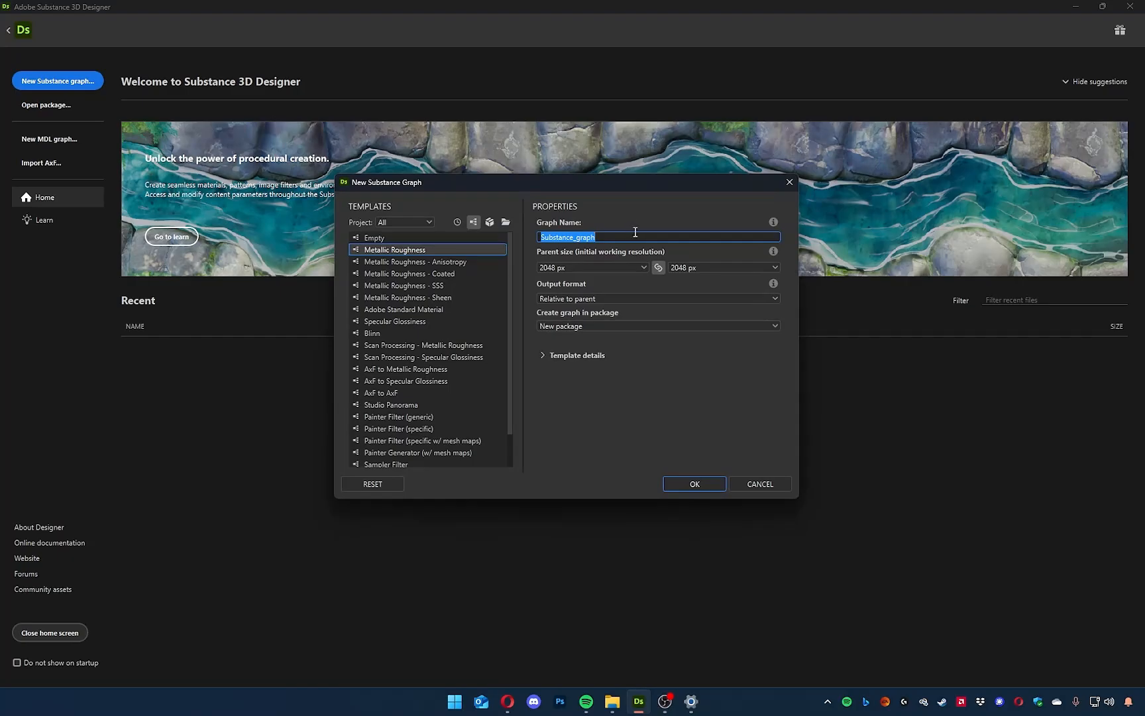
Create a substance graph named Roof from the Metallic Roughness template with a 2048 px parent size.
text(Roof)
drag(658, 190, 656, 248)
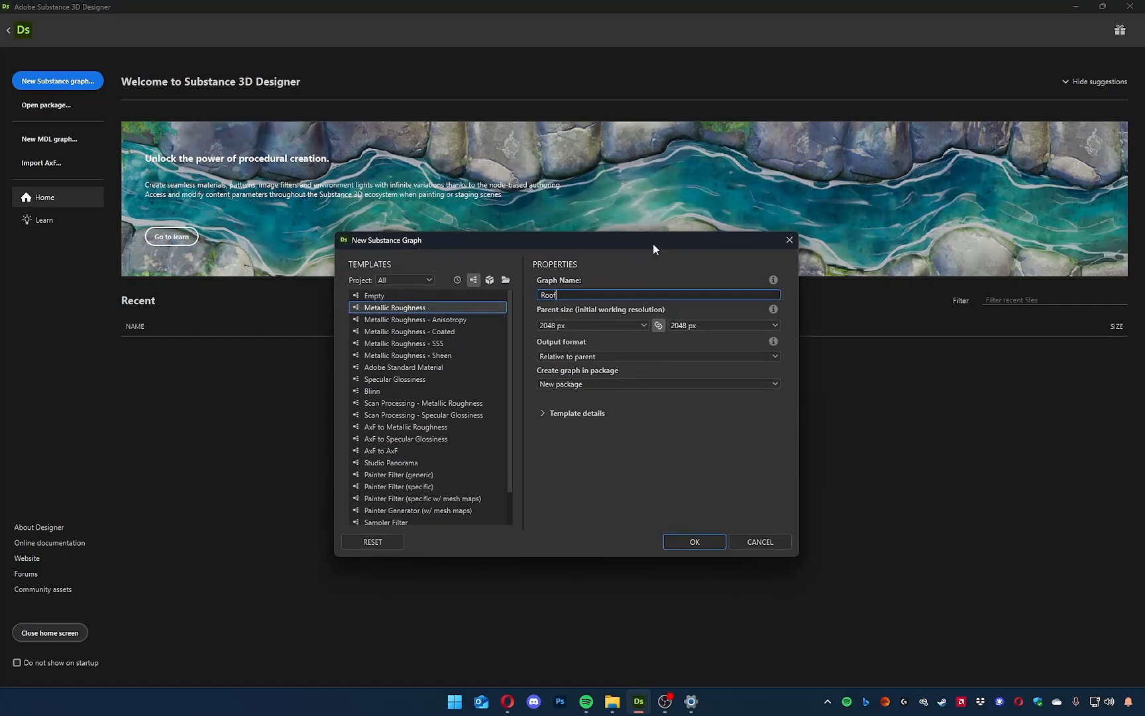
click(643, 325)
click(644, 325)
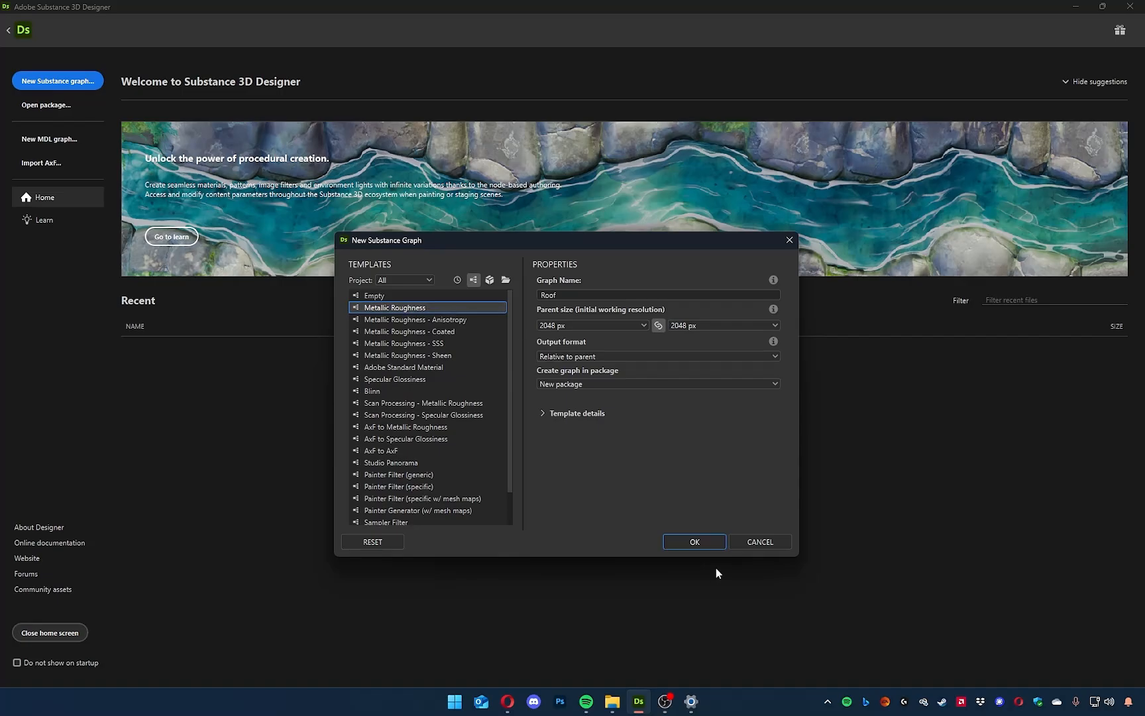
click(683, 543)
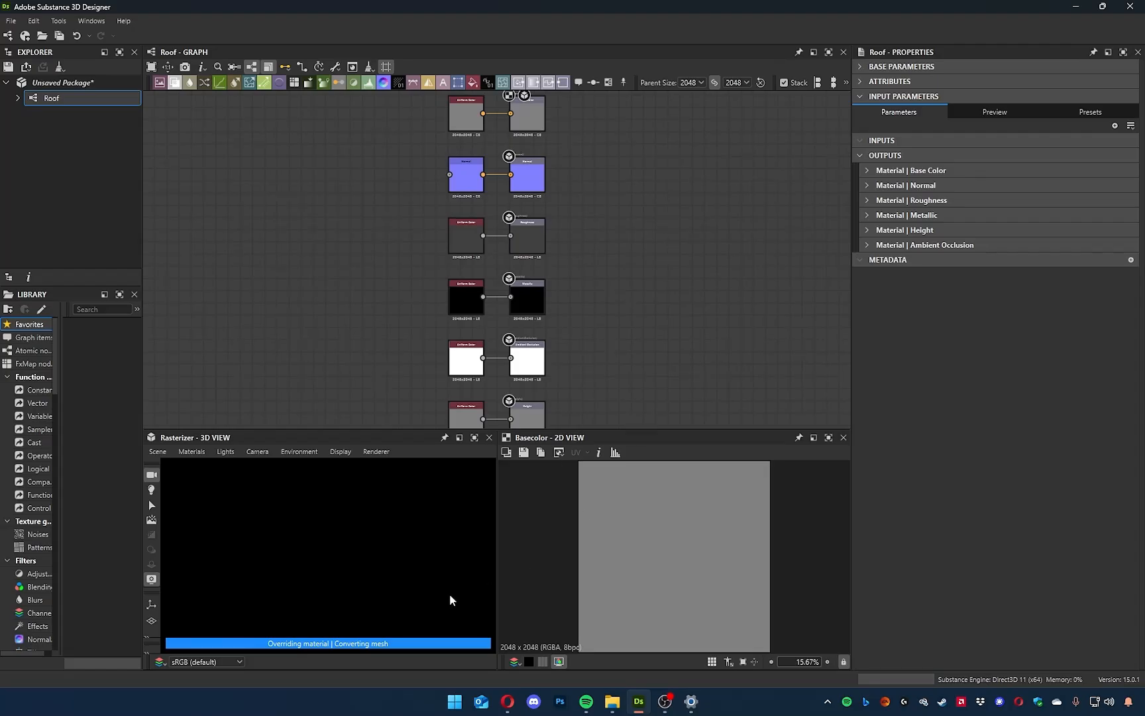
Switch the 3D view's renderer to OpenGL.
middle_drag(348, 375, 463, 315)
scroll(447, 358, down, 1)
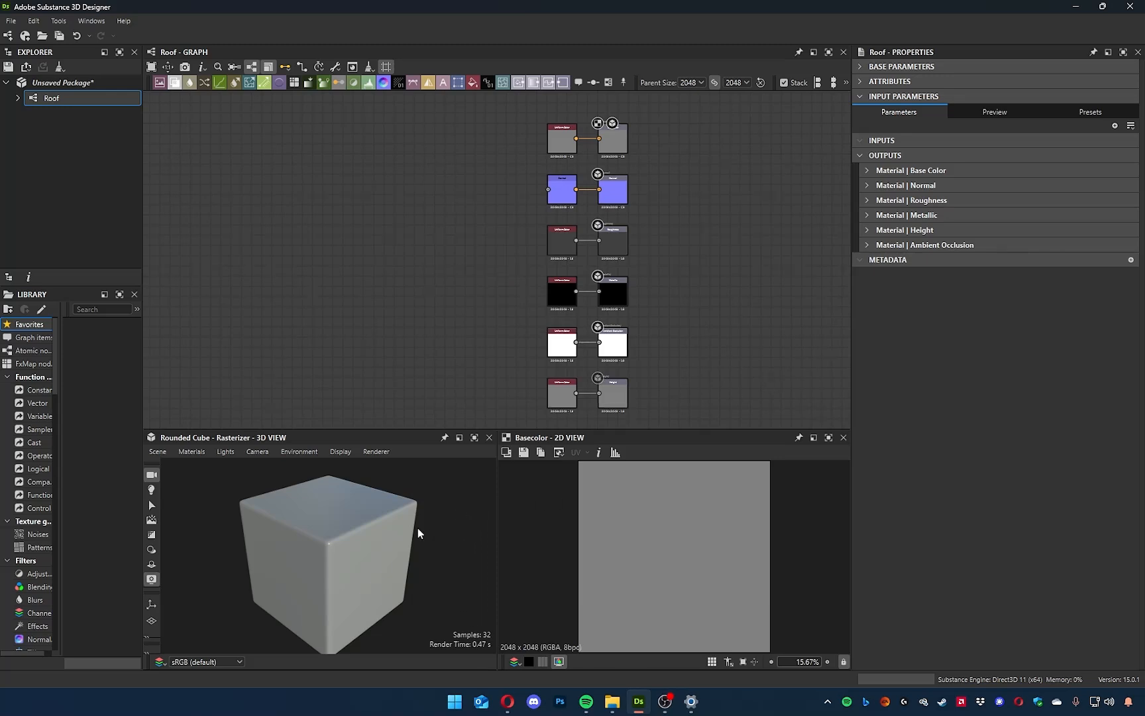
click(378, 452)
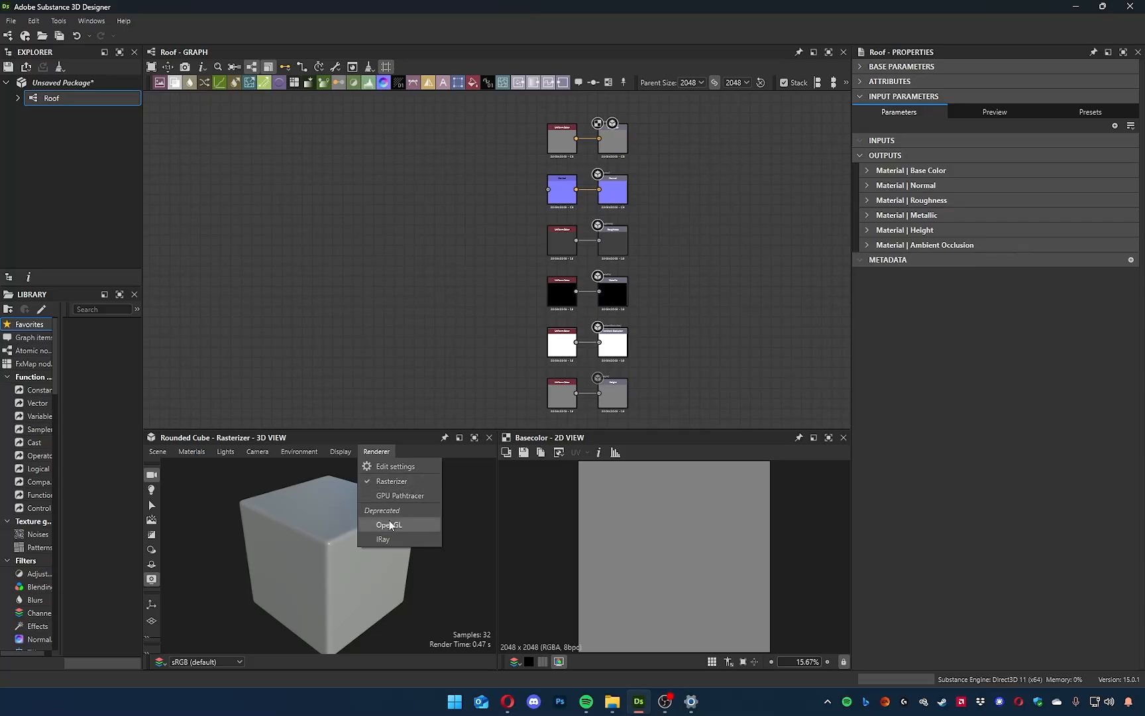
click(406, 525)
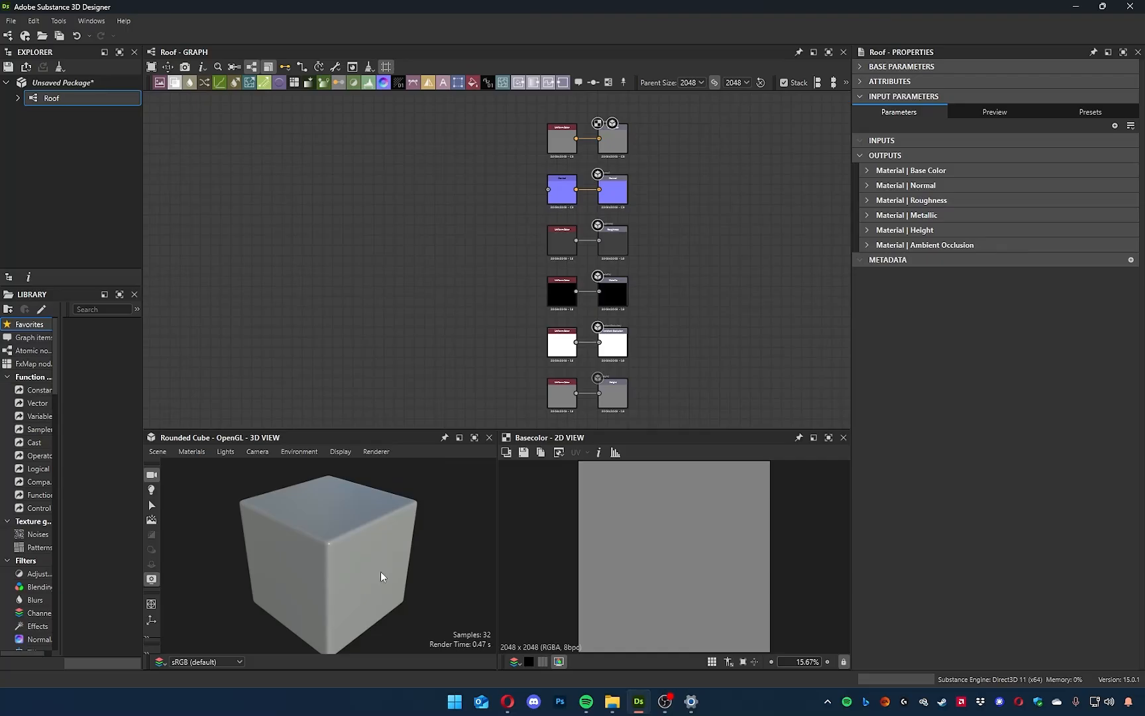
ctrl+shift+right_drag(378, 546, 362, 553)
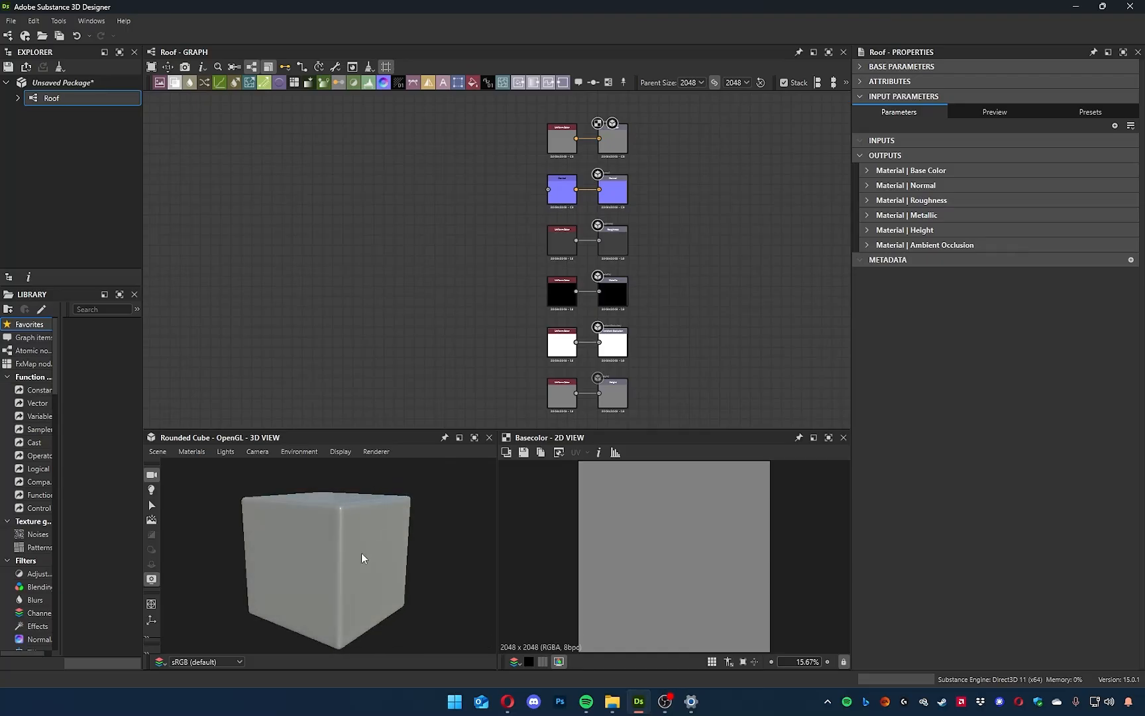
mouse_move(338, 542)
mouse_down()
mouse_move(352, 524)
mouse_move(396, 536)
mouse_move(335, 554)
mouse_move(342, 543)
mouse_up()
Add a Shape node to the empty area beside the output nodes and set its scale to 0.72.
middle_drag(447, 217, 530, 216)
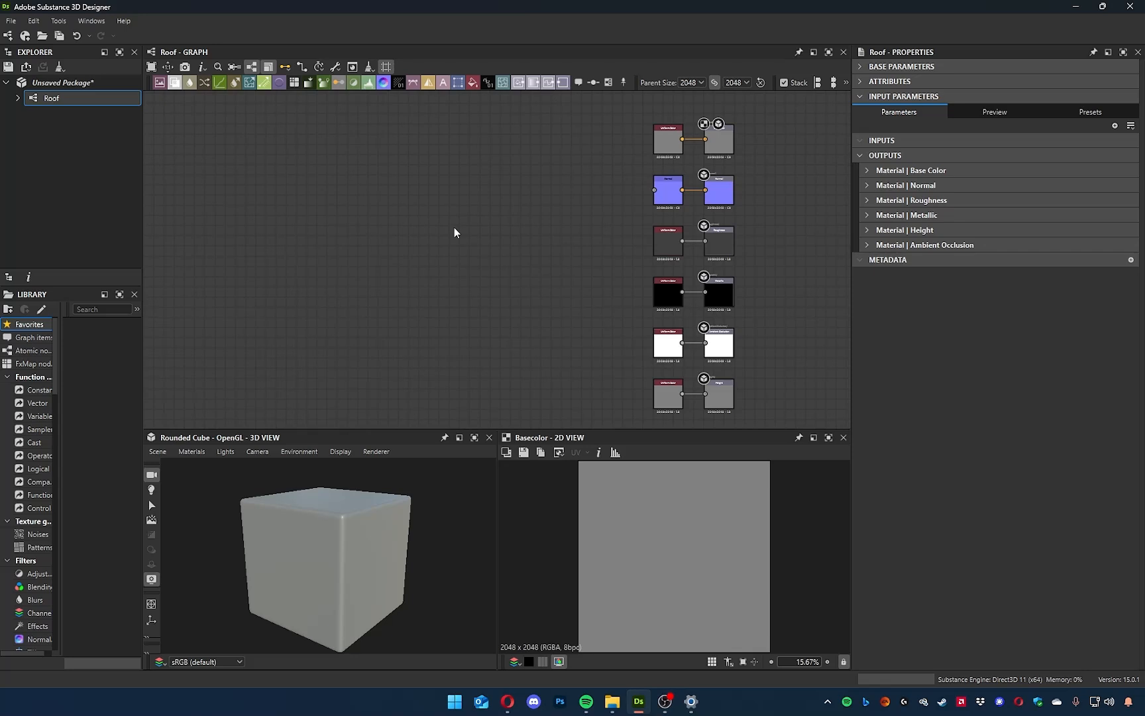
key(space)
text(shape)
key(Return)
drag(1083, 190, 1022, 192)
middle_drag(496, 251, 498, 266)
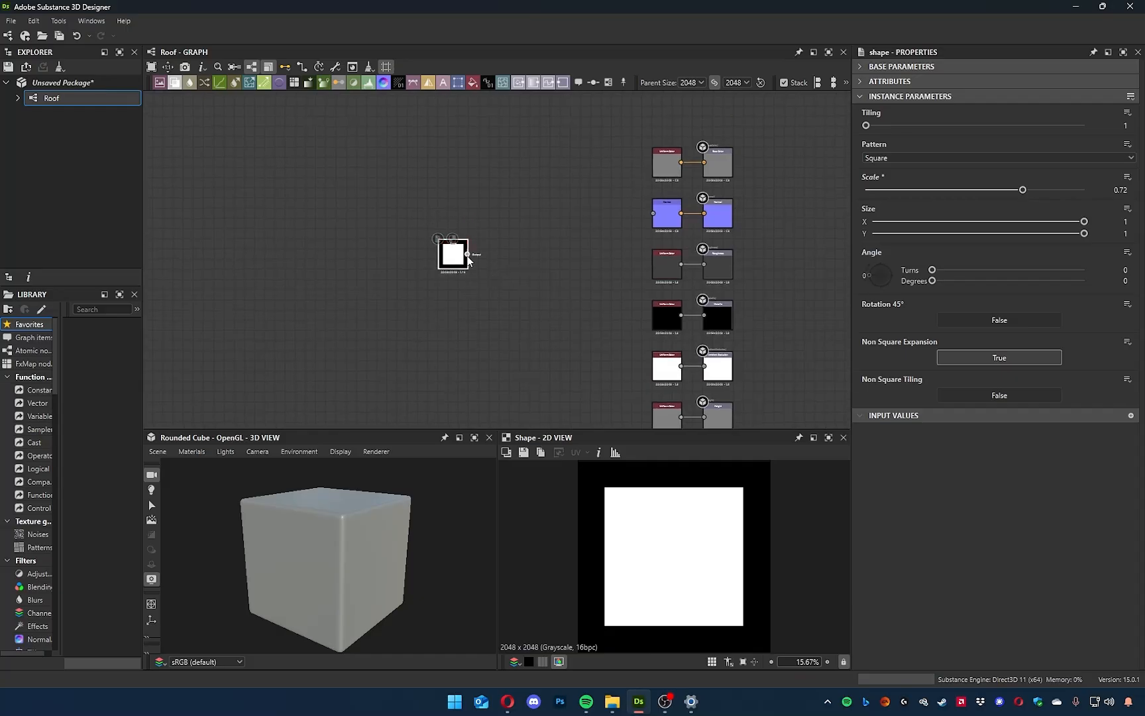
Replace the Uniform Color node feeding the Height output with a connection from the Shape node.
drag(458, 263, 497, 343)
middle_drag(638, 396, 594, 327)
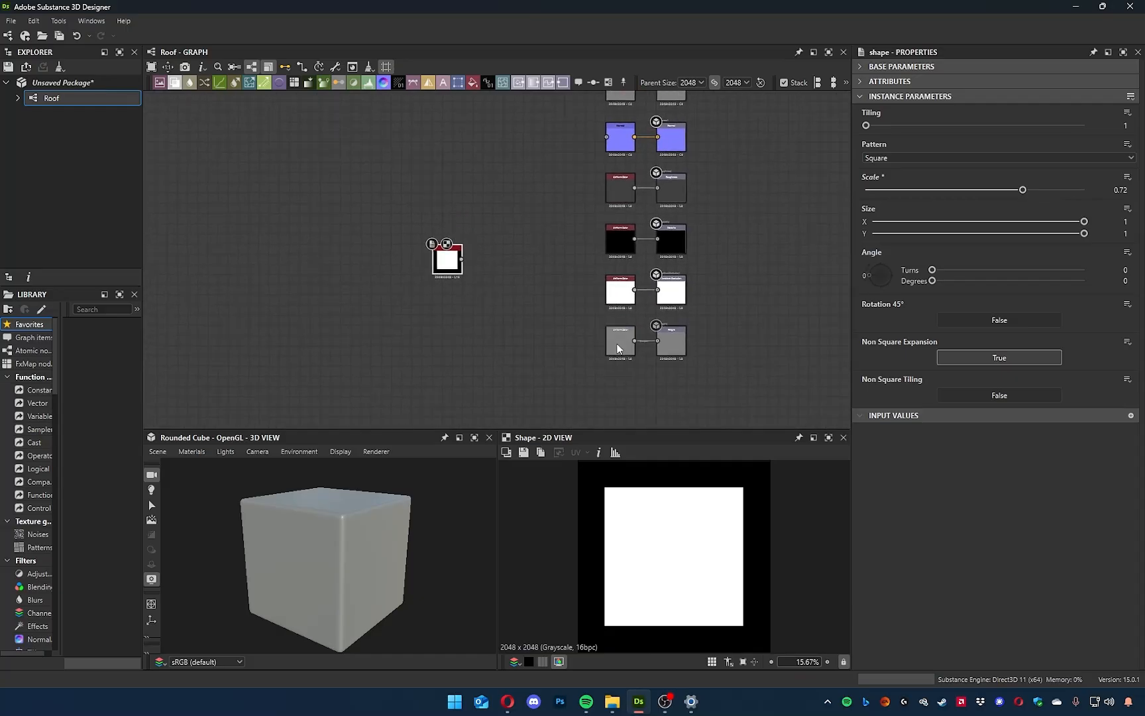
click(616, 344)
key(Delete)
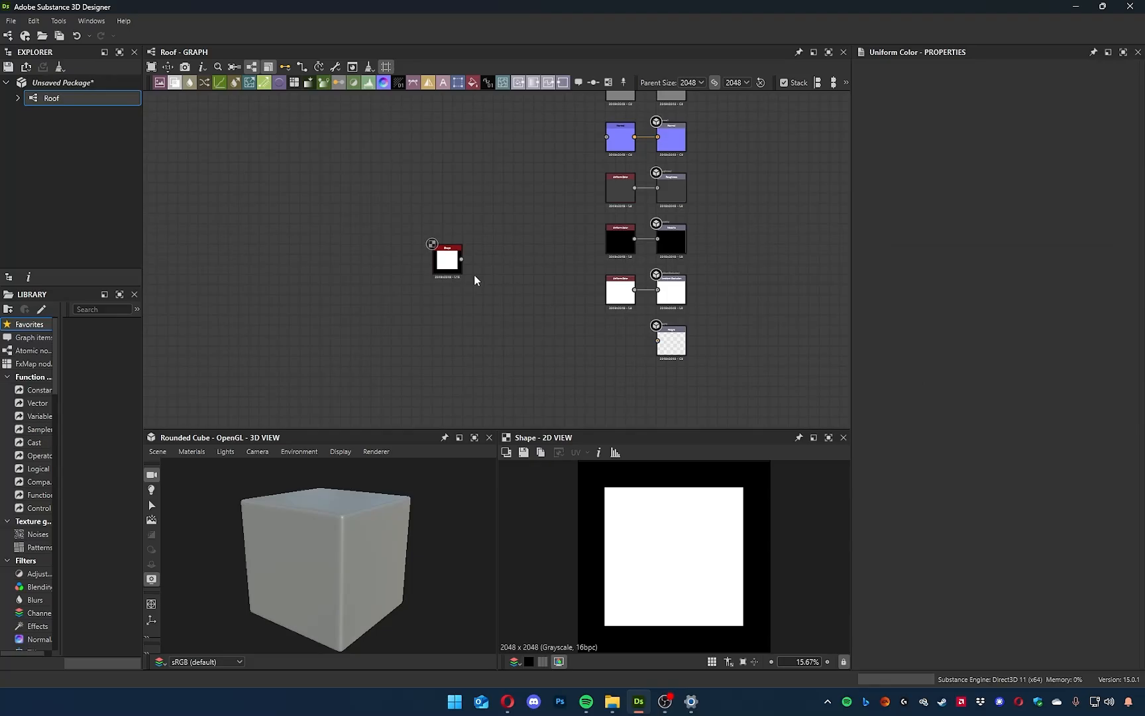
drag(462, 259, 657, 340)
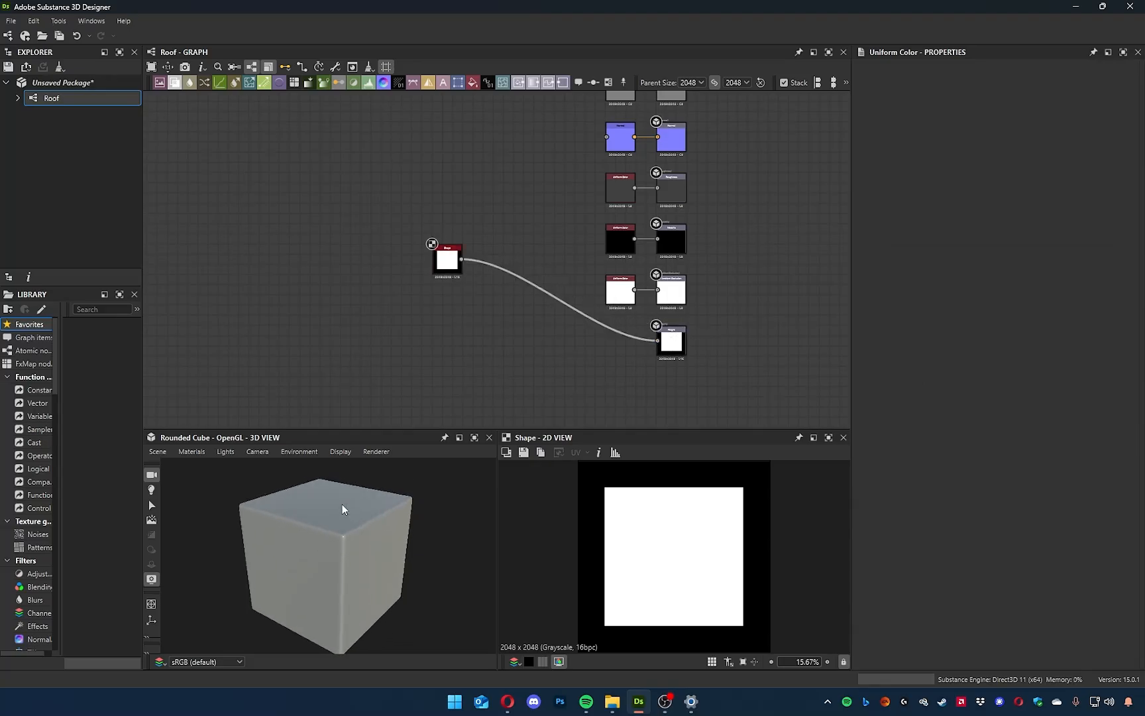
Set the square Shape node's scale to 0.46 and inspect the cube's top in the 3D view.
drag(396, 568, 385, 554)
scroll(332, 525, up, 5)
drag(332, 525, 320, 562)
click(447, 261)
drag(1023, 190, 965, 189)
drag(390, 561, 335, 573)
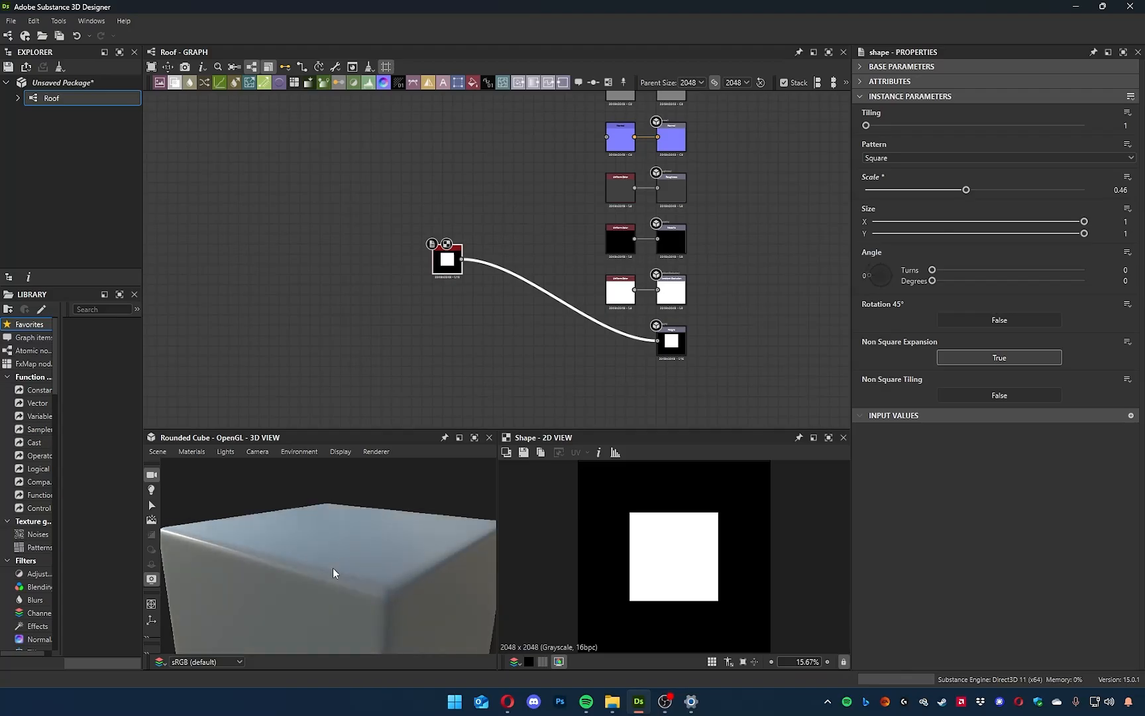
Display the graph's outputs on the cube in the 3D view.
right_click(389, 364)
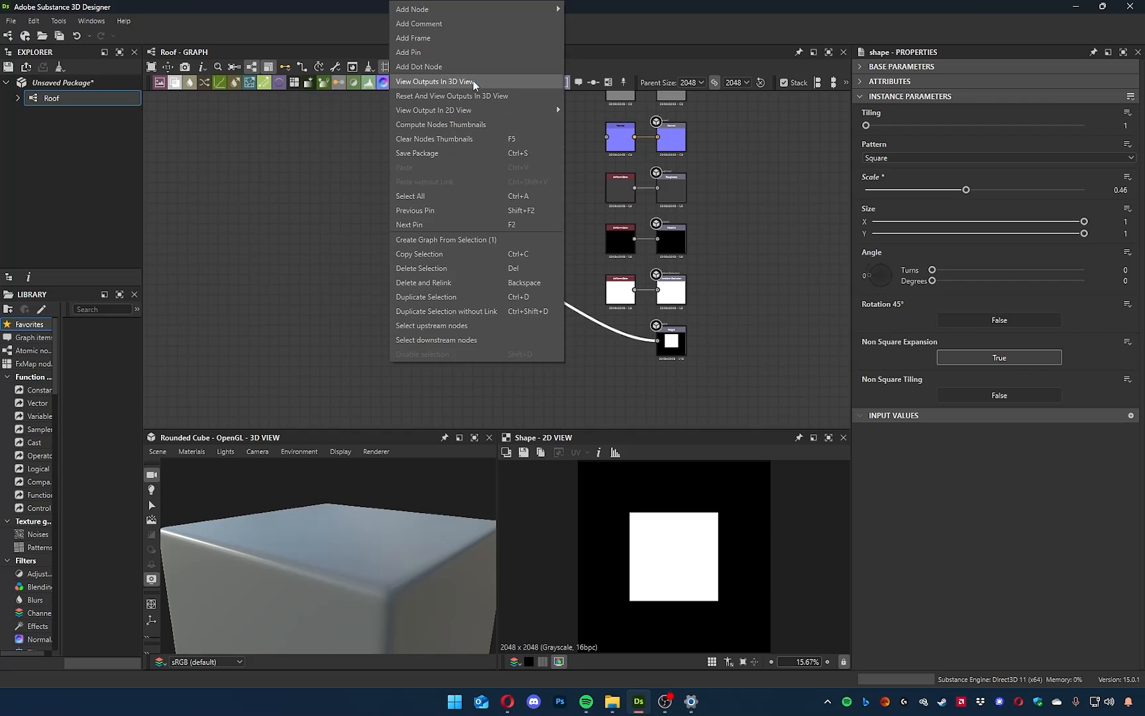
click(474, 82)
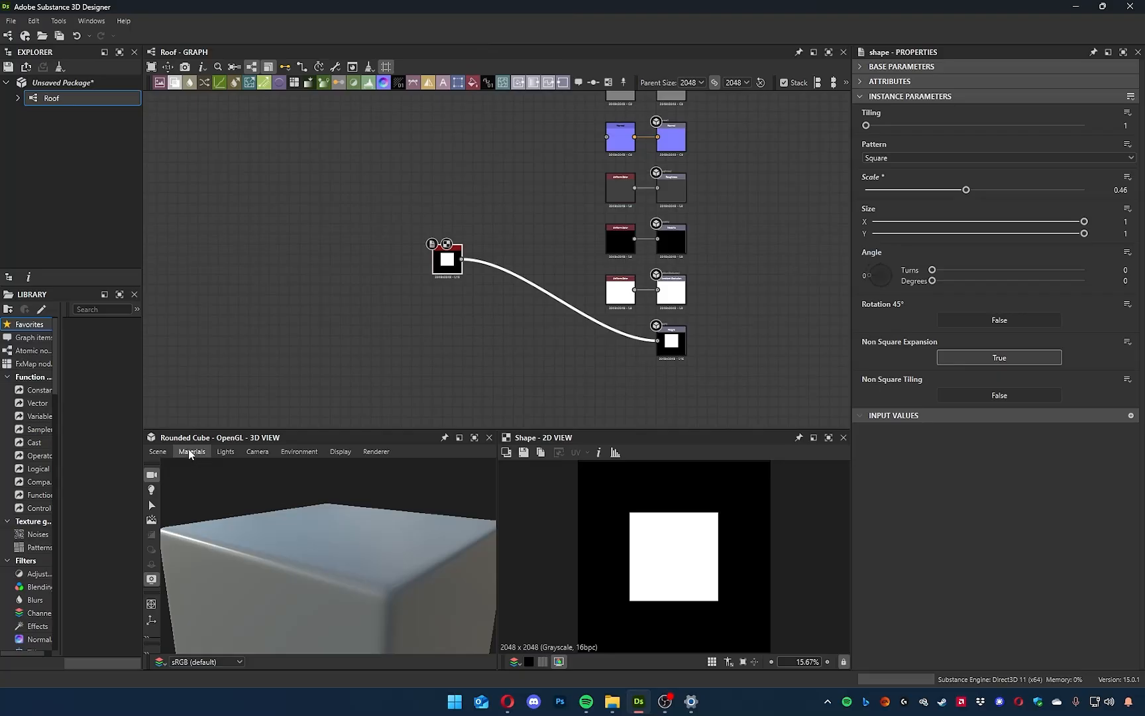
drag(346, 545, 281, 513)
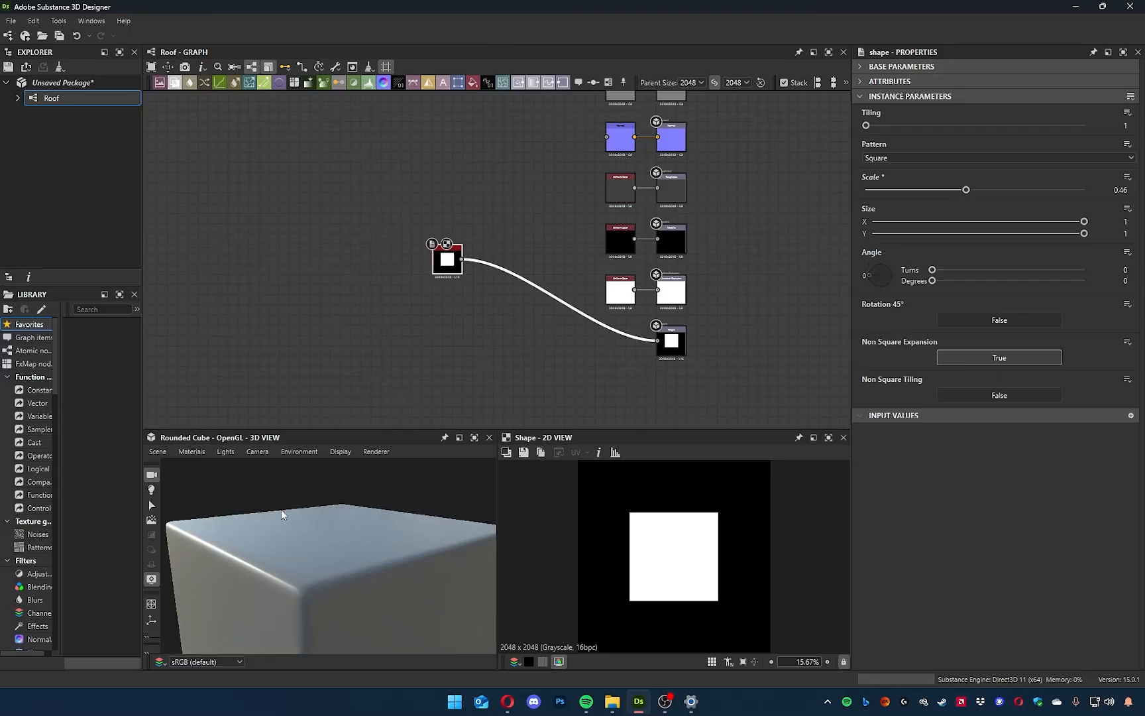
Switch the 3D view's renderer to Rasterizer and back to OpenGL.
click(190, 452)
mouse_move(201, 466)
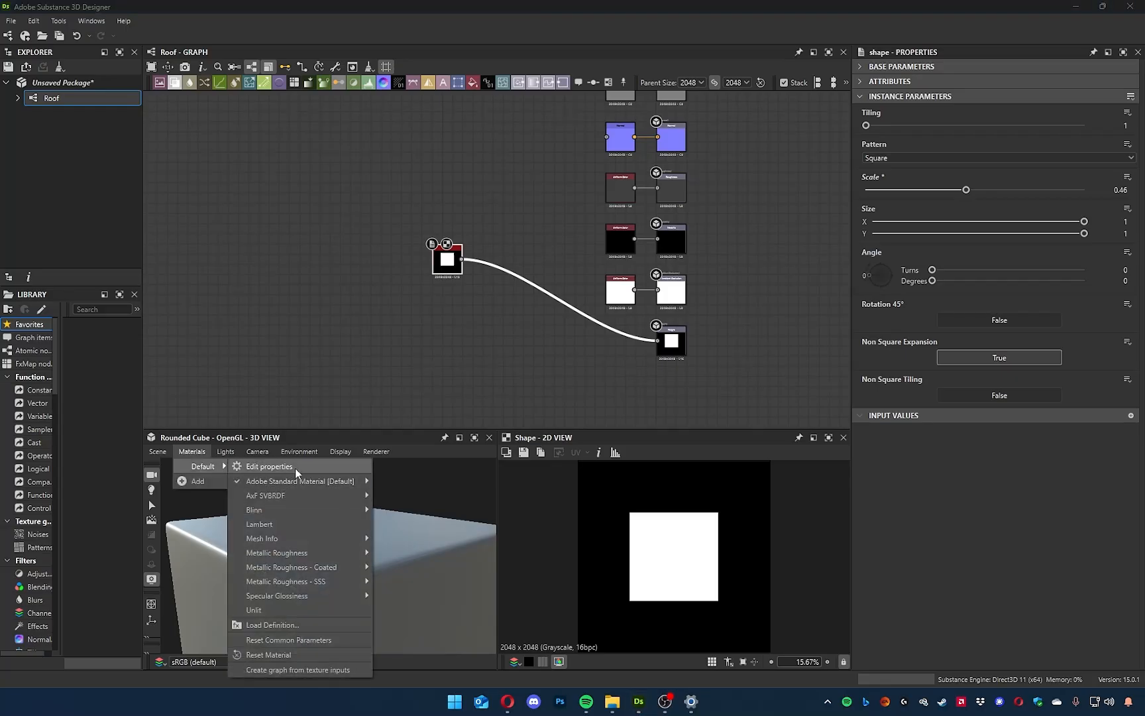
mouse_move(380, 454)
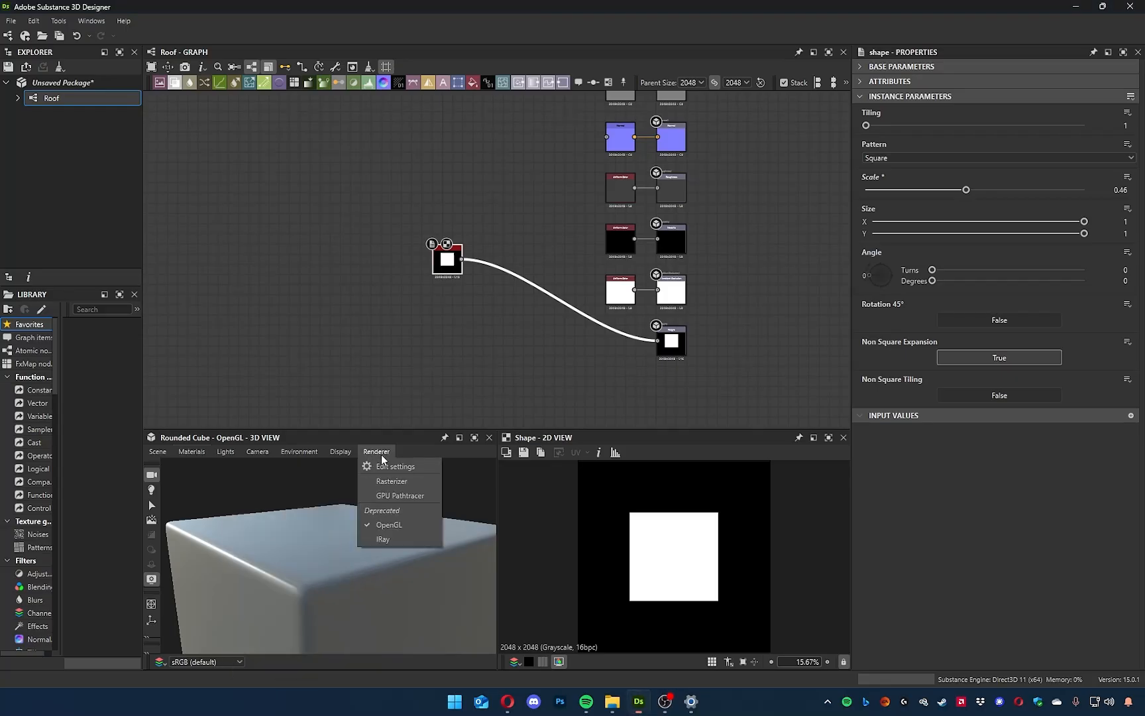
click(400, 481)
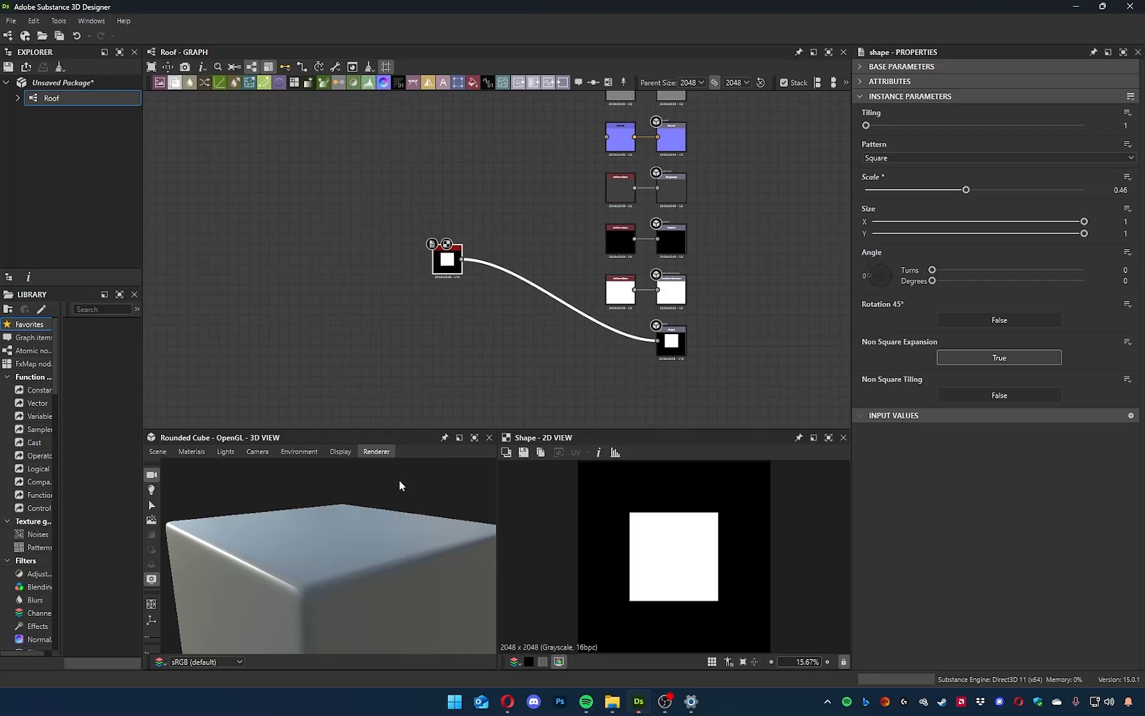
click(199, 452)
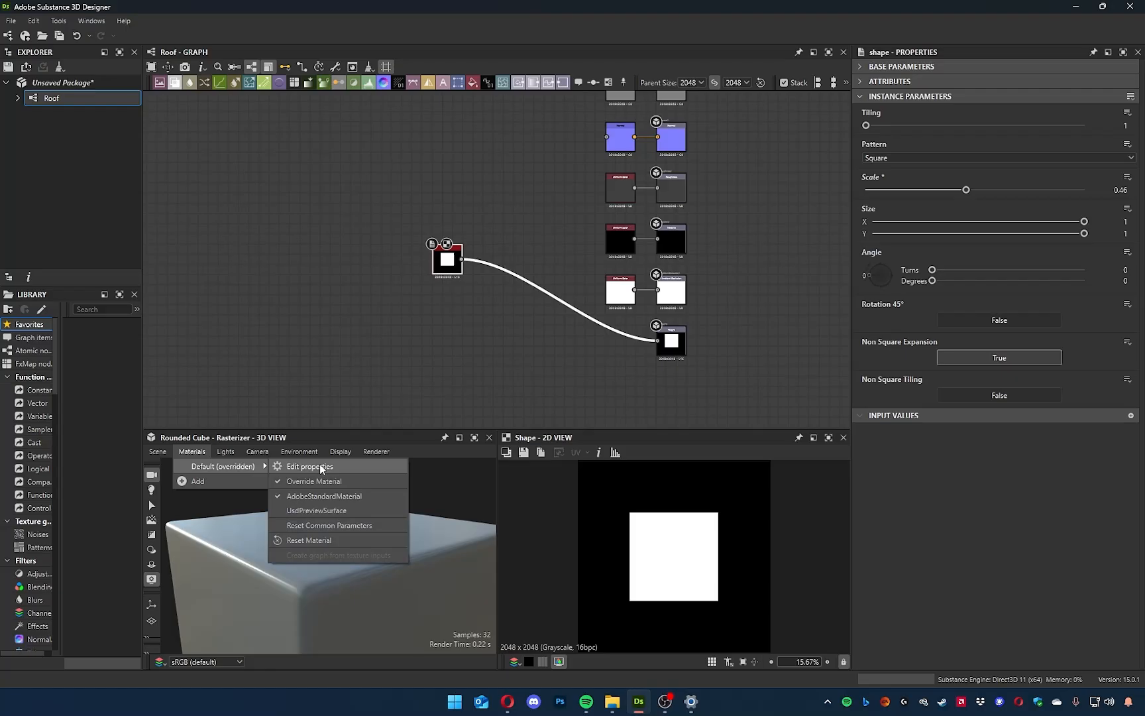
mouse_move(378, 454)
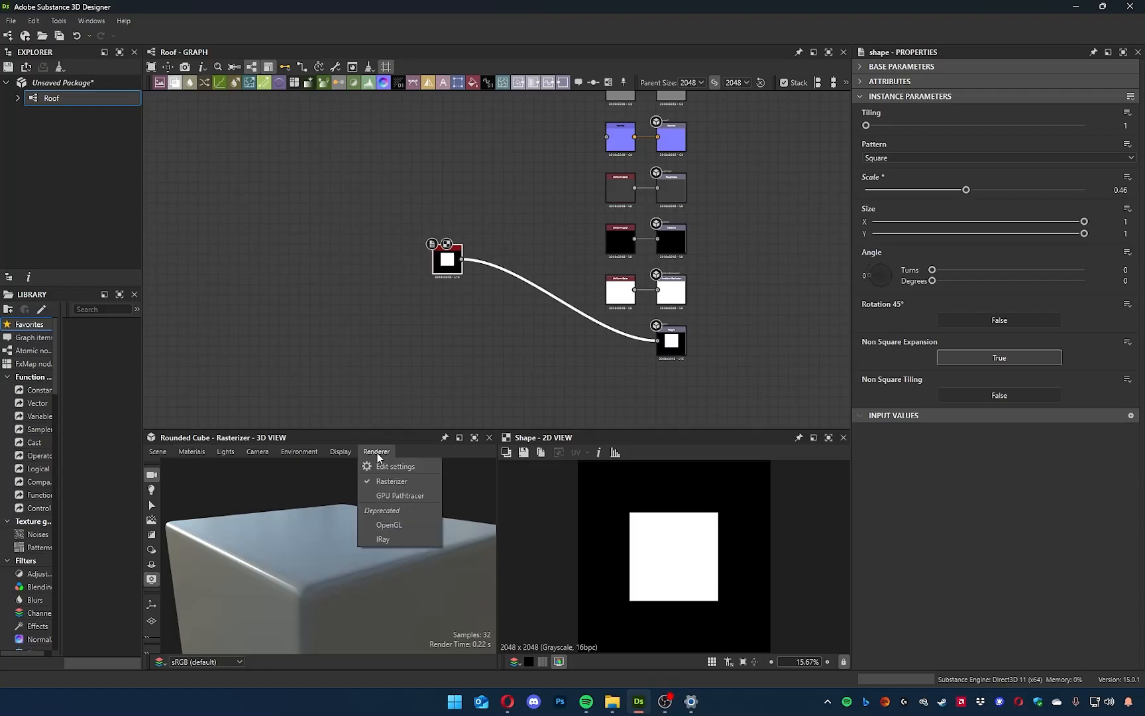
click(393, 525)
drag(230, 562, 234, 558)
ctrl+shift+right_drag(236, 557, 258, 551)
Open the default material's properties and collapse the Base Surface and Normal sections to reach the Height settings.
click(188, 455)
mouse_move(205, 468)
click(273, 468)
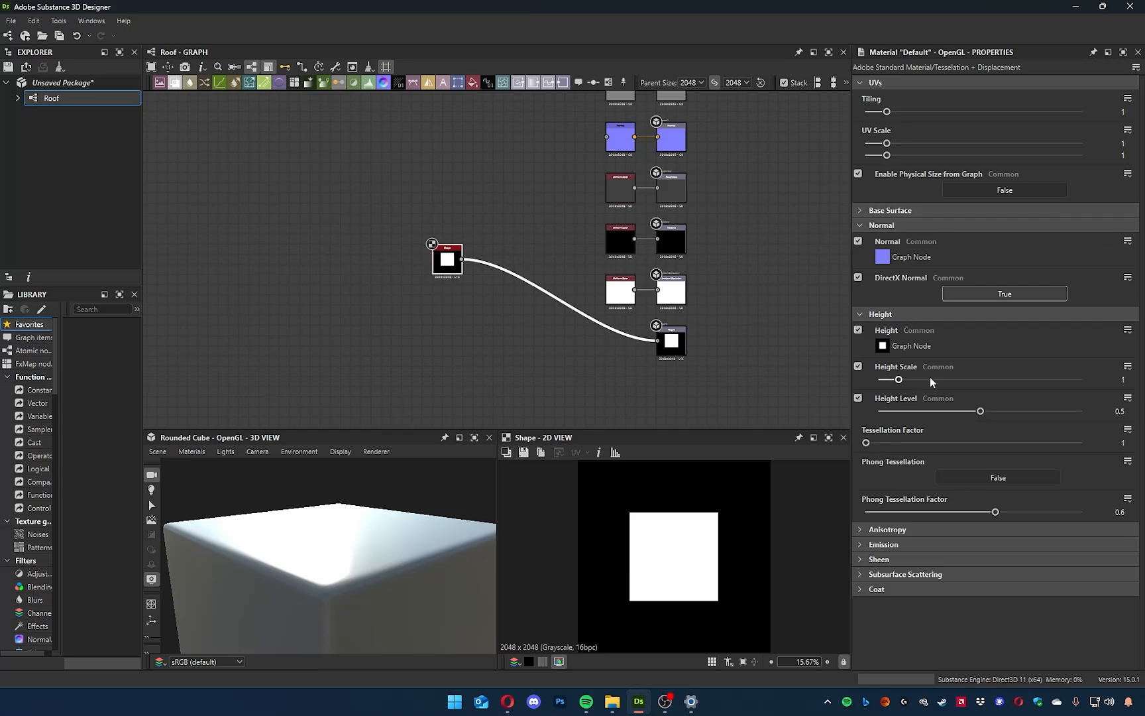
click(882, 210)
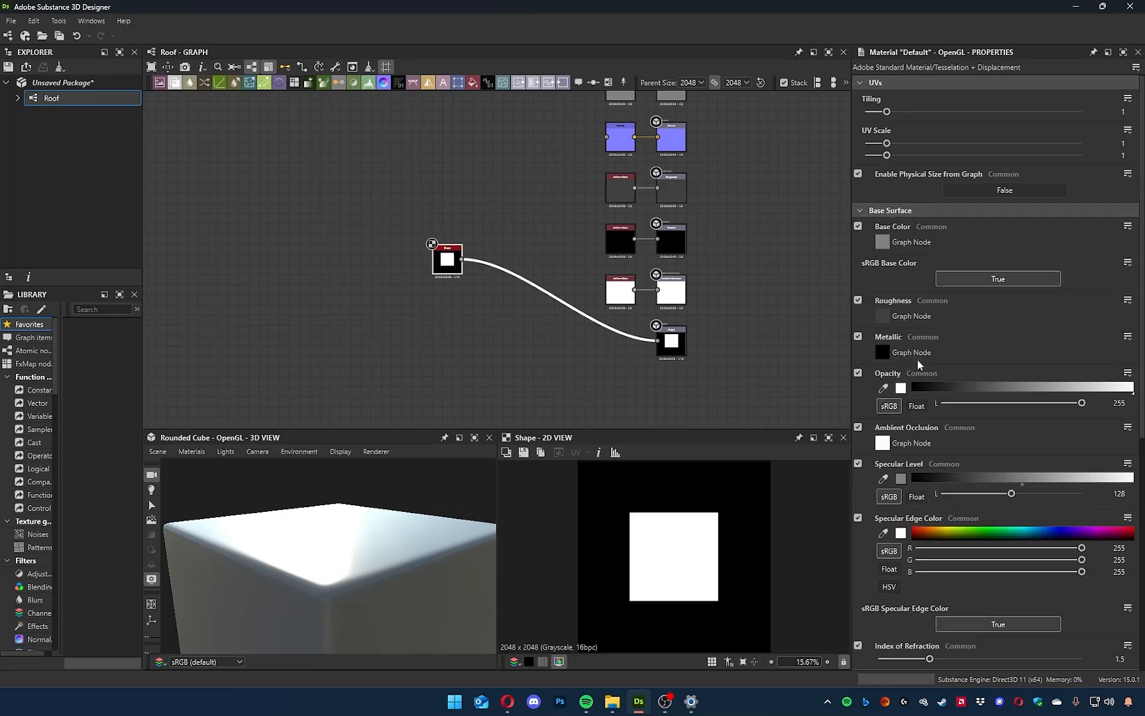
scroll(902, 212, down, 5)
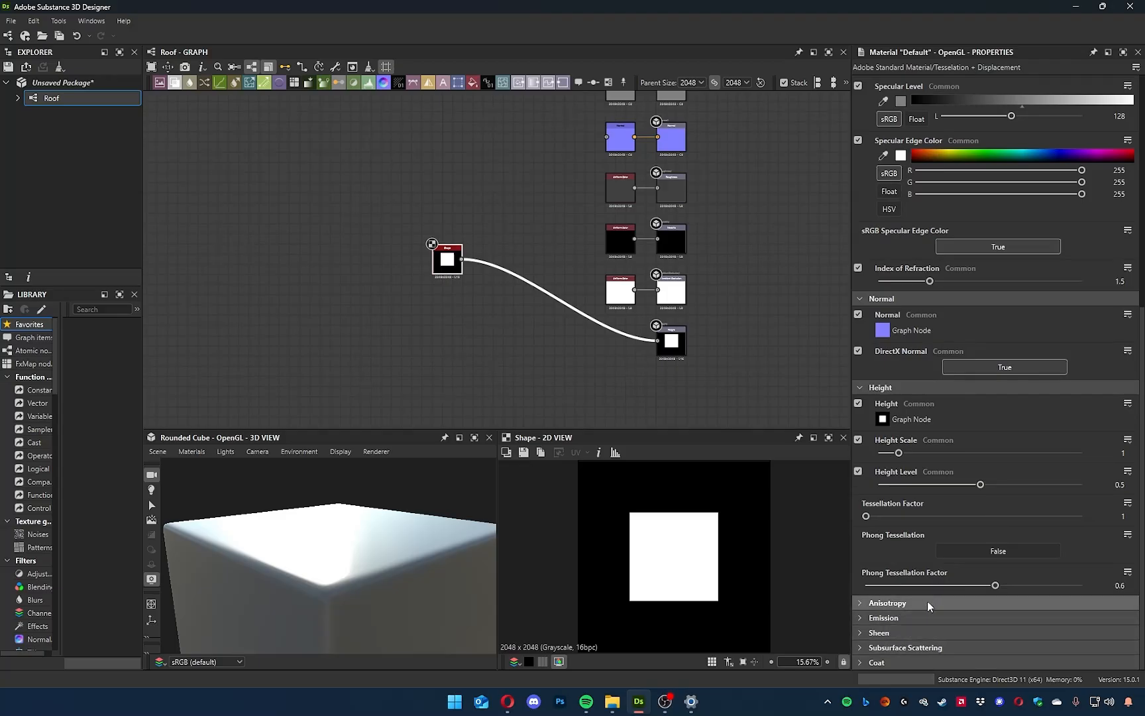
scroll(928, 605, up, 3)
click(928, 405)
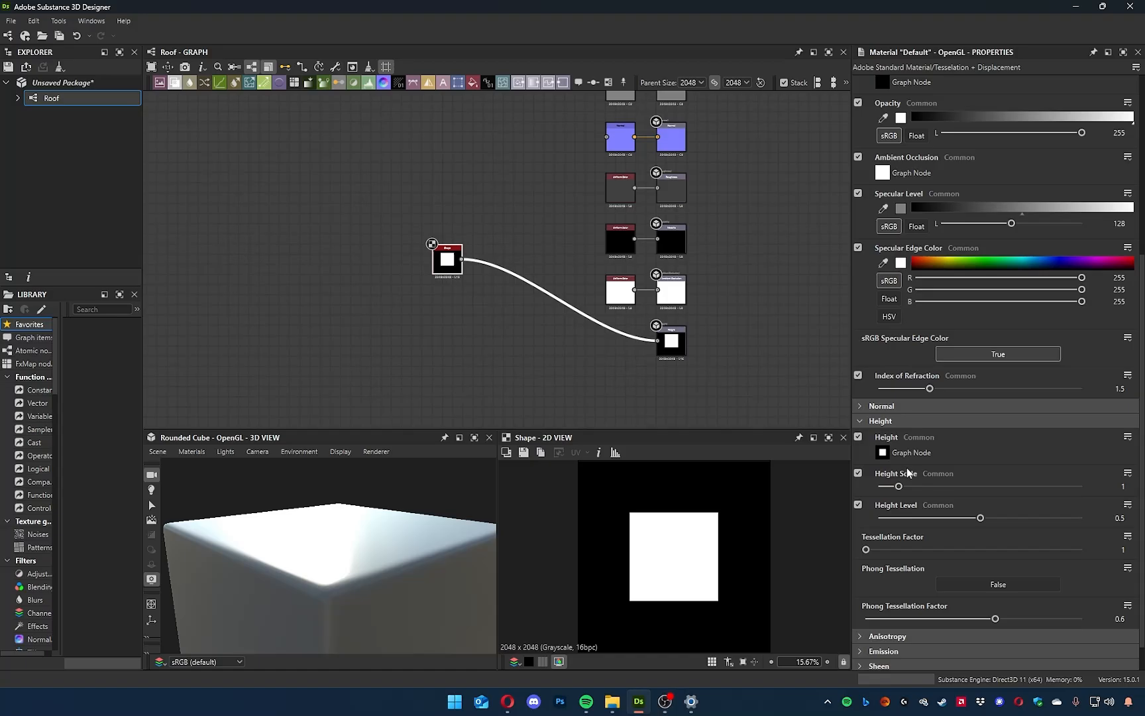
scroll(947, 392, up, 8)
click(890, 211)
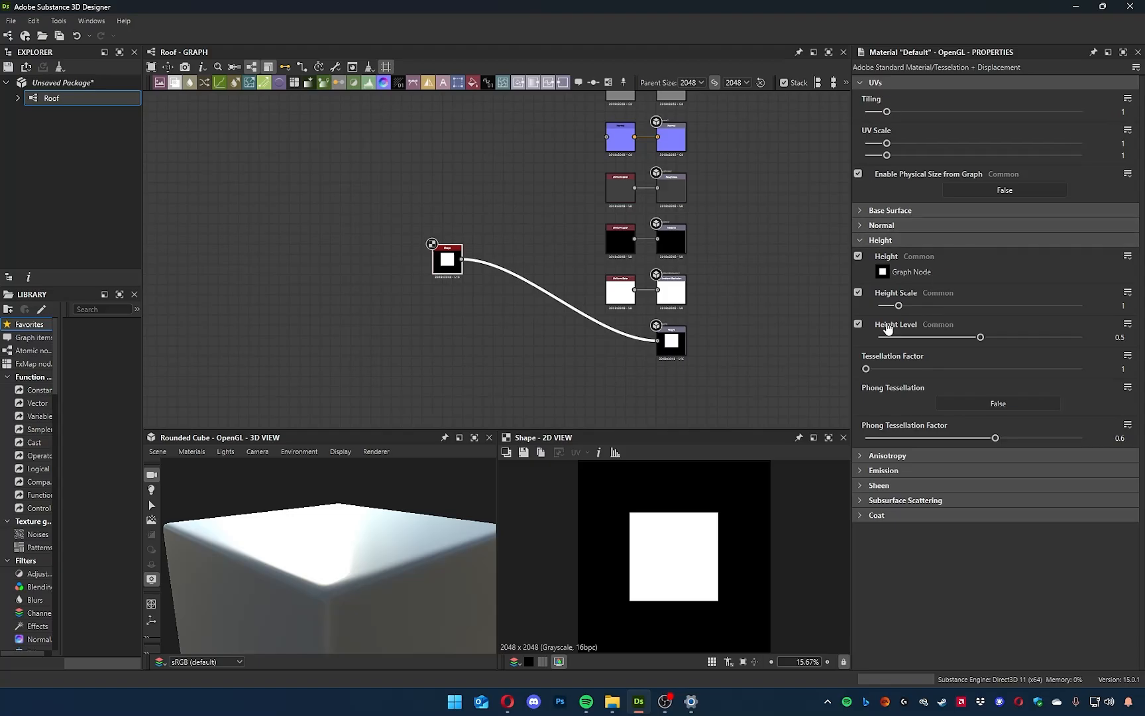
Set the material's Height Scale to 10.
drag(901, 307, 1022, 310)
double_click(1117, 305)
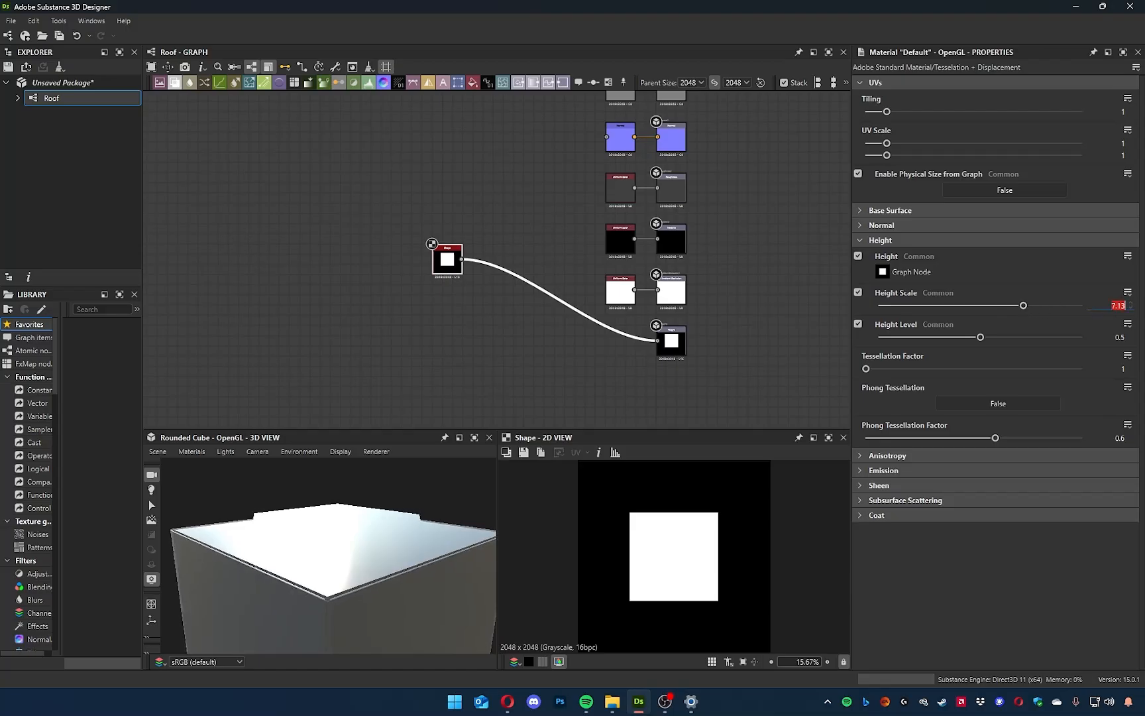
text(10)
key(Return)
drag(438, 530, 366, 544)
drag(869, 367, 854, 389)
Connect the Shape node's output to the Normal node's input.
middle_drag(452, 204, 453, 317)
drag(439, 355, 599, 235)
mouse_move(401, 531)
mouse_down()
mouse_move(284, 521)
mouse_move(319, 536)
mouse_move(397, 538)
mouse_up()
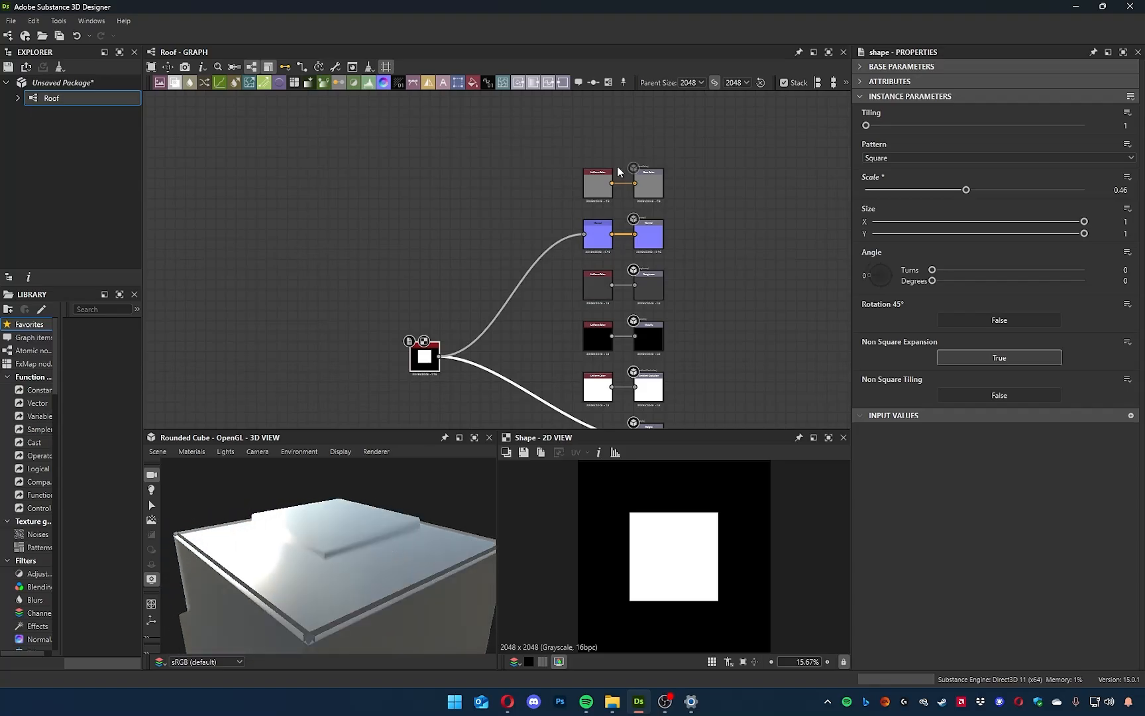
Set the Normal node's intensity to 5 and its normal format to OpenGL.
click(598, 237)
drag(937, 110, 1084, 110)
double_click(1124, 110)
text(5)
key(Return)
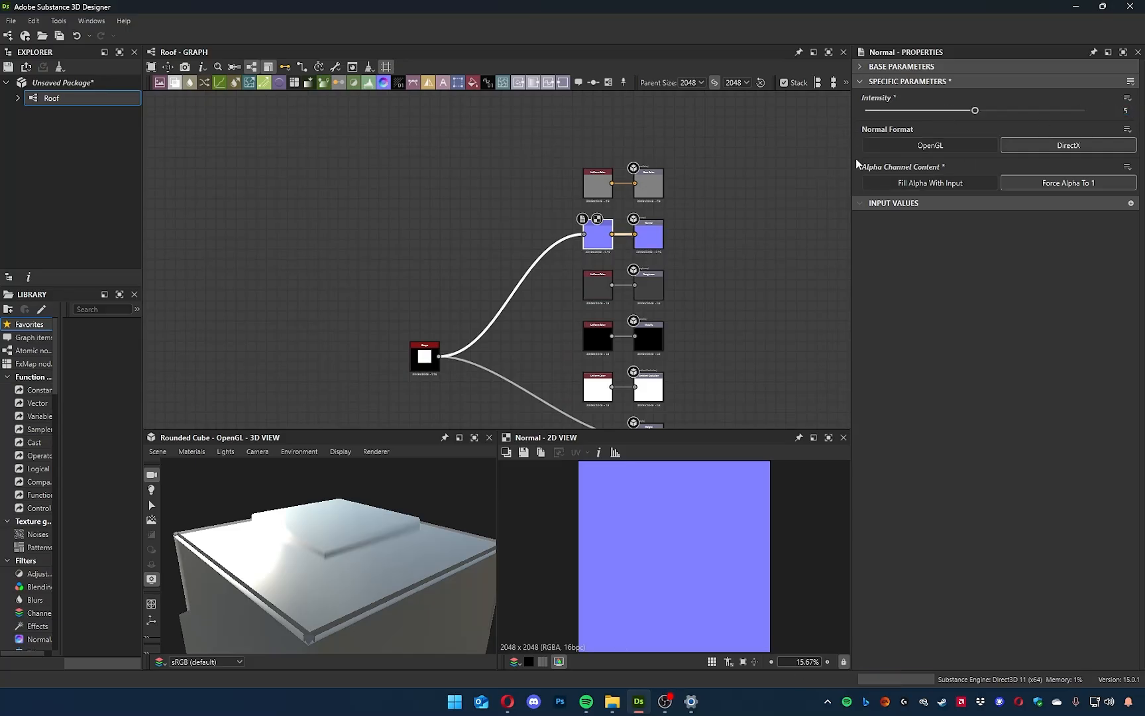
click(928, 145)
drag(373, 594, 262, 581)
Replace the white Uniform Color node feeding the Ambient Occlusion output with an HBAO node driven by the Shape node.
middle_drag(570, 290, 580, 214)
click(603, 304)
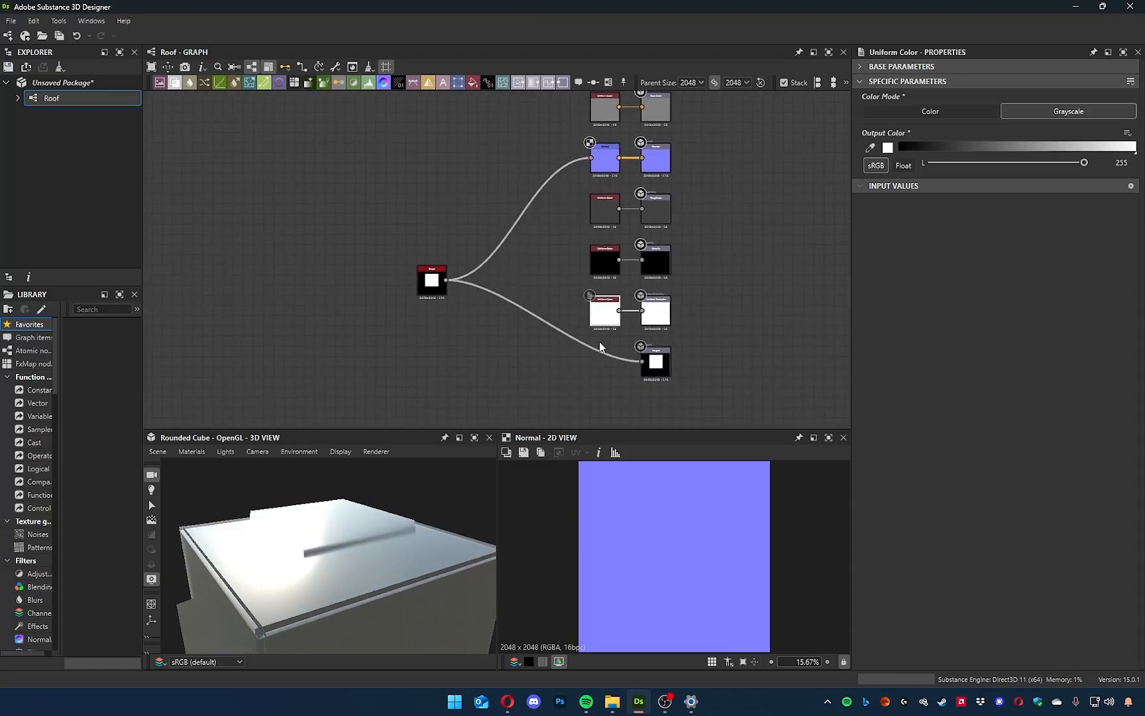
key(Delete)
drag(443, 282, 532, 306)
text(Amba)
key(Return)
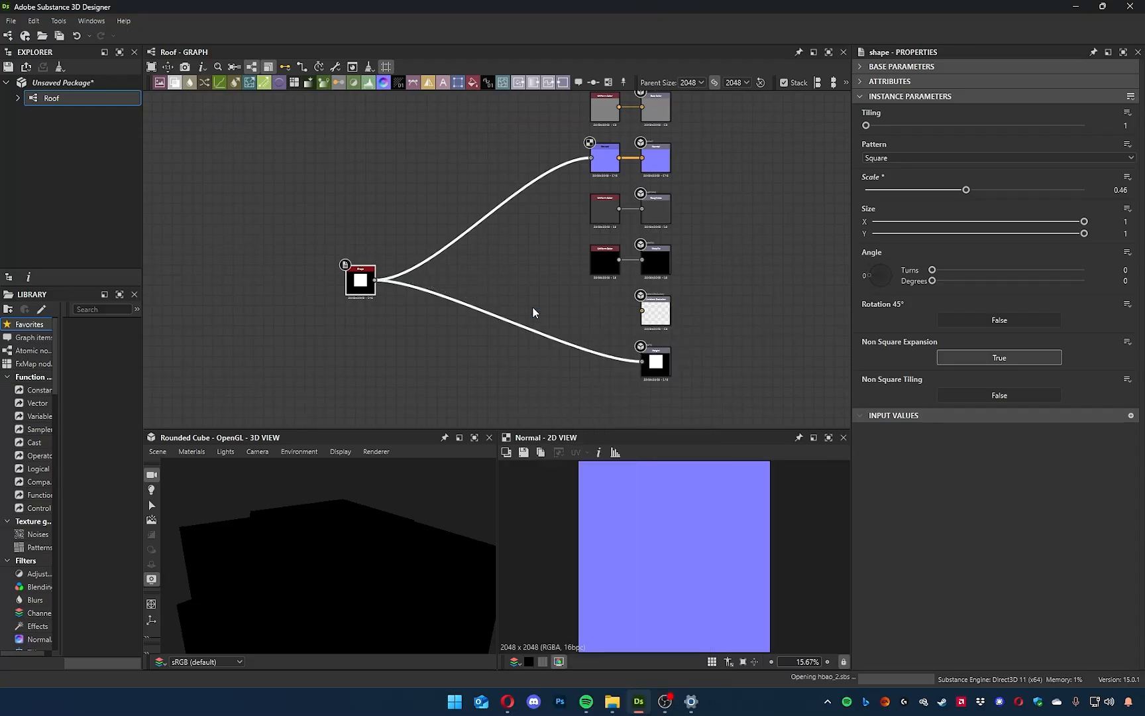
drag(558, 312, 642, 310)
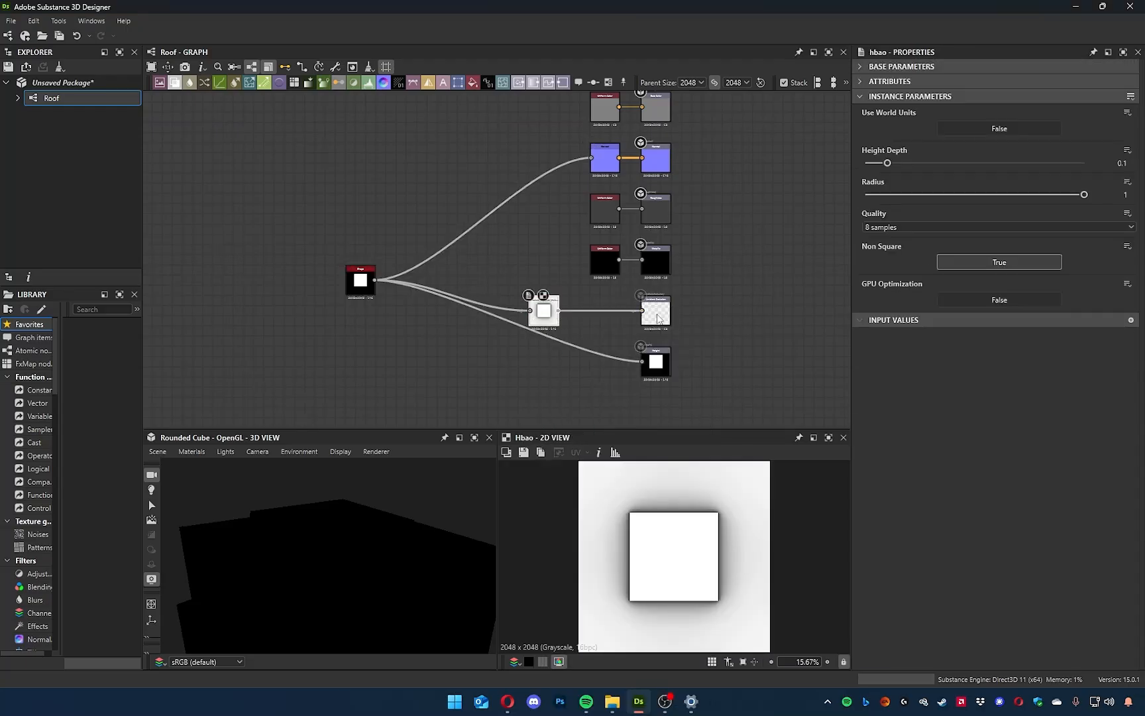
drag(541, 317, 602, 316)
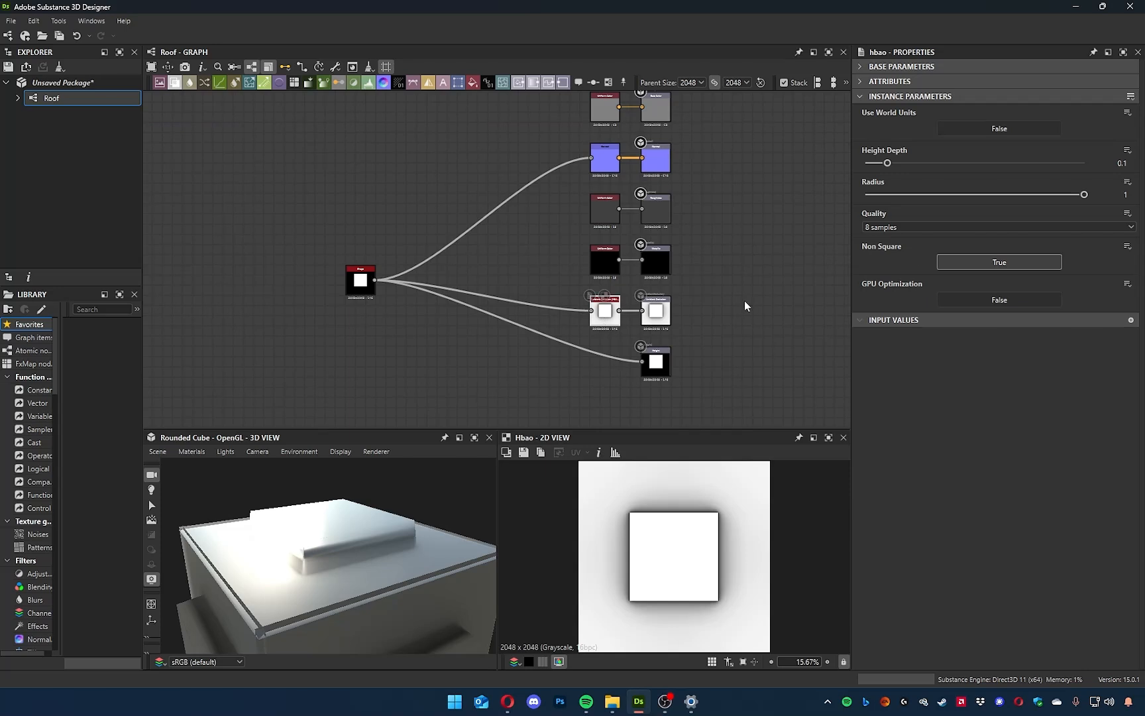
Change the 3D view's preview mesh to Plane (hi-res).
drag(390, 552, 265, 524)
click(158, 451)
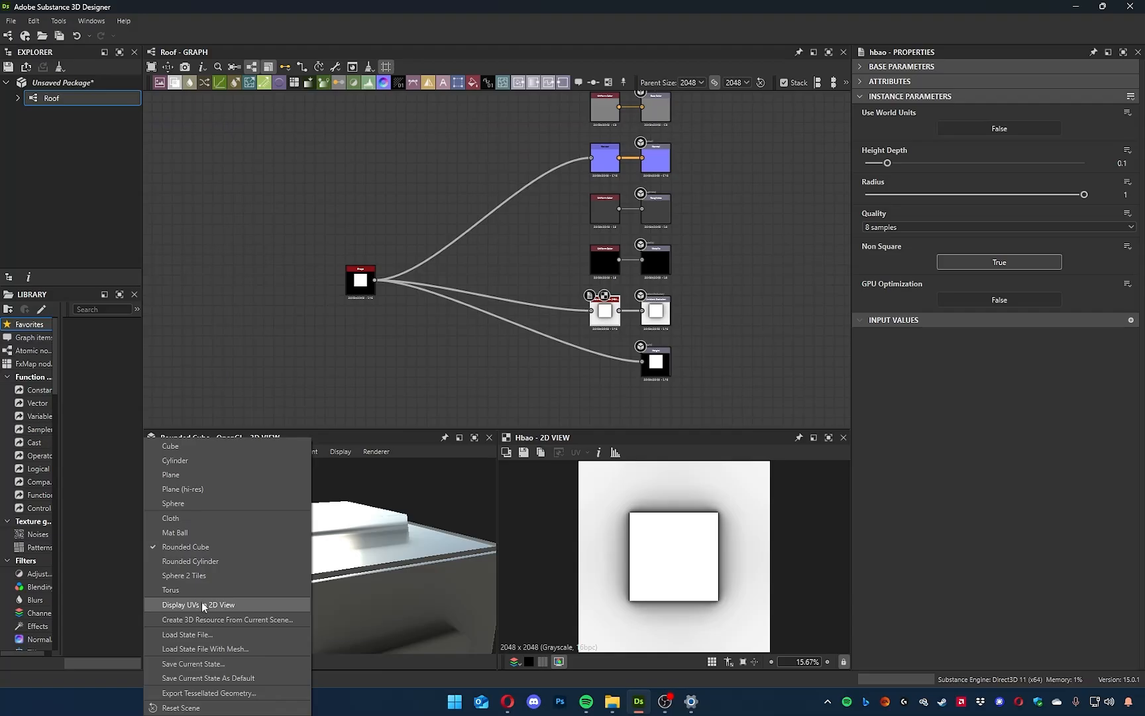
click(198, 489)
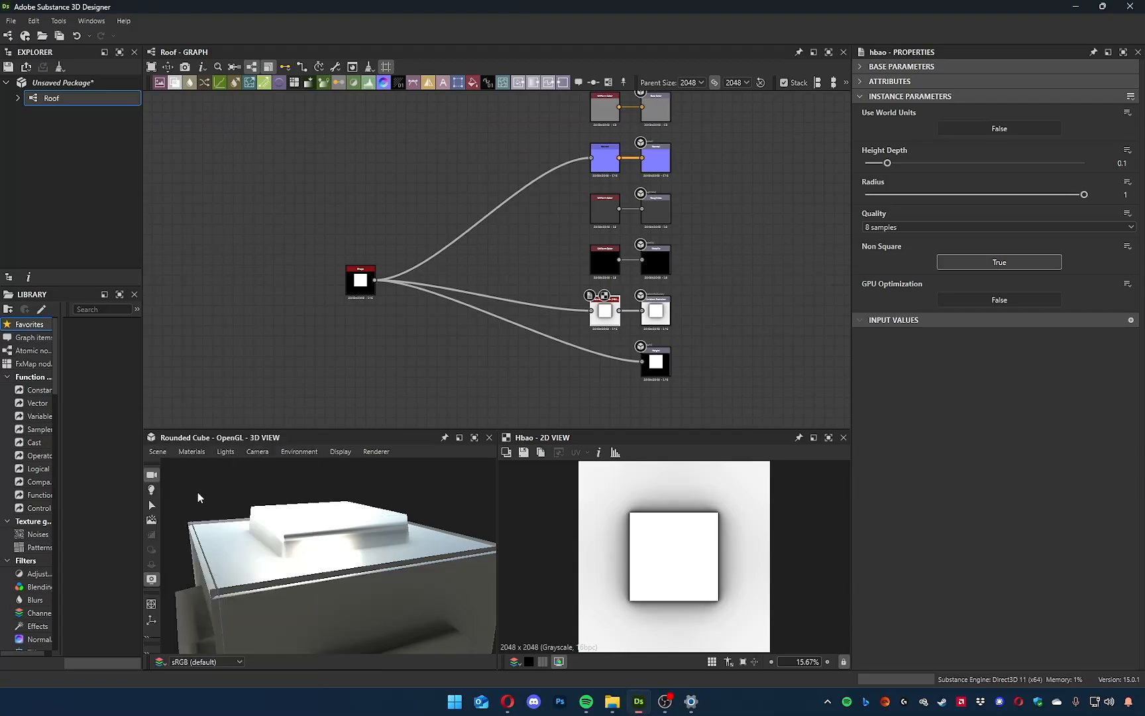
Set the HBAO node's height depth to 0.02 and its radius to 0.03.
scroll(379, 582, up, 10)
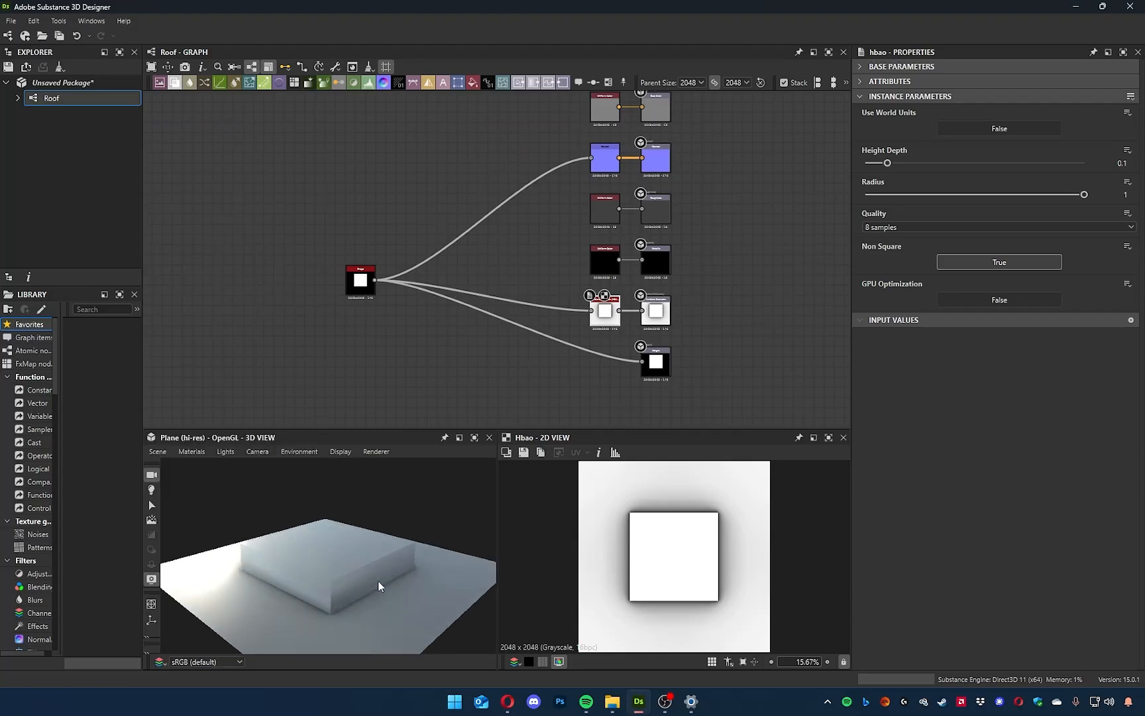
scroll(384, 560, down, 10)
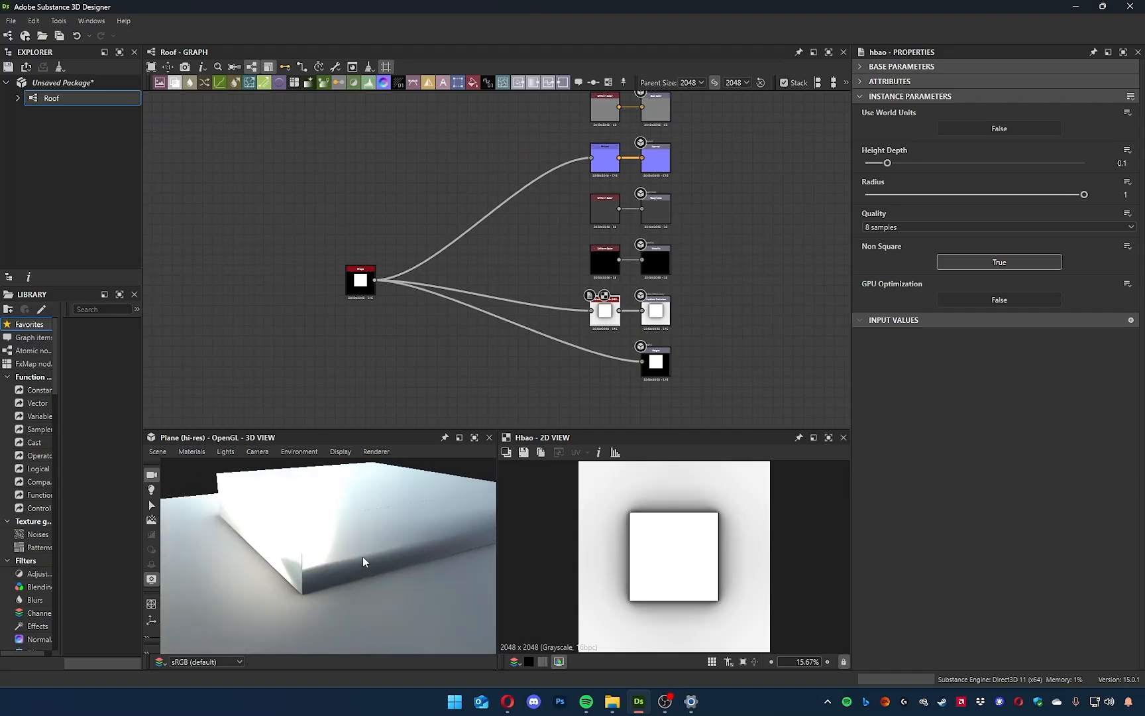
drag(361, 575, 325, 591)
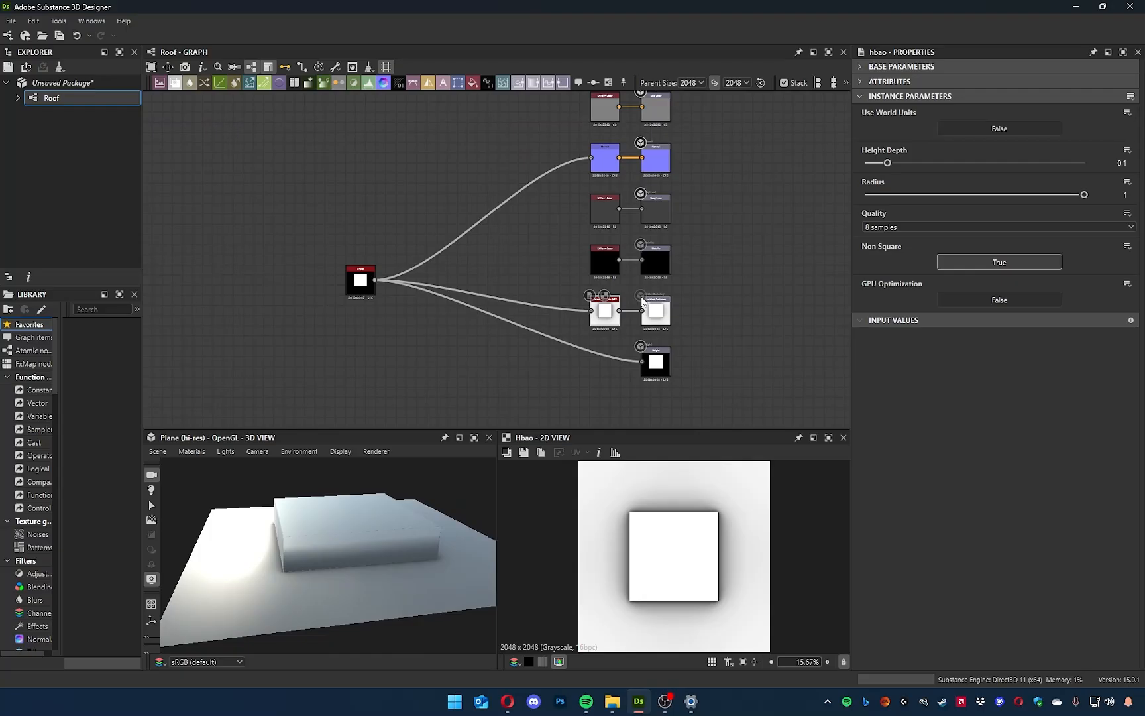
drag(936, 195, 870, 165)
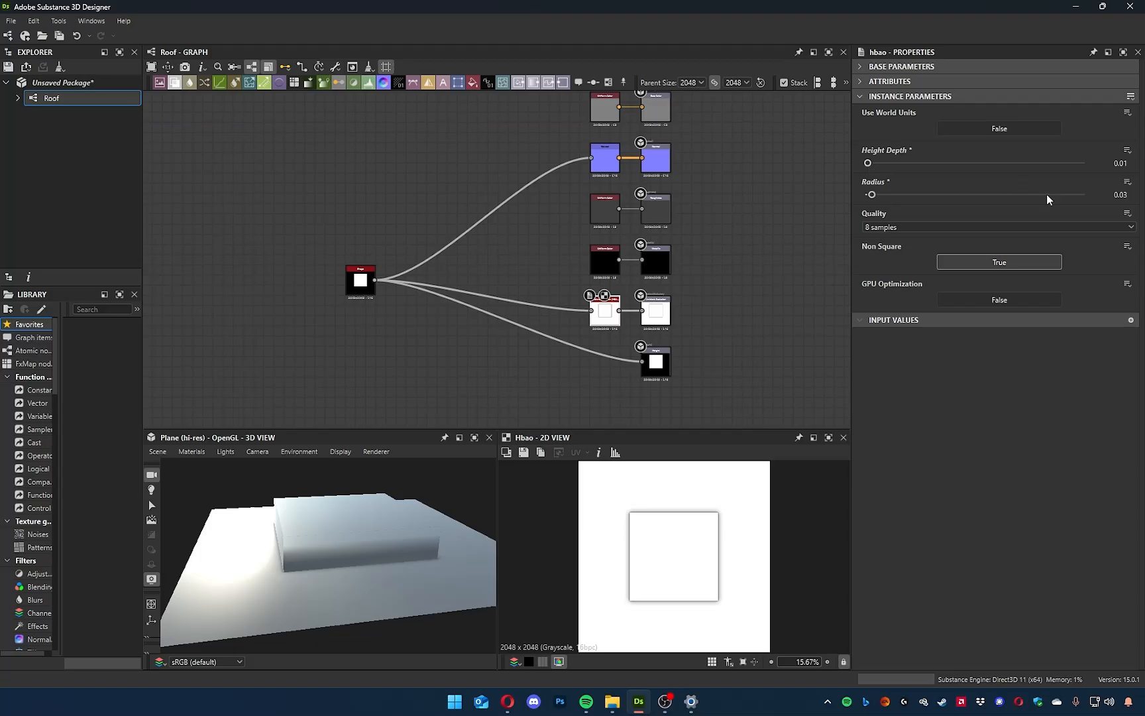
key(Return)
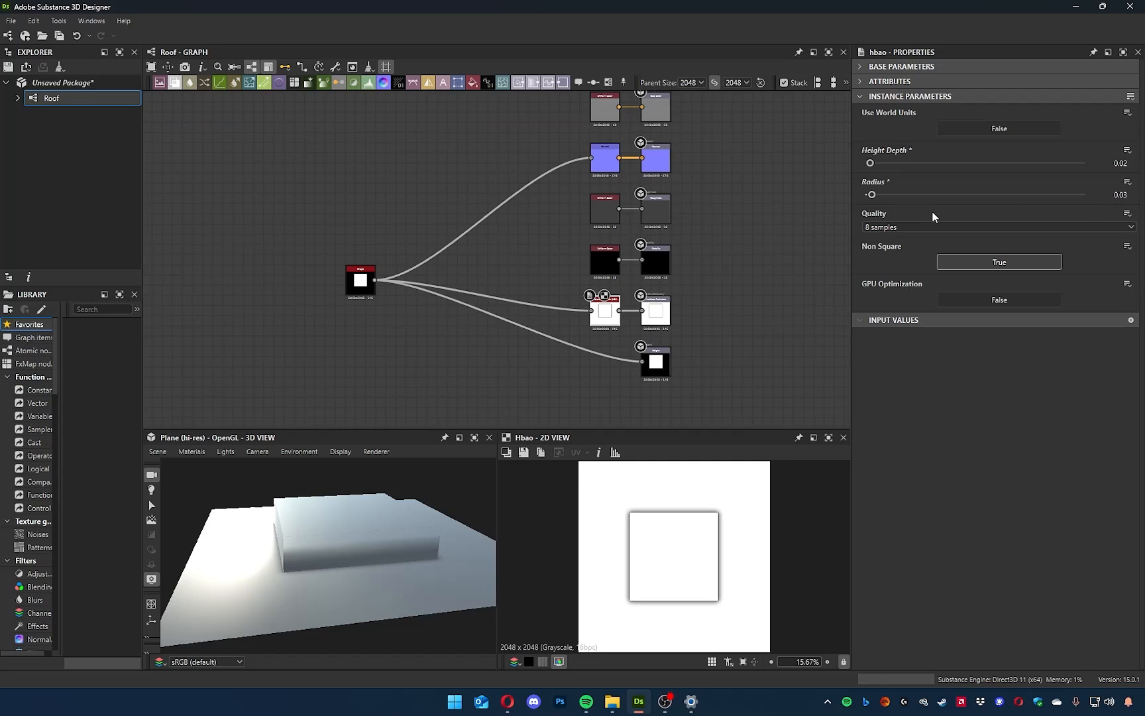
drag(872, 194, 872, 194)
Examine the HBAO shading closely at a corner of the square and around the raised block in the 3D preview.
scroll(621, 516, down, 2)
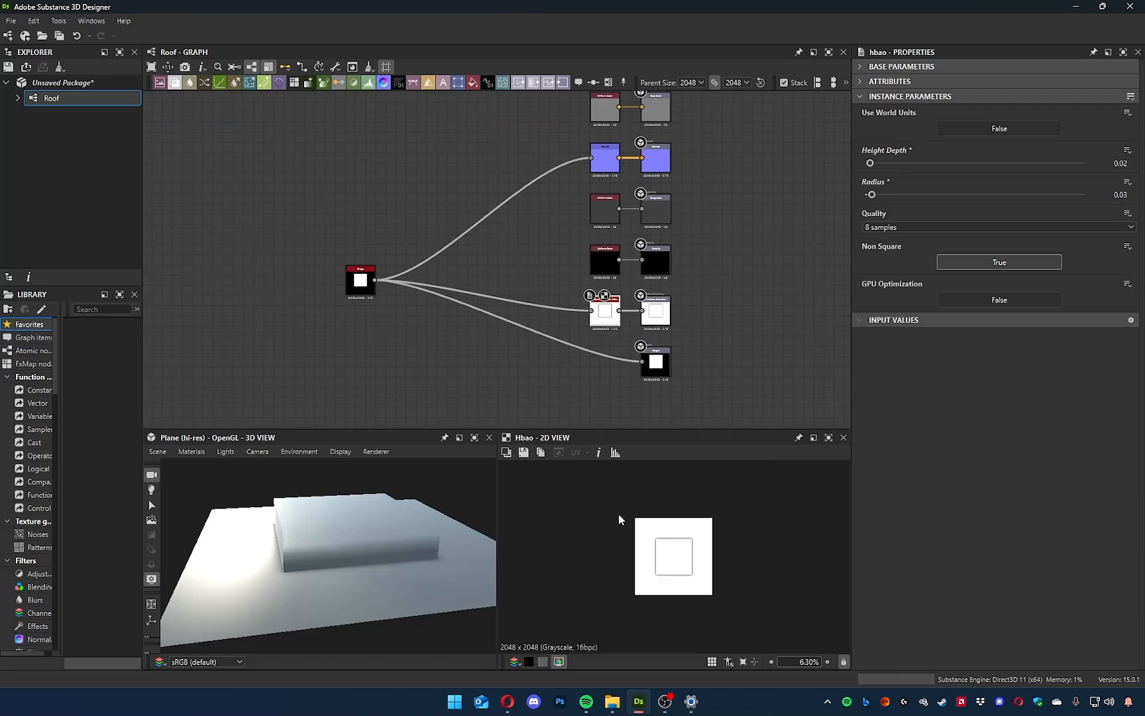
scroll(643, 523, up, 6)
scroll(637, 520, up, 5)
middle_drag(567, 519, 819, 625)
scroll(644, 567, up, 3)
middle_drag(610, 538, 682, 546)
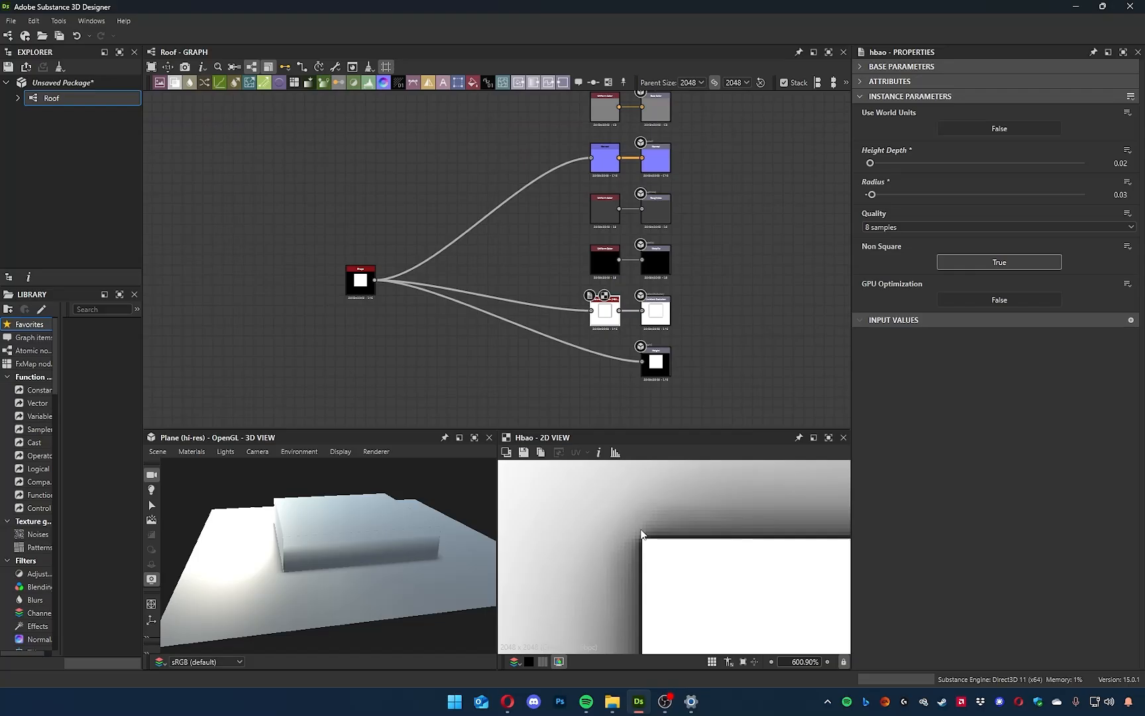
drag(408, 560, 398, 504)
Try much stronger ambient occlusion on the HBAO node with a height depth of 0.82 and a radius of 0.6.
drag(887, 194, 1045, 166)
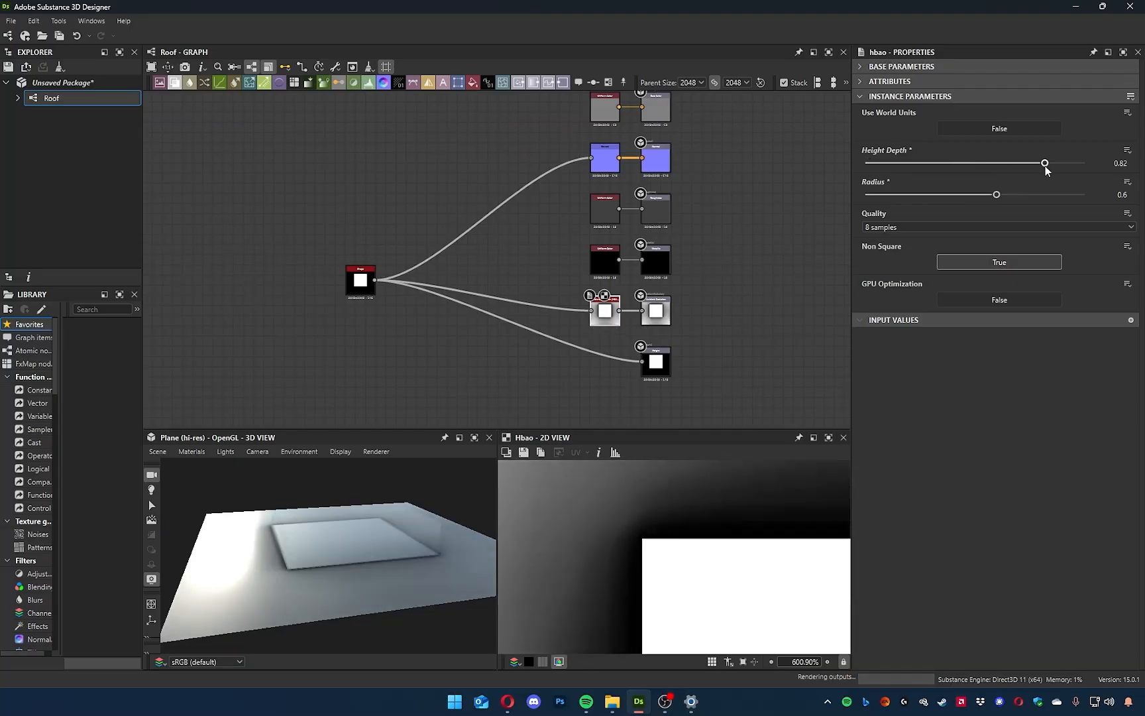
scroll(708, 552, down, 4)
scroll(707, 554, down, 10)
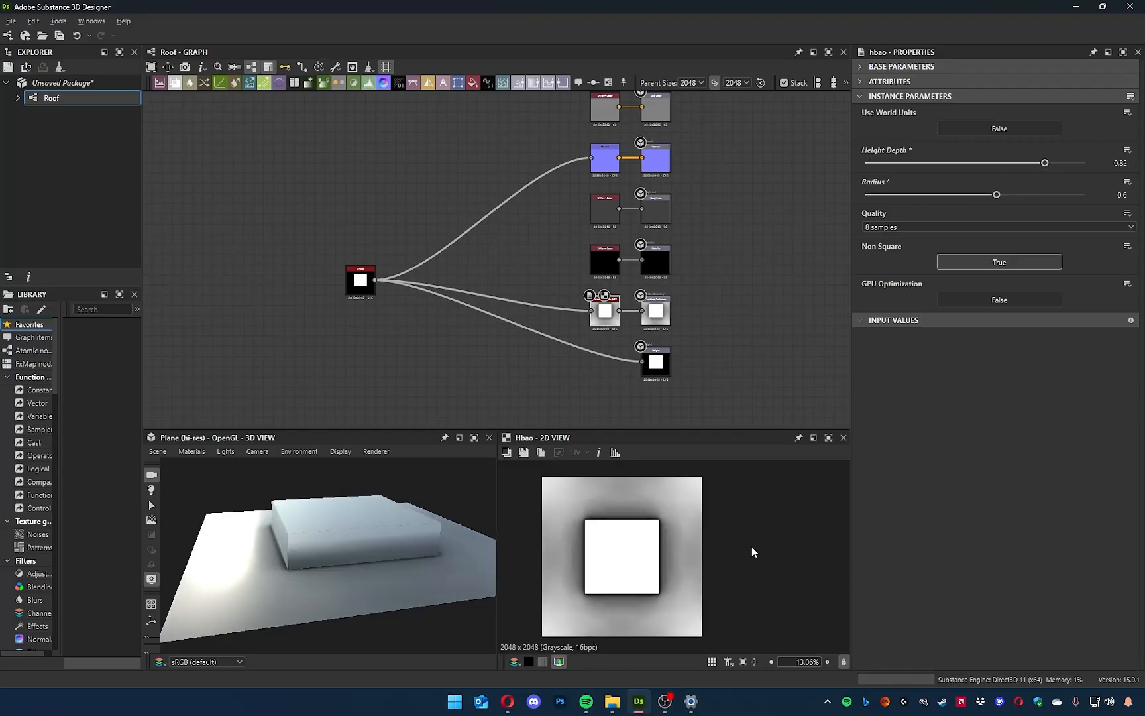
scroll(626, 597, up, 8)
scroll(626, 570, down, 8)
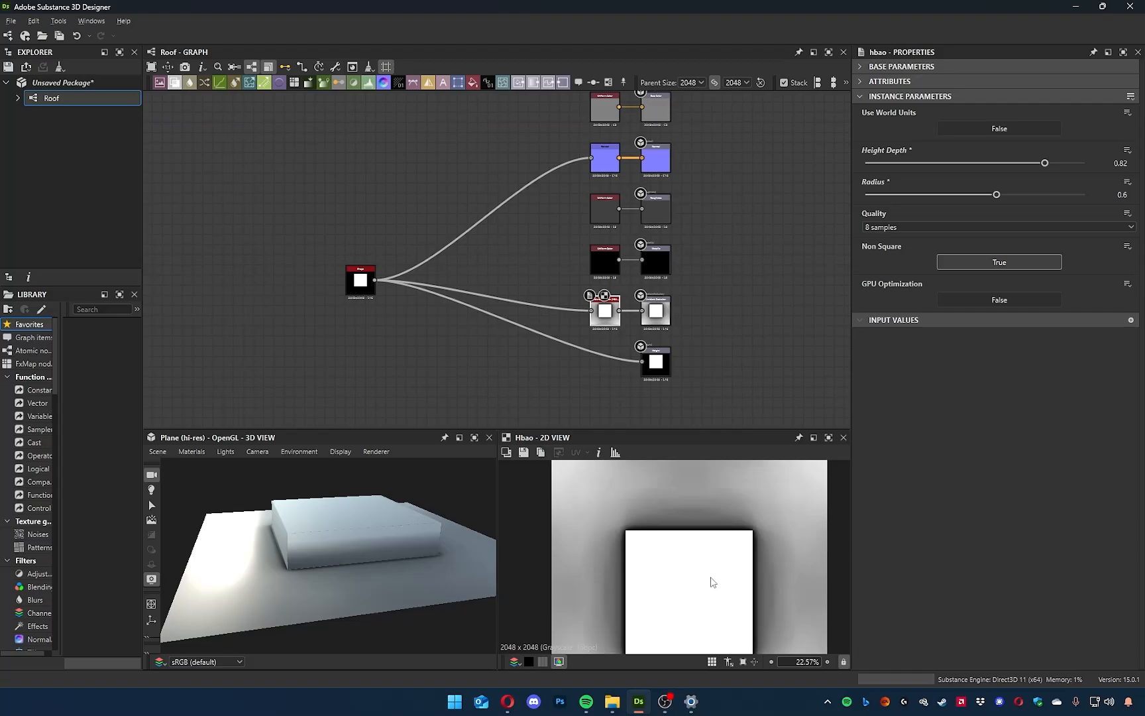
Reduce the HBAO node's height depth to 0.02 and its radius to 0.02 for a thin shadow around the square.
drag(1045, 163, 876, 167)
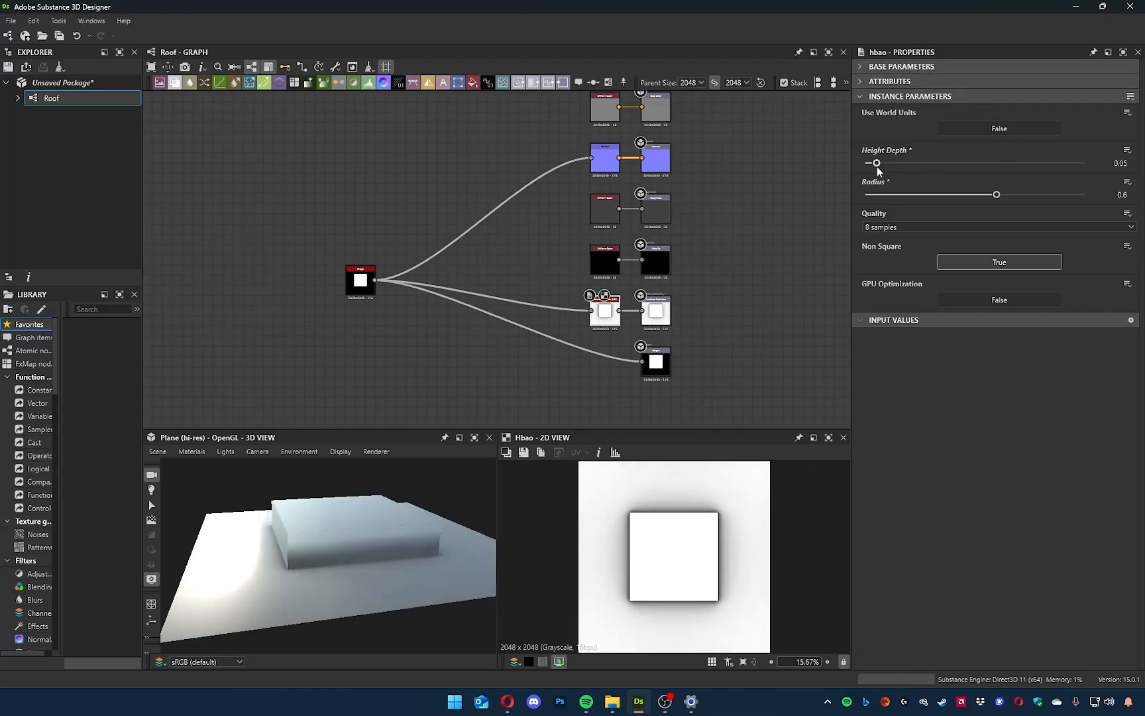
drag(996, 194, 871, 194)
scroll(630, 520, up, 15)
middle_drag(622, 507, 597, 649)
scroll(597, 517, down, 3)
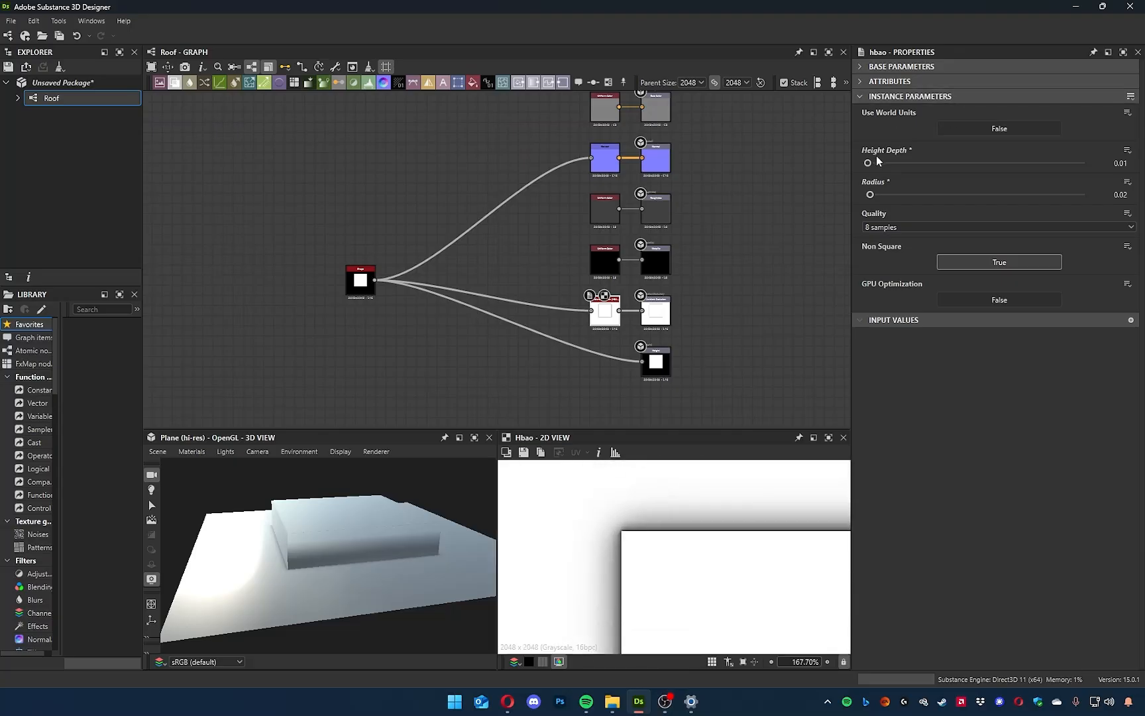
click(1135, 162)
key(Return)
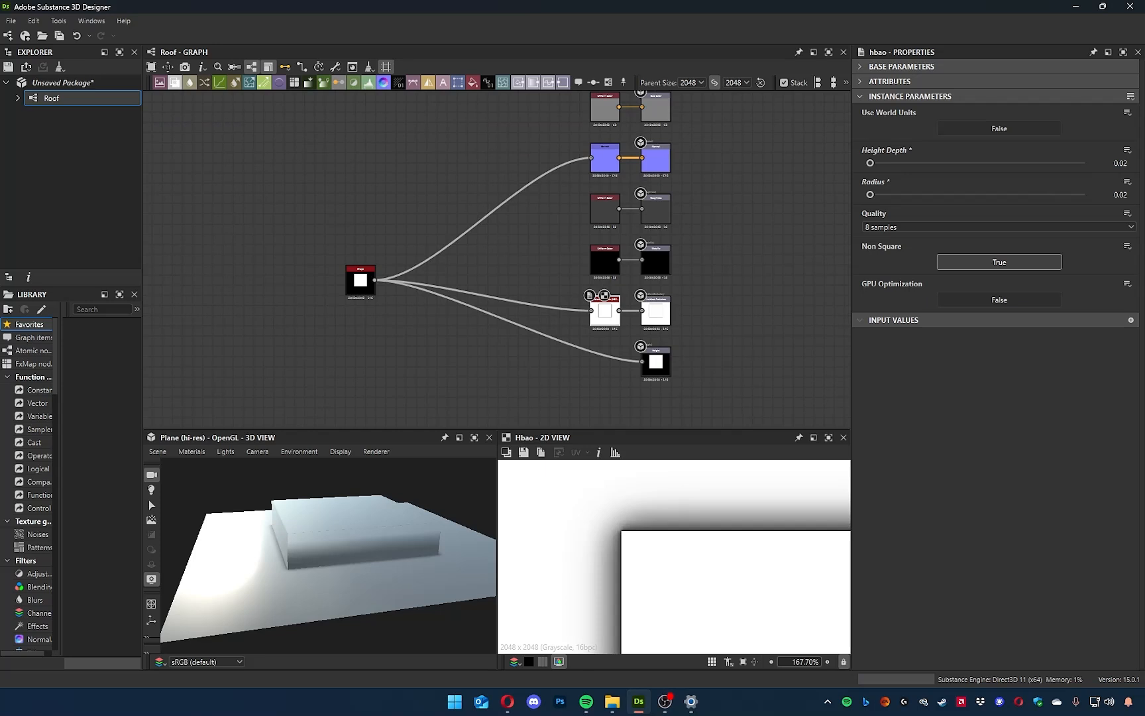
Move the Shape node slightly farther away from the output nodes in the graph.
mouse_move(337, 583)
mouse_down()
mouse_move(322, 585)
mouse_move(333, 581)
mouse_up()
middle_drag(418, 321, 484, 317)
drag(428, 277, 396, 286)
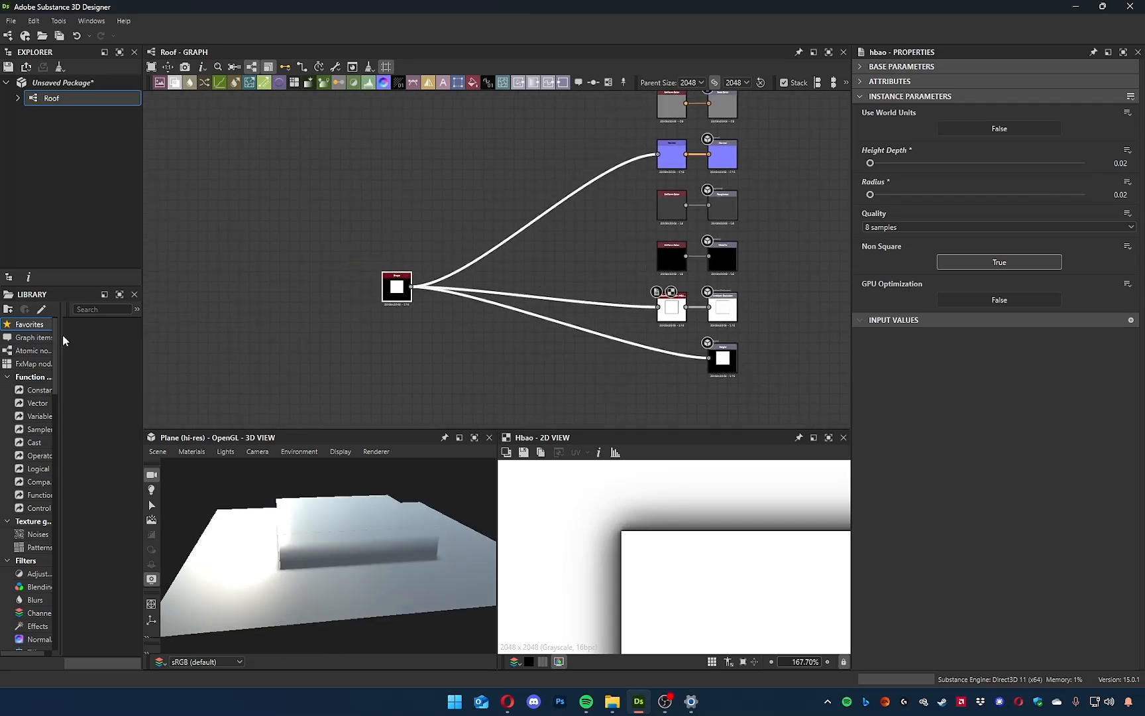
click(231, 260)
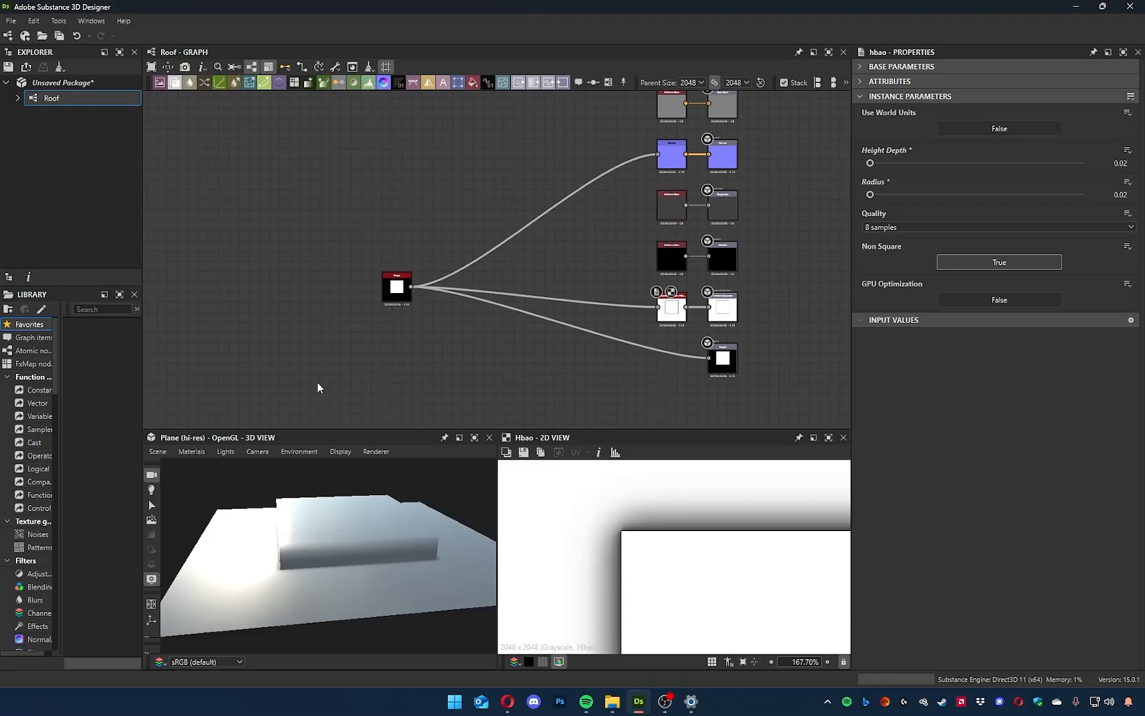
drag(371, 509, 319, 539)
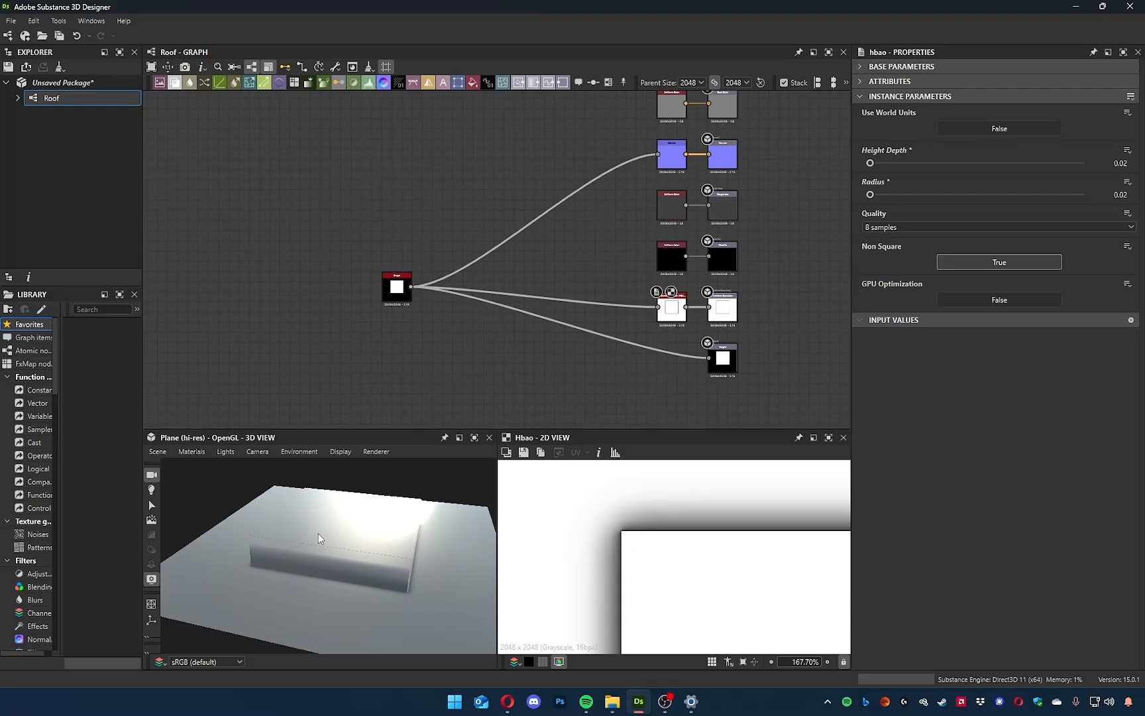
Switch to the web browser and examine the enlarged Imgur image from the "Novigrad roofs reworked" post as roof reference.
click(509, 704)
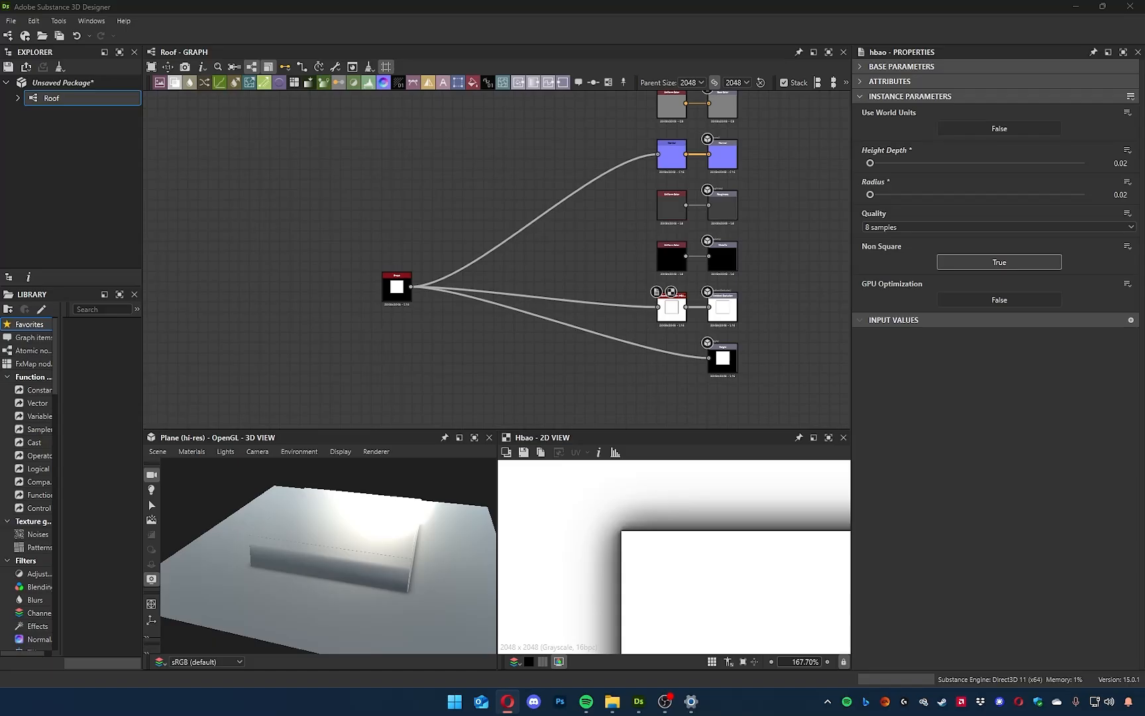
key(alt+Tab)
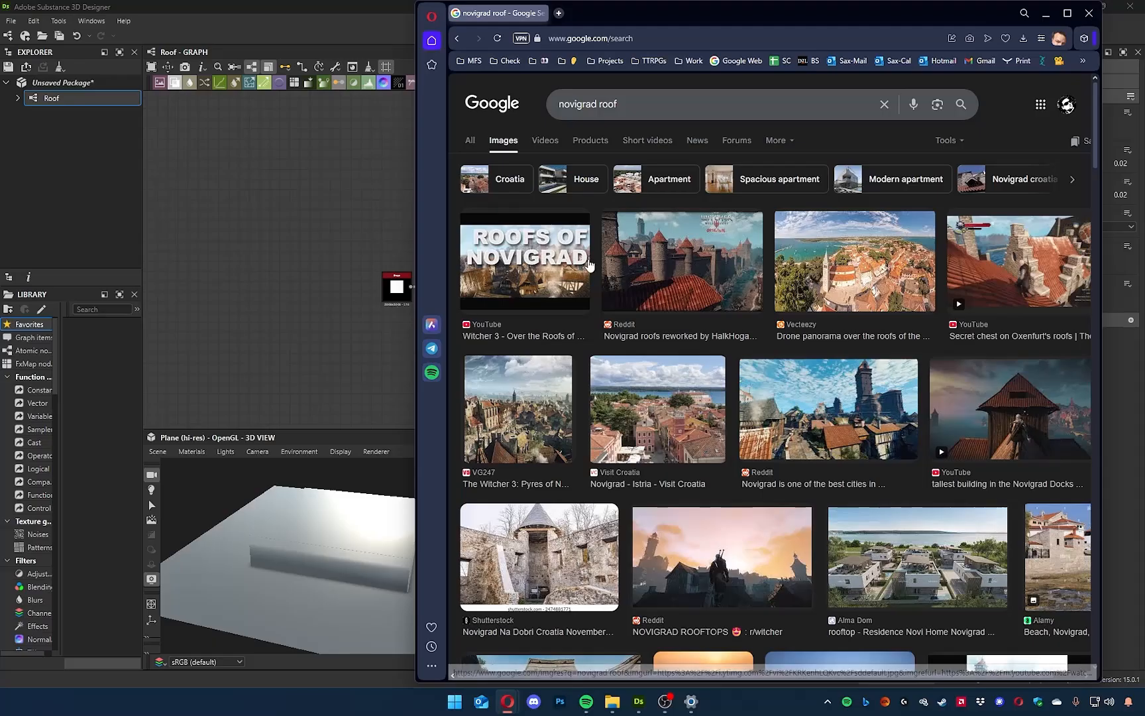
click(686, 311)
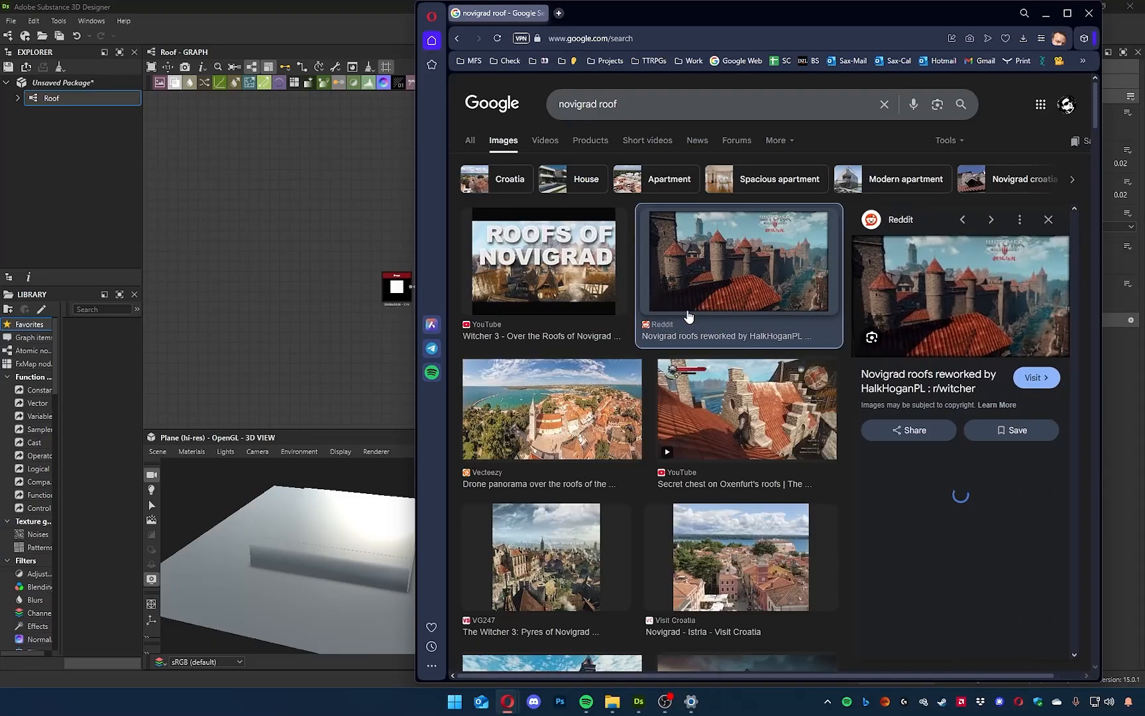
click(966, 341)
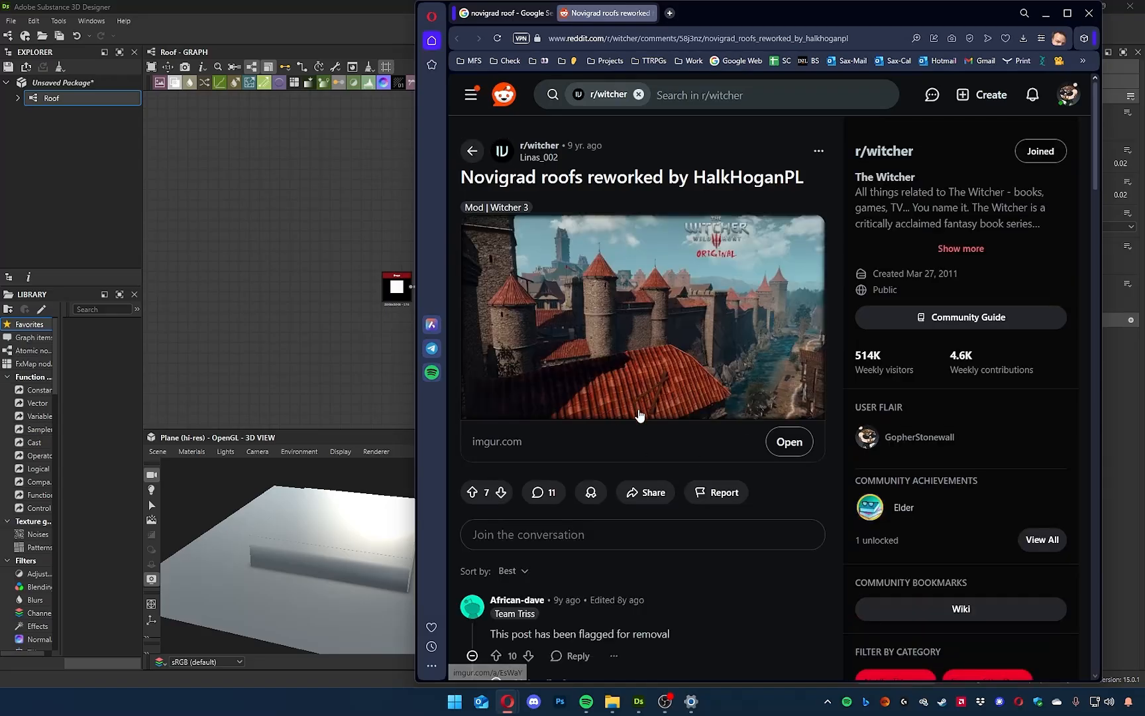
click(635, 401)
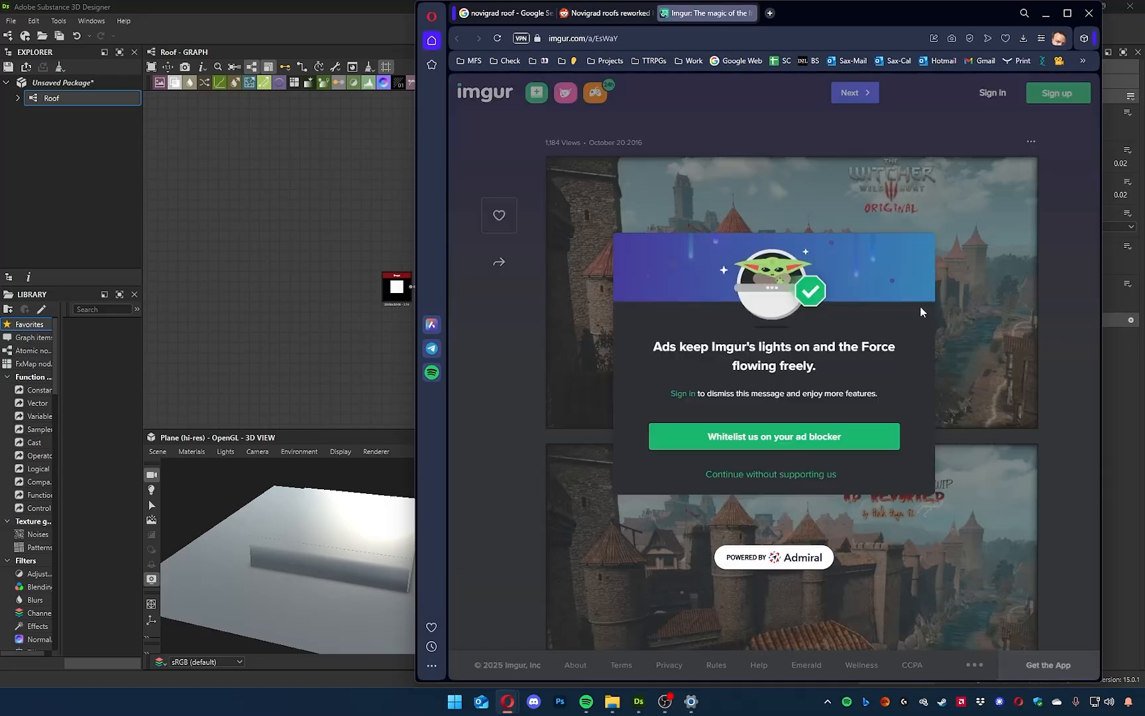
click(771, 474)
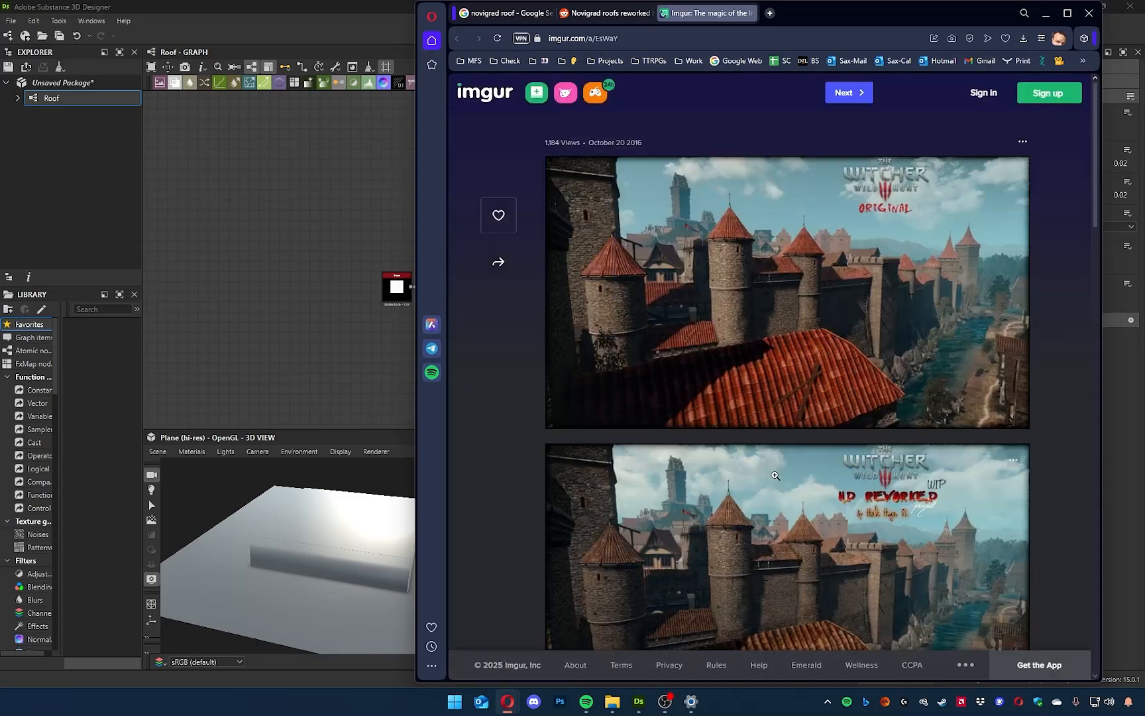
click(814, 403)
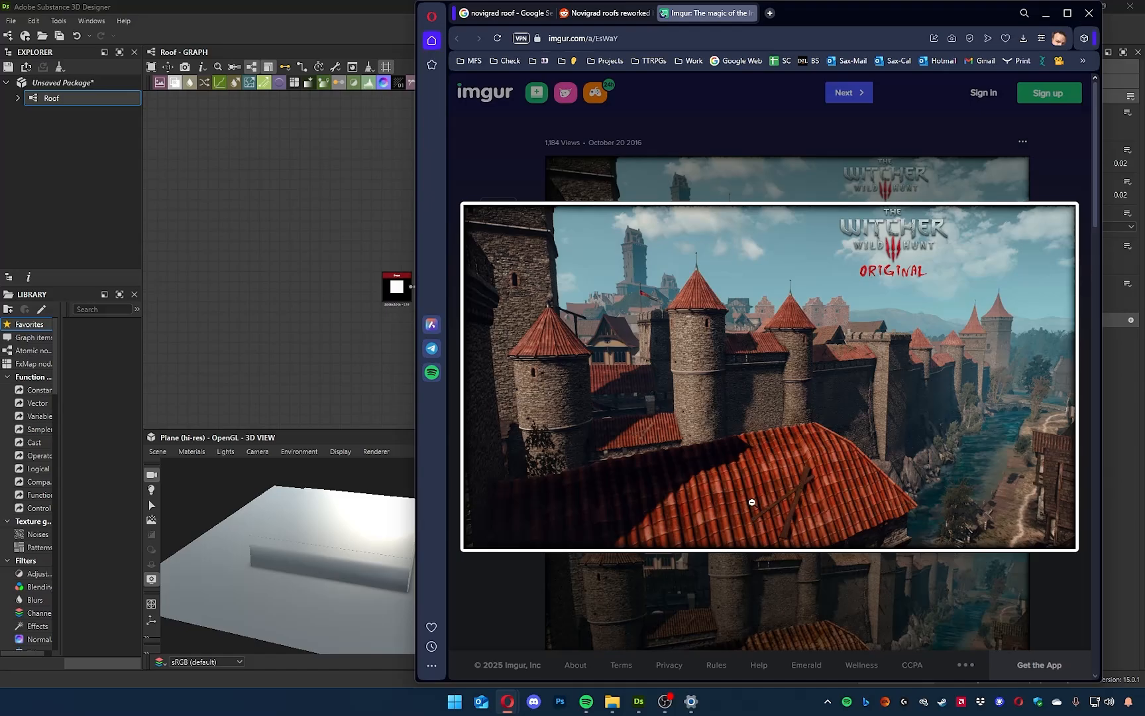
click(985, 144)
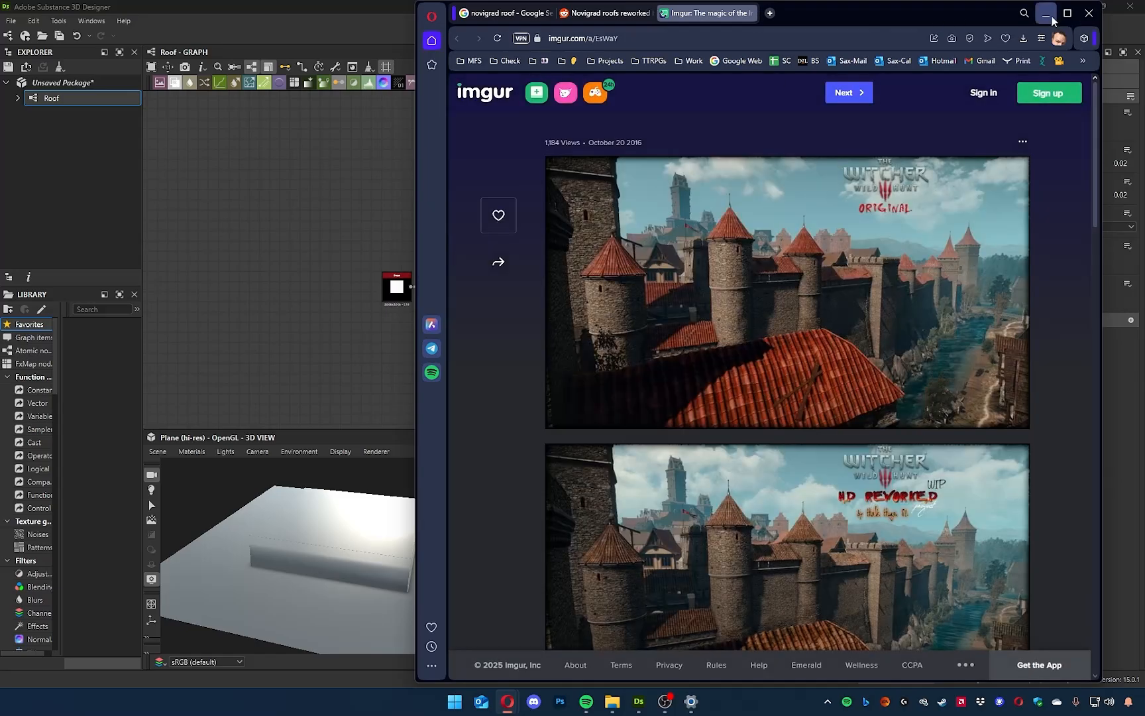
click(1051, 15)
middle_drag(416, 375, 575, 382)
mouse_move(412, 535)
mouse_down()
mouse_move(501, 509)
mouse_move(400, 549)
mouse_move(368, 529)
mouse_move(407, 522)
mouse_up()
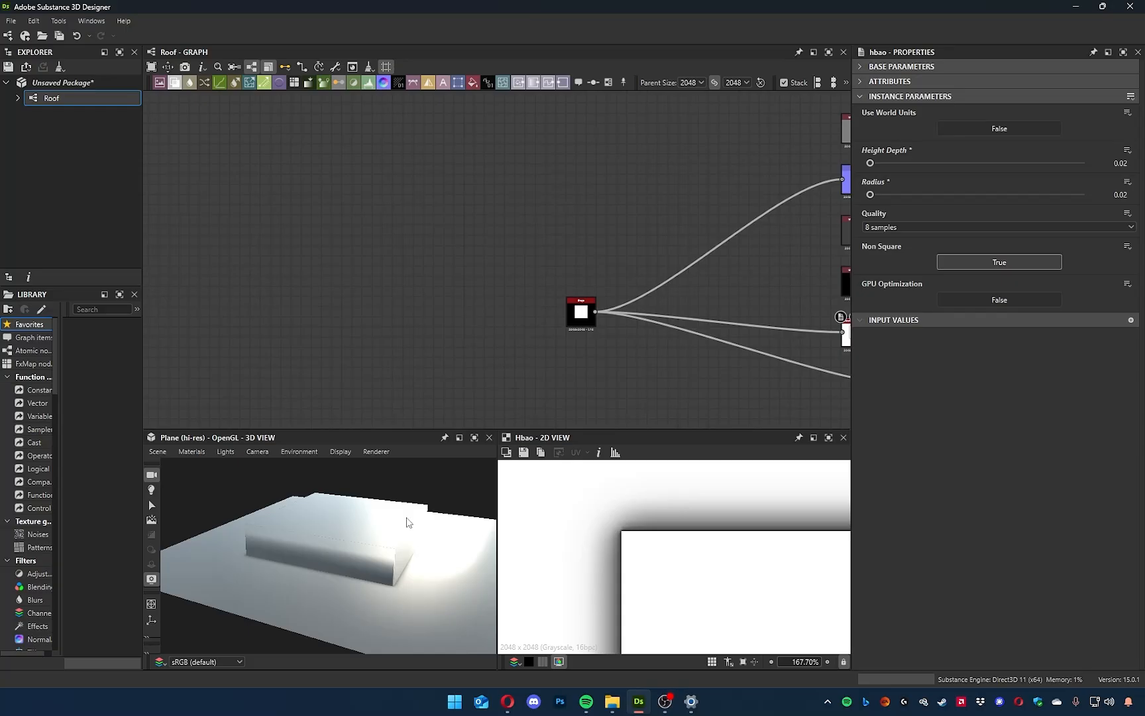
middle_drag(435, 369, 418, 348)
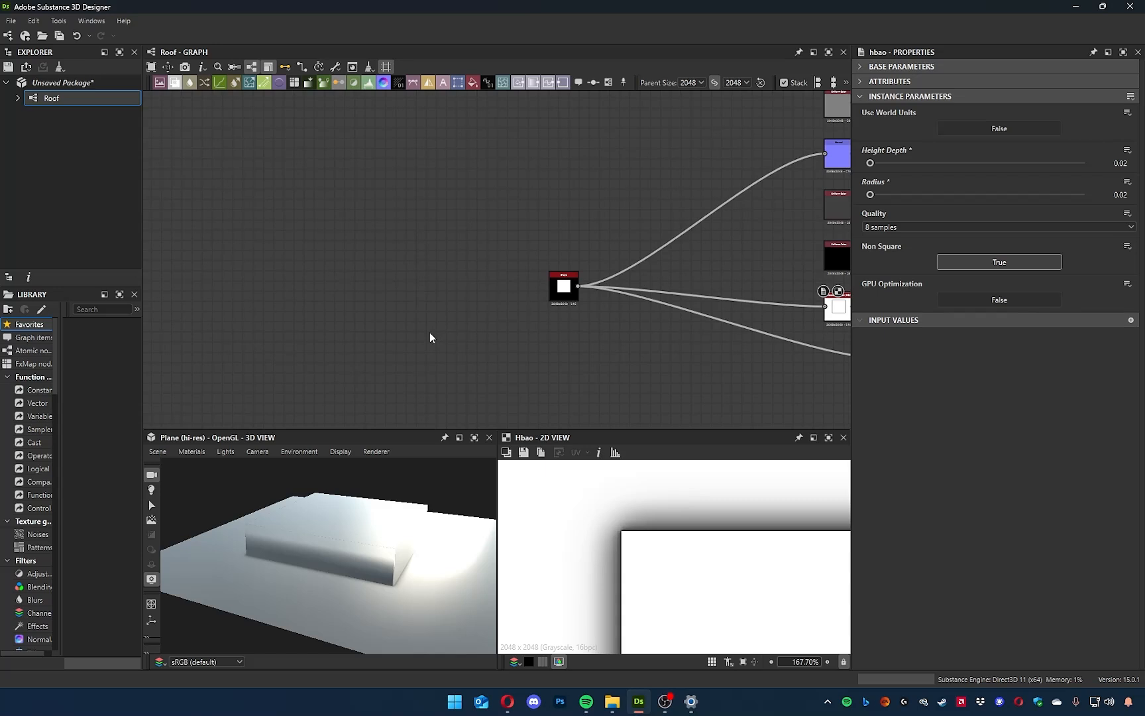
drag(322, 580, 363, 588)
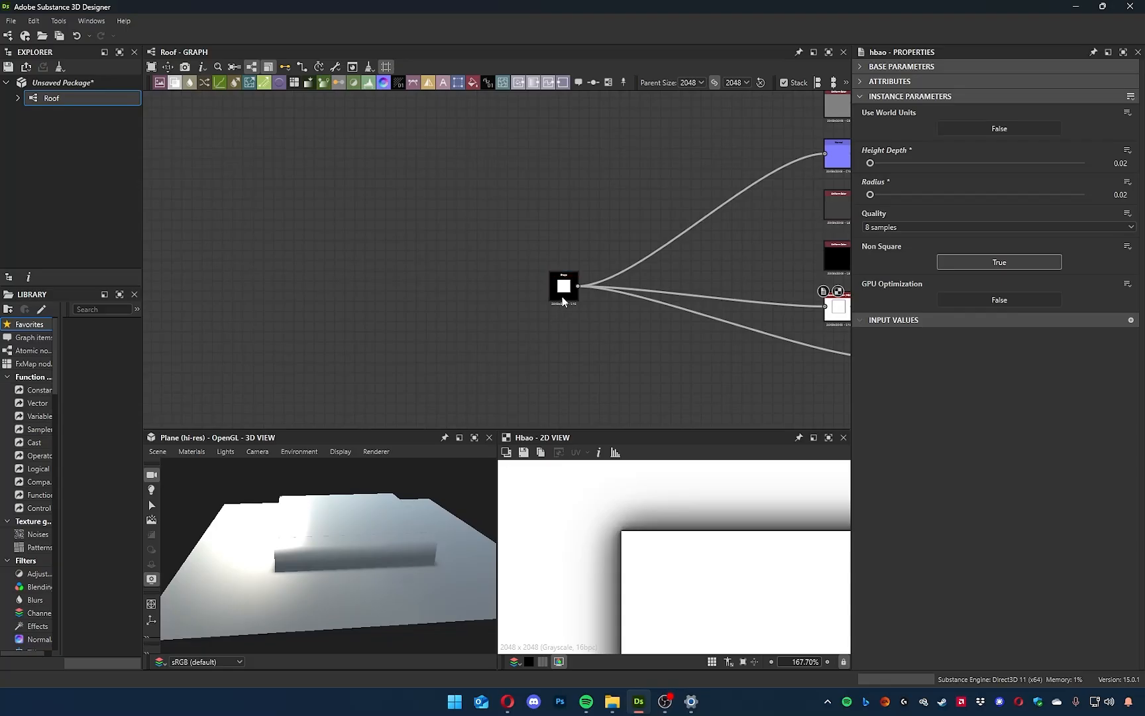
scroll(563, 293, up, 5)
scroll(640, 527, down, 3)
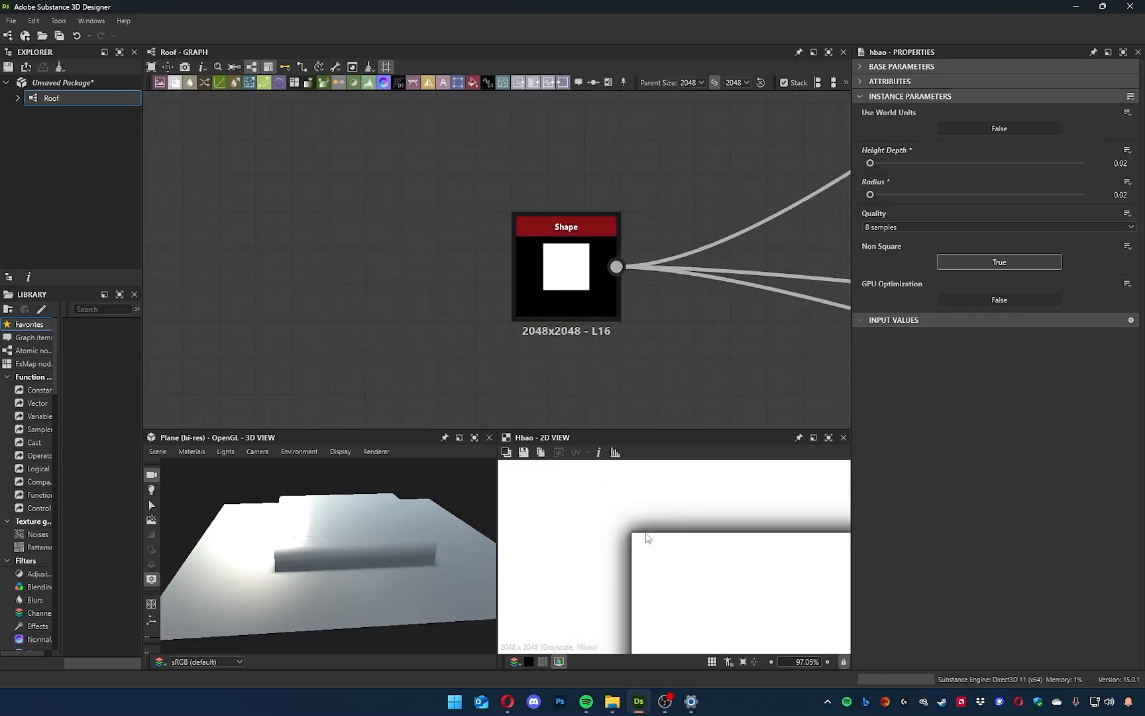
scroll(577, 318, up, 4)
scroll(556, 287, down, 4)
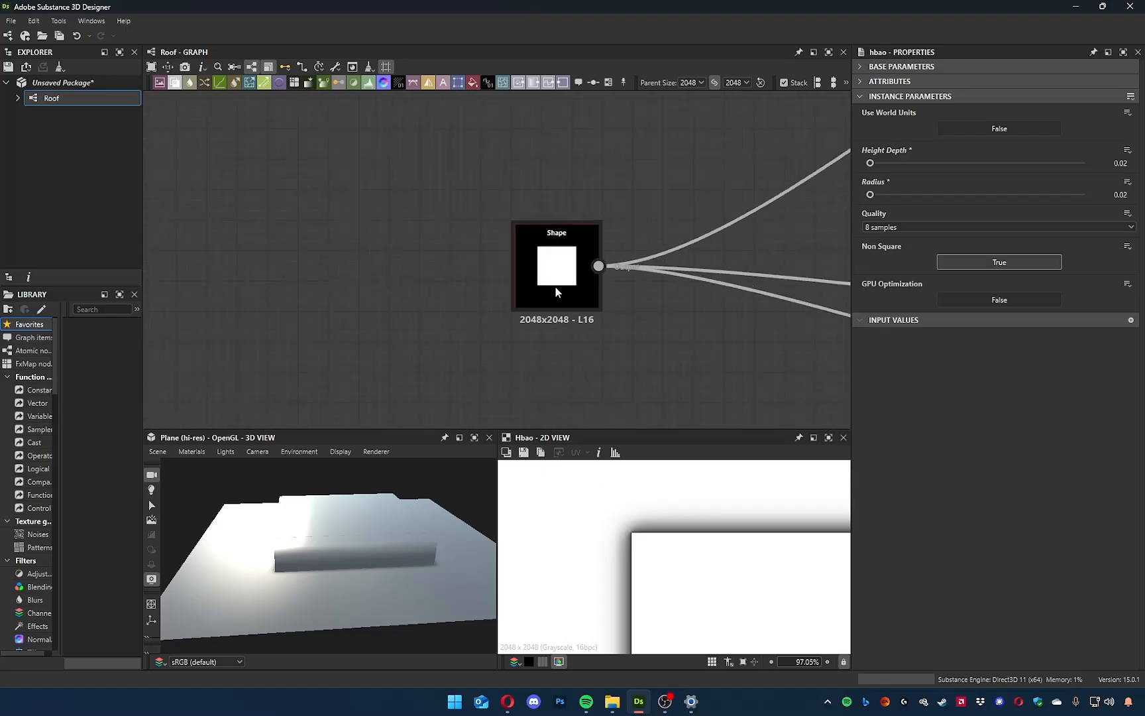
Add a Gradient Linear 1 node in the empty graph area before the Shape node.
middle_drag(472, 285, 558, 315)
drag(579, 253, 699, 368)
click(700, 368)
middle_drag(490, 343, 521, 332)
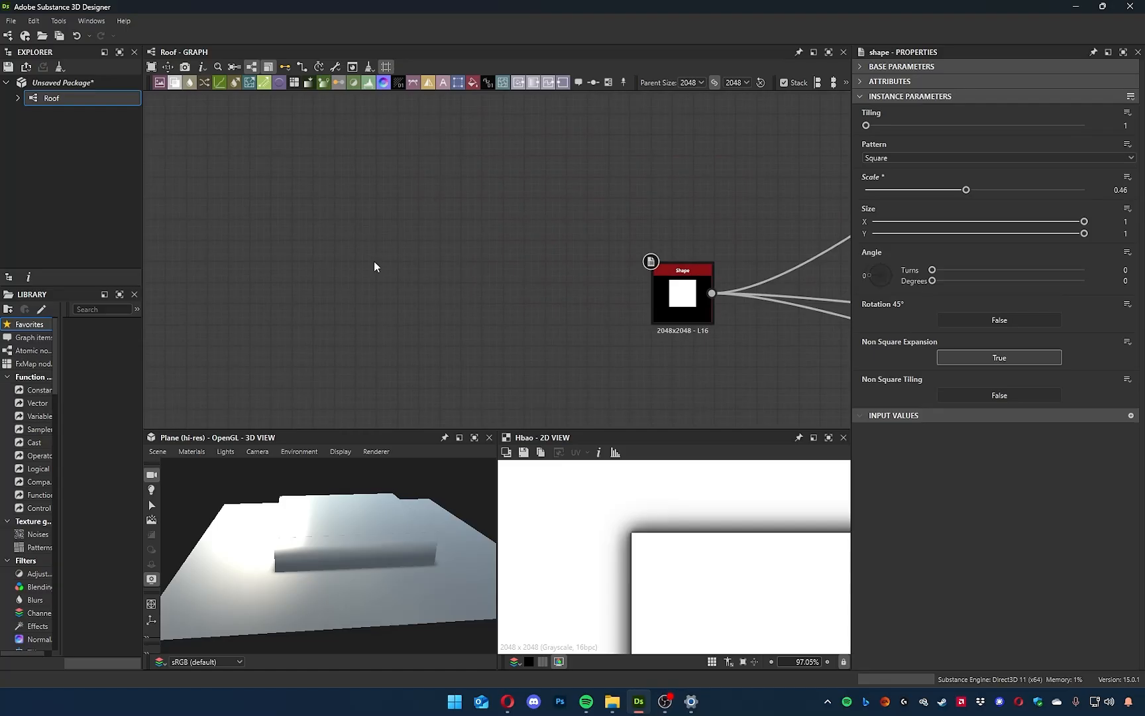
key(space)
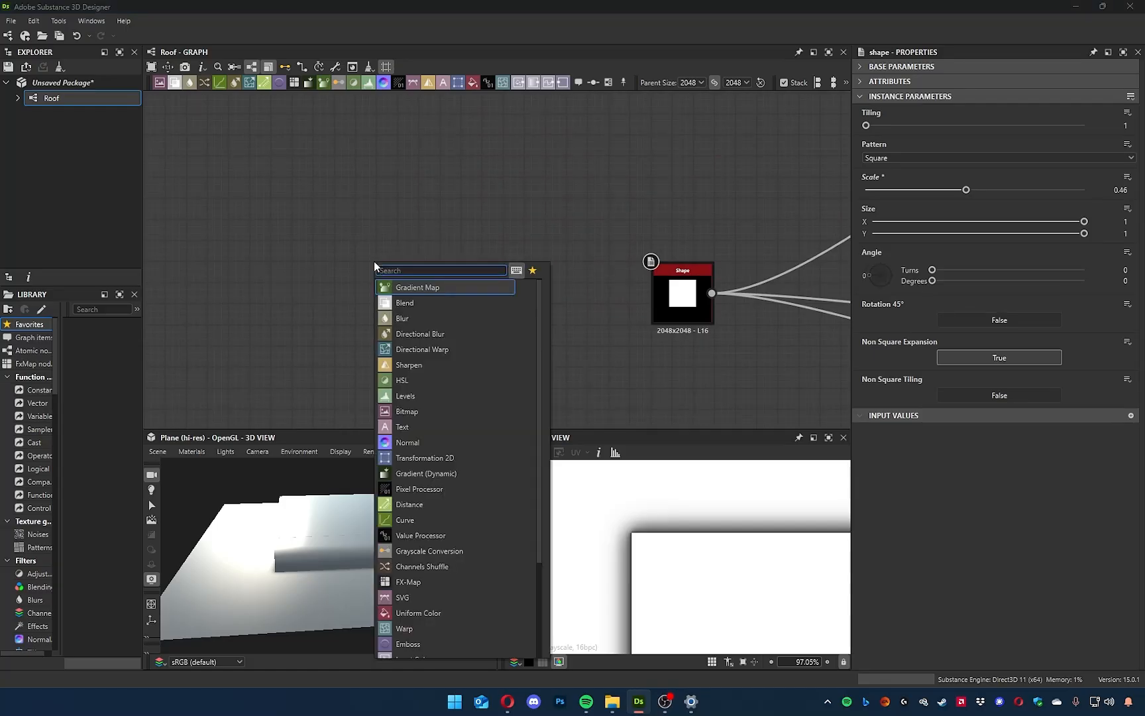
text(grad)
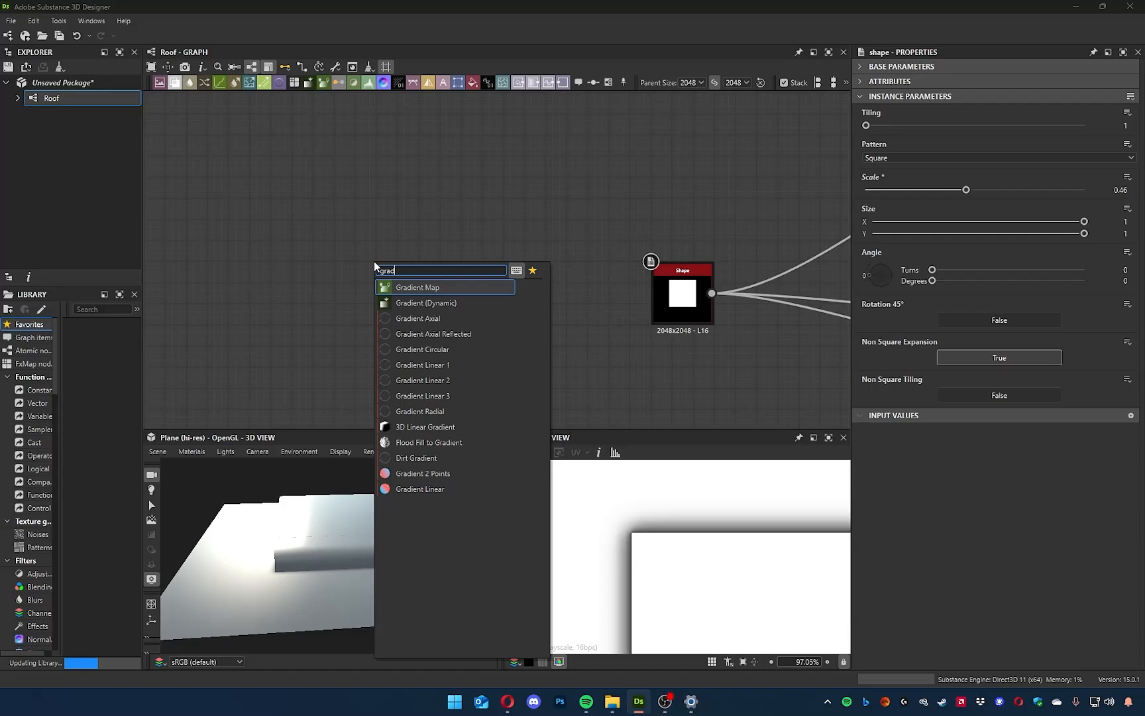
click(439, 364)
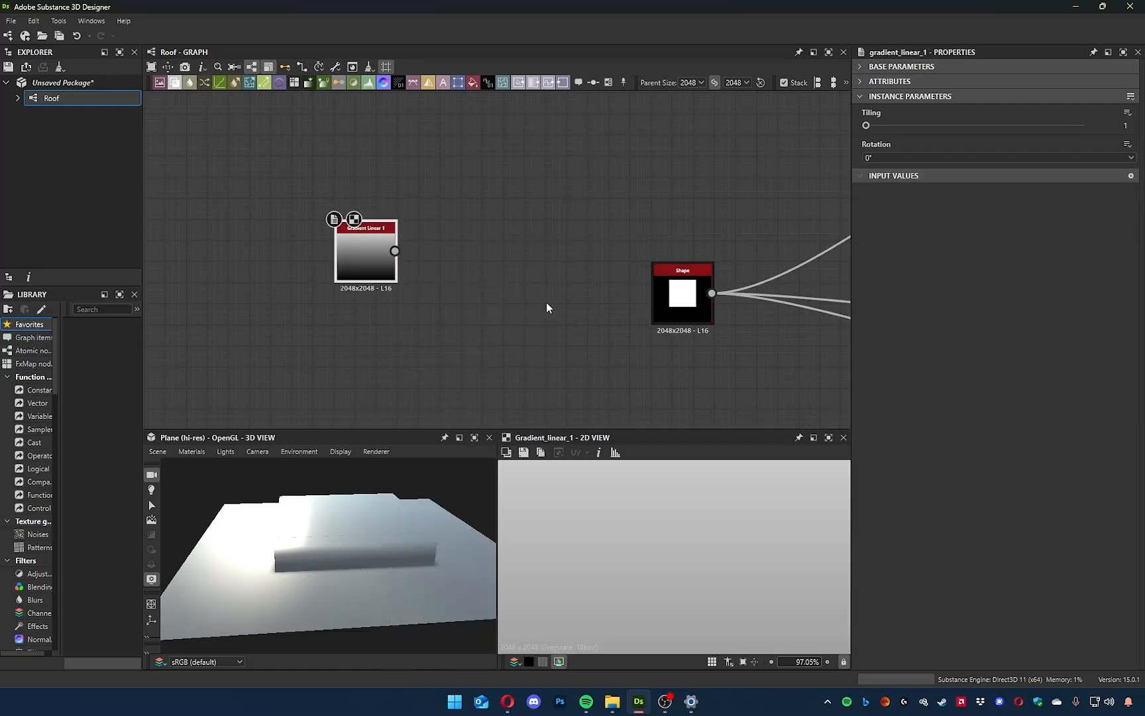
Place the Gradient Linear 1 node closer to the Shape node and move the Shape node up out of its row.
drag(373, 262, 483, 299)
key(f)
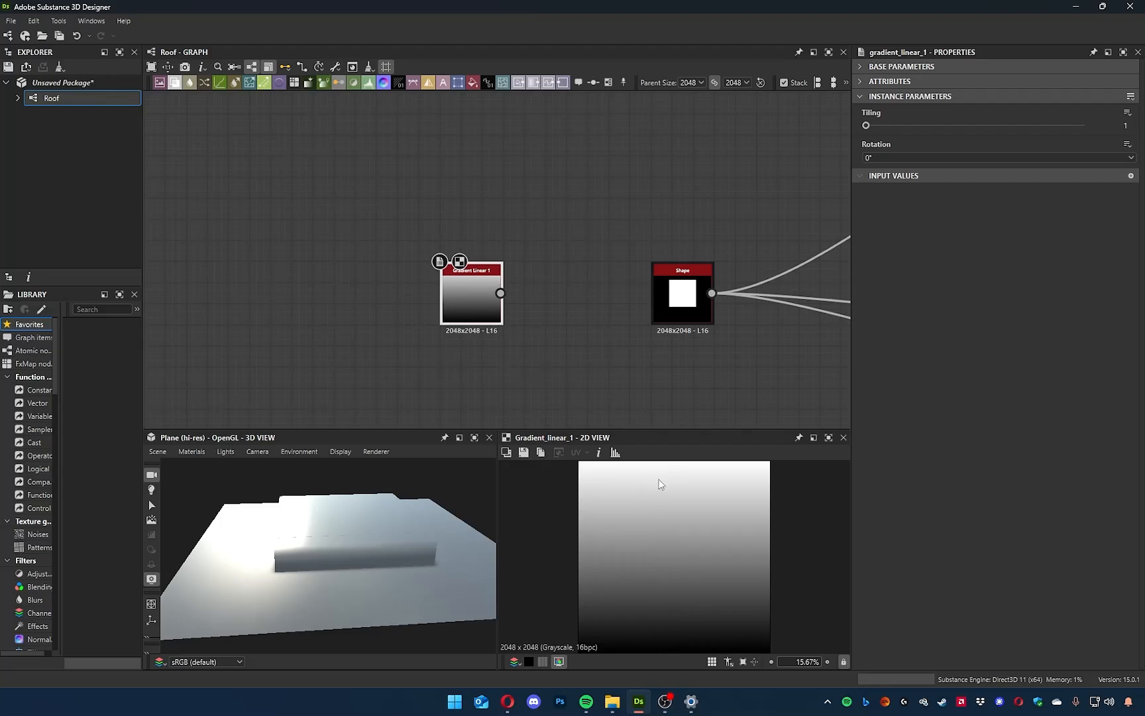
drag(686, 292, 625, 208)
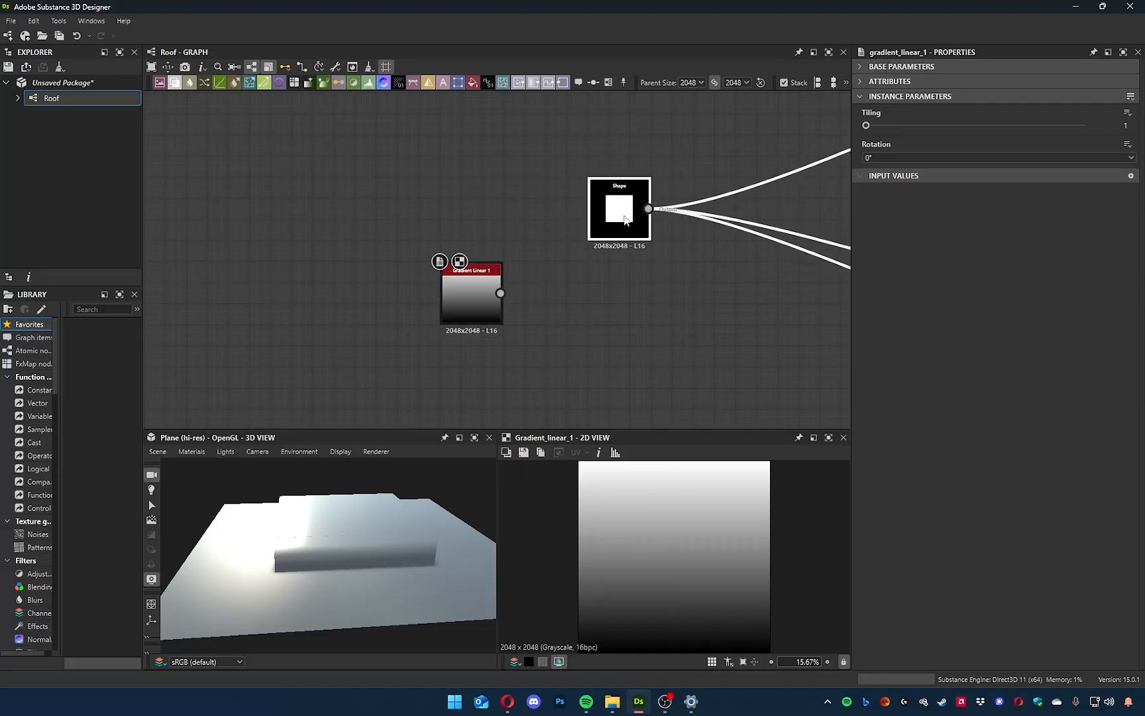
Place the Gradient Linear 1 node below the Shape node and transfer all of the Shape's output connections to it.
drag(489, 295, 572, 335)
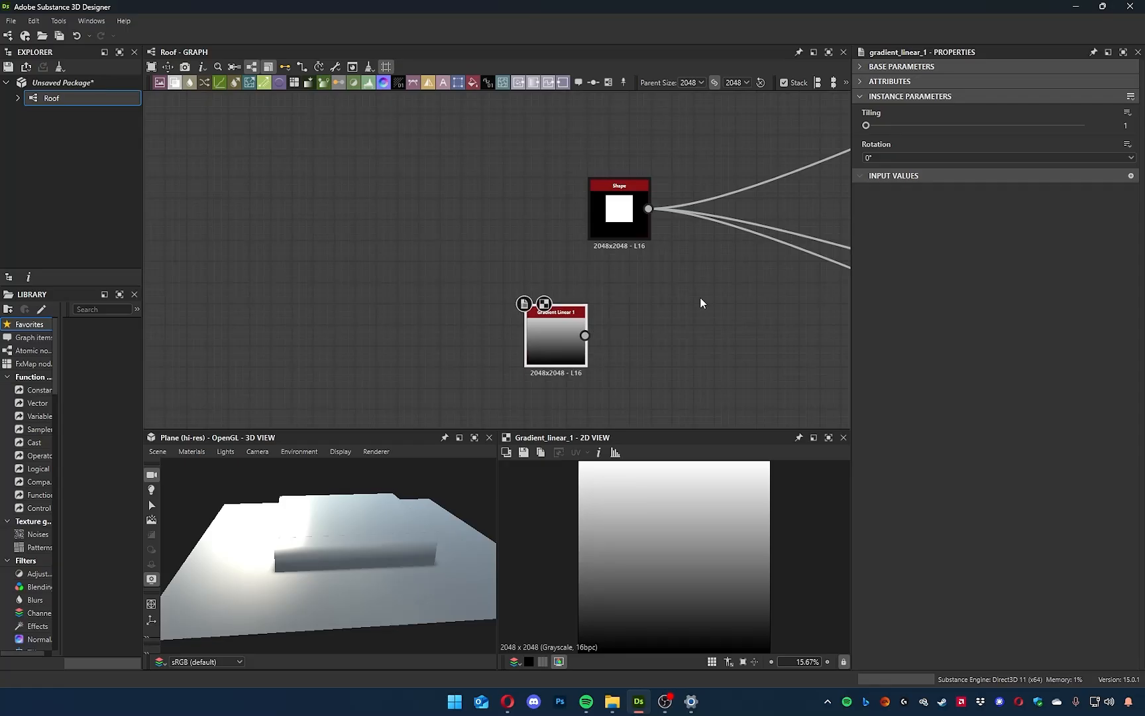
shift+drag(648, 208, 585, 334)
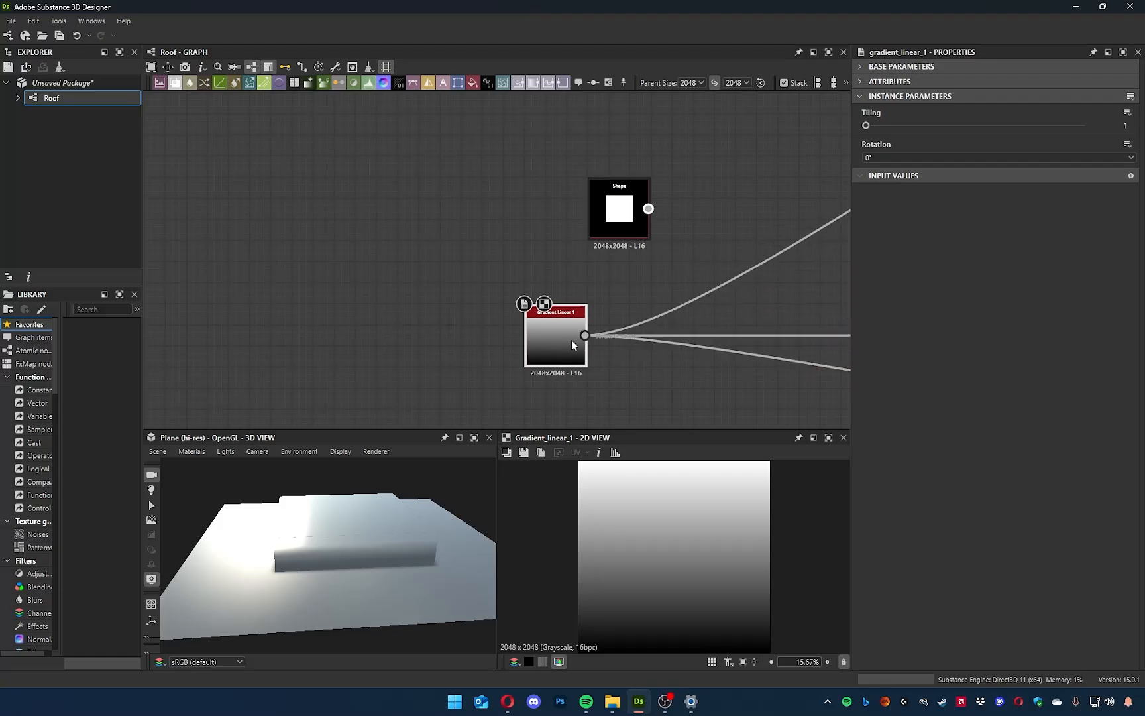
drag(361, 550, 421, 476)
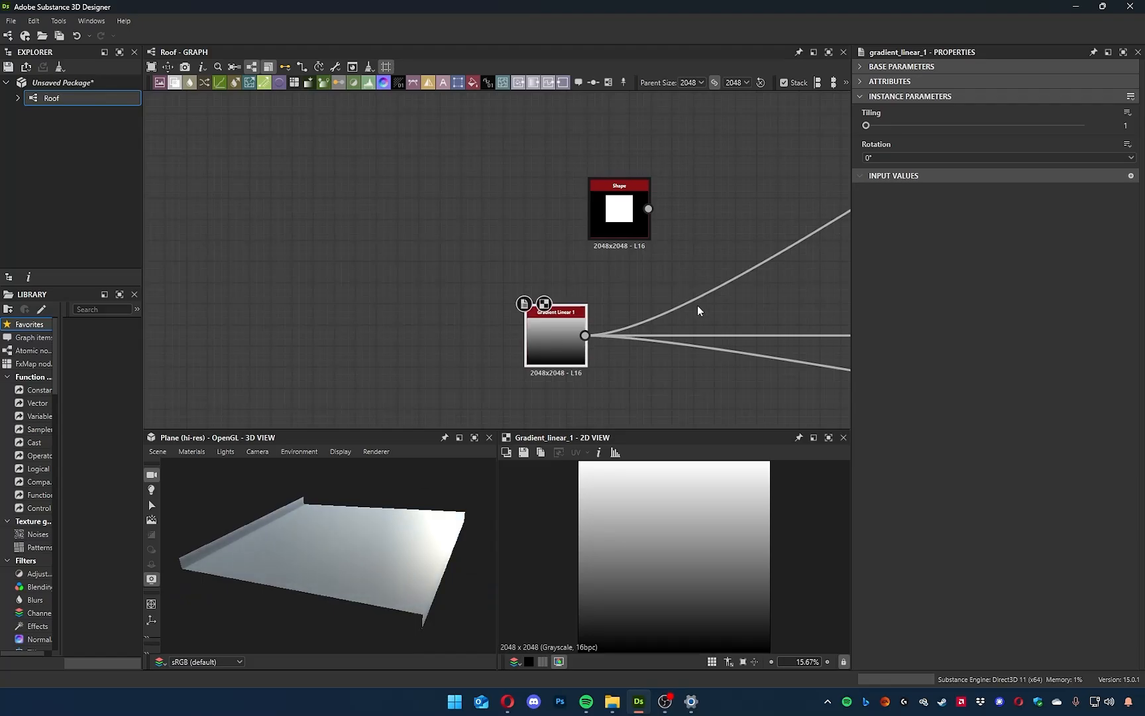
Delete the disconnected Shape node and move the Gradient Linear 1 node slightly up.
click(611, 224)
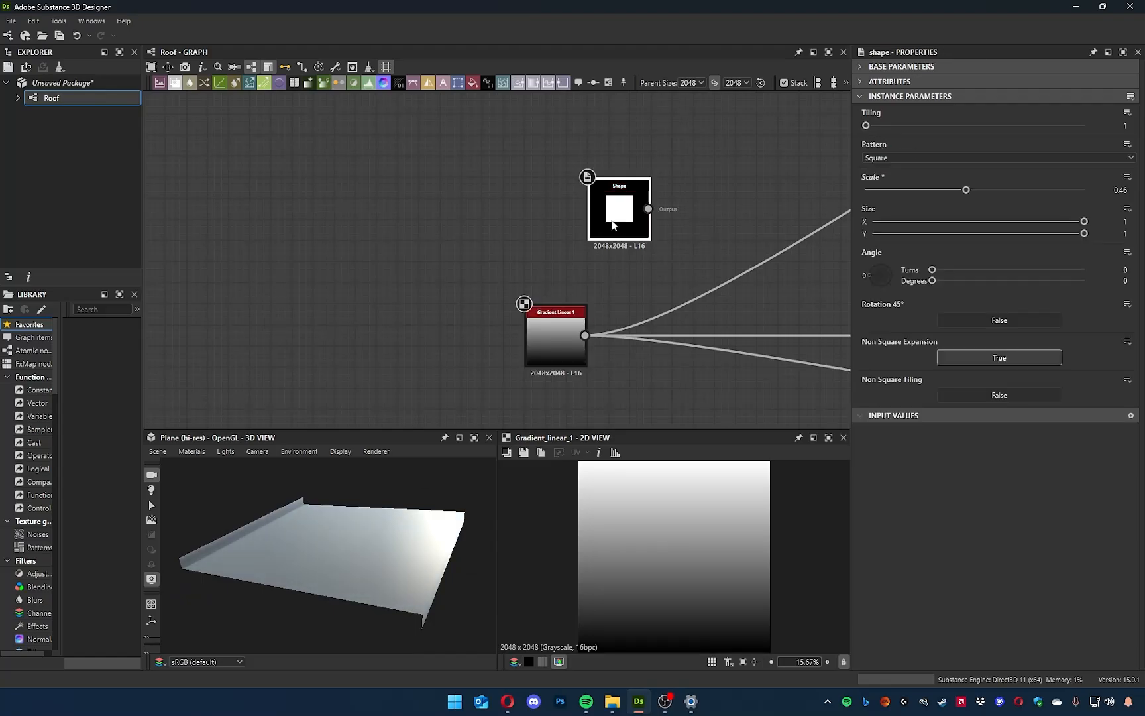
key(Delete)
drag(555, 339, 555, 307)
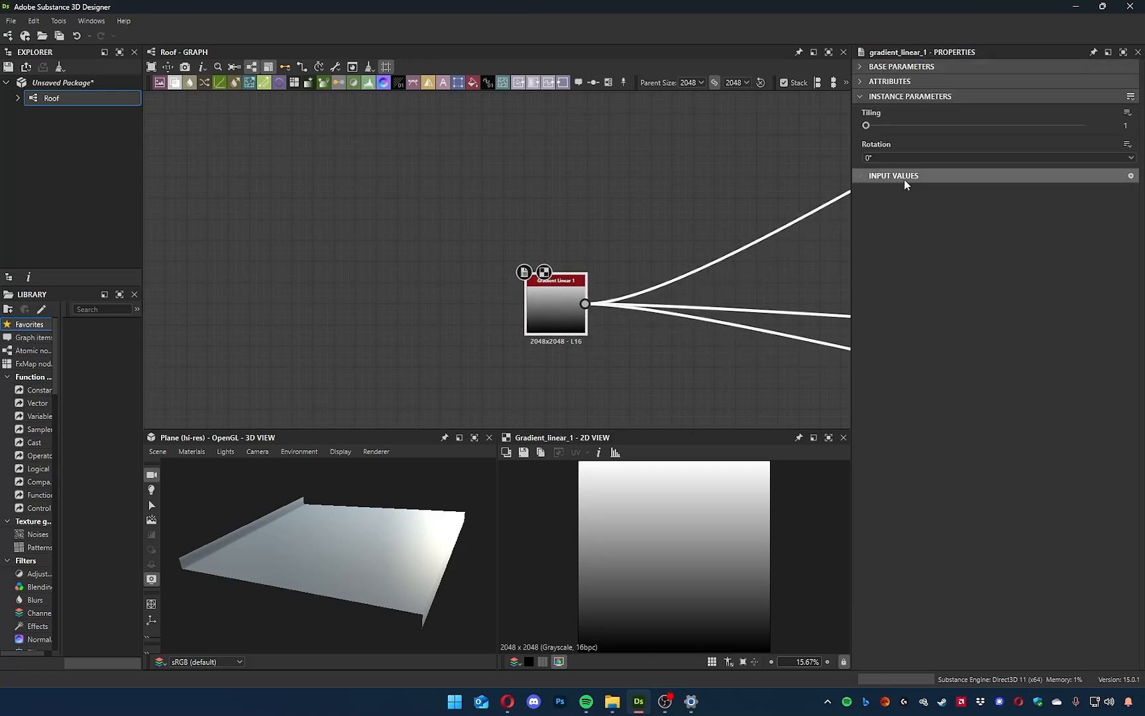
Try a tiling of 4 with 90° and 180° rotations on Gradient Linear 1, ending back at tiling 1 and rotation 0°.
drag(874, 125, 909, 125)
drag(357, 583, 300, 619)
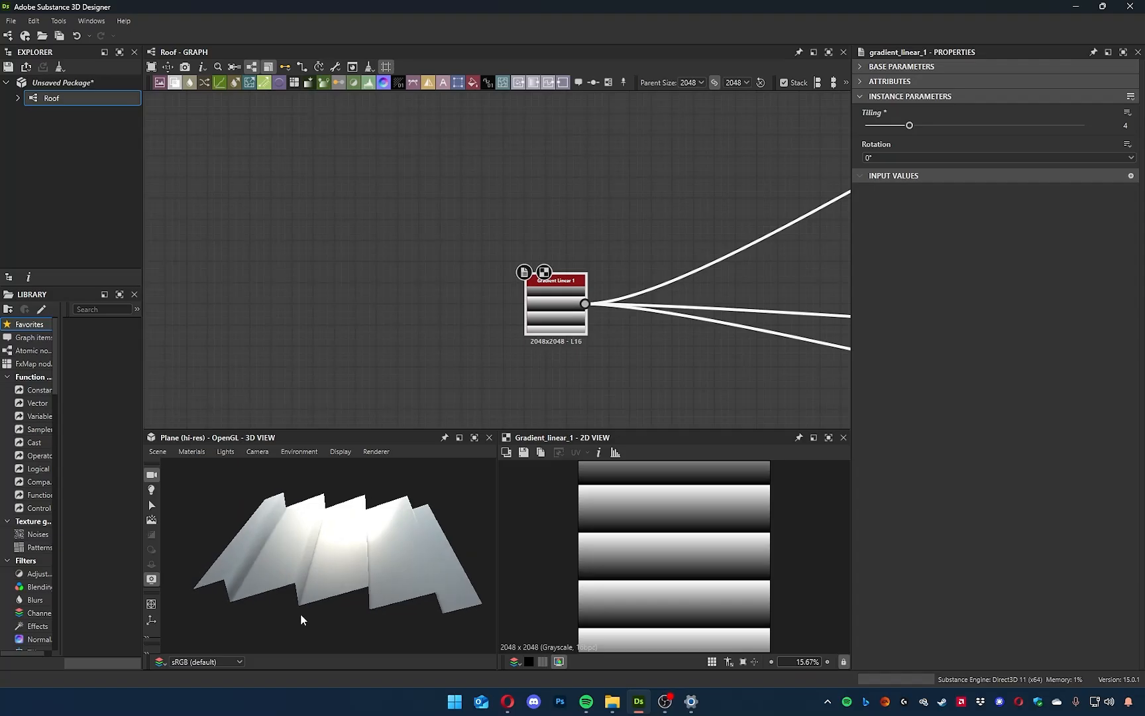
click(885, 158)
click(887, 178)
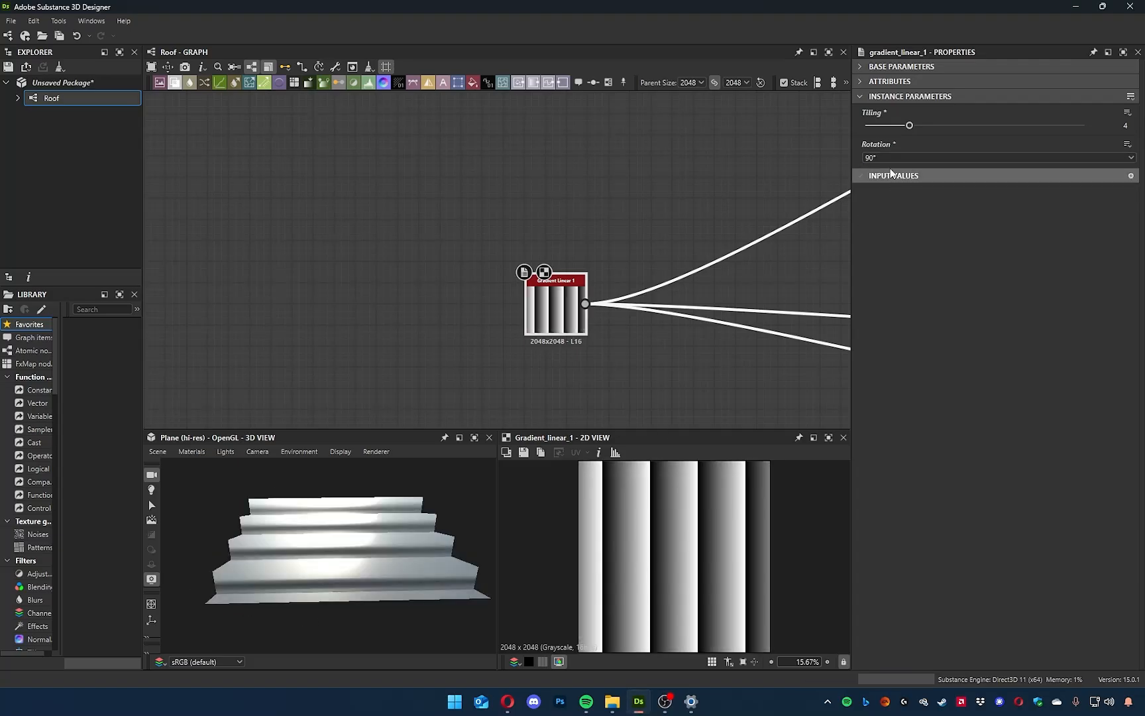
click(908, 158)
click(906, 186)
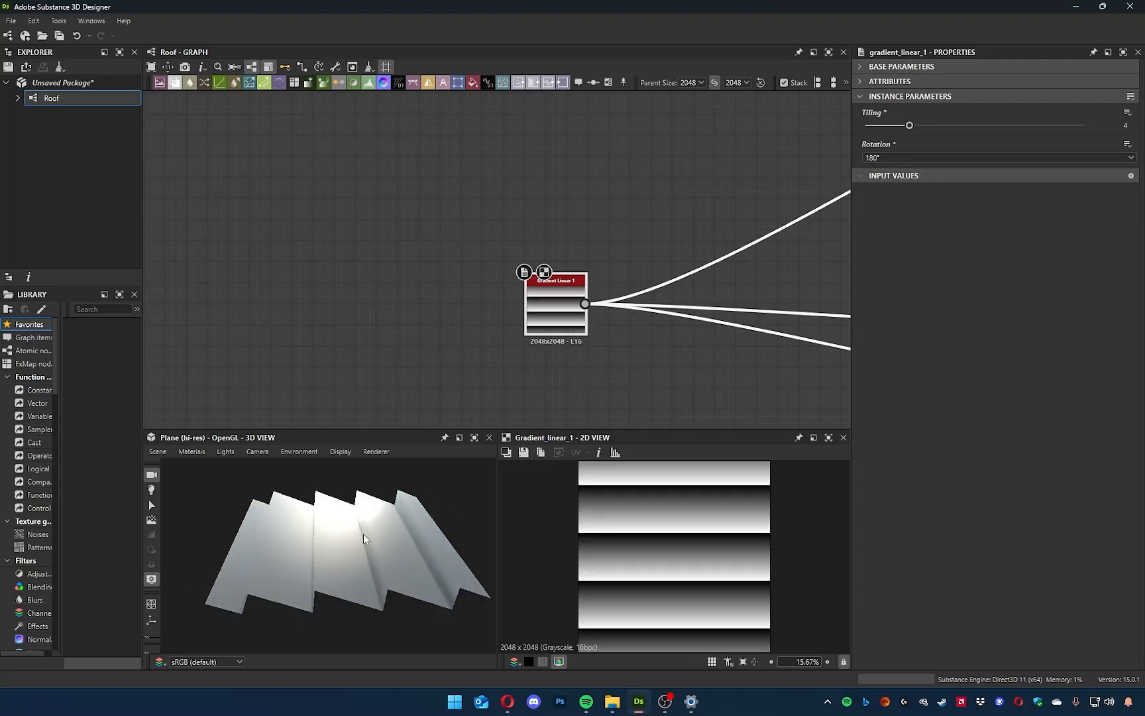
click(876, 158)
click(884, 169)
drag(909, 125, 829, 135)
Add a Gradient Linear 2 node below the Gradient Linear 1 node.
drag(560, 313, 434, 262)
drag(399, 636, 456, 464)
scroll(553, 337, down, 6)
middle_drag(489, 334, 489, 333)
scroll(493, 338, up, 6)
middle_drag(590, 305, 467, 339)
click(467, 339)
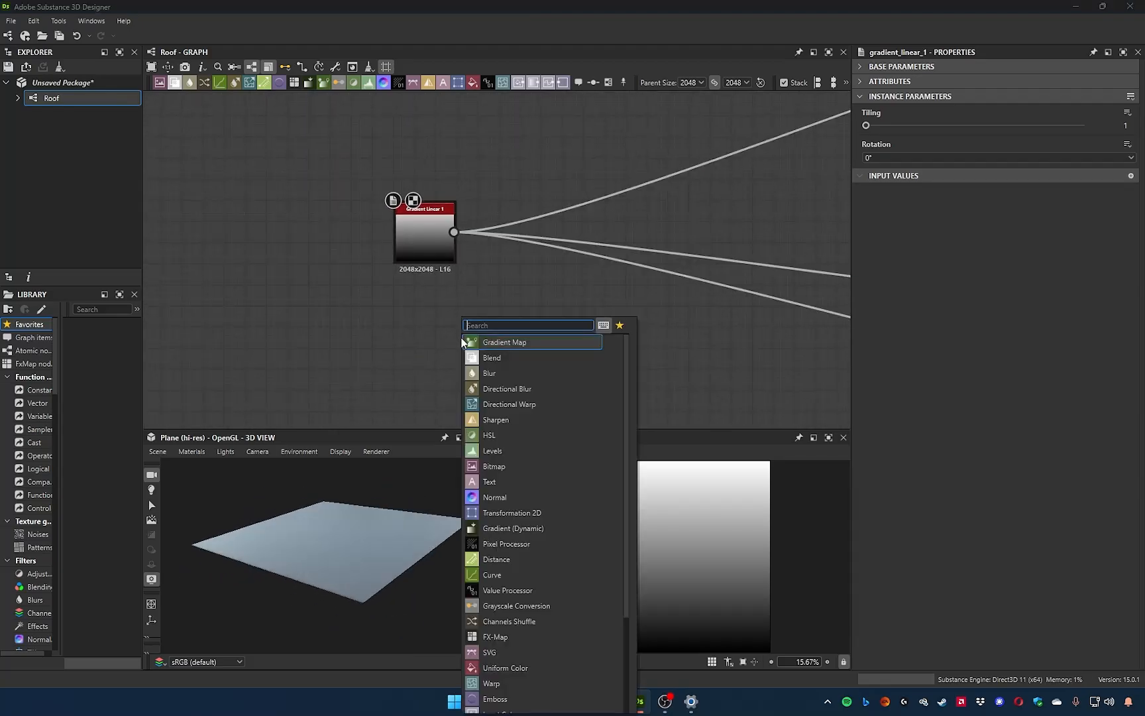
text(grad)
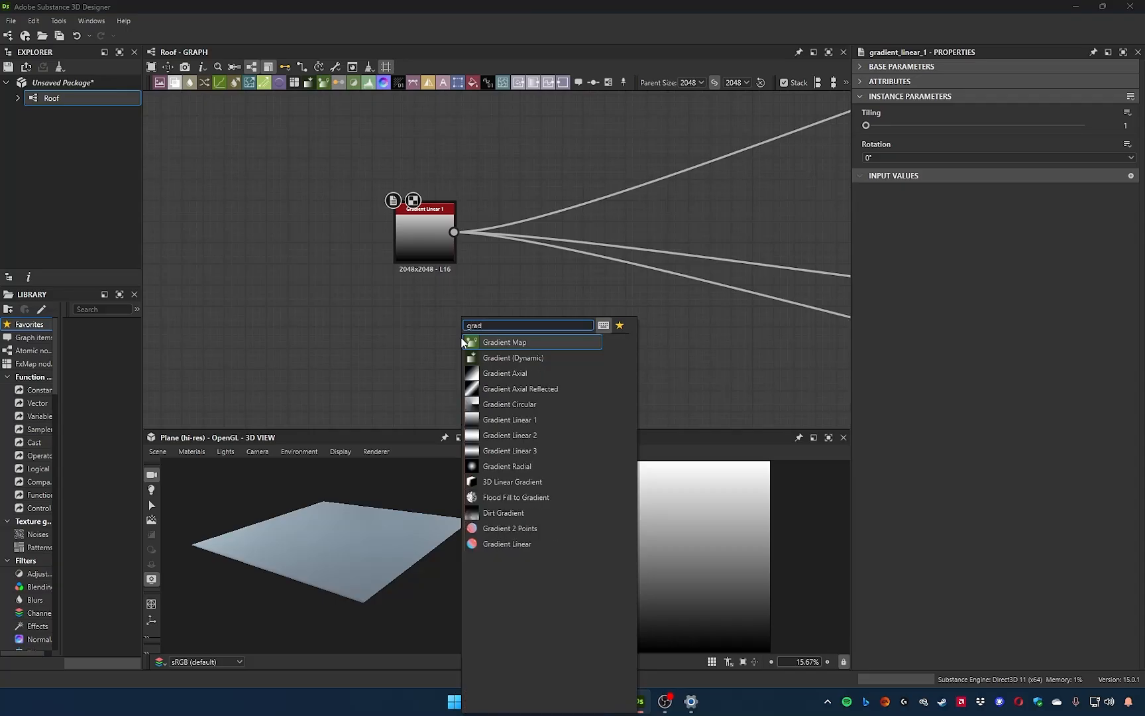
click(508, 435)
drag(457, 336, 476, 354)
middle_drag(572, 364, 529, 342)
drag(531, 320, 549, 316)
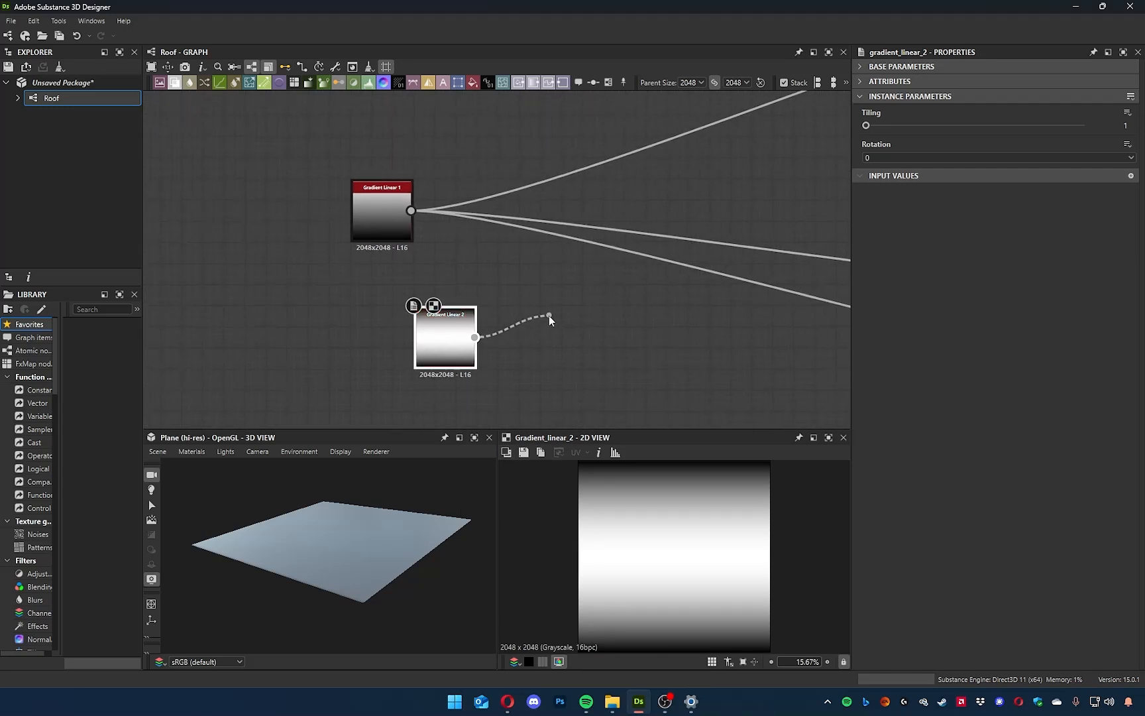
click(513, 287)
Add a Gradient Linear 3 node directly below the Gradient Linear 2 node.
middle_drag(507, 401, 538, 350)
key(space)
text(gradi)
click(586, 450)
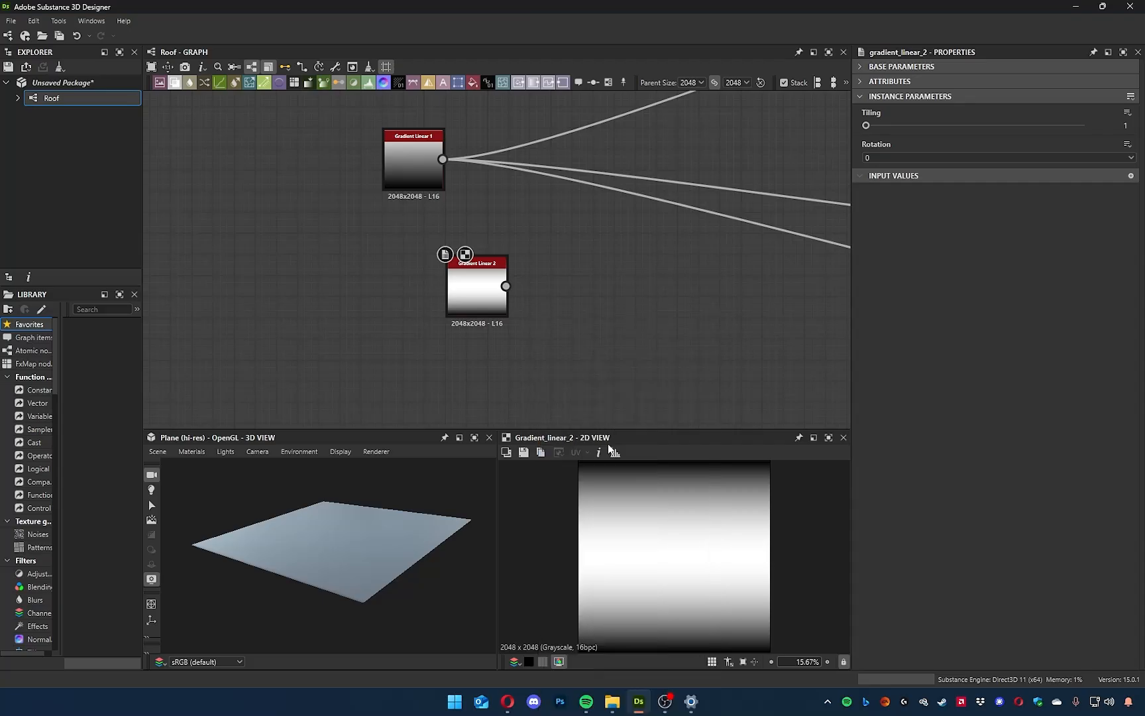
drag(540, 343, 479, 383)
click(472, 290)
click(477, 364)
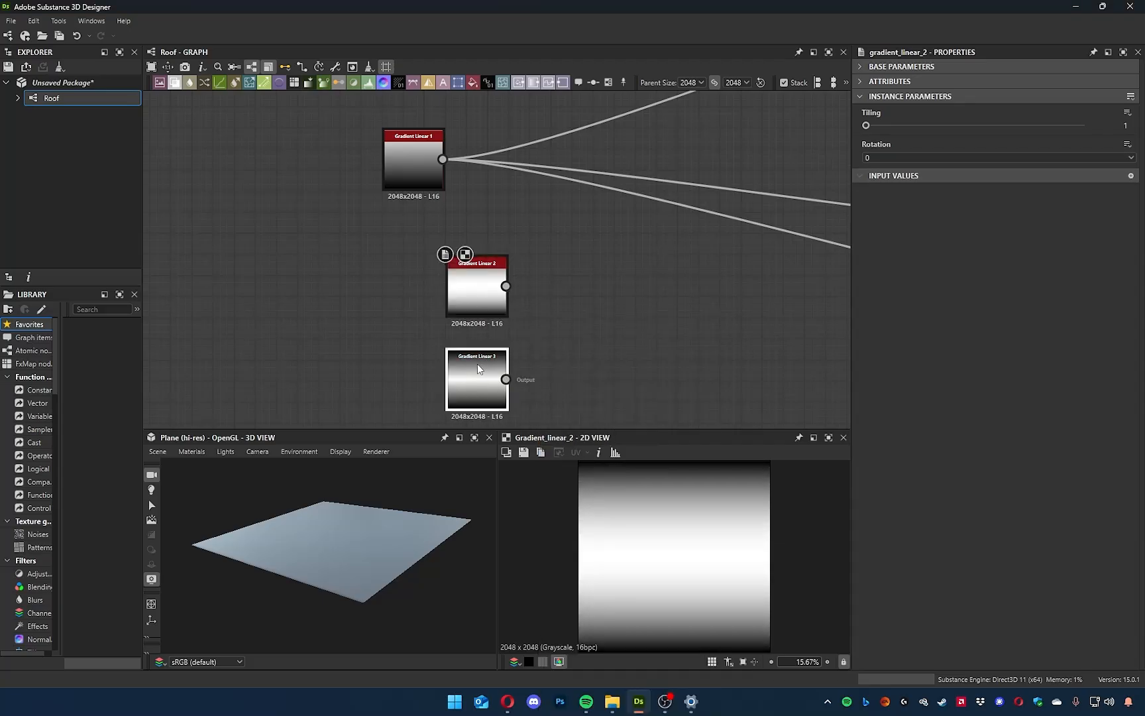
Attach a Levels node to Gradient Linear 2 and raise its input black point and midtone to narrow the white band.
drag(509, 288, 540, 291)
text(levels)
key(Return)
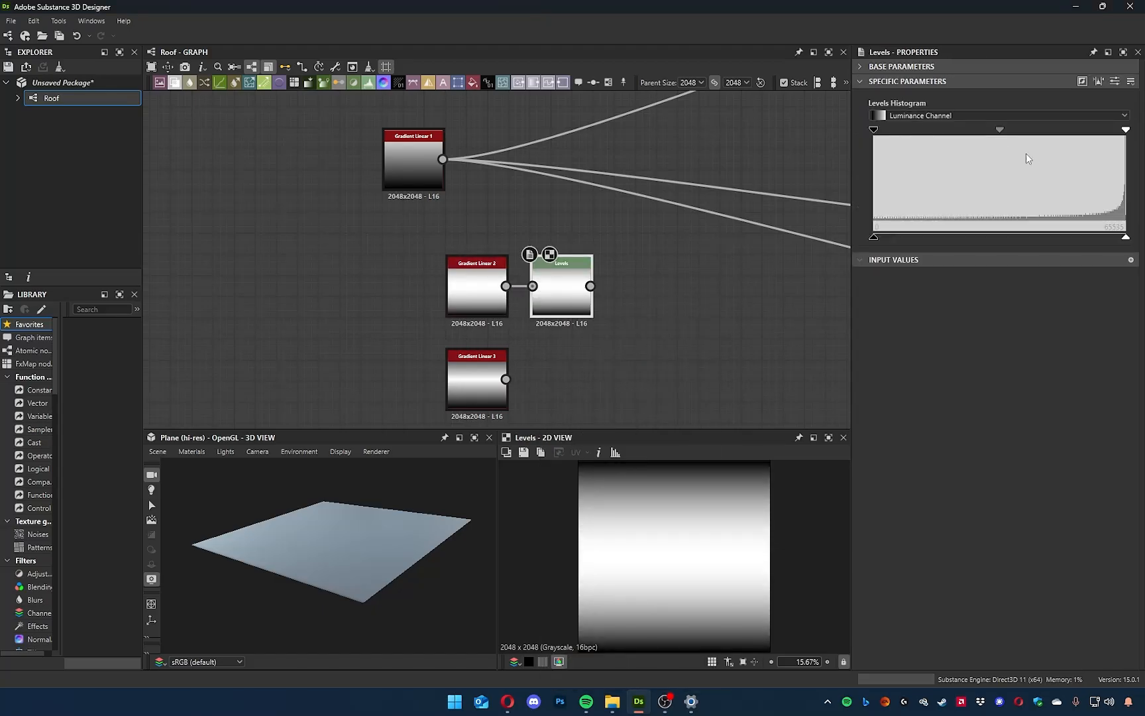
mouse_move(1000, 131)
mouse_down()
mouse_move(1031, 131)
mouse_move(1017, 131)
mouse_up()
mouse_move(1124, 132)
mouse_down()
mouse_move(1068, 133)
mouse_move(1121, 136)
mouse_up()
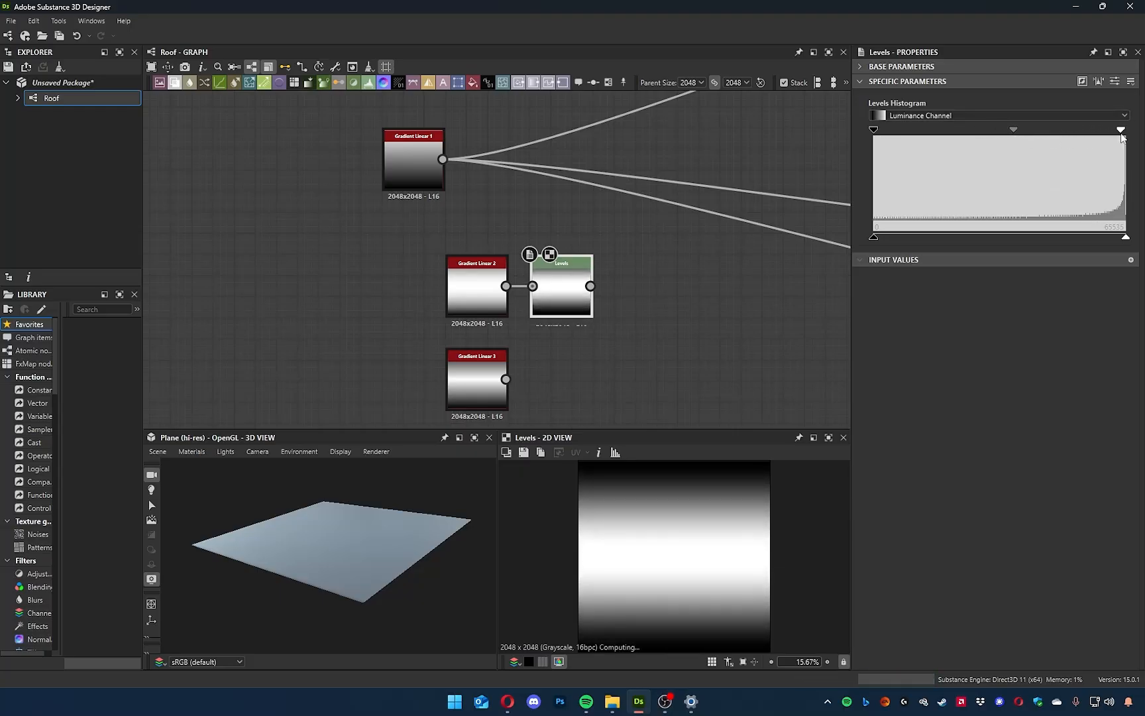
drag(1014, 132, 1020, 140)
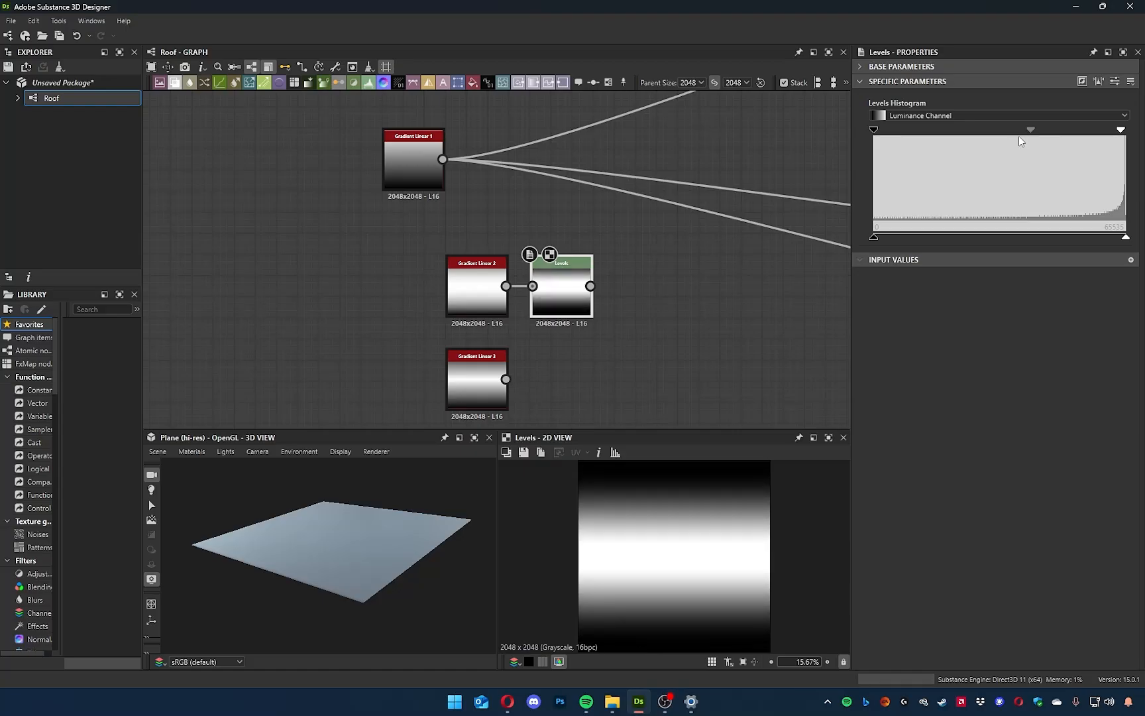
drag(1132, 128, 1127, 131)
drag(875, 130, 907, 132)
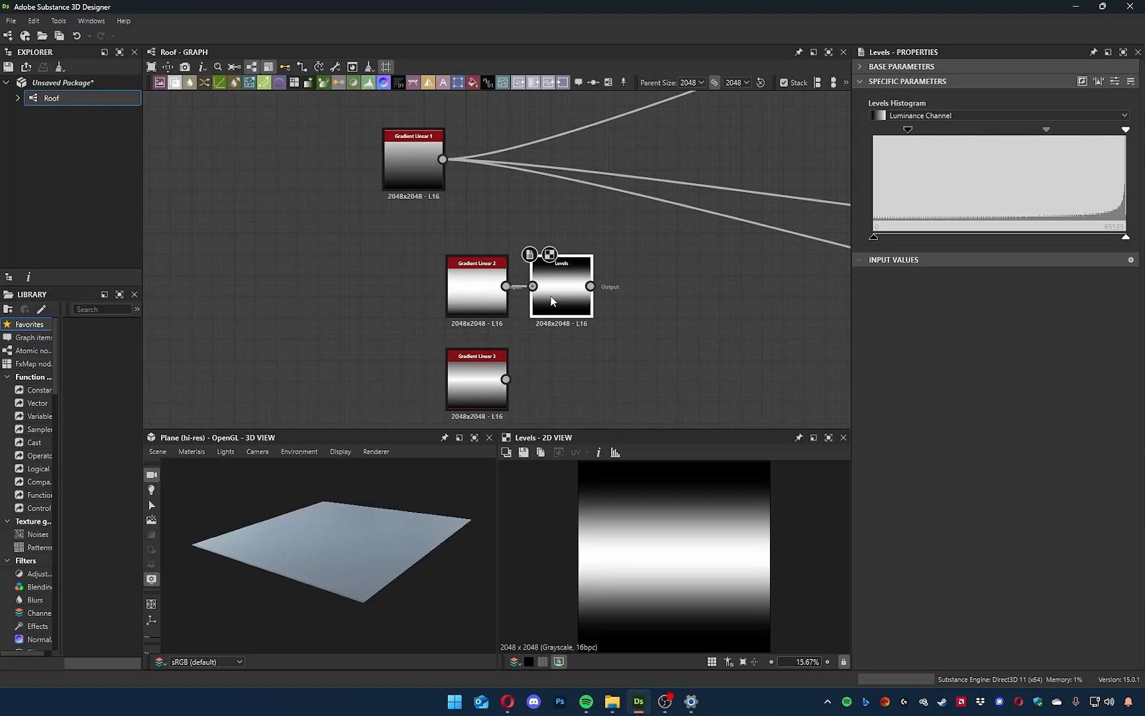
Delete the Levels node and the Gradient Linear 3 node.
key(Delete)
click(492, 383)
key(Delete)
Set the Gradient Linear 2 rotation to 90° and move the node closer beneath Gradient Linear 1.
mouse_move(500, 310)
mouse_down()
mouse_move(467, 343)
mouse_move(488, 316)
mouse_up()
scroll(696, 542, down, 2)
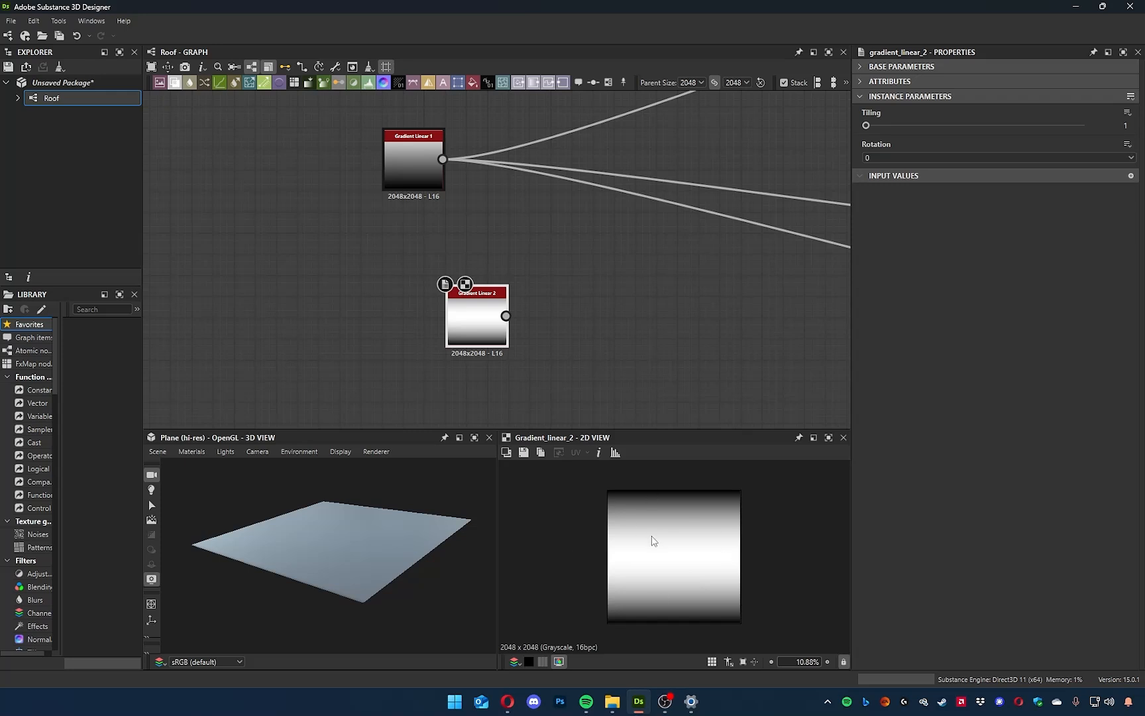
click(891, 160)
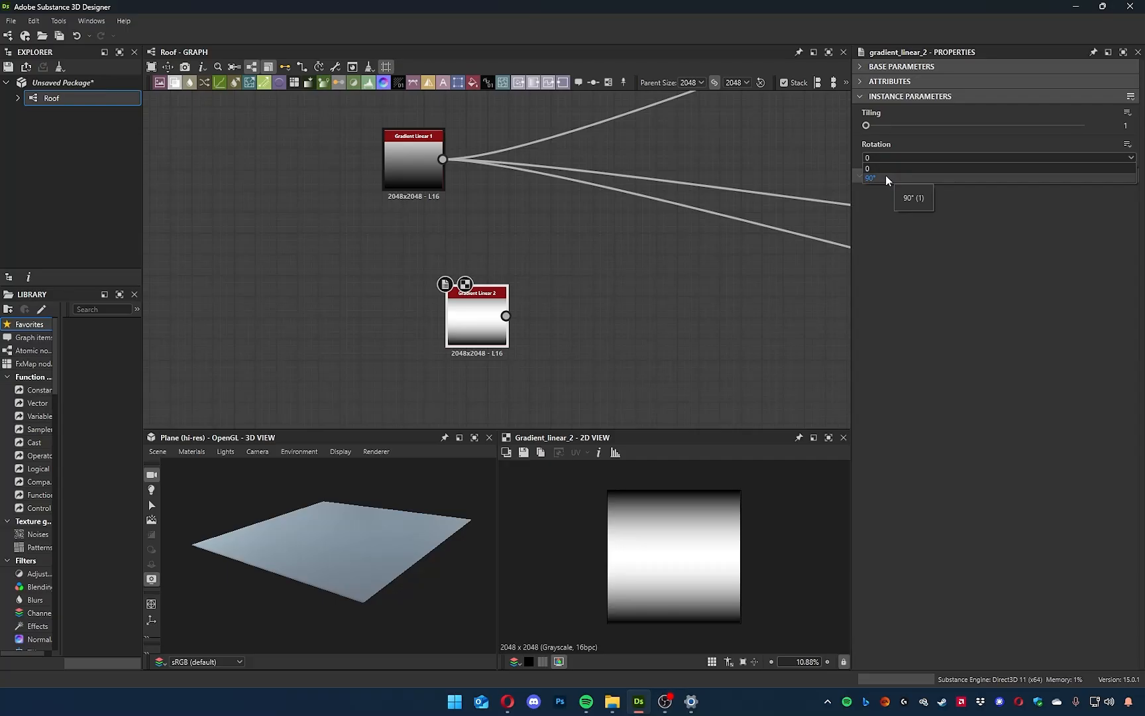
click(885, 176)
drag(466, 329, 432, 320)
Transfer the output connections from Gradient Linear 1 to Gradient Linear 2 and line the two nodes up vertically.
click(397, 161)
drag(305, 552, 393, 546)
shift+drag(440, 160, 465, 309)
drag(408, 547, 349, 542)
drag(447, 298, 434, 298)
drag(429, 474, 313, 552)
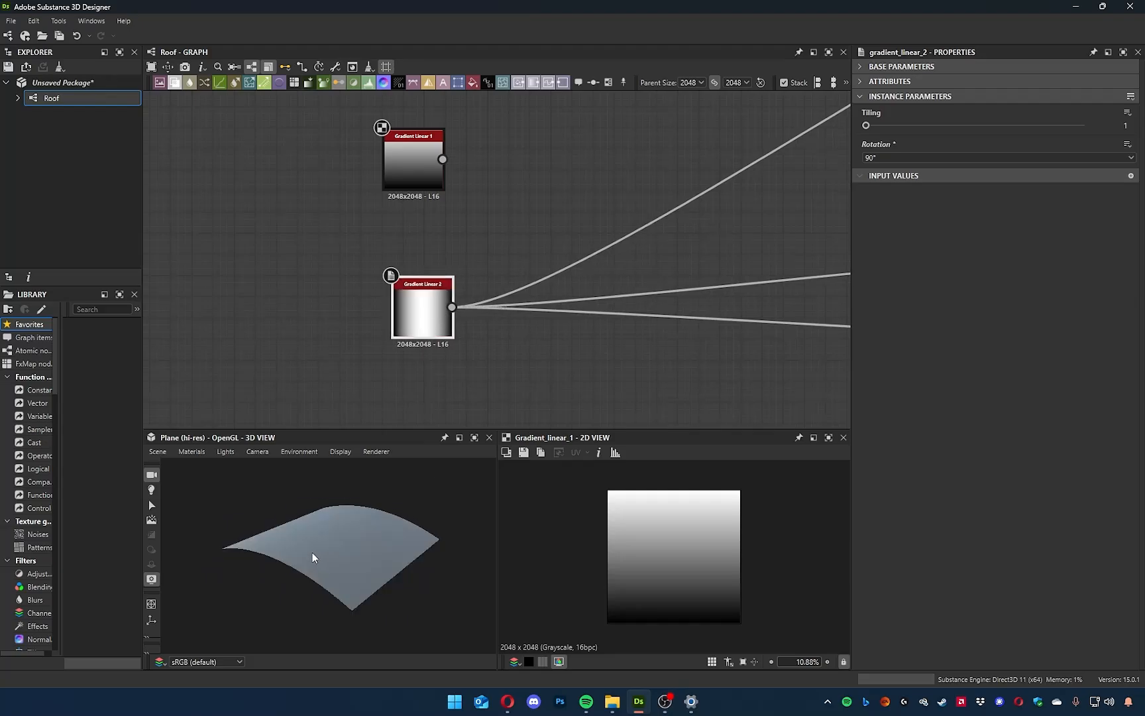
drag(412, 160, 429, 194)
Insert a Blend node between Gradient Linear 2 and the outputs, placed midway between the two gradient nodes' heights.
click(432, 309)
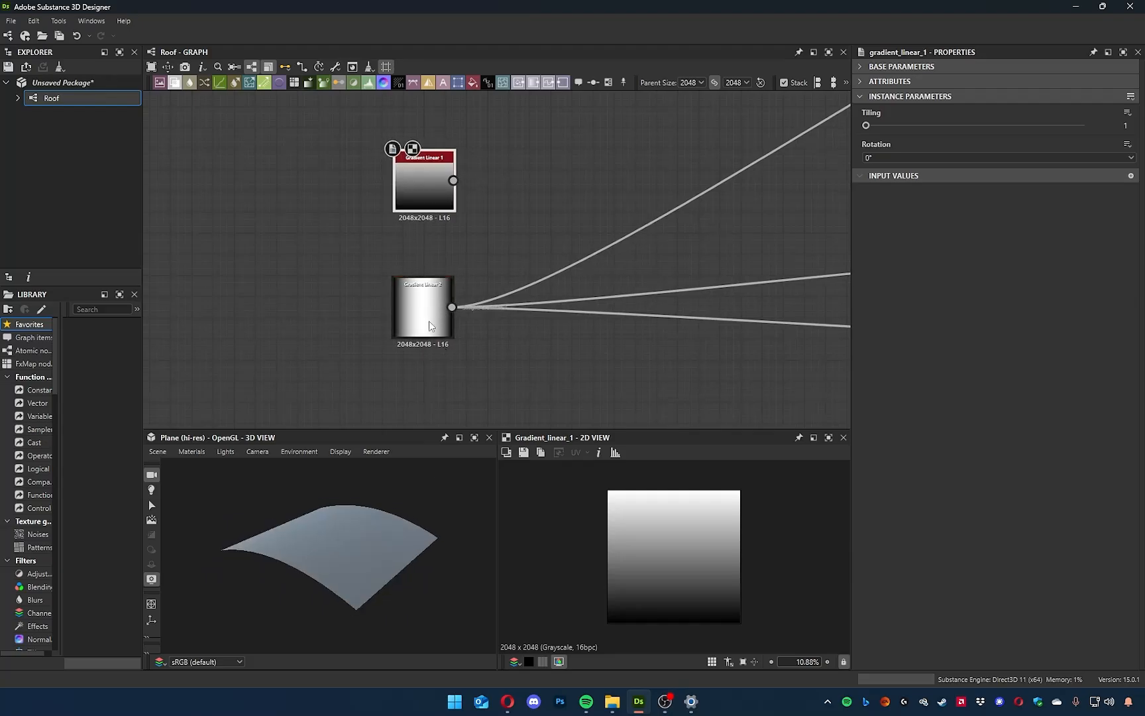
drag(397, 484, 354, 551)
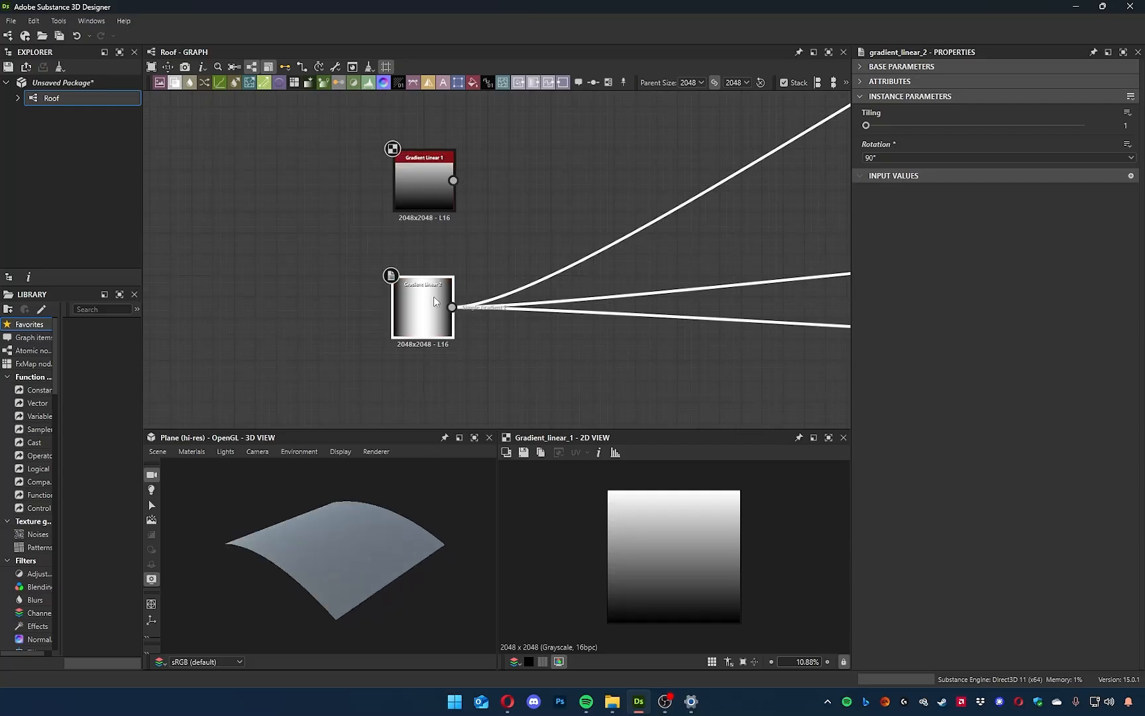
key(space)
text(blen)
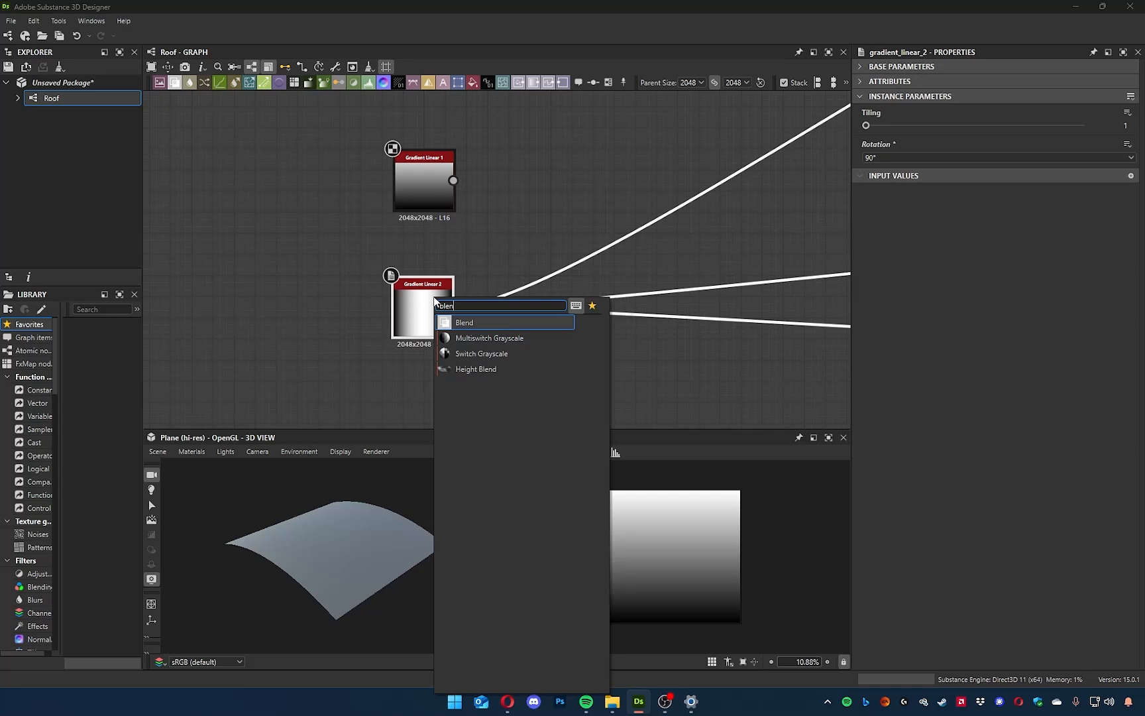
key(Return)
drag(539, 309, 586, 271)
Connect Gradient Linear 1 to the Blend node's foreground input.
drag(453, 180, 470, 184)
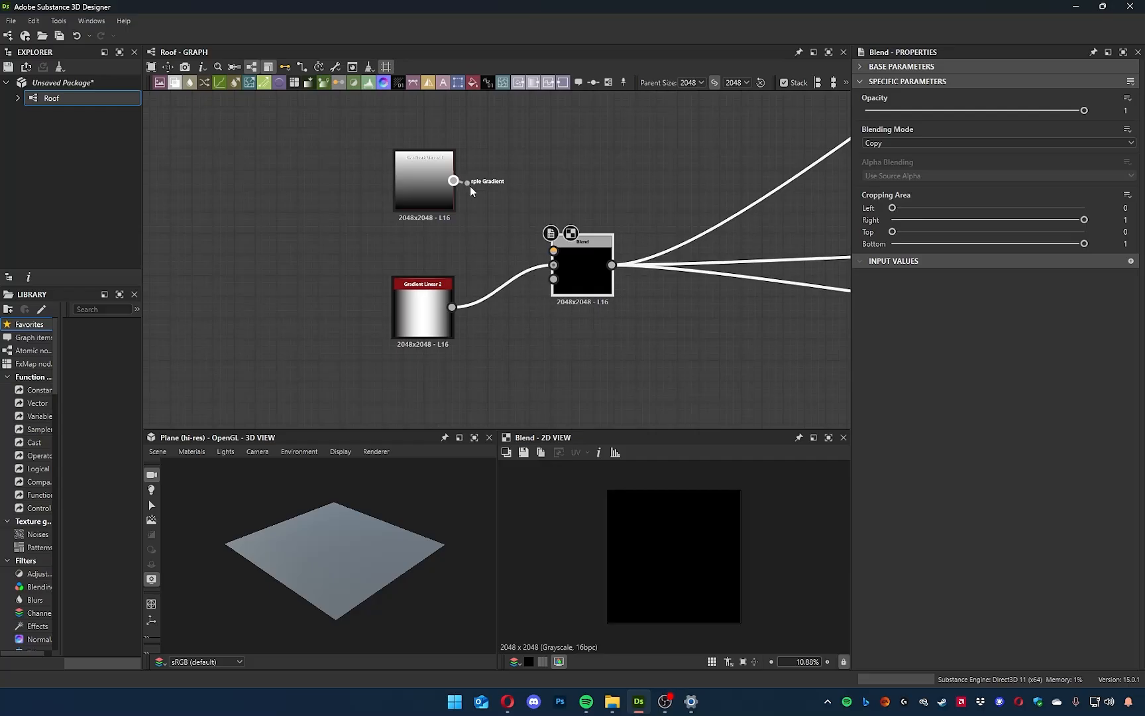
drag(507, 226, 553, 254)
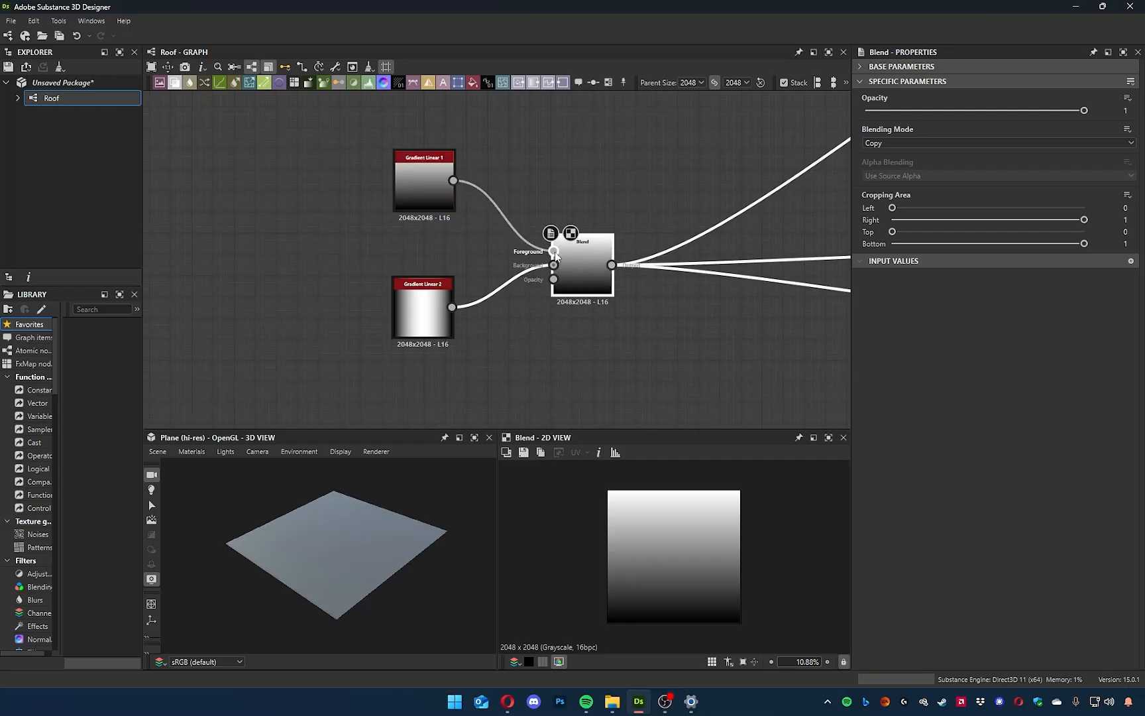
drag(389, 544, 334, 529)
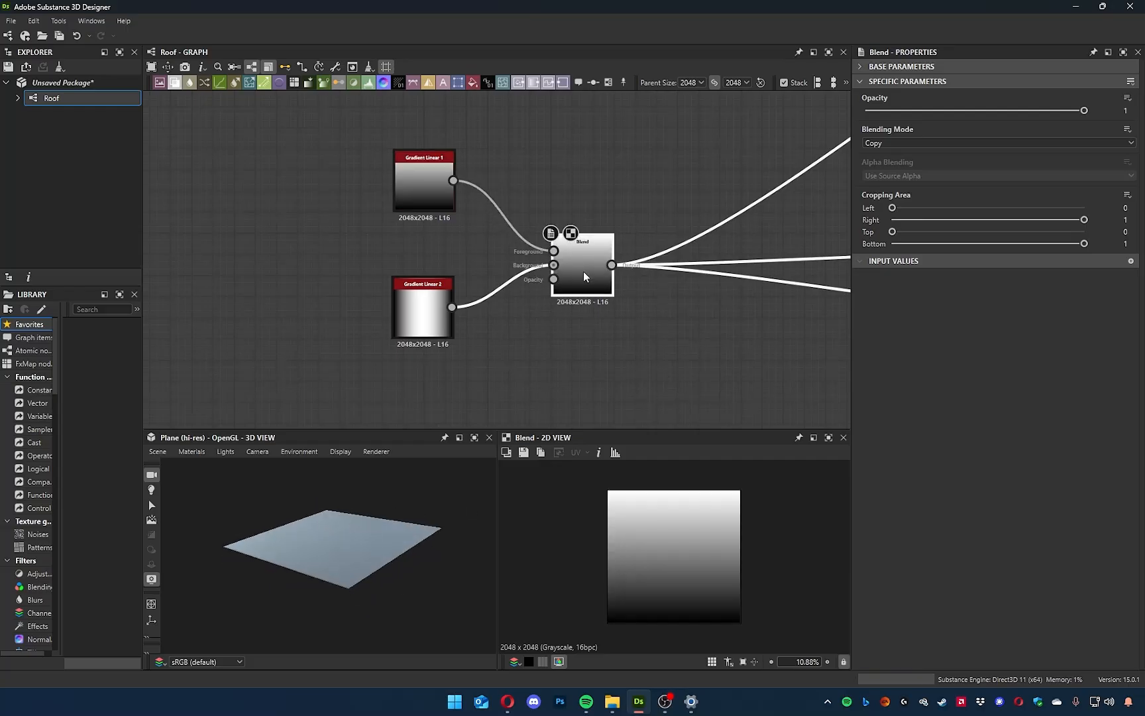
scroll(583, 271, up, 2)
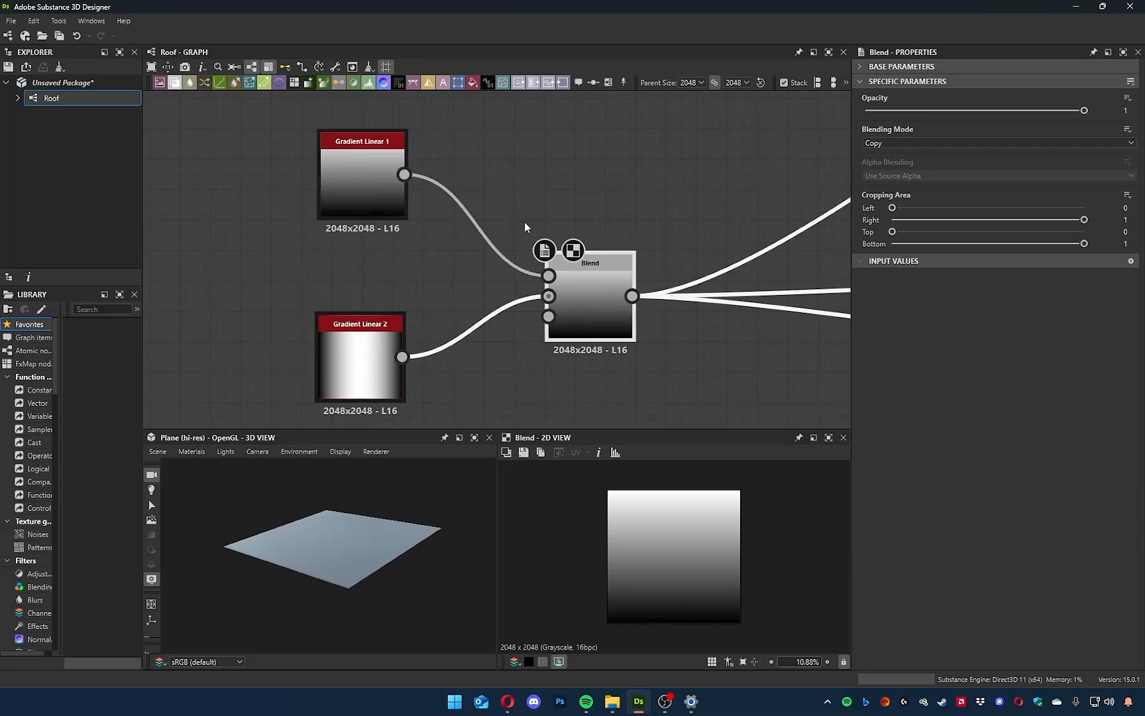
Preview both gradients and the Blend result in turn, and align the two gradient nodes in one column.
click(508, 251)
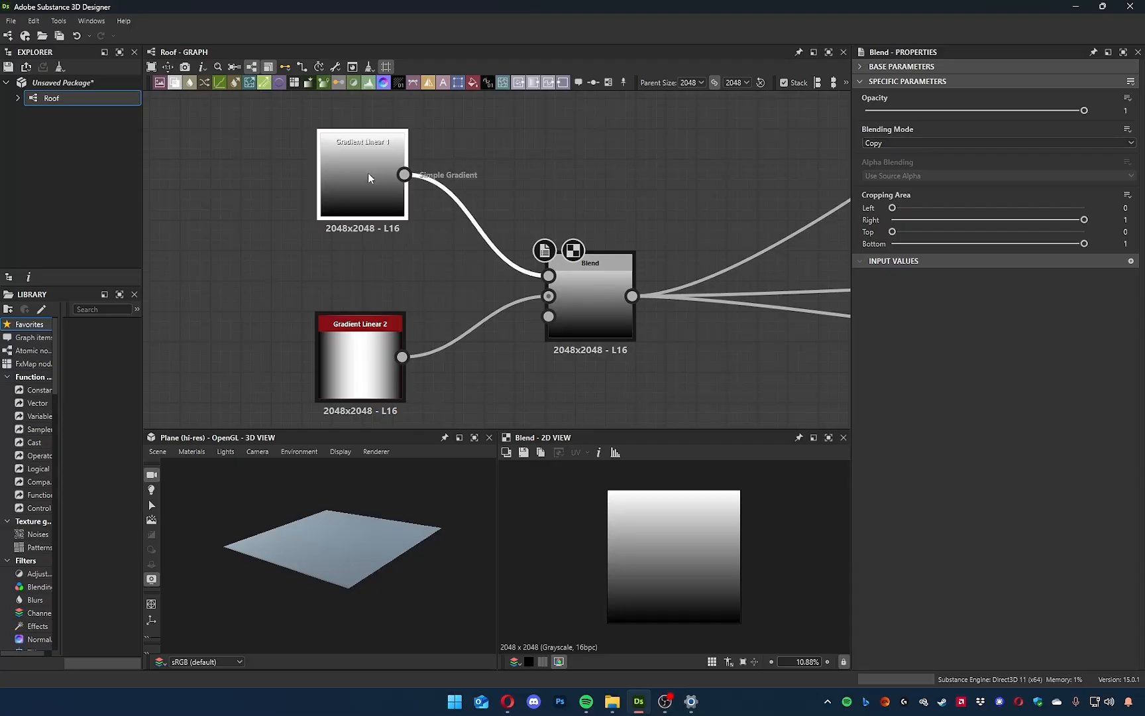
double_click(368, 359)
drag(365, 360, 352, 360)
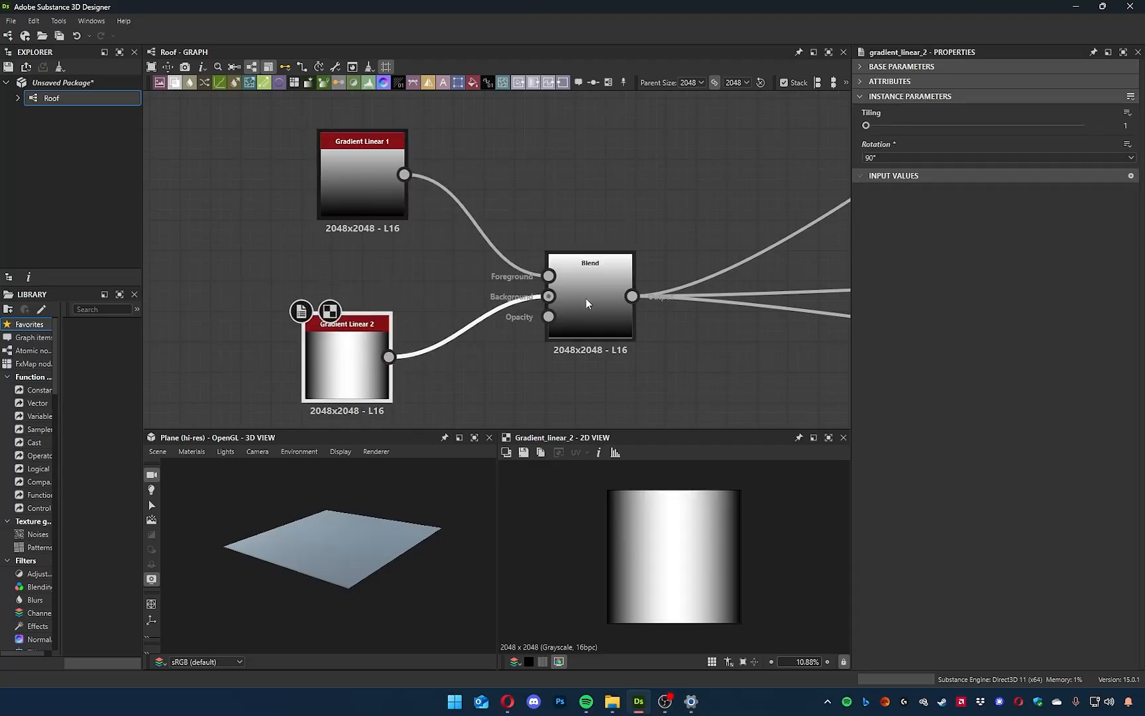
double_click(379, 179)
click(592, 286)
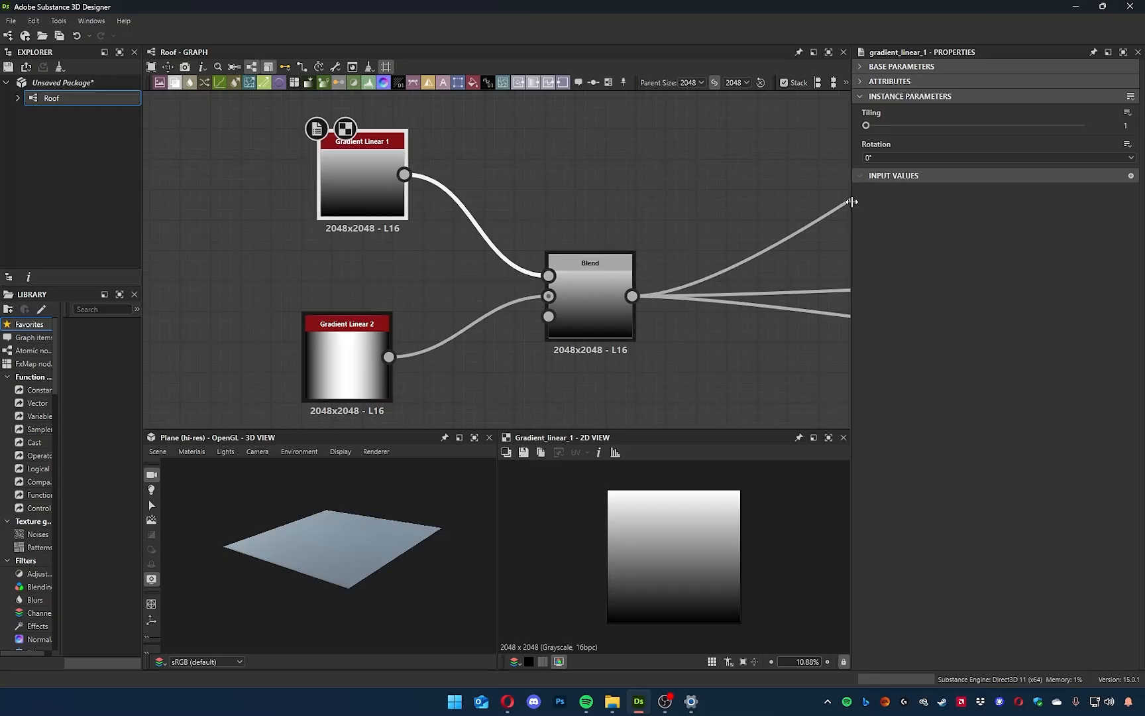
double_click(584, 281)
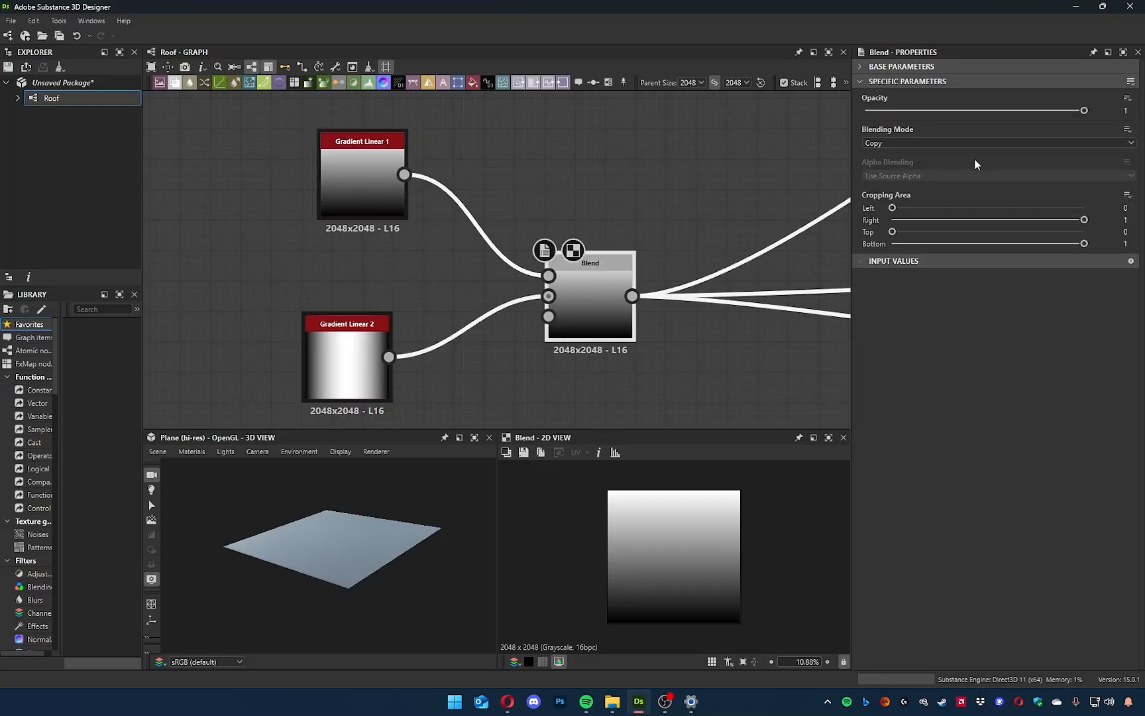
mouse_move(1084, 112)
mouse_down()
mouse_move(893, 114)
mouse_move(1084, 111)
mouse_up()
drag(368, 173, 343, 178)
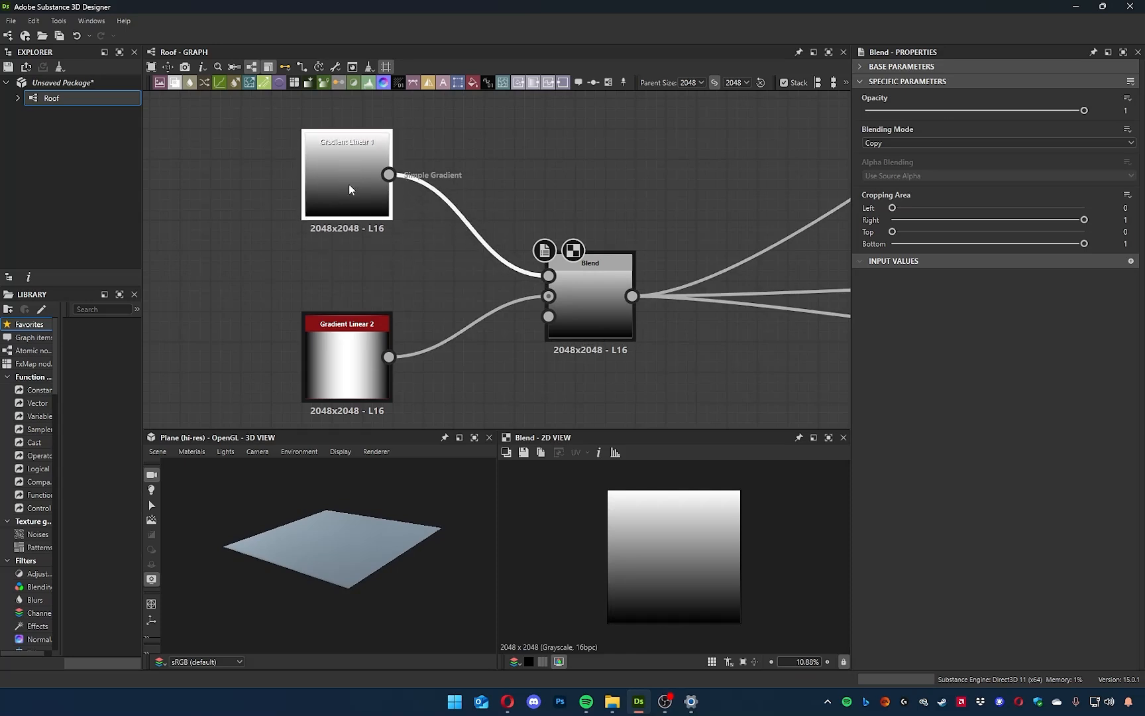
Preview Gradient Linear 1 again and bring up the Blend node's parameters.
double_click(336, 195)
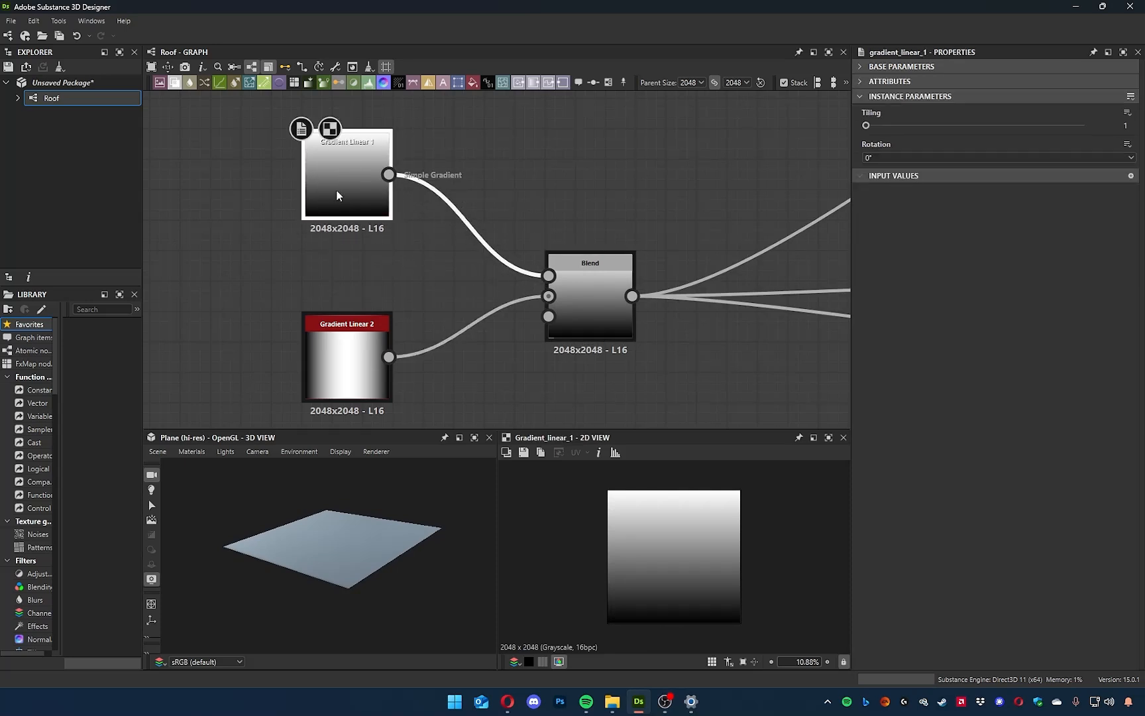
click(347, 362)
click(353, 185)
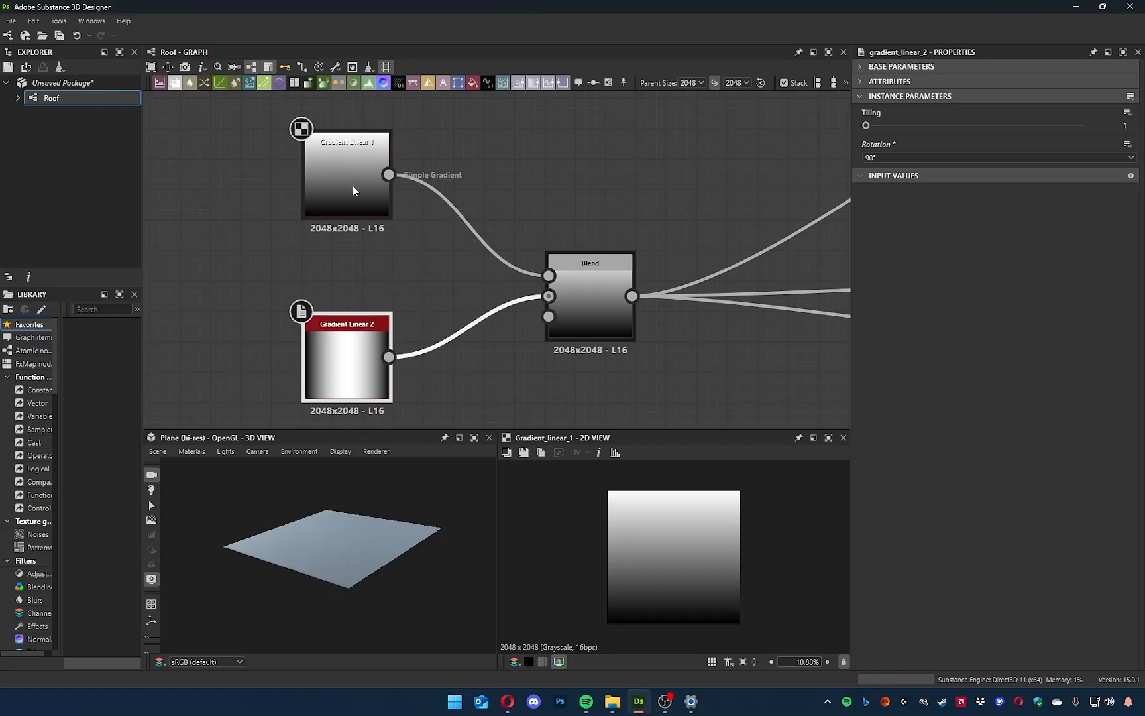
click(600, 298)
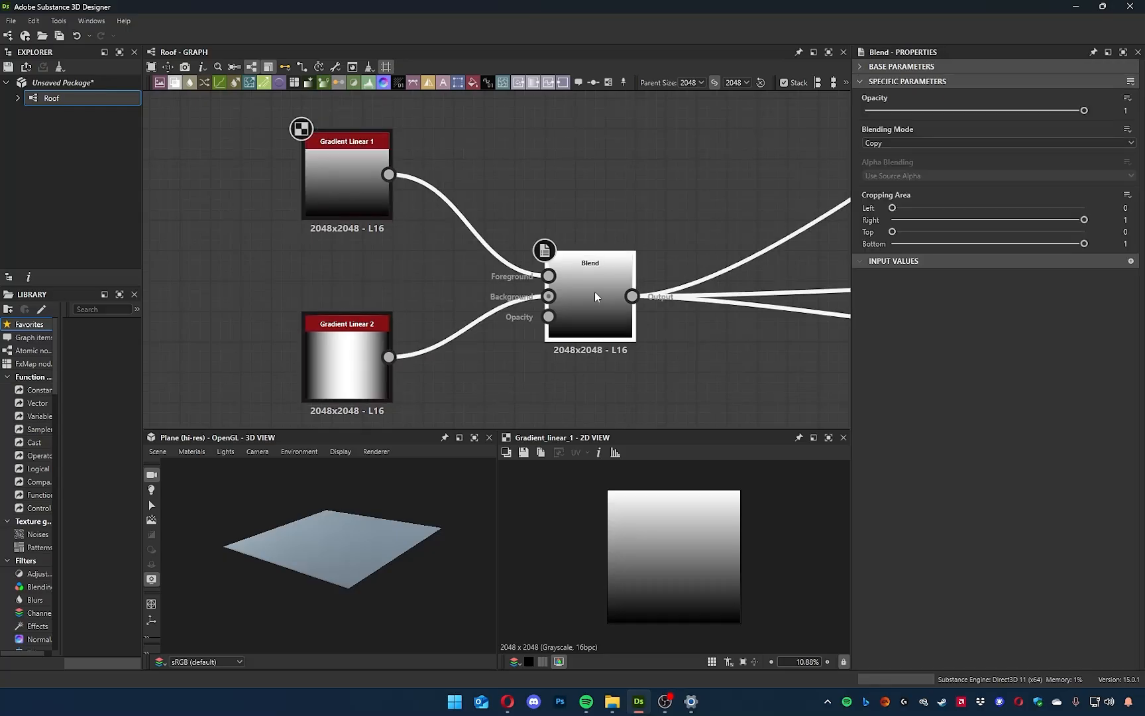
Preview the Blend node and set its blending mode to Subtract.
double_click(594, 293)
click(915, 144)
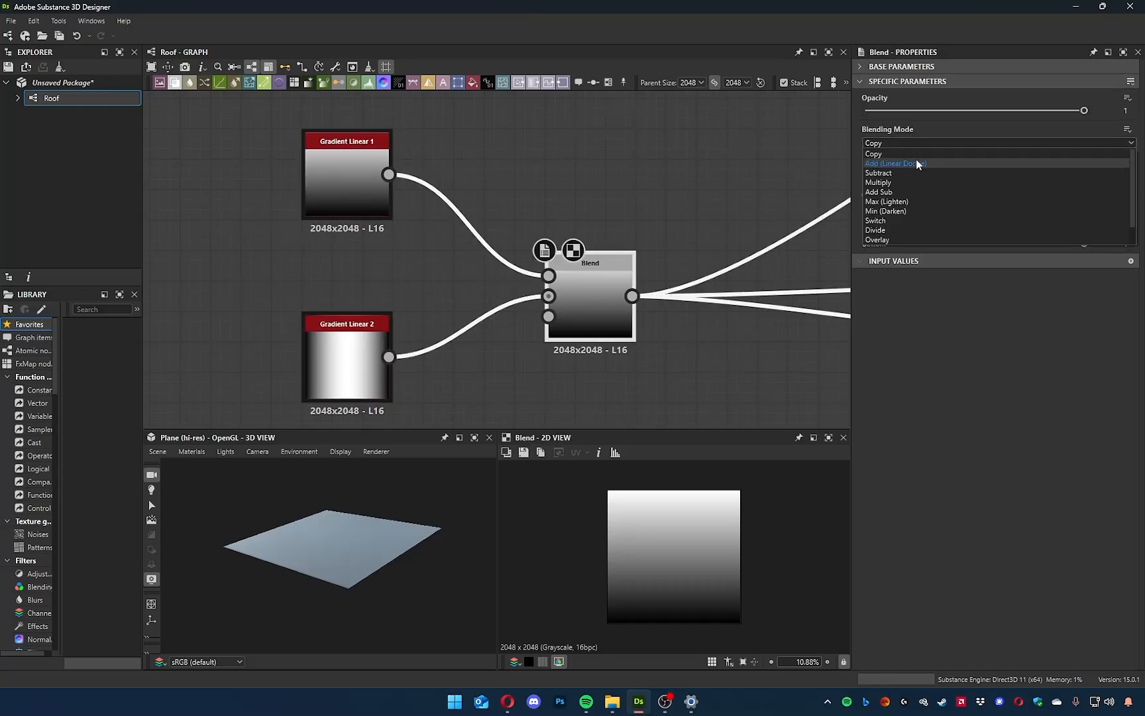
click(913, 173)
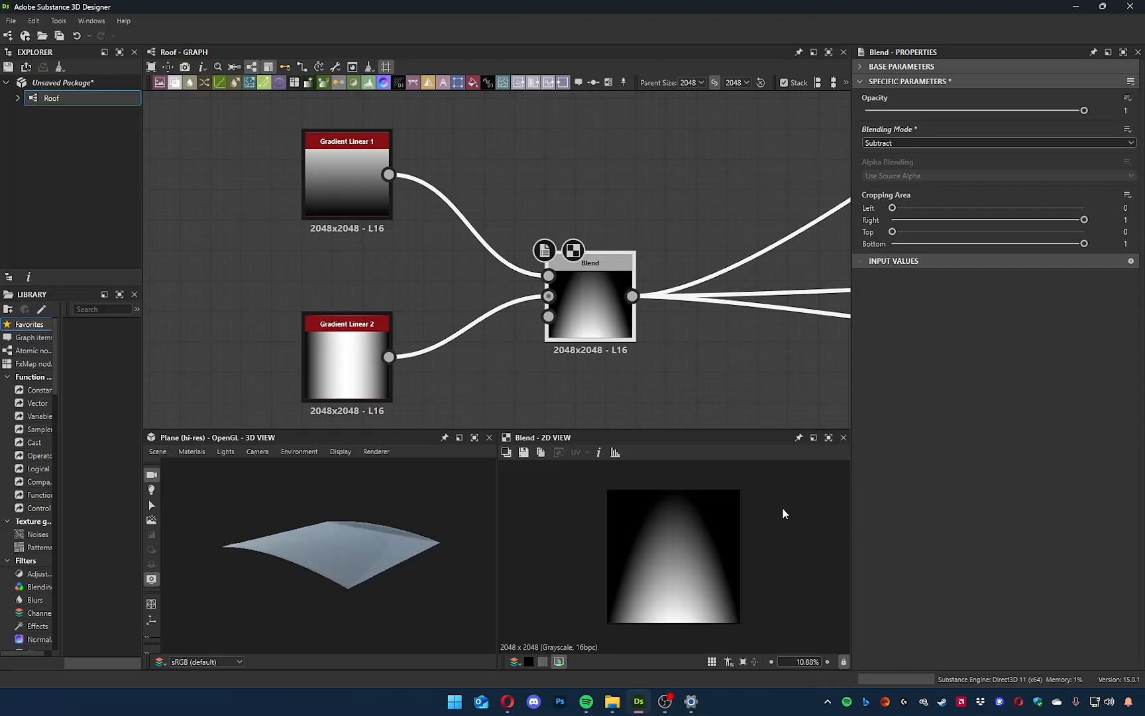
Check Gradient Linear 1's parameters and set the Blend node's opacity to 0.46.
click(356, 194)
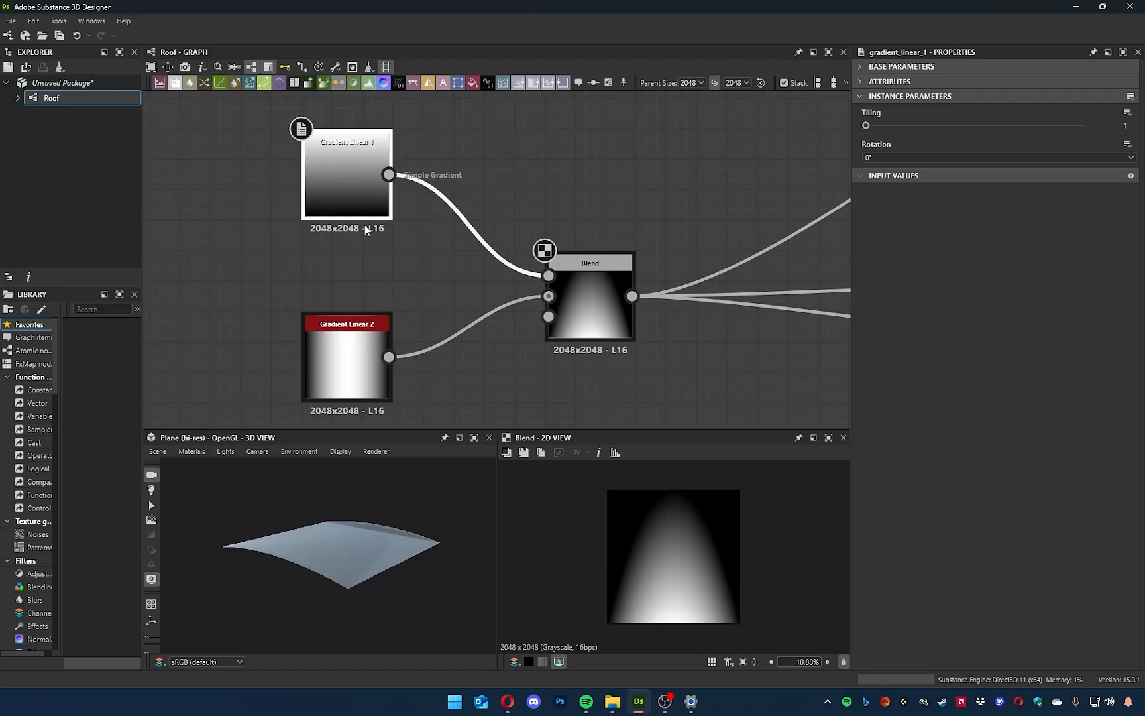
click(591, 284)
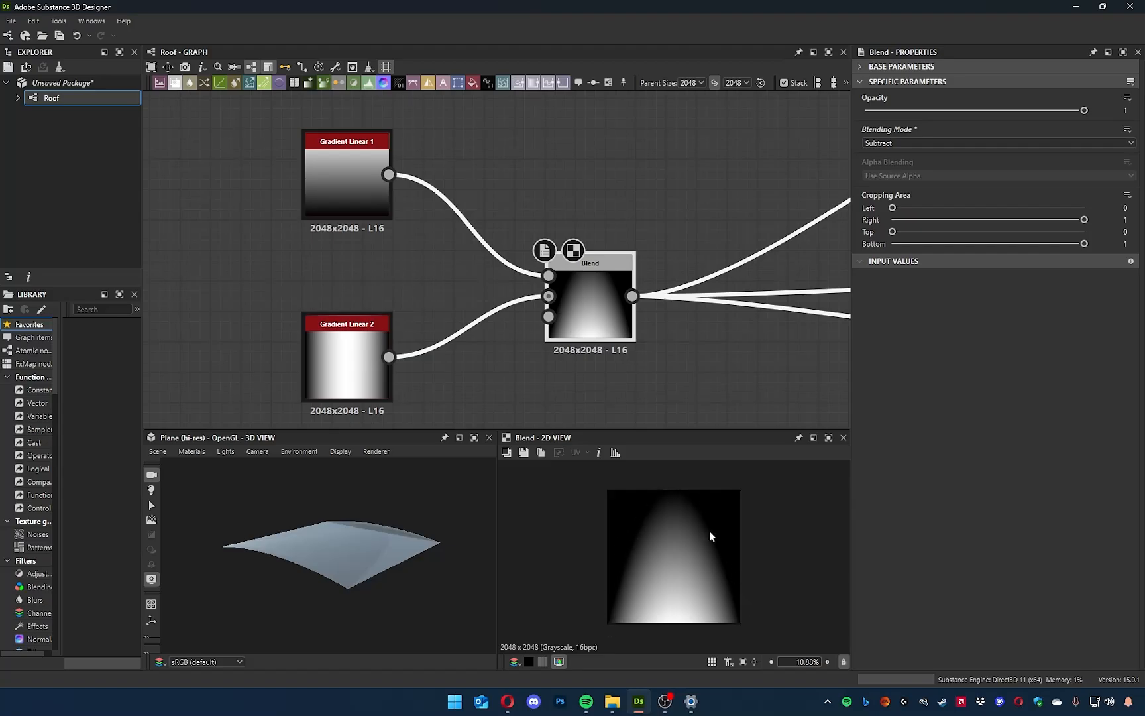
drag(1084, 110, 965, 120)
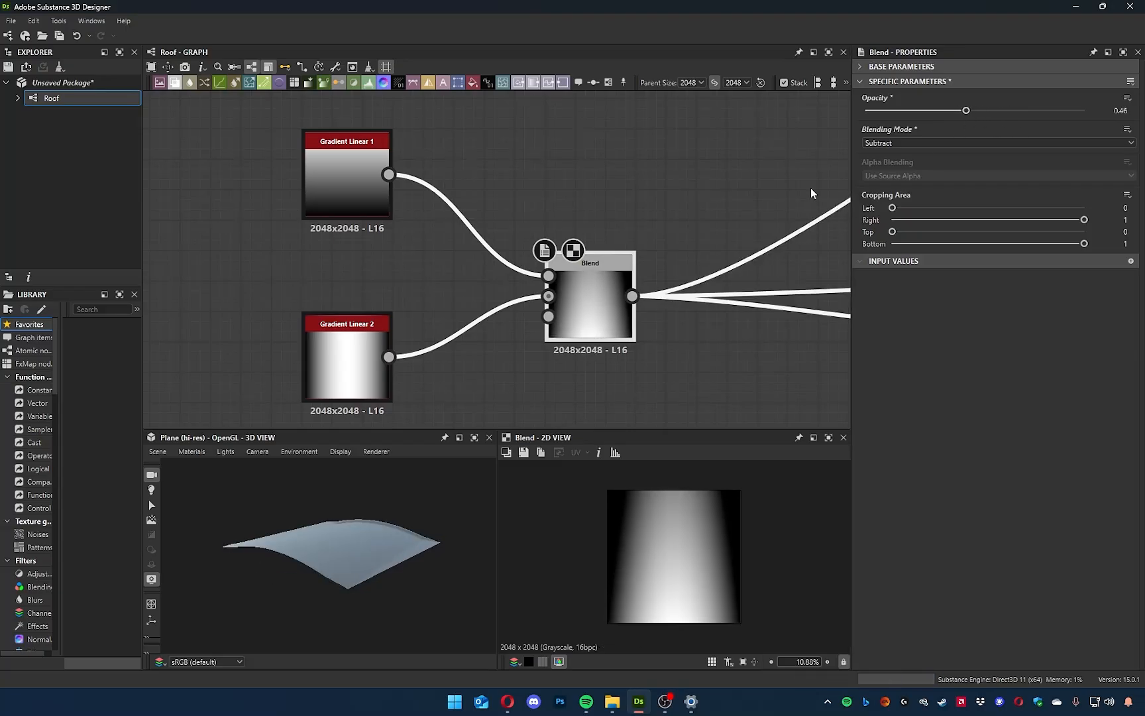
Examine the blended tile form in the 3D view and the graph around the Blend node.
scroll(573, 193, down, 5)
middle_drag(581, 196, 570, 258)
drag(411, 512, 350, 572)
middle_drag(617, 311, 614, 276)
drag(408, 186, 571, 308)
drag(536, 247, 424, 228)
click(457, 303)
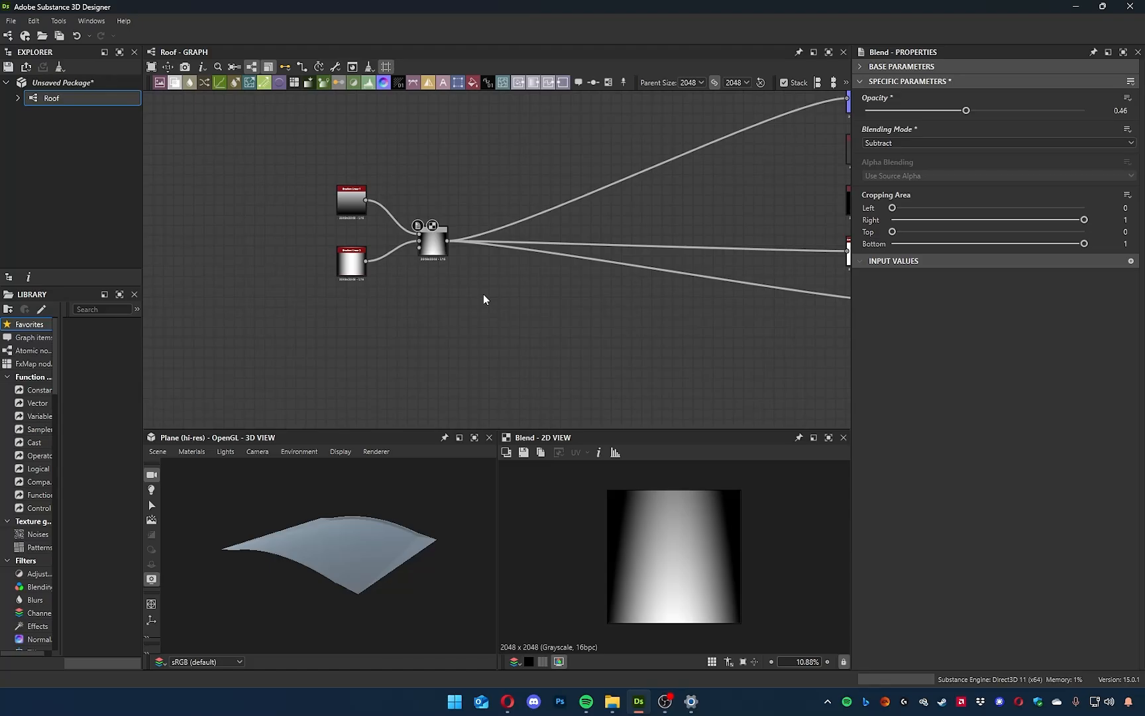
scroll(493, 283, up, 4)
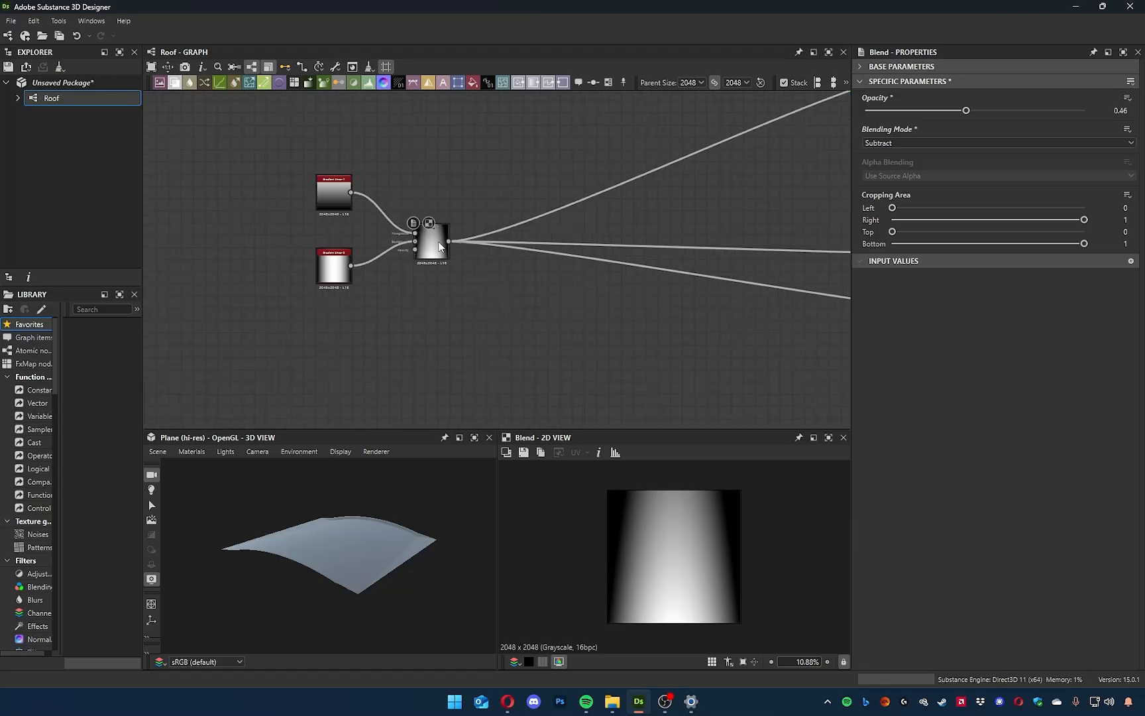
middle_drag(491, 286, 526, 339)
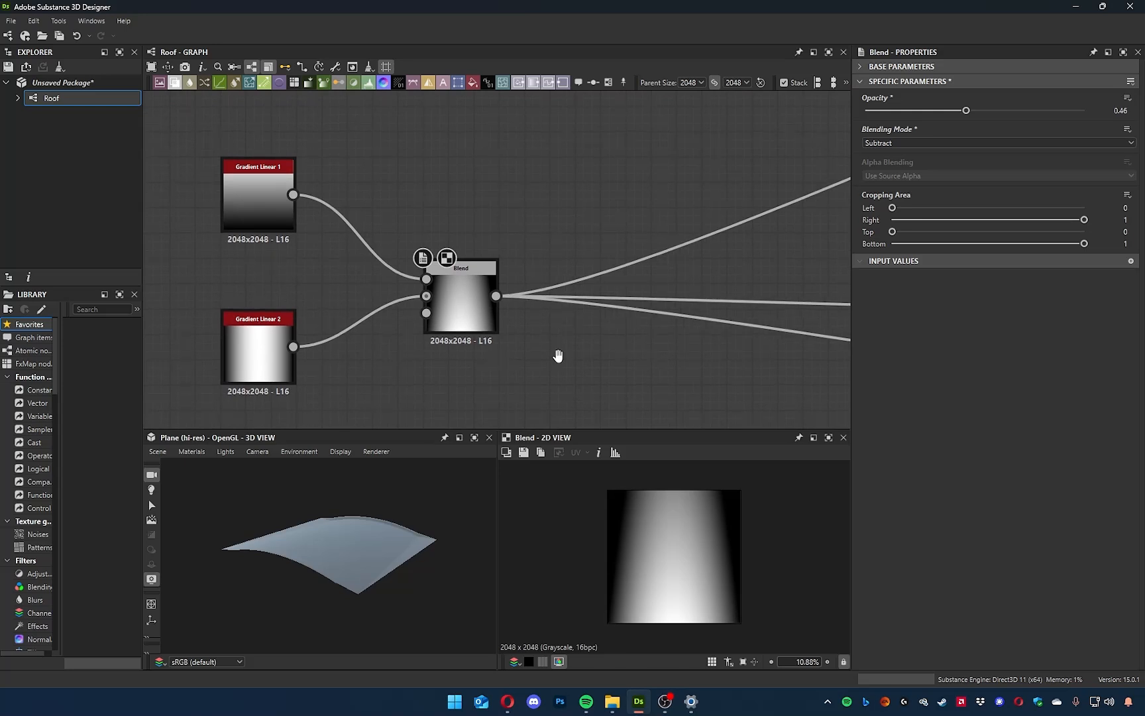
middle_drag(557, 355, 534, 332)
key(space)
text(tile samp)
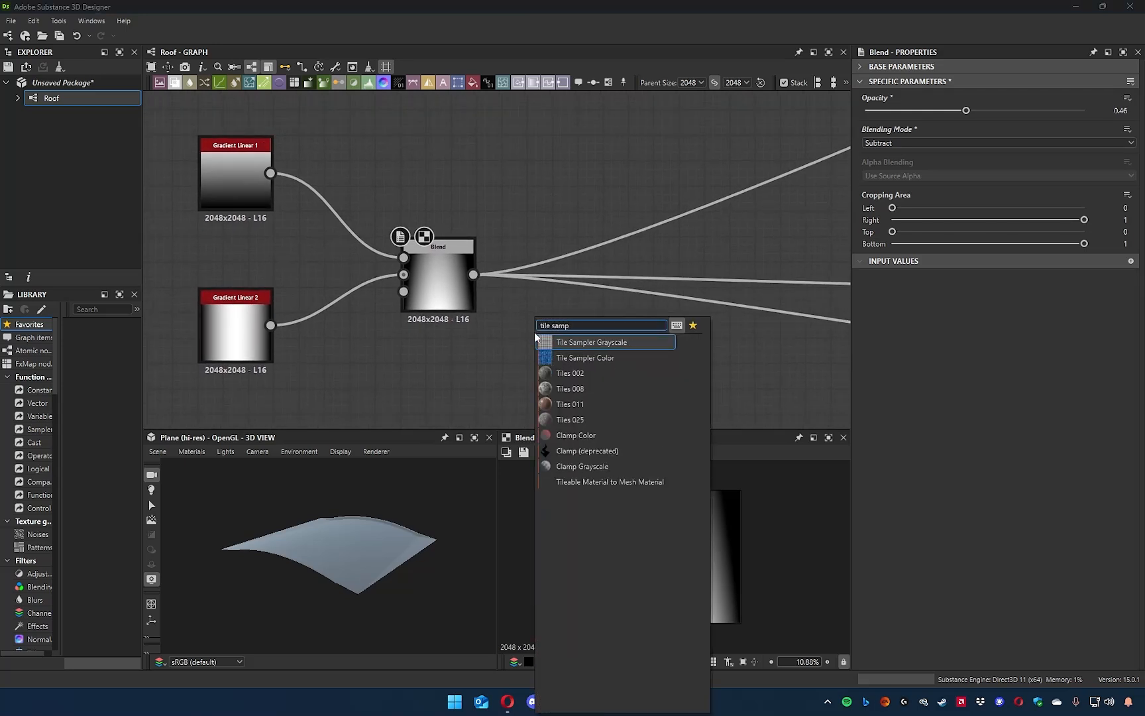
key(Down)
key(Up)
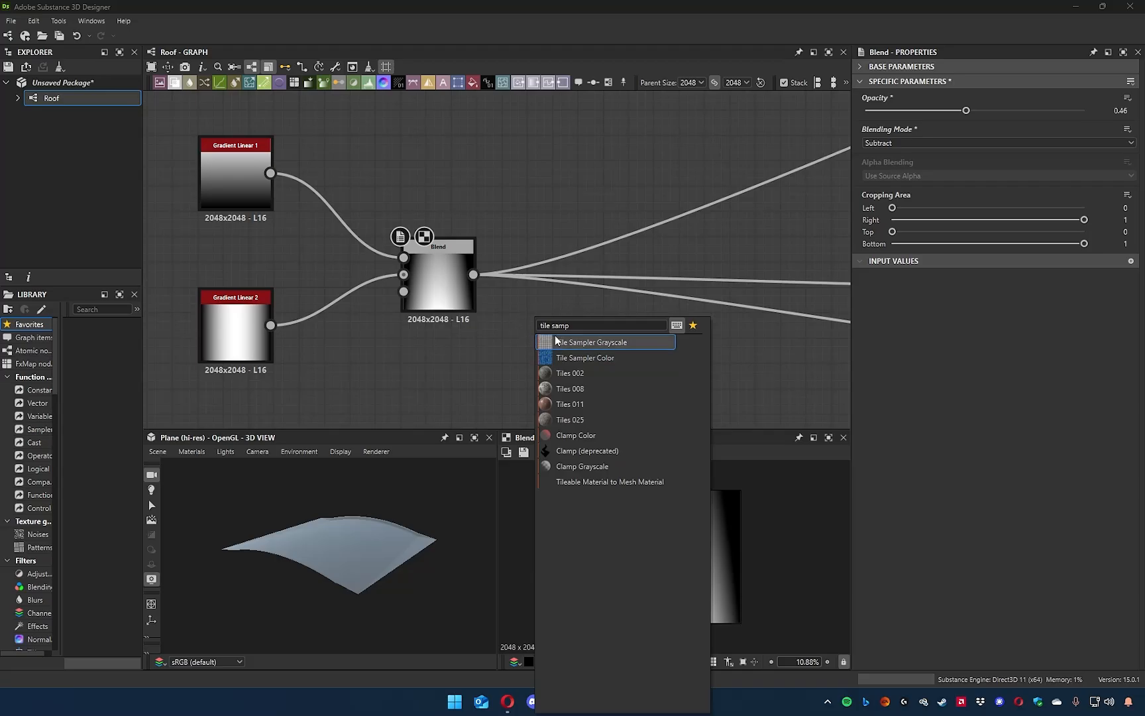
click(477, 302)
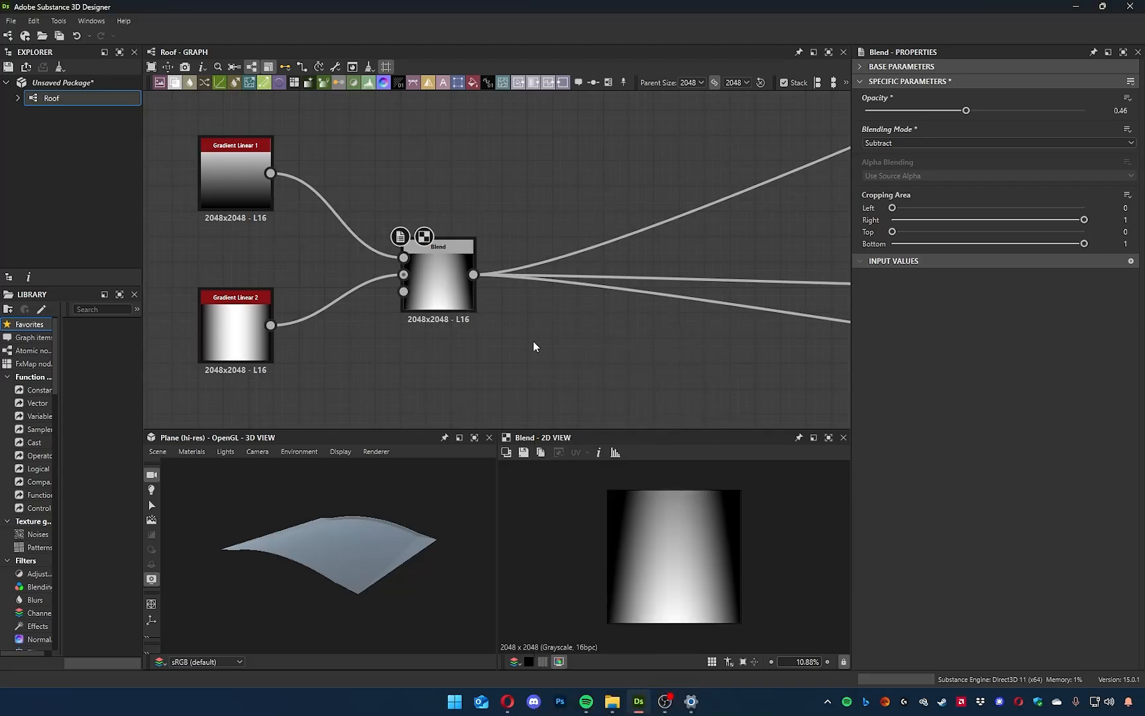
Add a Tile Generator Grayscale node near the Blend node's output.
key(space)
text(tile)
key(Down)
key(Down)
key(Down)
key(Down)
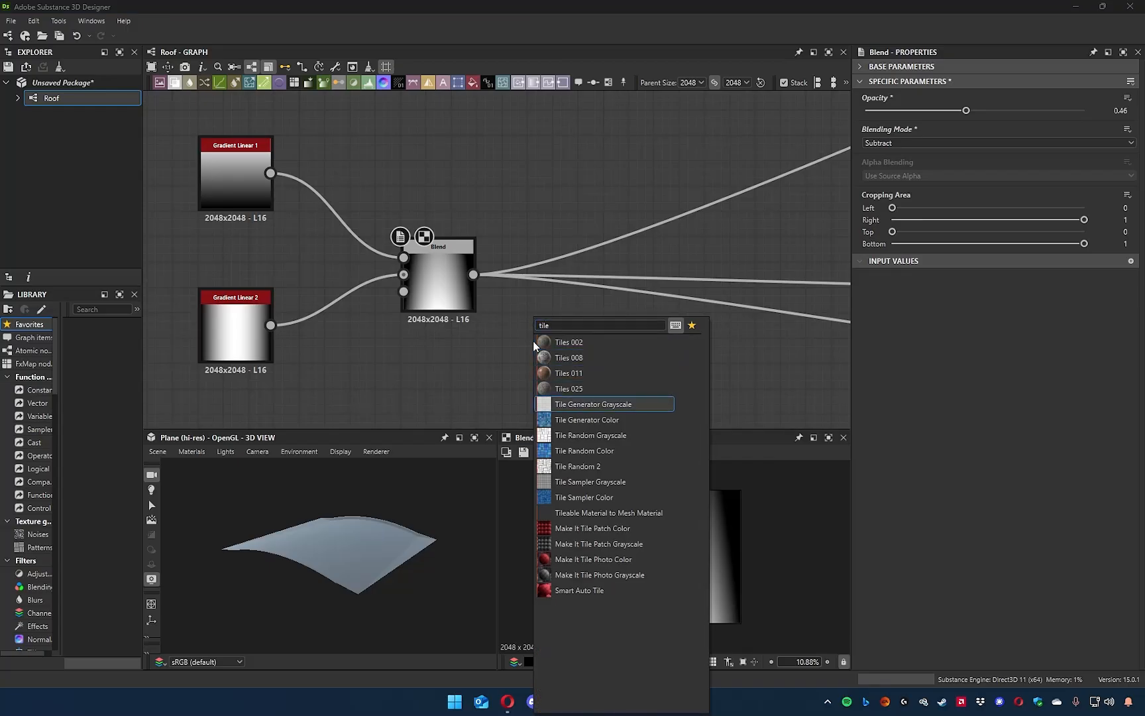
key(Return)
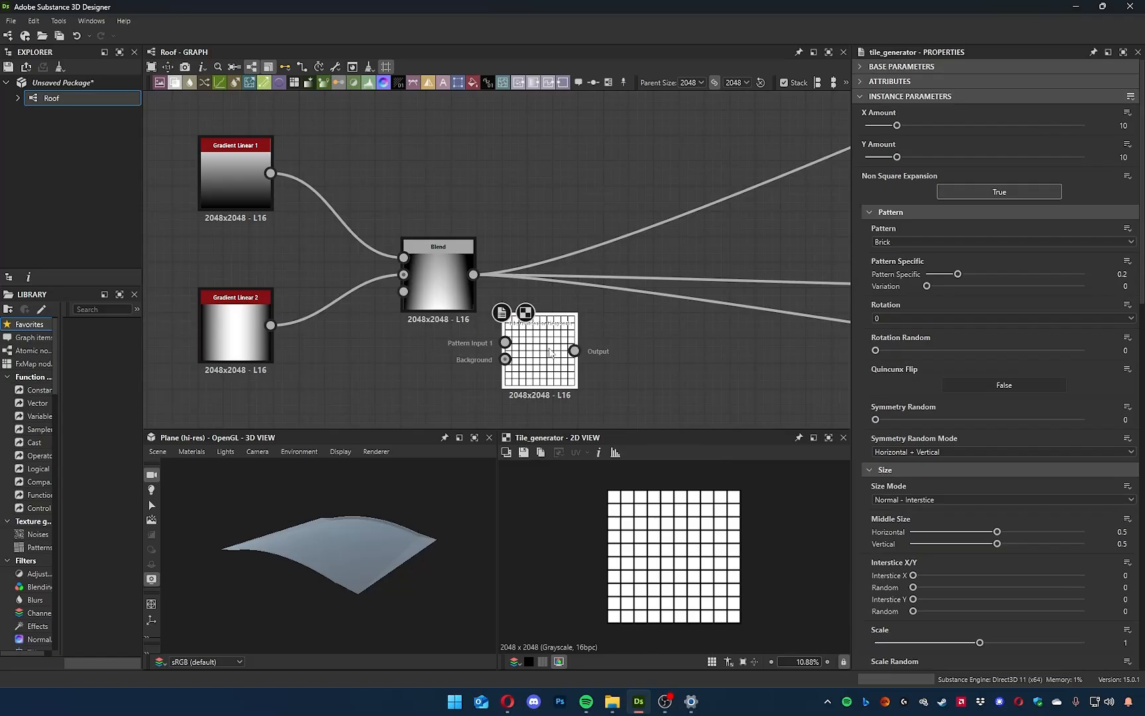
Insert the Tile Generator between Blend and the outputs, connect Blend to its pattern input, and align it level with the Blend node.
drag(535, 363, 594, 364)
shift+drag(473, 274, 607, 295)
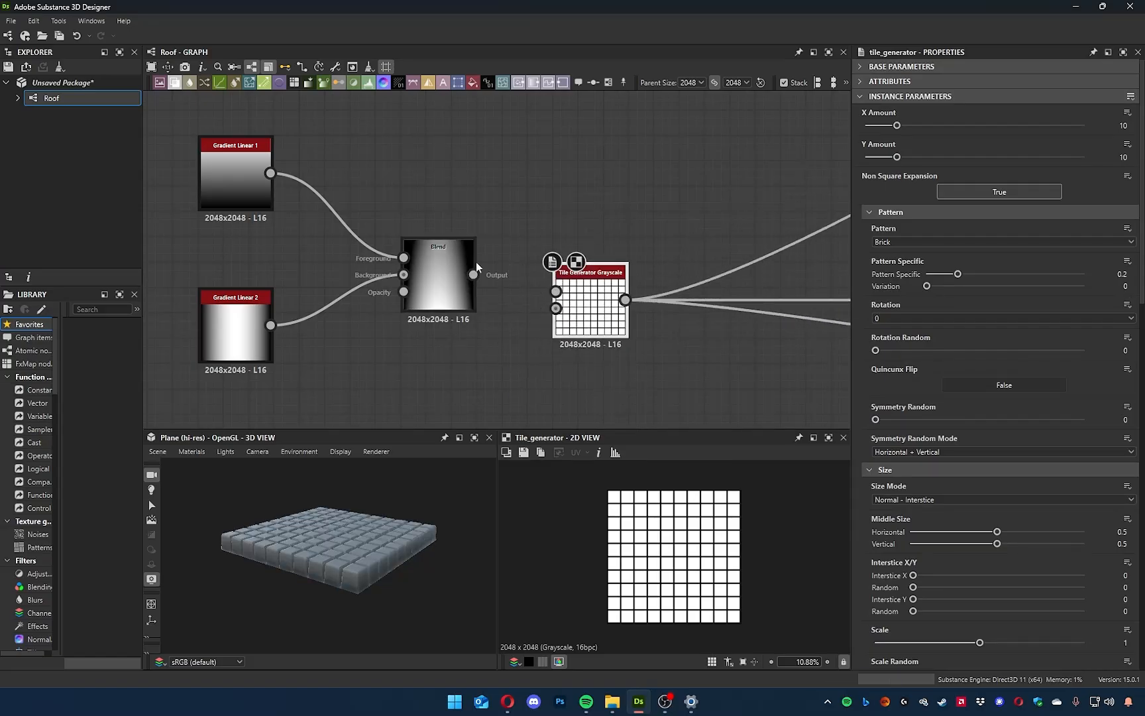
drag(473, 275, 556, 291)
drag(315, 534, 355, 548)
scroll(361, 544, up, 5)
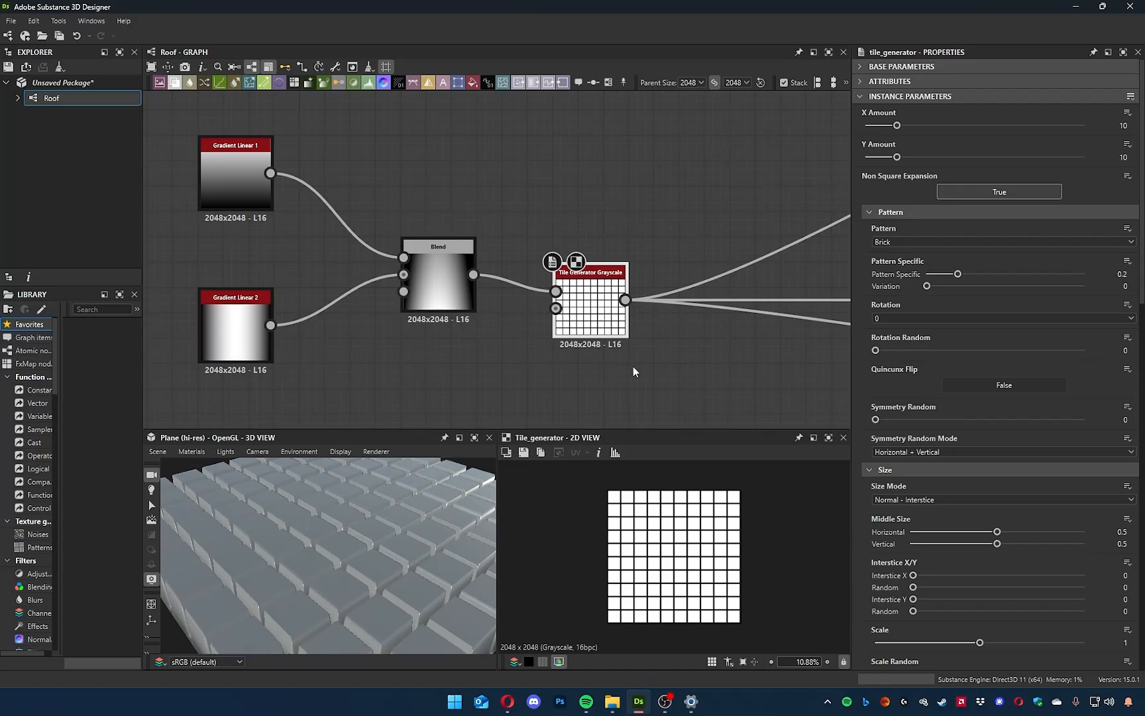
middle_drag(632, 367, 611, 355)
drag(570, 294, 570, 269)
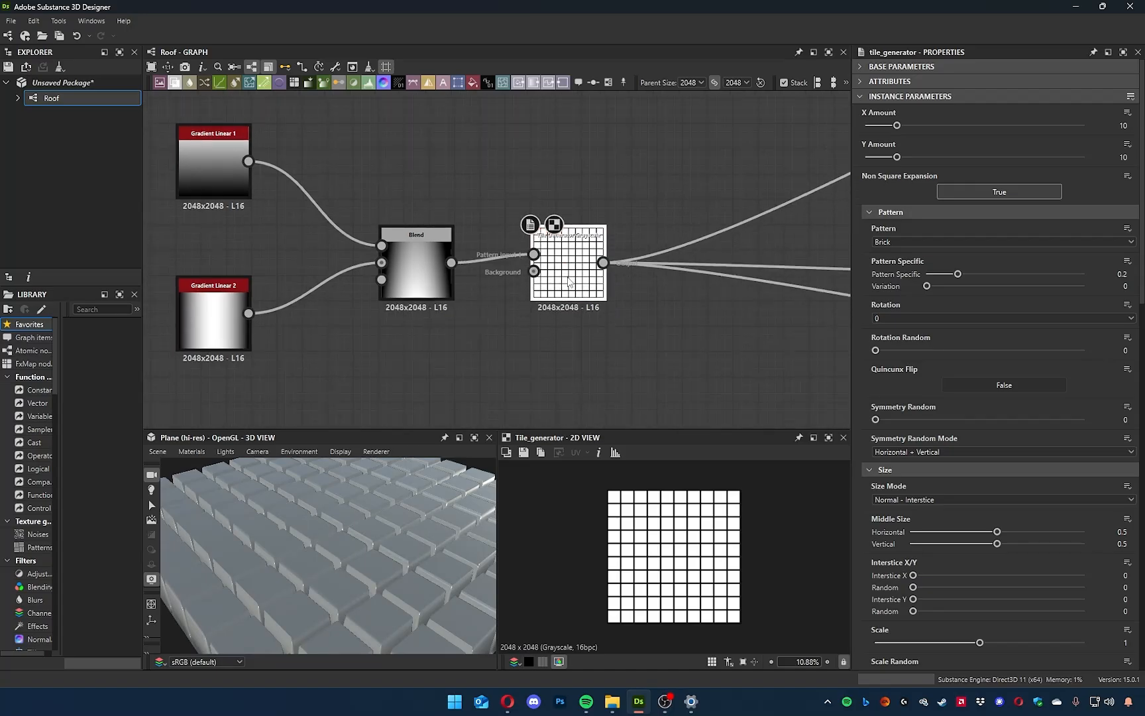
Try rotating the Tile Generator's tiles by 72.95 degrees and raising Luminance Random to about 0.94.
scroll(1018, 446, down, 5)
scroll(1020, 446, down, 3)
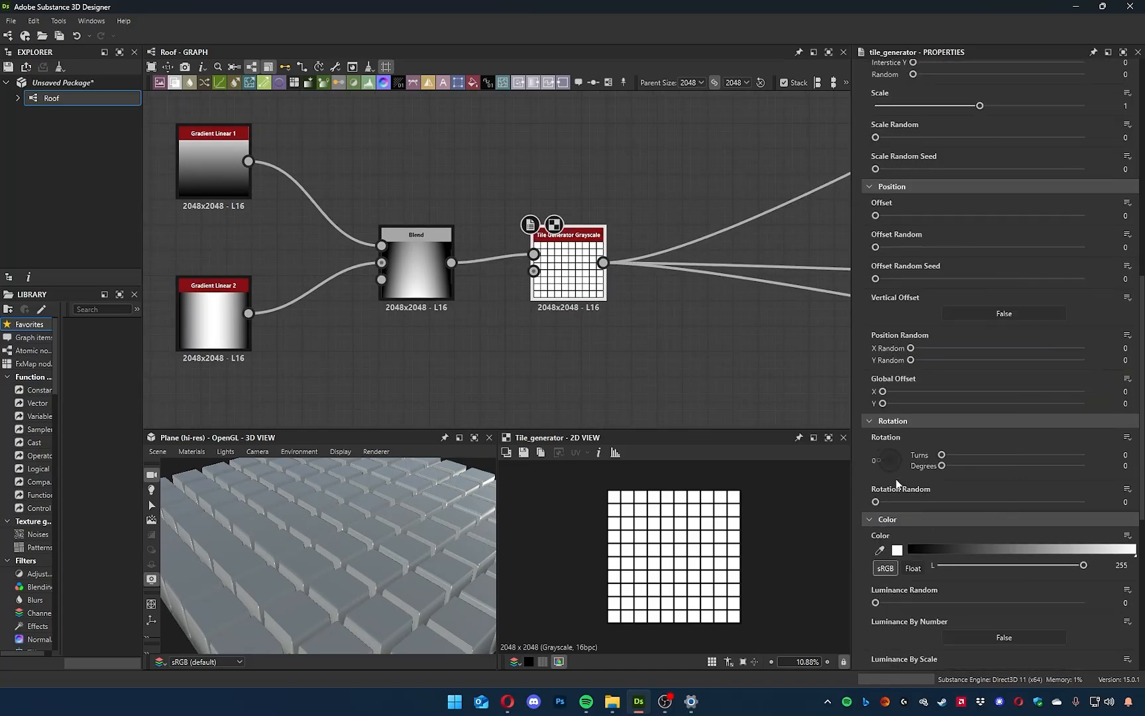
click(886, 450)
drag(886, 450, 886, 451)
scroll(912, 567, down, 1)
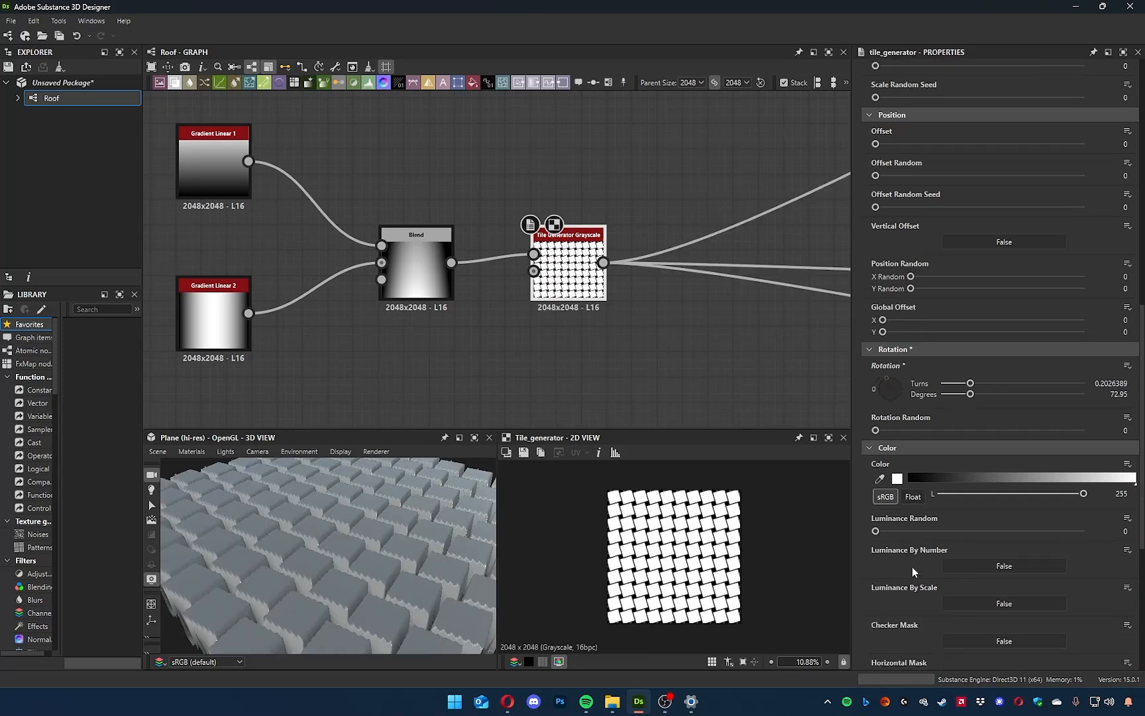
drag(895, 529, 1049, 534)
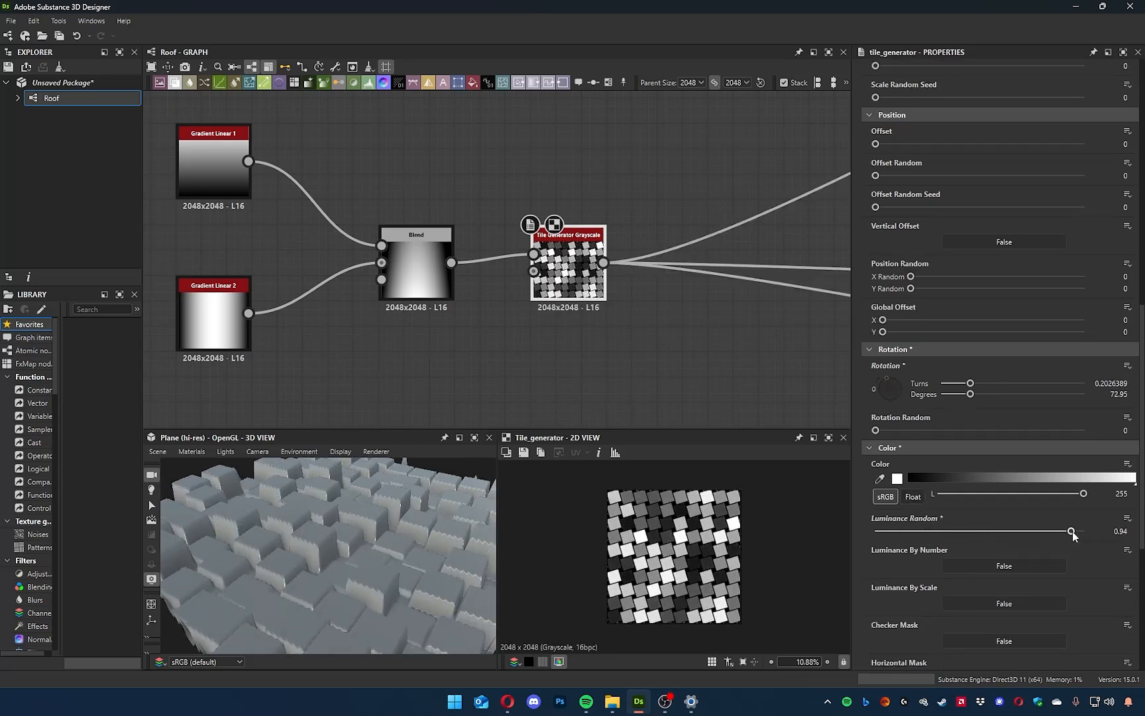
drag(457, 540, 344, 576)
Return Luminance Random to 0 and reset the tile rotation to its default.
drag(1047, 531, 599, 537)
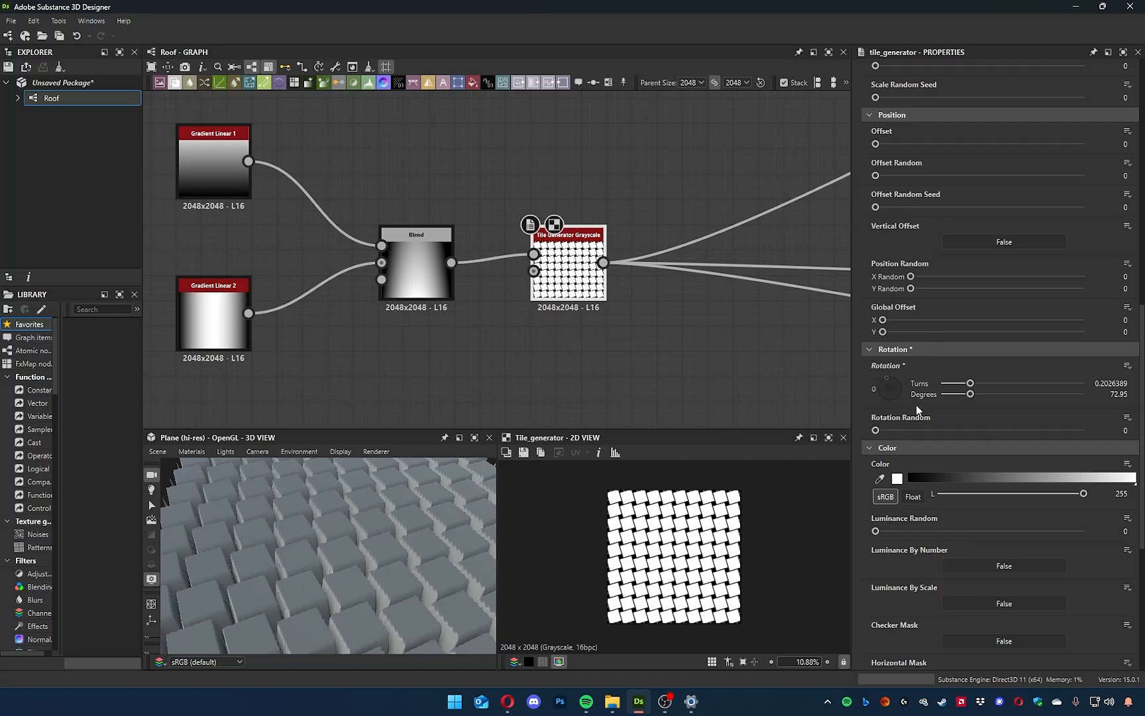
click(1127, 365)
click(1078, 424)
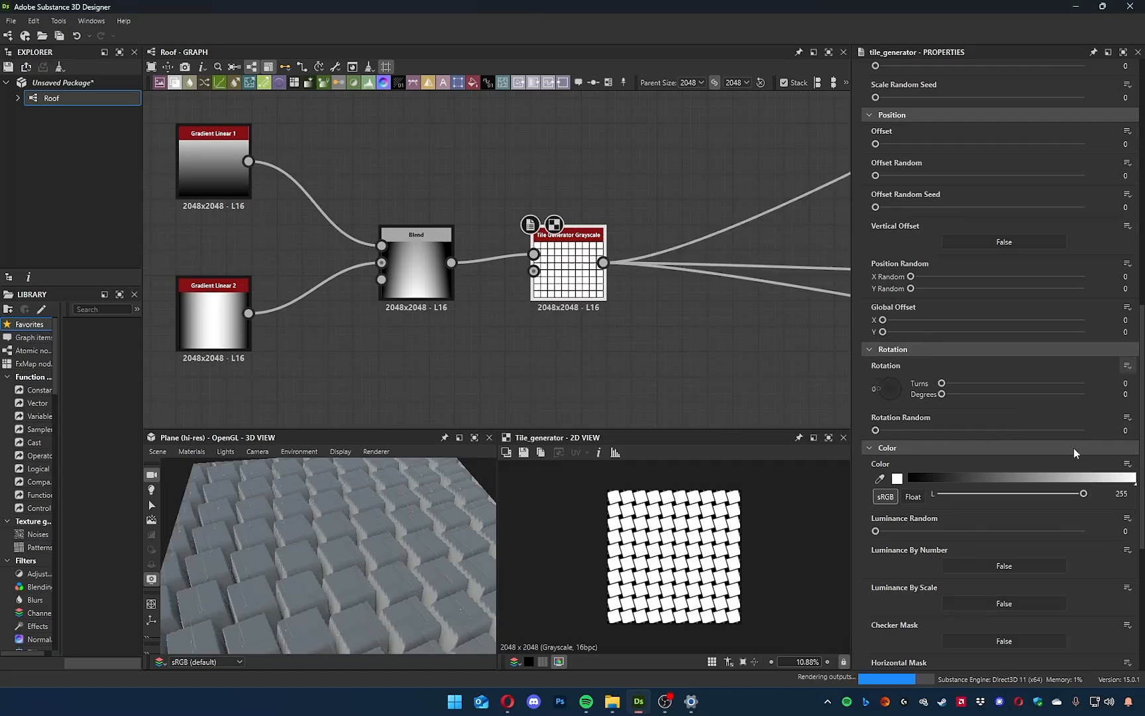
Set the Tile Generator's pattern to Image Input.
scroll(1007, 347, up, 10)
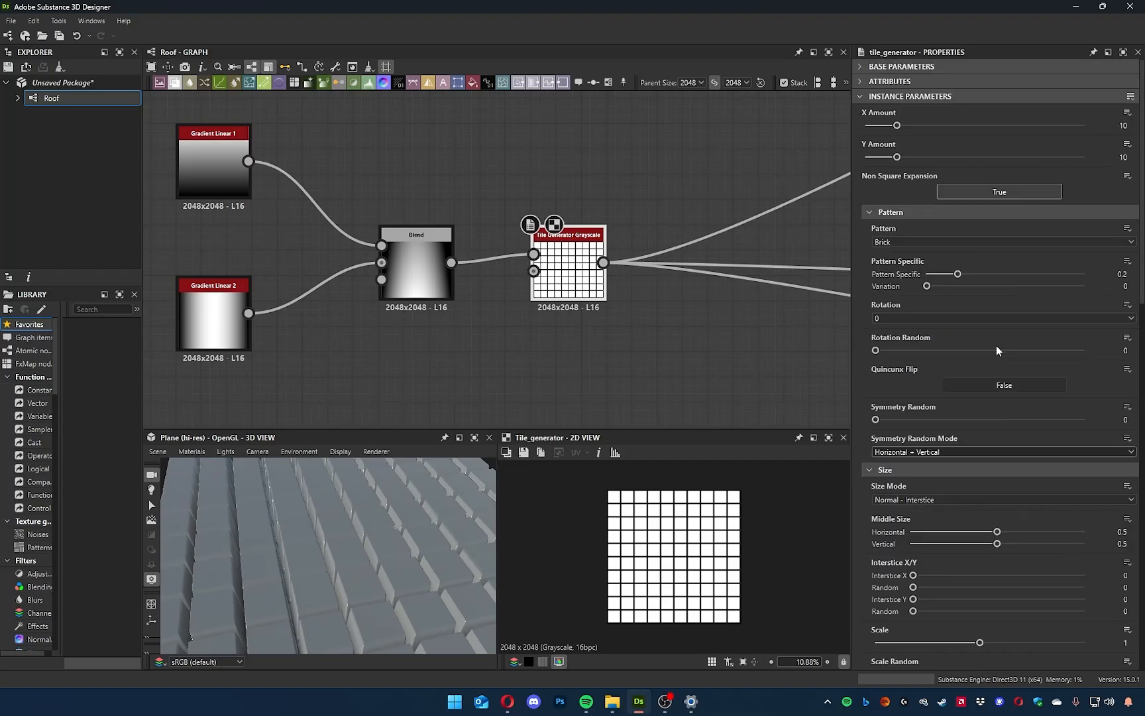
click(898, 242)
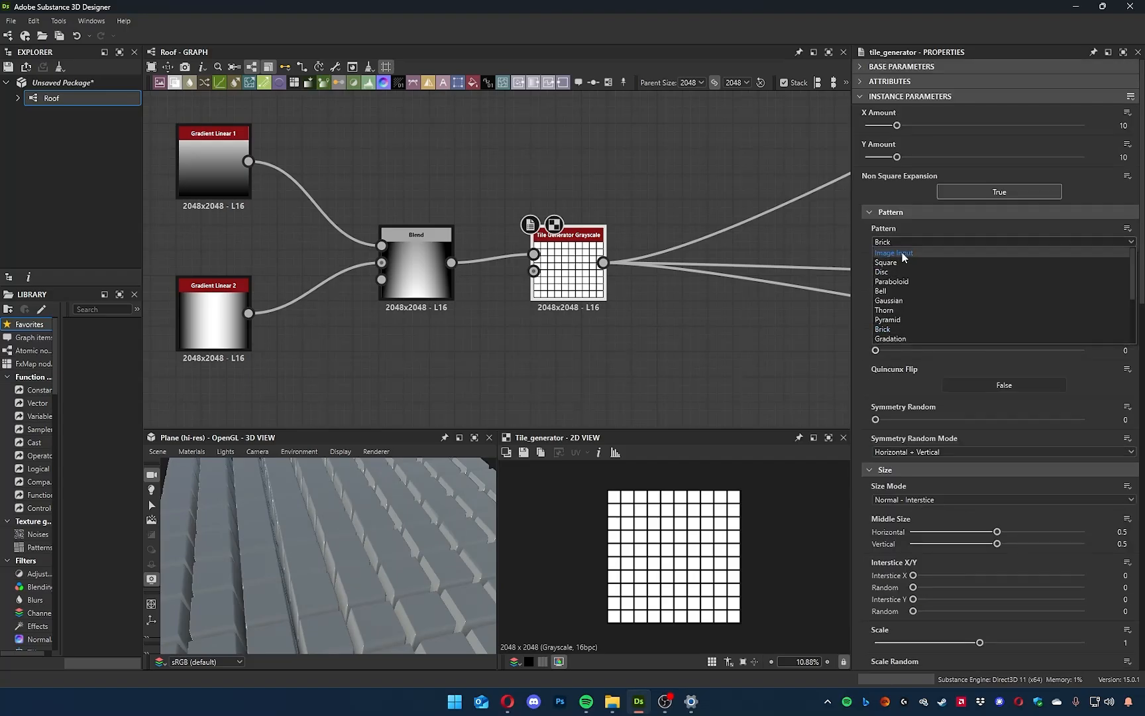
click(896, 252)
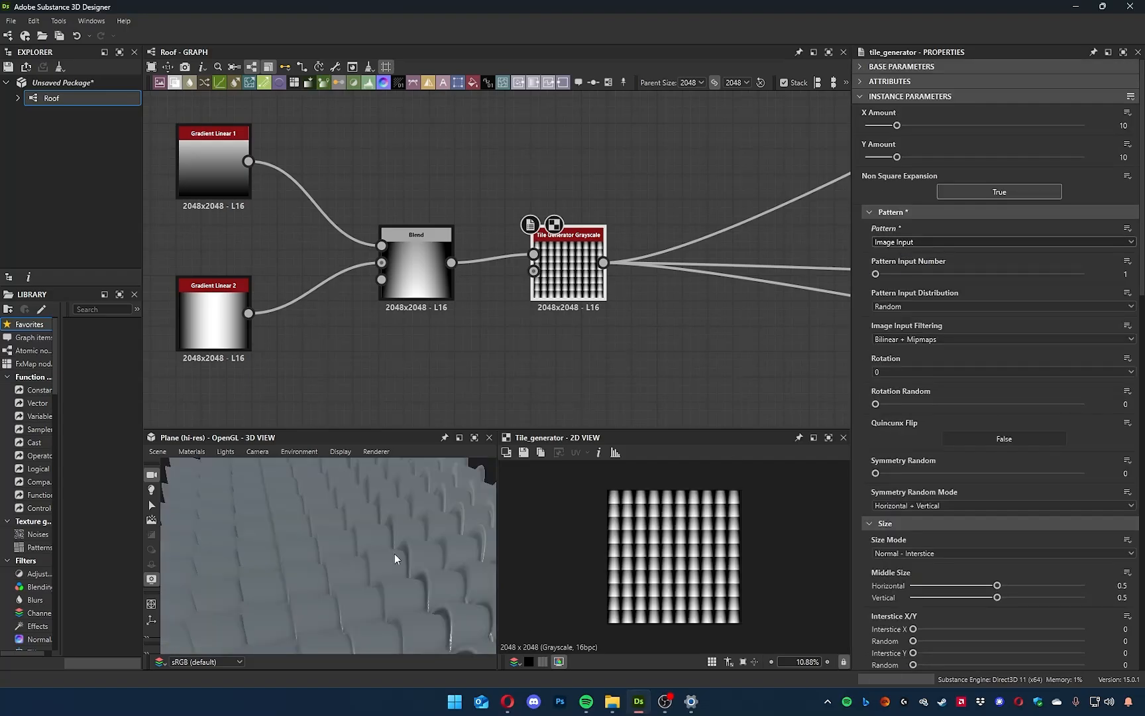
Preview the Blend result, then examine the Tile Generator's tiled pattern up close.
click(416, 265)
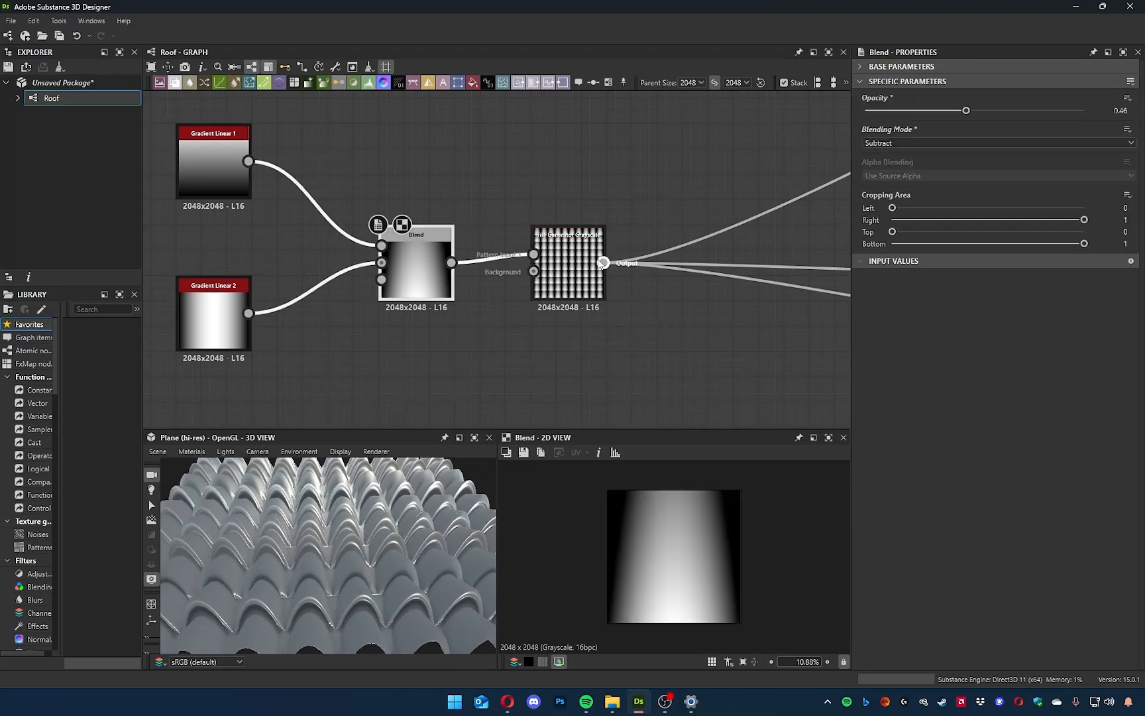
drag(444, 346, 220, 164)
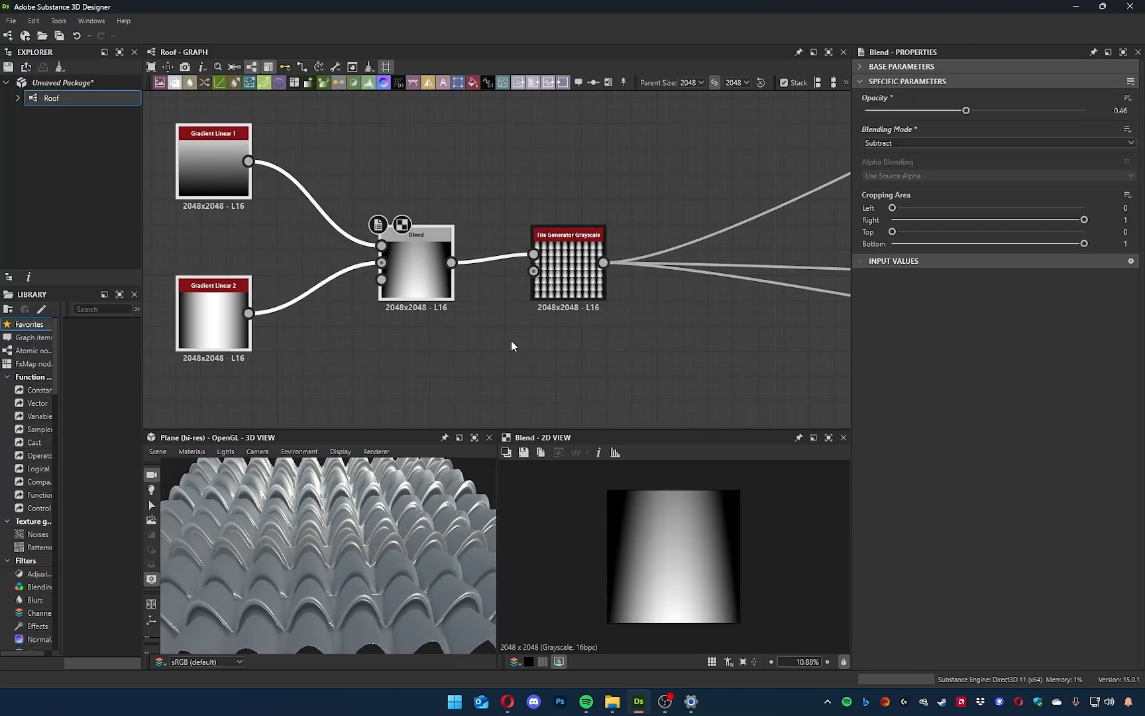
double_click(570, 282)
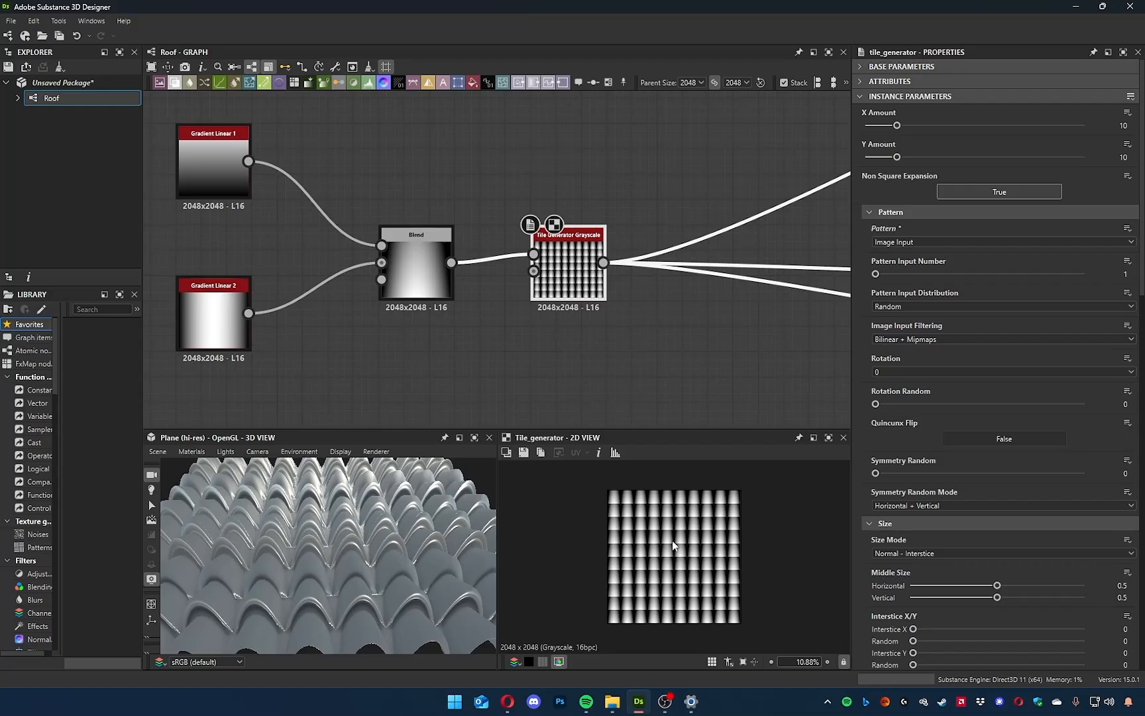
scroll(672, 534, up, 4)
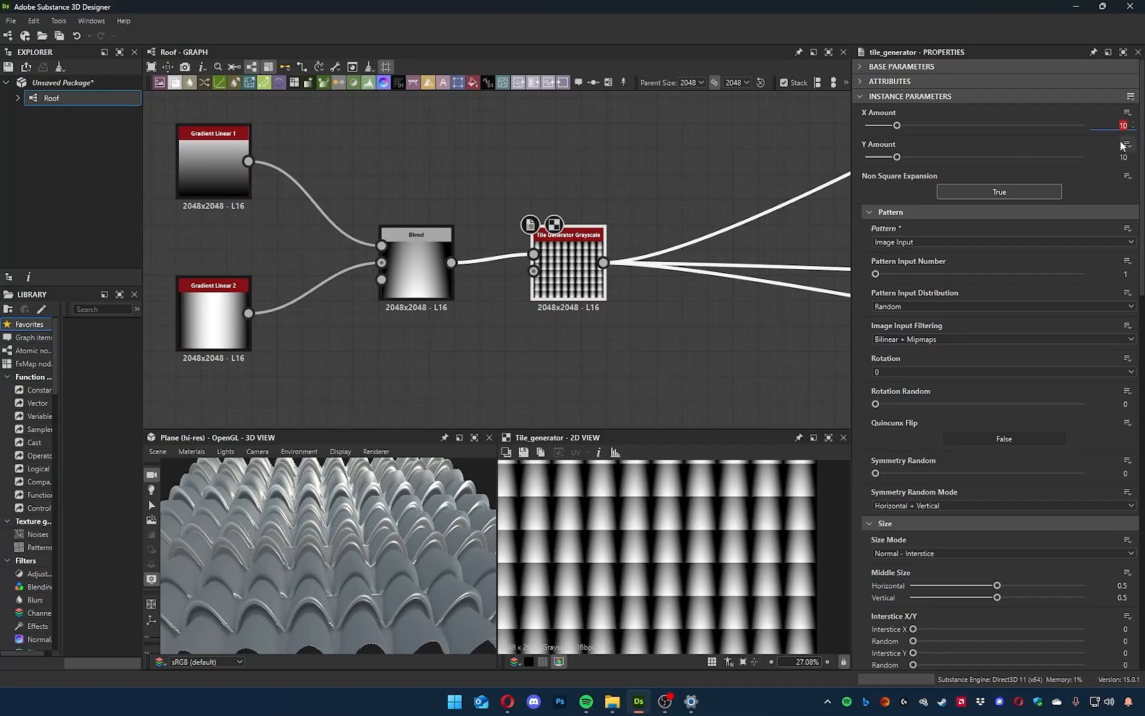
Set the Tile Generator's X Amount to 7 and Y Amount to 5, and check the tiles in 3D.
text(5)
key(Tab)
text(7)
key(Return)
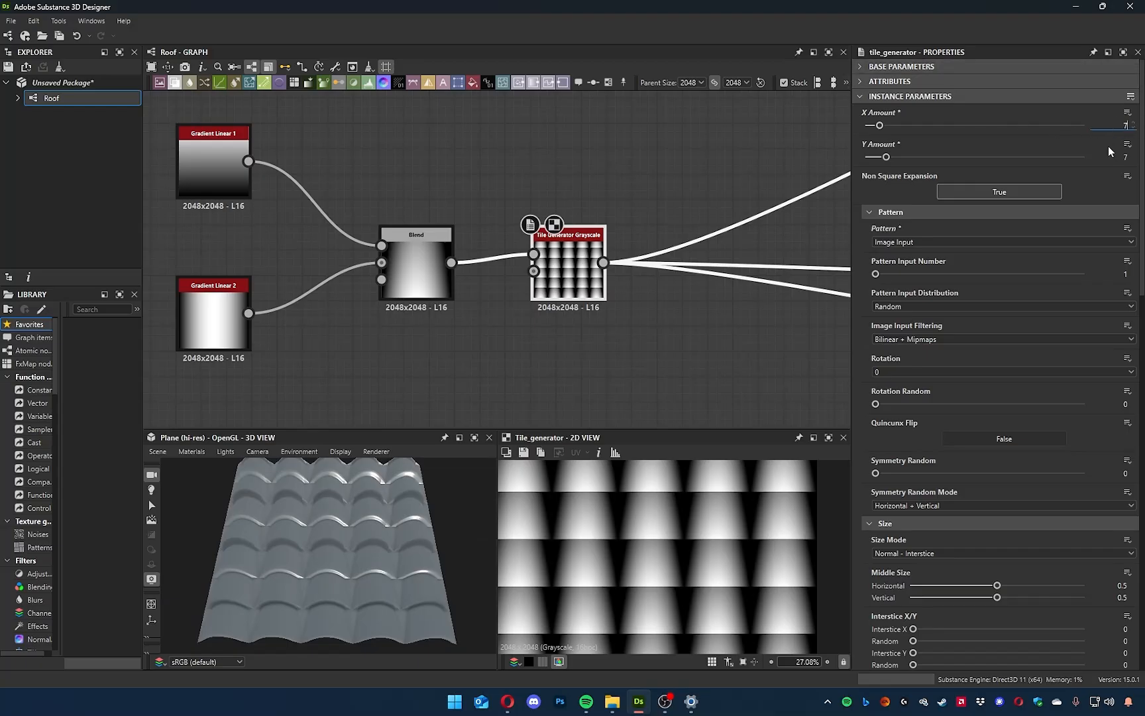
key(Tab)
text(5)
key(Return)
drag(312, 557, 430, 475)
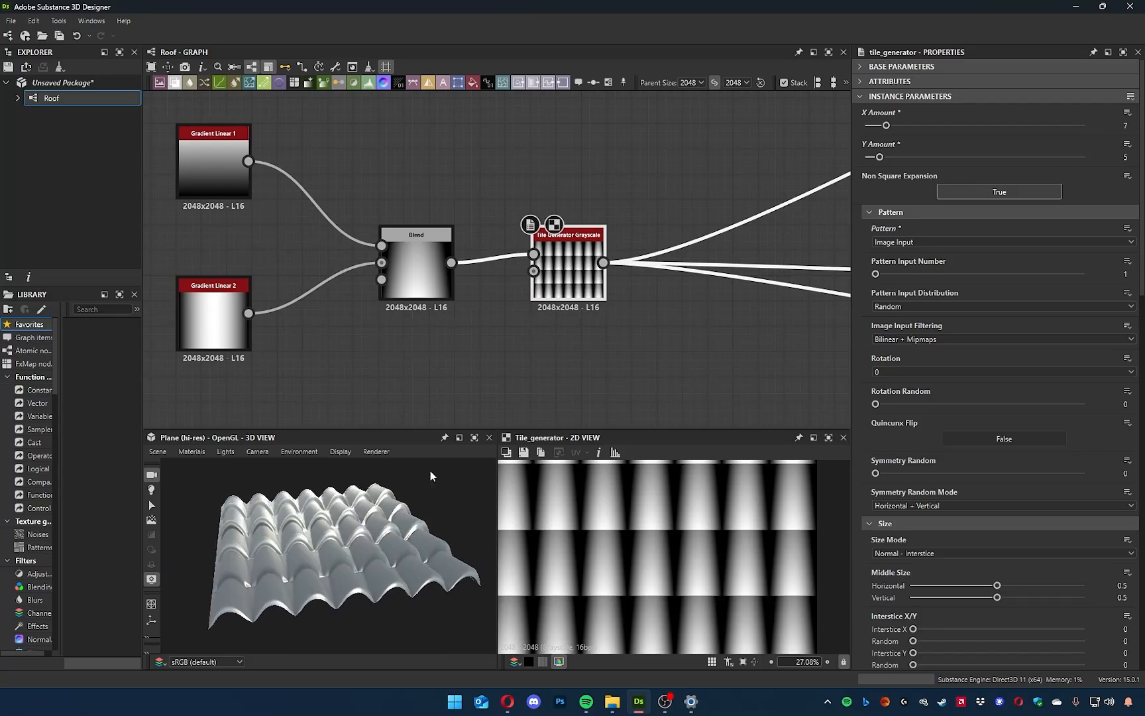
Edit the 3D view's default material, set its Height Scale to 5.51, and inspect the displaced roof tiles.
click(191, 452)
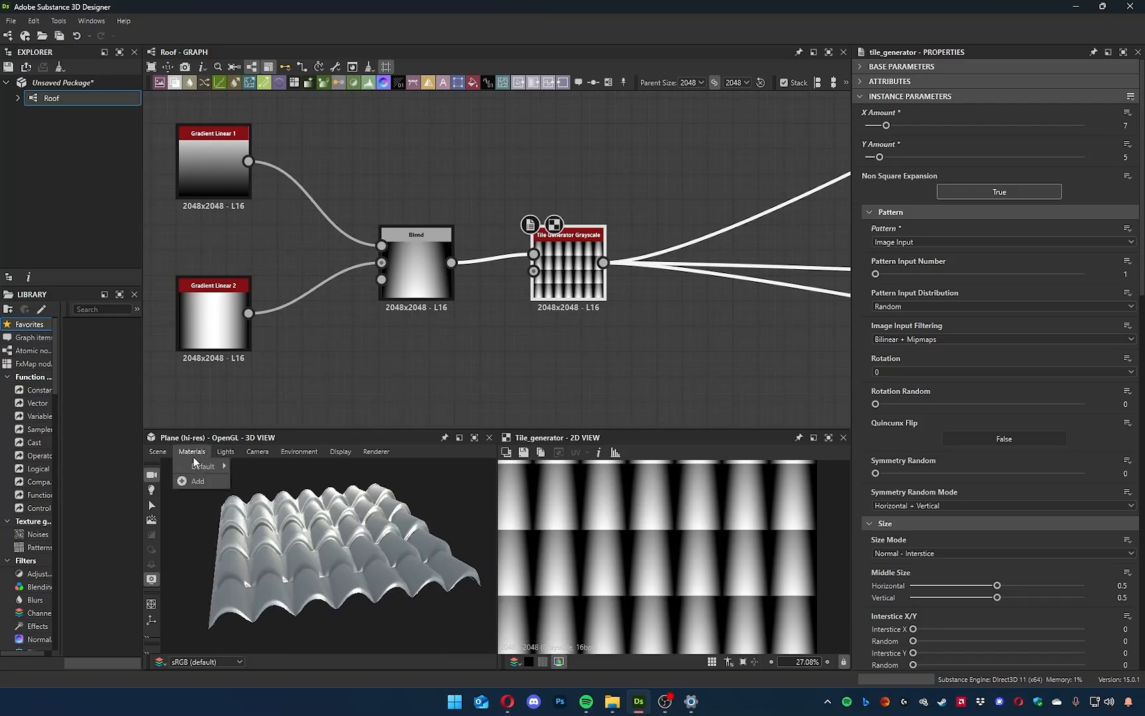
mouse_move(199, 469)
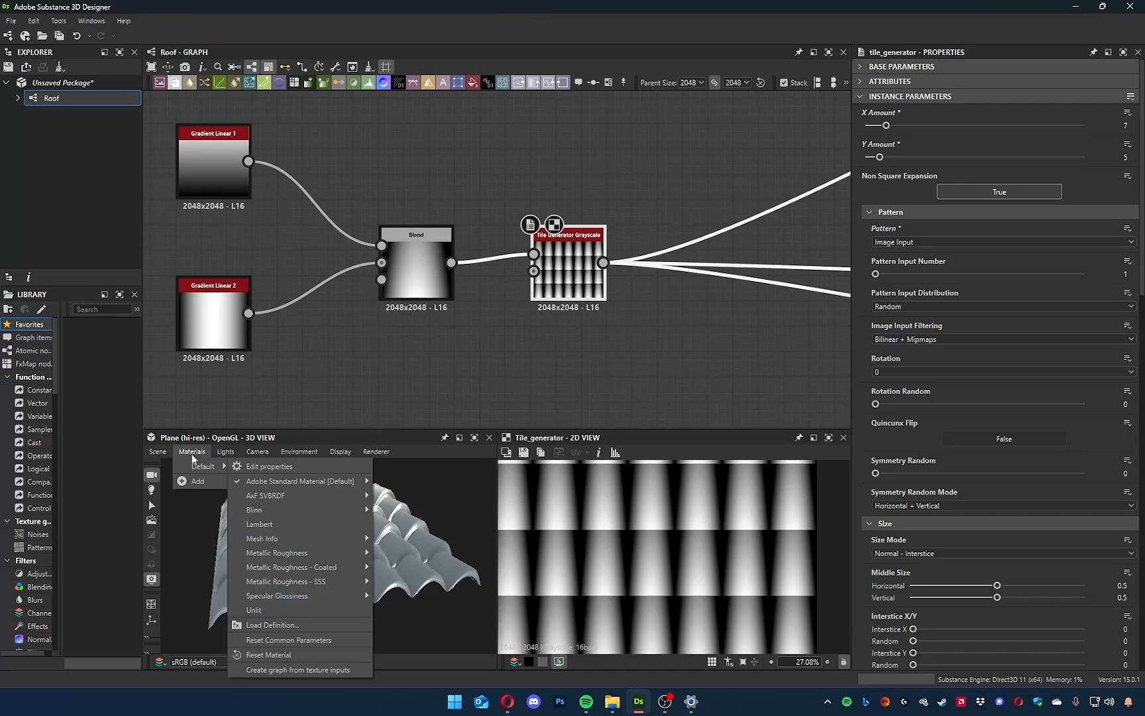
click(272, 467)
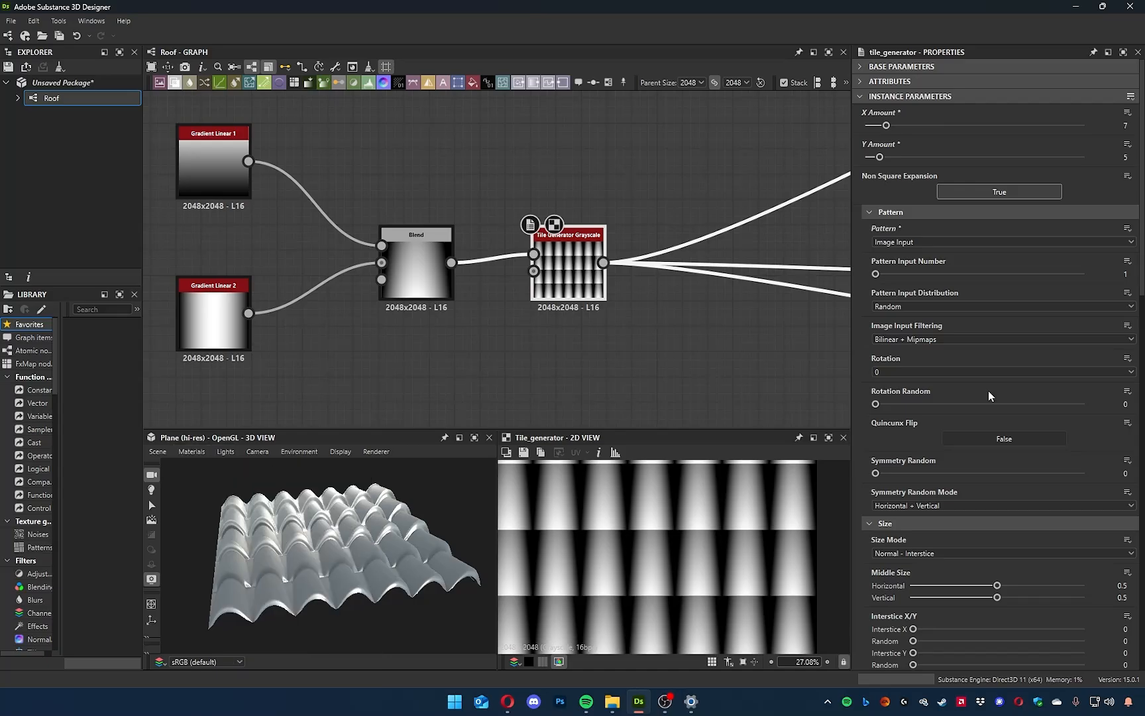
drag(1081, 309, 989, 317)
scroll(333, 562, down, 3)
scroll(334, 562, up, 6)
mouse_move(333, 562)
mouse_down()
mouse_move(369, 543)
mouse_move(464, 538)
mouse_move(319, 567)
mouse_move(363, 582)
mouse_move(346, 572)
mouse_up()
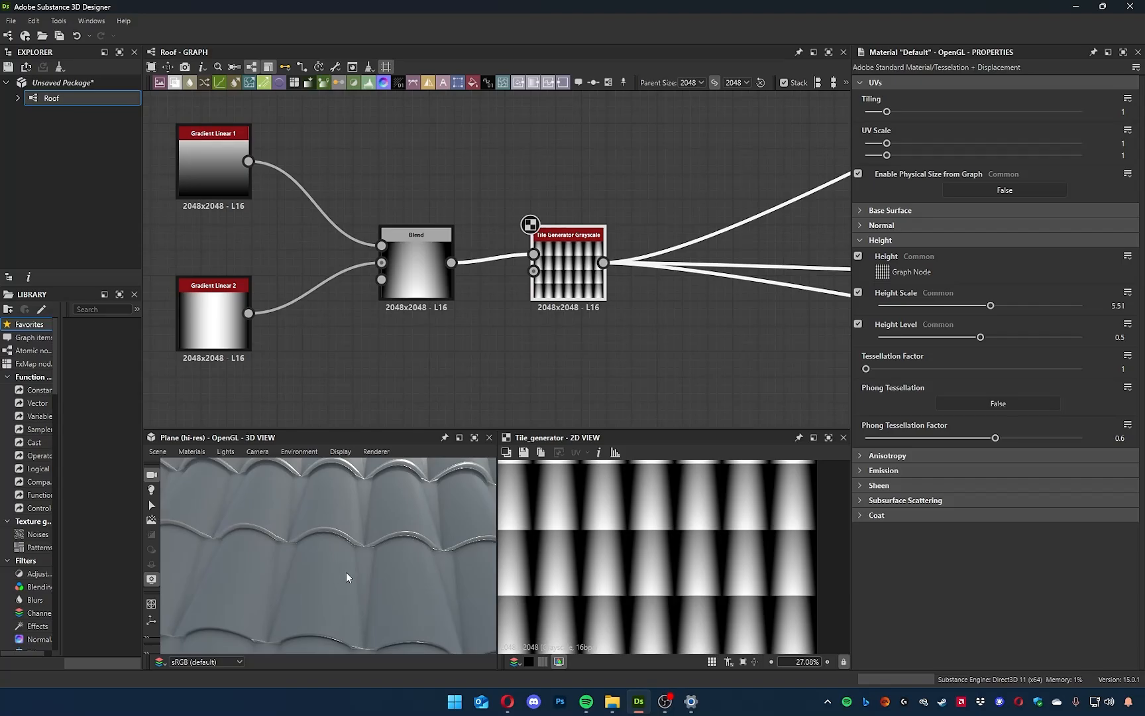
middle_drag(390, 383, 581, 411)
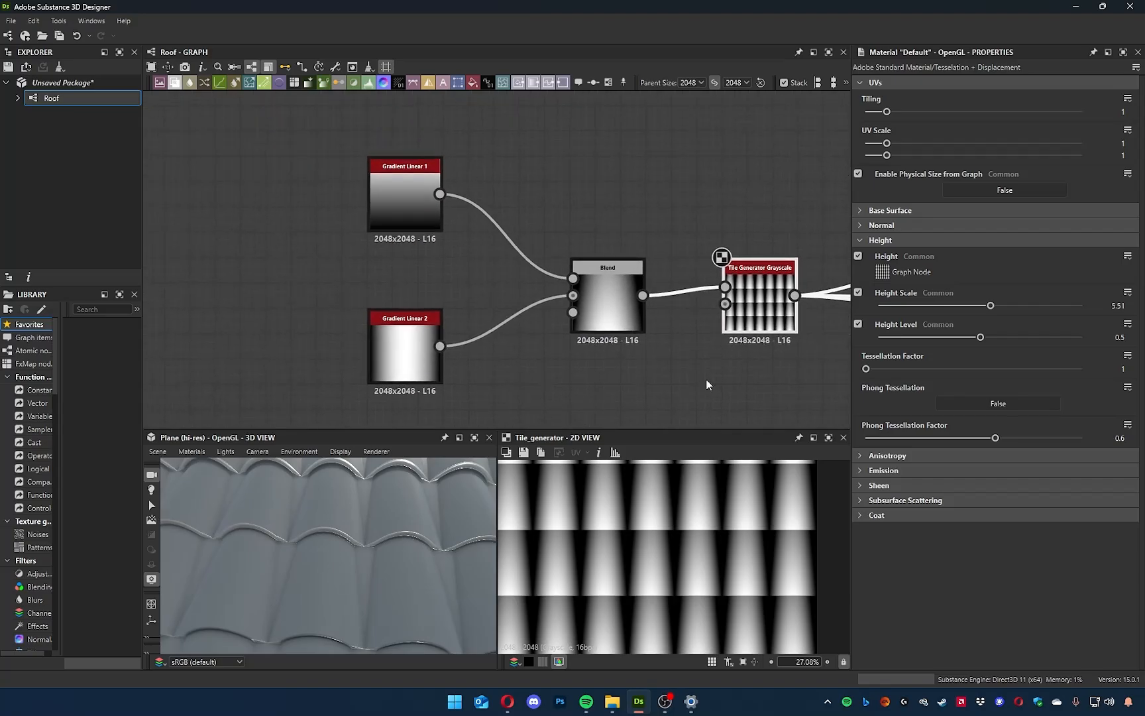
Examine the edges and gaps between tiles in the Tile Generator's pattern up close.
scroll(680, 544, up, 6)
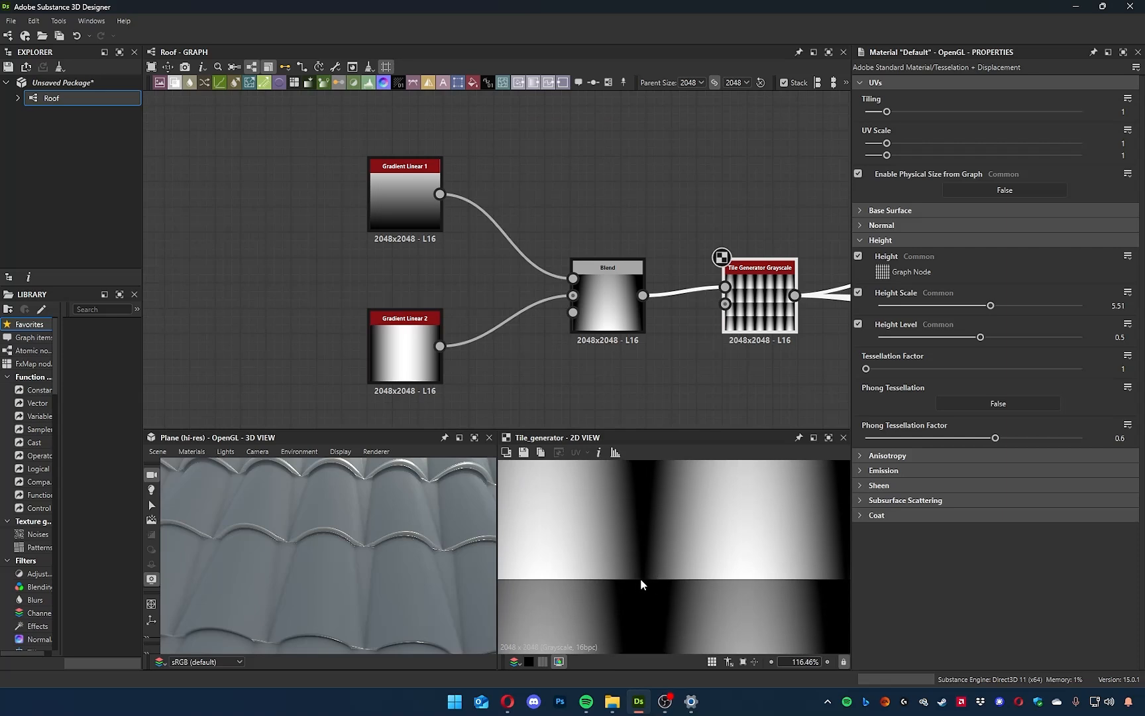
scroll(636, 579, down, 3)
middle_drag(633, 392, 691, 399)
drag(685, 394, 463, 226)
drag(668, 309, 628, 315)
click(751, 335)
click(820, 303)
scroll(765, 537, down, 5)
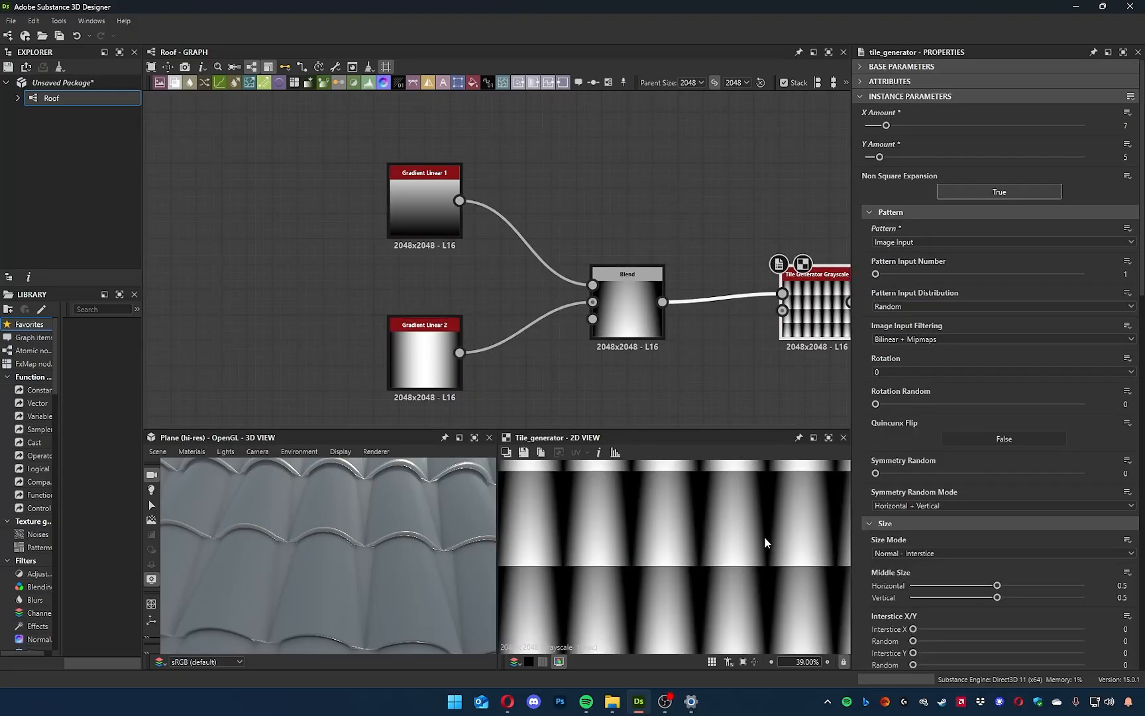
Space the Blend node further from the gradients and insert a Levels node between Gradient Linear 2 and the Blend.
middle_drag(535, 383, 651, 363)
drag(471, 164, 434, 356)
click(525, 350)
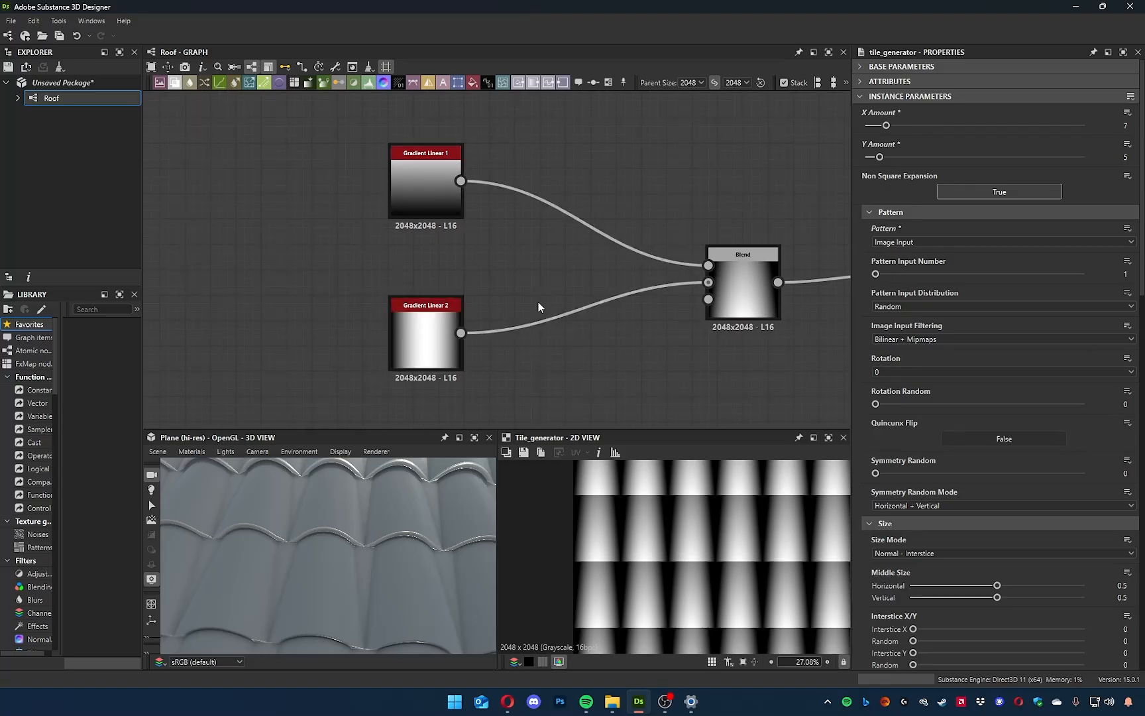
click(444, 343)
click(753, 281)
click(584, 306)
key(space)
text(leve)
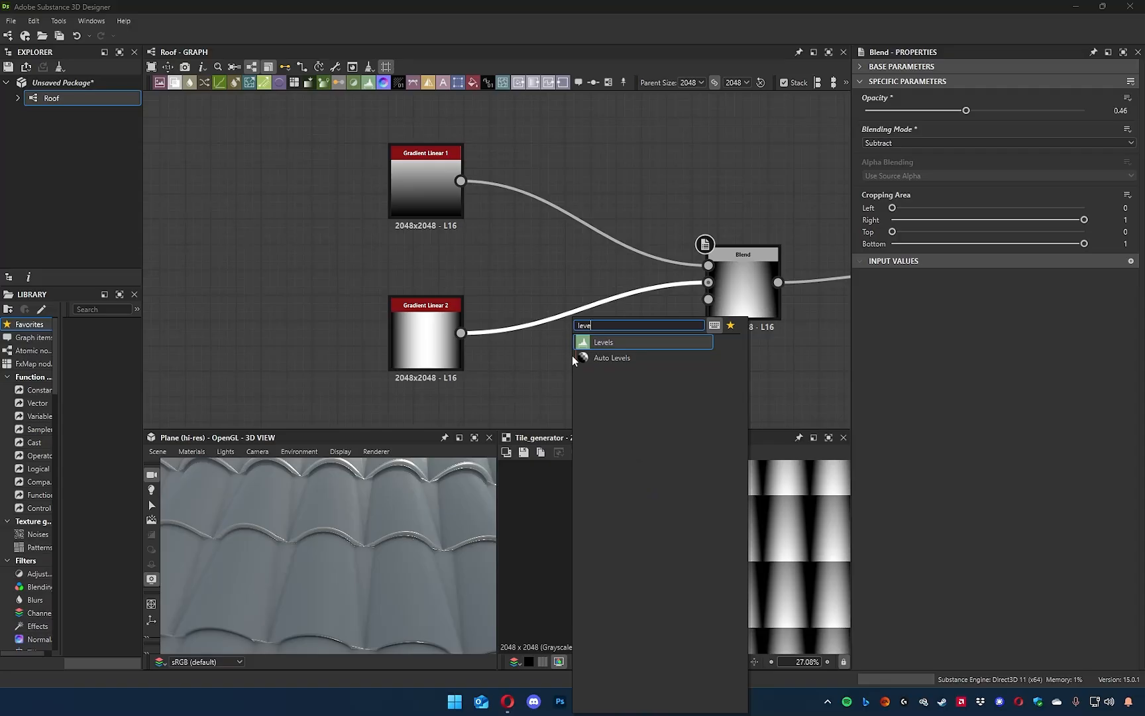
key(Return)
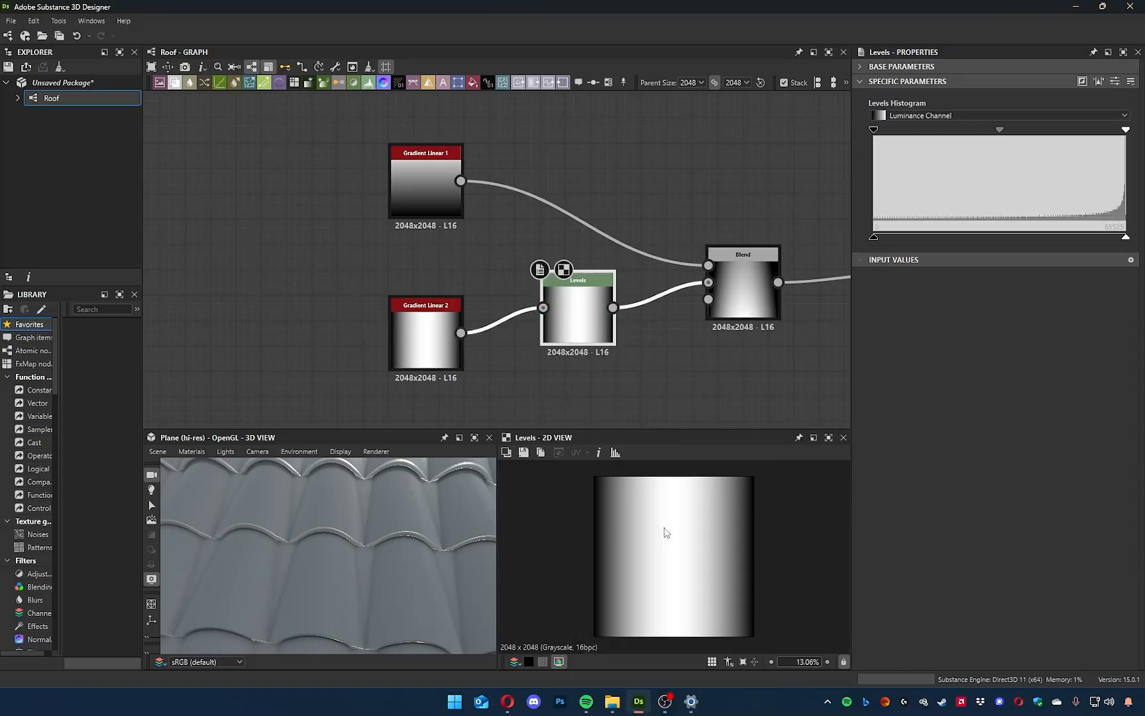
Try darker midtones, a raised black point and a lowered white point in Levels, checking the tile shape in 3D.
scroll(666, 532, down, 1)
scroll(404, 560, up, 10)
drag(287, 545, 401, 573)
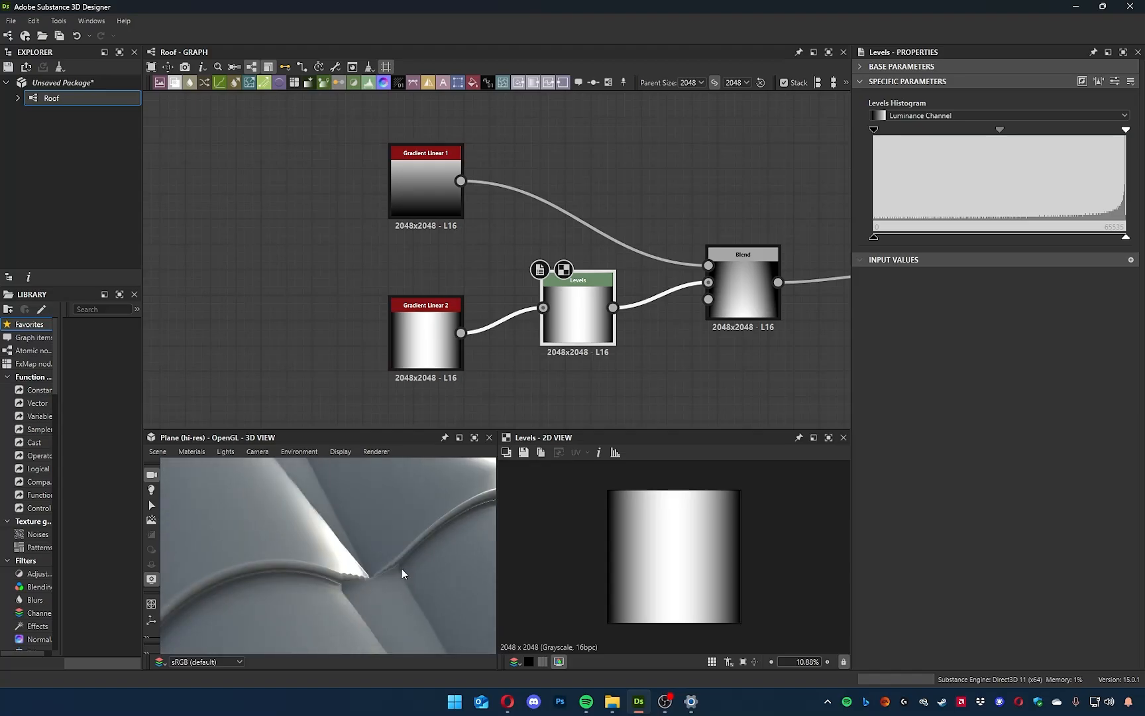
drag(997, 129, 1035, 131)
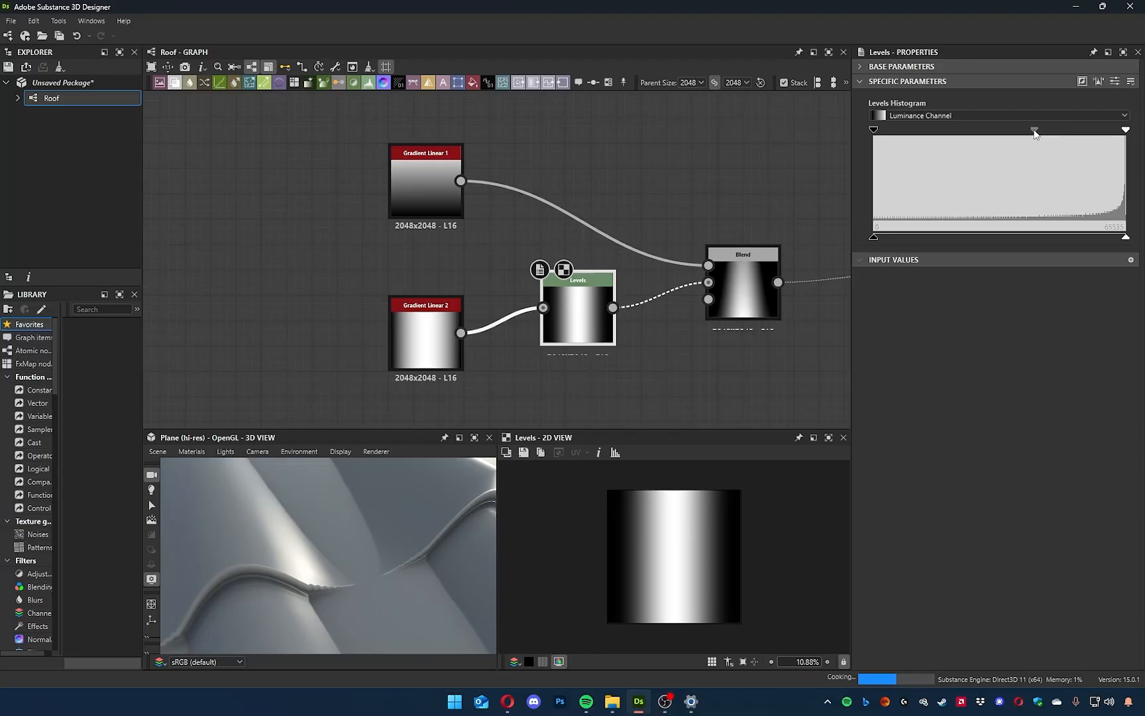
drag(875, 133, 888, 136)
drag(1126, 129, 1059, 140)
scroll(330, 550, down, 6)
drag(338, 556, 318, 540)
Reset the Levels input black and white points to the full range and ease the midtone darkening.
drag(1059, 131, 1126, 130)
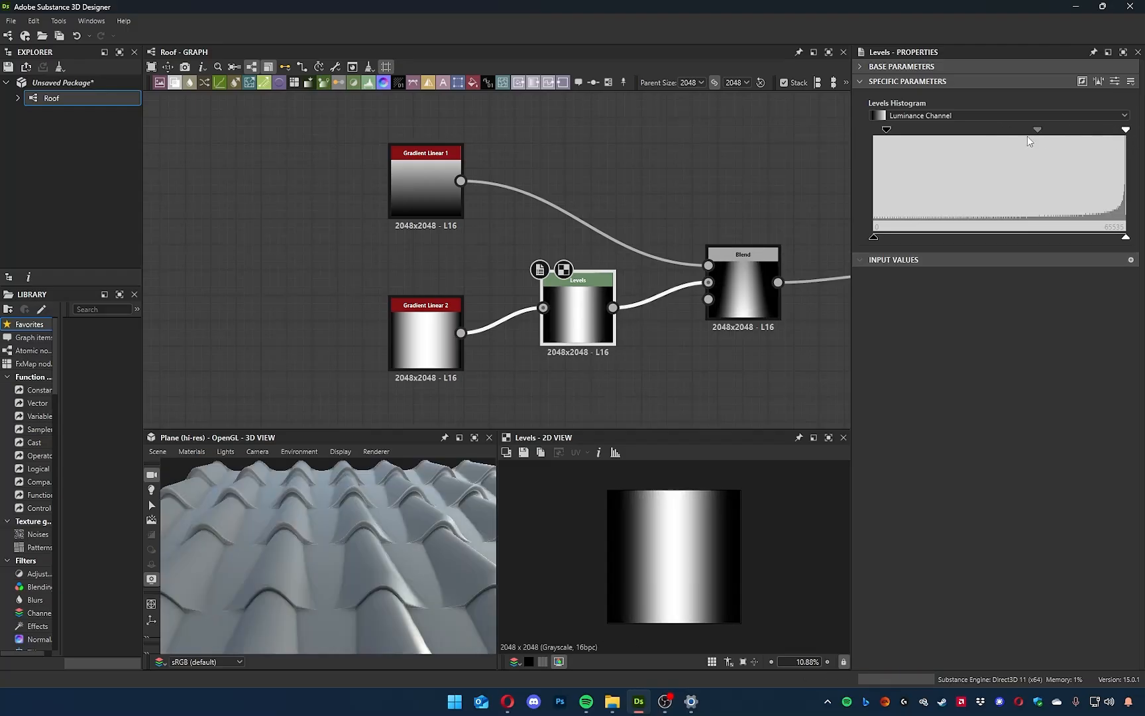
mouse_move(1039, 132)
mouse_down()
mouse_move(1007, 131)
mouse_move(1023, 136)
mouse_up()
drag(888, 135, 853, 131)
Try raising the Levels node's output black level while checking the tiles in 3D.
mouse_move(1127, 239)
mouse_down()
mouse_move(978, 241)
mouse_move(1127, 240)
mouse_up()
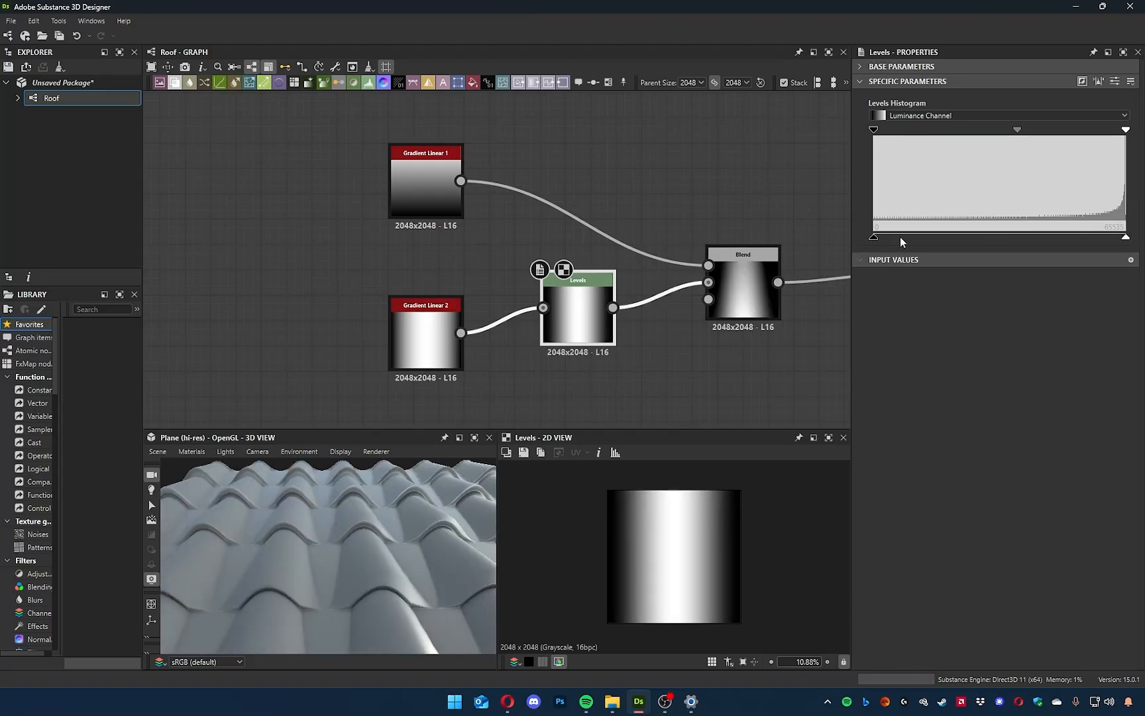
drag(874, 237, 969, 240)
mouse_move(383, 560)
mouse_down()
mouse_move(420, 576)
mouse_move(351, 603)
mouse_move(357, 567)
mouse_move(401, 561)
mouse_up()
drag(972, 240, 874, 237)
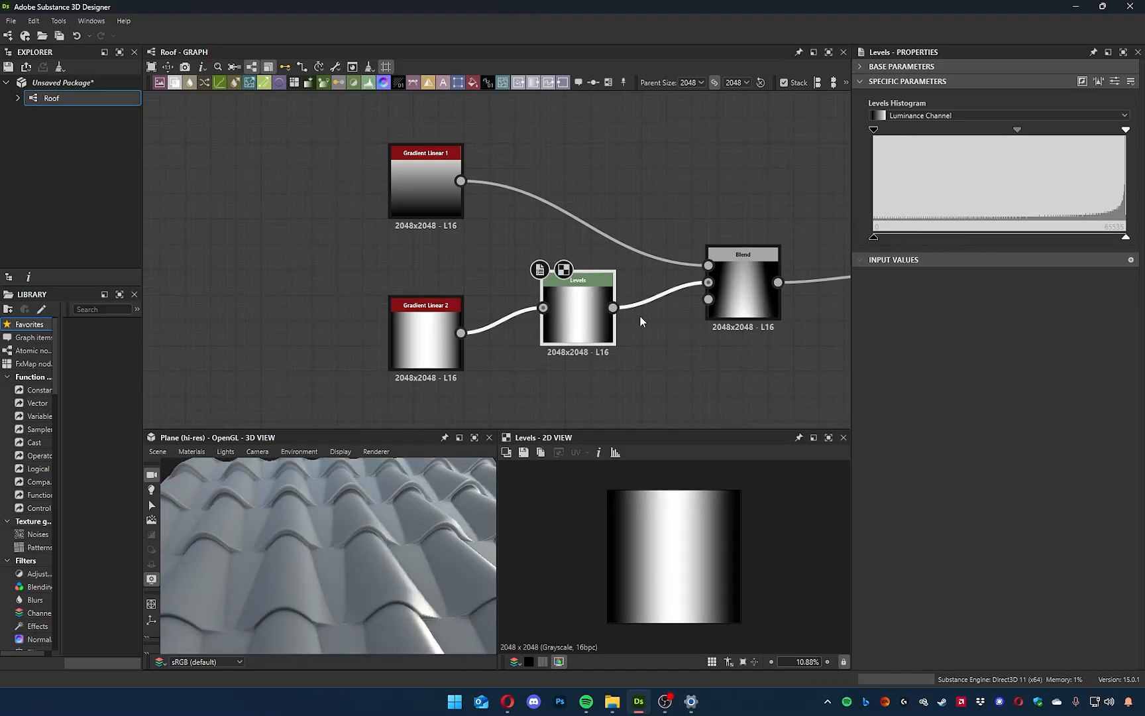
Align the Levels node in a straight line with Gradient Linear 2 and move the Blend node slightly further from it.
drag(558, 323, 558, 348)
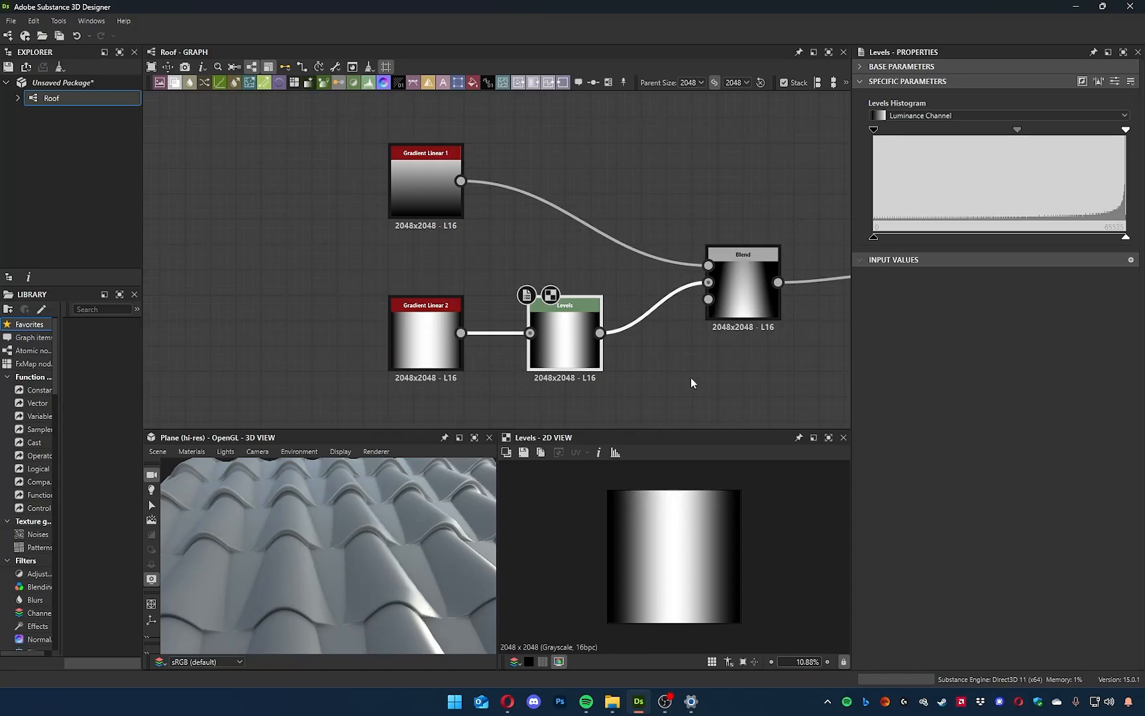
middle_drag(691, 376, 608, 364)
click(323, 322)
click(483, 324)
drag(325, 538, 285, 554)
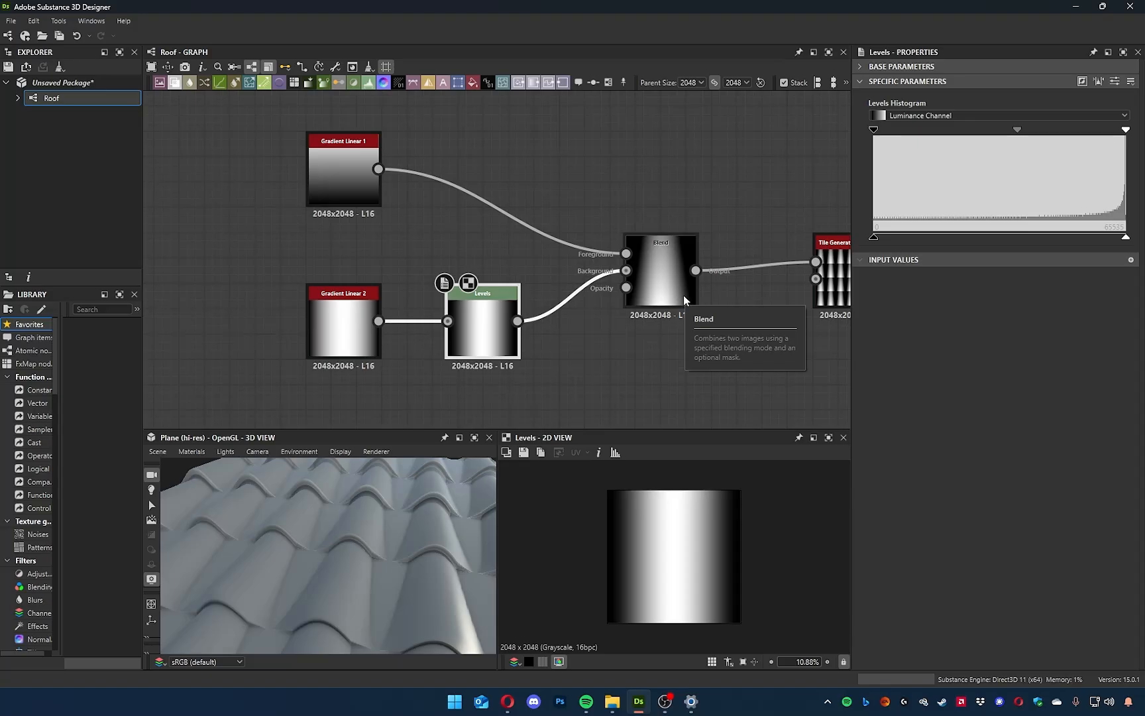
click(665, 262)
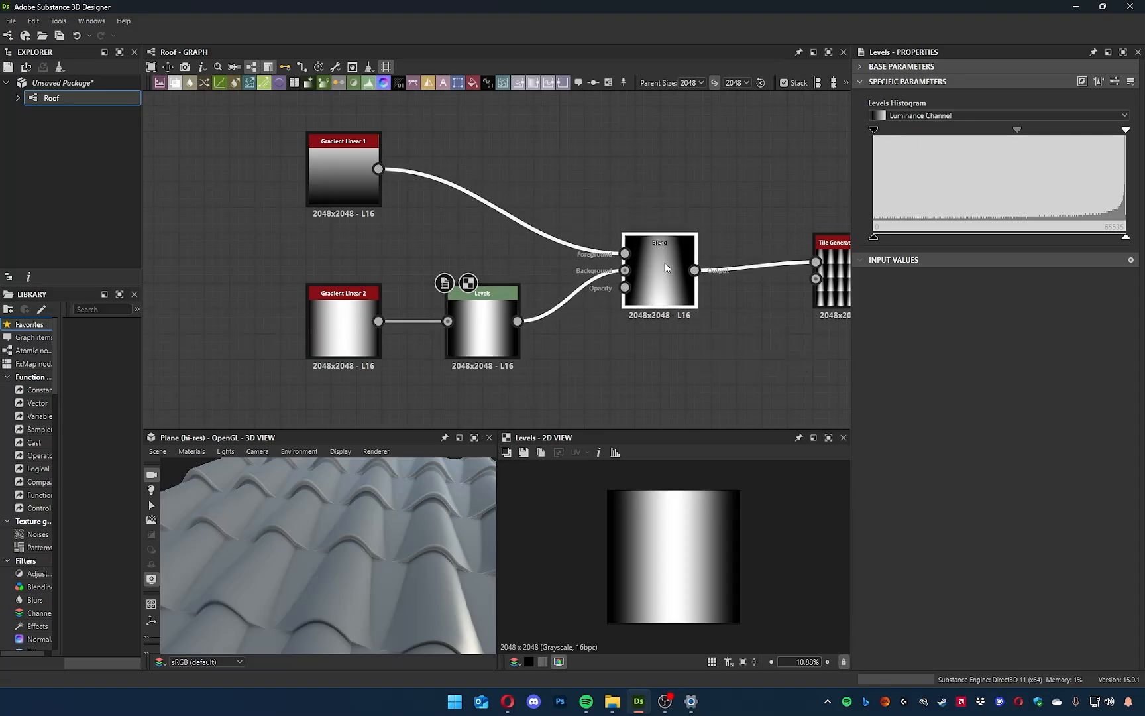
drag(665, 262, 670, 273)
Compare lighter and darker Levels midtones on the 3D tiles, settling on the darker setting.
mouse_move(1018, 134)
mouse_down()
mouse_move(994, 135)
mouse_move(1006, 139)
mouse_up()
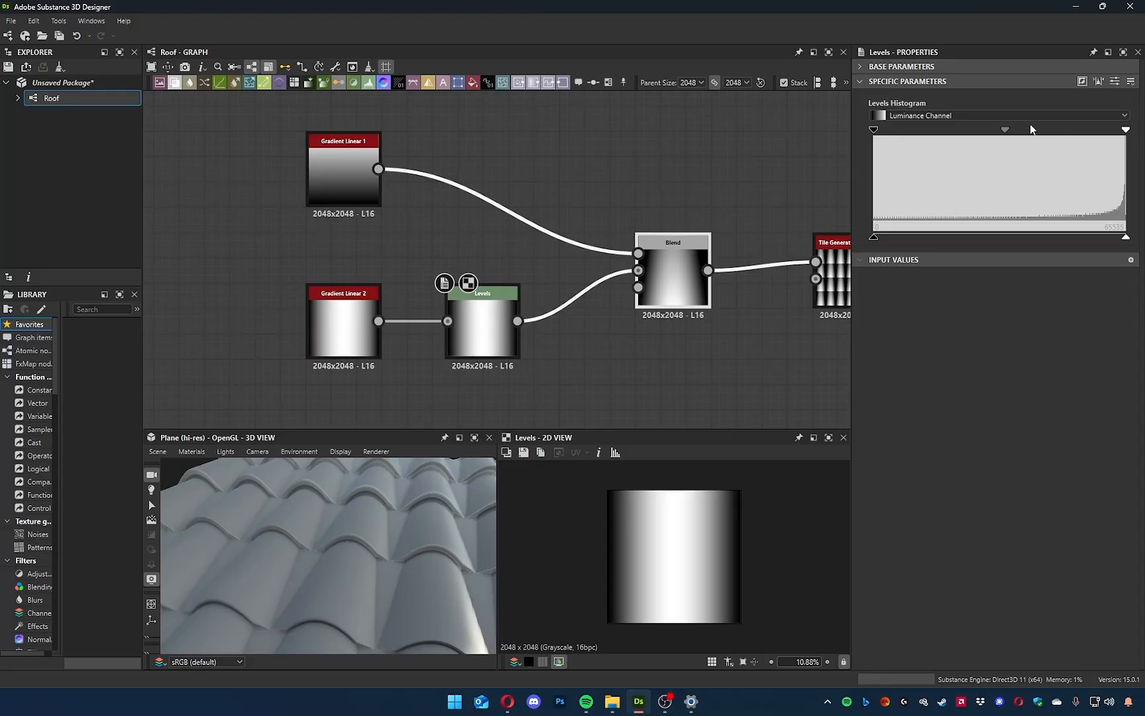
drag(1007, 130, 1020, 131)
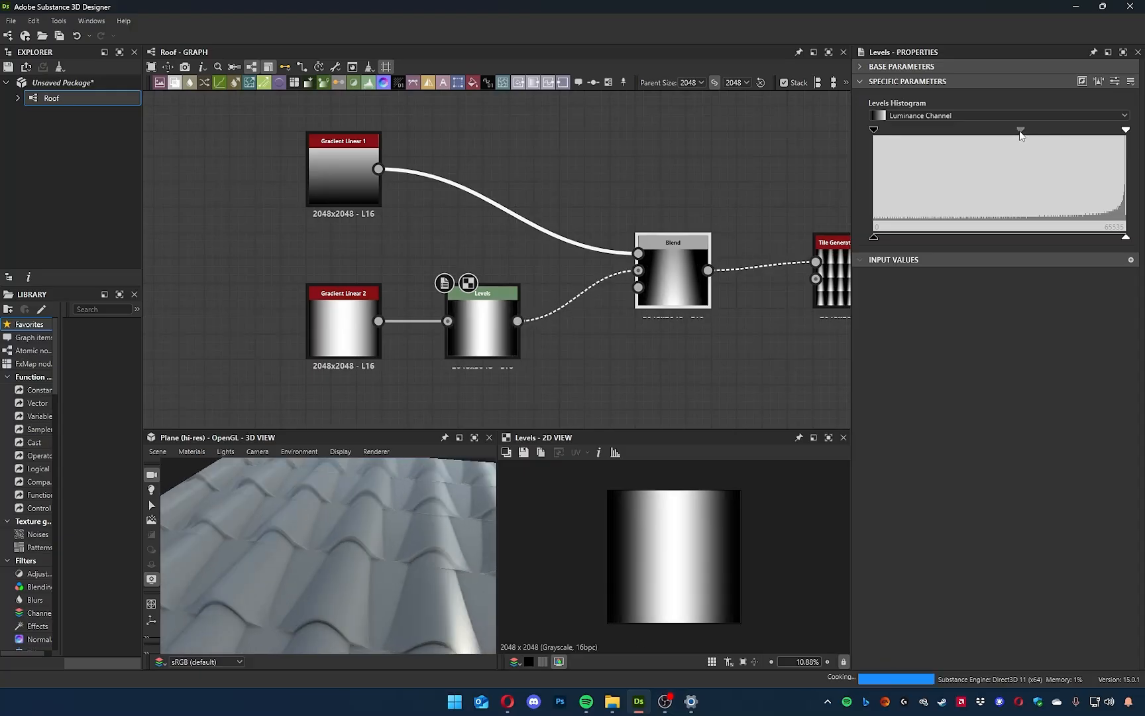
click(345, 310)
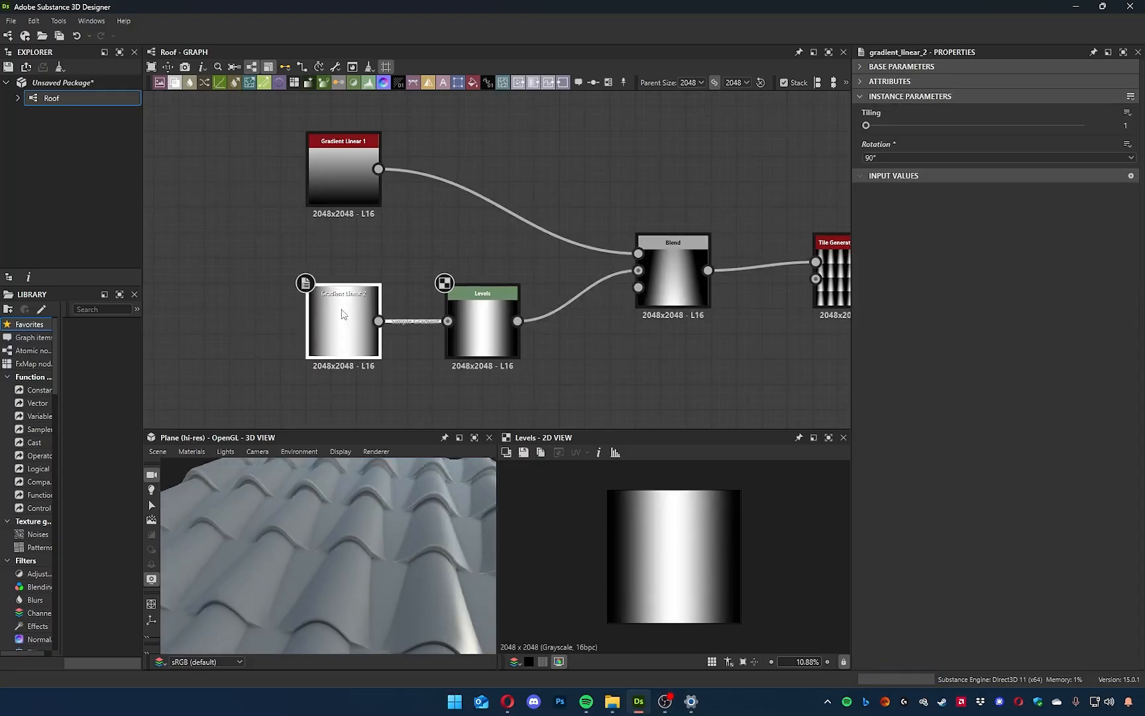
middle_drag(366, 392, 444, 389)
drag(403, 577, 373, 577)
Preview the Tile Generator's pattern in 2D and fine-tune the Levels midtone against it.
middle_drag(644, 326, 381, 322)
double_click(567, 298)
scroll(696, 567, up, 5)
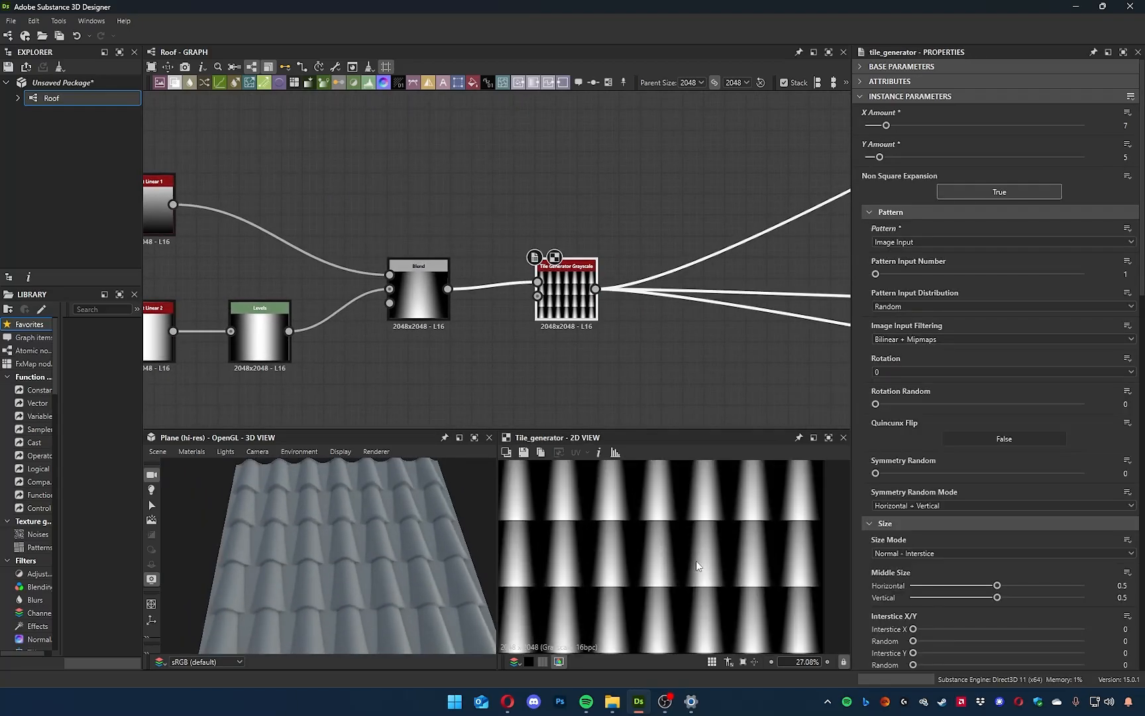
middle_drag(380, 396, 417, 380)
click(307, 324)
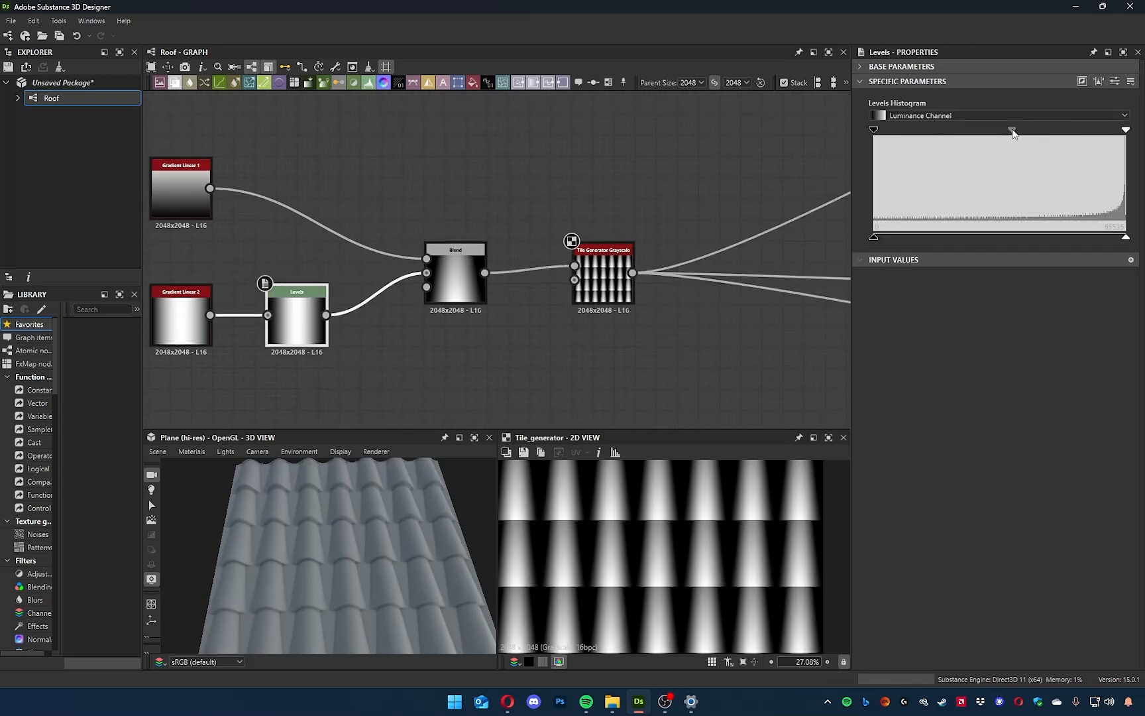
drag(1012, 129, 1018, 129)
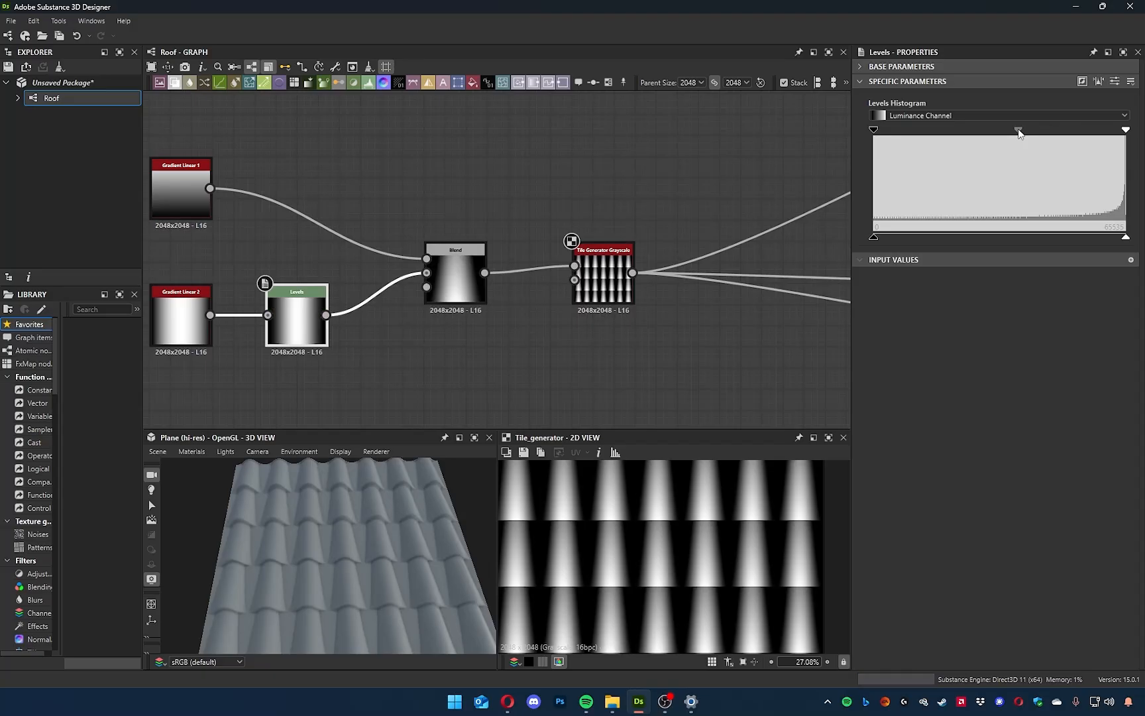
Inspect the displaced tiles in 3D, then switch to the browser and compare them with the original Witcher 3 roof screenshot.
drag(394, 541, 396, 524)
middle_drag(644, 316, 439, 401)
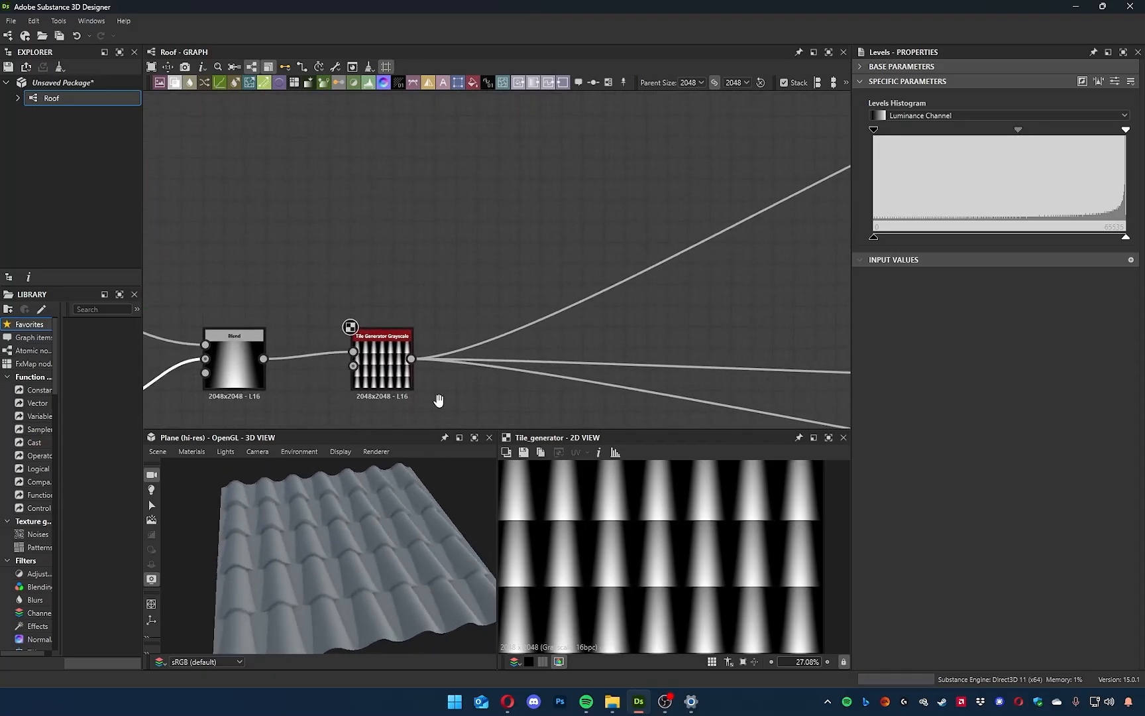
drag(391, 590, 332, 595)
scroll(333, 594, down, 3)
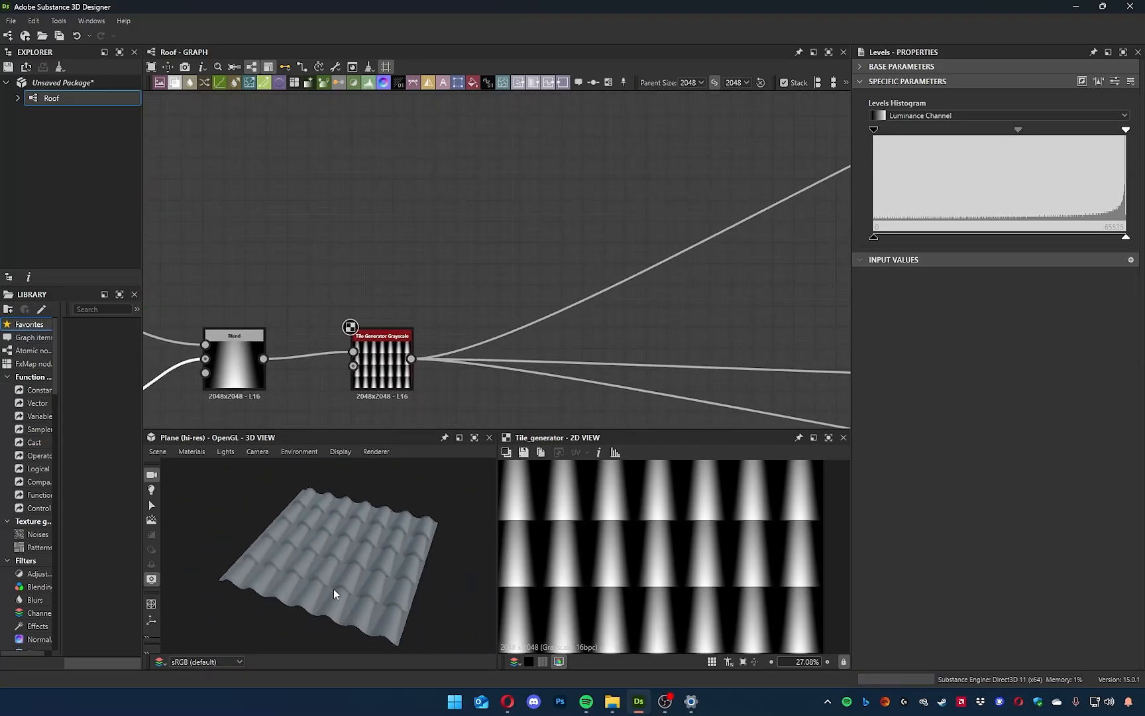
scroll(338, 583, up, 8)
mouse_move(508, 701)
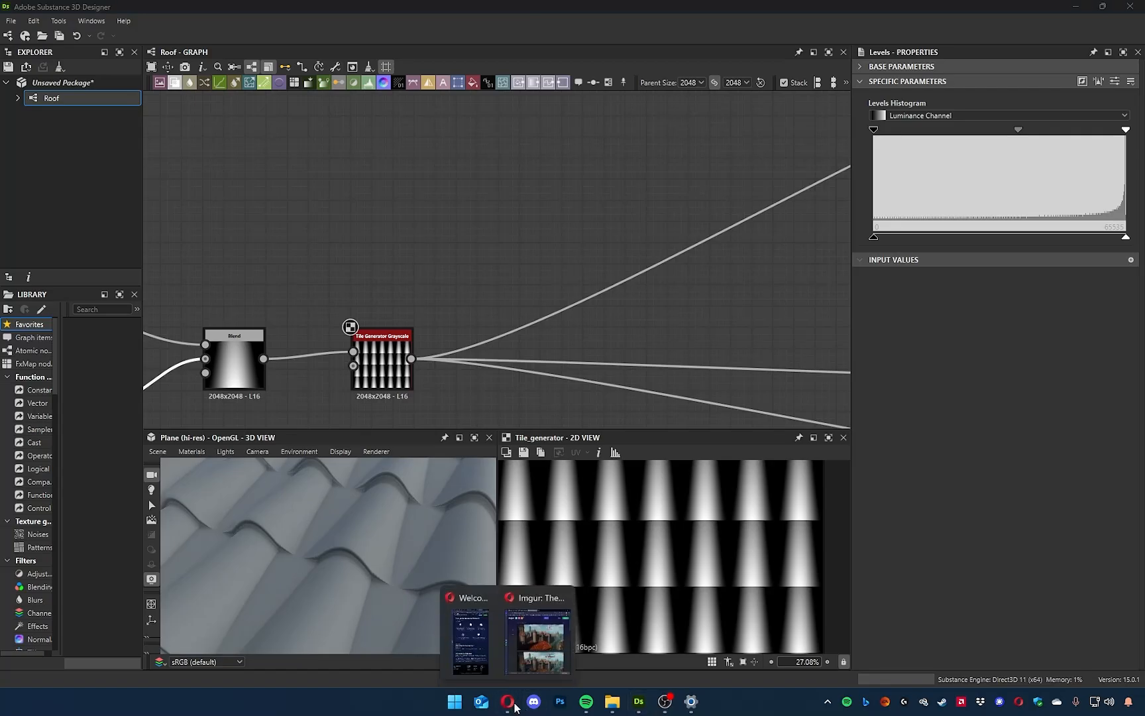
click(537, 633)
click(783, 389)
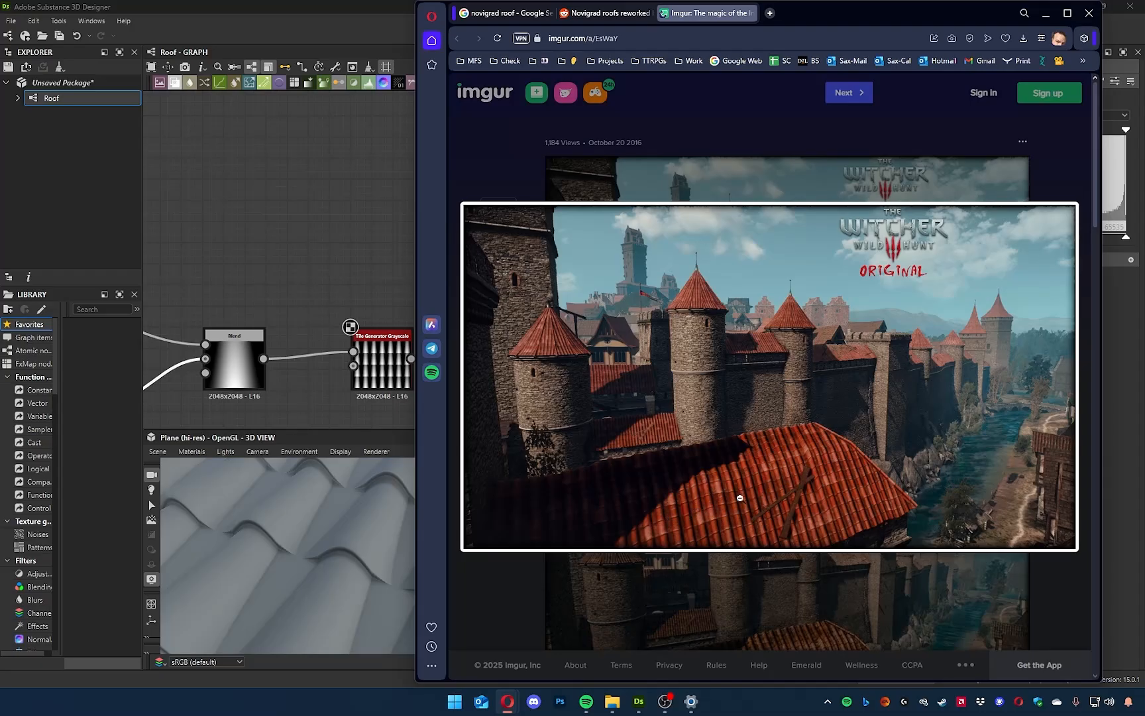
click(314, 324)
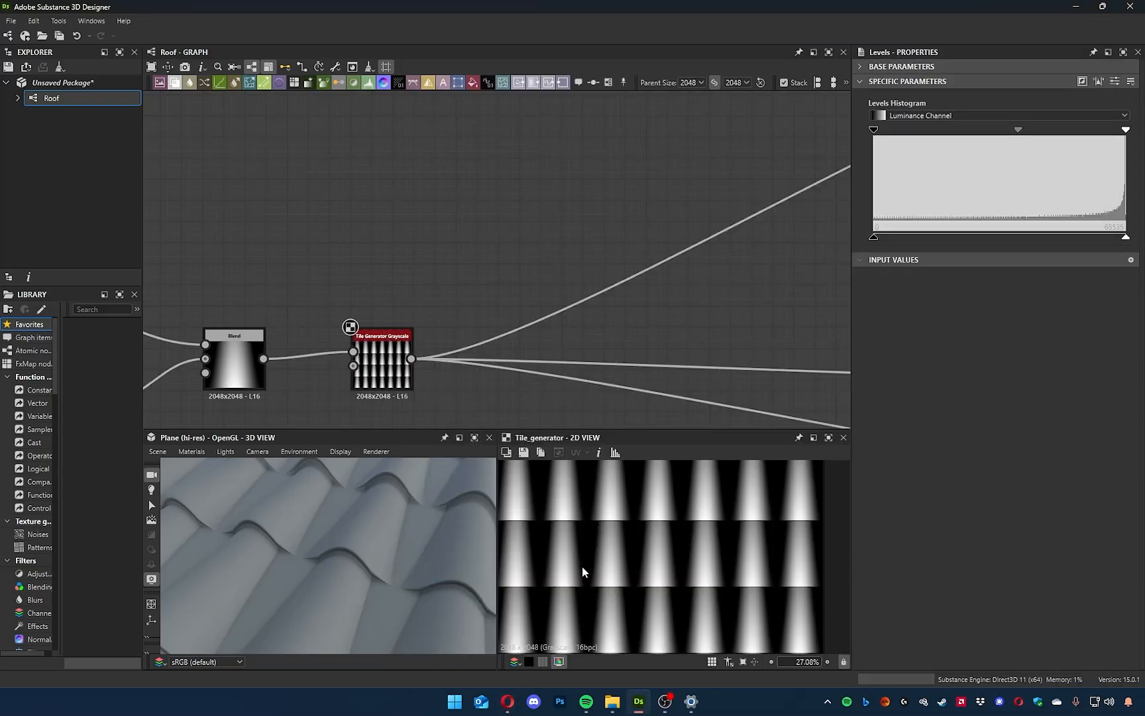
Examine the dark gaps between tiles in the Tile Generator's pattern, the node chain and the tile shapes in 3D.
scroll(583, 567, up, 8)
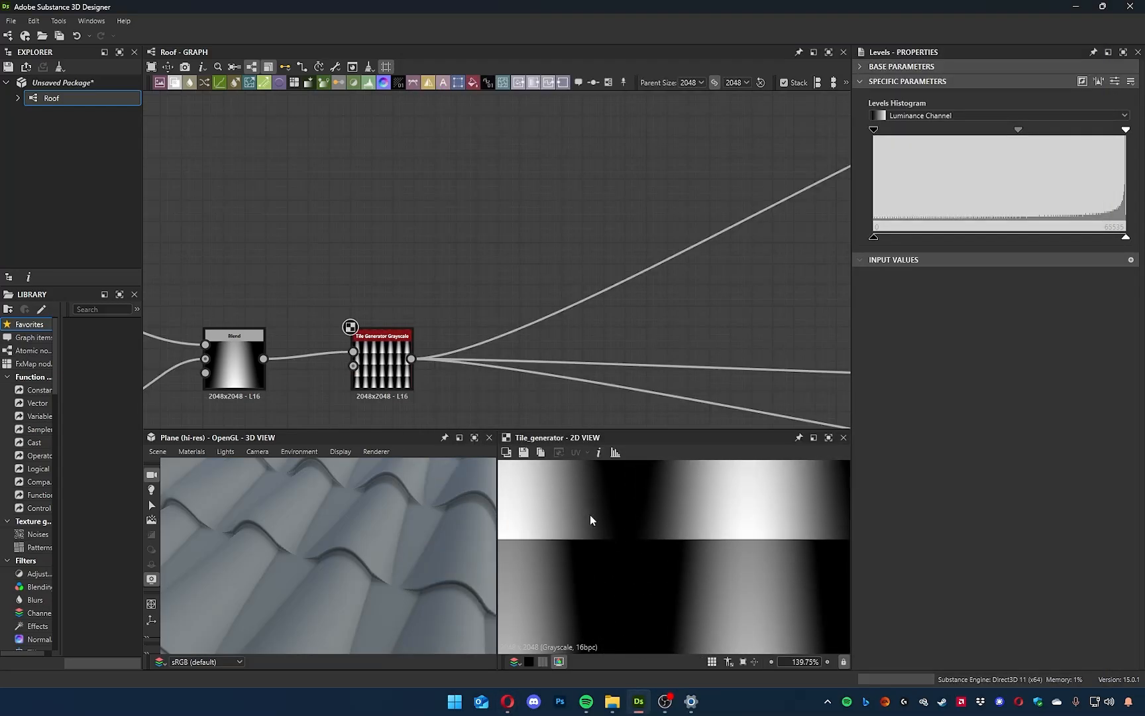
scroll(601, 520, down, 12)
middle_drag(439, 274, 562, 151)
scroll(724, 242, up, 2)
scroll(582, 175, down, 3)
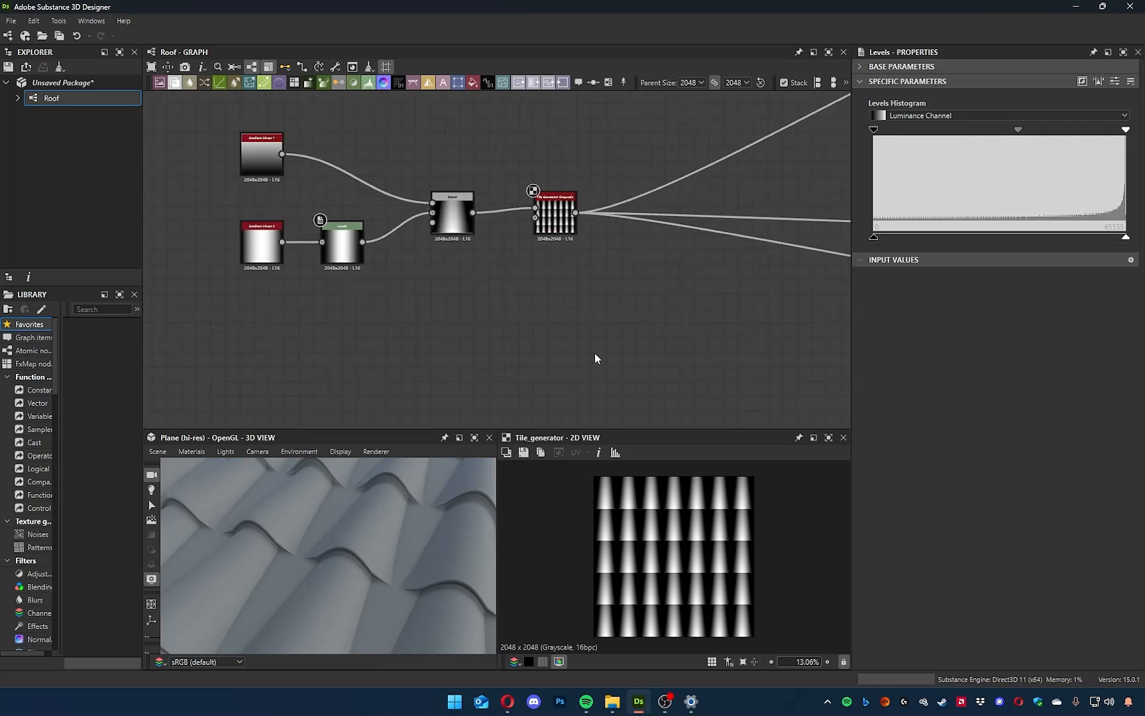
middle_drag(596, 358, 583, 385)
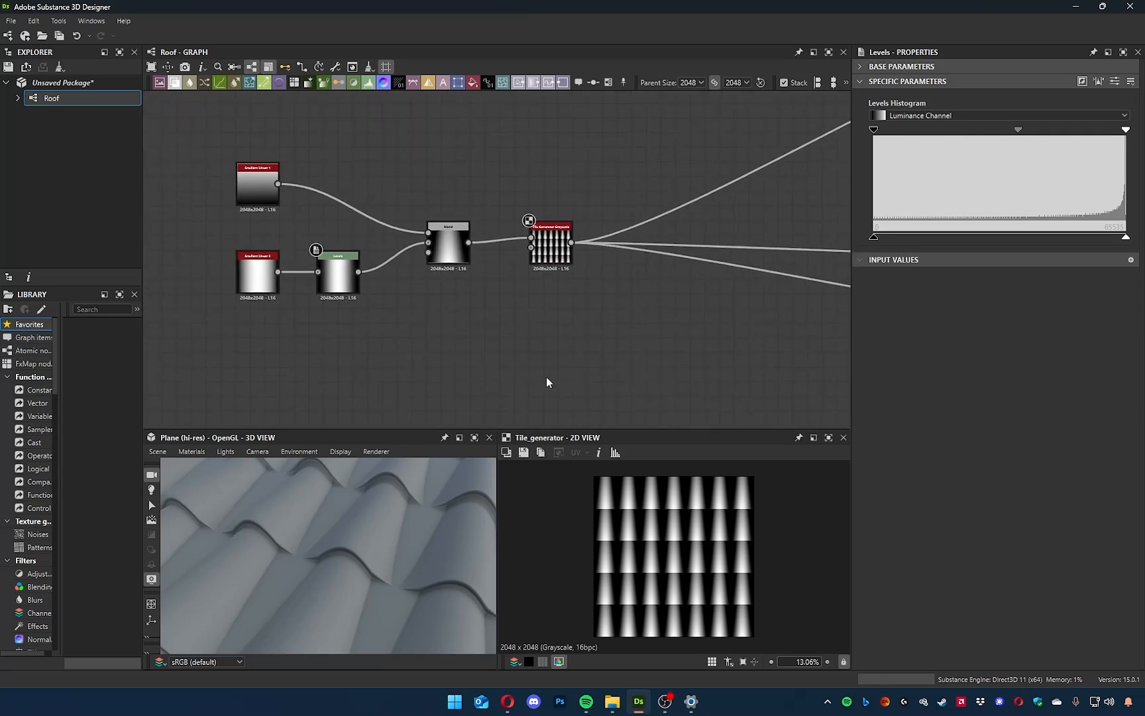
middle_drag(519, 327, 502, 422)
drag(489, 541, 414, 530)
middle_drag(442, 395, 621, 381)
drag(749, 412, 375, 203)
click(571, 280)
middle_drag(584, 257, 553, 216)
scroll(480, 326, up, 2)
scroll(479, 326, up, 1)
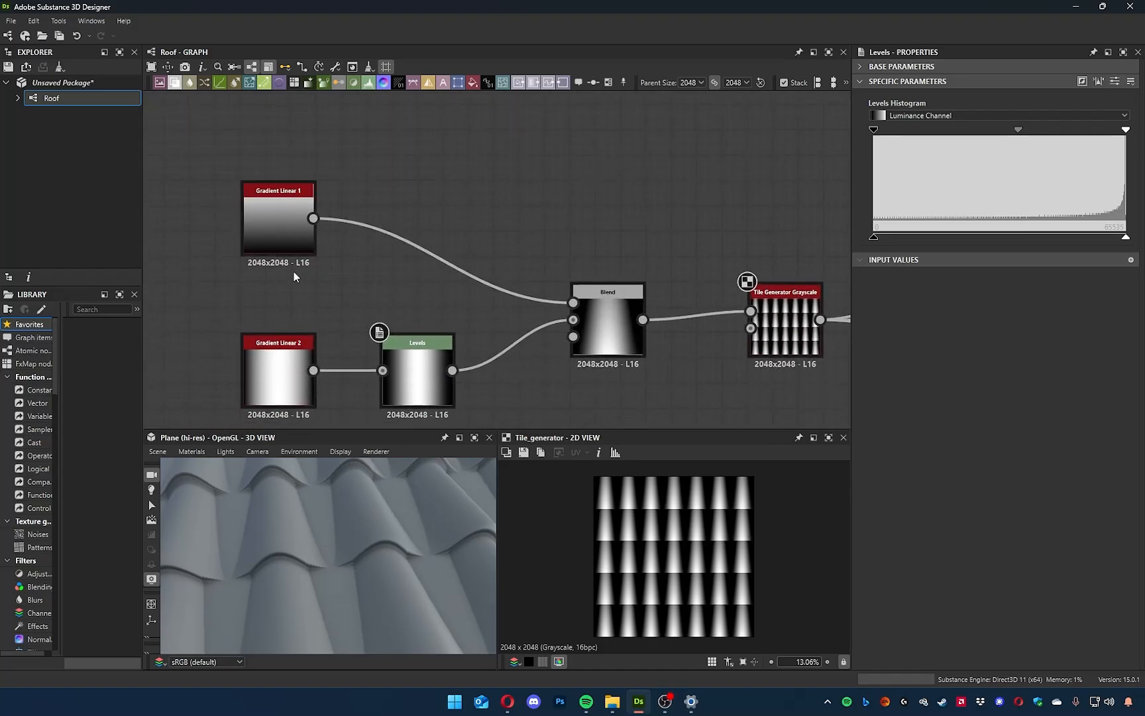
middle_drag(533, 234, 483, 276)
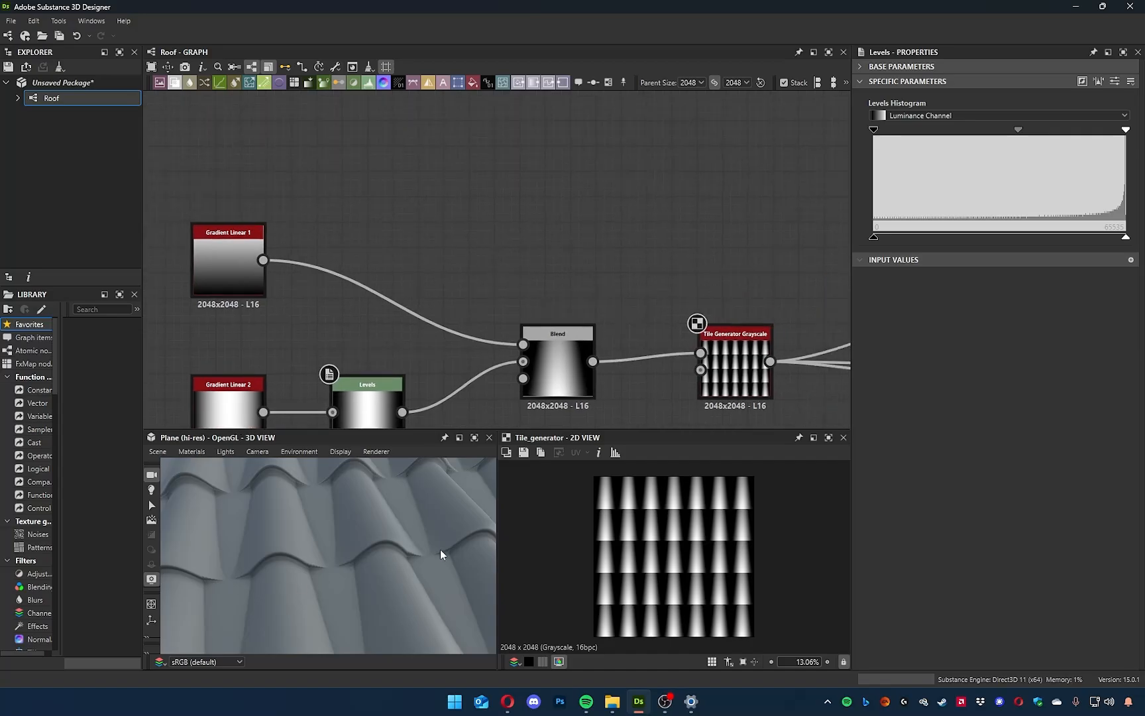
middle_drag(494, 298, 531, 291)
drag(325, 314, 477, 267)
drag(607, 190, 607, 189)
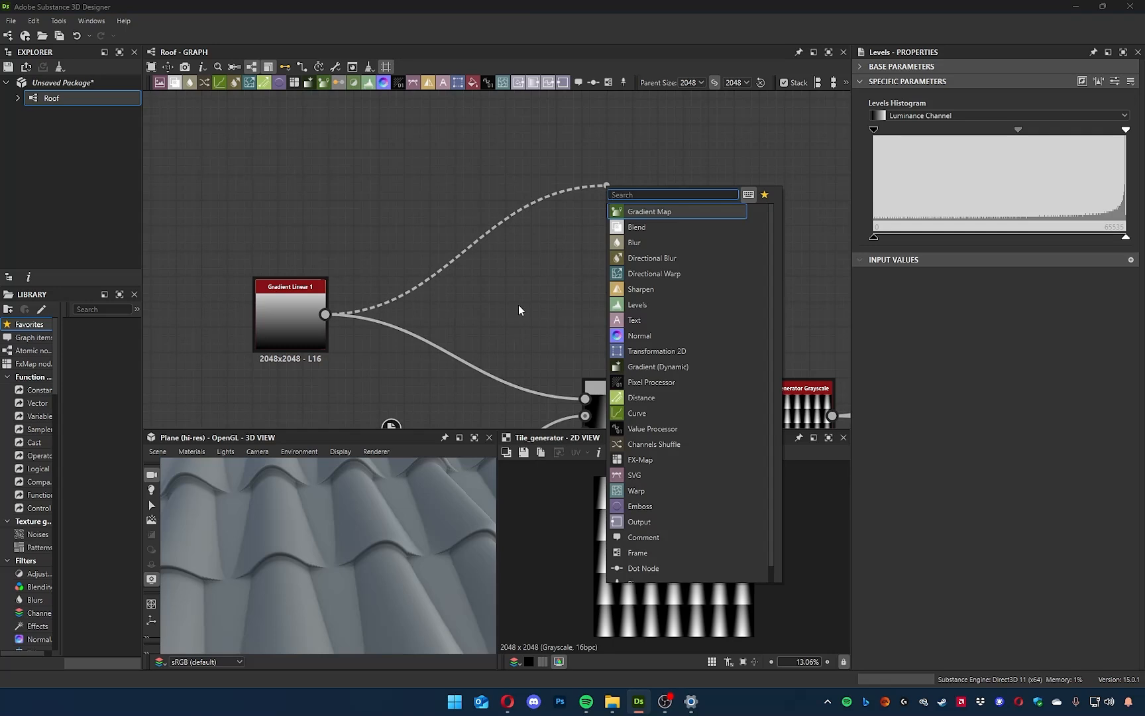
key(Escape)
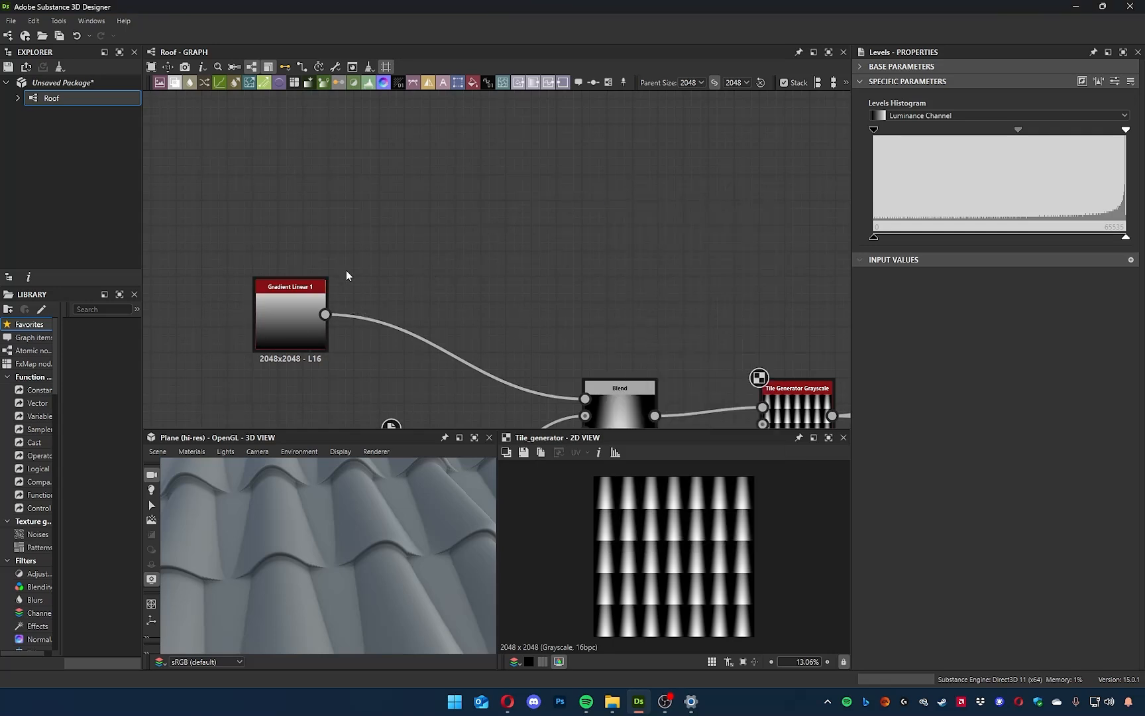
Preview Gradient Linear 1 in 2D, then review the node layout and the tile overlaps in 3D.
double_click(289, 318)
drag(263, 529, 494, 335)
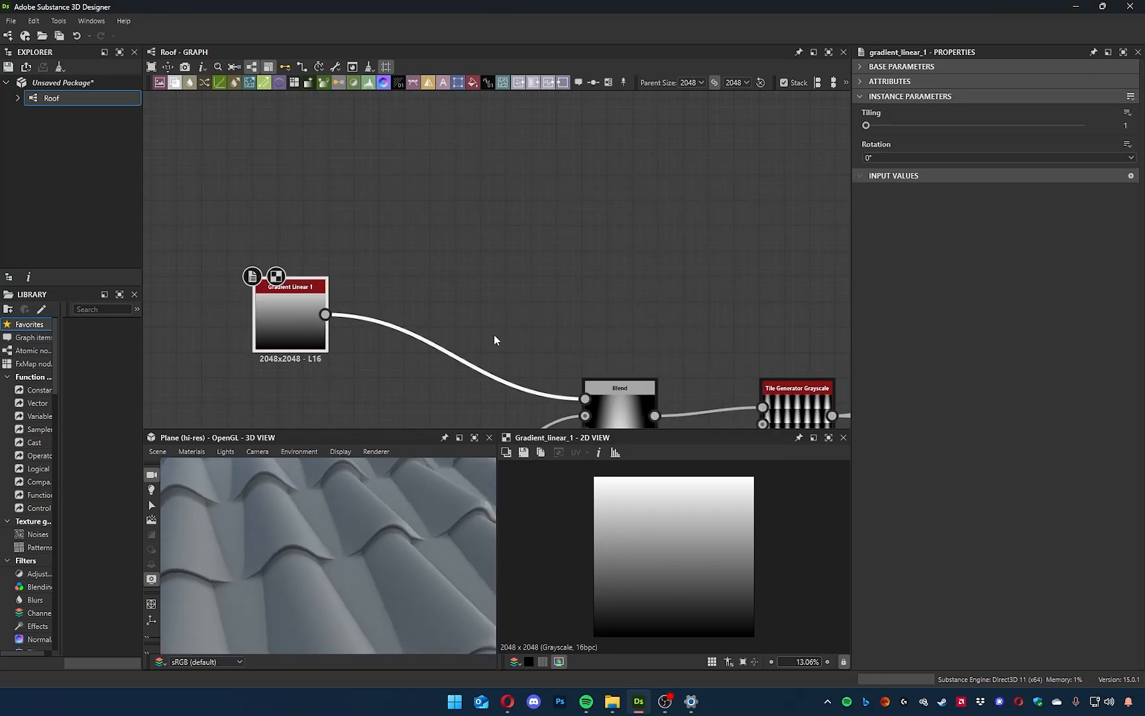
middle_drag(494, 335, 405, 218)
scroll(358, 212, down, 3)
middle_drag(319, 210, 341, 239)
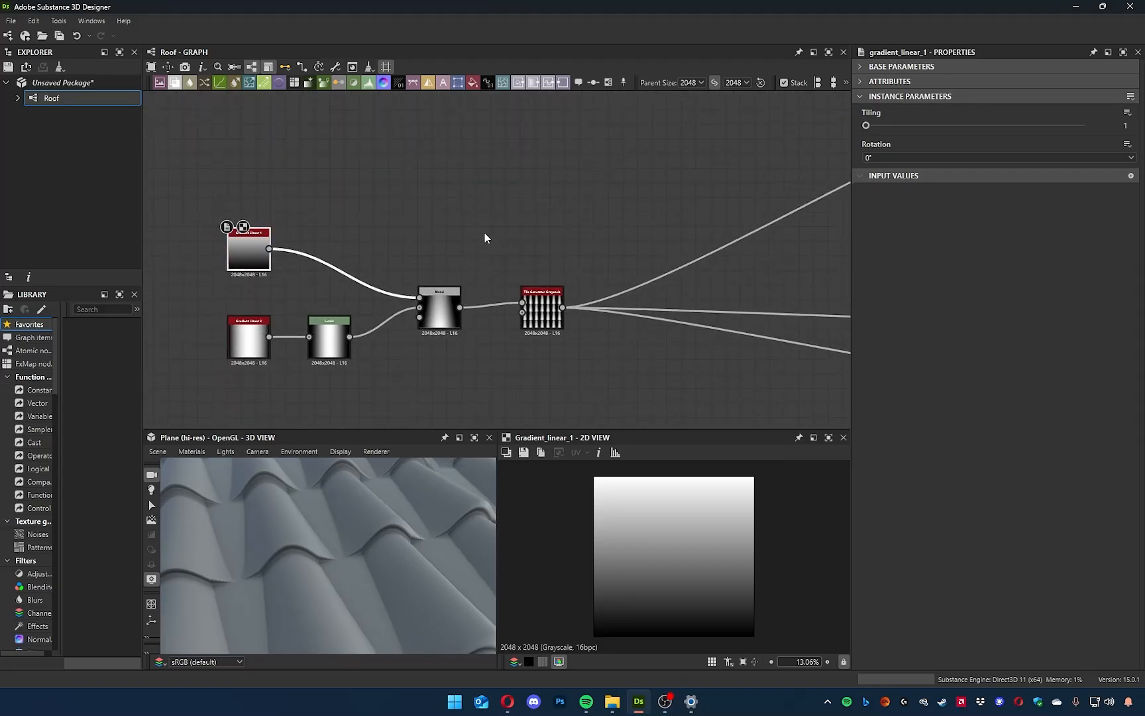
middle_drag(484, 233, 213, 270)
middle_drag(805, 156, 560, 227)
middle_drag(235, 263, 743, 227)
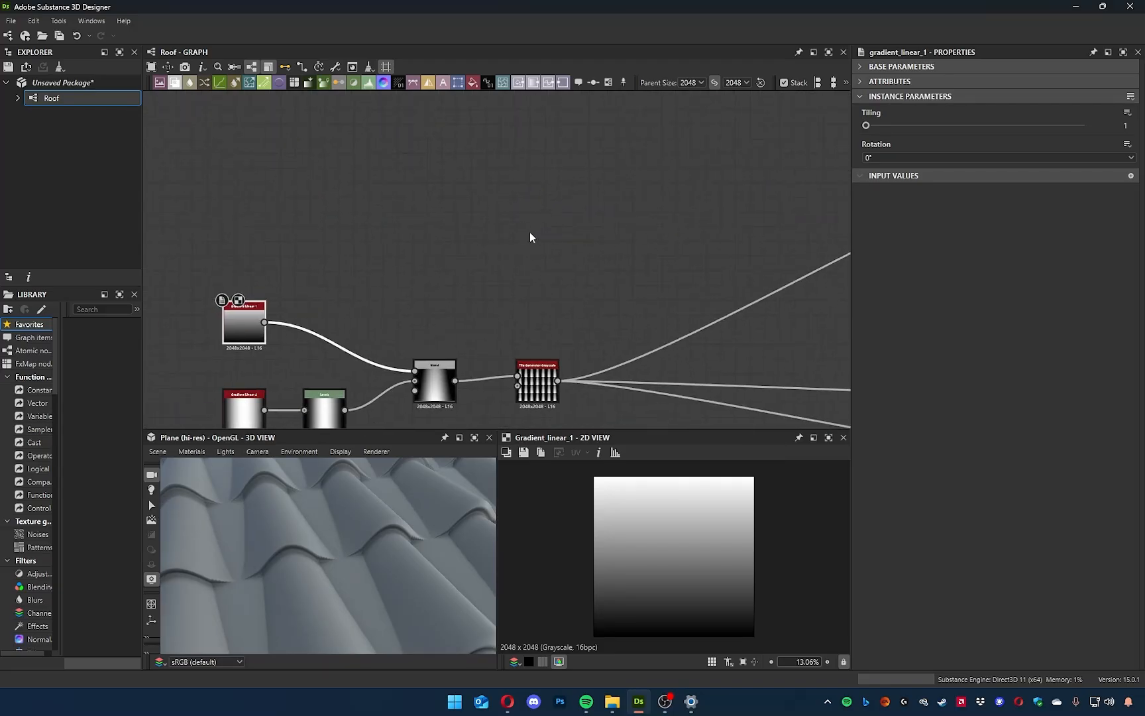
middle_drag(530, 231, 595, 224)
scroll(347, 558, up, 6)
scroll(351, 565, down, 5)
mouse_move(355, 561)
mouse_down()
mouse_move(388, 530)
mouse_move(287, 555)
mouse_move(355, 573)
mouse_up()
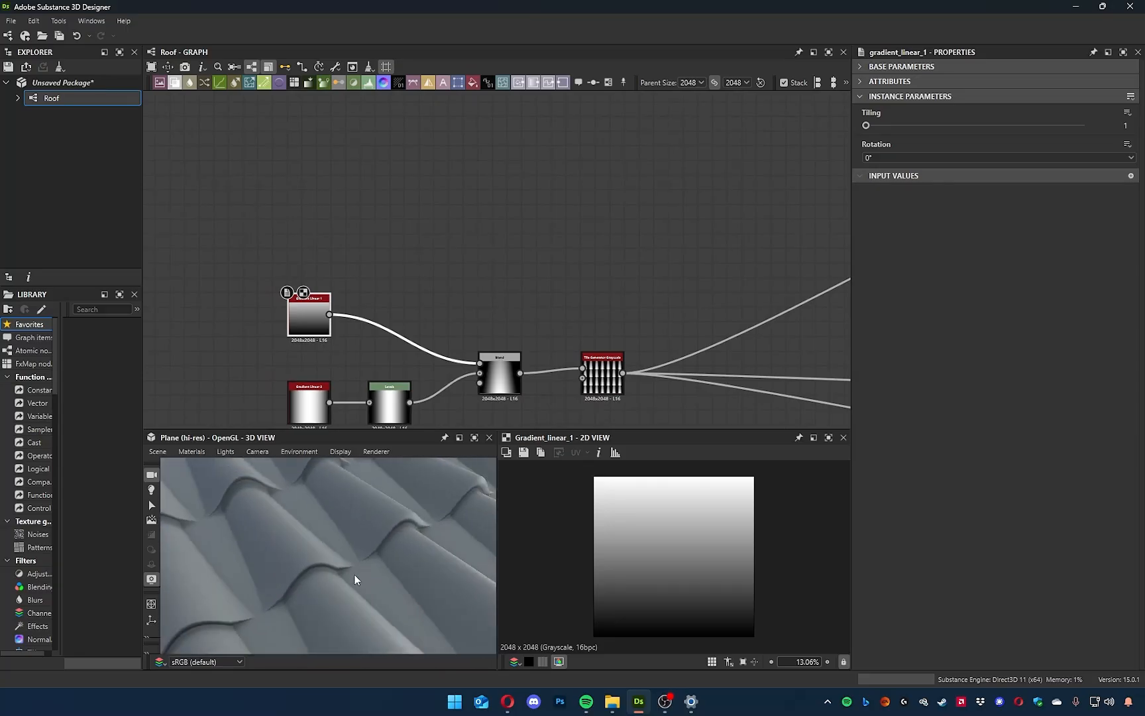
Add a second Tile Generator Grayscale node and place it above the Blend node.
middle_drag(515, 258, 463, 247)
click(430, 288)
middle_drag(430, 295, 465, 251)
key(space)
text(tile)
key(Down)
key(Down)
key(Down)
key(Down)
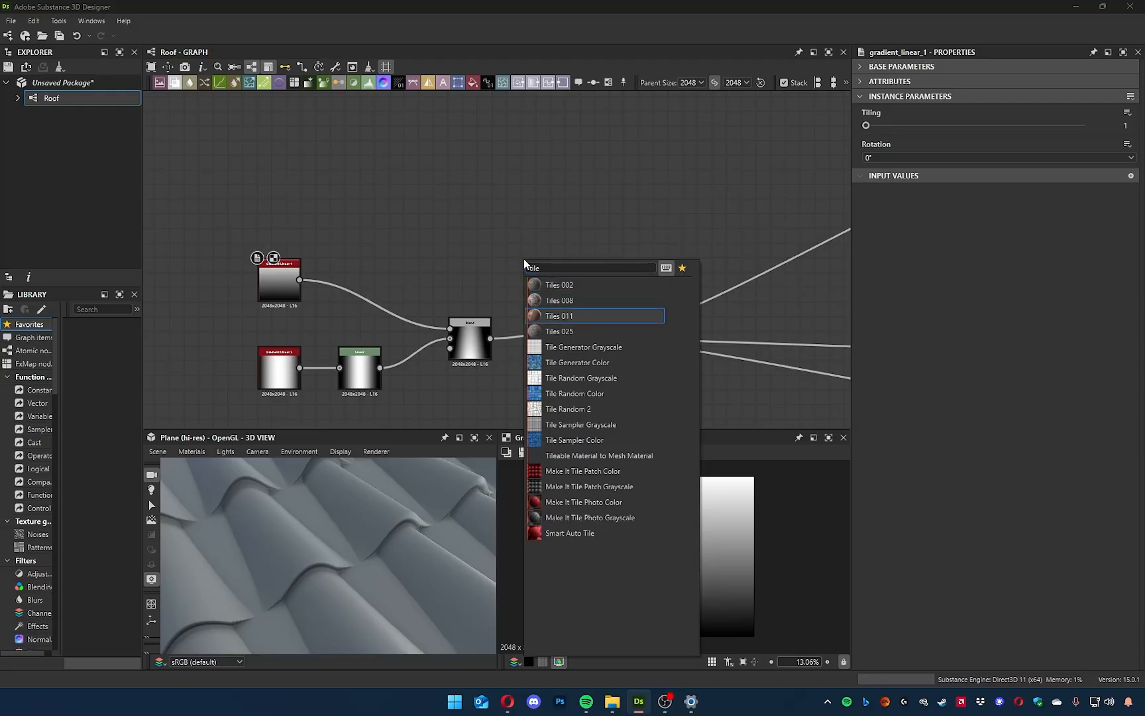
key(Return)
drag(526, 262, 468, 247)
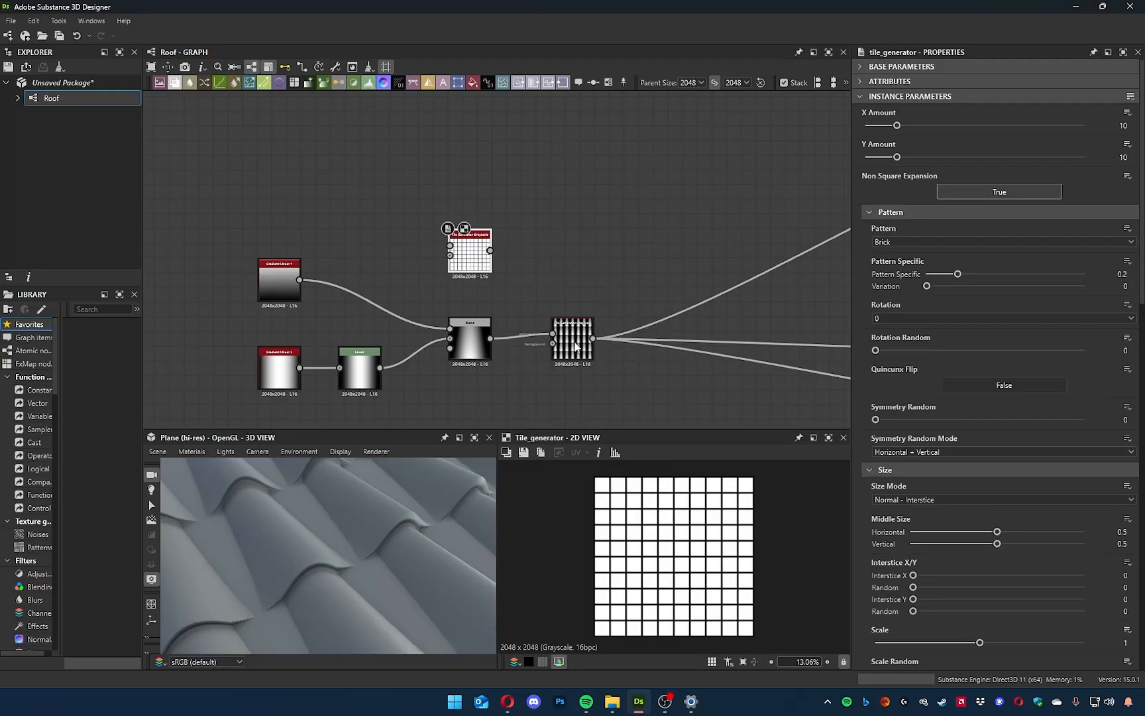
Set the new Tile Generator's pattern to Image Input and feed Gradient Linear 1 into its first pattern input.
scroll(575, 346, up, 5)
scroll(496, 266, down, 2)
drag(366, 197, 562, 194)
click(898, 242)
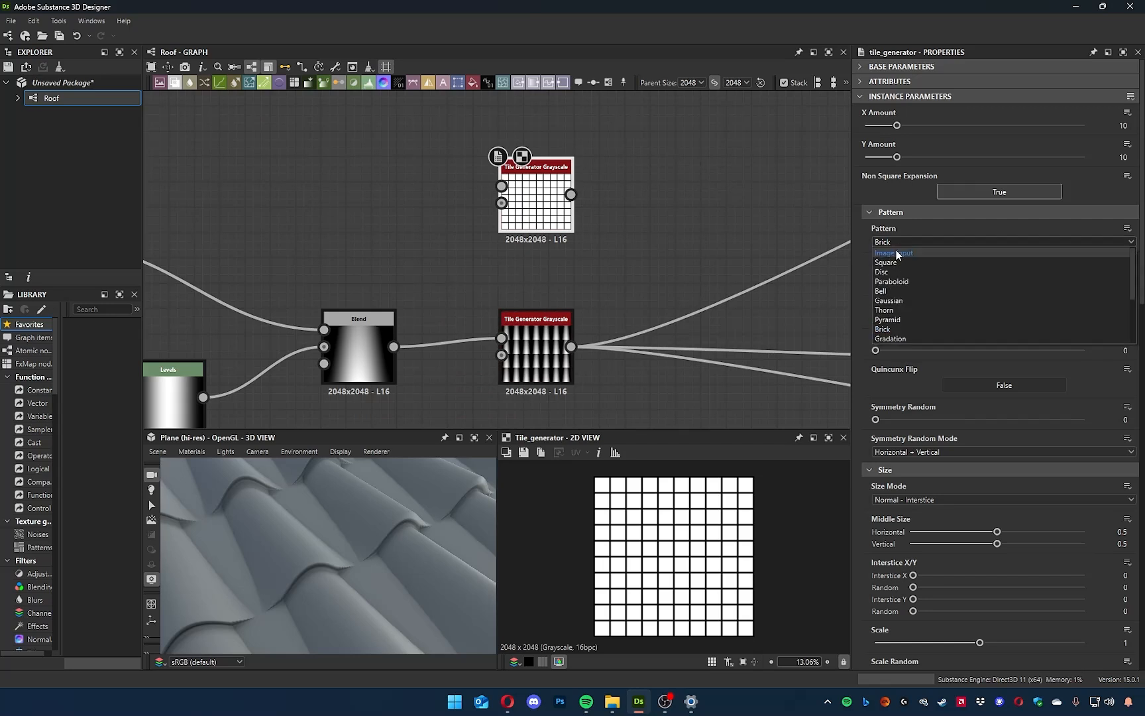
click(895, 253)
middle_drag(646, 250, 794, 274)
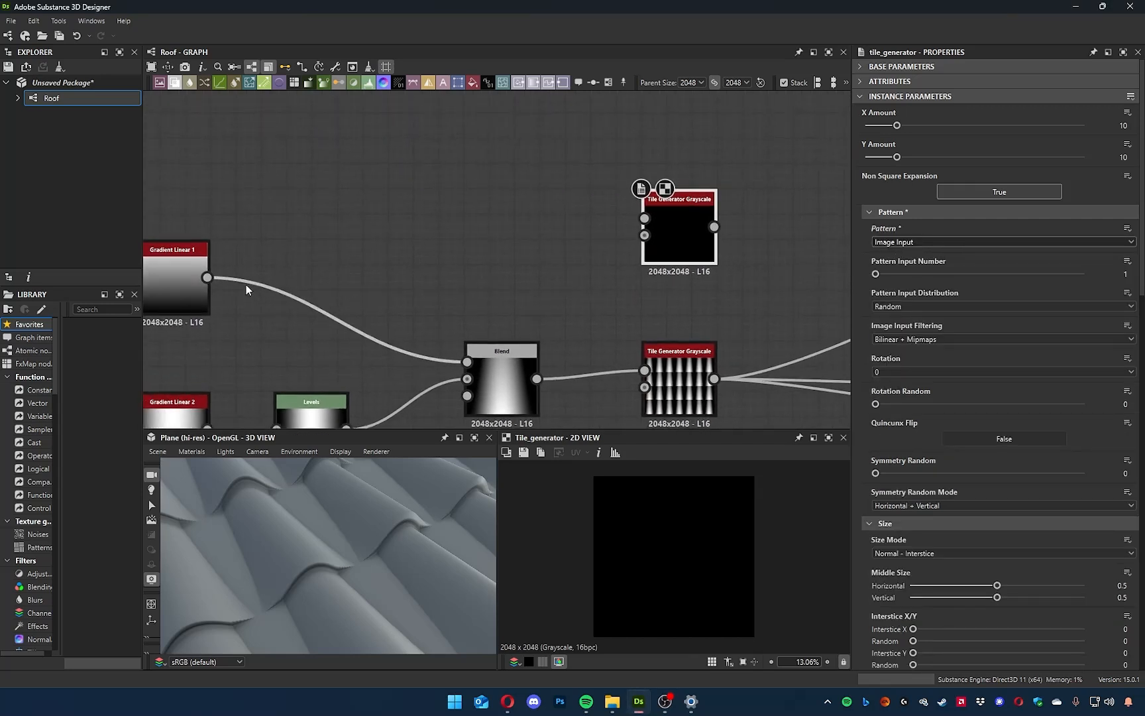
drag(207, 277, 638, 225)
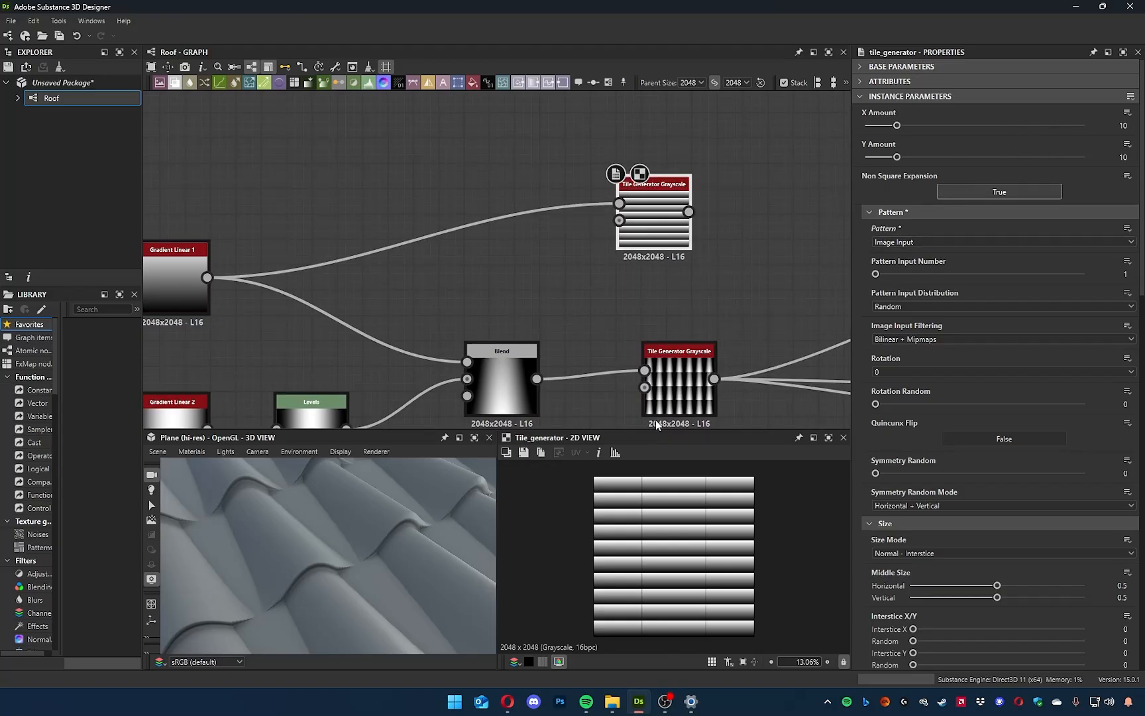
Check the original Tile Generator's tile amounts, then set the new one's X Amount to 1 and Y Amount to 5.
double_click(680, 381)
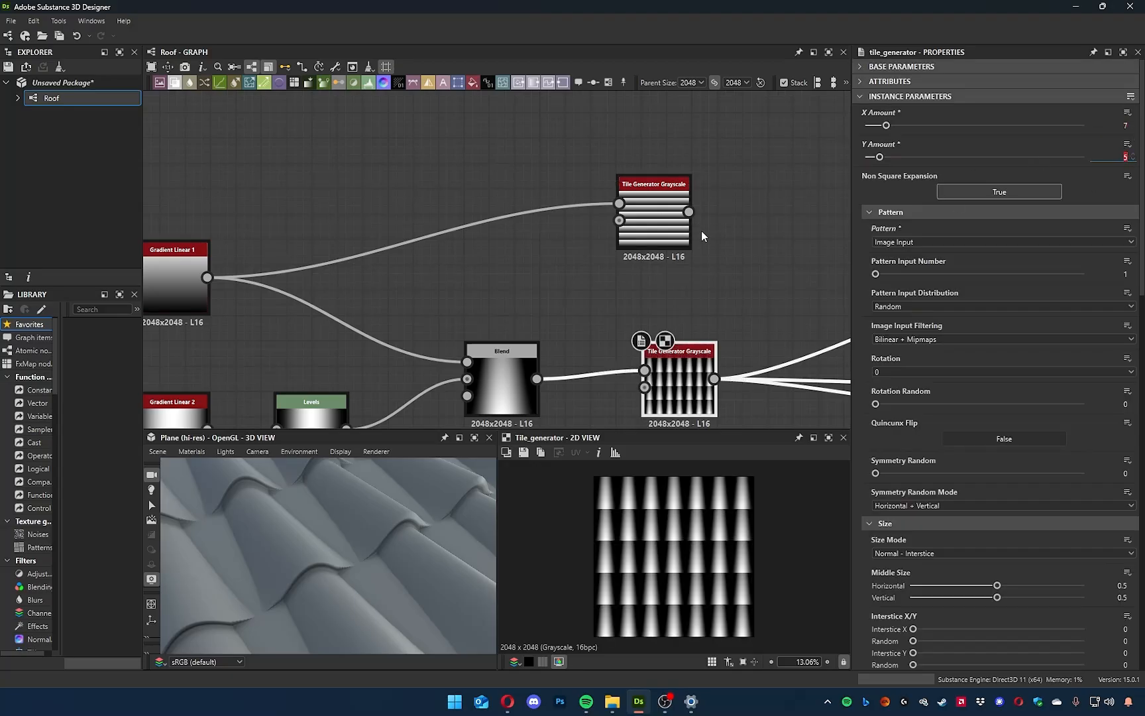
click(731, 232)
double_click(660, 213)
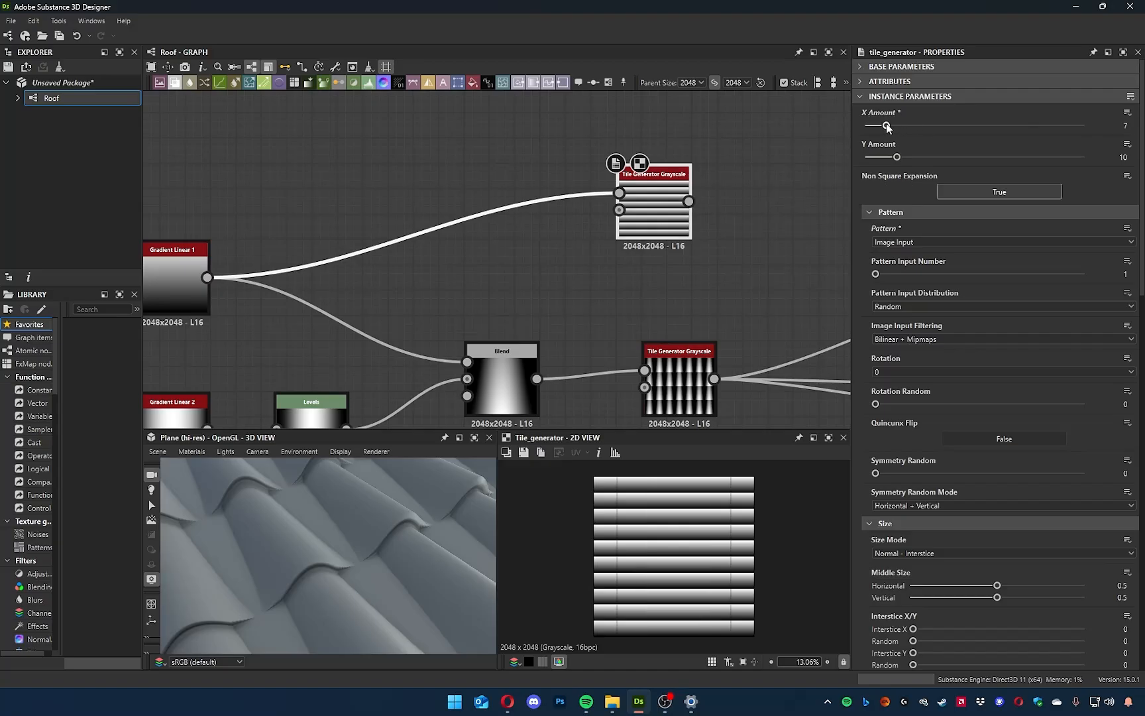
drag(897, 158, 880, 158)
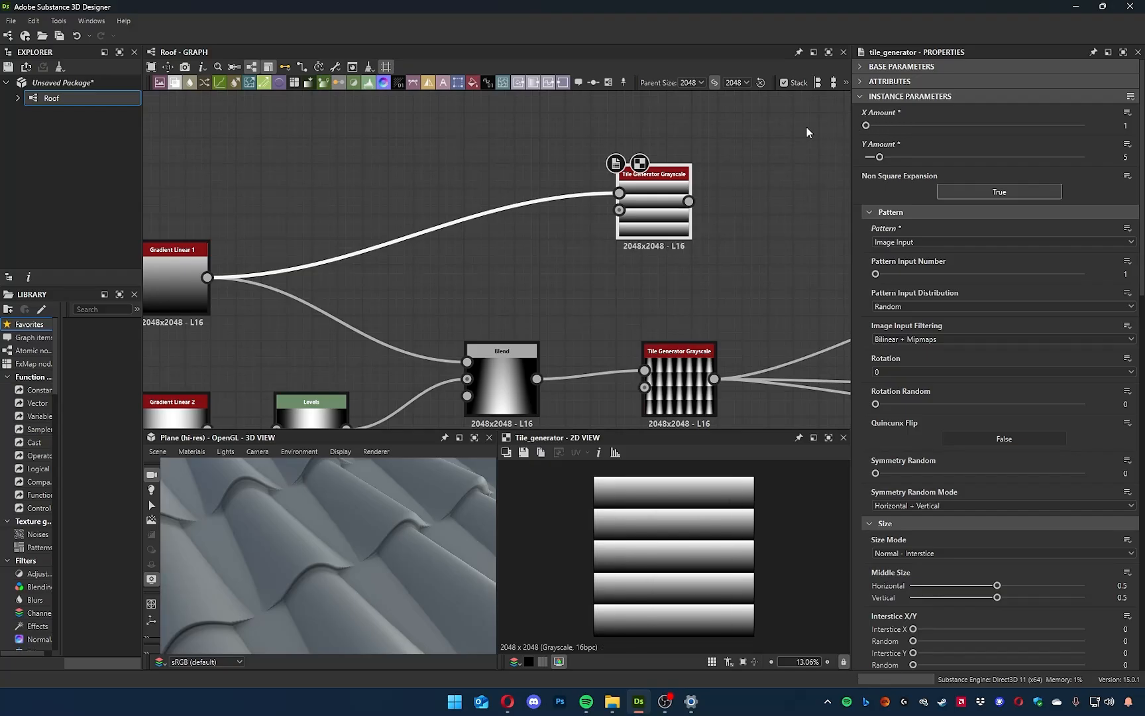
Insert a Blend node after the original Tile Generator, with the new Tile Generator's gradient rows as its foreground.
mouse_move(737, 290)
middle_down()
mouse_move(721, 217)
mouse_move(697, 210)
mouse_move(728, 276)
middle_up()
scroll(729, 264, down, 2)
drag(683, 230, 615, 240)
middle_drag(711, 279, 600, 241)
click(594, 315)
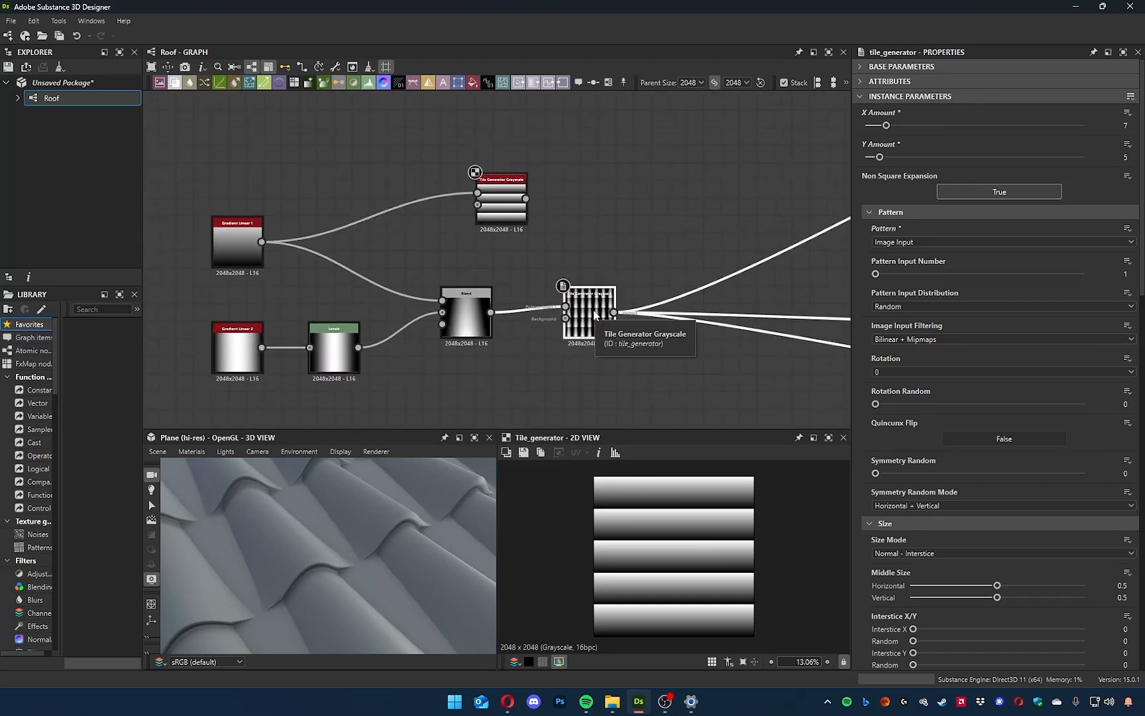
key(space)
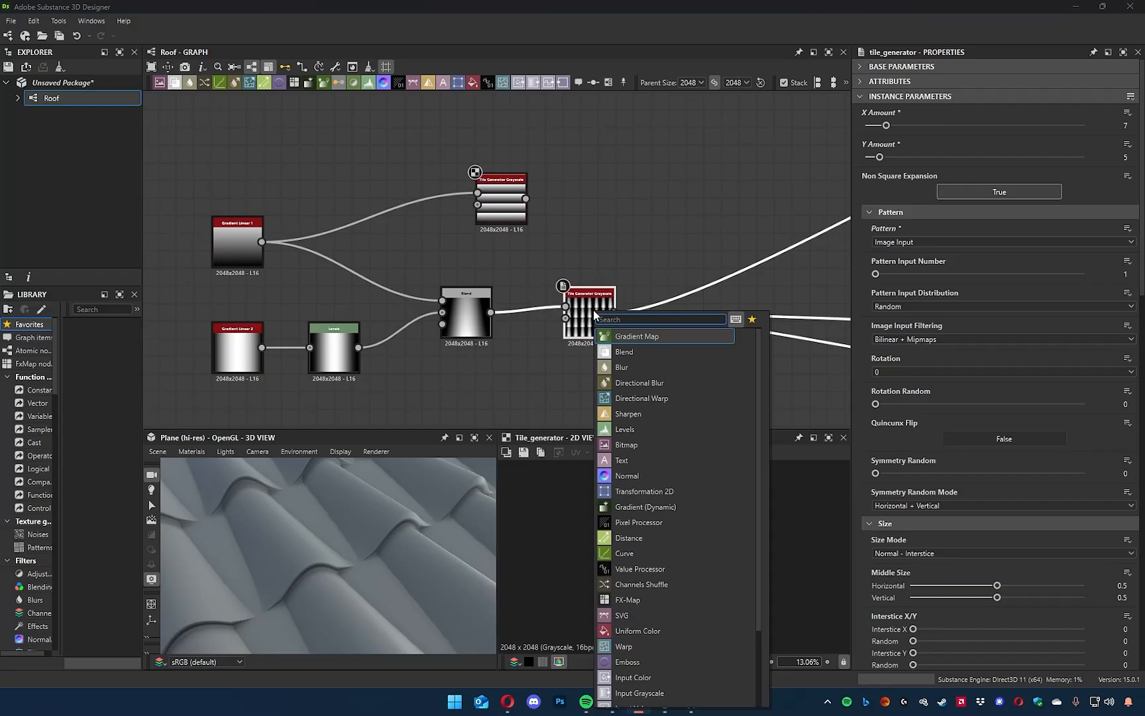
text(blen)
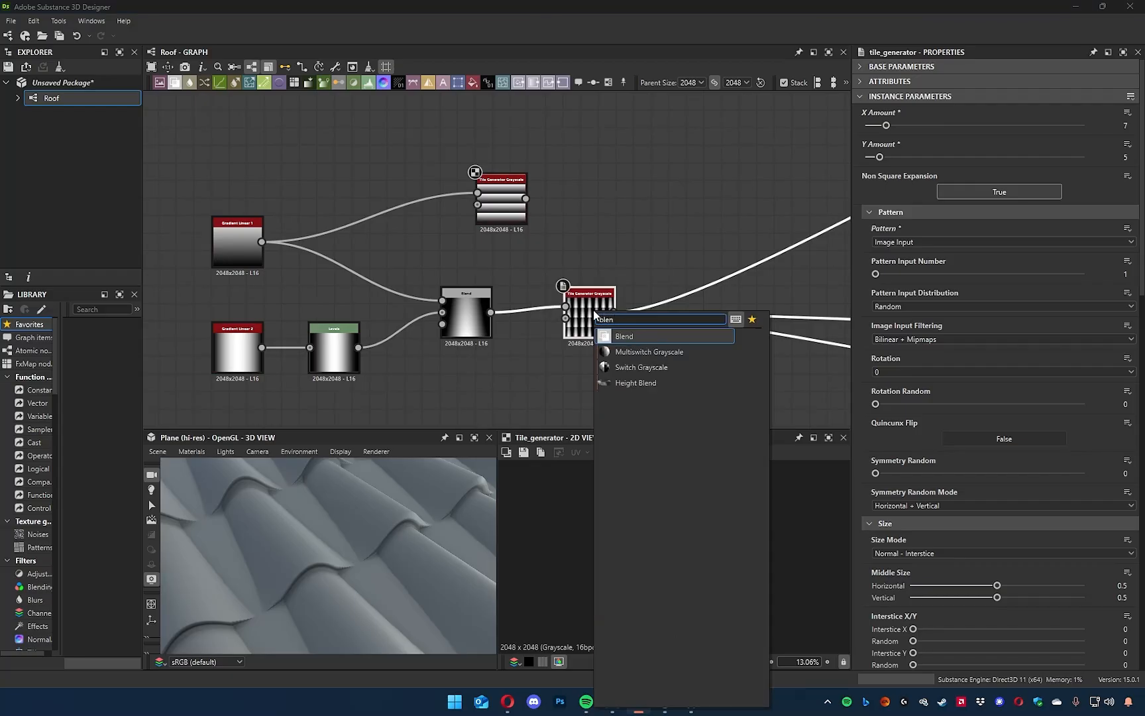
key(Return)
drag(482, 174, 525, 172)
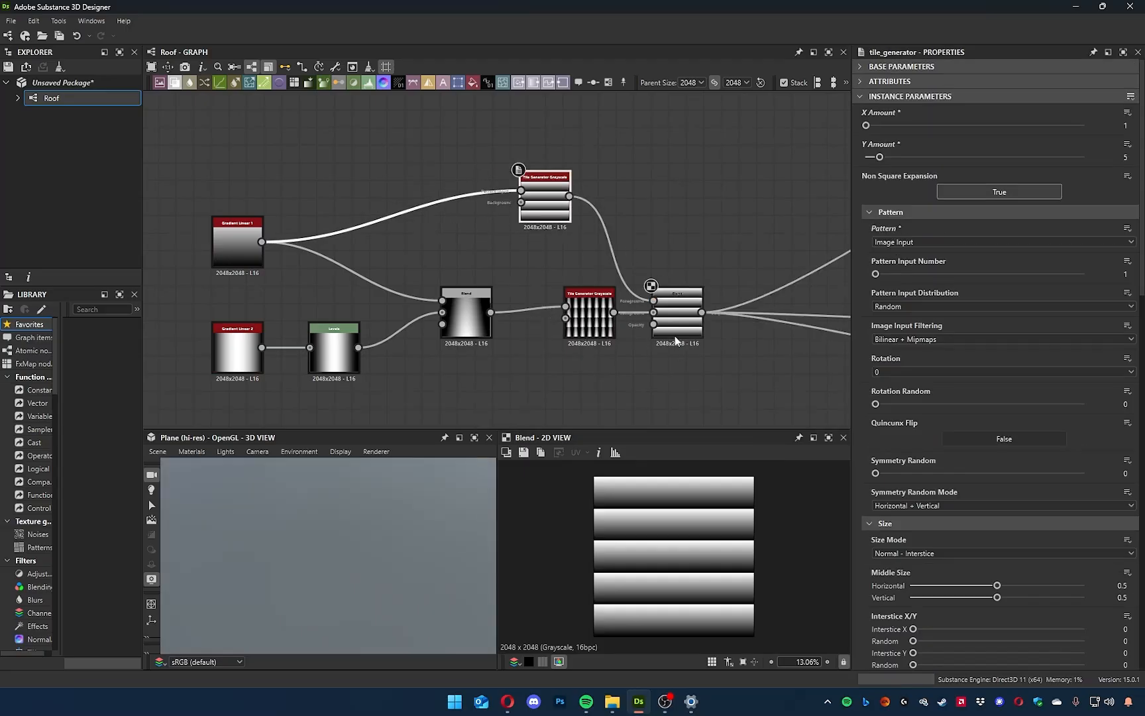
Try the Add (Linear Dodge) blending mode on the new Blend node and inspect the tiles in 3D.
click(678, 314)
click(885, 144)
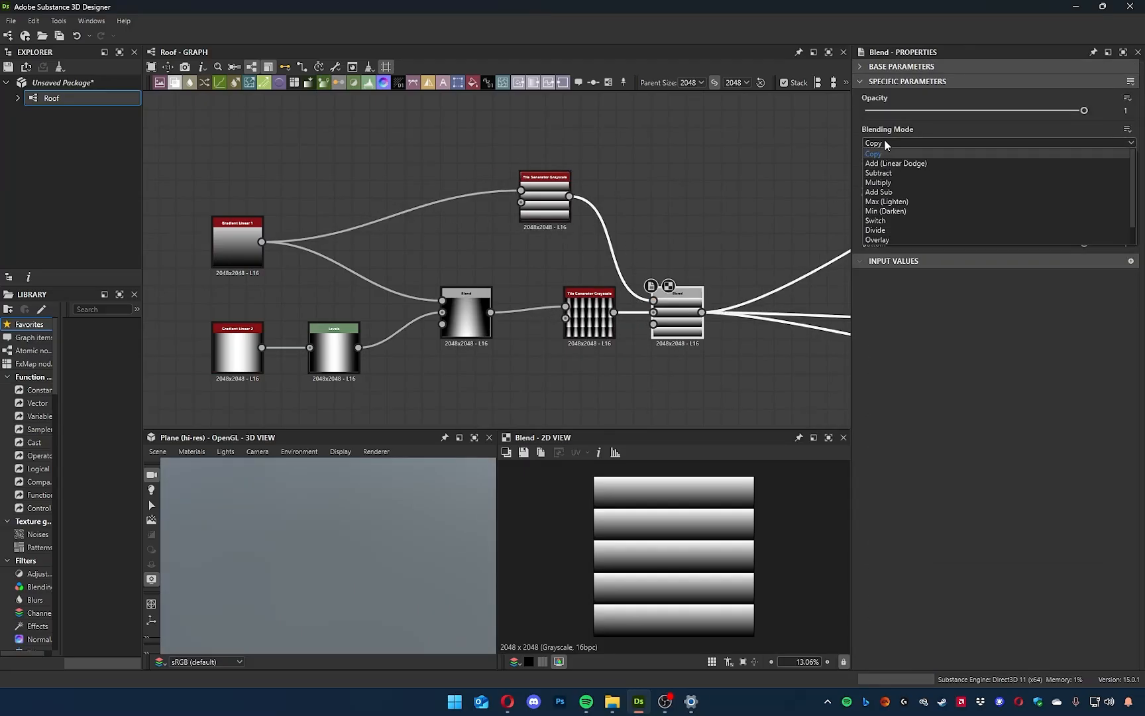
click(895, 163)
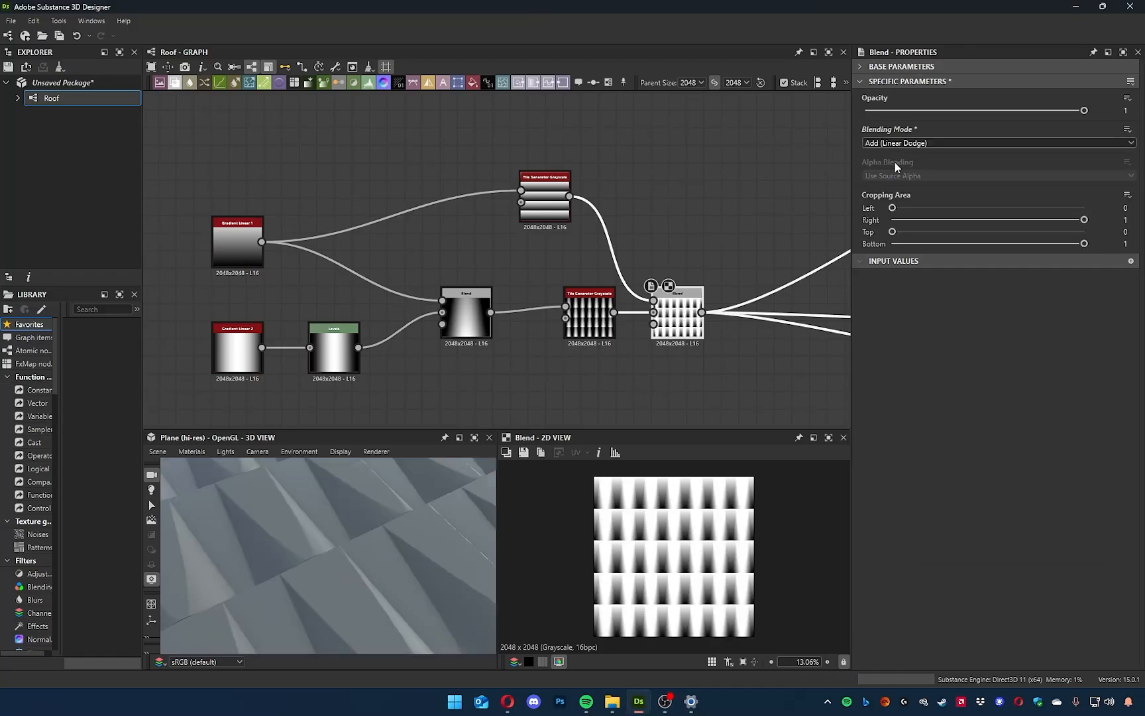
scroll(307, 572, down, 10)
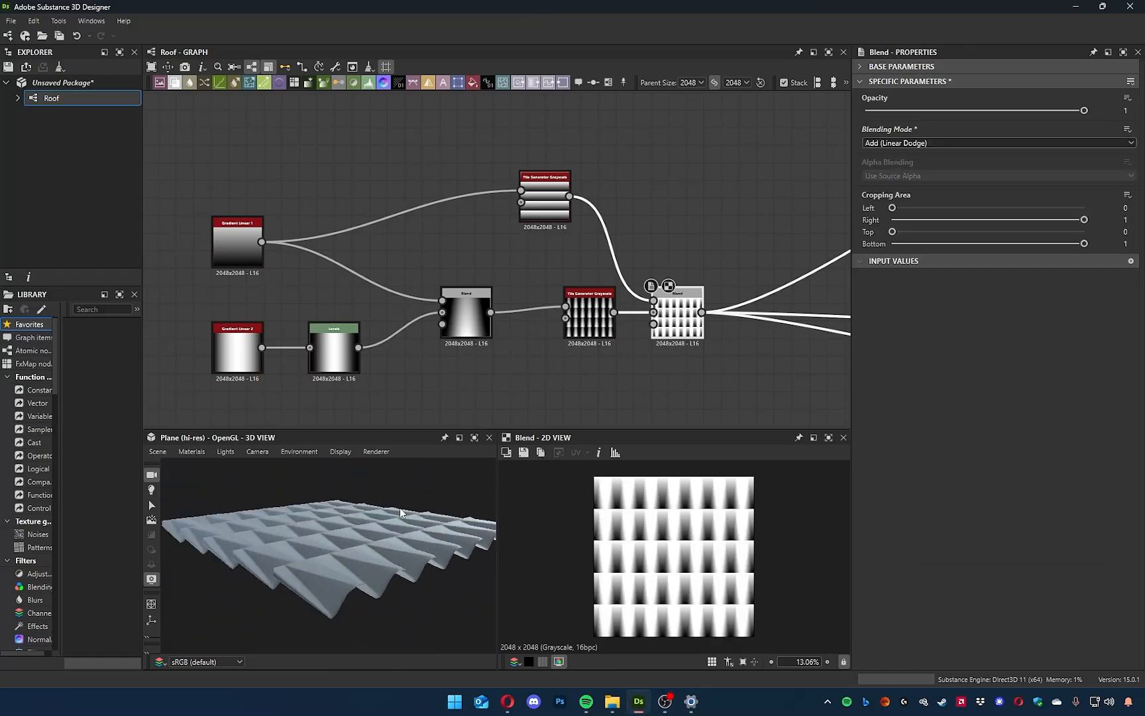
drag(365, 532, 376, 534)
drag(484, 495, 462, 538)
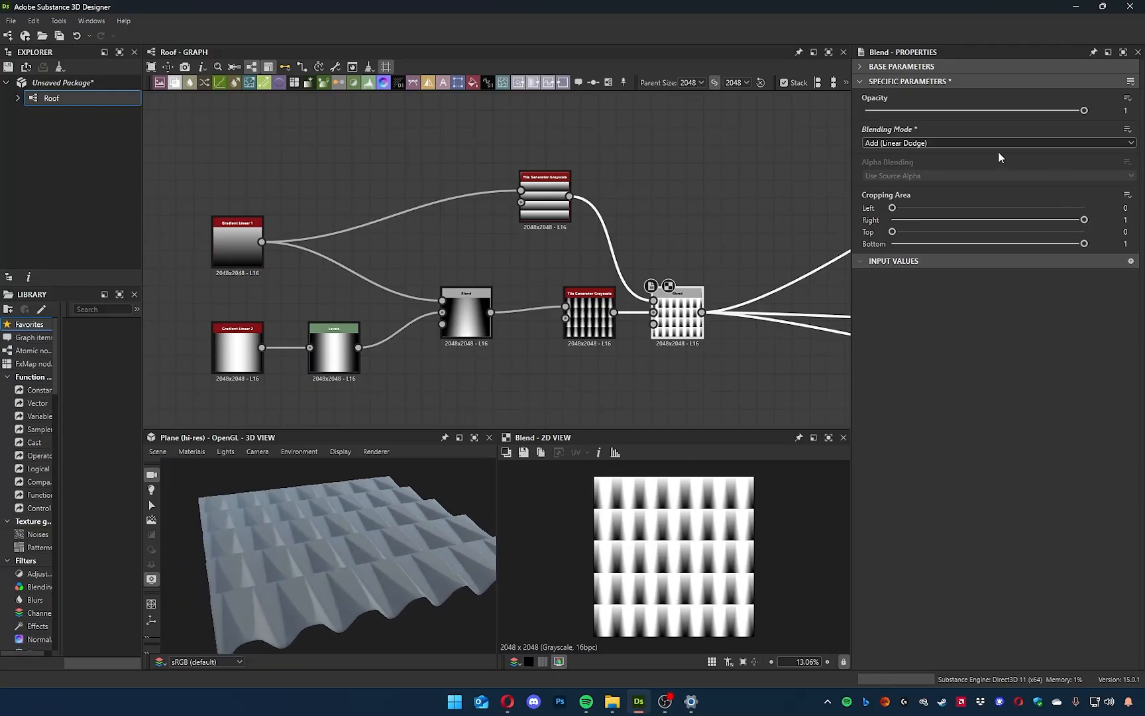
Try the new Blend at 0.76 opacity with Subtract and Multiply modes, inspecting the tile shapes in 3D.
drag(1084, 110, 1034, 113)
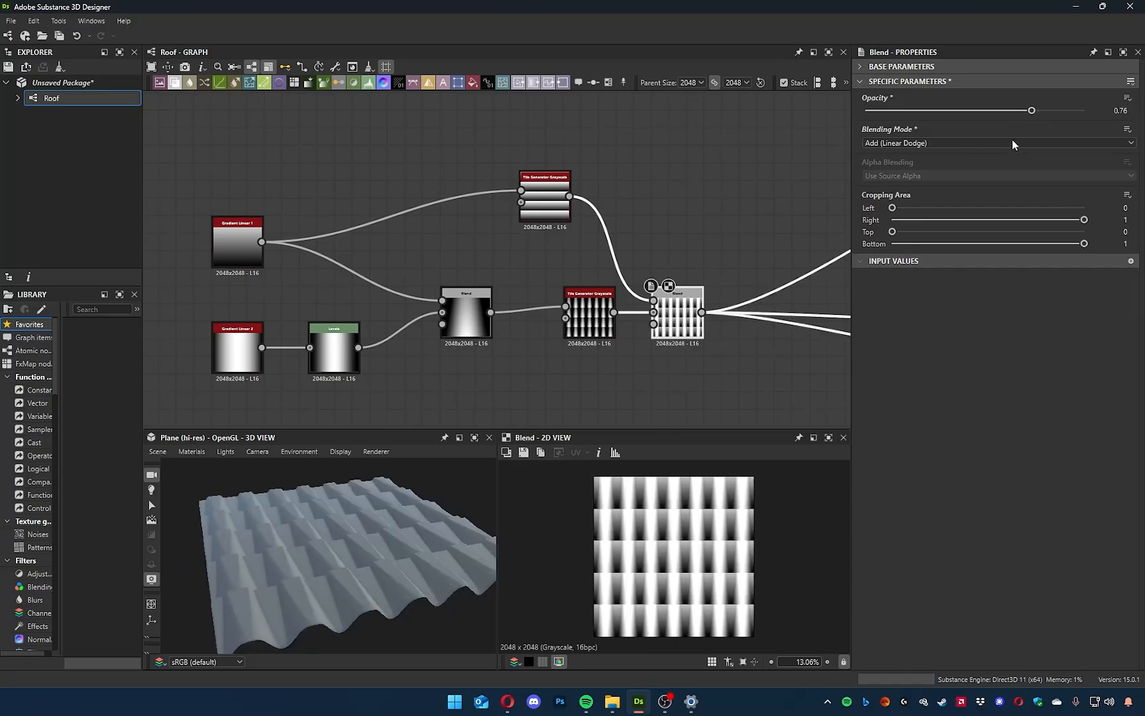
click(1012, 141)
click(957, 170)
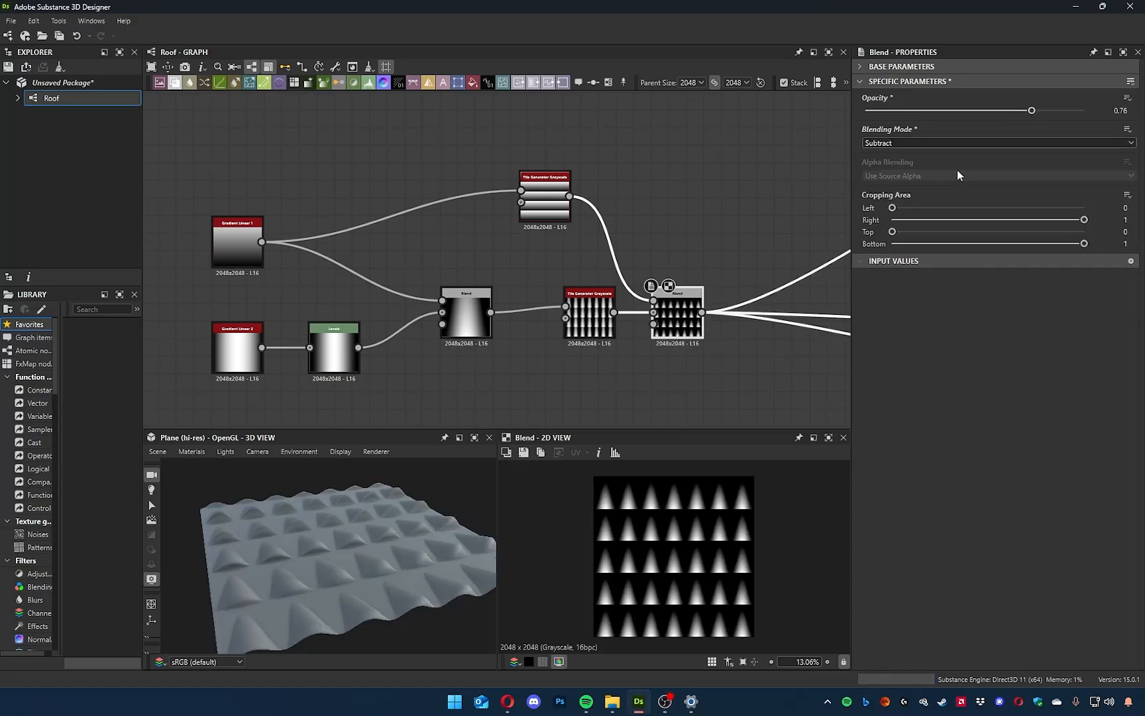
click(934, 143)
click(906, 179)
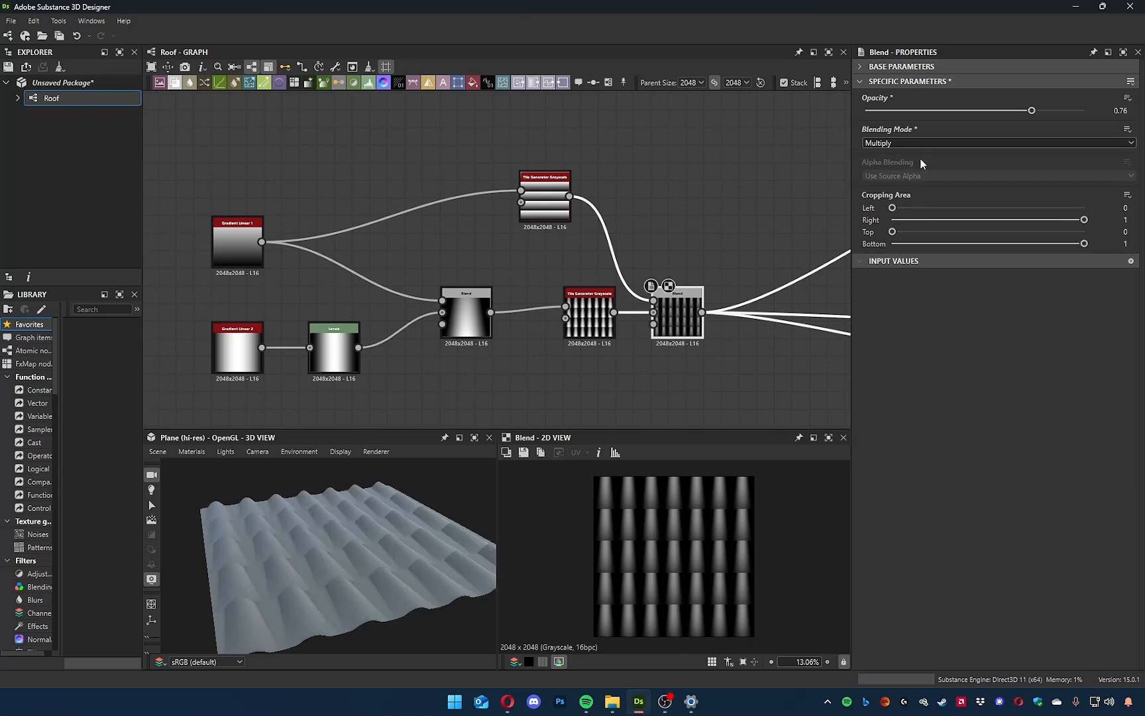
mouse_move(383, 512)
mouse_down()
mouse_move(356, 502)
mouse_move(368, 511)
mouse_up()
scroll(322, 603, down, 4)
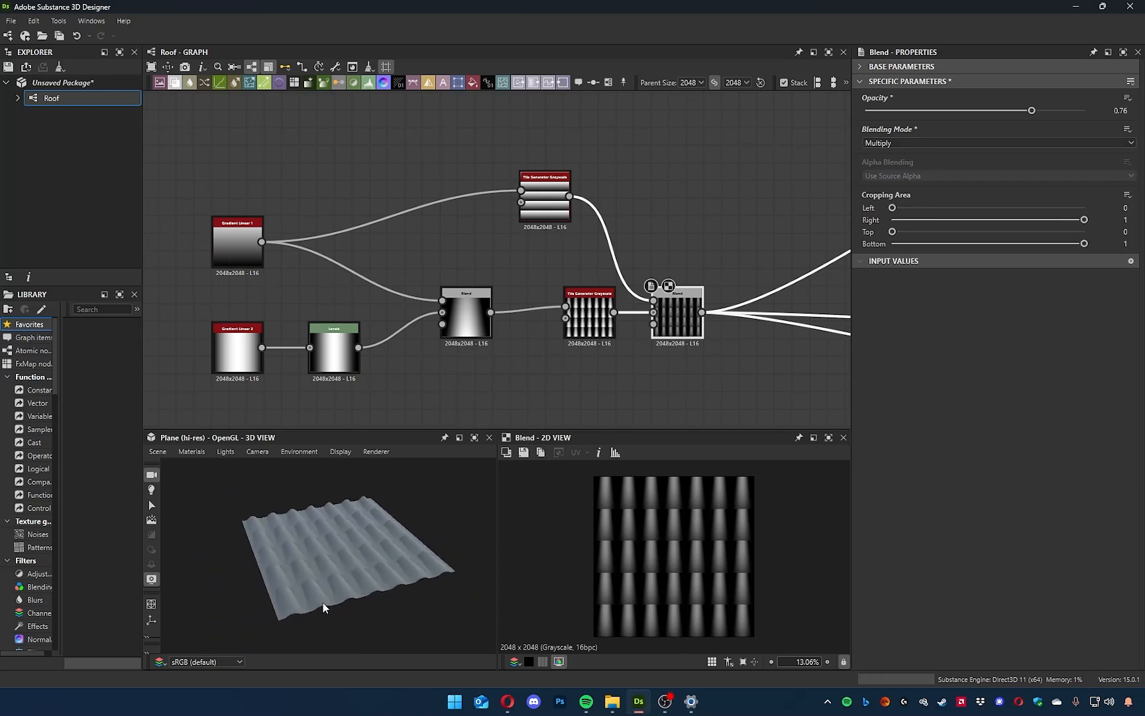
scroll(318, 601, up, 8)
drag(317, 602, 312, 561)
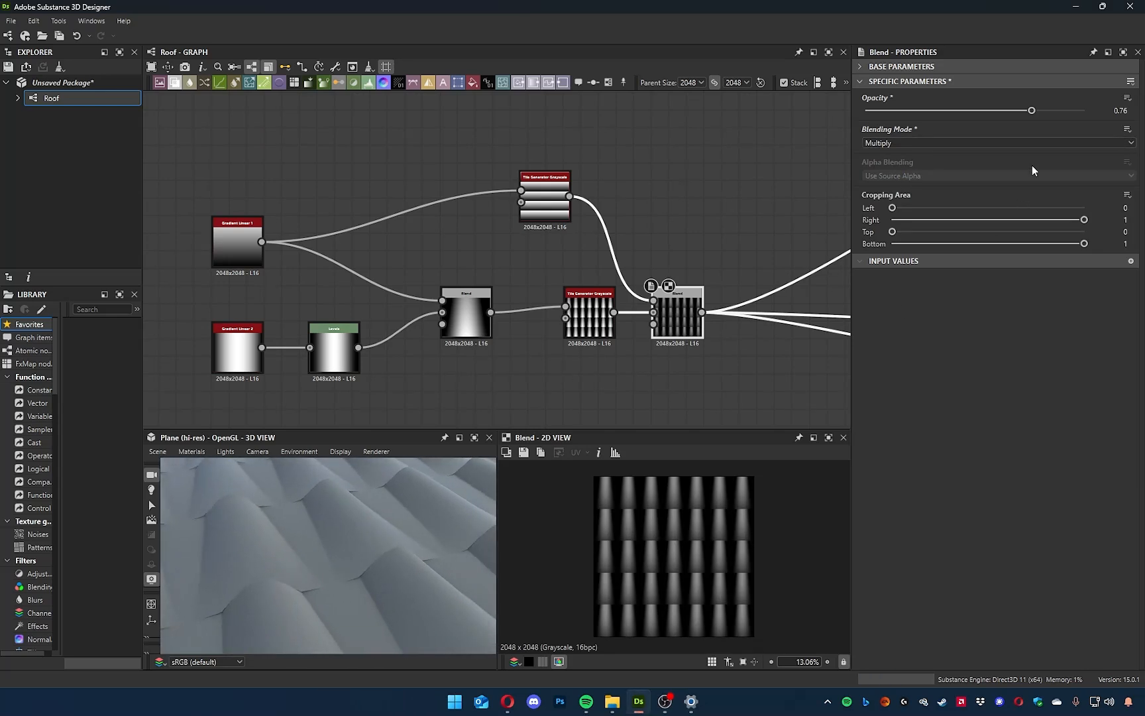
Switch the new Blend to Max (Lighten) and set its opacity to 0.44, judging the tile overlaps in 3D.
click(931, 143)
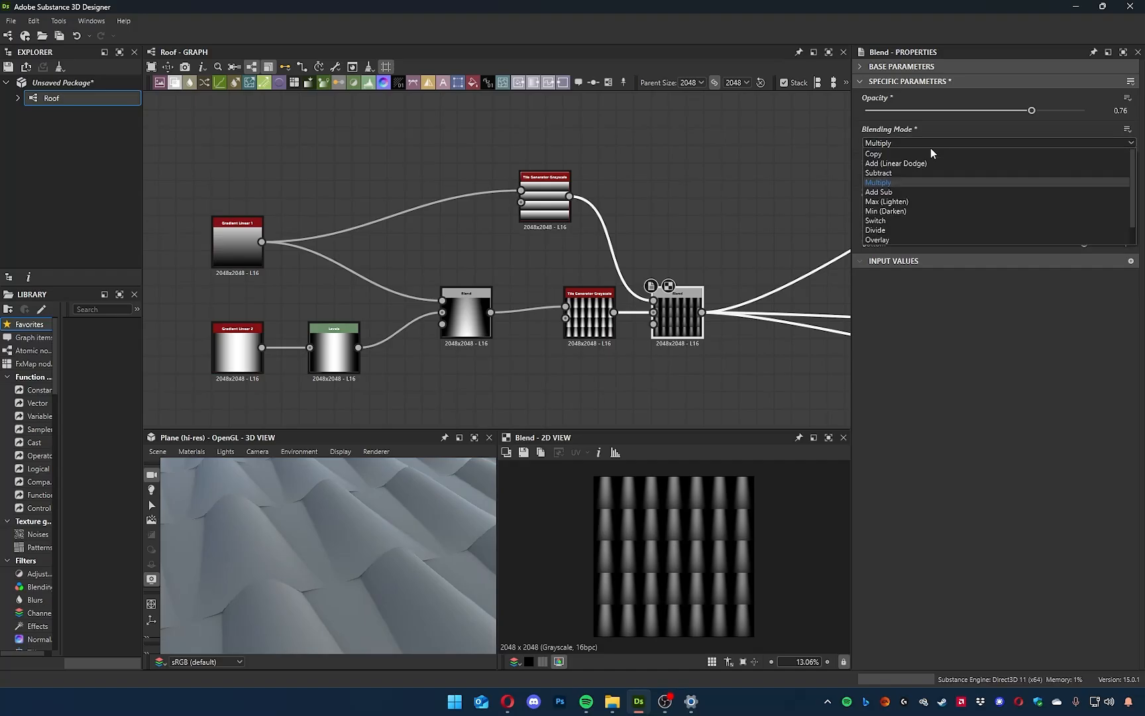
click(907, 201)
scroll(388, 593, up, 2)
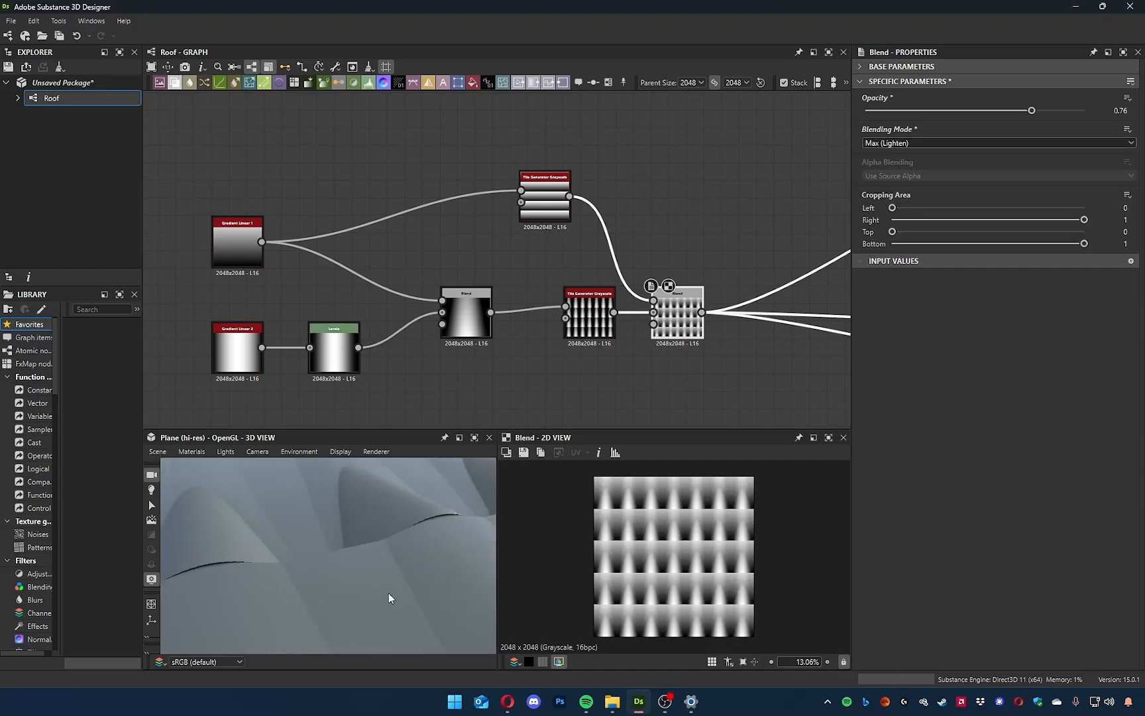
scroll(388, 592, down, 5)
drag(1029, 110, 951, 110)
drag(436, 516, 448, 510)
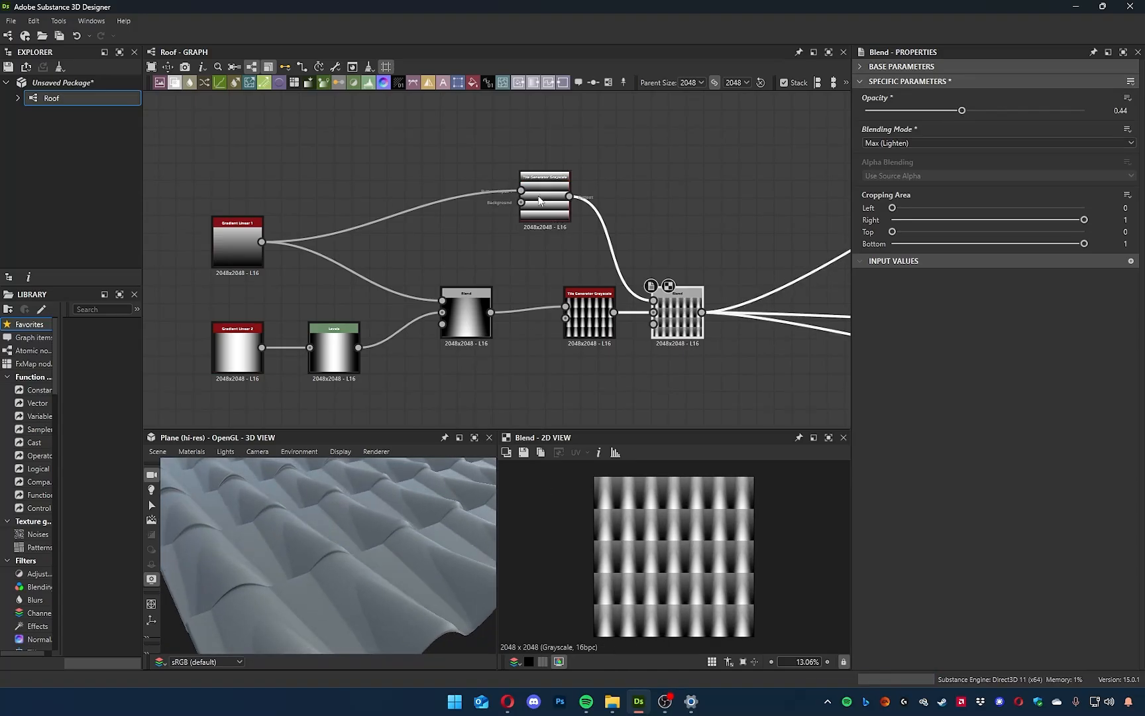
Insert an Invert Grayscale node between Gradient Linear 1 and the new Tile Generator and inspect the tiles in 3D.
scroll(539, 201, up, 5)
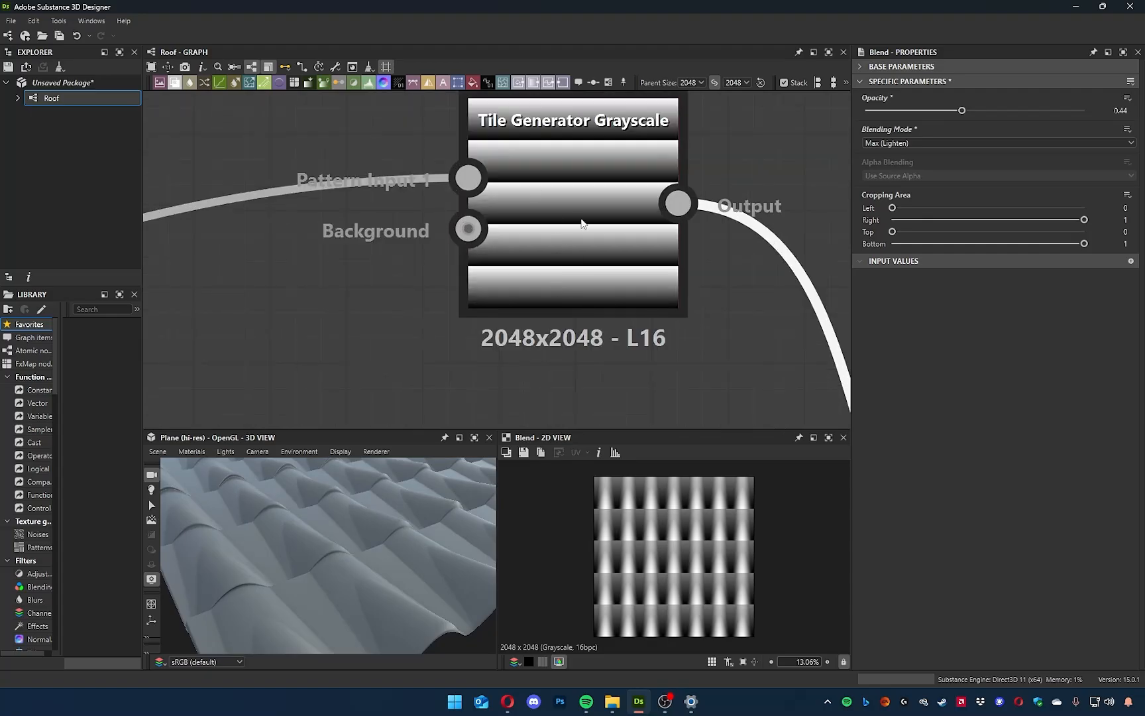
scroll(578, 302, down, 6)
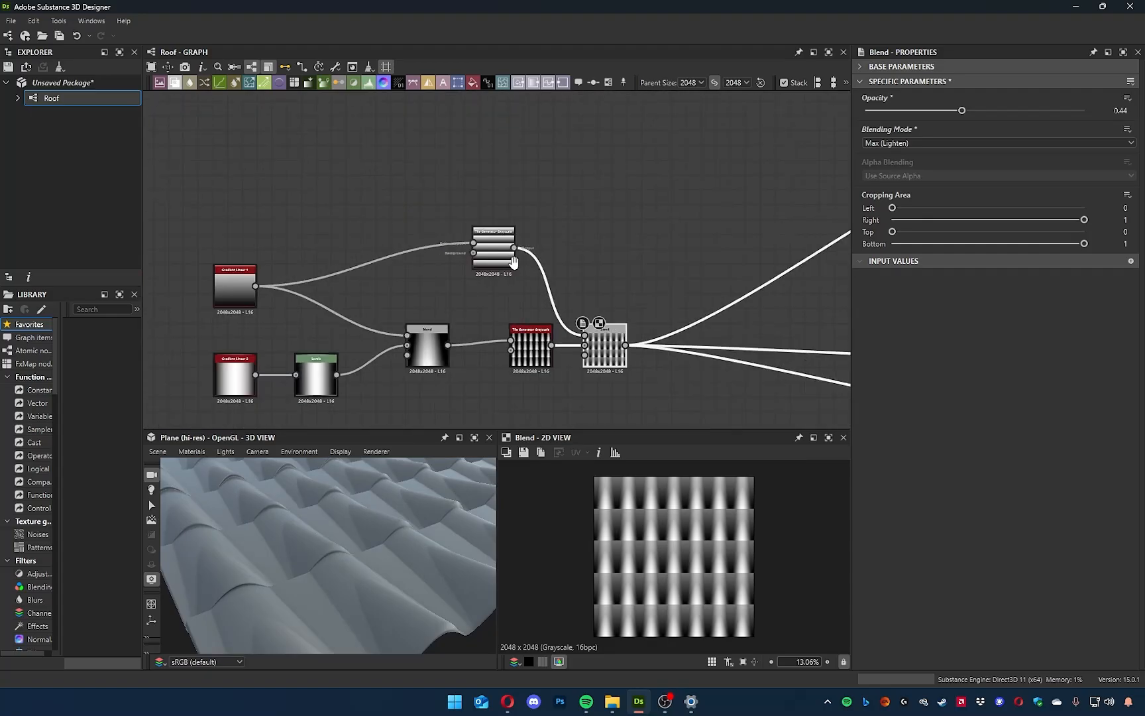
middle_drag(433, 298, 448, 301)
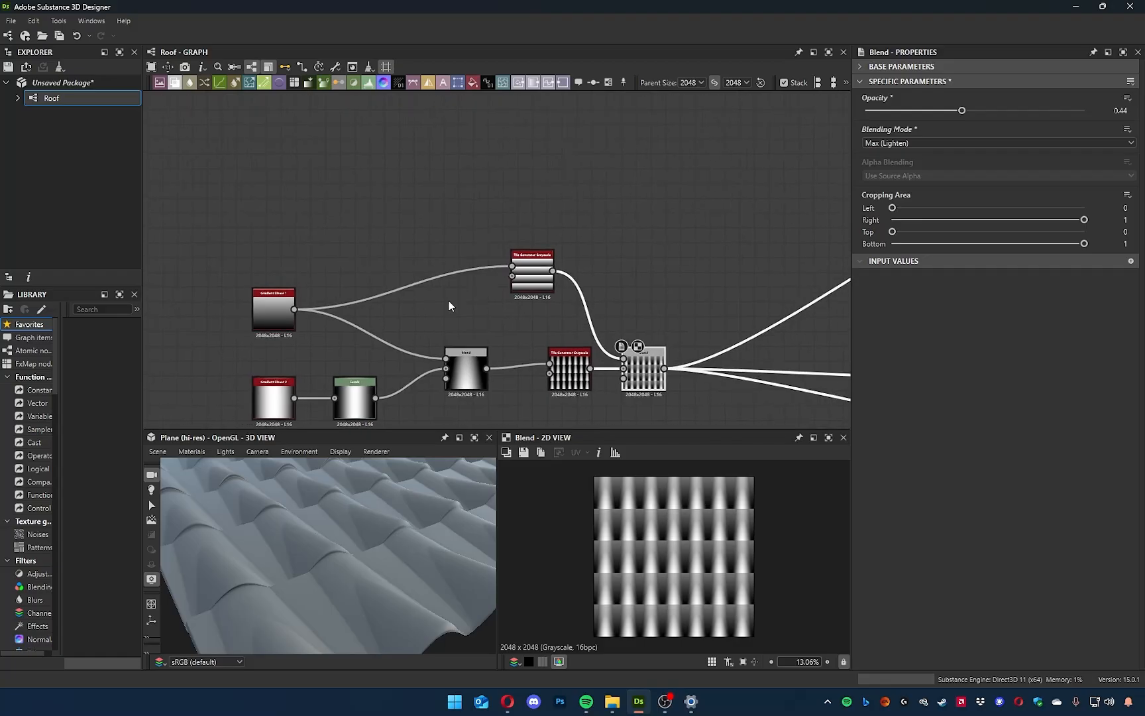
drag(412, 250, 426, 274)
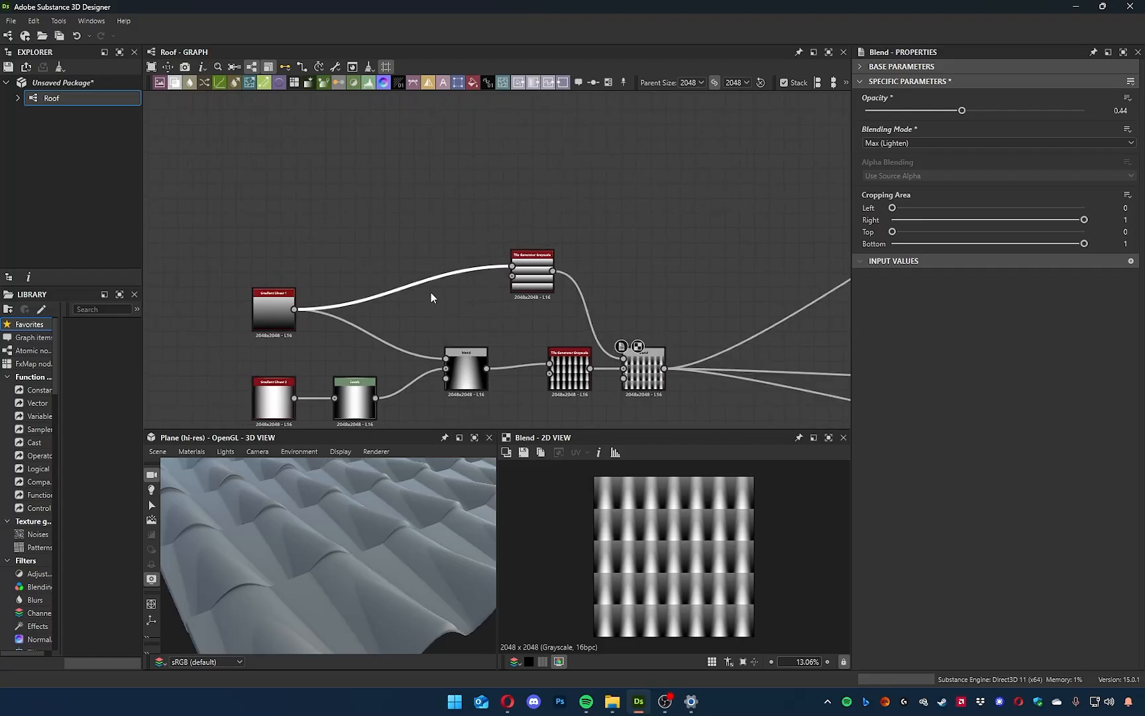
key(space)
text(in)
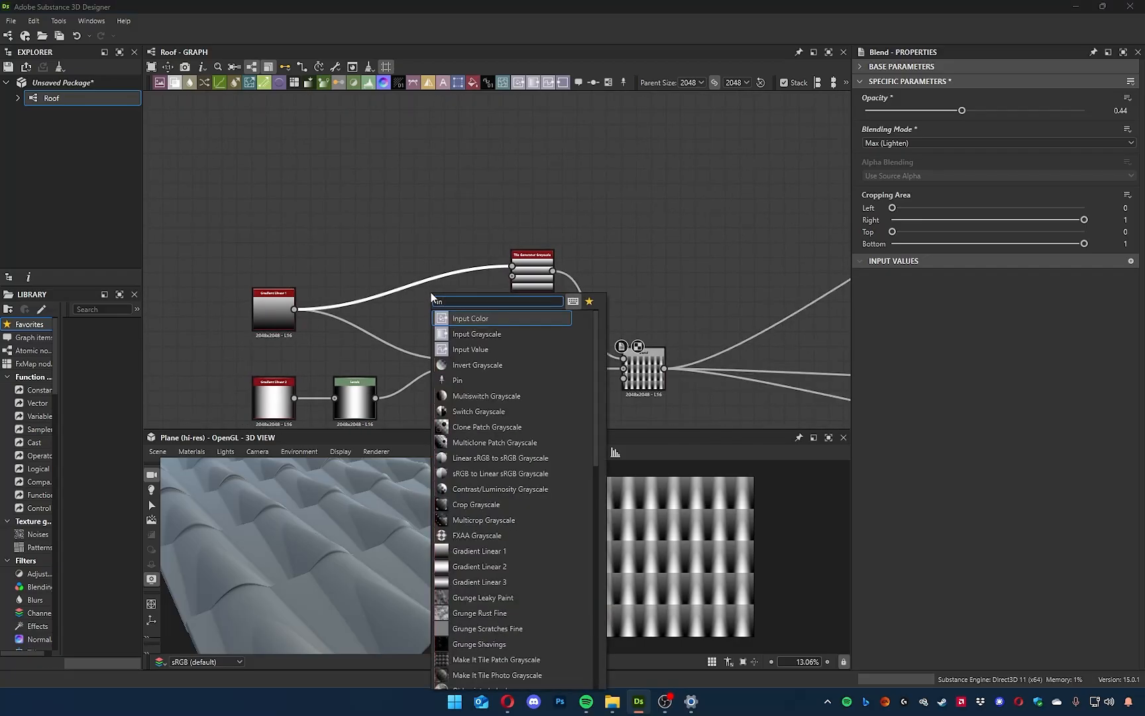
text(v)
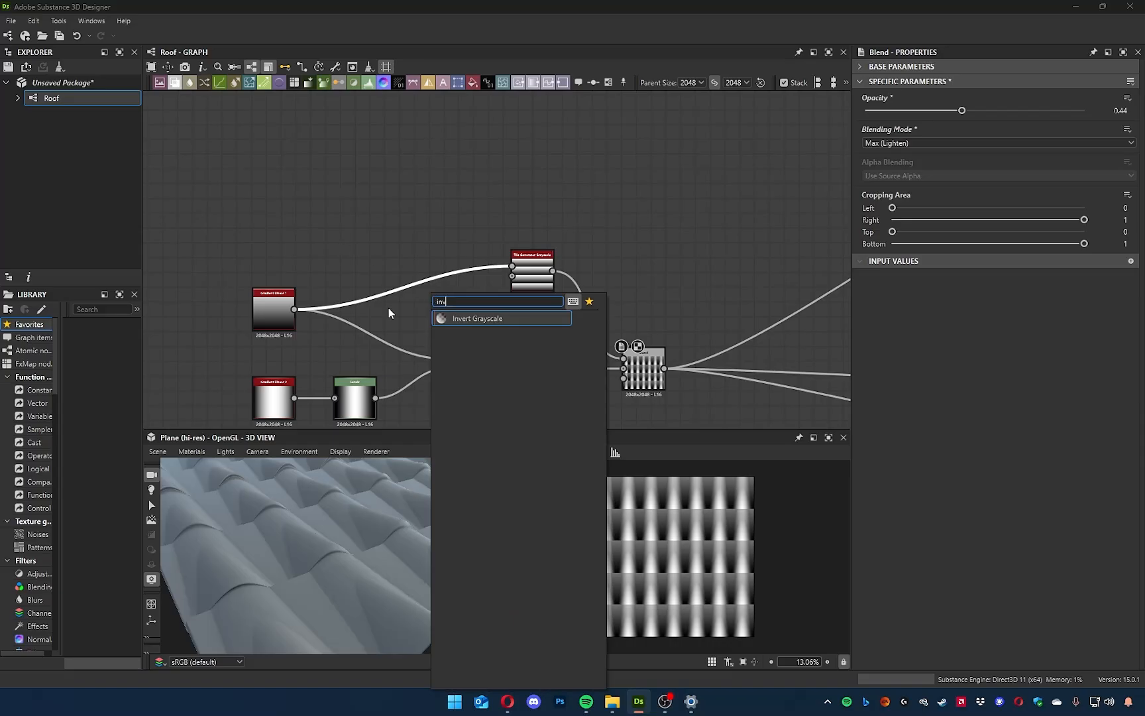
click(472, 319)
drag(362, 596, 371, 567)
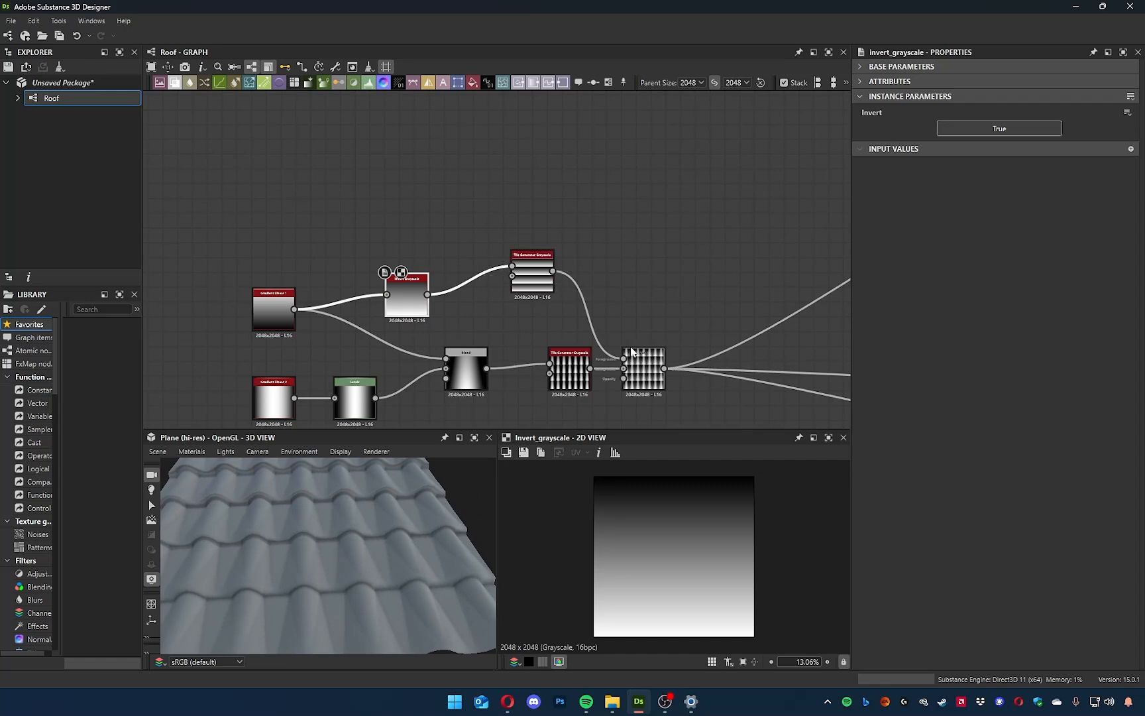
Try Min (Darken) on the final Blend, then set its mode to Switch and examine the tile pattern up close in 2D.
click(642, 369)
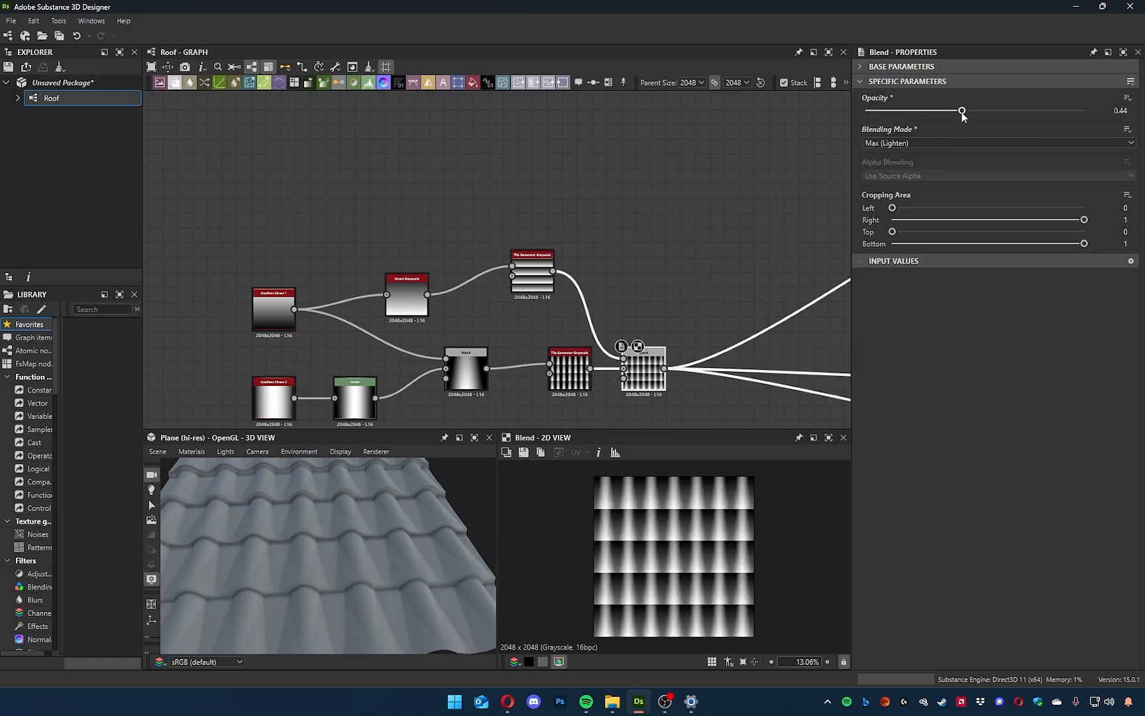
click(908, 143)
click(906, 210)
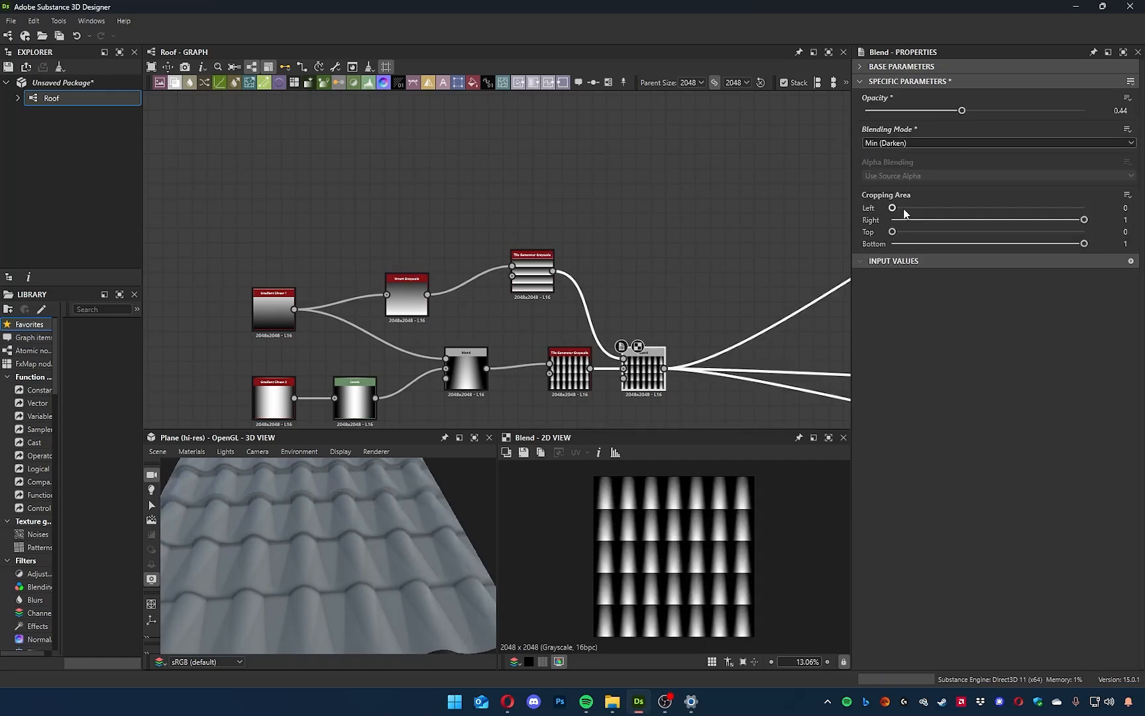
click(916, 144)
click(895, 222)
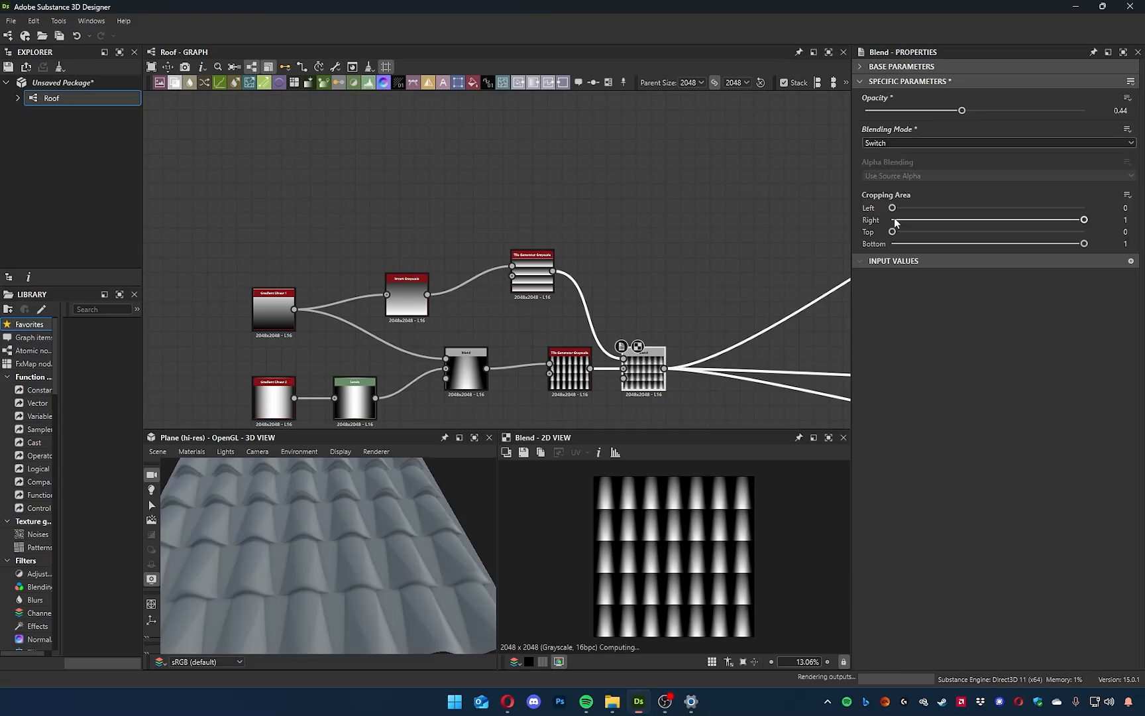
scroll(635, 564, up, 5)
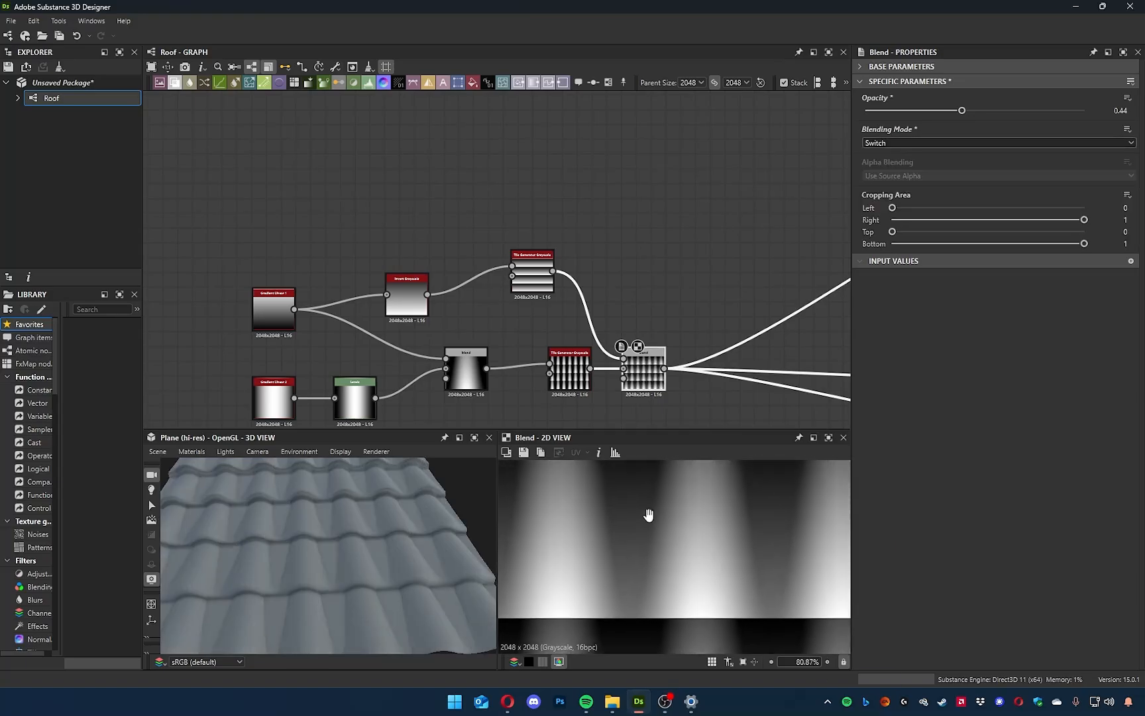
Examine the tile overlaps up close in 3D and the new Tile Generator's striped gradient output in 2D.
scroll(662, 570, down, 1)
mouse_move(301, 598)
mouse_down()
mouse_move(342, 601)
mouse_move(306, 562)
mouse_move(315, 546)
mouse_move(275, 558)
mouse_move(319, 554)
mouse_move(398, 587)
mouse_move(366, 542)
mouse_move(370, 511)
mouse_move(318, 533)
mouse_move(395, 559)
mouse_up()
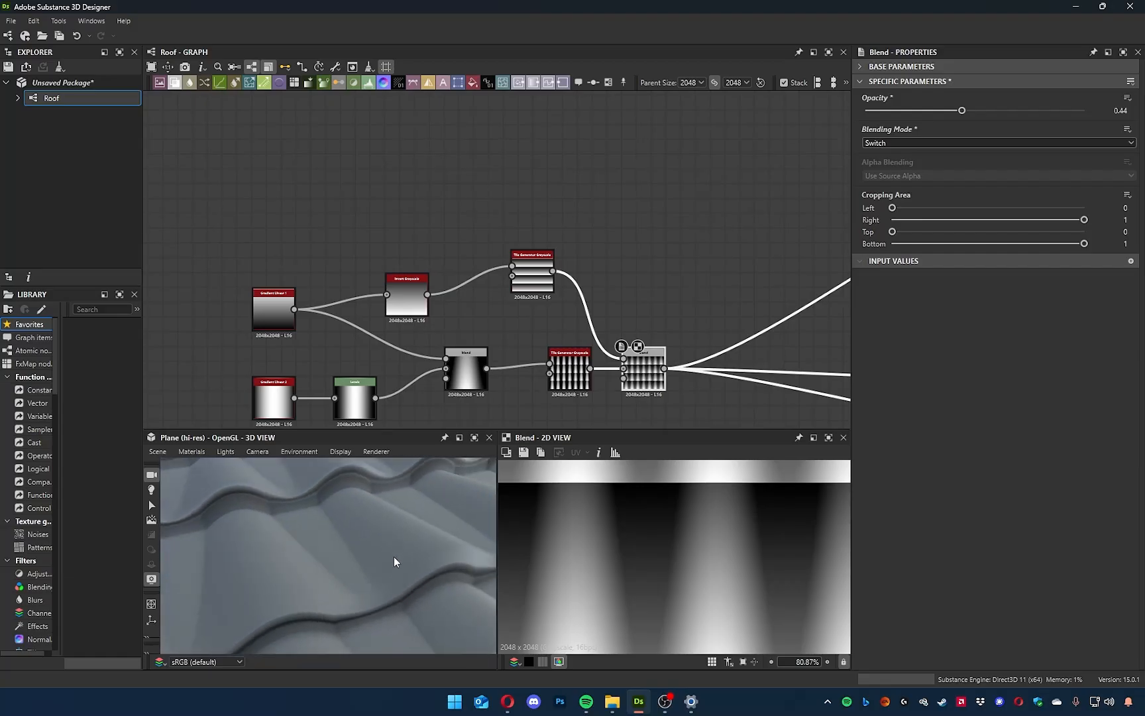
middle_drag(474, 305, 495, 302)
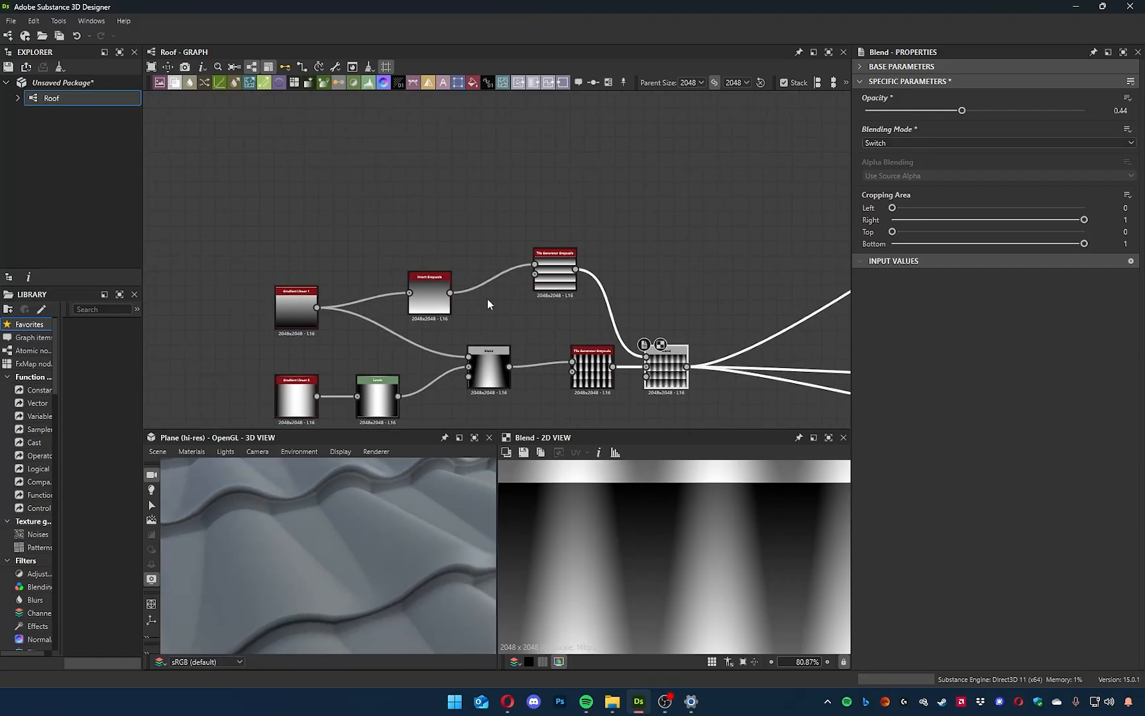
double_click(555, 279)
drag(558, 279, 552, 274)
scroll(554, 279, up, 3)
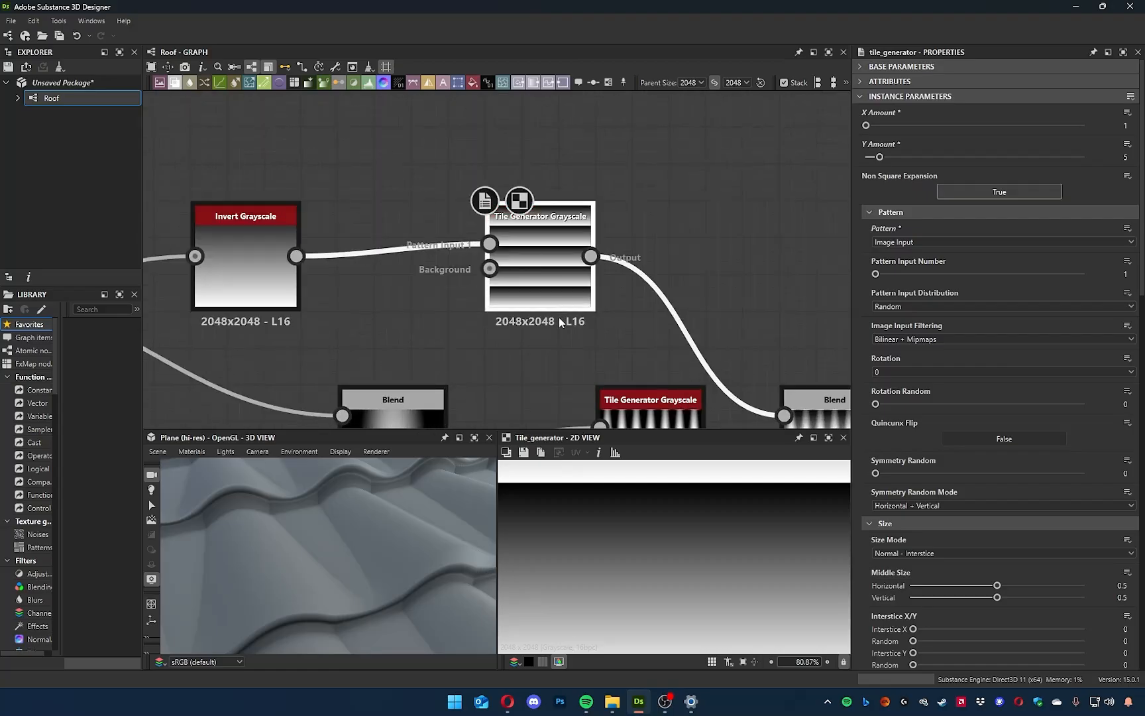
scroll(631, 599, down, 5)
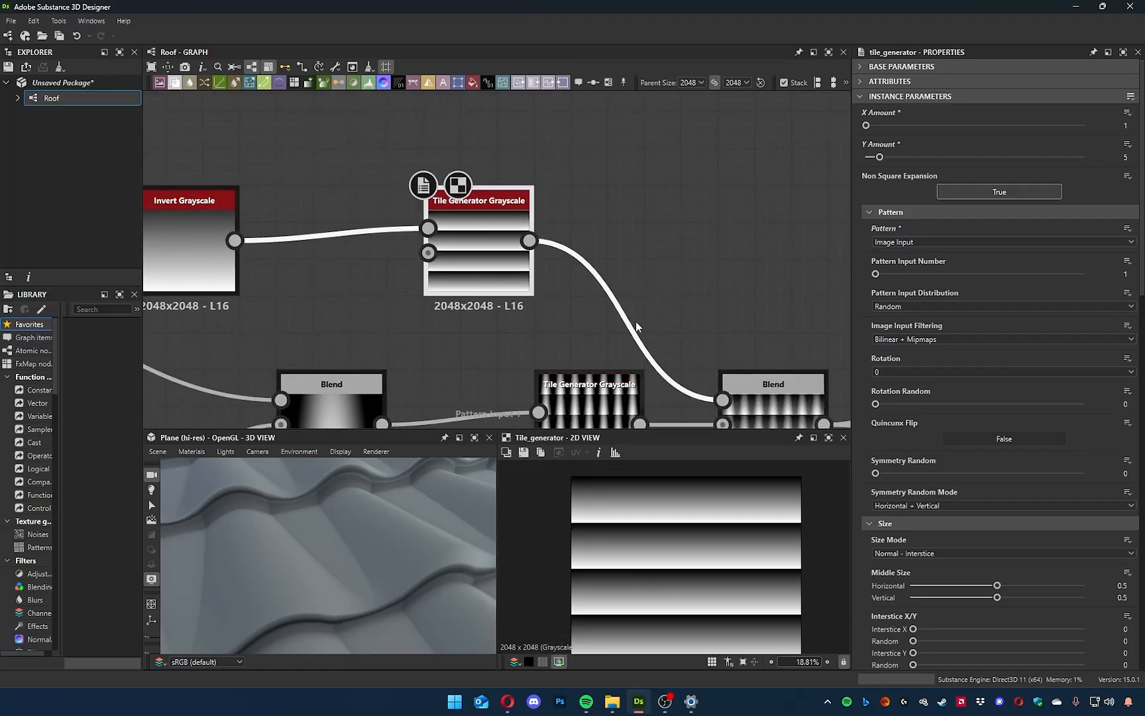
Insert a Levels node on the link between the striped Tile Generator and the final Blend.
middle_drag(626, 263, 586, 212)
key(space)
text(levels)
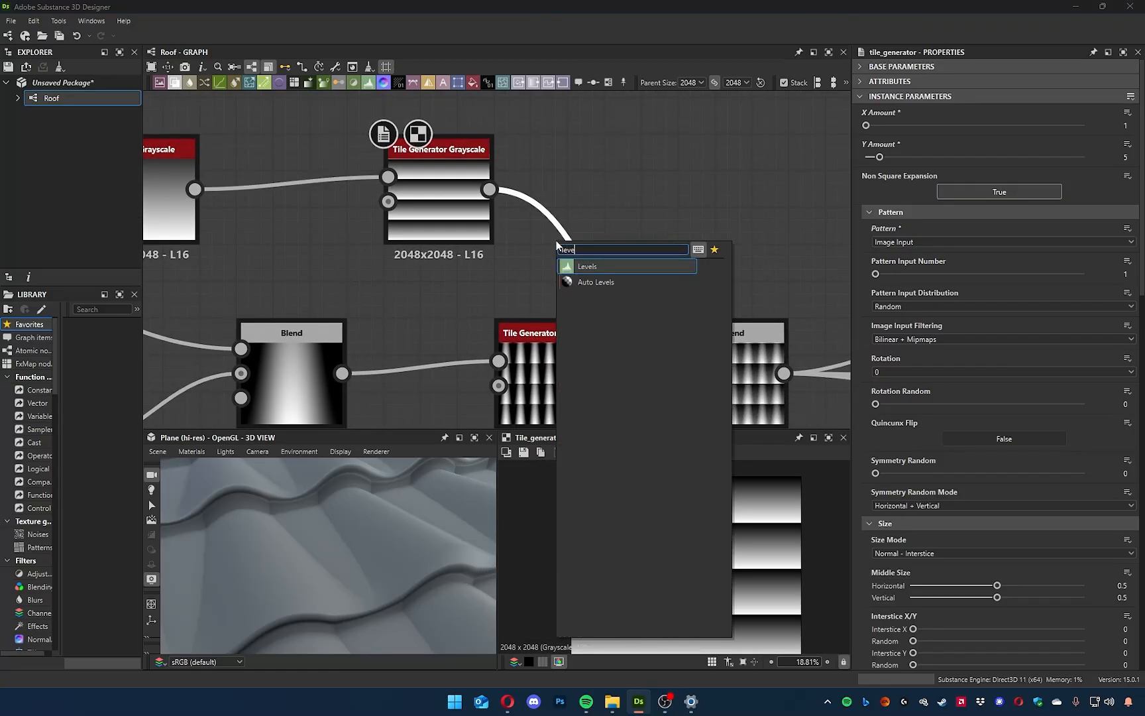
click(580, 270)
drag(580, 269, 580, 210)
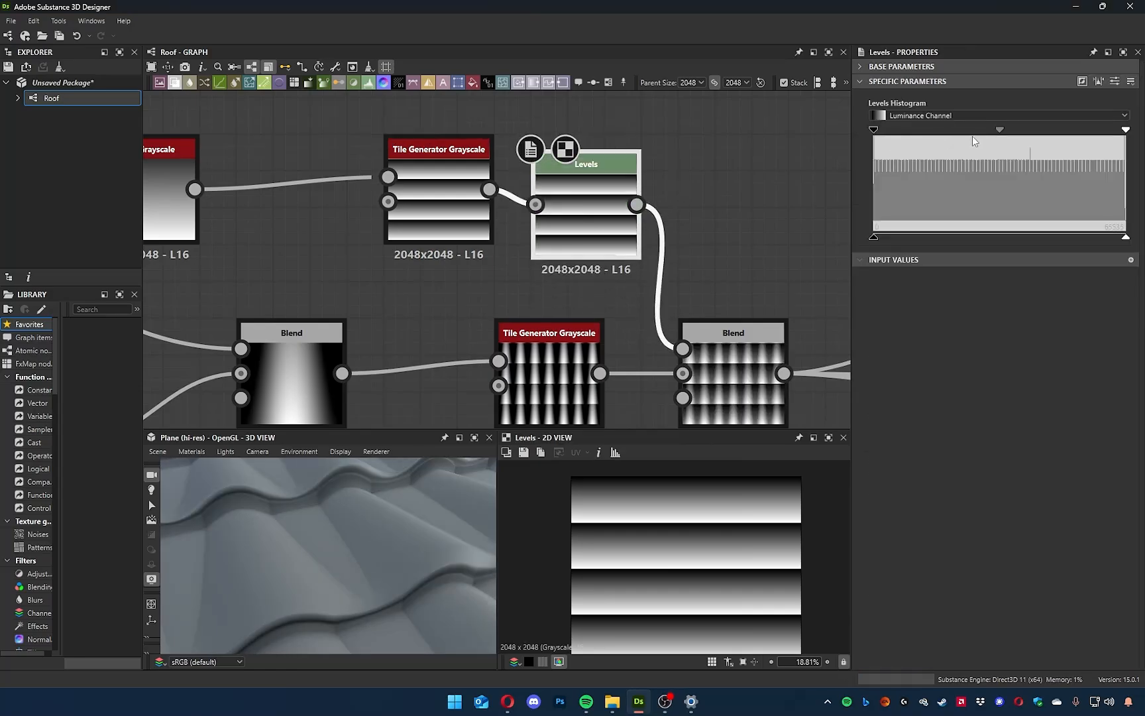
Try raising the new Levels node's output black to about a third and shifting its midtone, judging the tile overlaps in 3D.
drag(874, 237, 966, 238)
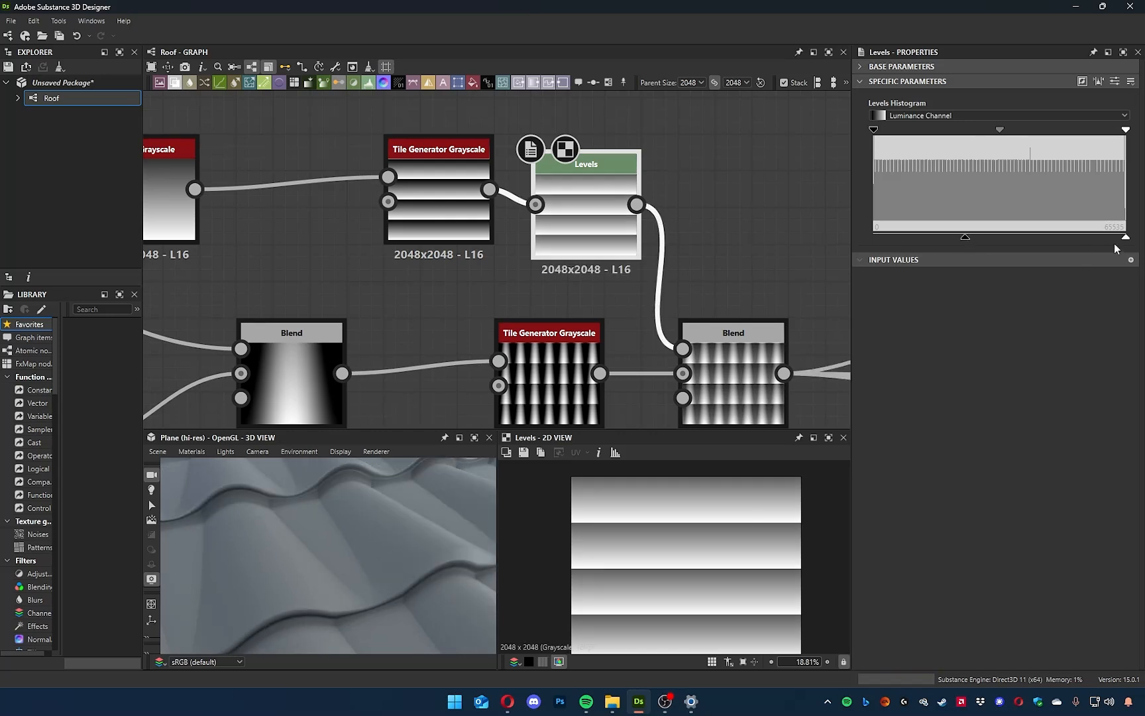
mouse_move(992, 135)
mouse_down()
mouse_move(1020, 136)
mouse_move(1003, 136)
mouse_up()
drag(376, 612, 274, 540)
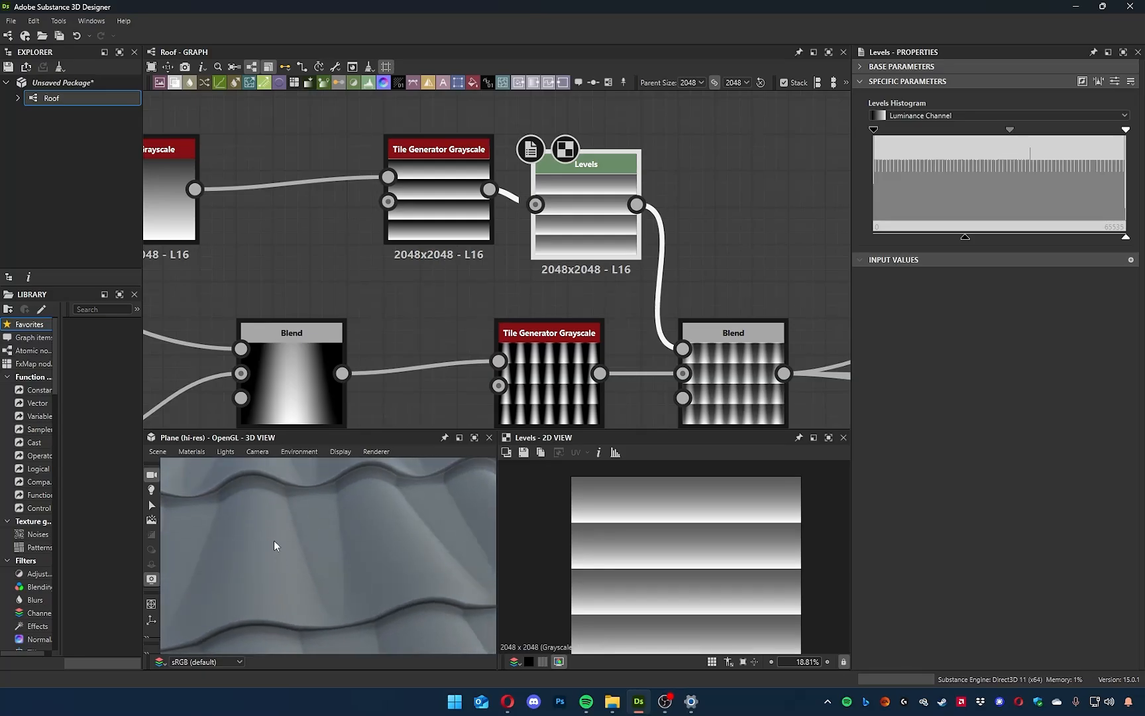
drag(341, 575, 377, 589)
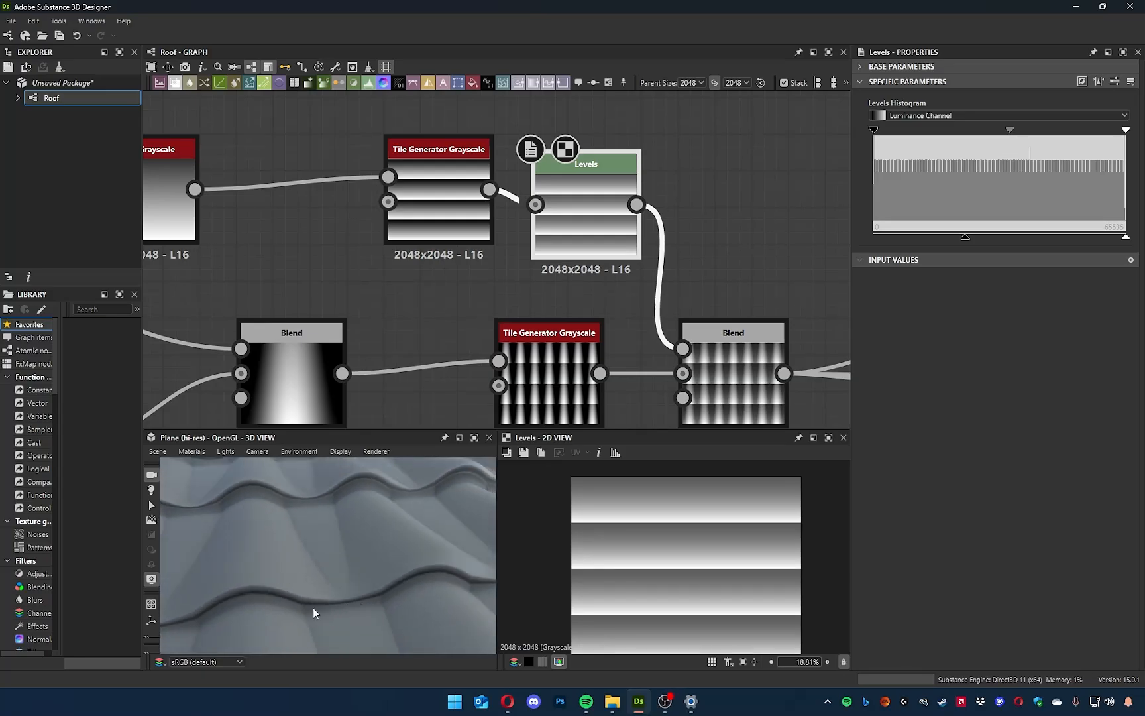
drag(341, 600, 349, 563)
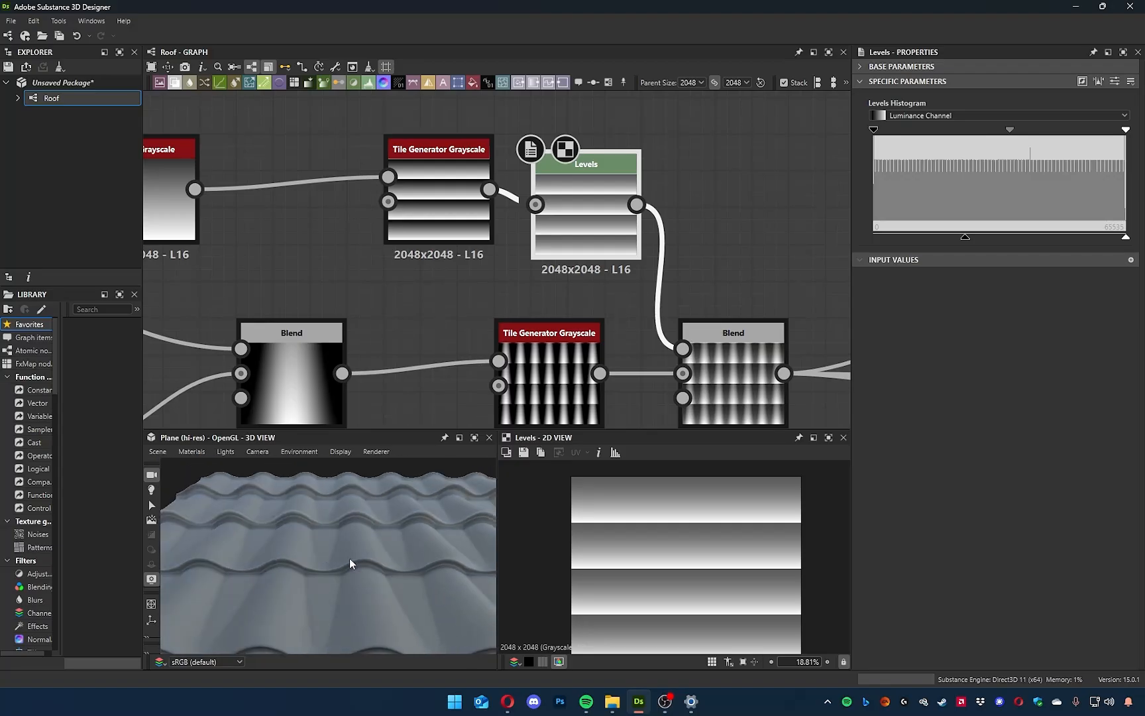
drag(1010, 130, 996, 132)
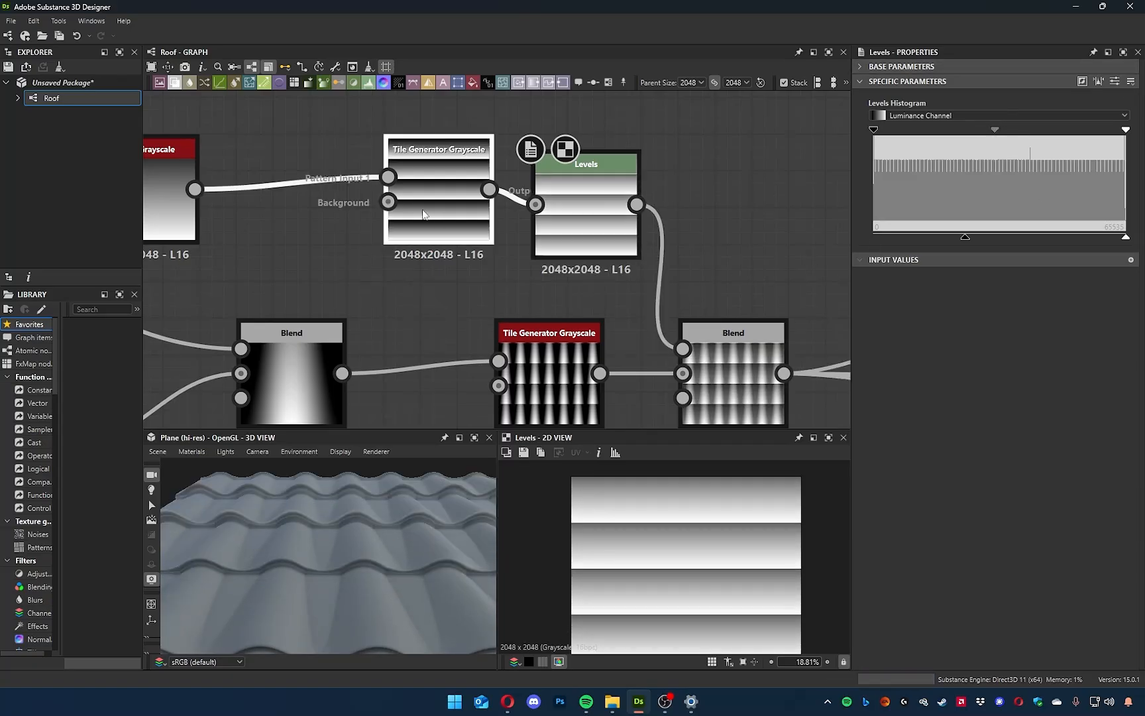
Space the striped Tile Generator and its Levels node in an aligned row, and slightly lower the Levels output black.
drag(439, 212, 365, 212)
drag(586, 212, 550, 196)
middle_drag(476, 271, 585, 296)
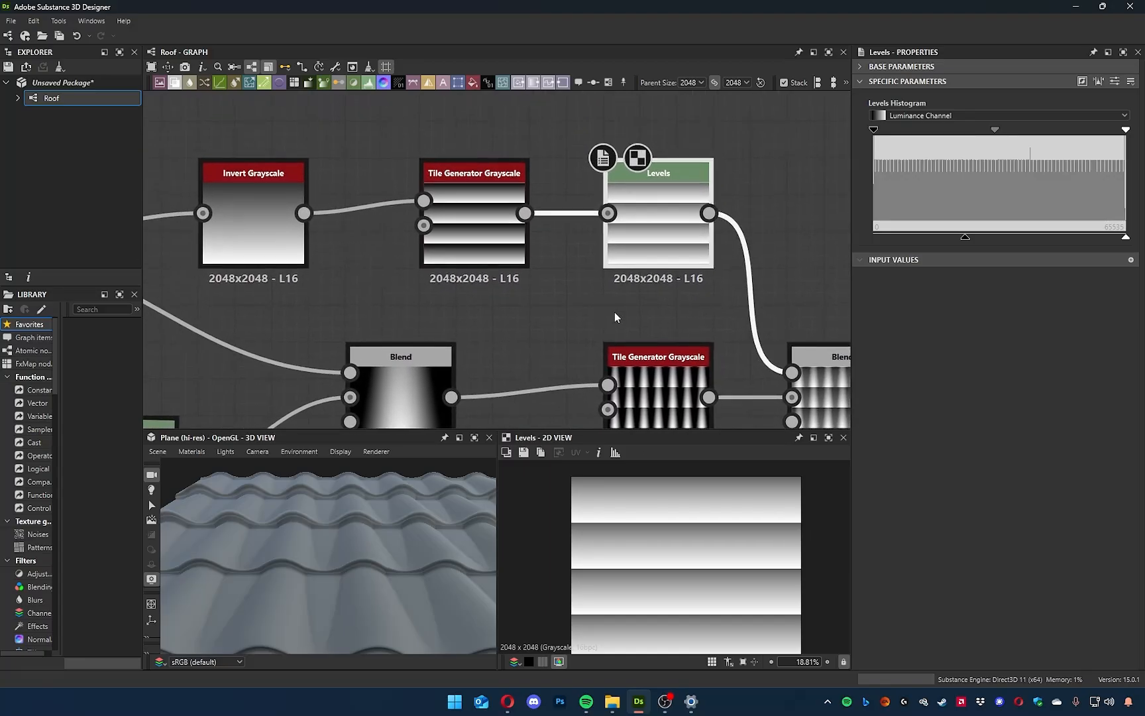
middle_drag(299, 329, 344, 332)
click(321, 255)
click(707, 240)
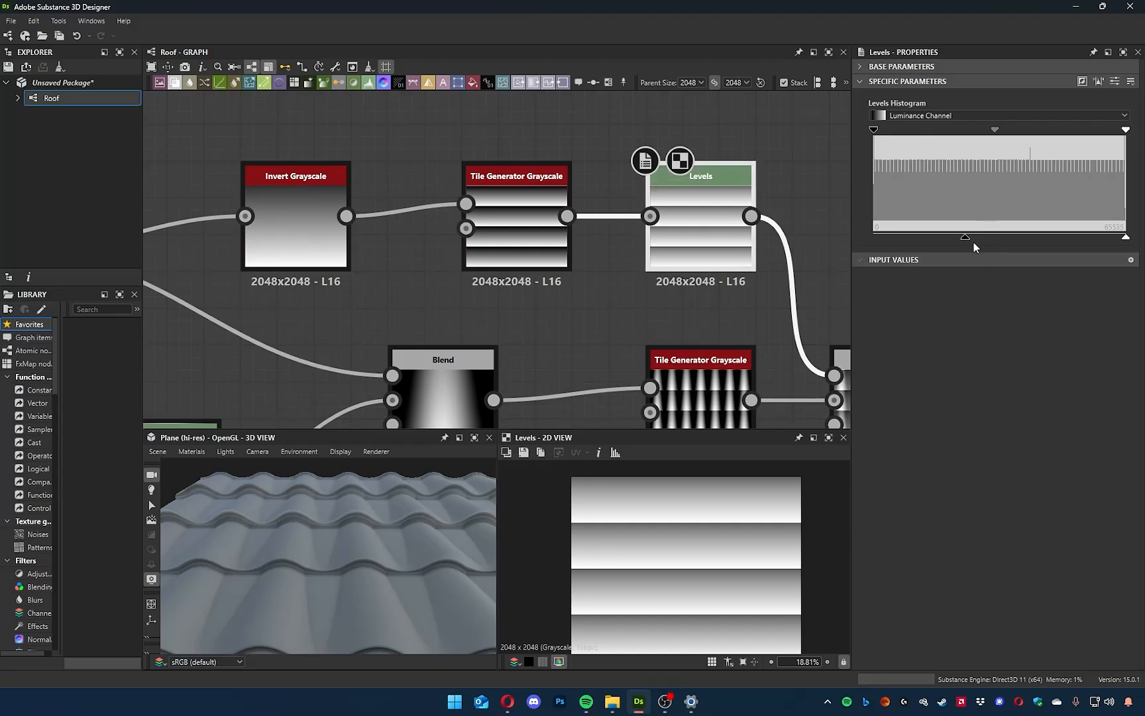
mouse_move(966, 236)
mouse_down()
mouse_move(874, 236)
mouse_move(945, 241)
mouse_up()
Delete the Invert Grayscale node and connect Gradient Linear 1 directly to the striped Tile Generator's pattern input.
drag(239, 121, 331, 285)
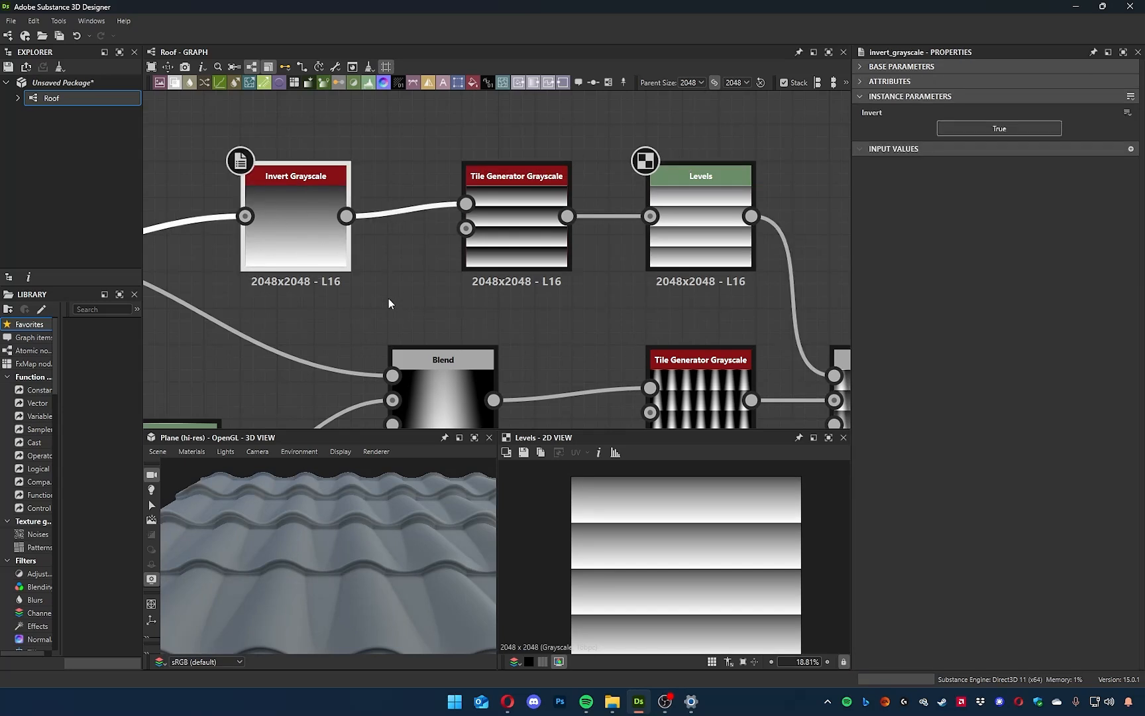
key(Delete)
middle_drag(388, 303, 555, 274)
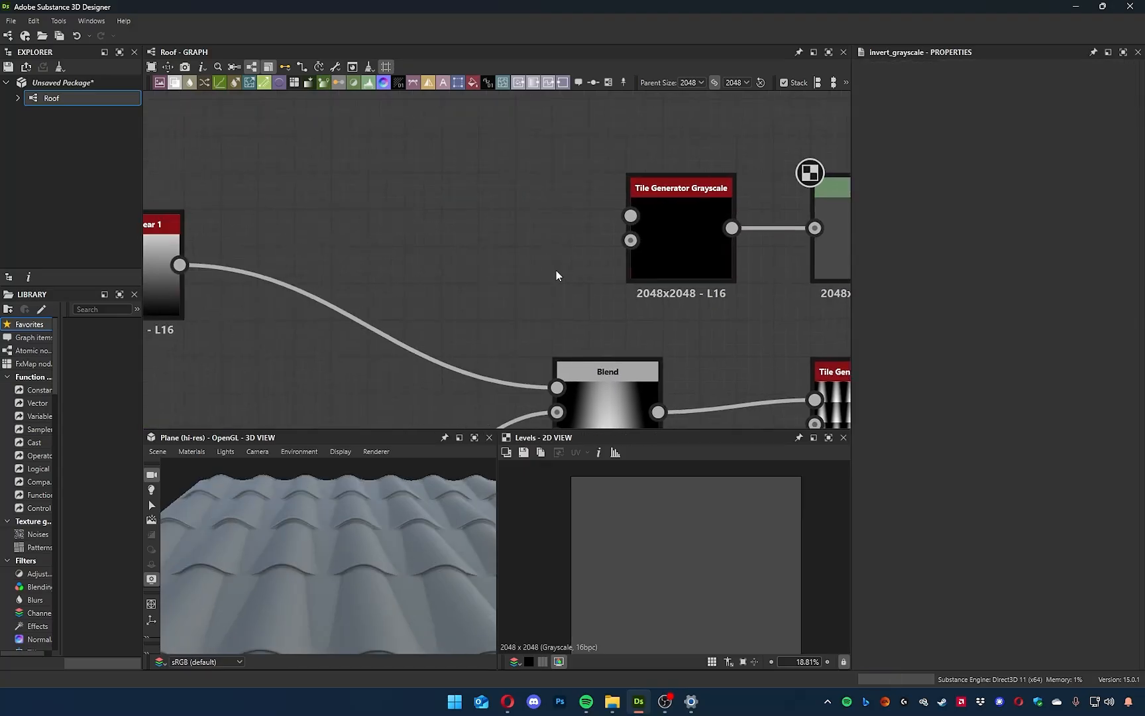
drag(624, 217, 179, 267)
Invert the striped gradient in its Levels node by lowering the output white to zero, below the output black.
middle_drag(419, 193, 124, 181)
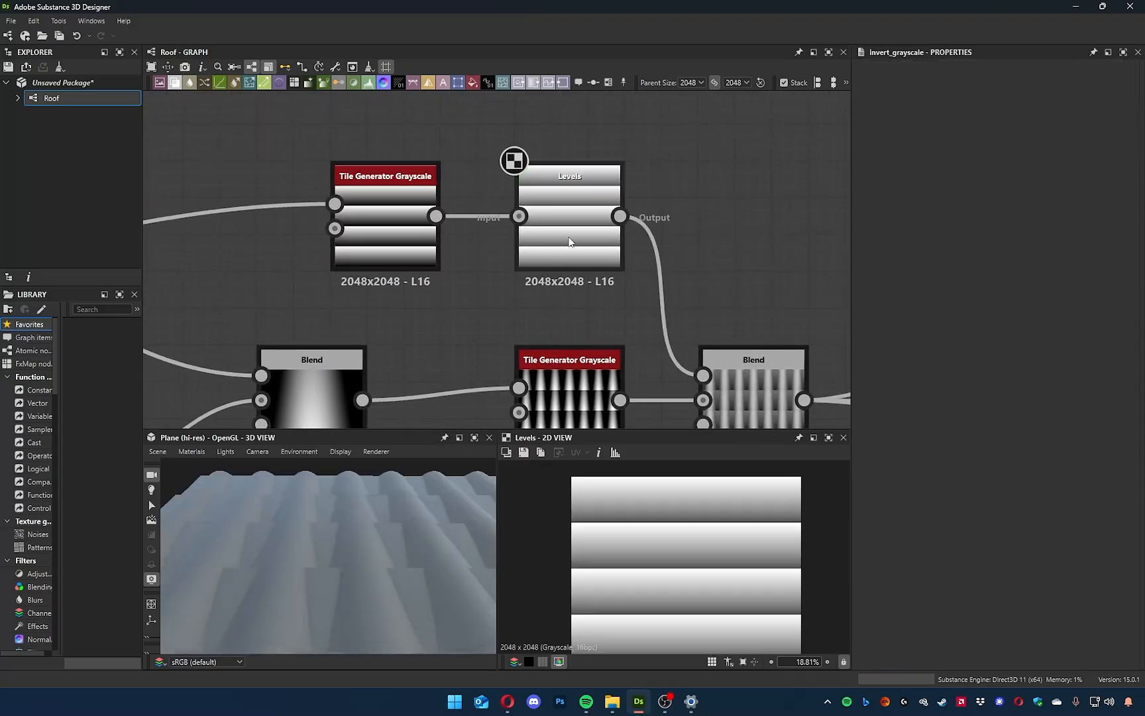
click(569, 238)
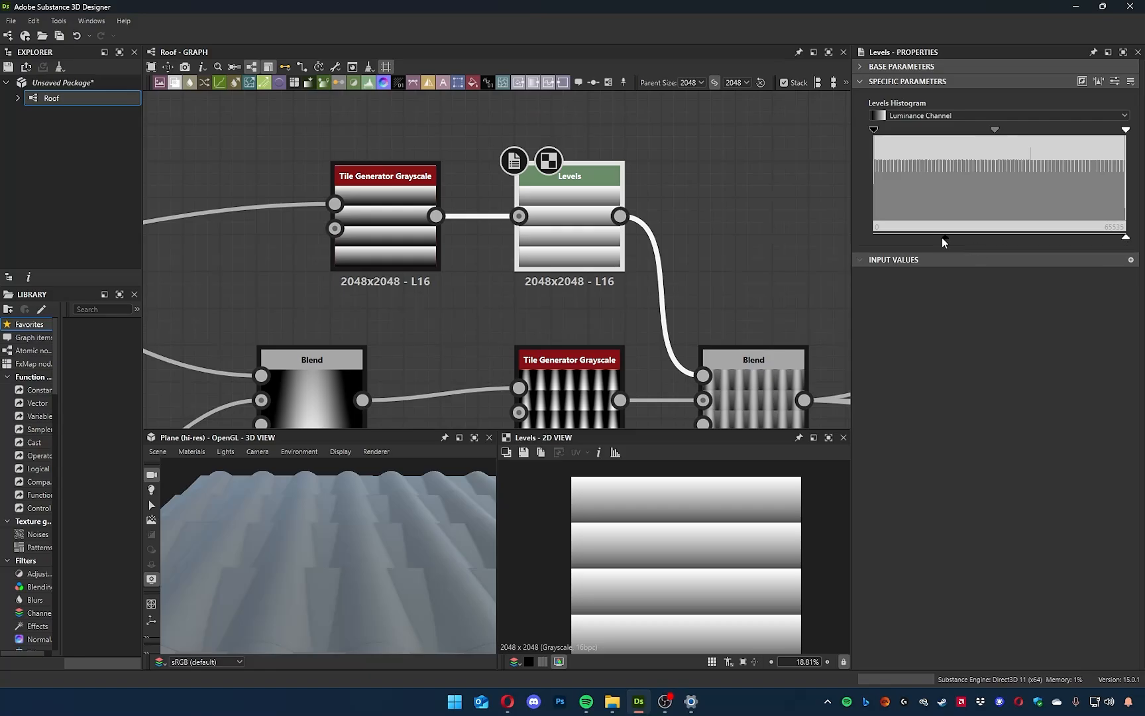
click(373, 210)
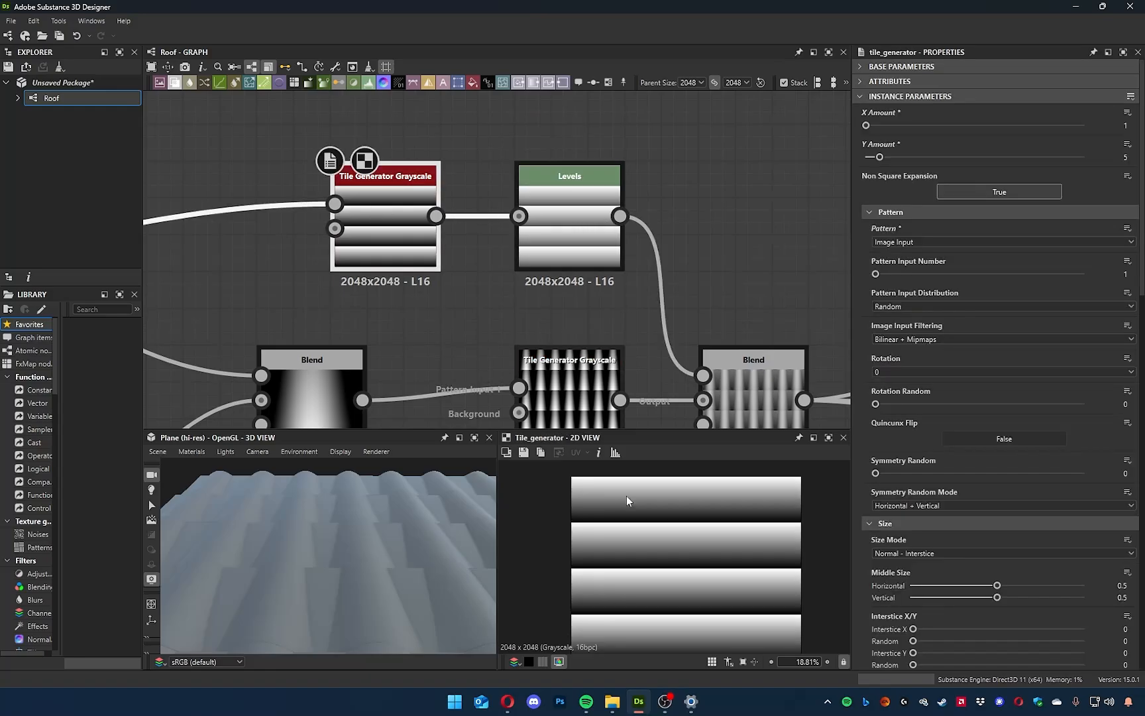
scroll(690, 572, up, 1)
click(569, 236)
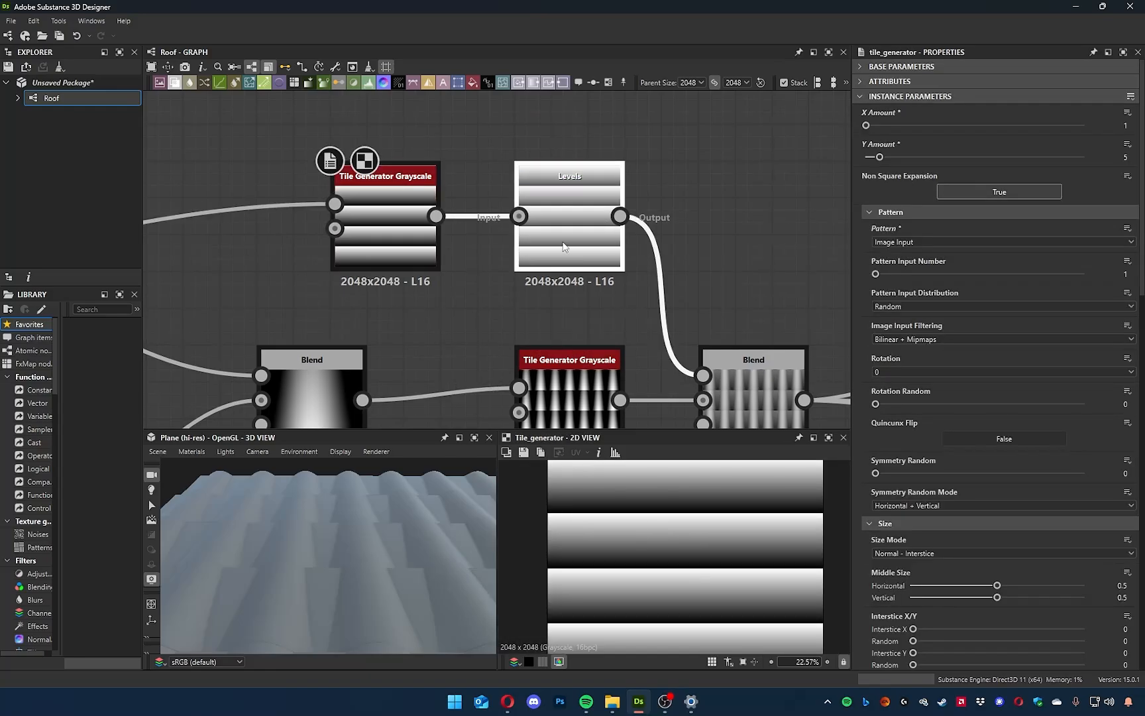
drag(1129, 240, 980, 243)
drag(949, 245, 841, 239)
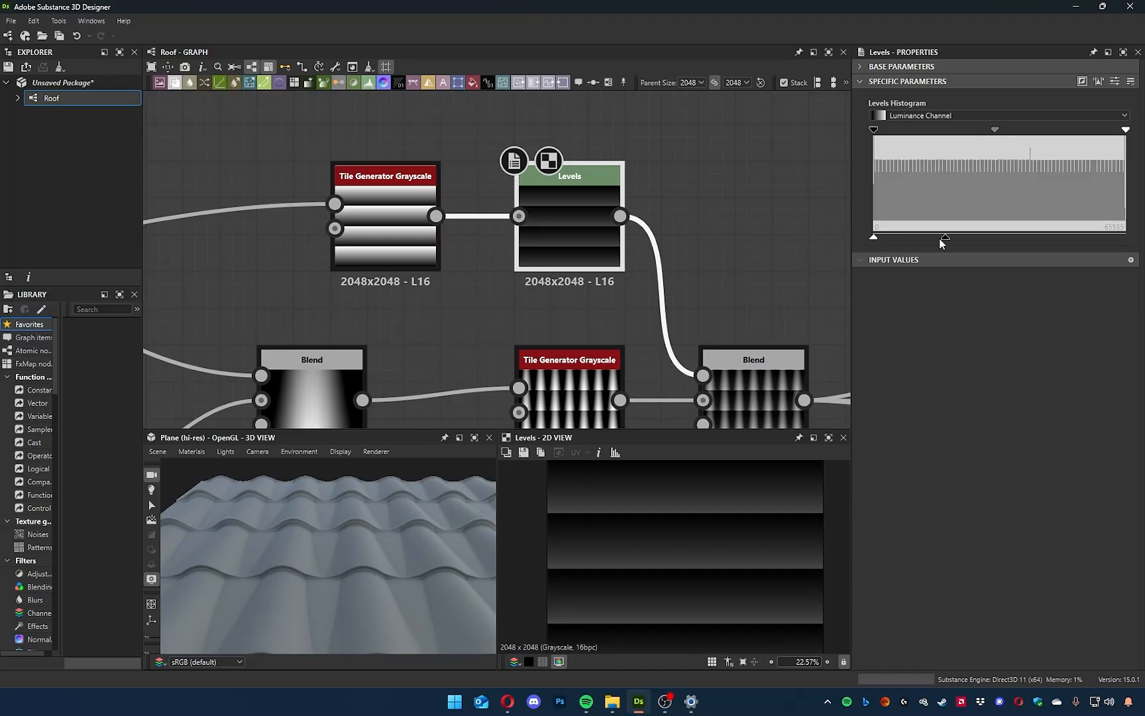
Raise the Levels output black to about 85% of the range with output white at zero, checking the tiles in 3D.
drag(948, 237, 1087, 252)
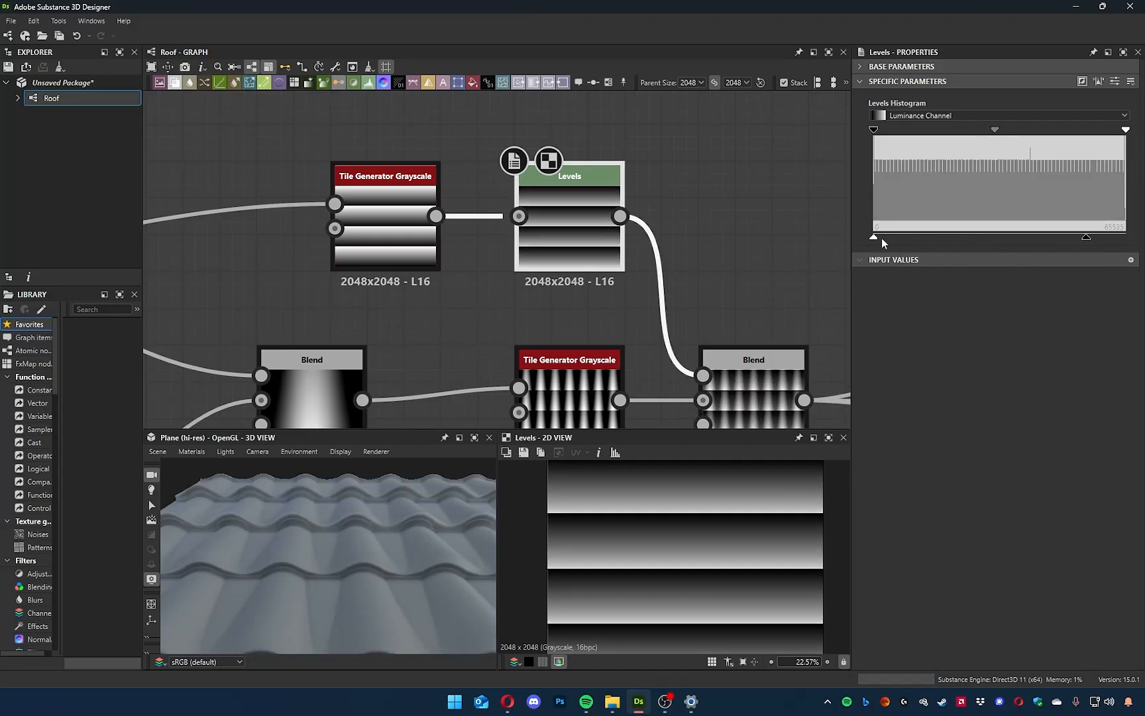
drag(910, 240, 865, 242)
mouse_move(1090, 242)
mouse_down()
mouse_move(1109, 239)
mouse_move(1074, 242)
mouse_move(1105, 247)
mouse_up()
drag(316, 579, 284, 563)
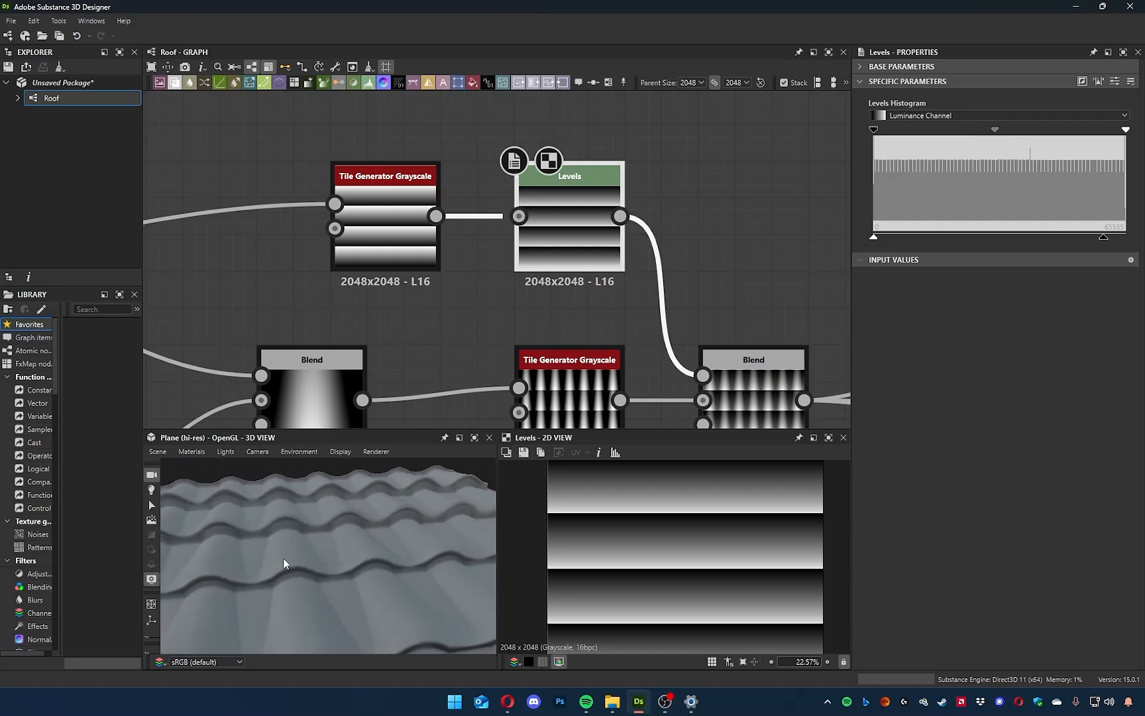
drag(396, 237, 358, 238)
drag(1108, 237, 1084, 238)
Shift the Levels midtone moderately toward the dark end, inspecting the tile edges up close in 3D.
drag(994, 132, 948, 136)
drag(345, 535, 330, 592)
scroll(330, 593, down, 5)
scroll(338, 593, up, 7)
middle_drag(339, 593, 353, 525)
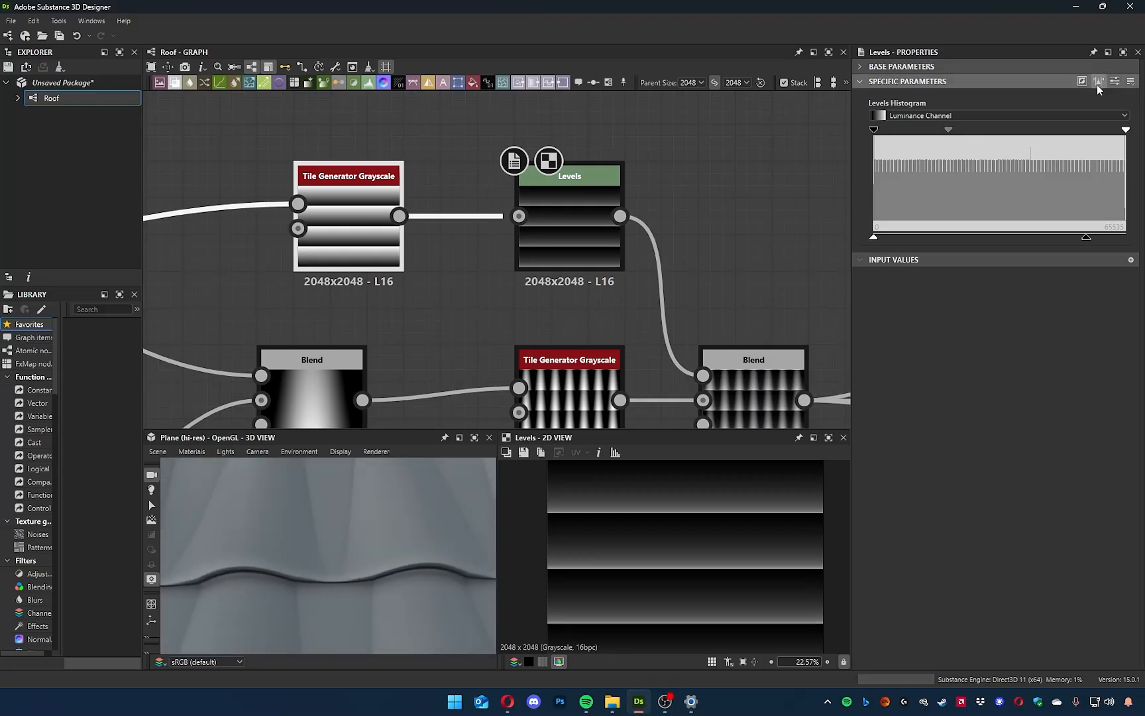
drag(951, 135, 972, 130)
drag(1124, 131, 1127, 135)
Examine the overlap and shading of the roof tiles in 3D from several angles and distances.
mouse_move(362, 540)
mouse_down()
mouse_move(393, 523)
mouse_move(375, 491)
mouse_move(403, 583)
mouse_move(400, 520)
mouse_move(375, 557)
mouse_move(283, 574)
mouse_move(320, 572)
mouse_move(319, 557)
mouse_move(233, 524)
mouse_move(256, 508)
mouse_move(297, 540)
mouse_move(412, 549)
mouse_move(484, 522)
mouse_move(524, 554)
mouse_move(463, 605)
mouse_move(306, 585)
mouse_move(303, 527)
mouse_move(291, 554)
mouse_up()
scroll(375, 499, up, 4)
scroll(375, 499, down, 4)
drag(462, 548, 423, 550)
scroll(396, 557, up, 10)
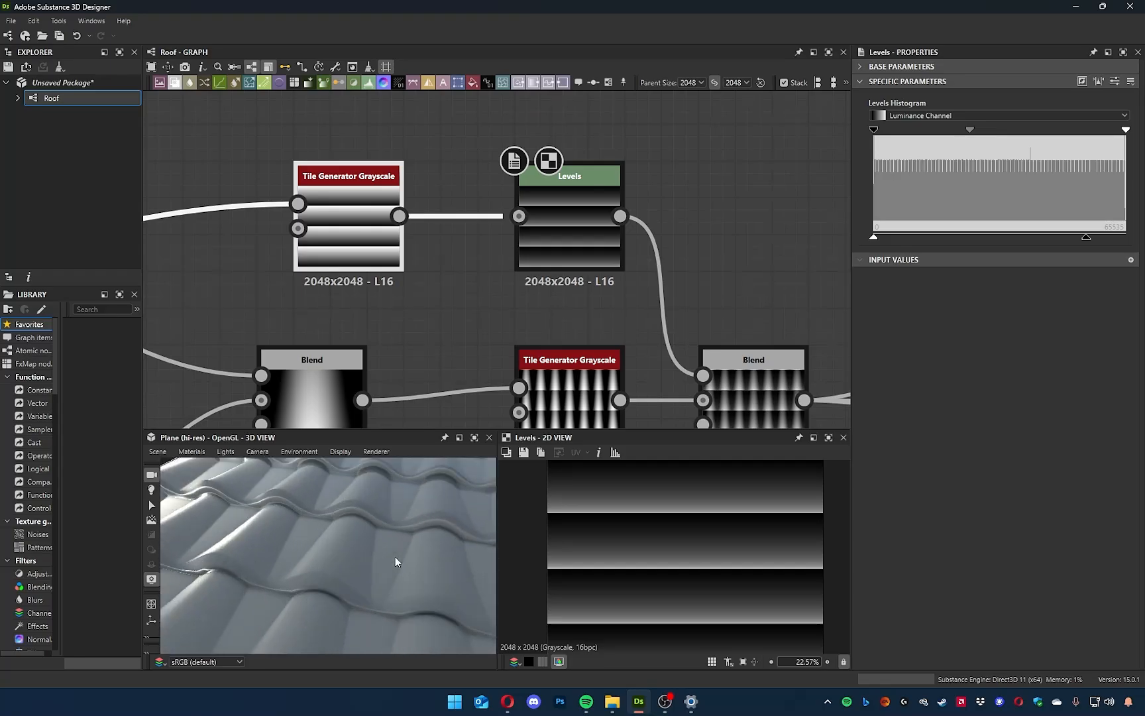
scroll(396, 557, down, 12)
scroll(389, 551, down, 6)
scroll(409, 556, up, 10)
mouse_move(390, 551)
mouse_down()
mouse_move(409, 556)
mouse_move(343, 575)
mouse_move(306, 550)
mouse_move(276, 549)
mouse_move(334, 555)
mouse_move(260, 563)
mouse_move(288, 575)
mouse_move(349, 567)
mouse_move(371, 544)
mouse_up()
scroll(639, 317, down, 6)
scroll(552, 368, up, 5)
Set the opacity of the first Subtract Blend, fed by Gradient Linear 1 and Levels, to 0.21 and check the tiles in 3D.
middle_drag(551, 363, 748, 319)
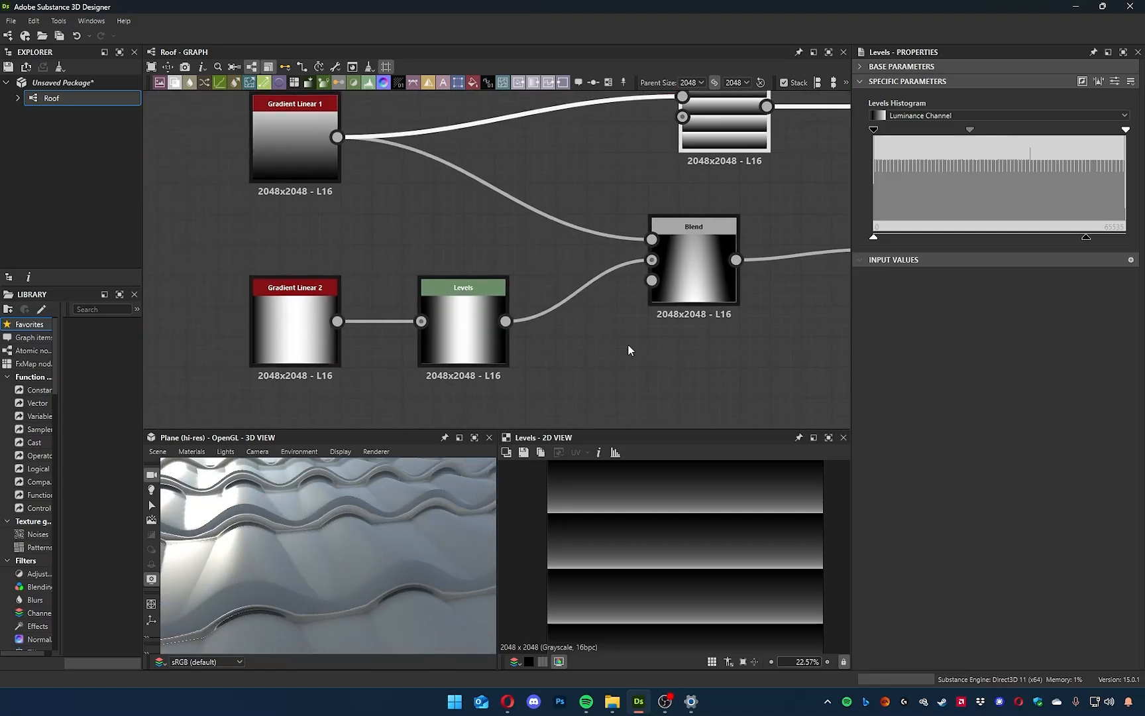
click(674, 280)
drag(961, 111, 912, 118)
mouse_move(410, 534)
mouse_down()
mouse_move(313, 536)
mouse_move(345, 562)
mouse_move(366, 546)
mouse_move(364, 532)
mouse_move(404, 565)
mouse_move(322, 578)
mouse_move(353, 565)
mouse_move(333, 611)
mouse_move(343, 601)
mouse_move(367, 607)
mouse_move(309, 596)
mouse_move(270, 605)
mouse_move(323, 528)
mouse_move(314, 490)
mouse_move(333, 524)
mouse_move(472, 547)
mouse_move(443, 540)
mouse_move(465, 584)
mouse_move(420, 568)
mouse_move(439, 537)
mouse_move(457, 539)
mouse_move(417, 560)
mouse_up()
scroll(391, 549, up, 4)
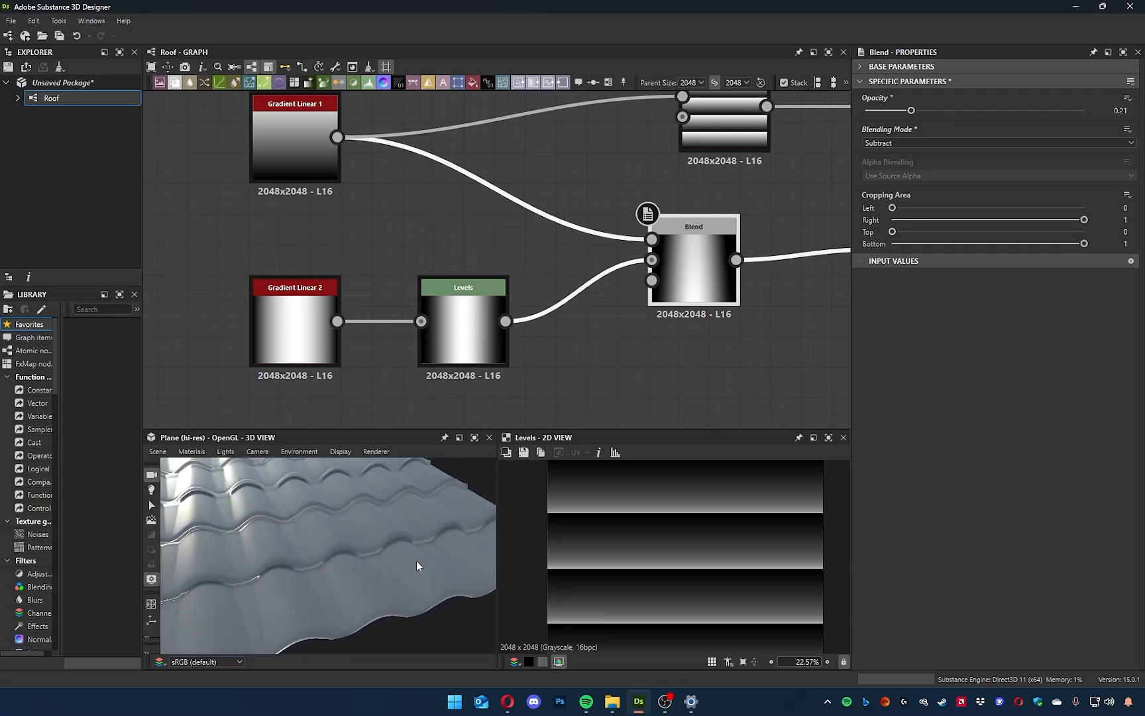
Set the Uniform Color feeding the Roughness output to 242 and inspect the tile surface in 3D.
middle_drag(706, 302, 511, 343)
scroll(686, 338, down, 5)
middle_drag(713, 330, 311, 339)
scroll(567, 293, up, 5)
mouse_move(391, 540)
mouse_down()
mouse_move(358, 544)
mouse_move(361, 525)
mouse_move(368, 532)
mouse_move(335, 535)
mouse_move(348, 540)
mouse_move(346, 513)
mouse_up()
click(680, 210)
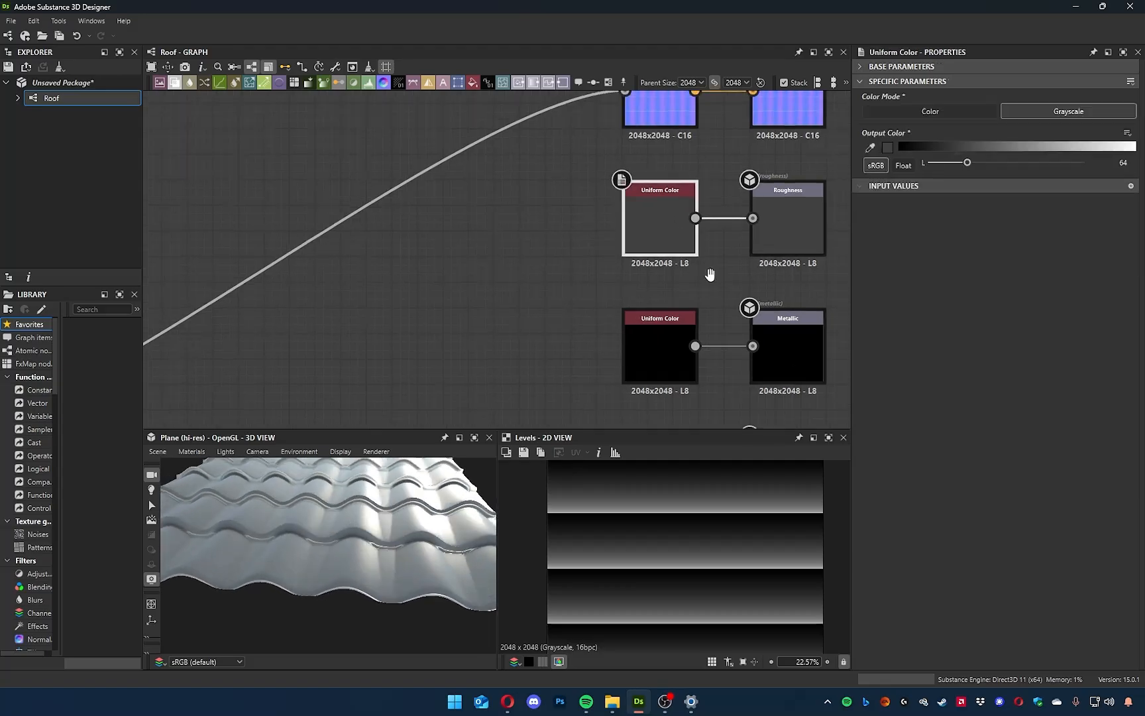
middle_drag(772, 197, 734, 262)
drag(987, 146, 1125, 147)
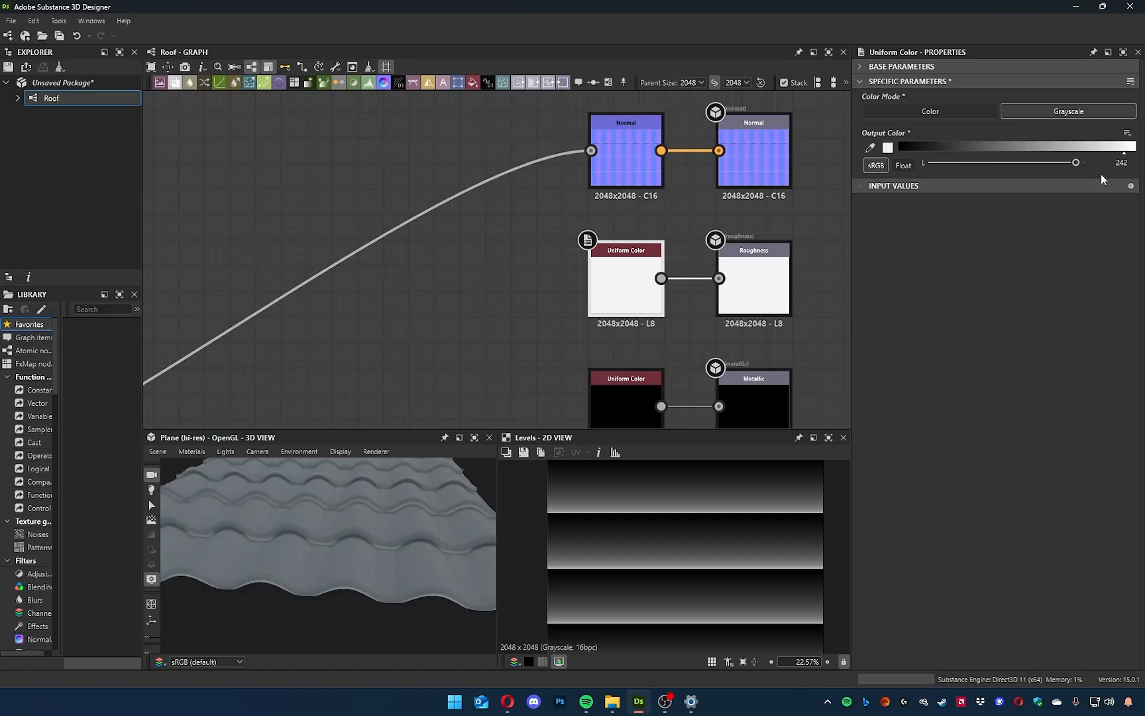
drag(271, 575, 269, 542)
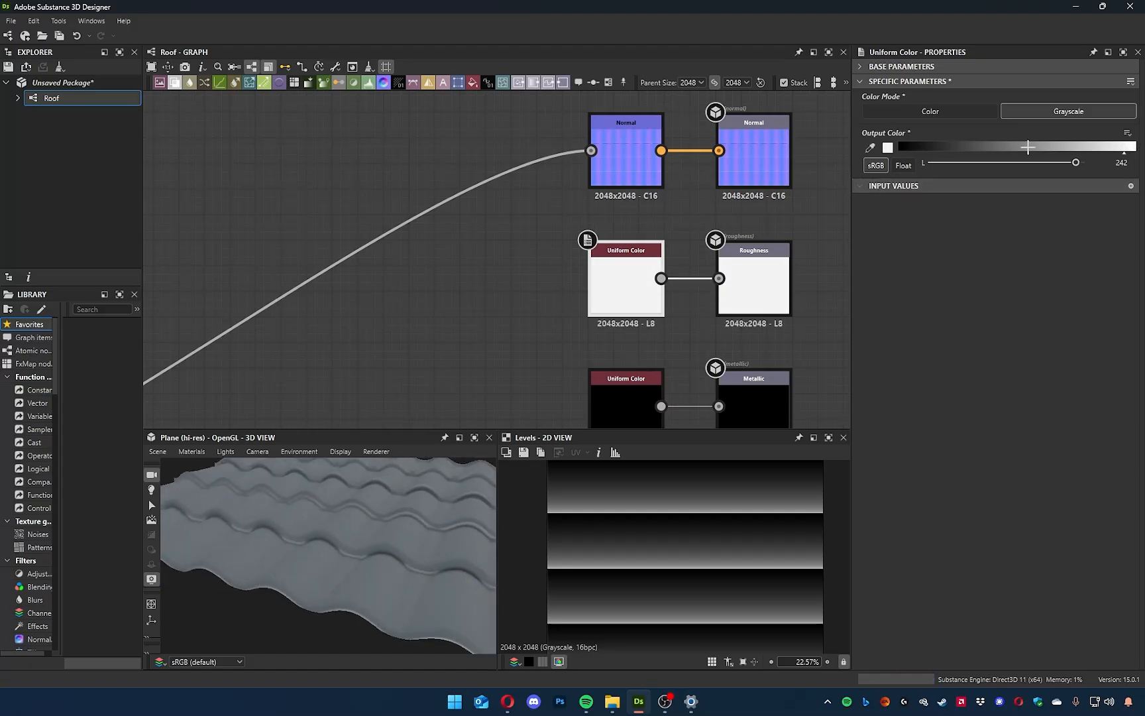
Try a roughness value of 0, then set the Roughness Uniform Color to 245 and check the tiles in 3D.
drag(1076, 166, 864, 183)
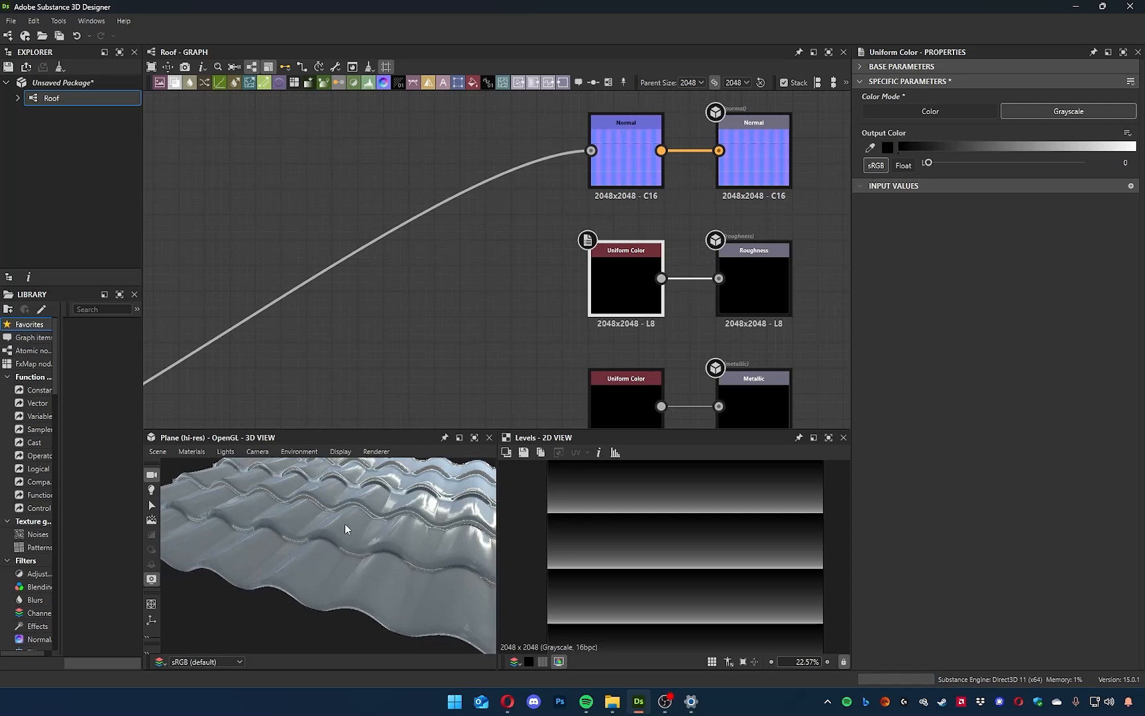
mouse_move(385, 523)
mouse_down()
mouse_move(302, 516)
mouse_move(370, 527)
mouse_move(349, 525)
mouse_move(334, 560)
mouse_move(318, 531)
mouse_move(346, 519)
mouse_up()
drag(1006, 162, 1078, 170)
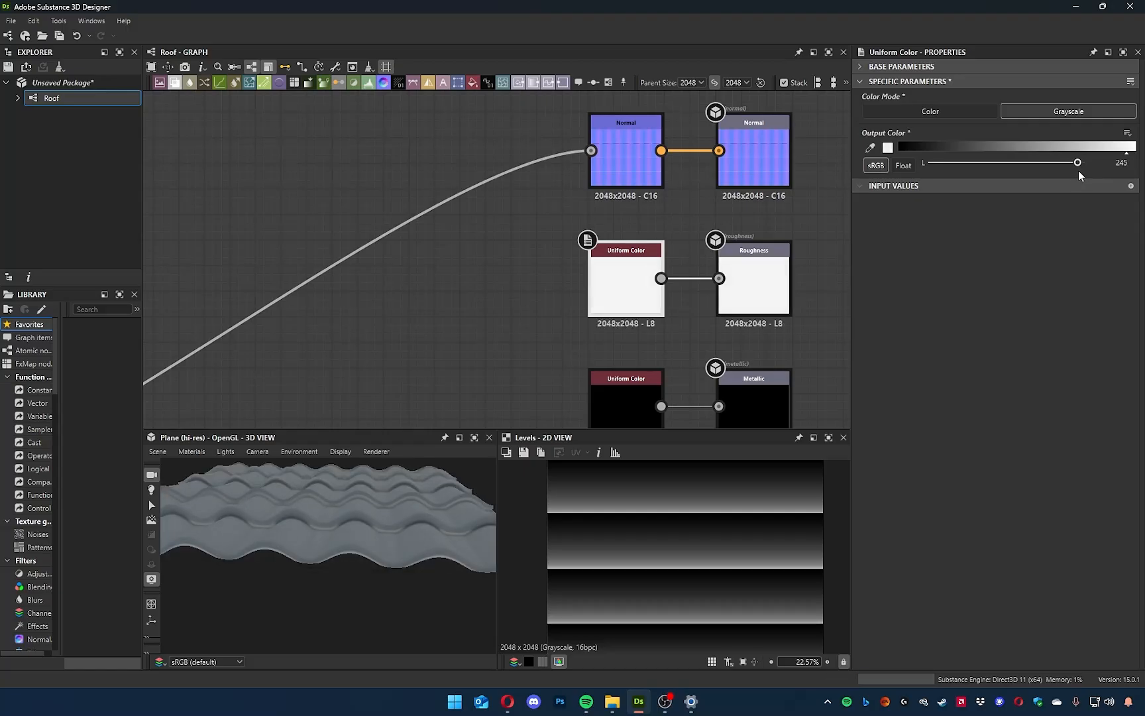
drag(428, 536, 337, 541)
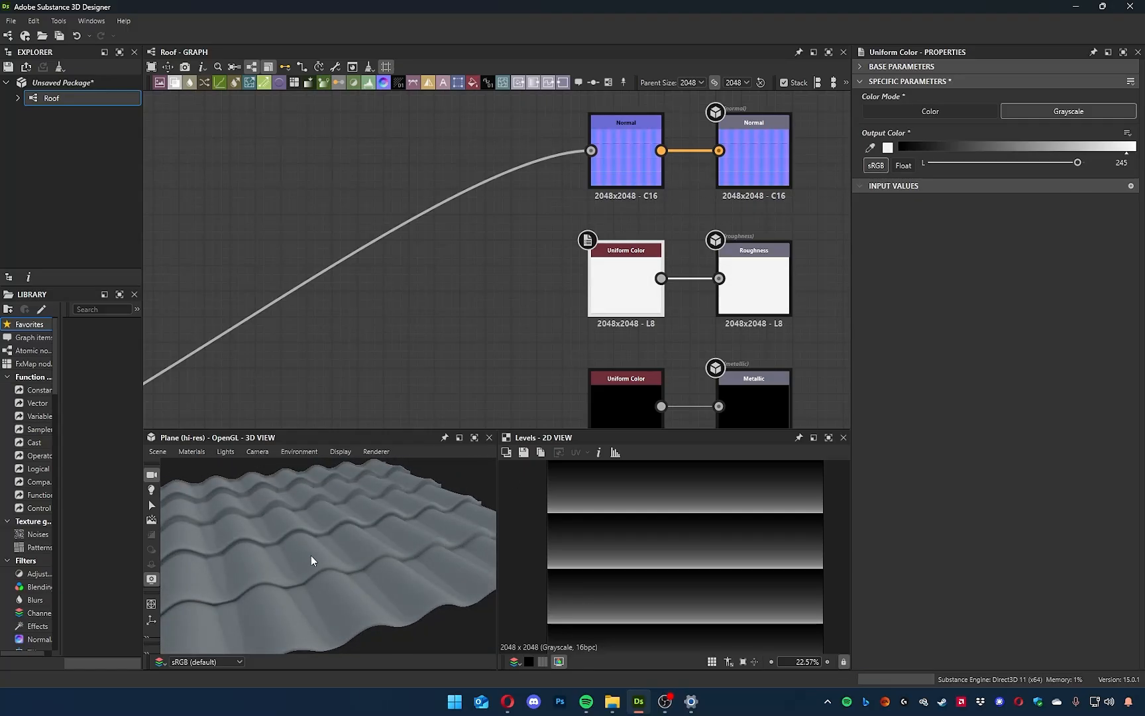
Review the node graph and tile rows in 3D, then switch to the Opera browser to view the Novigrad roof reference image.
scroll(636, 210, down, 6)
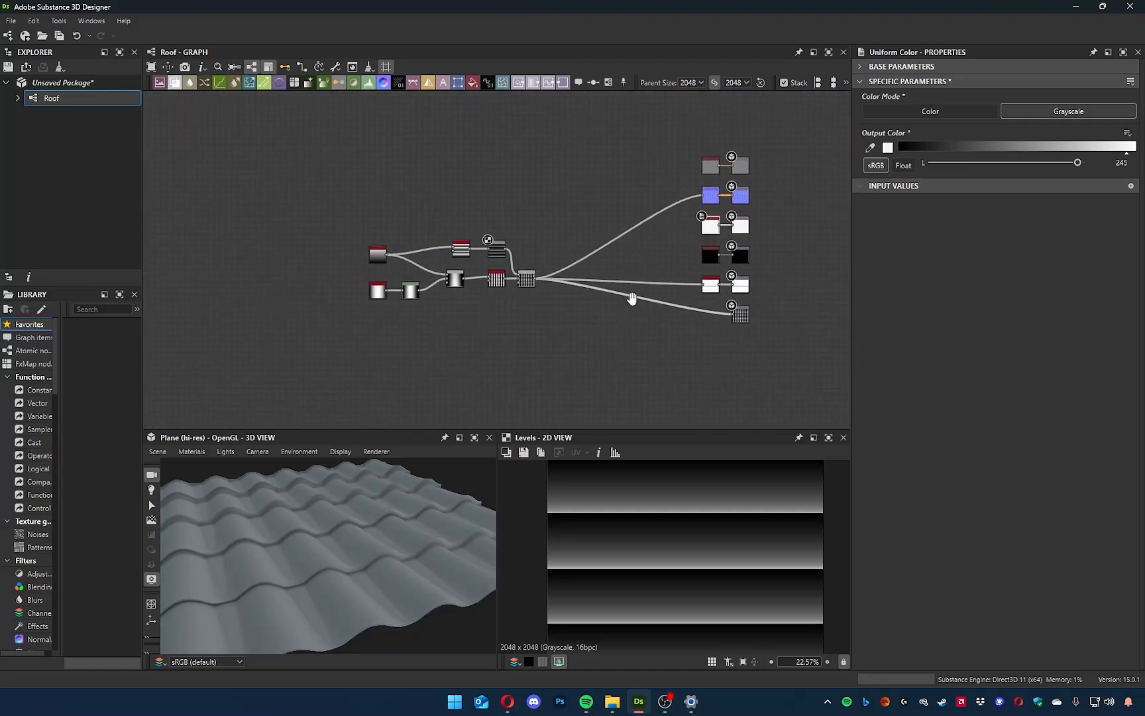
mouse_move(363, 597)
mouse_down()
mouse_move(305, 630)
mouse_move(336, 628)
mouse_move(388, 591)
mouse_move(351, 573)
mouse_move(370, 536)
mouse_move(343, 571)
mouse_move(342, 605)
mouse_move(360, 576)
mouse_up()
scroll(481, 346, up, 4)
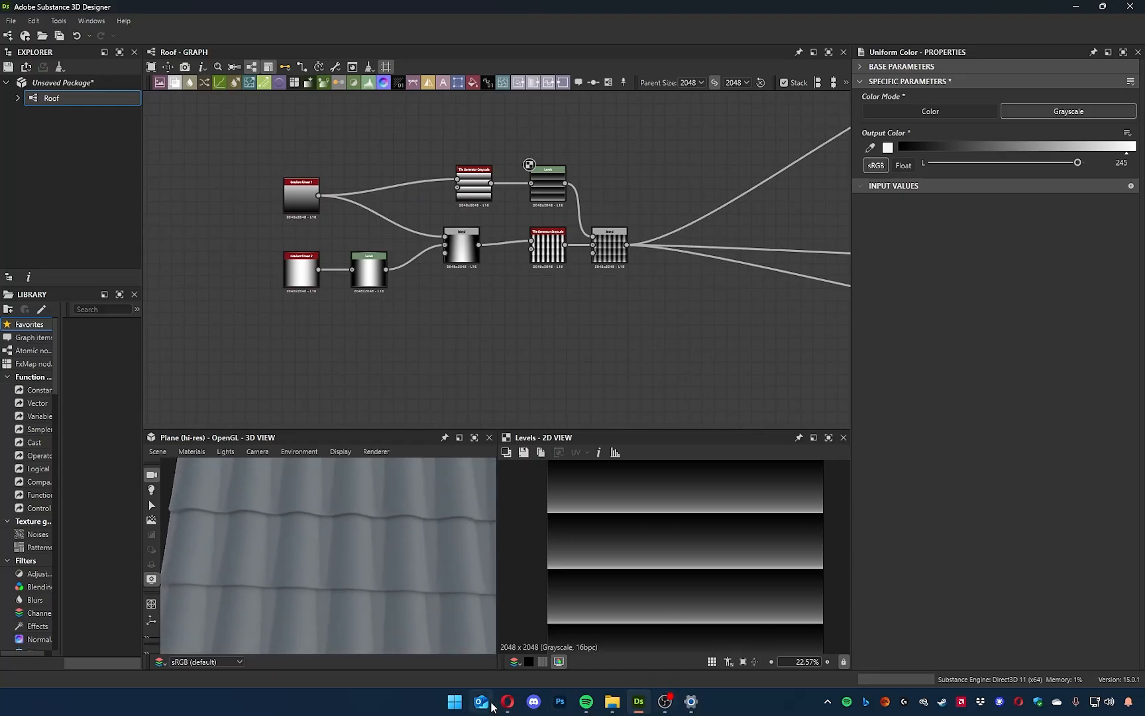
mouse_move(507, 703)
click(536, 645)
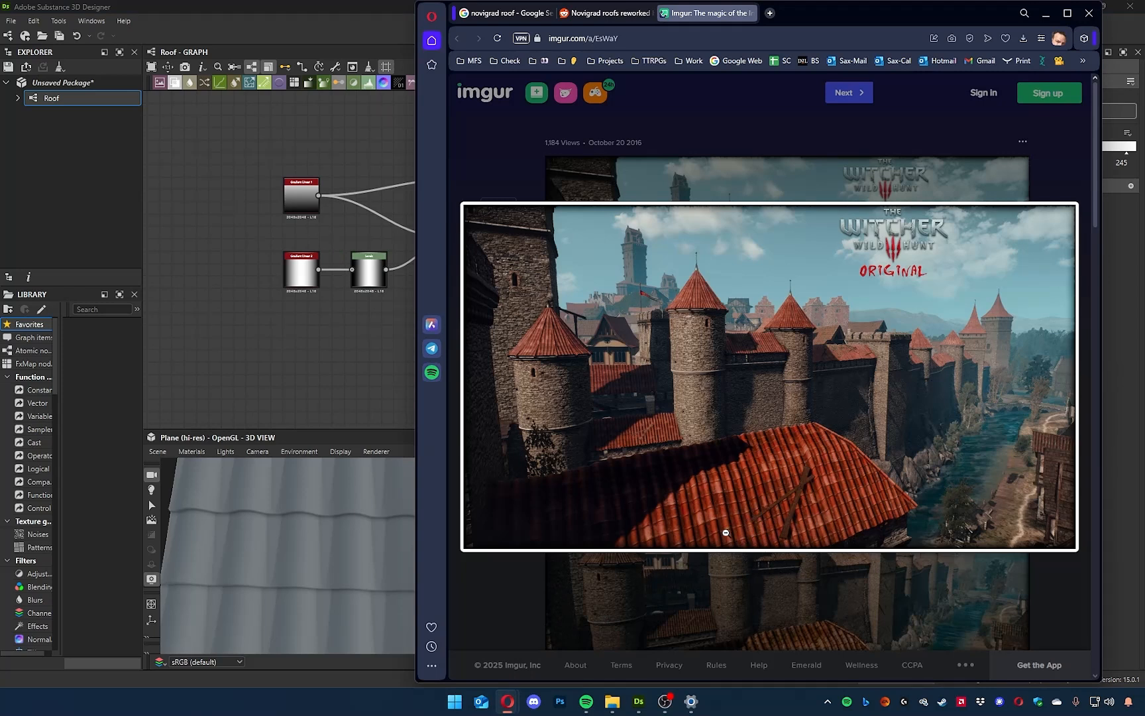
Switch back to Substance 3D Designer and examine the shape and overlap of the tile rows in 3D from several angles.
click(280, 561)
drag(280, 560, 365, 584)
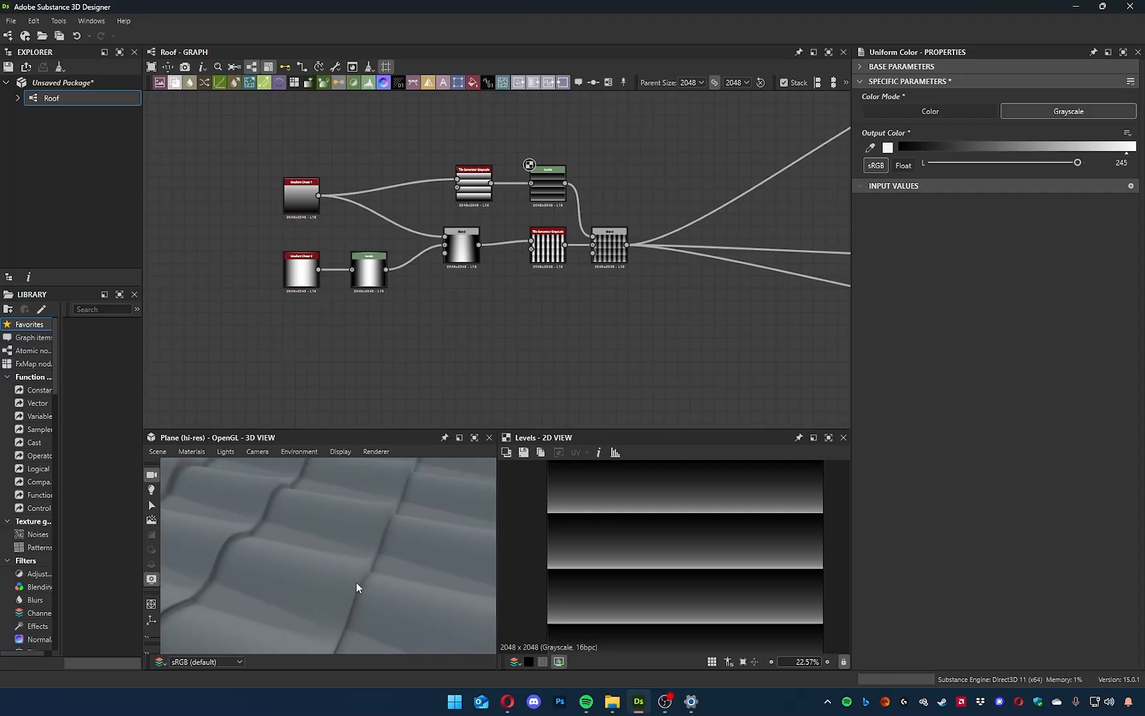
drag(362, 583, 304, 592)
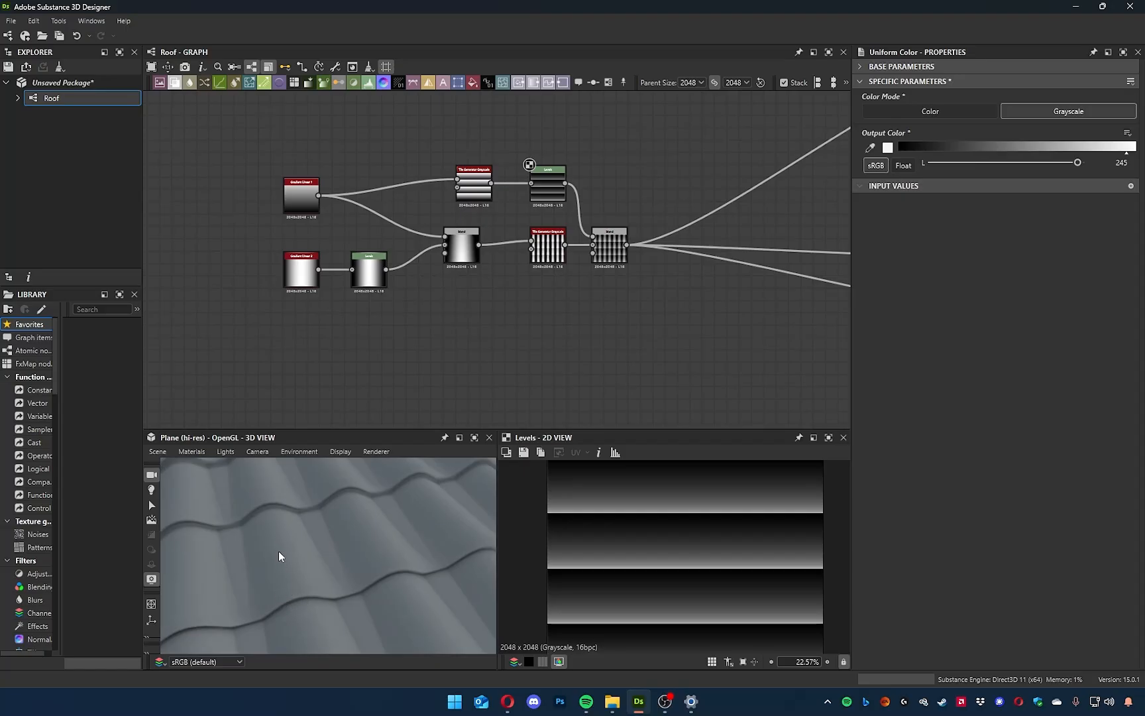
mouse_move(651, 289)
middle_down()
mouse_move(619, 322)
mouse_move(654, 301)
middle_up()
drag(378, 558, 356, 601)
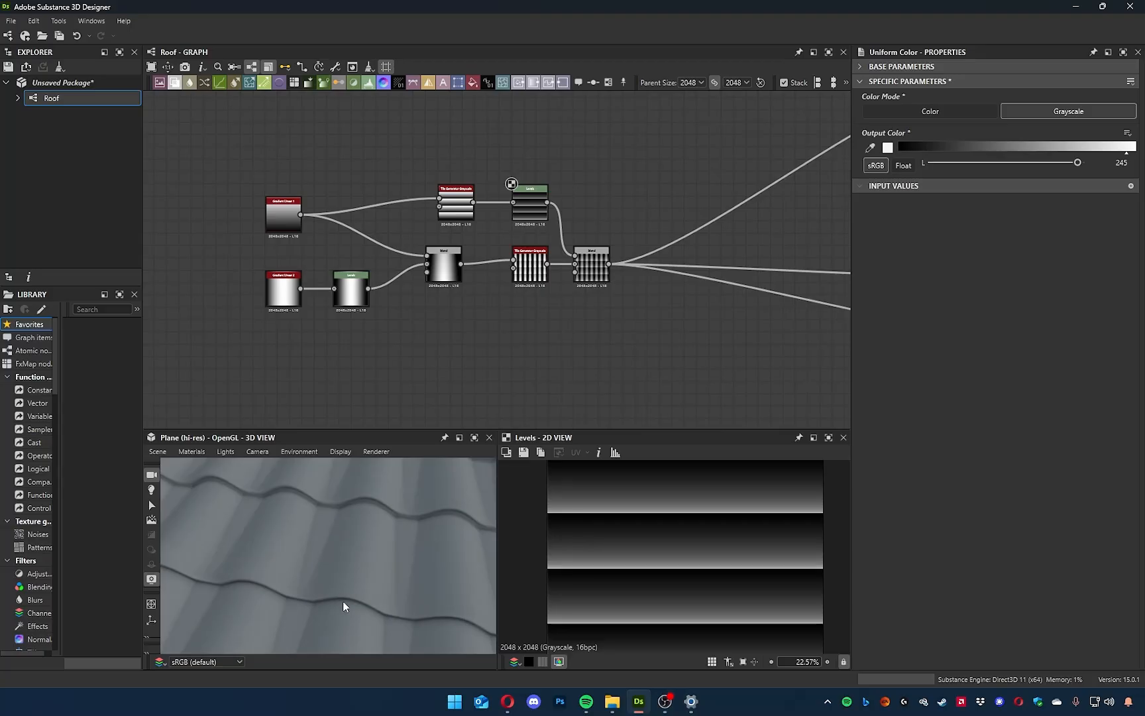
drag(381, 484, 336, 519)
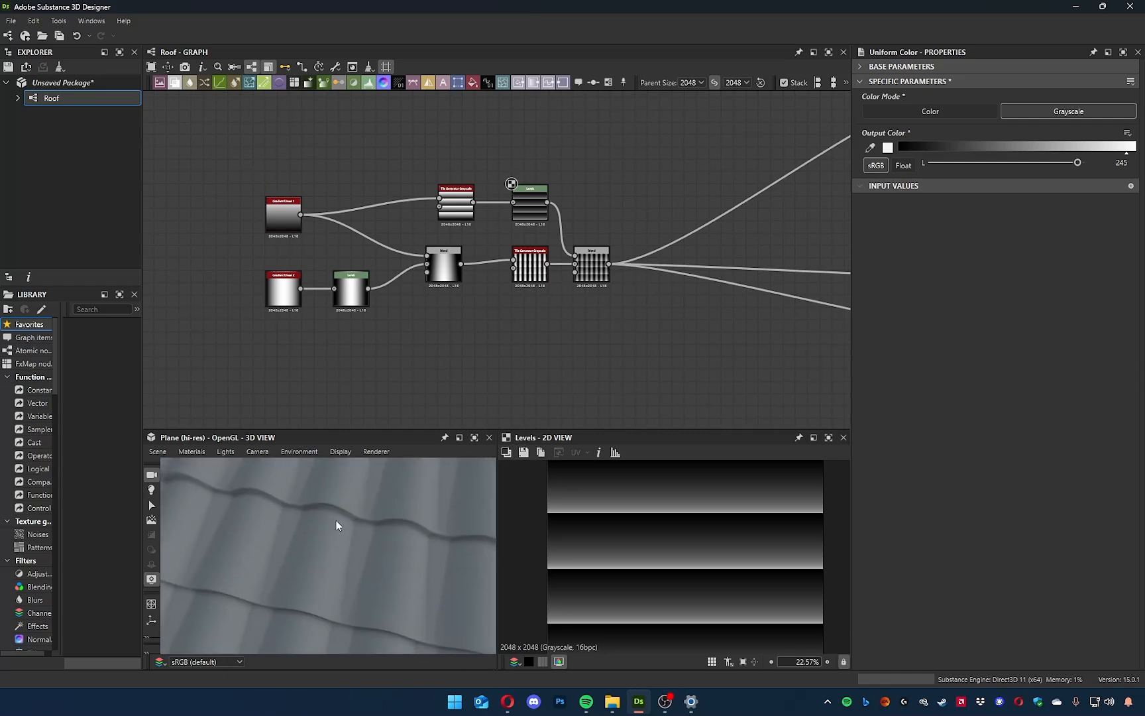
drag(335, 601, 299, 544)
Add a Tile Generator Grayscale node to the Roof graph, below the existing vertical-stripe Tile Generator.
middle_drag(432, 329, 450, 355)
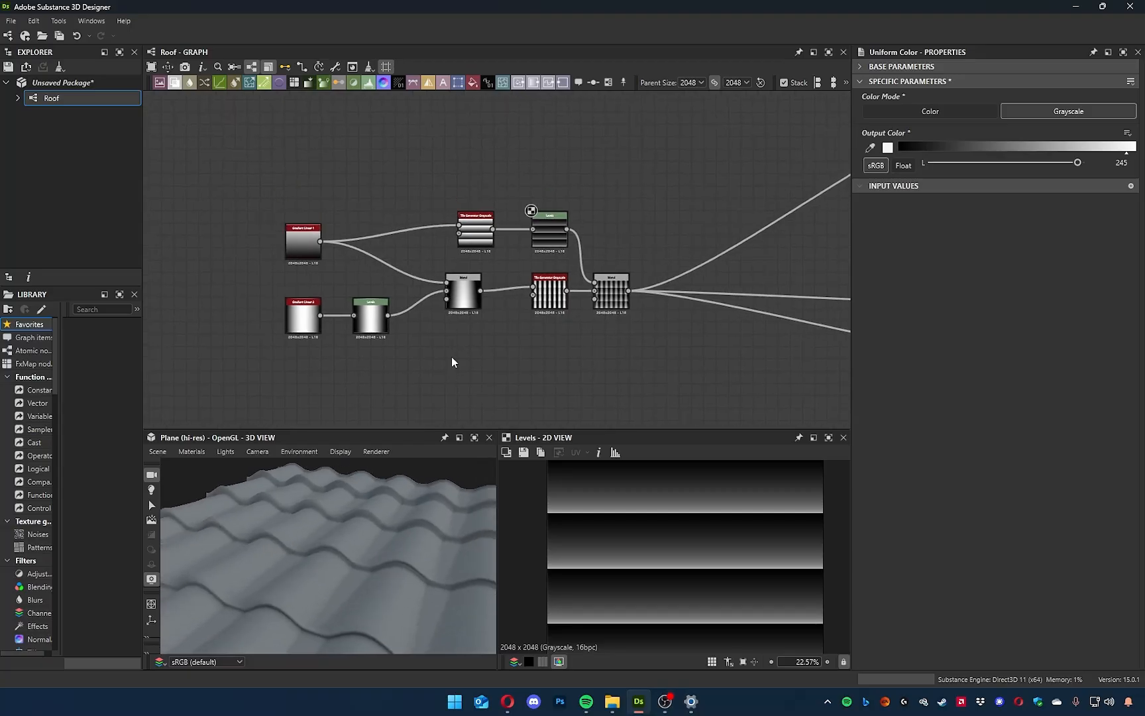
scroll(462, 340, down, 2)
scroll(463, 348, up, 4)
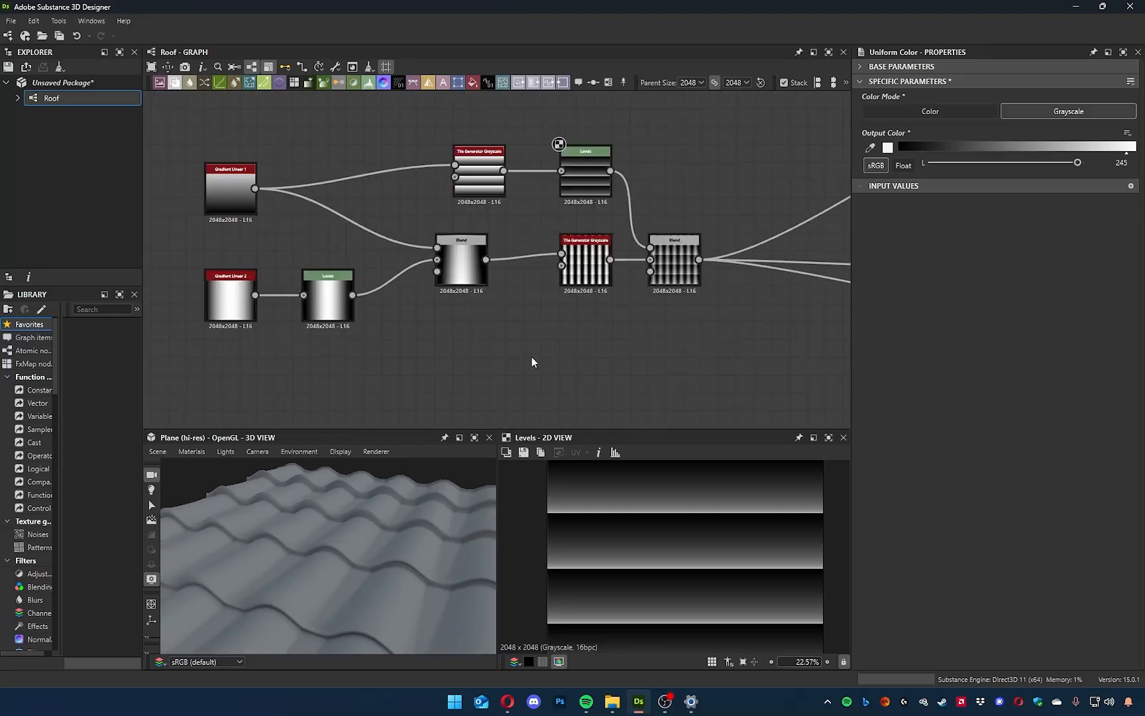
middle_drag(532, 360, 493, 364)
scroll(503, 379, up, 3)
scroll(522, 379, down, 3)
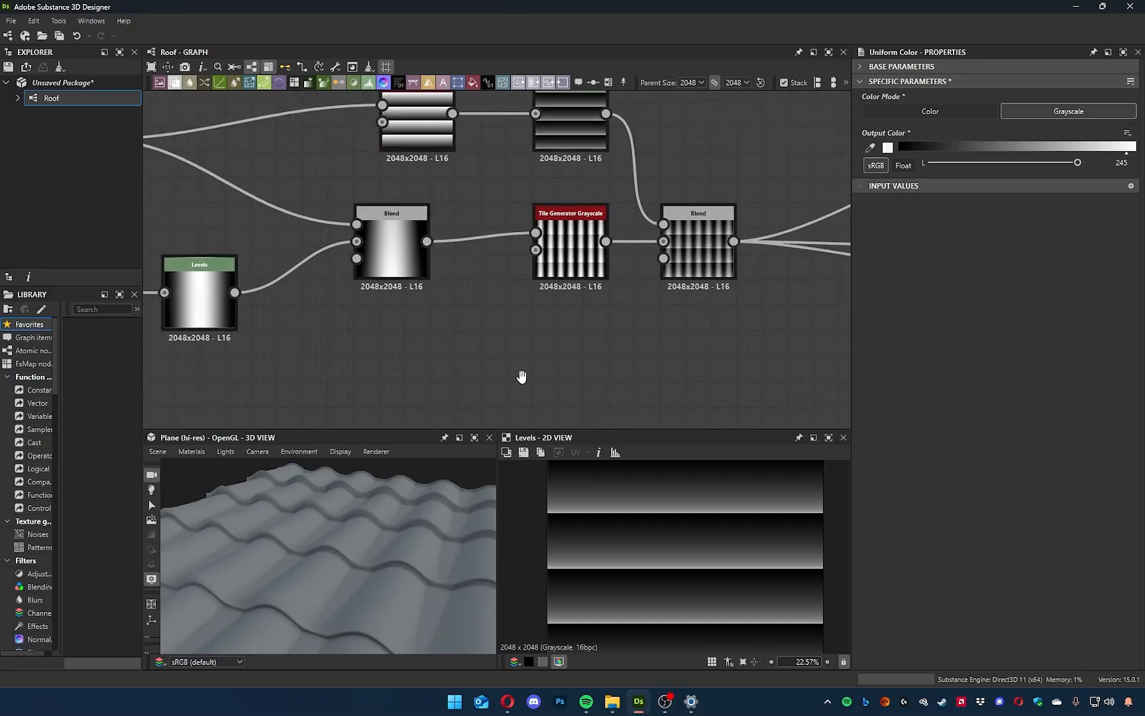
key(space)
text(tile)
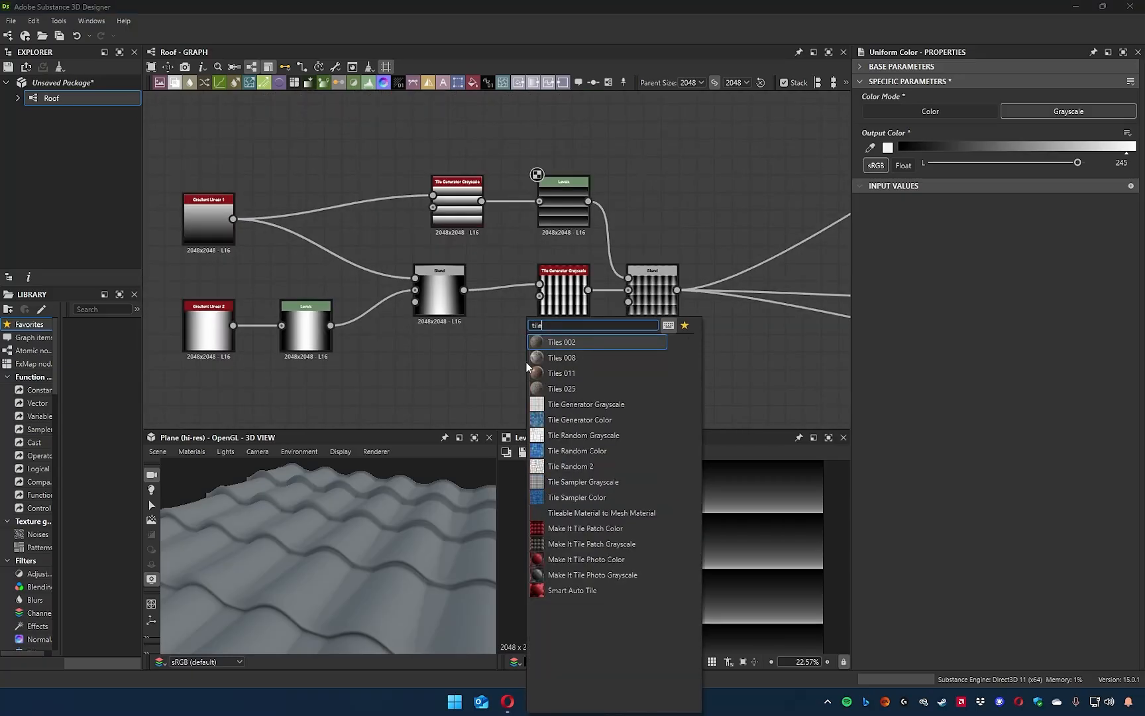
key(Down)
key(Down)
key(Down)
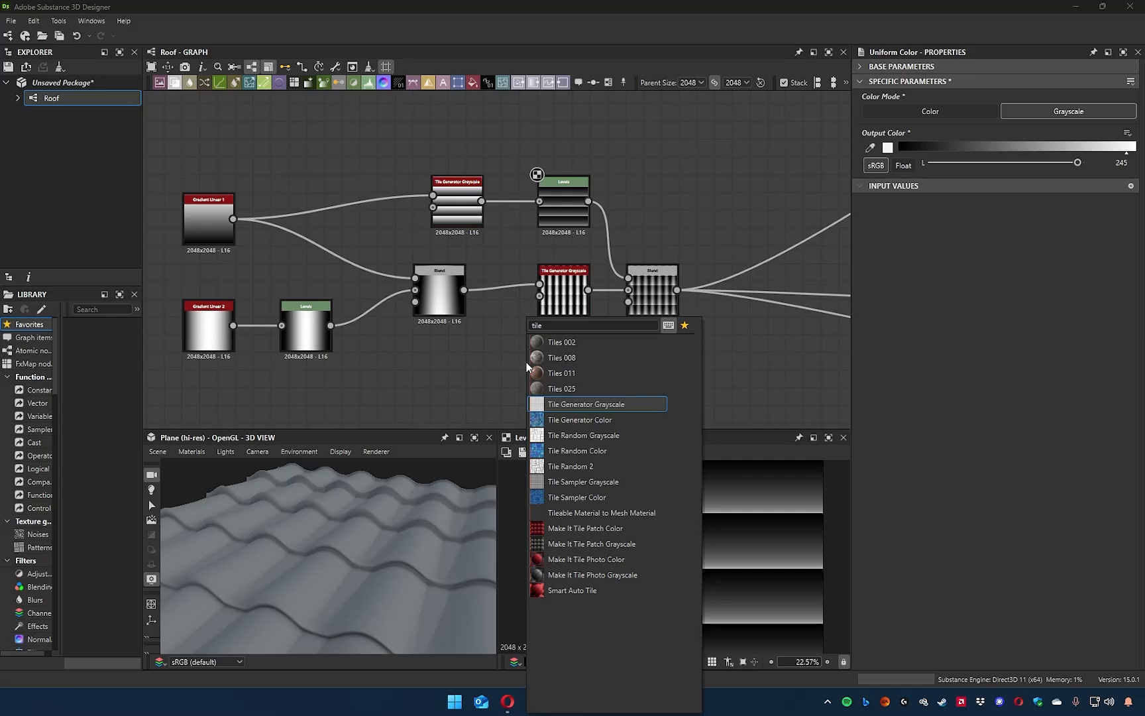
key(Return)
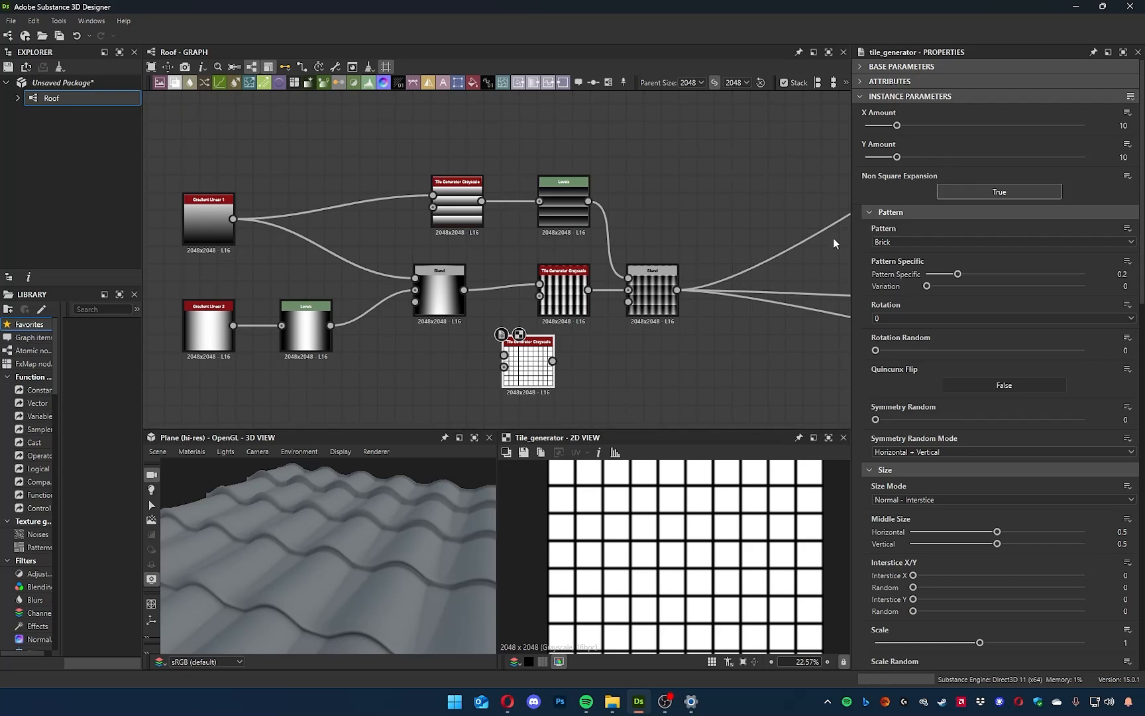
Reposition the new Tile Generator Grayscale below the gradient Blend and connect the lower Levels output to its Pattern Input 1.
middle_drag(639, 371, 682, 363)
drag(561, 361, 472, 396)
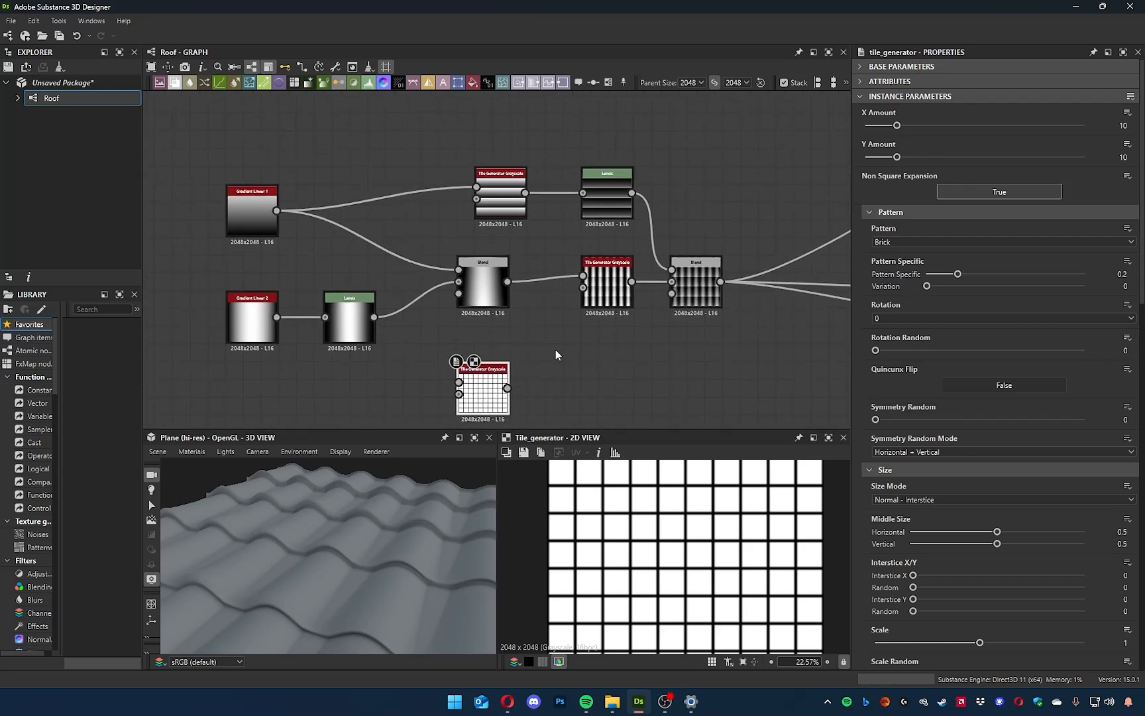
middle_drag(556, 355, 662, 319)
scroll(504, 331, up, 1)
scroll(448, 251, up, 4)
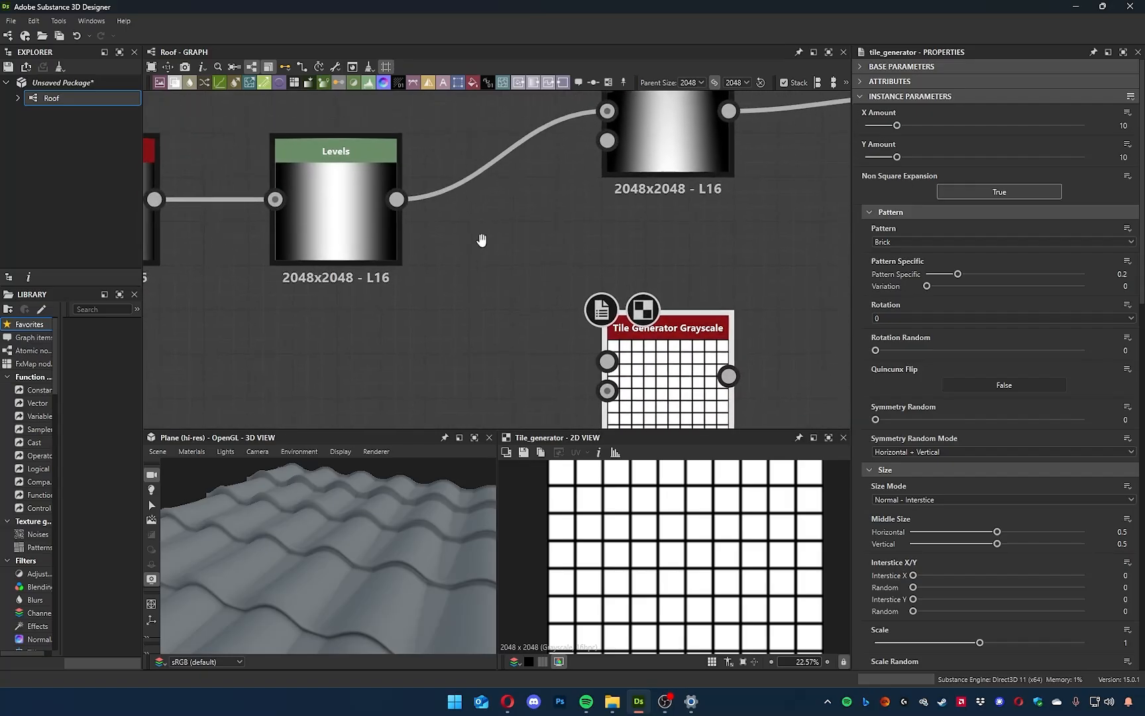
middle_drag(482, 240, 472, 231)
middle_drag(566, 338, 663, 337)
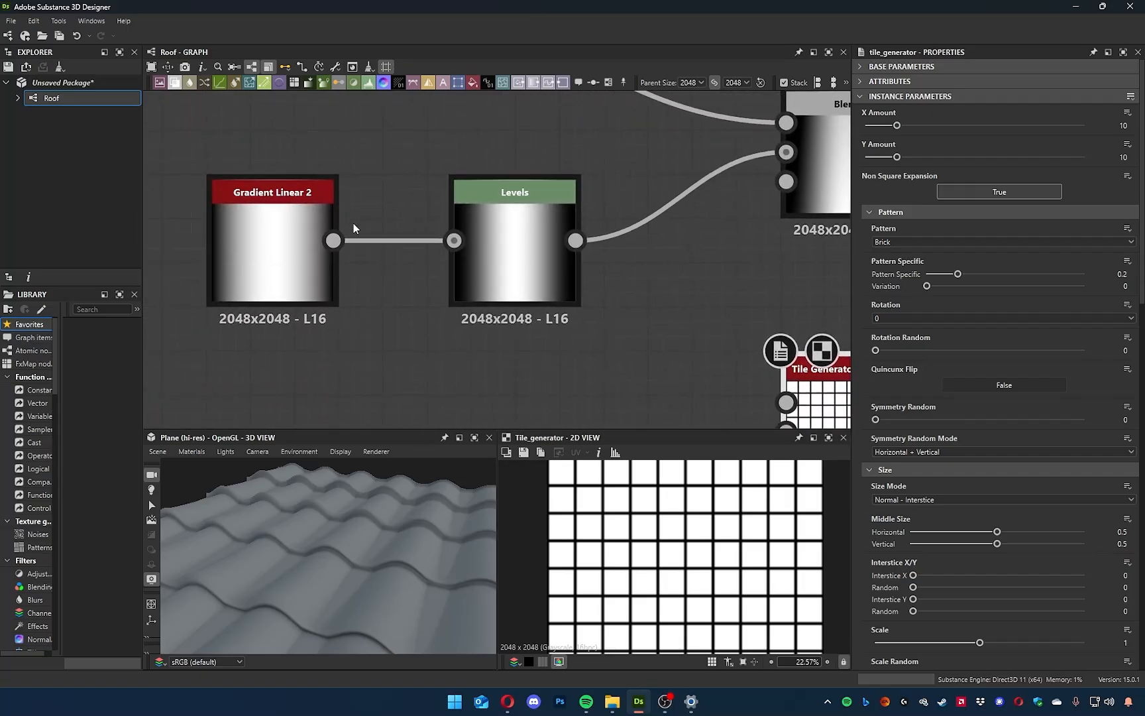
middle_drag(606, 311, 627, 327)
click(502, 299)
drag(293, 253, 326, 285)
click(645, 282)
middle_drag(621, 277, 451, 266)
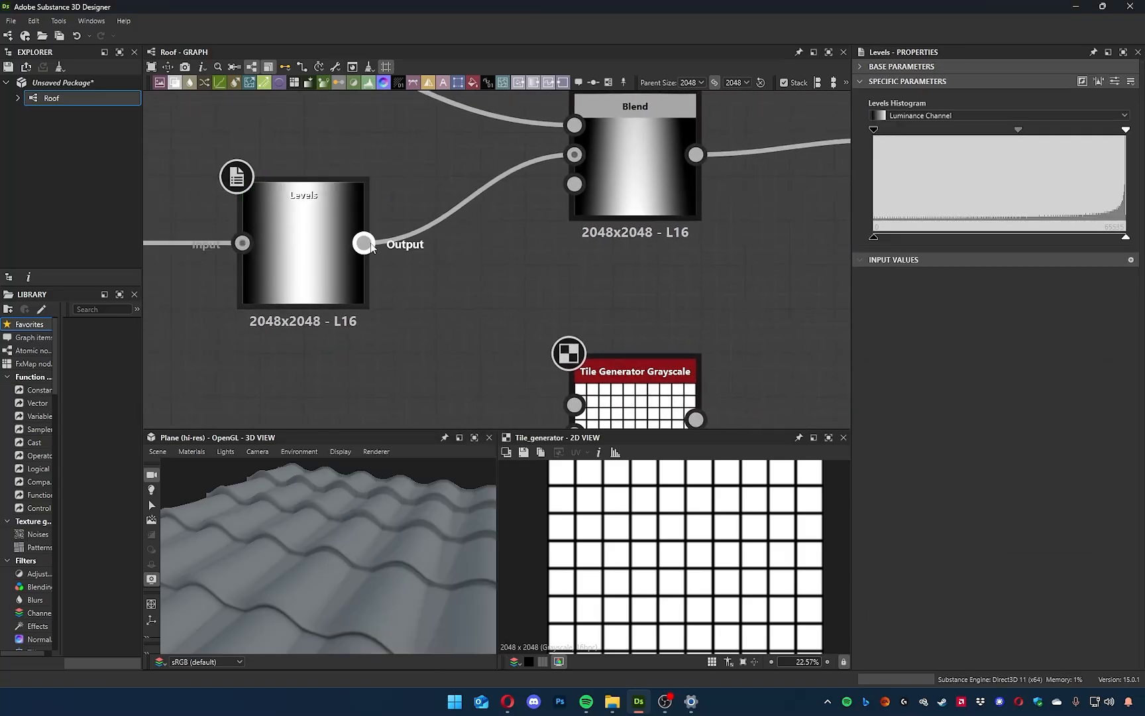
drag(364, 242, 575, 404)
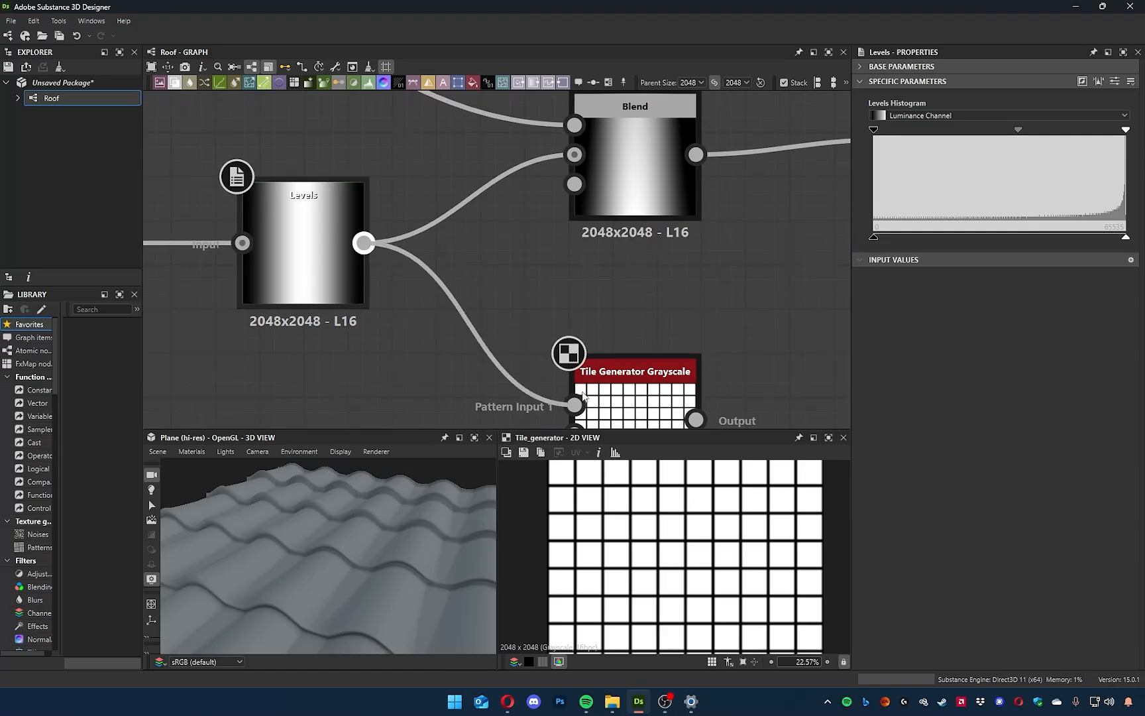
Set the new Tile Generator's pattern to Image Input.
click(623, 407)
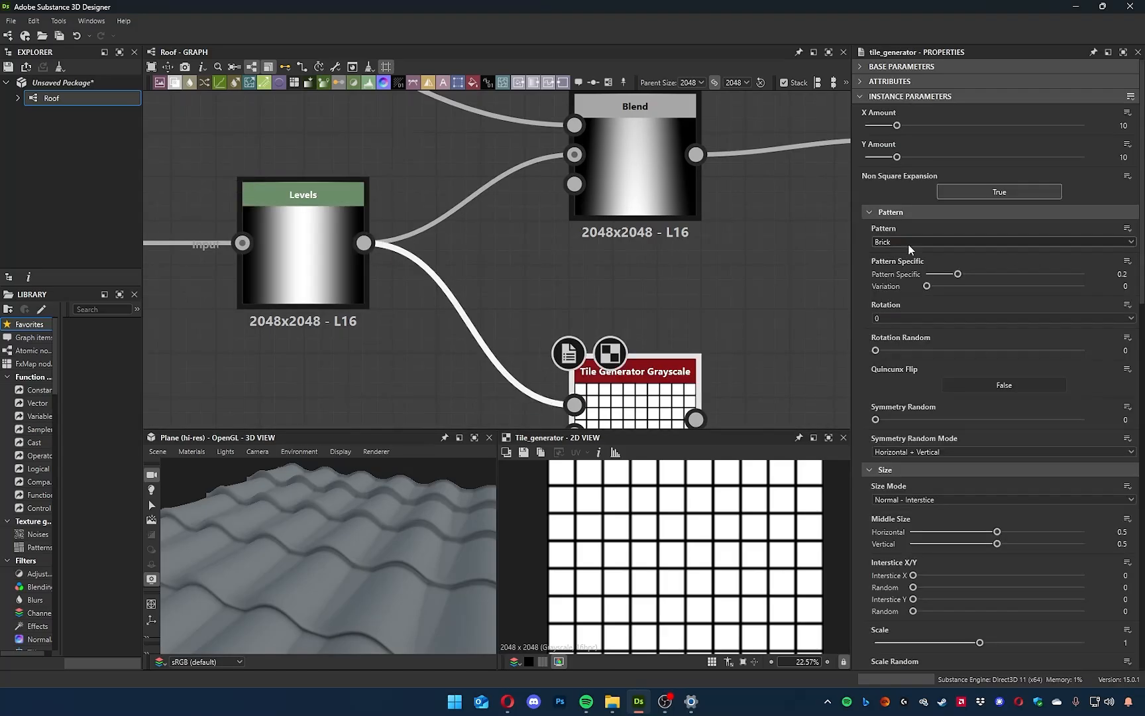
click(908, 243)
click(908, 254)
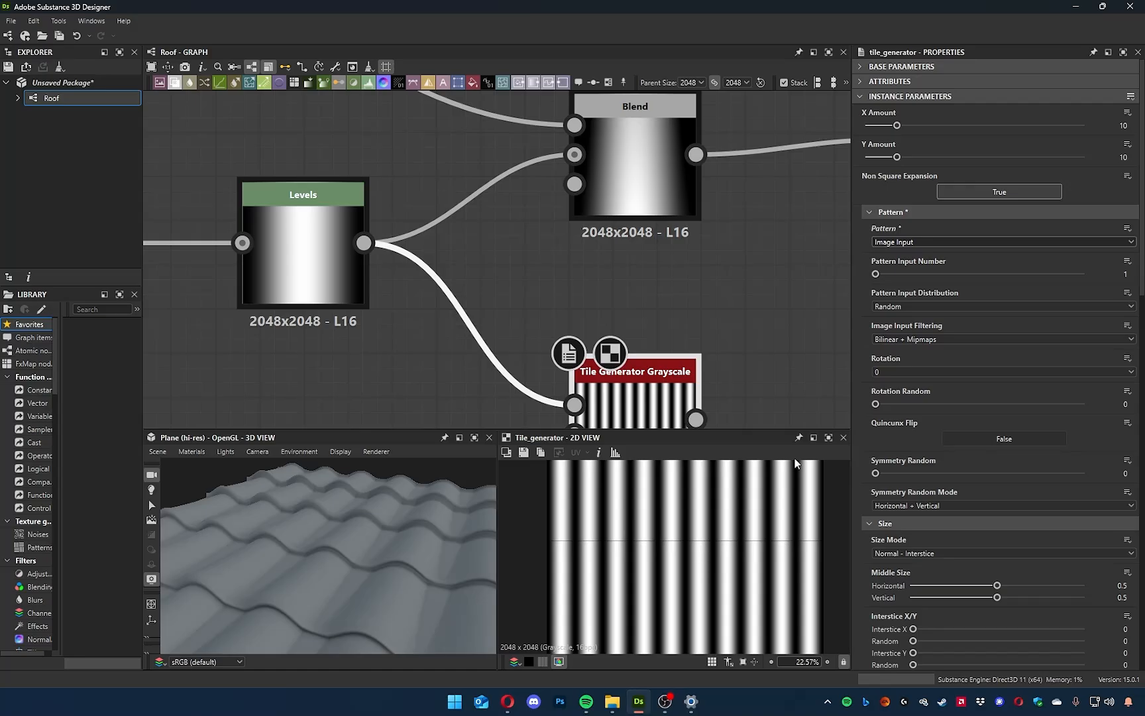
Check the X and Y amounts of the existing Tile Generator that feeds the final Blend.
scroll(716, 283, down, 3)
middle_drag(717, 283, 530, 356)
scroll(593, 345, up, 7)
middle_drag(612, 352, 551, 426)
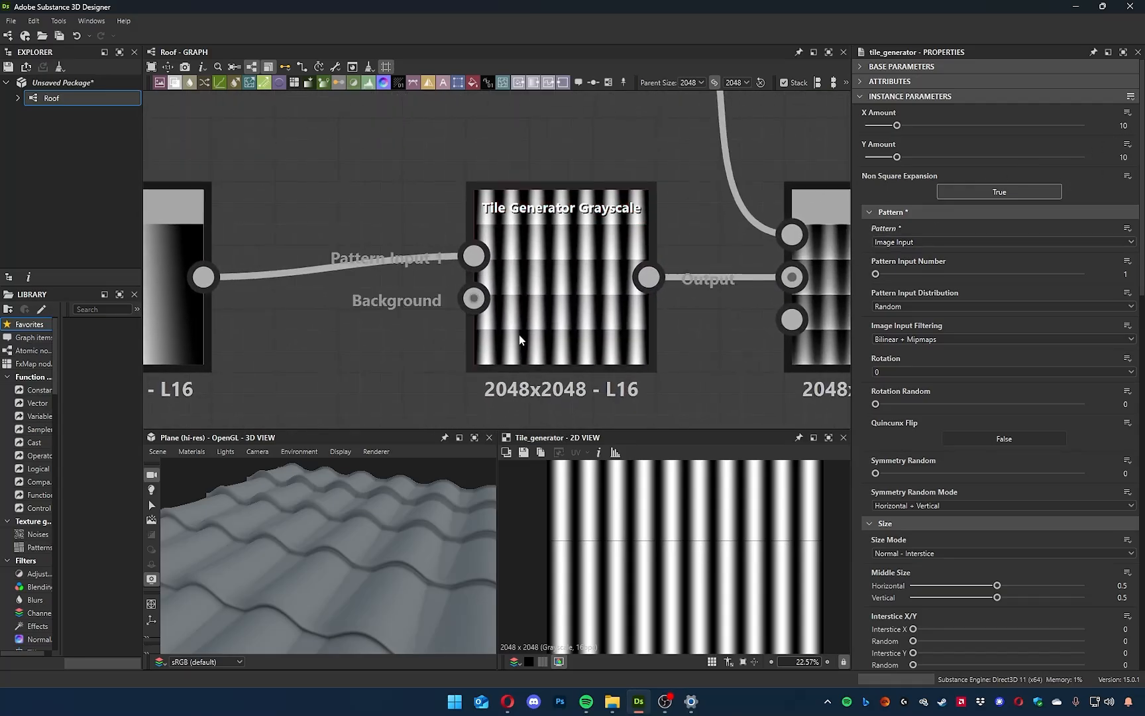
scroll(550, 291, down, 5)
double_click(564, 304)
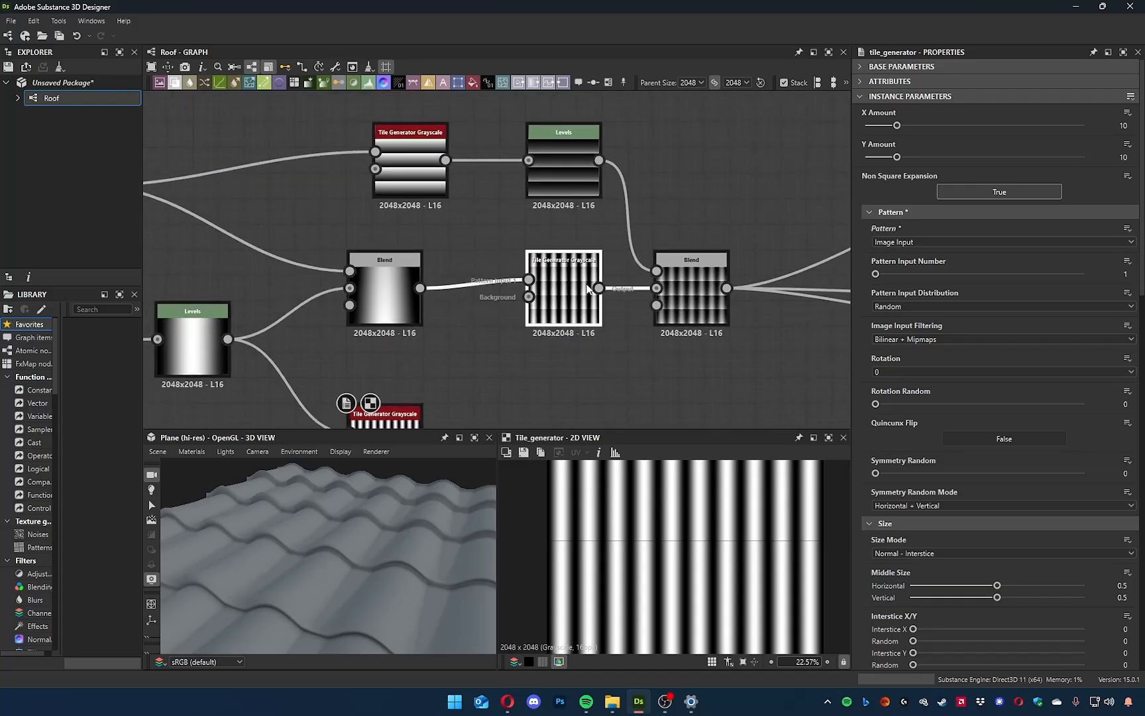
middle_drag(395, 386, 431, 322)
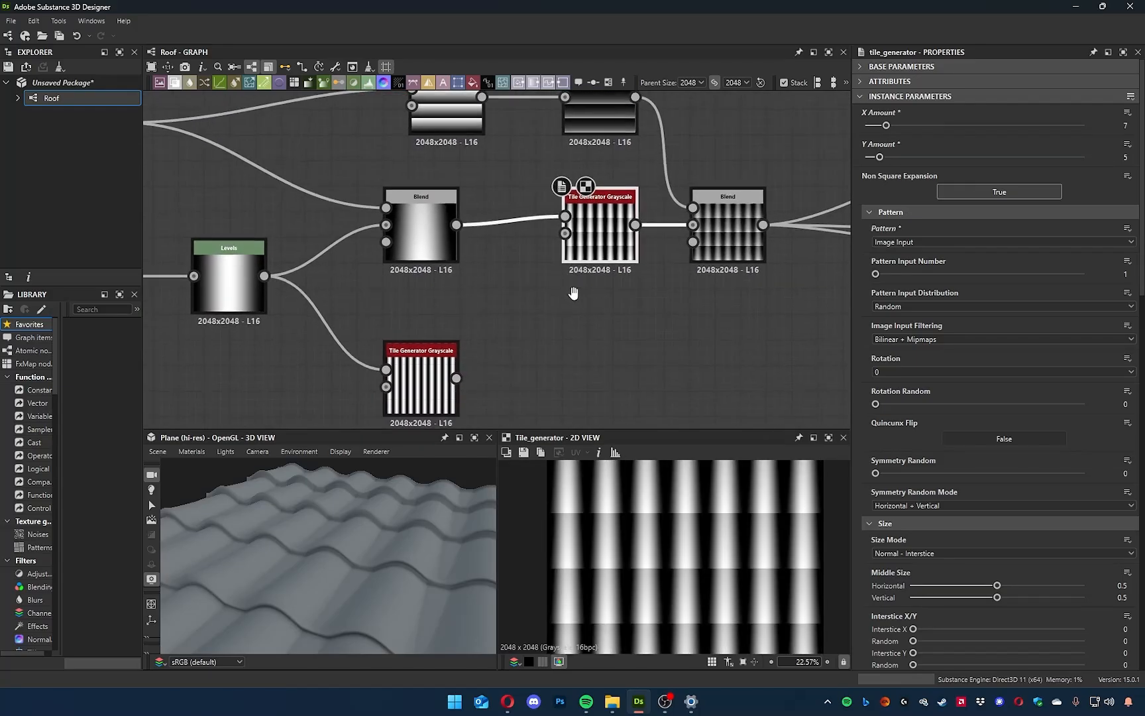
Set the new Tile Generator's X Amount to 5 and Y Amount to 1, and check its stripes in 2D.
double_click(431, 378)
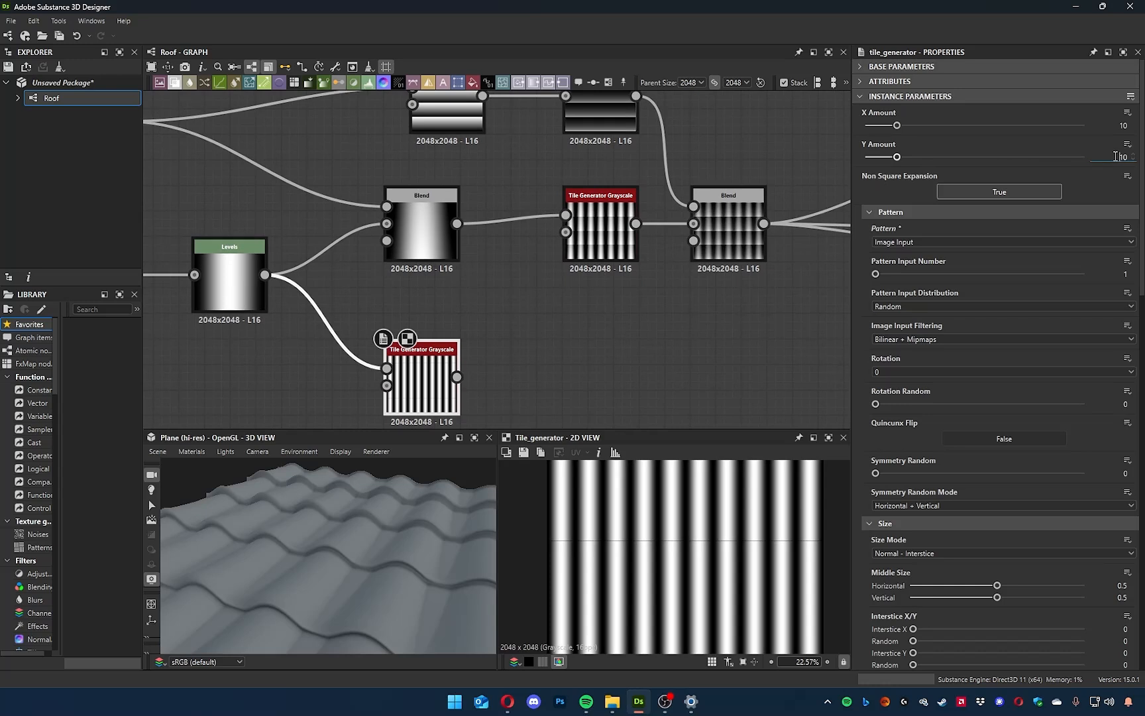
scroll(678, 569, up, 10)
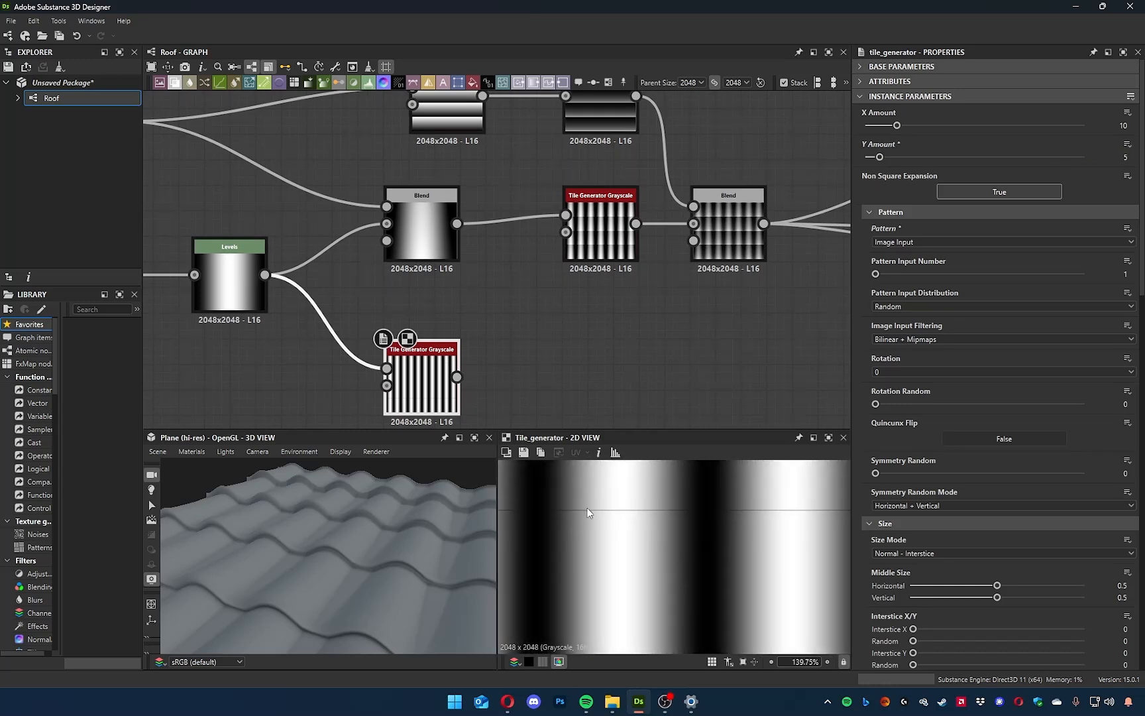
mouse_move(897, 127)
mouse_down()
mouse_move(860, 132)
mouse_move(881, 127)
mouse_up()
scroll(692, 525, down, 3)
scroll(692, 525, down, 10)
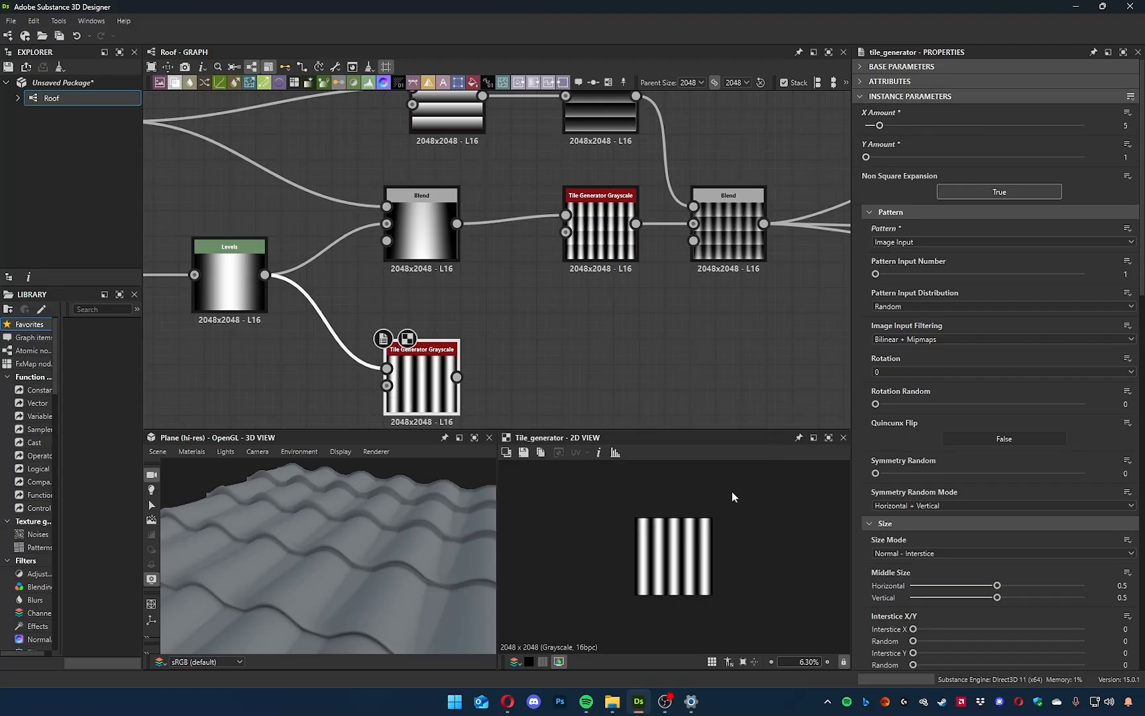
Recheck the existing Tile Generator's amounts and set the new one's X Amount to 7 to match.
click(623, 229)
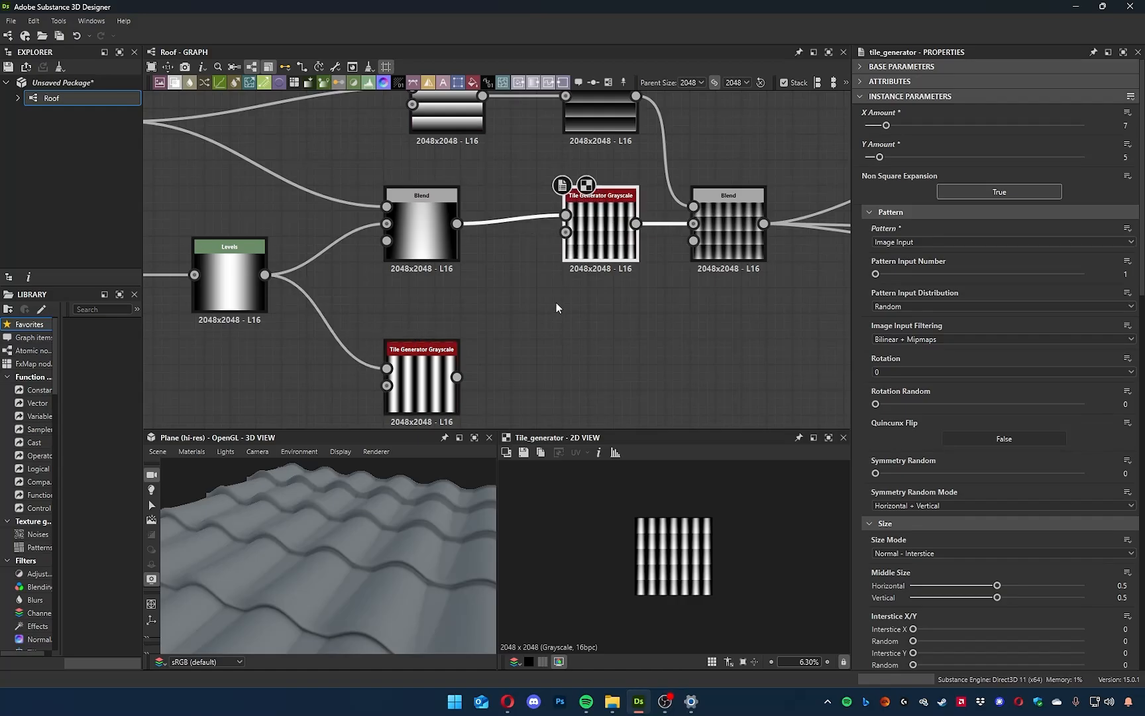
click(421, 381)
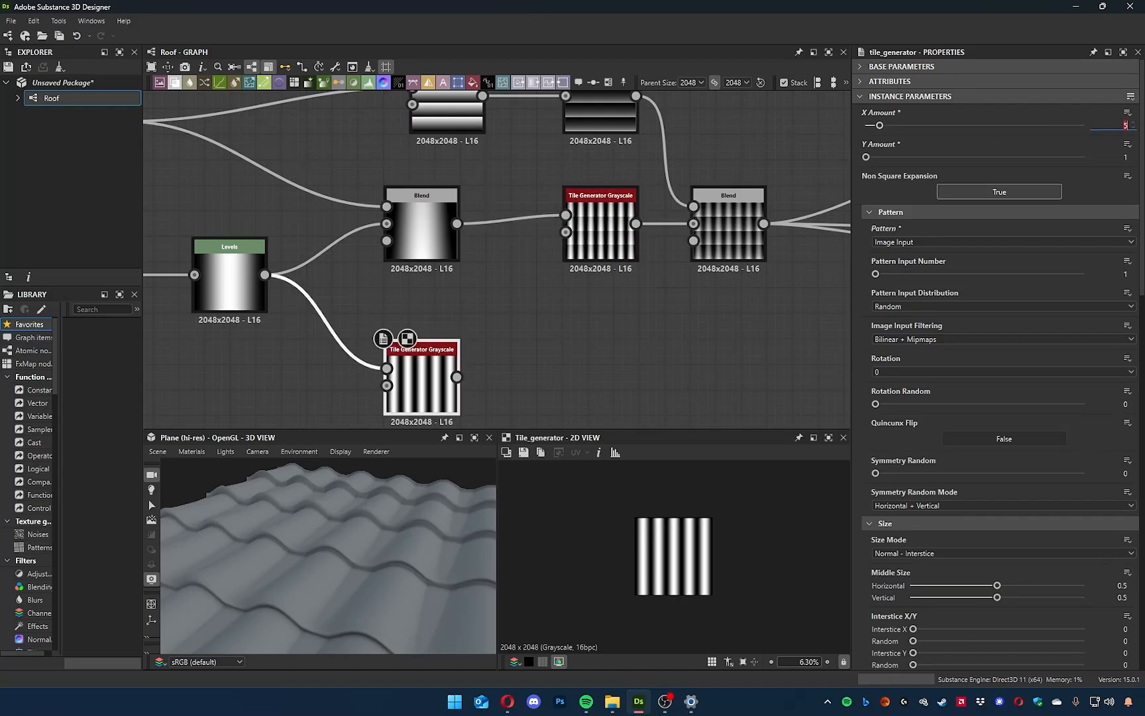
text(7)
key(Return)
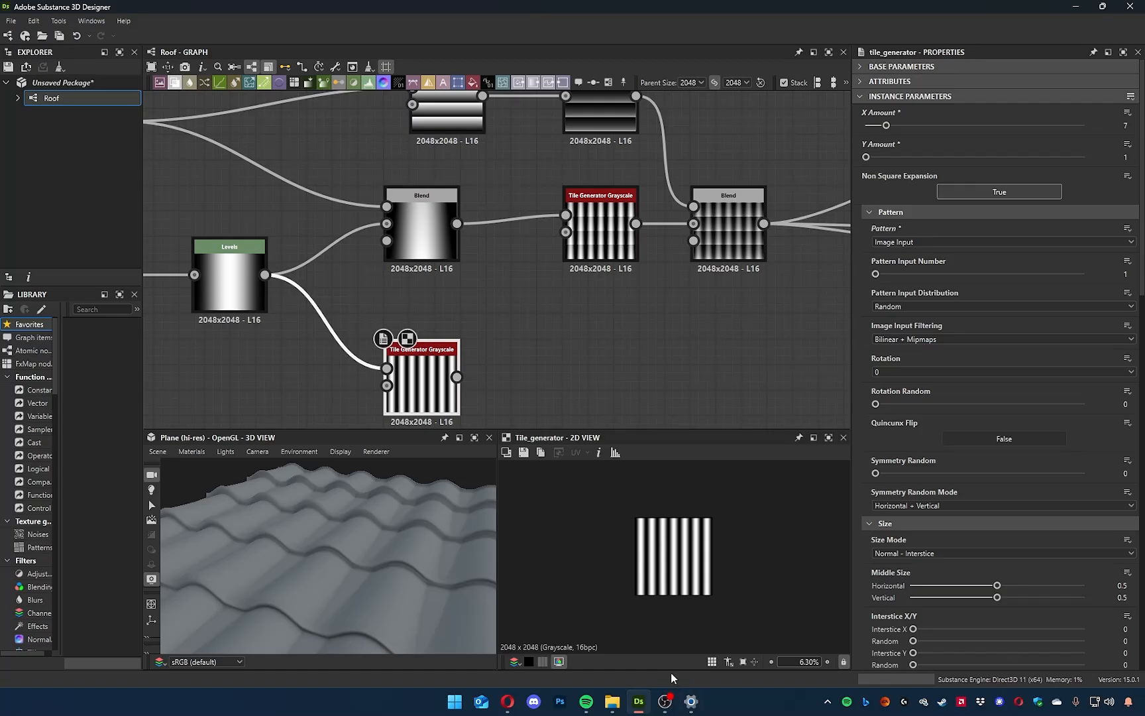
scroll(649, 609, up, 5)
scroll(660, 593, down, 4)
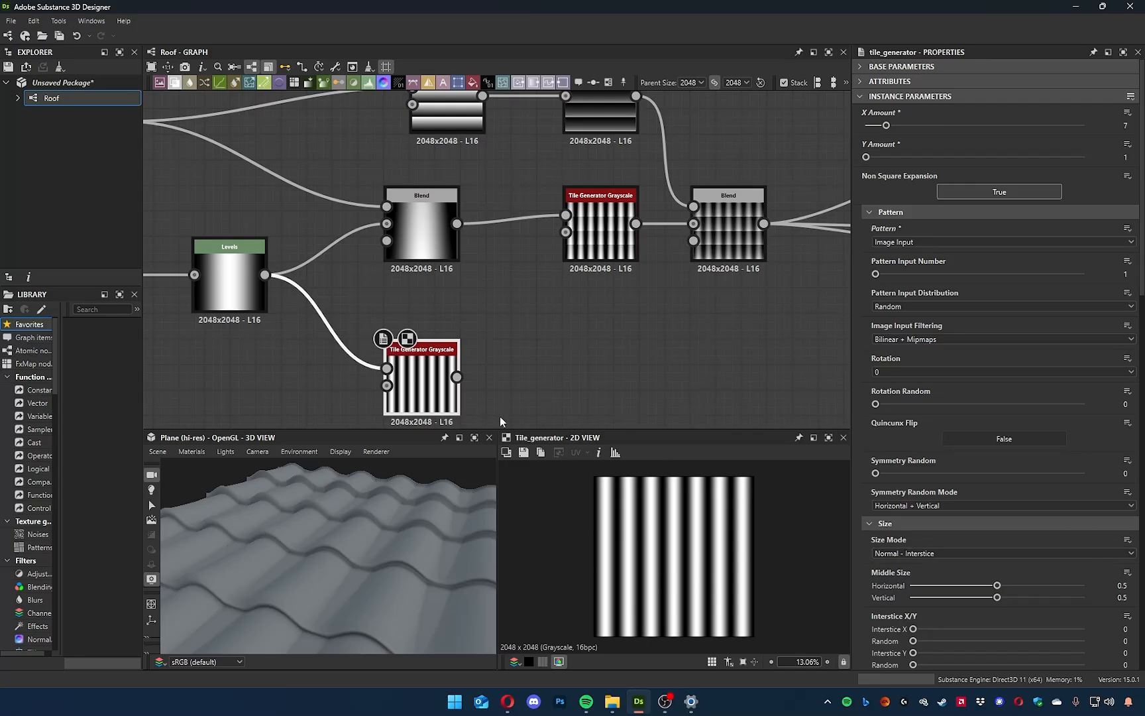
Place the new Tile Generator Grayscale directly beneath the existing vertical-stripe Tile Generator, and view the tile rows in 3D from the front.
middle_drag(468, 395, 500, 388)
drag(466, 357, 633, 361)
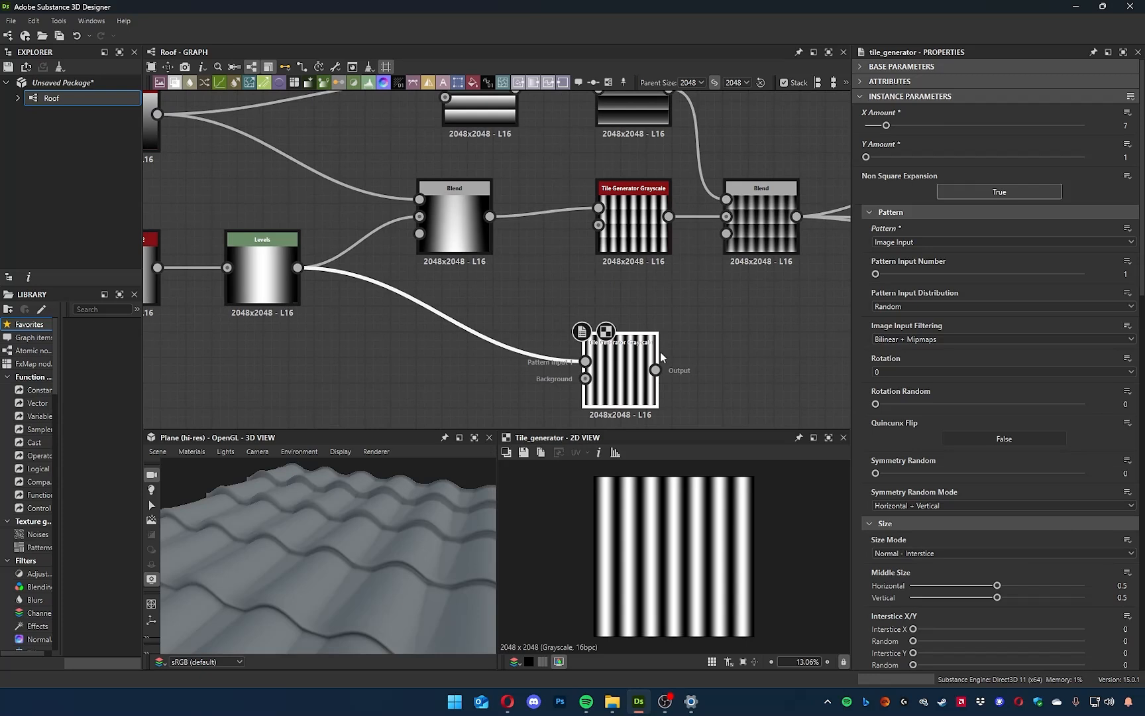
middle_drag(660, 352, 604, 303)
drag(397, 565, 308, 578)
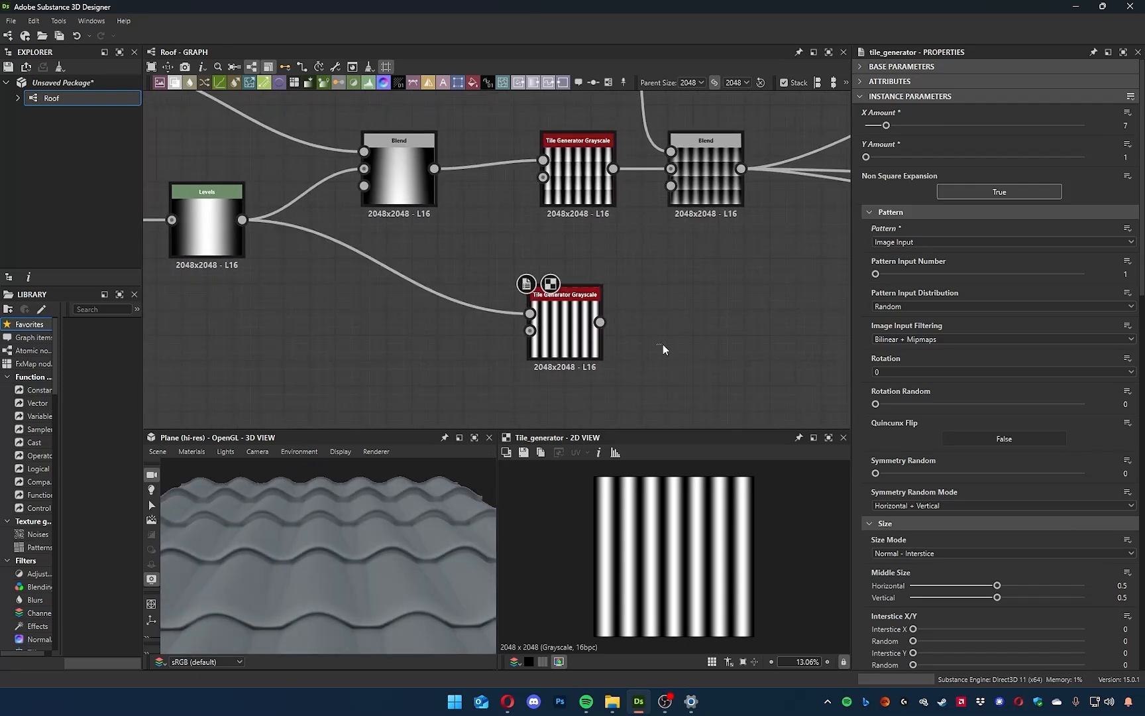
middle_drag(663, 343, 675, 365)
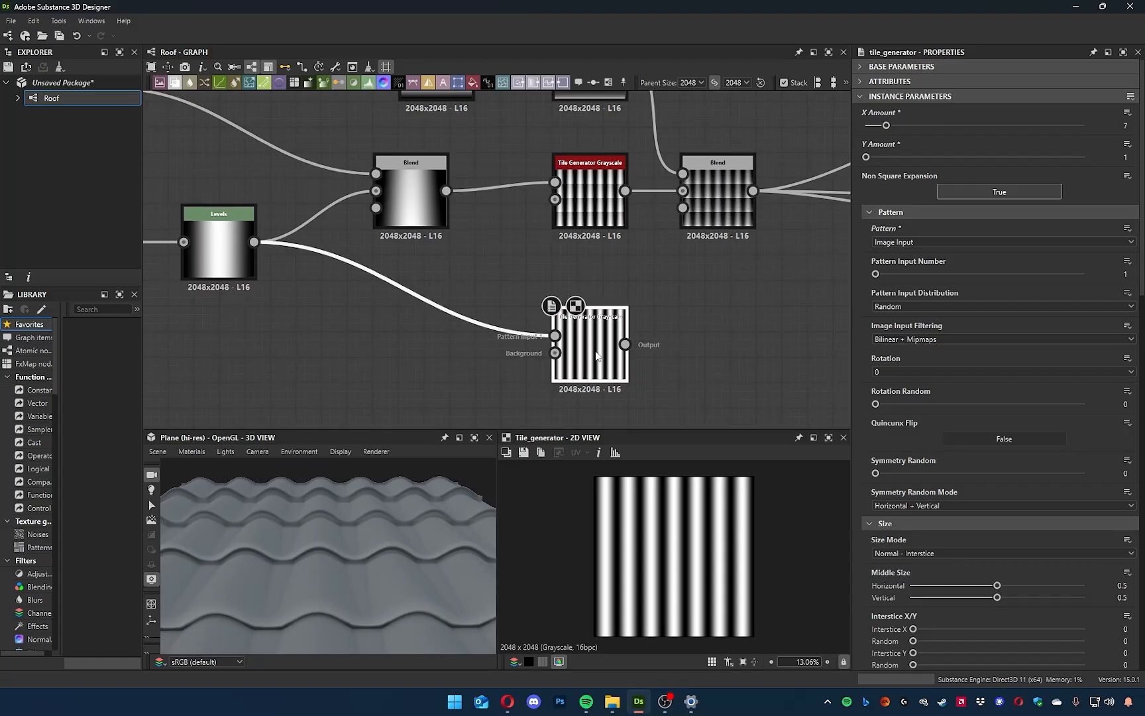
middle_drag(668, 332, 553, 346)
Compare the final Blend's tile rows with the new Tile Generator's stripes in 2D.
double_click(602, 211)
scroll(694, 549, up, 5)
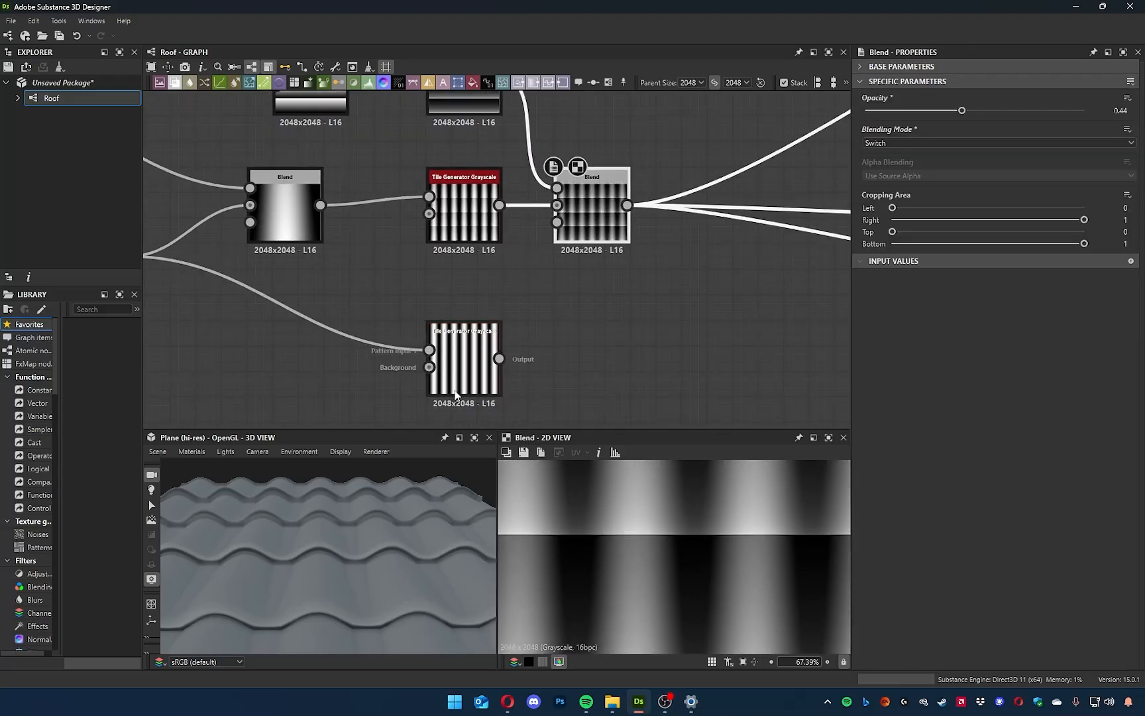
double_click(458, 356)
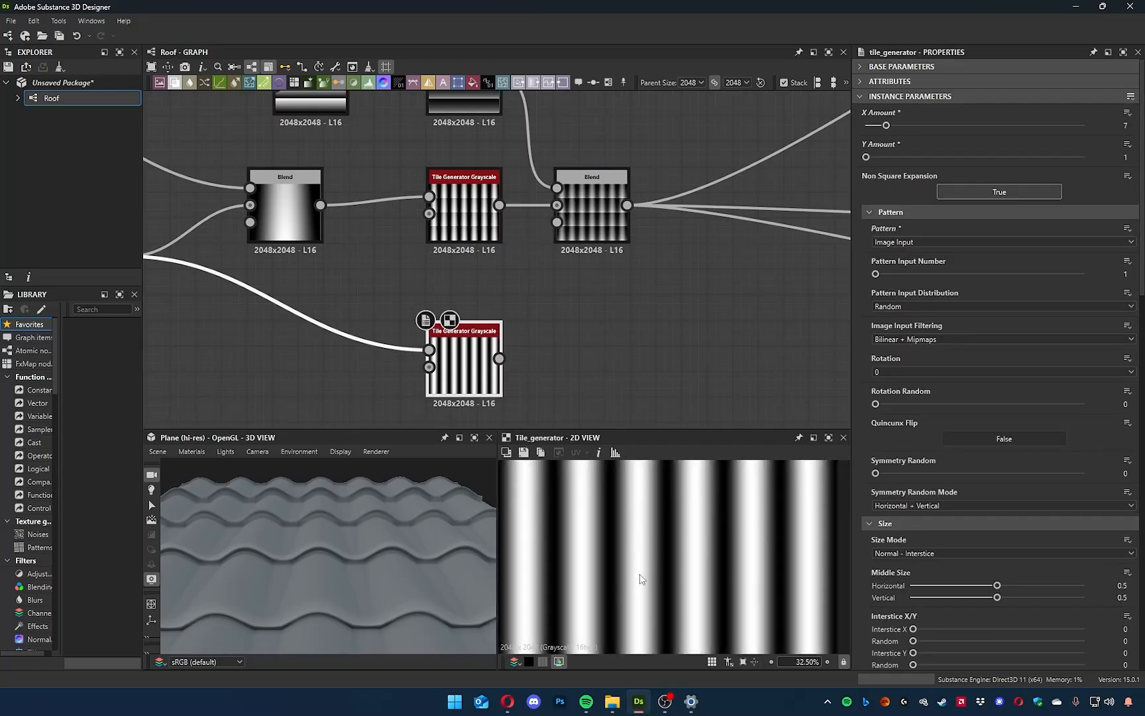
Space the final Blend away from its Tile Generator and insert a Directional Warp after it.
middle_drag(616, 405, 589, 401)
drag(443, 262, 495, 269)
double_click(495, 269)
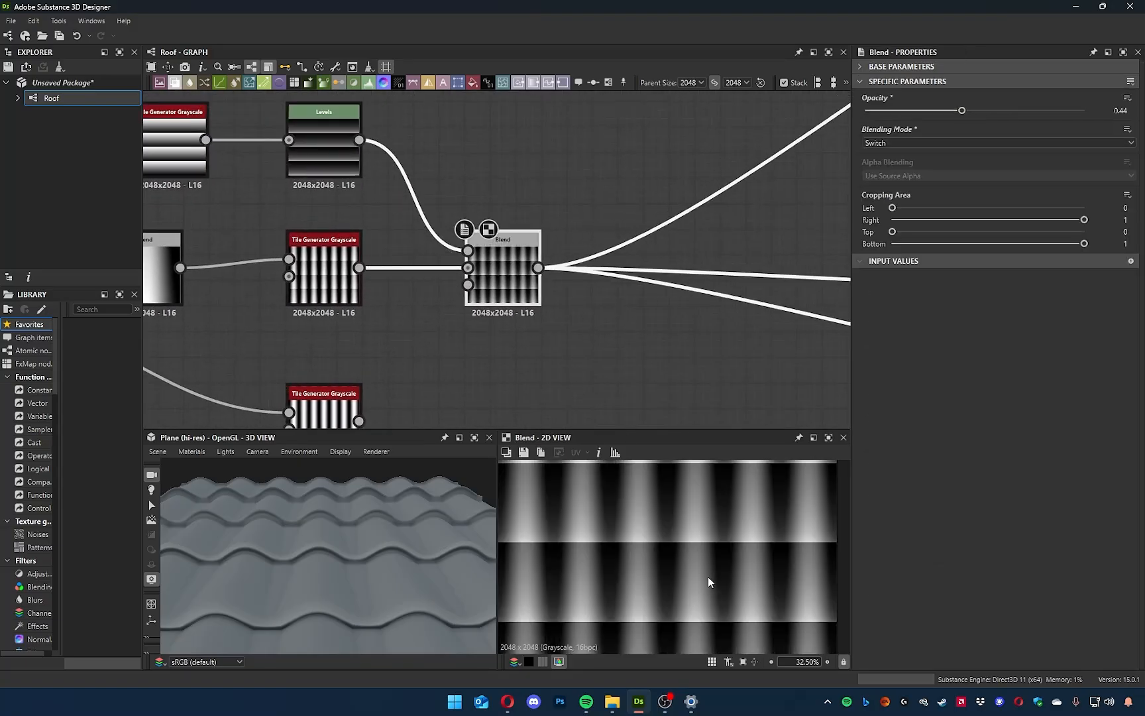
scroll(708, 582, down, 4)
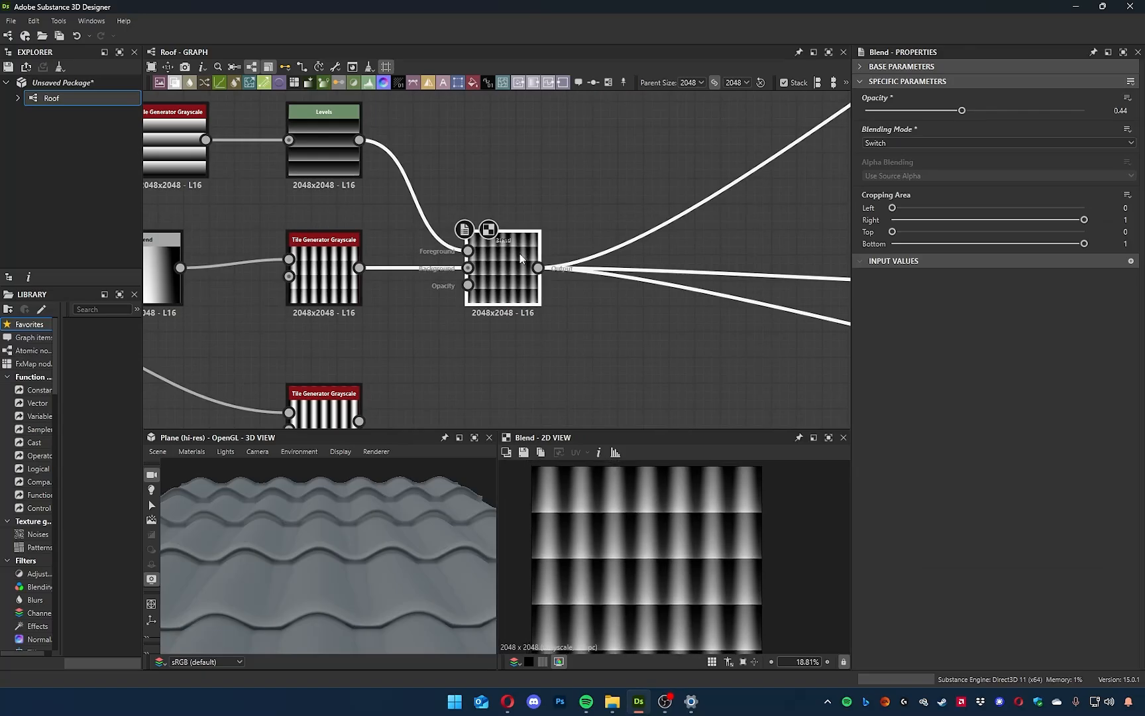
key(space)
text(direc)
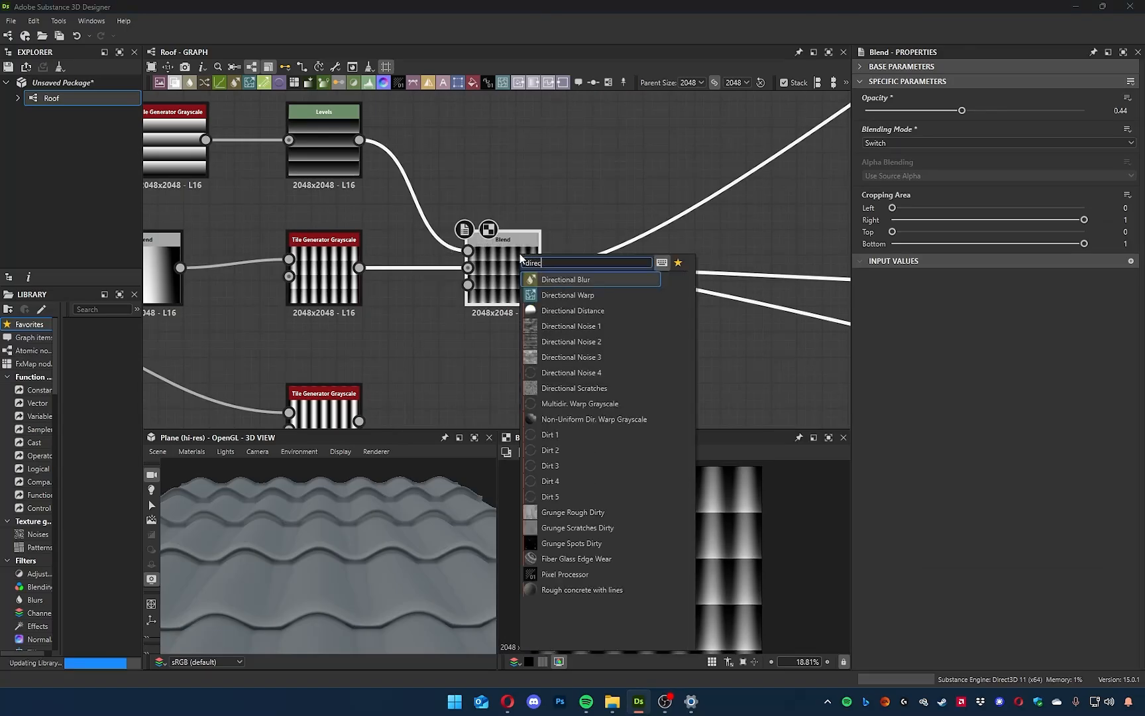
key(Down)
key(Return)
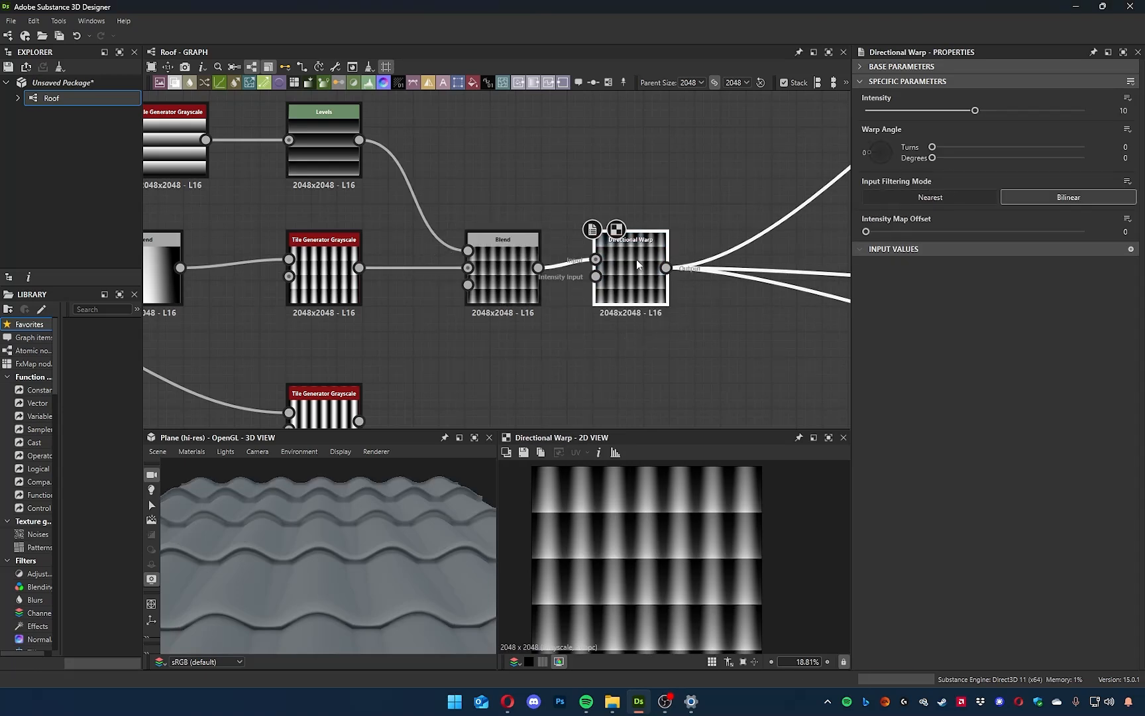
Set the Directional Warp's intensity to 0 and its warp angle to 90 degrees.
drag(851, 135, 831, 134)
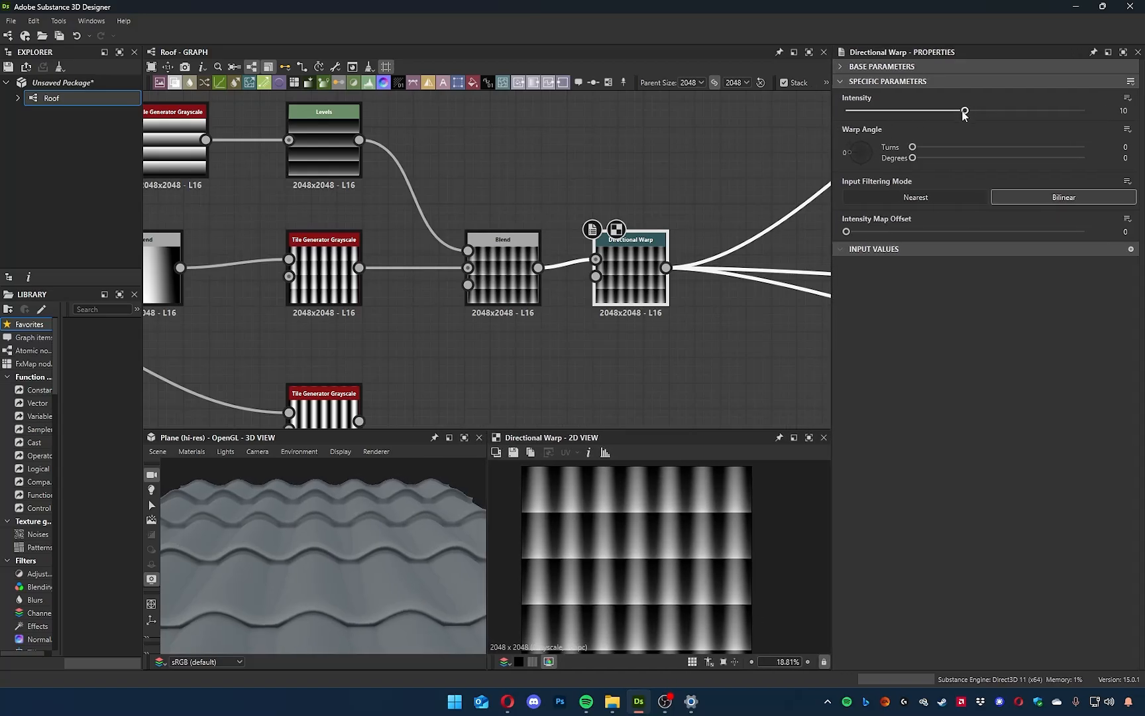
drag(964, 111, 778, 106)
drag(371, 543, 334, 587)
mouse_move(858, 156)
mouse_down()
mouse_move(856, 166)
mouse_move(878, 145)
mouse_move(860, 144)
mouse_up()
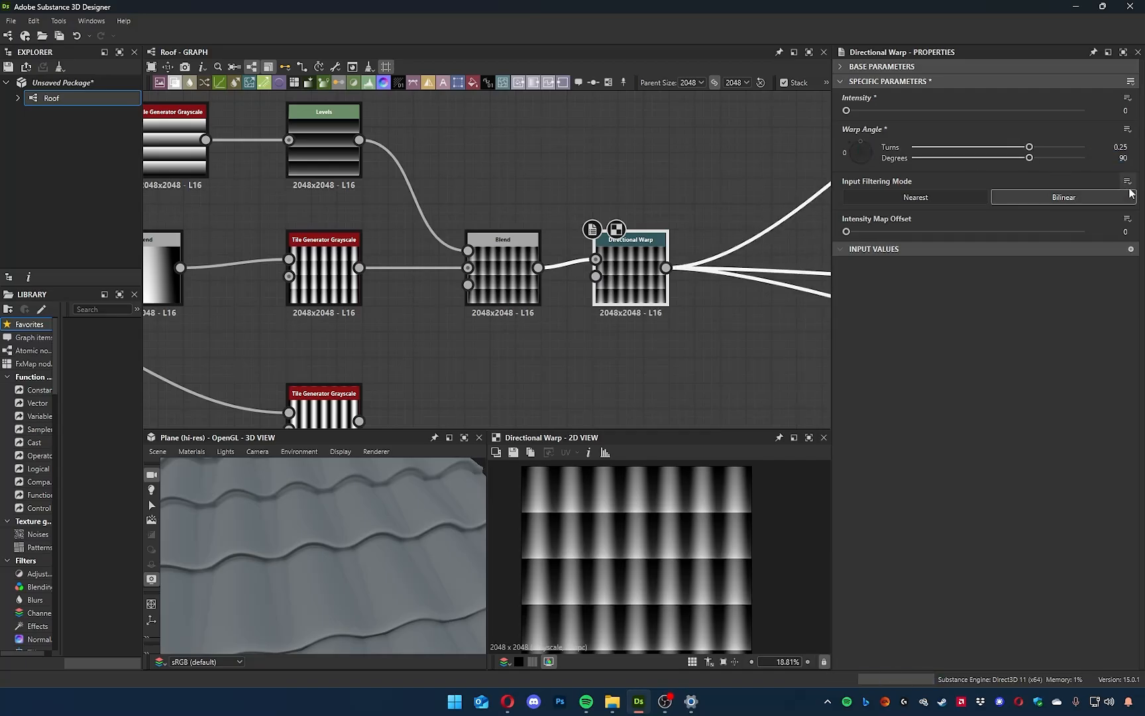
Rearrange the Blend and new Tile Generator near the Directional Warp and connect the generator's output to the warp's Intensity Input.
middle_drag(542, 365, 597, 322)
drag(559, 239, 558, 214)
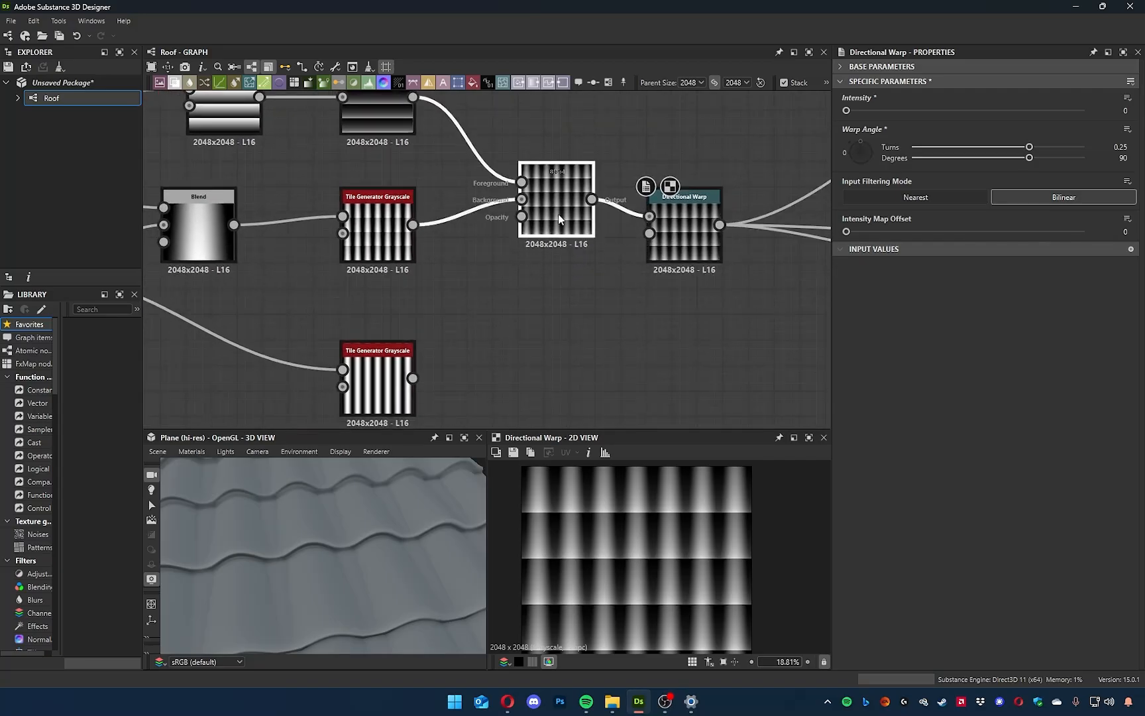
scroll(666, 233, up, 6)
drag(680, 240, 733, 245)
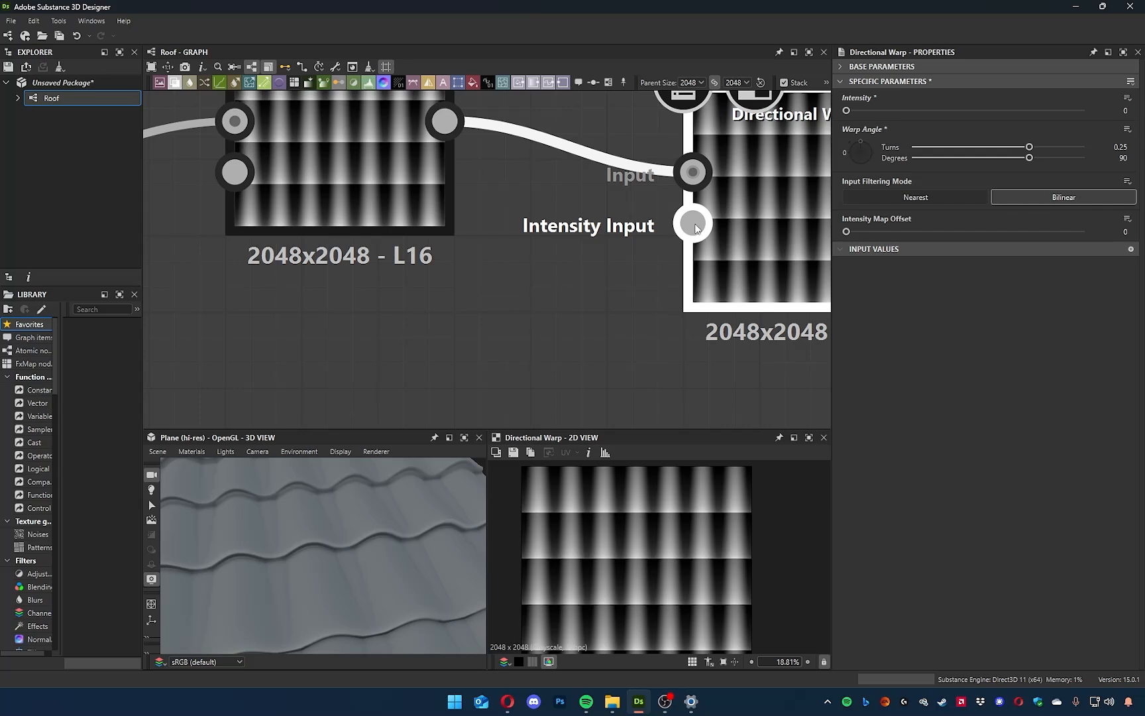
scroll(683, 236, down, 5)
drag(395, 366, 664, 332)
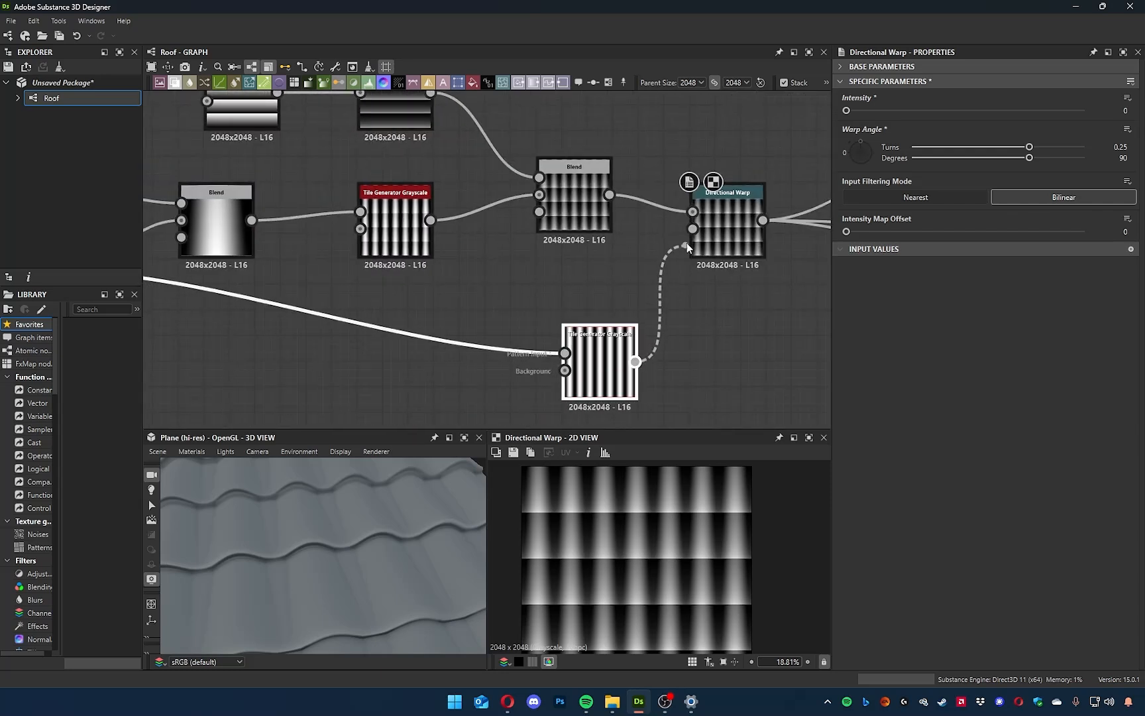
middle_drag(733, 322, 586, 352)
Set the Directional Warp's intensity to 1 and check the curved row edges in 2D.
click(576, 277)
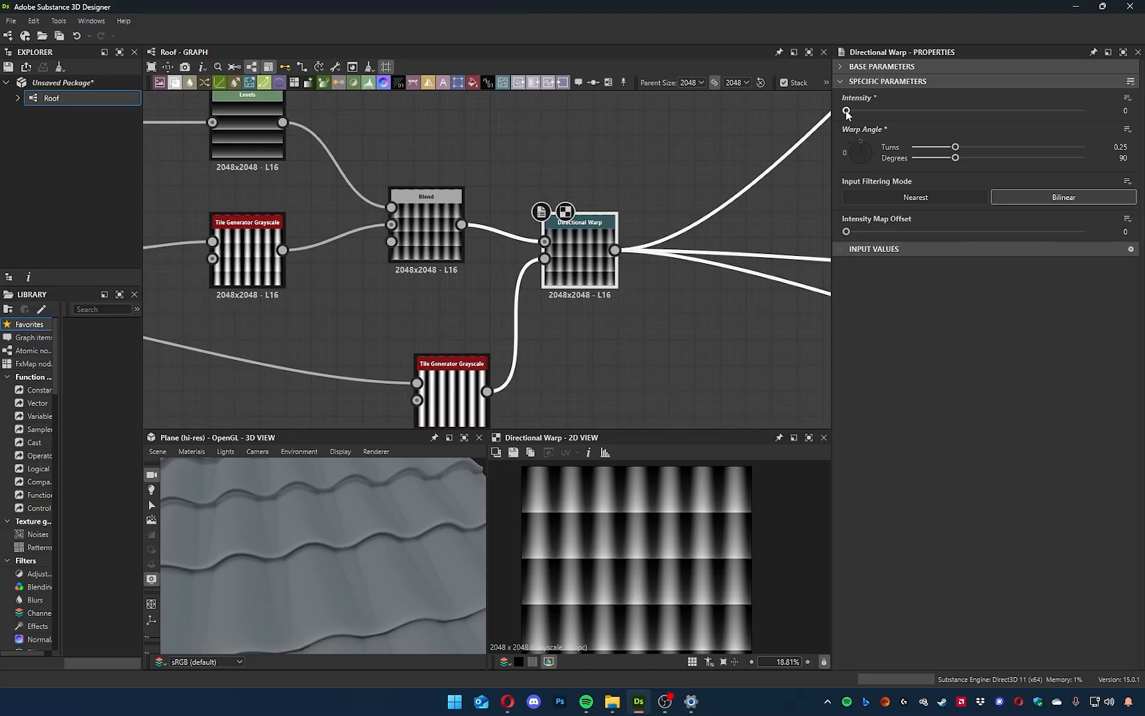
drag(847, 110, 1092, 131)
scroll(617, 571, down, 1)
scroll(629, 557, up, 7)
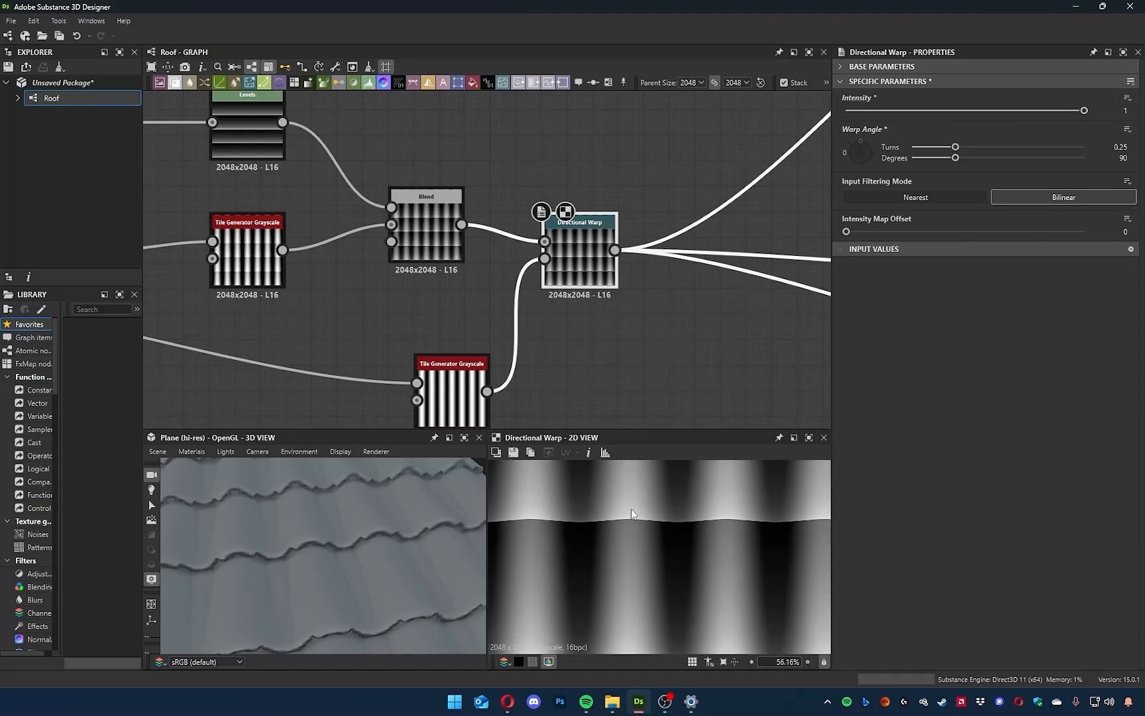
mouse_move(1085, 110)
mouse_down()
mouse_move(801, 111)
mouse_move(1084, 110)
mouse_up()
Examine the jagged tile row edges up close in the 3D view, both shaded and in wireframe.
drag(325, 540, 382, 508)
scroll(313, 551, up, 6)
drag(287, 589, 356, 555)
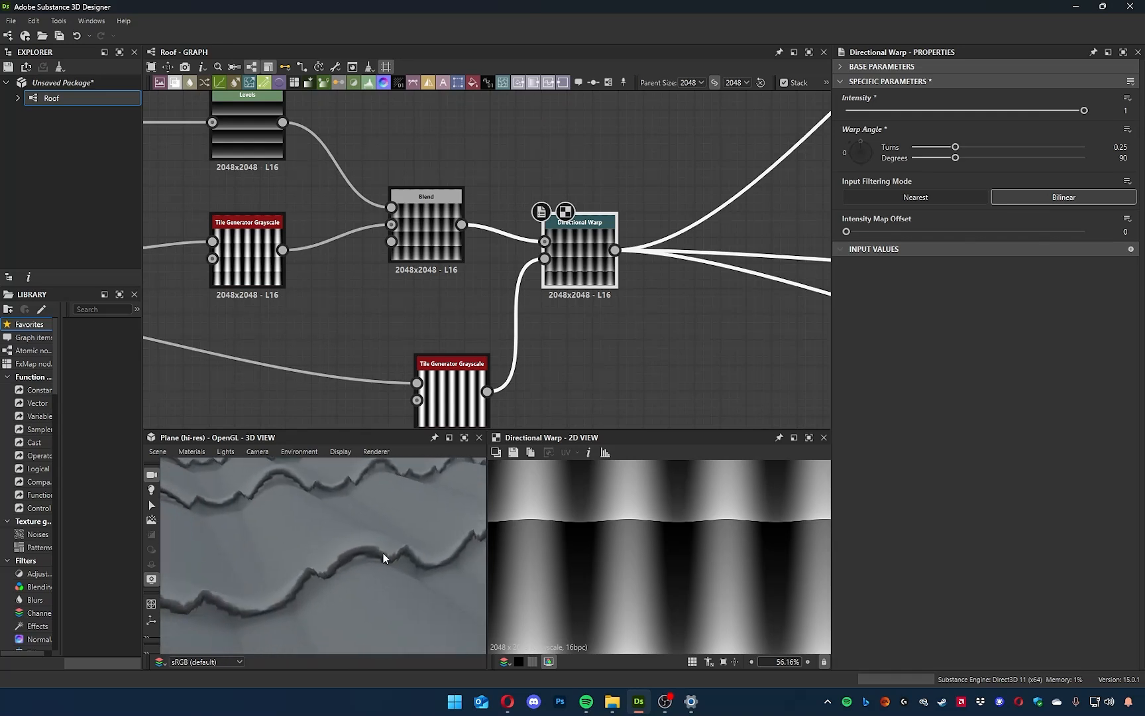
click(340, 452)
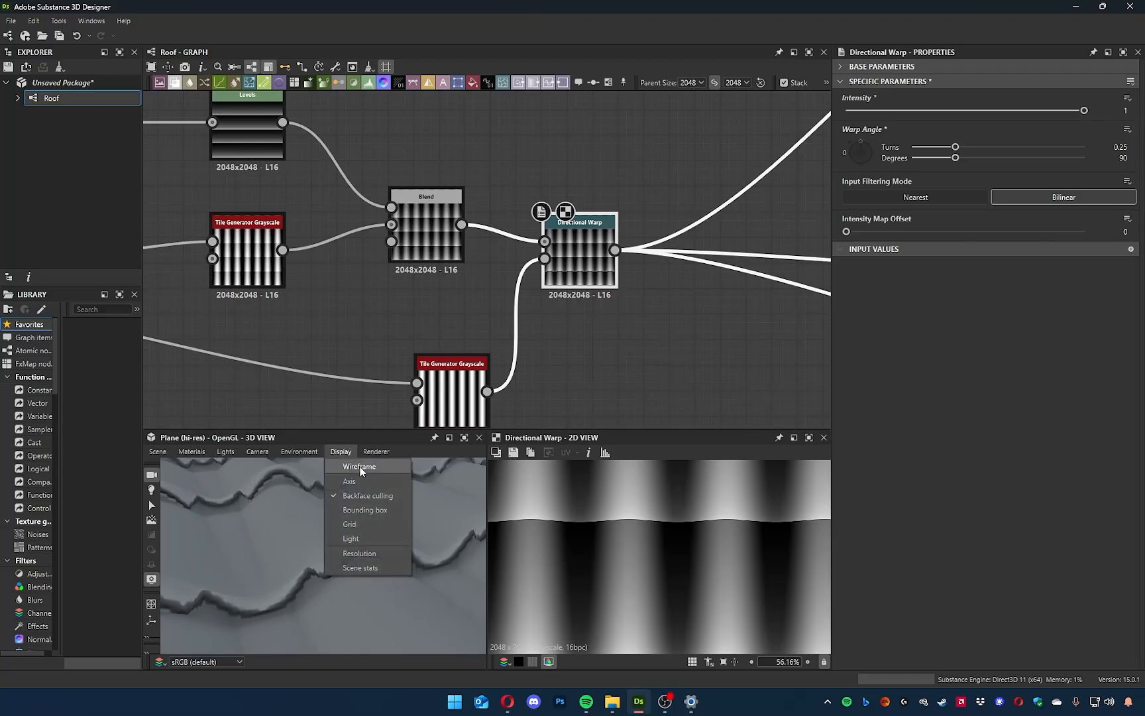
click(361, 470)
drag(376, 601, 253, 549)
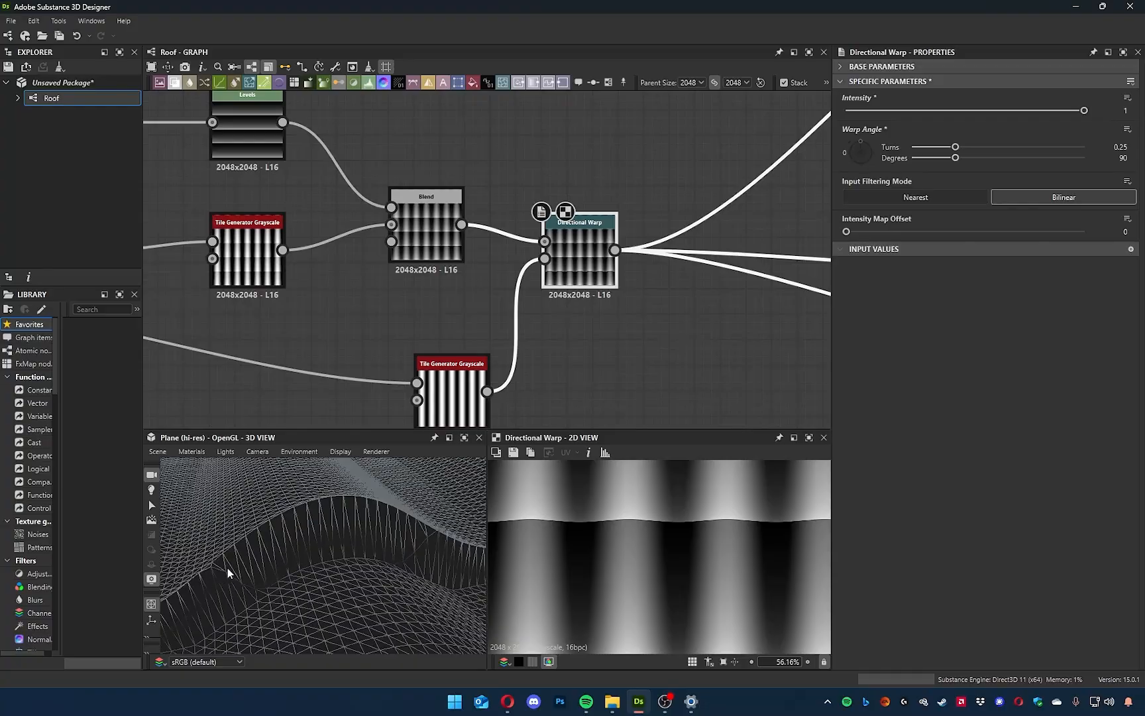
drag(358, 494, 363, 549)
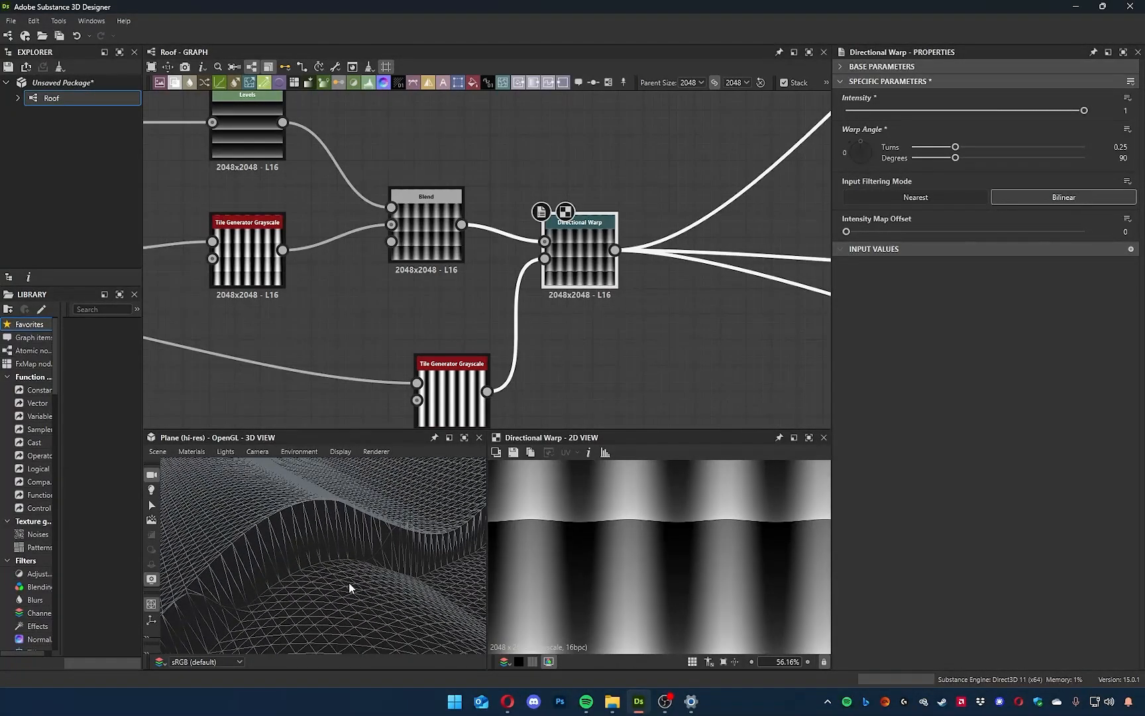
click(341, 452)
click(356, 467)
mouse_move(235, 603)
mouse_down()
mouse_move(262, 576)
mouse_move(325, 561)
mouse_move(265, 526)
mouse_move(213, 555)
mouse_move(256, 578)
mouse_move(286, 570)
mouse_move(274, 563)
mouse_up()
mouse_move(219, 467)
mouse_down()
mouse_move(175, 466)
mouse_move(271, 473)
mouse_up()
Set the height scale of the plane's default material to 5.16.
click(393, 483)
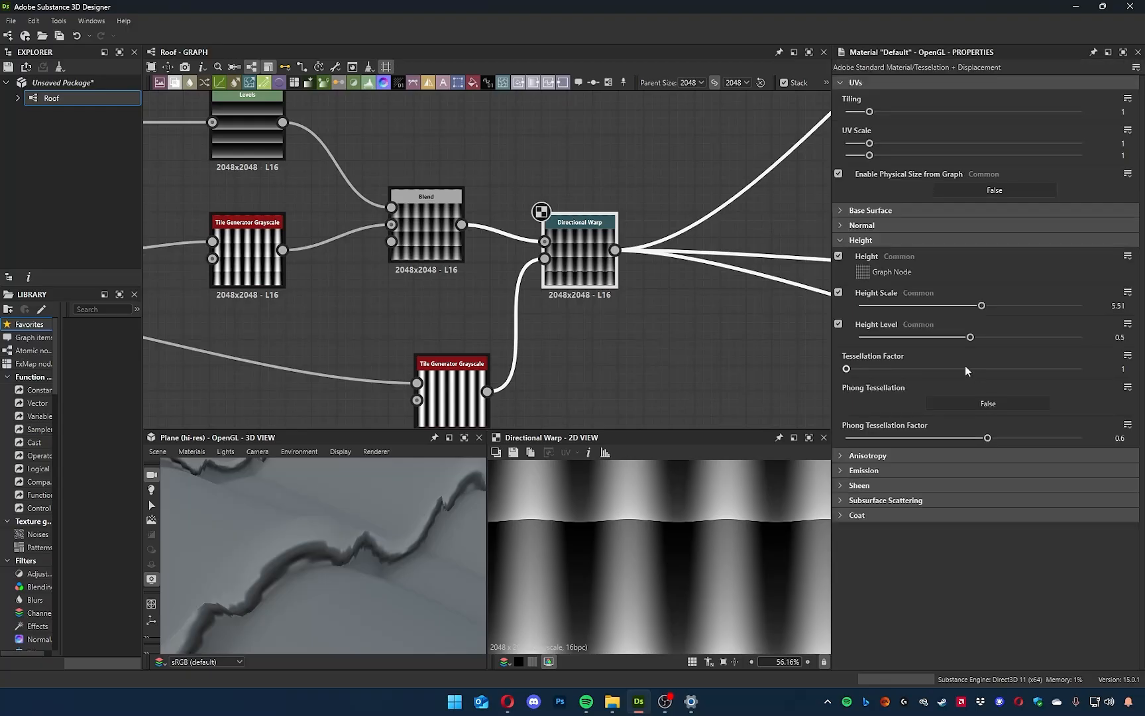
mouse_move(983, 306)
mouse_down()
mouse_move(862, 307)
mouse_move(975, 316)
mouse_up()
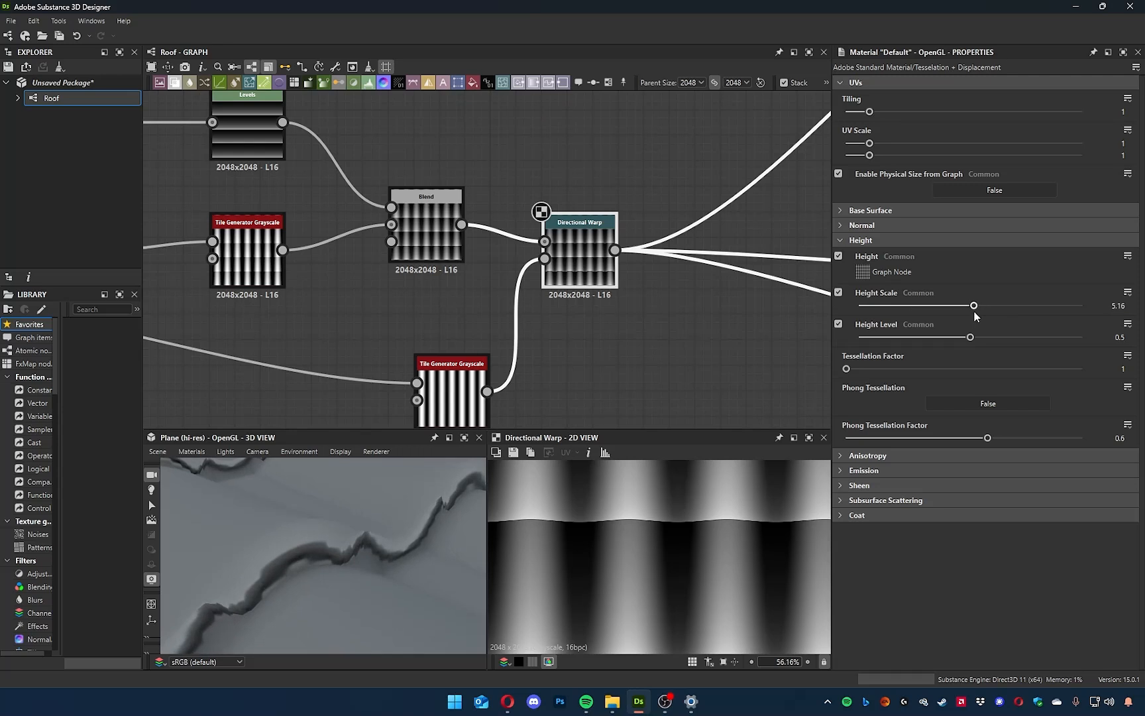
Try higher tessellation factors, up to 16, while checking the mesh in wireframe, and return the factor to 1.
drag(847, 370, 1108, 381)
click(342, 453)
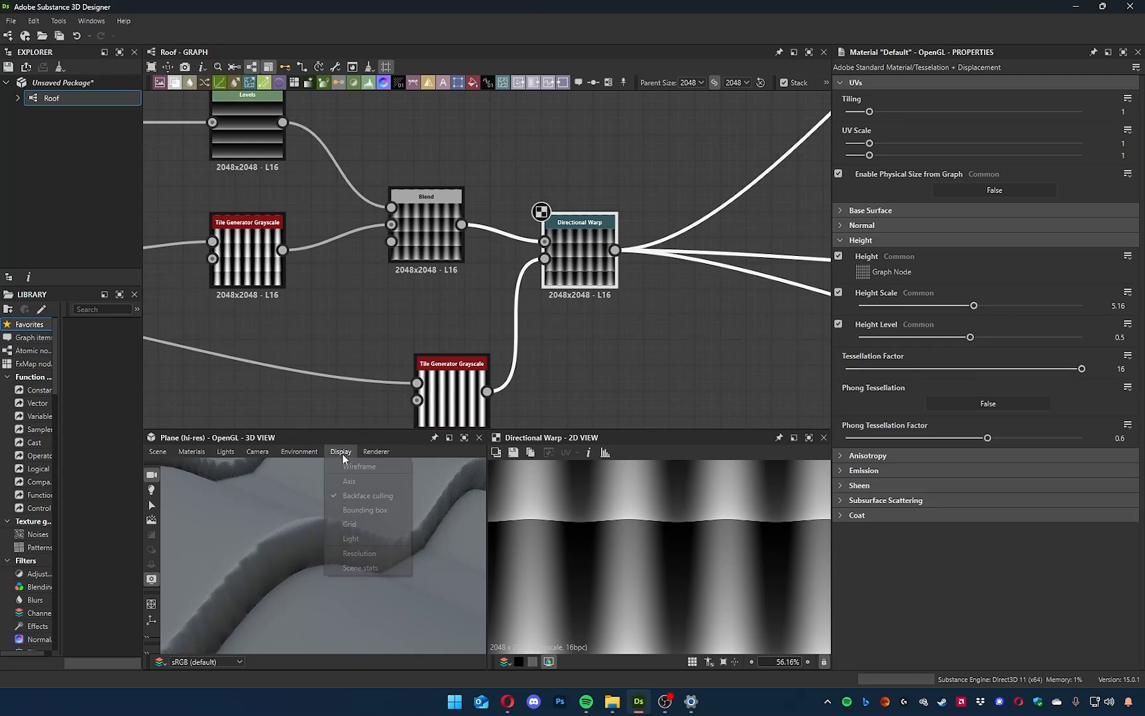
click(355, 466)
drag(361, 563, 311, 530)
drag(1038, 371, 846, 368)
mouse_move(310, 580)
mouse_down()
mouse_move(336, 558)
mouse_move(335, 571)
mouse_move(270, 519)
mouse_move(200, 501)
mouse_move(361, 522)
mouse_move(310, 519)
mouse_move(352, 533)
mouse_up()
mouse_move(851, 372)
mouse_down()
mouse_move(1033, 379)
mouse_move(842, 374)
mouse_move(862, 380)
mouse_move(840, 386)
mouse_up()
drag(877, 368, 1018, 369)
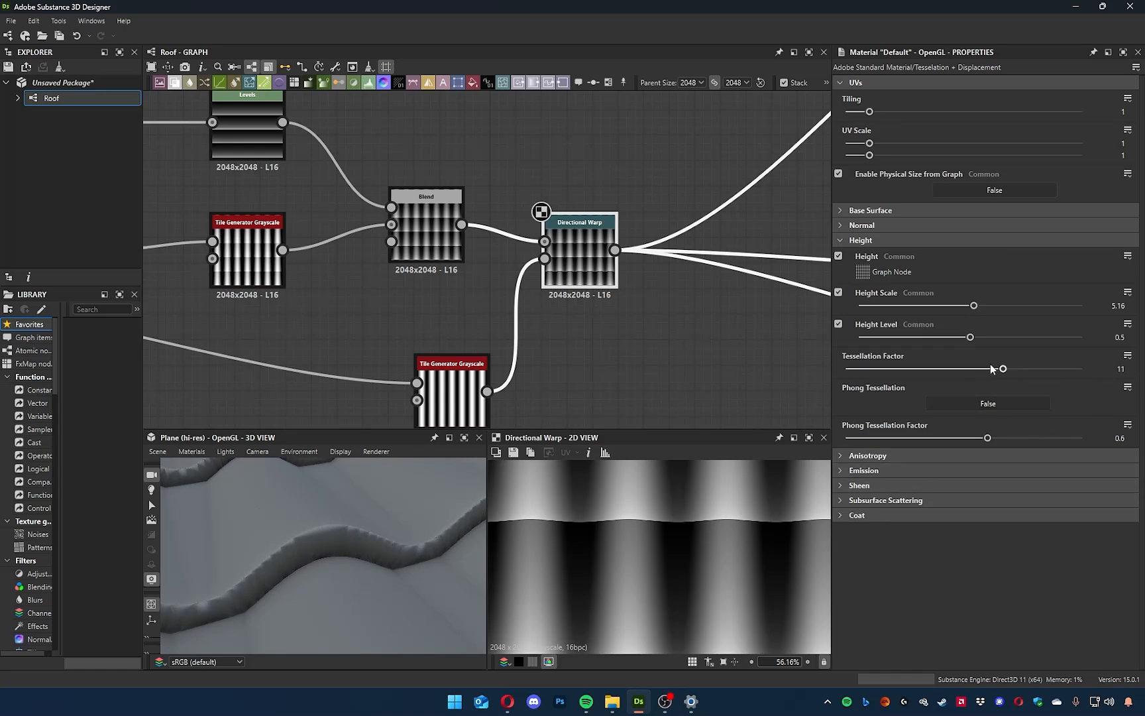
drag(992, 369, 808, 375)
drag(339, 622, 344, 596)
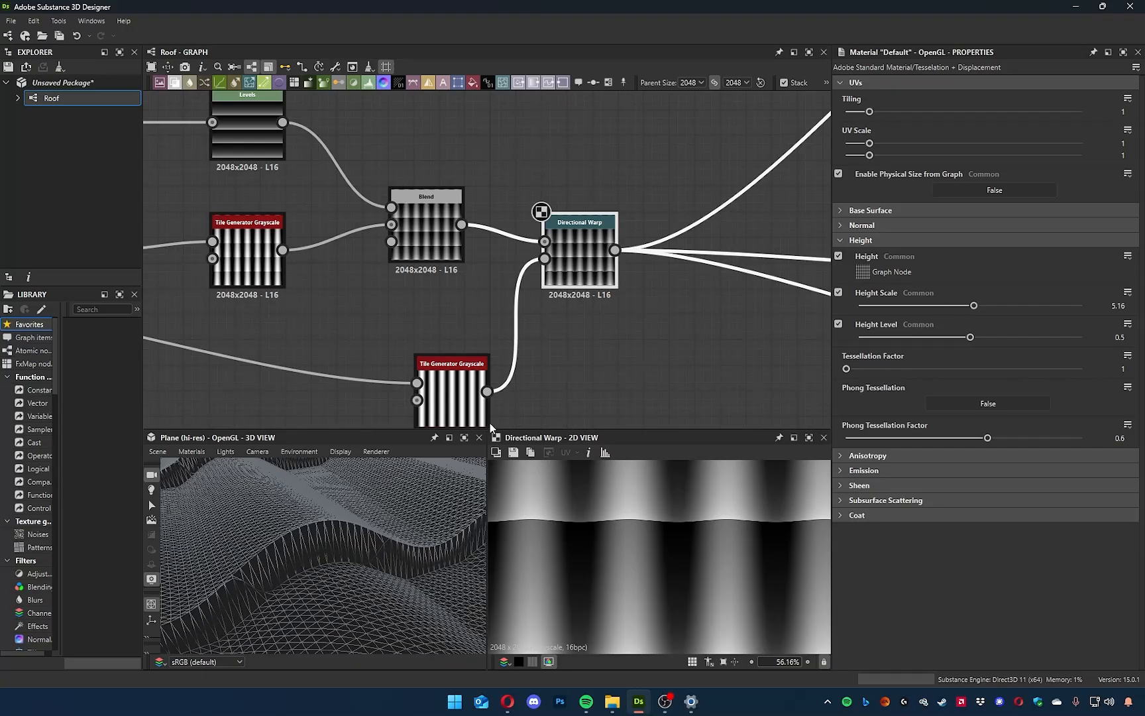
click(328, 455)
click(375, 471)
Move the Directional Warp slightly further from the Blend and set its intensity to 0, checking the unwarped row edges in 3D.
mouse_move(617, 383)
middle_down()
mouse_move(594, 365)
mouse_move(509, 428)
middle_up()
click(490, 303)
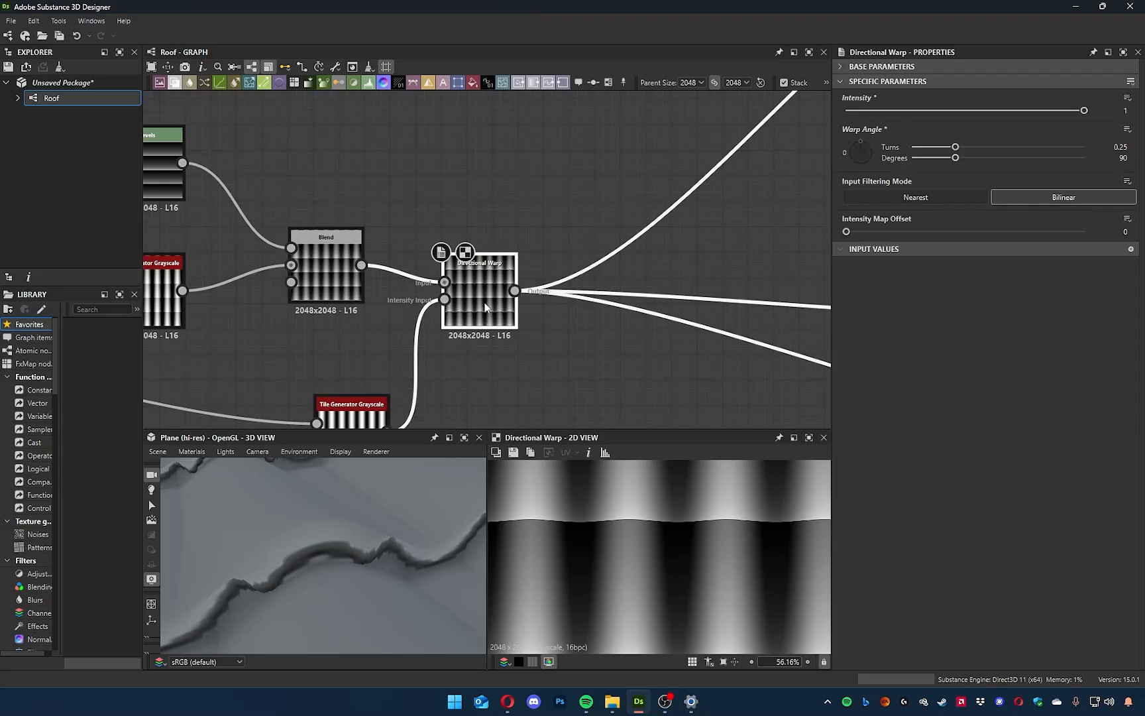
drag(484, 302, 509, 303)
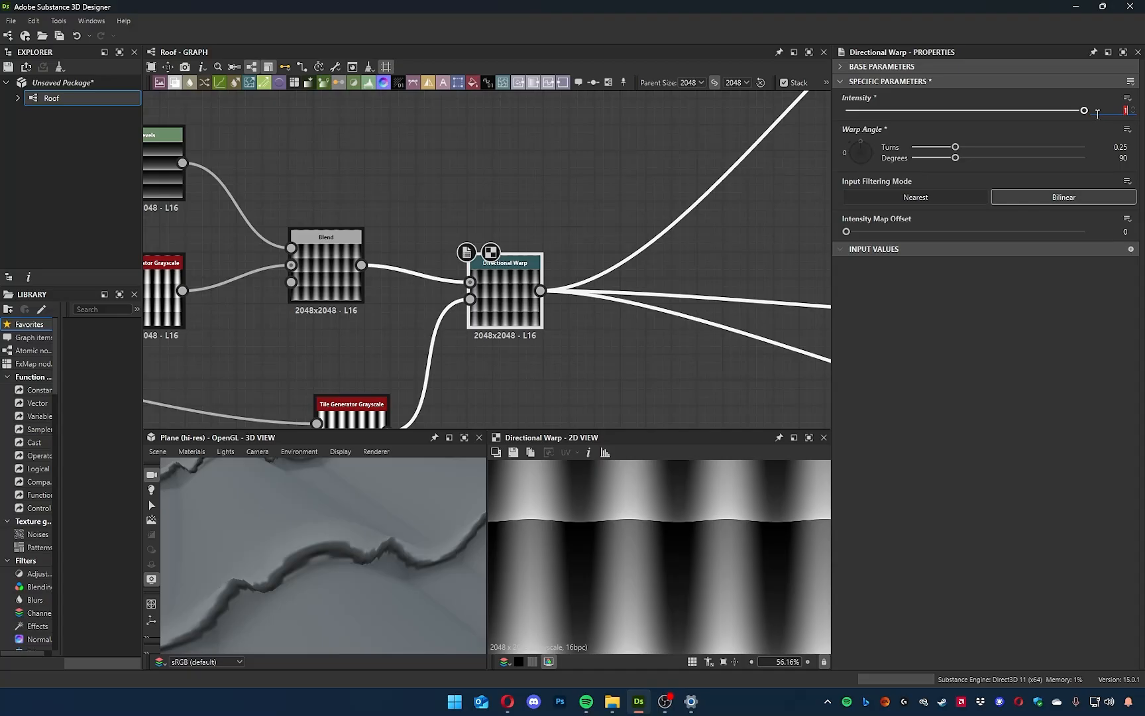
key(Return)
drag(370, 538, 391, 583)
drag(968, 113, 843, 132)
mouse_move(437, 530)
mouse_down()
mouse_move(417, 548)
mouse_move(454, 444)
mouse_move(265, 555)
mouse_move(174, 527)
mouse_move(281, 564)
mouse_move(298, 503)
mouse_up()
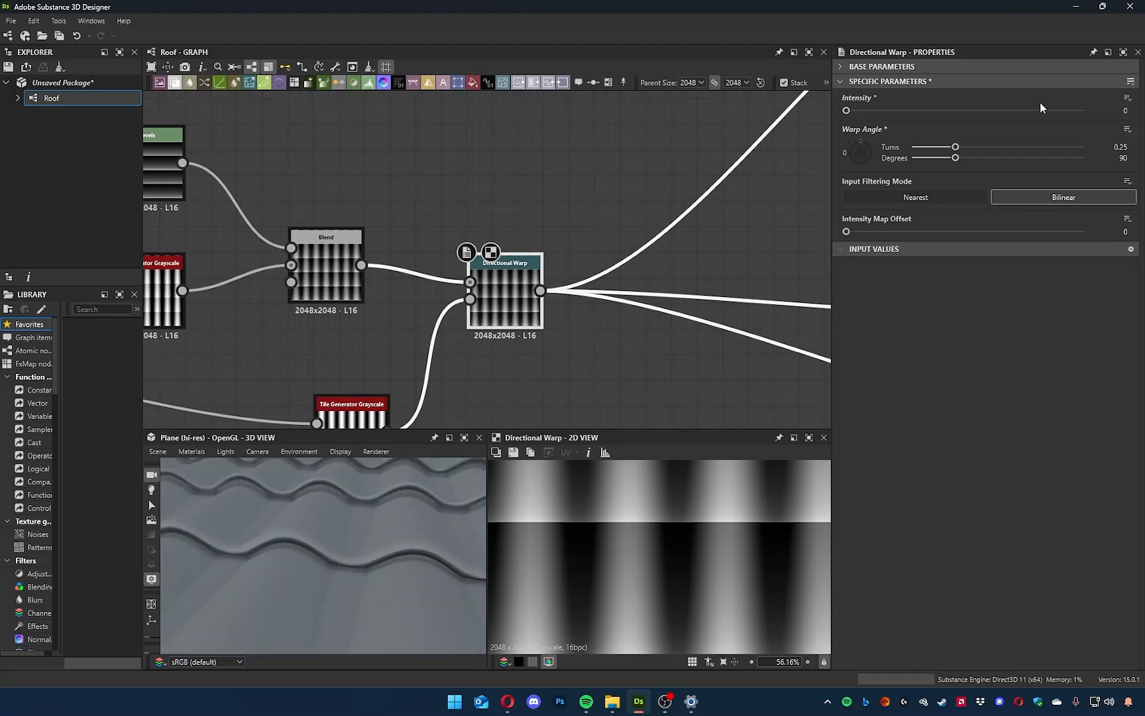
Raise the Directional Warp's intensity to 3, compare the curved edges in 2D and 3D, and increase it to 5.
text(3)
key(Return)
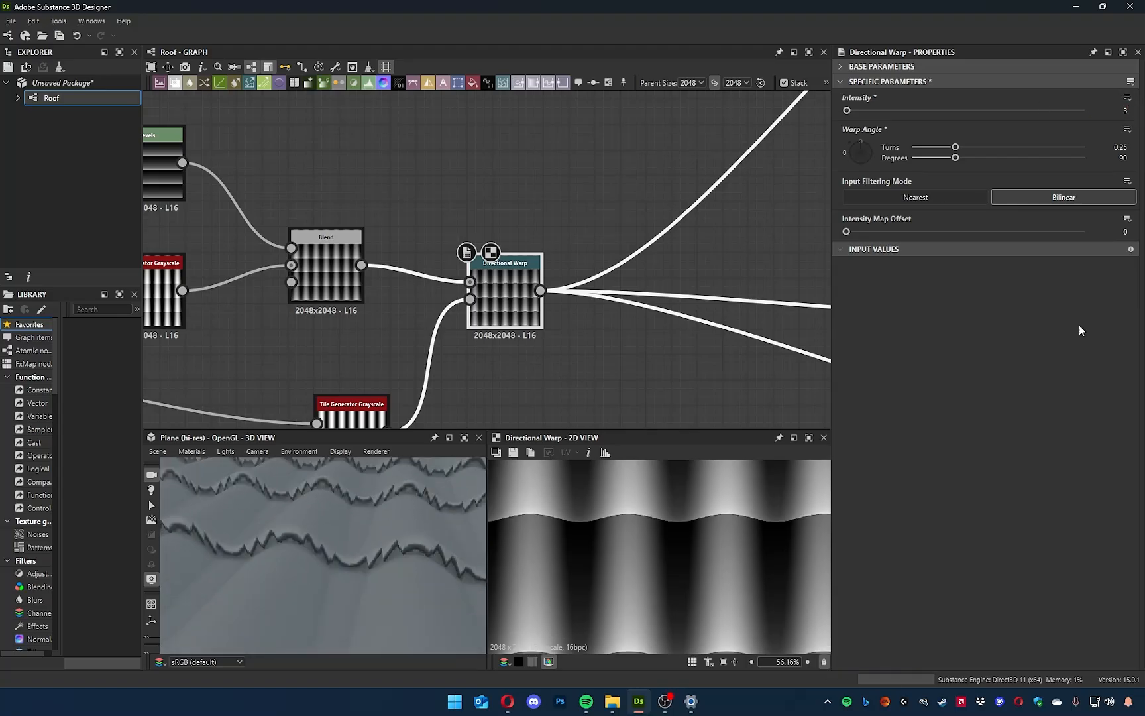
drag(414, 494, 517, 531)
middle_drag(656, 515, 651, 562)
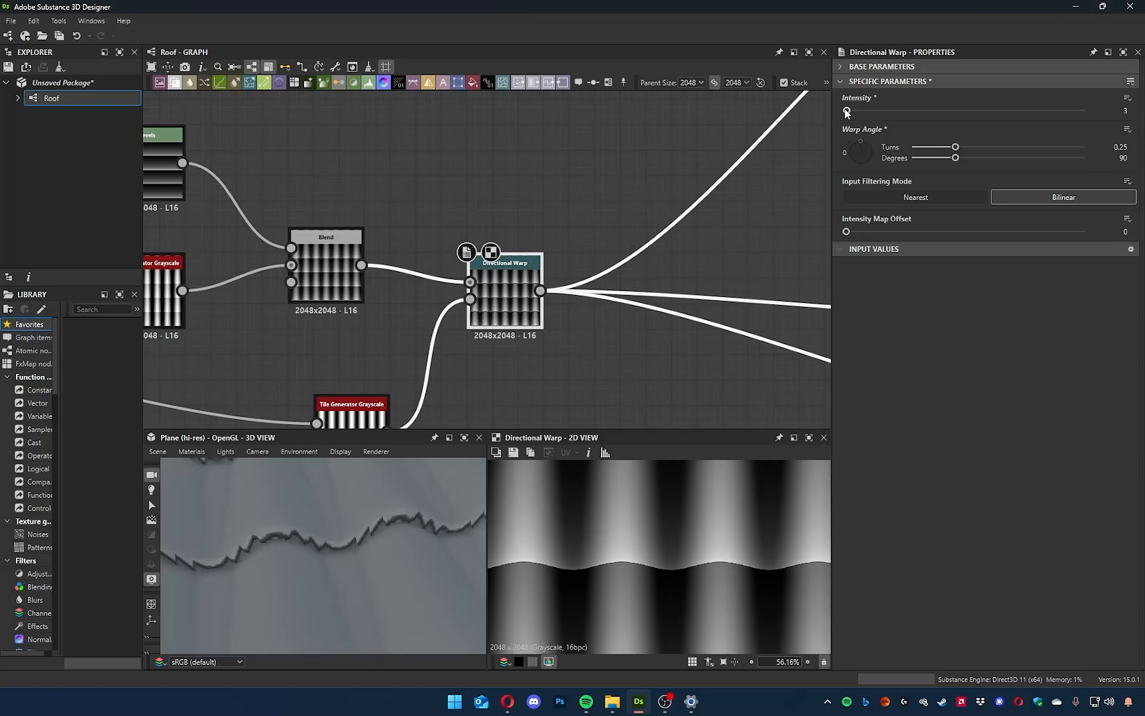
text(5)
key(Return)
drag(464, 536, 311, 563)
middle_drag(553, 347, 605, 301)
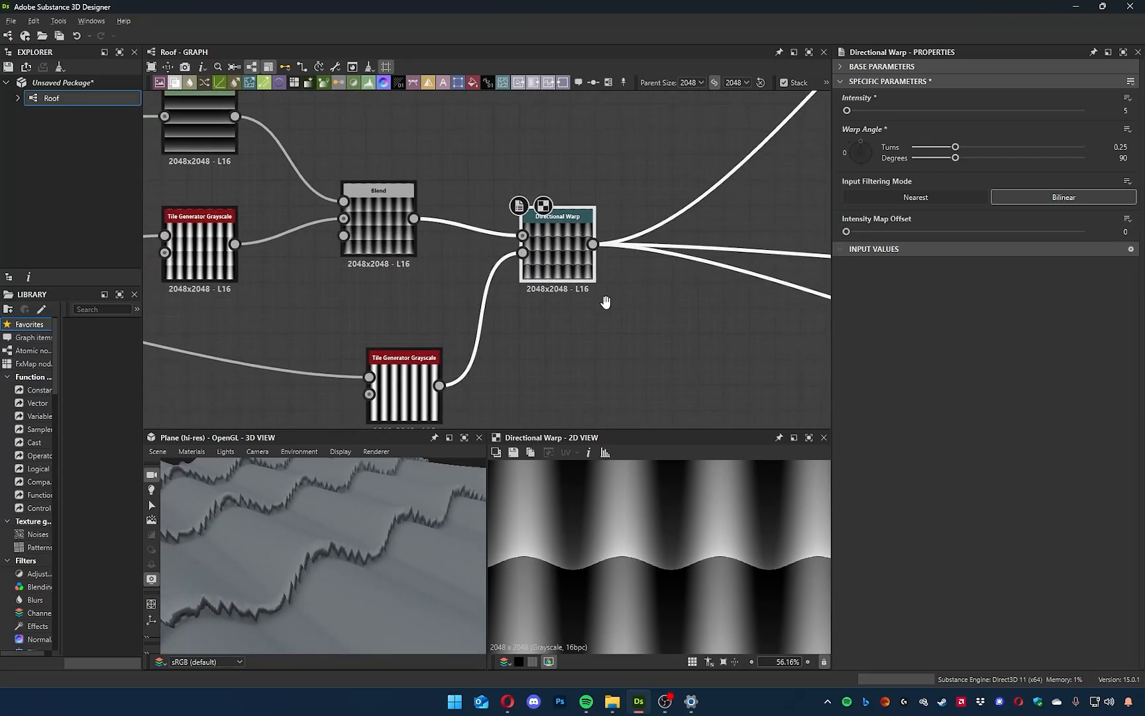
Insert a Blur HQ Grayscale node after the Directional Warp.
middle_drag(634, 347, 530, 365)
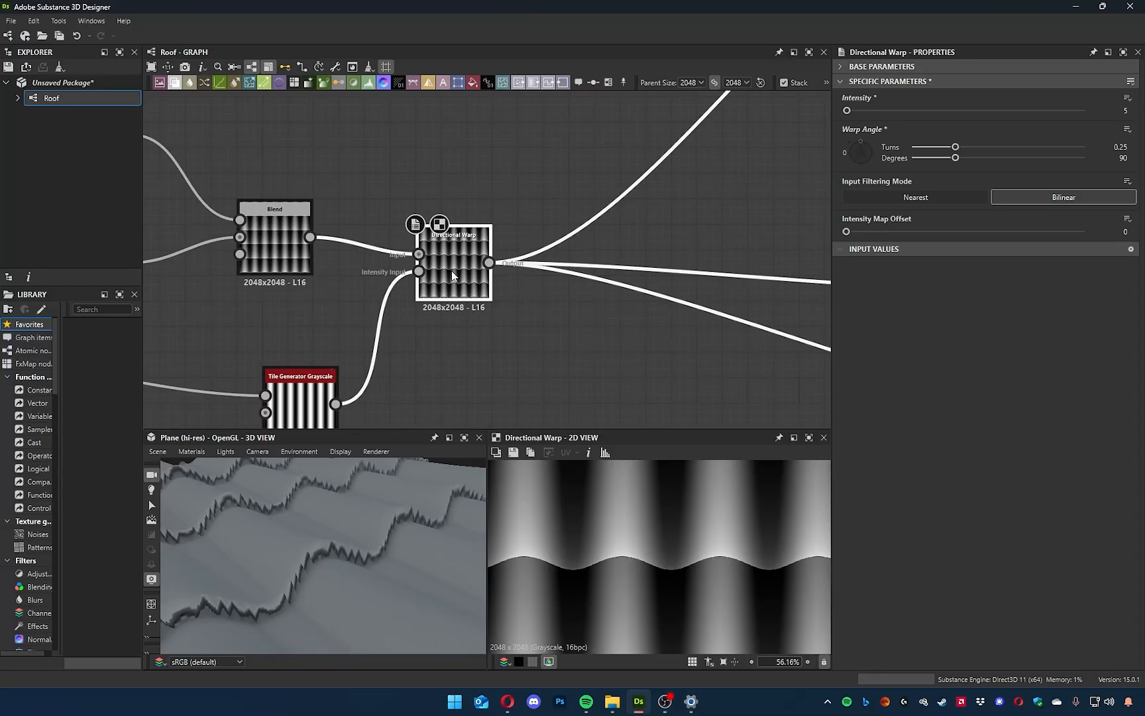
key(space)
text(blur)
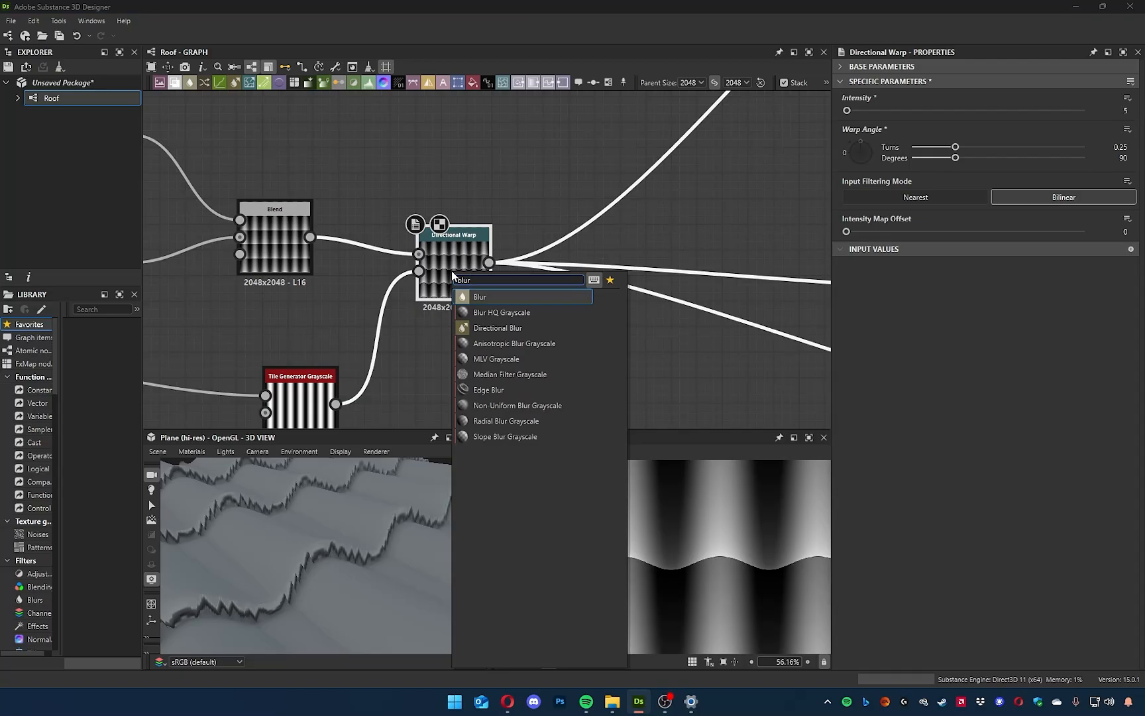
key(Down)
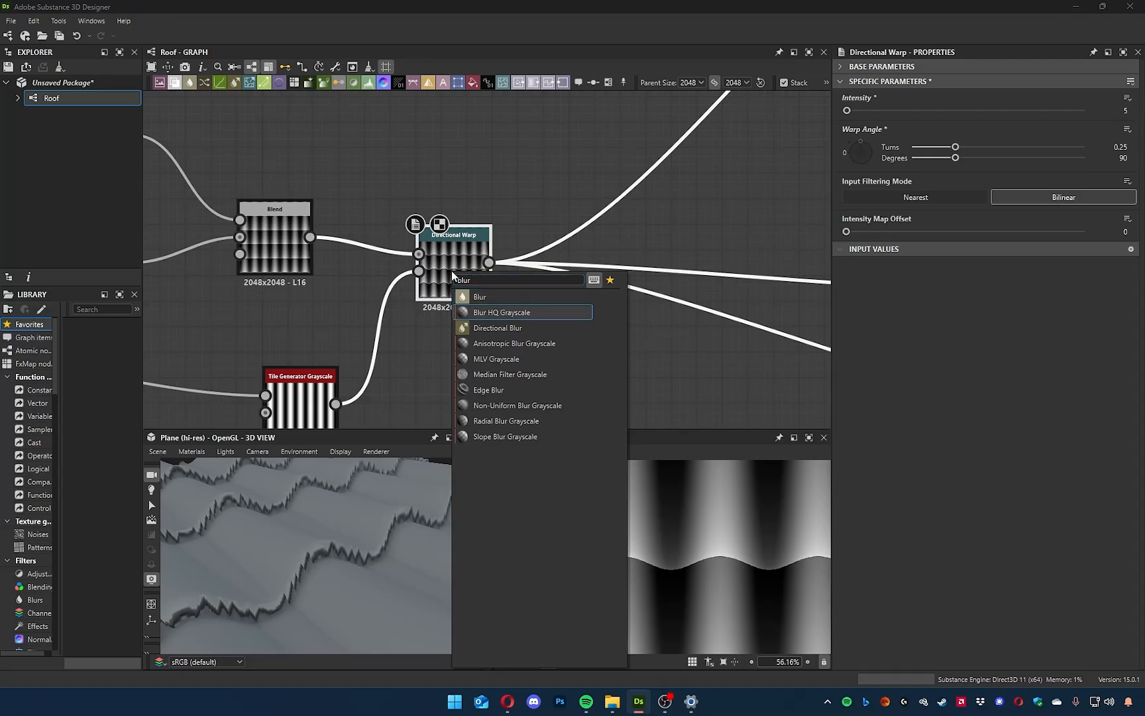
key(Return)
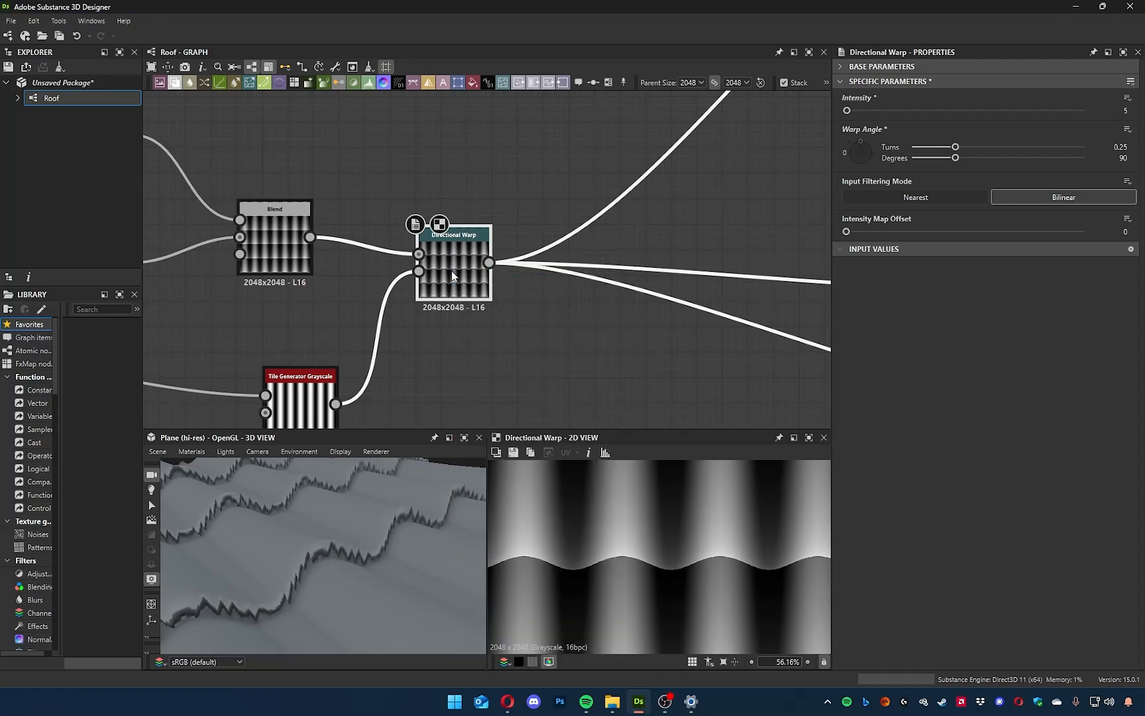
Try a Blur HQ Grayscale intensity of 0.84 and inspect the softened row edges in 3D wireframe.
drag(383, 572, 424, 528)
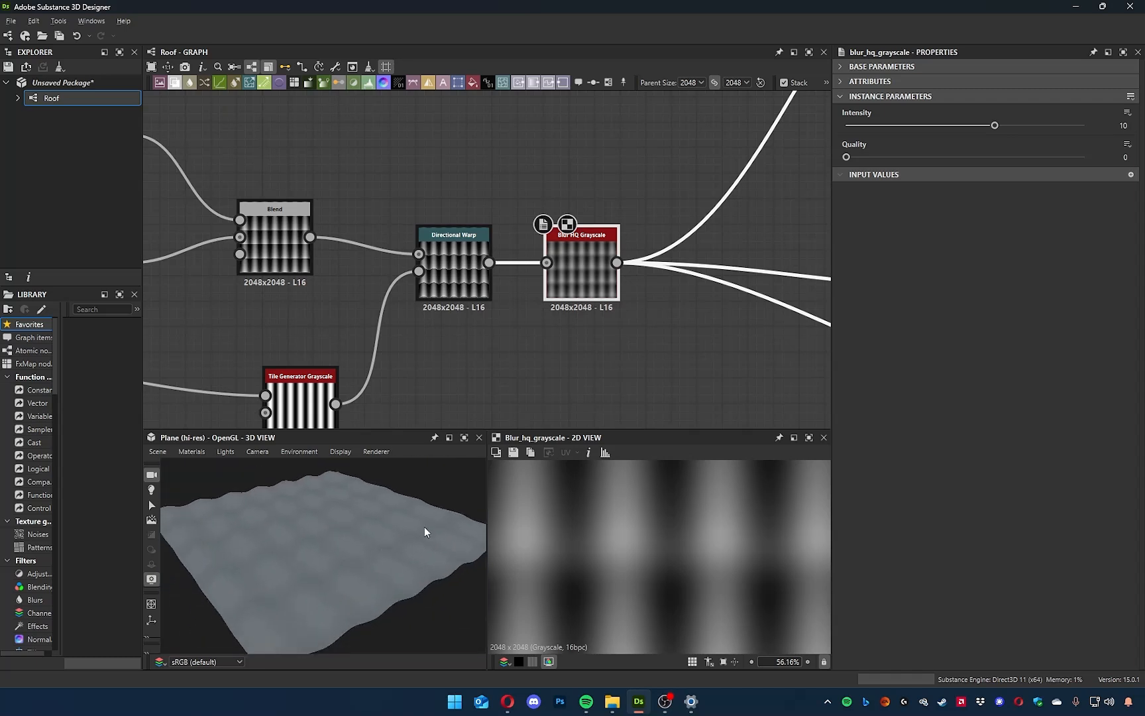
drag(996, 124, 858, 126)
scroll(352, 556, up, 10)
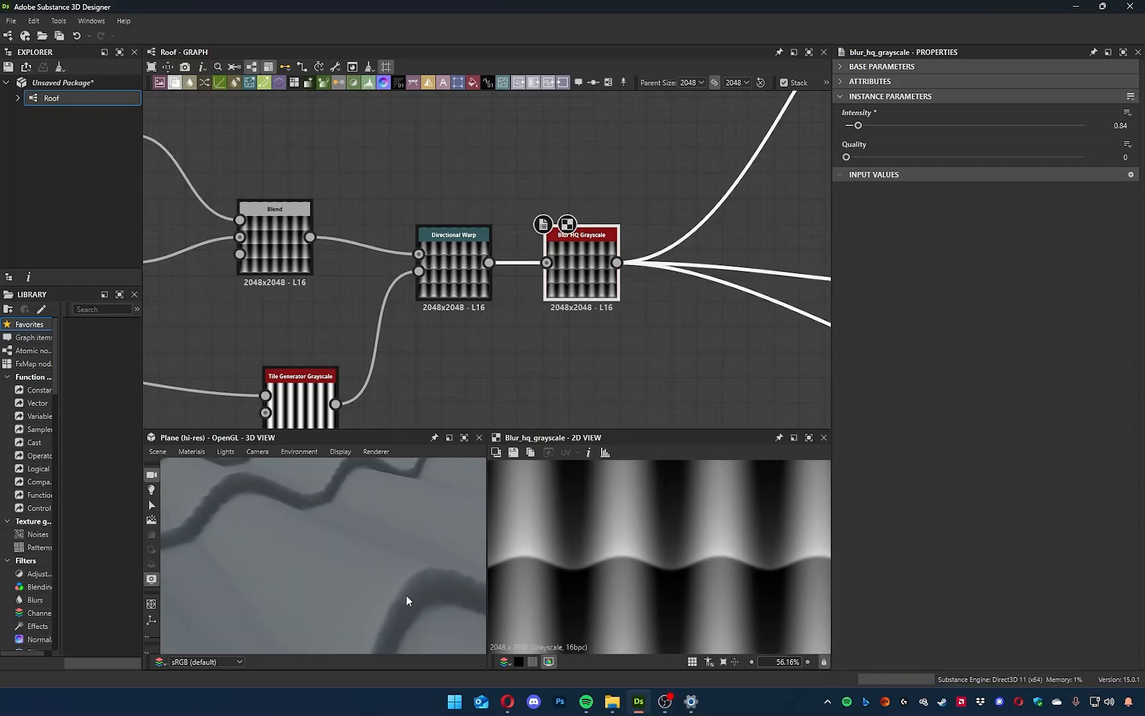
drag(387, 556, 324, 544)
click(346, 453)
click(357, 467)
click(340, 452)
click(356, 451)
Set the Blur HQ Grayscale intensity to 2 and check the shaded row edges from several angles.
mouse_move(857, 125)
mouse_down()
mouse_move(846, 126)
mouse_move(876, 124)
mouse_up()
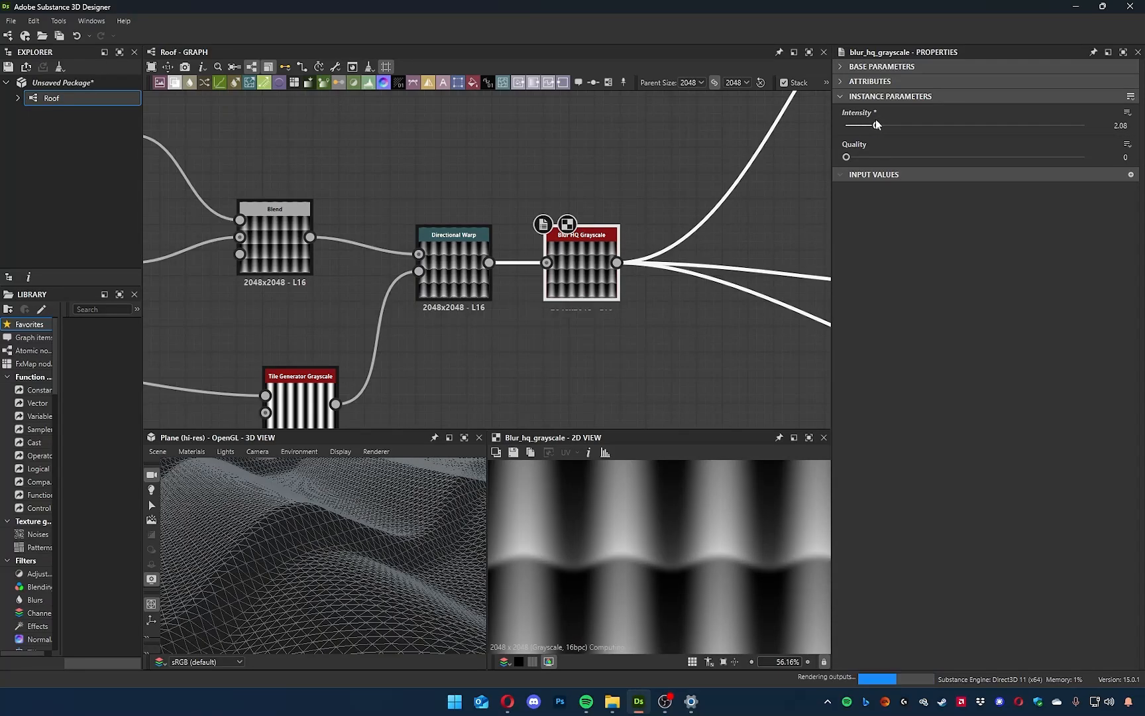
click(338, 453)
click(350, 462)
scroll(337, 554, down, 10)
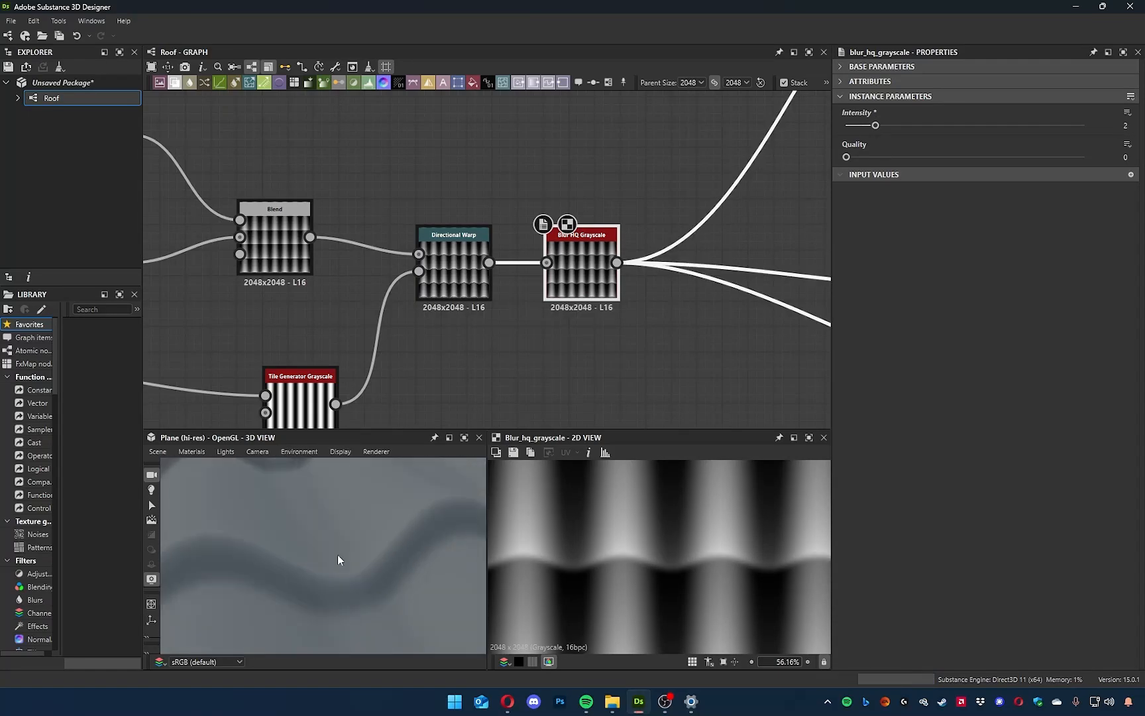
mouse_move(339, 550)
mouse_down()
mouse_move(463, 510)
mouse_move(407, 540)
mouse_move(340, 549)
mouse_up()
mouse_move(407, 388)
middle_down()
mouse_move(429, 391)
mouse_move(570, 337)
middle_up()
scroll(326, 568, up, 8)
drag(333, 574, 237, 576)
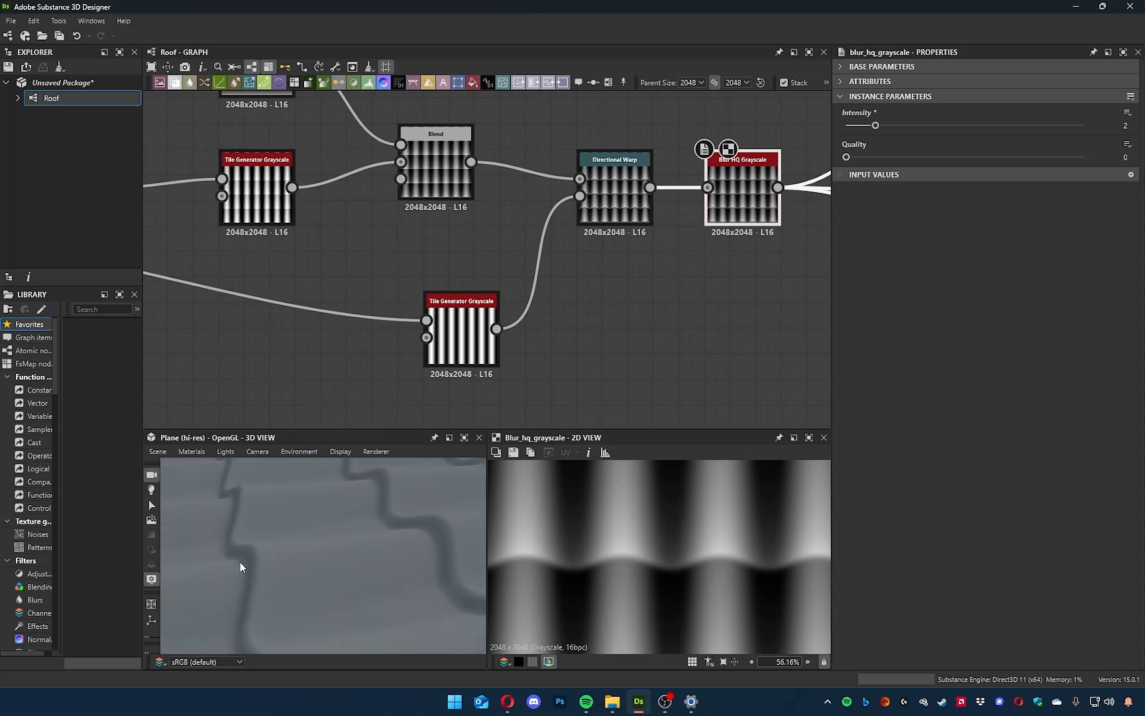
drag(334, 560, 285, 594)
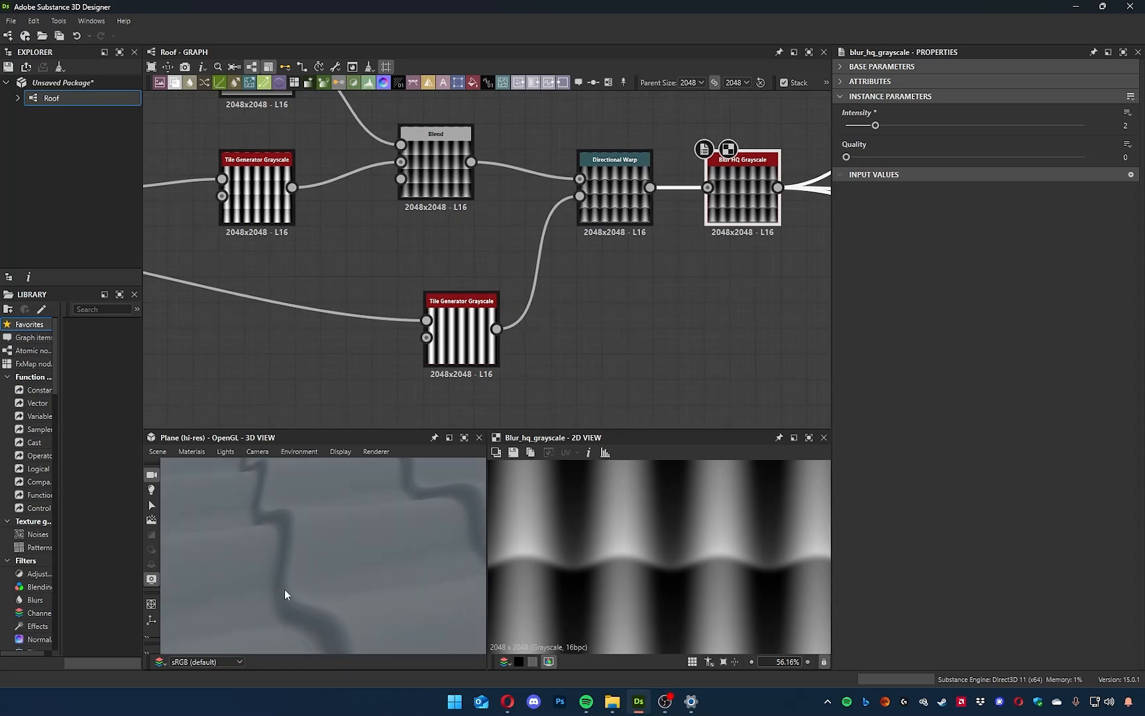
drag(271, 518, 405, 495)
Reposition the stripe Tile Generator and insert a Levels node between it and the Directional Warp's Intensity Input.
middle_drag(568, 317, 605, 337)
drag(495, 364, 388, 345)
middle_drag(470, 356, 501, 378)
drag(396, 357, 379, 354)
click(530, 366)
key(space)
text(levels)
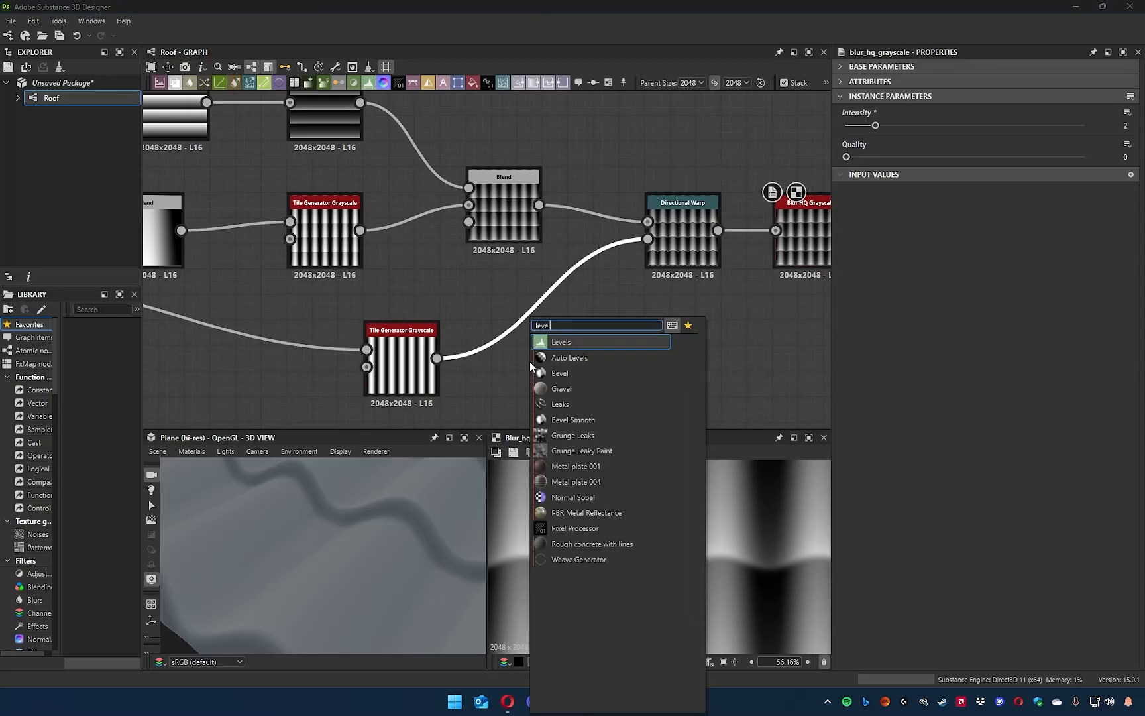
key(Return)
drag(566, 301, 567, 351)
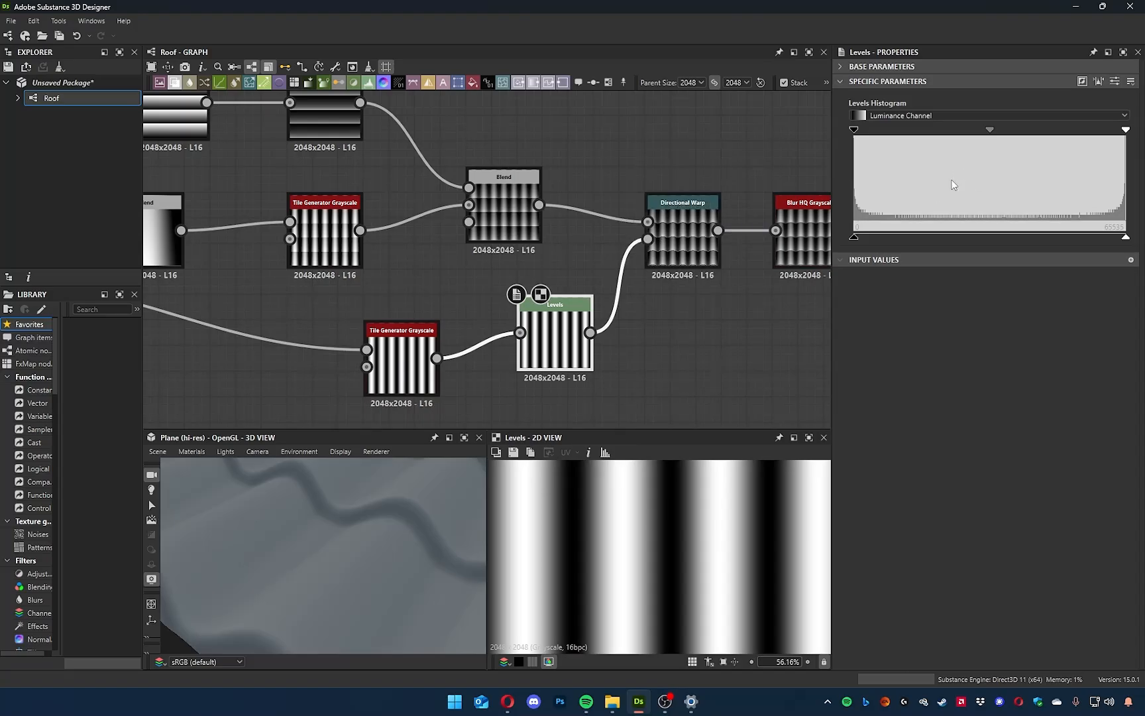
Show the Directional Warp in the 2D view and align the new Levels node with its Tile Generator.
double_click(676, 244)
scroll(633, 565, down, 2)
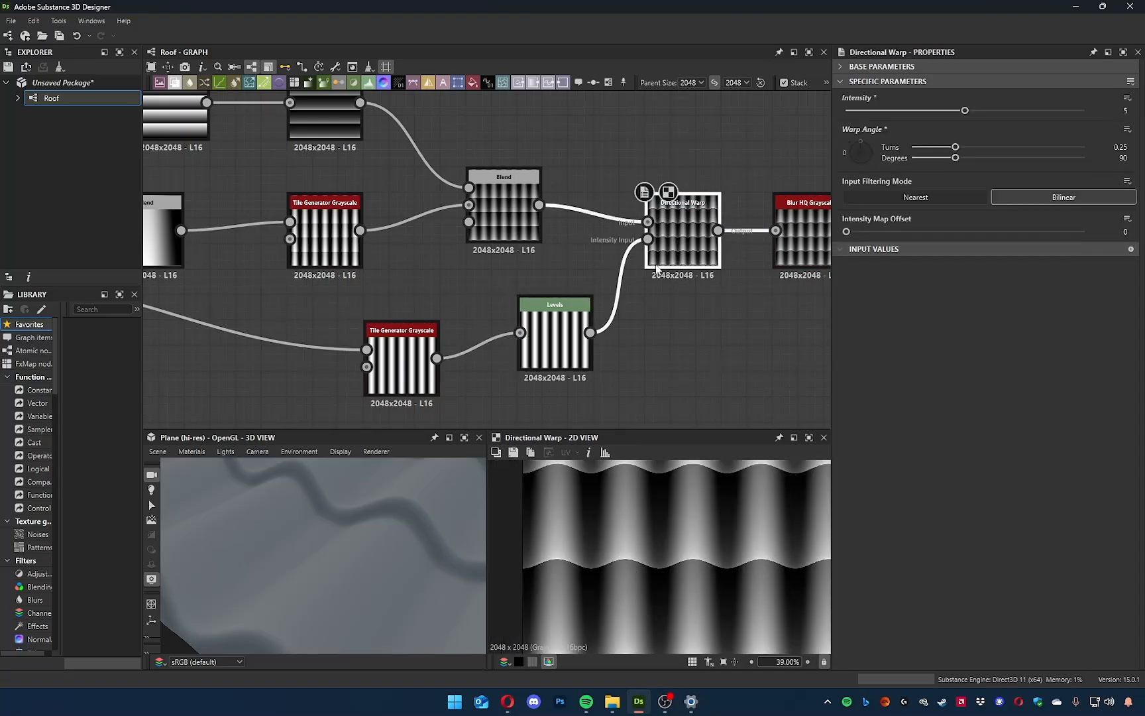
scroll(647, 517, up, 4)
click(550, 335)
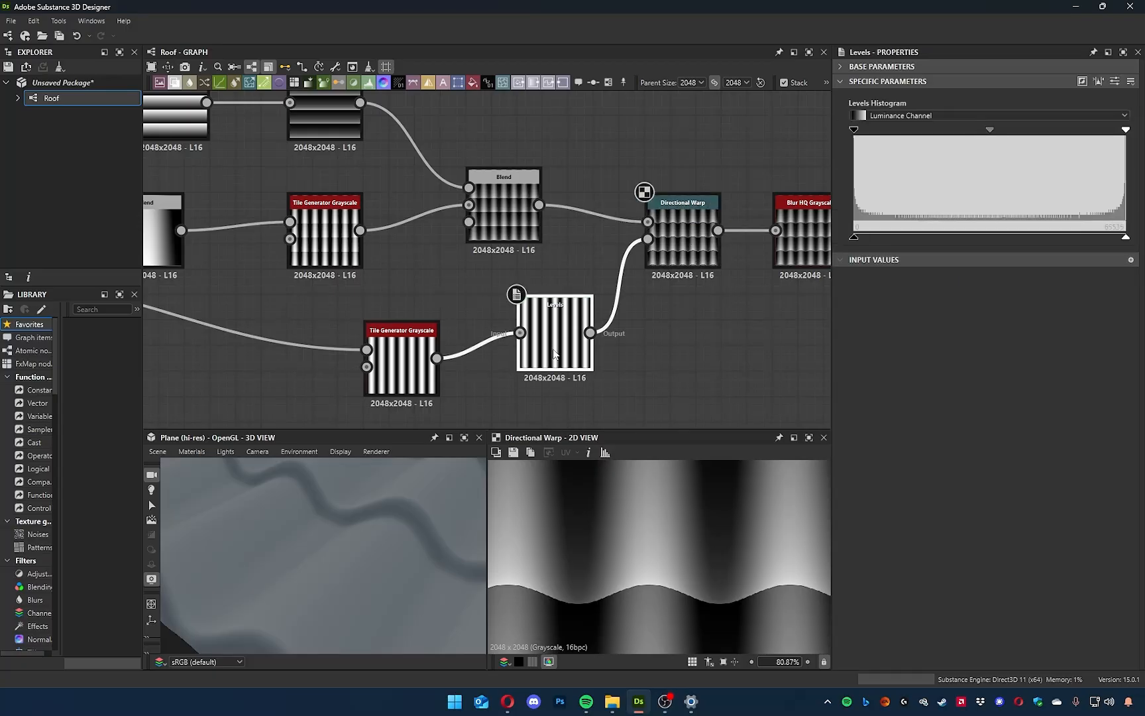
drag(555, 353, 555, 378)
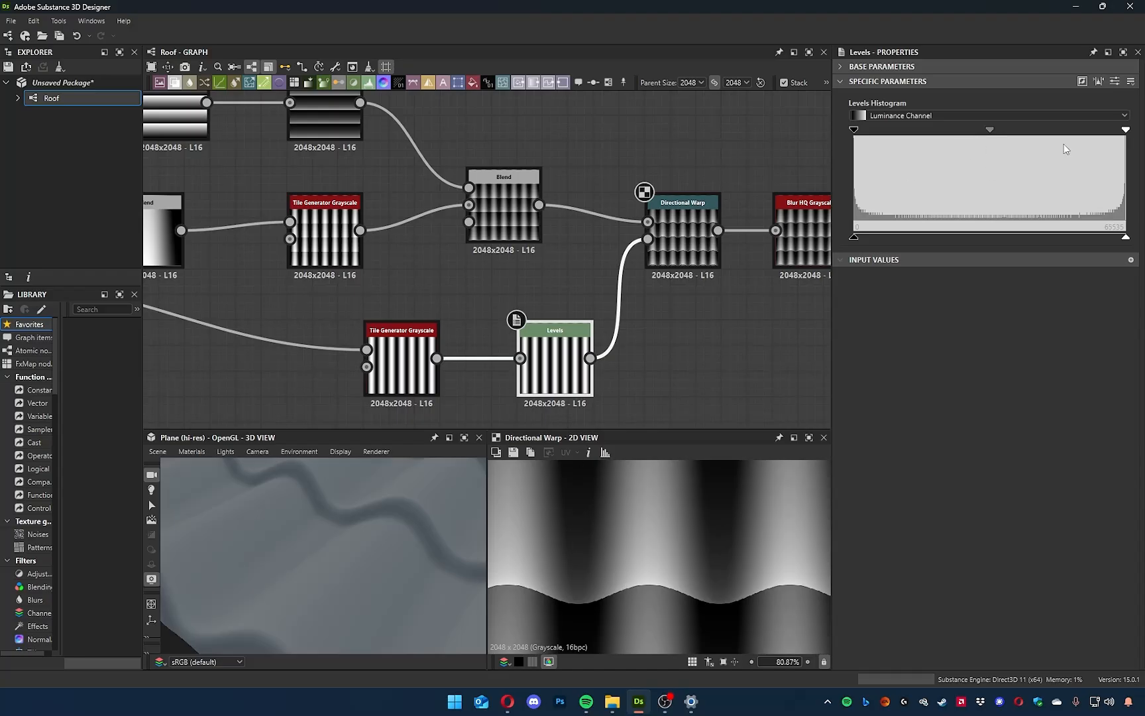
Adjust the new Levels node by slightly raising its input black point and shifting its midtones toward the white end.
mouse_move(990, 130)
mouse_down()
mouse_move(969, 133)
mouse_move(1006, 132)
mouse_up()
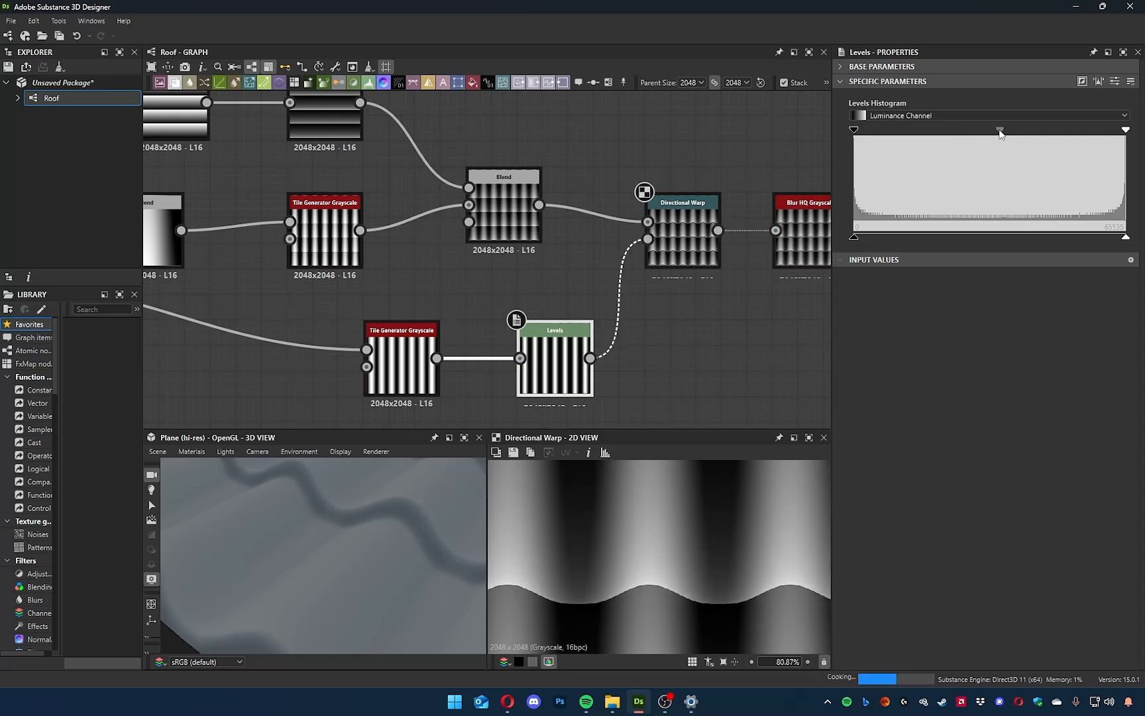
mouse_move(1126, 130)
mouse_down()
mouse_move(1086, 132)
mouse_move(1144, 132)
mouse_up()
drag(855, 131, 917, 130)
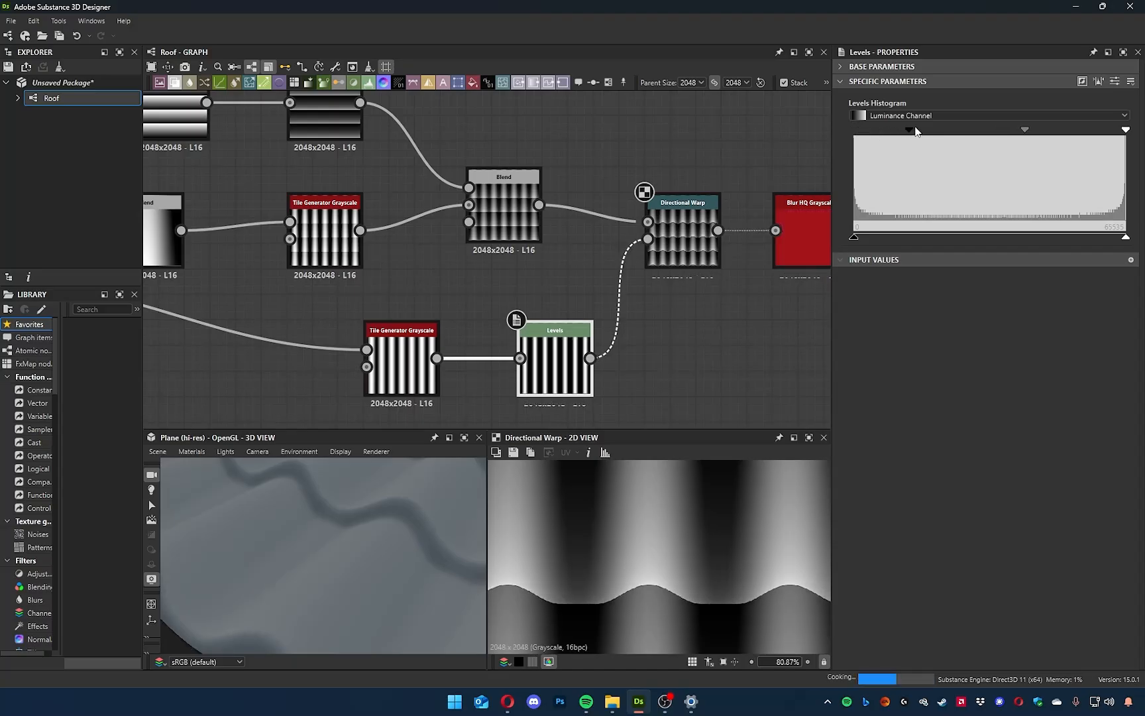
drag(993, 133, 881, 140)
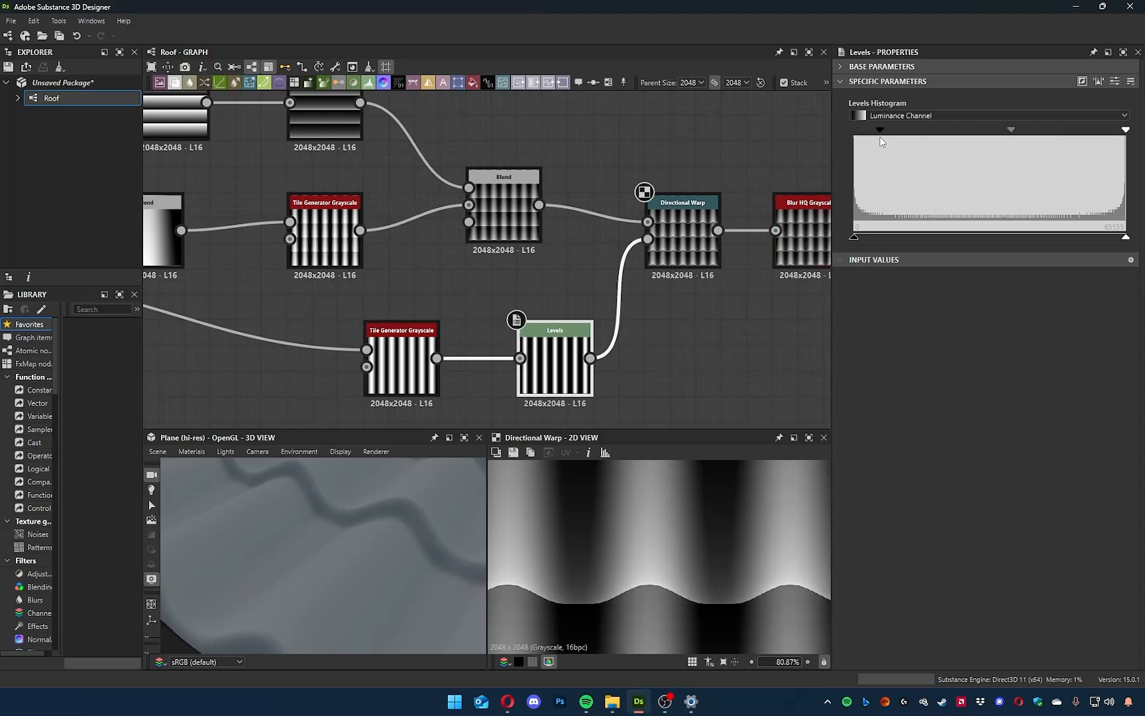
Set the opacity of the Subtract Blend that combines the two gradients to 0.26.
middle_drag(261, 299, 563, 357)
middle_drag(277, 352, 356, 344)
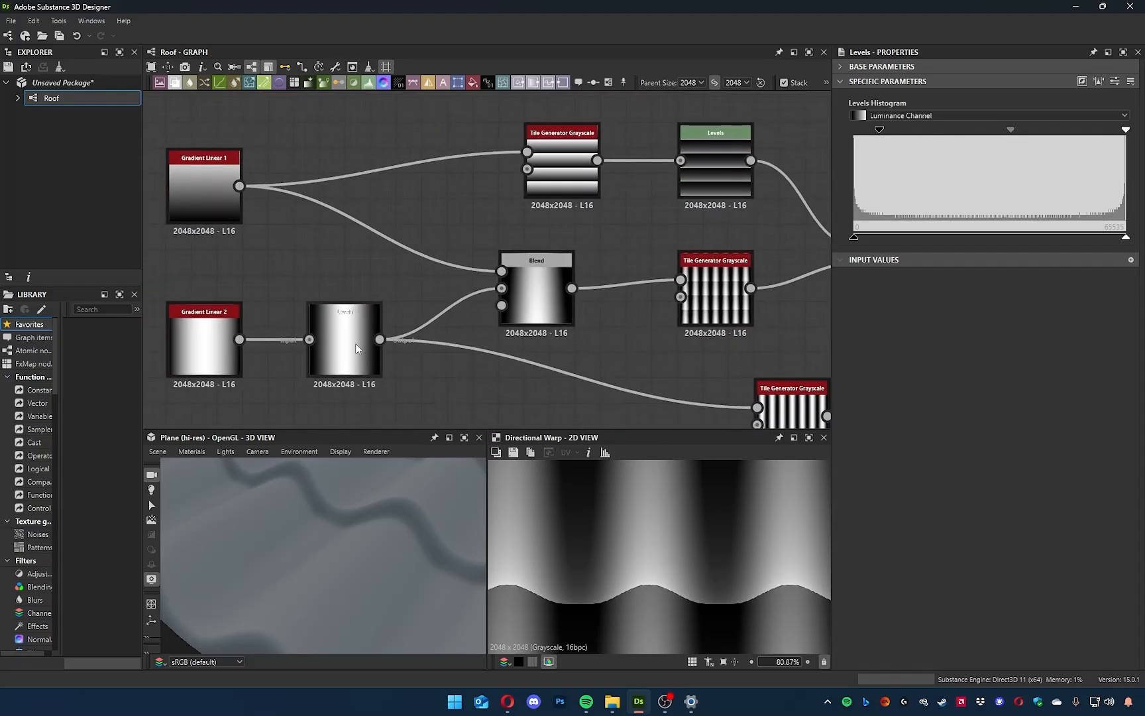
click(538, 302)
mouse_move(903, 113)
mouse_down()
mouse_move(858, 112)
mouse_move(953, 119)
mouse_move(904, 122)
mouse_up()
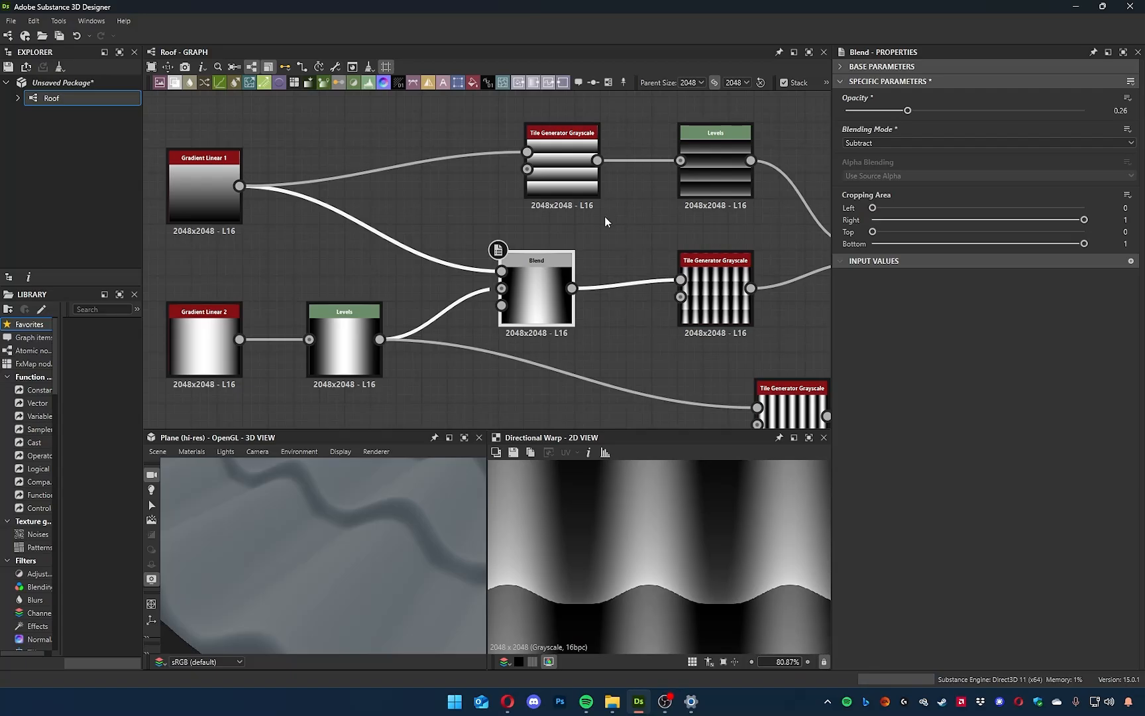
In the Levels node after the horizontal row Tile Generator, raise the output black point slightly and shift the midtones toward the white end.
middle_drag(605, 221, 408, 278)
click(535, 219)
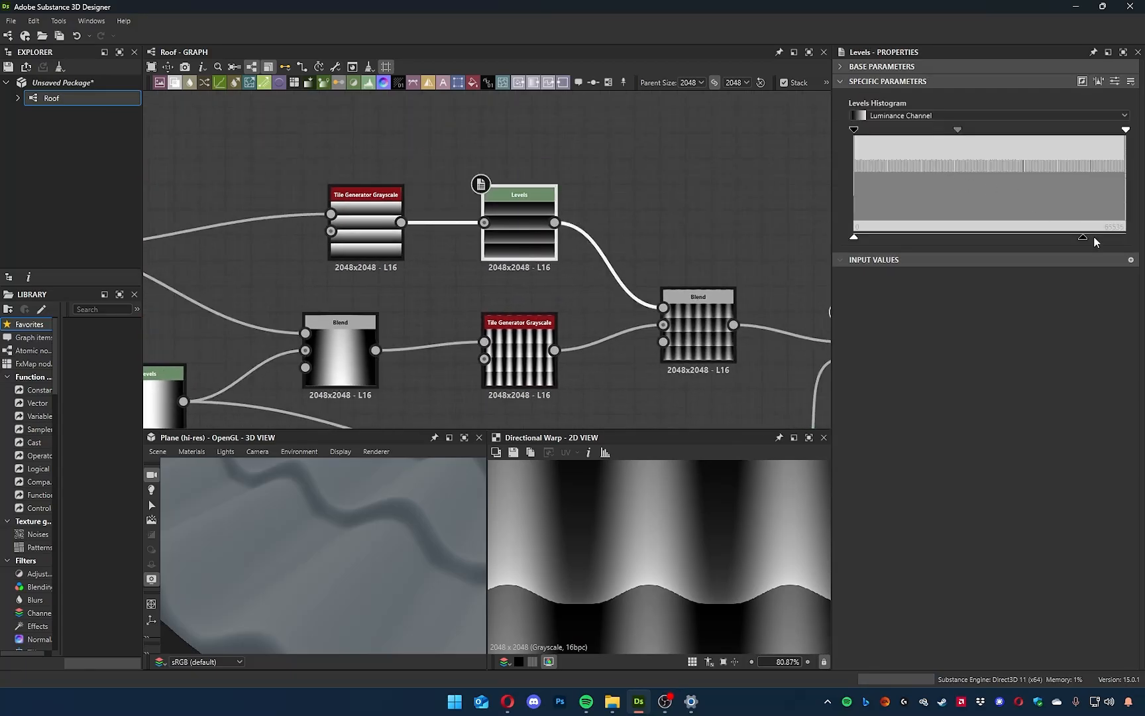
mouse_move(861, 237)
mouse_down()
mouse_move(952, 239)
mouse_move(872, 237)
mouse_up()
drag(960, 129, 1014, 143)
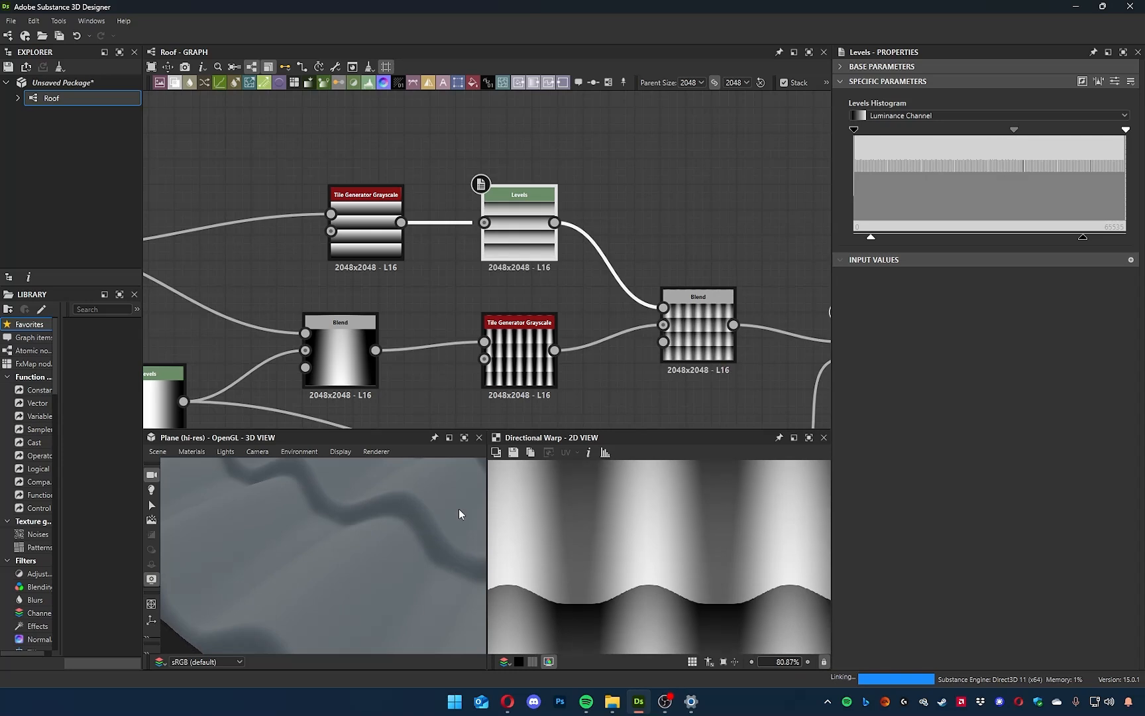
scroll(423, 534, up, 3)
scroll(417, 520, down, 10)
drag(408, 519, 455, 392)
Set the opacity of the Switch Blend that combines the row and tile patterns to 0.22.
middle_drag(457, 375, 330, 266)
click(409, 237)
middle_drag(473, 264, 486, 258)
click(487, 259)
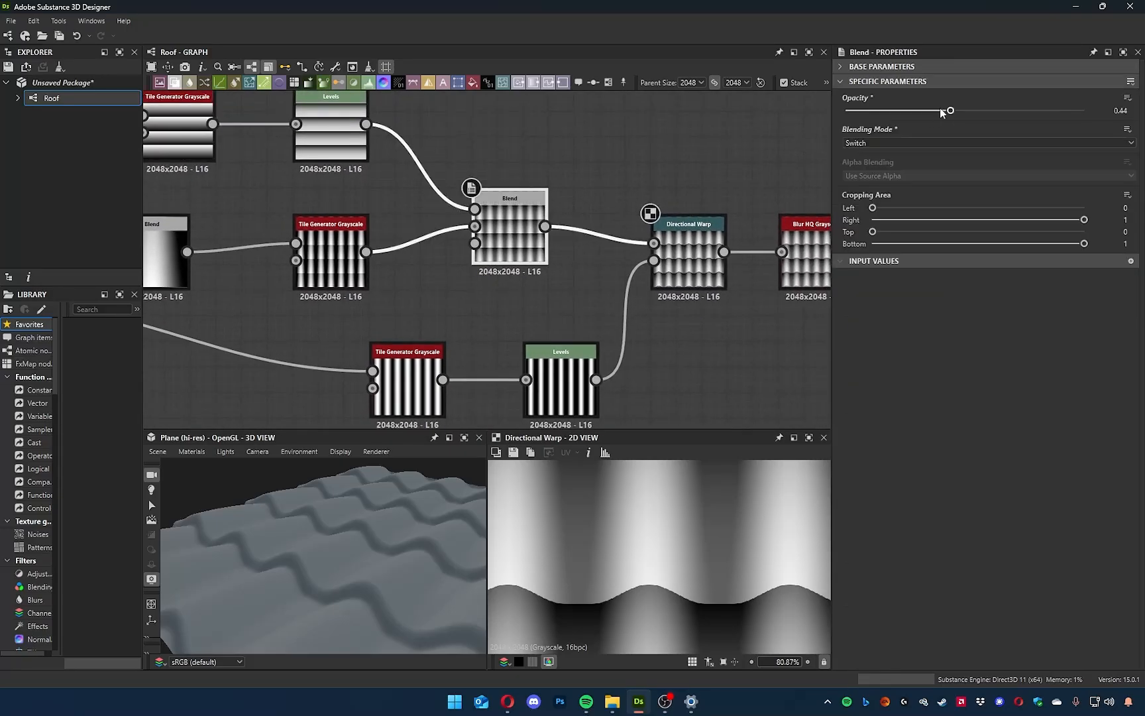
drag(948, 111, 899, 128)
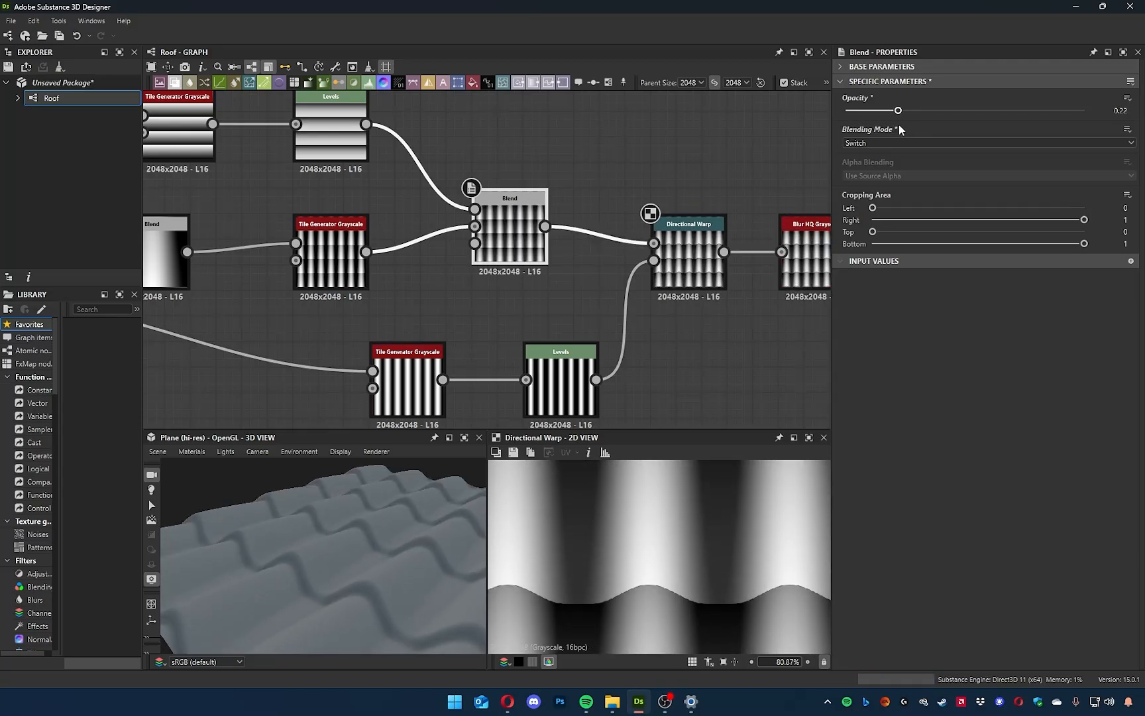
Compare the Max (Lighten) blending mode with Switch on the pattern Blend, checking the tiles in 3D, and return to Switch.
middle_drag(439, 311, 508, 347)
click(892, 144)
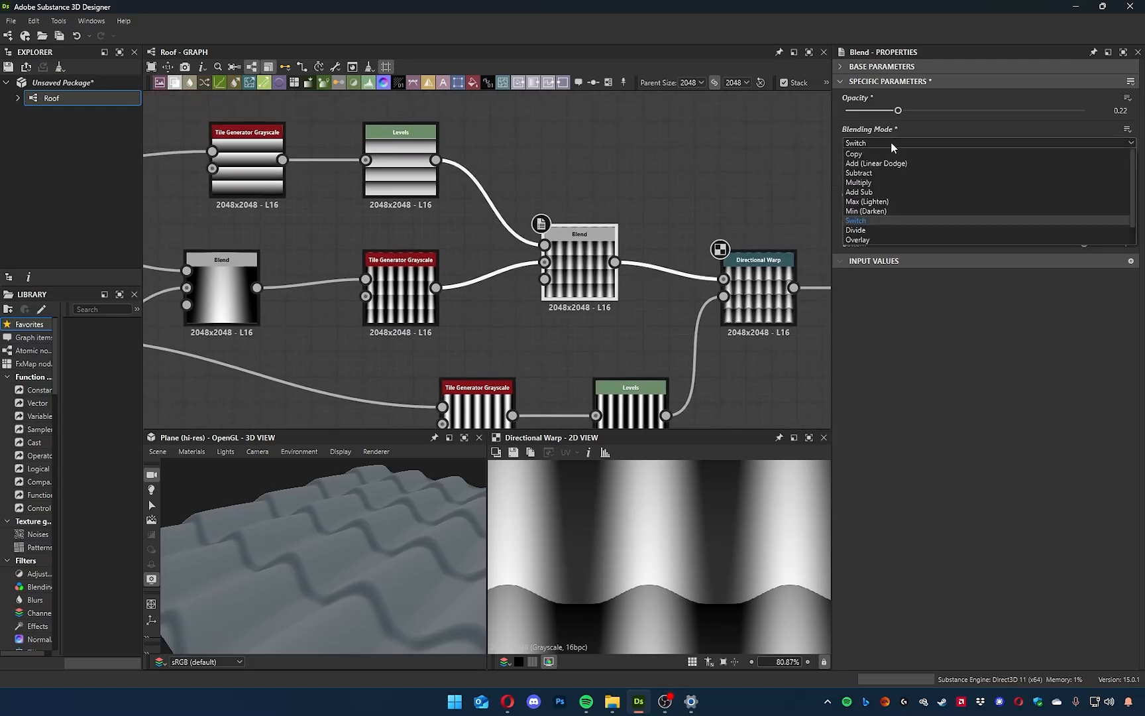
click(889, 203)
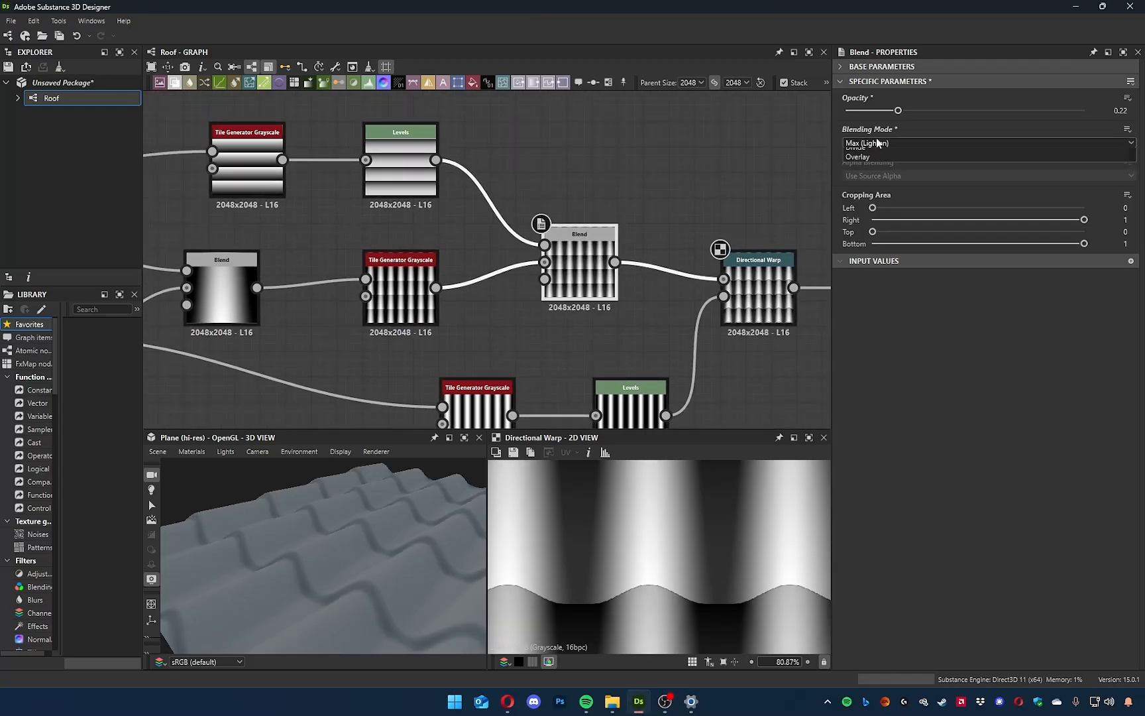
click(880, 144)
click(873, 225)
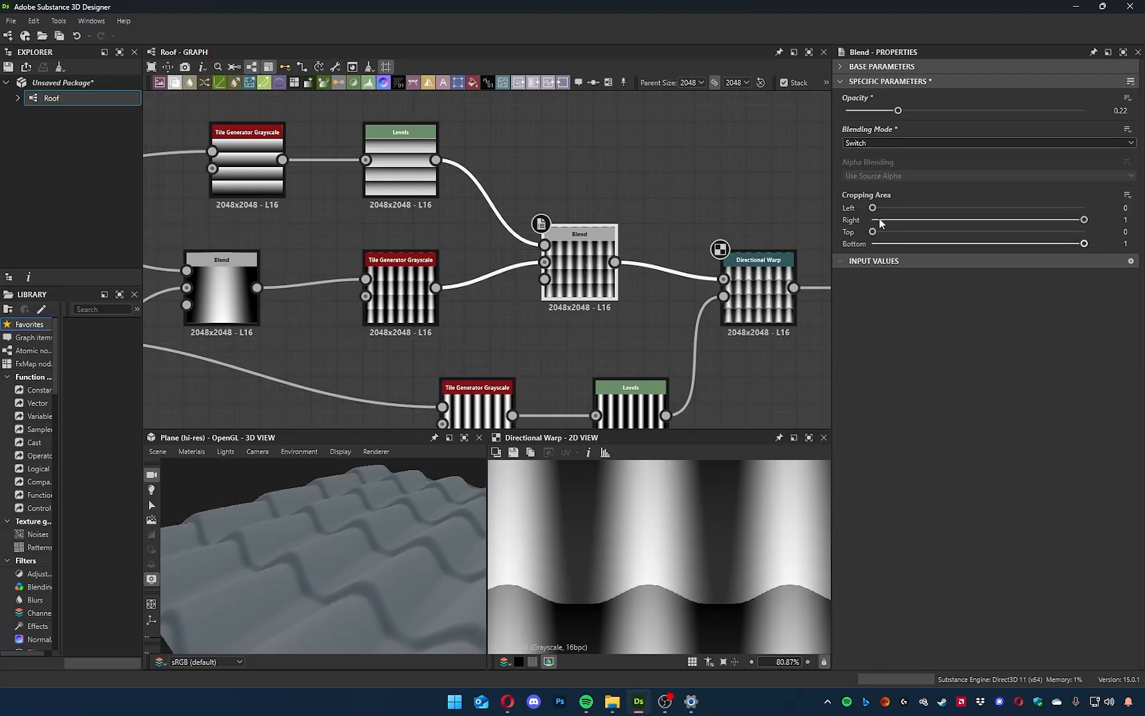
click(889, 143)
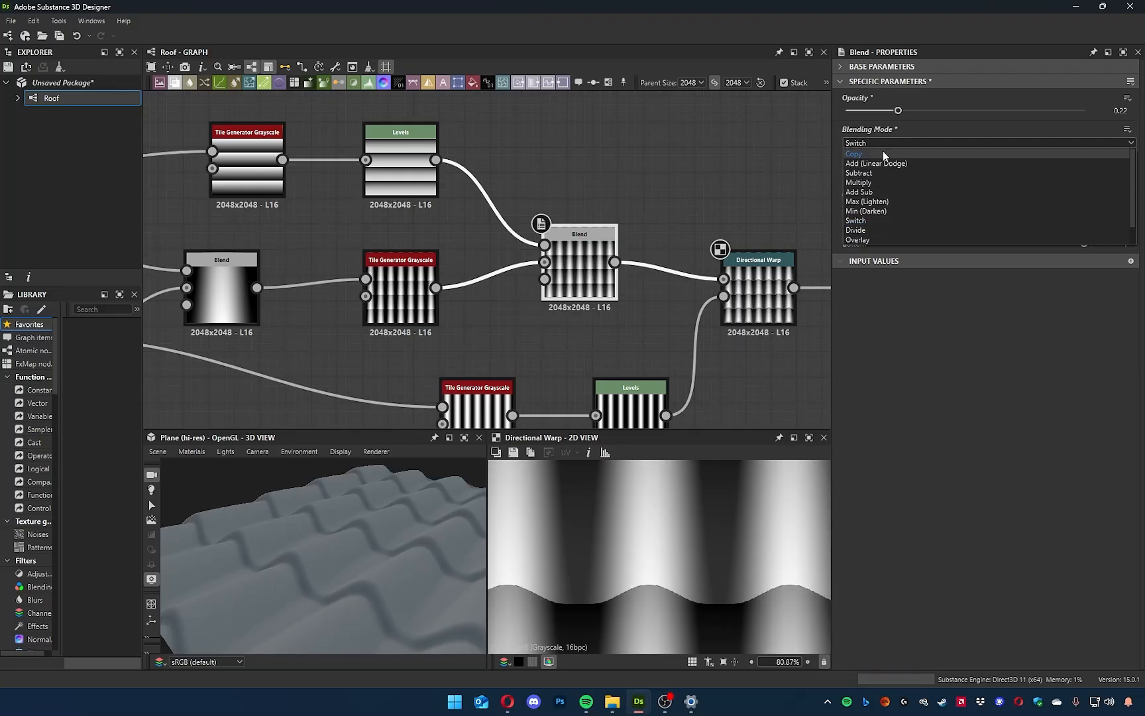
click(878, 204)
drag(371, 576, 302, 571)
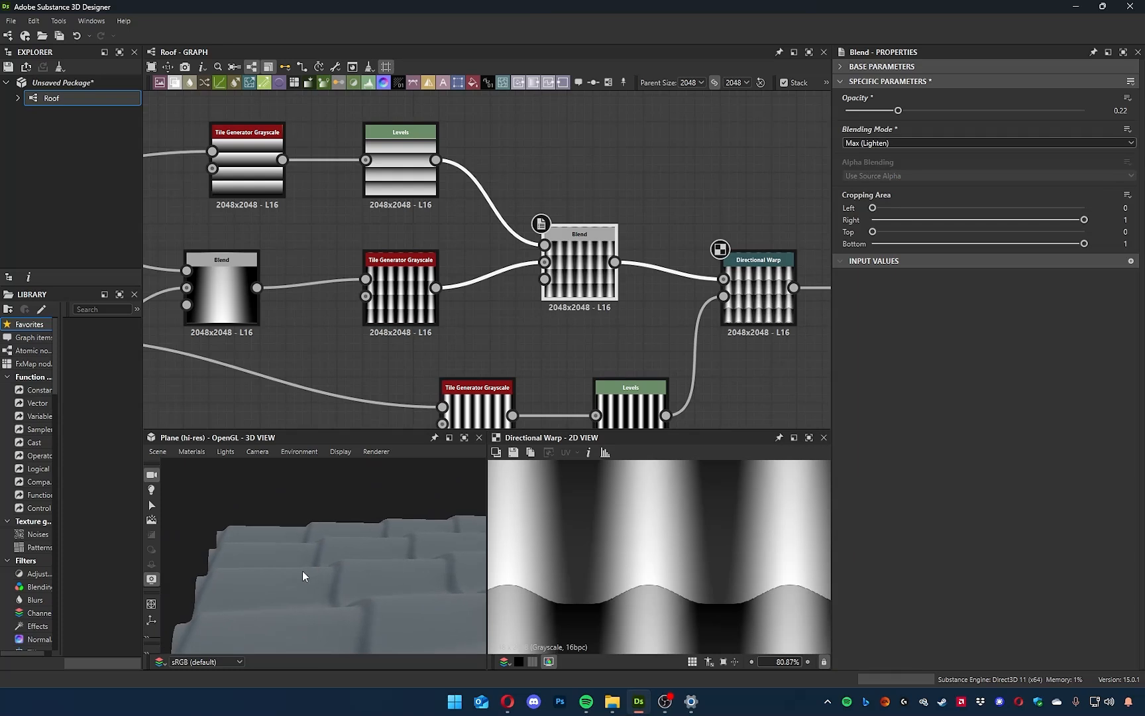
click(889, 143)
click(870, 227)
Set the Switch Blend's opacity to 0.45 and move the row Levels node's midtones slightly back toward the black end.
drag(898, 110, 953, 124)
middle_drag(468, 251, 520, 285)
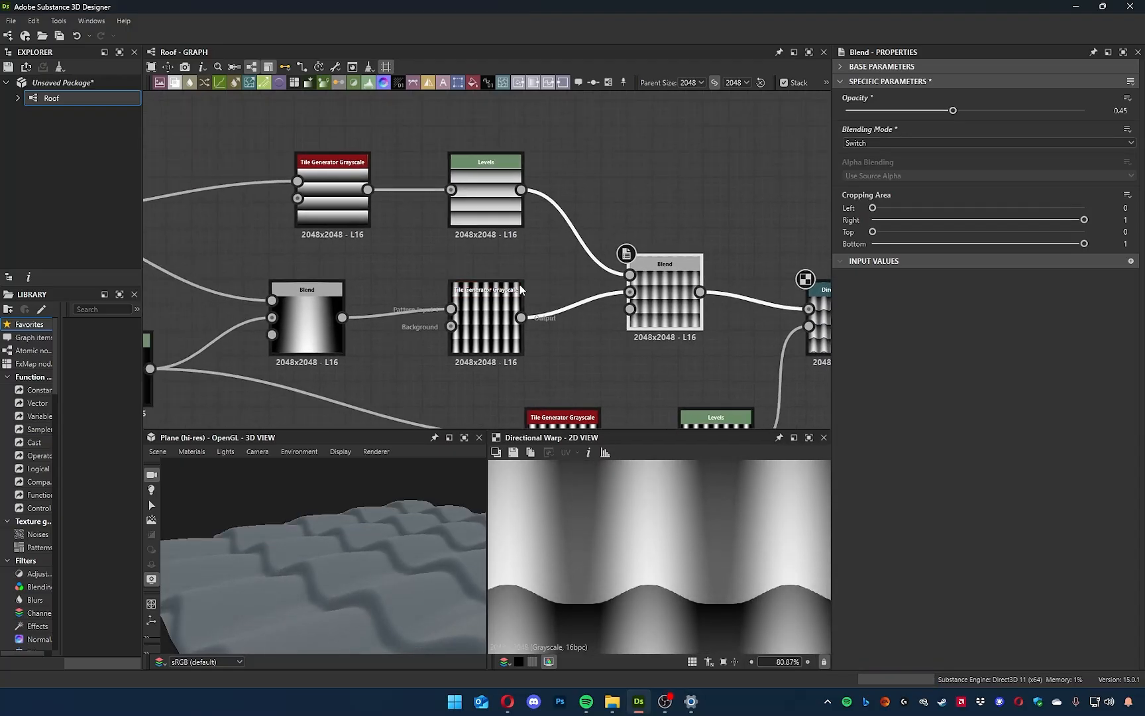
click(500, 208)
drag(1027, 126, 990, 152)
drag(362, 535, 396, 582)
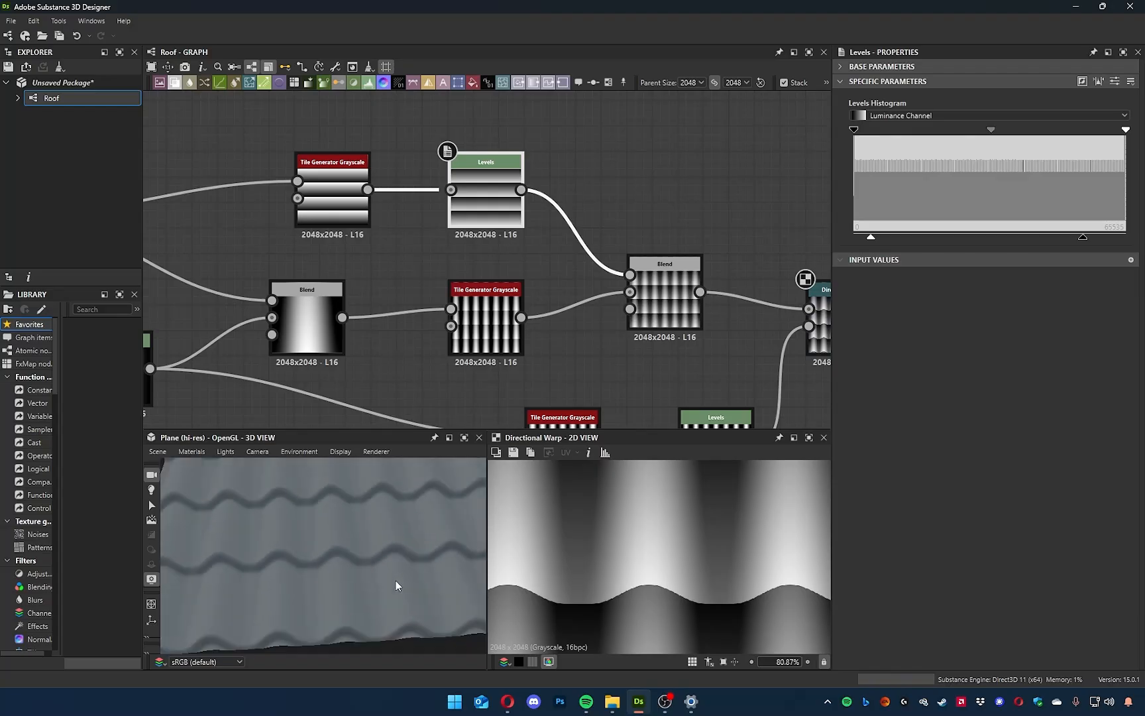
Set the Blur HQ Grayscale intensity to 1.52 and inspect the tile edges in 3D.
middle_drag(816, 391, 578, 246)
click(723, 184)
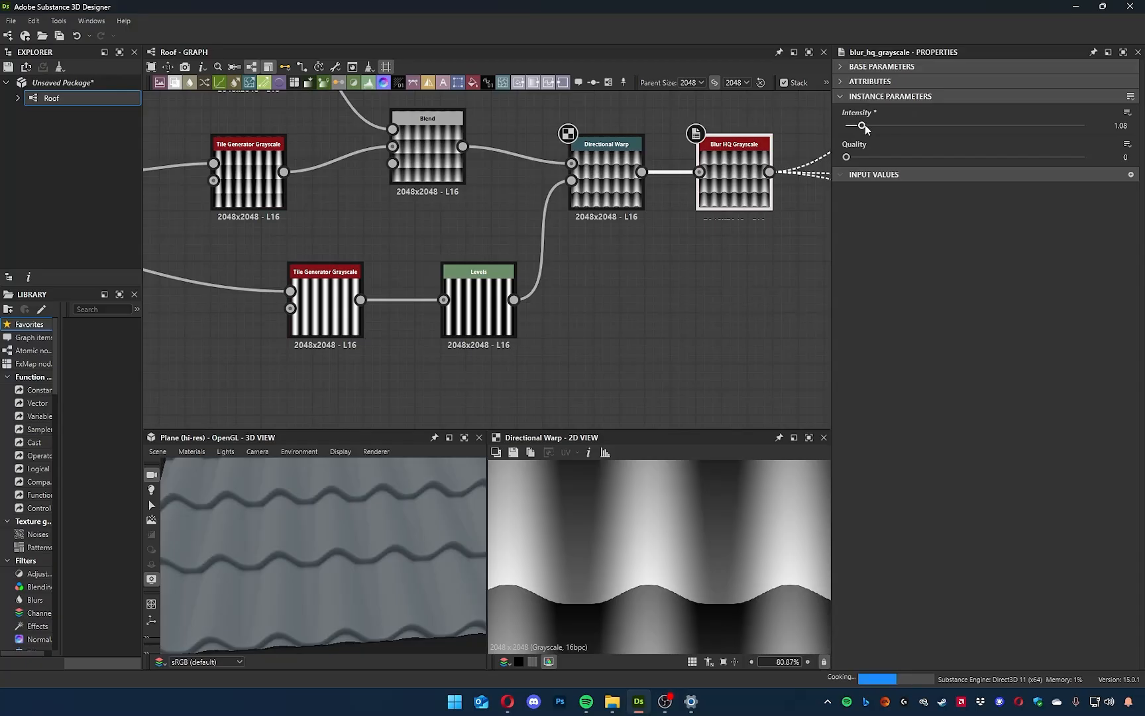
mouse_move(331, 570)
mouse_down()
mouse_move(325, 521)
mouse_move(232, 512)
mouse_move(200, 475)
mouse_move(218, 465)
mouse_move(378, 524)
mouse_move(325, 533)
mouse_move(341, 467)
mouse_up()
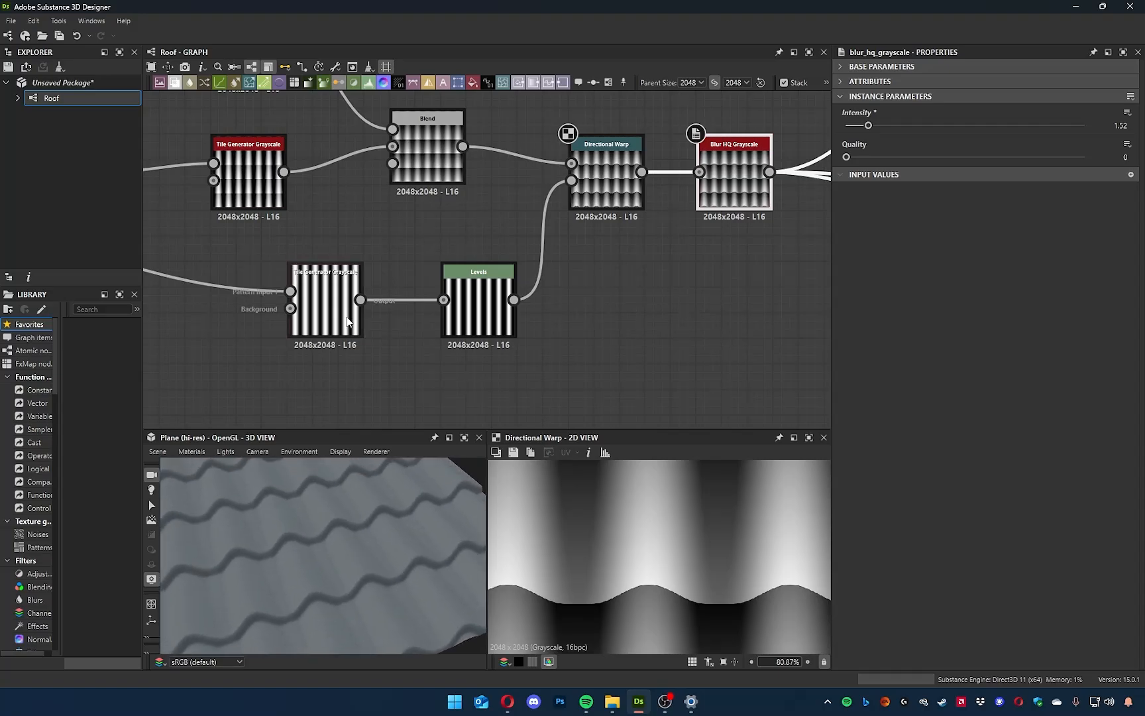
Show the Levels node after Gradient Linear 2 in the 2D view and shift its midtones slightly toward the white end.
middle_drag(347, 318, 614, 414)
middle_drag(422, 290, 727, 269)
middle_drag(566, 377, 521, 424)
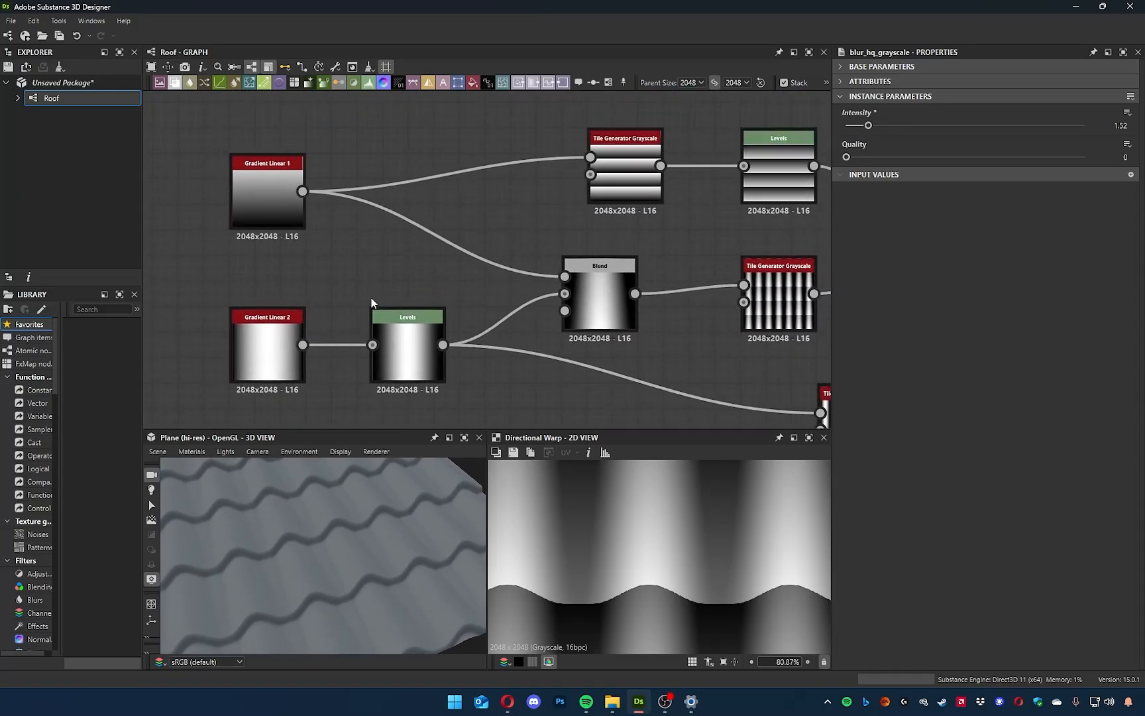
double_click(397, 359)
middle_drag(586, 373, 521, 316)
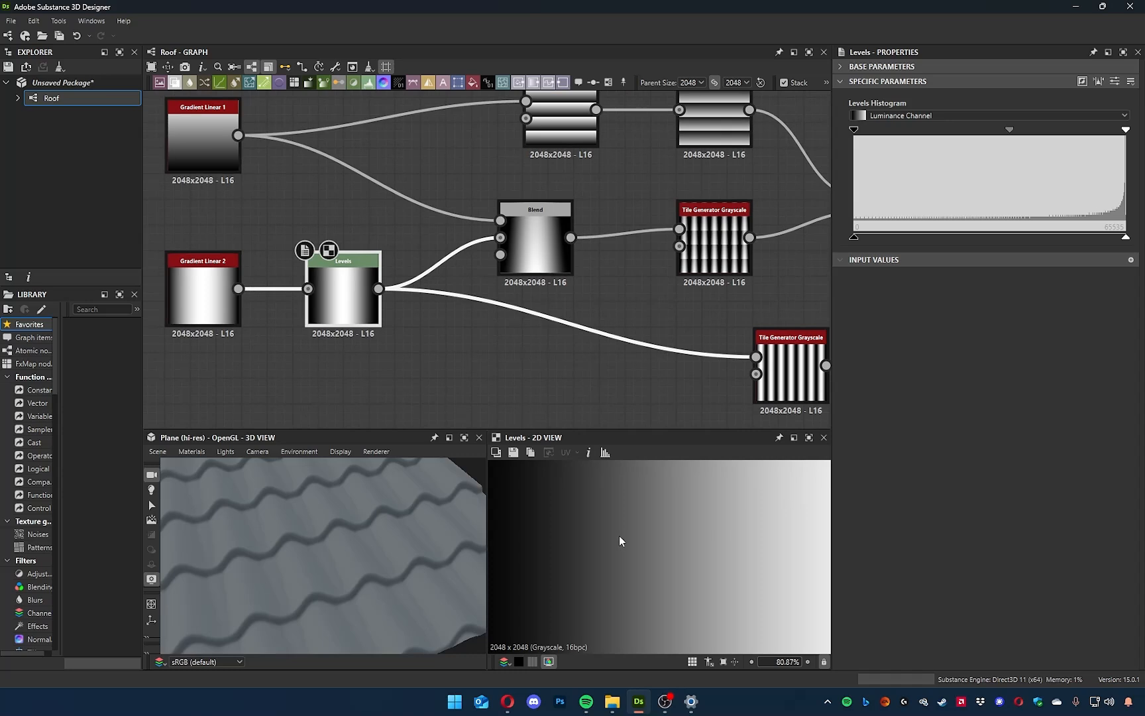
key(f)
scroll(619, 538, down, 1)
mouse_move(1010, 130)
mouse_down()
mouse_move(982, 130)
mouse_move(1033, 134)
mouse_move(1018, 132)
mouse_up()
mouse_move(1128, 132)
mouse_down()
mouse_move(1082, 136)
mouse_move(1126, 147)
mouse_up()
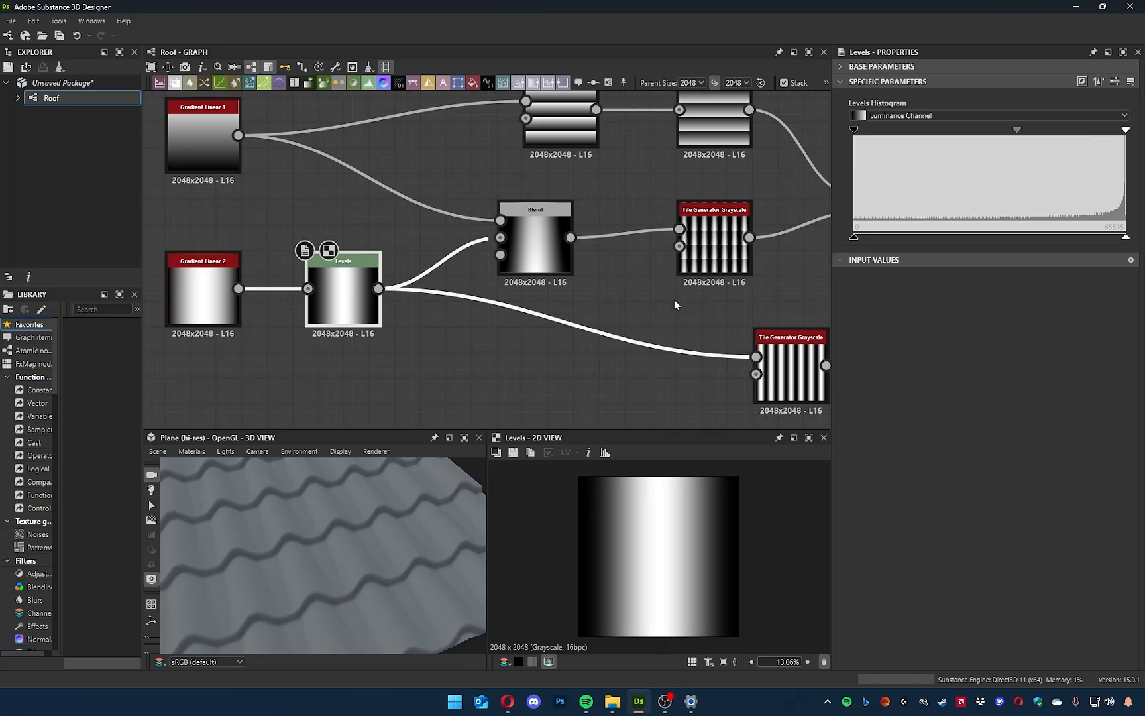
mouse_move(855, 131)
mouse_down()
mouse_move(932, 135)
mouse_move(853, 137)
mouse_up()
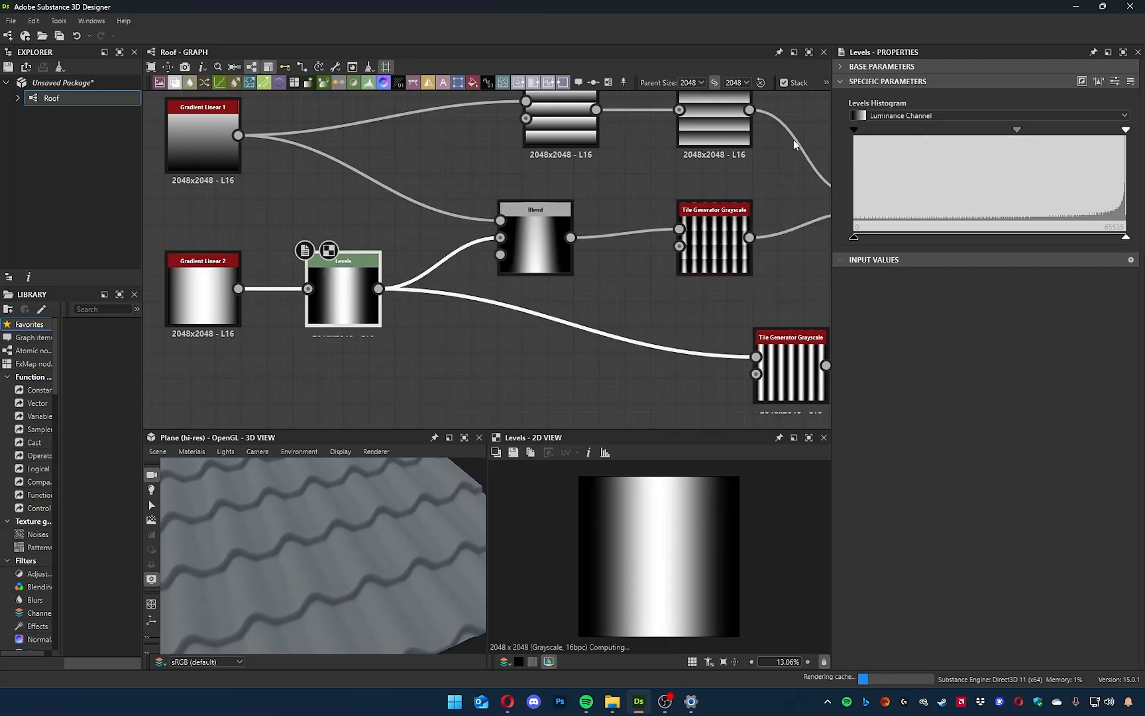
Try a lower input white point on the Gradient Linear 2 Levels node, inspect the tile shape, and restore the white point to maximum.
drag(1124, 133, 1064, 131)
scroll(648, 615, up, 3)
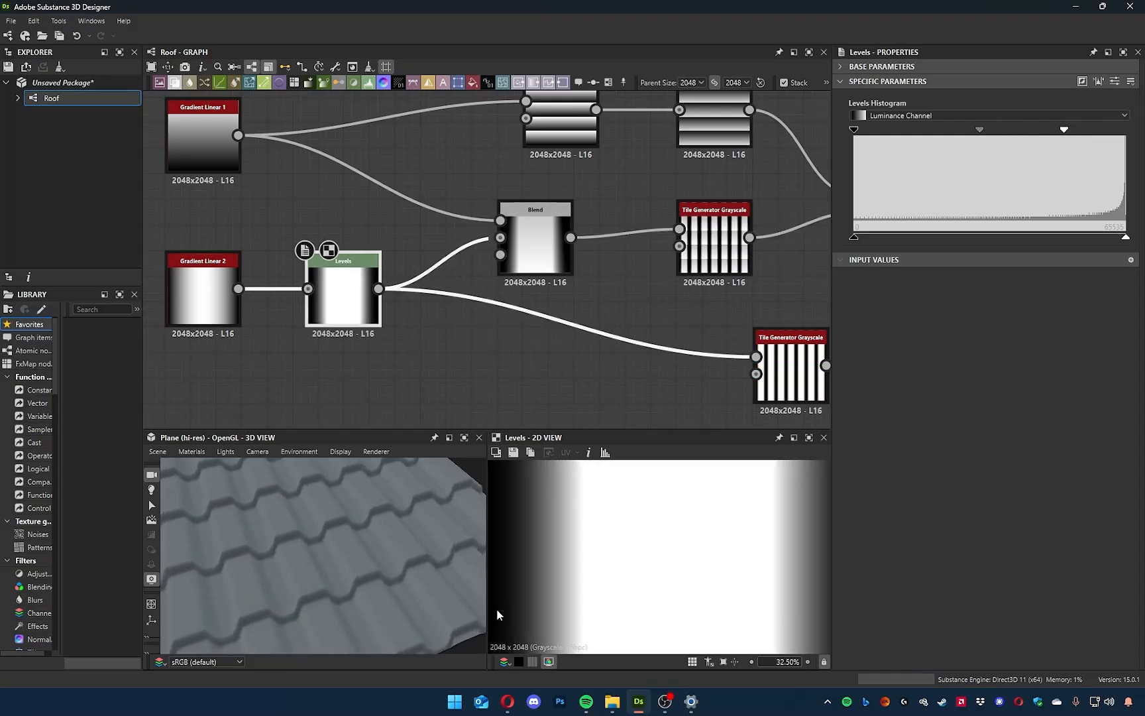
middle_drag(639, 561, 605, 615)
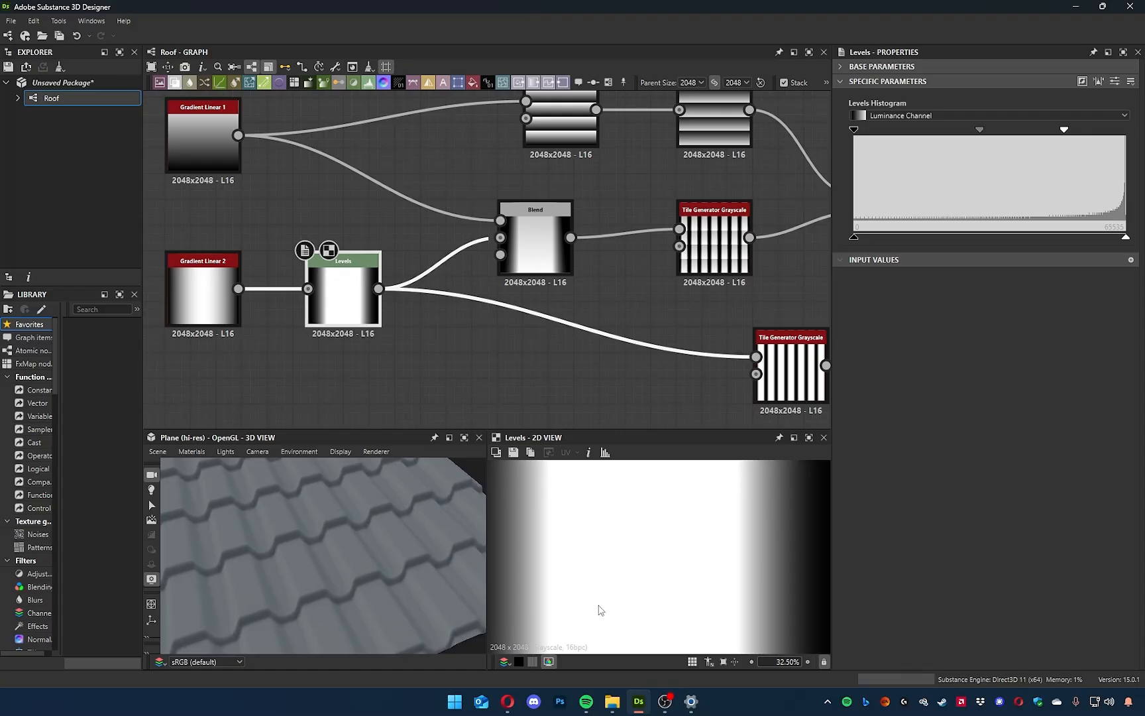
drag(361, 637, 297, 564)
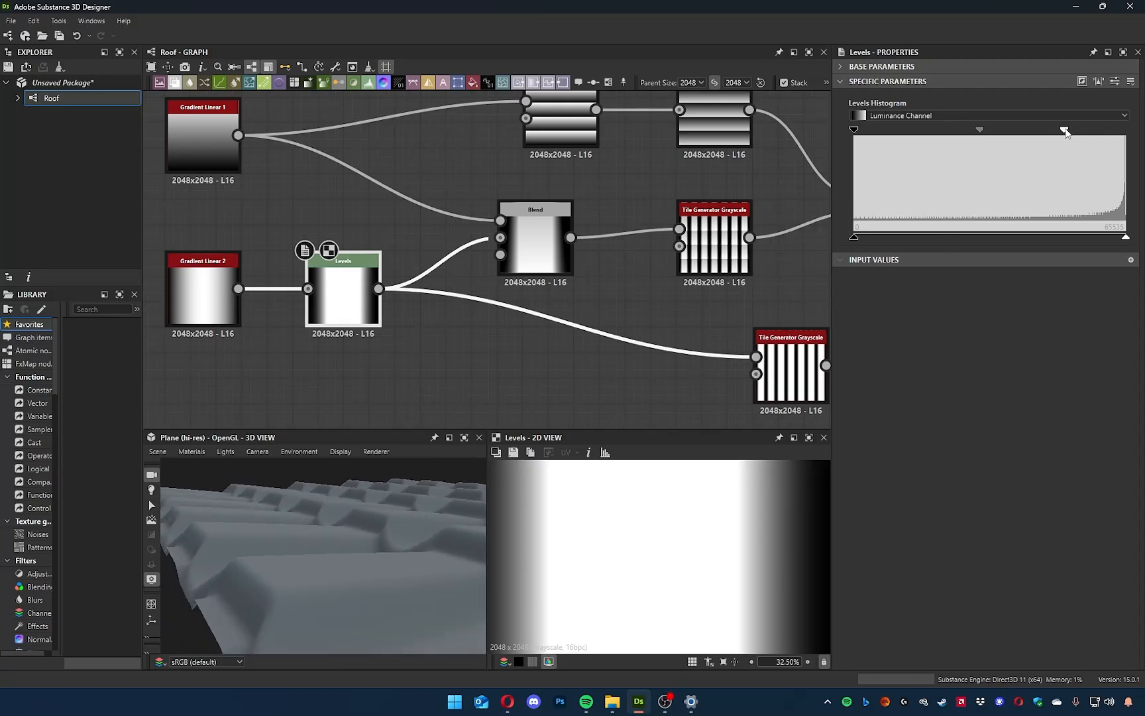
drag(1065, 132, 1141, 138)
mouse_move(282, 563)
mouse_down()
mouse_move(332, 626)
mouse_move(414, 621)
mouse_move(455, 581)
mouse_move(362, 613)
mouse_move(309, 567)
mouse_move(233, 567)
mouse_move(300, 599)
mouse_move(292, 674)
mouse_move(315, 617)
mouse_up()
Show the Directional Warp in the 2D view and set its intensity to 3.15.
middle_drag(478, 396, 254, 389)
middle_drag(369, 356, 263, 351)
double_click(743, 233)
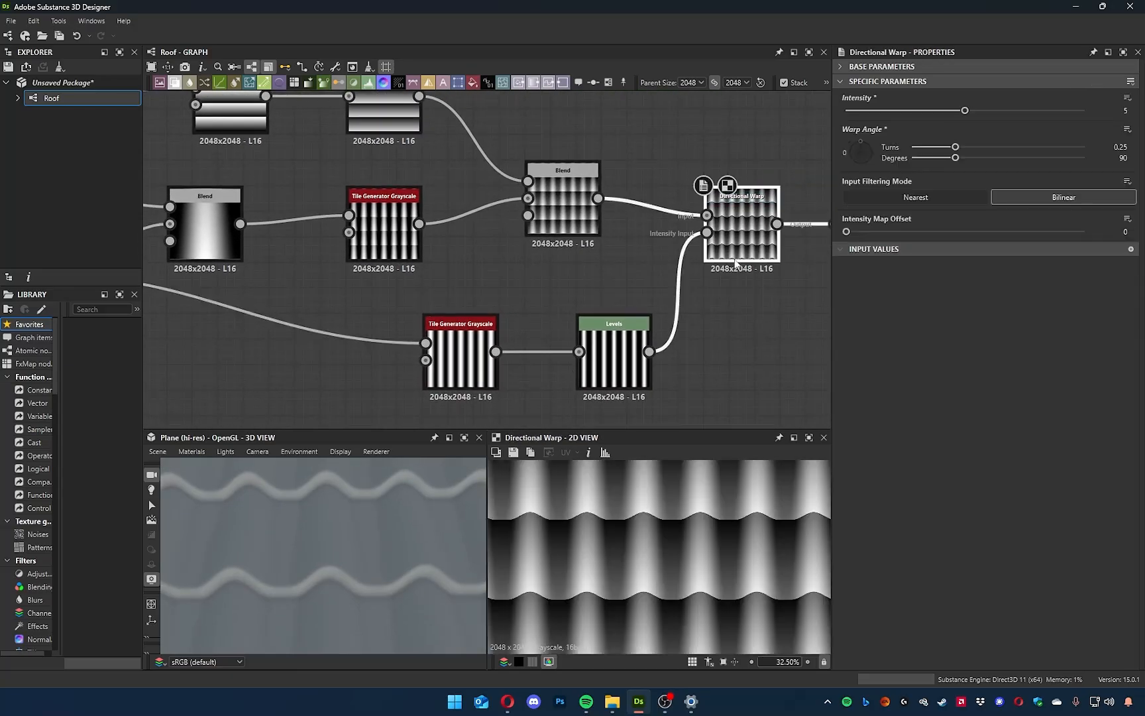
drag(952, 112, 915, 113)
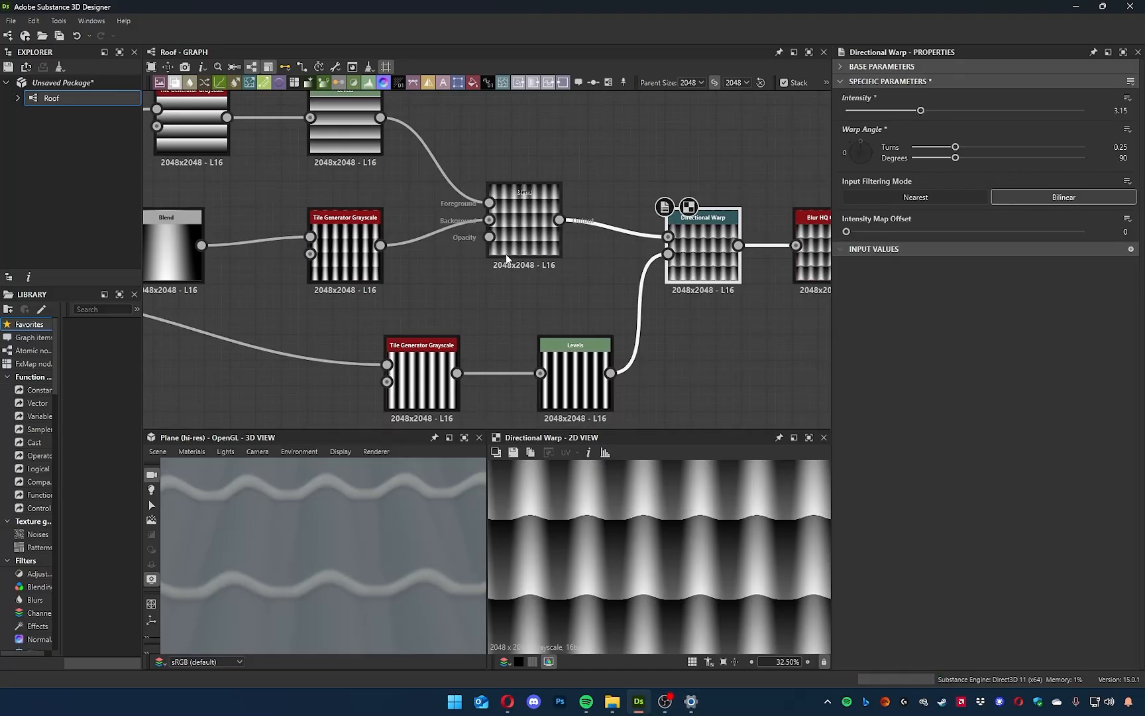
Show the Switch Blend in the 2D view and set its opacity to 0.51.
middle_drag(527, 226, 537, 250)
double_click(538, 250)
click(942, 111)
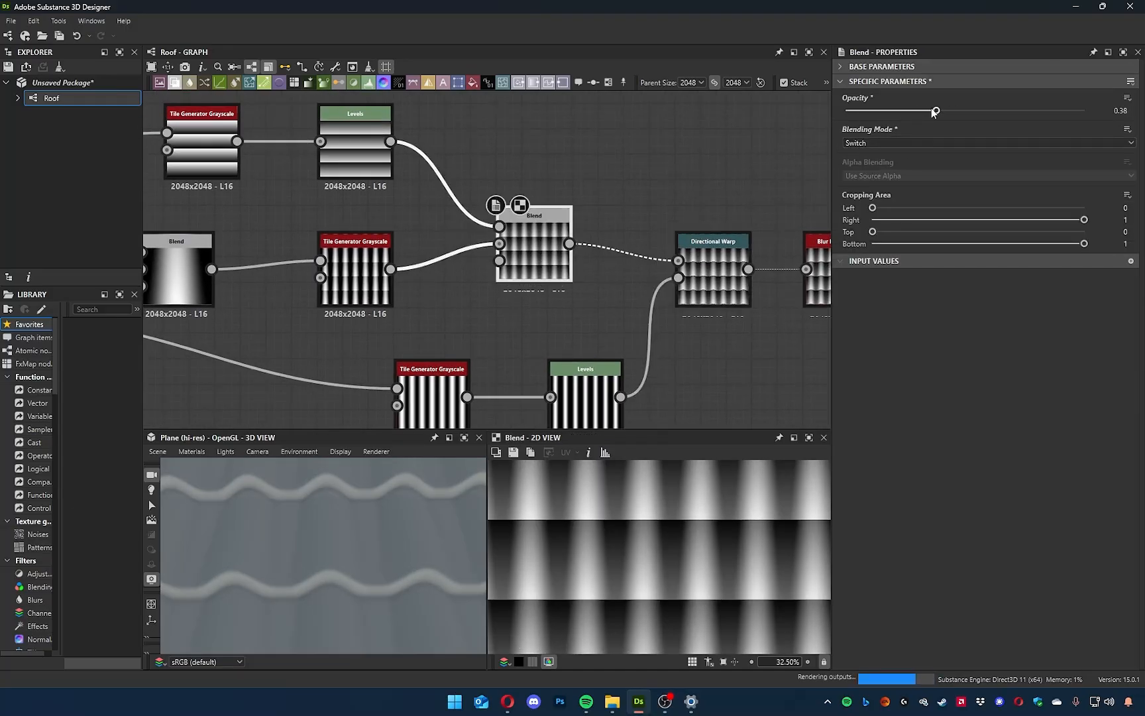
drag(937, 113, 967, 118)
middle_drag(605, 482, 615, 520)
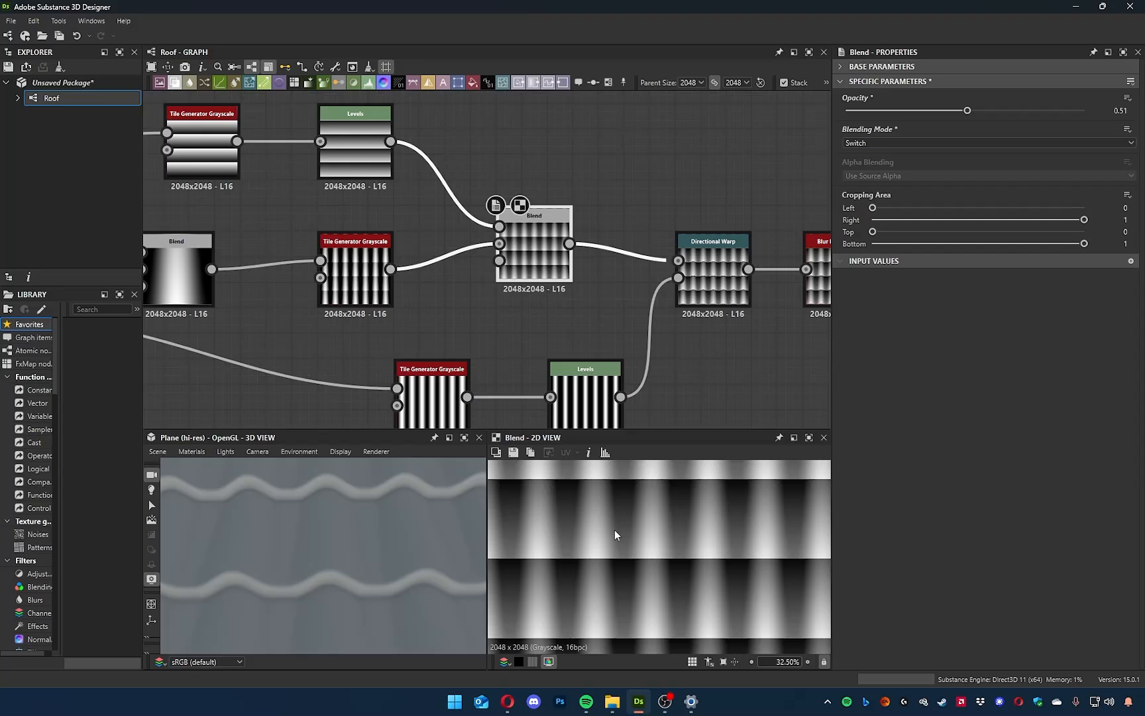
In the row Levels node, return the output black point to zero and raise the output white point closer to full white.
middle_drag(385, 226, 479, 298)
click(450, 222)
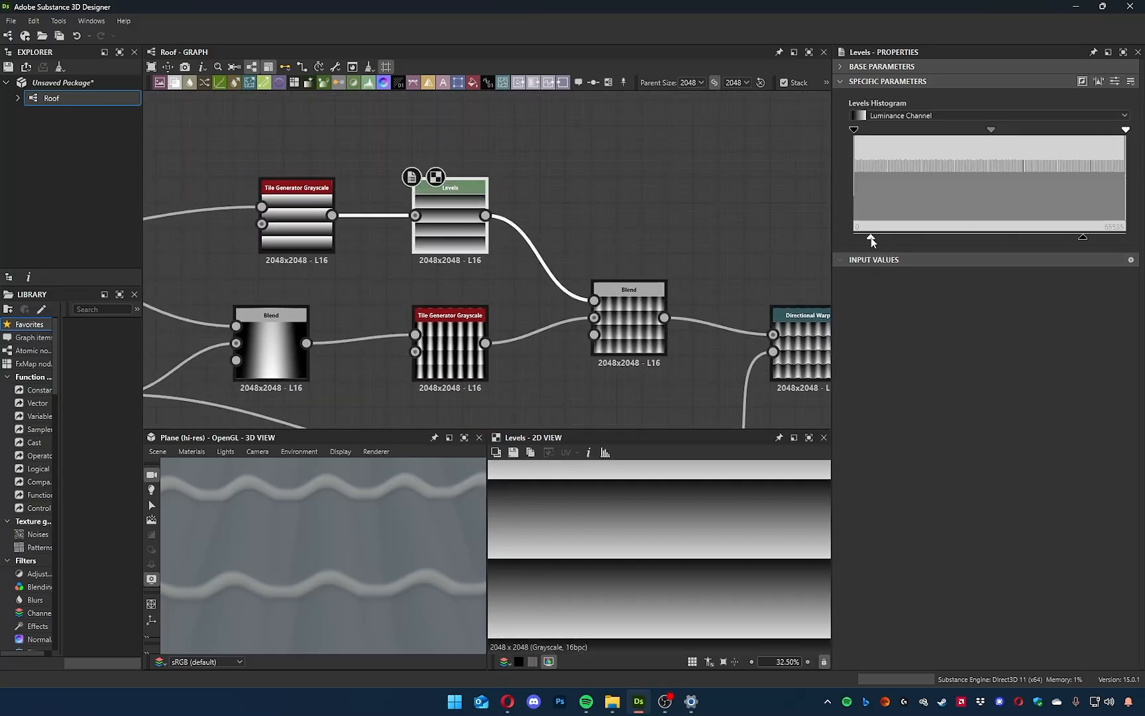
middle_drag(686, 375, 614, 338)
middle_drag(717, 353, 621, 336)
drag(1083, 237, 1048, 237)
drag(372, 545, 448, 480)
mouse_move(854, 237)
mouse_down()
mouse_move(1070, 237)
mouse_move(831, 238)
mouse_up()
drag(1070, 237, 1104, 245)
drag(368, 546, 379, 574)
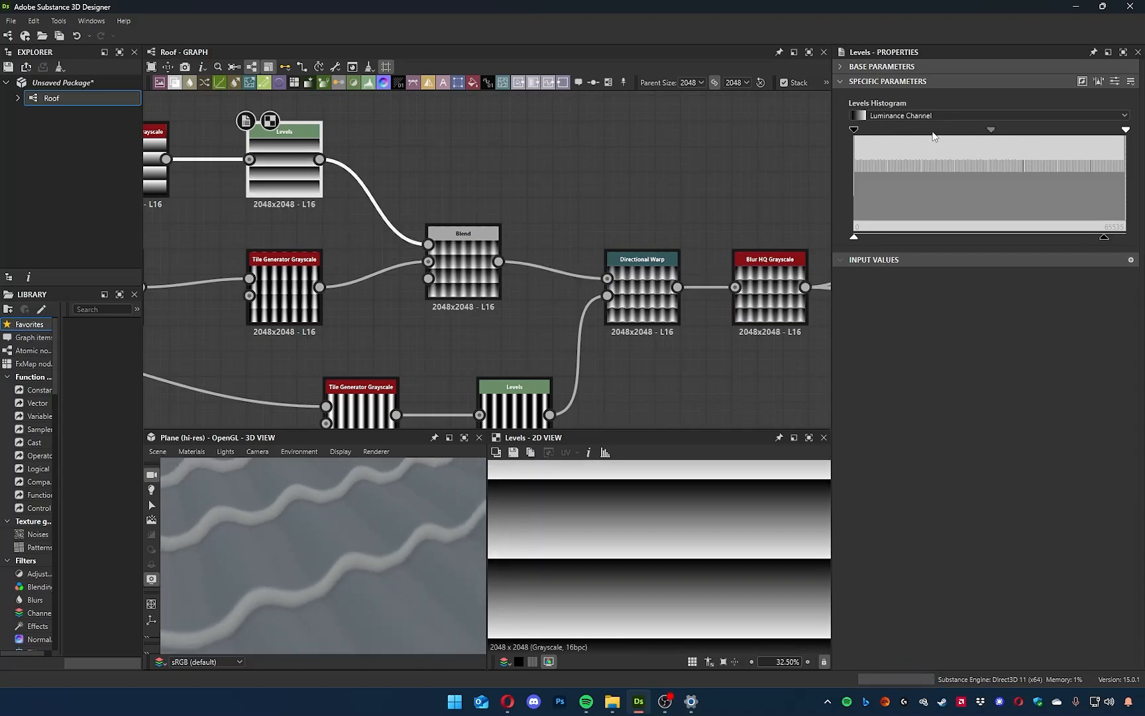
Shift the row Levels node's midtones further toward the black end, checking the tiles in 3D between adjustments.
drag(992, 132, 963, 132)
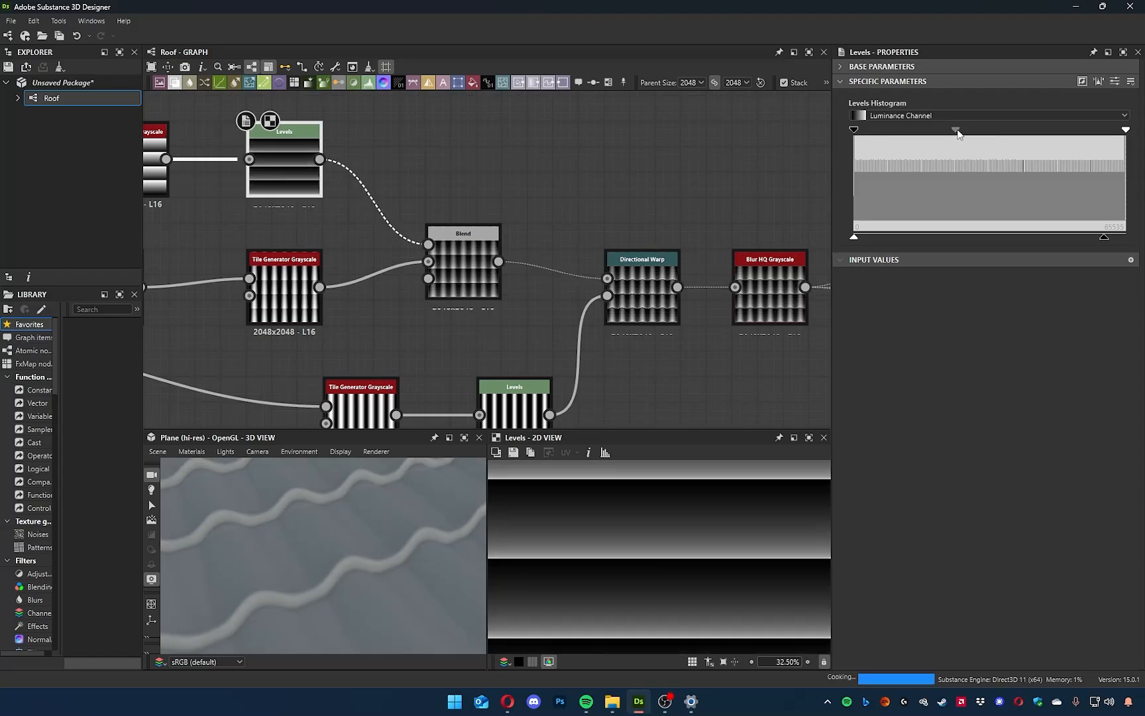
drag(437, 504, 381, 537)
middle_drag(295, 174, 481, 237)
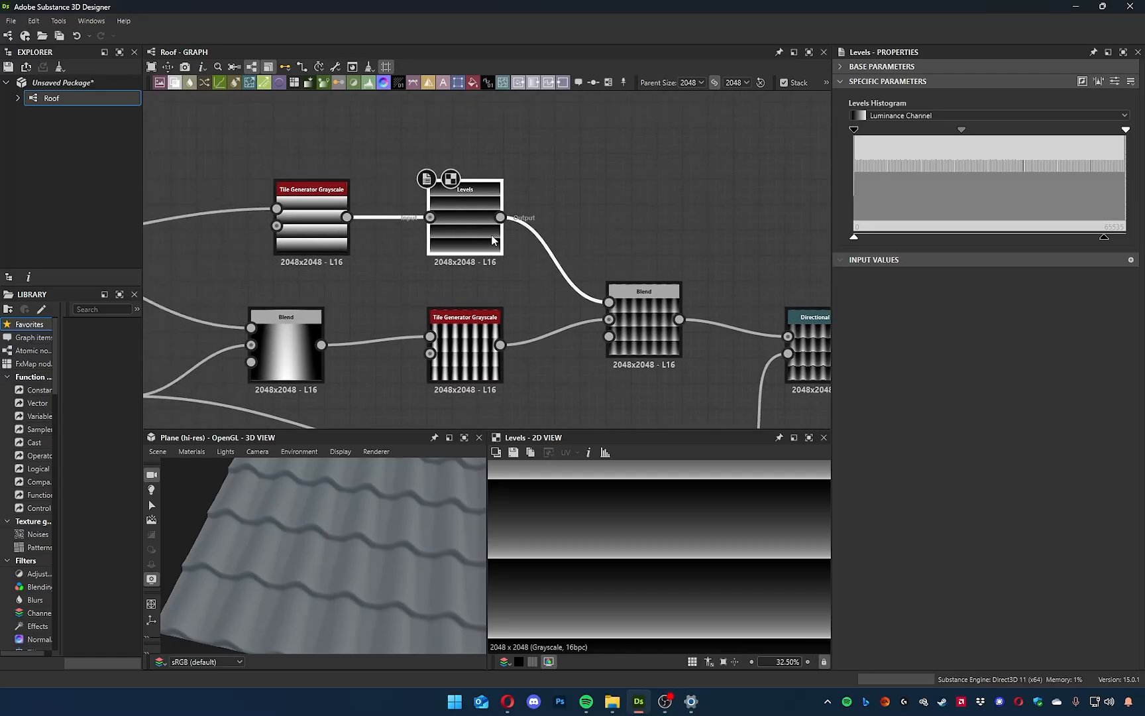
drag(961, 130, 941, 146)
middle_drag(713, 270, 693, 240)
Compare the outputs of the Switch Blend, vertical Tile Generator and row Levels in the 2D view, and examine the tile edges in 3D.
click(619, 298)
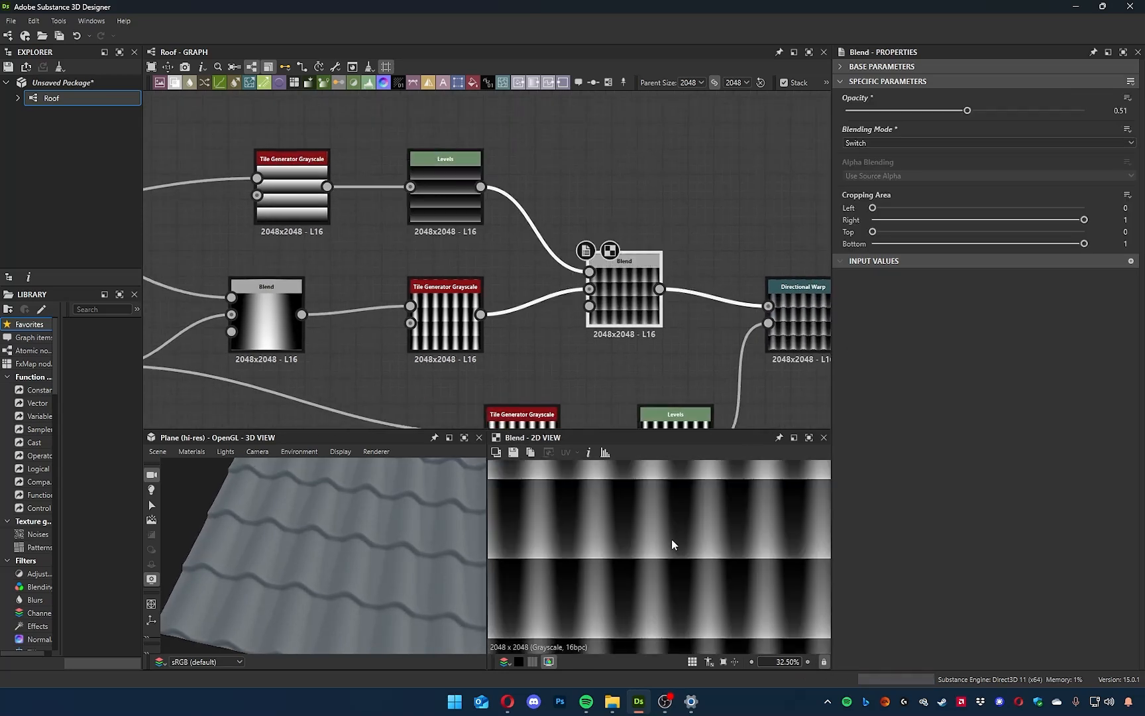
middle_drag(628, 510, 603, 535)
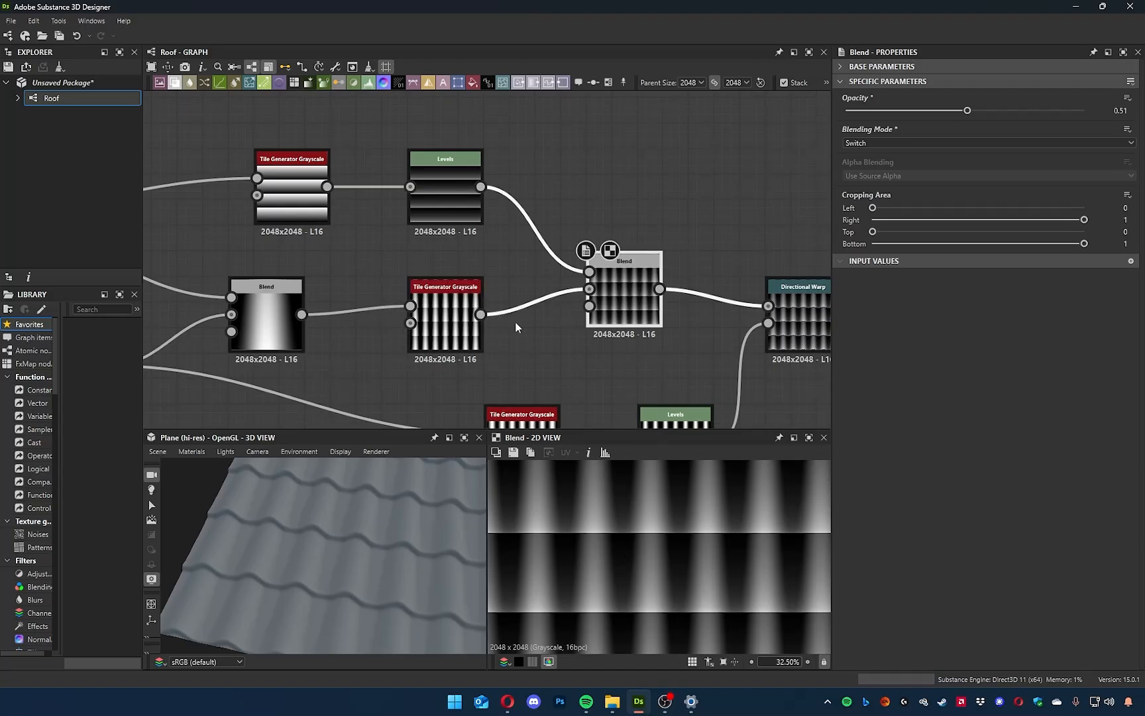
click(434, 312)
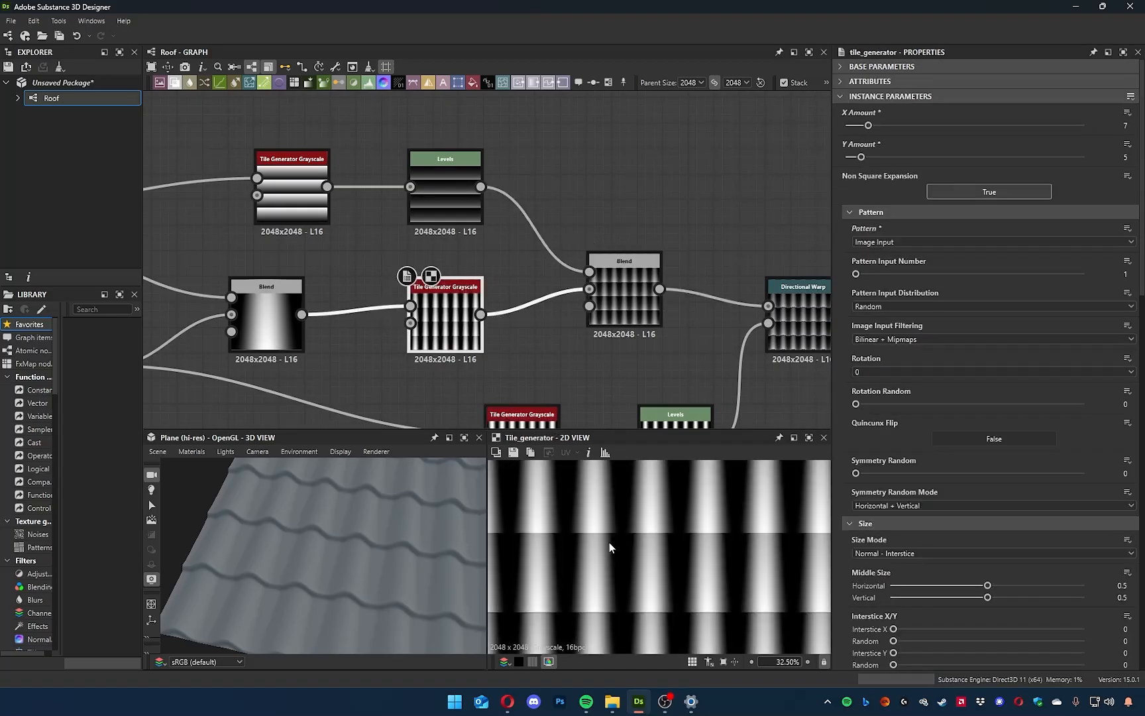
middle_drag(358, 249, 387, 254)
click(321, 199)
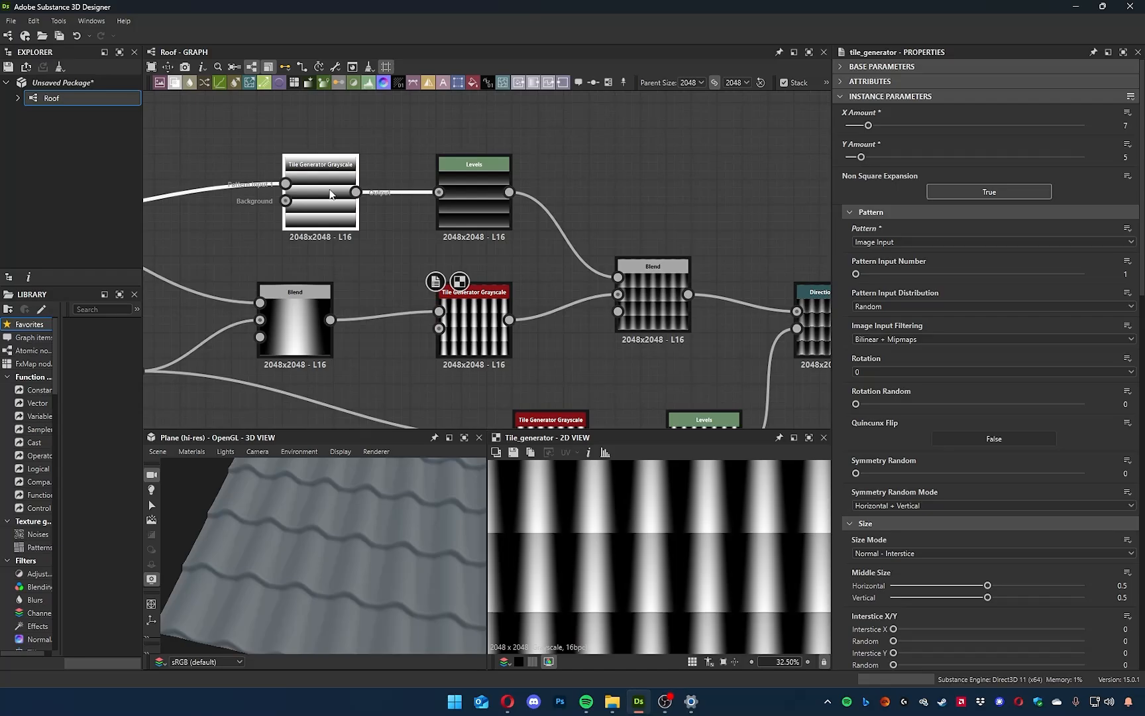
click(460, 192)
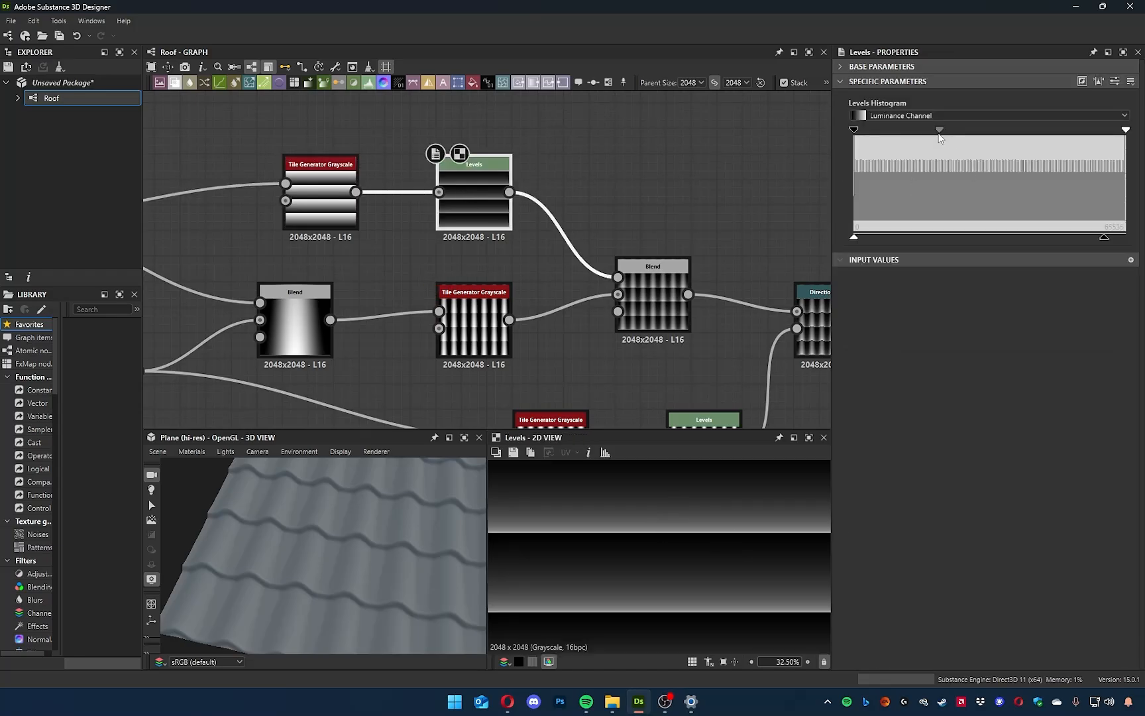
double_click(654, 297)
drag(411, 542, 320, 557)
scroll(339, 537, up, 5)
Show the Blur HQ Grayscale in the 2D view, set its intensity to 1.4, and inspect the tiles in 3D.
middle_drag(665, 317, 453, 297)
double_click(747, 302)
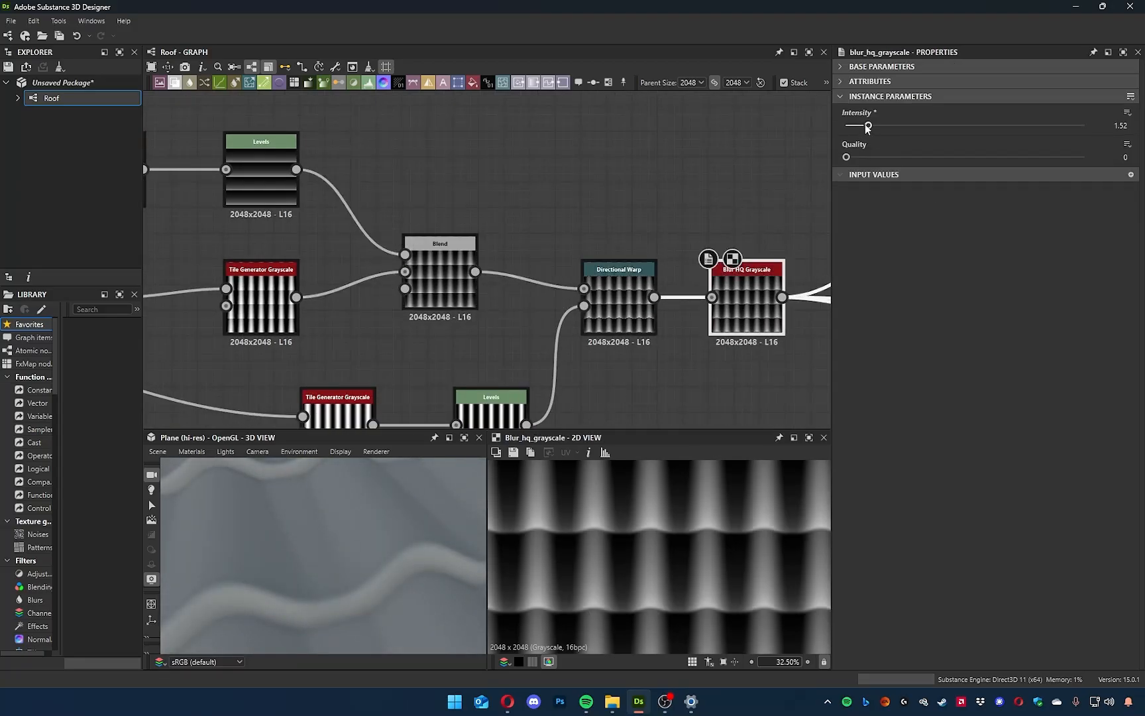
mouse_move(863, 128)
mouse_down()
mouse_move(847, 127)
mouse_move(869, 128)
mouse_up()
drag(411, 550, 373, 528)
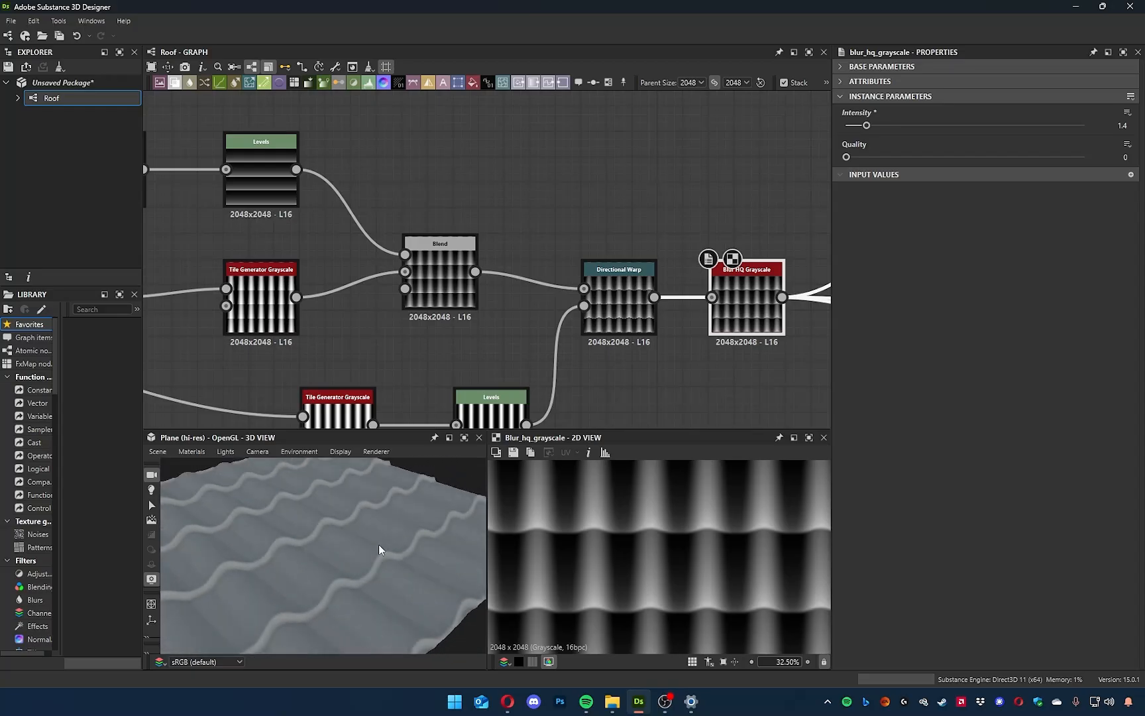
Enclose all the tile-shape nodes, from the linear gradients to the Blur HQ Grayscale, in a frame titled Synthesis.
scroll(558, 283, down, 6)
middle_drag(596, 332, 567, 370)
drag(174, 225, 552, 405)
drag(558, 331, 528, 252)
drag(407, 540, 343, 578)
scroll(343, 578, up, 6)
scroll(342, 585, down, 2)
middle_drag(449, 339, 482, 370)
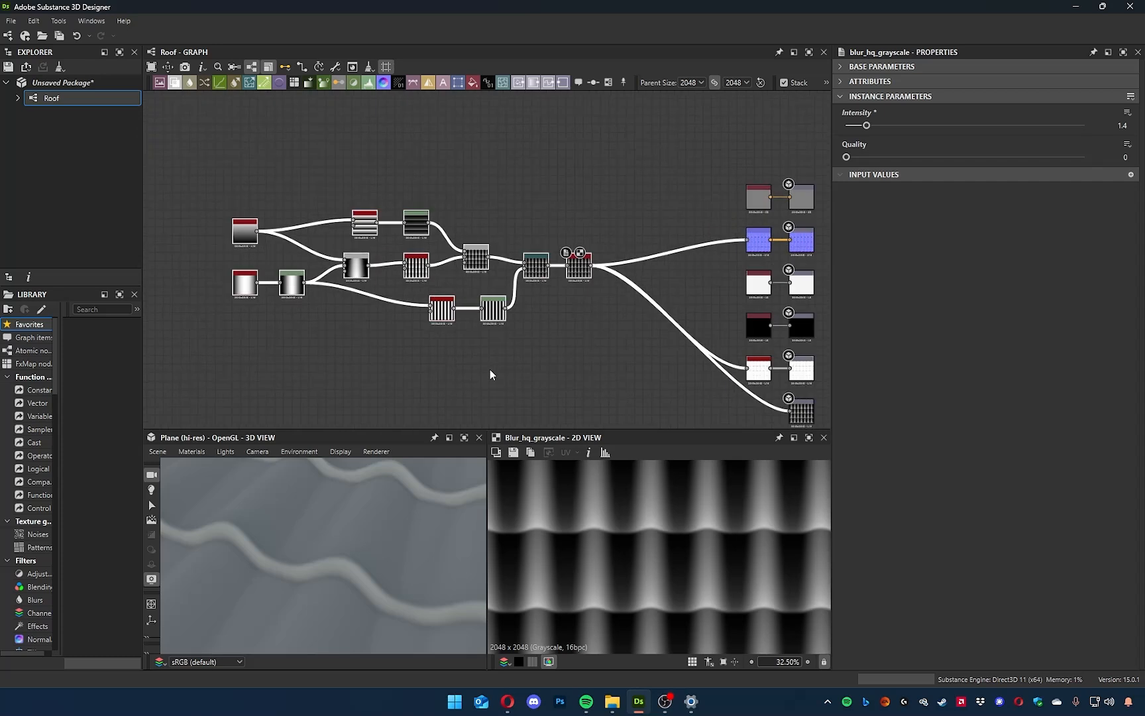
scroll(489, 369, up, 3)
middle_drag(490, 344, 588, 403)
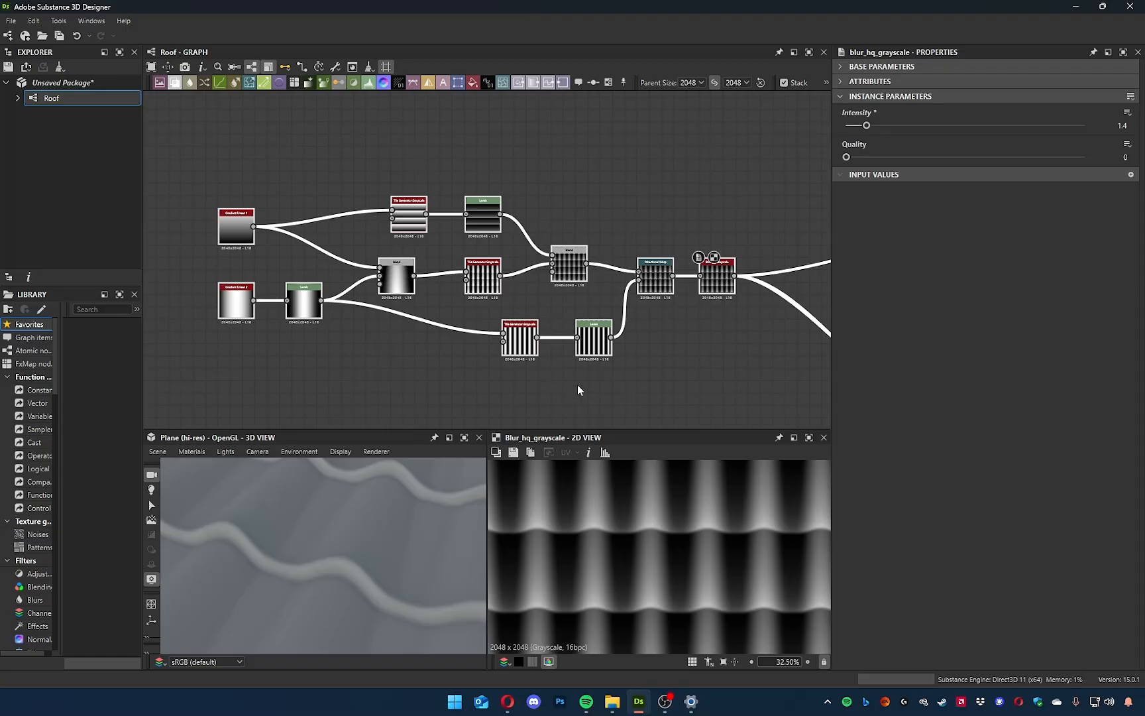
key(space)
text(fr)
click(642, 340)
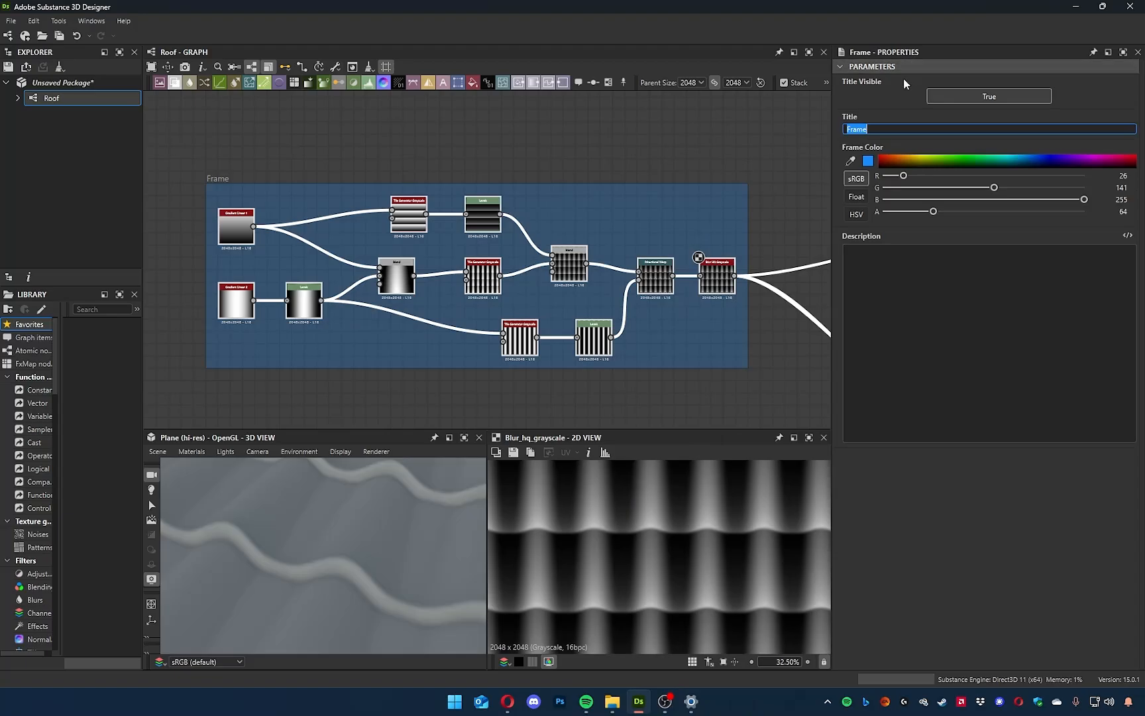
text(Synthesis)
Examine the tiles in 3D and show the roughness Uniform Color node in the 2D view.
middle_drag(765, 152, 594, 164)
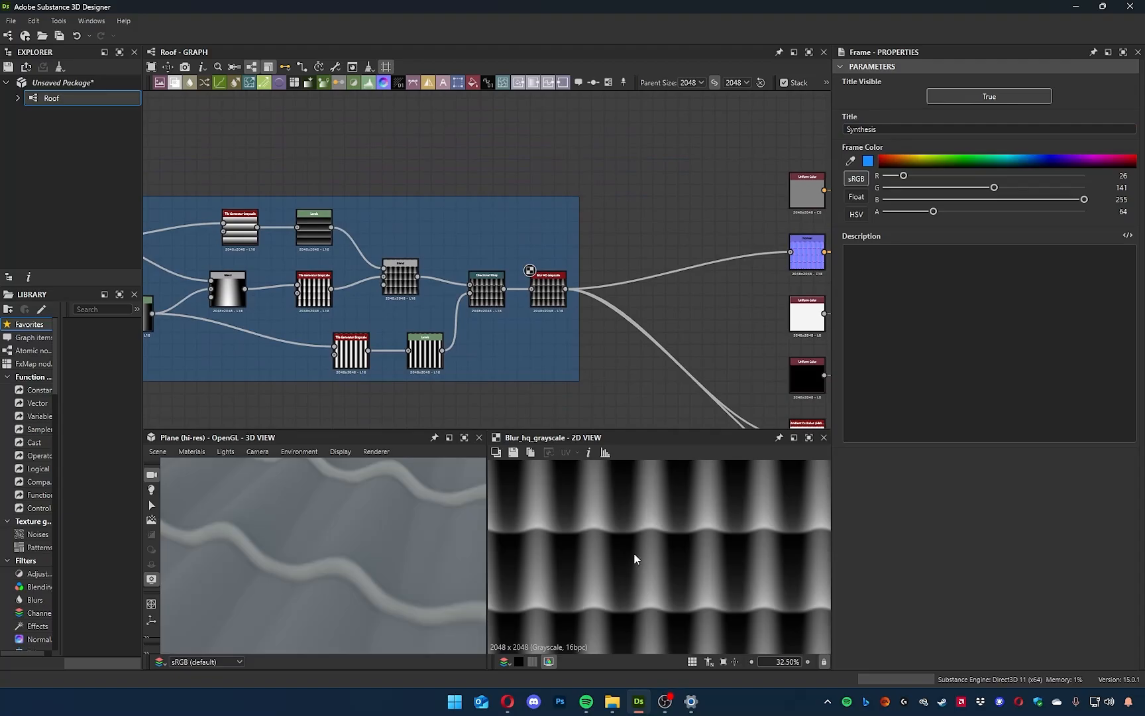
mouse_move(424, 550)
mouse_down()
mouse_move(406, 532)
mouse_move(412, 484)
mouse_move(333, 493)
mouse_move(393, 513)
mouse_move(291, 576)
mouse_move(301, 558)
mouse_move(292, 561)
mouse_up()
middle_drag(662, 307, 419, 212)
mouse_move(350, 558)
mouse_down()
mouse_move(263, 544)
mouse_move(320, 524)
mouse_move(361, 563)
mouse_move(372, 550)
mouse_up()
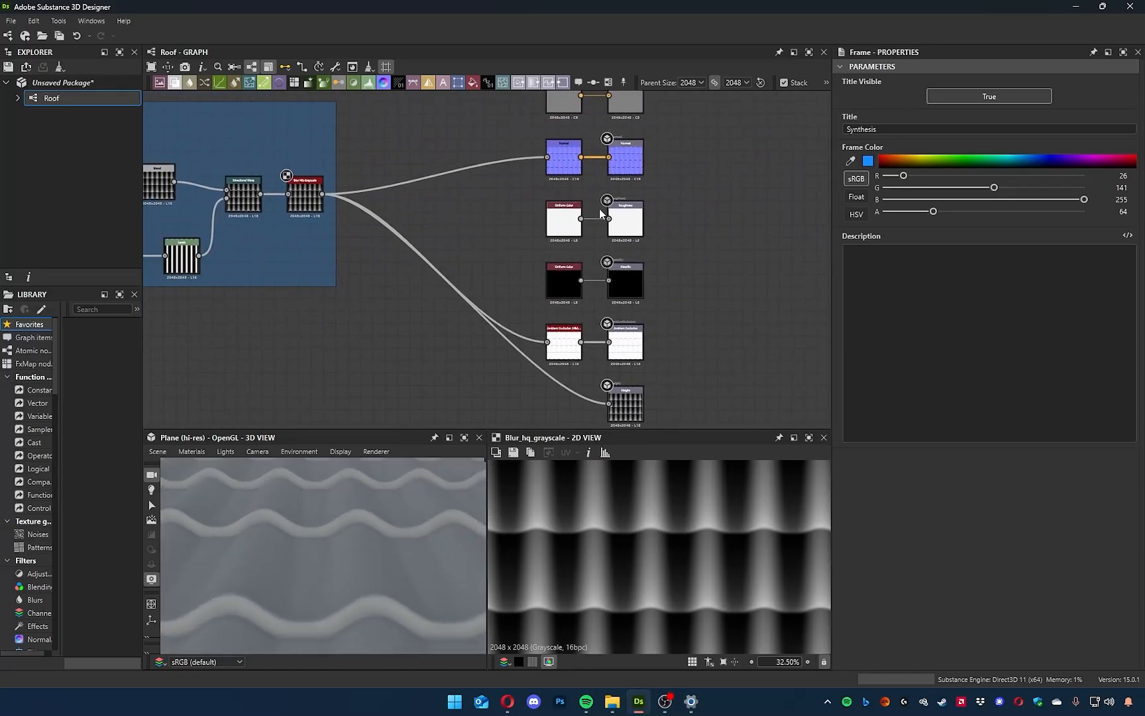
double_click(567, 222)
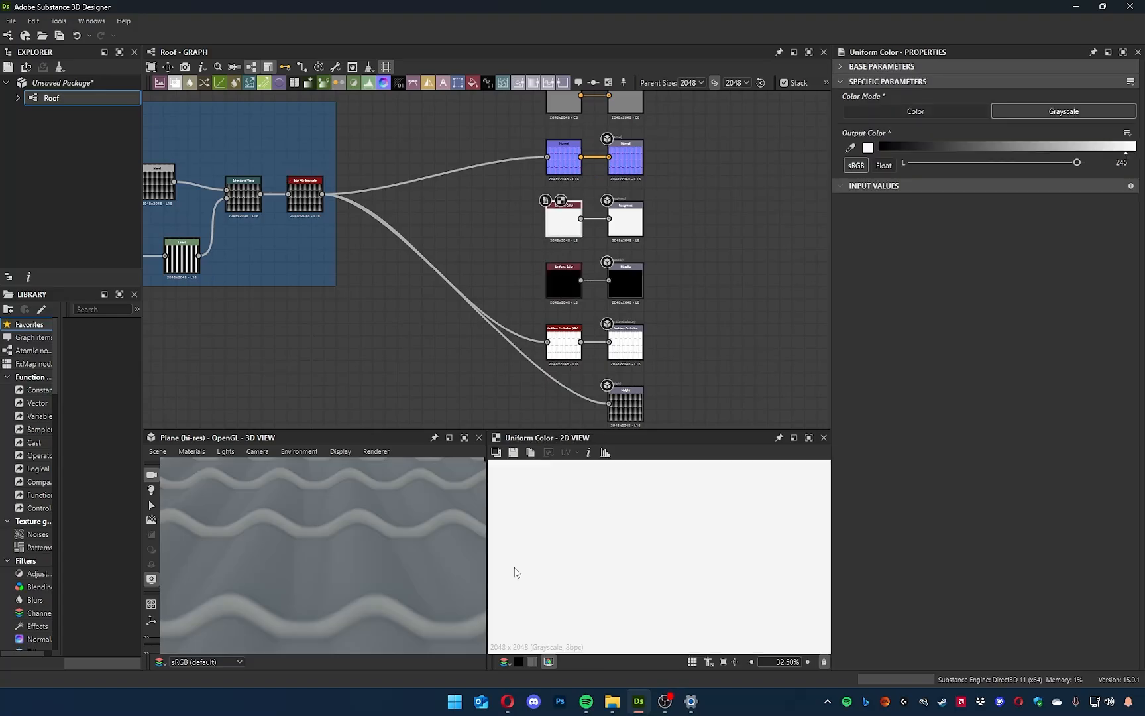
scroll(667, 525, down, 3)
drag(383, 561, 358, 550)
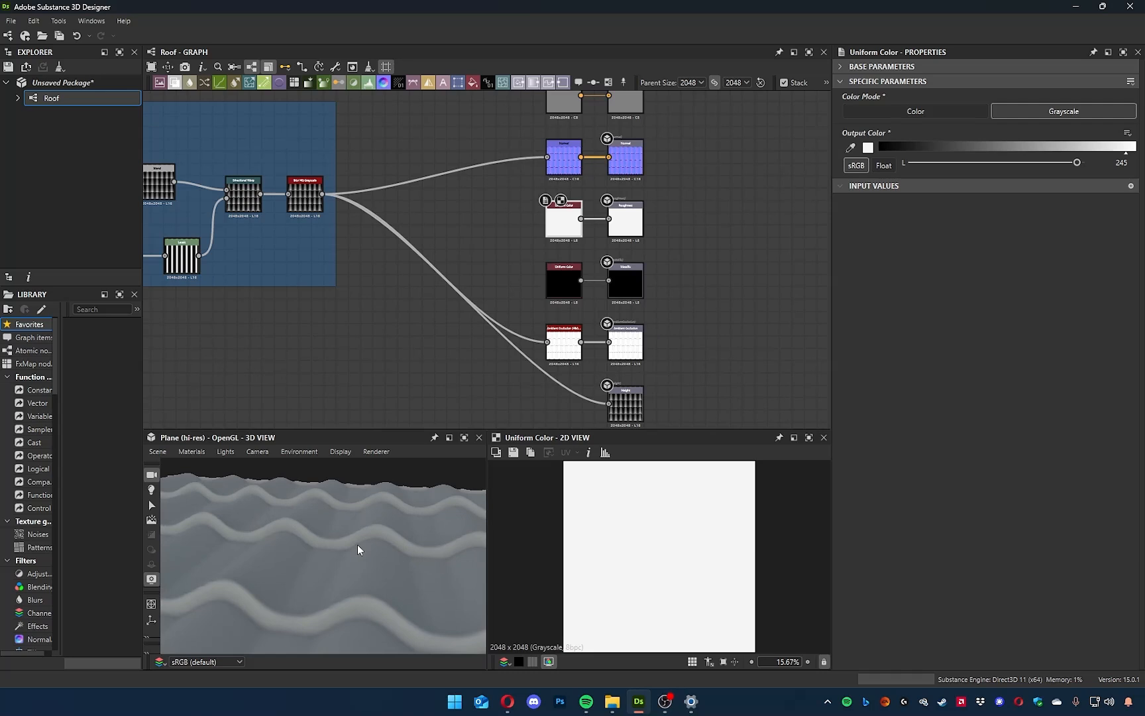
Inspect the Normal node's map and settings, and the Uniform Color feeding Base Color.
middle_drag(460, 268, 508, 364)
scroll(634, 253, up, 5)
scroll(634, 256, up, 4)
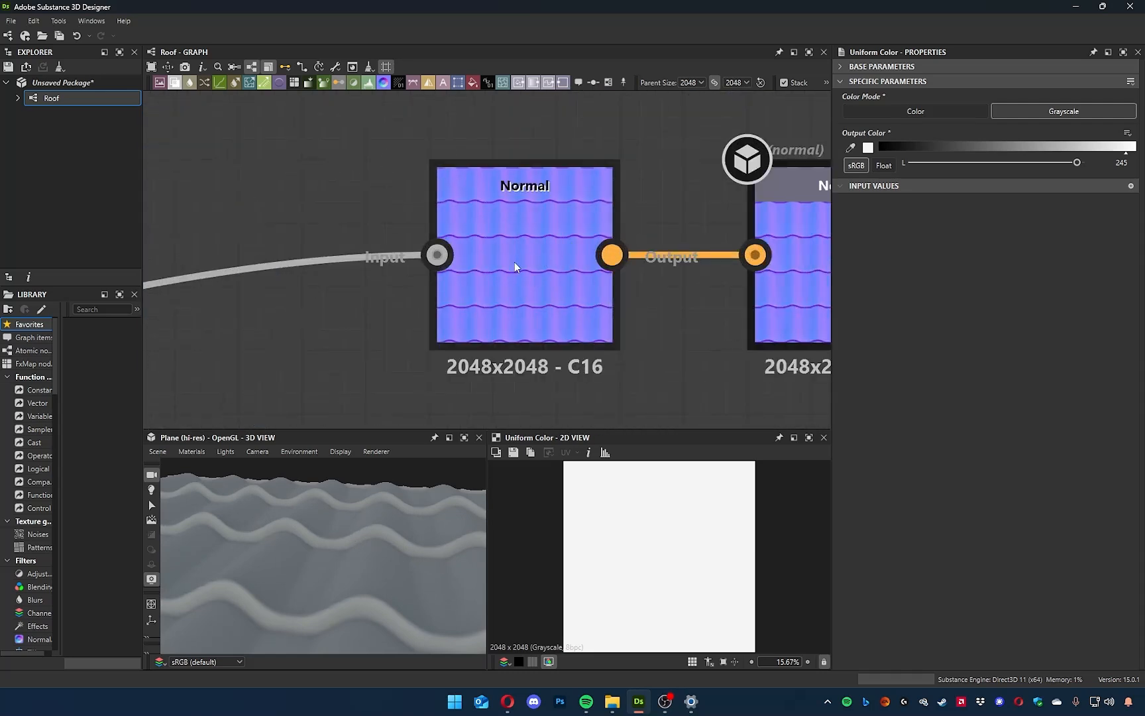
scroll(514, 262, down, 4)
middle_drag(514, 262, 624, 303)
middle_drag(463, 194, 427, 263)
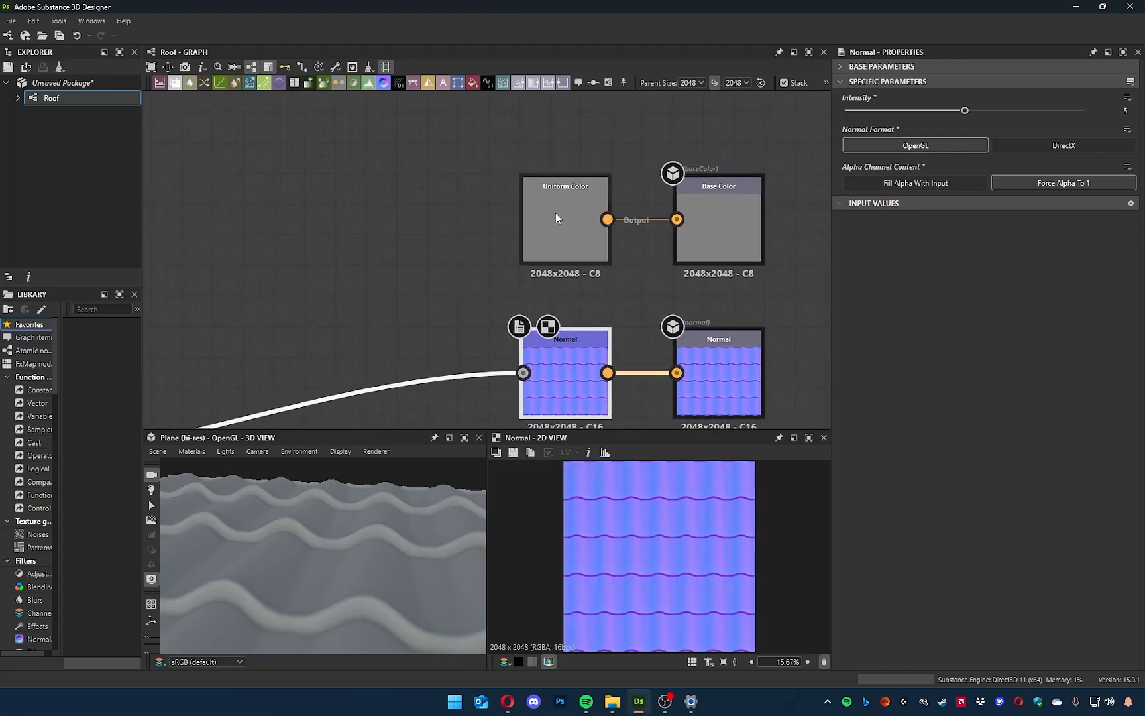
click(555, 212)
middle_drag(588, 273, 650, 213)
middle_drag(419, 292, 465, 265)
scroll(591, 162, down, 5)
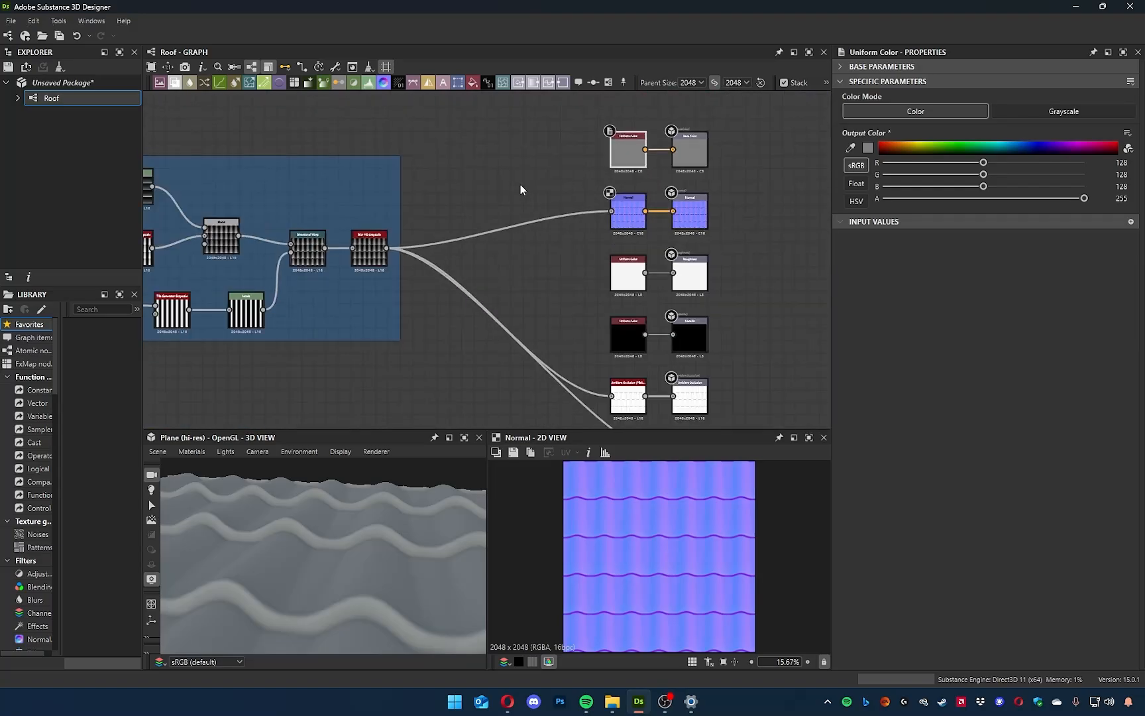
Move the Normal node out of the output column and space the output nodes farther from the Synthesis frame.
middle_drag(519, 184, 599, 222)
drag(700, 246, 545, 246)
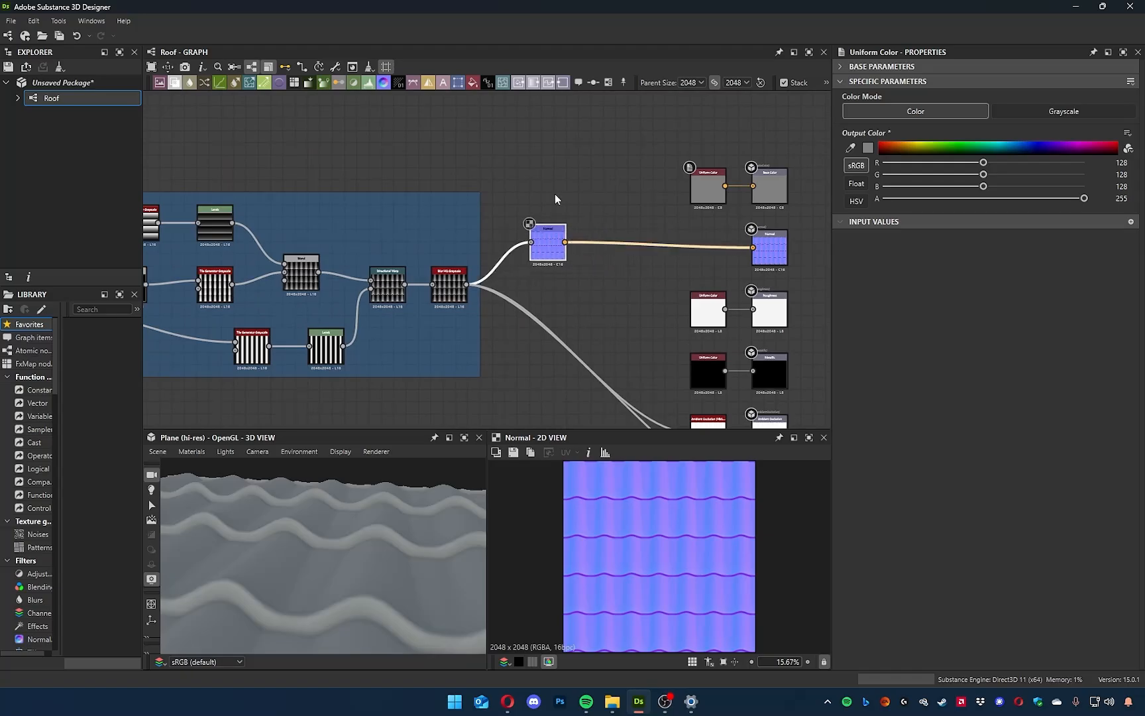
click(614, 296)
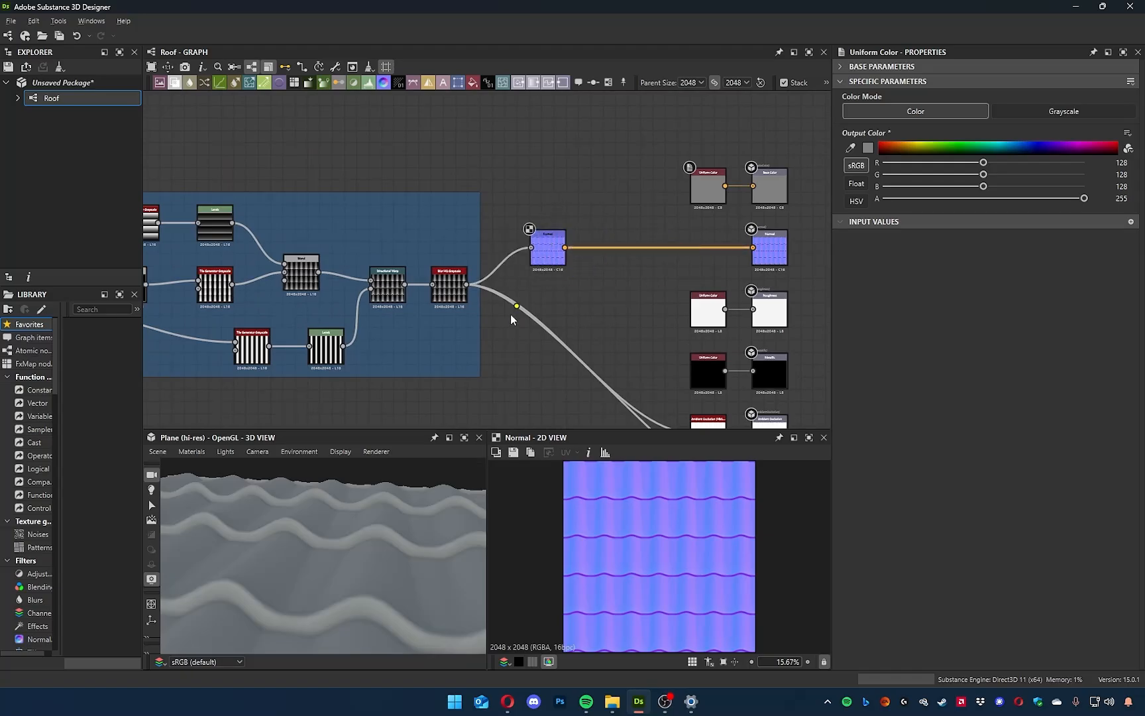
middle_drag(511, 319, 544, 357)
drag(298, 224, 152, 238)
middle_drag(692, 237, 465, 251)
click(465, 252)
drag(544, 304, 432, 305)
click(430, 233)
key(space)
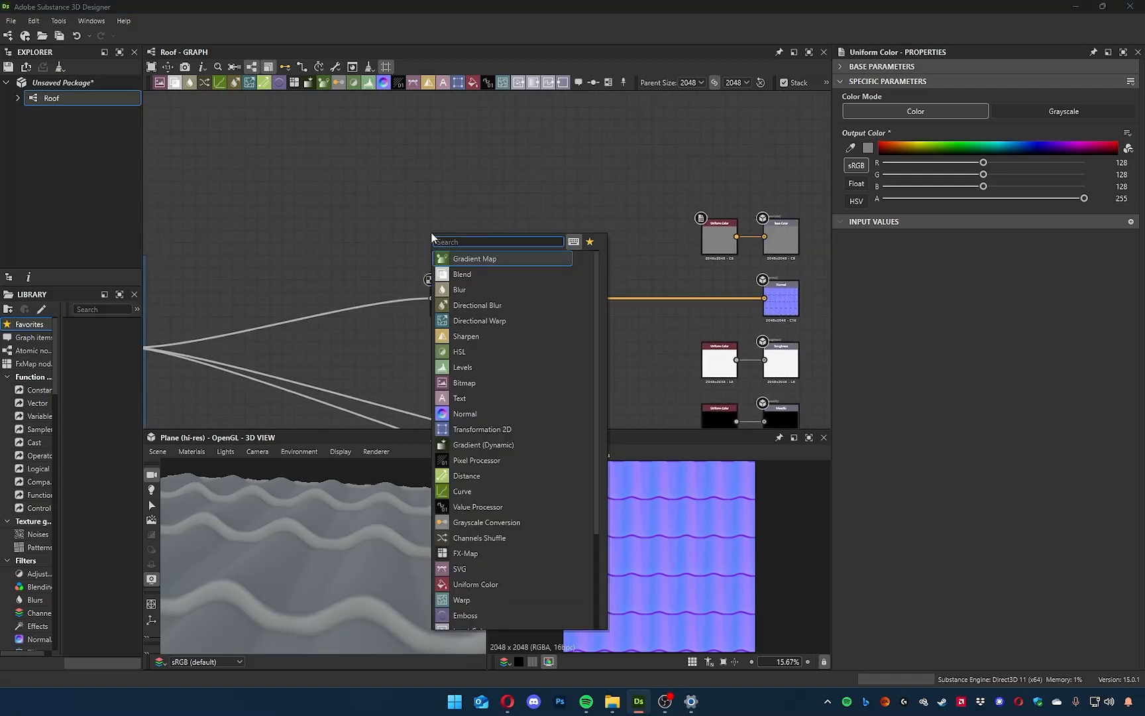
text(grunge)
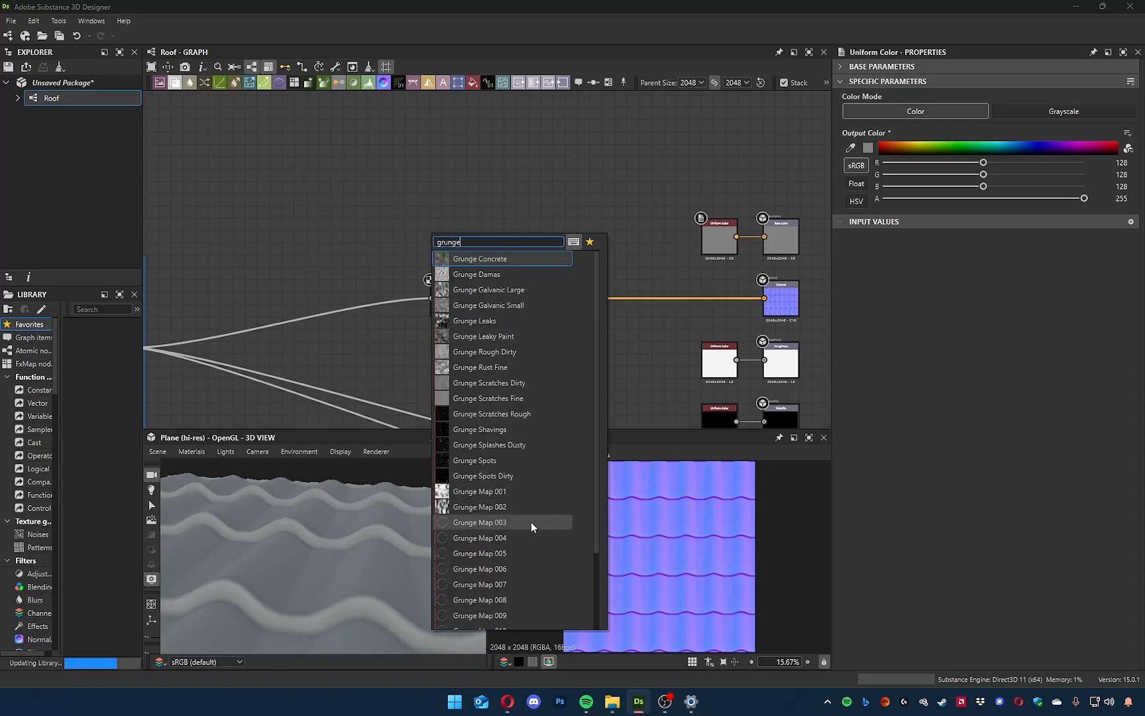
click(520, 481)
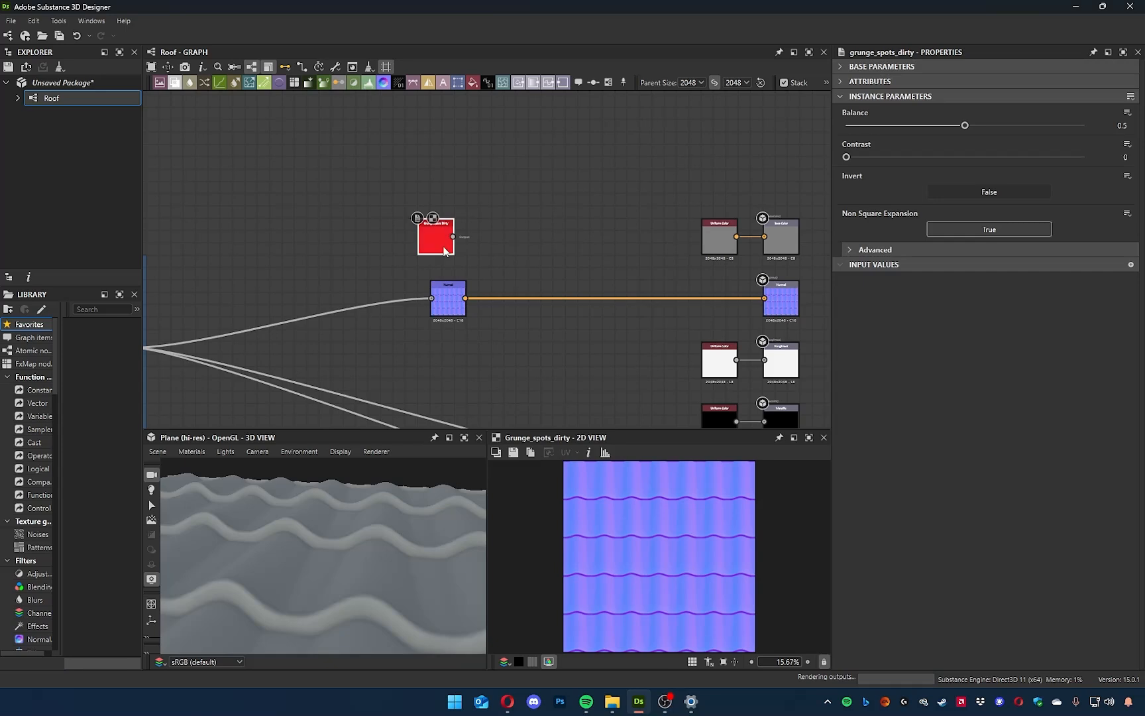
key(Delete)
Add a Grunge Map 001 node just above the Normal node.
key(space)
text(grunge)
key(Down)
key(Down)
key(Down)
key(Down)
key(Down)
click(496, 492)
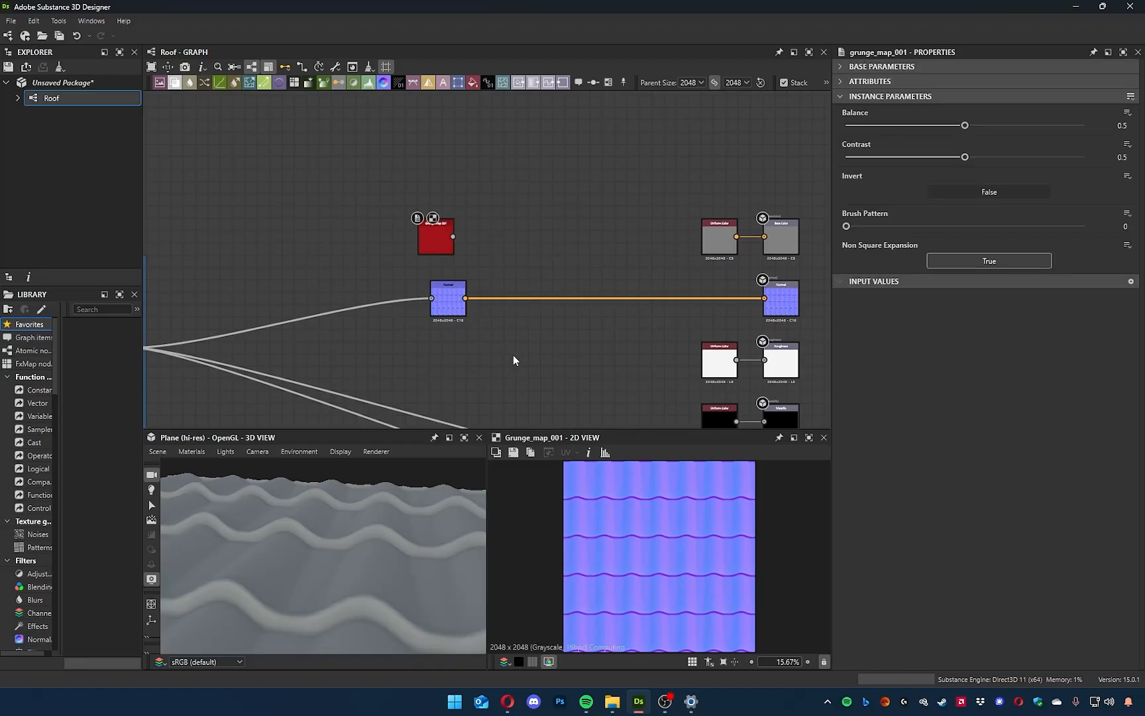
scroll(632, 526, up, 3)
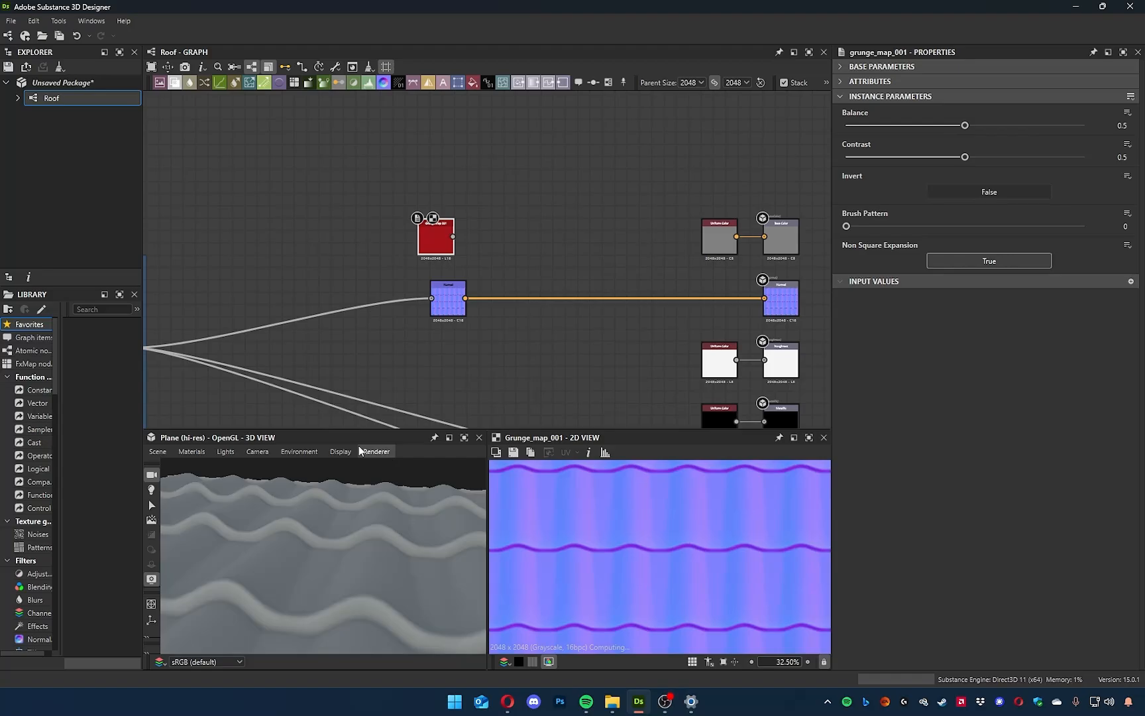
Save the package as Roof.sbs on the Desktop.
click(71, 87)
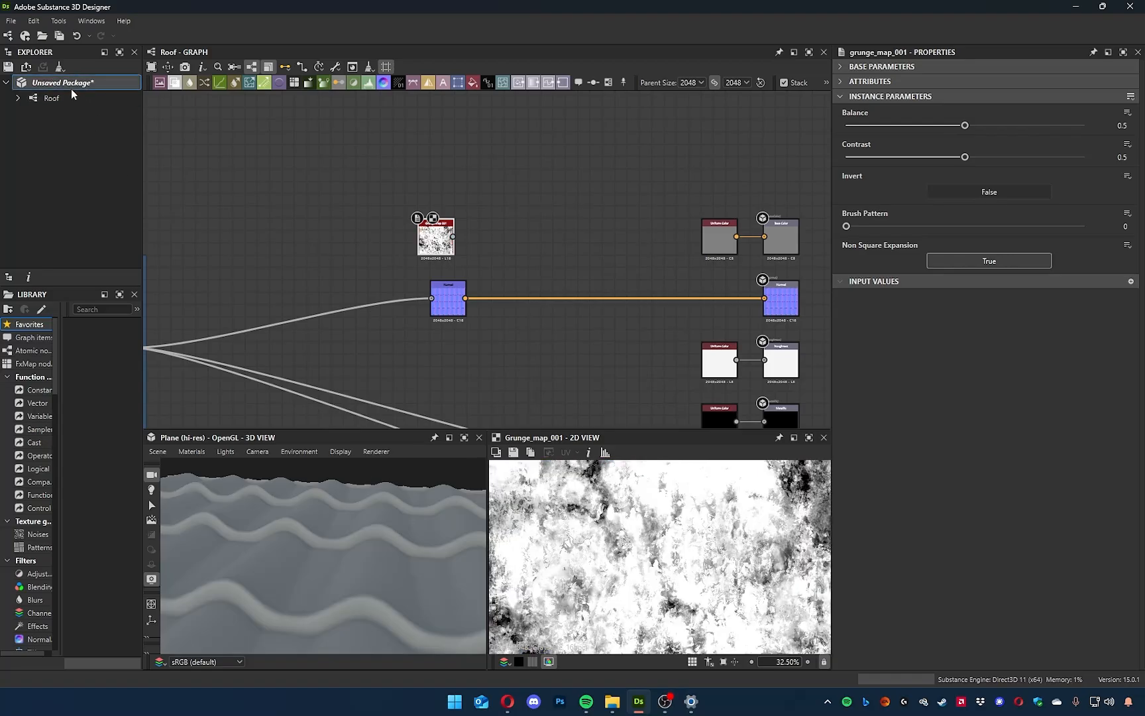
key(ctrl+s)
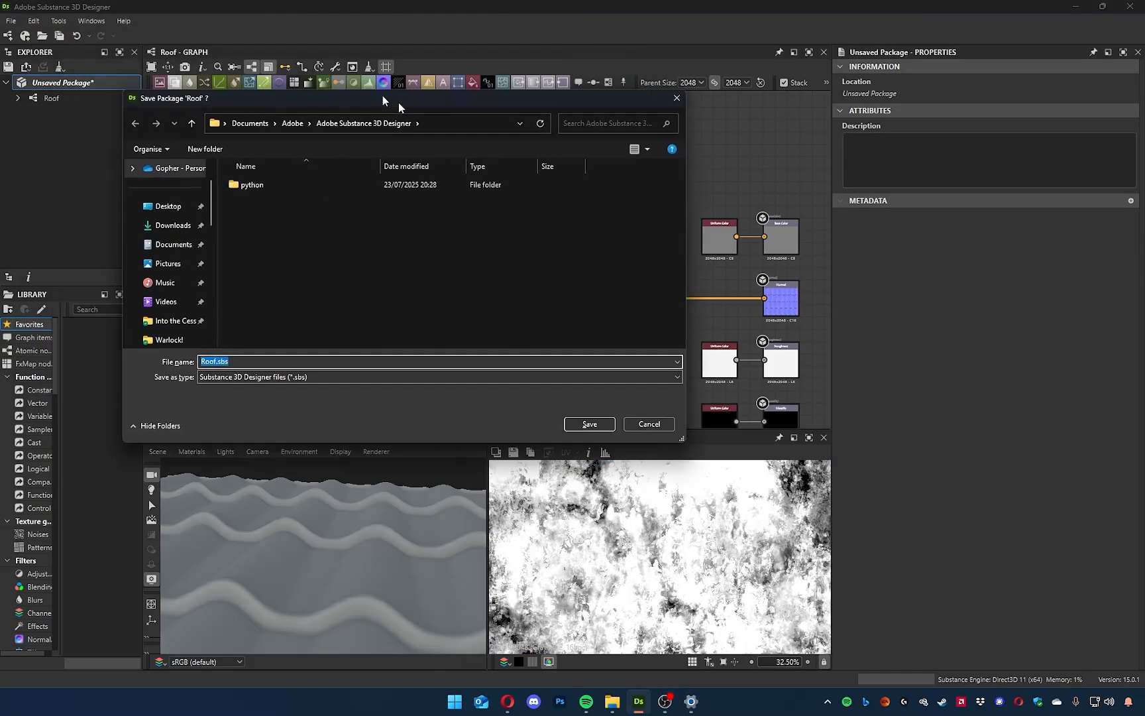
drag(382, 98, 550, 189)
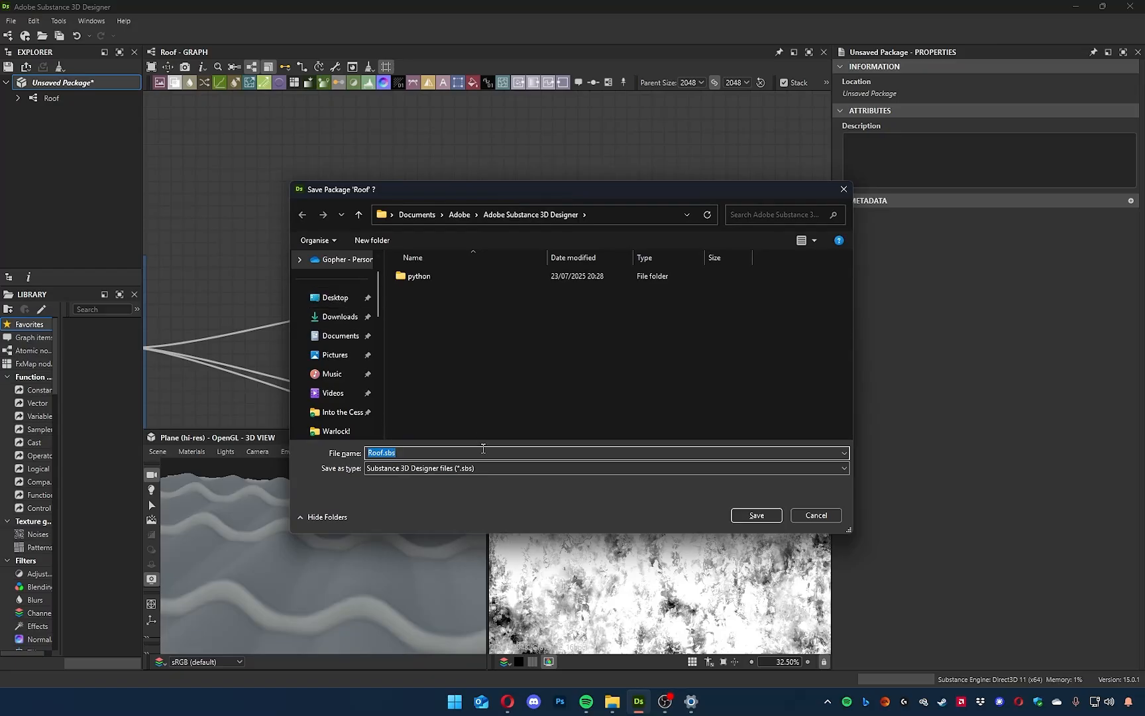
click(335, 297)
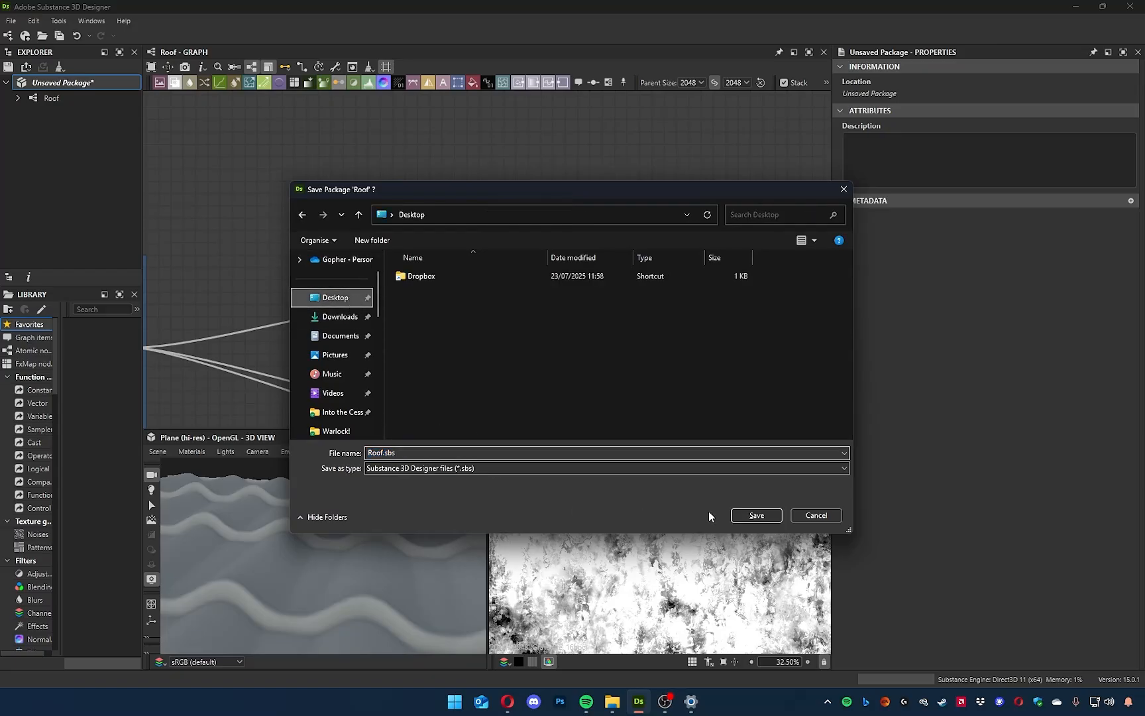
click(757, 515)
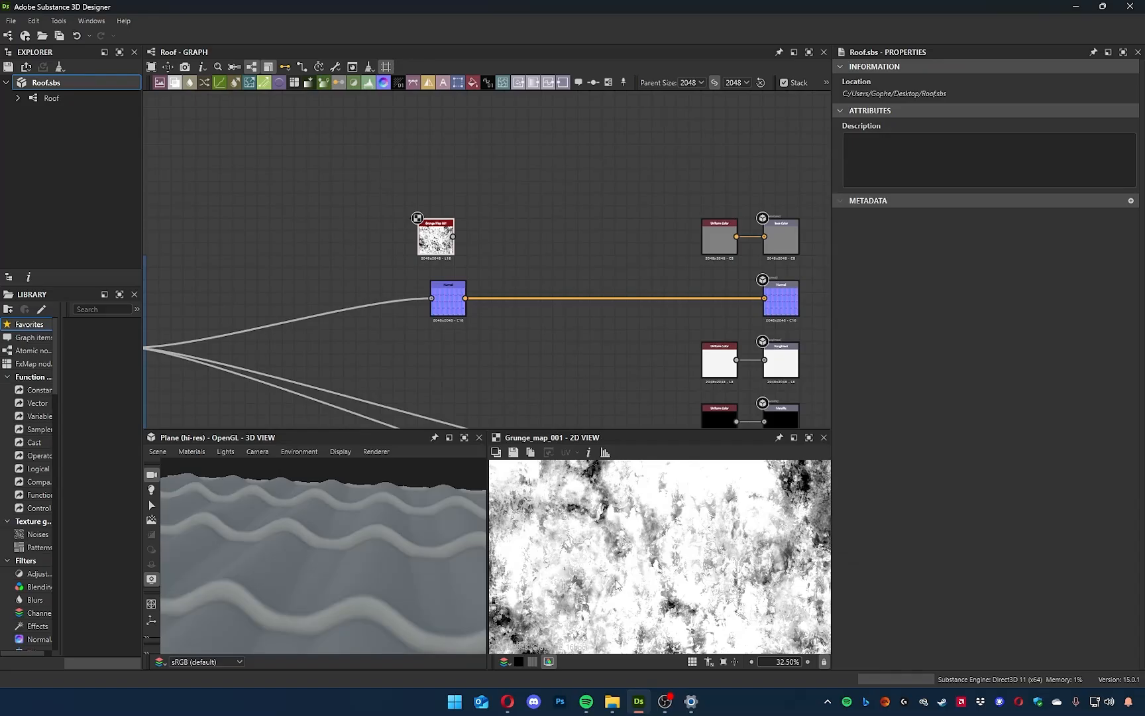
Examine Grunge Map 001 up close and the tiles in 3D, and shift the grunge node farther left of the Normal node.
scroll(650, 561, down, 3)
scroll(649, 561, up, 8)
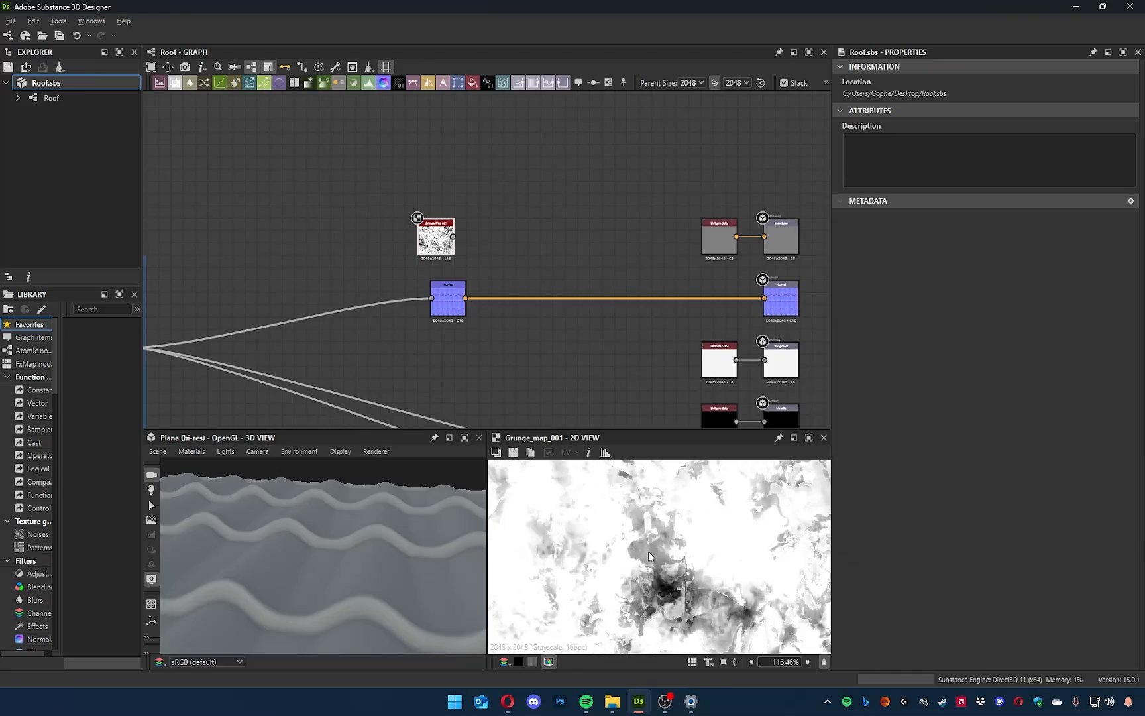
scroll(457, 262, up, 5)
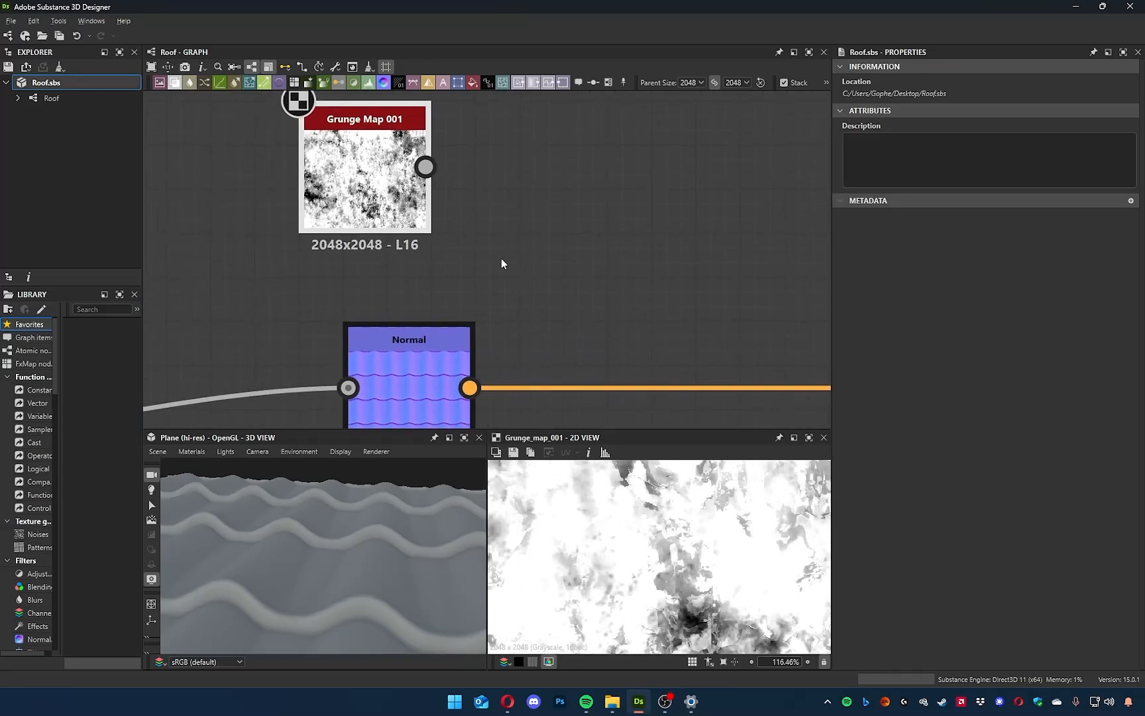
drag(324, 171, 348, 388)
drag(404, 485, 334, 596)
middle_drag(452, 324, 667, 220)
scroll(642, 243, up, 3)
scroll(477, 325, down, 9)
middle_drag(328, 378, 440, 341)
middle_drag(529, 279, 487, 307)
drag(525, 323, 589, 320)
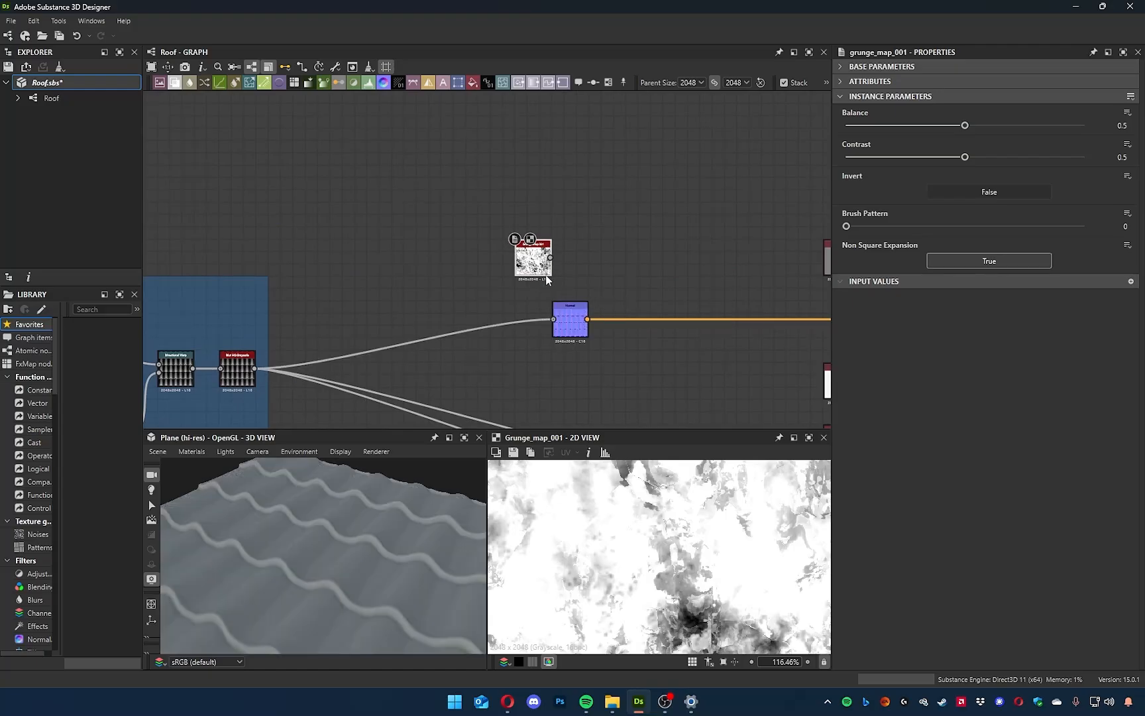
drag(539, 262, 500, 247)
Try removing the link from the Blur HQ Grayscale into the Normal node, comparing the tiles in 3D, and restore it.
scroll(553, 331, up, 4)
click(473, 315)
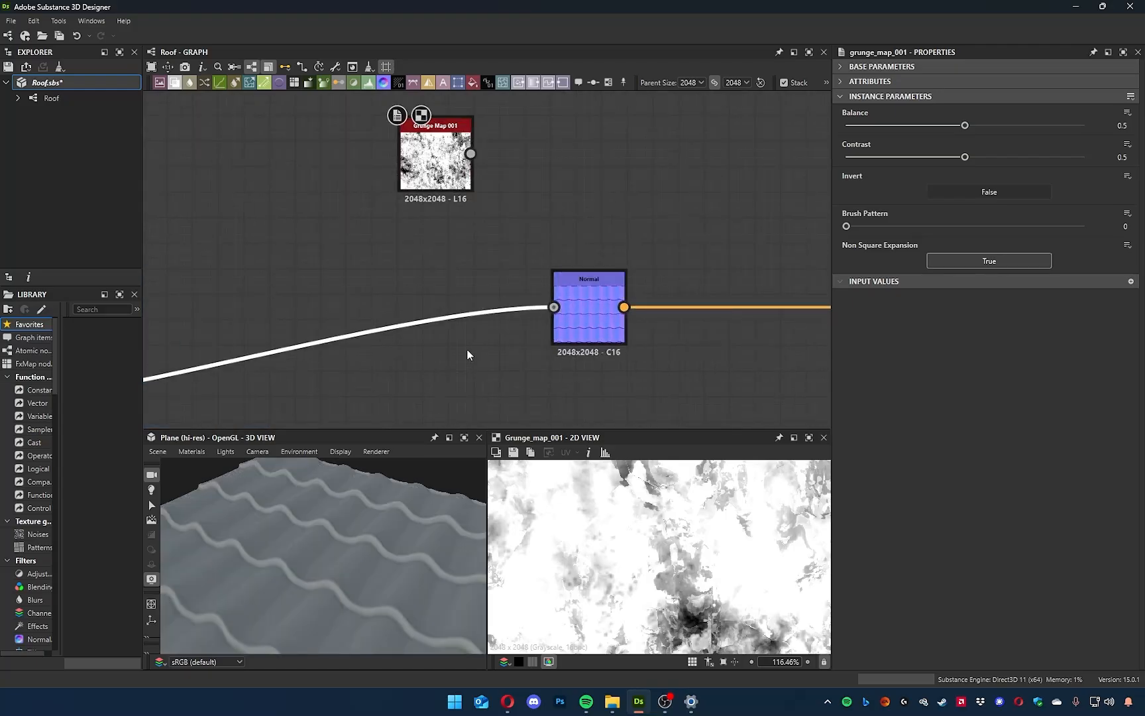
key(Delete)
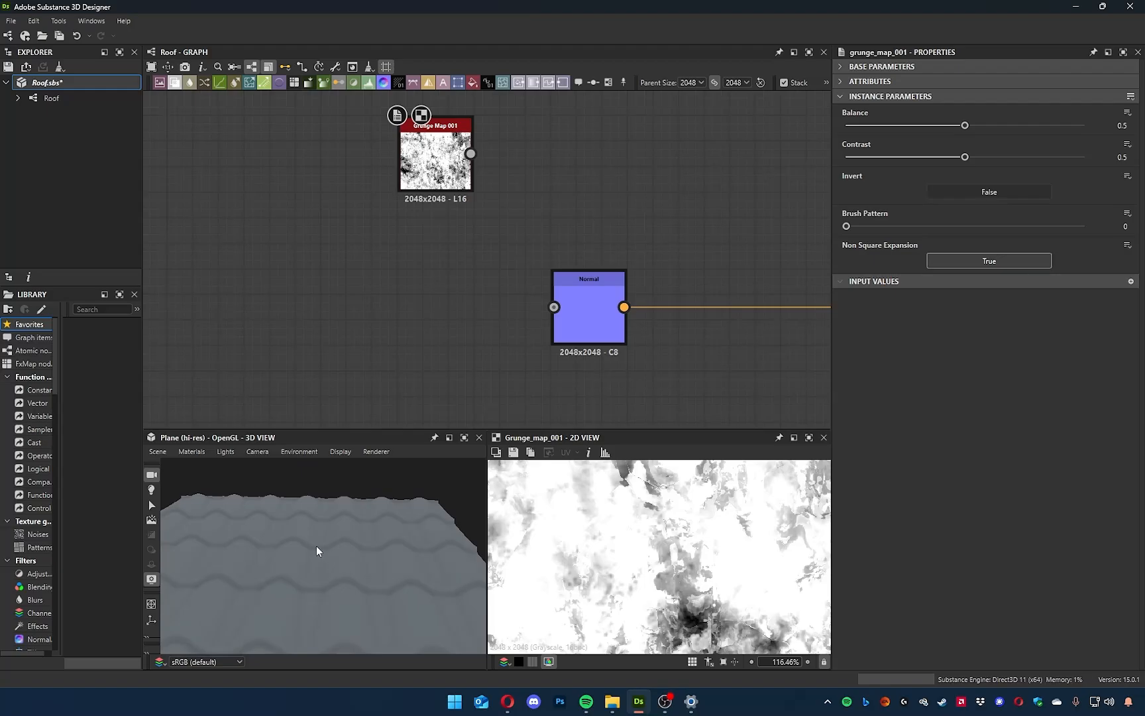
drag(334, 561, 269, 540)
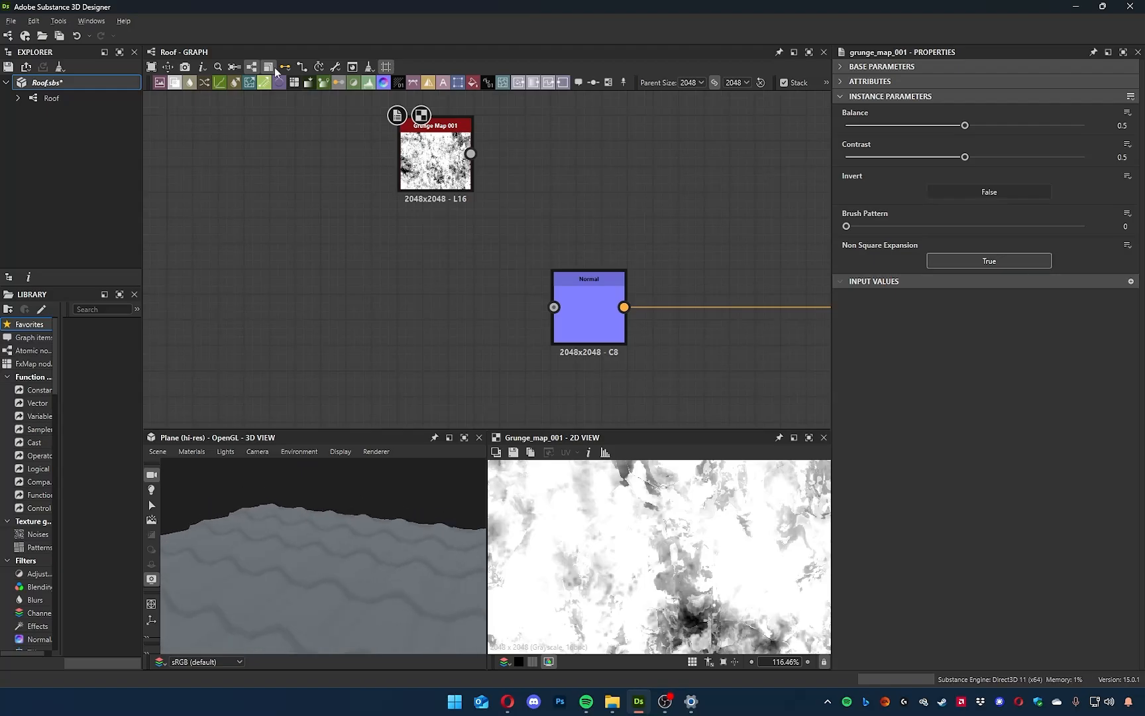
scroll(358, 217, down, 4)
middle_drag(460, 265, 640, 265)
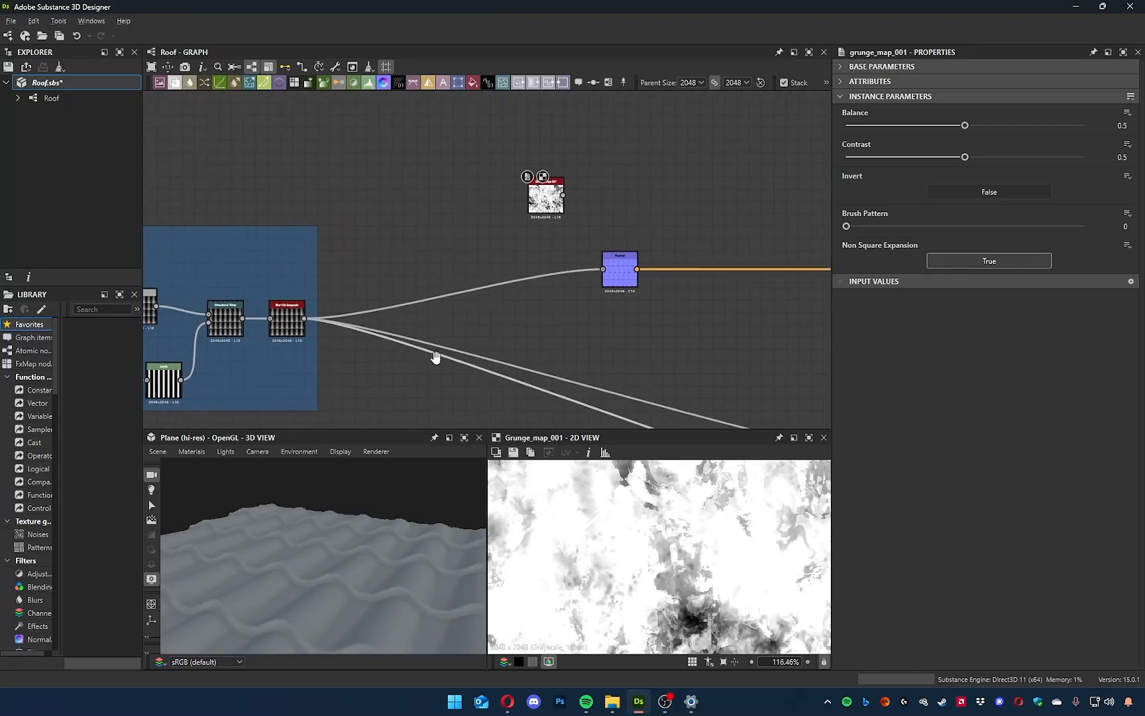
Check the tile Normal node's settings and move Grunge Map 001 farther away to make room beside it.
scroll(591, 273, up, 5)
scroll(591, 273, down, 3)
click(643, 306)
middle_drag(613, 246, 612, 286)
drag(454, 160, 380, 161)
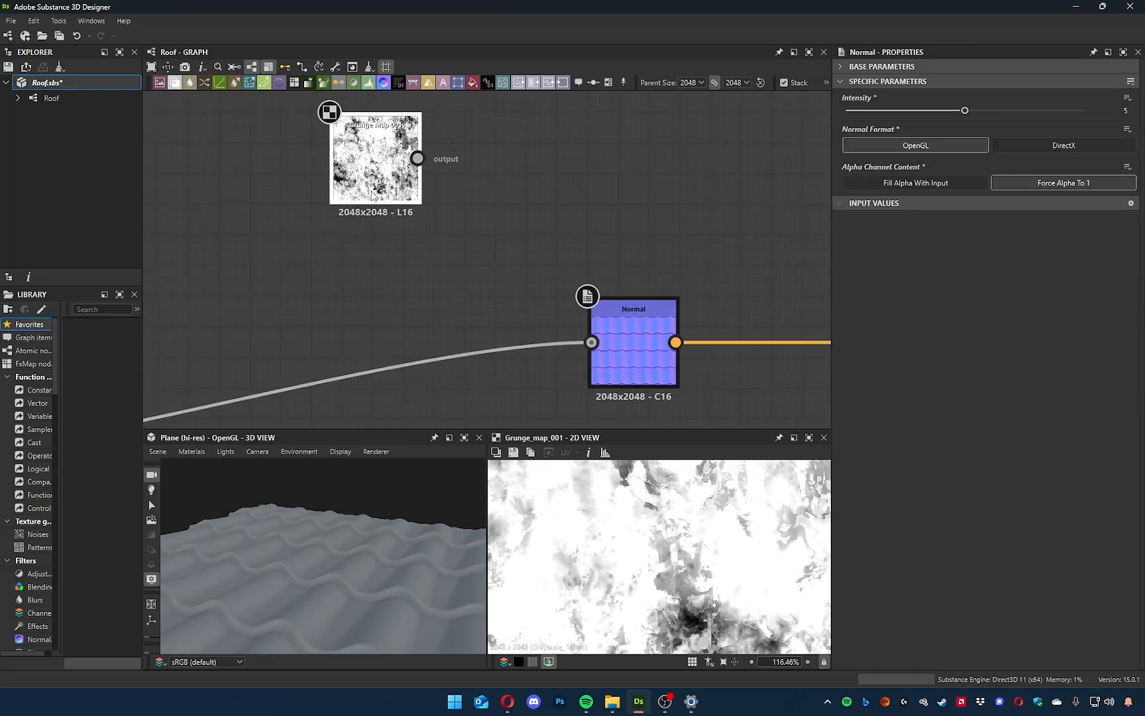
drag(364, 554, 329, 552)
middle_drag(411, 253, 419, 277)
Add a second Normal node fed by the Grunge Map 001 output.
drag(425, 182, 529, 177)
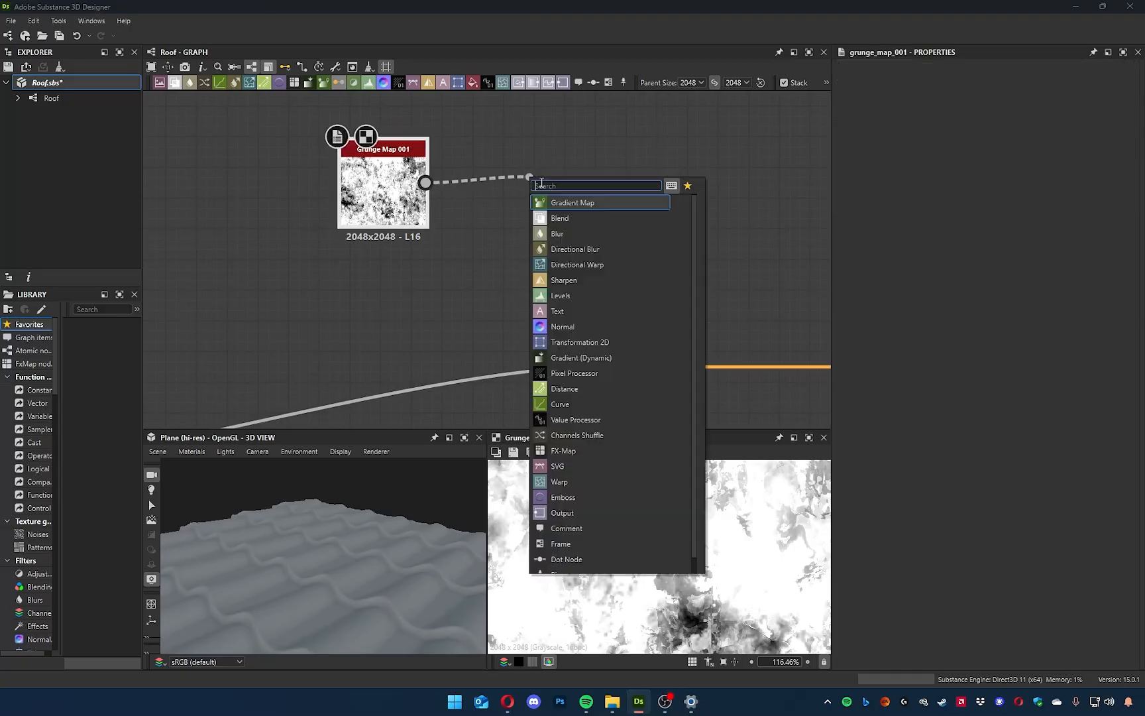
text(norm)
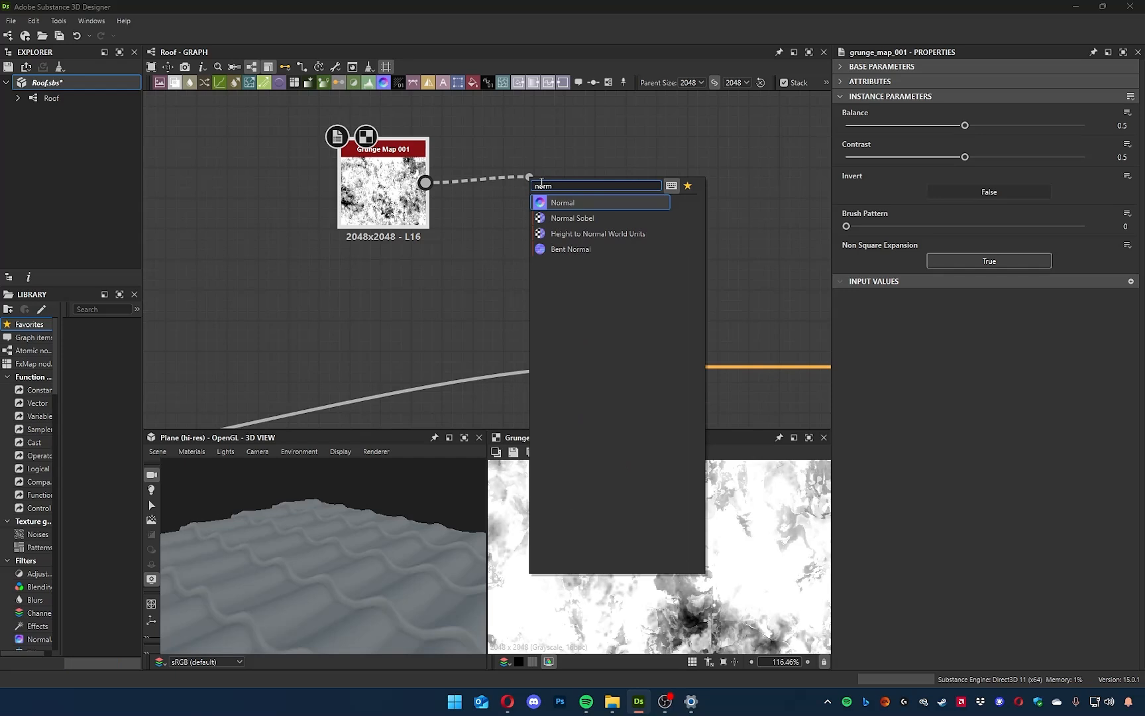
key(Return)
Set the grunge Normal node's format to DirectX and inspect the resulting map in the 2D view.
click(950, 151)
scroll(669, 583, down, 5)
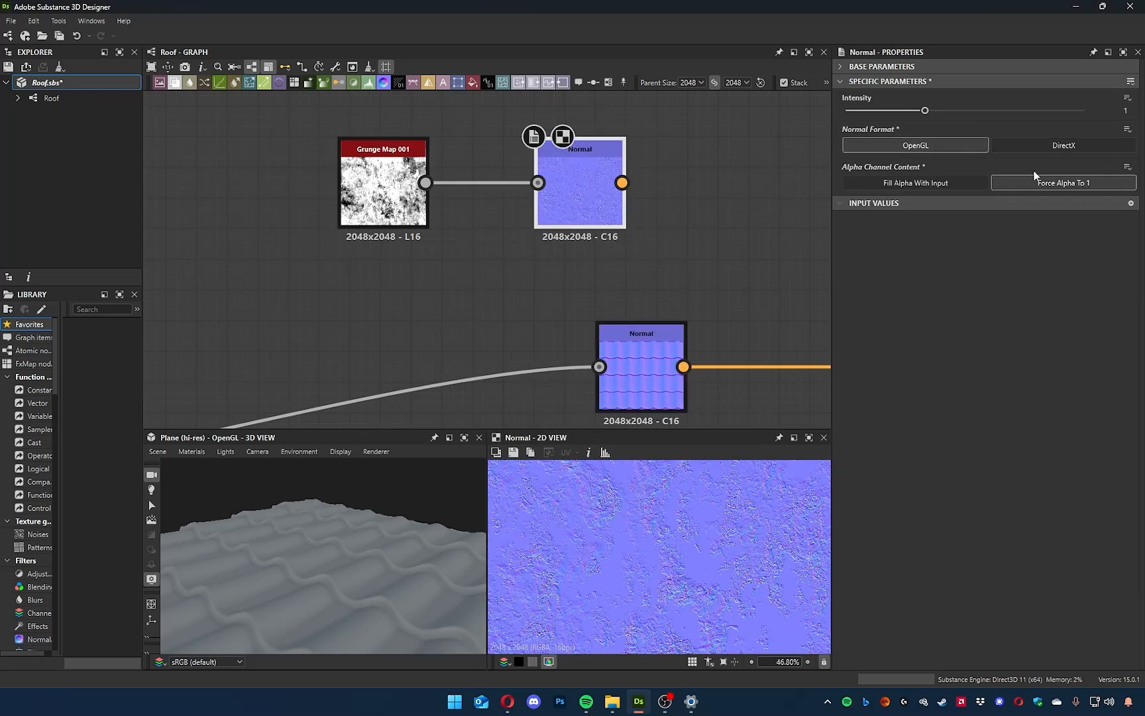
click(1059, 150)
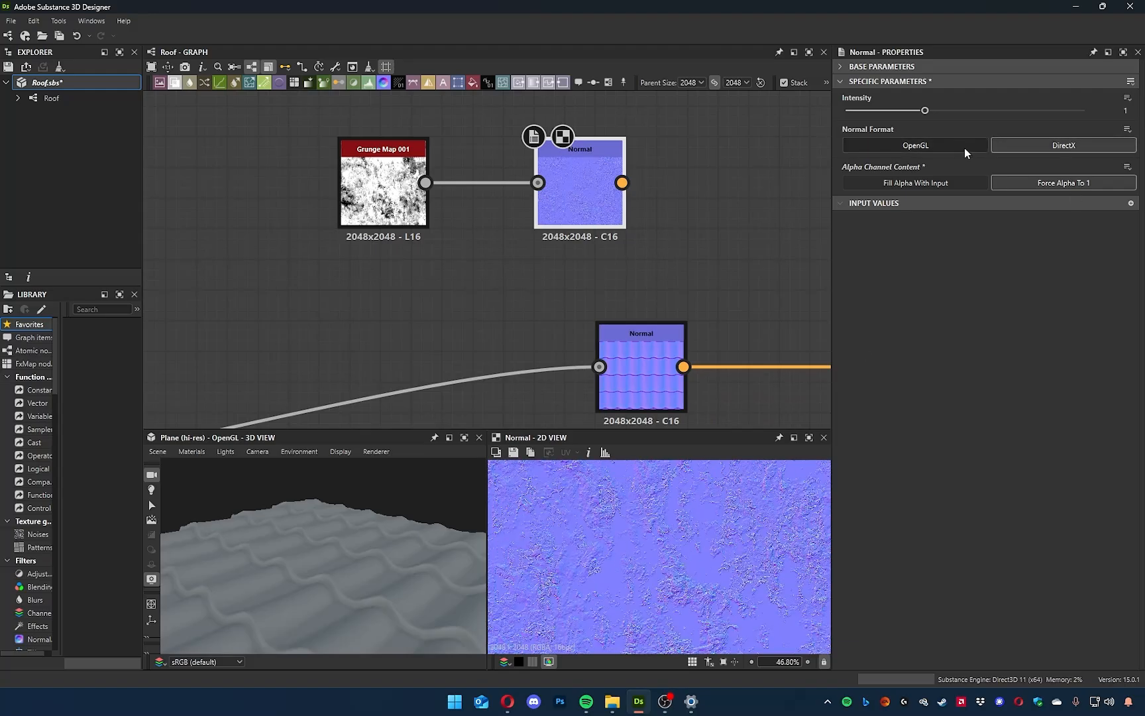
scroll(618, 603, up, 5)
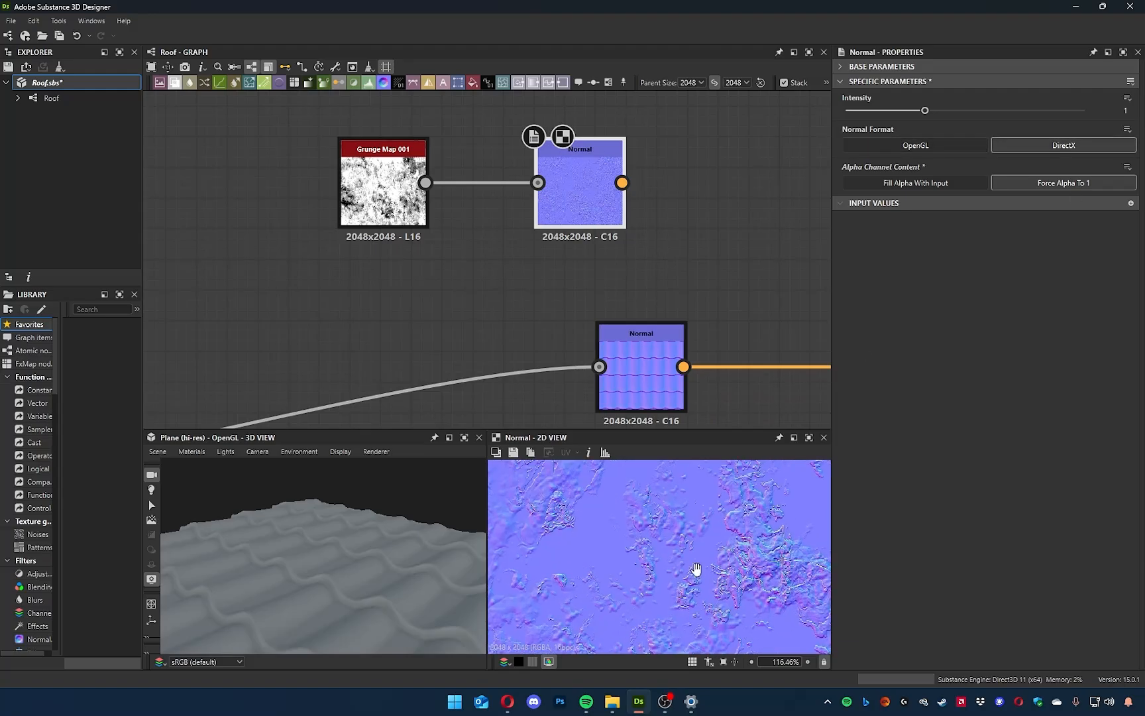
Compare the DirectX and OpenGL formats on the grunge Normal node in the 2D view and leave it set to OpenGL.
middle_drag(722, 550, 688, 591)
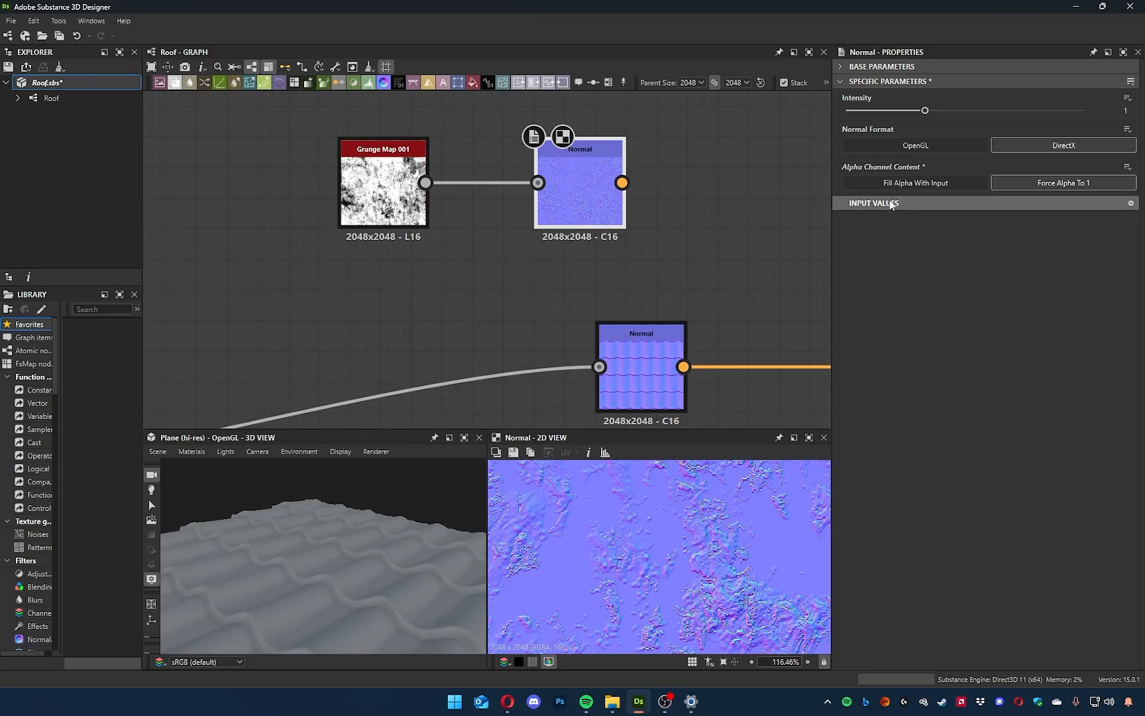
click(931, 149)
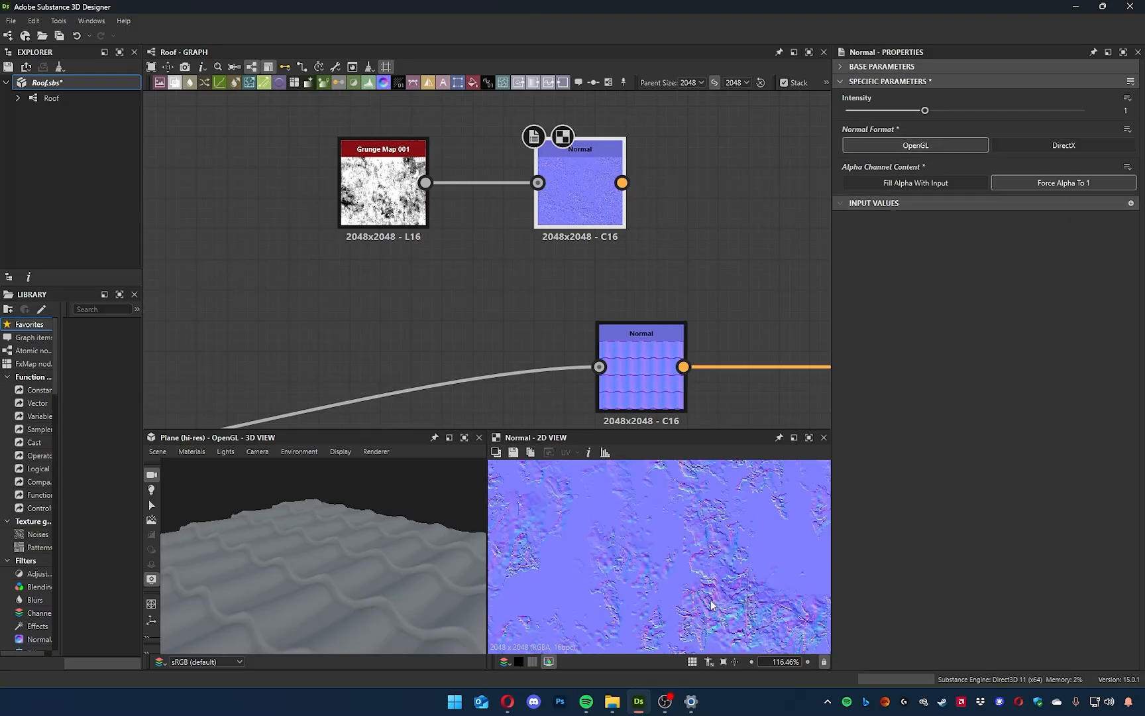
scroll(611, 555, up, 3)
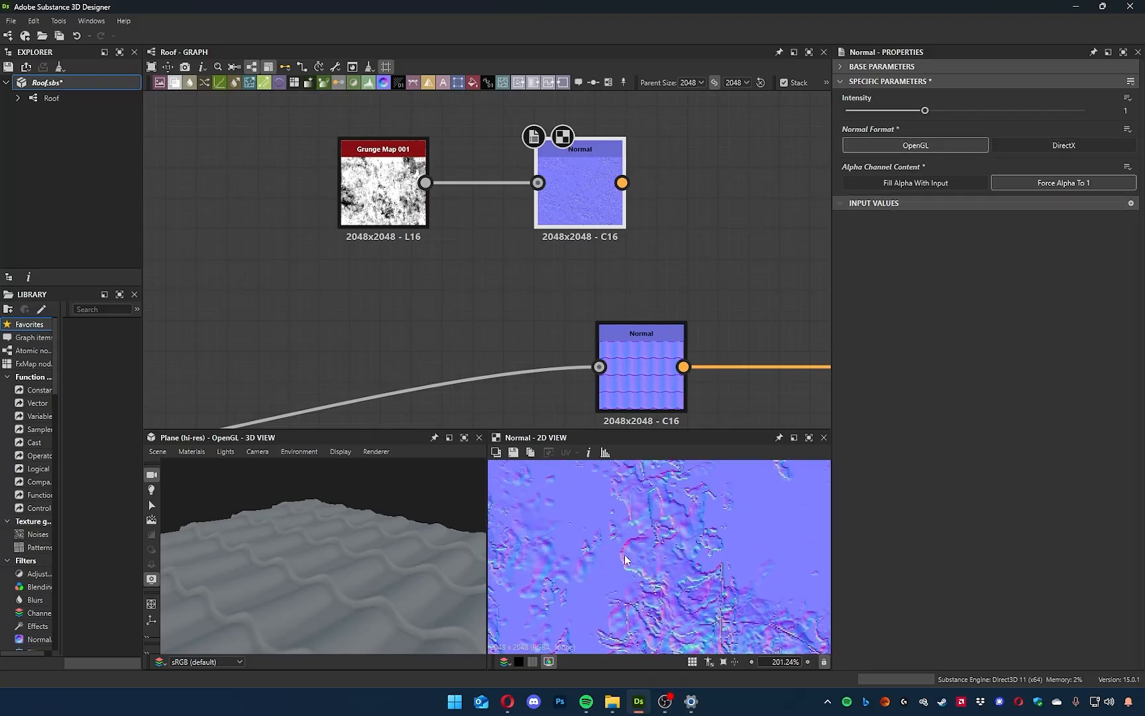
drag(471, 586, 403, 598)
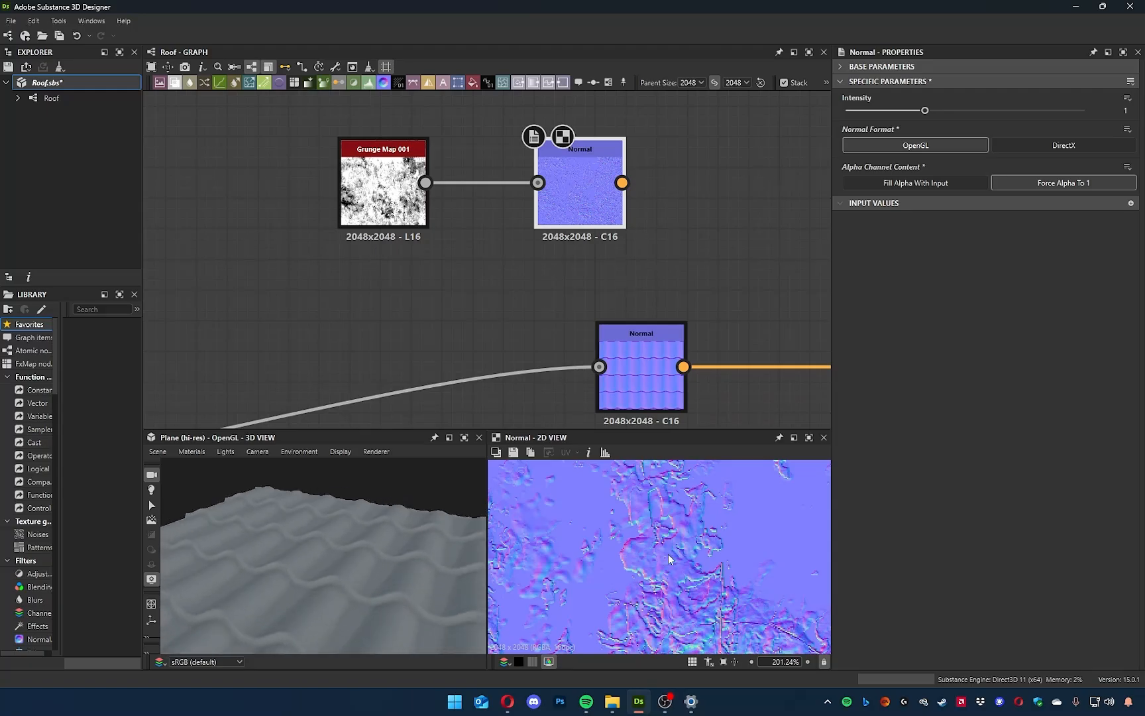
click(1019, 148)
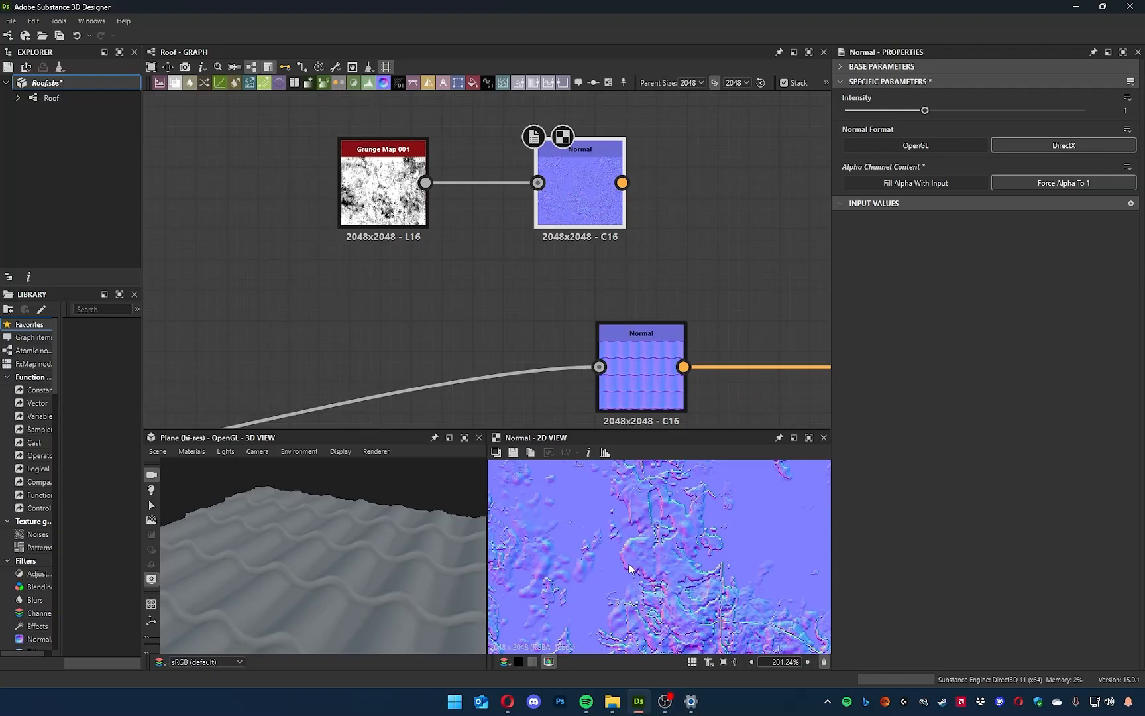
scroll(636, 580, up, 5)
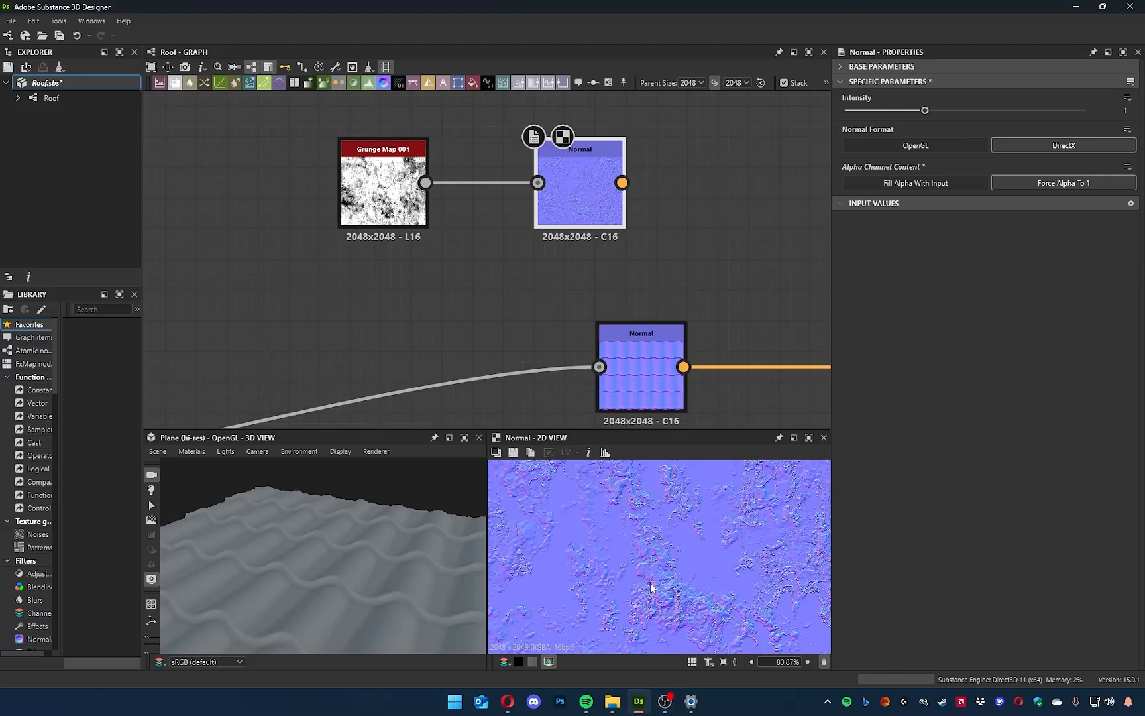
scroll(621, 567, down, 3)
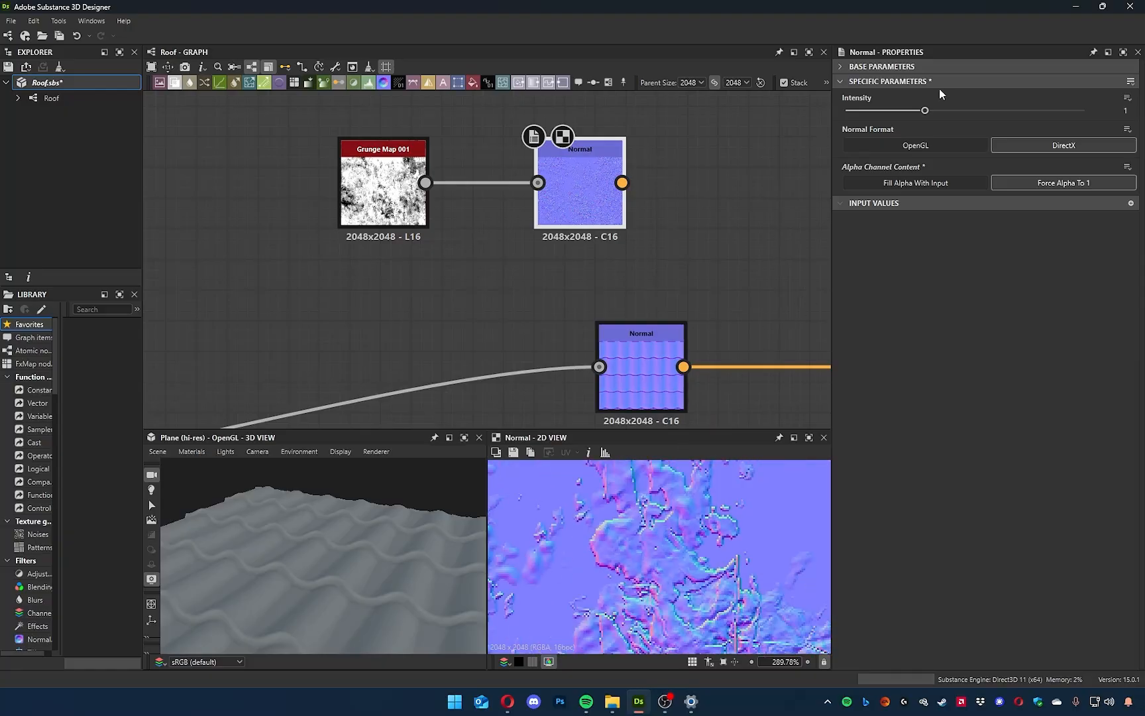
click(927, 144)
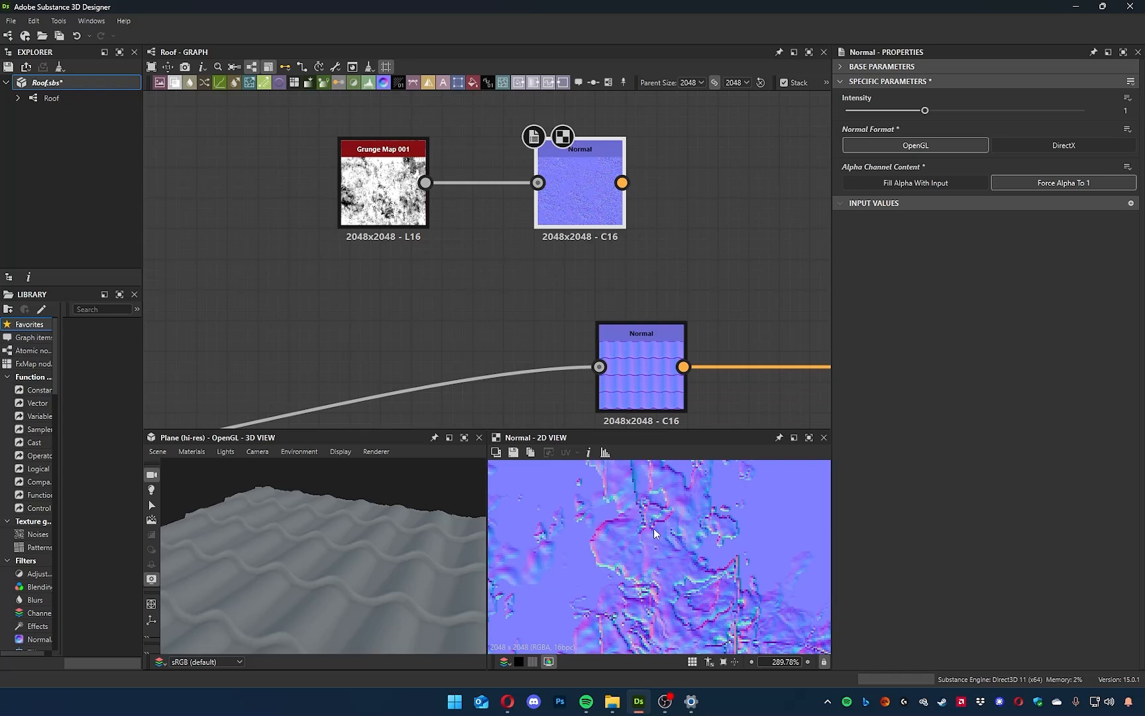
scroll(654, 533, down, 6)
Raise the grunge Normal node's intensity to 10 and inspect the map in the 2D view.
drag(925, 110, 1097, 112)
click(1126, 110)
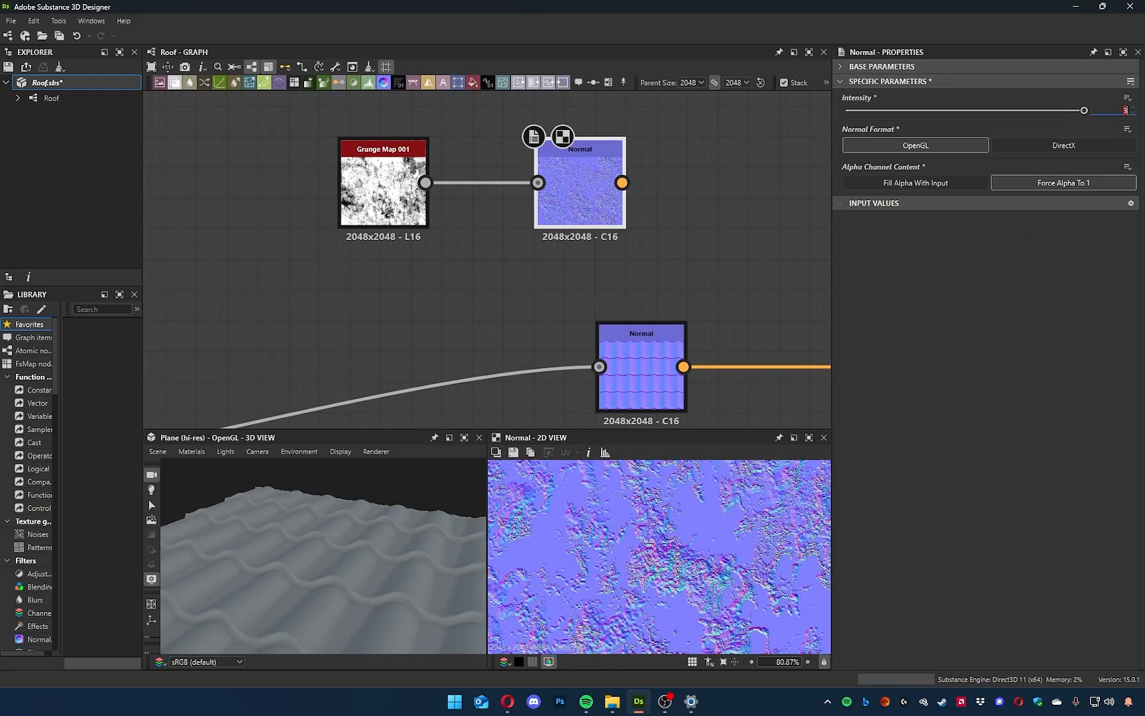
text(10)
key(Return)
scroll(643, 550, up, 6)
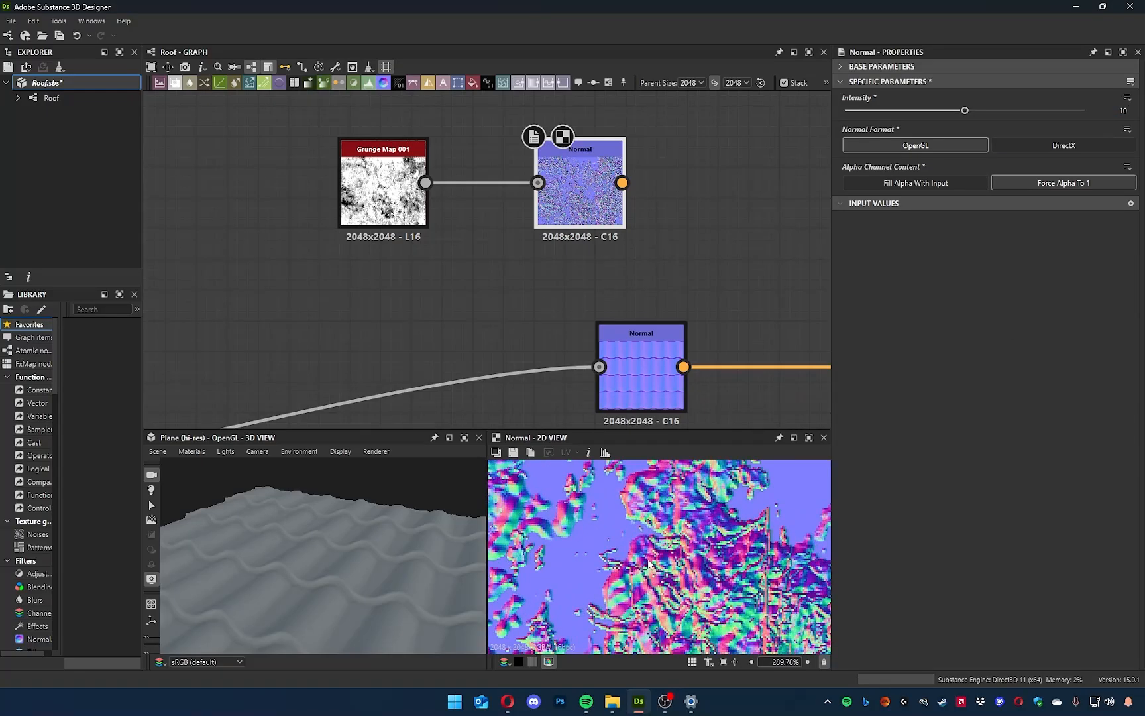
Insert a Normal Combine node into the tile Normal node's output link and connect the grunge Normal node to its Normal 2 input.
middle_drag(748, 204, 484, 184)
scroll(468, 271, down, 2)
middle_drag(467, 272, 516, 259)
drag(454, 309, 390, 309)
middle_drag(435, 282, 369, 316)
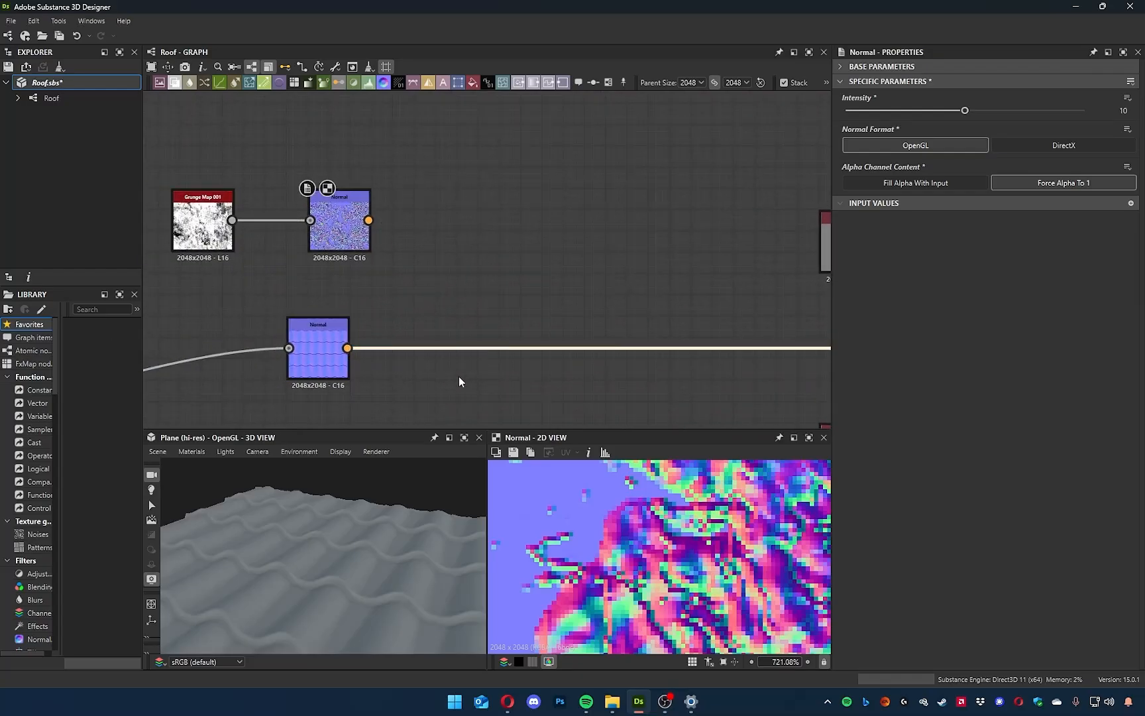
key(space)
text(normal)
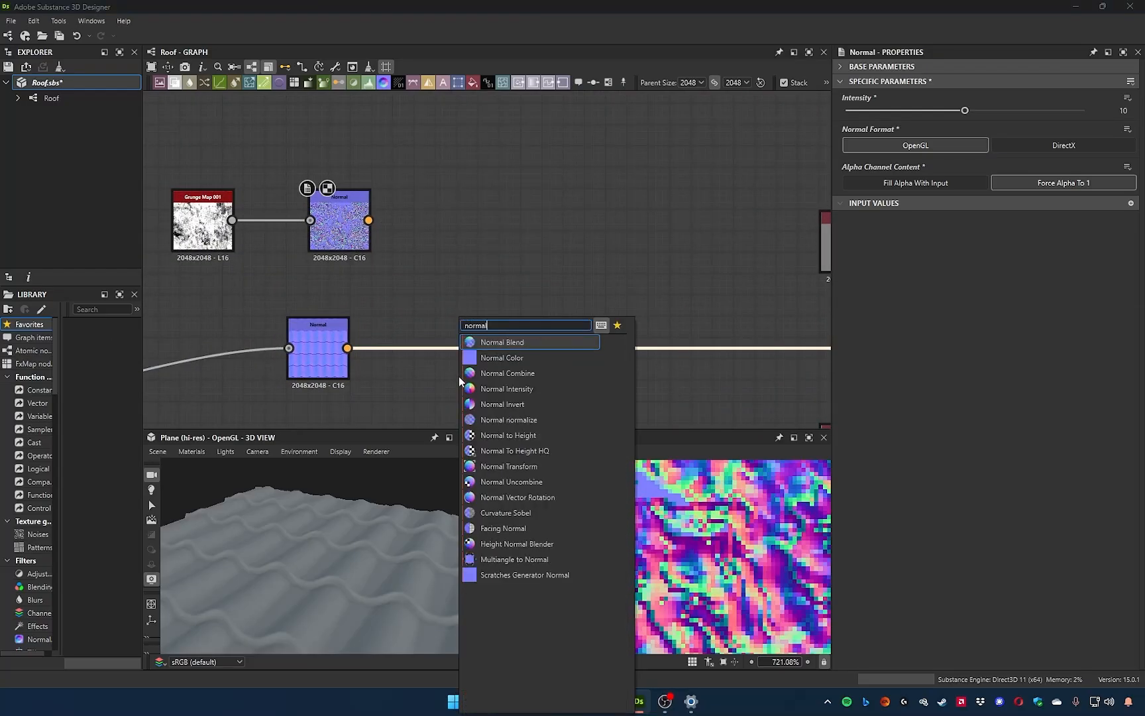
key(Down)
key(Down)
key(Return)
drag(369, 220, 544, 341)
scroll(524, 335, up, 5)
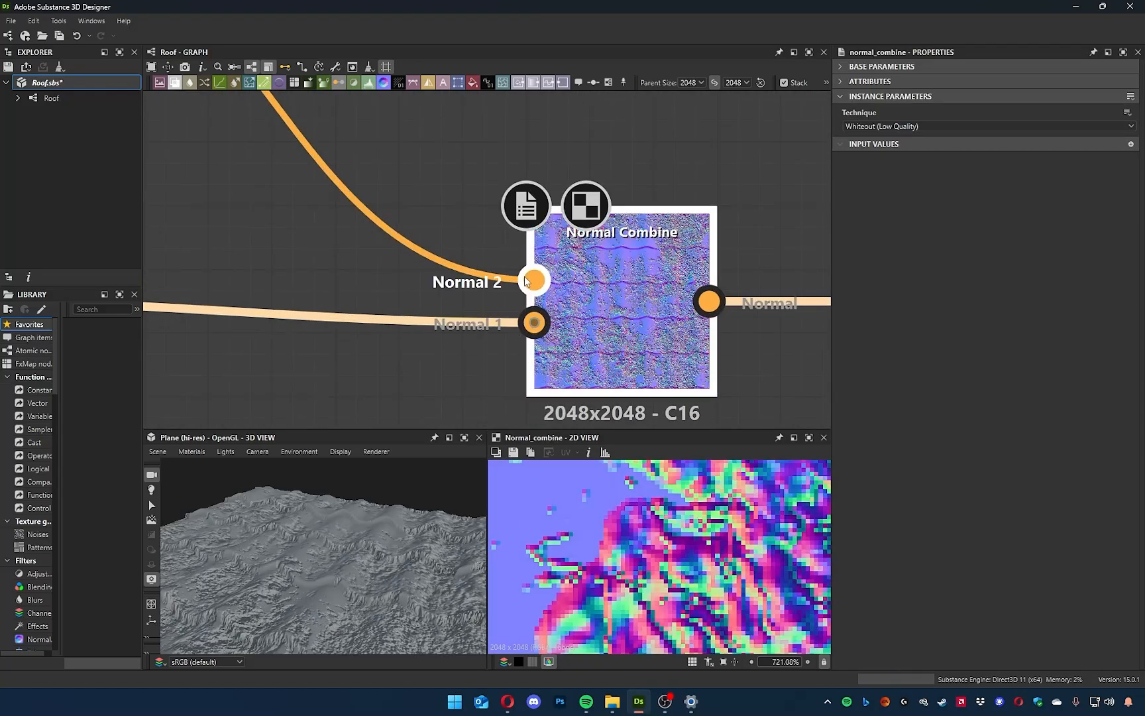
drag(355, 578, 349, 600)
scroll(552, 337, down, 4)
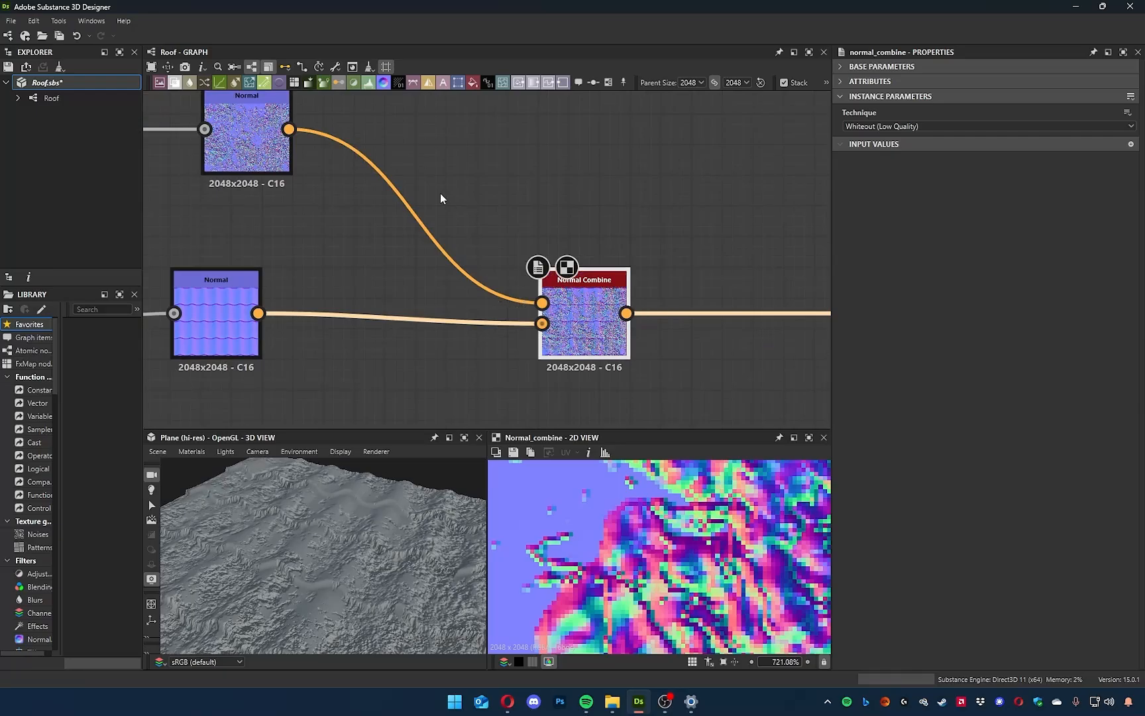
Lower the grunge Normal node's intensity to 0.2 and inspect the tile surface closely in 3D.
middle_drag(440, 195, 520, 264)
click(314, 222)
drag(965, 111, 847, 113)
drag(466, 507, 290, 608)
scroll(280, 597, up, 8)
middle_drag(281, 595, 434, 483)
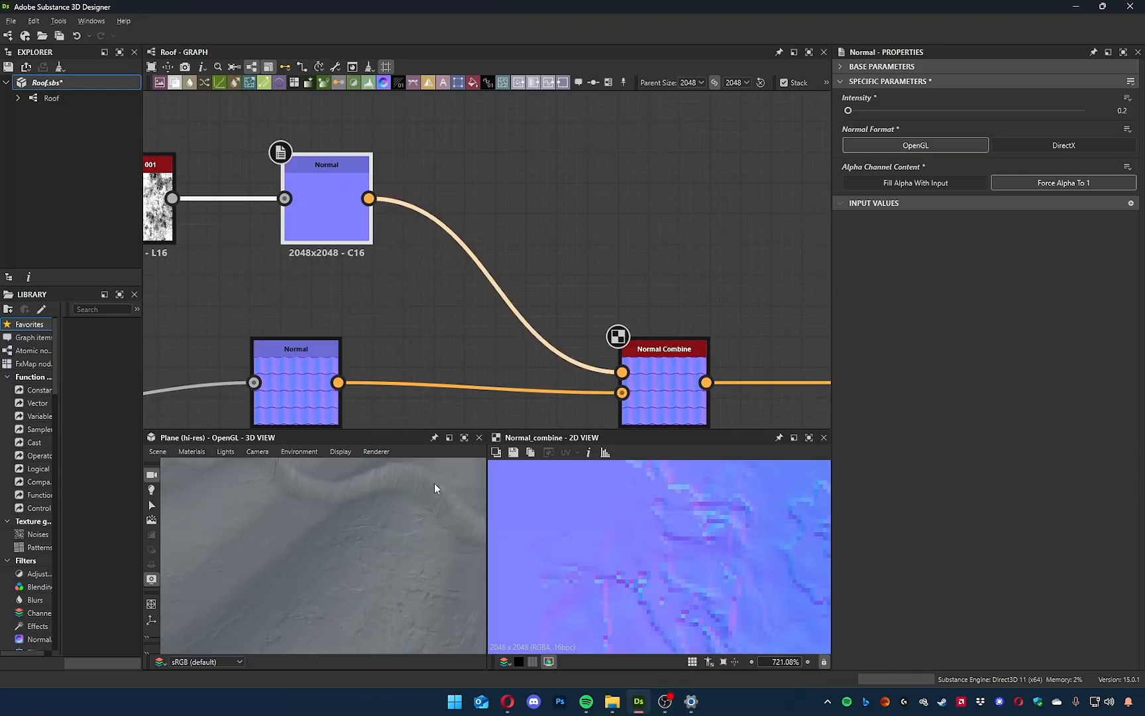
middle_drag(411, 539, 308, 549)
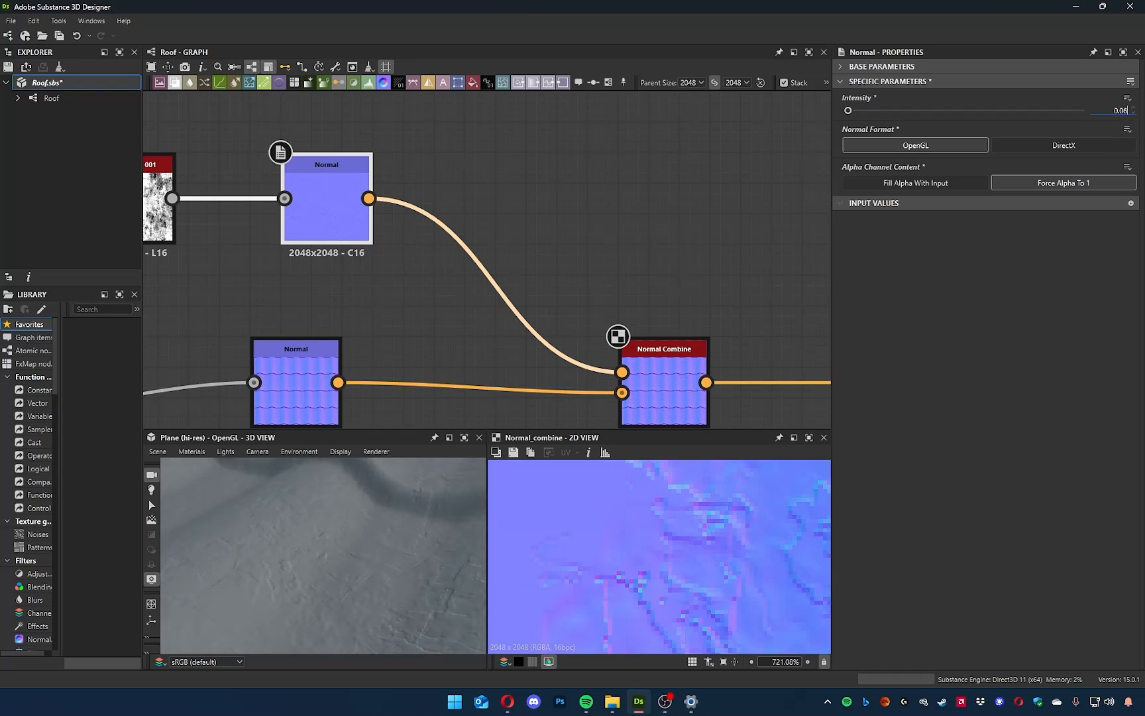
Set the grunge Normal node's intensity to 0.06 and check the tiles in 3D up close and from a distance.
key(Return)
drag(311, 550, 335, 557)
right_drag(334, 557, 274, 616)
mouse_move(274, 615)
mouse_down()
mouse_move(290, 615)
mouse_move(209, 601)
mouse_move(258, 567)
mouse_move(254, 583)
mouse_move(286, 595)
mouse_up()
middle_drag(367, 369, 466, 306)
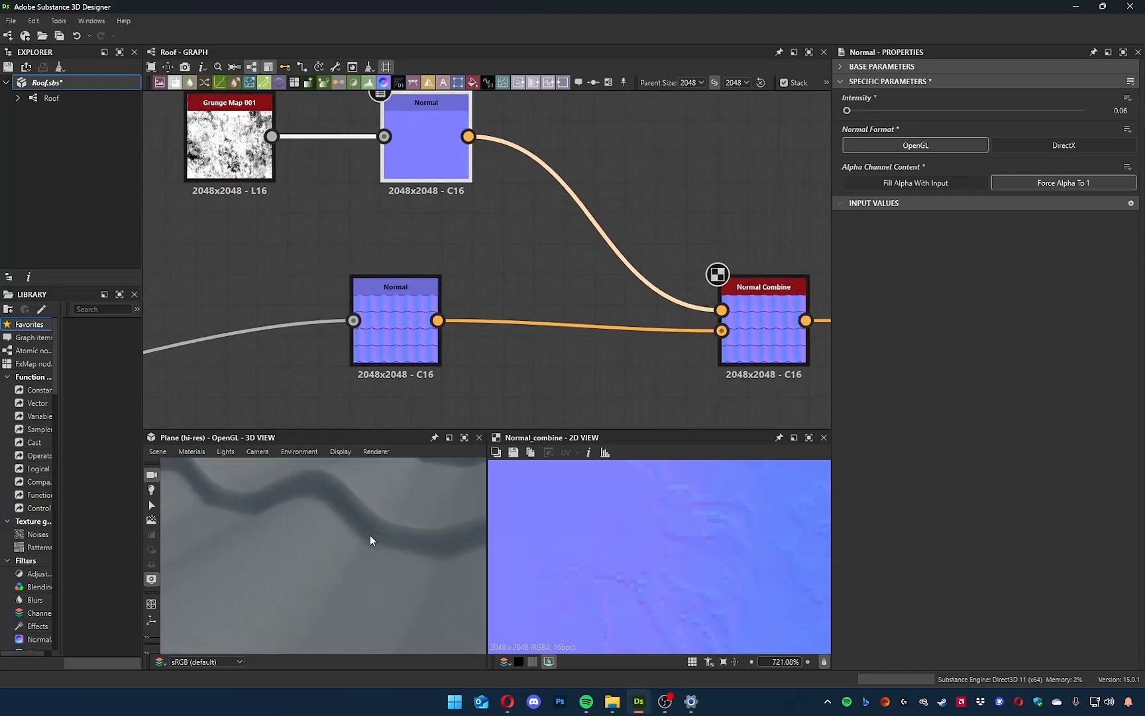
scroll(368, 533, down, 6)
middle_drag(339, 215, 376, 237)
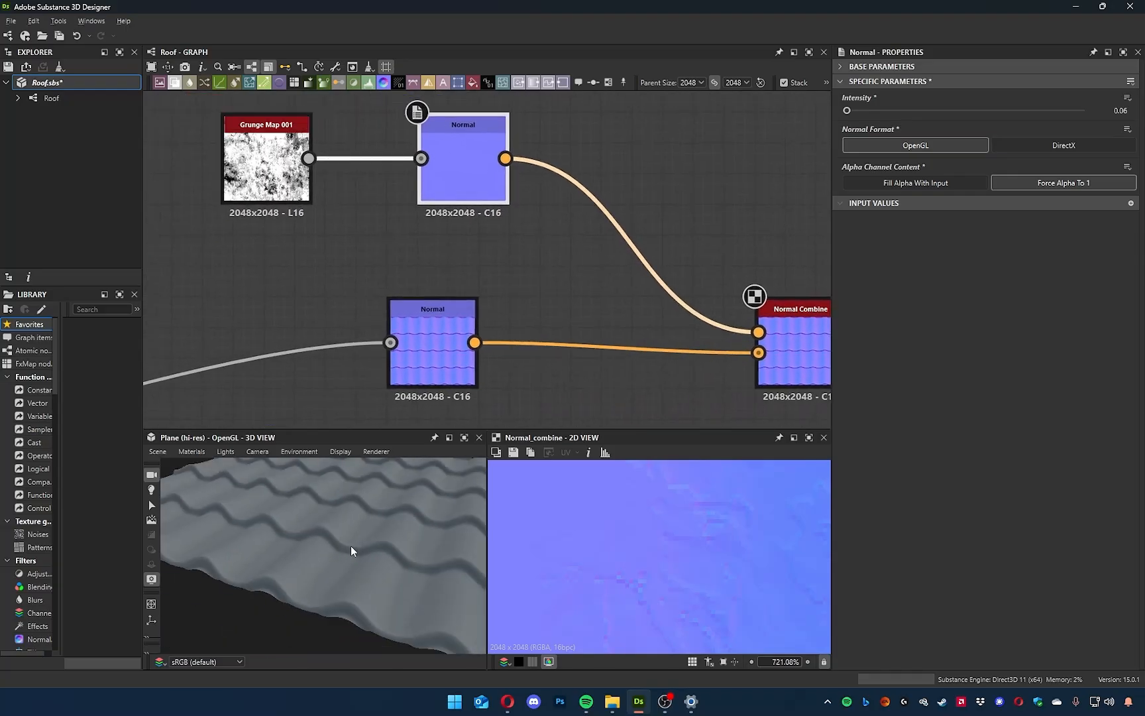
scroll(349, 556, up, 8)
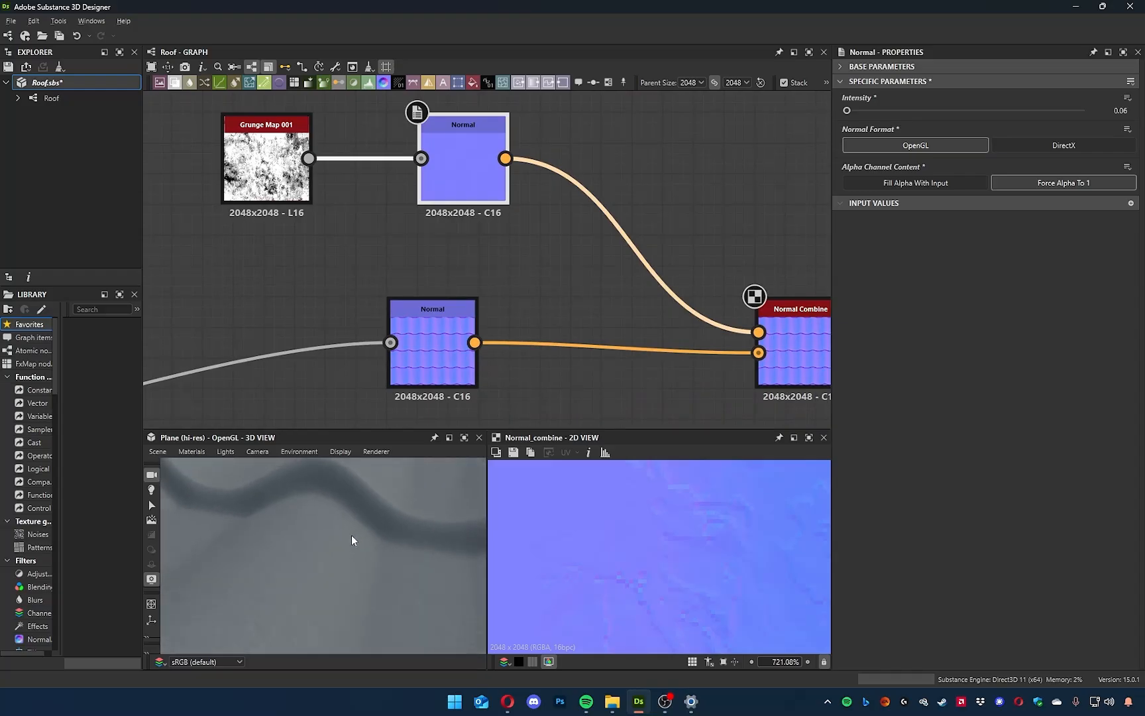
scroll(318, 542, down, 4)
middle_drag(533, 240, 535, 263)
scroll(561, 352, down, 5)
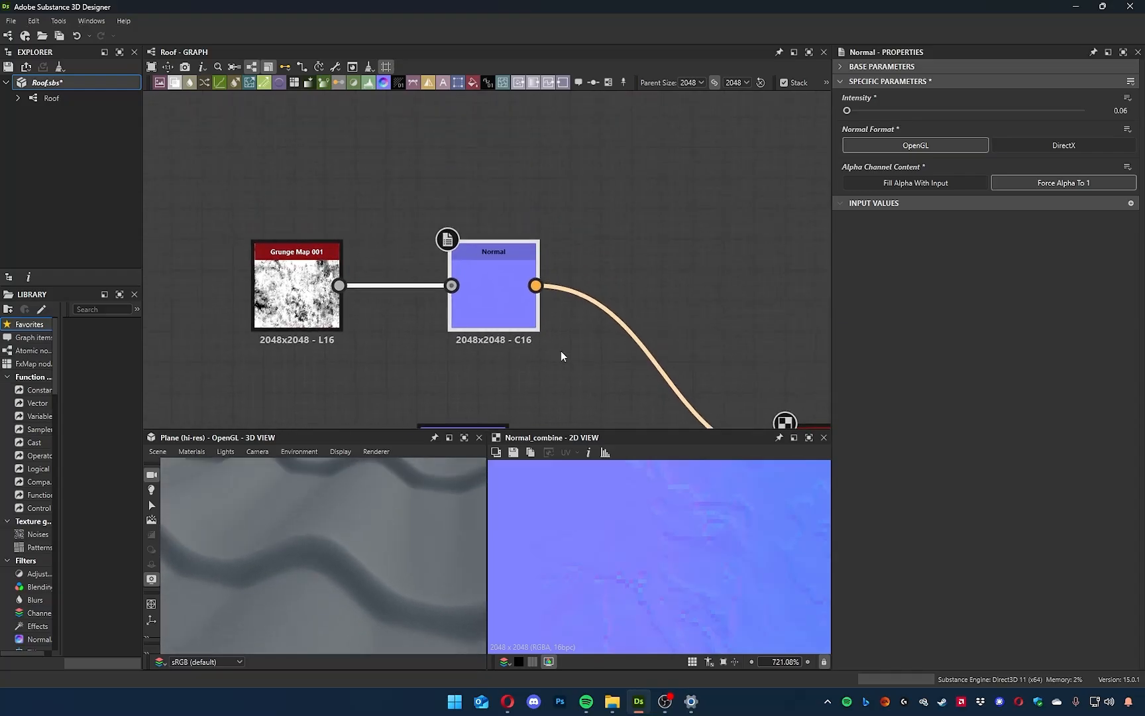
Move the Grunge Map 001, both Normal nodes and the Normal Combine node closer to the framed tile network.
click(397, 394)
drag(397, 394, 379, 383)
middle_drag(490, 365, 324, 358)
drag(538, 378, 424, 367)
drag(189, 205, 400, 321)
drag(334, 288, 241, 279)
middle_drag(363, 243, 537, 192)
drag(413, 320, 333, 322)
scroll(447, 319, down, 3)
scroll(522, 188, down, 3)
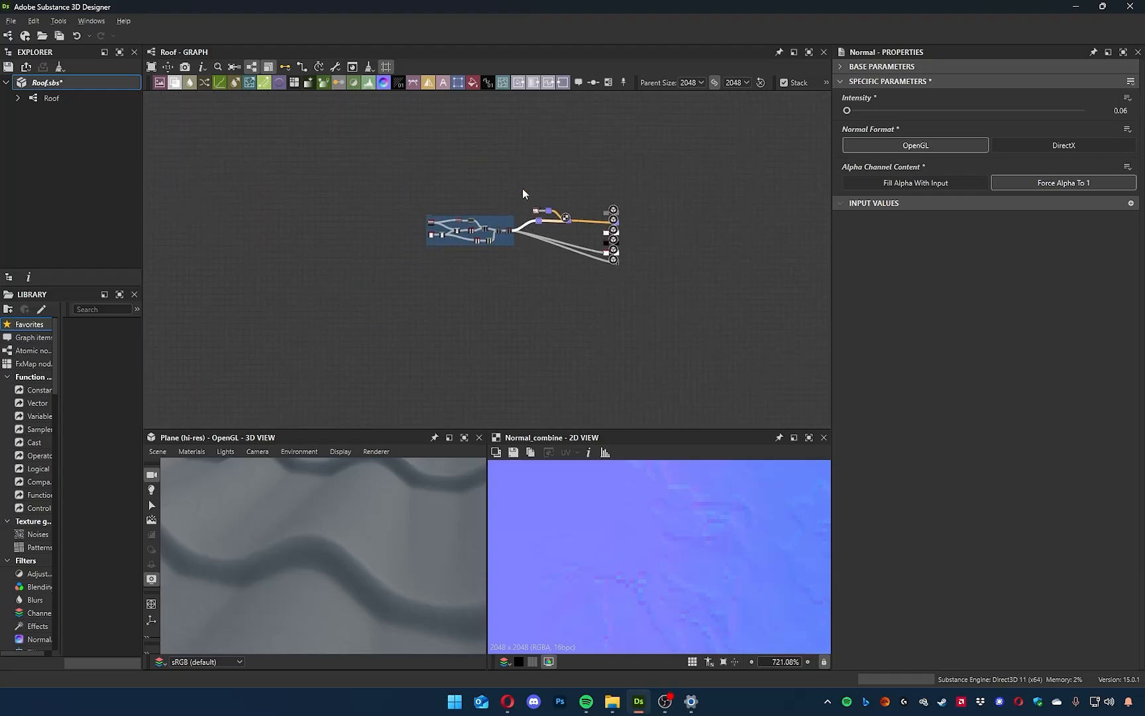
scroll(576, 184, up, 8)
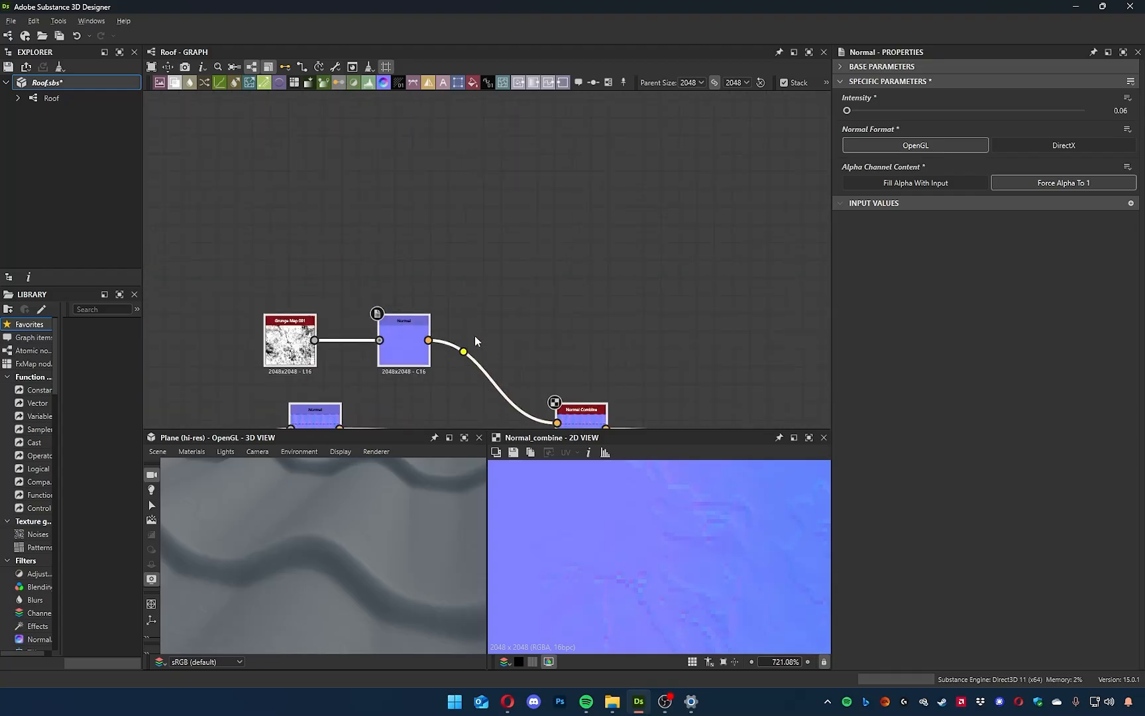
Tidy the normal branch by bringing the Normal Combine node nearer its inputs and lining up the tile Normal node below the grunge pair.
middle_drag(523, 310, 597, 181)
drag(391, 301, 373, 302)
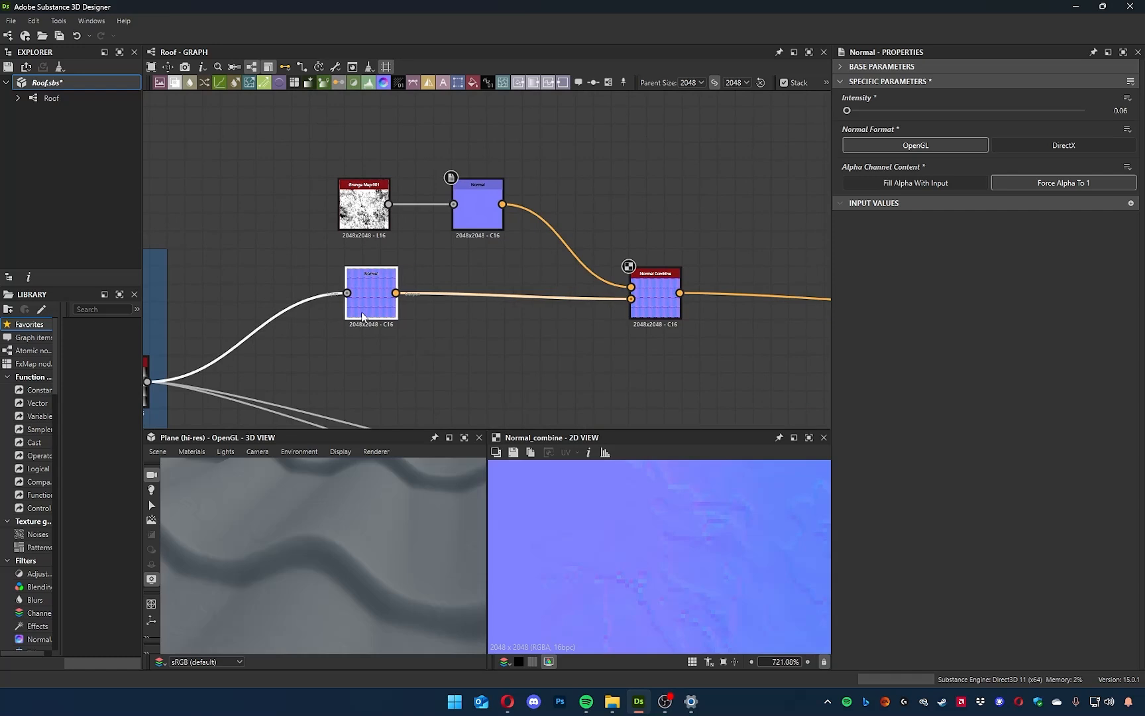
drag(676, 303, 604, 303)
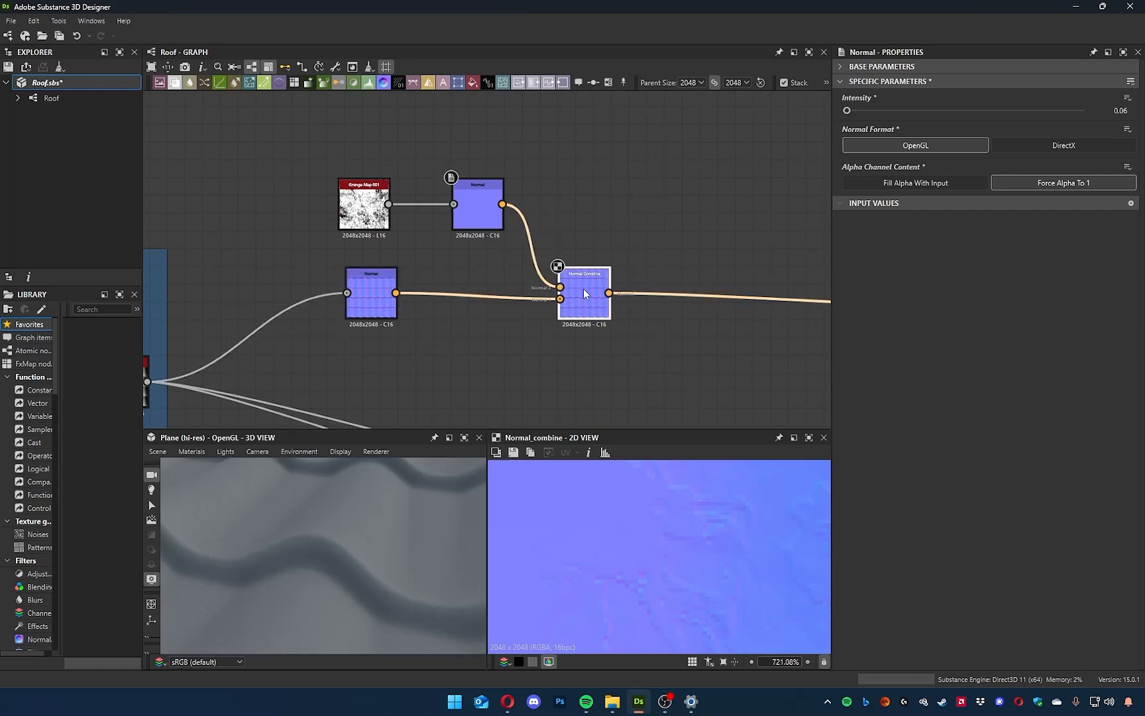
middle_drag(304, 152, 398, 212)
drag(412, 216, 519, 265)
click(507, 302)
drag(444, 378, 391, 378)
drag(671, 364, 601, 358)
mouse_move(309, 509)
mouse_down()
mouse_move(331, 506)
mouse_move(319, 503)
mouse_up()
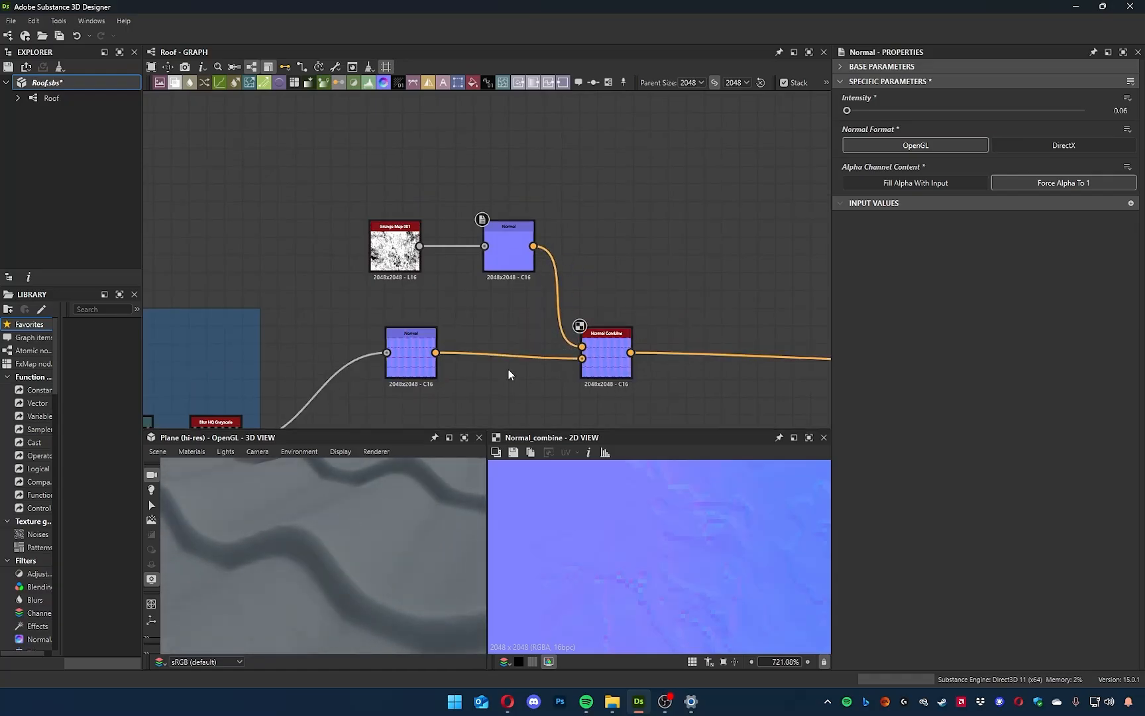
Add a Grunge Map 008 node above the normal branch and inspect its pattern in the 2D view.
middle_drag(619, 252, 645, 267)
key(space)
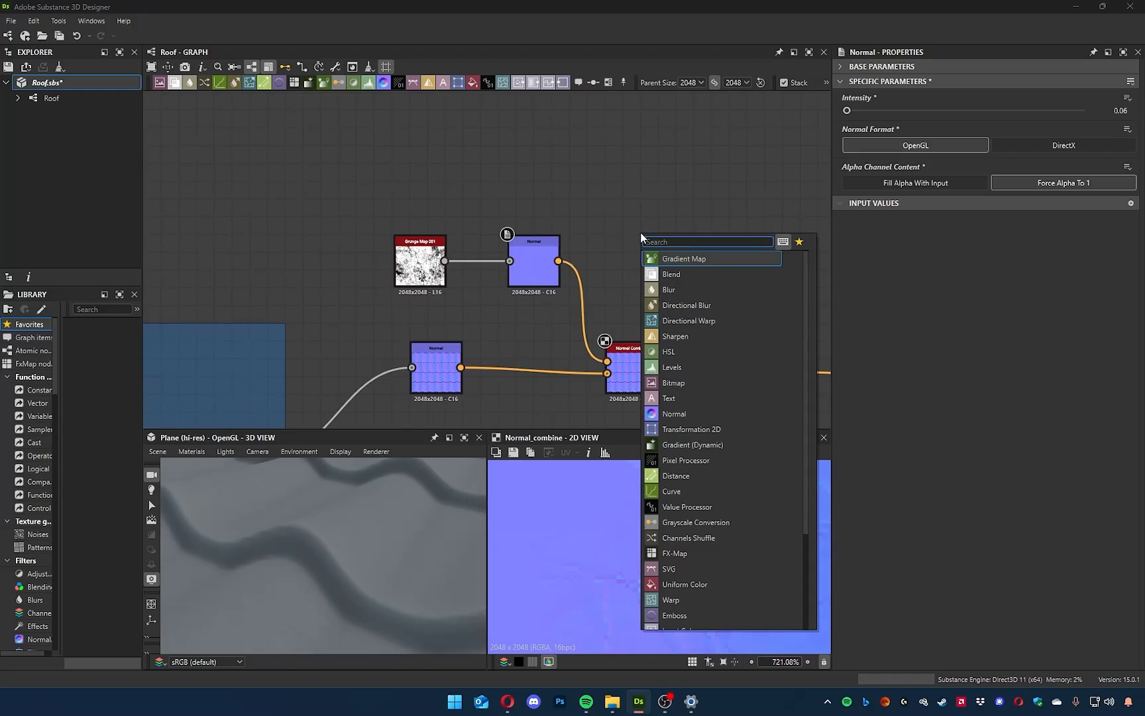
text(grunge)
scroll(741, 488, down, 2)
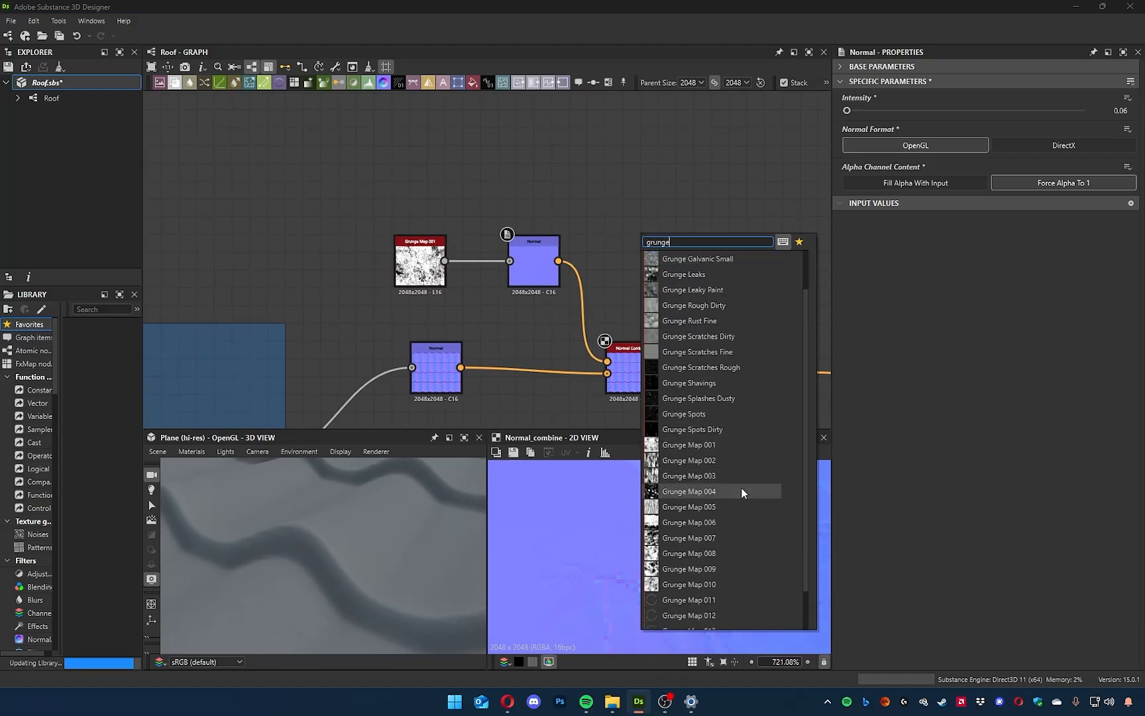
click(678, 502)
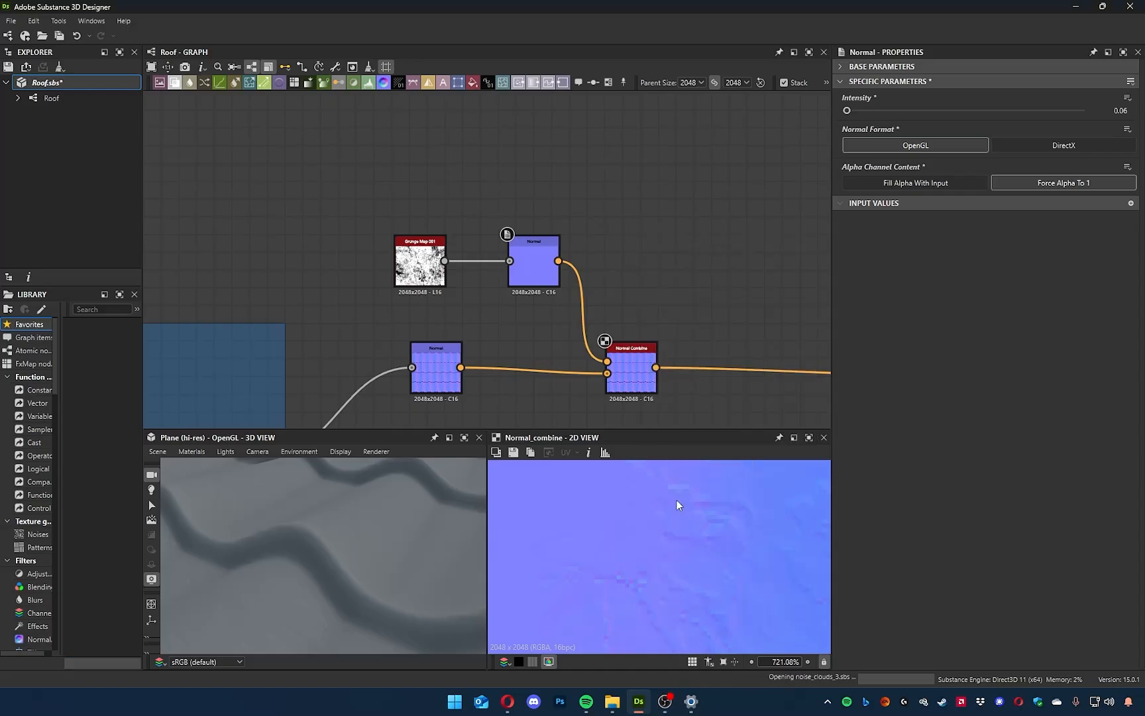
key(f)
scroll(676, 571, up, 13)
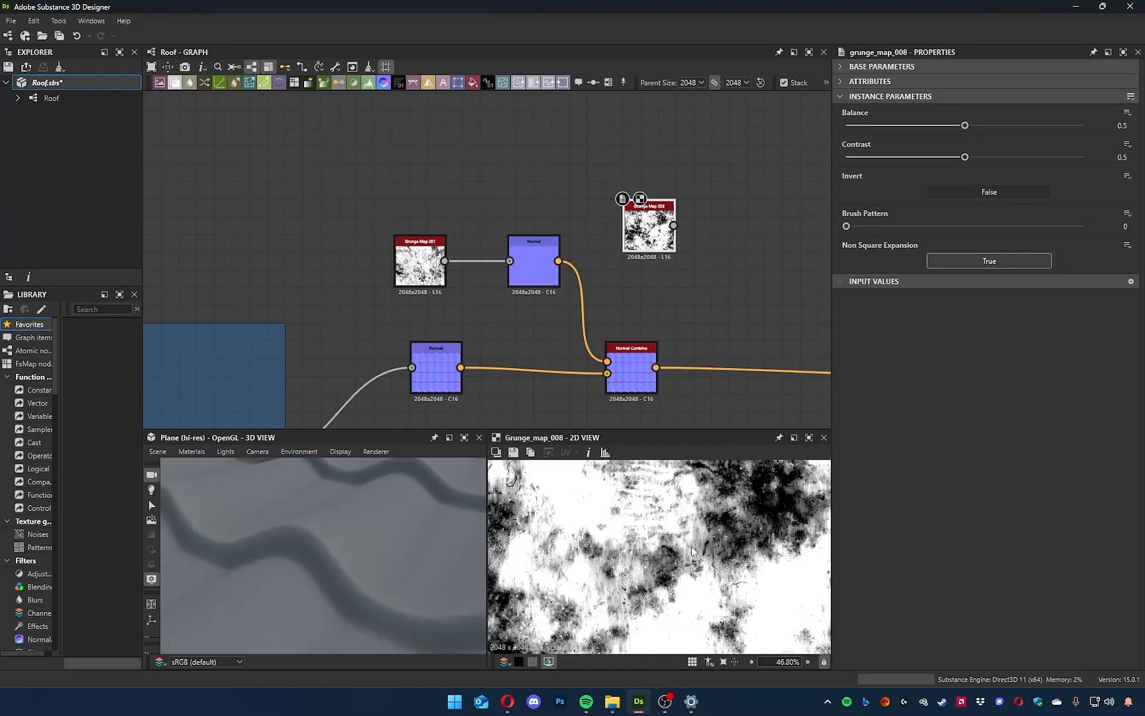
middle_drag(692, 584, 703, 537)
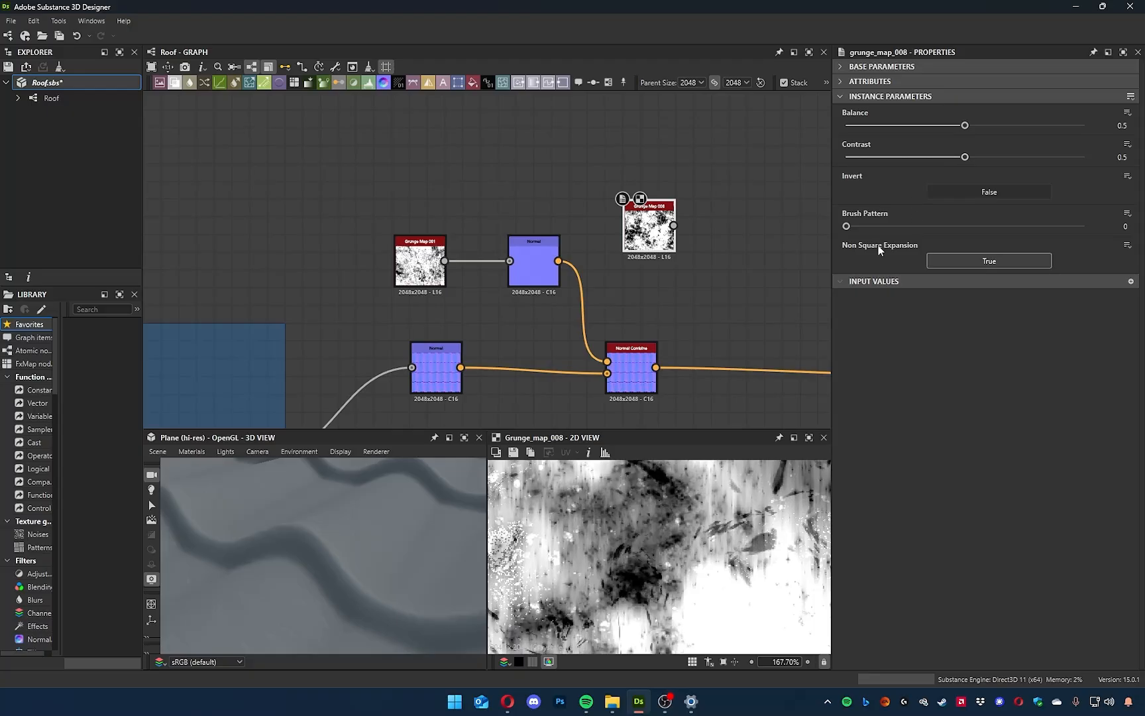
Set Grunge Map 008's contrast to 0.02 and balance to 0.14, toggle its inversion, and inspect the pattern.
scroll(648, 543, down, 12)
drag(940, 160, 851, 159)
drag(953, 126, 880, 141)
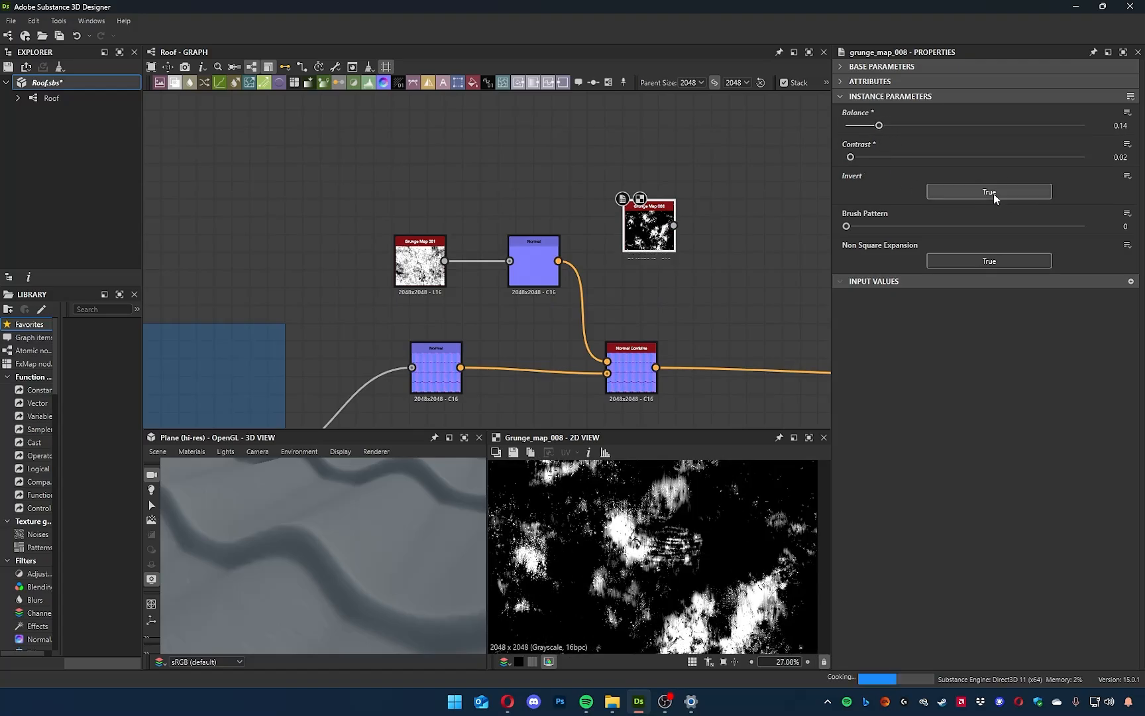
scroll(664, 569, up, 5)
scroll(665, 567, up, 5)
middle_drag(664, 567, 681, 595)
Place Grunge Map 008 above the Grunge Map 001 branch and add a Normal node fed by its output.
middle_drag(779, 200, 664, 226)
drag(544, 253, 519, 180)
text(normal)
key(Return)
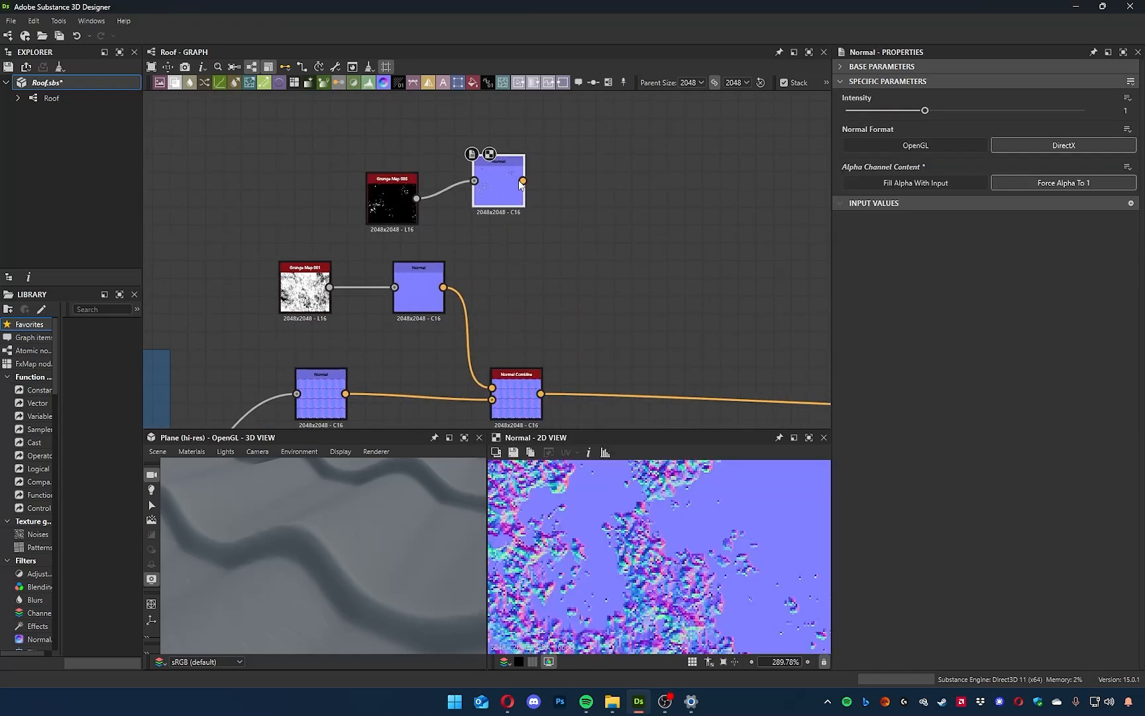
Inspect the Grunge Map 008 normal detail and reduce that Normal node's intensity to 0.04.
scroll(702, 594, down, 7)
scroll(709, 596, up, 8)
middle_drag(623, 555, 638, 578)
drag(905, 112, 830, 108)
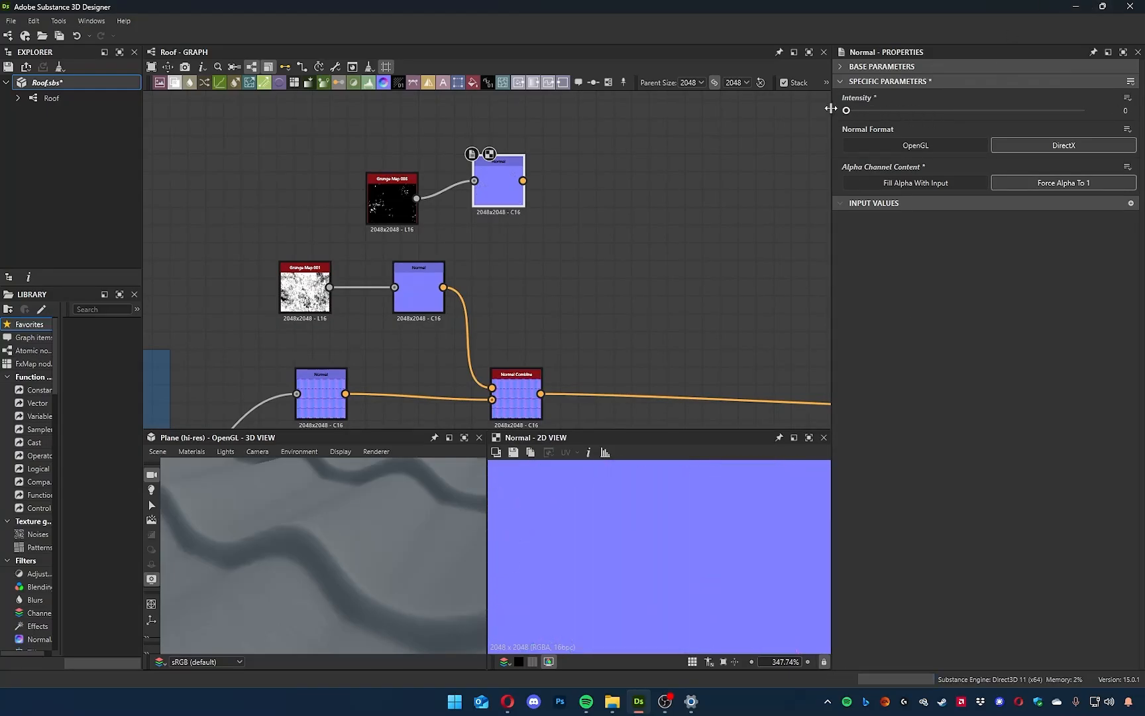
Insert a Normal Blend node into the Normal Combine node's output link and examine its inputs.
middle_drag(663, 247, 558, 176)
key(space)
text(norm)
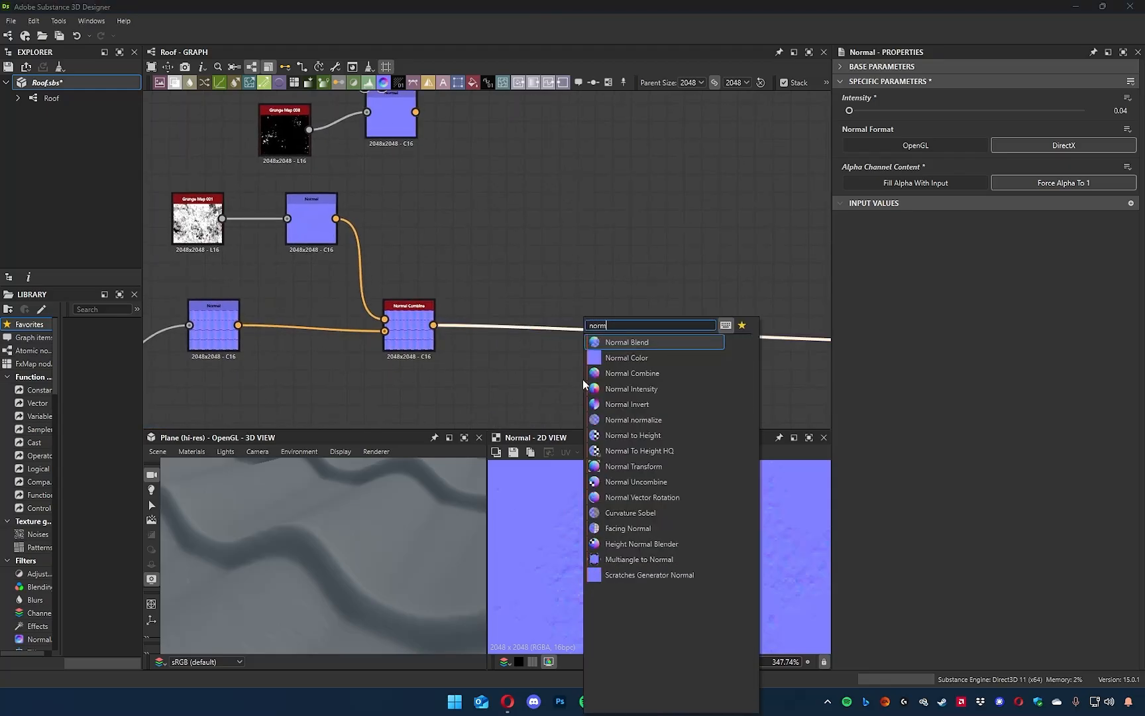
click(627, 341)
scroll(623, 357, up, 6)
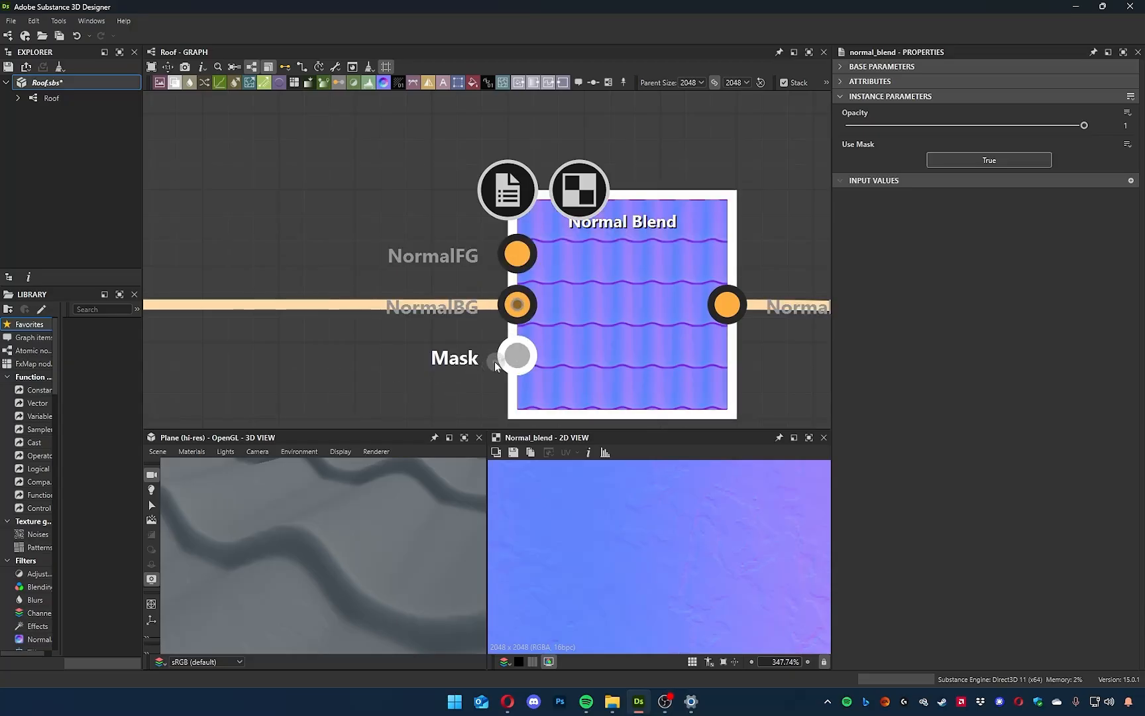
Delete the Normal Blend node from the Normal Combine output link.
scroll(495, 361, down, 5)
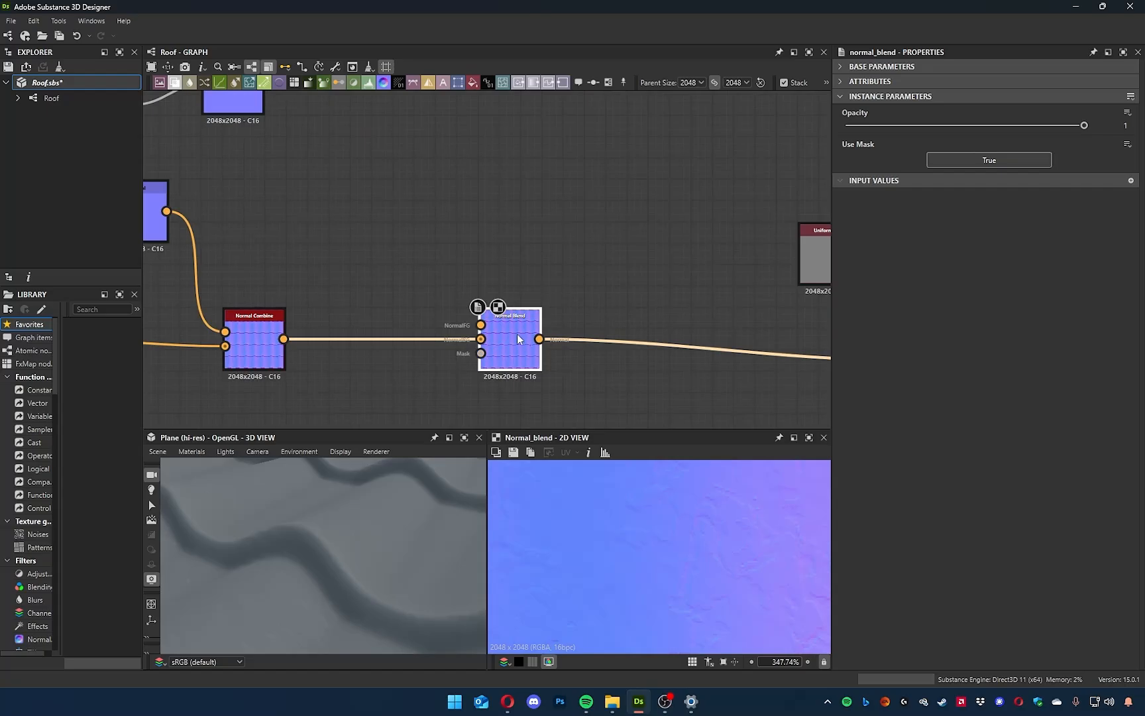
key(Delete)
scroll(593, 340, down, 3)
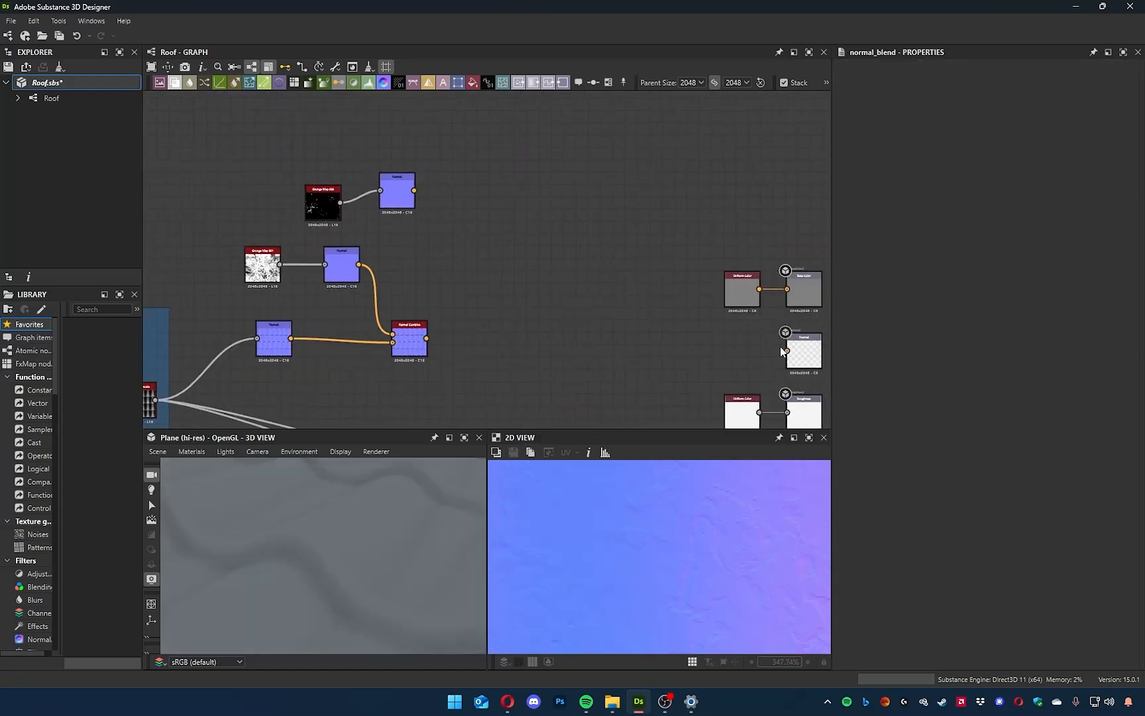
key(space)
text(norm)
key(Return)
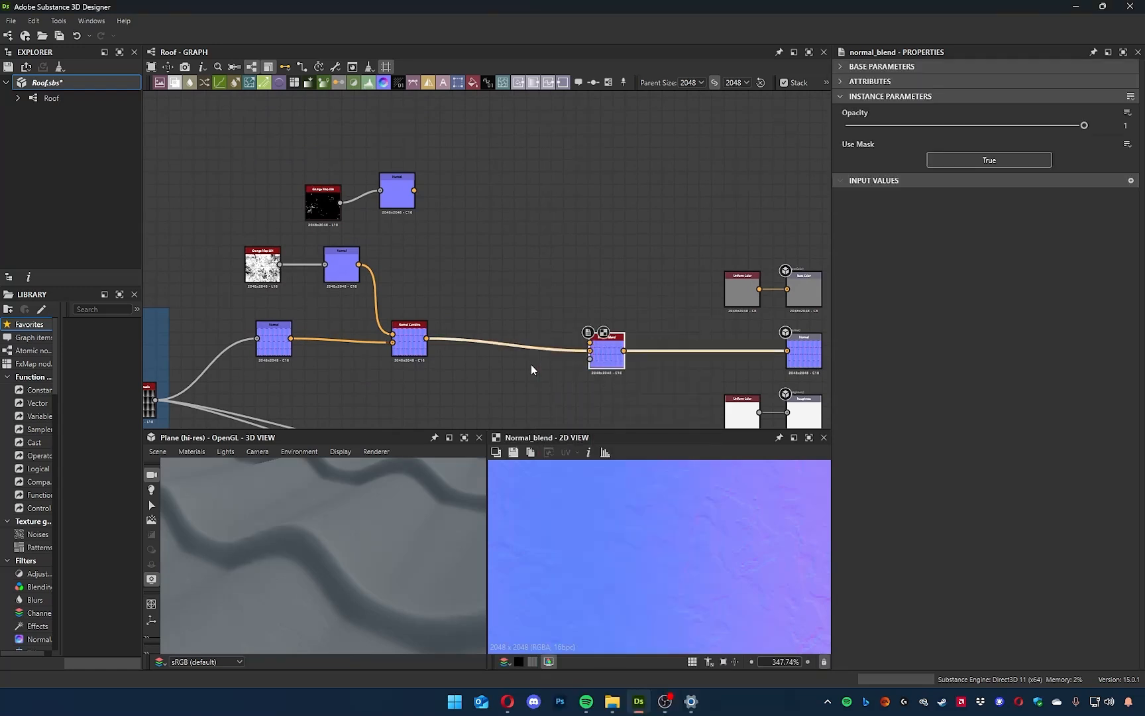
key(Delete)
Add a second Normal Combine node between the first one and the Normal output, fed by Grunge Map 008's Normal node, and inspect it.
key(space)
text(normal)
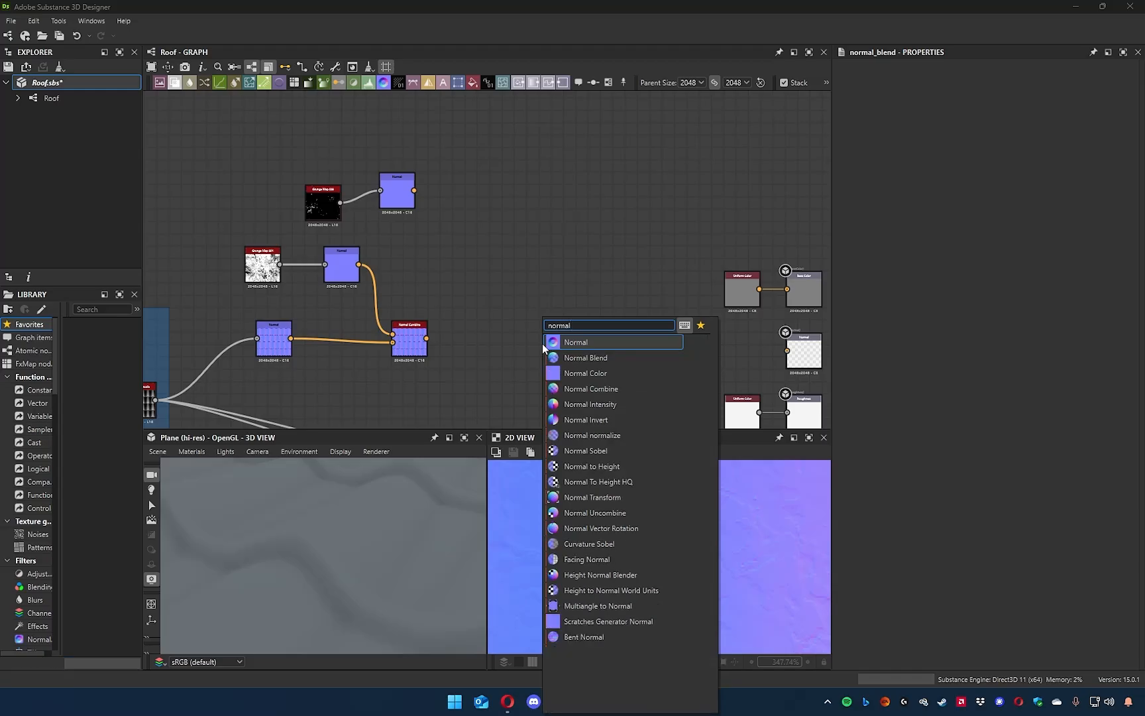
key(Down)
key(Down)
key(Return)
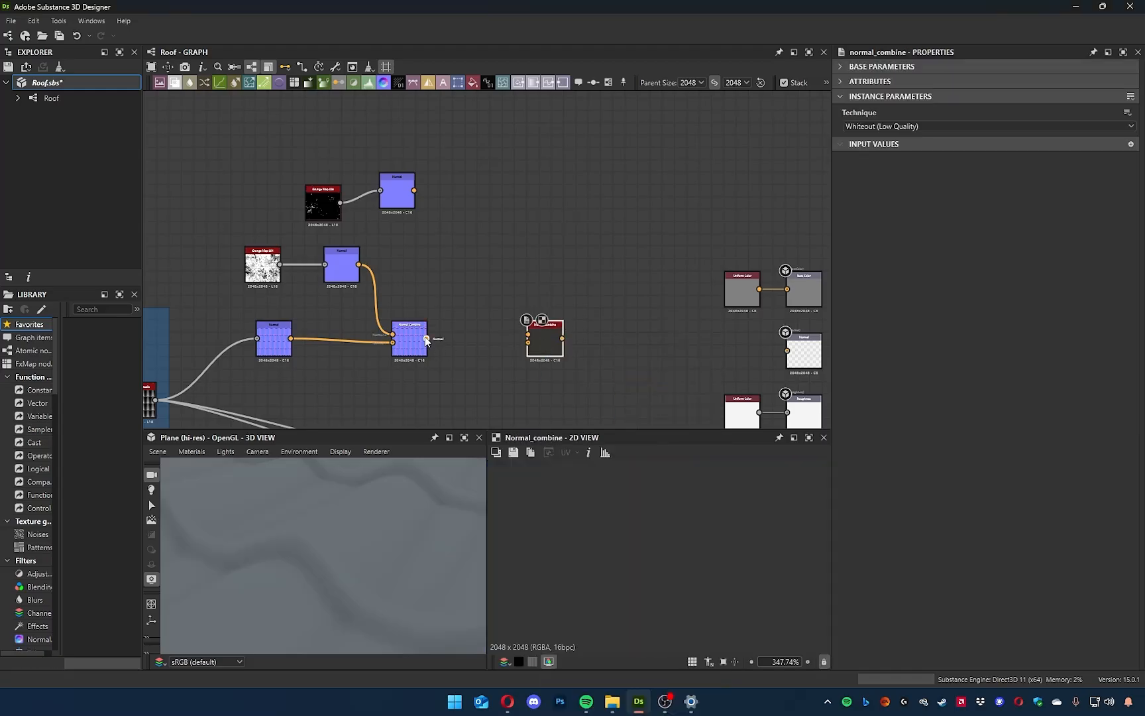
drag(564, 343, 781, 352)
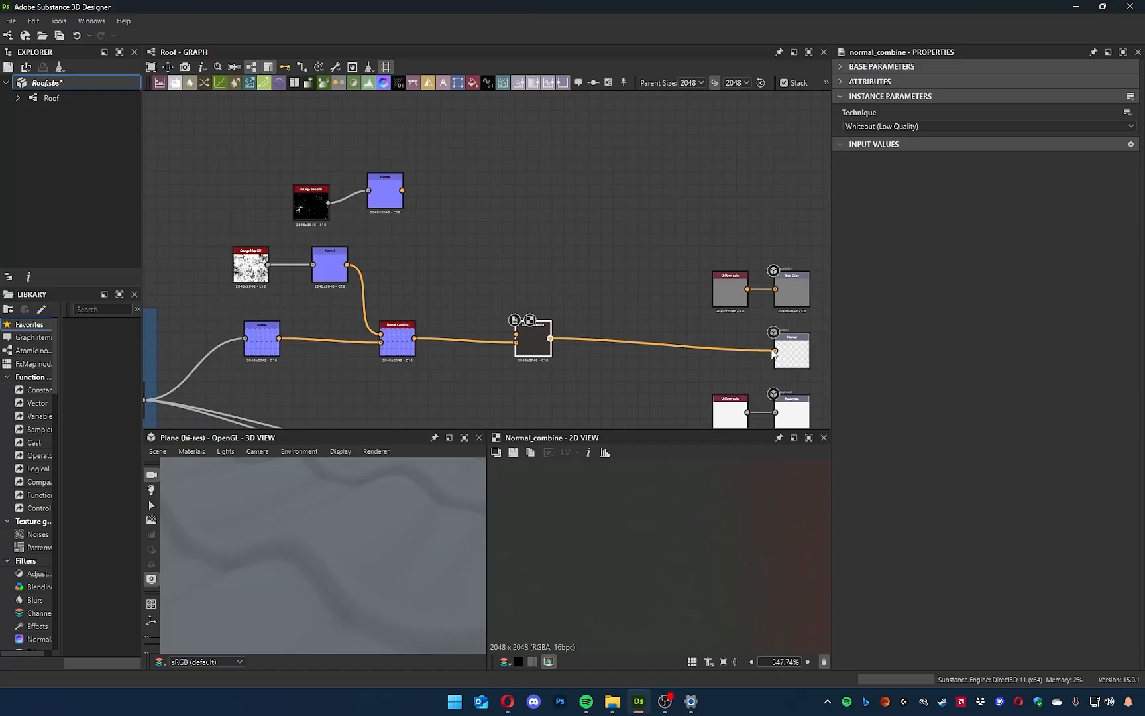
middle_drag(514, 246, 550, 259)
drag(522, 308, 556, 346)
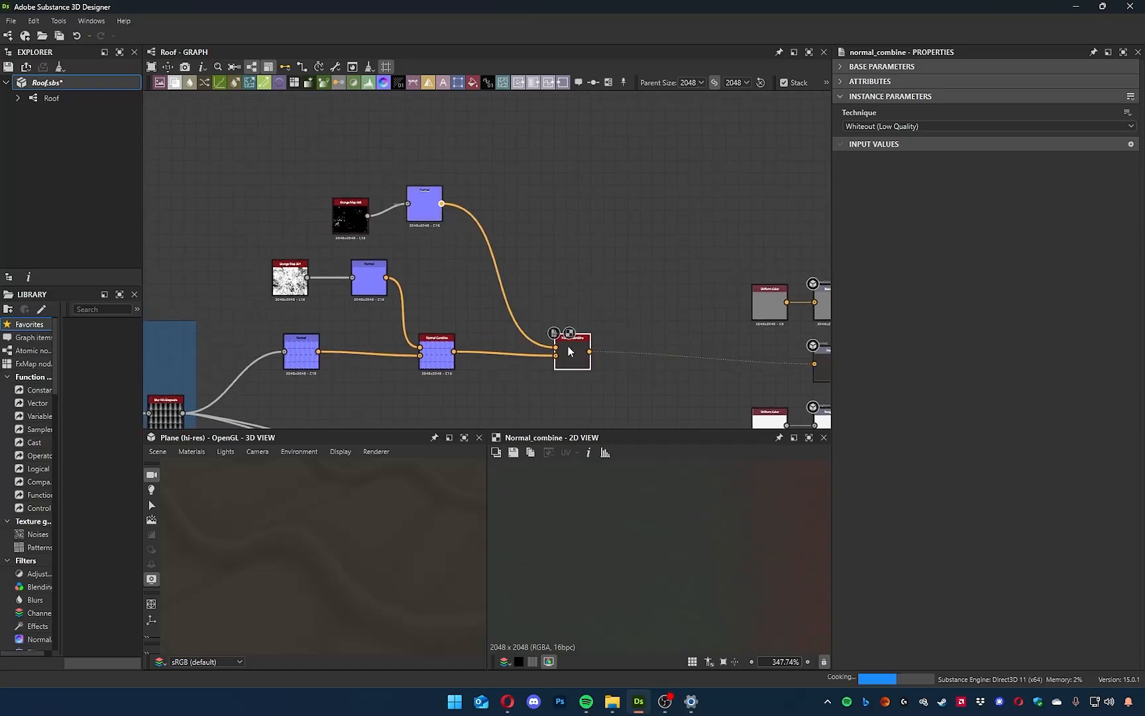
drag(455, 565, 376, 597)
click(439, 360)
click(570, 349)
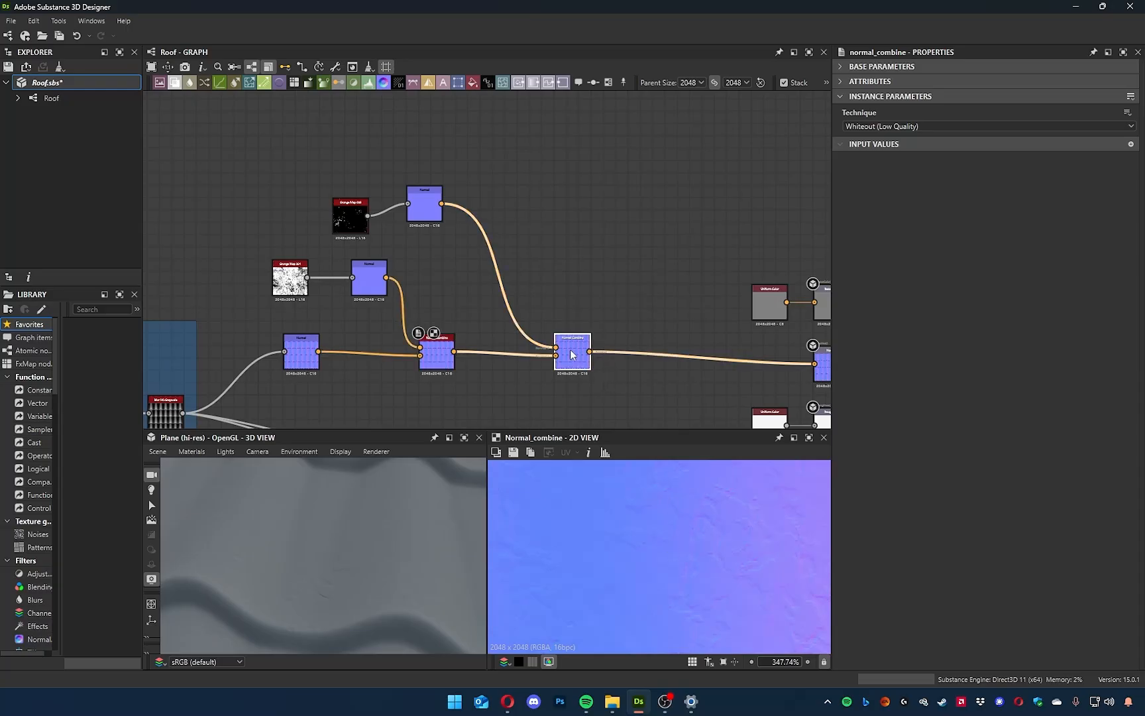
Compare stronger intensities up to 1.47 on Grunge Map 008's Normal node, settle on 0.11, and check the tiles in 3D.
click(419, 204)
drag(850, 111, 859, 111)
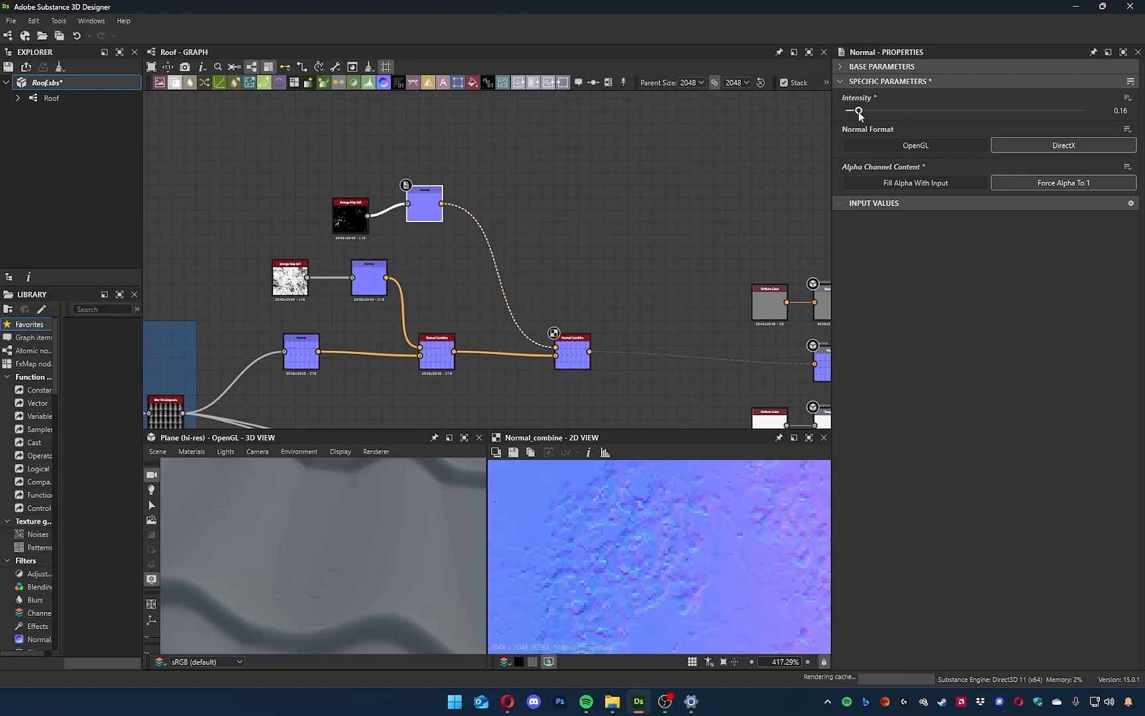
drag(326, 562, 385, 536)
drag(859, 110, 962, 111)
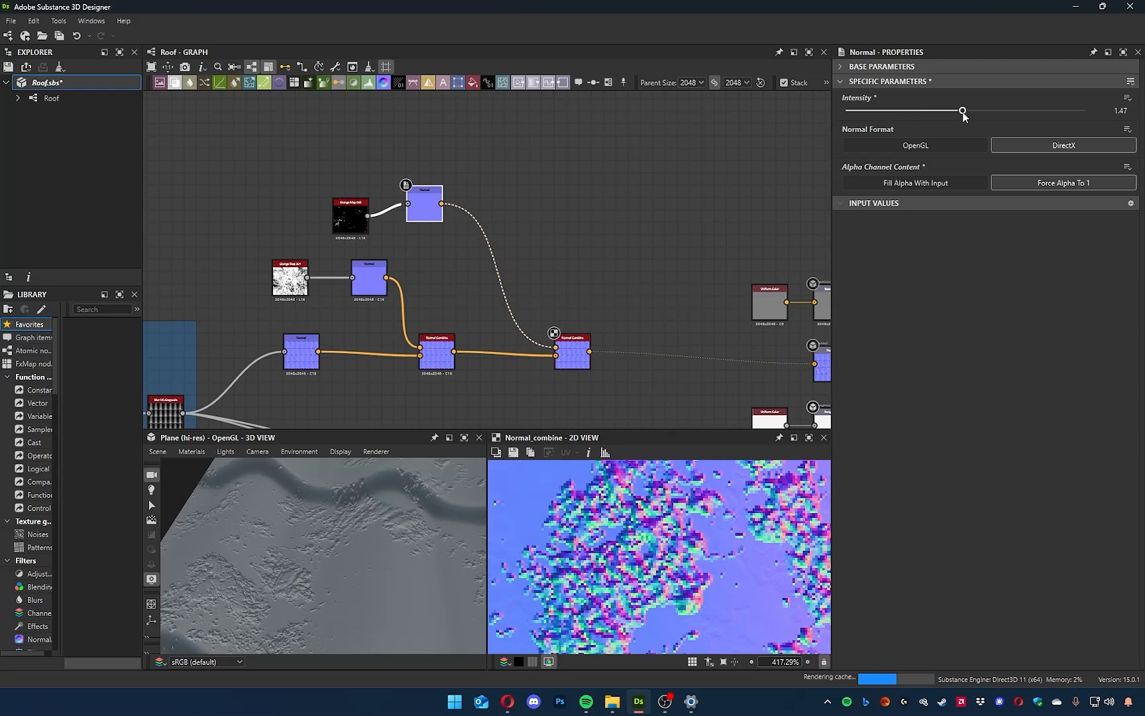
scroll(405, 568, down, 5)
drag(391, 563, 552, 492)
drag(916, 111, 855, 114)
scroll(314, 561, up, 5)
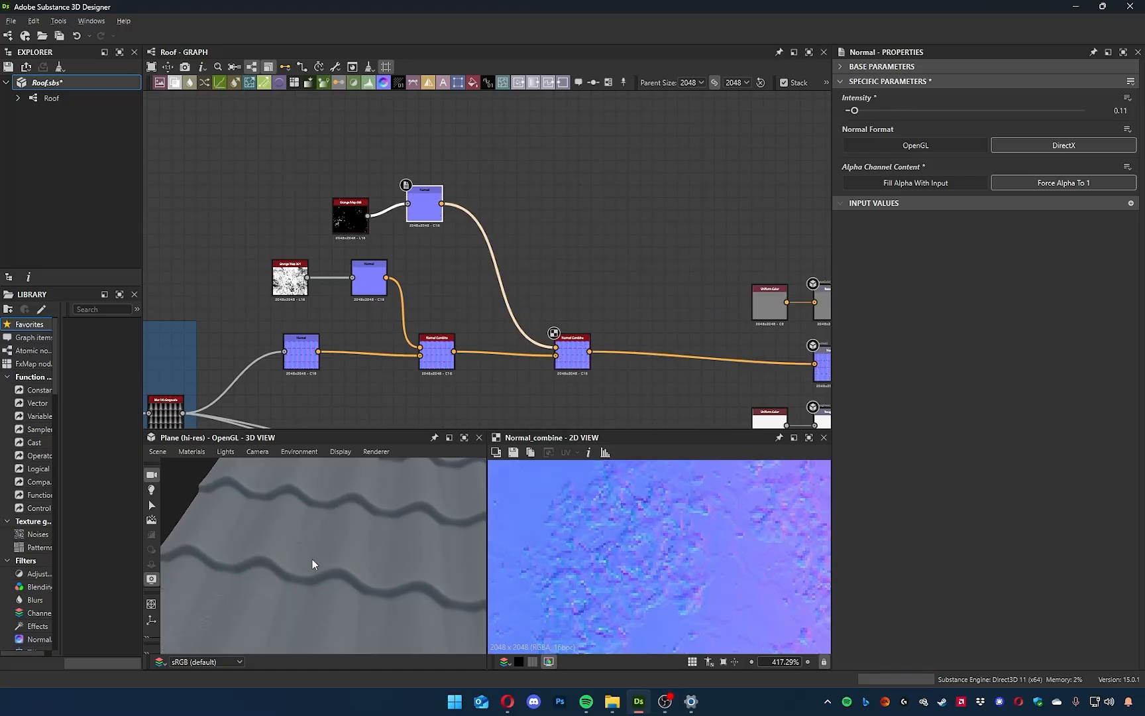
middle_drag(338, 541, 243, 583)
drag(376, 595, 417, 543)
scroll(417, 543, down, 3)
scroll(417, 544, up, 3)
Add an Anisotropic Noise node in the empty graph area above the Normal Combine chain and inspect its pattern.
click(640, 216)
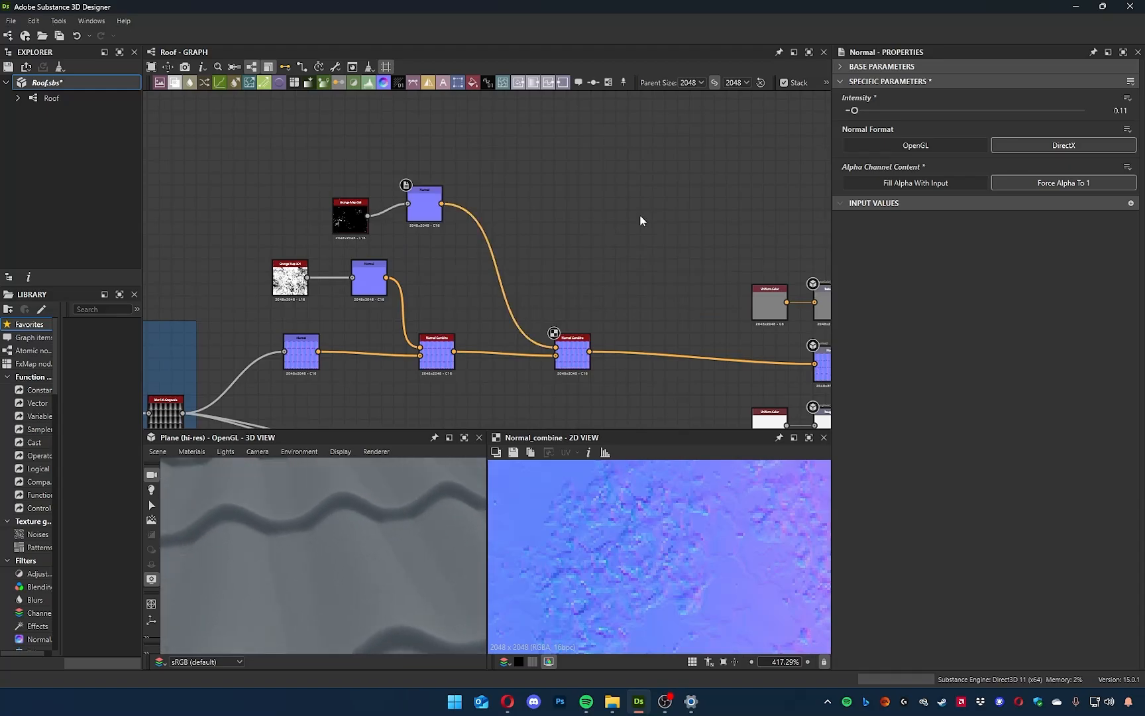
key(space)
text(ani)
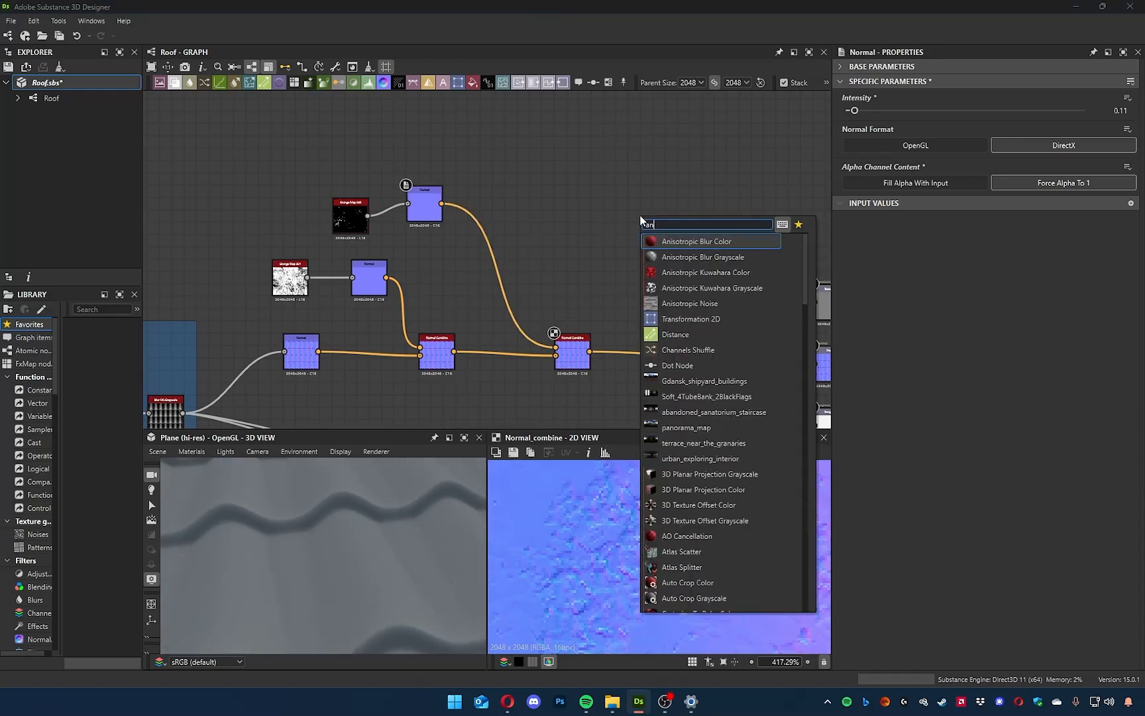
text(s)
key(Down)
key(Down)
key(Down)
key(Down)
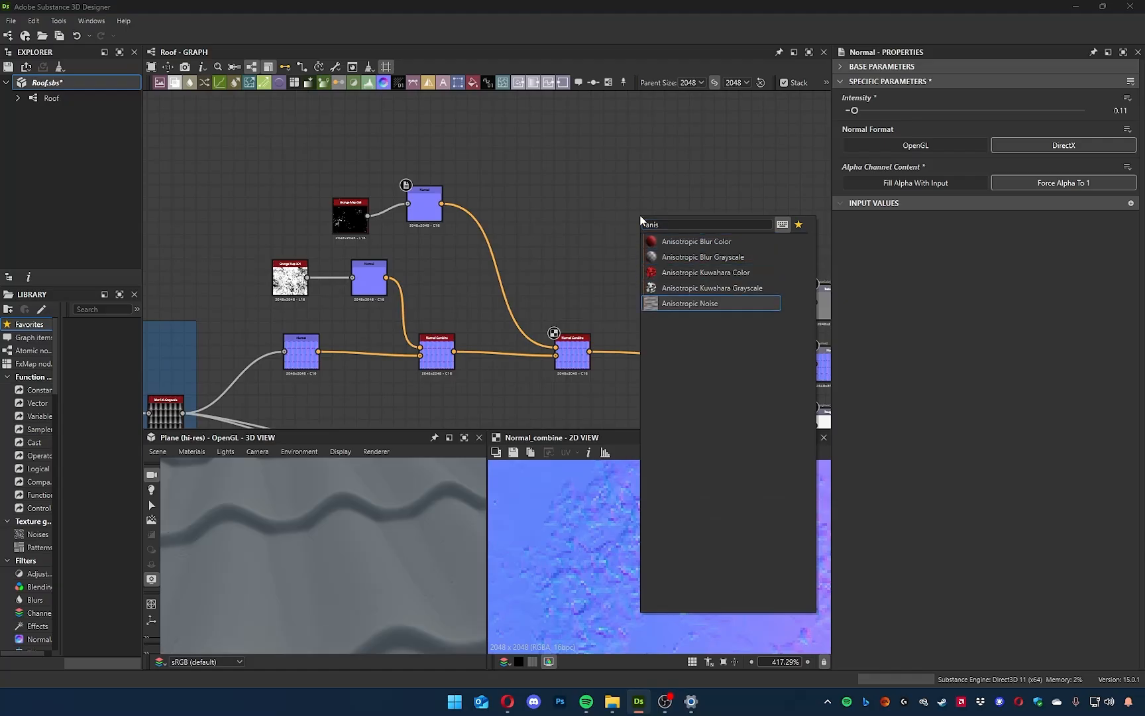
key(Return)
scroll(657, 590, down, 10)
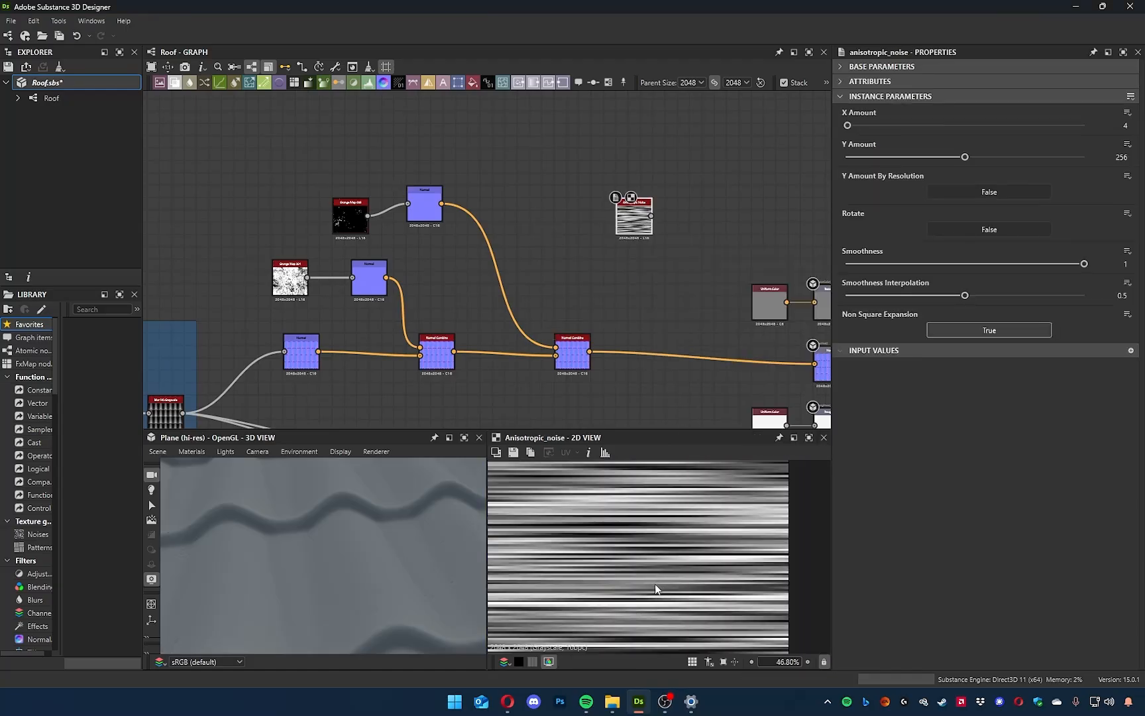
scroll(626, 528, up, 6)
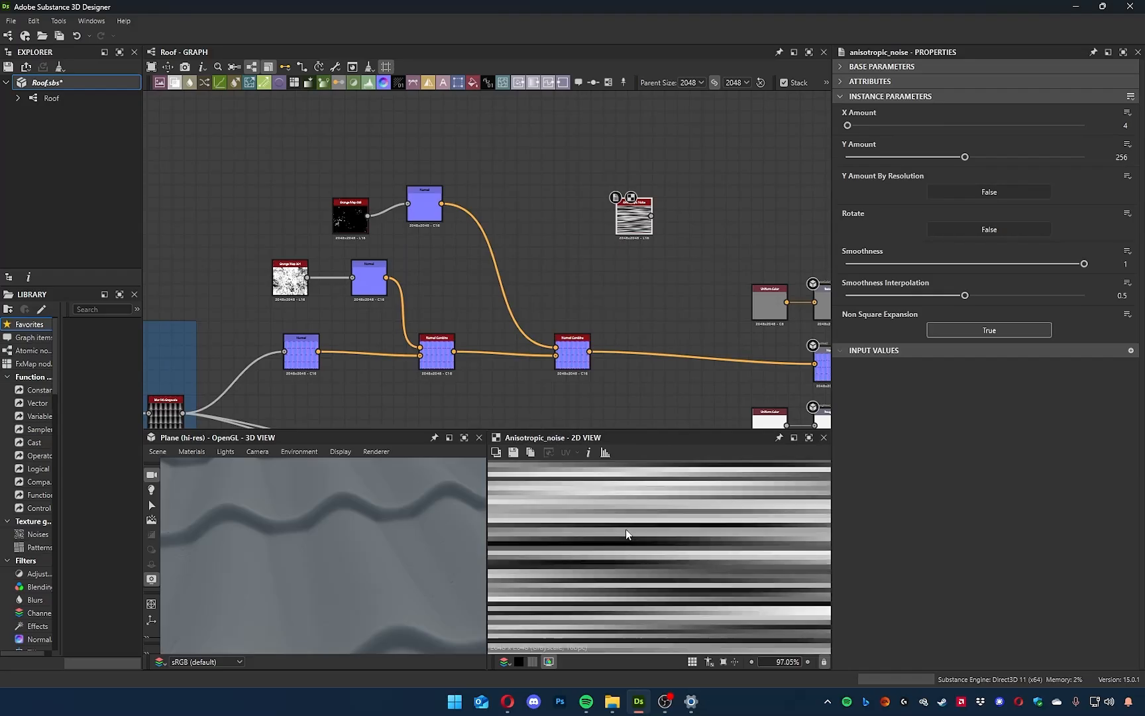
middle_drag(720, 153, 700, 190)
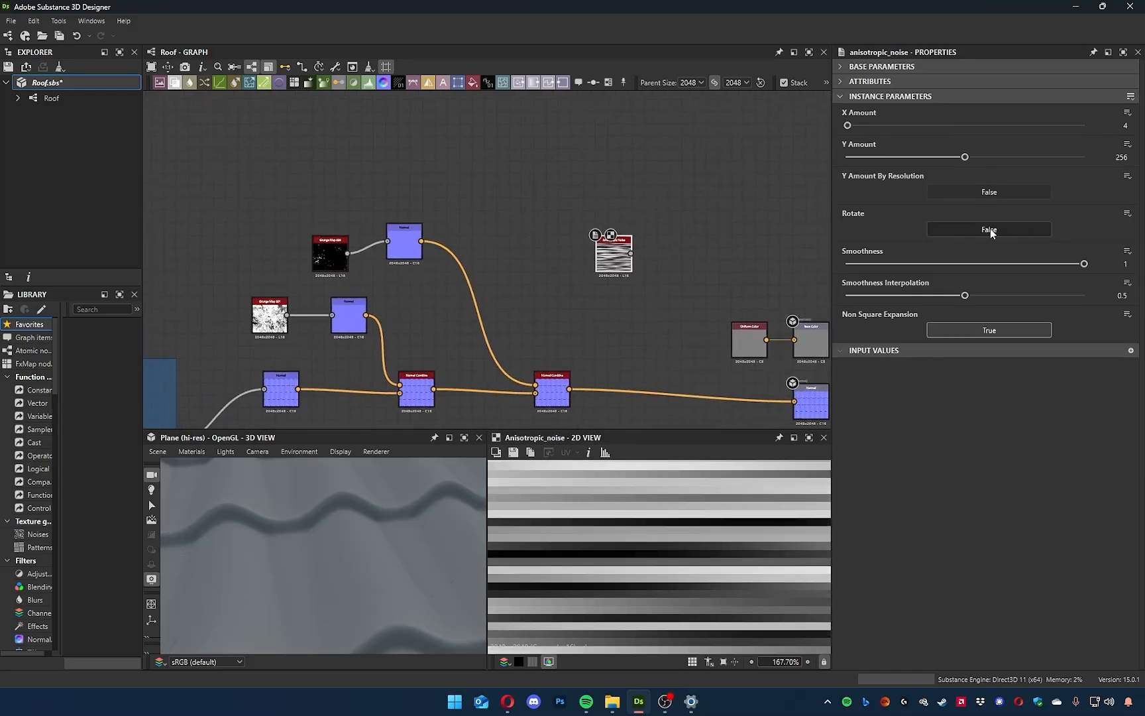
Rotate the Anisotropic Noise and set its X Amount to 34 and Y Amount to 470.
click(990, 228)
drag(877, 156, 953, 157)
drag(855, 127, 861, 126)
drag(954, 157, 1065, 159)
scroll(683, 533, up, 2)
scroll(677, 550, down, 10)
middle_drag(630, 539, 641, 542)
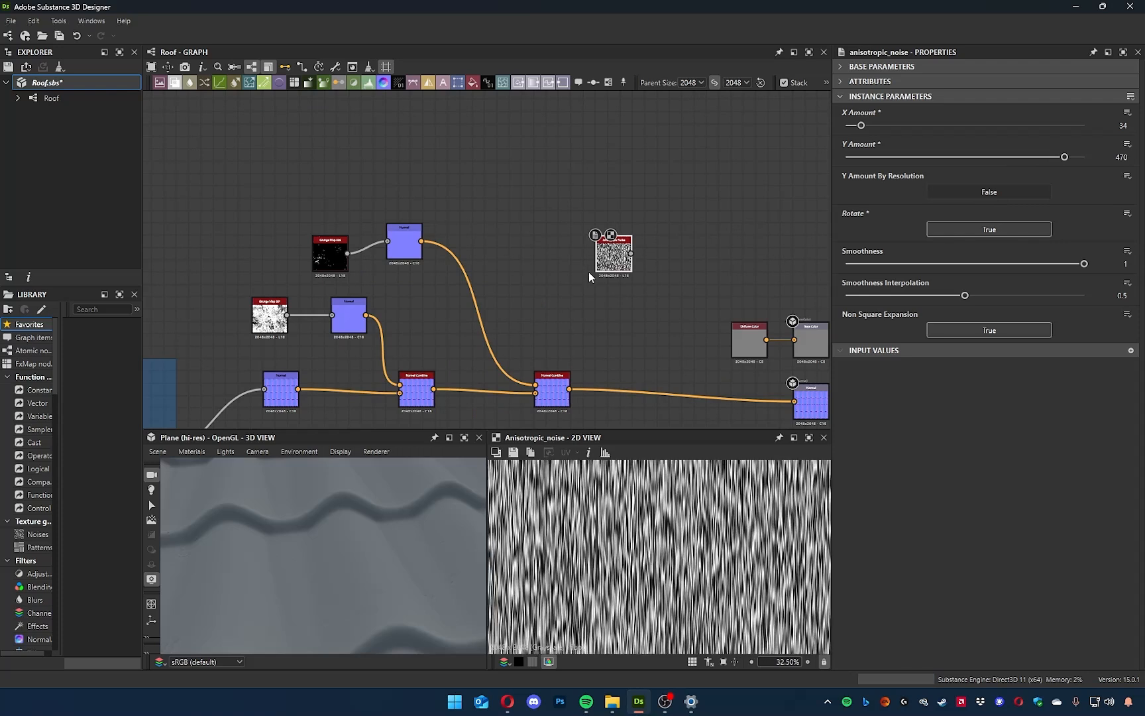
Add a Normal node fed by the Anisotropic Noise and move both nodes closer to the Grunge Map 008 branch.
drag(623, 236, 572, 247)
middle_drag(576, 319, 549, 310)
drag(552, 252, 597, 252)
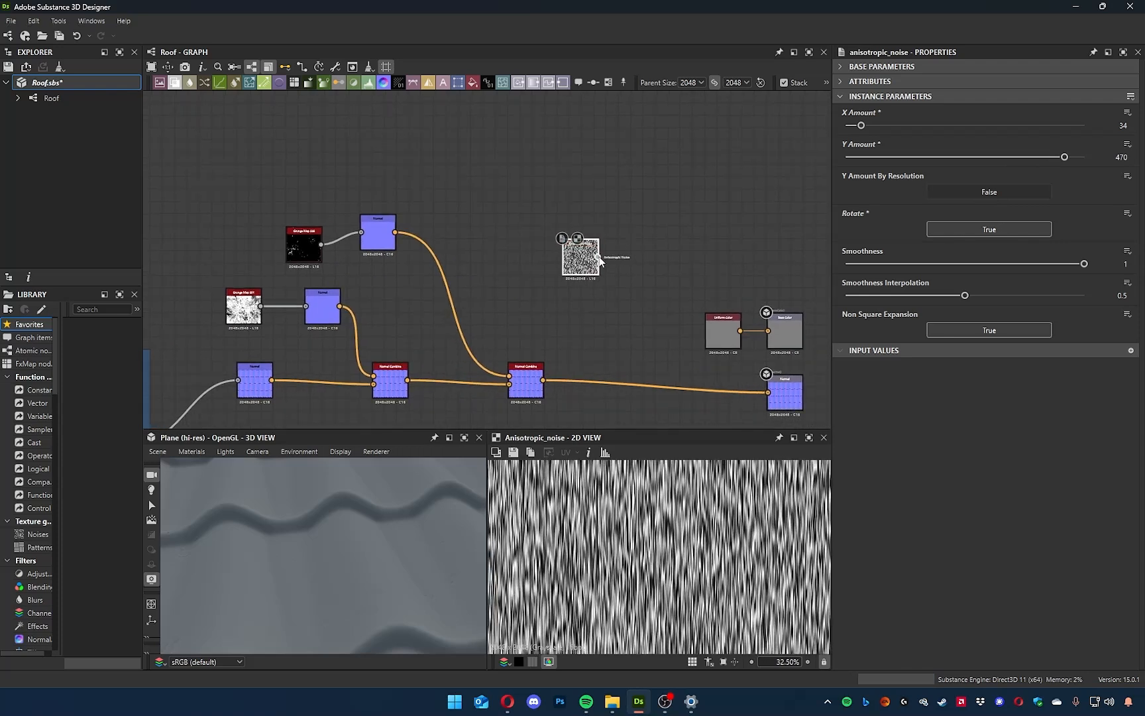
key(space)
text(normal)
key(Return)
scroll(637, 572, up, 14)
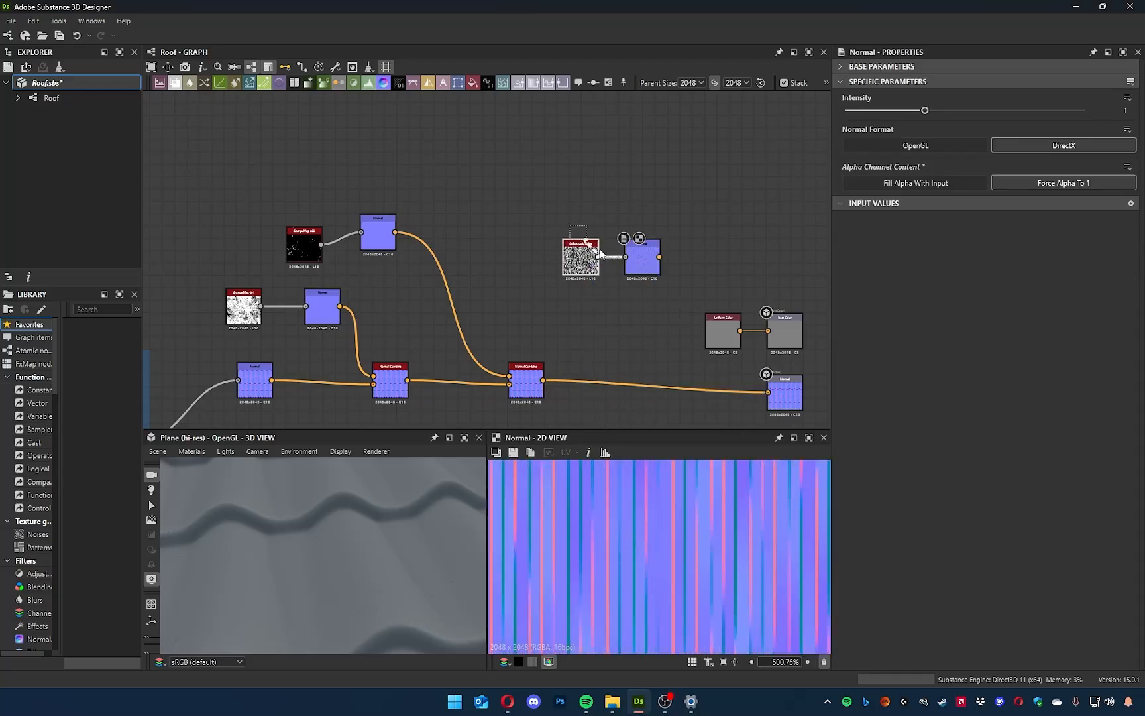
drag(637, 272, 522, 235)
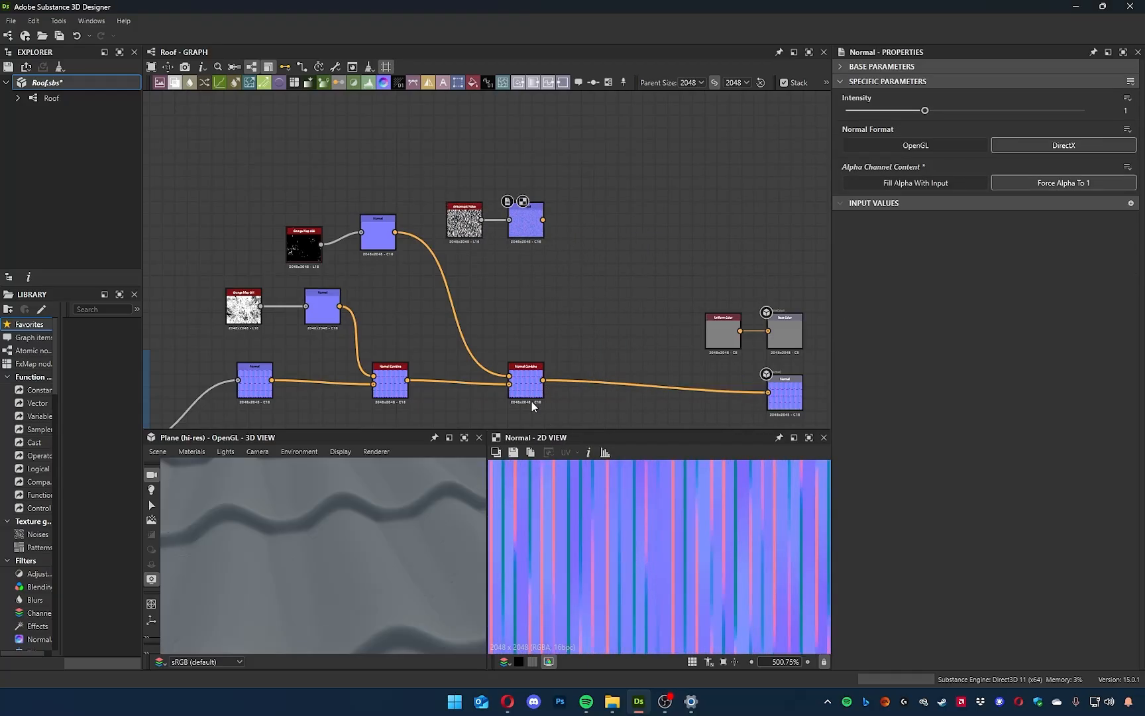
Insert a third Normal Combine node before the Normal output and feed it the Anisotropic Noise's Normal node.
click(594, 381)
key(space)
text(norm)
key(Down)
key(Down)
key(Return)
drag(542, 220, 644, 388)
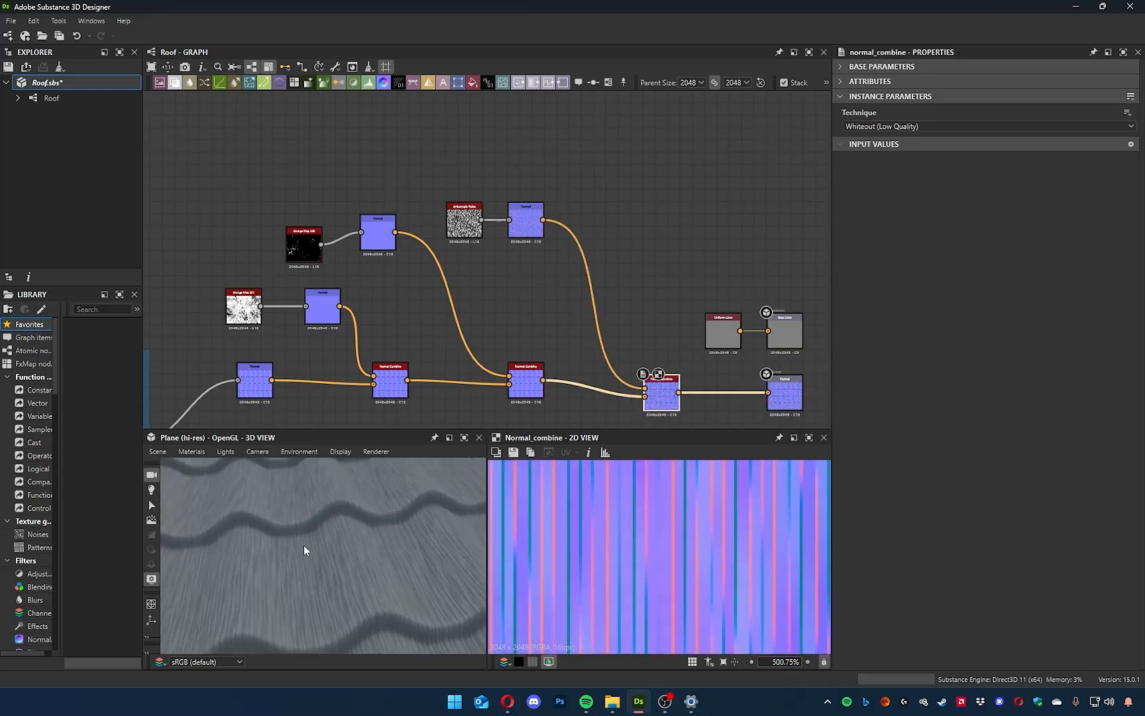
Reduce the intensity of the Anisotropic Noise's Normal node to 0.14 and check the streaks on the tiles.
drag(303, 550, 331, 557)
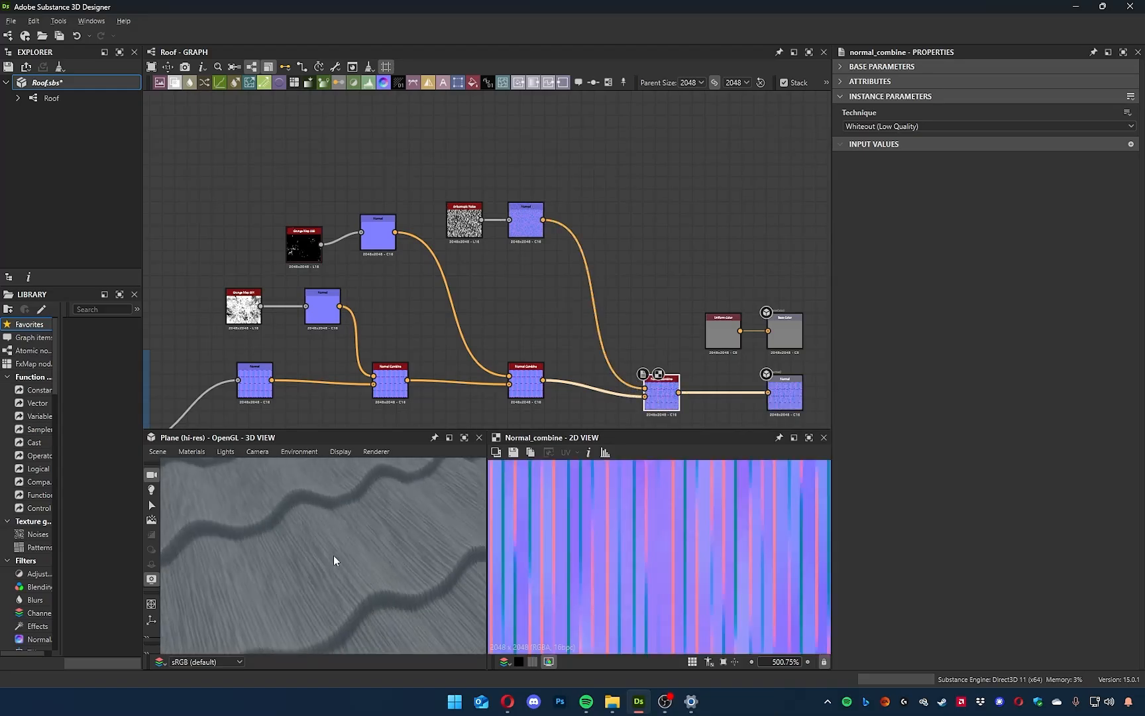
click(530, 225)
drag(917, 114, 846, 112)
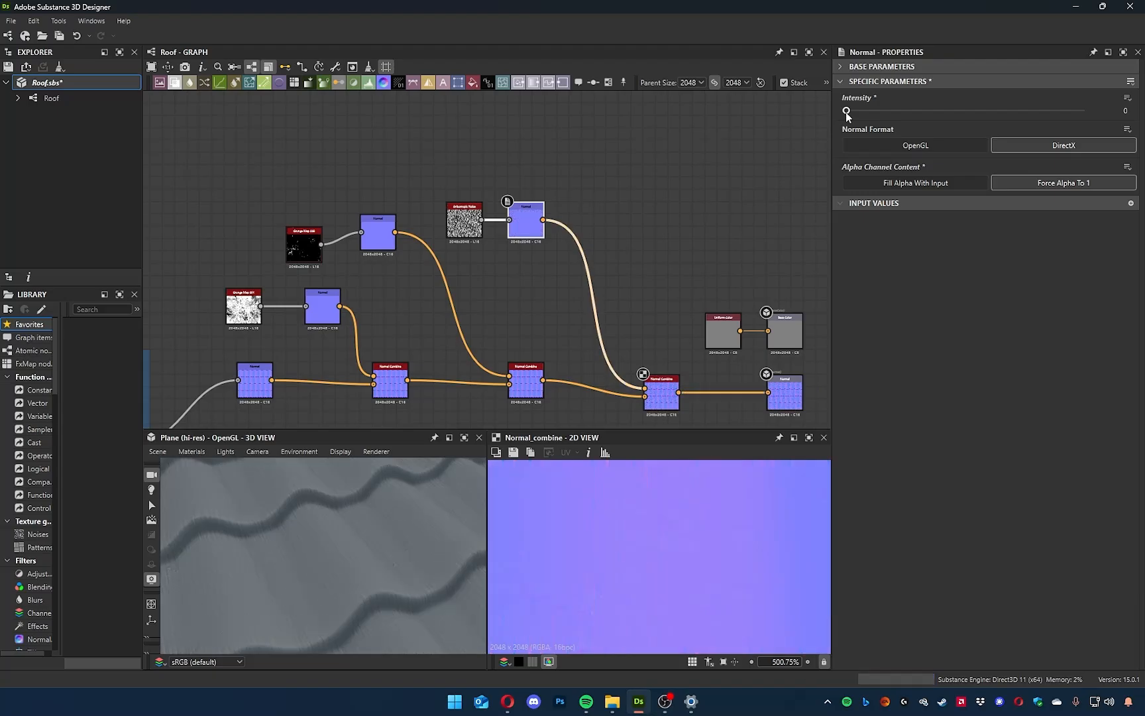
drag(413, 539, 458, 338)
scroll(541, 285, up, 6)
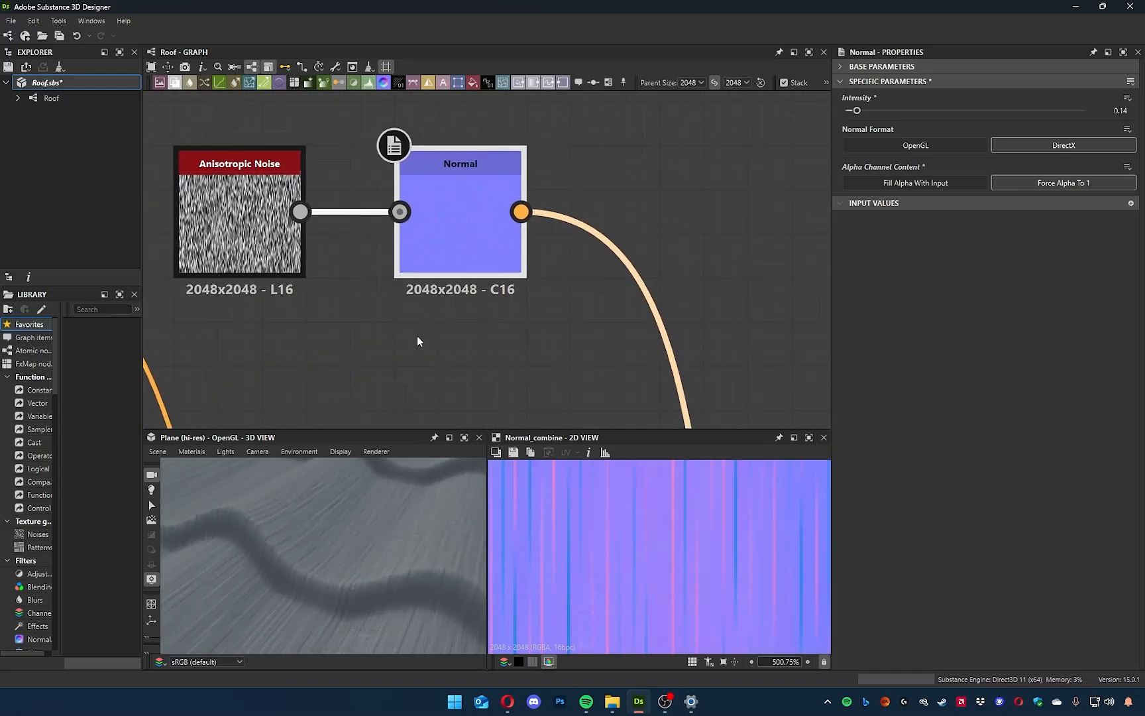
Move the Anisotropic Noise node and its Normal node apart to make room between them.
scroll(417, 335, down, 4)
middle_drag(421, 358, 452, 358)
drag(481, 283, 558, 283)
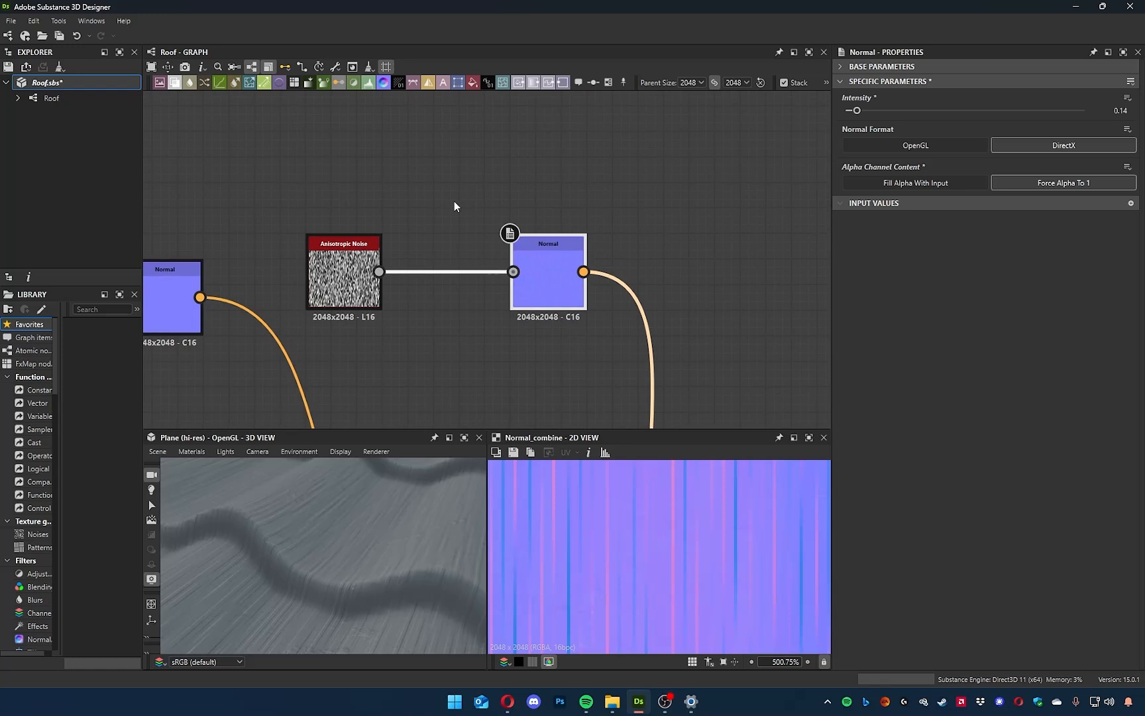
middle_drag(453, 200, 524, 259)
drag(424, 330, 363, 243)
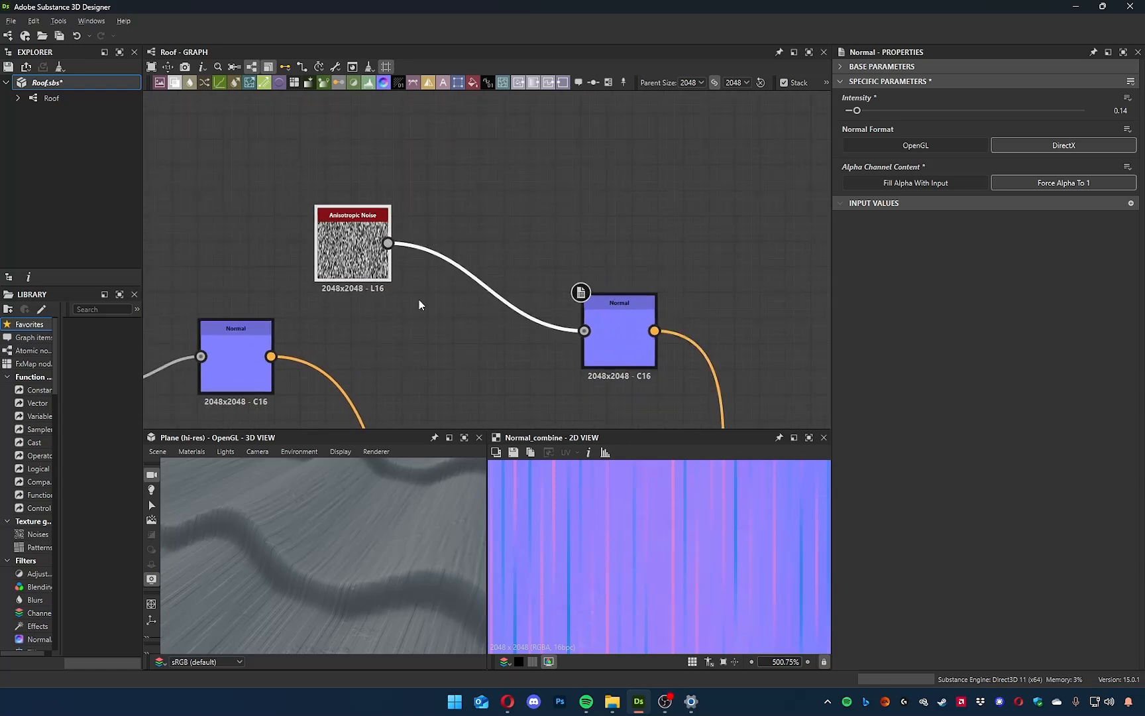
Insert a Blend node between the Anisotropic Noise and its Normal node, with the noise as the foreground.
middle_drag(460, 215, 522, 263)
click(527, 320)
key(space)
text(ble)
key(Return)
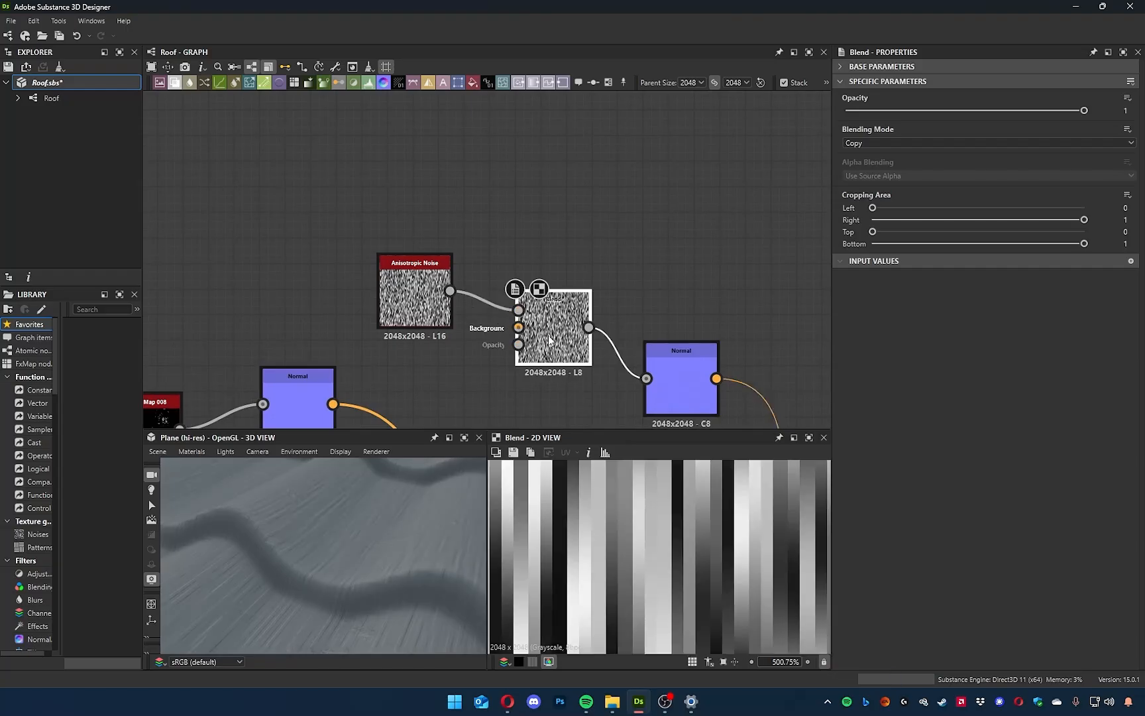
Move the Anisotropic Noise and Blend nodes higher in the graph, leaving free space beneath them.
drag(548, 349, 548, 323)
drag(437, 298, 419, 253)
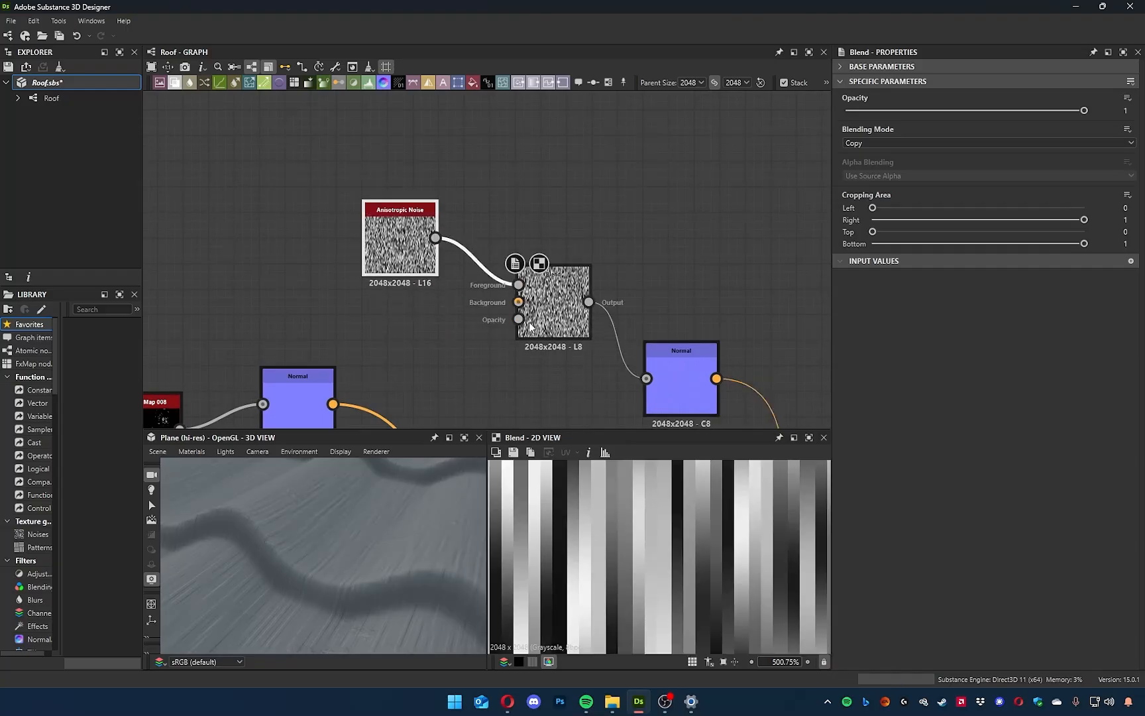
scroll(504, 327, down, 3)
scroll(504, 327, up, 4)
middle_drag(447, 375, 543, 324)
drag(507, 198, 477, 152)
middle_drag(538, 254, 662, 172)
middle_drag(585, 264, 458, 410)
drag(636, 324, 636, 233)
middle_drag(575, 320, 568, 328)
click(516, 179)
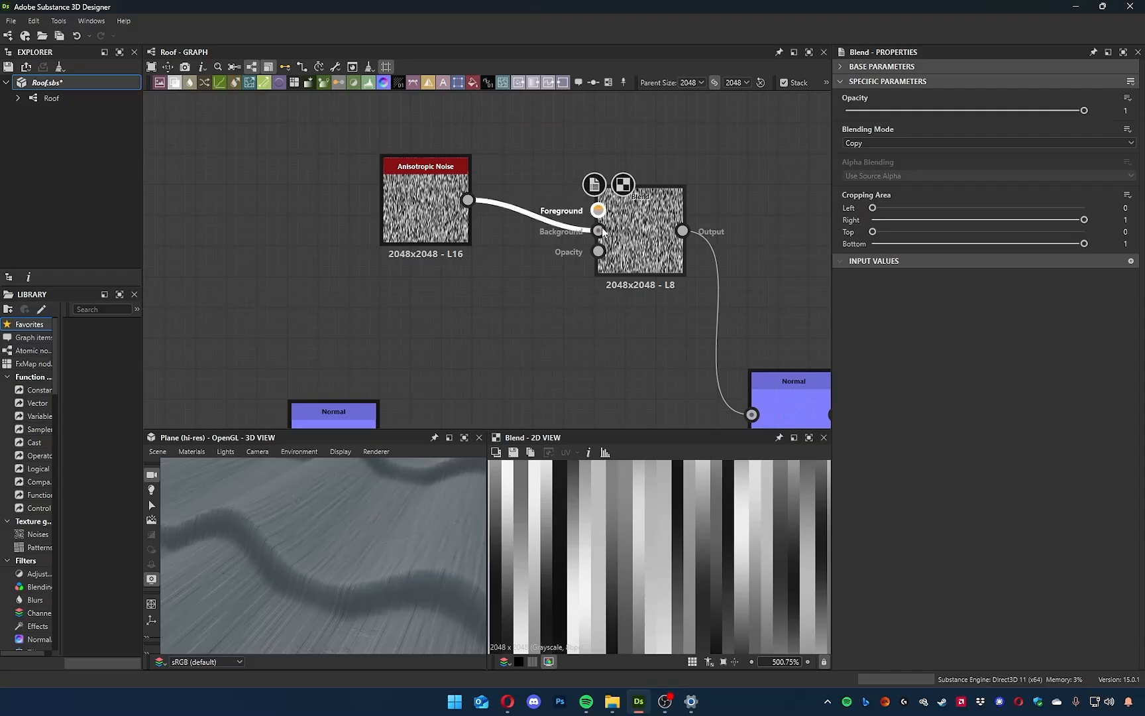
Add a Gaussian Noise node below the Anisotropic Noise and inspect its pattern.
key(space)
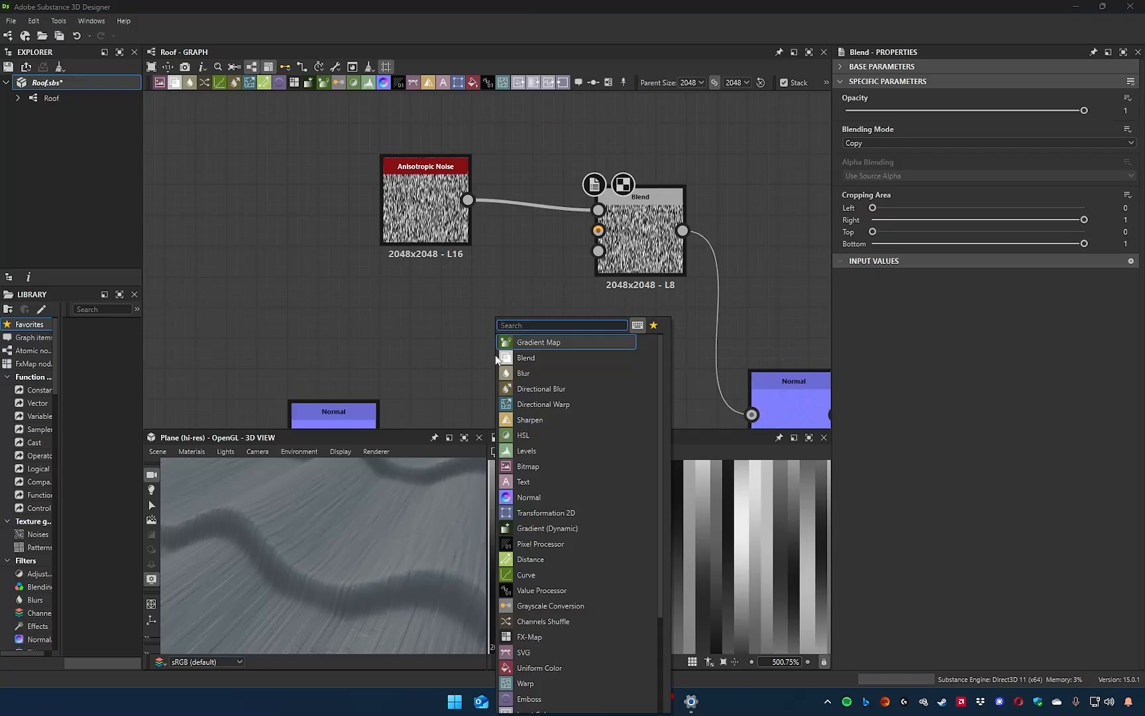
text(gaus)
key(Return)
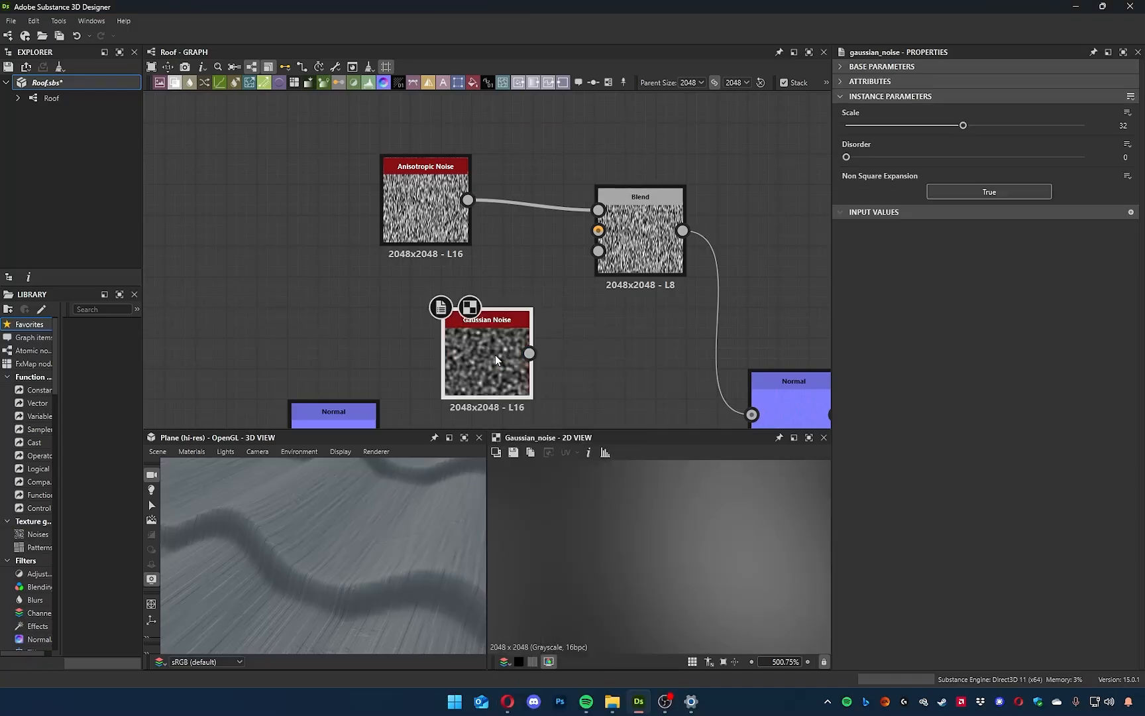
scroll(649, 549, down, 10)
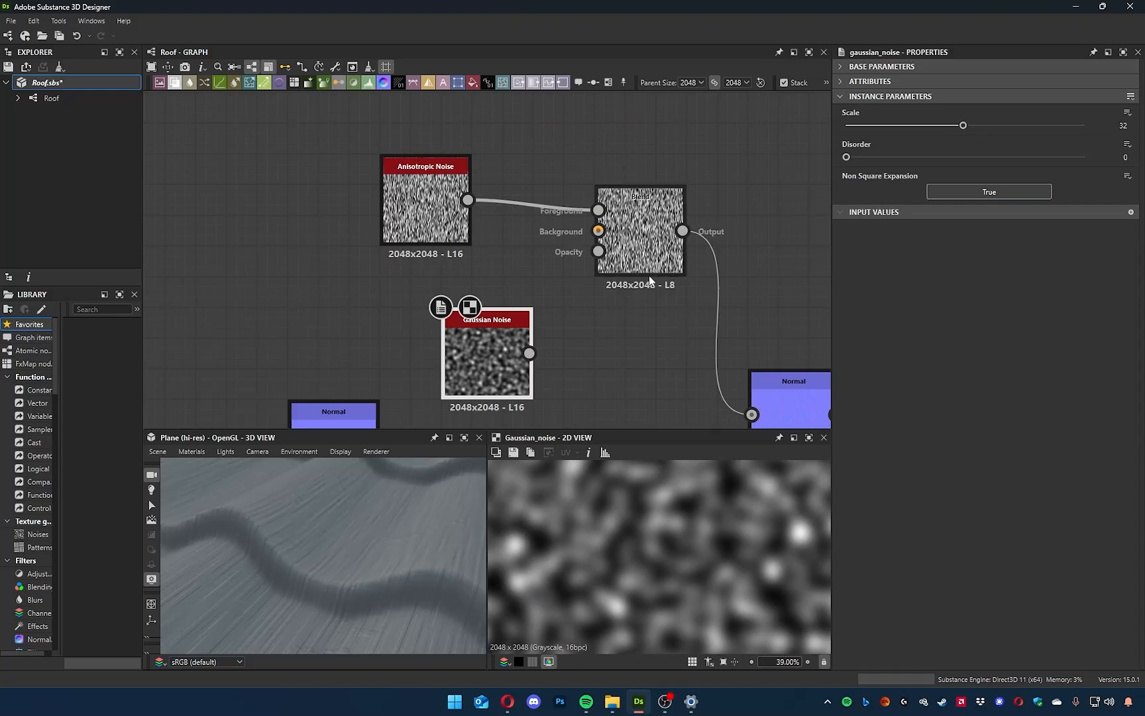
scroll(628, 553, up, 3)
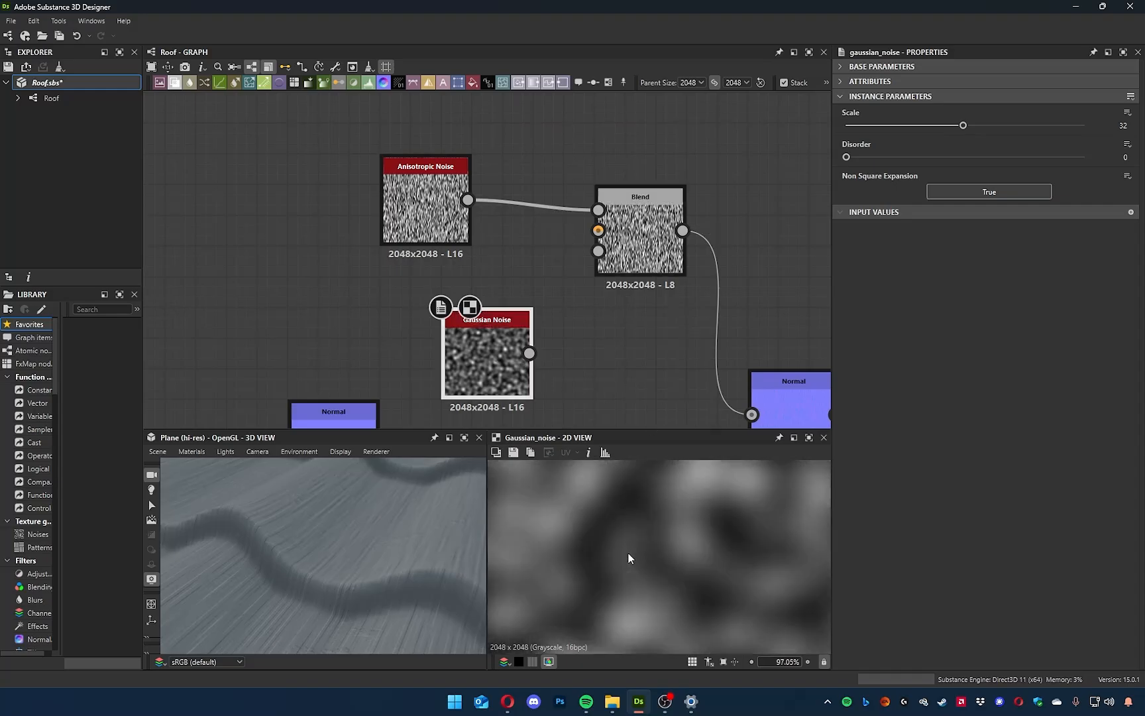
Connect the Gaussian Noise to the Blend node's Opacity input and examine the masked streaks.
drag(529, 352, 598, 250)
double_click(643, 262)
scroll(689, 558, up, 5)
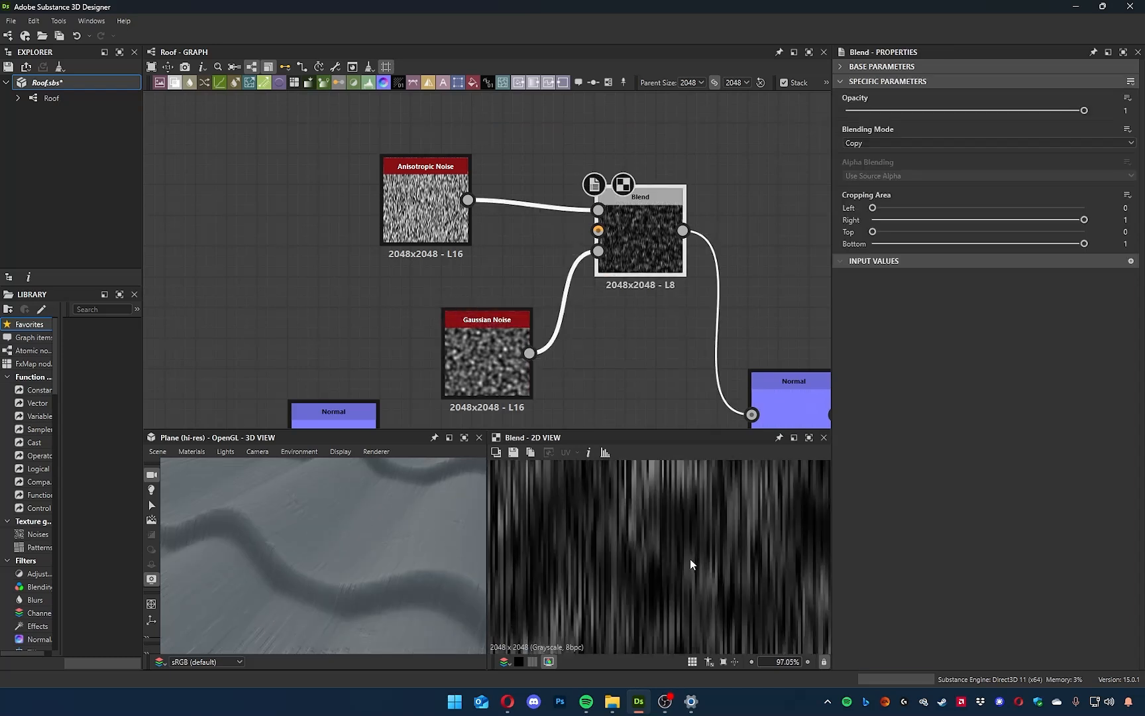
Preview the Normal node fed by the Blend and inspect the streak detail on the roof tiles in the 3D view.
middle_drag(676, 367, 616, 328)
double_click(752, 373)
scroll(617, 570, up, 5)
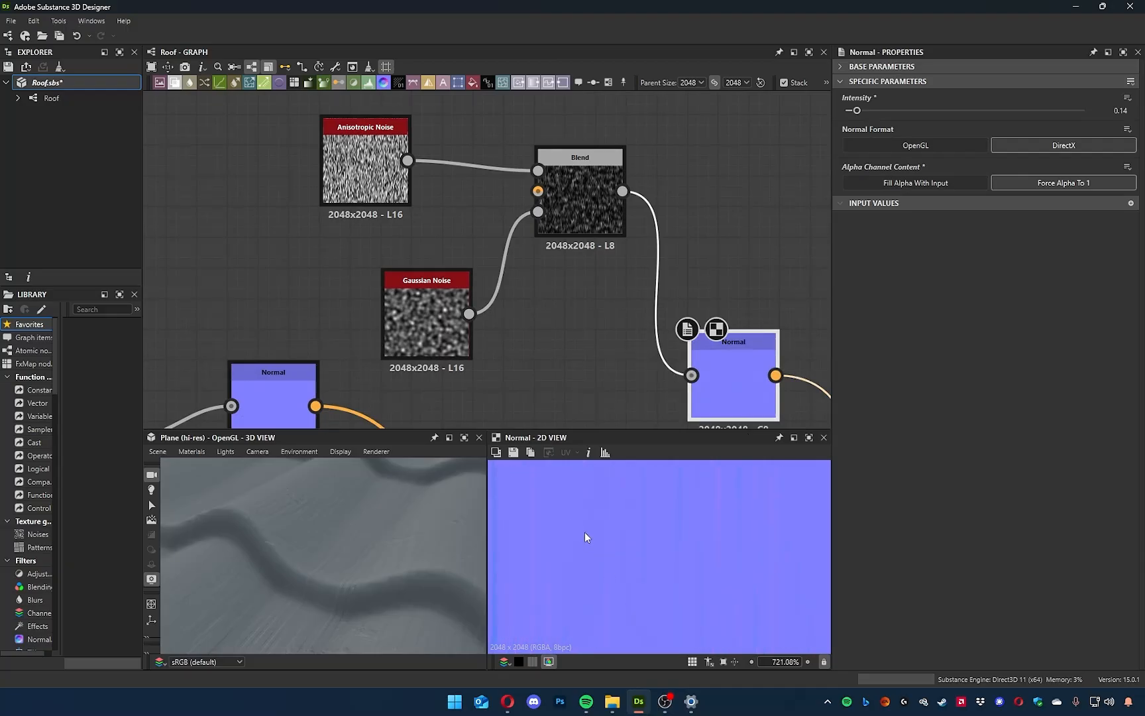
drag(305, 559, 342, 575)
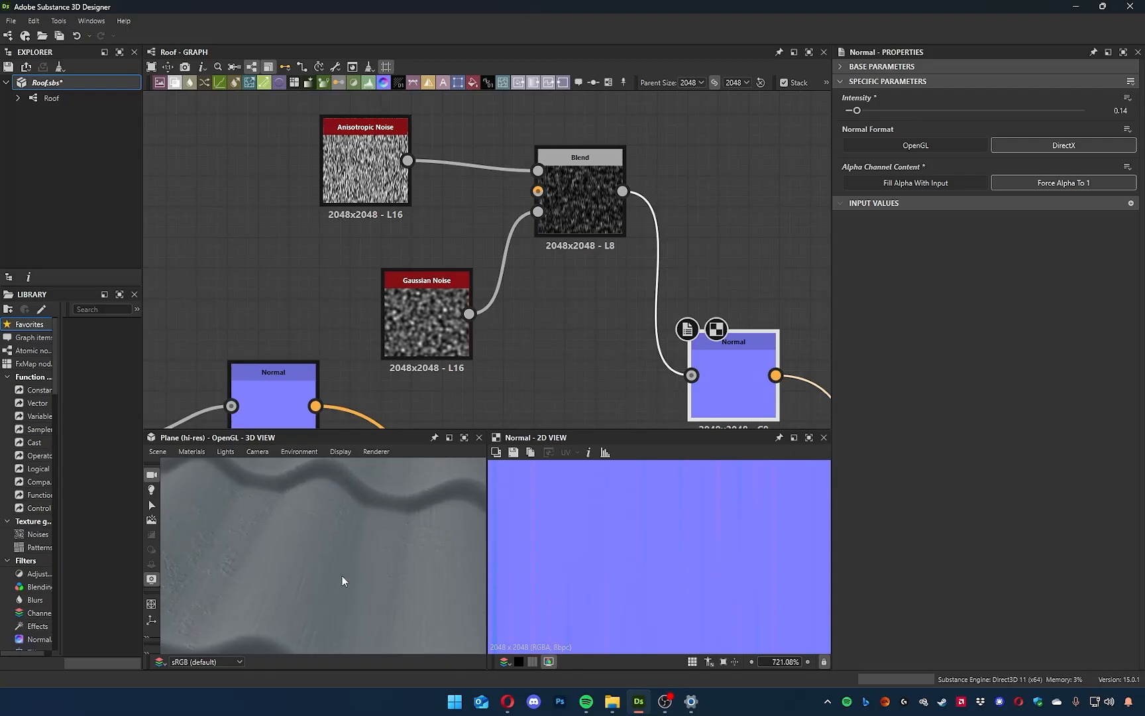
middle_drag(342, 575, 375, 590)
Set the Gaussian Noise's Scale to 4 and Disorder to 0.46, and preview the masked streaks at the Blend node.
click(439, 314)
drag(963, 125, 938, 144)
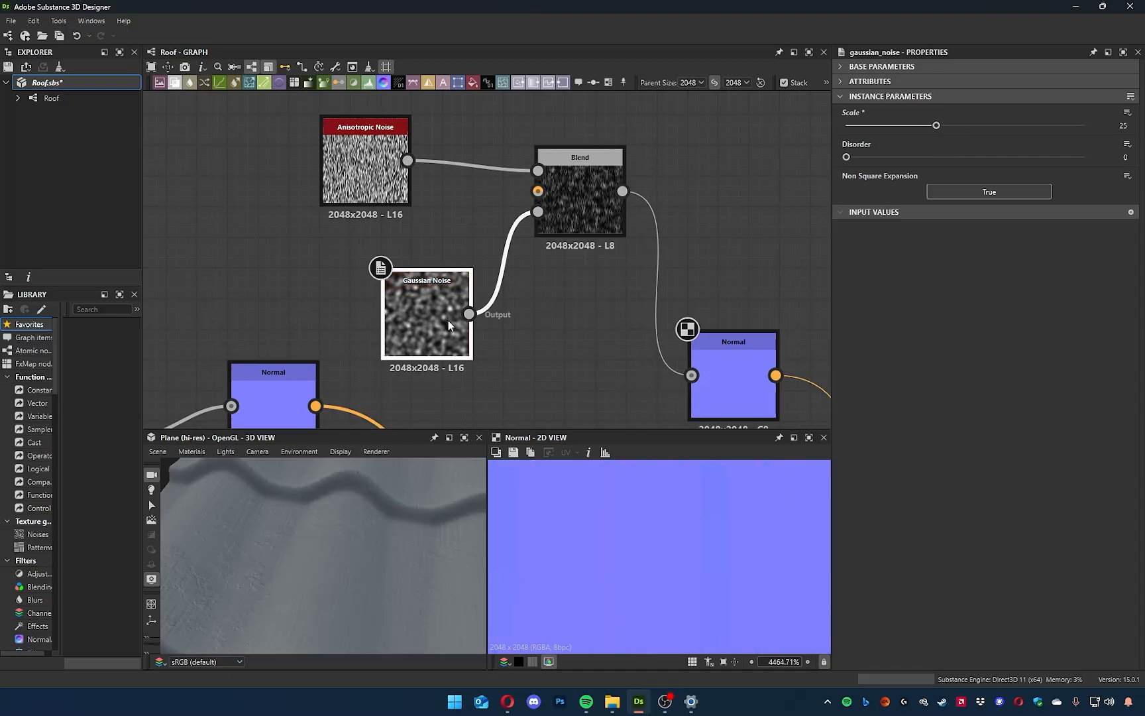
double_click(448, 320)
scroll(722, 562, down, 5)
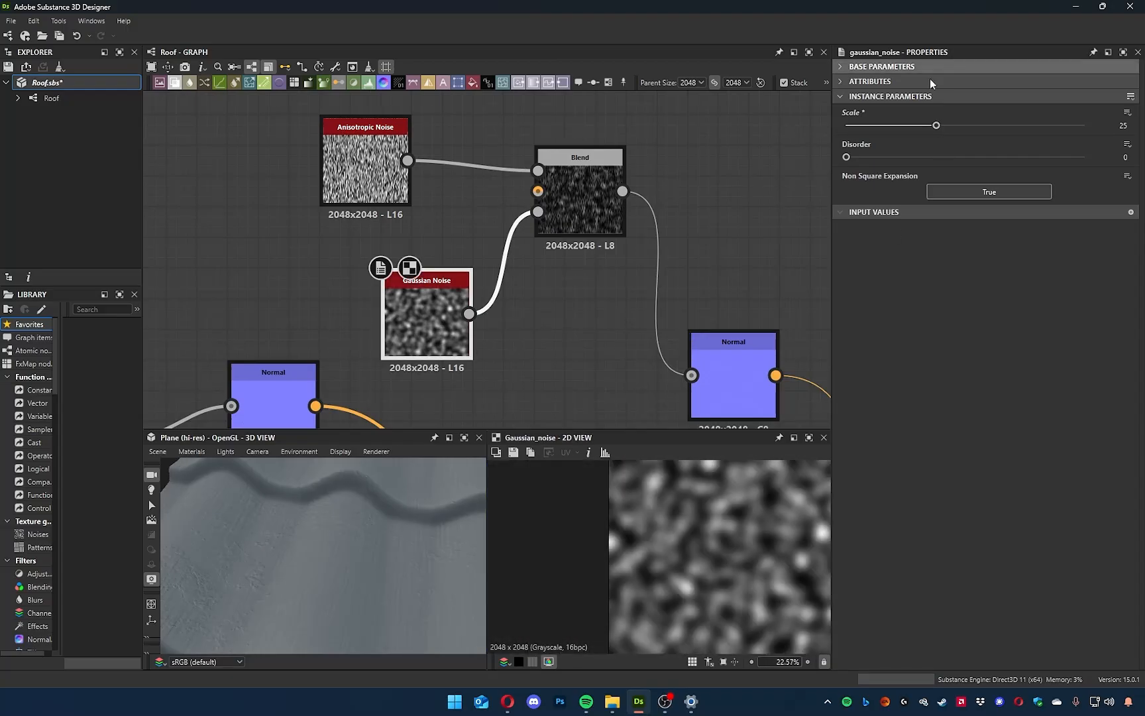
drag(936, 126, 955, 157)
drag(906, 125, 857, 136)
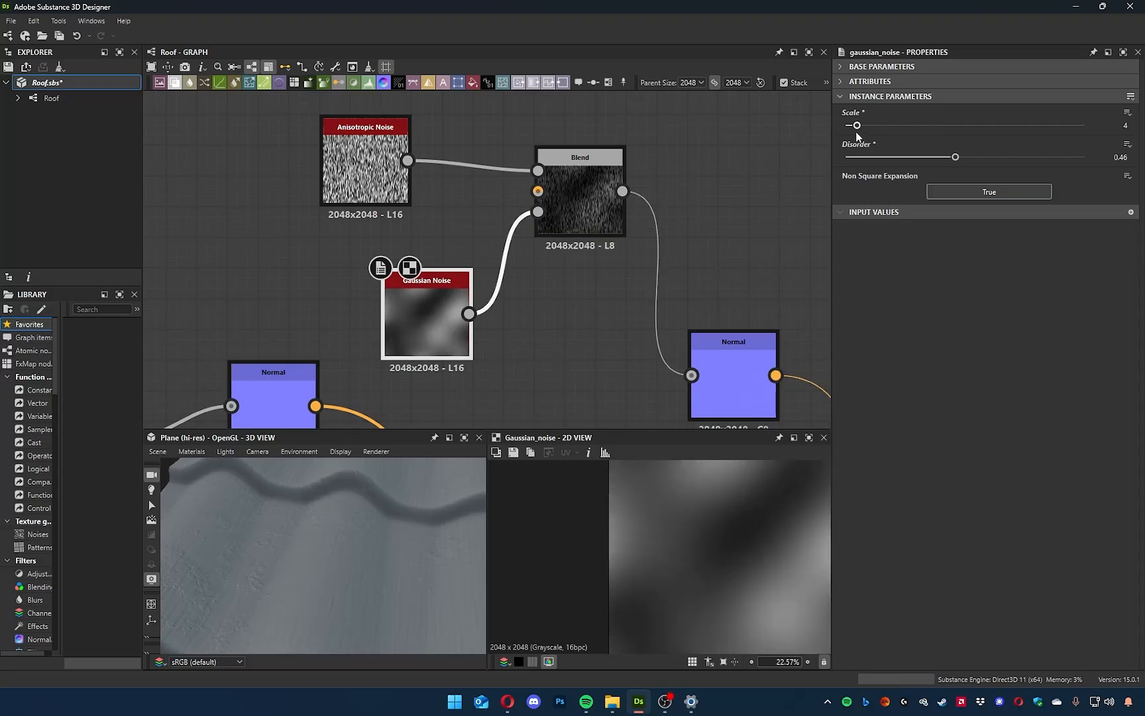
scroll(744, 590, up, 3)
middle_drag(725, 591, 704, 642)
scroll(537, 554, down, 3)
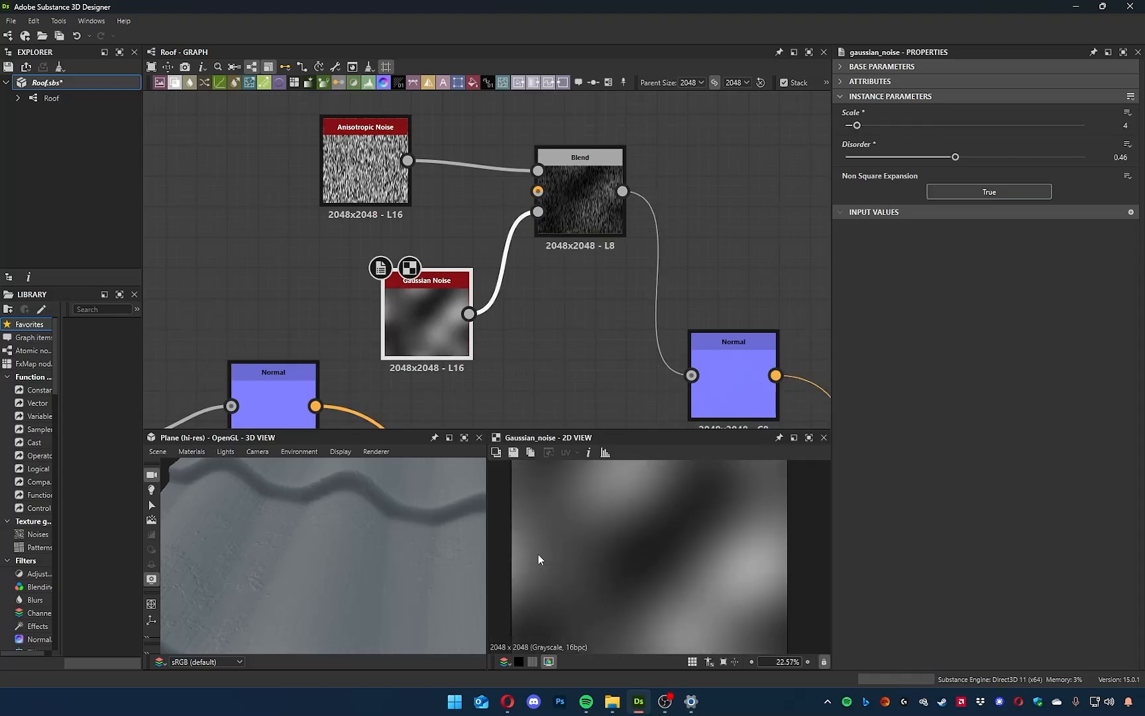
double_click(583, 210)
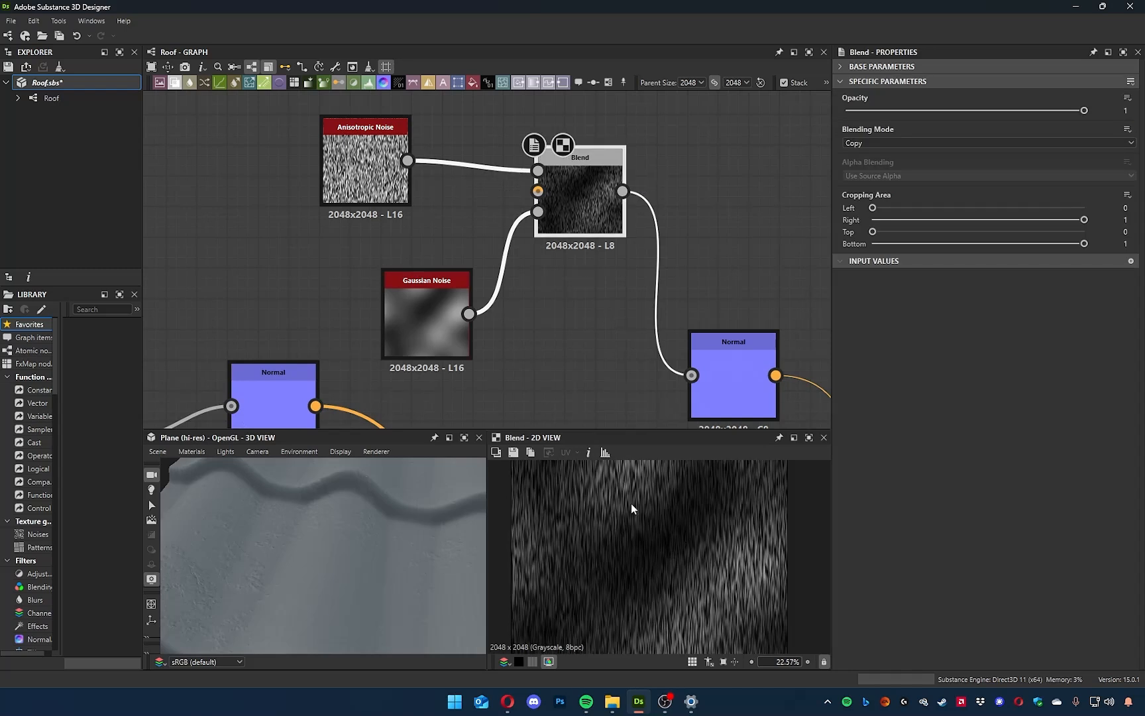
middle_drag(659, 500, 660, 582)
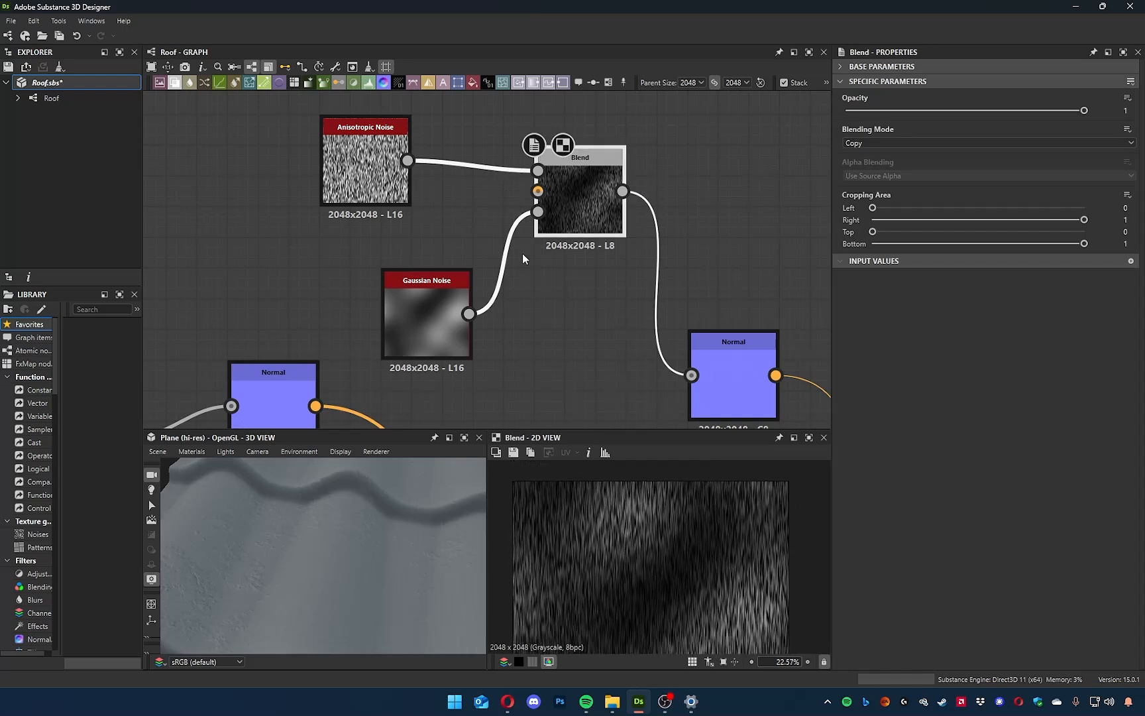
Stack the Anisotropic Noise directly above the Gaussian Noise, leaving a wide gap between both nodes and the Blend node.
click(395, 306)
drag(395, 305, 318, 306)
drag(309, 106, 308, 251)
click(508, 306)
middle_drag(509, 307, 544, 359)
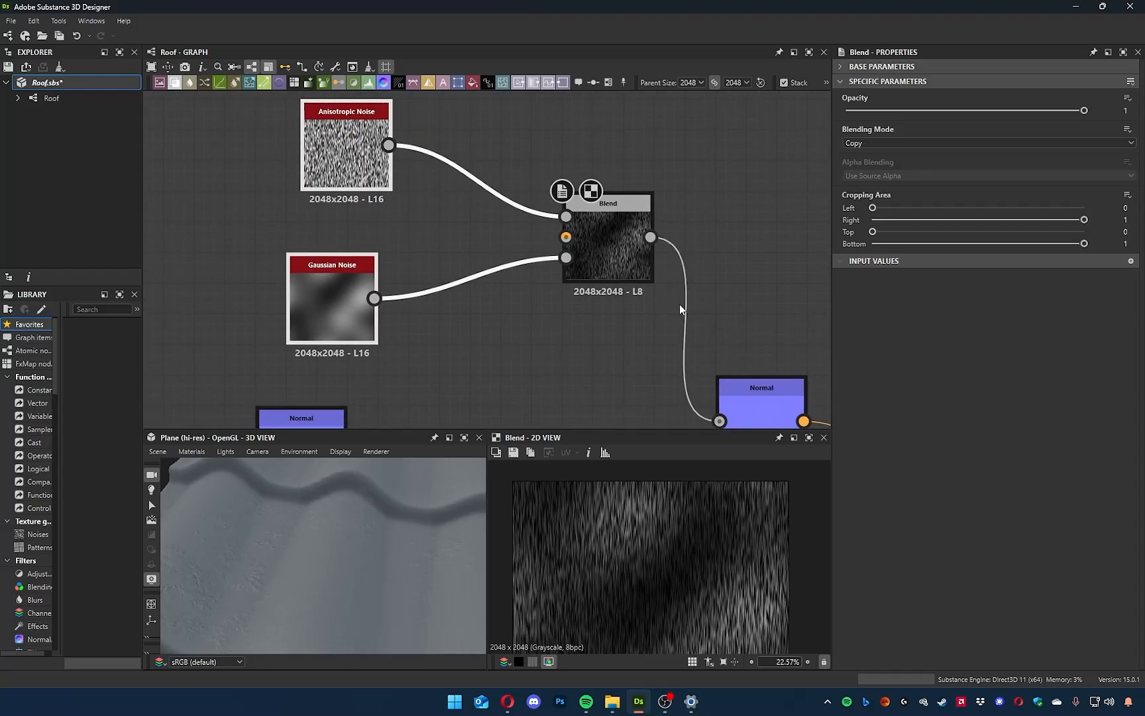
middle_drag(680, 309, 710, 329)
click(641, 276)
click(572, 344)
middle_drag(572, 344, 604, 376)
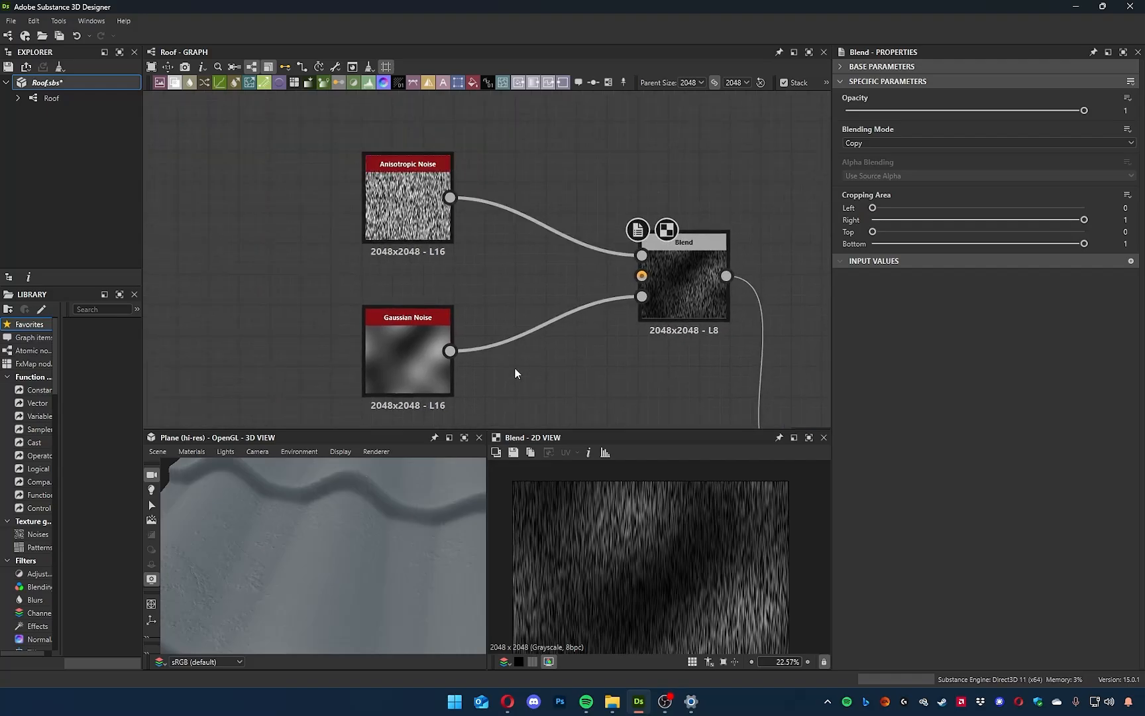
drag(429, 347, 399, 317)
drag(396, 206, 365, 205)
click(488, 393)
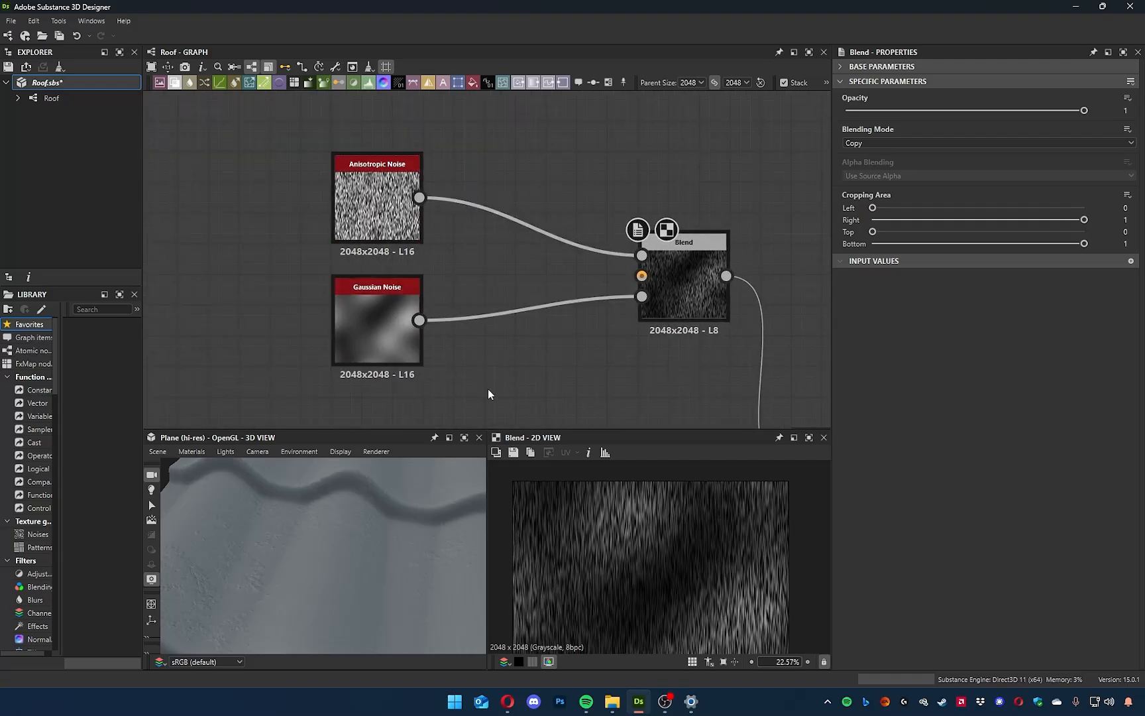
Examine the vertical-stripe Levels node in the framed tile-shape section of the graph, then return to the noise nodes.
scroll(489, 389, down, 4)
middle_drag(493, 392, 534, 192)
middle_drag(311, 380, 594, 225)
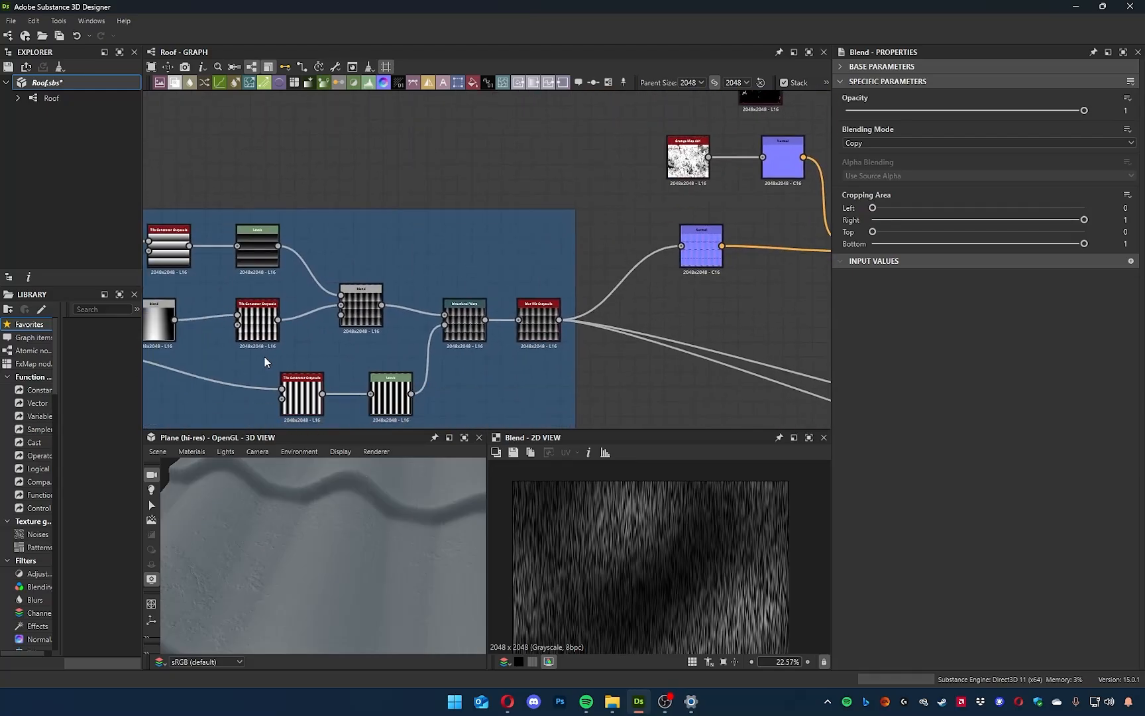
scroll(398, 399, up, 5)
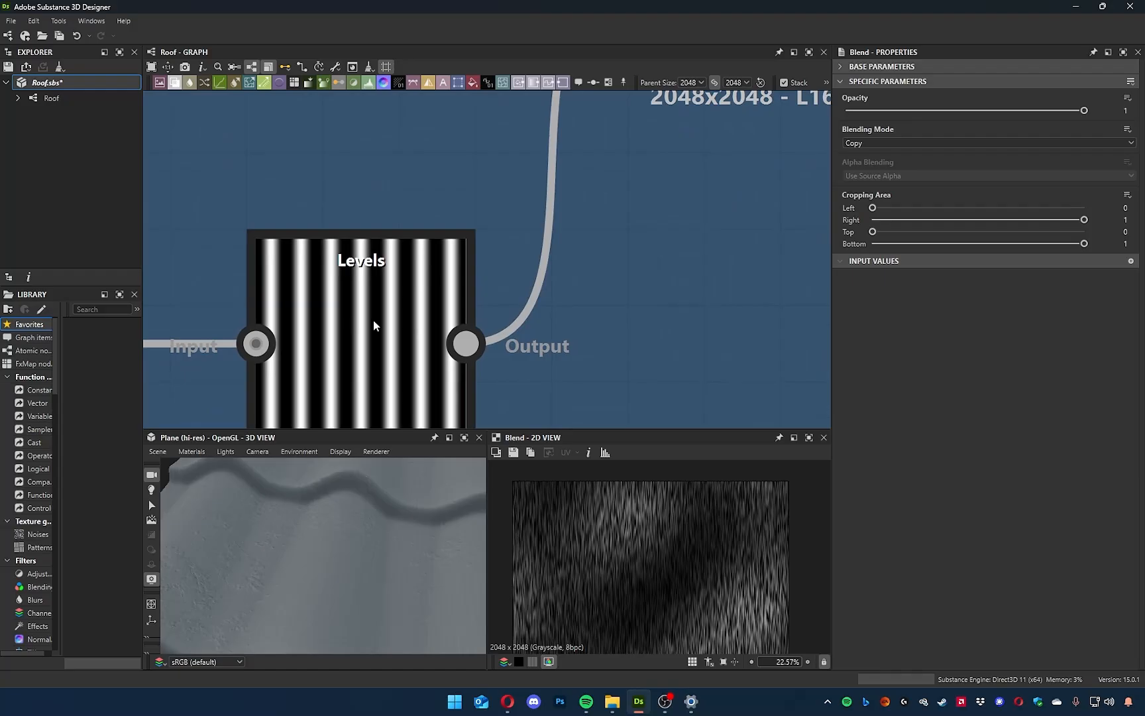
scroll(373, 323, down, 8)
middle_drag(576, 251, 444, 394)
scroll(495, 341, up, 3)
scroll(576, 361, up, 2)
middle_drag(576, 361, 528, 404)
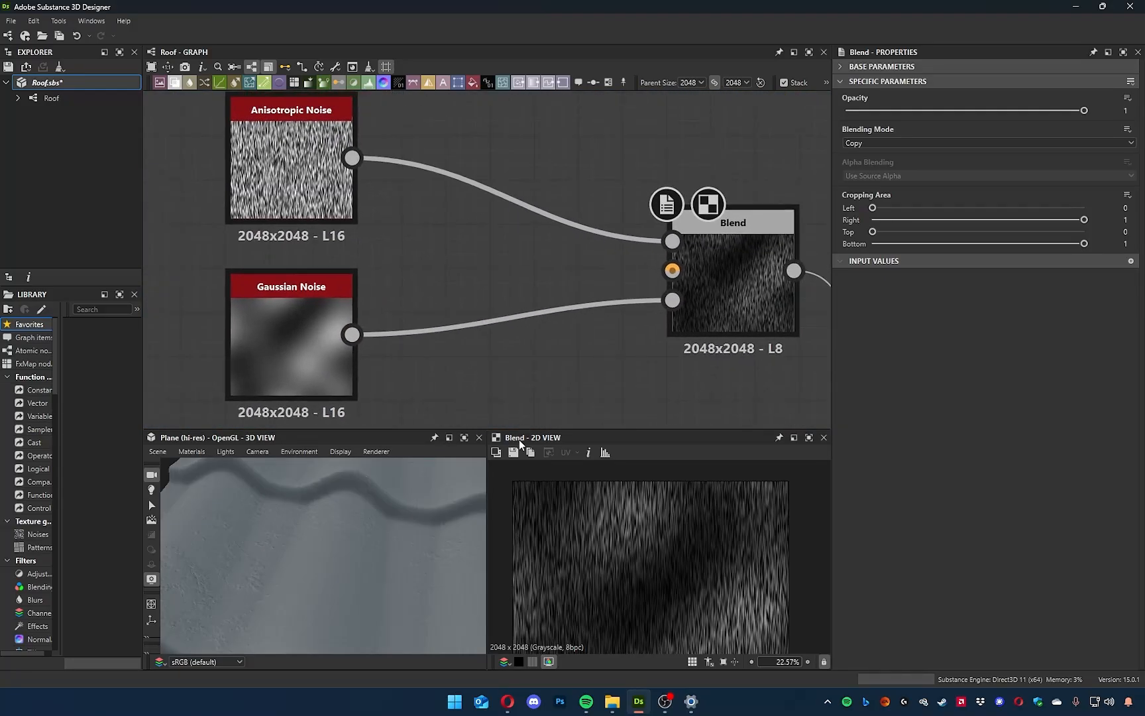
Select the link between the Gaussian Noise and the Blend node and search for a histogram node to insert on it.
click(485, 323)
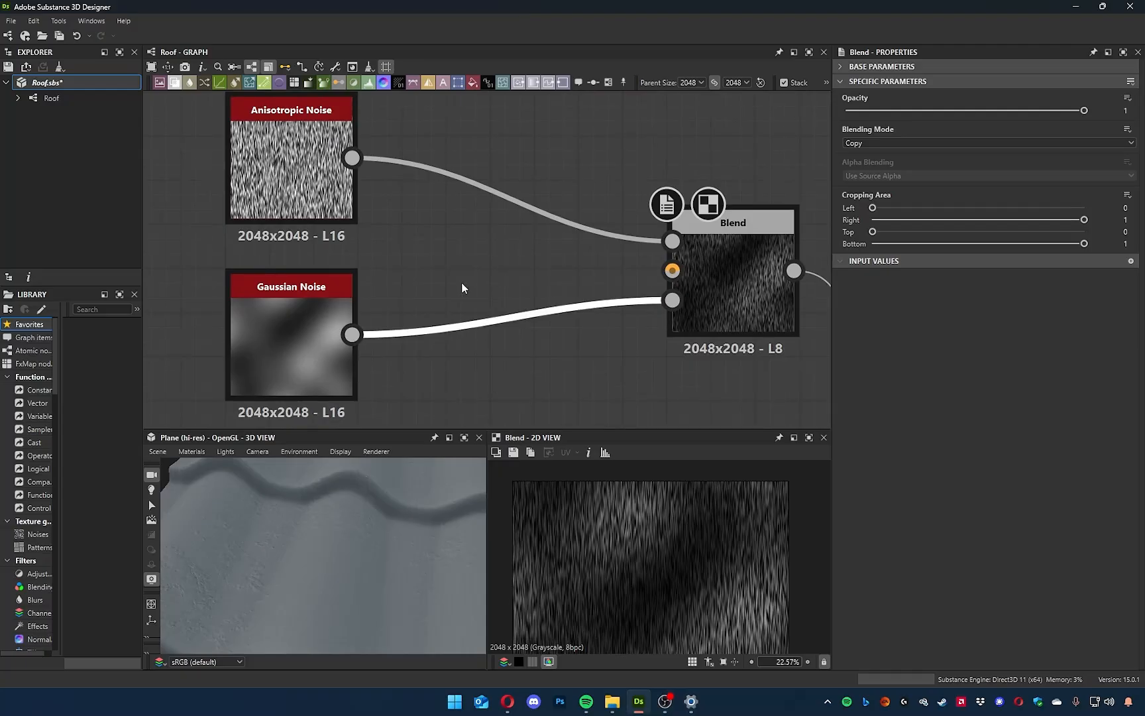
key(space)
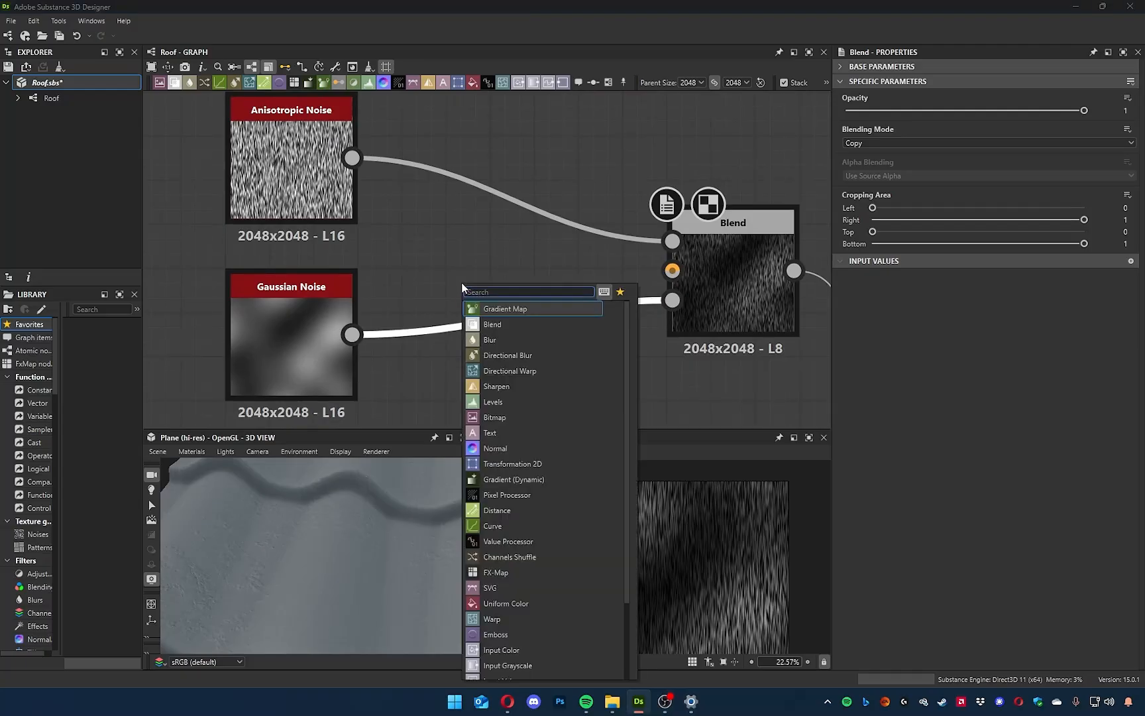
text(hist)
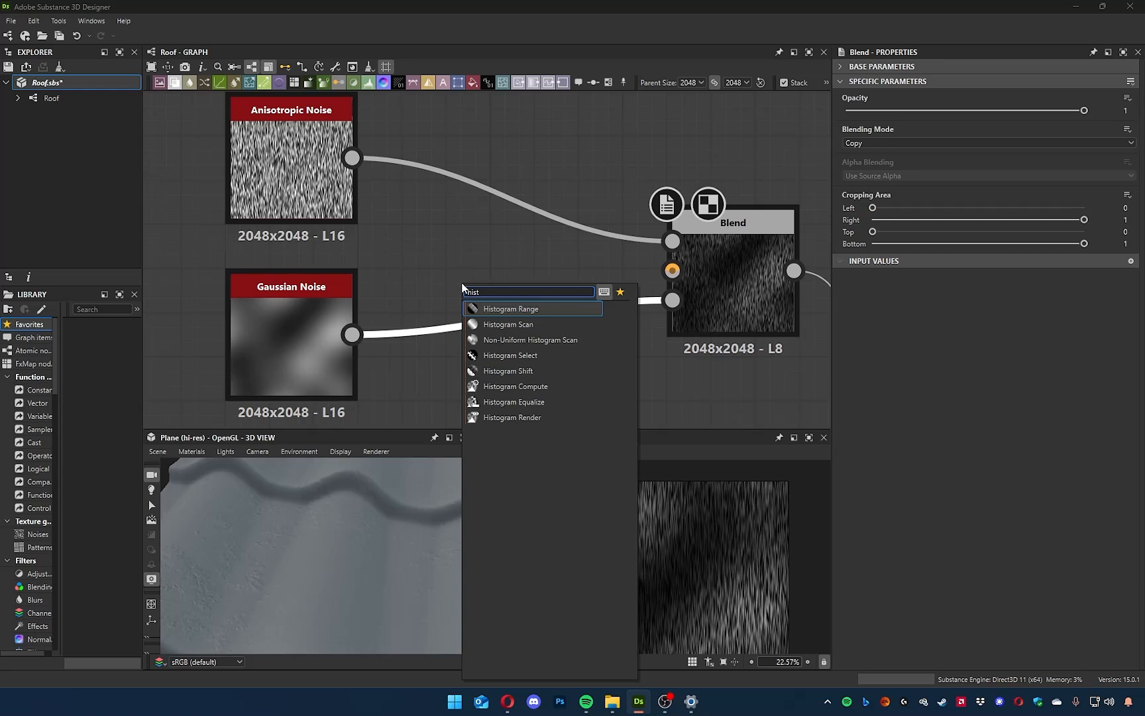
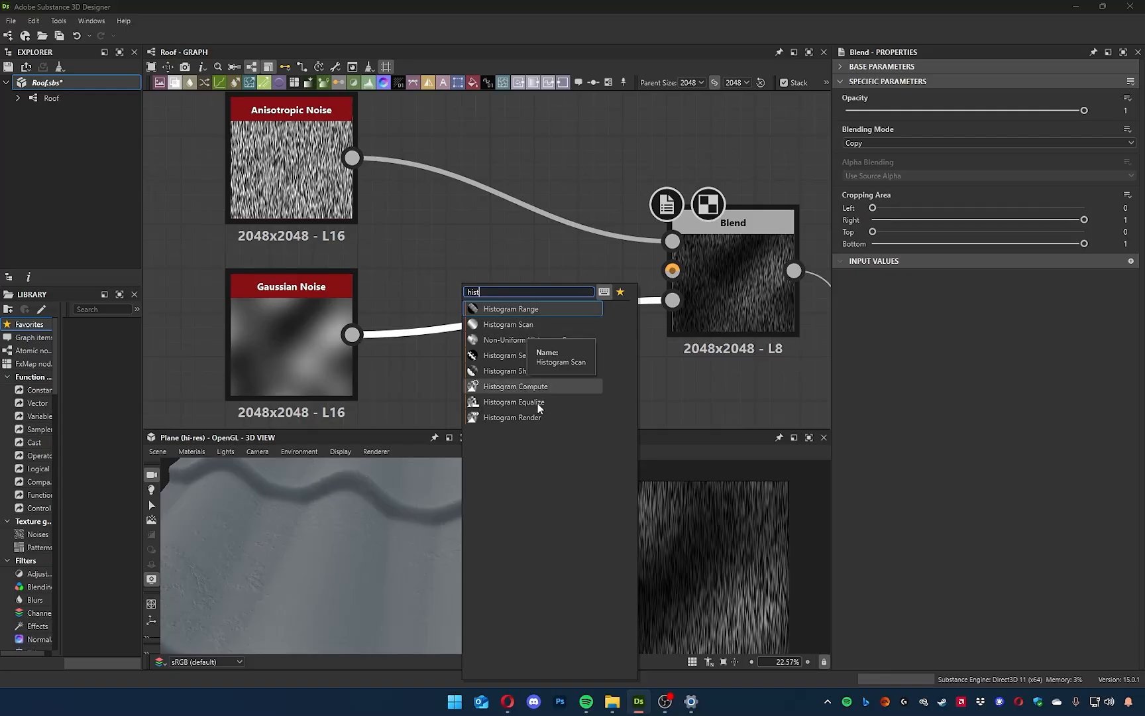
Insert a Histogram Select node between the Gaussian Noise and the Blend, with Position 0.54 and Range 0.3.
click(526, 355)
drag(524, 336, 531, 380)
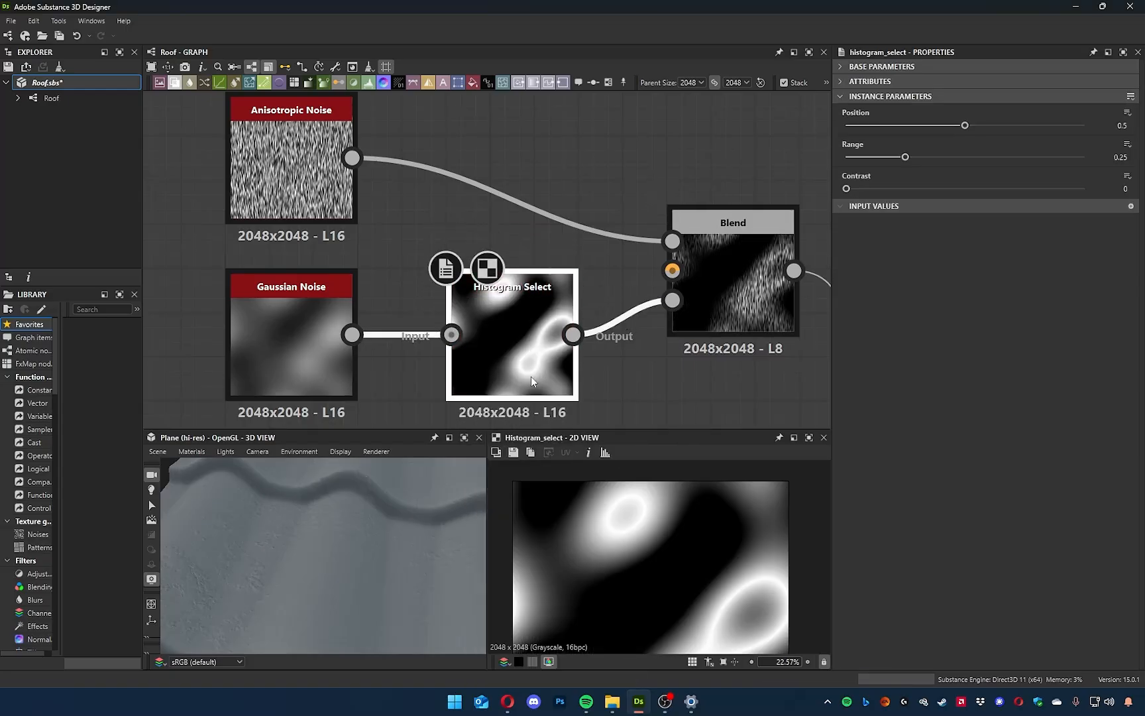
scroll(680, 502, down, 3)
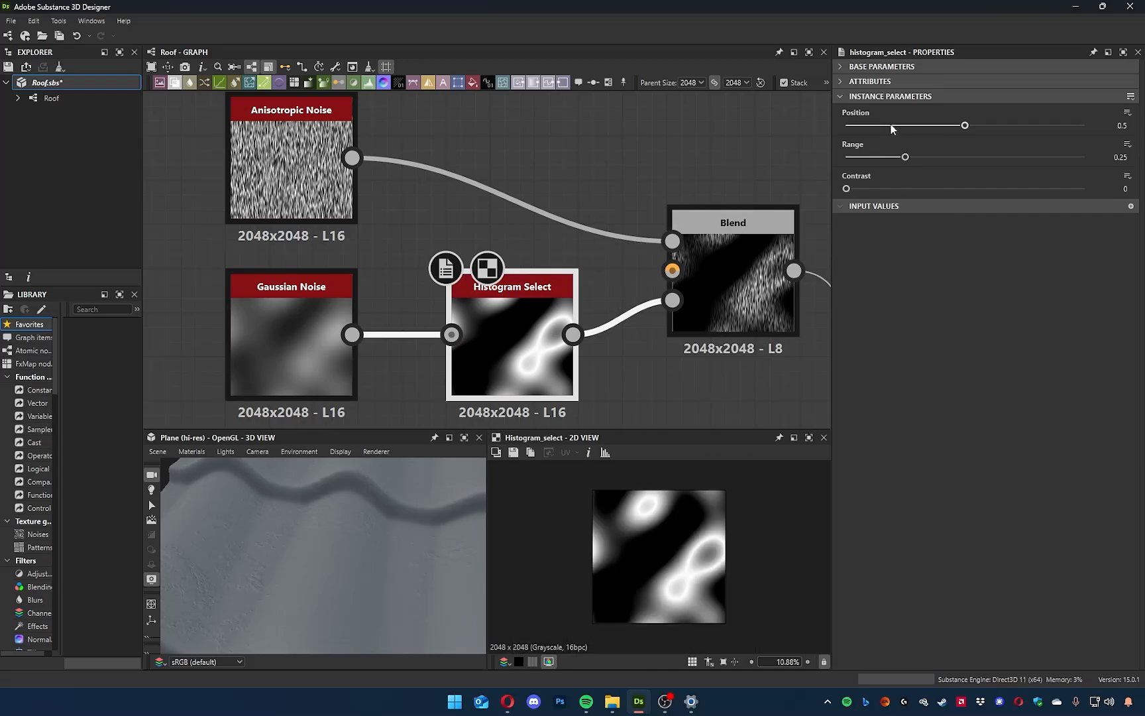
mouse_move(965, 125)
mouse_down()
mouse_move(901, 126)
mouse_move(965, 135)
mouse_move(883, 158)
mouse_move(926, 159)
mouse_move(951, 126)
mouse_move(933, 124)
mouse_move(970, 132)
mouse_up()
Add an unconnected Levels node near the Blend and try shifting its input black and white points.
key(space)
text(leve)
key(Return)
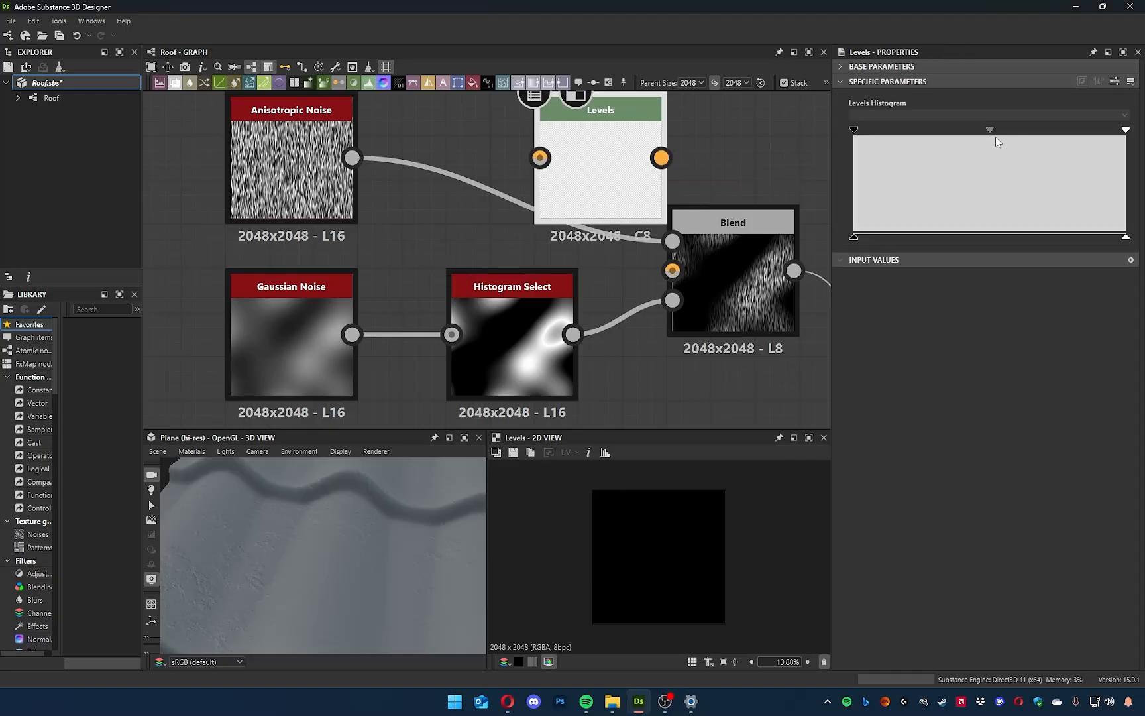
drag(855, 130, 950, 131)
drag(1125, 130, 1029, 131)
drag(1031, 133, 854, 130)
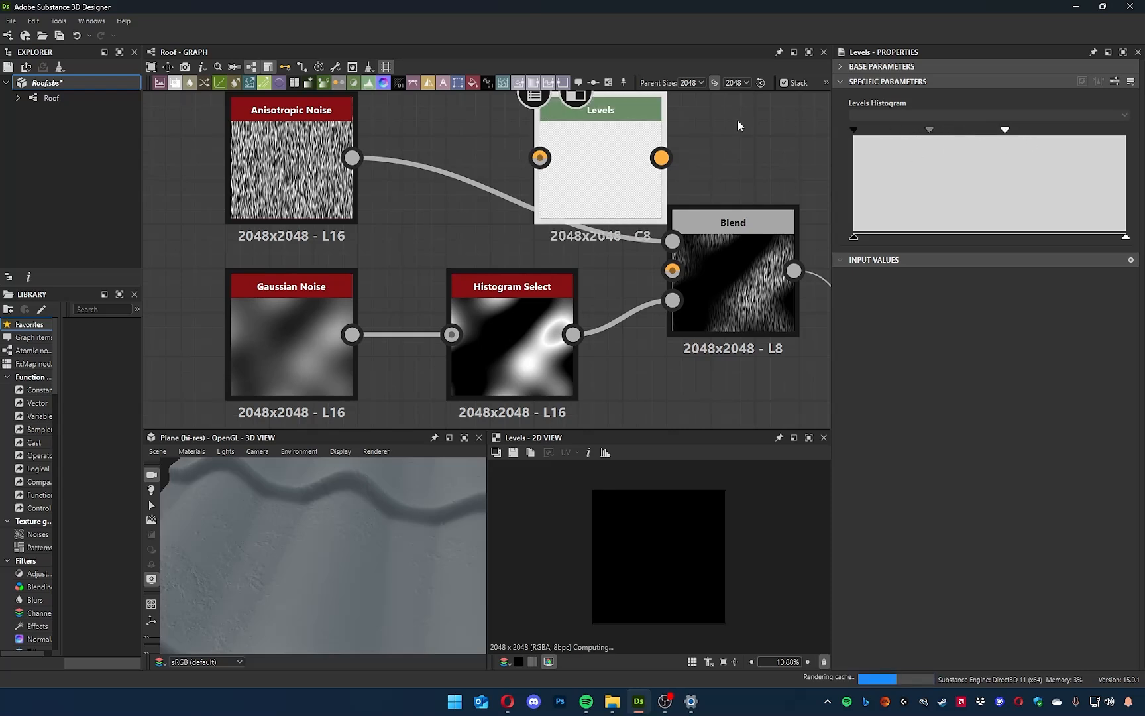
Move the unconnected Levels node into free space and add a Histogram Range node beside it for comparison.
click(700, 183)
middle_drag(703, 170, 621, 316)
drag(498, 298, 432, 210)
click(687, 206)
key(space)
text(hist)
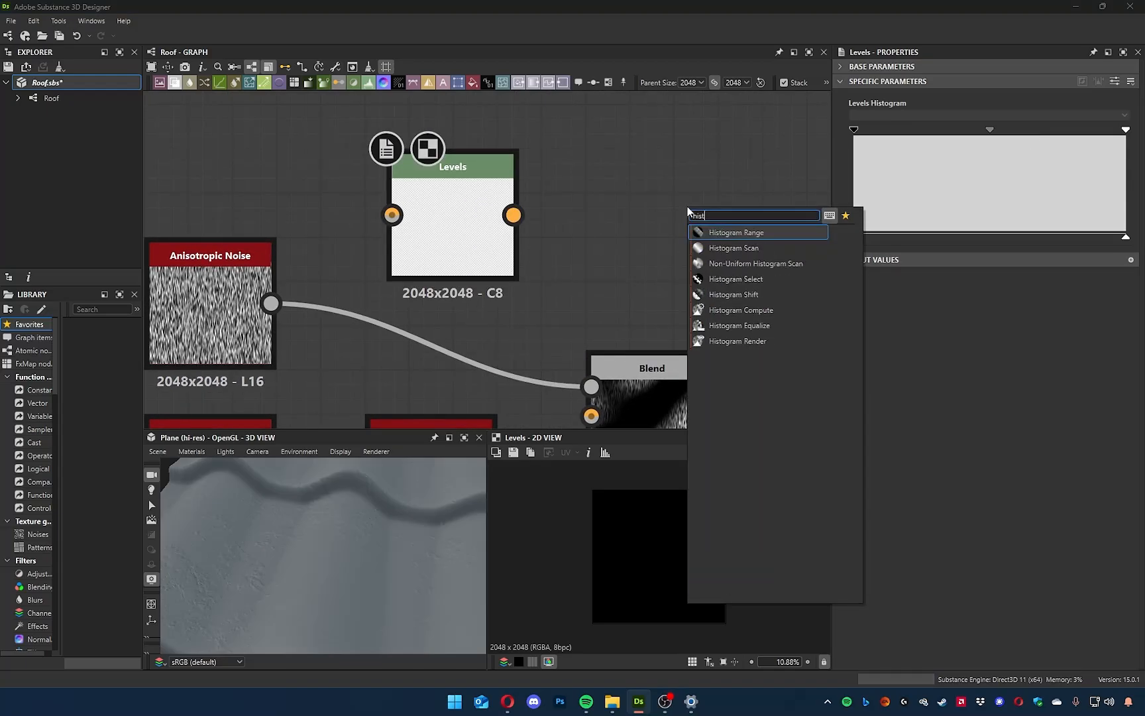
key(Return)
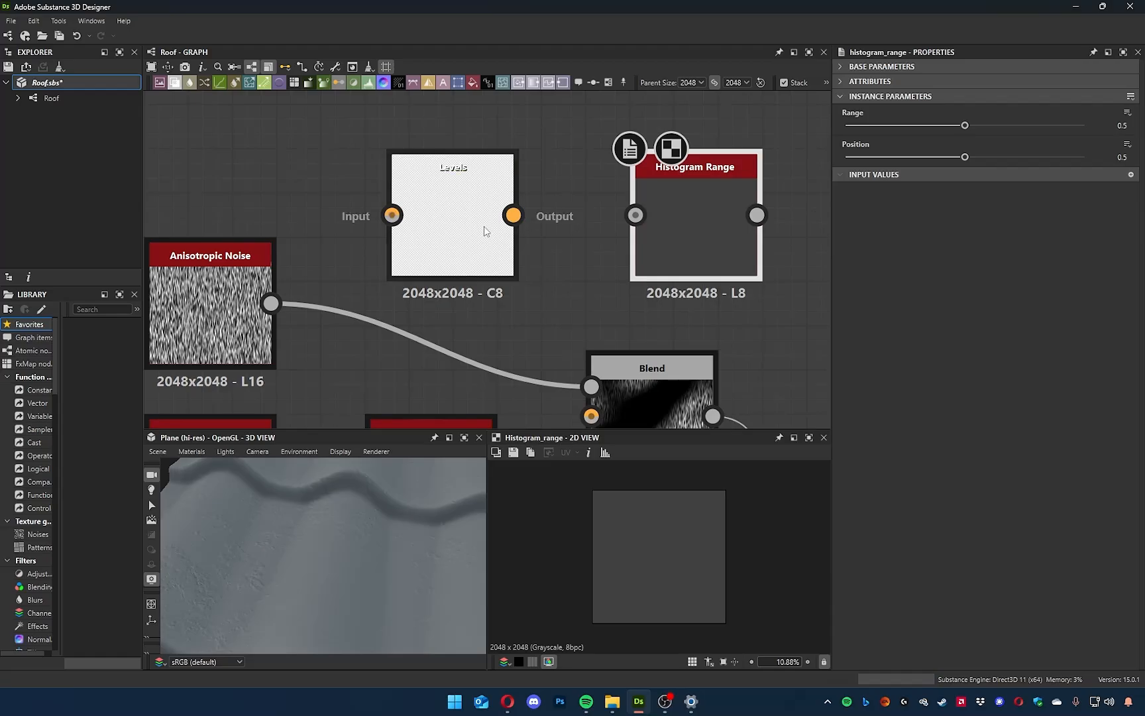
Revisit the Levels node's settings and add a Histogram Scan node near the Levels and Histogram Range nodes.
click(484, 226)
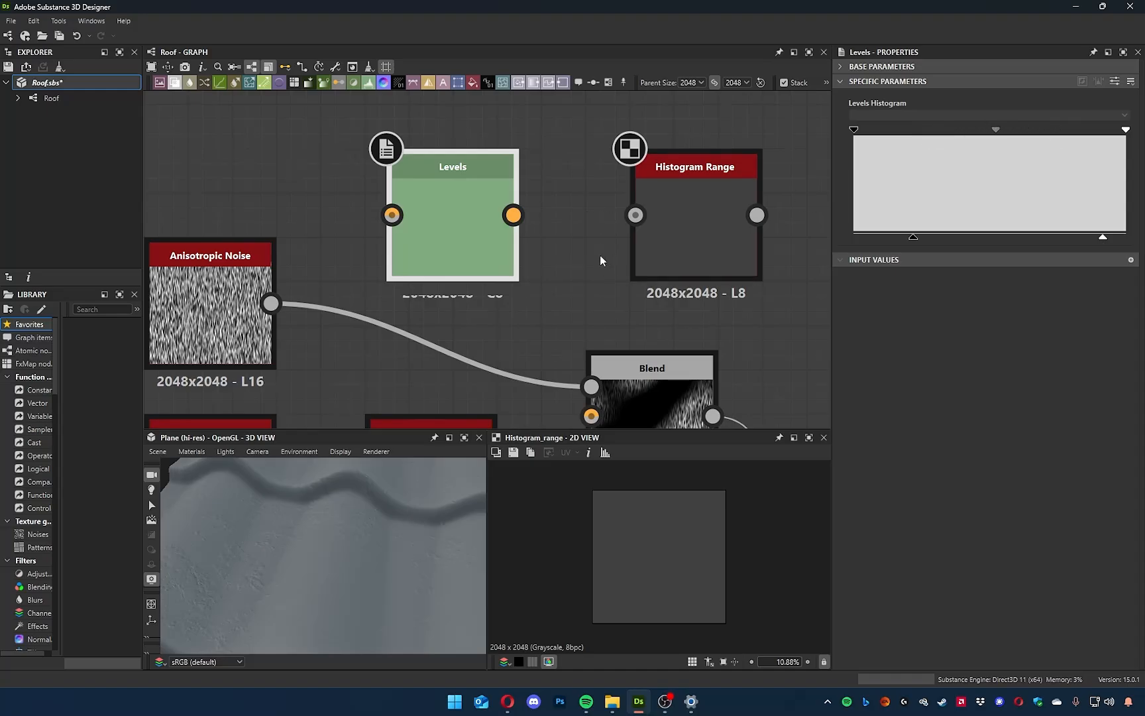
scroll(600, 255, down, 2)
key(space)
text(hist)
key(Down)
key(Return)
middle_drag(620, 174, 649, 111)
middle_drag(626, 274, 658, 291)
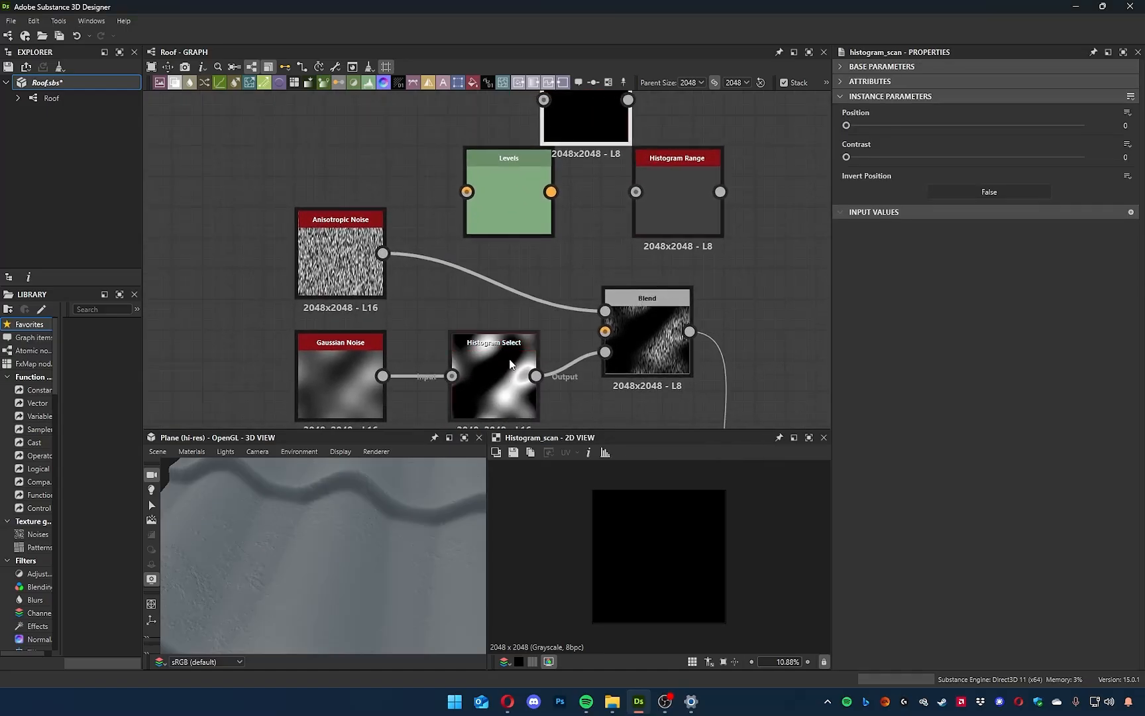
Restore the Levels node's full output range, and try narrowing and shifting its input range.
middle_drag(567, 183, 540, 290)
middle_drag(790, 254, 778, 138)
double_click(470, 199)
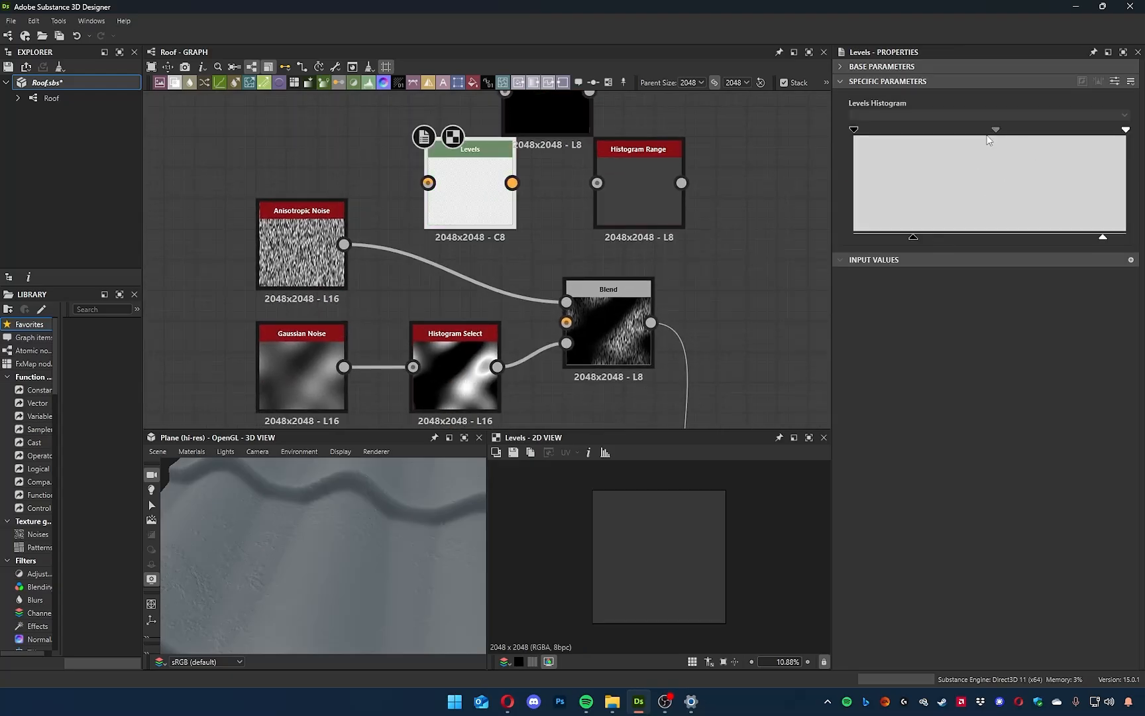
drag(908, 238, 852, 240)
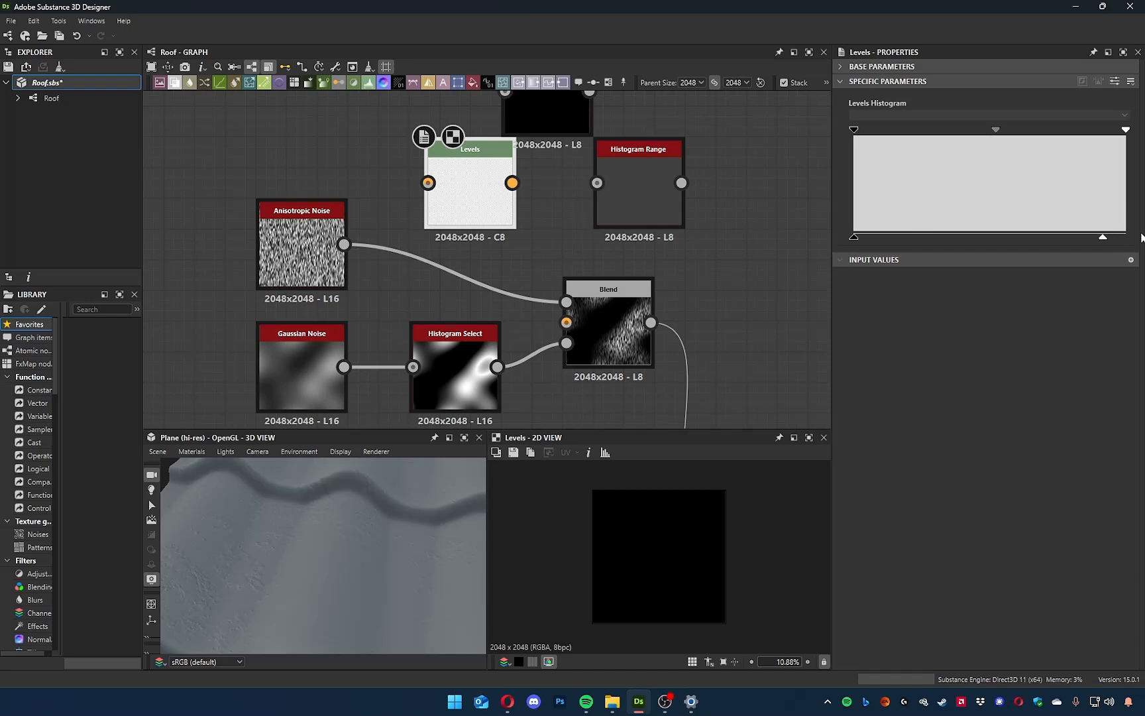
drag(859, 131, 946, 131)
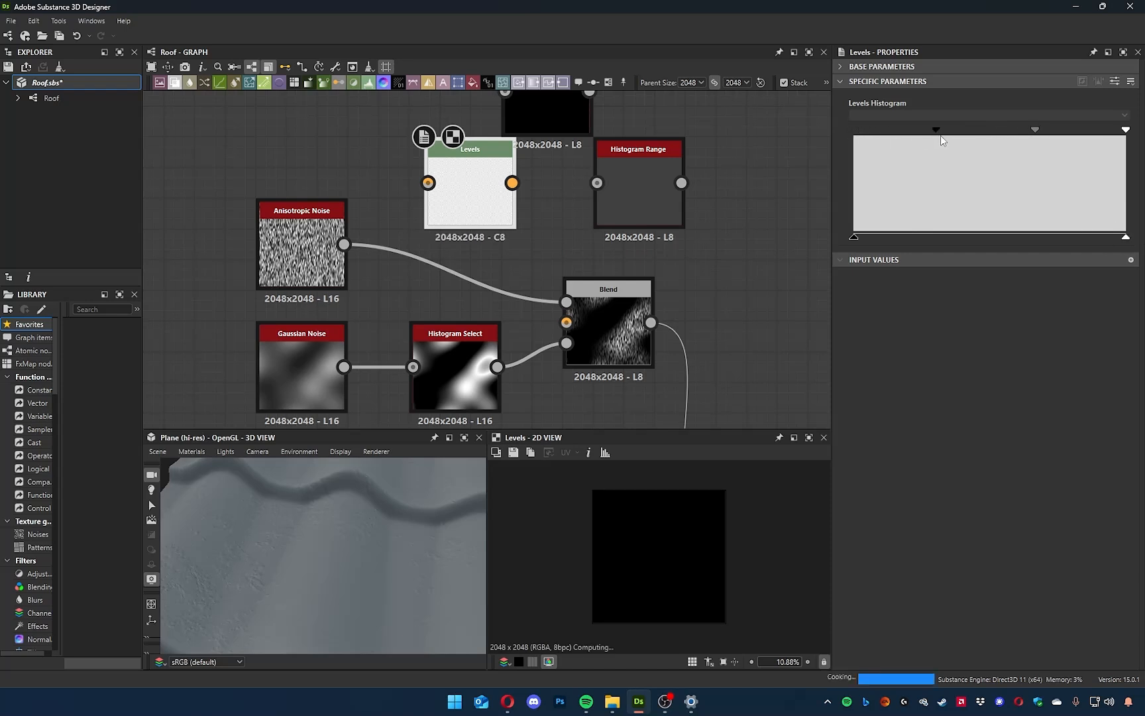
drag(1125, 131, 1062, 132)
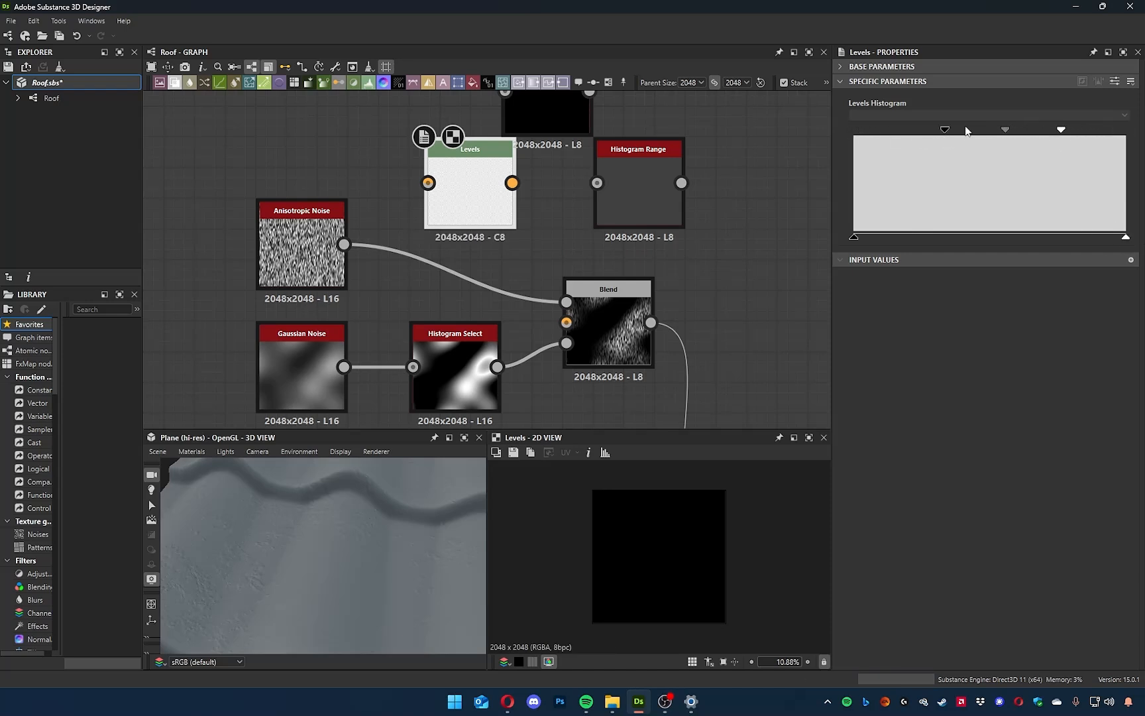
drag(946, 131, 865, 132)
drag(1062, 133, 966, 130)
Delete the unconnected Levels, Histogram Range and Histogram Scan nodes.
middle_drag(723, 247, 724, 297)
drag(731, 292, 421, 151)
key(Delete)
Set the Histogram Select's Position to 0.7, Range to 0.55 and Contrast to 0.26.
middle_drag(585, 248, 654, 108)
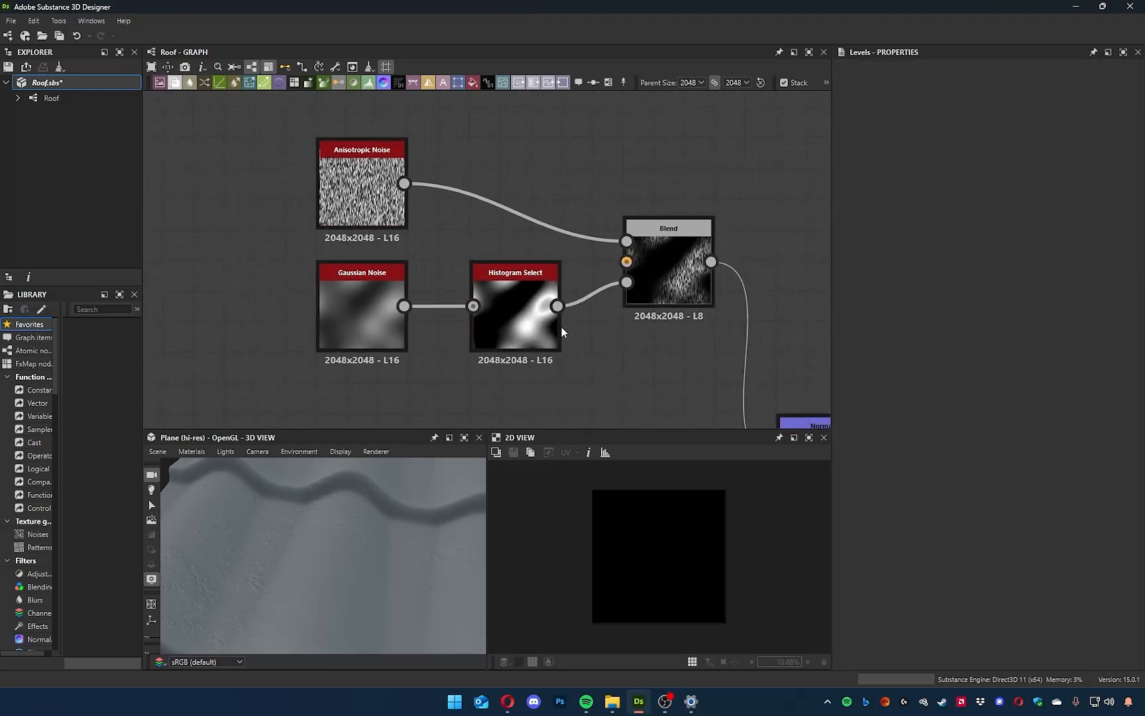
click(534, 304)
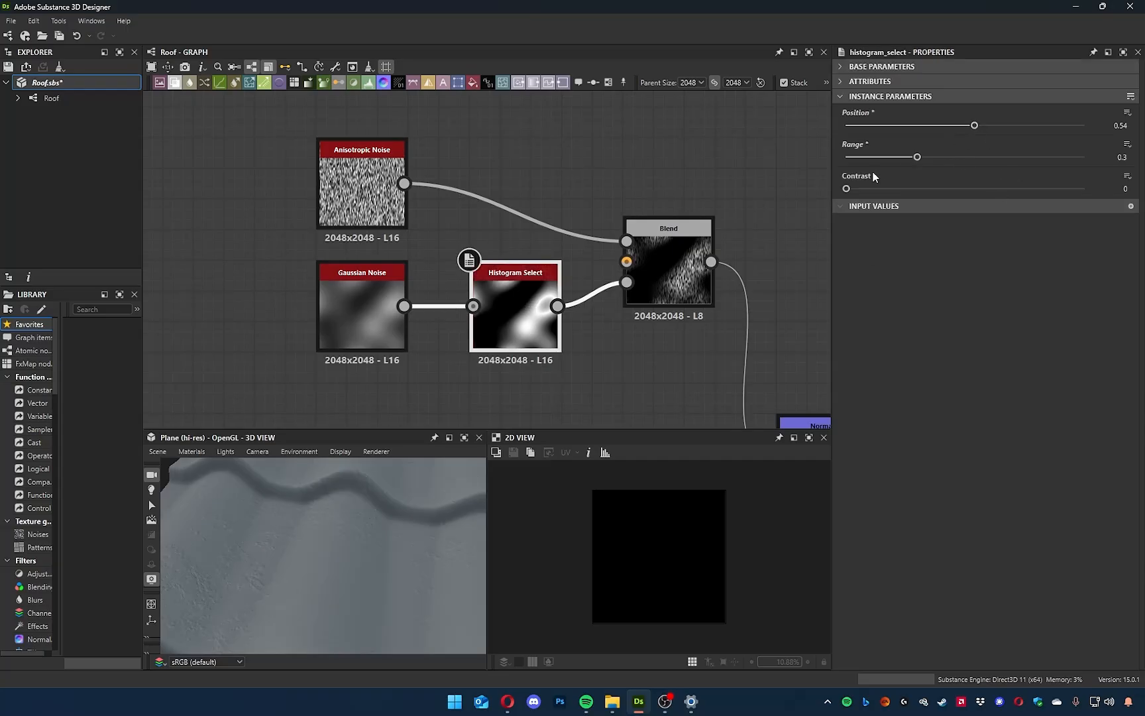
drag(846, 188, 1034, 189)
drag(917, 157, 1013, 132)
drag(1032, 190, 979, 163)
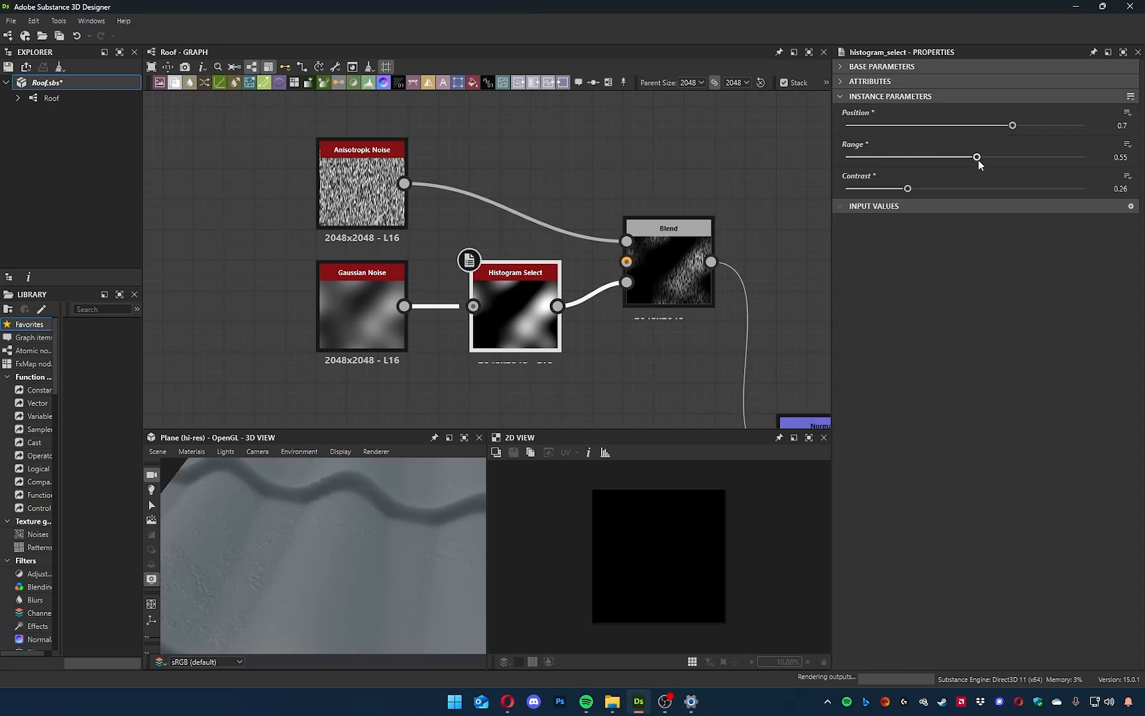
Preview the Blend node and examine the masked streaks on the roof tiles in the 3D view.
double_click(686, 272)
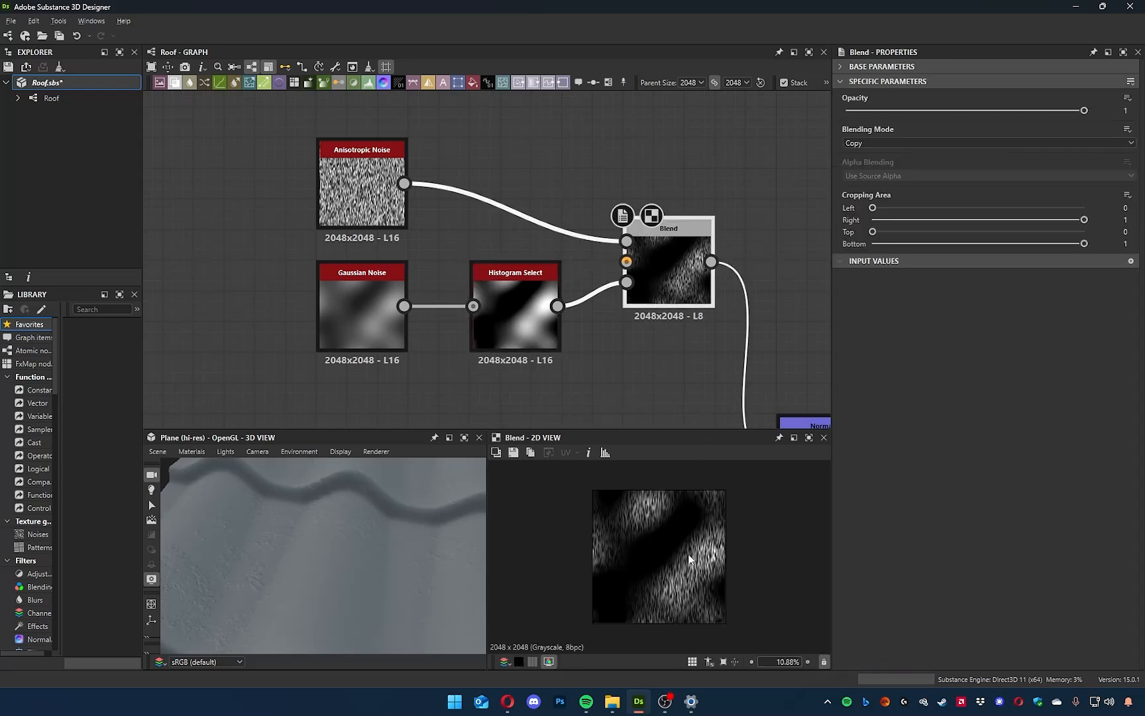
middle_drag(672, 428, 583, 413)
mouse_move(356, 590)
mouse_down()
mouse_move(367, 600)
mouse_move(390, 552)
mouse_up()
scroll(621, 504, up, 3)
drag(366, 608, 409, 699)
mouse_move(387, 593)
mouse_down()
mouse_move(370, 575)
mouse_move(381, 540)
mouse_move(410, 570)
mouse_move(466, 552)
mouse_move(391, 578)
mouse_move(314, 571)
mouse_move(340, 567)
mouse_up()
scroll(349, 550, up, 8)
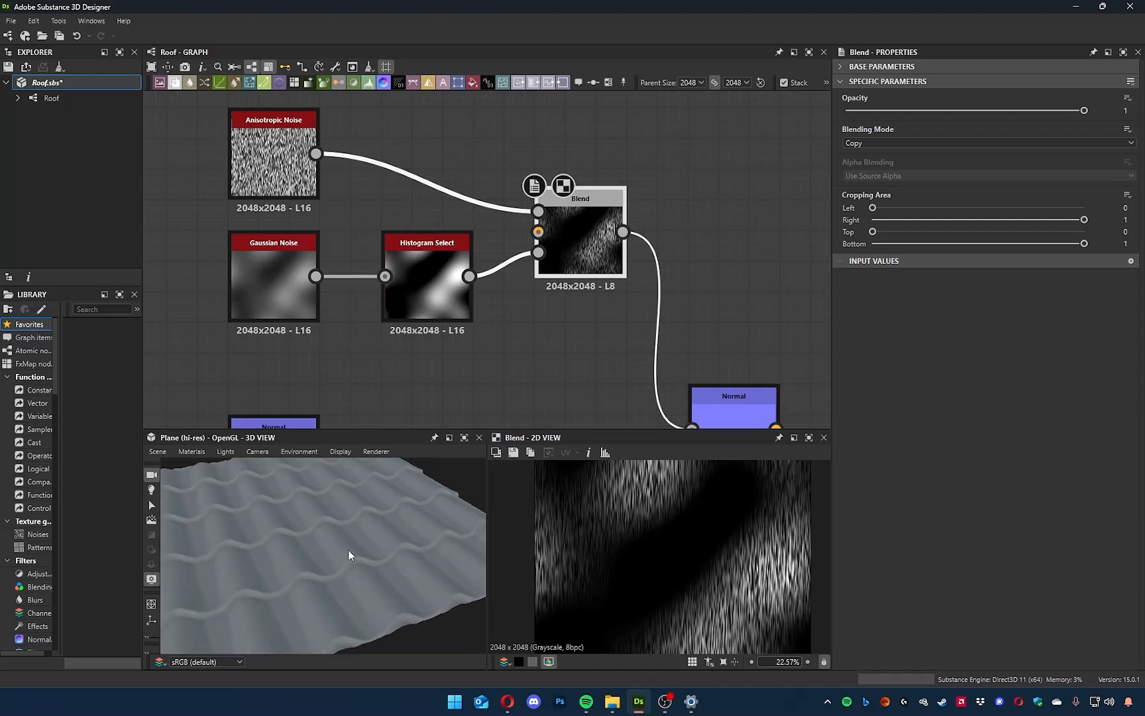
drag(398, 531, 406, 568)
Set the Anisotropic Noise's Smoothness Interpolation to 0.48 and try Y Amount By Resolution, leaving it at False.
middle_drag(396, 378, 464, 417)
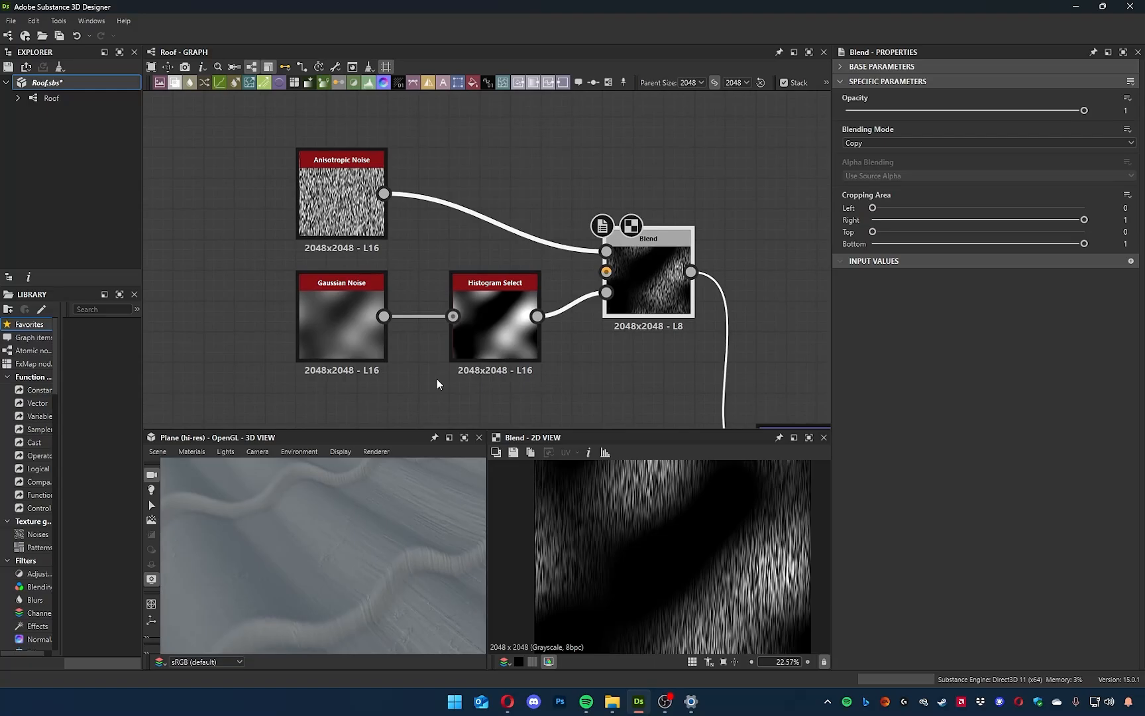
click(358, 205)
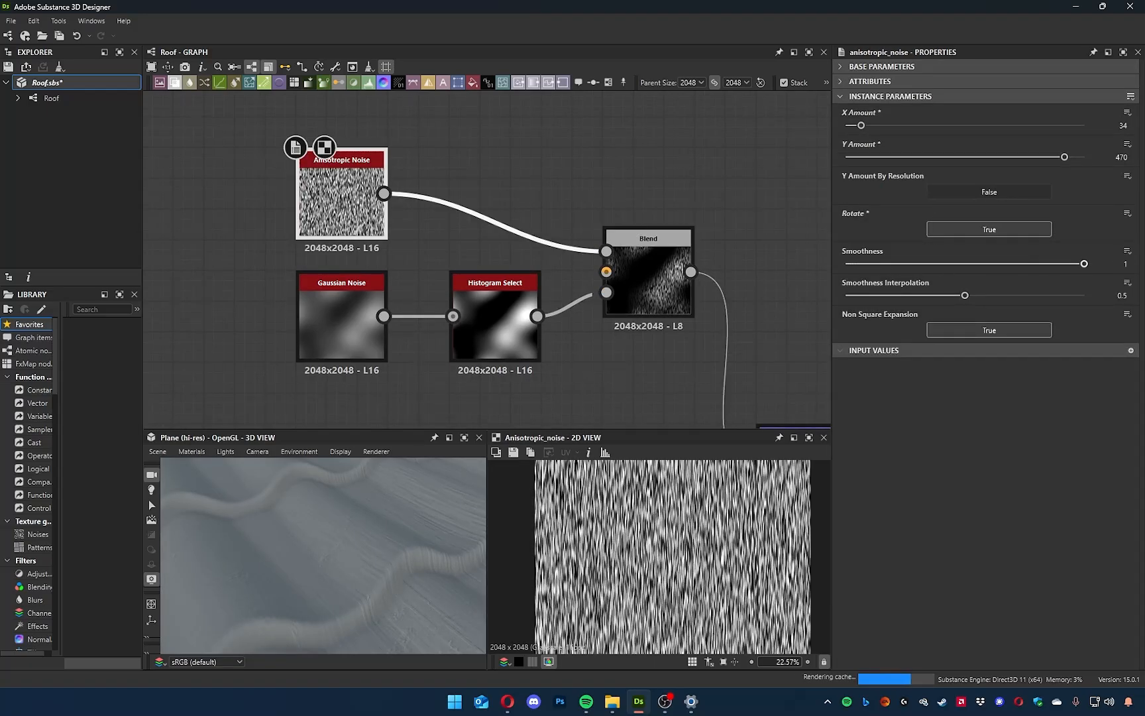
mouse_move(964, 296)
mouse_down()
mouse_move(828, 296)
mouse_move(1014, 296)
mouse_move(960, 295)
mouse_up()
click(991, 193)
click(991, 193)
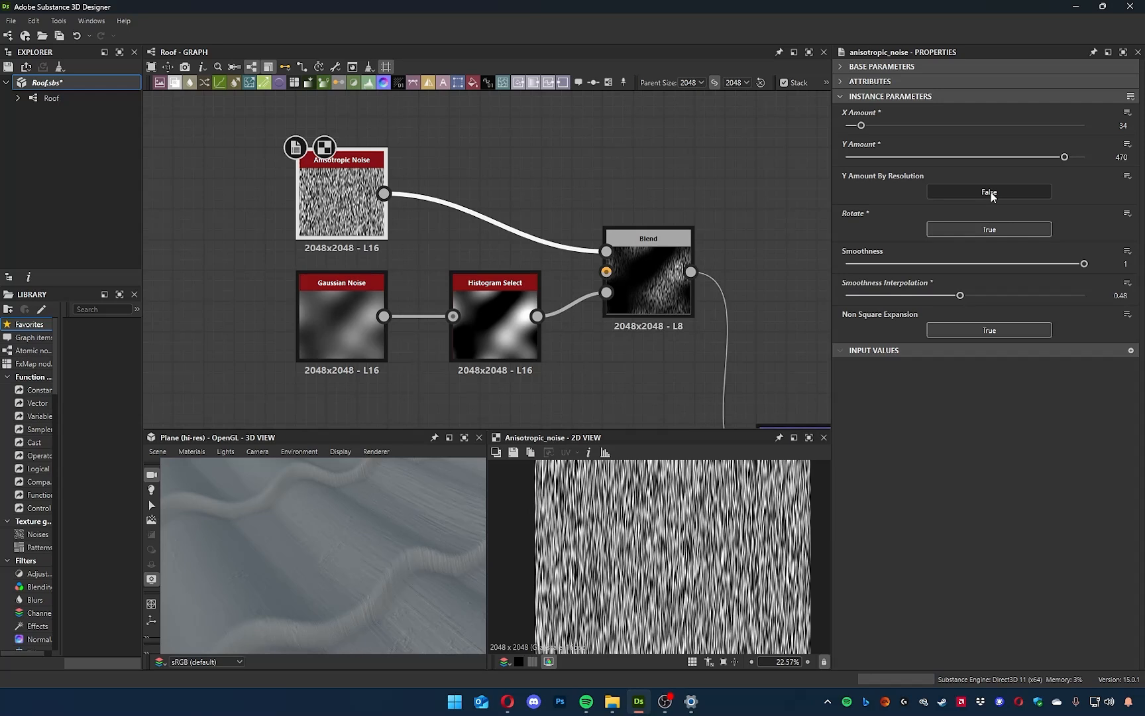
Raise the Gaussian Noise's Scale to 6 and set the Histogram Select's Position to 0.6.
mouse_move(404, 515)
mouse_down()
mouse_move(382, 527)
mouse_move(333, 518)
mouse_move(352, 546)
mouse_up()
middle_drag(460, 399, 352, 352)
click(260, 270)
click(853, 126)
drag(853, 125, 865, 126)
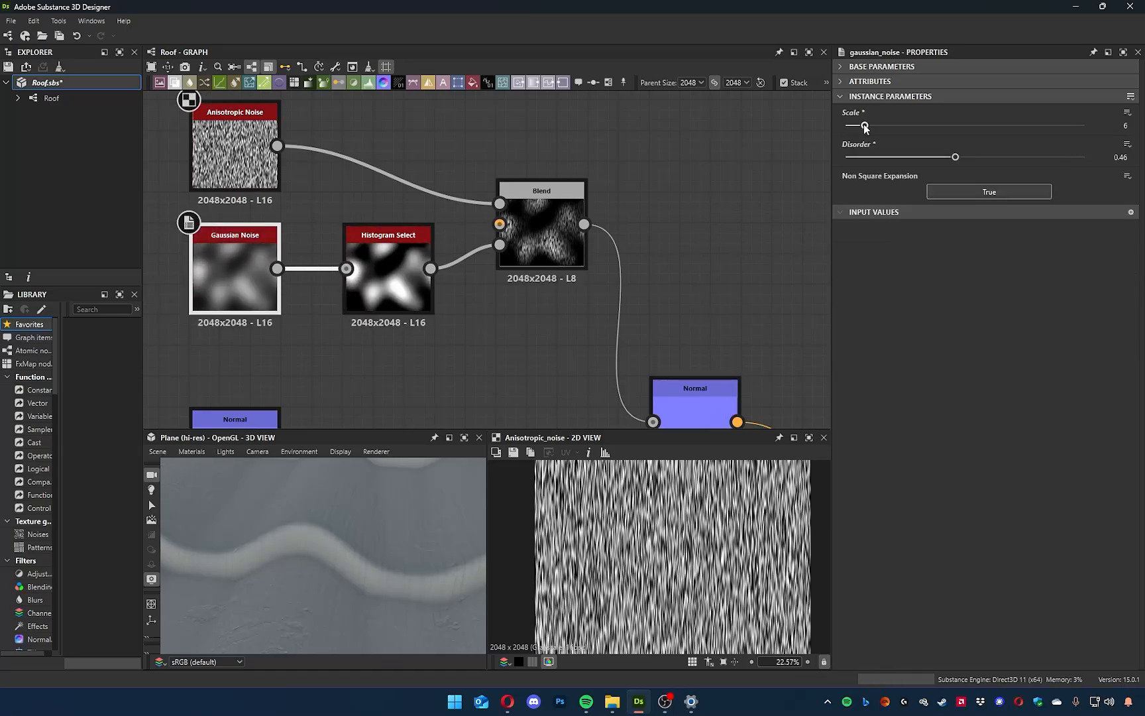
click(388, 272)
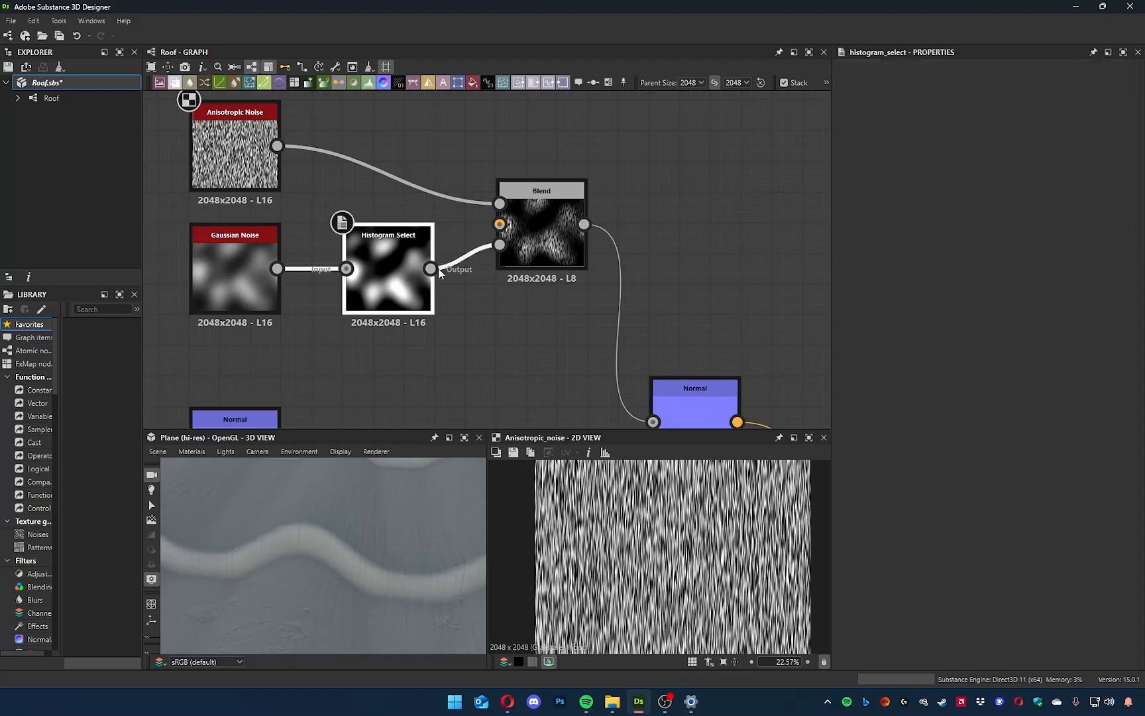
mouse_move(976, 126)
mouse_down()
mouse_move(932, 126)
mouse_move(989, 131)
mouse_up()
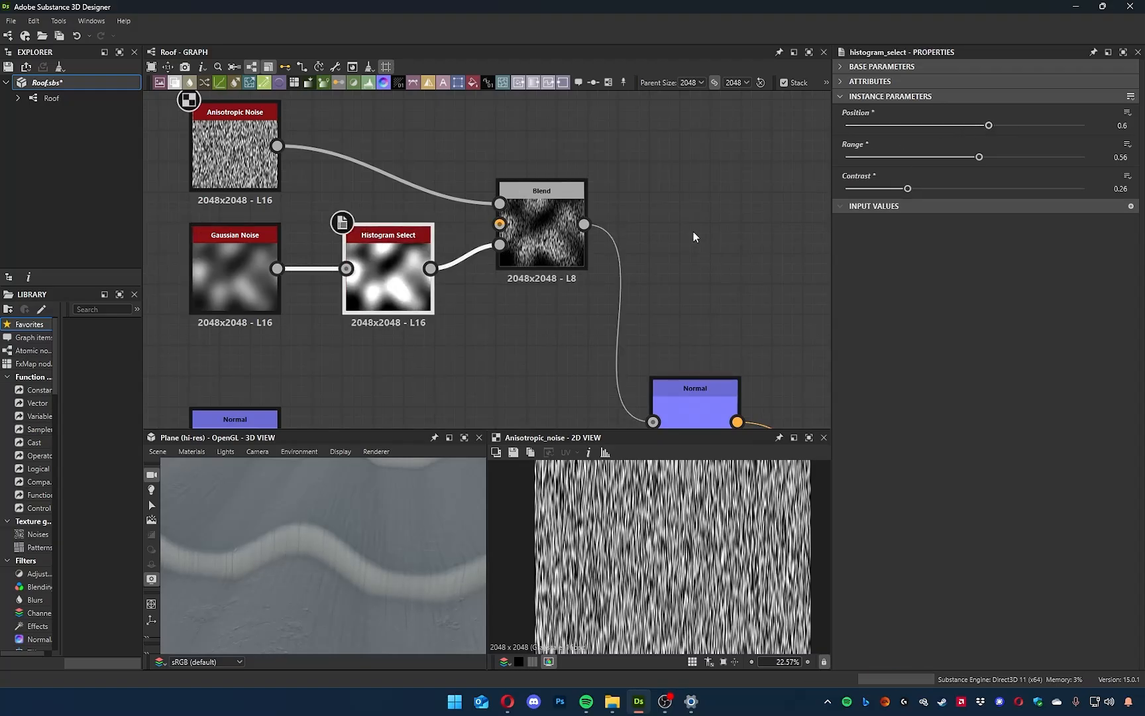
Lower the Blend node's Opacity to 0.1 and check the streaks' strength on the tiles.
middle_drag(532, 307, 504, 327)
click(519, 264)
drag(1066, 108, 941, 118)
drag(371, 564, 327, 574)
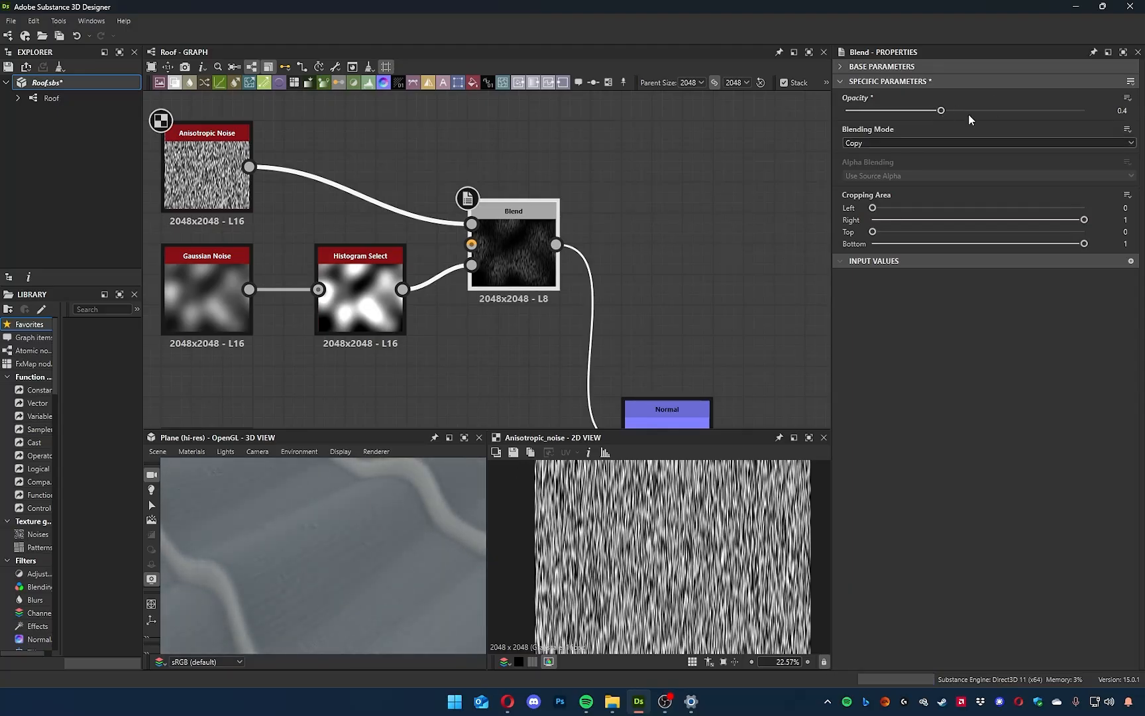
drag(937, 110, 866, 110)
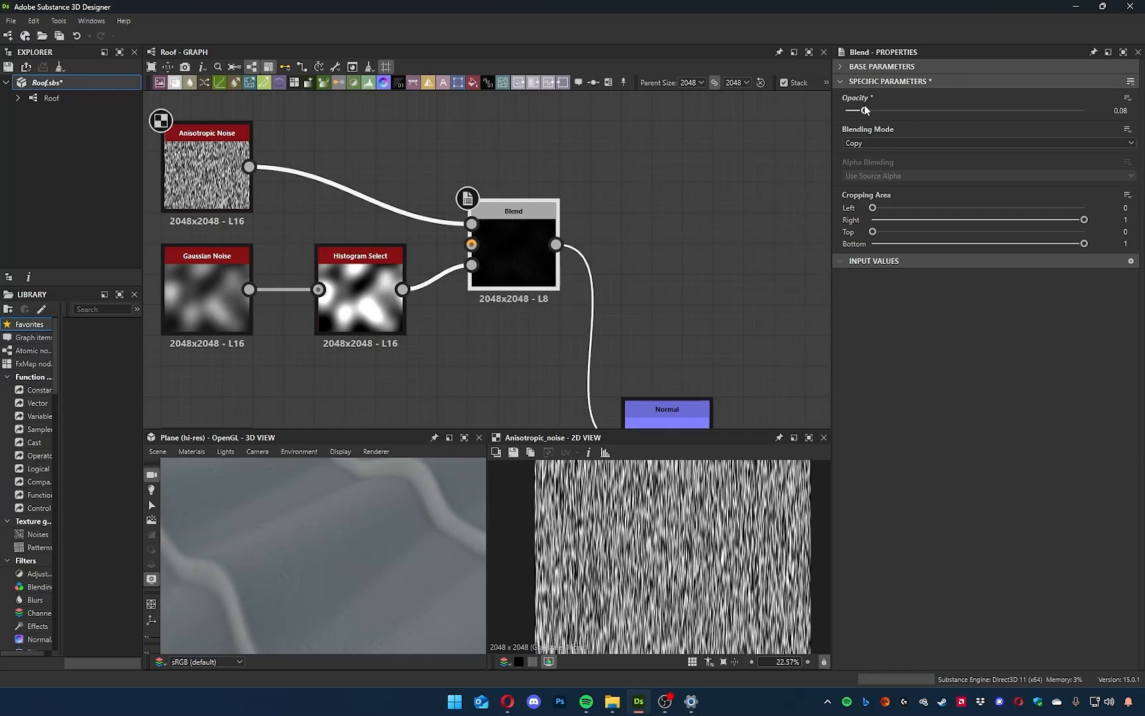
mouse_move(305, 535)
mouse_down()
mouse_move(384, 540)
mouse_move(346, 498)
mouse_move(317, 517)
mouse_move(361, 545)
mouse_move(335, 569)
mouse_move(281, 562)
mouse_move(317, 556)
mouse_up()
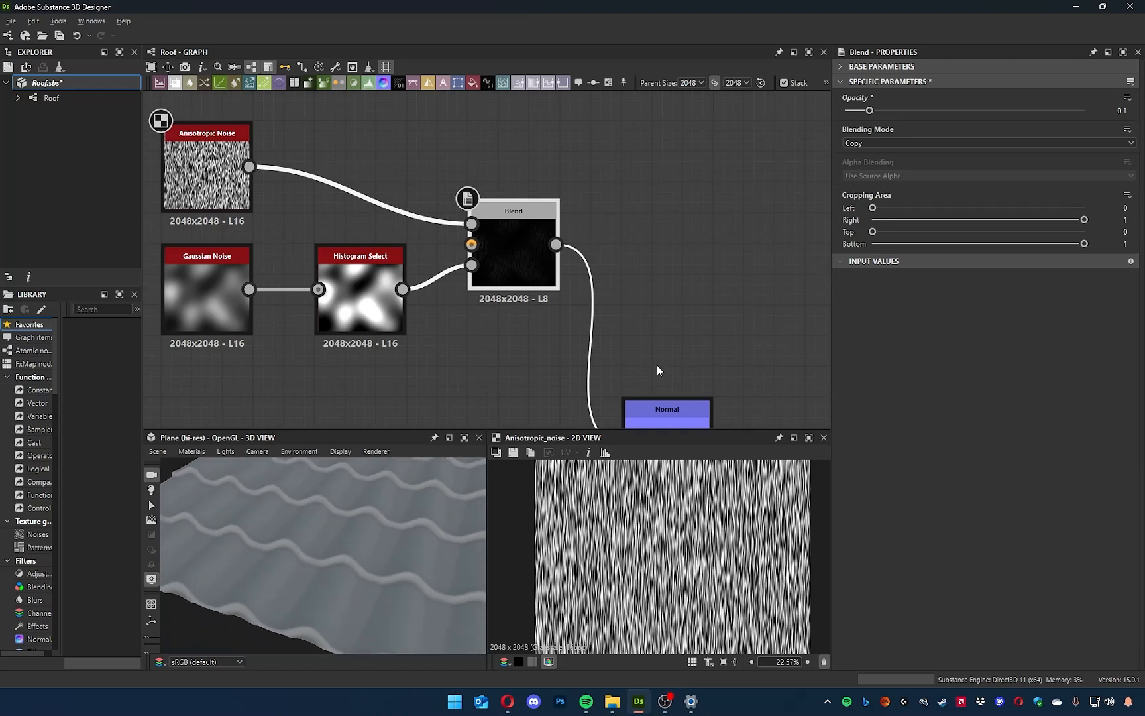
Select all the normal-map and noise nodes leading to the Normal output and add a frame around them.
middle_drag(657, 366, 398, 98)
scroll(463, 177, down, 7)
middle_drag(509, 234, 597, 315)
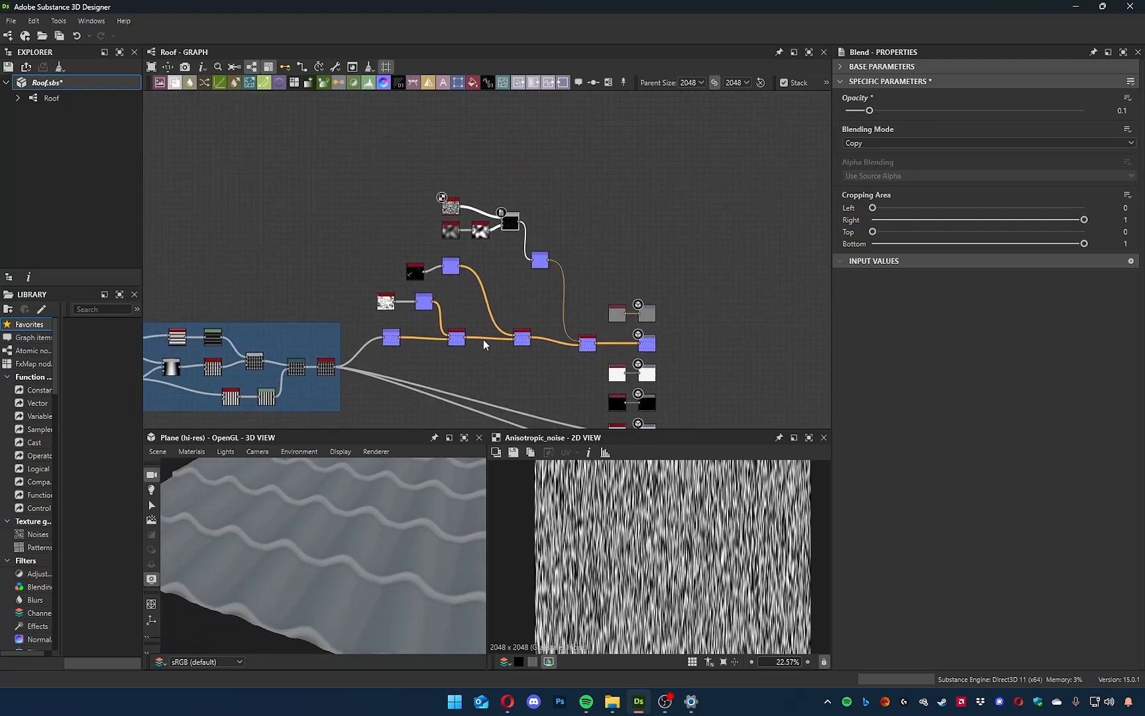
key(space)
text(fr)
click(420, 198)
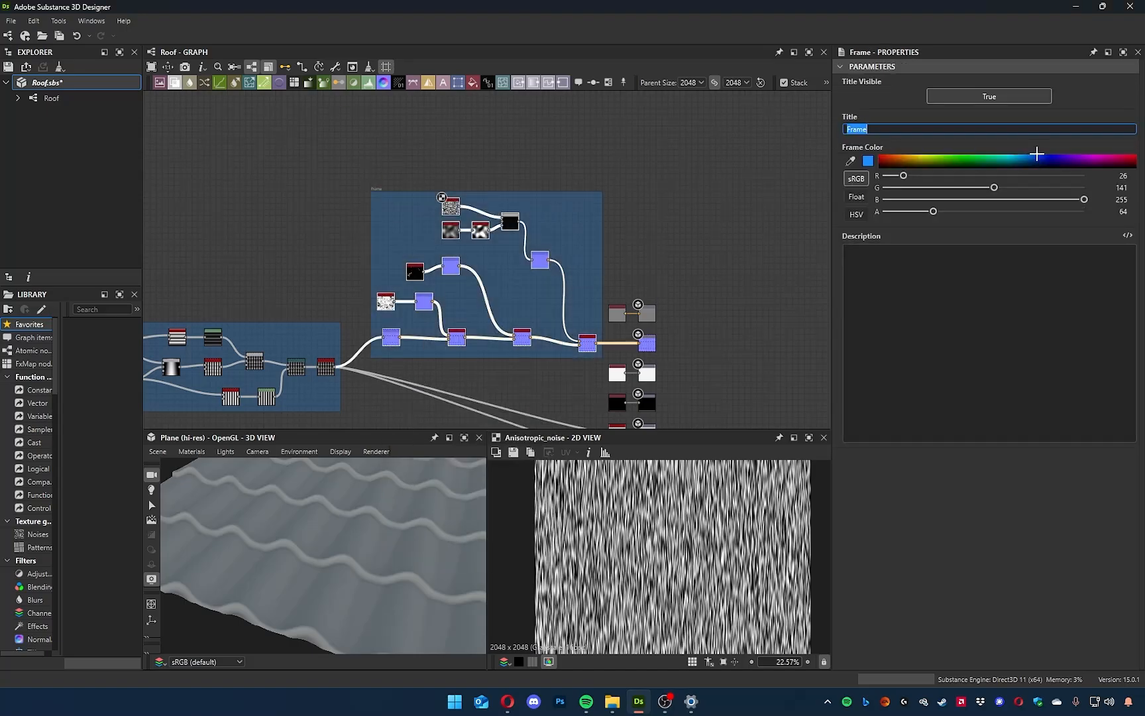
Give the new frame a dark purple colour and the title Normal, and move it up and slightly left with its nodes.
click(1057, 157)
drag(873, 128, 788, 120)
text(Nro)
key(BackSpace)
key(BackSpace)
text(ormal)
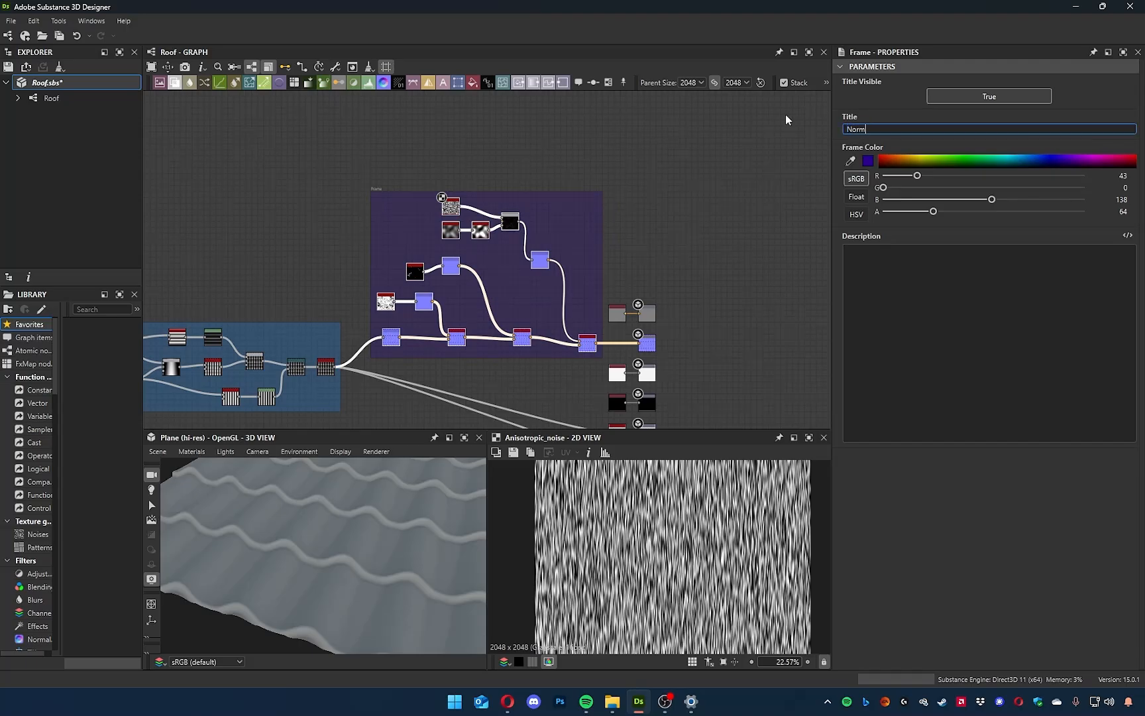
drag(374, 189, 357, 114)
Select the column of output nodes and add a frame around them.
middle_drag(645, 309, 587, 266)
middle_drag(666, 282, 637, 218)
drag(600, 178, 567, 370)
right_click(566, 371)
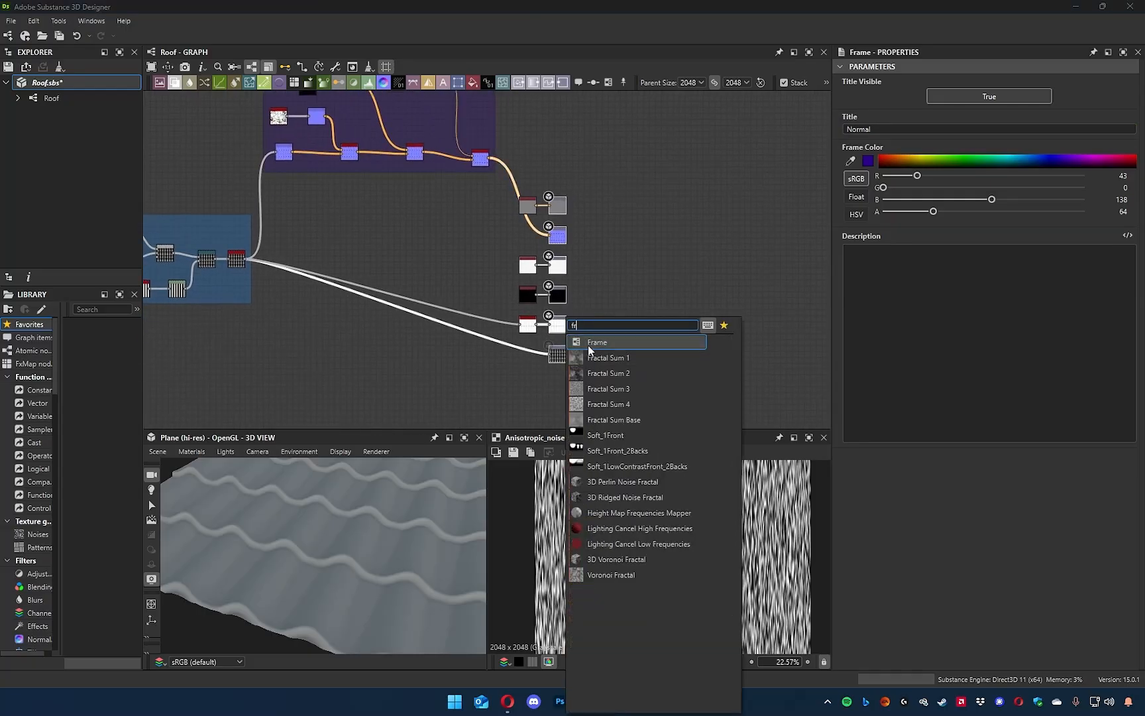
click(588, 343)
Colour the output nodes' frame green and title it Output.
click(962, 158)
click(905, 126)
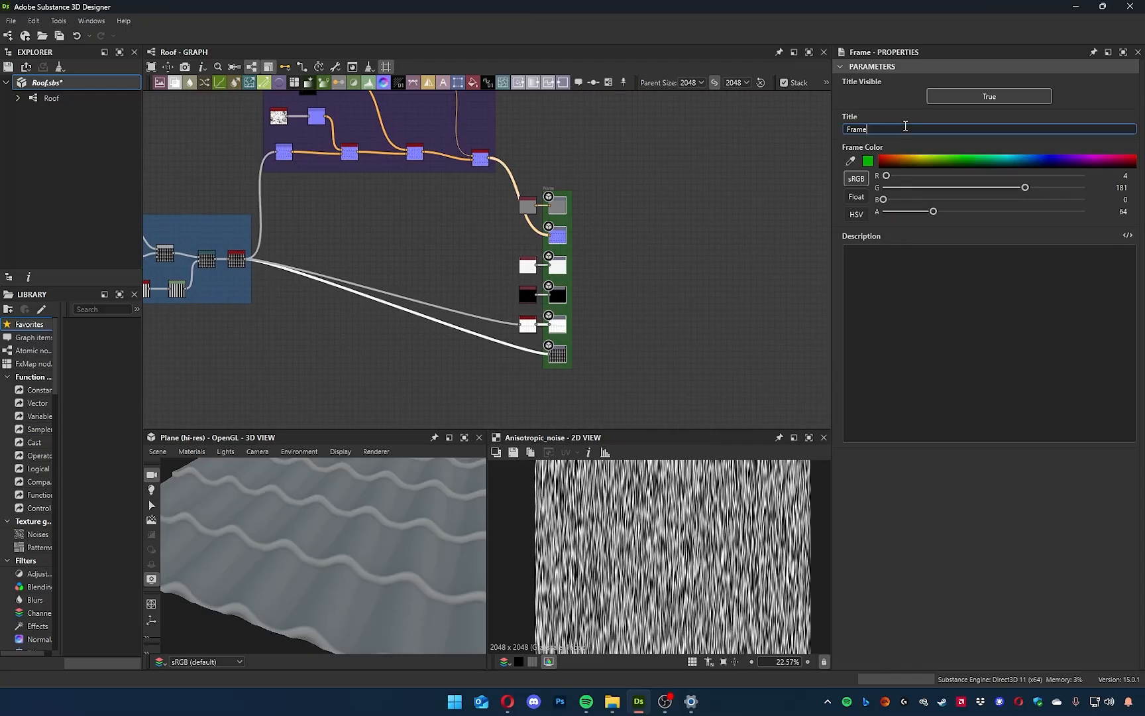
text(Ouput)
key(BackSpace)
key(BackSpace)
key(BackSpace)
text(tpu)
Move the output frame farther right and reposition the nodes feeding the outputs next to it.
drag(546, 187, 725, 180)
drag(539, 202, 624, 128)
drag(528, 271, 635, 237)
drag(533, 326, 634, 326)
click(527, 294)
drag(526, 296, 688, 290)
Preview the black Uniform Color node feeding the Metallic output and place it with a wider gap to the frame.
scroll(736, 292, up, 5)
drag(351, 504, 466, 415)
drag(537, 266, 613, 266)
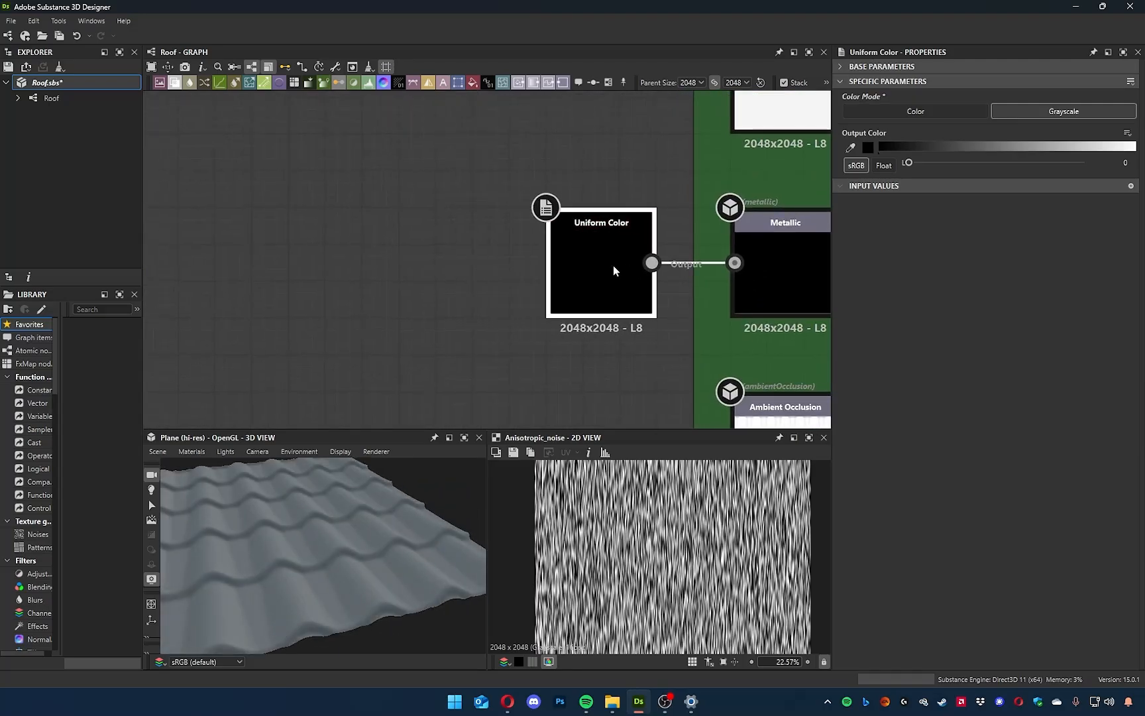
middle_drag(585, 324, 548, 330)
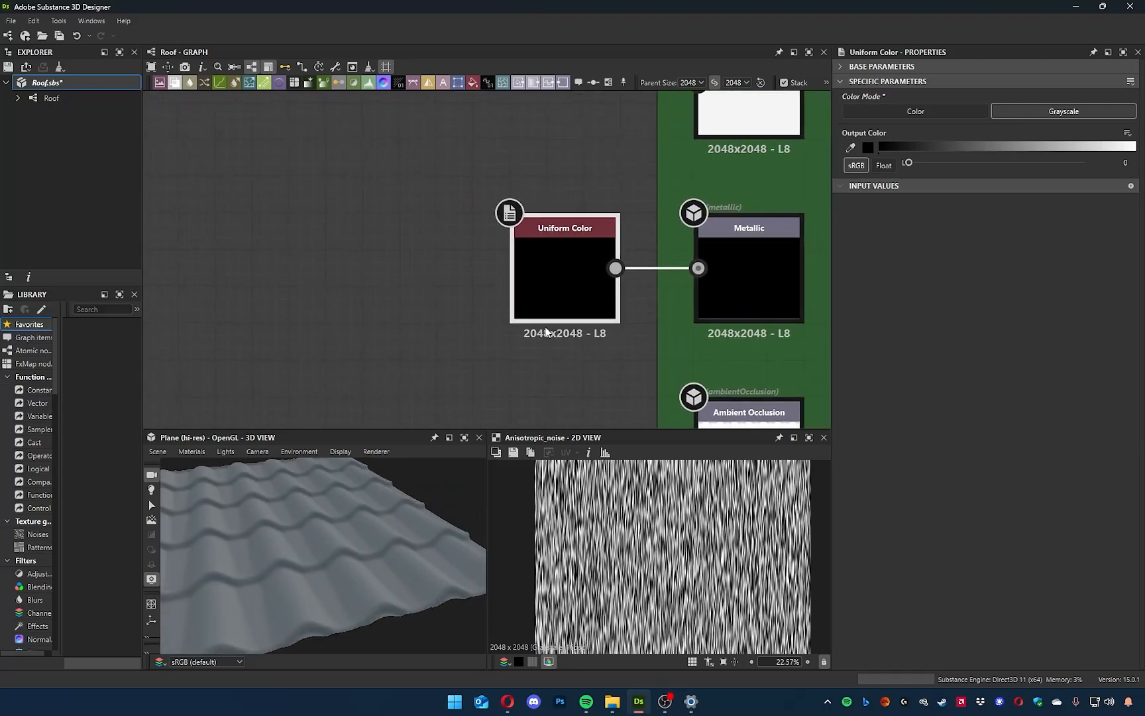
double_click(569, 242)
scroll(540, 331, up, 3)
scroll(570, 339, down, 4)
drag(577, 302, 430, 292)
Give the black Uniform Color node feeding Metallic an Absolute output size of 64 × 64 px.
click(896, 69)
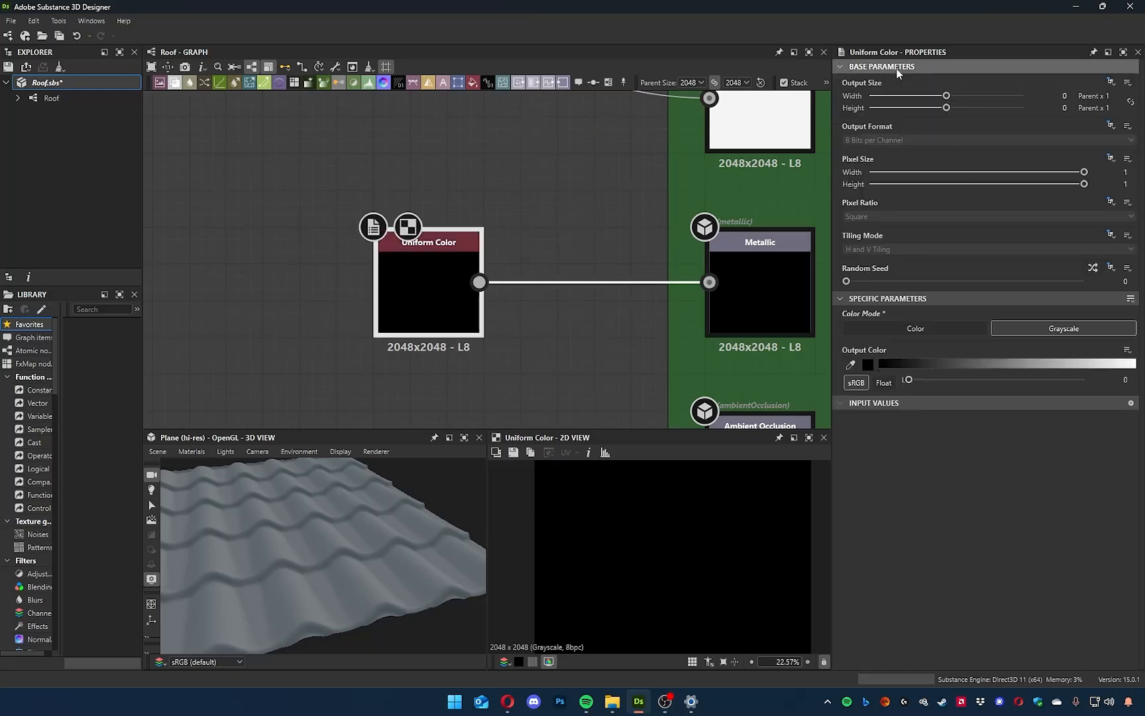
click(554, 271)
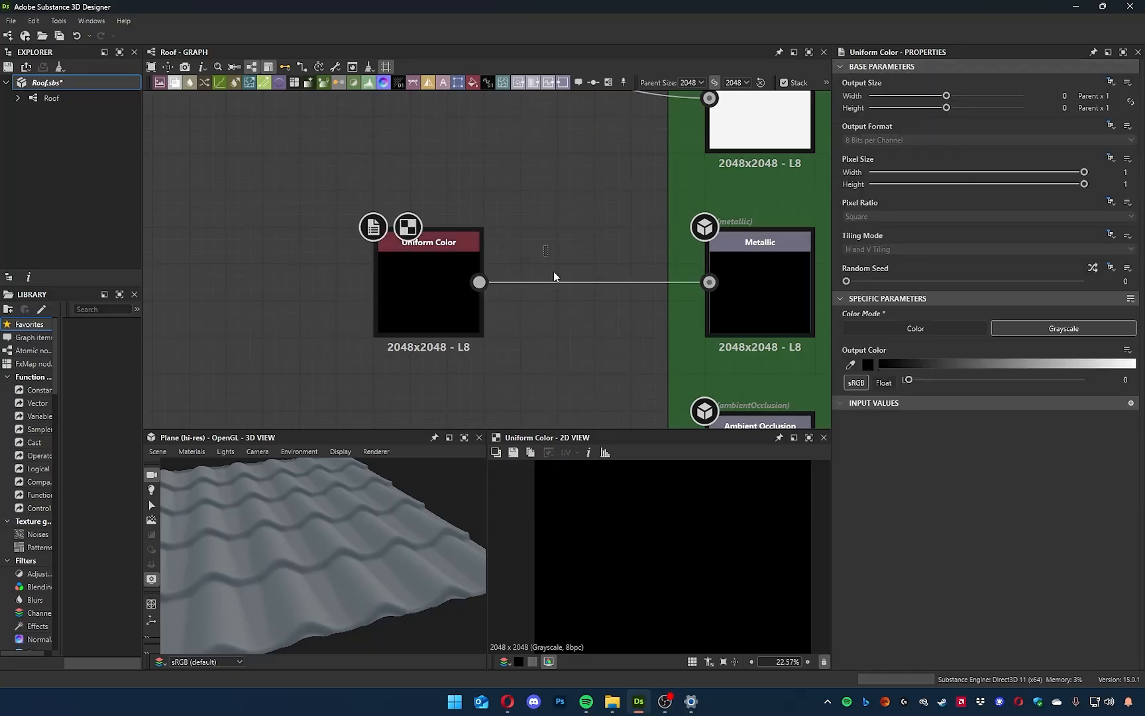
click(1110, 83)
click(1098, 129)
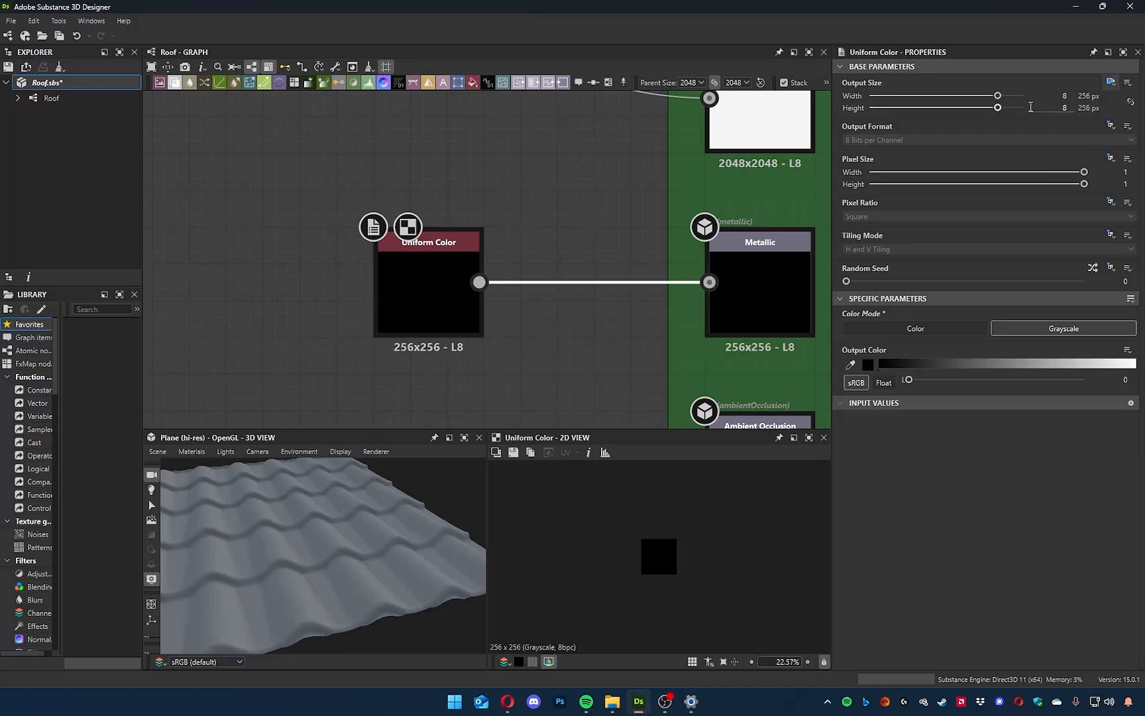
drag(998, 96, 986, 108)
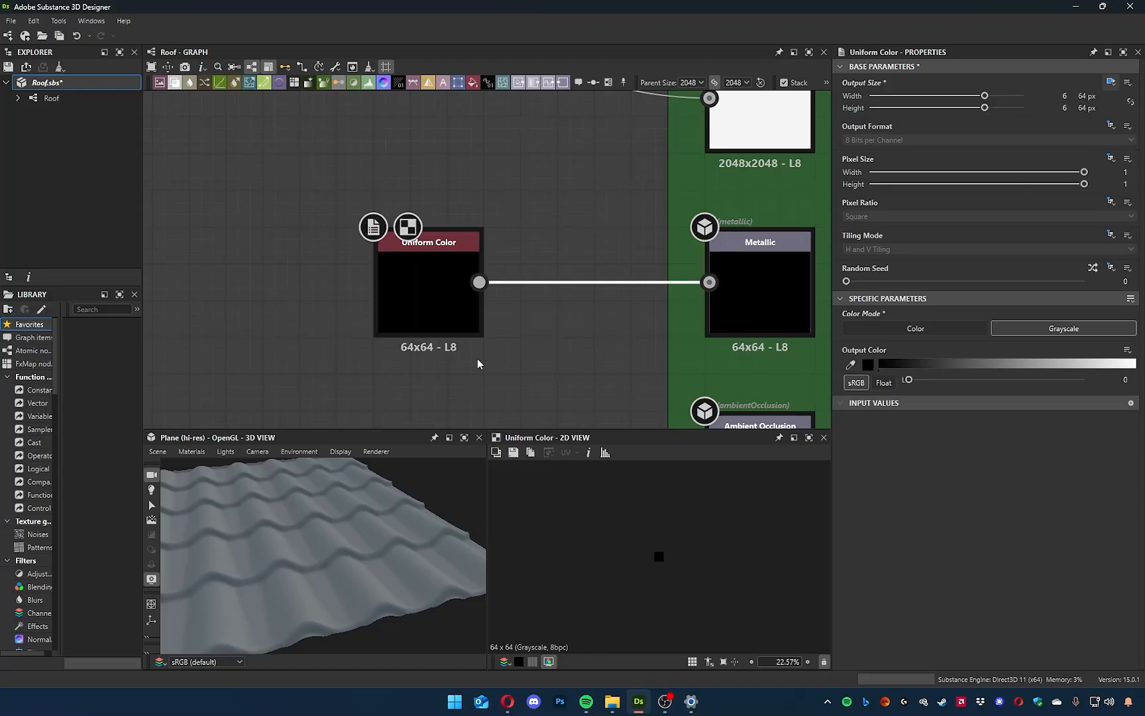
Try a 1 × 1 px output size on the black Uniform Color node, preview it tiled, and return it to 64 × 64 px.
scroll(477, 358, up, 3)
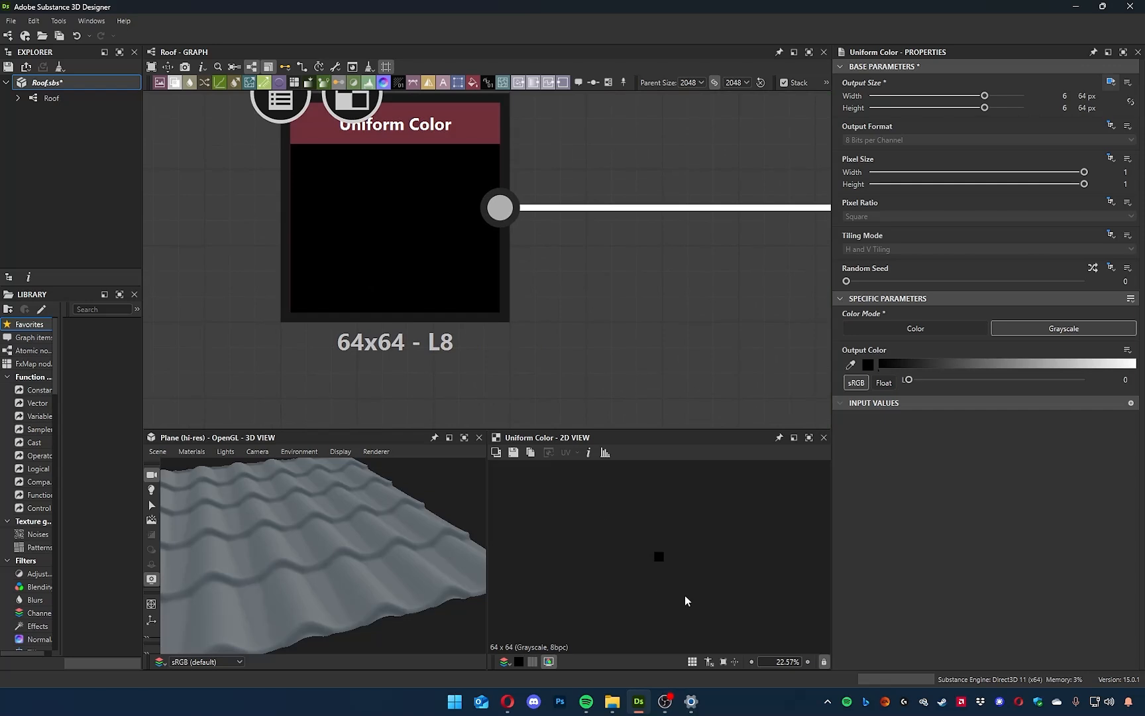
key(f)
drag(984, 96, 954, 97)
drag(985, 108, 949, 96)
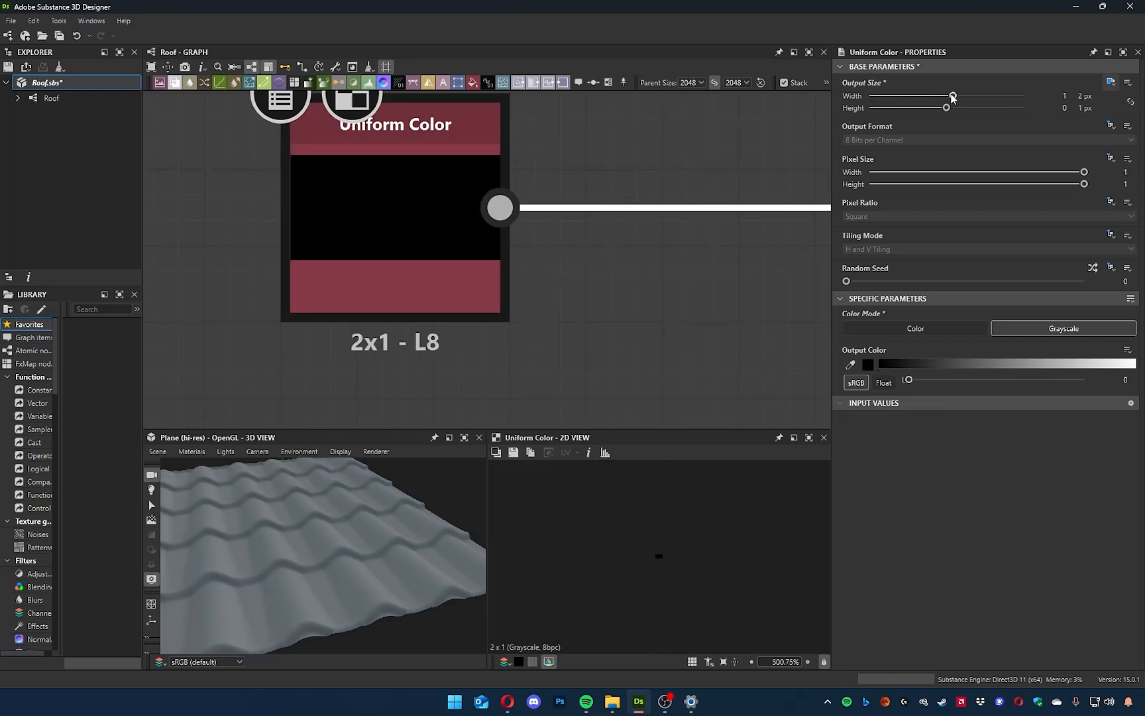
scroll(674, 556, up, 10)
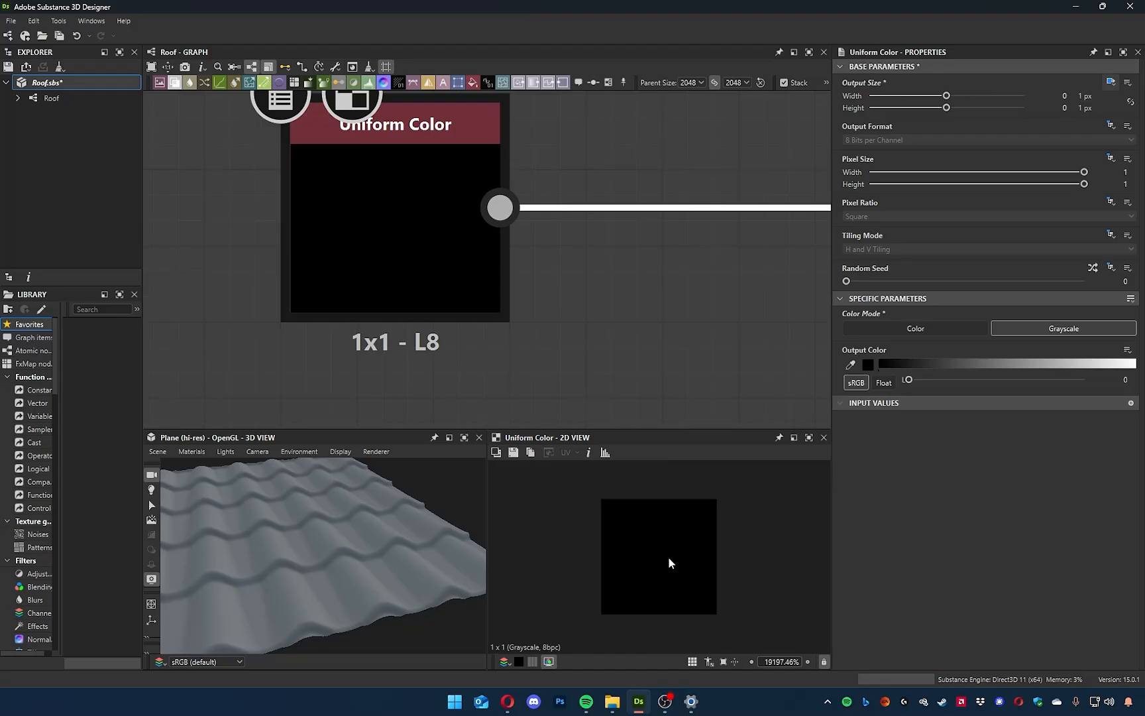
scroll(672, 558, down, 4)
key(space)
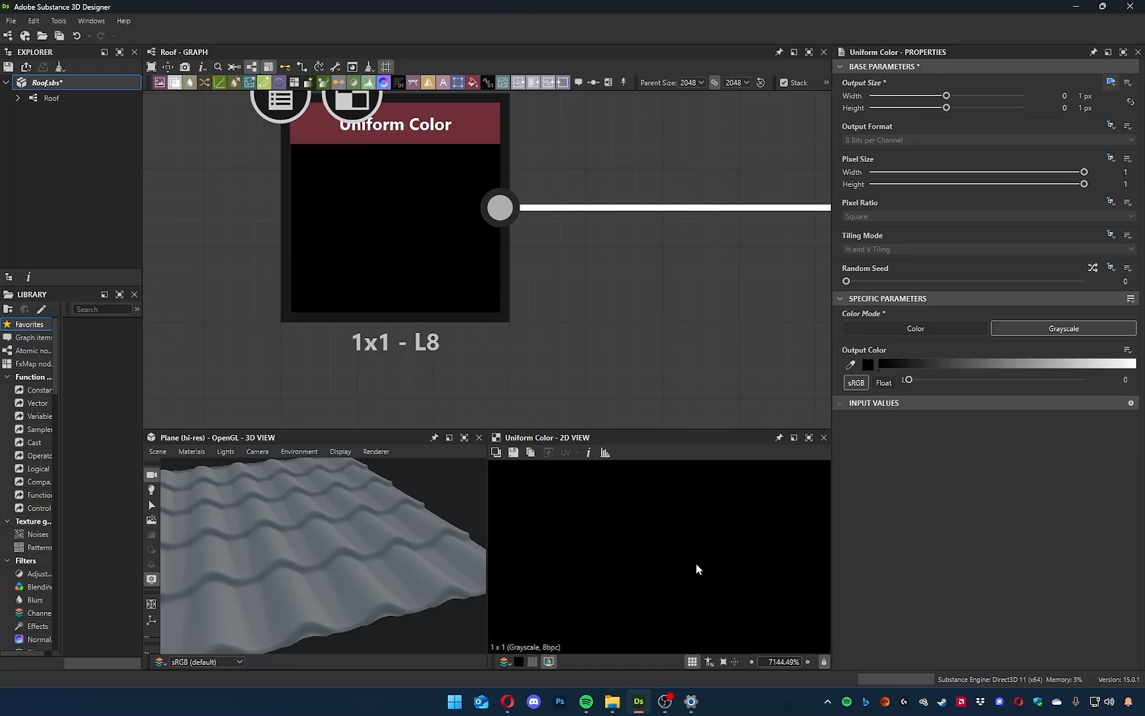
key(space)
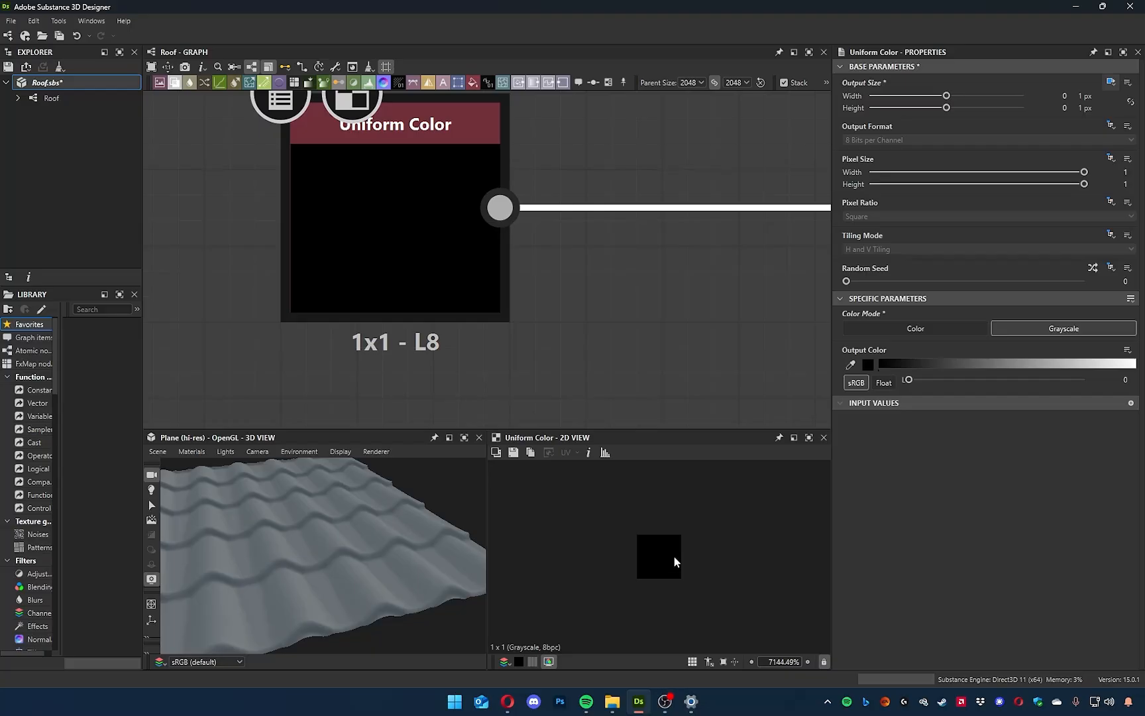
scroll(674, 556, down, 6)
mouse_move(980, 97)
mouse_down()
mouse_move(992, 96)
mouse_move(972, 96)
mouse_move(986, 97)
mouse_move(986, 116)
mouse_up()
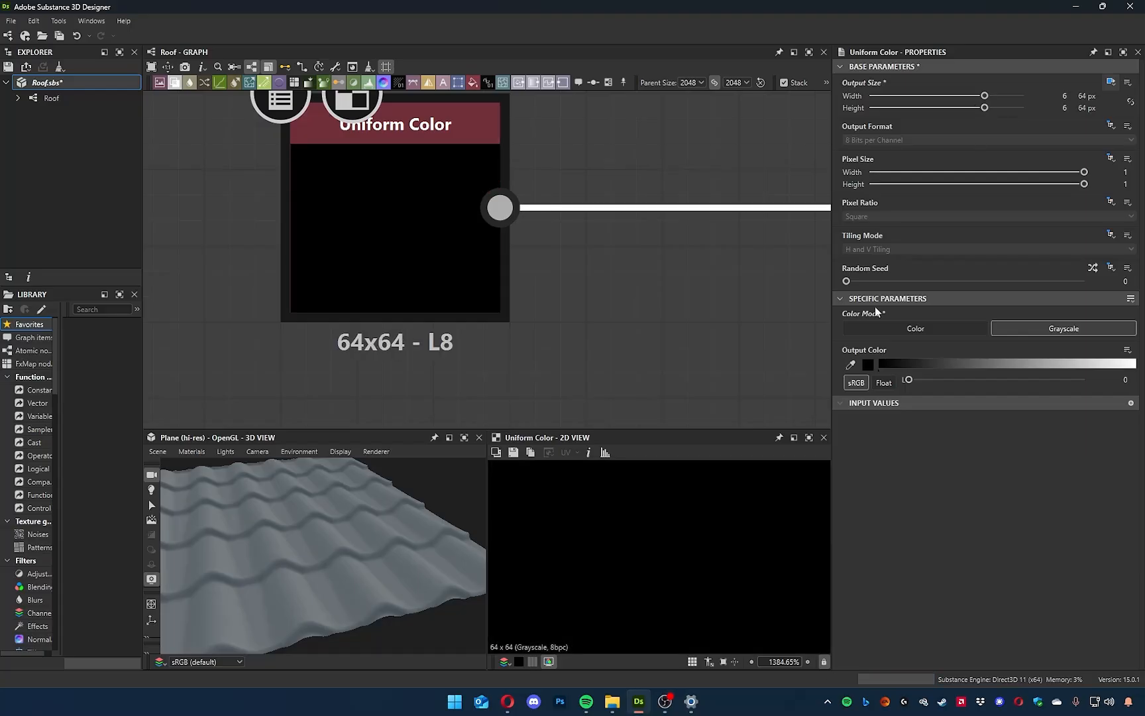
Insert a Gradient Map between the black Uniform Color node and the Metallic output, with its output size Relative to Parent.
scroll(689, 555, down, 5)
scroll(702, 550, up, 3)
scroll(663, 530, down, 3)
scroll(510, 304, down, 6)
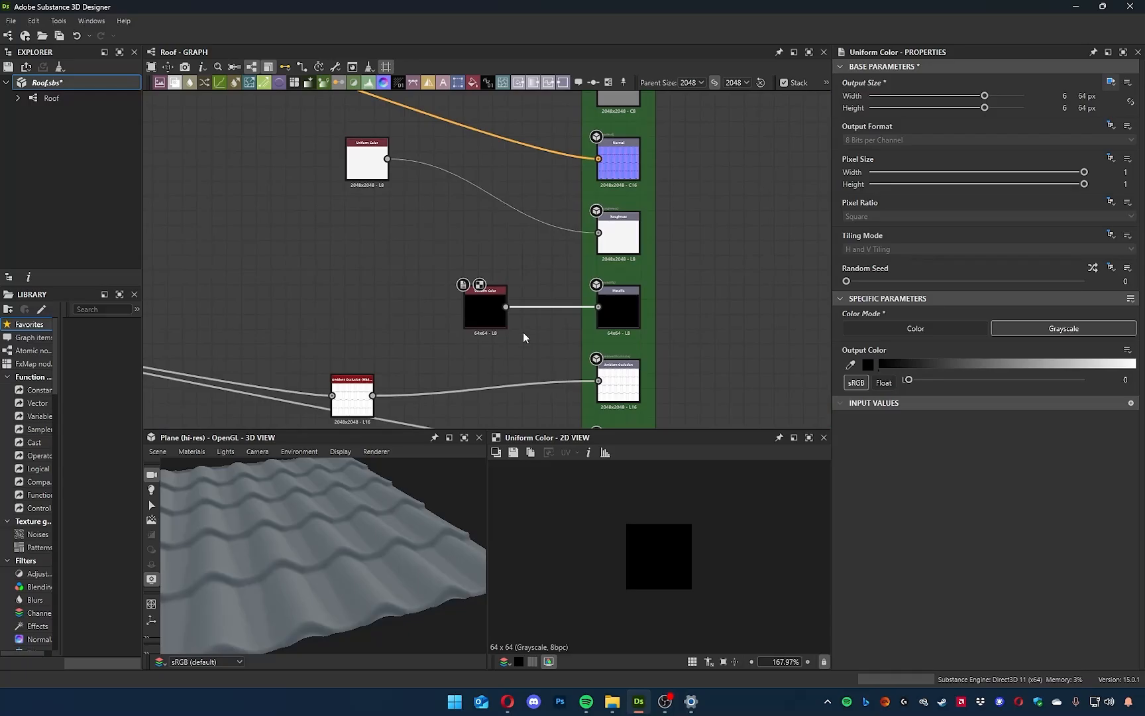
scroll(523, 333, up, 7)
middle_drag(544, 340, 506, 379)
key(space)
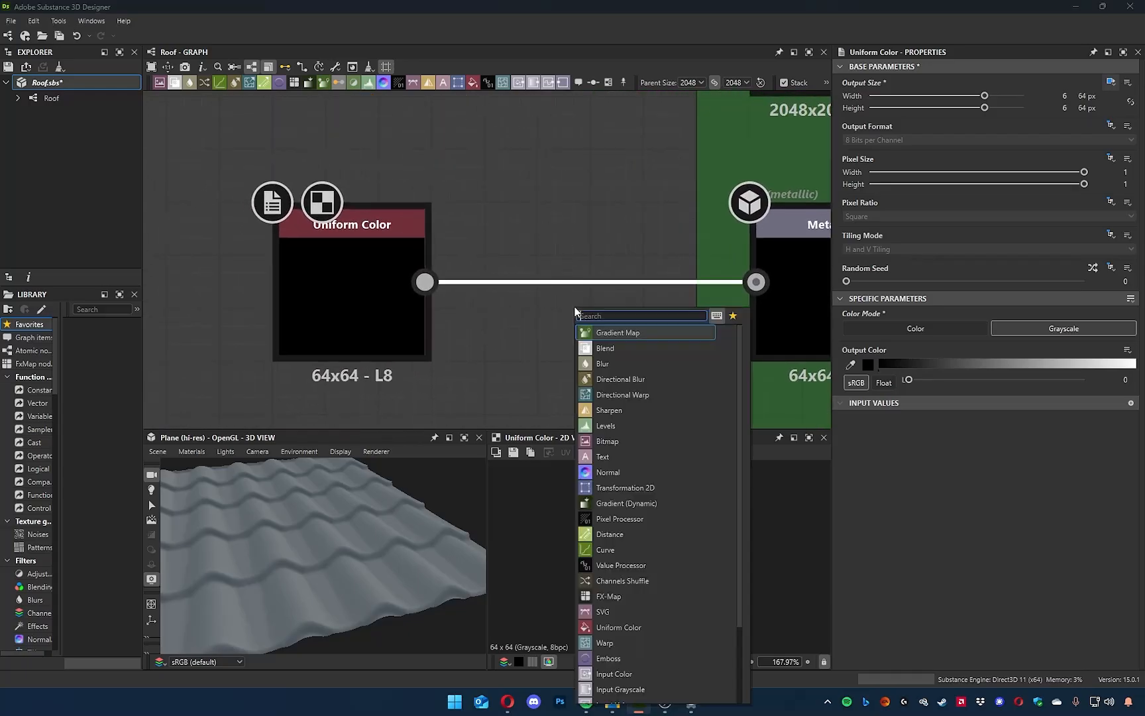
click(597, 333)
drag(602, 312, 579, 305)
click(1115, 84)
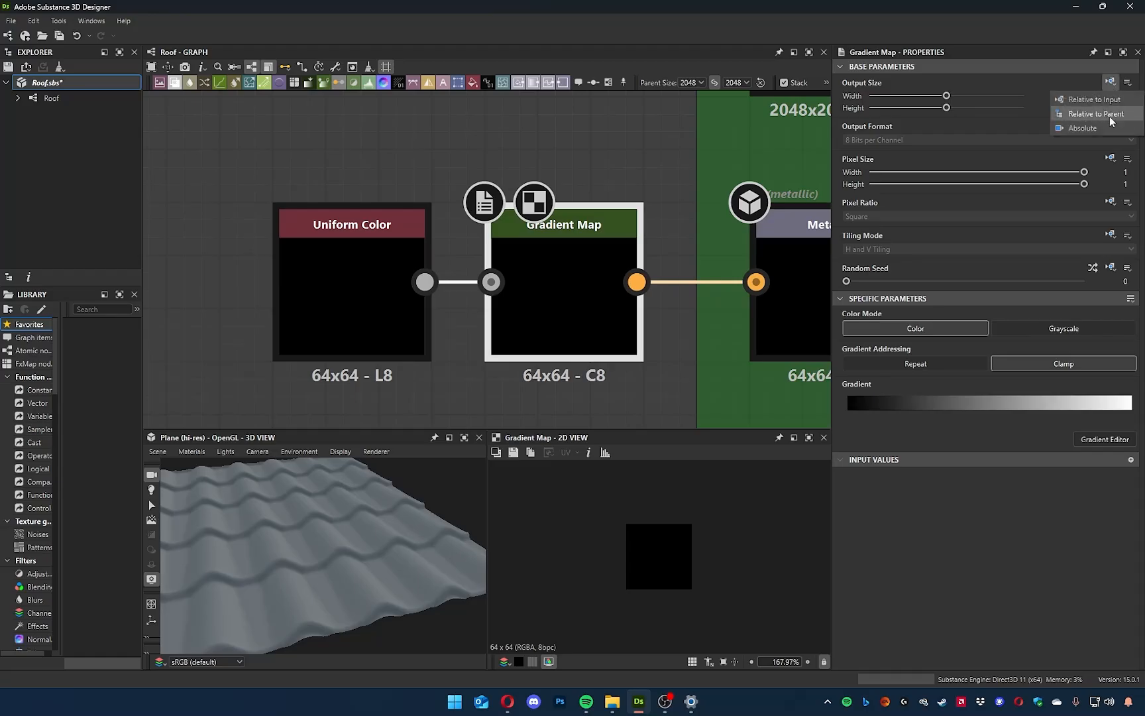
click(1112, 122)
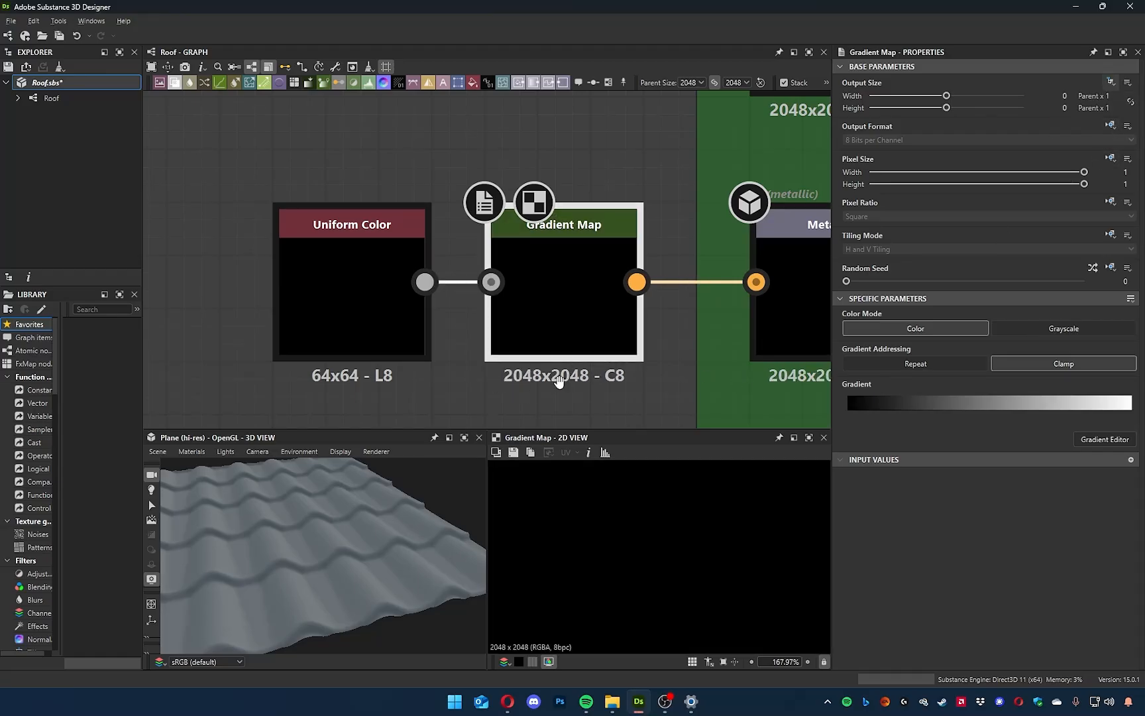
Preview the black Uniform Color node and the Metallic output to compare their resolutions across the Gradient Map.
middle_drag(464, 325, 447, 322)
double_click(353, 287)
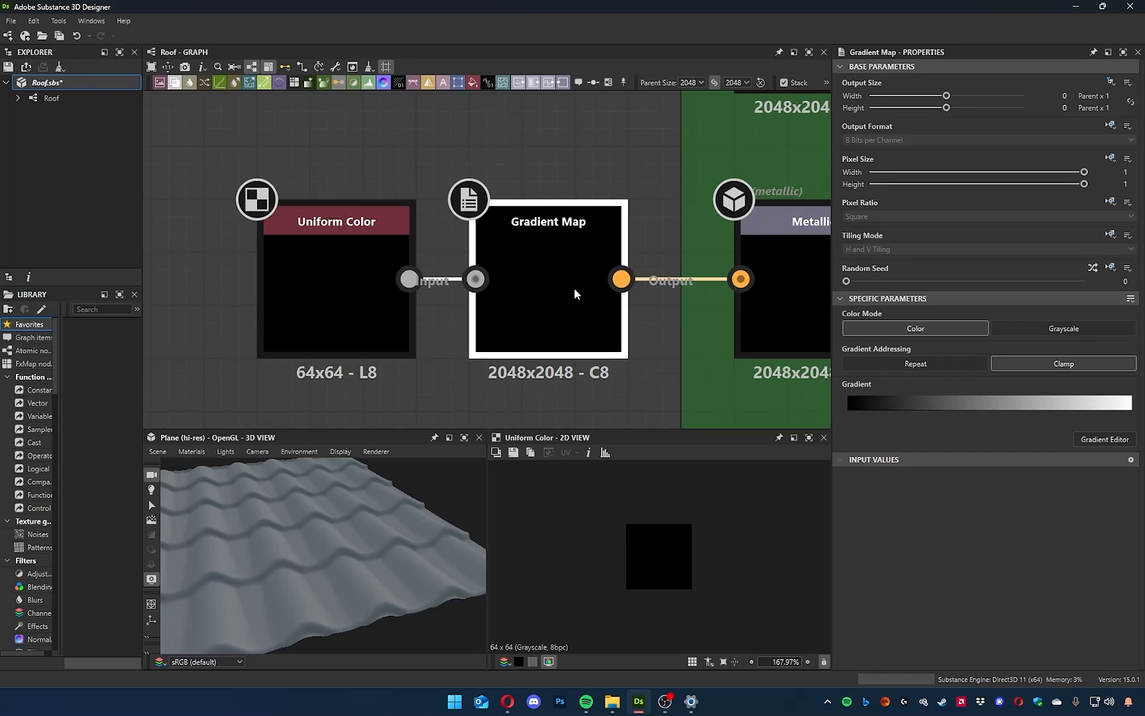
click(343, 321)
drag(544, 327, 575, 330)
click(600, 396)
scroll(621, 399, down, 2)
scroll(621, 398, down, 3)
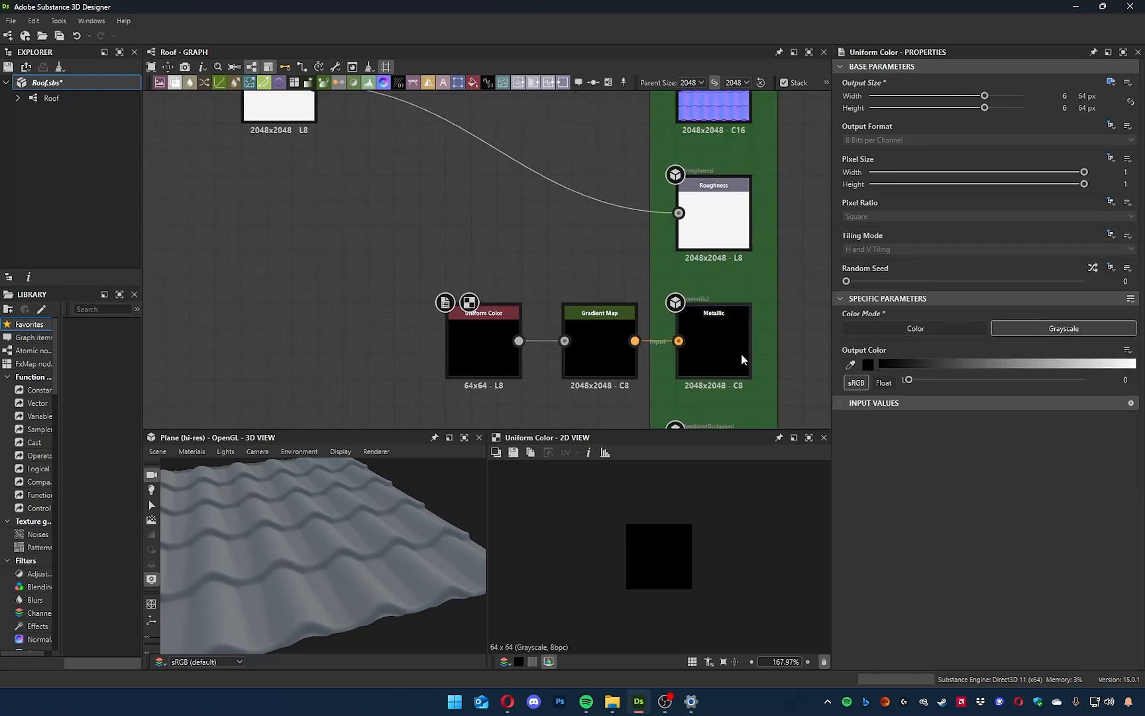
click(733, 346)
scroll(729, 351, up, 5)
scroll(663, 390, down, 5)
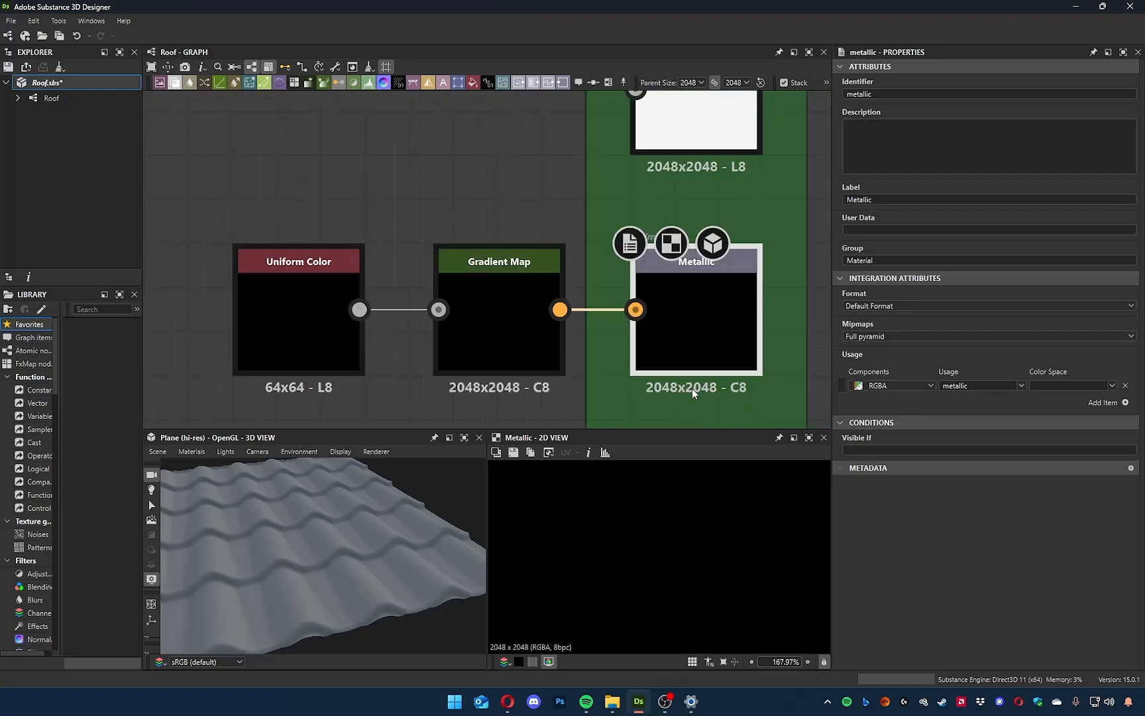
middle_drag(537, 378, 479, 235)
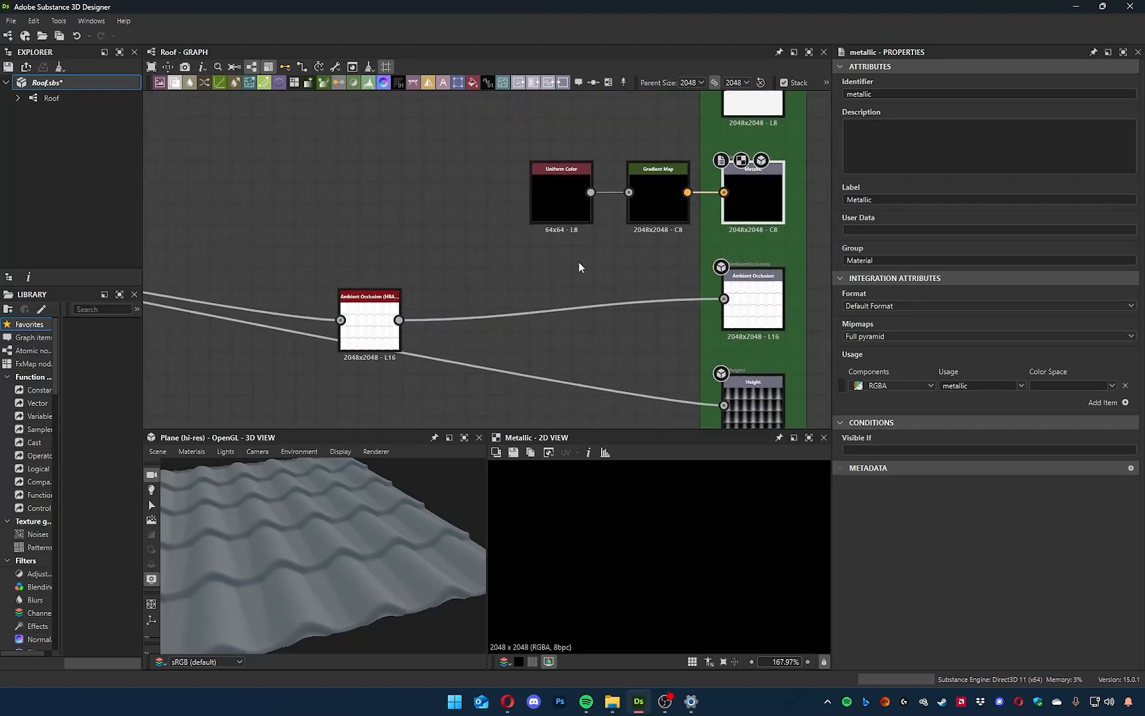
Save the Roof package.
drag(510, 181, 663, 226)
mouse_move(329, 604)
mouse_down()
mouse_move(345, 610)
mouse_move(323, 607)
mouse_up()
click(222, 176)
key(ctrl+s)
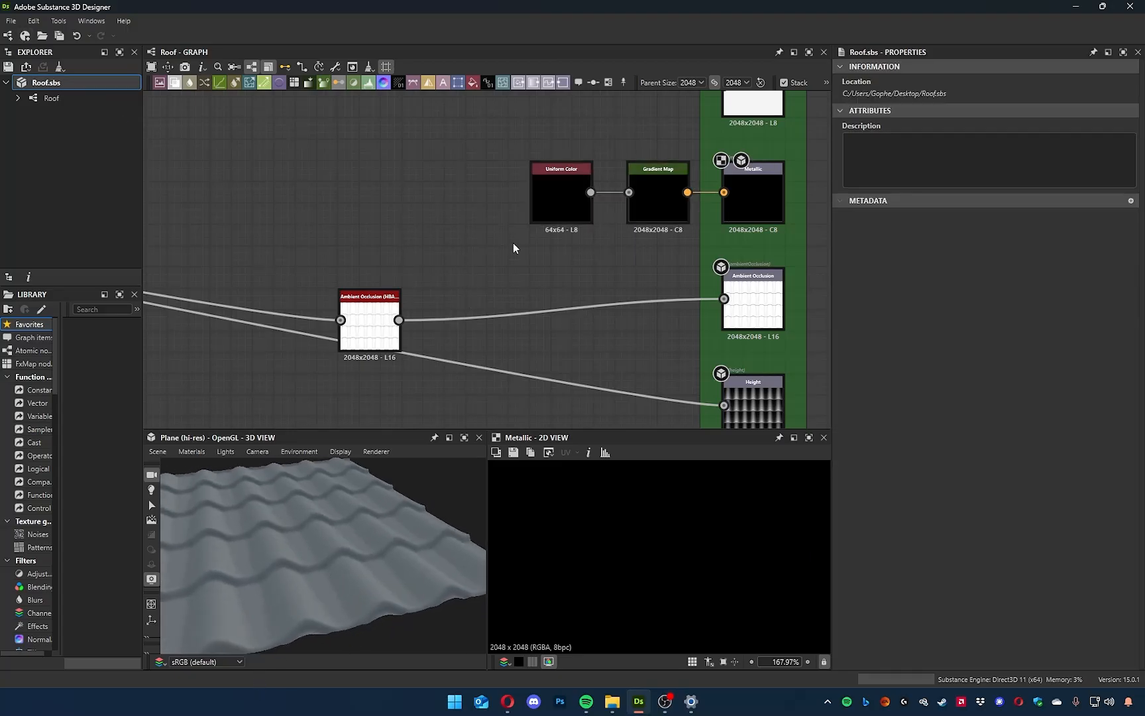
Move the Ambient Occlusion node next to its output and the white Uniform Color node roughly level with the Roughness output.
middle_drag(543, 295, 643, 289)
drag(492, 320, 748, 296)
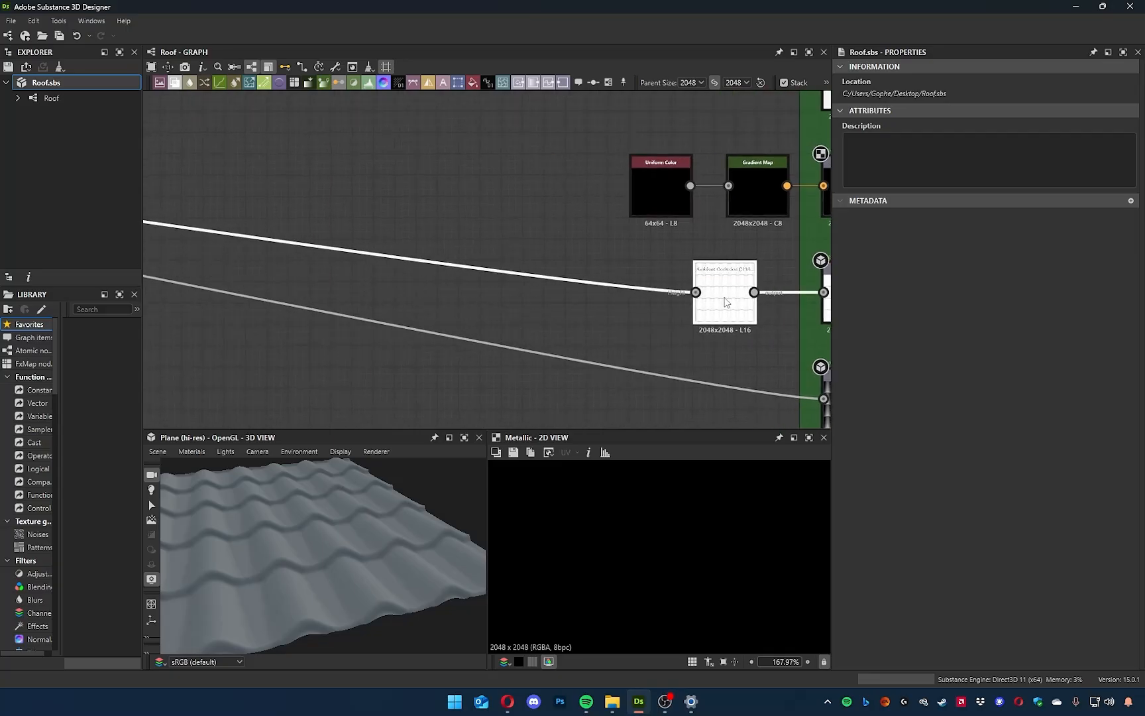
middle_drag(442, 277, 700, 234)
middle_drag(480, 244, 772, 321)
scroll(501, 304, down, 5)
scroll(695, 346, up, 5)
scroll(694, 340, up, 3)
scroll(550, 334, up, 2)
scroll(375, 316, up, 2)
Examine the roof tile surface in the 3D view up close and from several angles.
middle_drag(373, 398, 537, 379)
drag(378, 530, 313, 536)
scroll(330, 551, up, 5)
scroll(330, 551, up, 3)
mouse_move(331, 564)
ctrl+shift+right_down()
mouse_move(269, 555)
mouse_move(368, 565)
mouse_move(324, 561)
ctrl+shift+right_up()
mouse_move(324, 562)
mouse_down()
mouse_move(348, 575)
mouse_move(352, 596)
mouse_move(460, 562)
mouse_move(331, 568)
mouse_up()
scroll(345, 571, up, 2)
scroll(331, 558, down, 5)
scroll(331, 558, down, 3)
ctrl+shift+right_drag(331, 564, 327, 565)
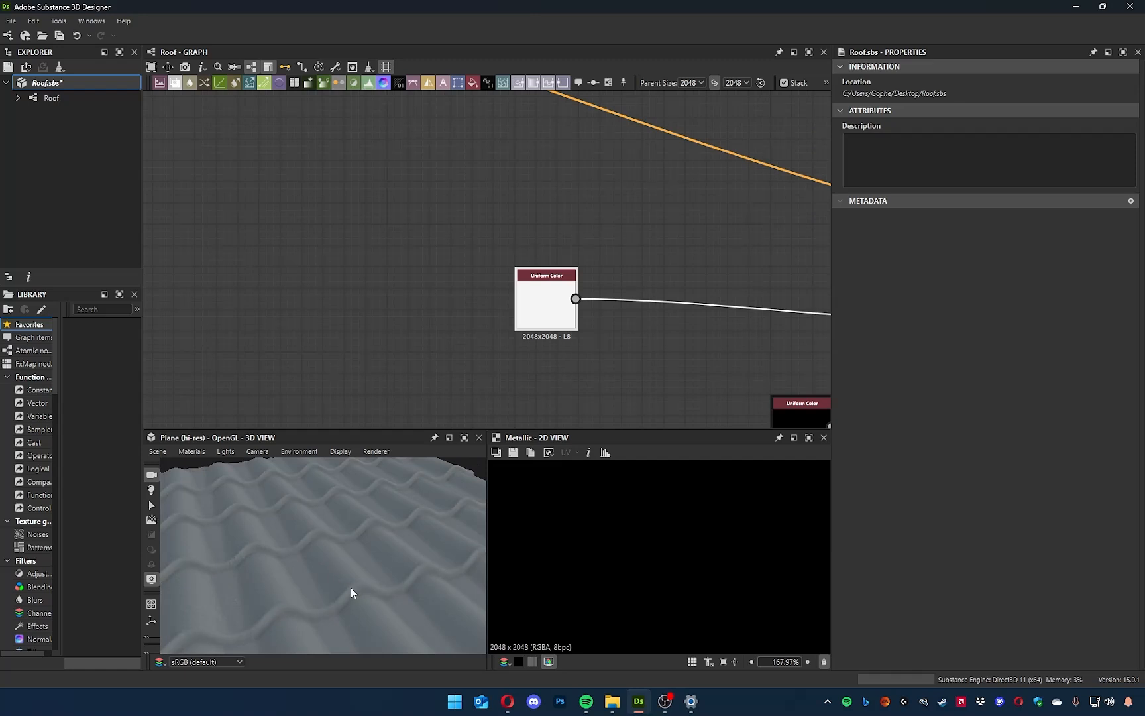
mouse_move(643, 180)
middle_down()
mouse_move(657, 179)
mouse_move(494, 164)
mouse_move(687, 149)
mouse_move(638, 170)
middle_up()
drag(363, 573, 312, 567)
Preview the vertical Tile Generator Grayscale nodes in the blue frame and compare them with the curved tiles in 3D.
middle_drag(606, 338, 693, 174)
middle_drag(358, 265, 722, 295)
middle_drag(285, 284, 629, 312)
middle_drag(205, 286, 683, 376)
middle_drag(589, 371, 686, 365)
middle_drag(532, 353, 426, 341)
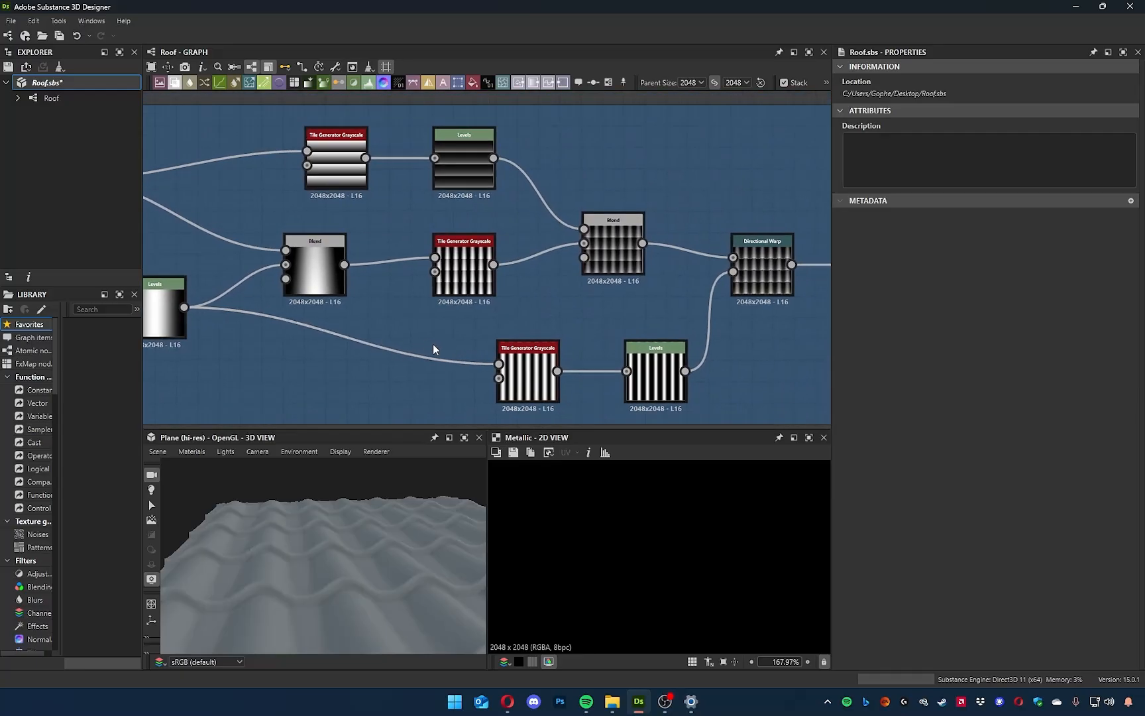
drag(381, 590, 341, 567)
double_click(467, 265)
double_click(525, 381)
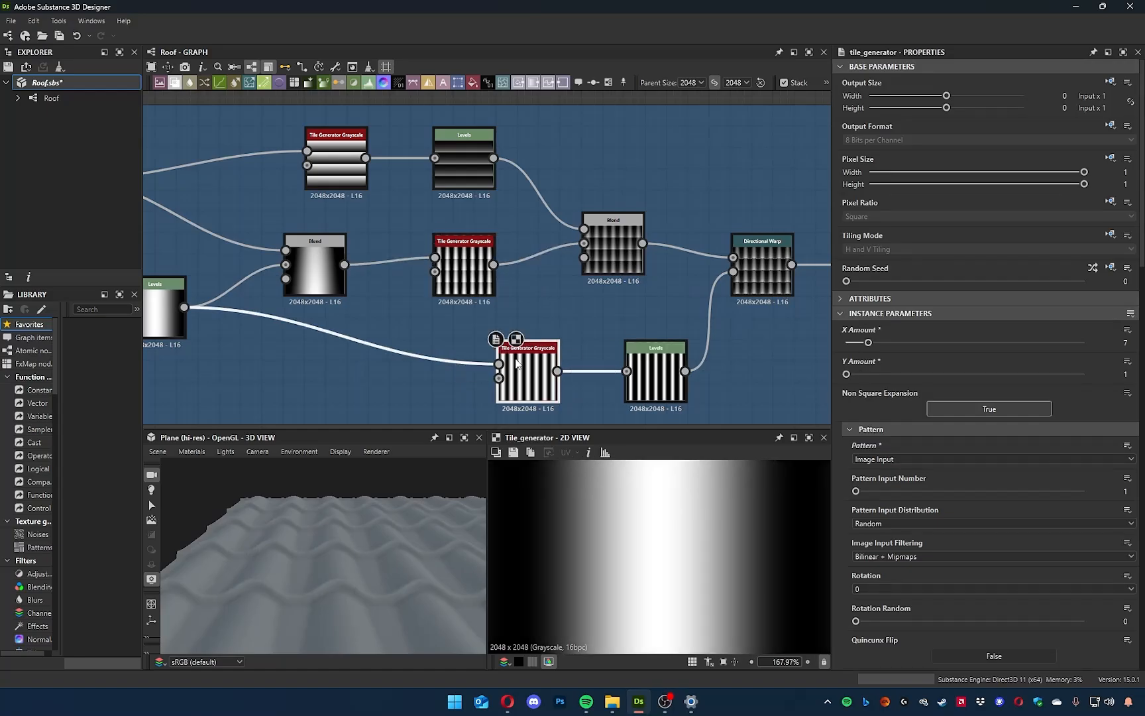
middle_drag(569, 324, 466, 315)
mouse_move(411, 540)
mouse_down()
mouse_move(400, 551)
mouse_move(327, 554)
mouse_move(393, 572)
mouse_move(361, 571)
mouse_up()
middle_drag(762, 294, 348, 299)
scroll(569, 255, down, 6)
middle_drag(703, 205, 235, 337)
middle_drag(363, 358, 601, 217)
drag(411, 529, 351, 536)
scroll(609, 252, up, 8)
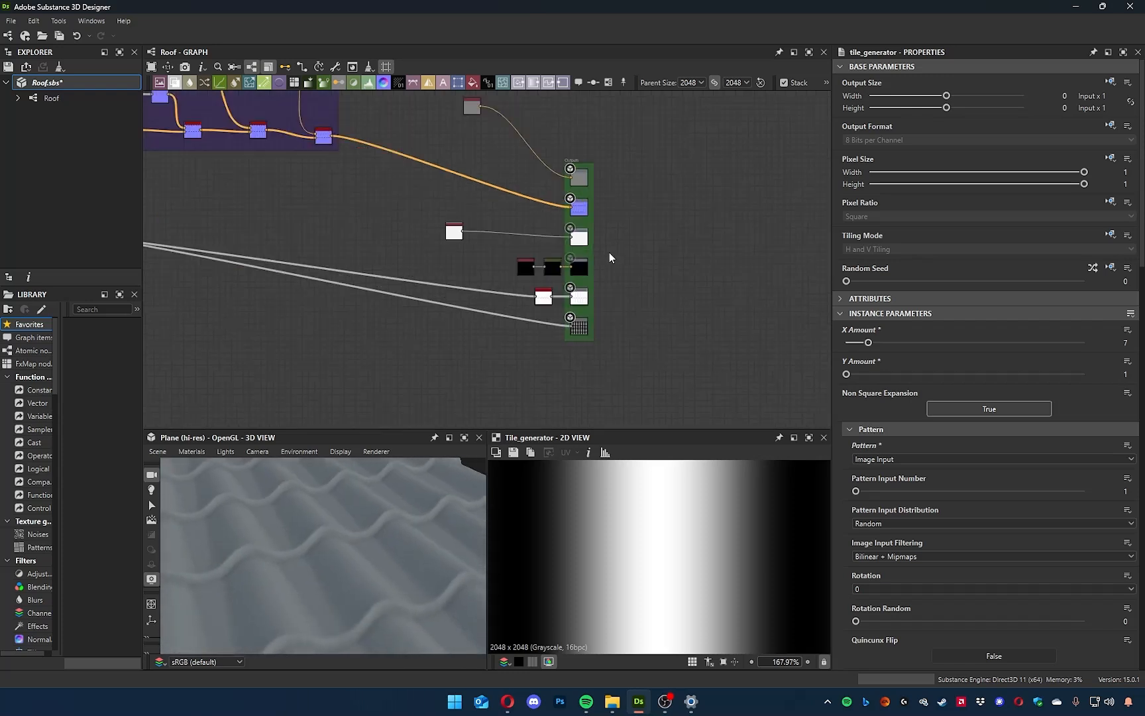
Add a Grunge Leaks node and place it above the white Uniform Color node that feeds Roughness.
middle_drag(483, 243, 795, 247)
middle_drag(551, 277, 739, 360)
middle_drag(552, 317, 595, 365)
scroll(586, 355, down, 2)
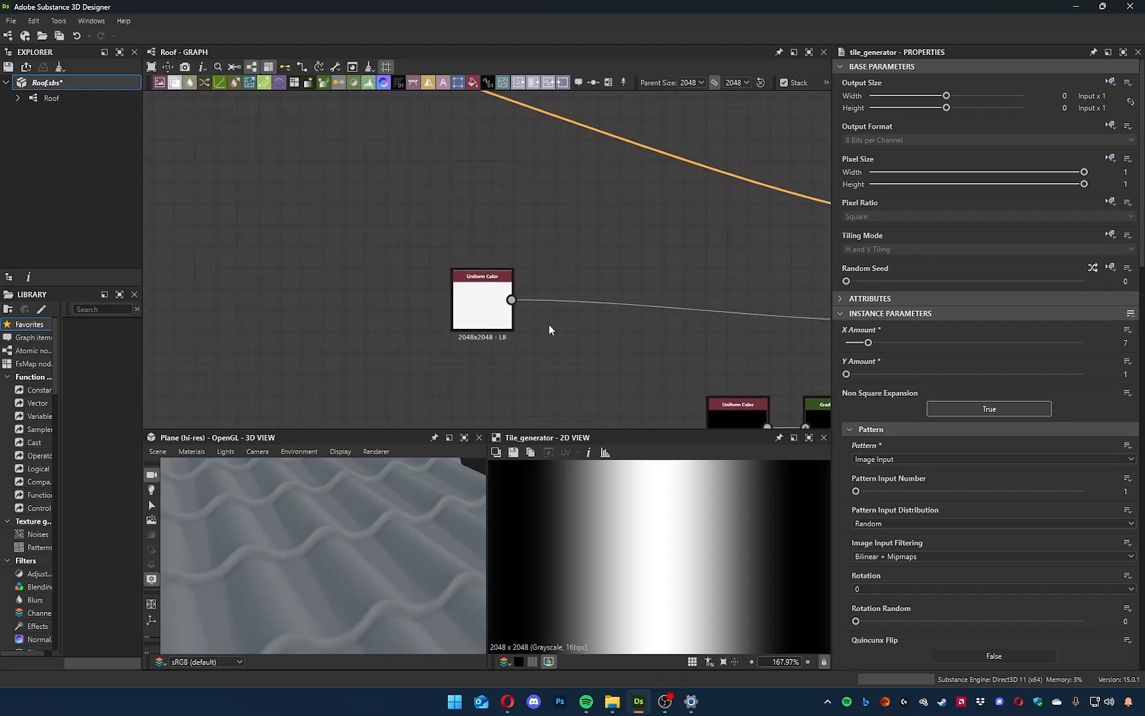
drag(317, 557, 342, 527)
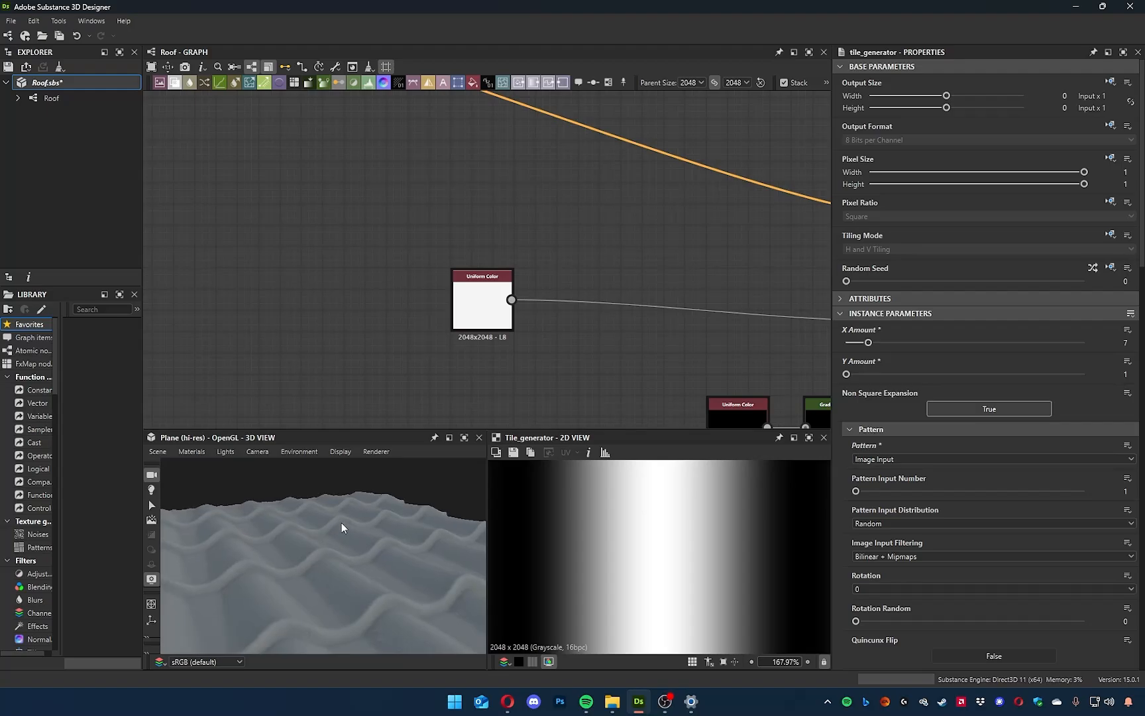
middle_drag(543, 373, 563, 382)
key(space)
text(leak)
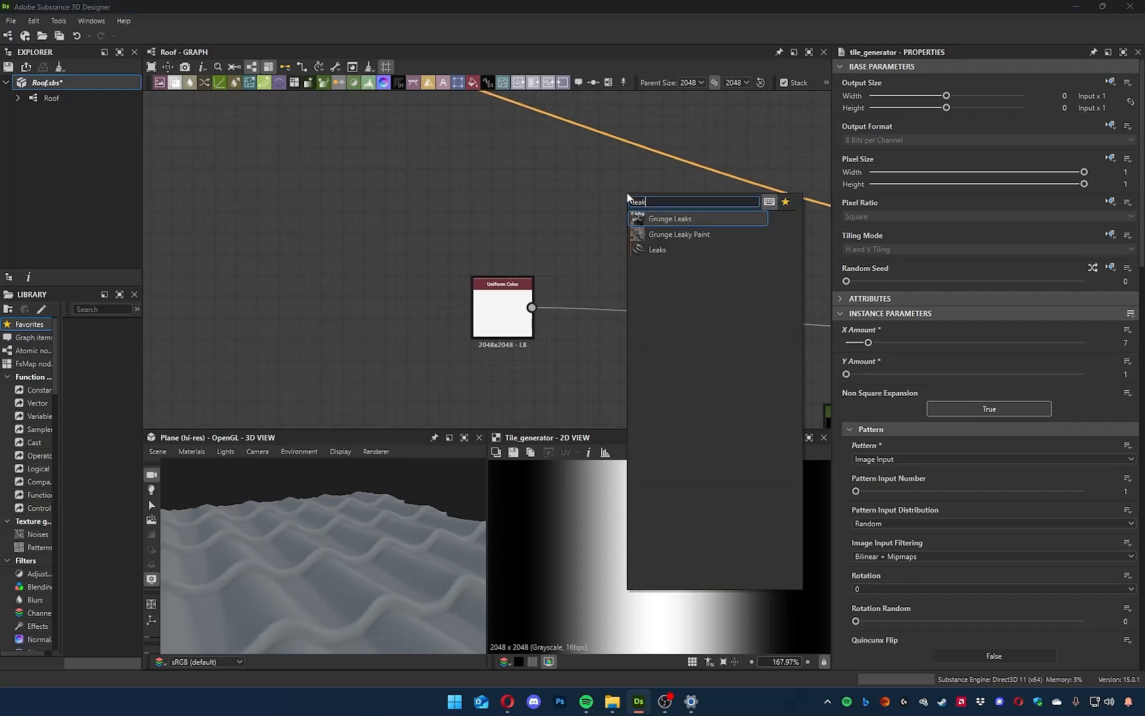
key(Down)
key(Up)
key(Return)
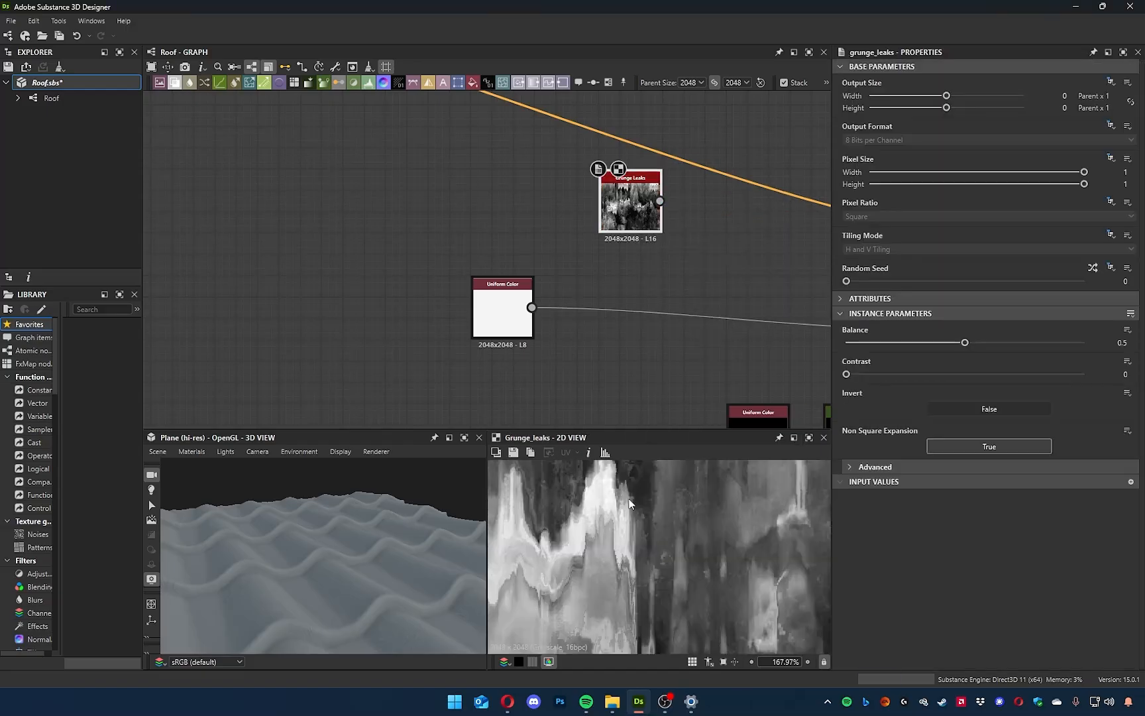
scroll(669, 573, down, 10)
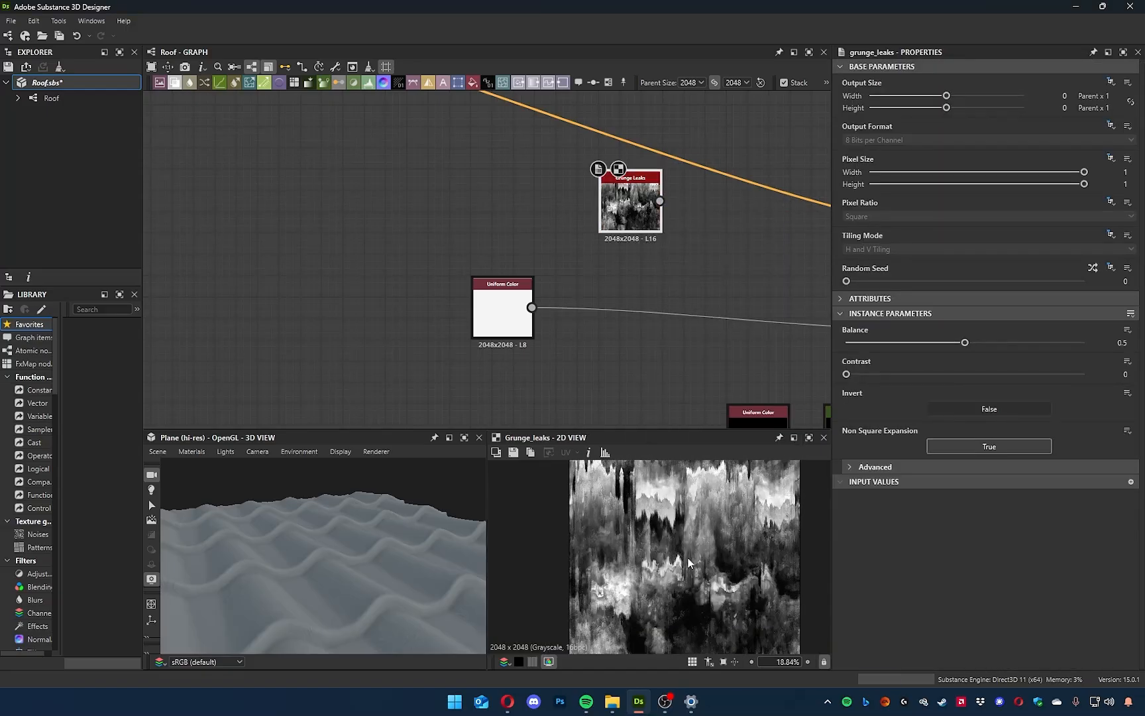
drag(482, 302, 352, 354)
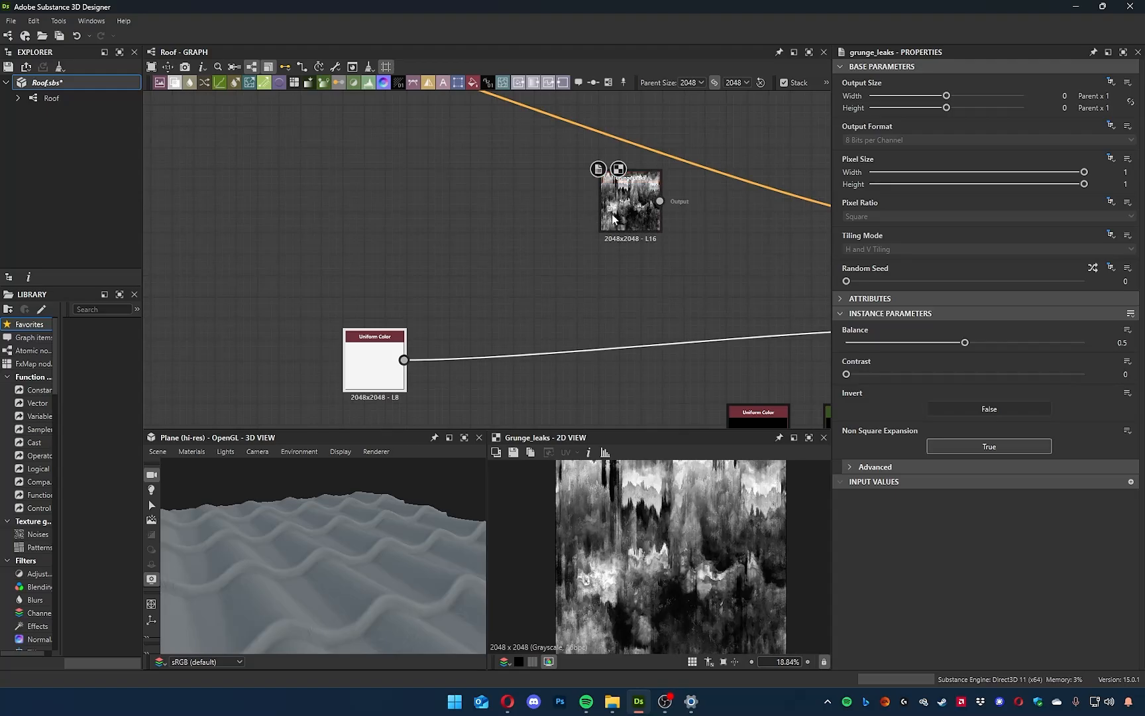
drag(613, 219, 506, 251)
Set the Grunge Leaks node's Balance to 0.34 and inspect the leak pattern.
click(871, 61)
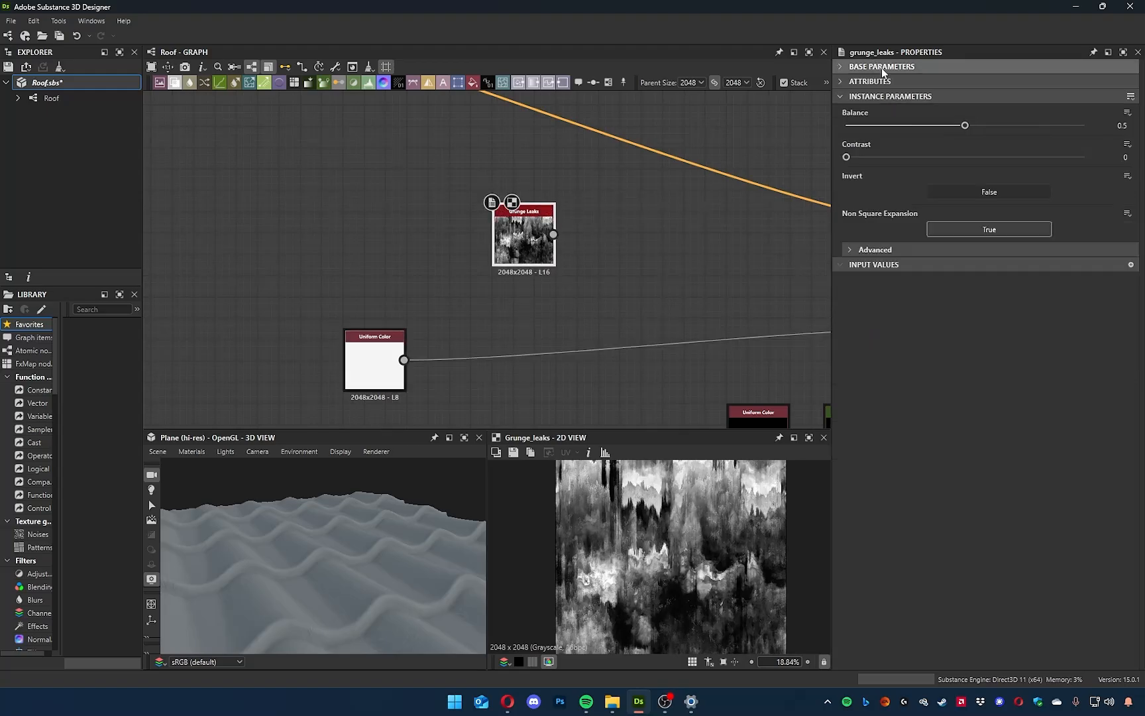
drag(963, 130, 925, 143)
scroll(640, 572, up, 3)
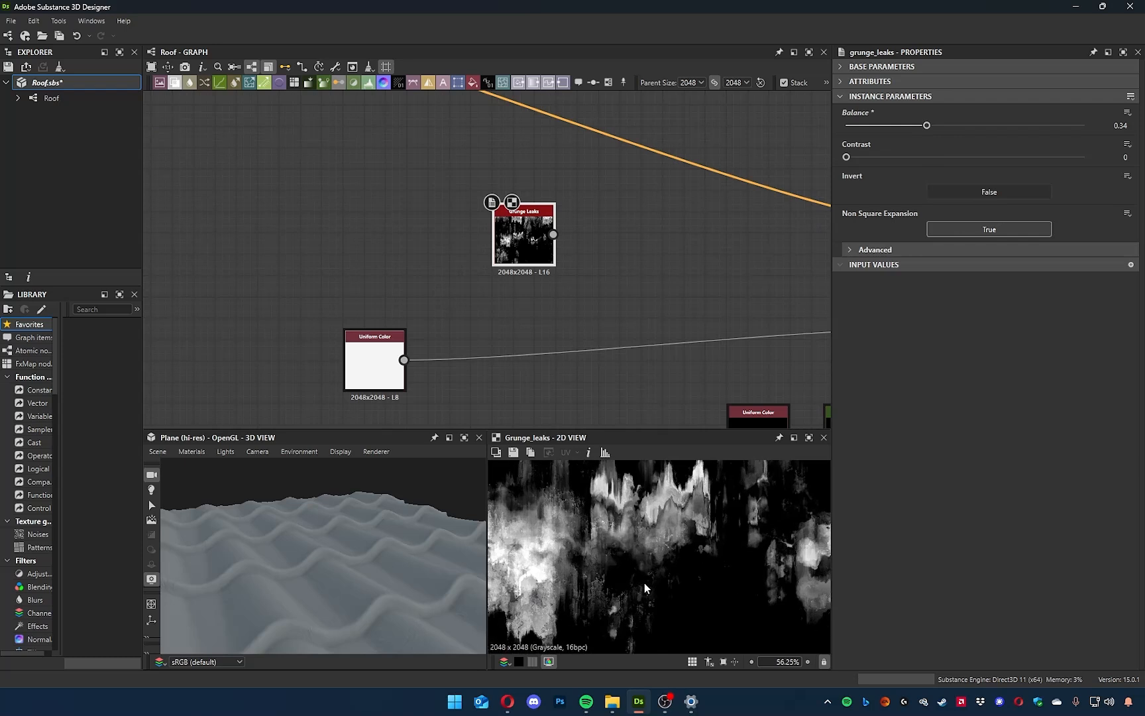
mouse_move(639, 506)
middle_down()
mouse_move(621, 525)
mouse_move(623, 512)
middle_up()
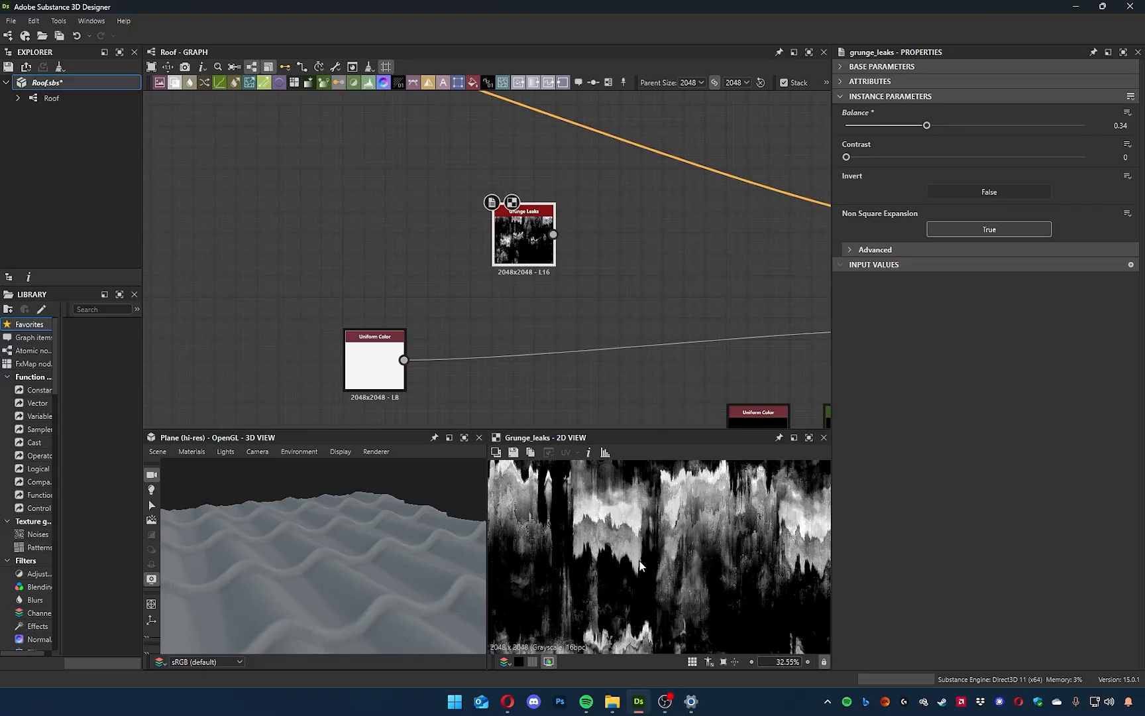
Move the Grunge Leaks node slightly closer to the white Uniform Color node.
middle_drag(613, 251, 652, 234)
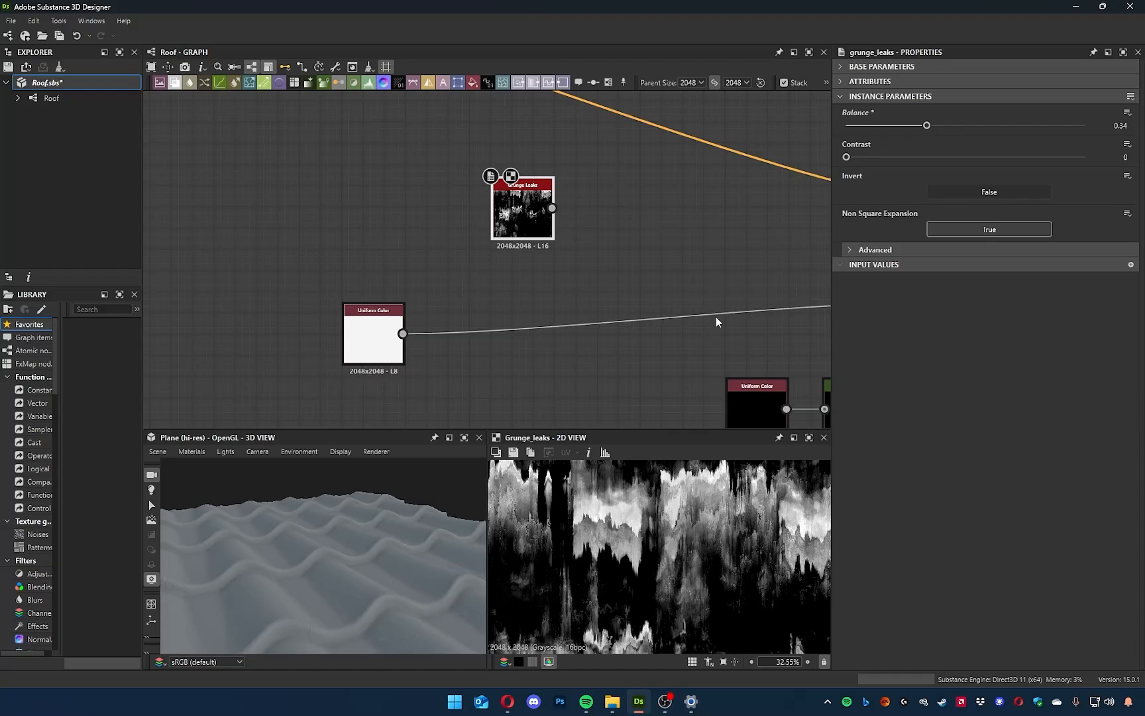
middle_drag(581, 255, 570, 274)
drag(512, 233, 489, 263)
middle_drag(599, 262, 569, 236)
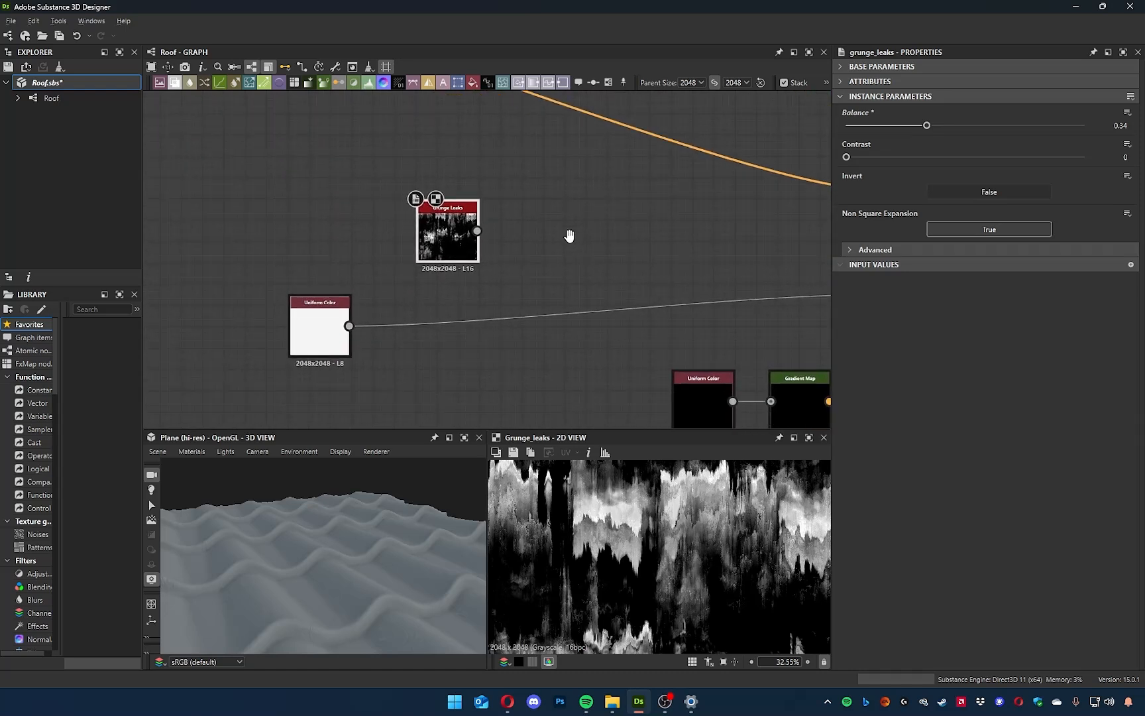
Move the white Uniform Color node and feed the Roughness output from the Grunge Leaks node instead.
drag(320, 311, 404, 318)
middle_drag(507, 299, 439, 280)
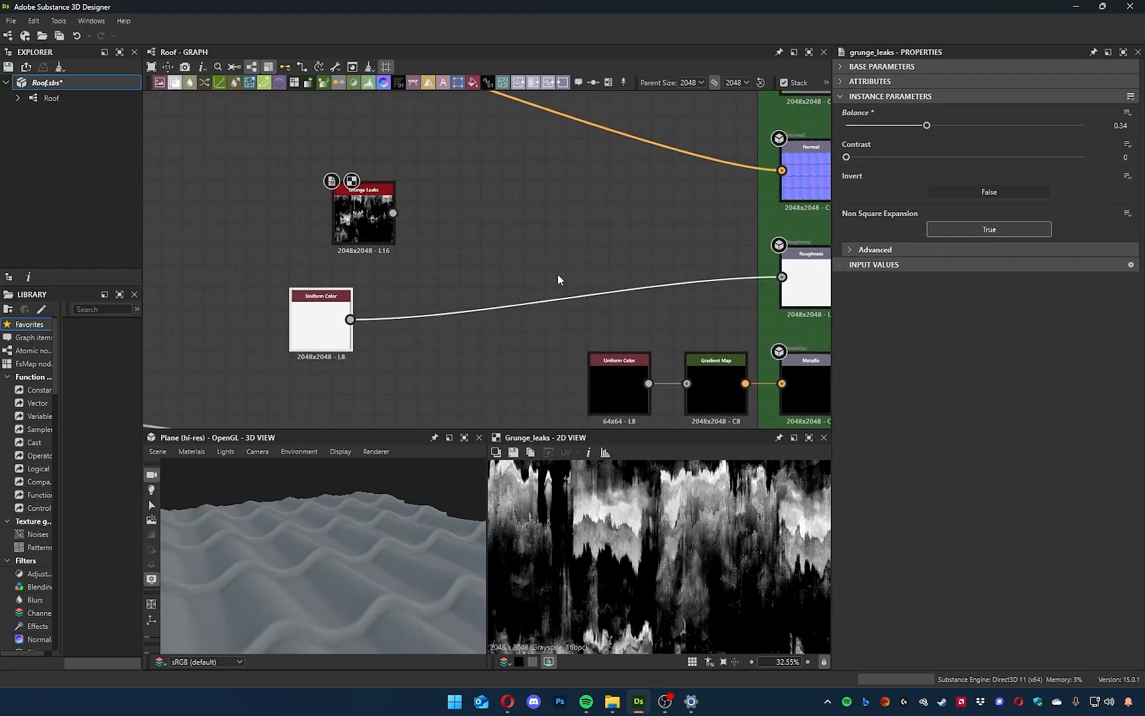
drag(466, 232, 782, 276)
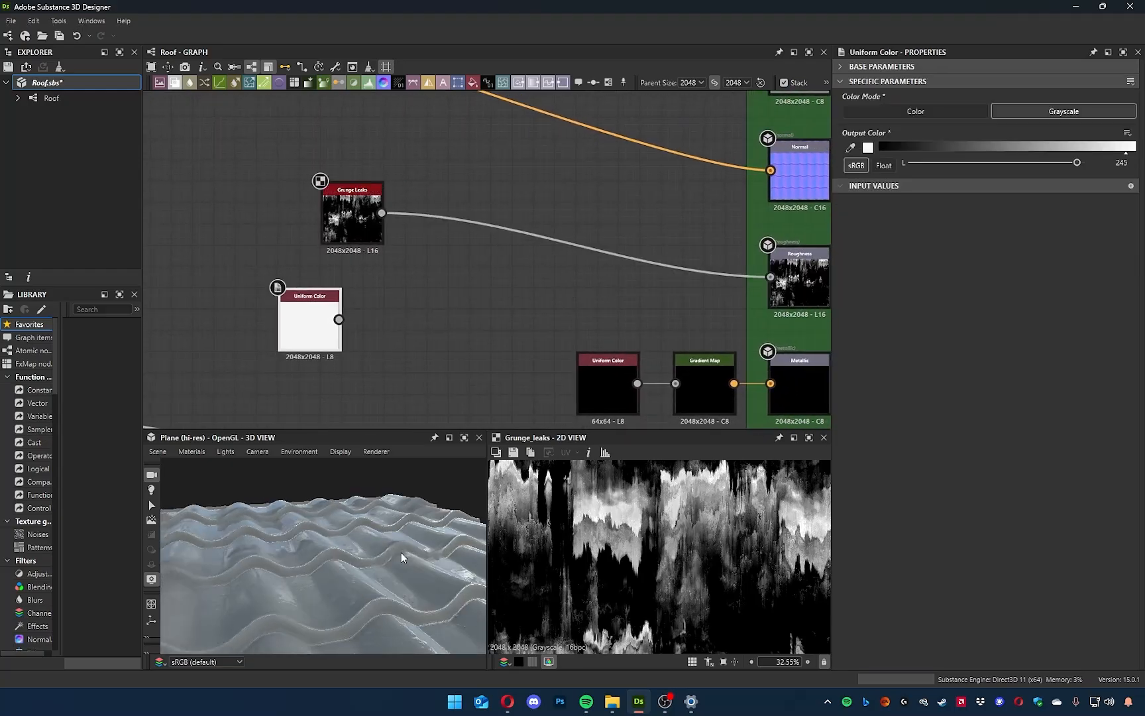
Examine from several angles how the Grunge Leaks roughness affects the shine of the curved tiles in 3D.
drag(346, 527, 319, 603)
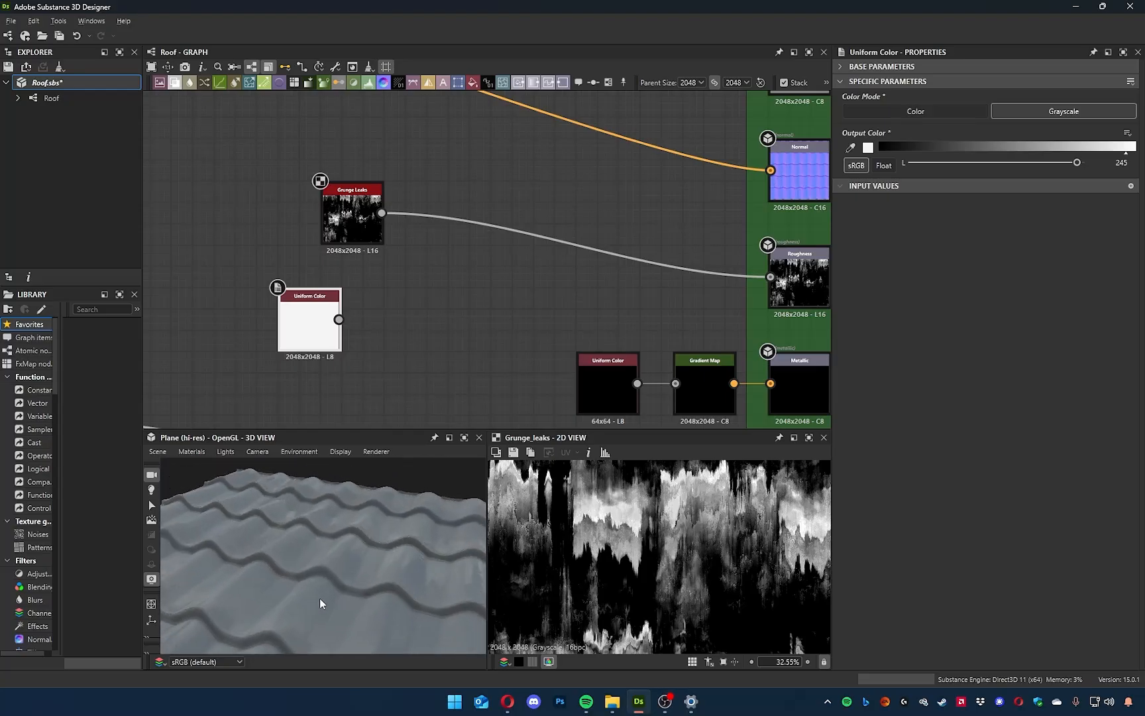
scroll(624, 594, up, 1)
drag(397, 570, 319, 549)
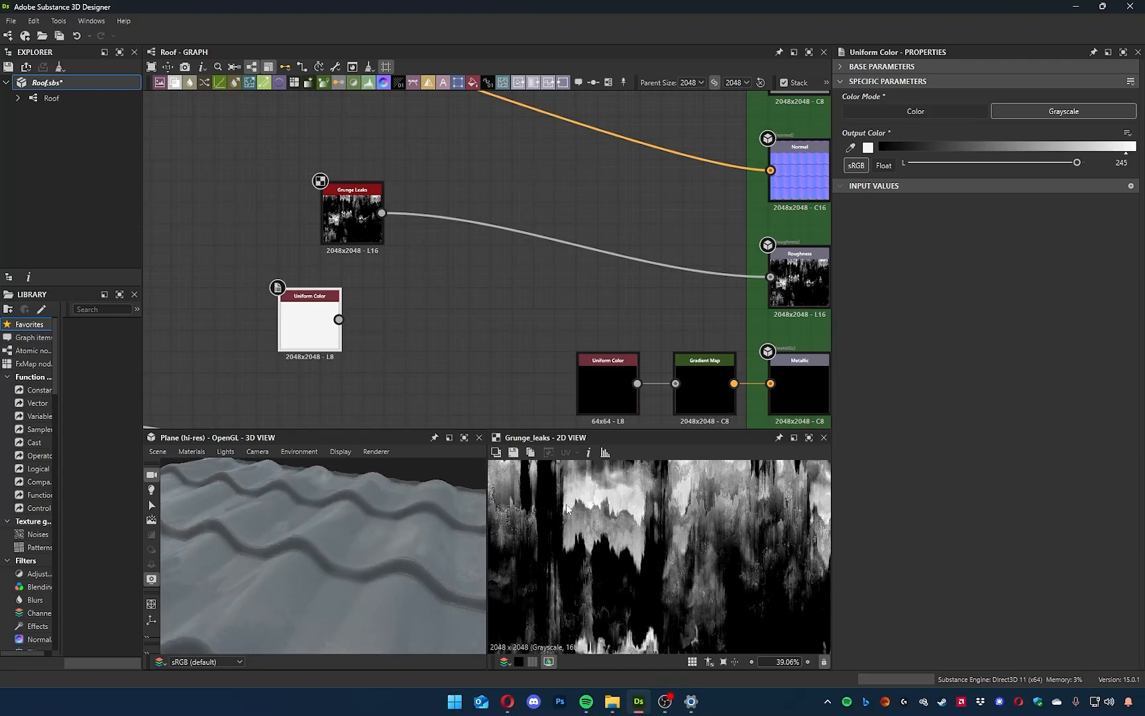
drag(262, 529, 408, 581)
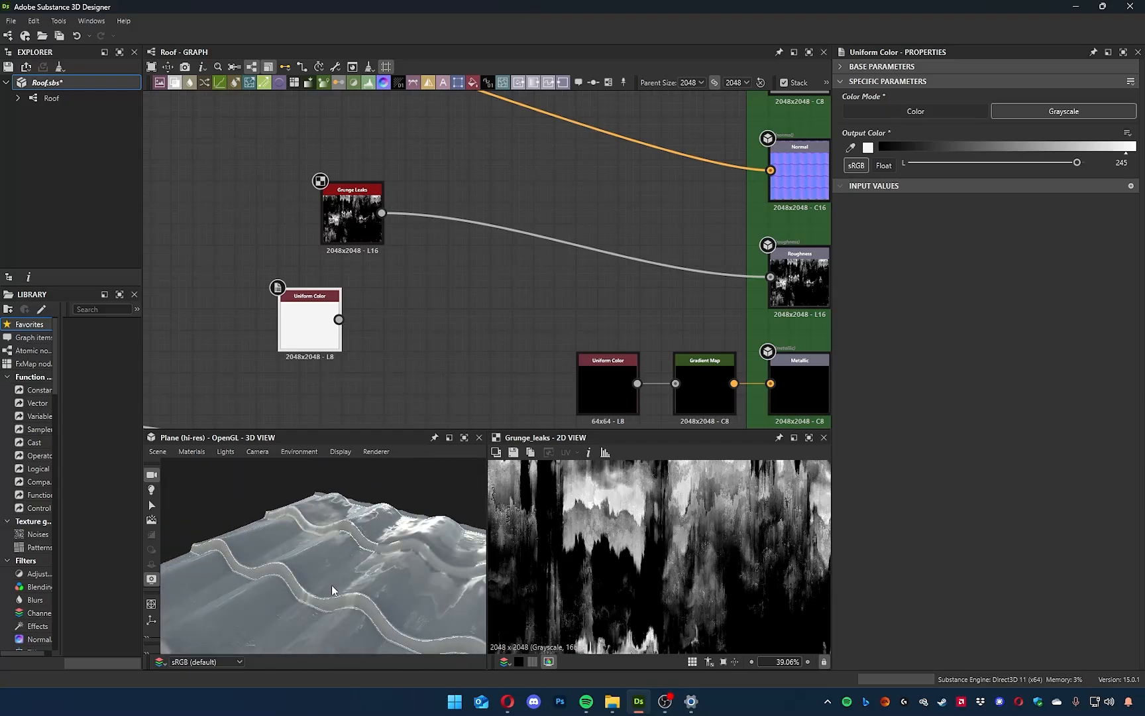
drag(419, 585, 255, 524)
mouse_move(379, 524)
mouse_down()
mouse_move(413, 551)
mouse_move(400, 552)
mouse_move(409, 567)
mouse_move(377, 548)
mouse_move(411, 524)
mouse_up()
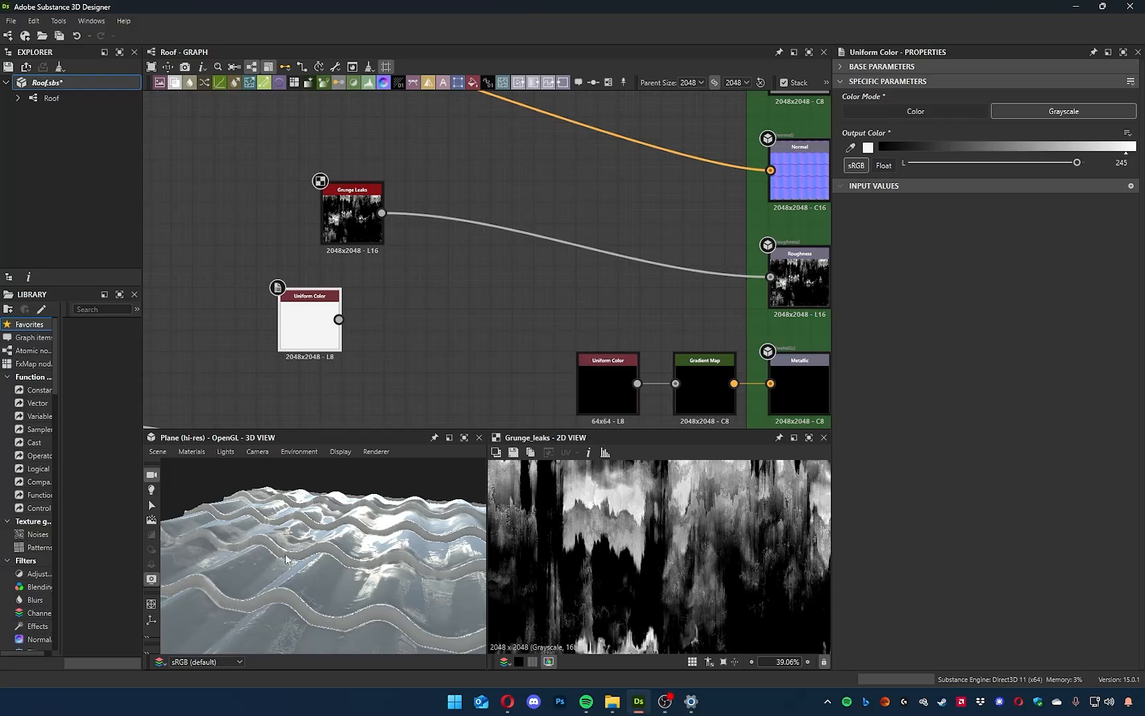
mouse_move(302, 591)
mouse_down()
mouse_move(410, 591)
mouse_move(304, 531)
mouse_move(316, 552)
mouse_up()
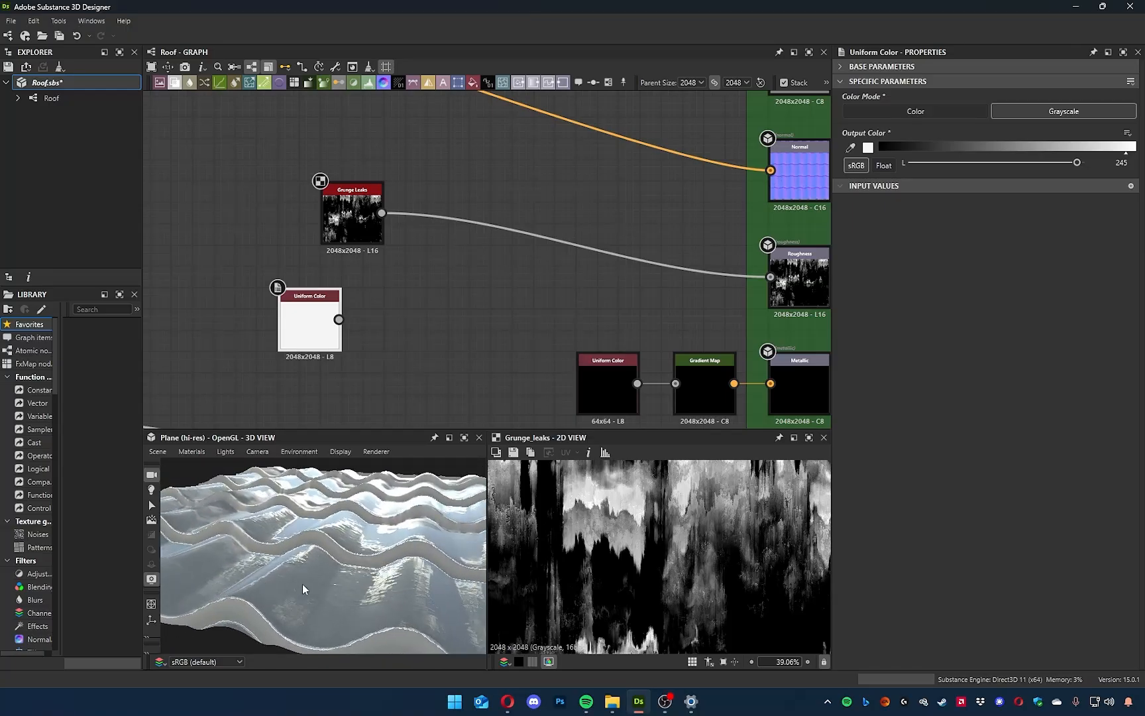
middle_drag(429, 284, 487, 320)
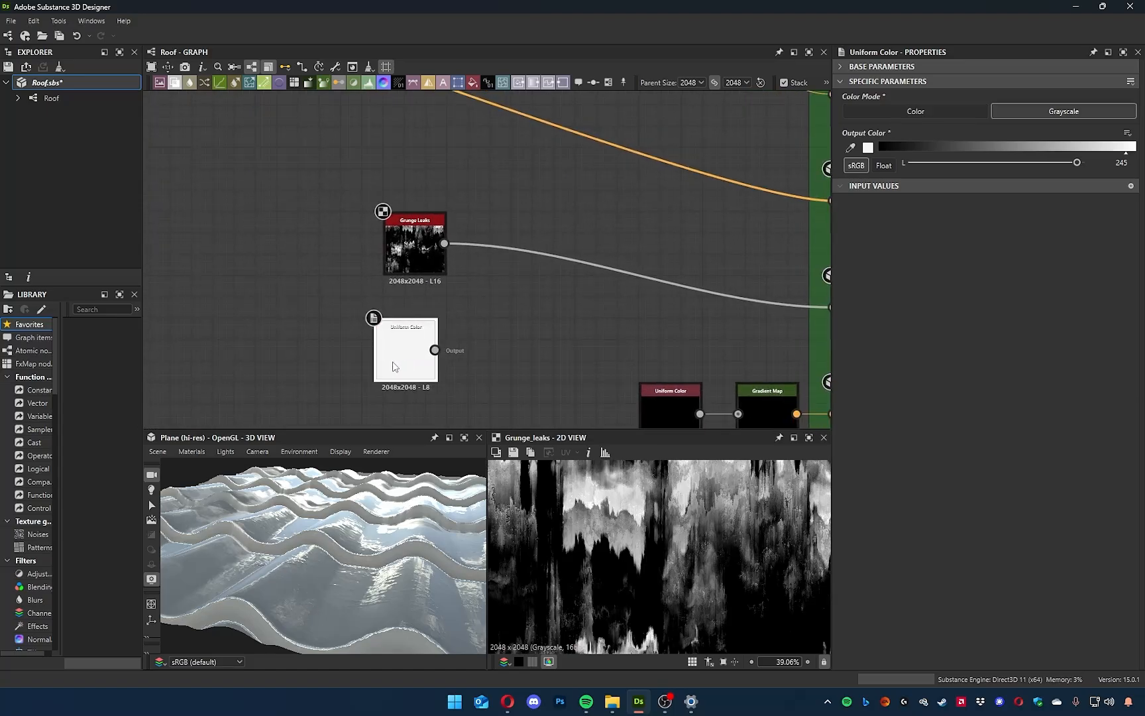
mouse_move(360, 543)
mouse_down()
mouse_move(304, 533)
mouse_move(339, 554)
mouse_up()
middle_drag(468, 379, 451, 381)
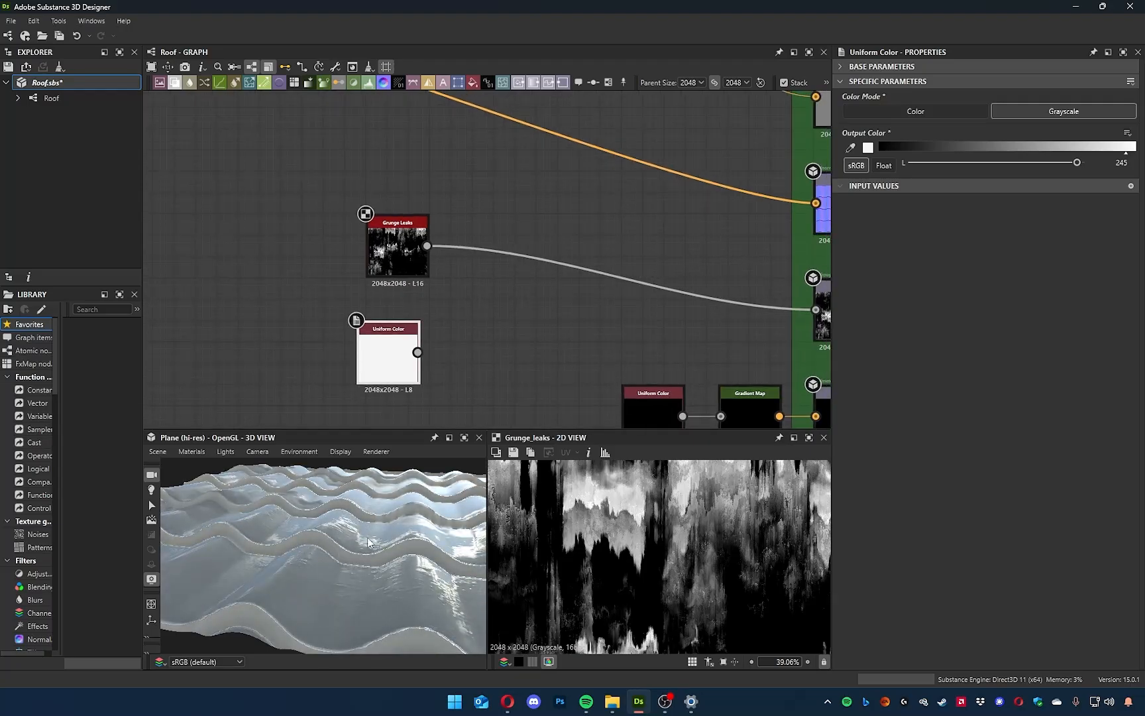
Compare the Blur HQ Grayscale tile pattern and the whole Grunge Leaks map with the shiny tiles in 3D.
scroll(540, 307, down, 3)
middle_drag(511, 342, 744, 342)
middle_drag(364, 373, 647, 388)
scroll(492, 306, up, 8)
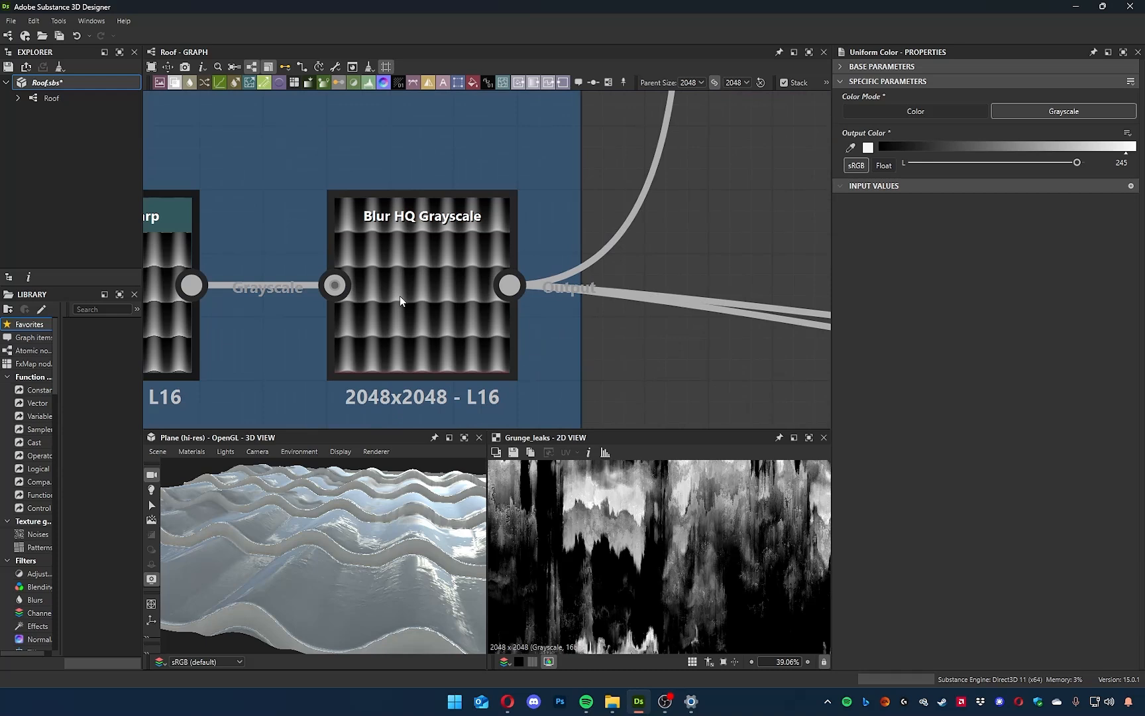
drag(366, 533, 320, 548)
drag(251, 603, 261, 592)
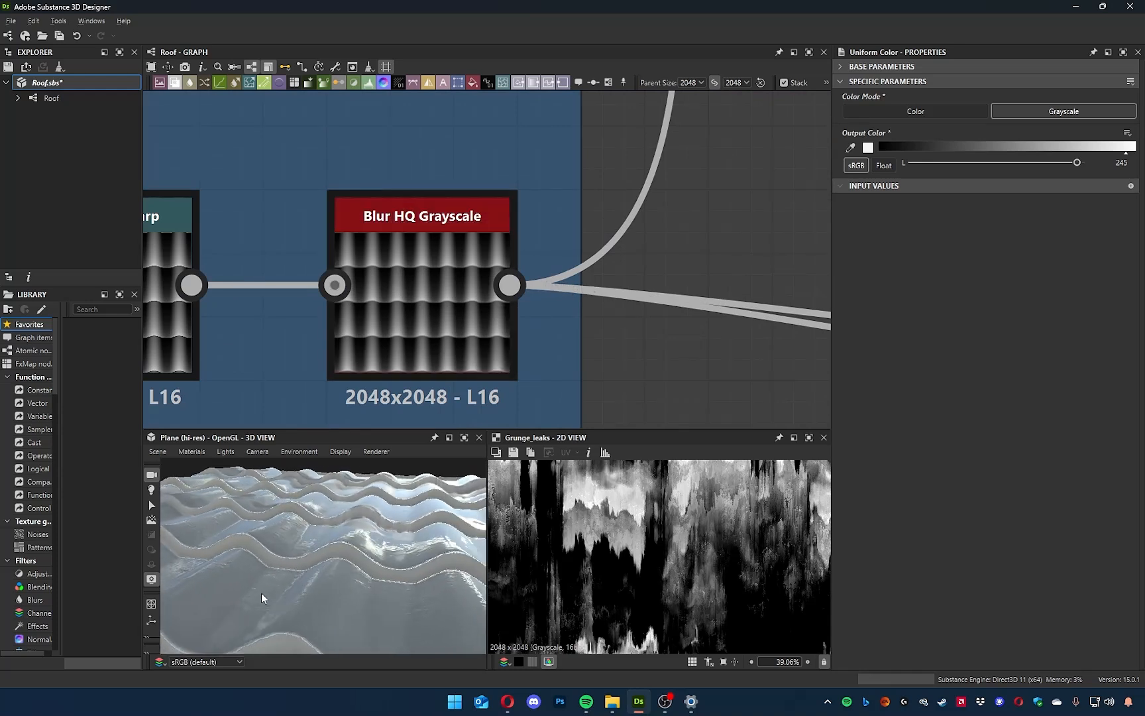
scroll(627, 539, down, 7)
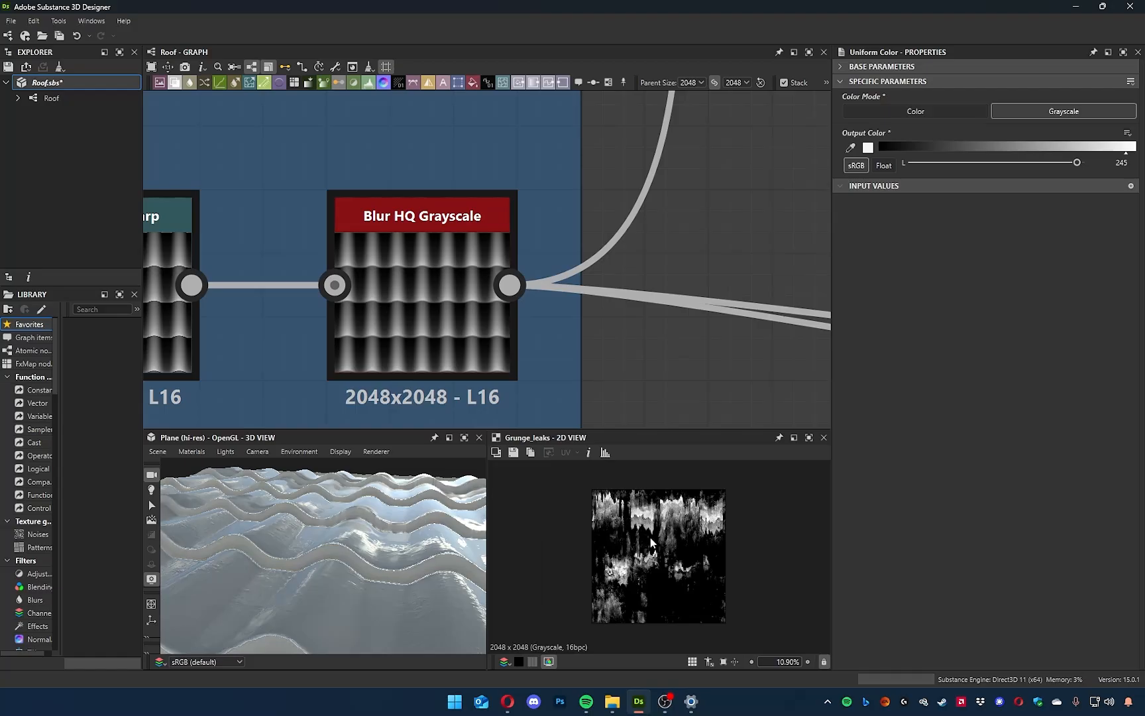
drag(371, 587, 337, 541)
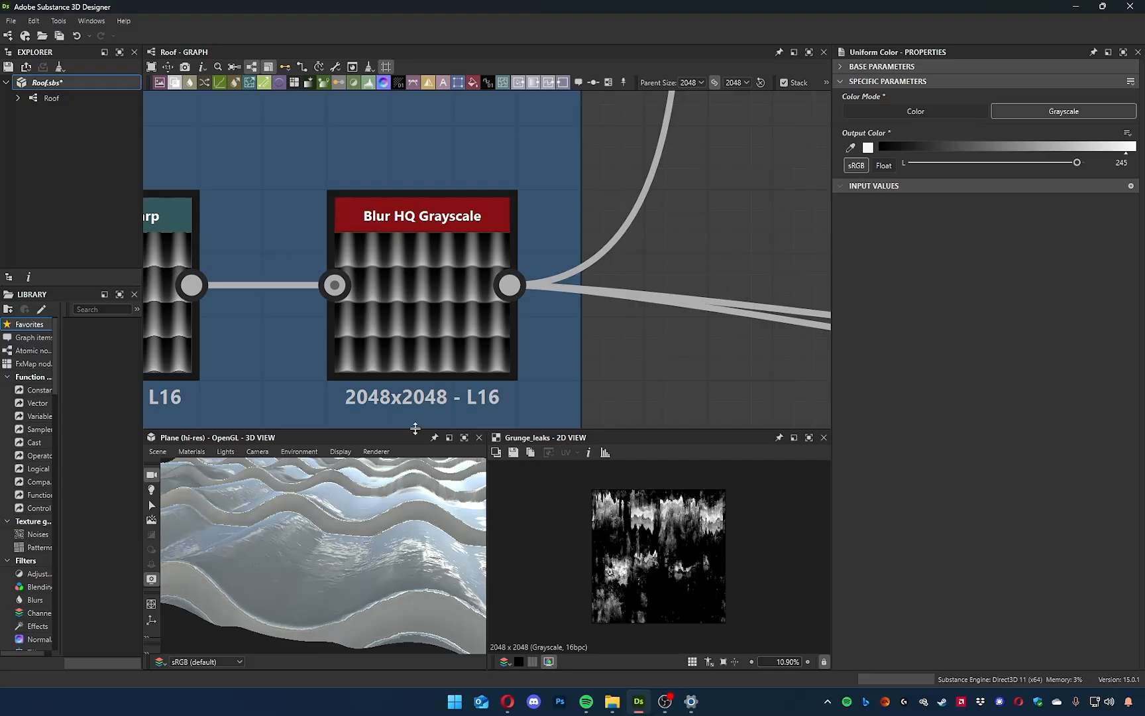
Preview the Blend, Blur HQ Grayscale and Directional Warp nodes in the blue frame and compare the tile edges up close.
scroll(559, 340, down, 3)
middle_drag(529, 374, 755, 320)
click(285, 252)
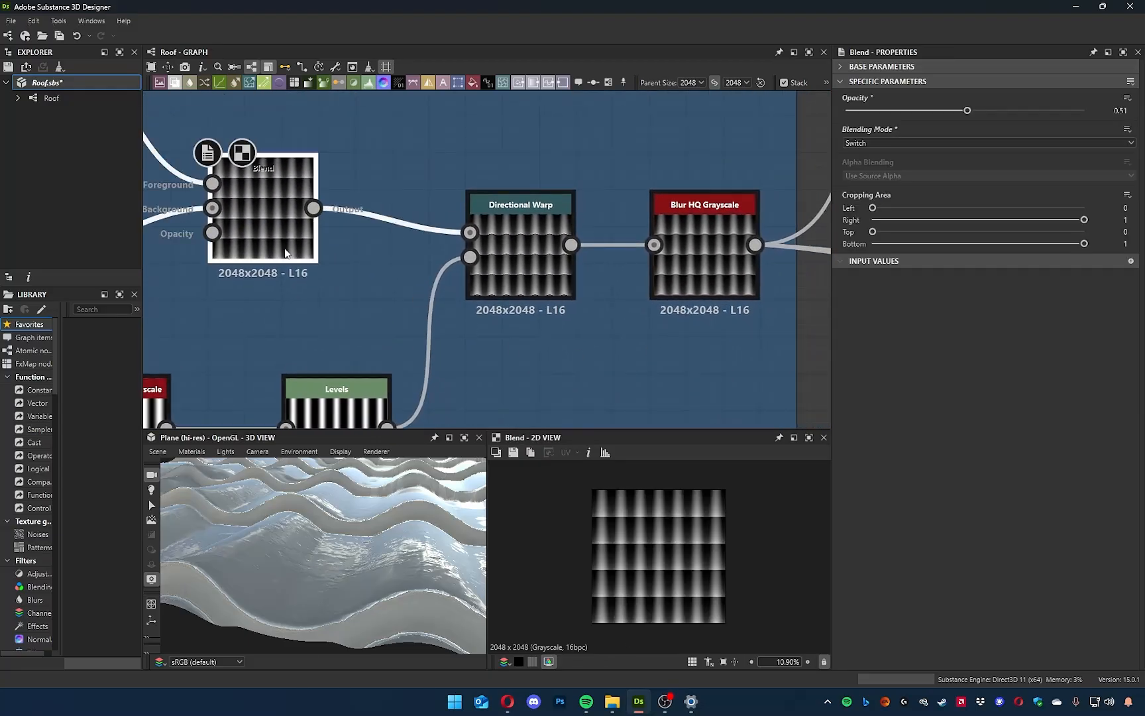
scroll(683, 561, up, 5)
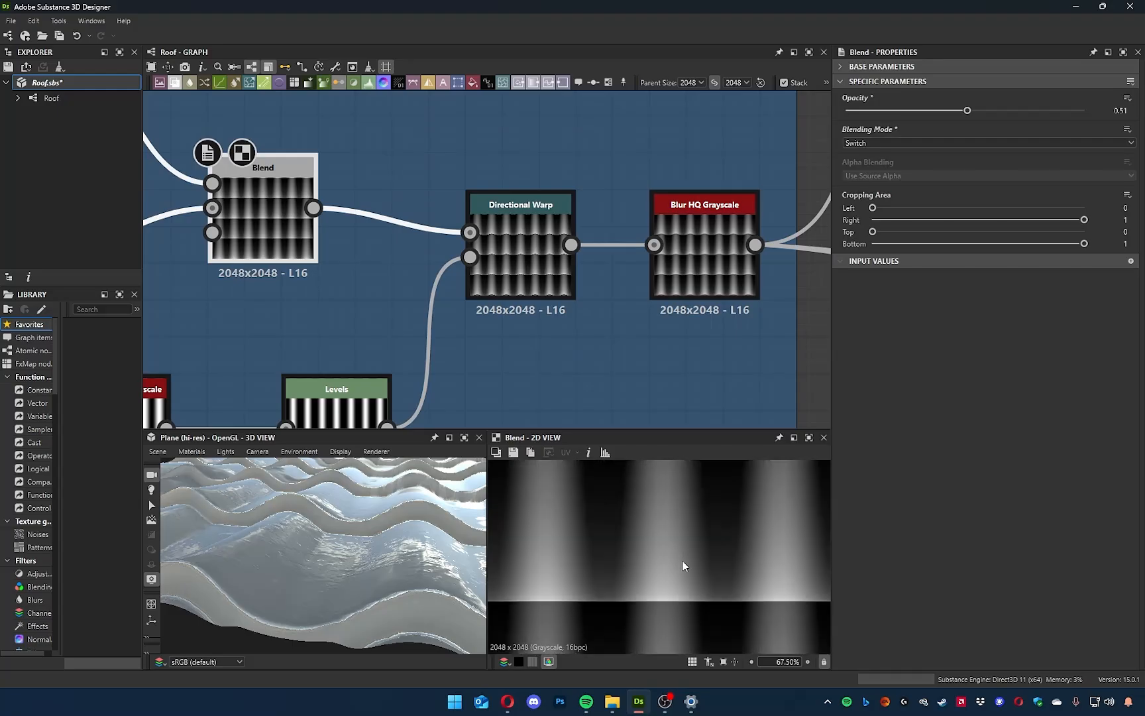
click(701, 268)
click(527, 267)
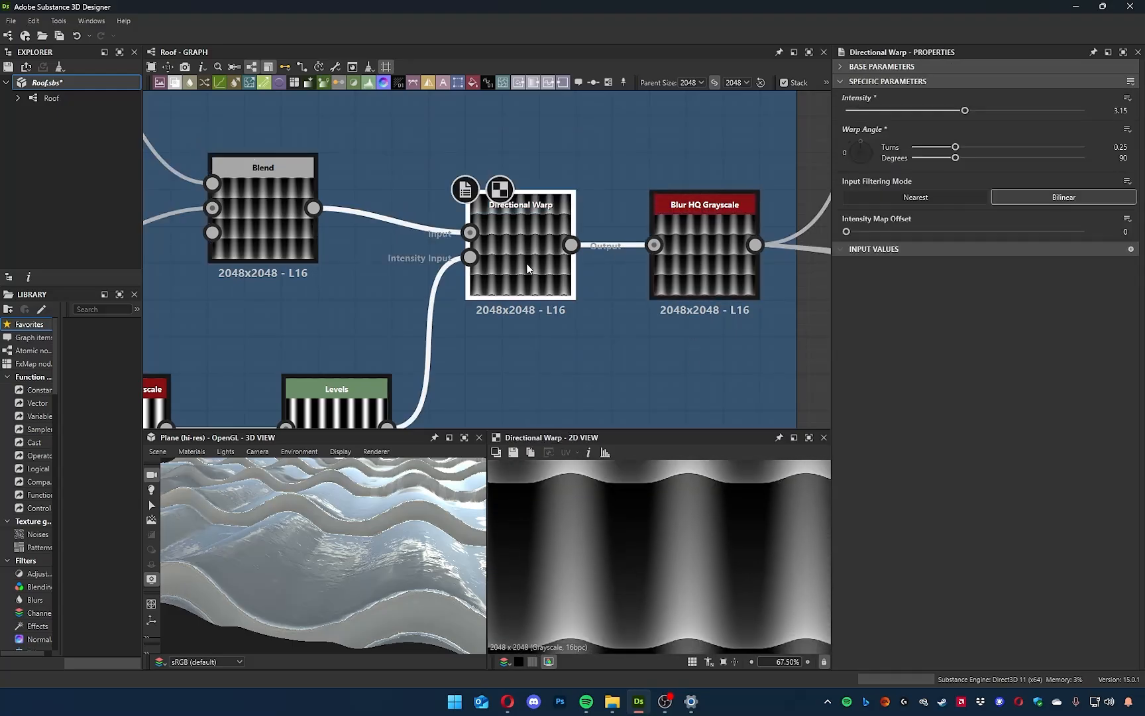
scroll(537, 252, down, 5)
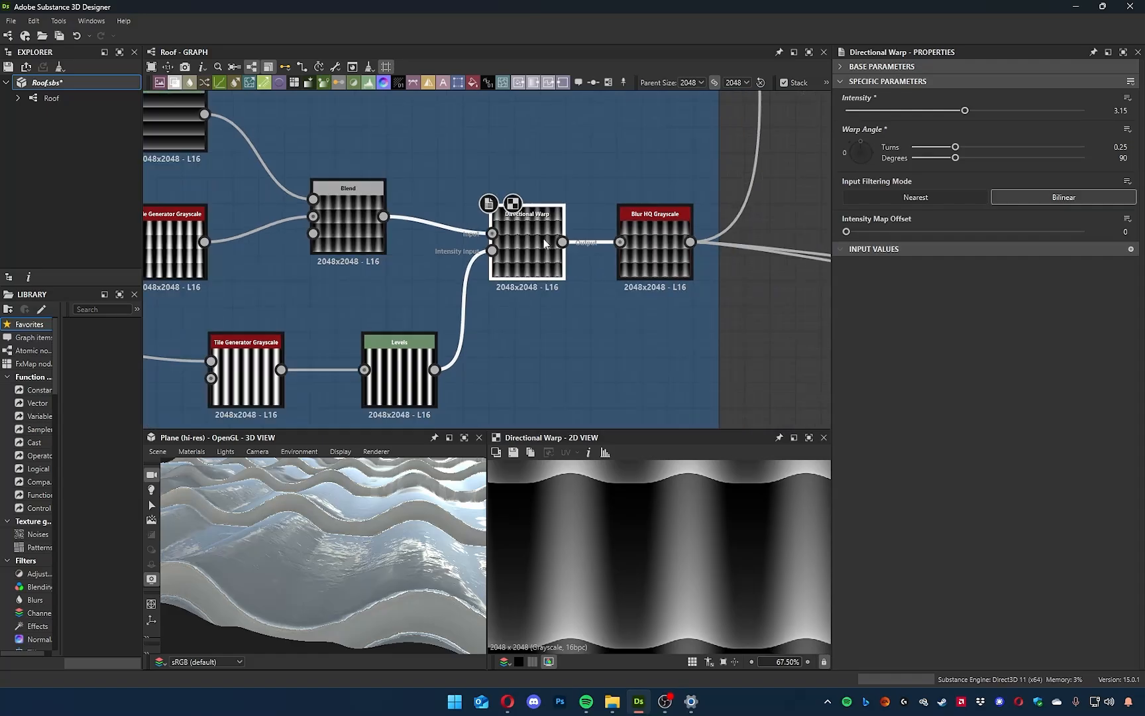
Align the Grunge Leaks node directly above the white Uniform Color node and preview the Uniform Color.
middle_drag(716, 360, 376, 403)
scroll(450, 365, down, 3)
middle_drag(648, 306, 501, 286)
scroll(576, 341, up, 6)
middle_drag(644, 294, 483, 366)
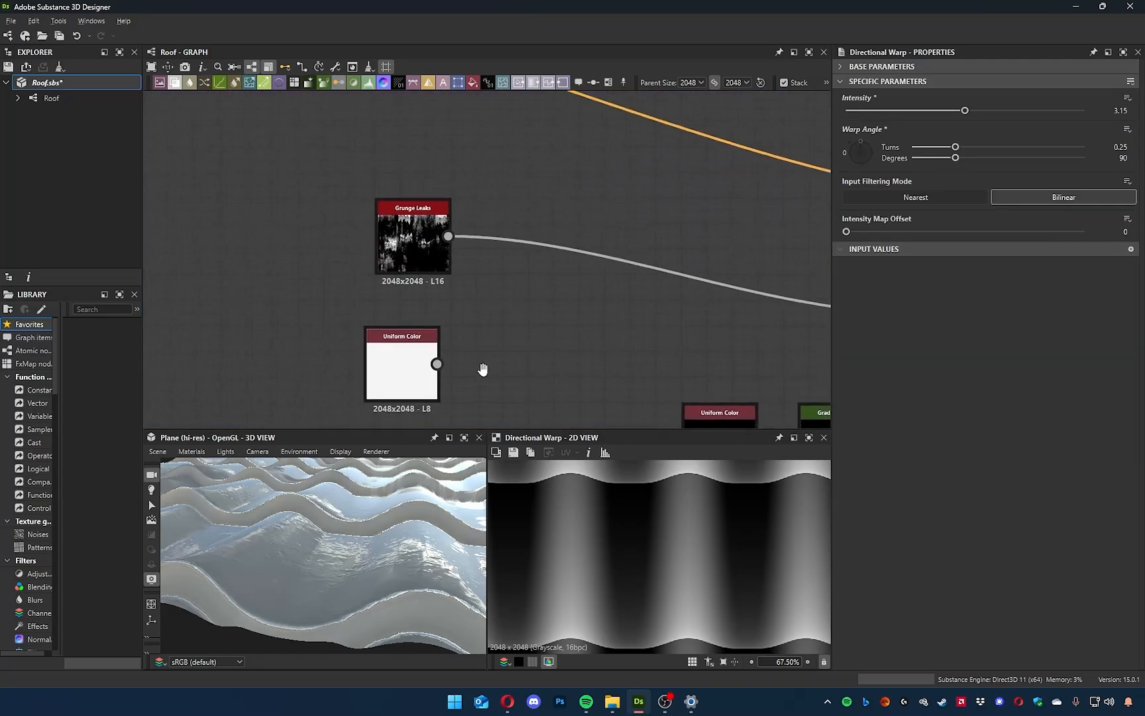
drag(410, 248, 410, 223)
drag(418, 403, 429, 352)
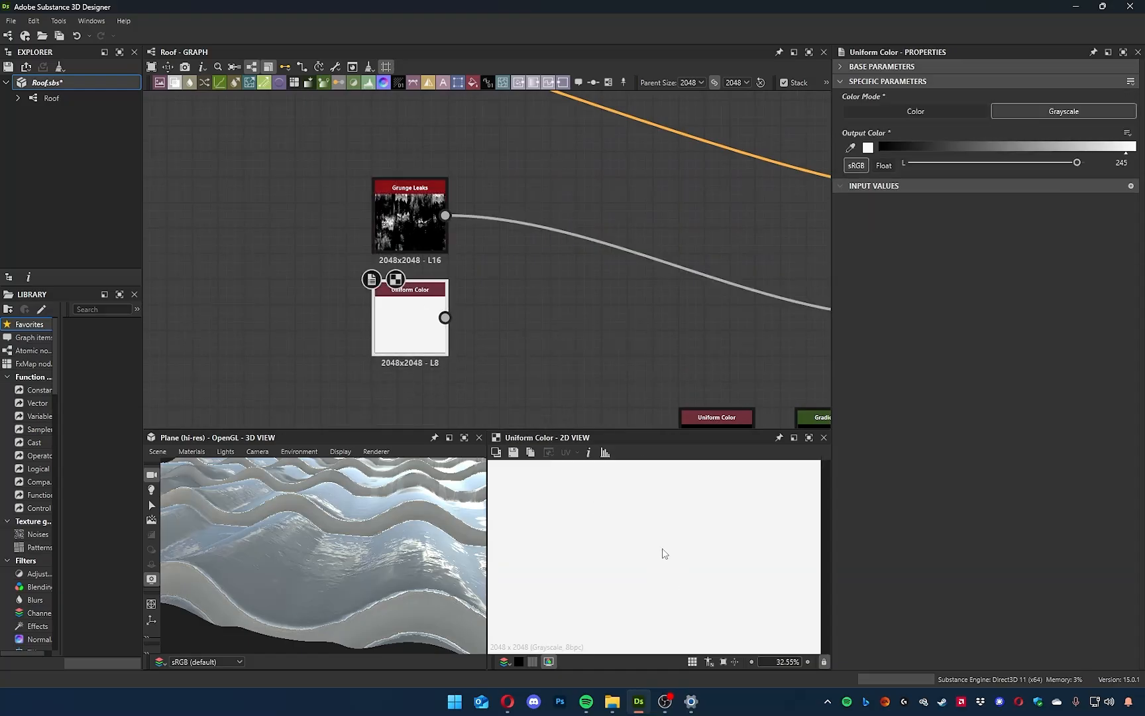
scroll(665, 553, down, 2)
scroll(665, 513, up, 1)
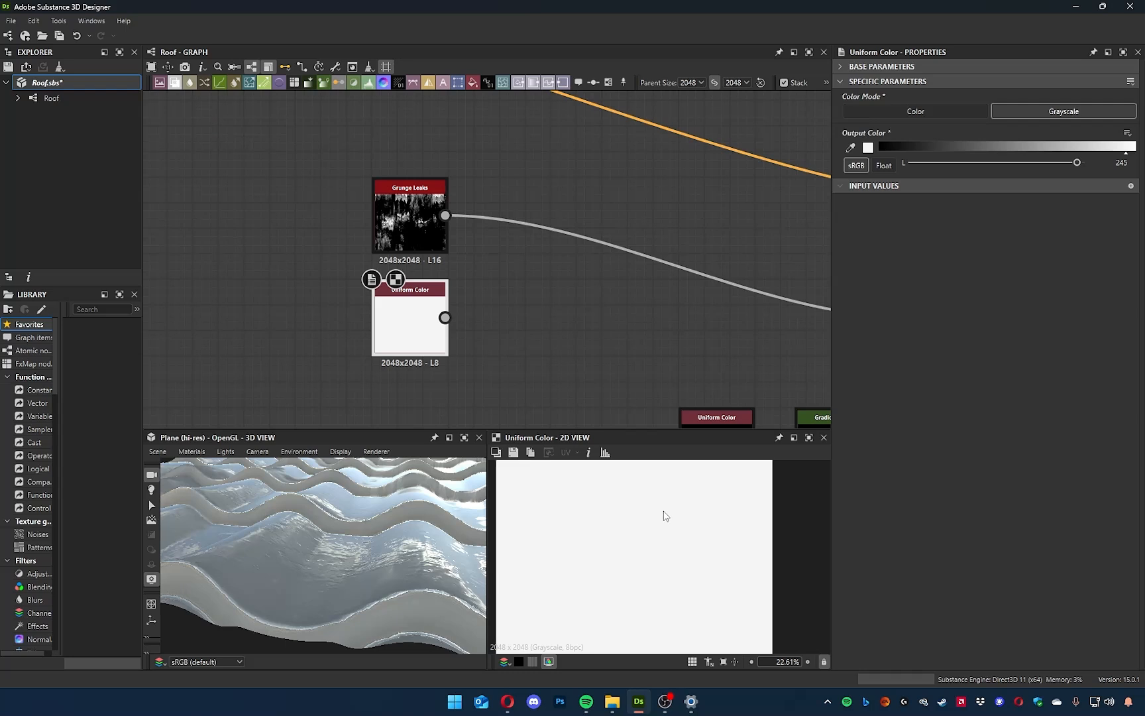
Swap the two roughness source nodes, aligning the white Uniform Color directly above Grunge Leaks.
middle_drag(534, 305, 544, 366)
drag(408, 396, 407, 218)
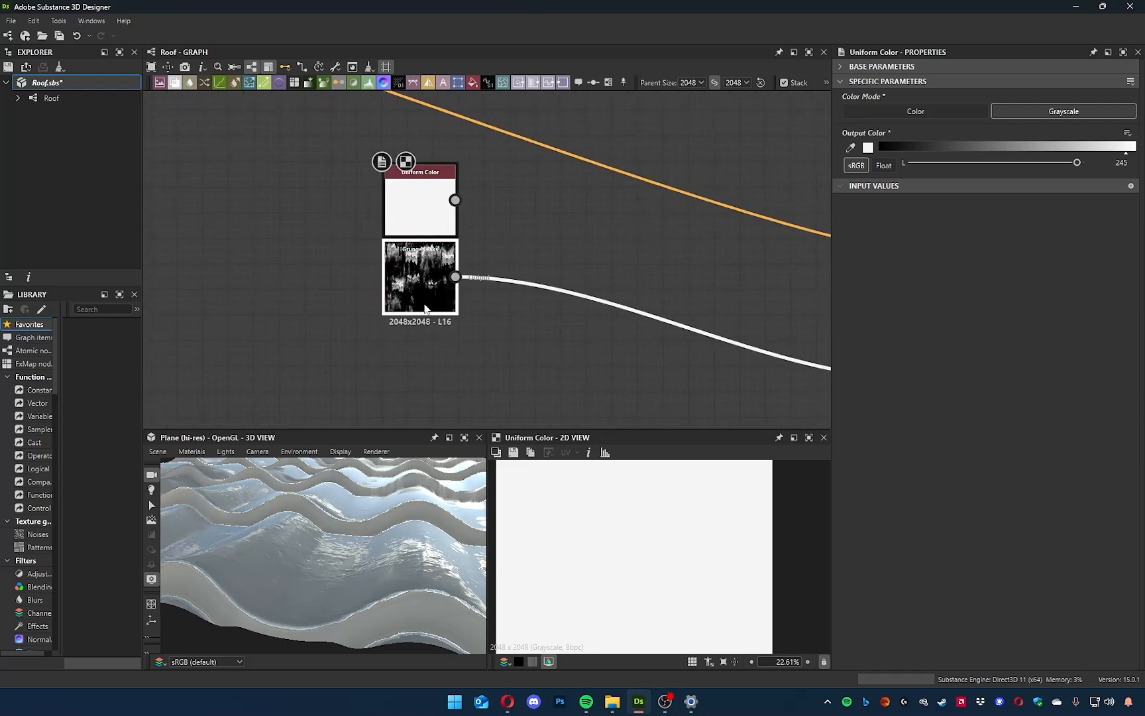
drag(415, 277, 426, 380)
drag(422, 223, 438, 308)
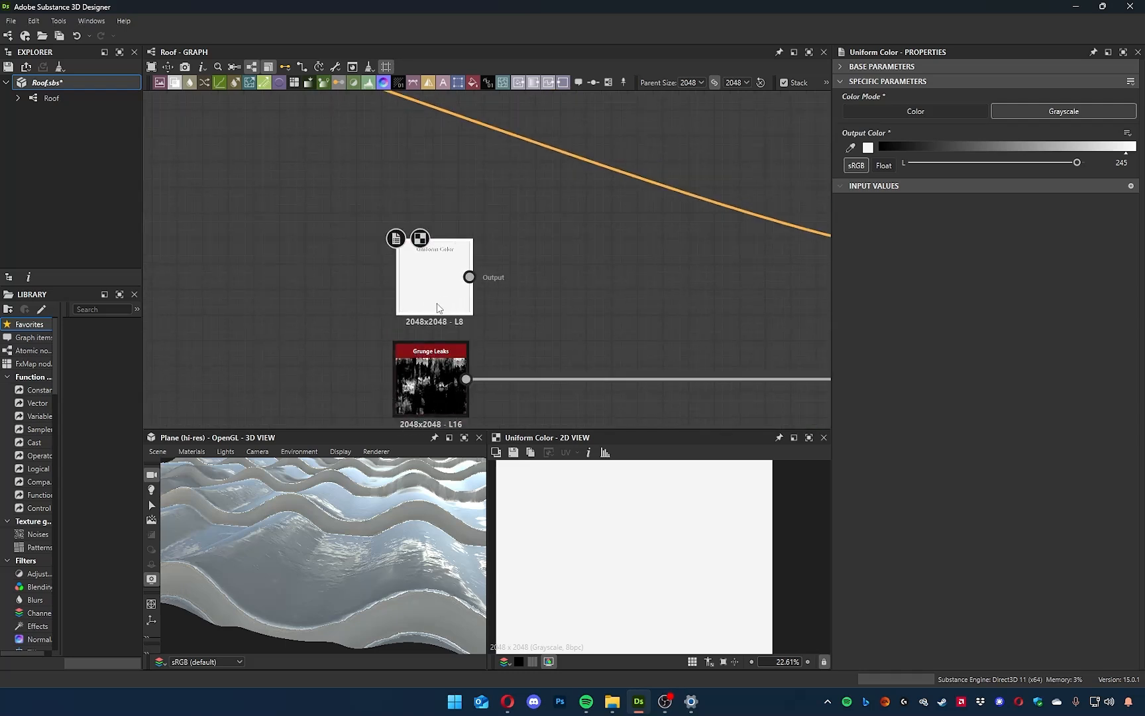
drag(321, 579, 326, 567)
drag(438, 278, 449, 276)
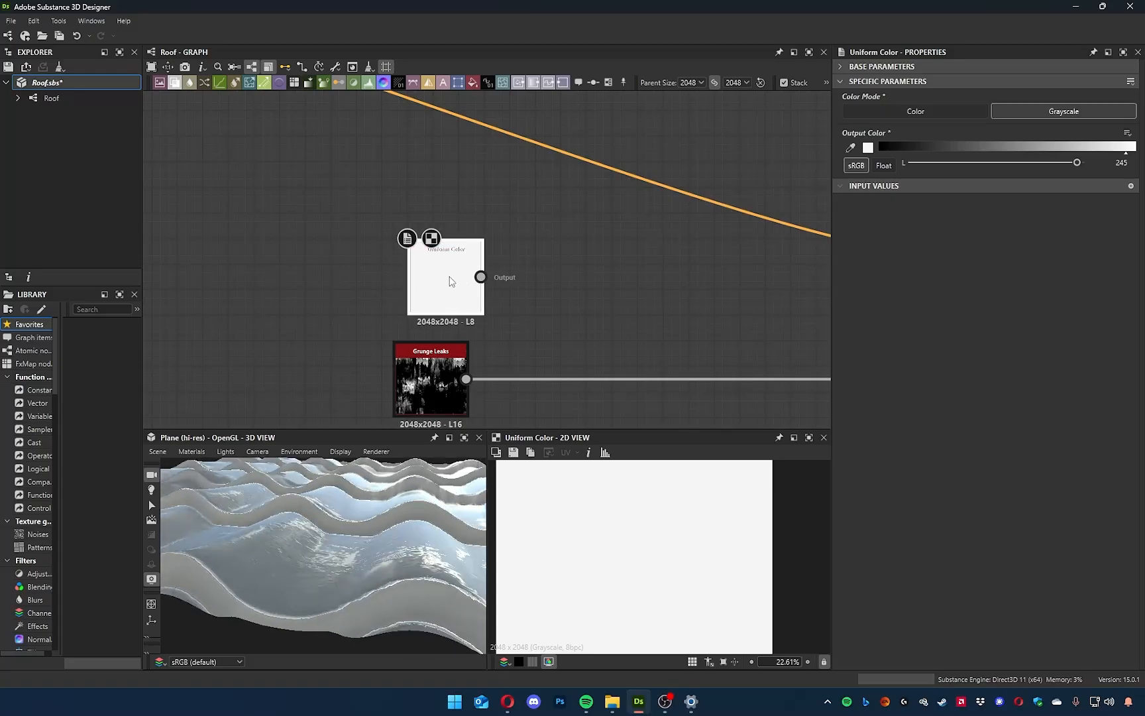
drag(390, 532, 305, 582)
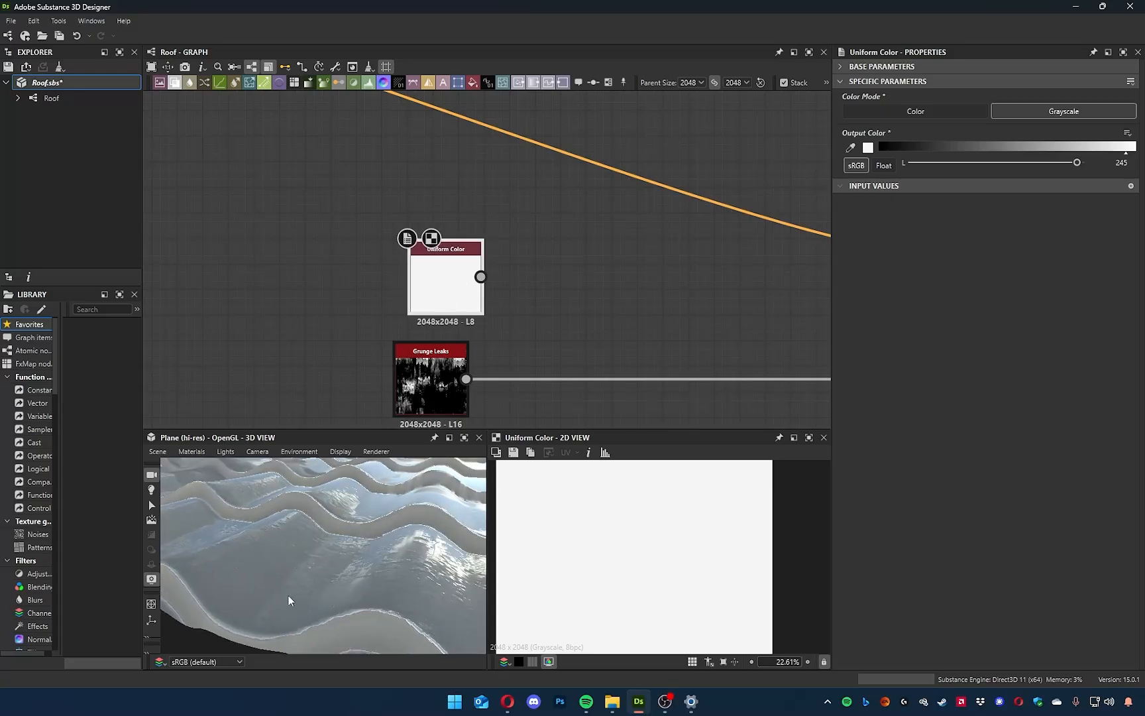
middle_drag(499, 322, 507, 301)
mouse_move(440, 247)
mouse_down()
mouse_move(422, 236)
mouse_move(449, 236)
mouse_up()
drag(437, 363, 452, 337)
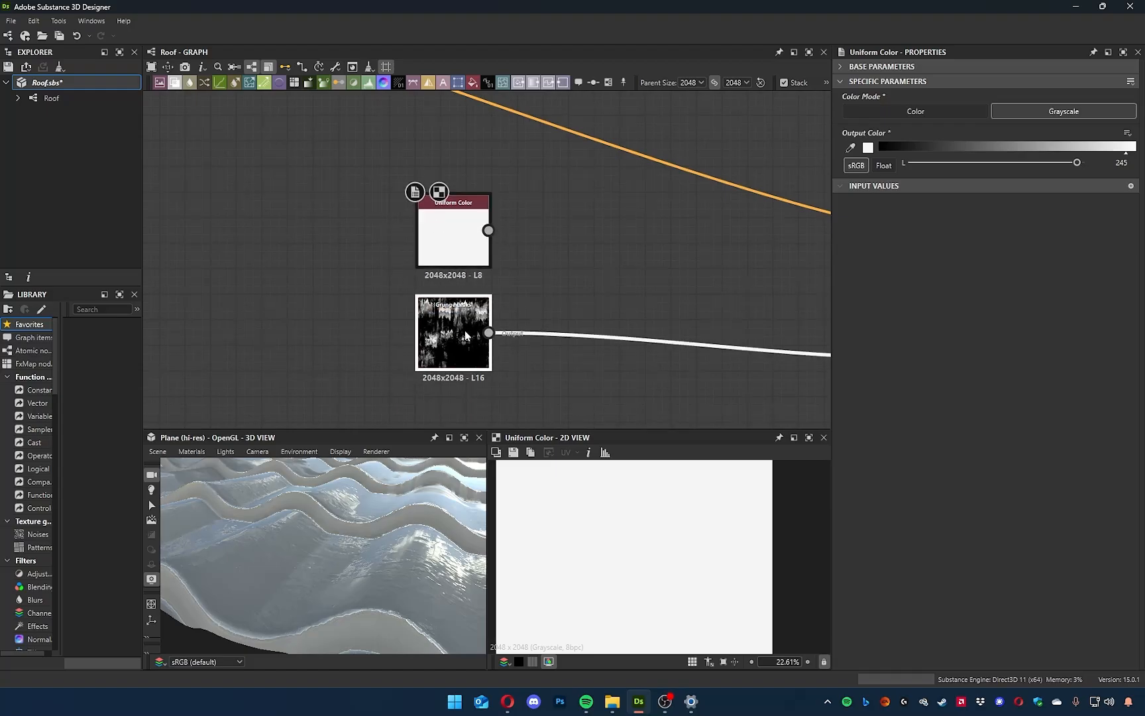
Insert a Blend node before the Roughness output with the white Uniform Color as foreground and Grunge Leaks as background.
middle_drag(583, 327, 522, 306)
click(522, 313)
key(space)
text(b)
click(573, 342)
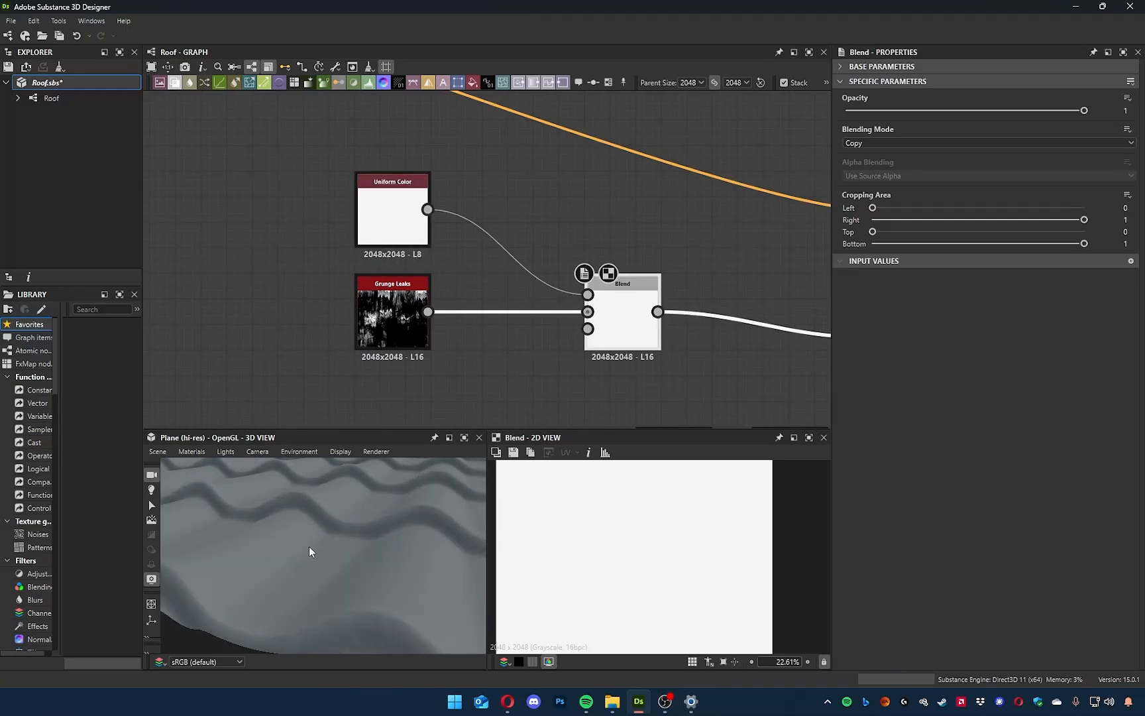
scroll(558, 335, down, 4)
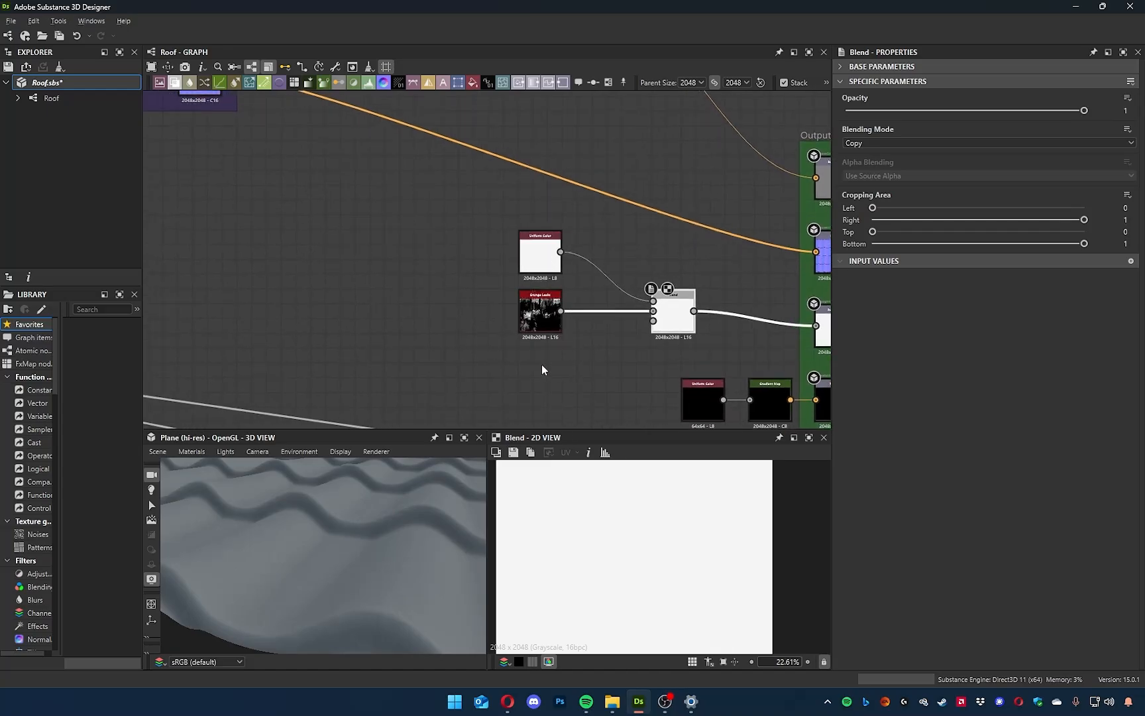
scroll(656, 312, up, 5)
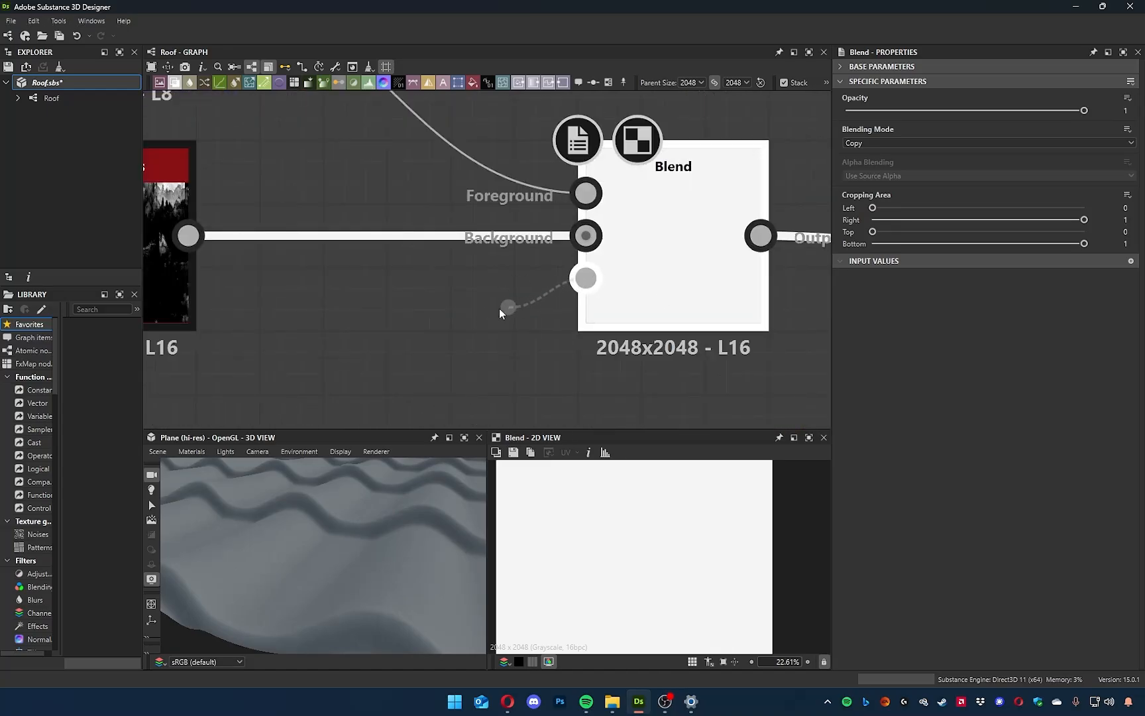
scroll(572, 289, down, 5)
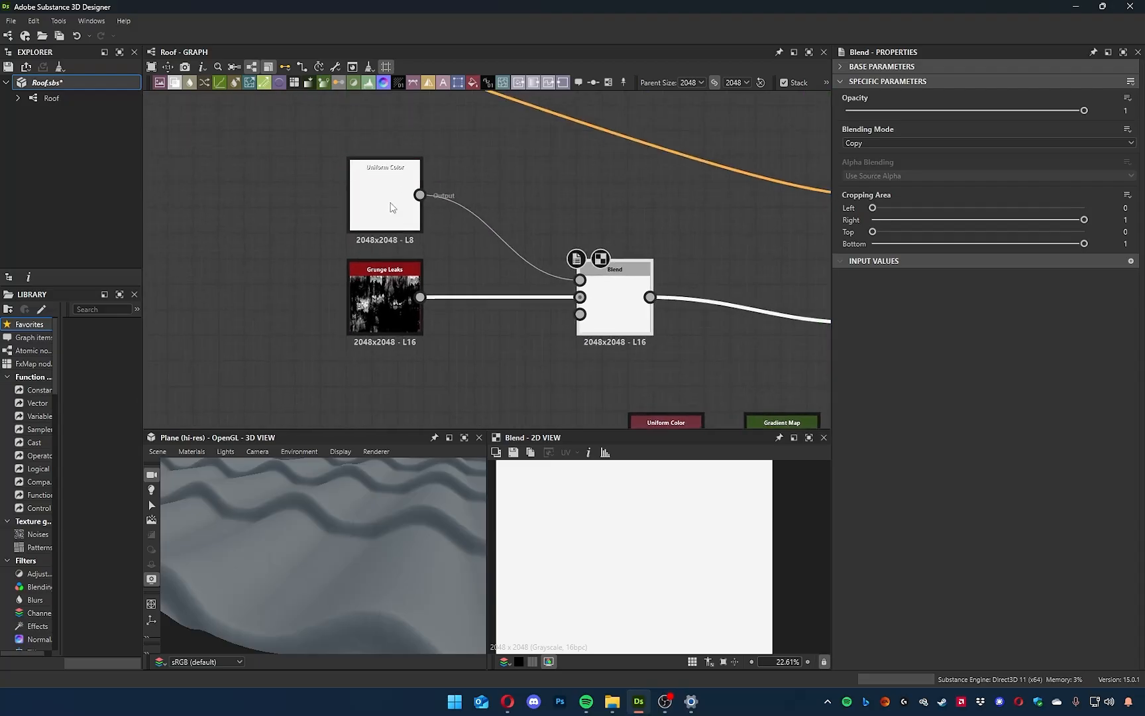
click(394, 213)
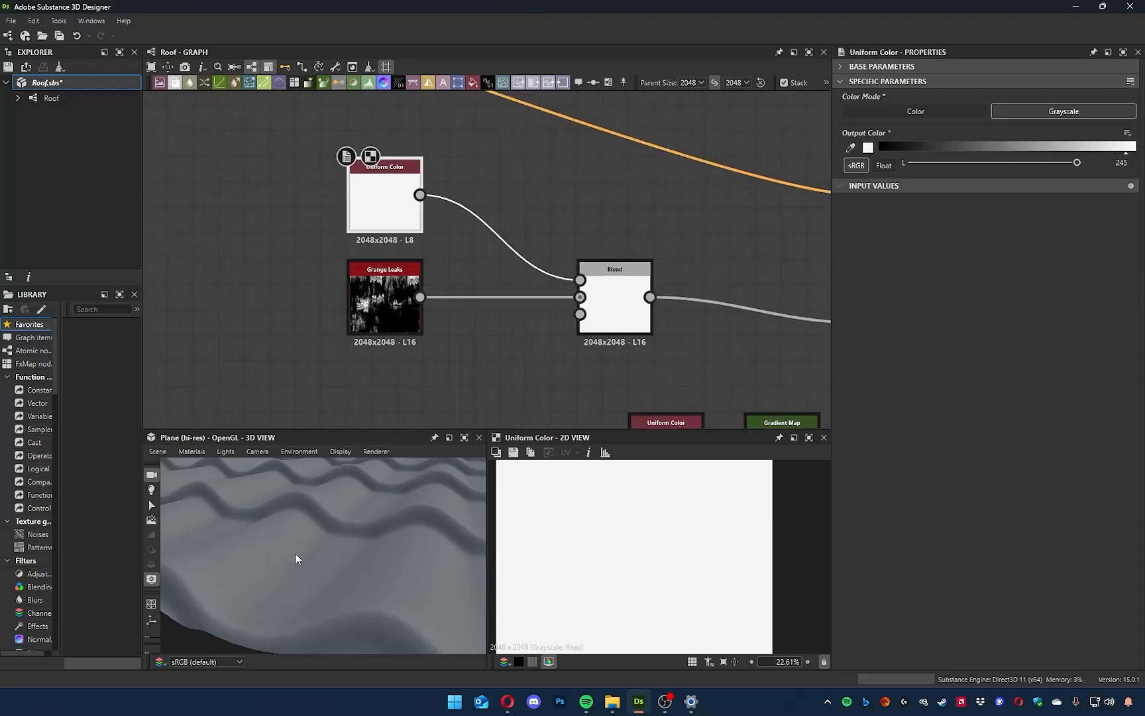
Add an Edge Detect node fed by the Directional Warp output in the blue frame.
scroll(296, 555, down, 5)
middle_drag(319, 355, 620, 285)
scroll(502, 325, down, 5)
middle_drag(502, 325, 795, 265)
middle_drag(411, 313, 623, 397)
scroll(418, 375, up, 1)
scroll(418, 375, up, 3)
middle_drag(401, 376, 354, 375)
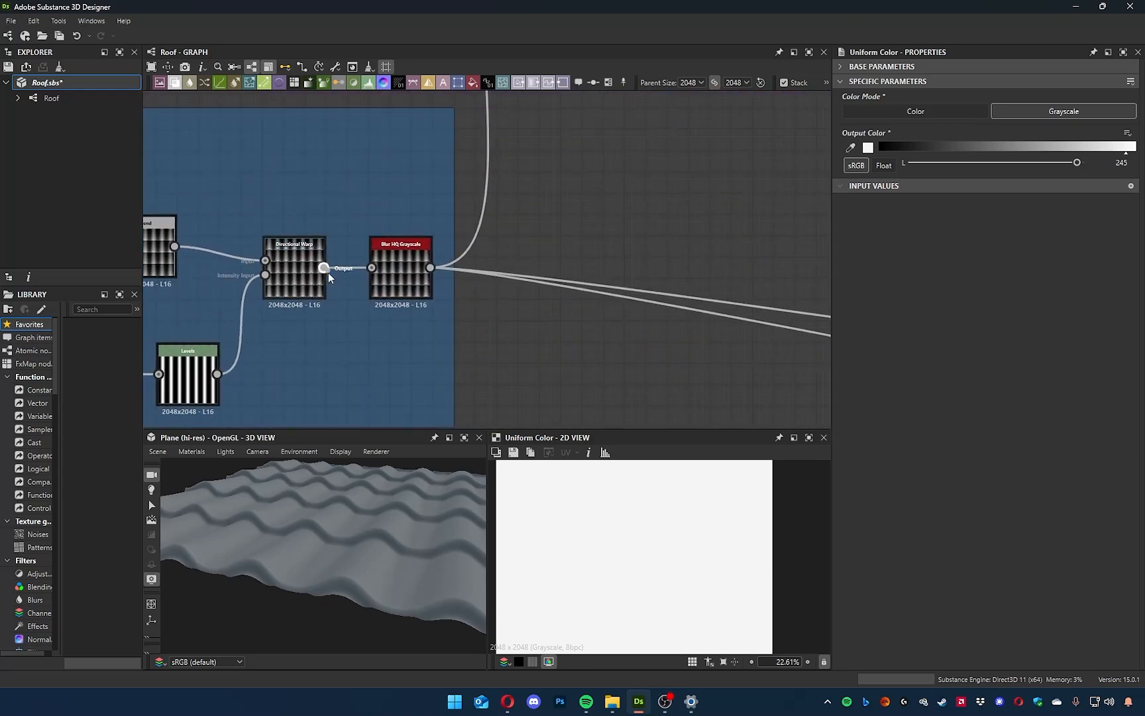
drag(604, 414, 686, 401)
text(edge)
key(Return)
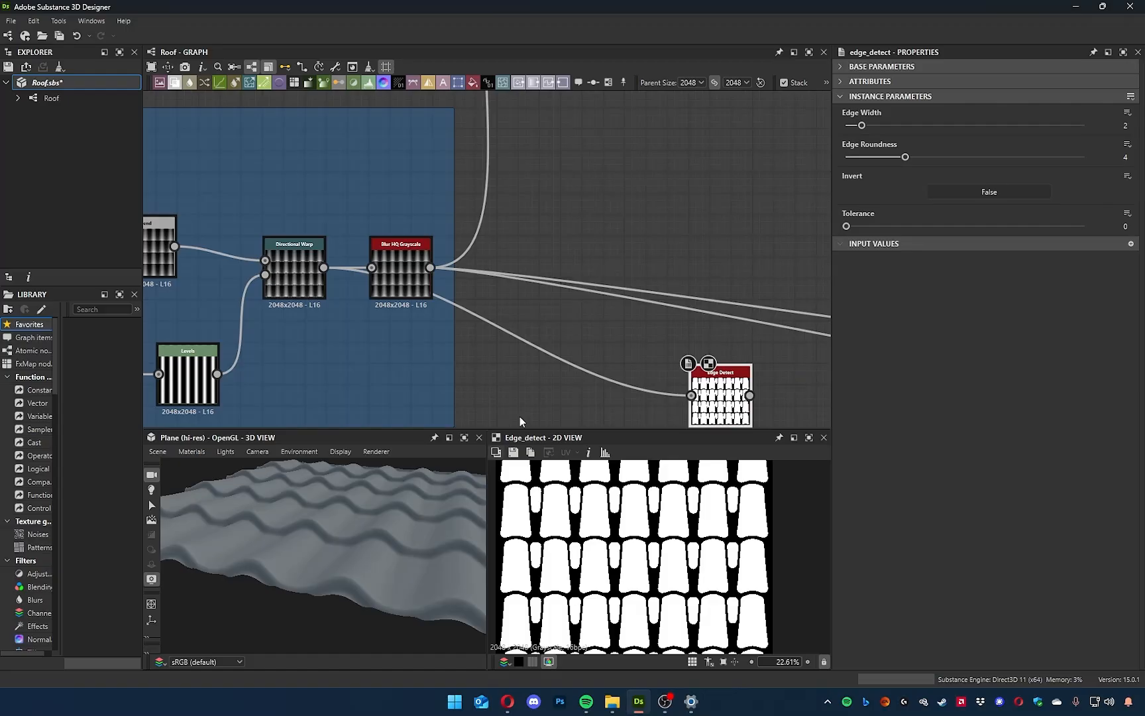
Move the Edge Detect node across the graph to just below Grunge Leaks, beside the roughness Blend node.
middle_drag(713, 242, 396, 164)
scroll(405, 245, down, 3)
middle_drag(598, 243, 385, 272)
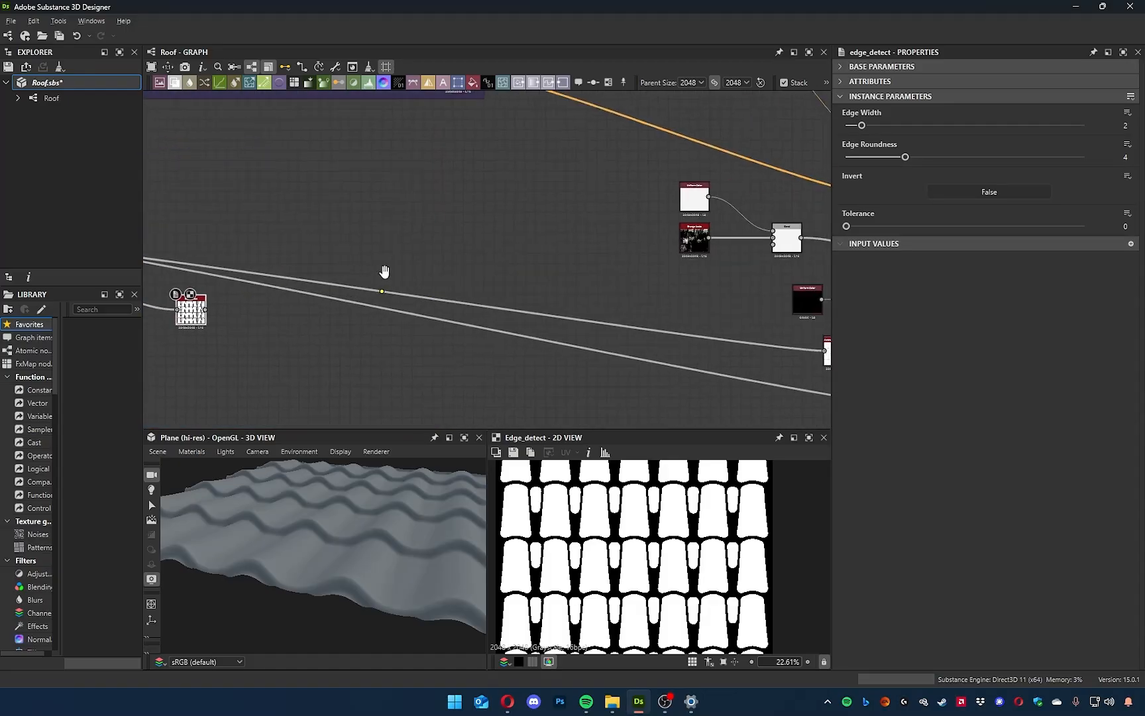
drag(204, 318, 764, 281)
scroll(782, 252, up, 5)
scroll(620, 280, up, 3)
middle_drag(626, 279, 386, 206)
scroll(386, 207, down, 2)
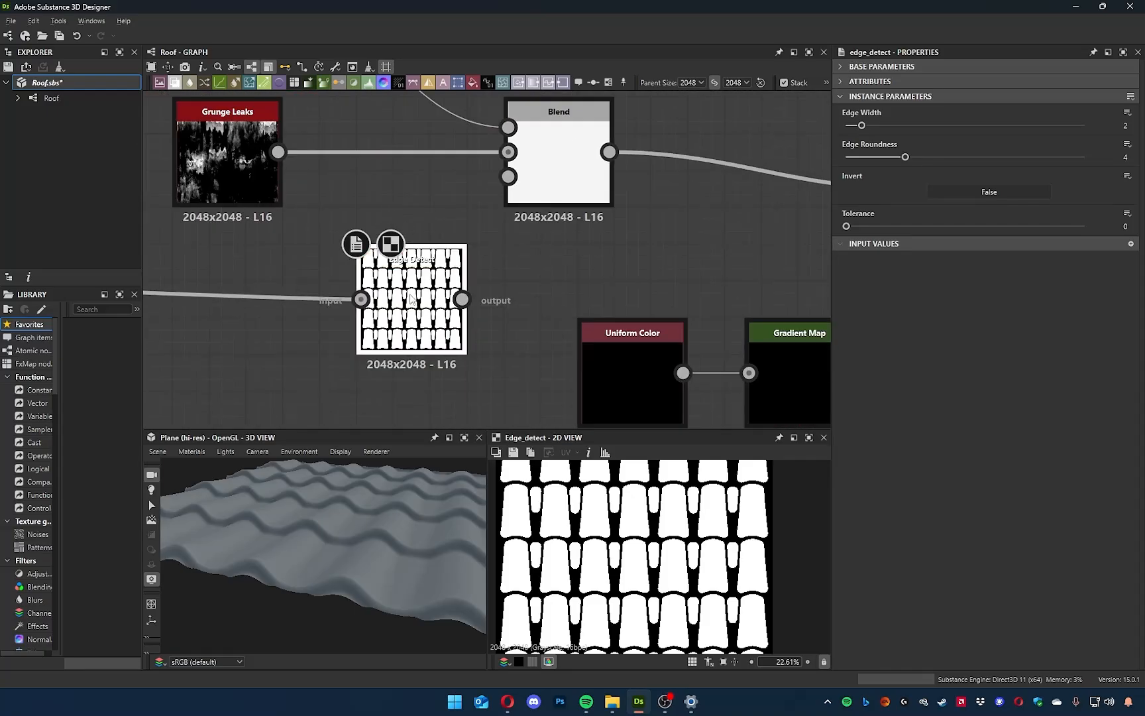
drag(408, 297, 375, 310)
Tune the Edge Detect node to an edge width of 1.23 and an edge roundness of 5.04, with Invert enabled.
drag(855, 129, 949, 161)
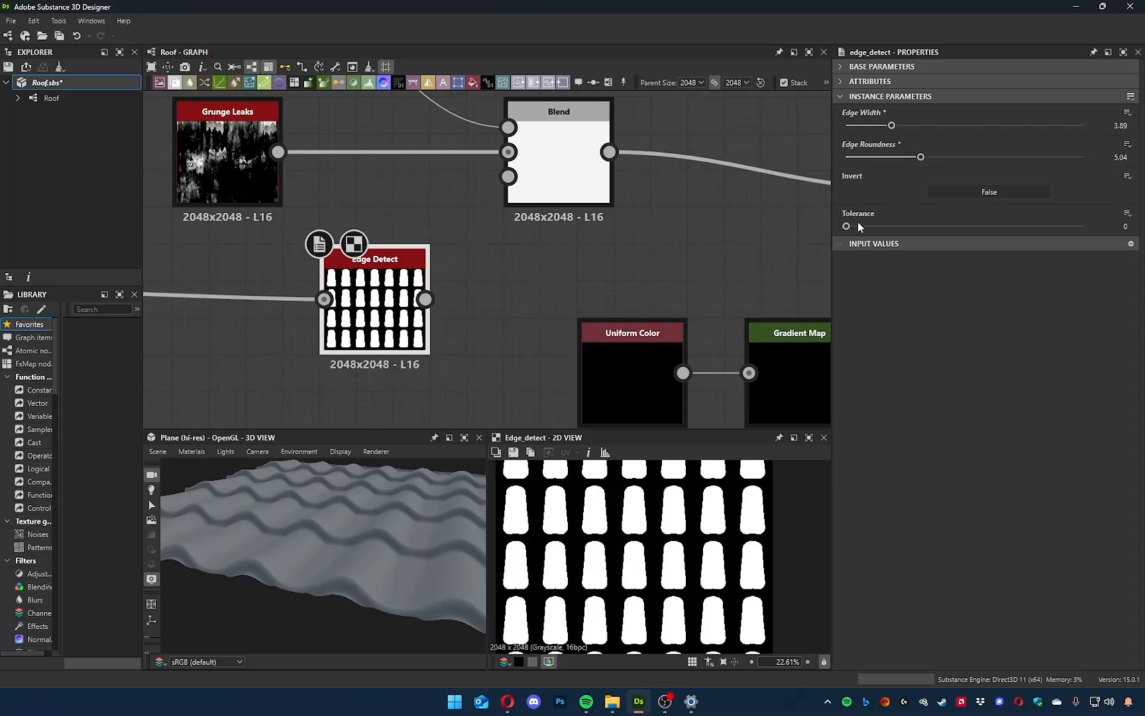
click(982, 194)
scroll(565, 540, down, 5)
scroll(564, 540, up, 10)
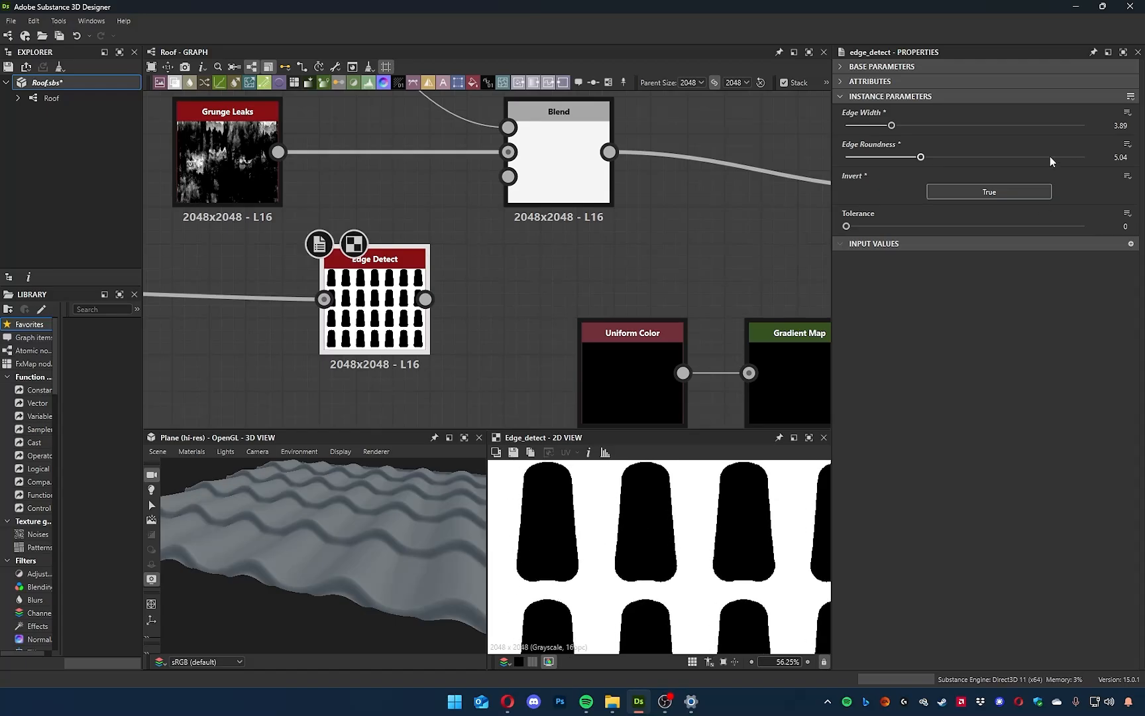
drag(887, 228, 840, 267)
drag(891, 128, 850, 133)
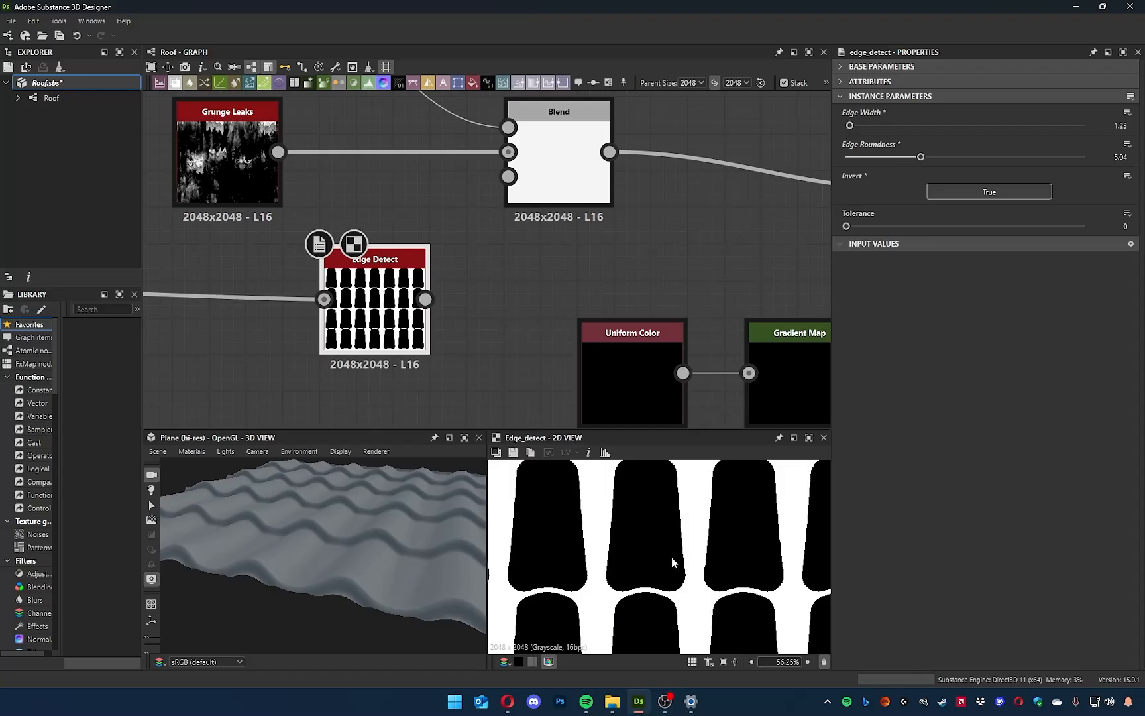
scroll(624, 595, down, 3)
Reposition the Edge Detect node further below Grunge Leaks and check its mask edges up close.
middle_drag(468, 284, 583, 335)
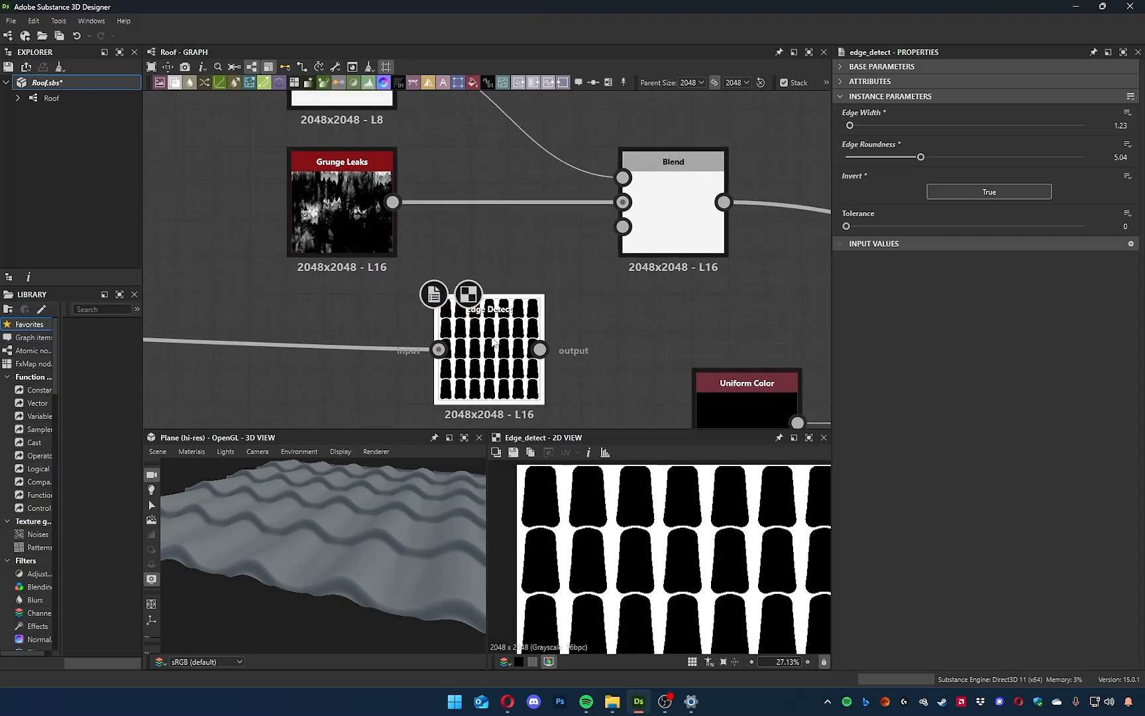
drag(494, 348, 419, 384)
scroll(664, 542, up, 5)
scroll(664, 542, up, 9)
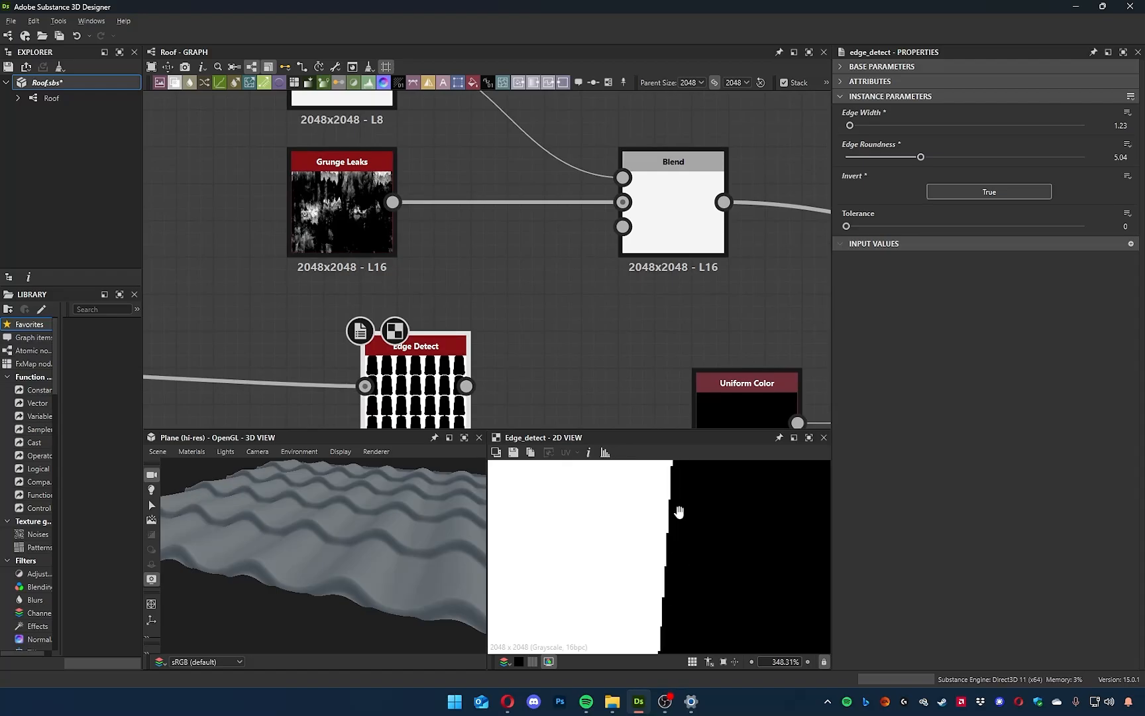
scroll(664, 534, down, 5)
middle_drag(573, 353, 606, 327)
scroll(561, 307, down, 3)
drag(530, 353, 511, 353)
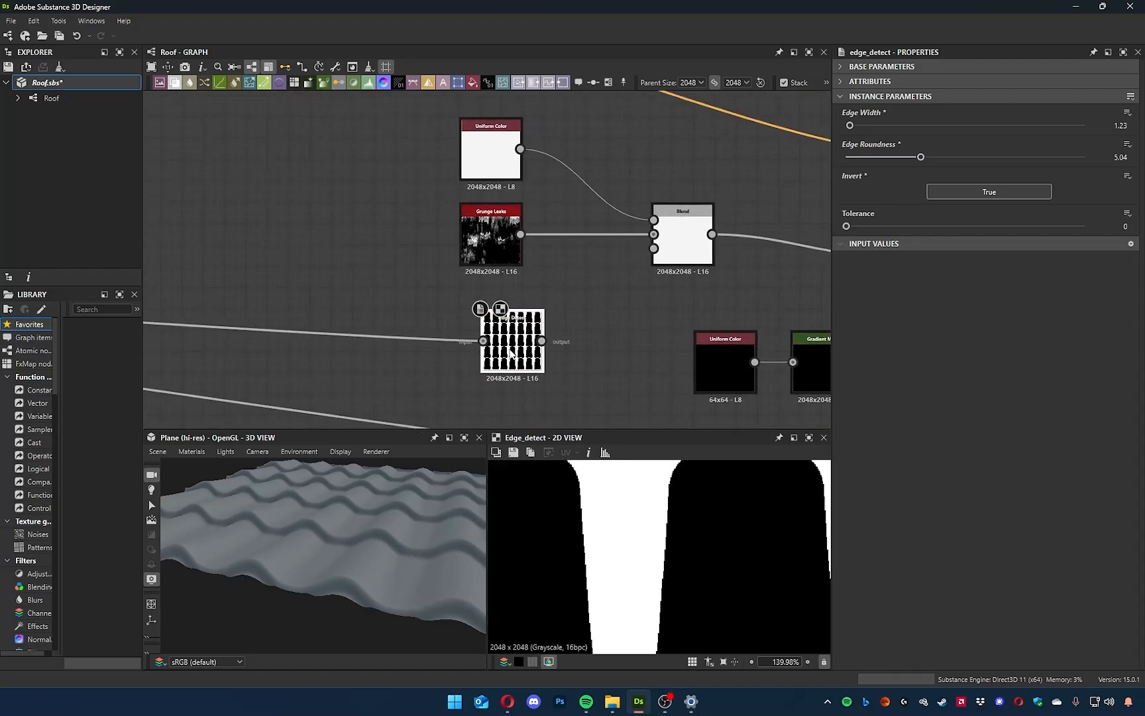
Examine the Blend and Directional Warp results in the blue frame, especially the edges between the roof tile rows.
scroll(398, 331, down, 5)
middle_drag(286, 311, 780, 294)
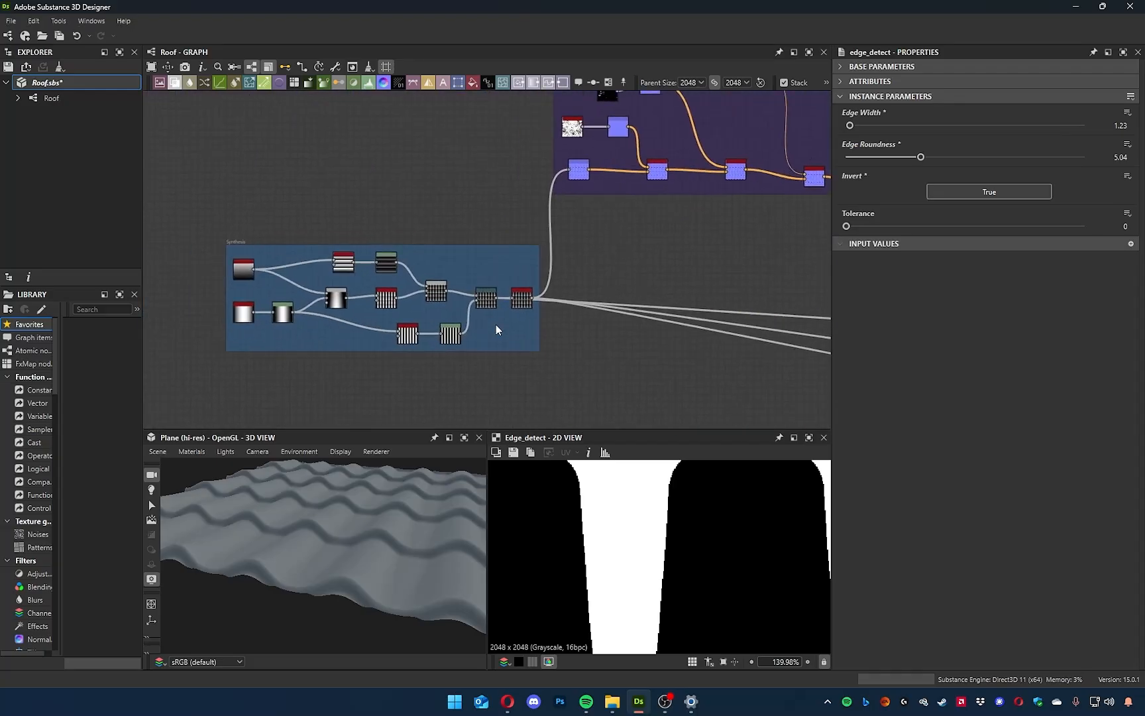
scroll(495, 324, up, 6)
middle_drag(472, 284, 816, 383)
middle_drag(555, 321, 451, 312)
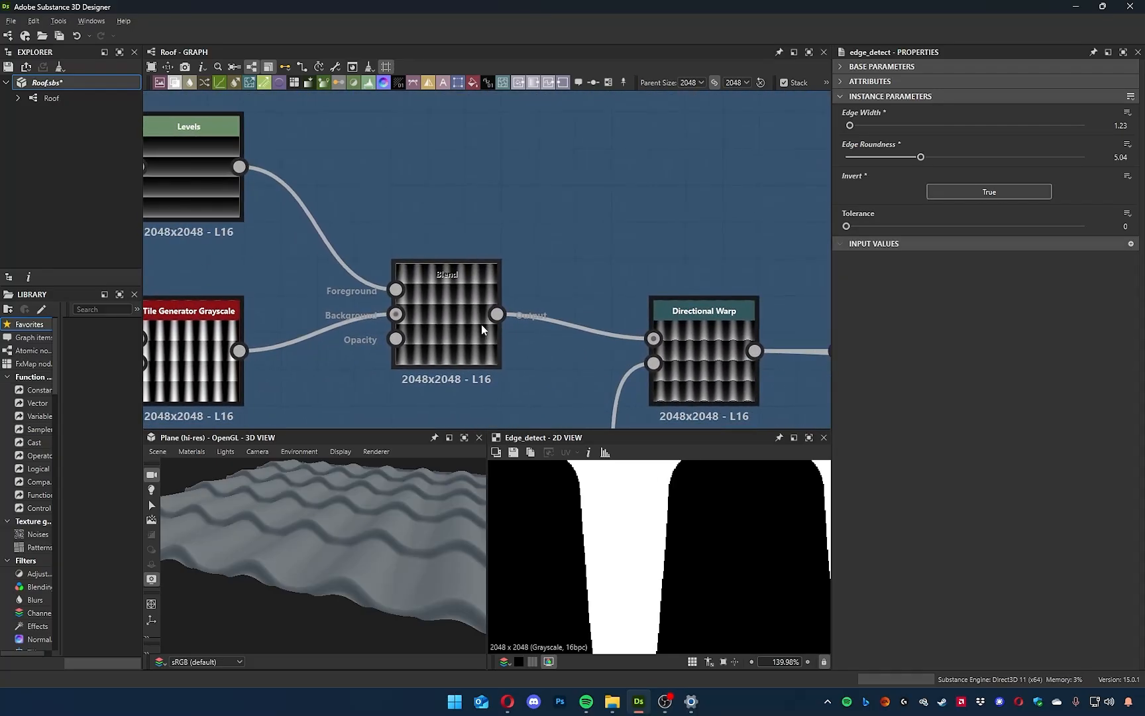
double_click(438, 329)
click(706, 359)
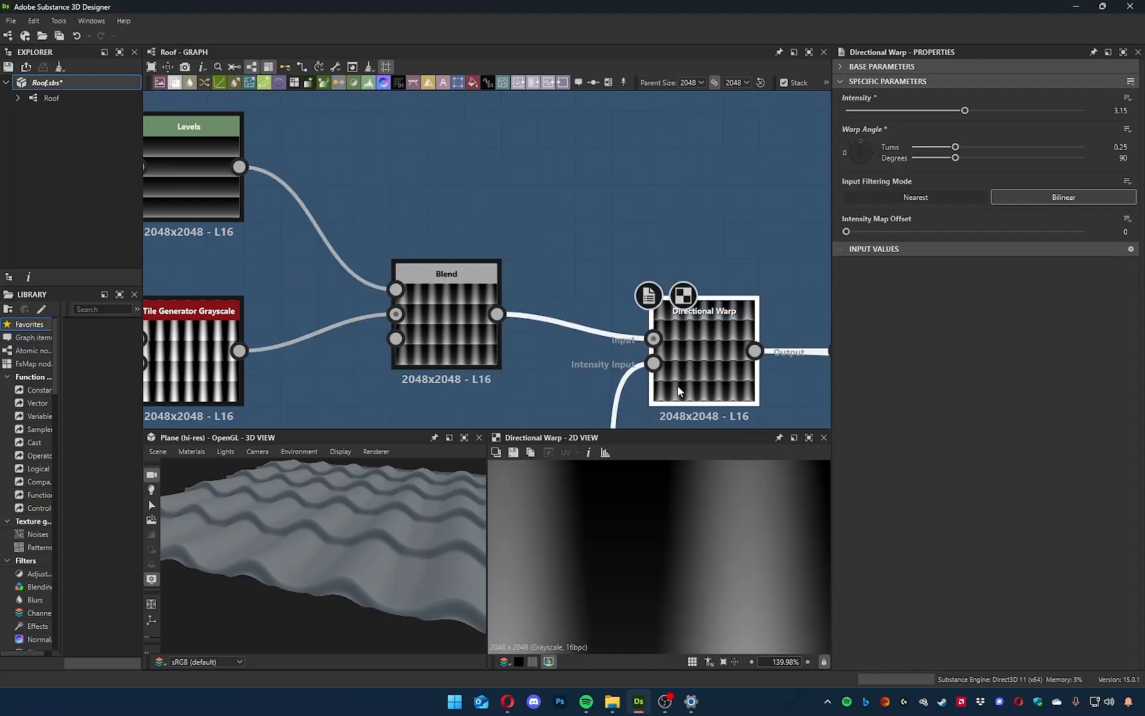
scroll(707, 575, down, 6)
middle_drag(605, 374, 506, 236)
scroll(621, 516, down, 3)
scroll(626, 532, up, 6)
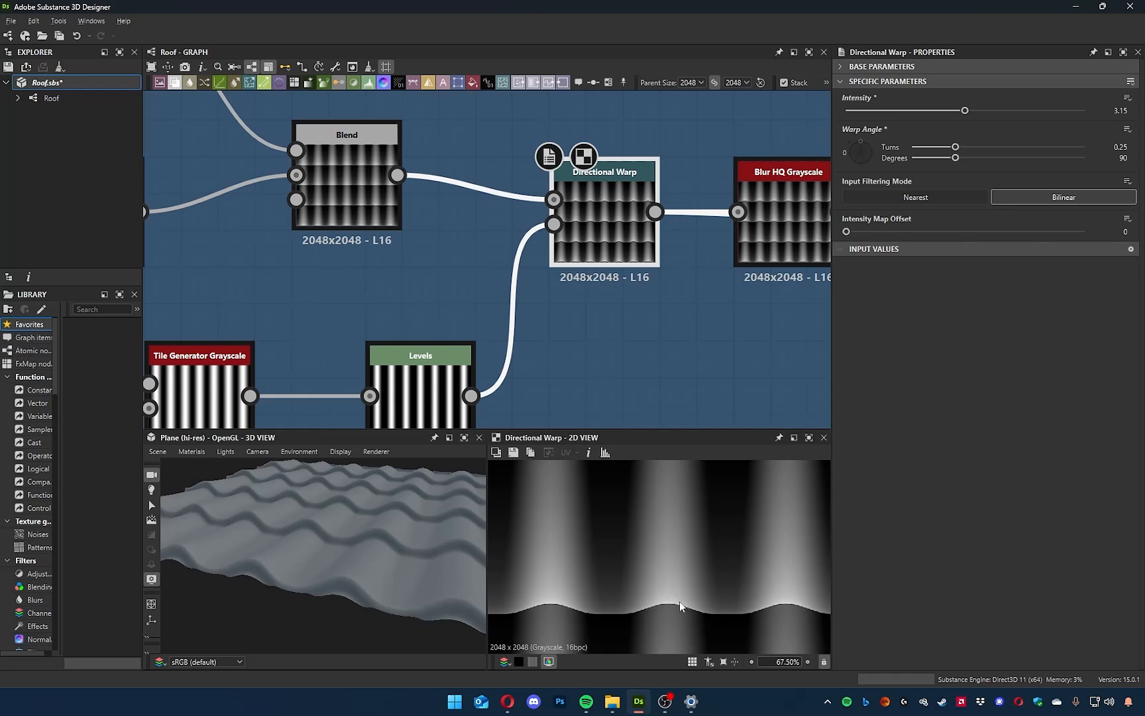
middle_drag(680, 601, 587, 537)
scroll(638, 583, down, 4)
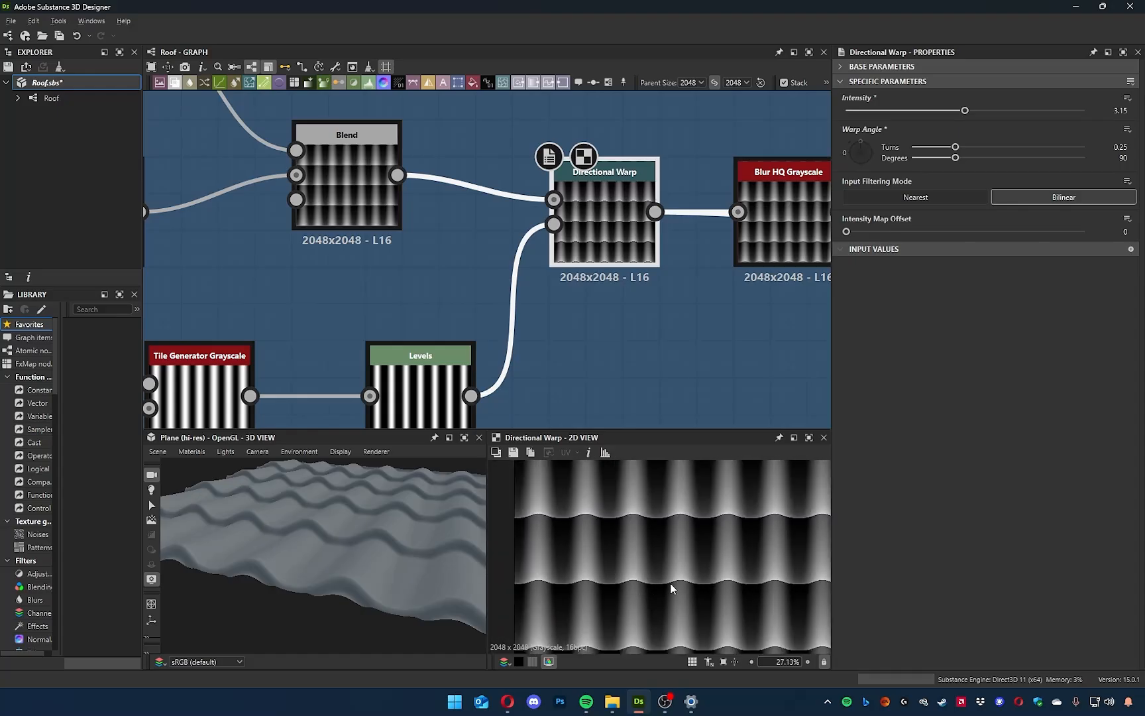
middle_drag(737, 314, 736, 247)
Connect the Edge Detect output to the Opacity input of the roughness Blend node.
scroll(738, 305, down, 3)
middle_drag(749, 313, 199, 255)
middle_drag(618, 289, 541, 411)
scroll(523, 354, up, 1)
scroll(522, 348, up, 2)
middle_drag(521, 349, 458, 389)
drag(383, 351, 548, 322)
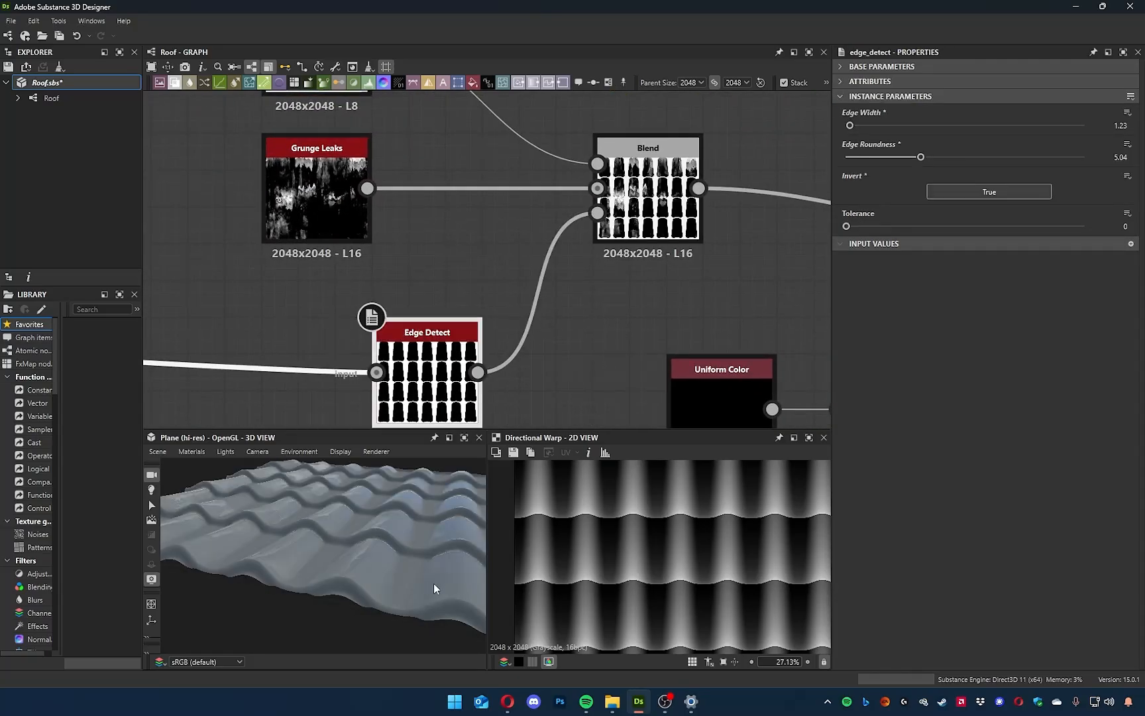
Inspect the masked roughness on the 3D roof and turn off Invert on the Edge Detect node.
scroll(383, 568, up, 5)
drag(386, 570, 397, 530)
mouse_move(533, 326)
middle_down()
mouse_move(573, 309)
mouse_move(598, 362)
middle_up()
double_click(494, 352)
middle_drag(581, 260, 629, 386)
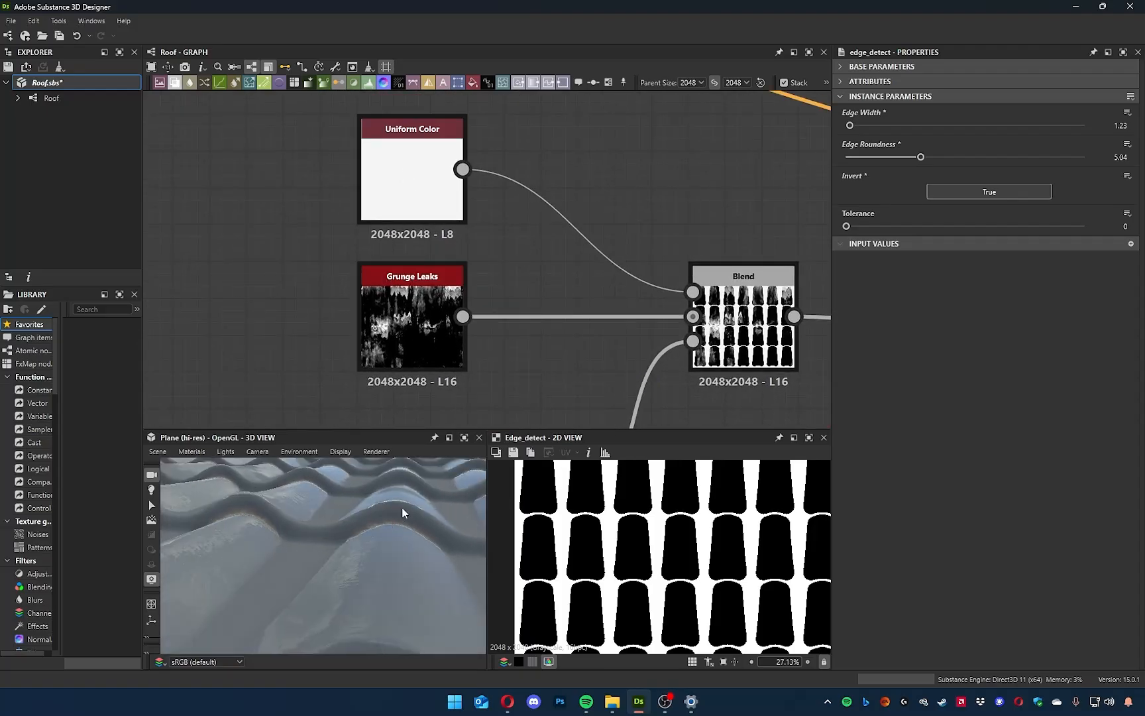
middle_drag(532, 386, 540, 259)
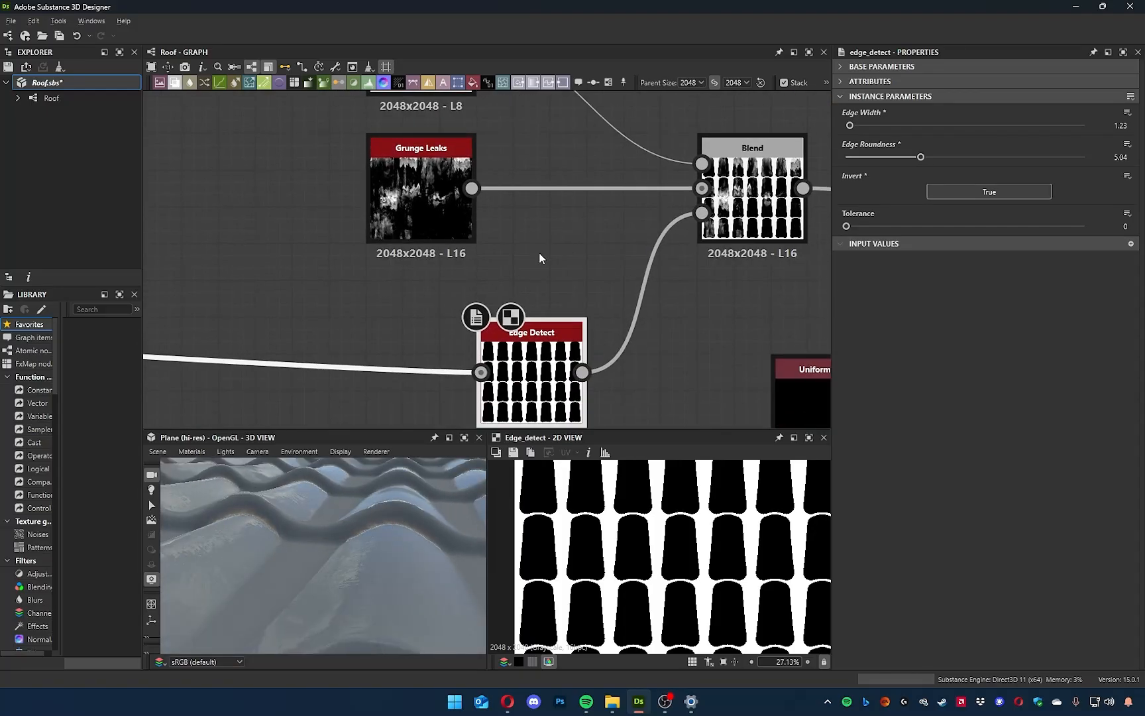
click(978, 190)
drag(405, 547, 310, 540)
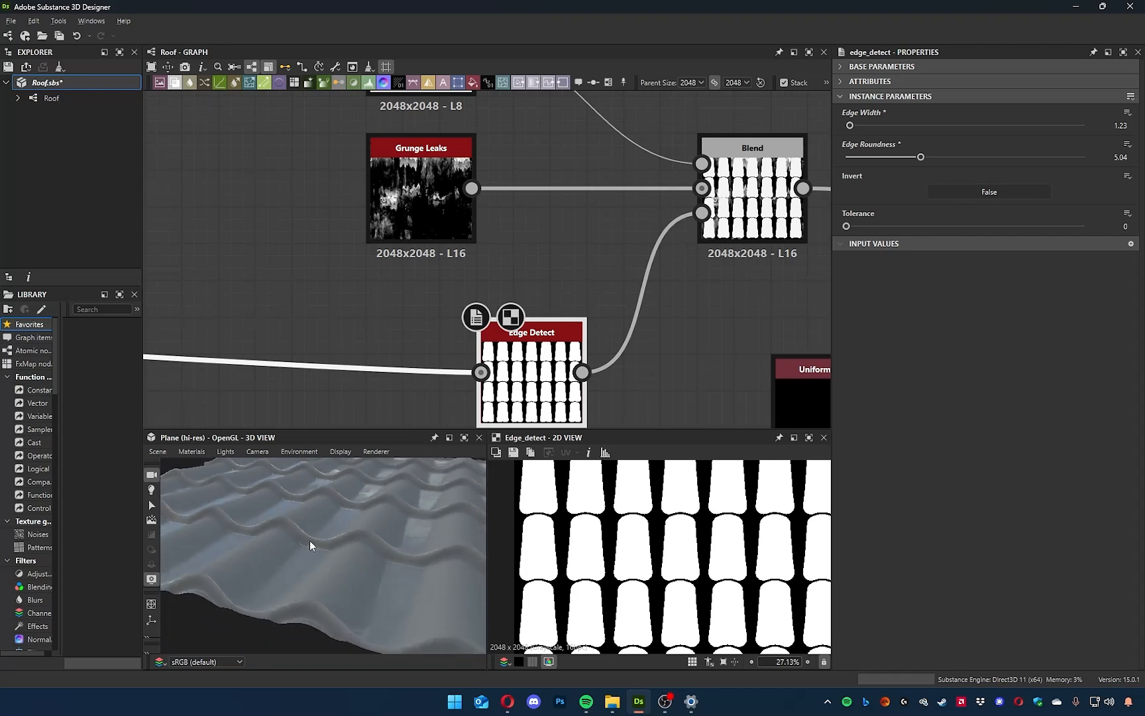
Try the Grunge Leaks Balance at 0 and at 1, comparing the gloss on the 3D roof.
middle_drag(442, 187, 459, 251)
click(460, 251)
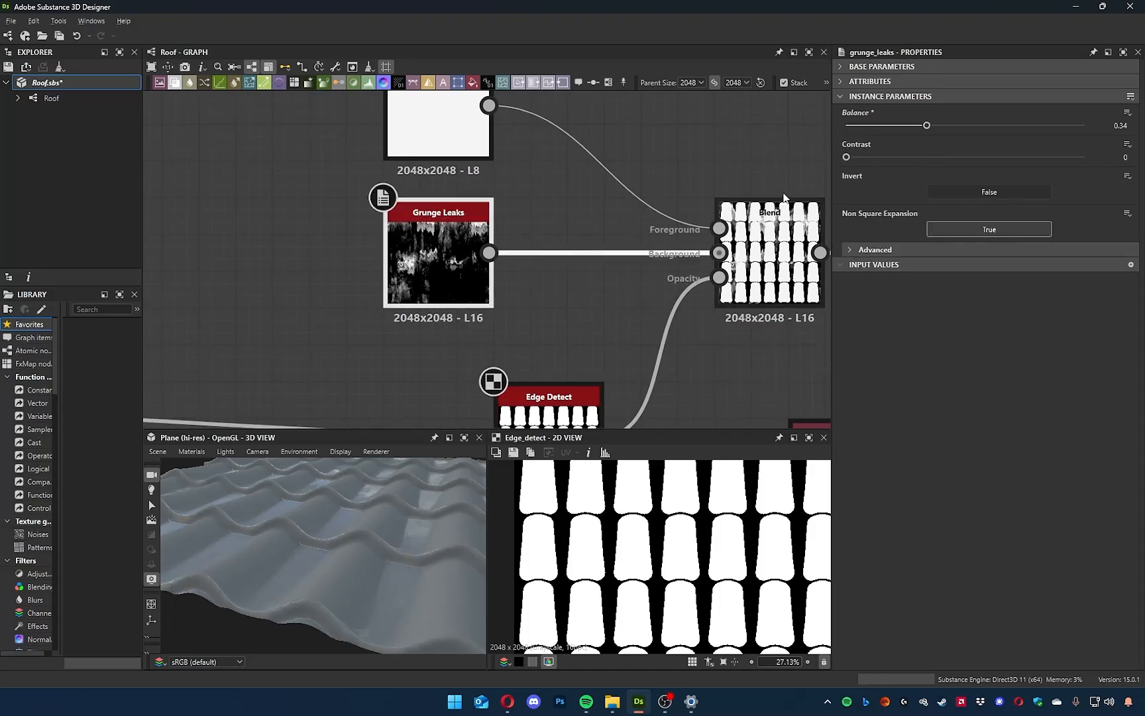
double_click(464, 254)
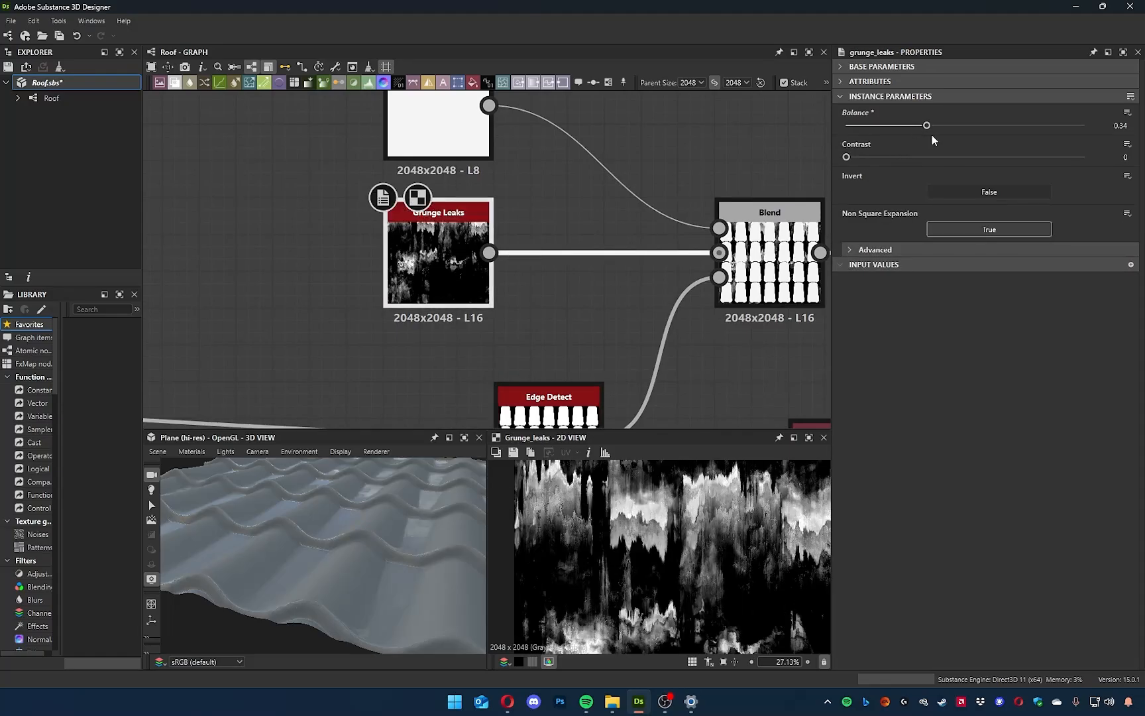
drag(925, 126, 923, 127)
drag(851, 126, 814, 142)
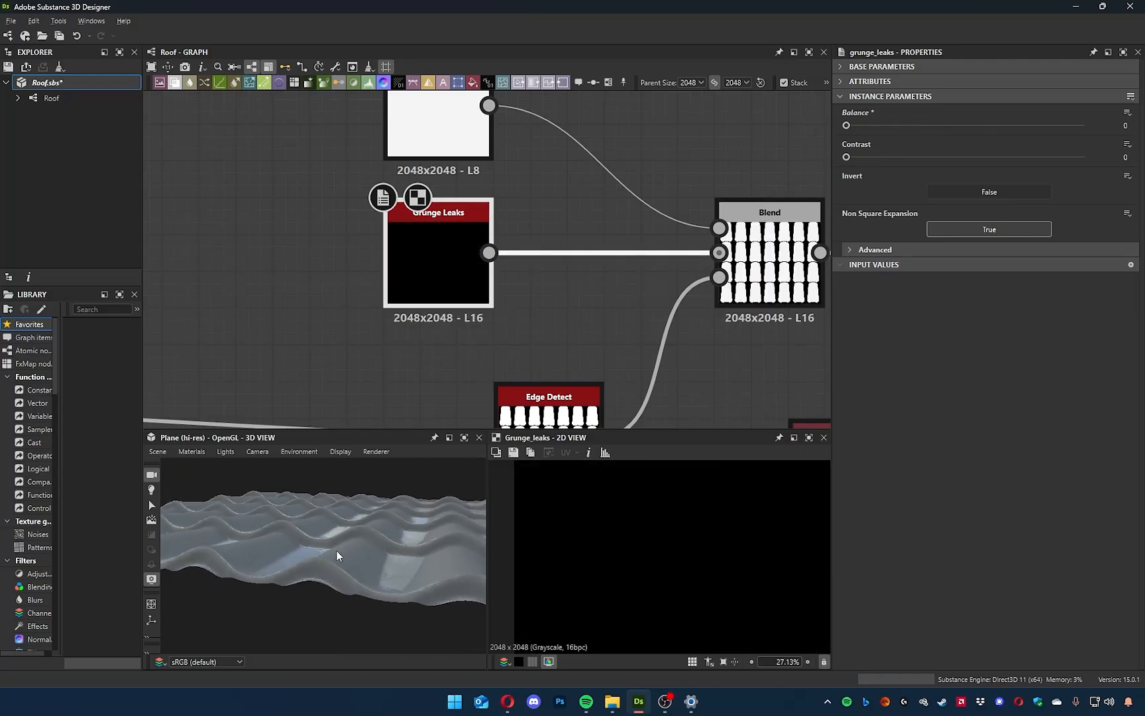
drag(858, 125, 1104, 124)
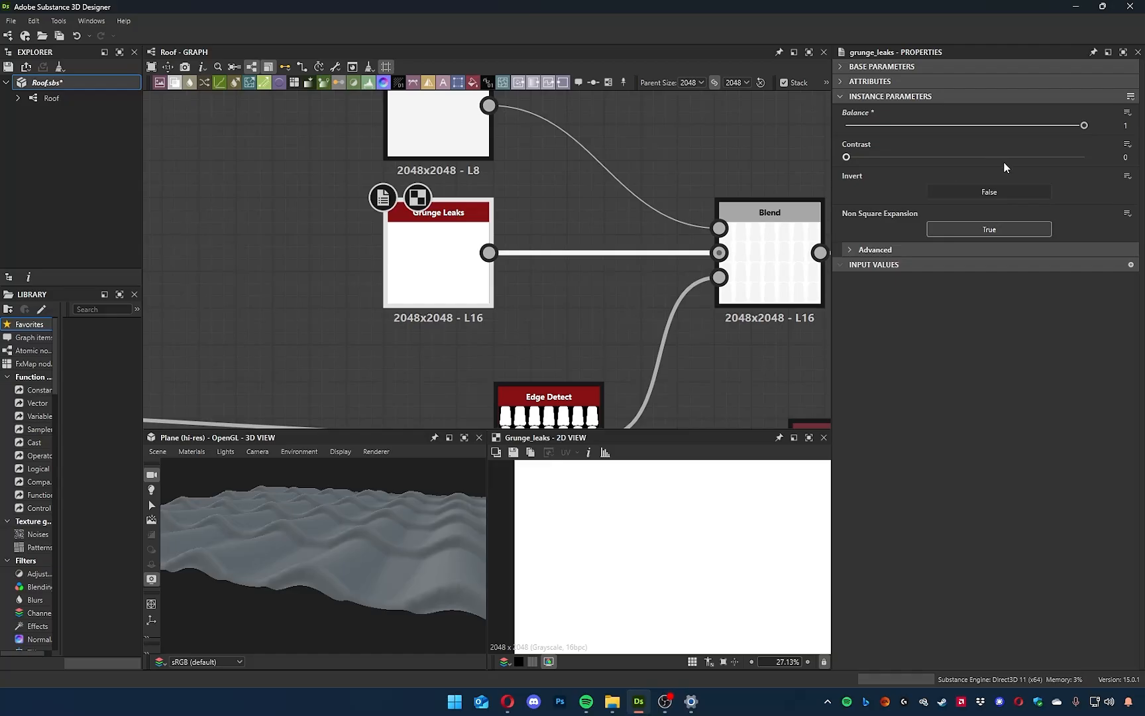
Test Grunge Leaks with Invert on and off while varying its Balance between 0 and 1.
click(991, 192)
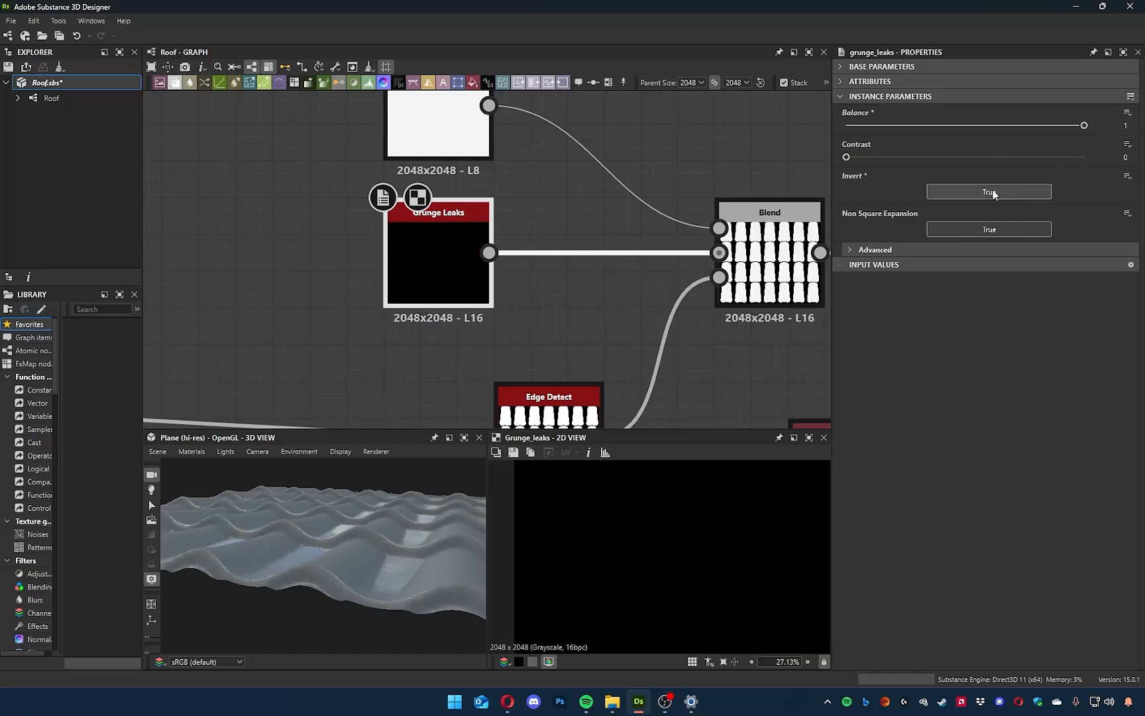
drag(1082, 126, 790, 121)
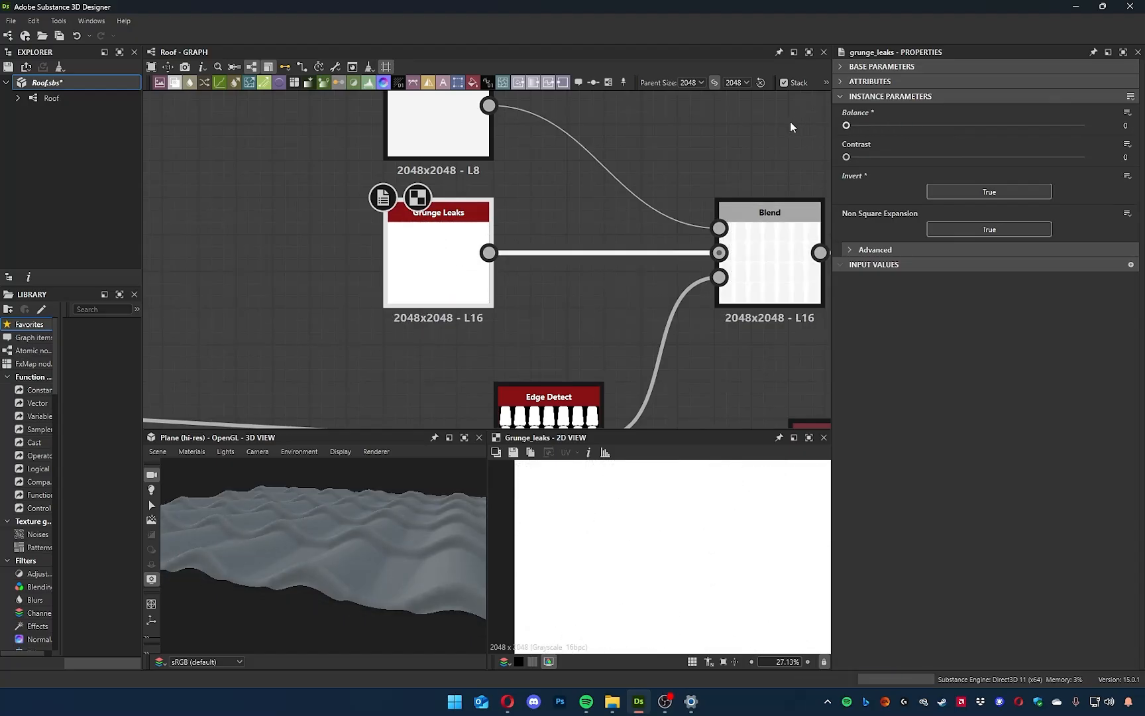
drag(381, 477, 339, 530)
drag(846, 125, 1125, 125)
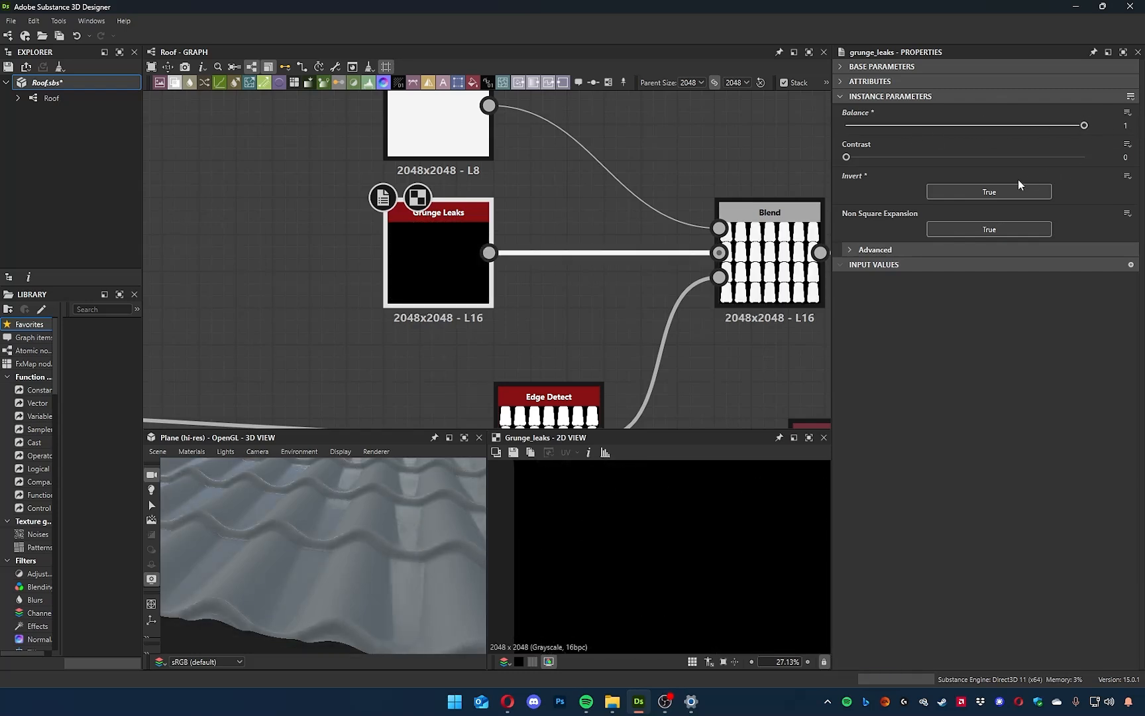
click(999, 190)
drag(1084, 125, 1108, 155)
click(850, 126)
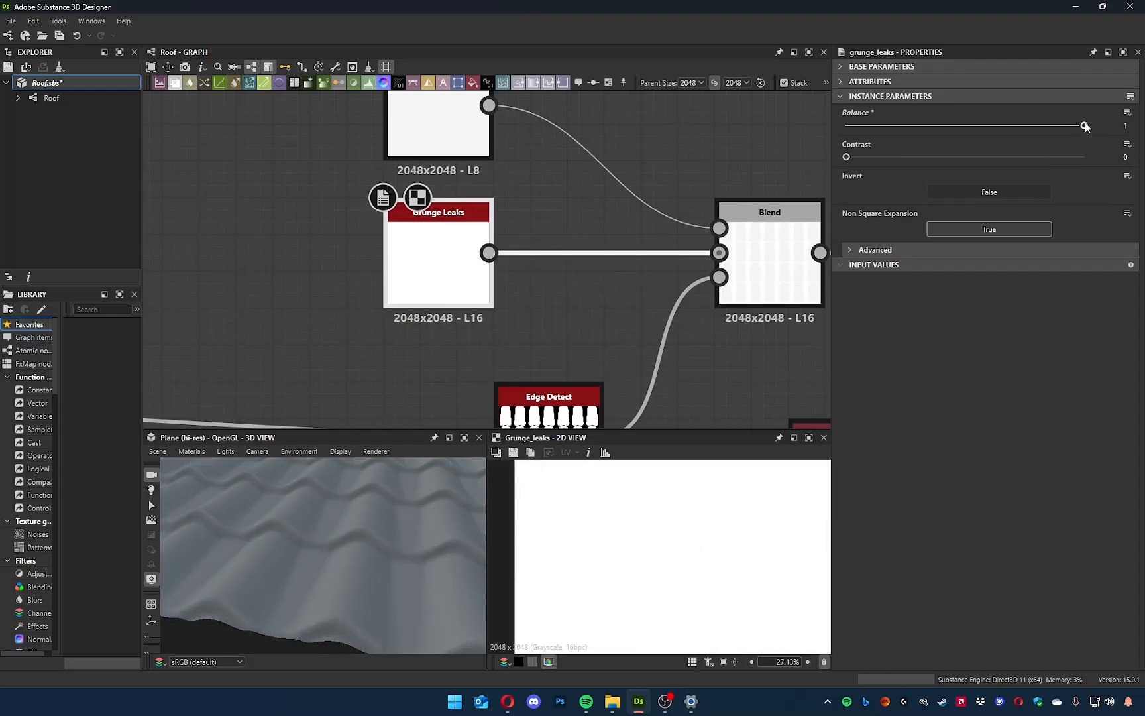
Set the Grunge Leaks Balance to 0 with Invert enabled and check the result on the 3D roof.
drag(1083, 127, 842, 132)
click(970, 198)
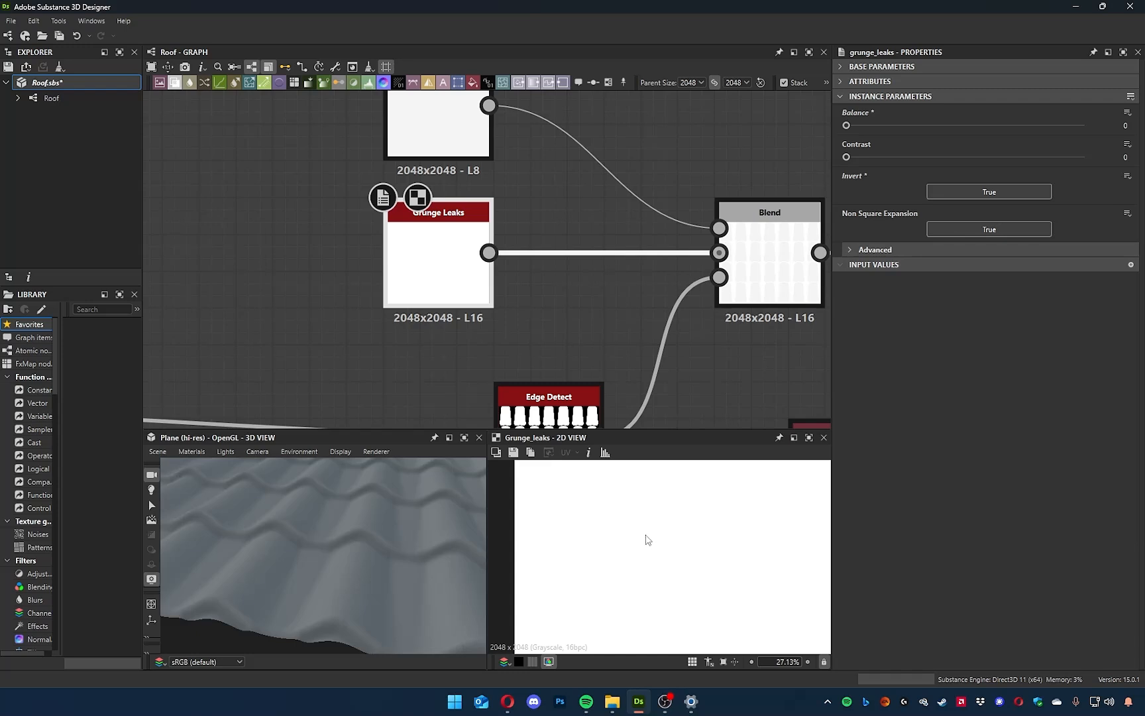
key(f)
scroll(332, 511, down, 3)
scroll(347, 515, up, 1)
drag(348, 516, 316, 522)
middle_drag(576, 291, 554, 309)
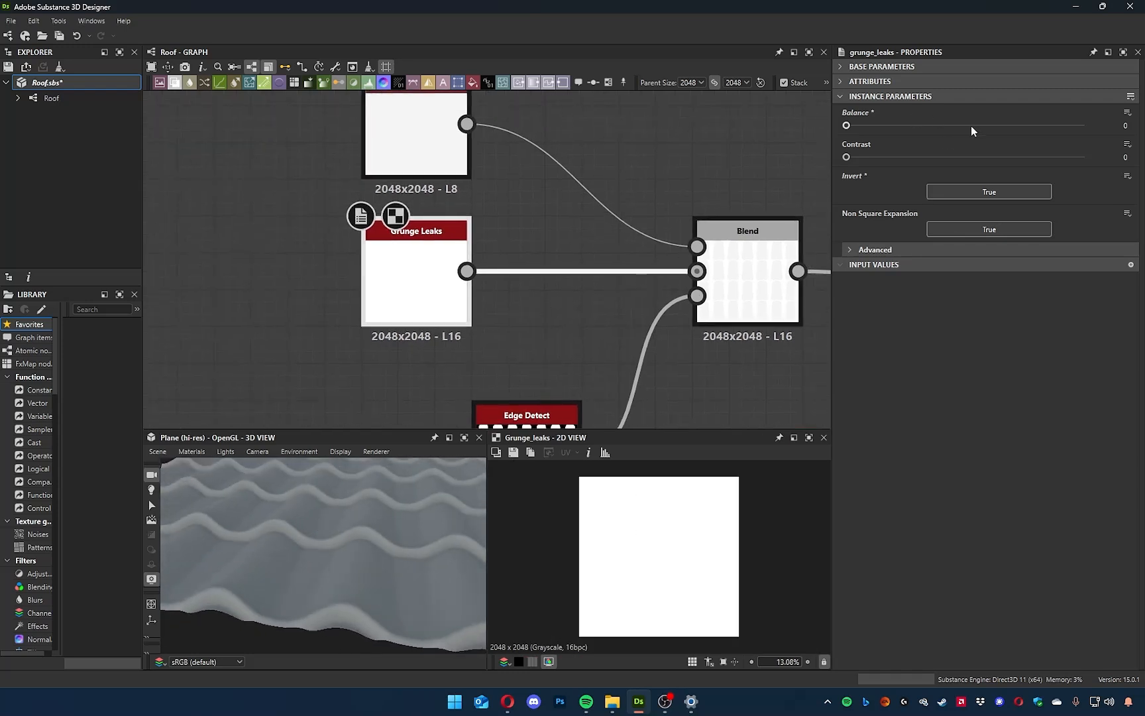
drag(846, 126, 701, 180)
middle_drag(701, 179, 681, 231)
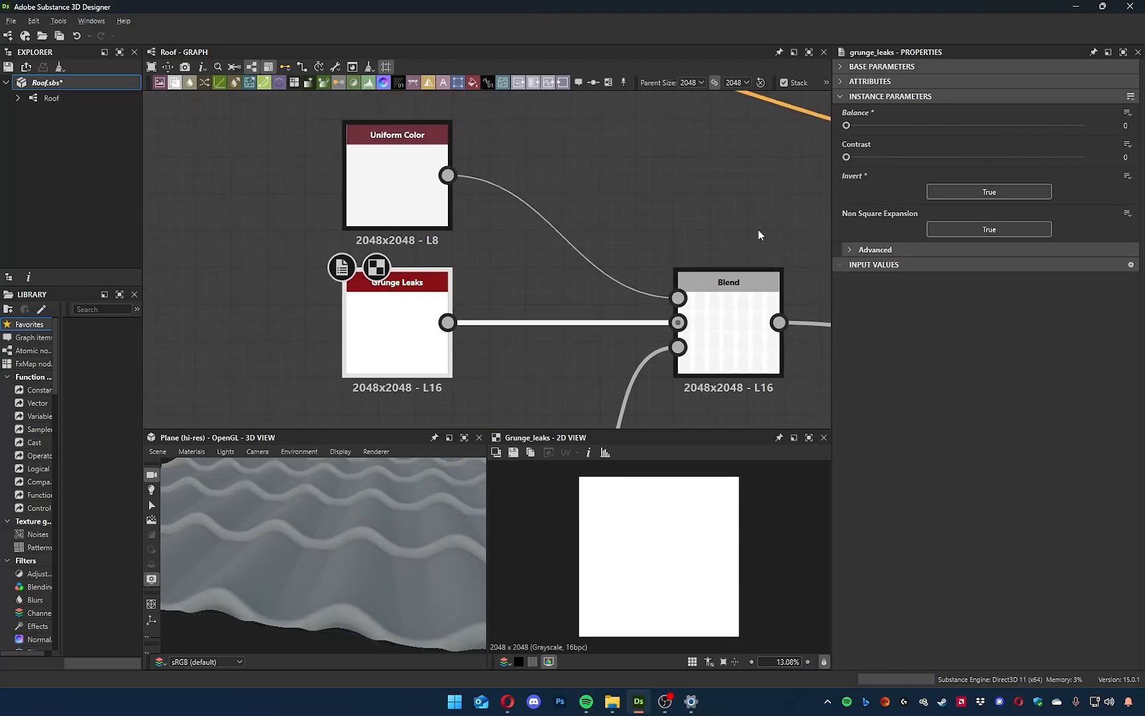
Expose the Grunge Leaks Balance as a new graph input, labelled "Water amount" in the group "Rain".
click(1128, 114)
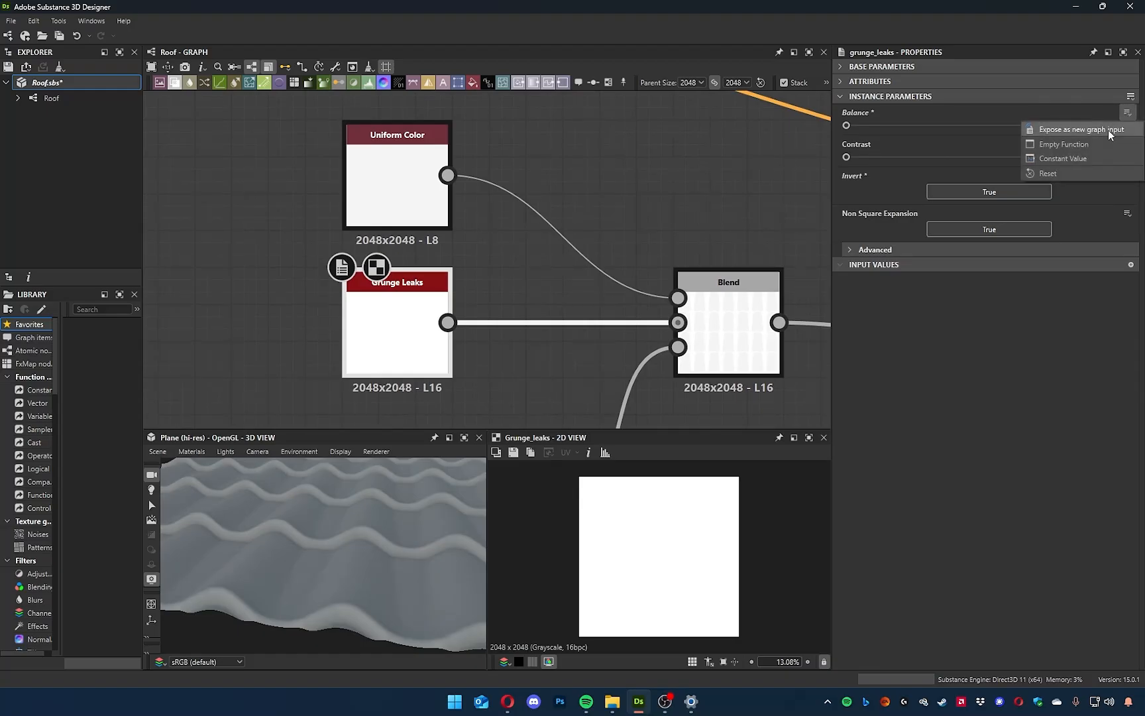
click(1109, 130)
drag(585, 228, 700, 233)
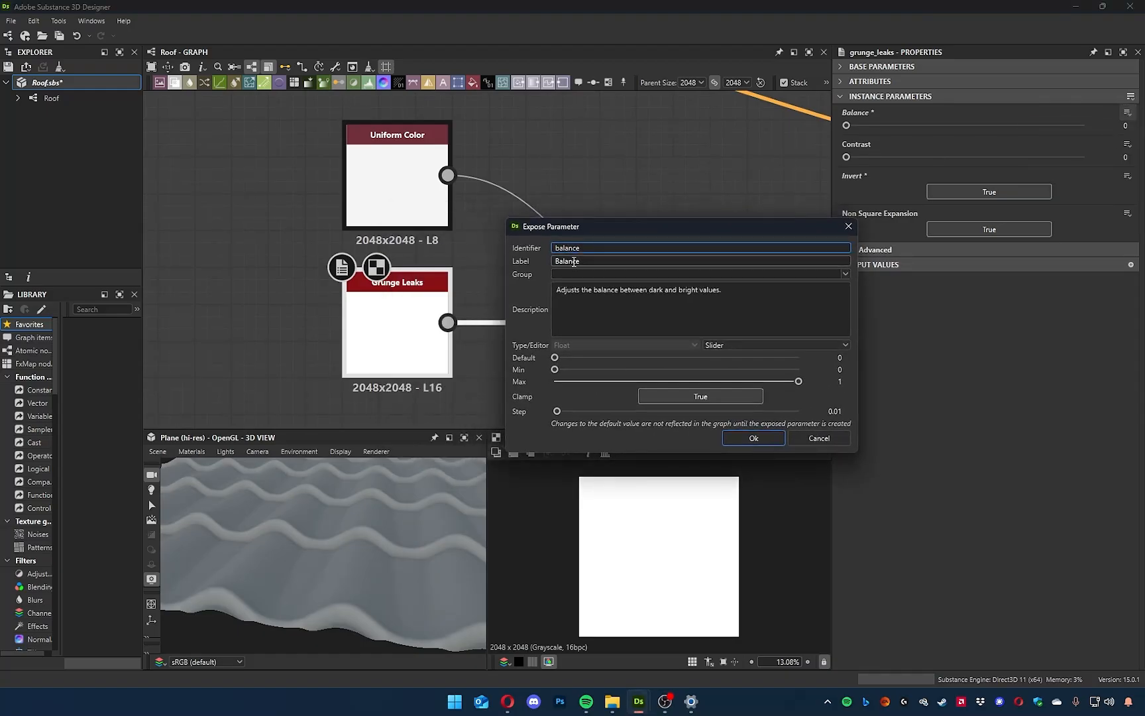
double_click(553, 249)
double_click(605, 260)
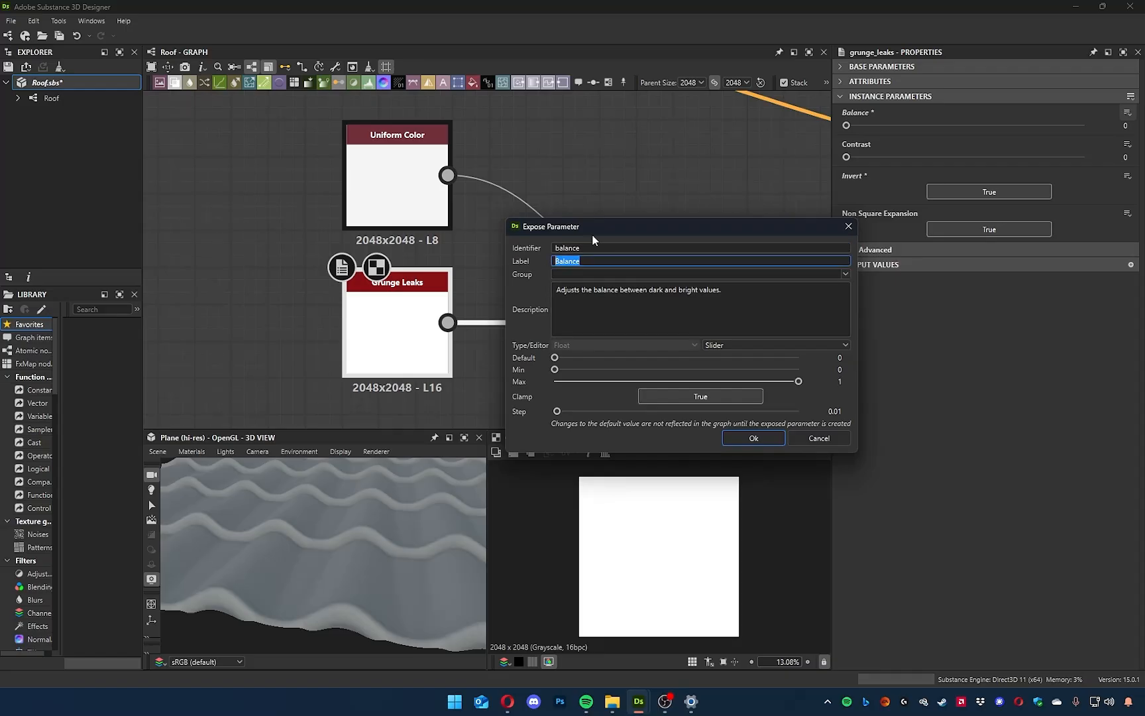
drag(599, 231, 570, 246)
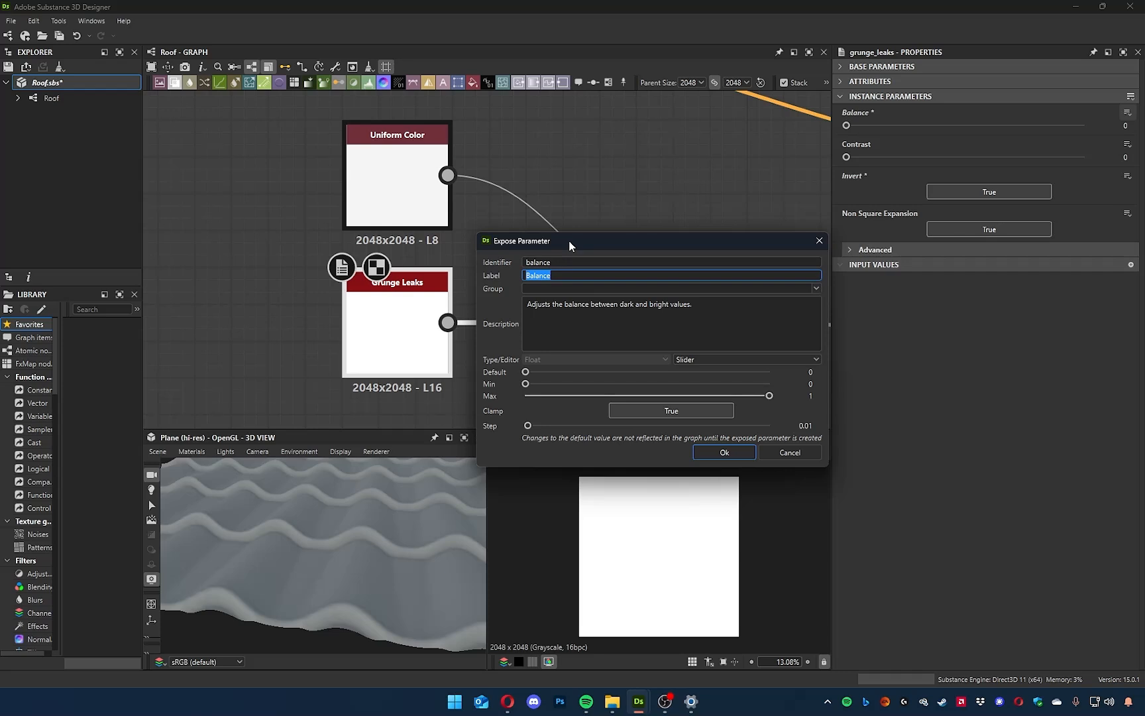
text(Water amount)
click(546, 286)
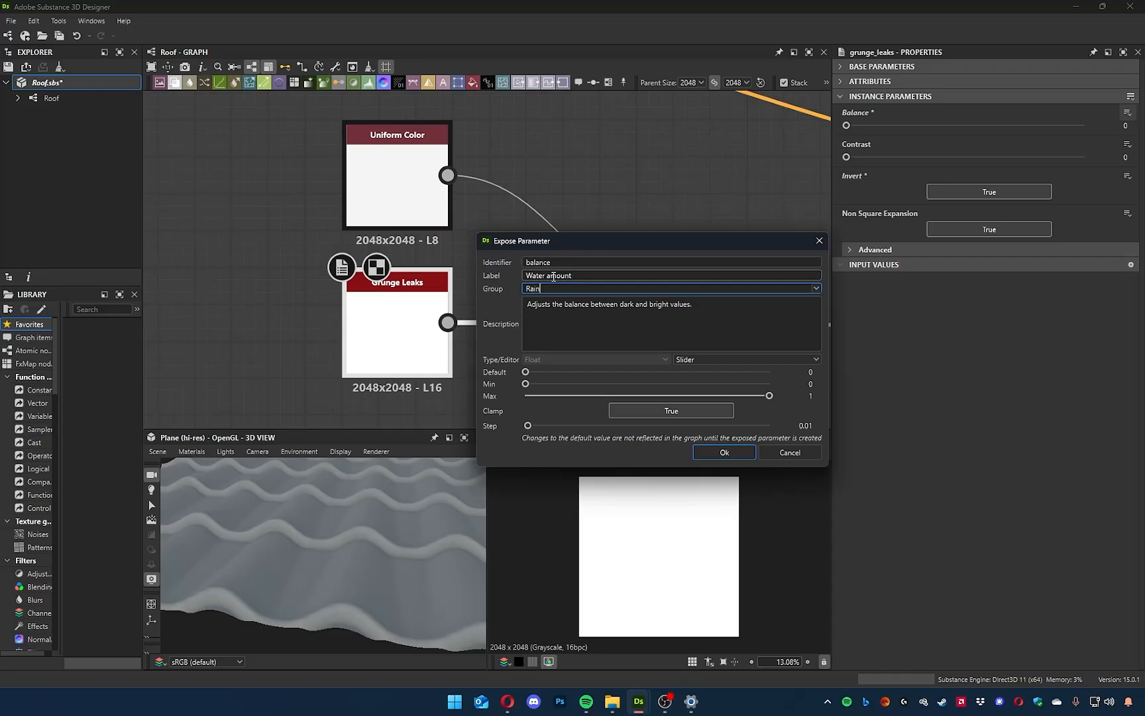
Create the exposed Water amount parameter with its default and minimum at 0.
drag(574, 275, 525, 275)
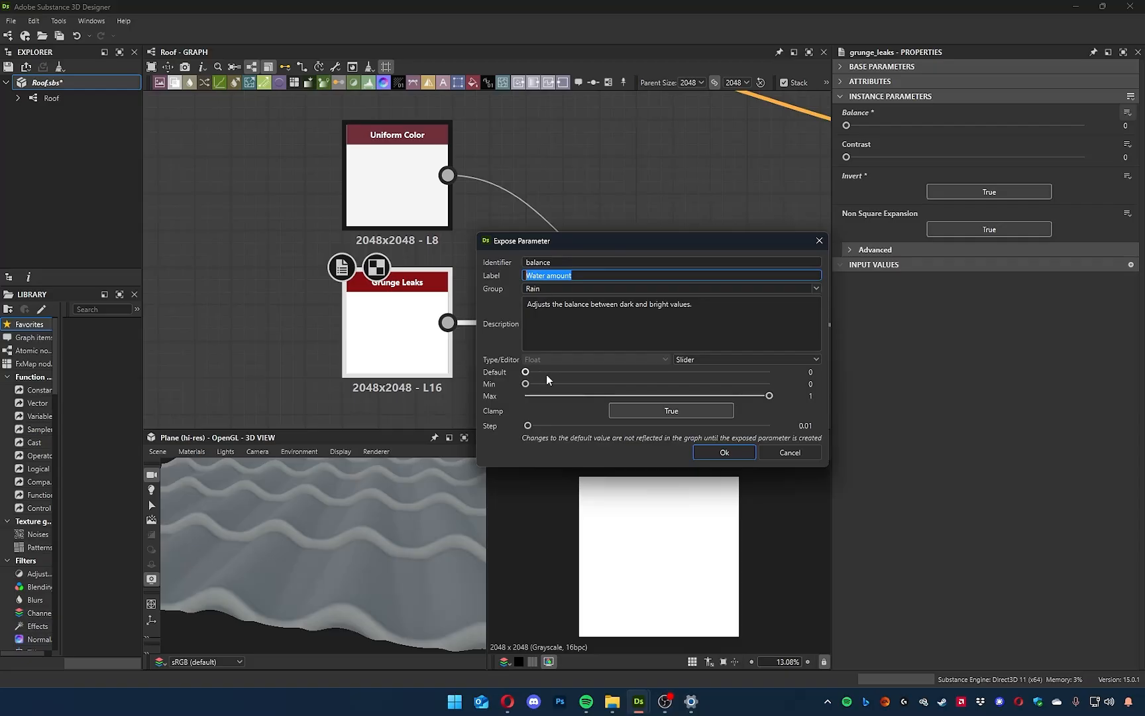
drag(525, 373, 475, 376)
drag(526, 383, 492, 376)
drag(769, 396, 719, 397)
drag(525, 385, 484, 388)
click(724, 452)
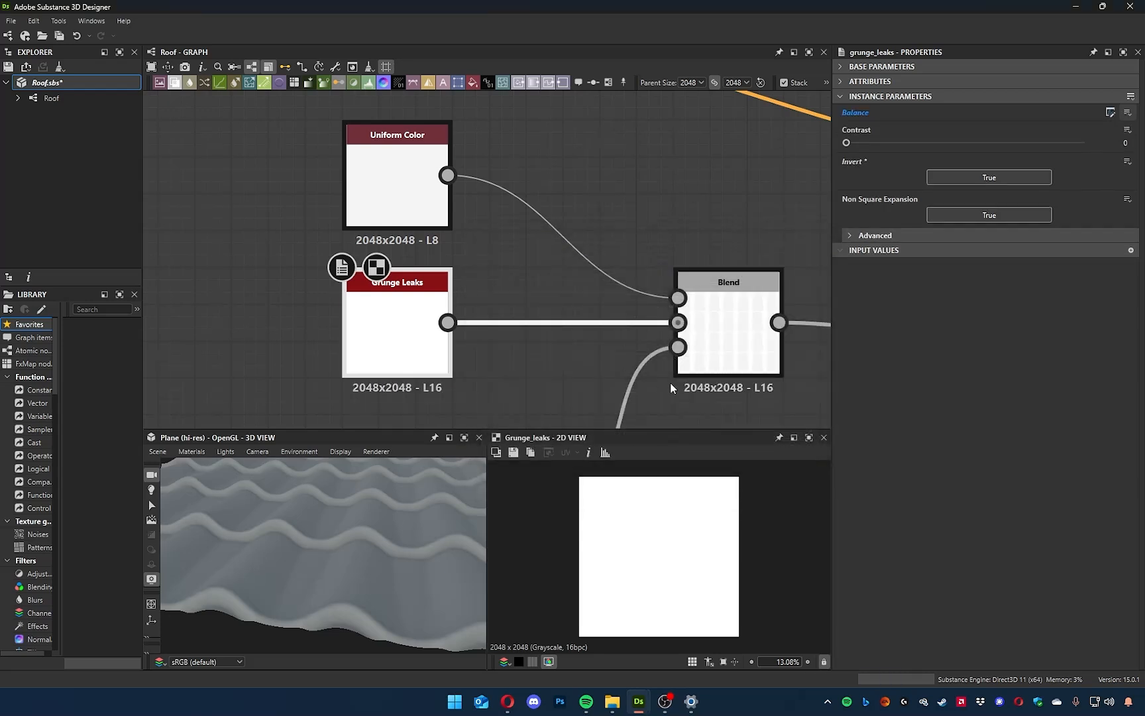
Try the Color (Grayscale) editor on the graph's Water amount parameter and return it to Slider.
drag(396, 562, 381, 529)
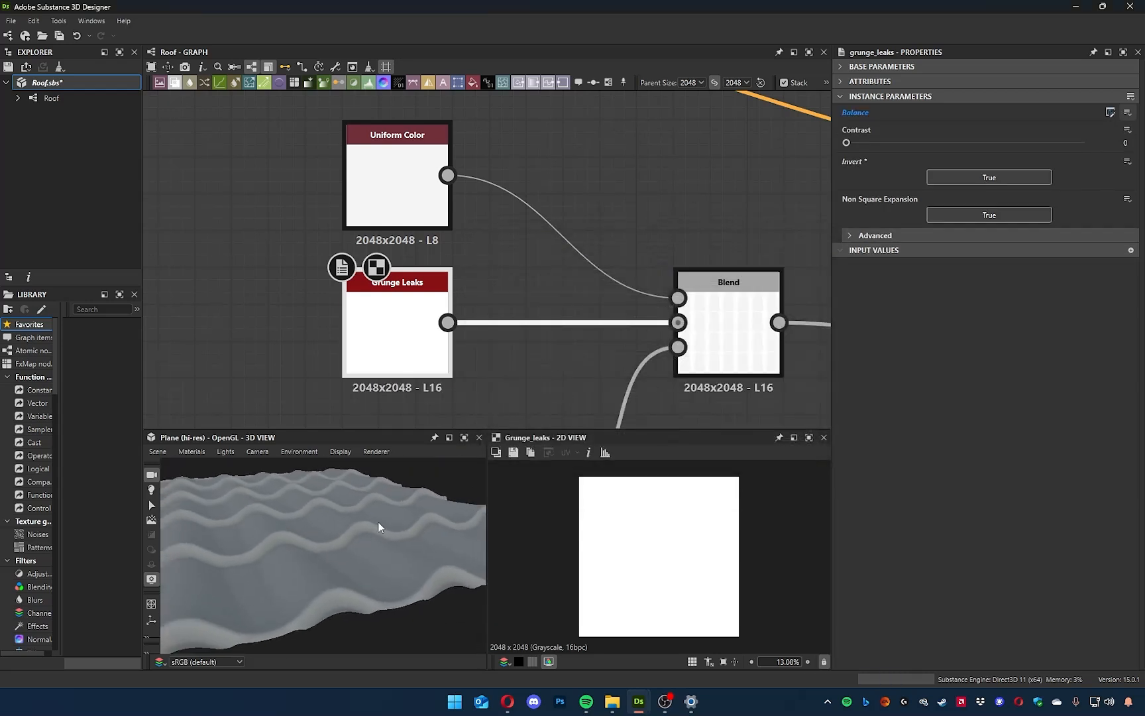
click(279, 239)
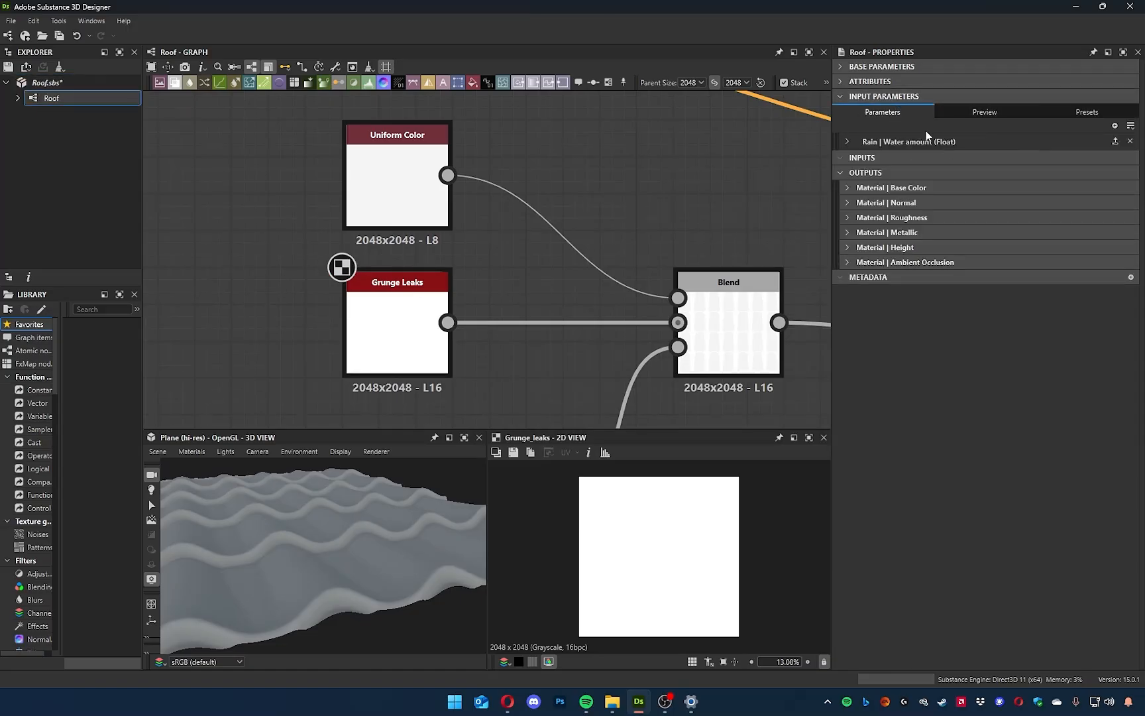
click(847, 142)
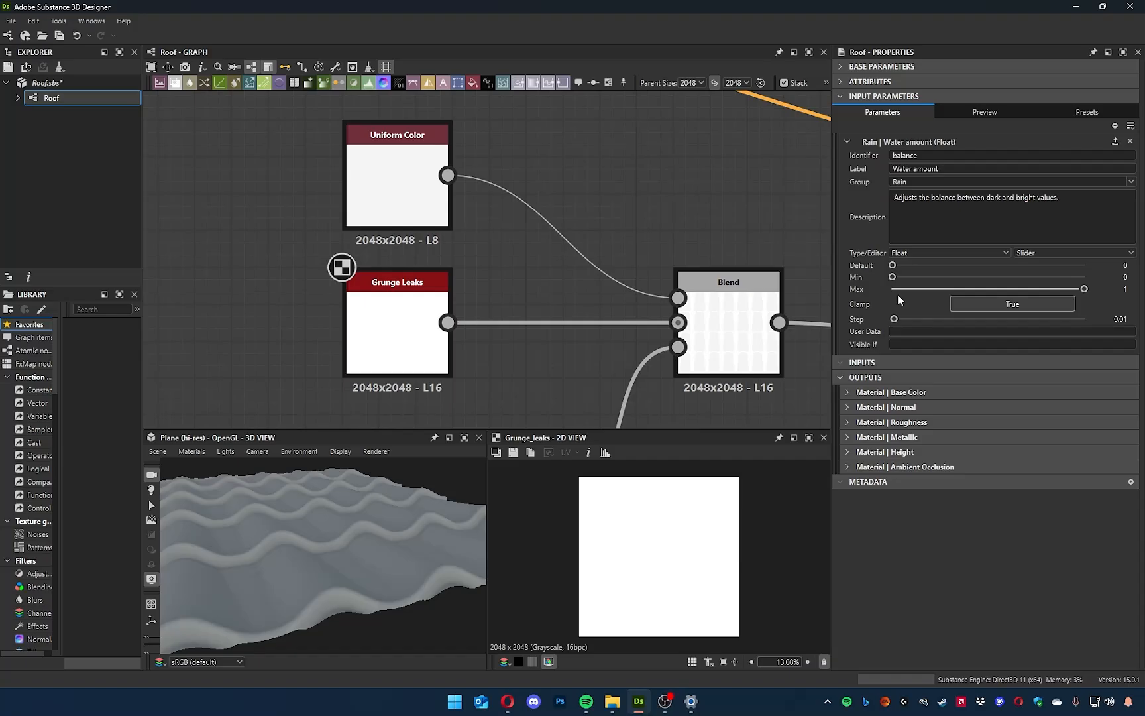
click(1067, 252)
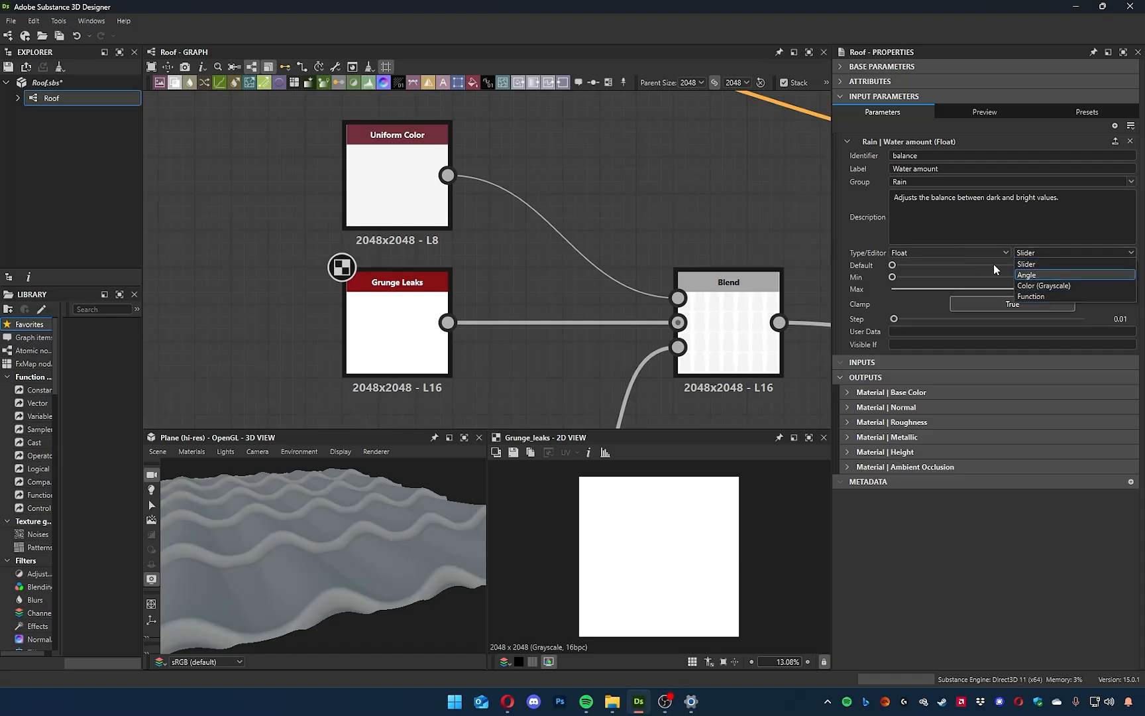
click(1046, 285)
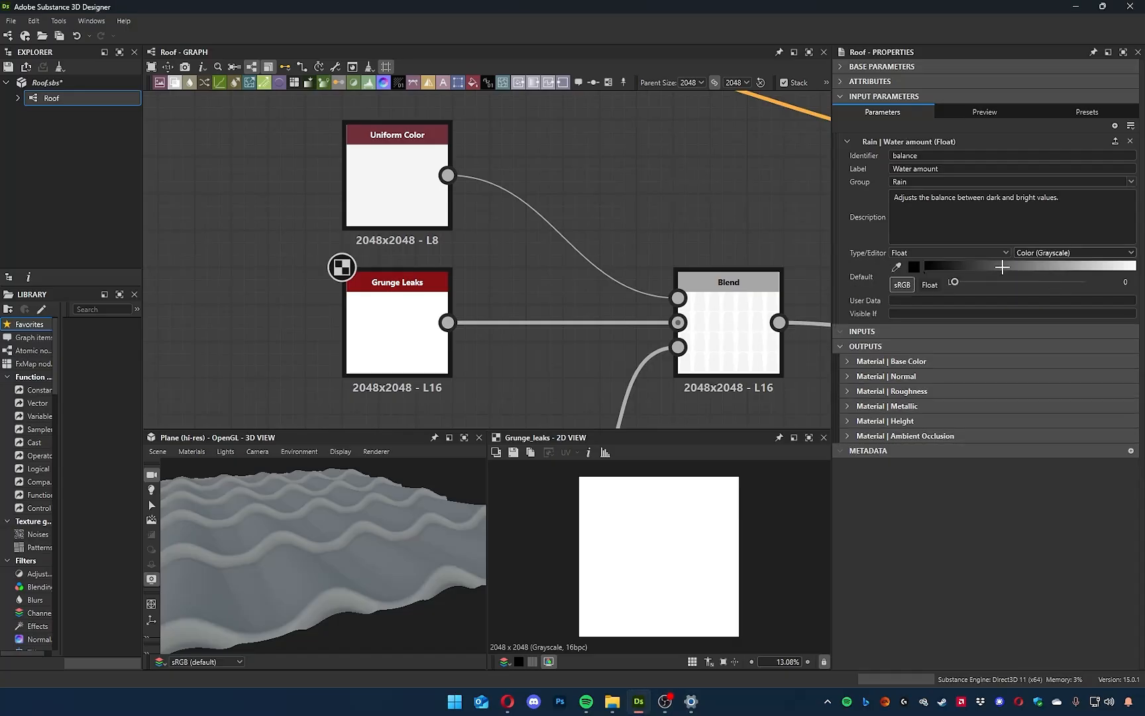
drag(1059, 265, 915, 269)
click(1073, 253)
click(1023, 290)
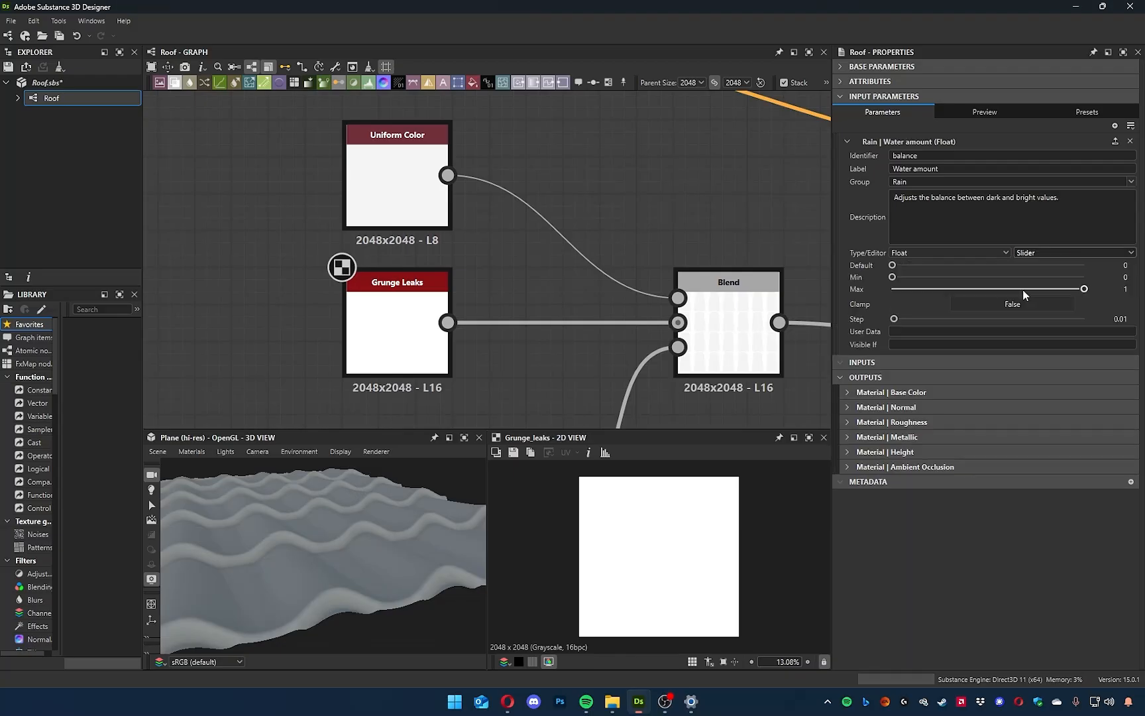
Preview the Rain group's Water amount at 0.6 and raise it to 0.95 while checking the wet roof in 3D.
click(957, 109)
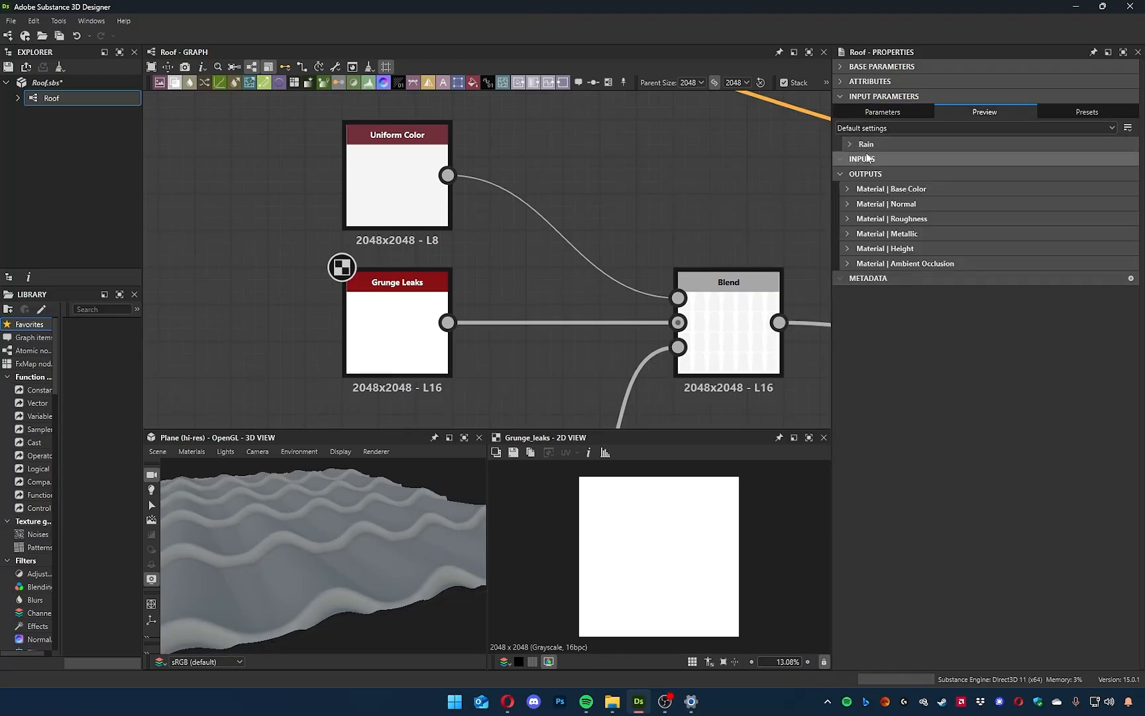
click(851, 145)
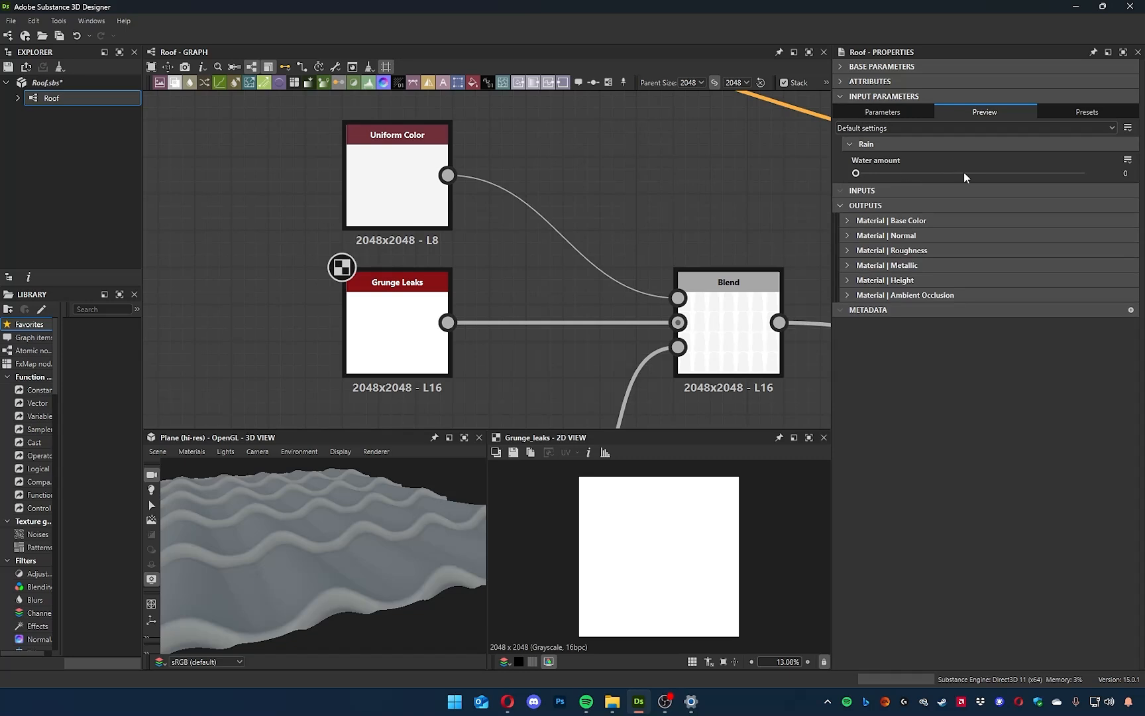
drag(856, 173, 993, 177)
drag(407, 538, 311, 538)
ctrl+shift+right_drag(312, 537, 349, 542)
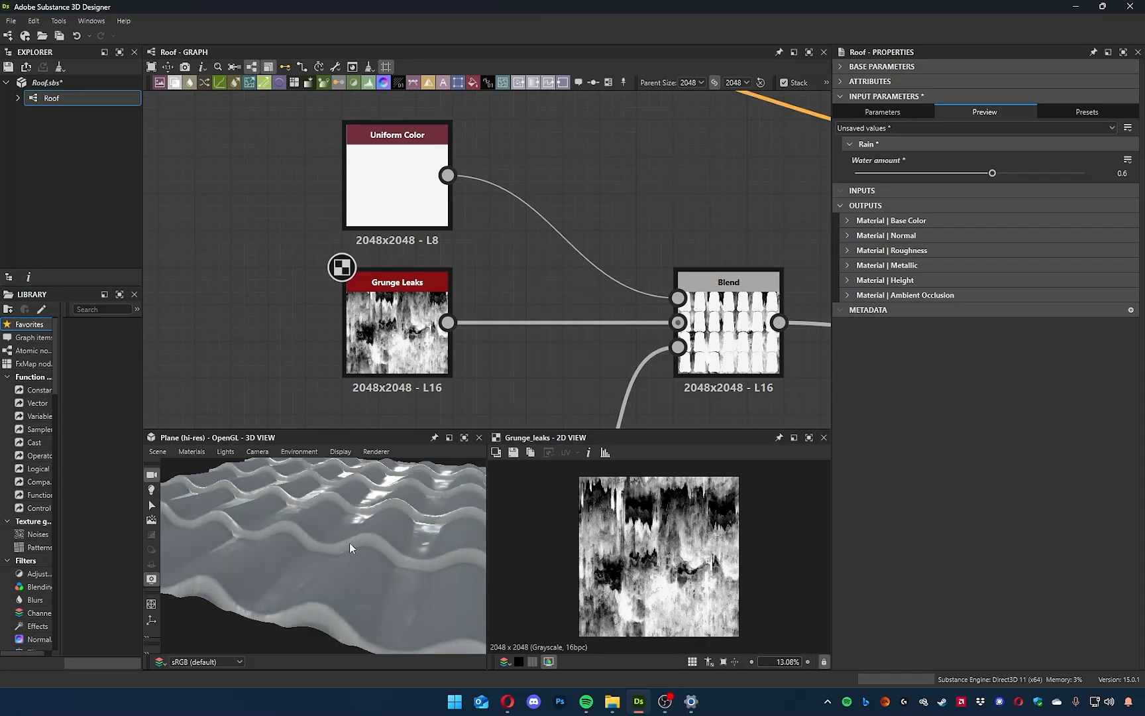
drag(992, 174, 1067, 175)
drag(292, 570, 267, 560)
mouse_move(1066, 173)
mouse_down()
mouse_move(1030, 173)
mouse_move(1073, 175)
mouse_up()
Examine the Blend that combines Grunge Leaks and Edge Detect, checking its tile and gap areas in the 2D view.
middle_drag(457, 327, 473, 138)
scroll(575, 369, up, 4)
middle_drag(612, 289, 680, 353)
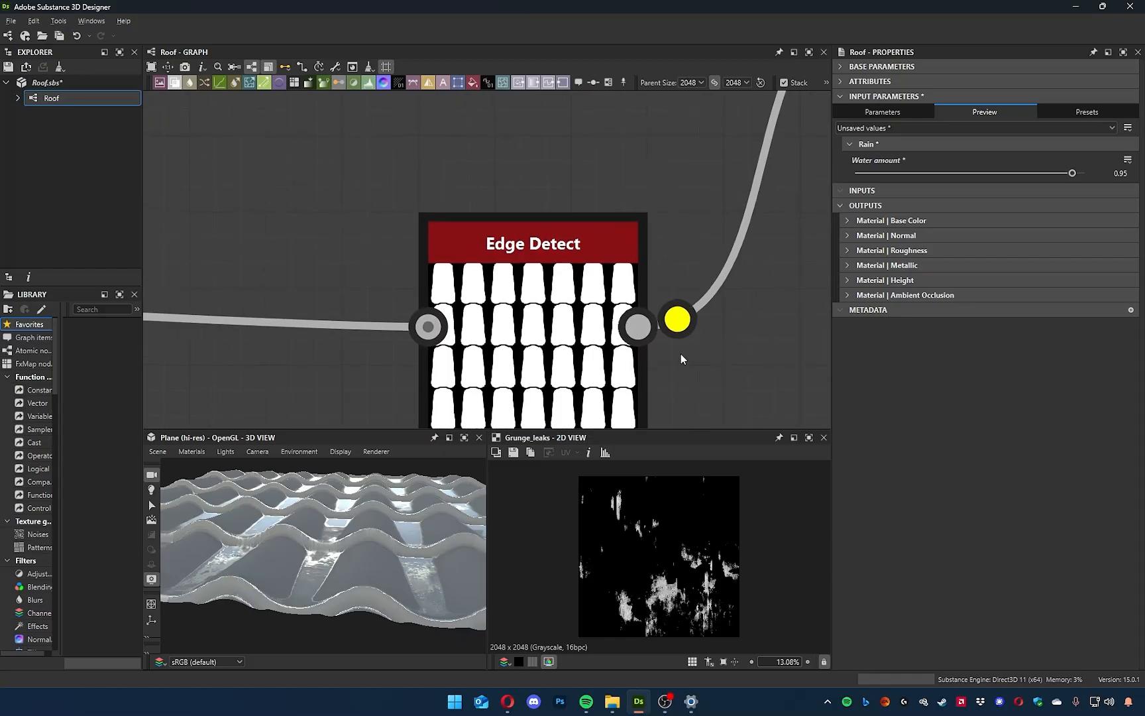
scroll(525, 337, down, 5)
middle_drag(597, 292, 600, 332)
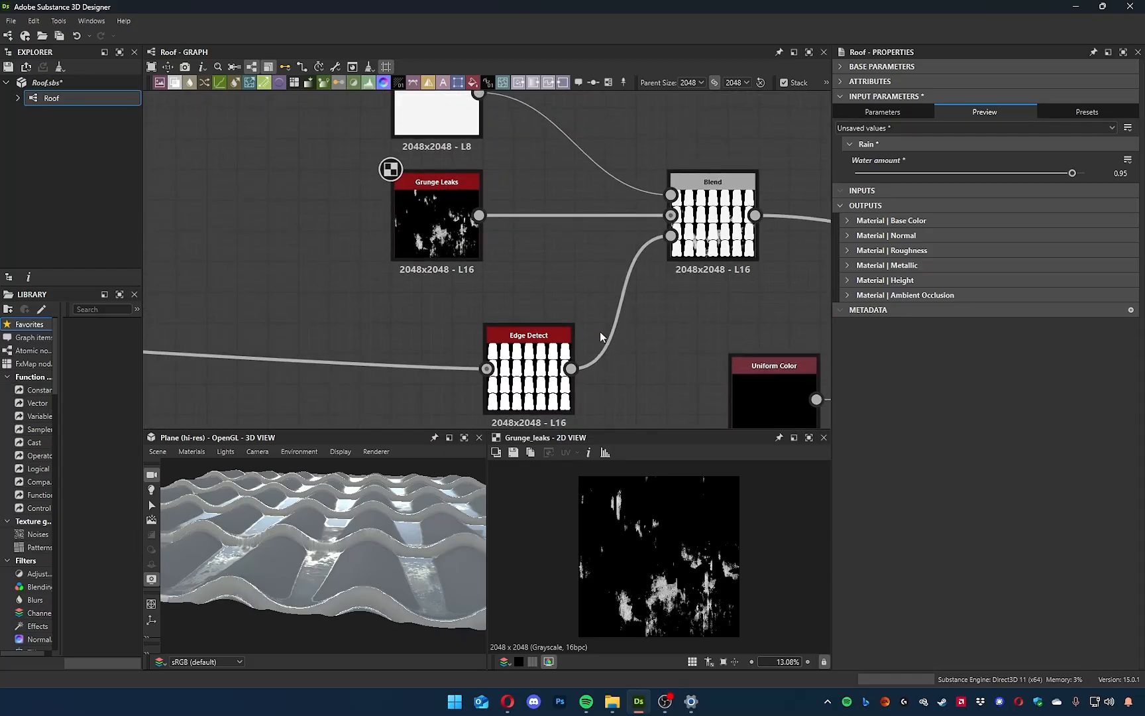
double_click(713, 223)
scroll(705, 568, up, 10)
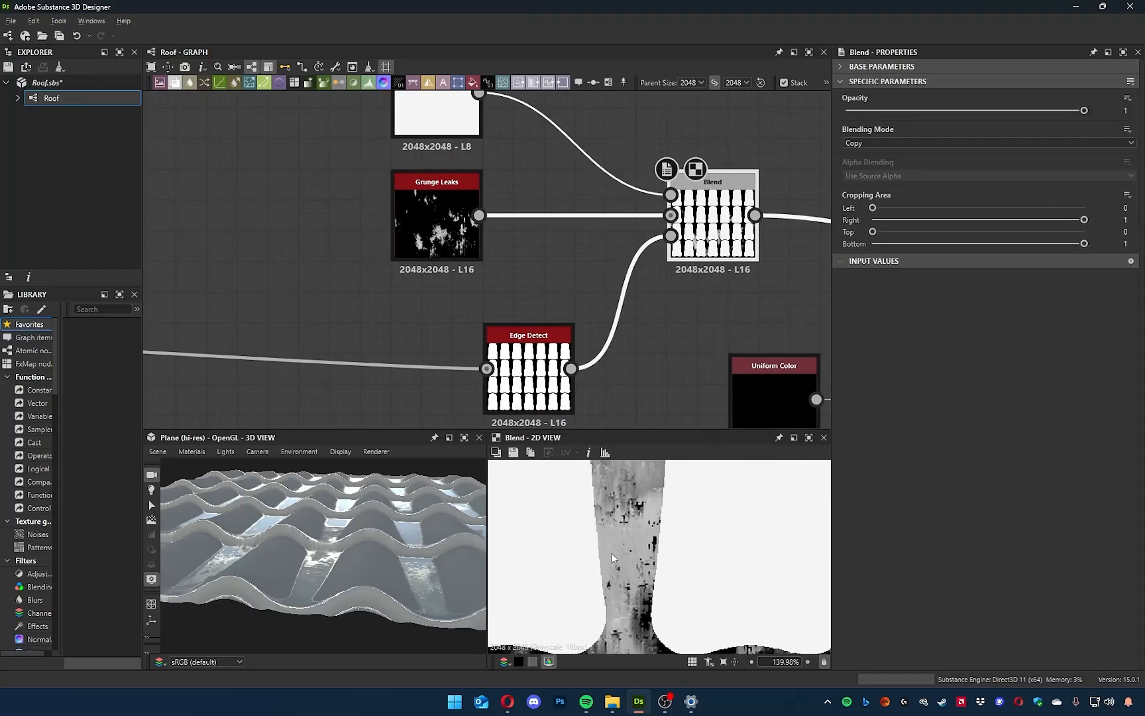
scroll(607, 517, down, 4)
middle_drag(605, 510, 620, 542)
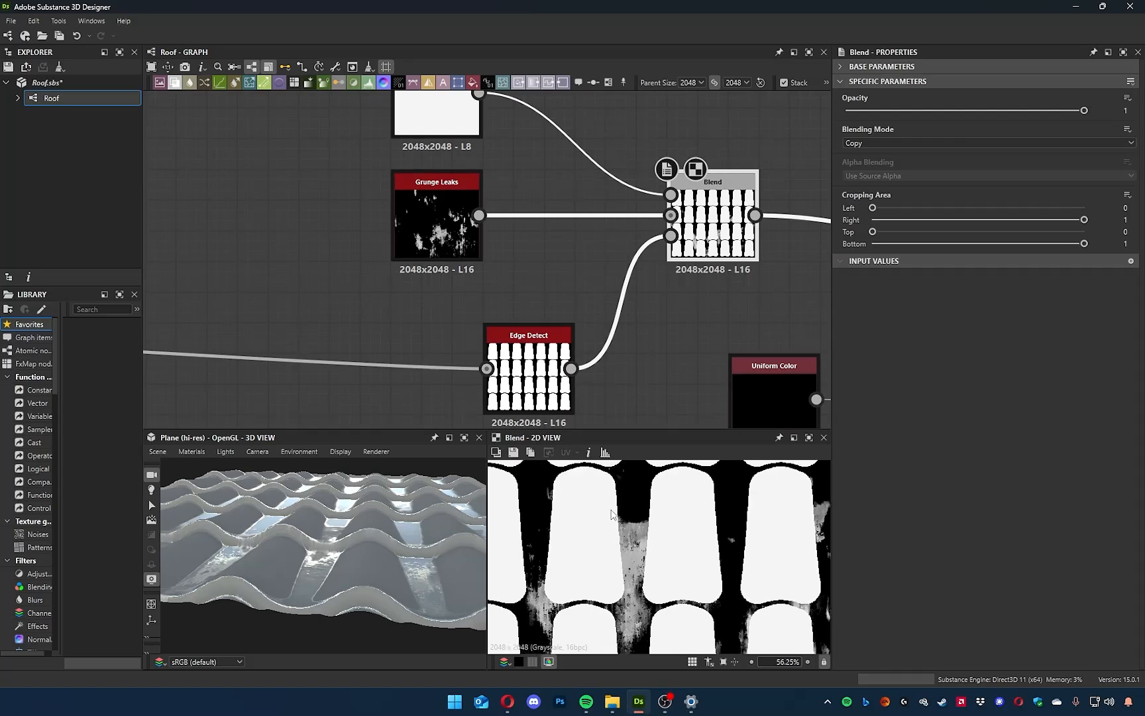
Show the Edge Detect mask in the 2D view and move its node farther from the Blend it feeds.
middle_drag(531, 368, 547, 346)
double_click(547, 346)
drag(547, 346, 455, 346)
drag(328, 609, 384, 564)
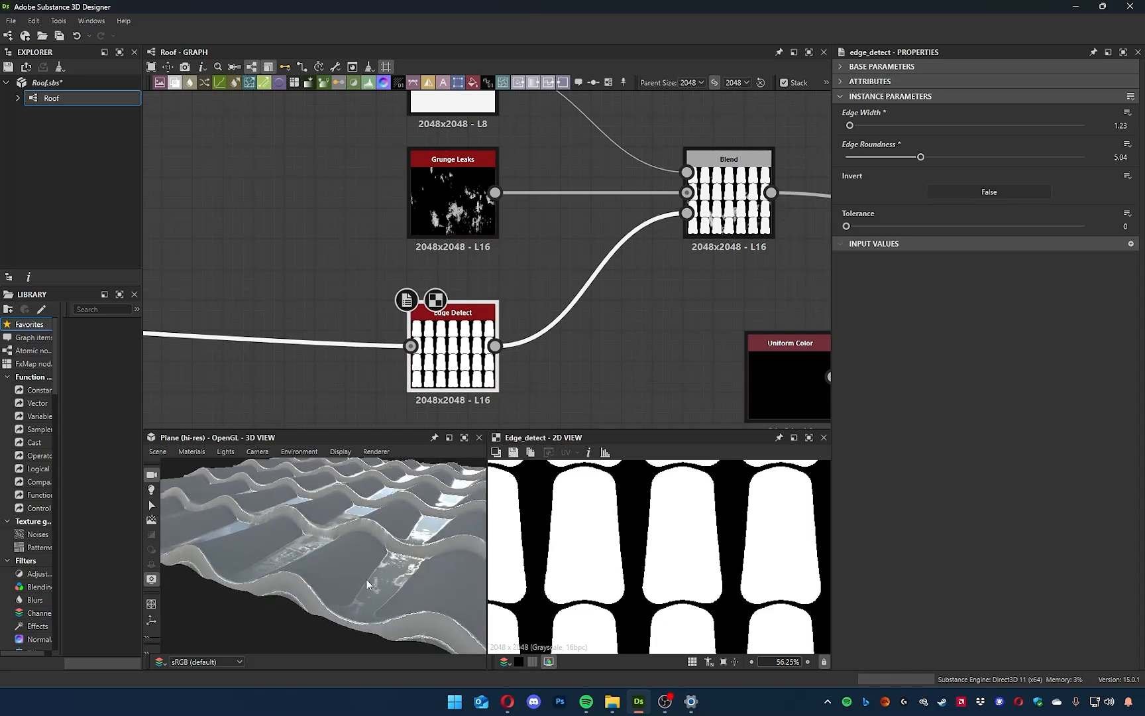
Insert a Blend node between Edge Detect and the existing Blend's opacity, and connect Grunge Leaks to its foreground.
middle_drag(499, 416, 546, 338)
key(space)
text(ble)
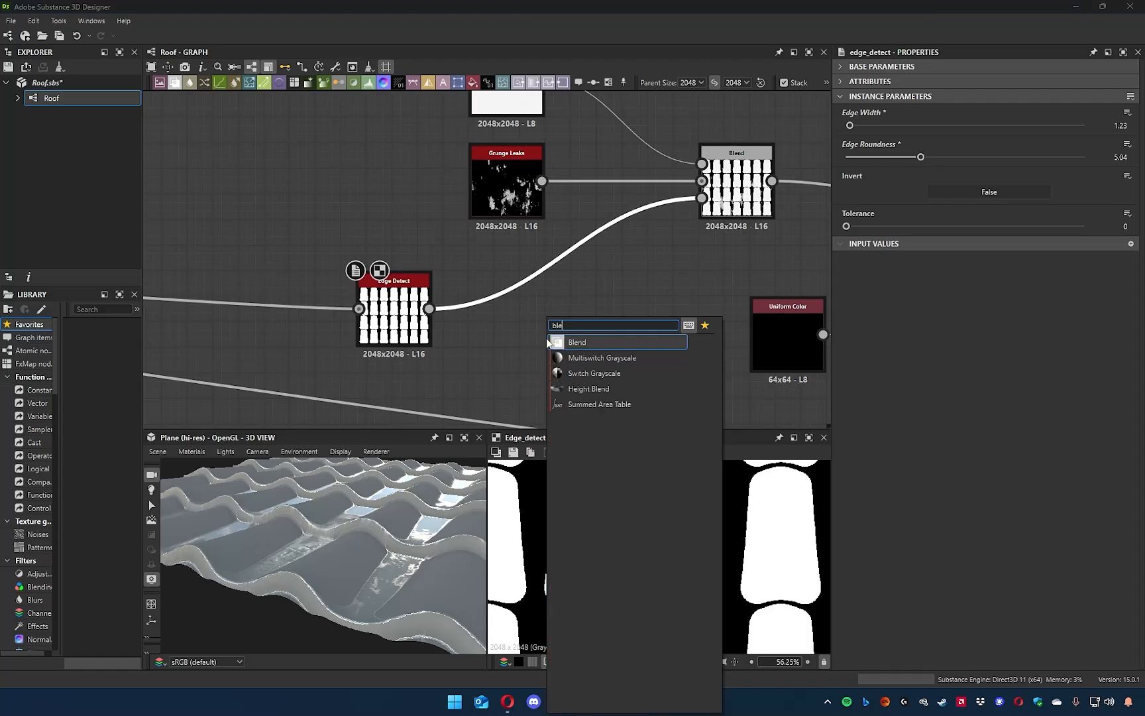
key(Return)
drag(523, 213, 546, 288)
scroll(570, 292, down, 3)
scroll(585, 291, up, 5)
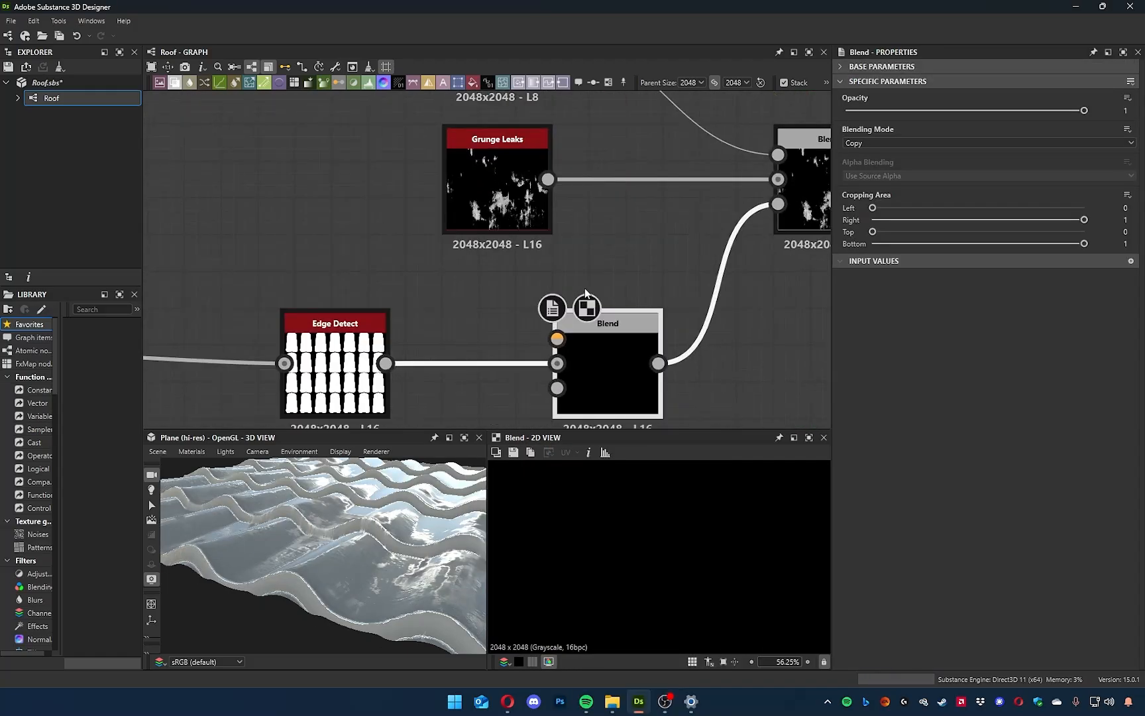
drag(624, 171, 624, 314)
Try the Add (Linear Dodge) and Subtract blending modes on the new Blend and check the roof in 3D.
click(696, 363)
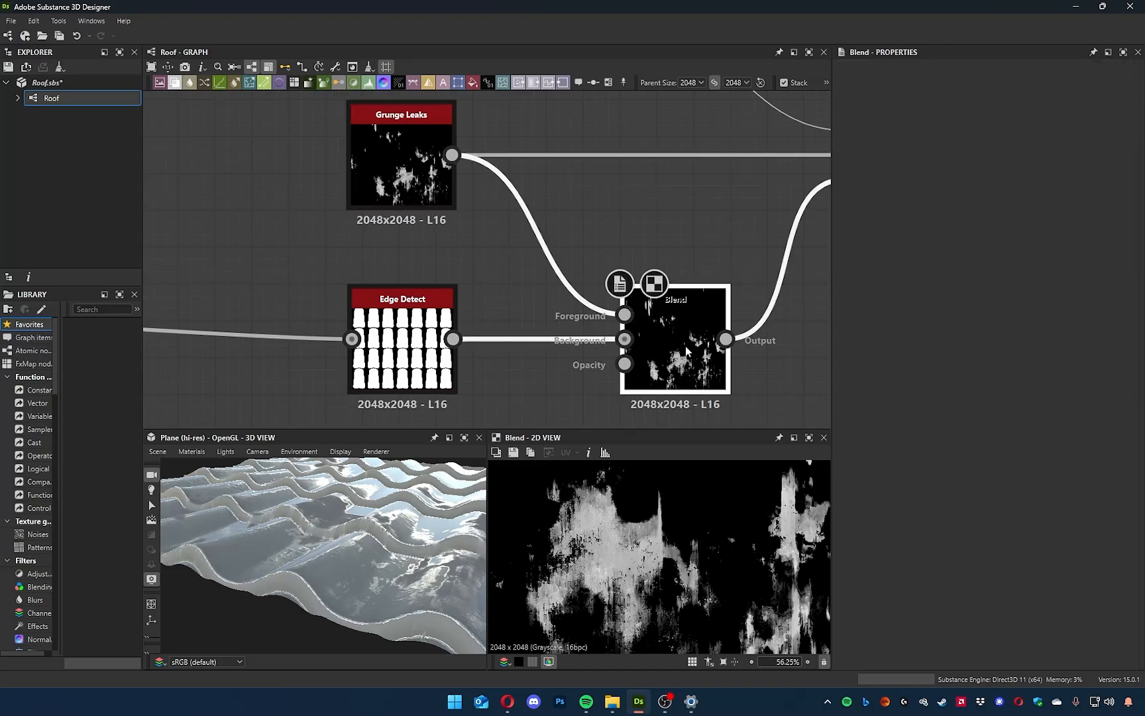
scroll(714, 518, down, 1)
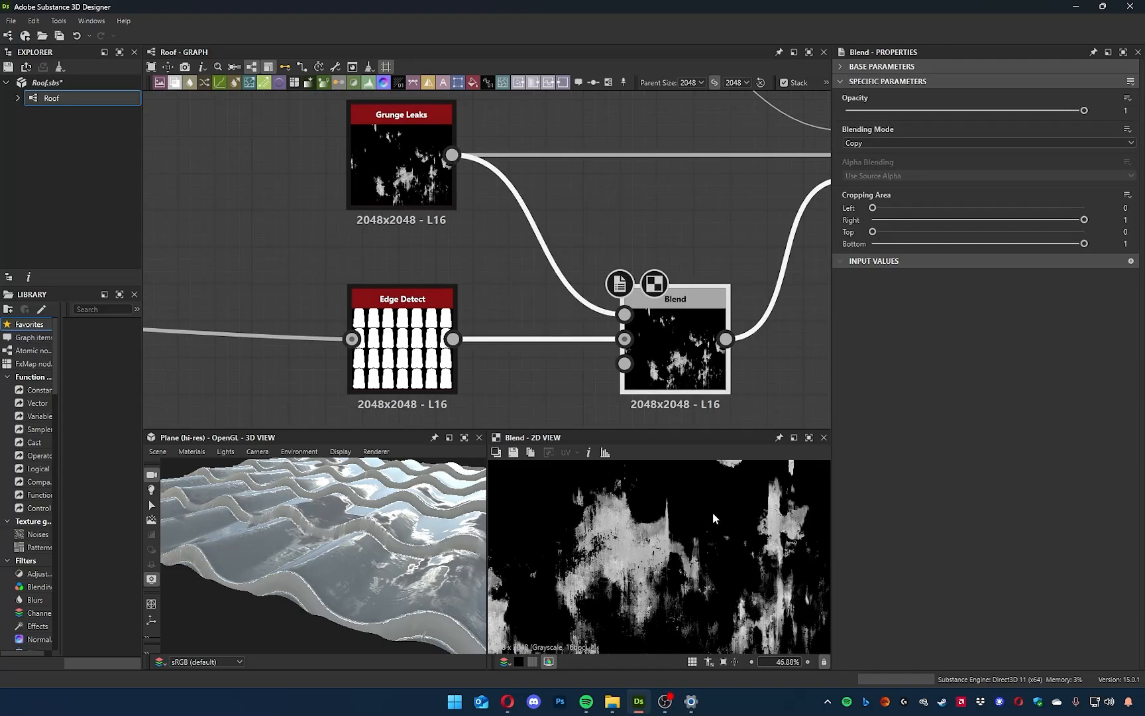
click(971, 144)
click(941, 164)
click(923, 143)
click(896, 175)
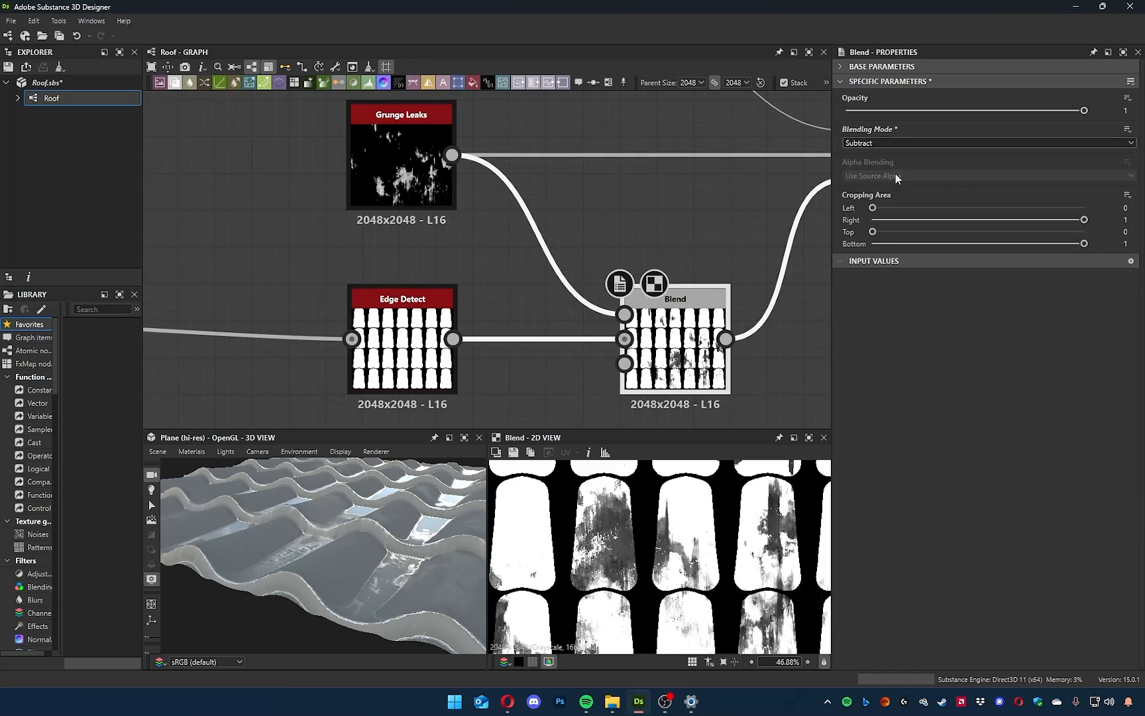
drag(424, 579, 361, 556)
scroll(625, 538, down, 3)
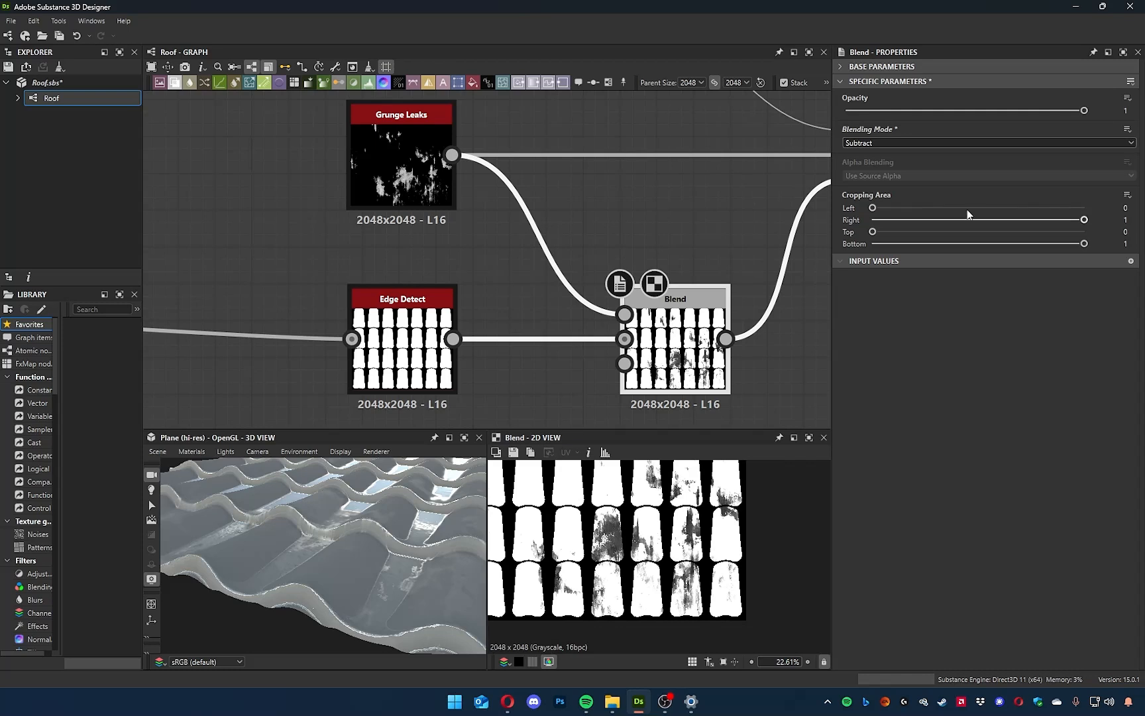
Try the Multiply, Max (Lighten) and Min (Darken) blending modes on the new Blend and compare the roof surface.
click(932, 142)
click(865, 181)
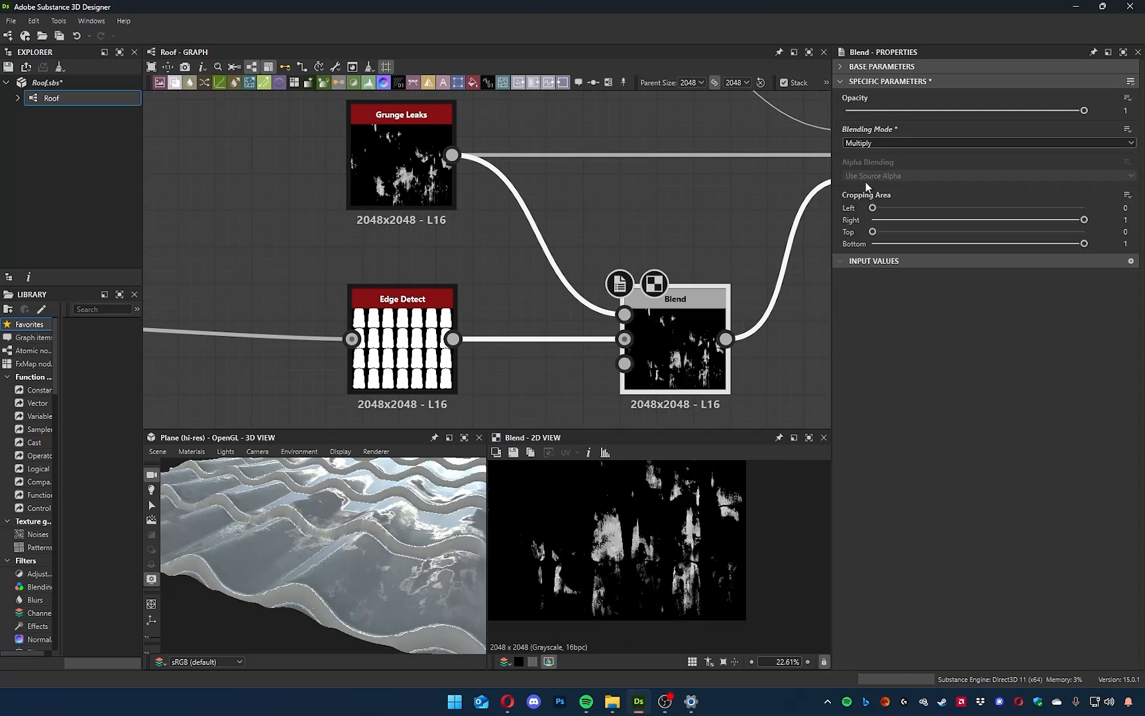
click(881, 144)
click(876, 200)
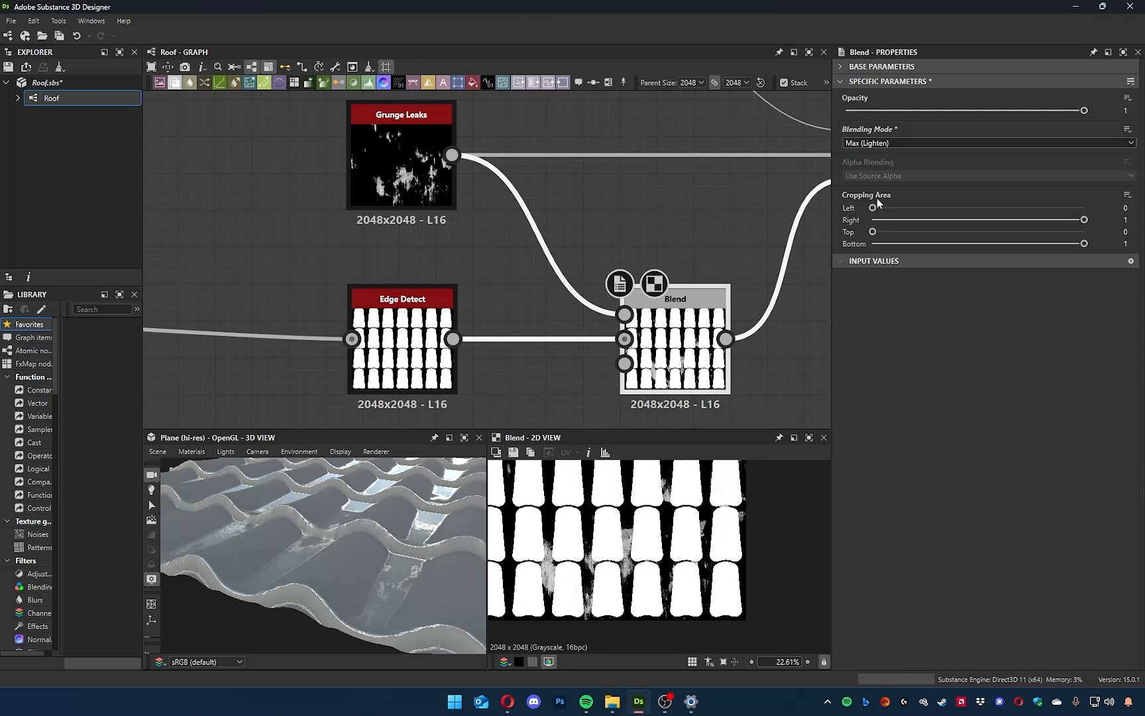
click(881, 143)
click(882, 212)
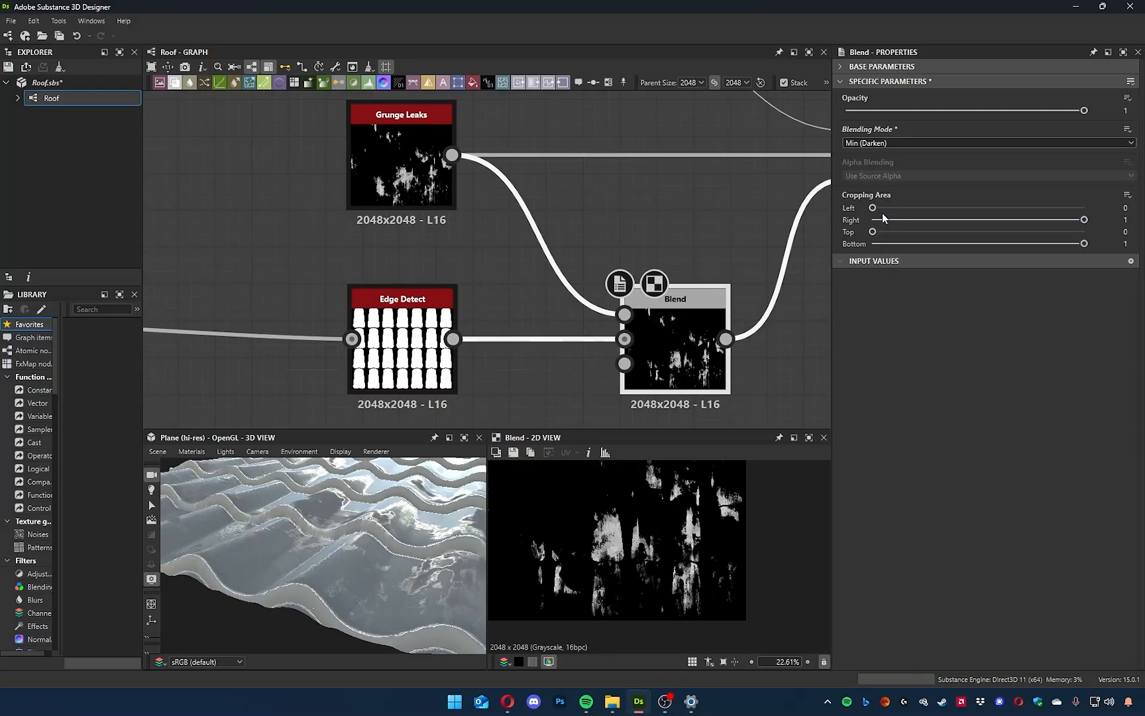
scroll(369, 574, up, 5)
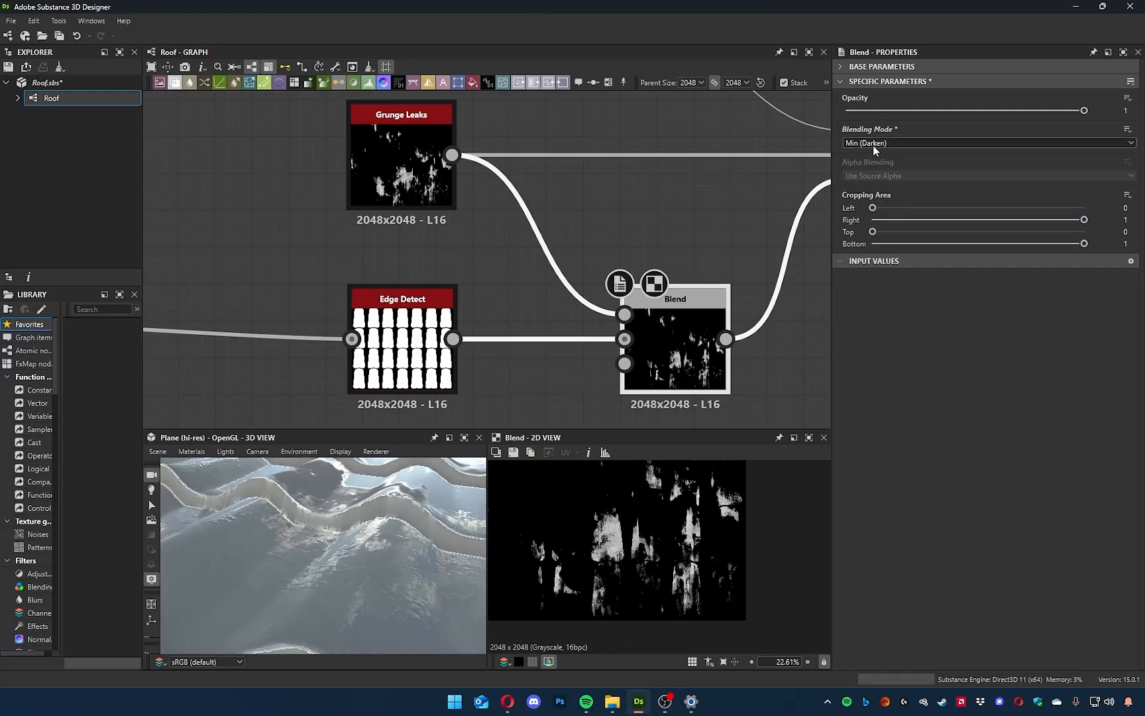
Try the Switch and Divide blending modes on the new Blend and check the roof in 3D.
click(873, 148)
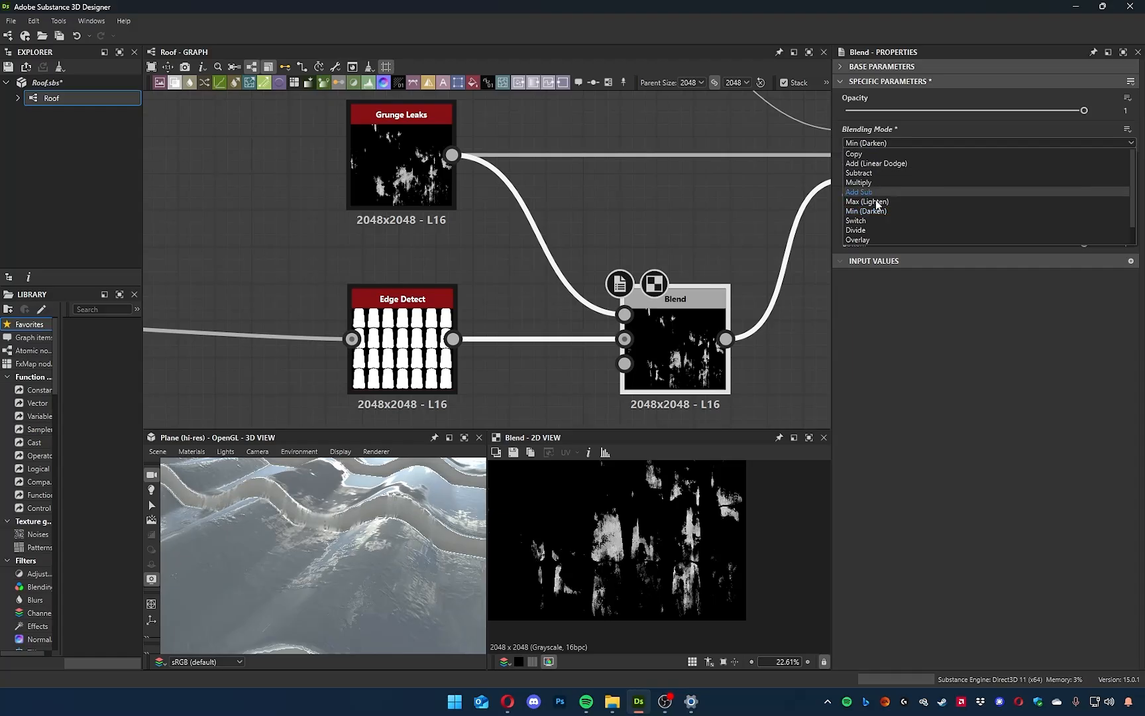
click(873, 224)
click(877, 144)
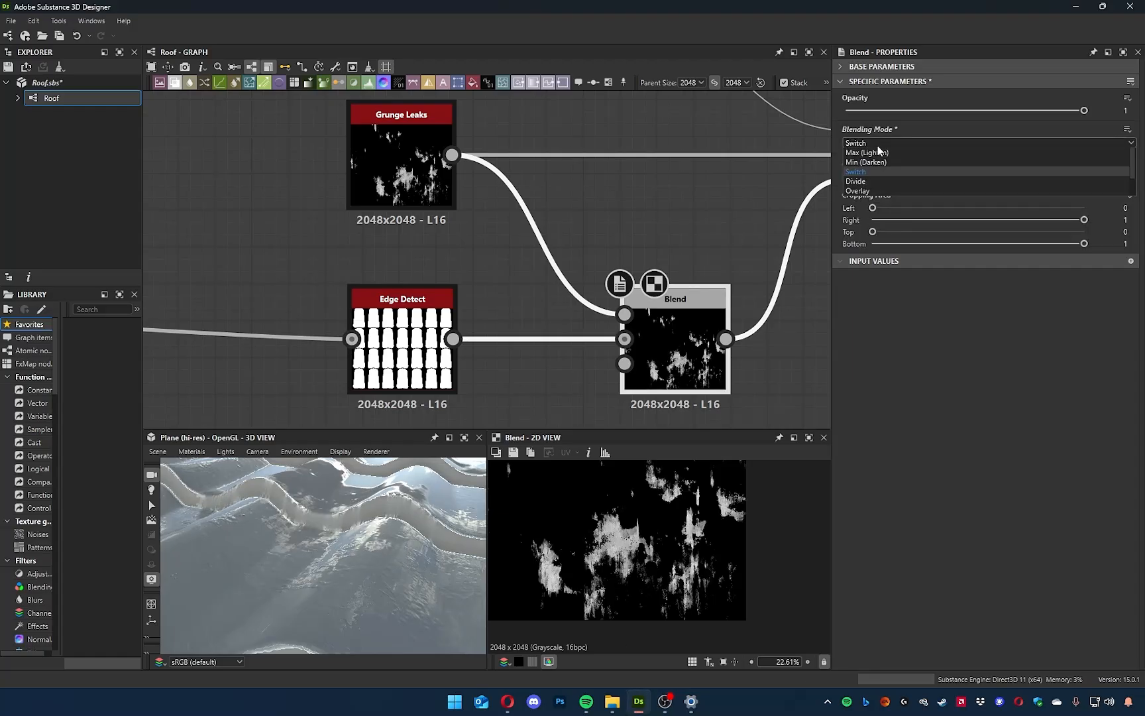
click(879, 229)
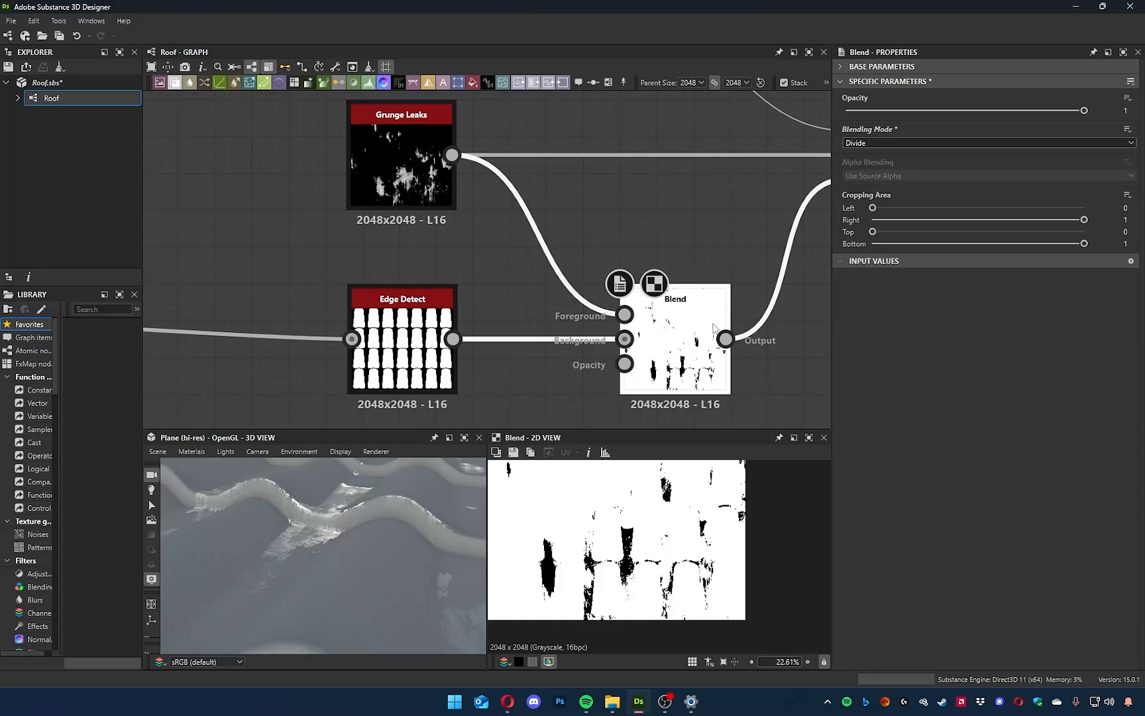
scroll(320, 603, down, 4)
drag(320, 604, 360, 580)
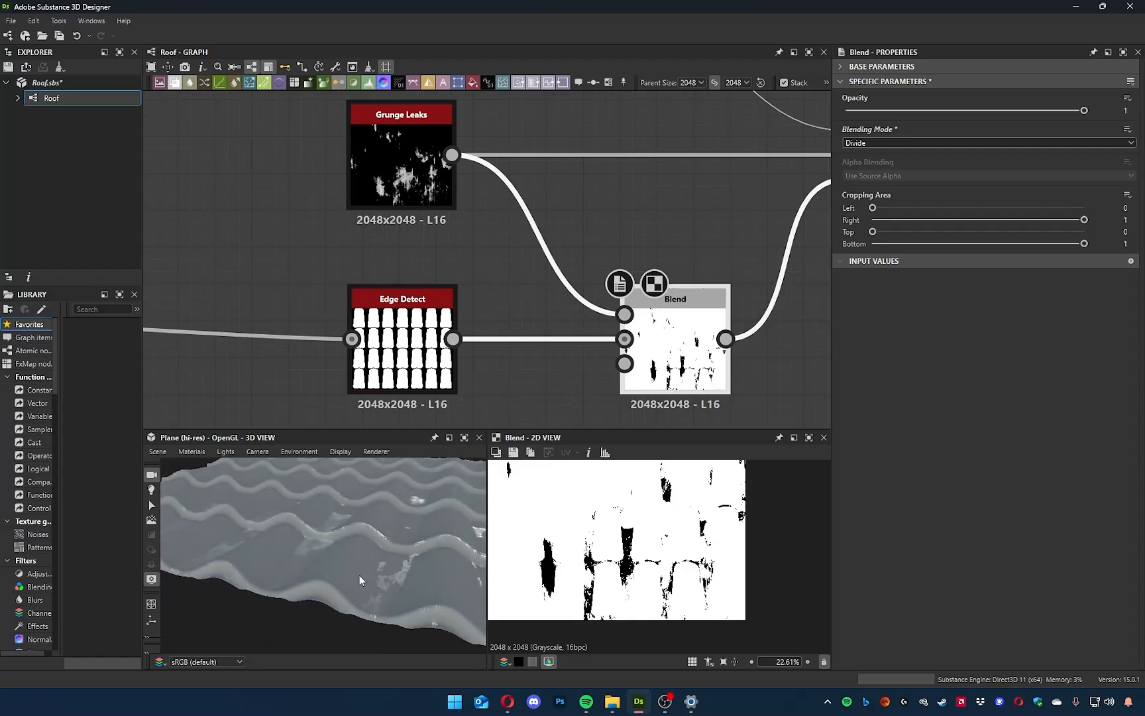
Compare the Overlay and Screen modes, set the new Blend to Soft Light, and check its mask in 2D.
click(869, 140)
click(865, 238)
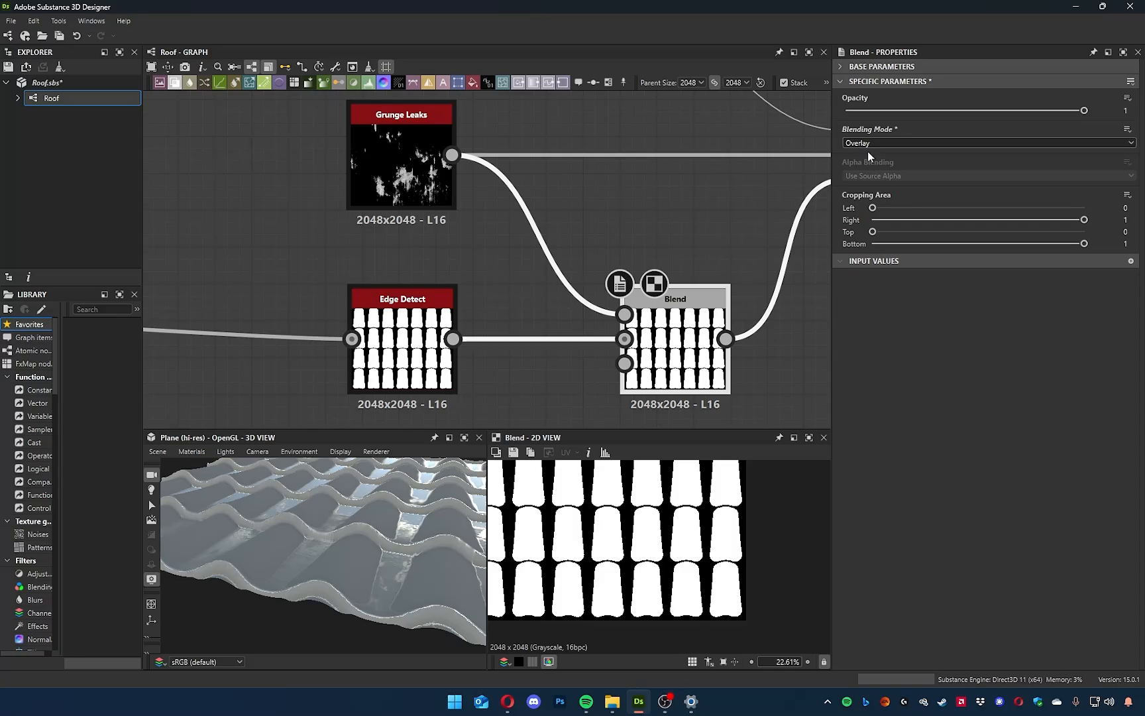
click(868, 144)
click(876, 230)
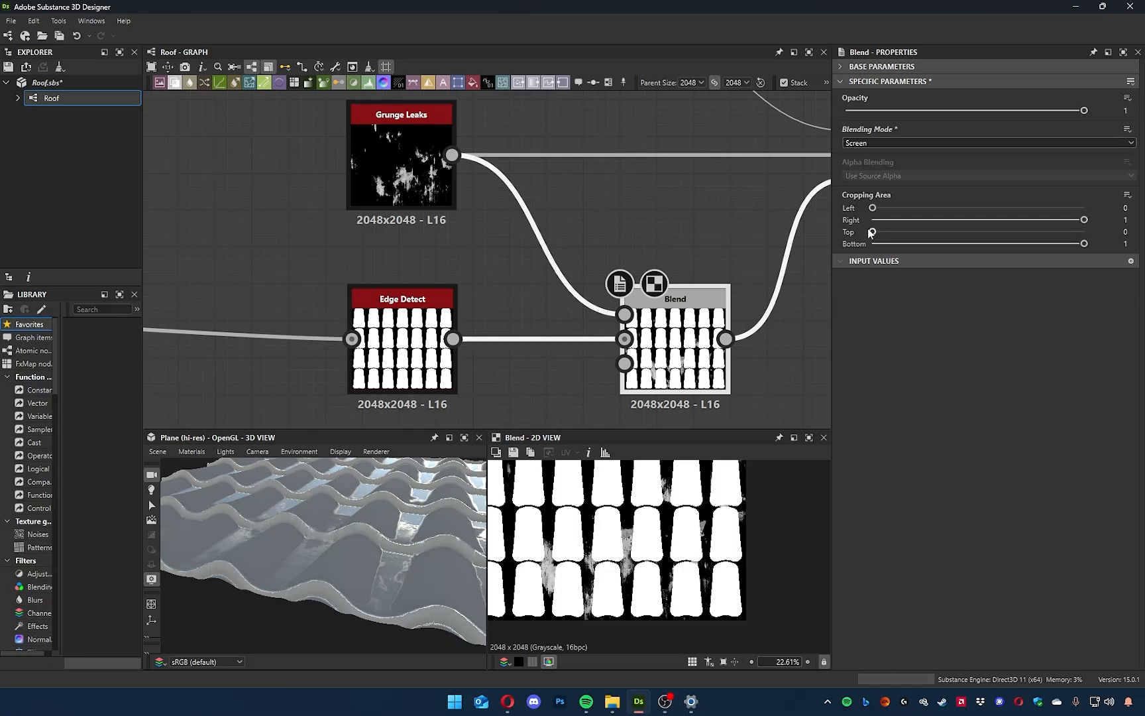
click(861, 243)
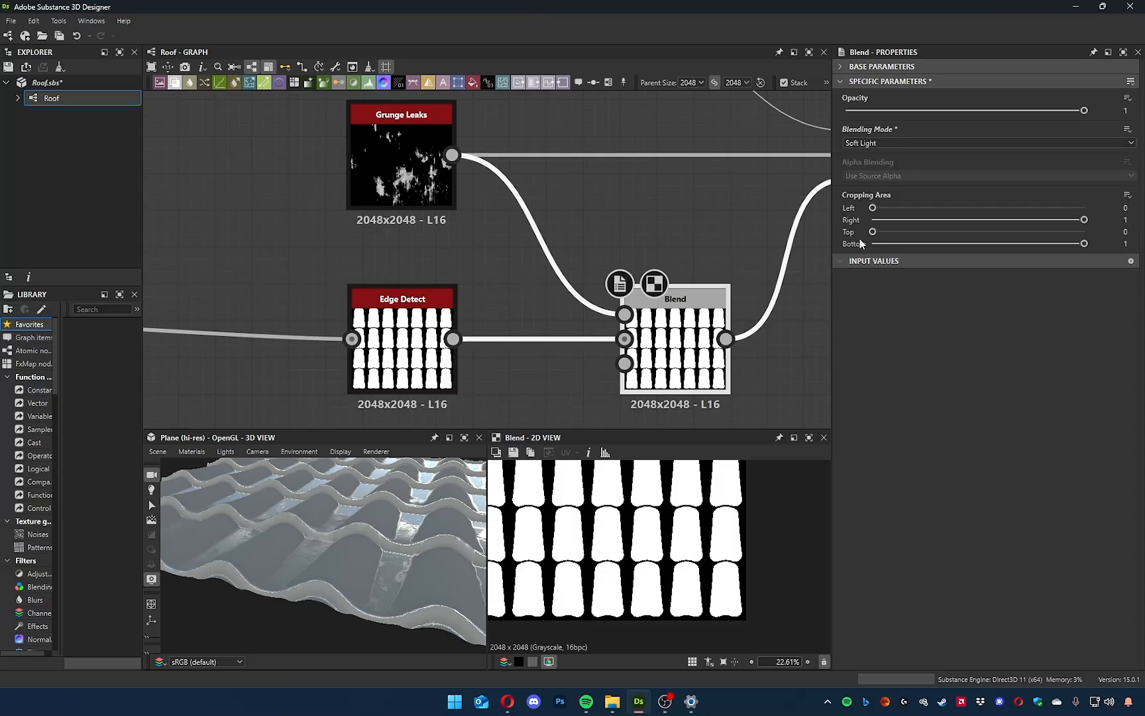
scroll(598, 554, up, 8)
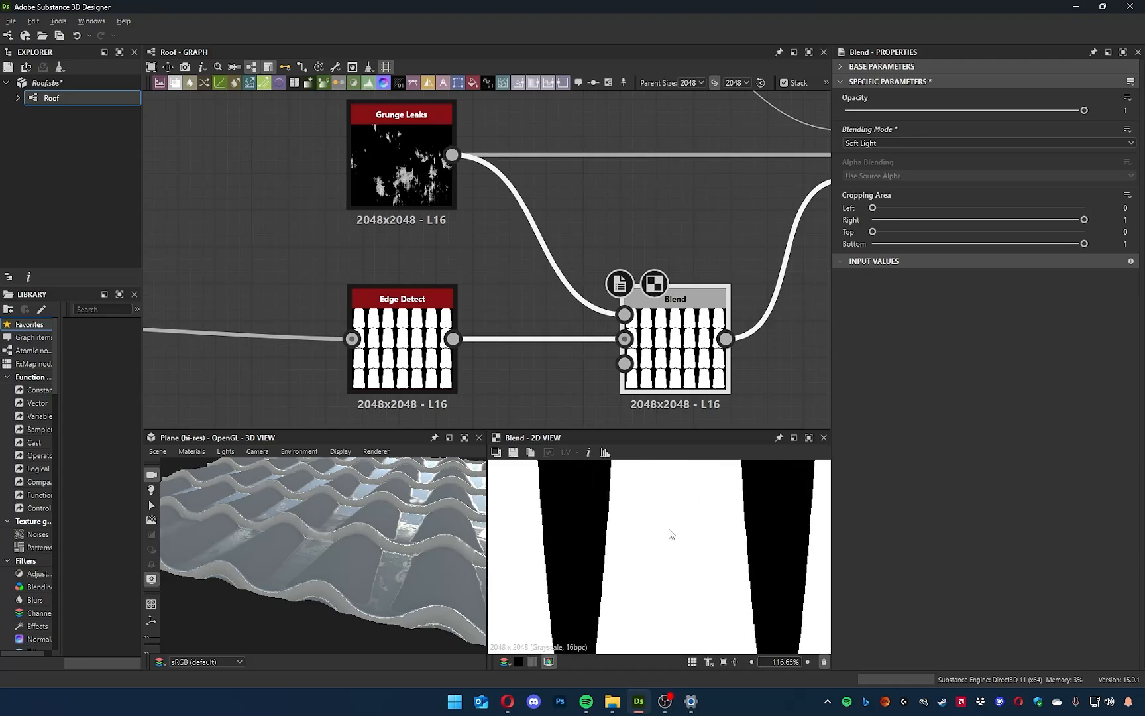
scroll(694, 523, down, 4)
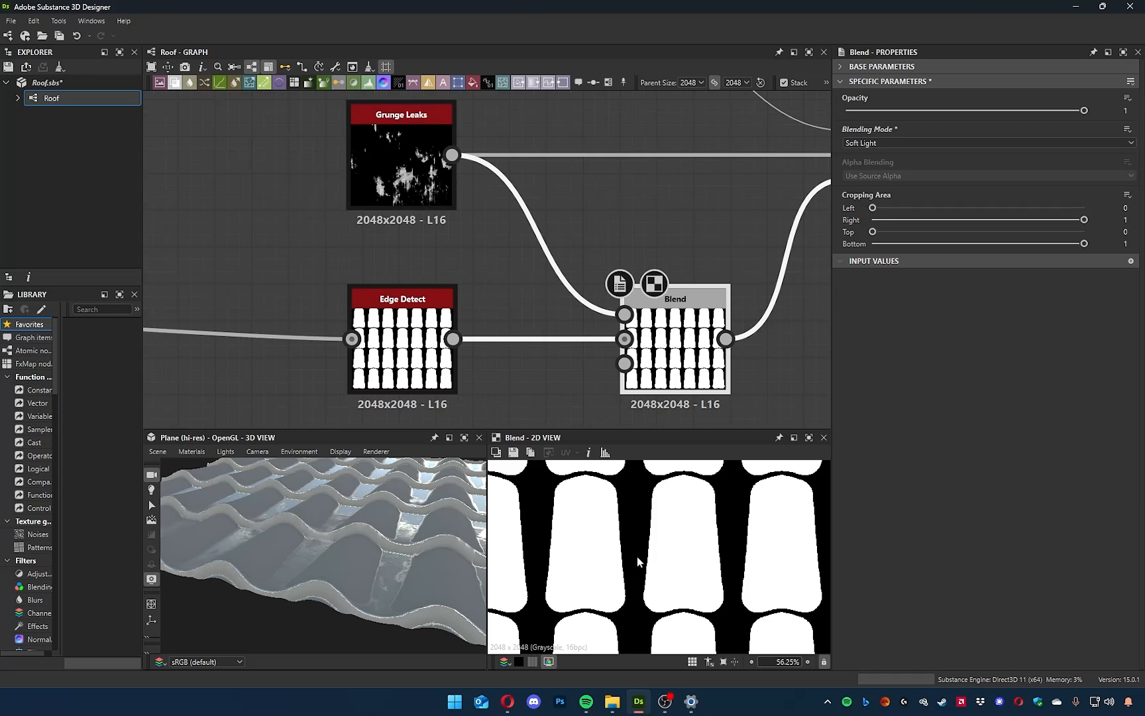
Move the Grunge Leaks node farther from the two Blend nodes to free space in the graph.
click(409, 169)
middle_drag(510, 262, 616, 322)
scroll(510, 252, up, 3)
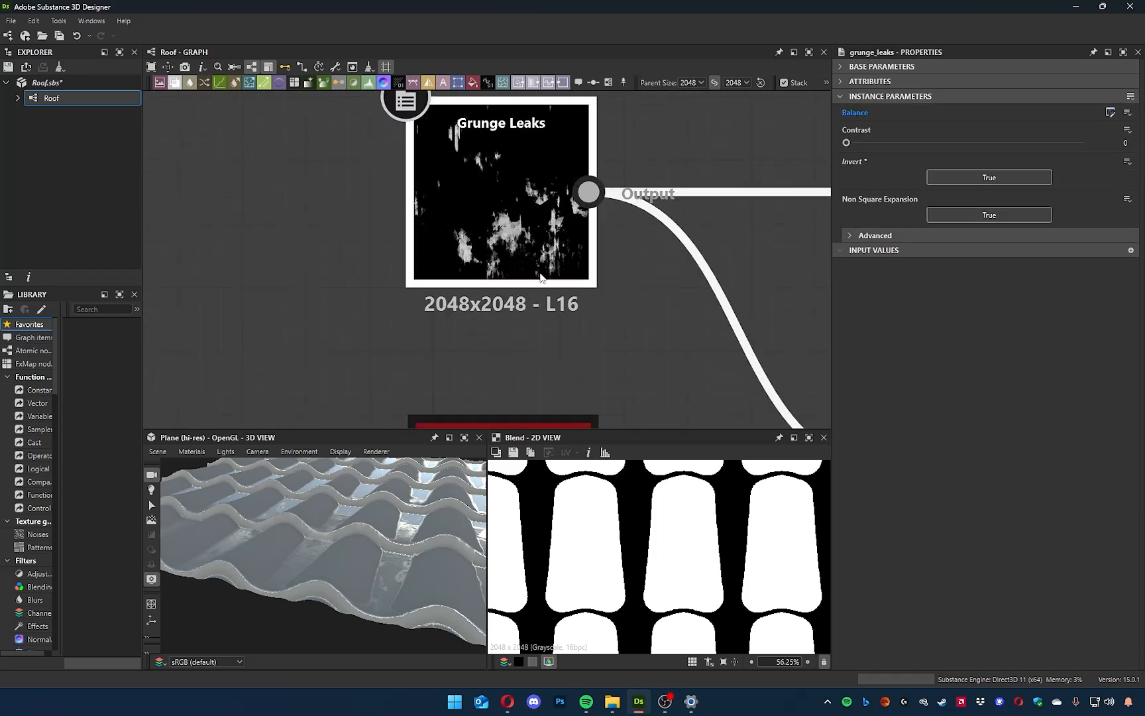
scroll(547, 271, down, 7)
middle_drag(507, 256, 548, 261)
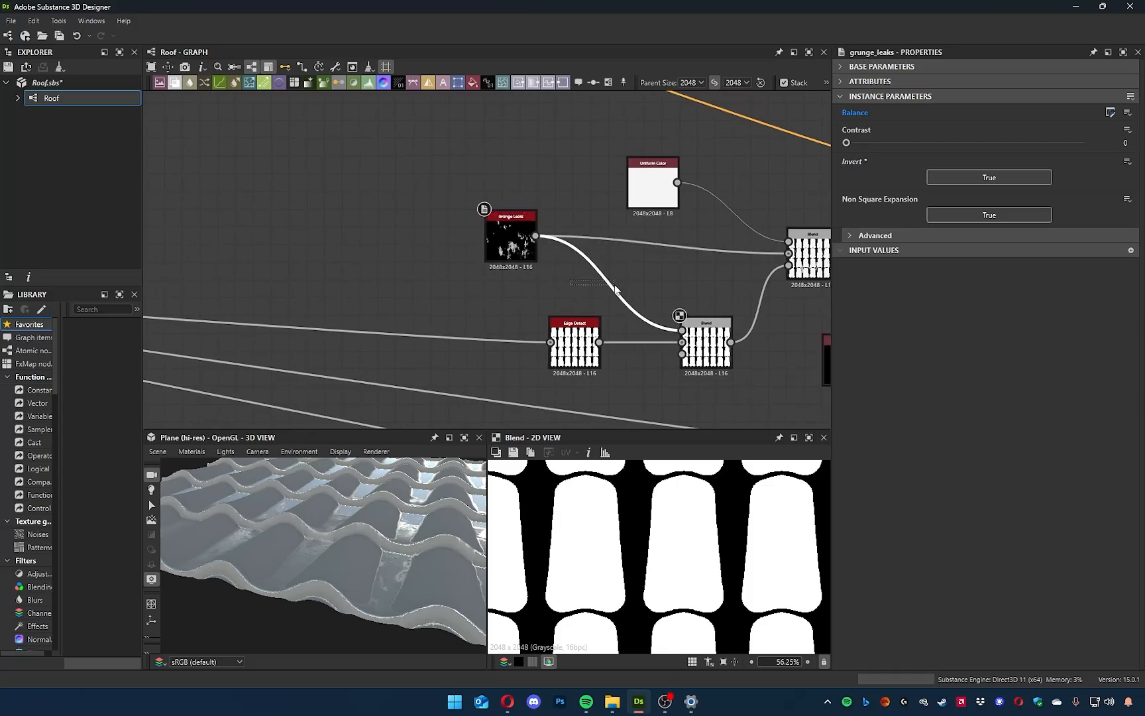
Insert an Invert Grayscale node on the link between Grunge Leaks and the new Blend.
key(space)
text(invert)
key(Return)
drag(594, 292, 647, 277)
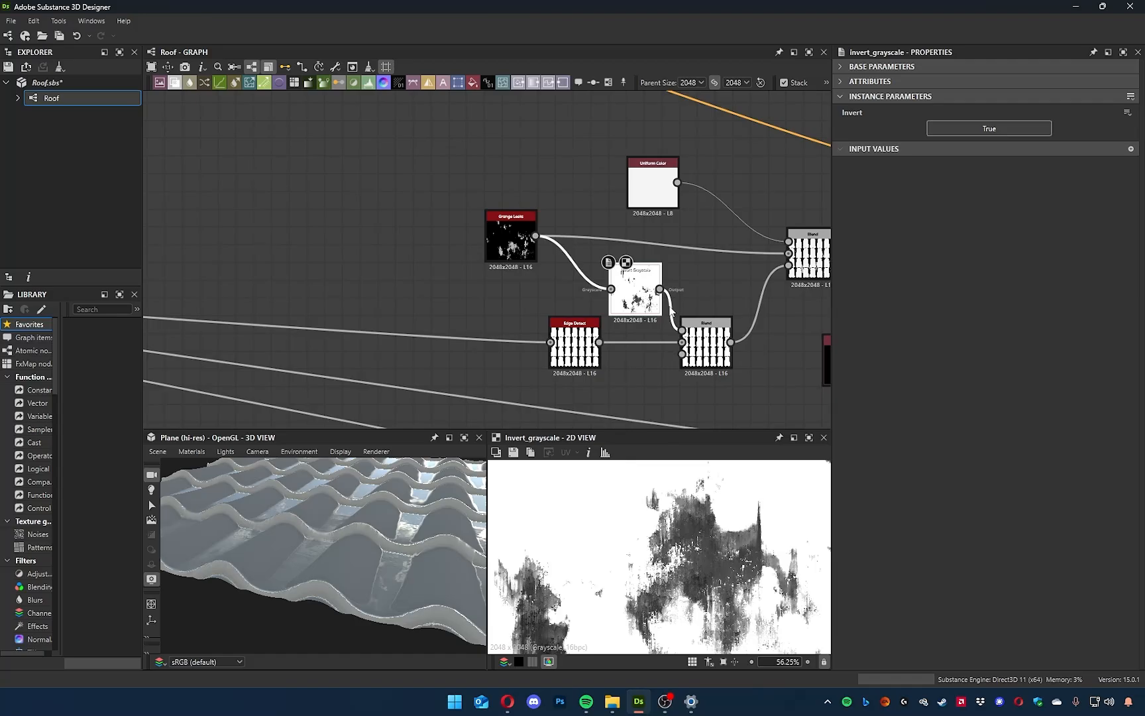
Try the Add (Linear Dodge) and Subtract blending modes on the new Blend and compare the mask and roof surface.
click(705, 344)
click(874, 144)
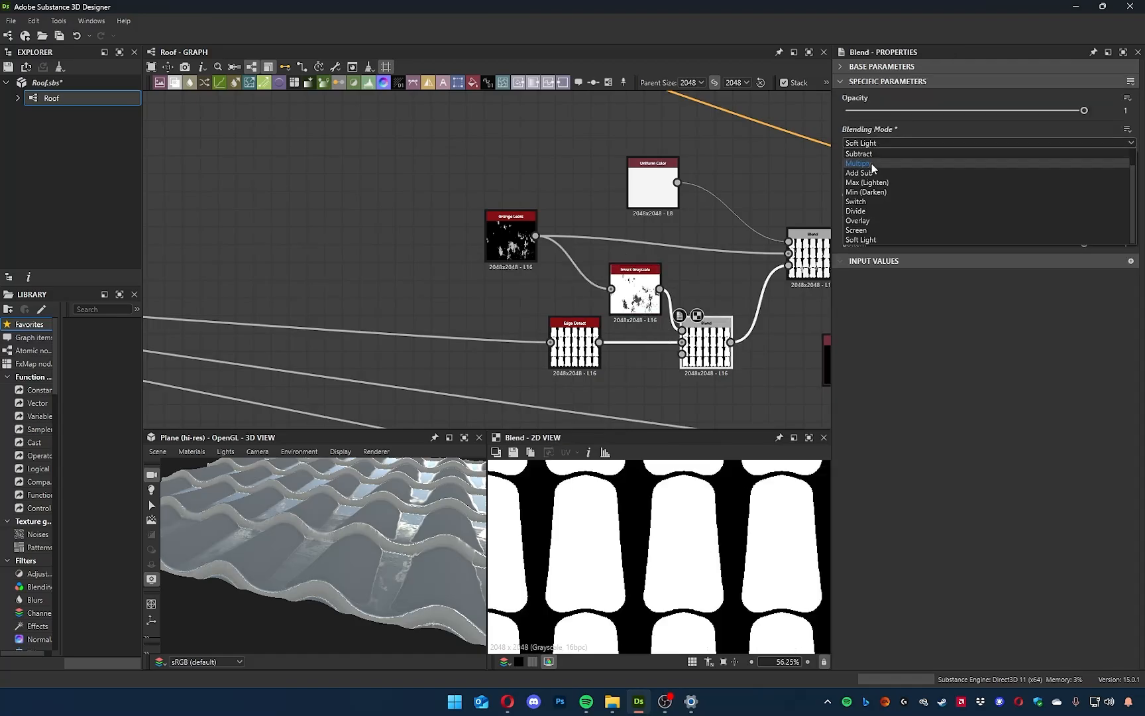
click(874, 163)
click(877, 144)
click(874, 163)
click(877, 144)
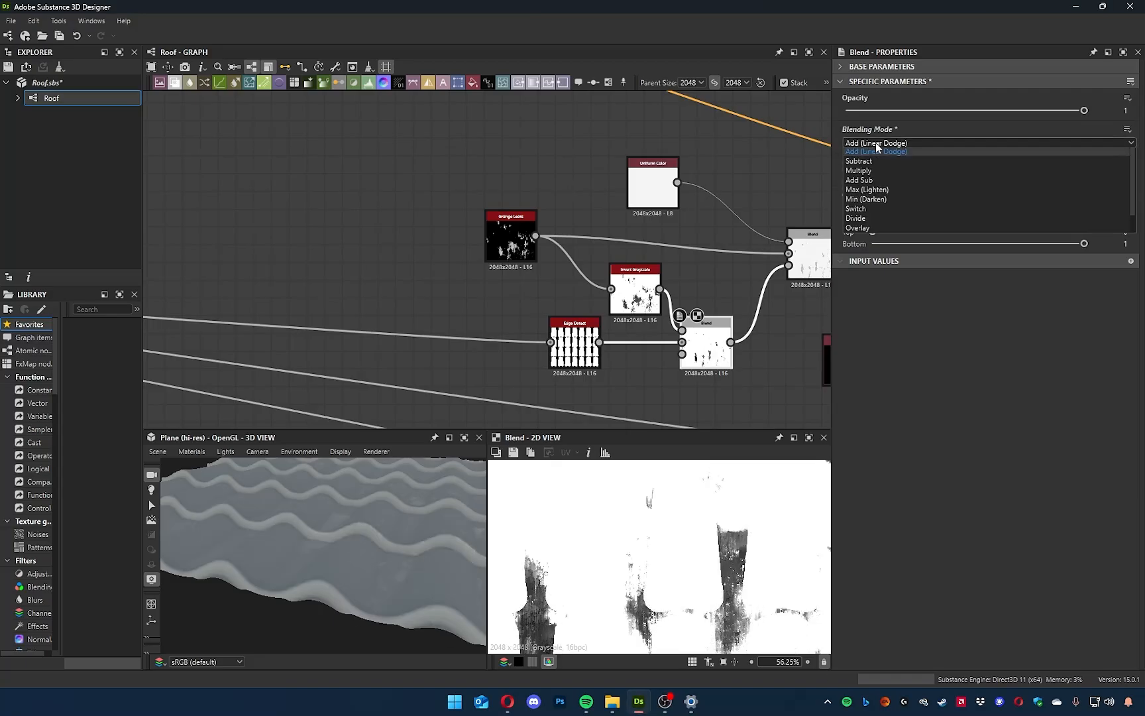
click(874, 172)
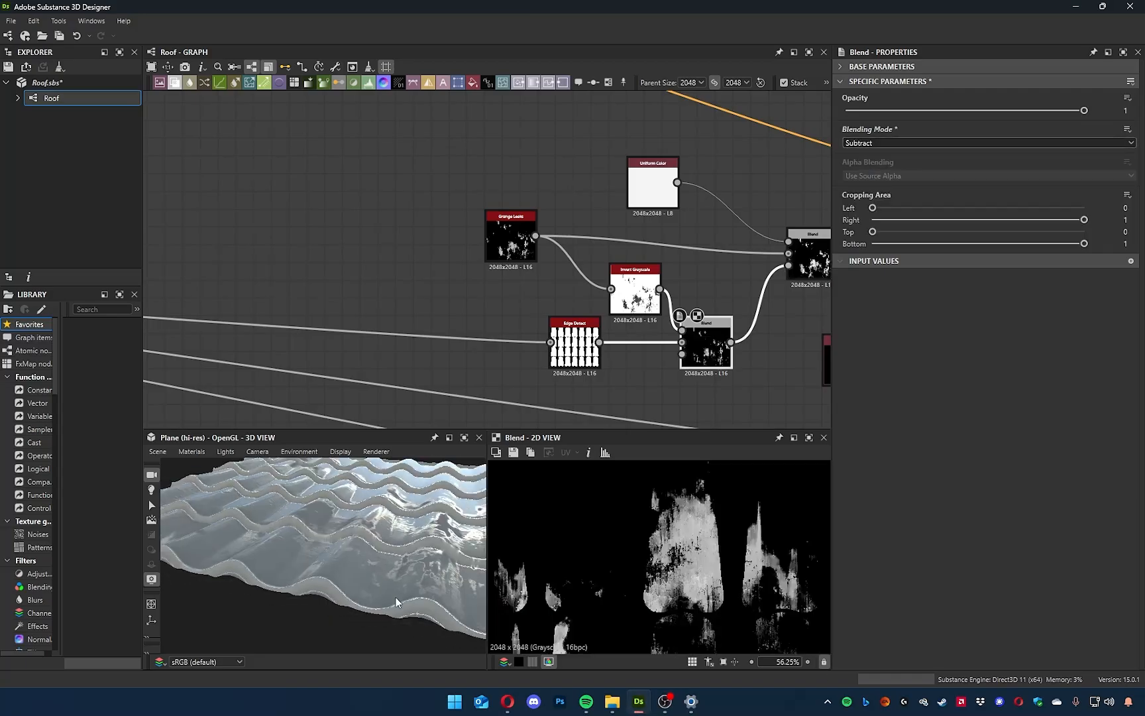
scroll(394, 591, up, 5)
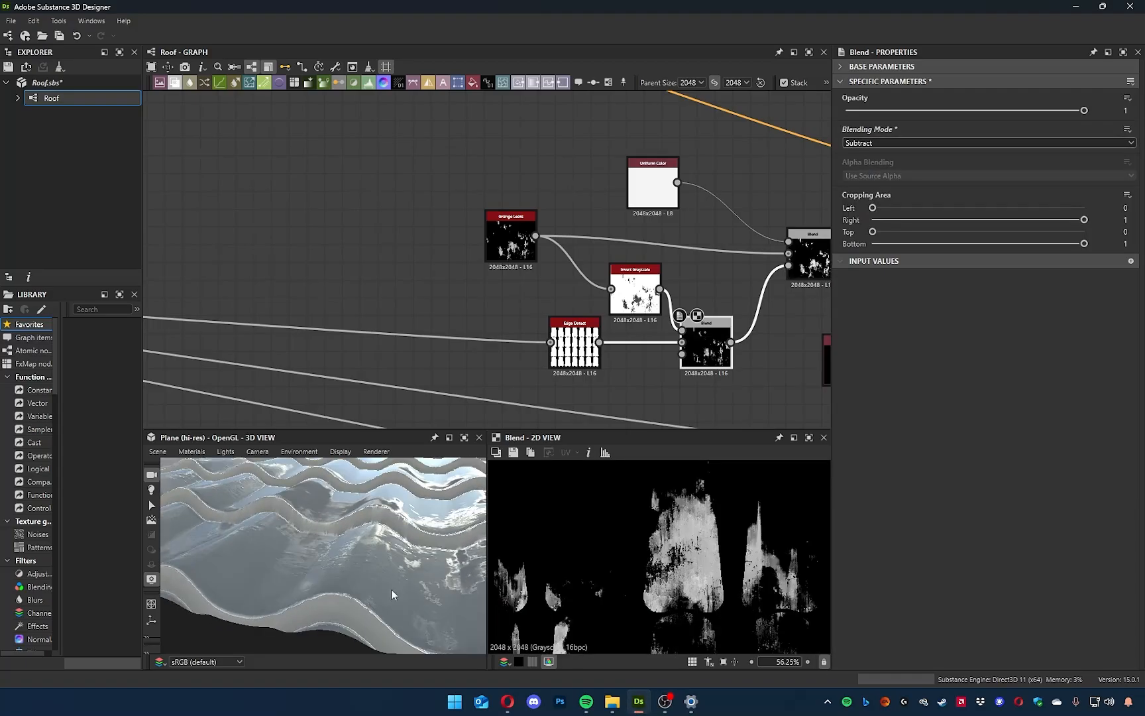
scroll(701, 347, up, 5)
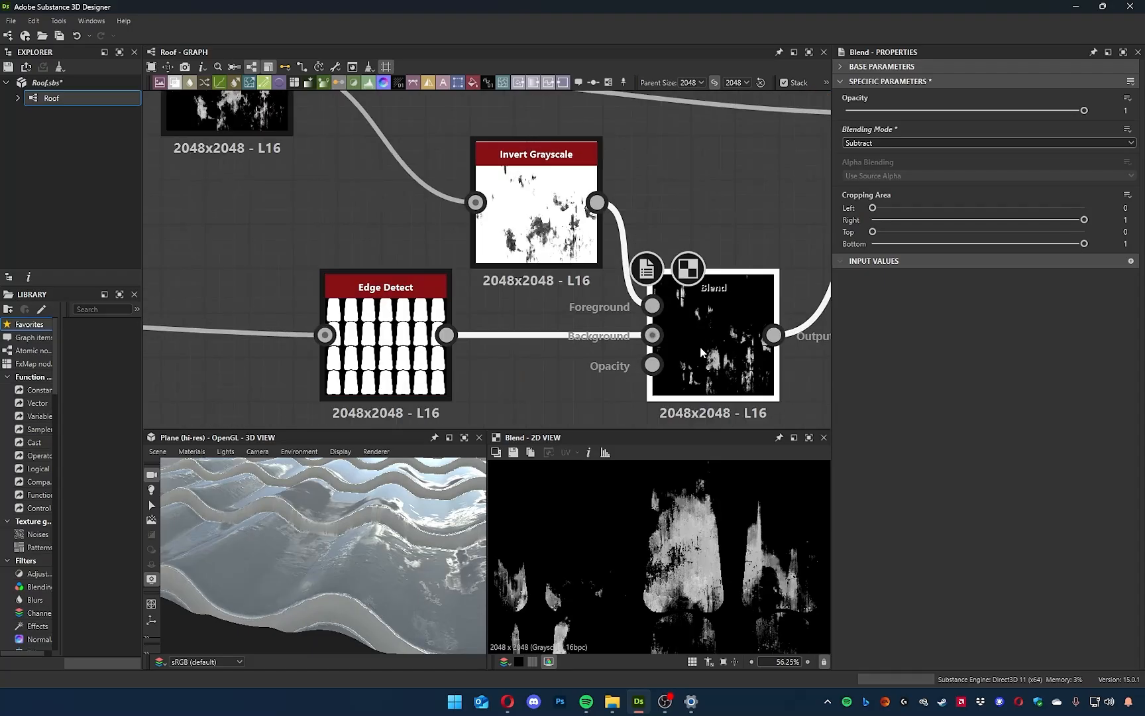
scroll(699, 362, down, 5)
scroll(724, 532, down, 9)
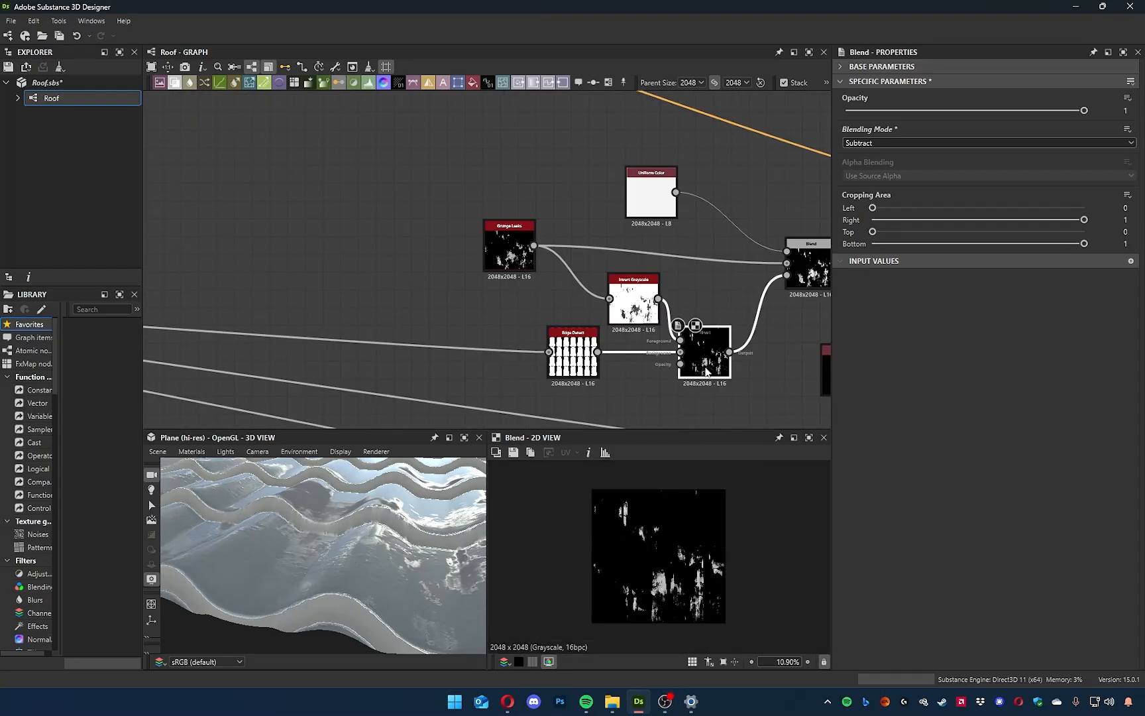
Examine the Blend's connections and the outputs of its Invert Grayscale and Edge Detect inputs in the 2D view.
scroll(689, 385, up, 5)
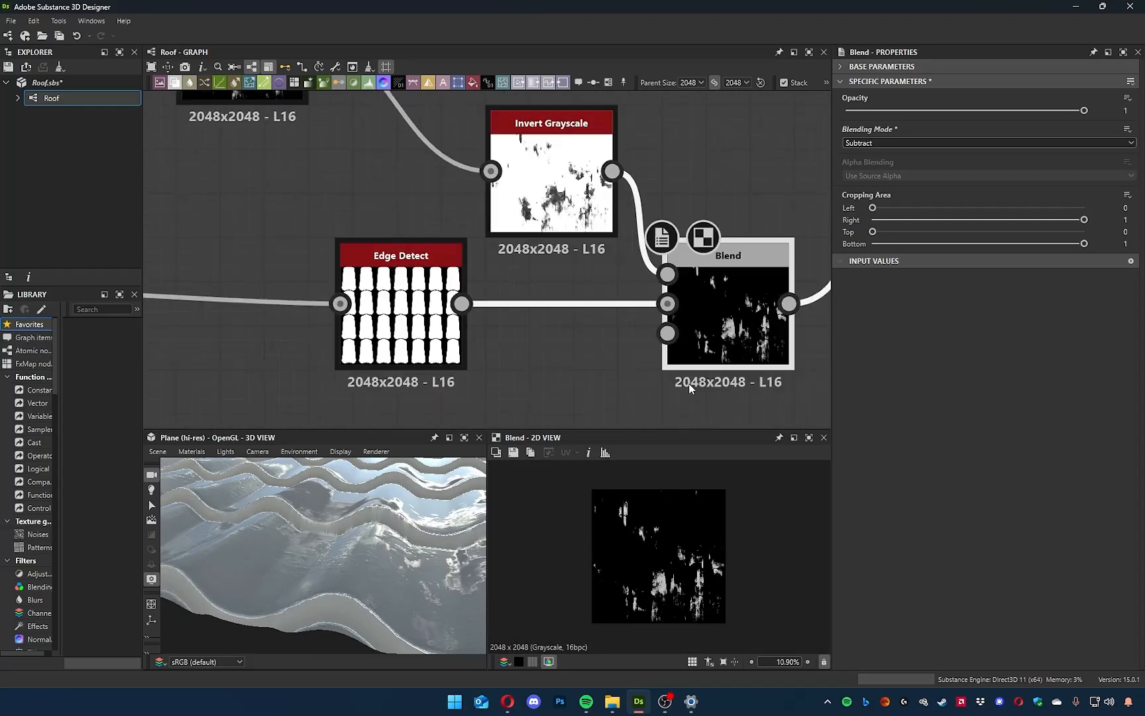
middle_drag(652, 391, 635, 400)
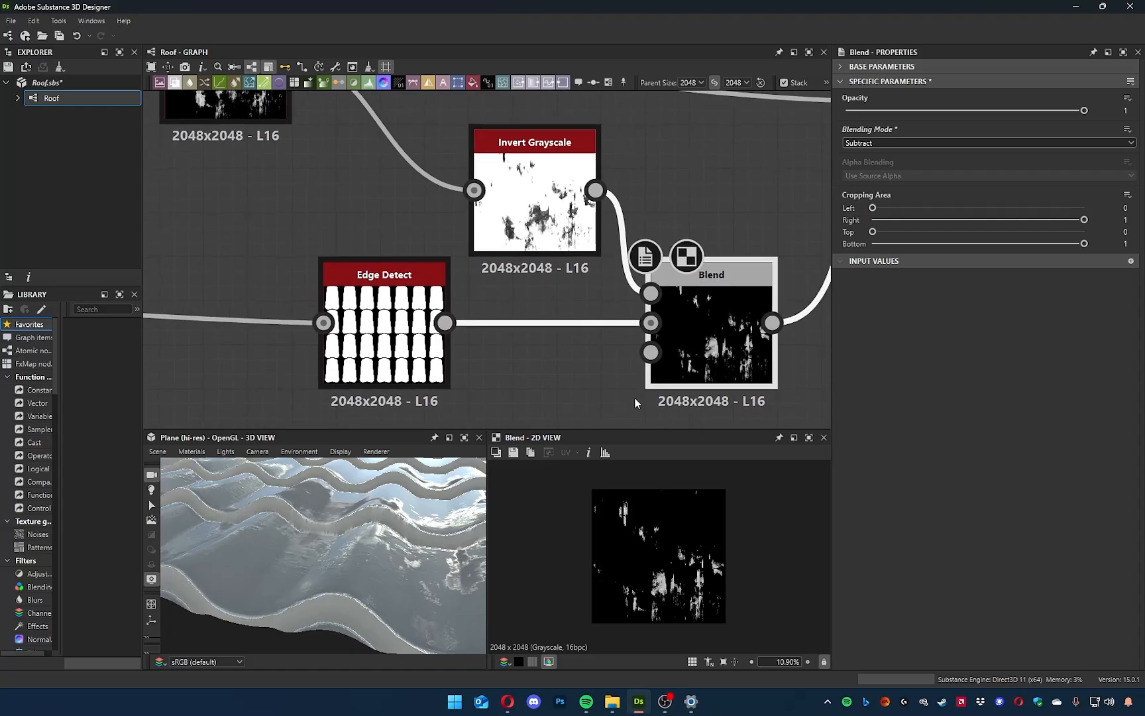
mouse_move(651, 323)
mouse_down()
mouse_move(655, 357)
mouse_move(651, 323)
mouse_up()
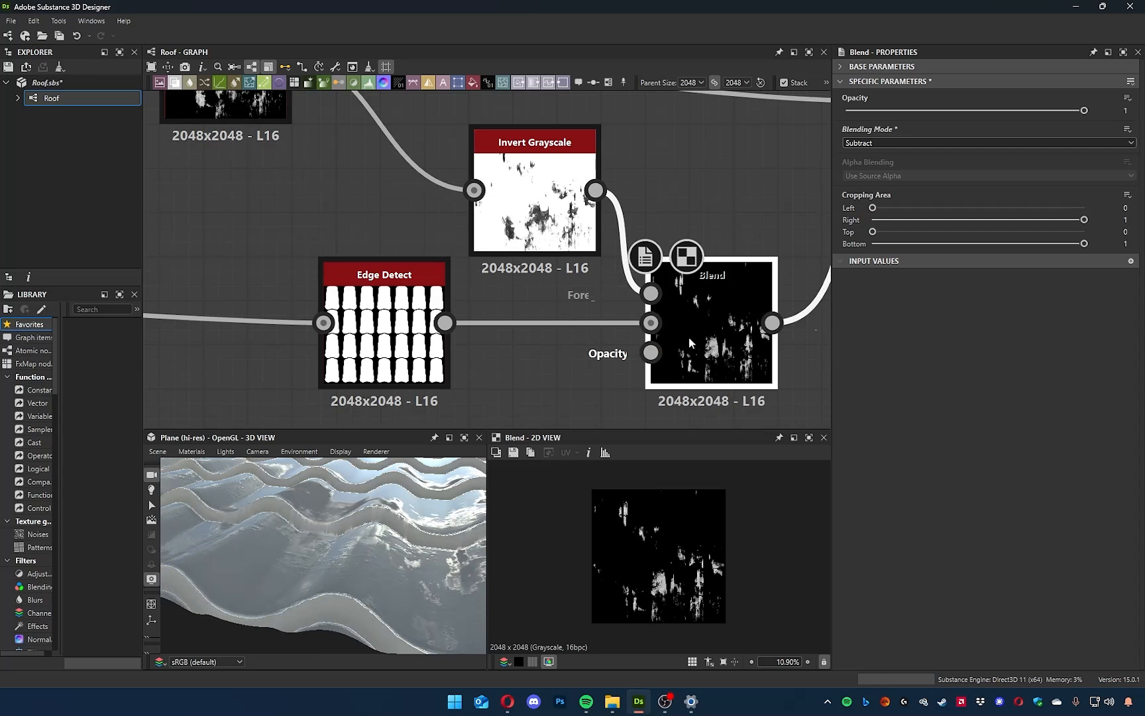
double_click(533, 199)
double_click(393, 352)
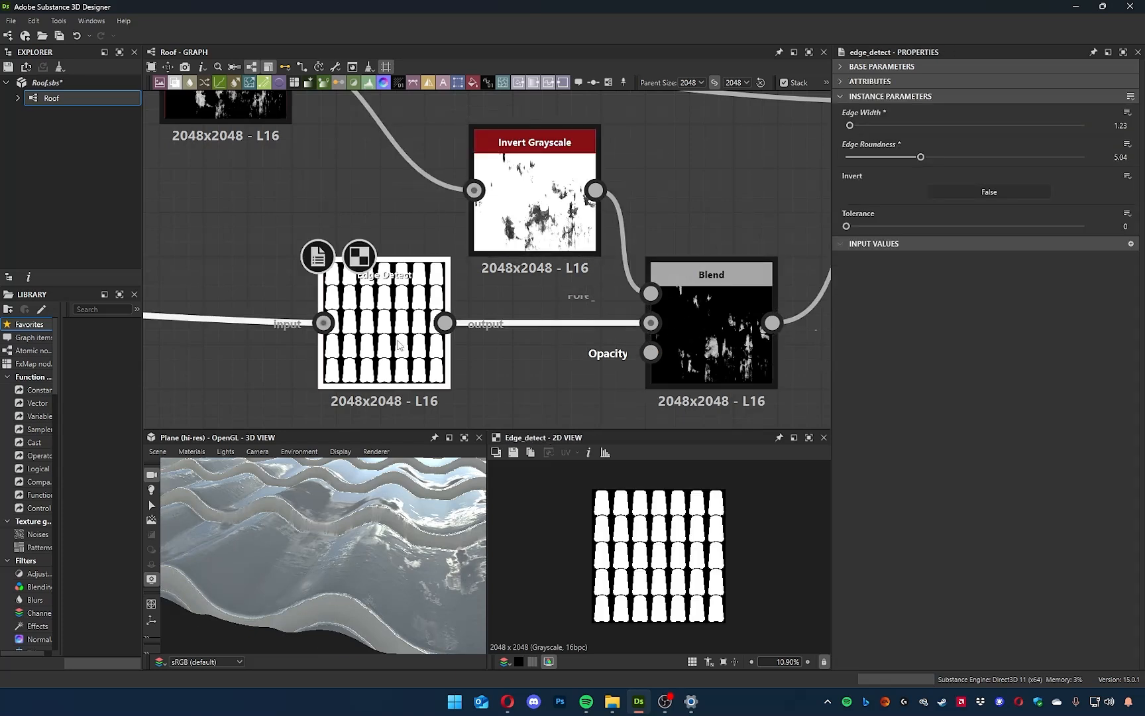
scroll(491, 285, up, 4)
scroll(499, 324, down, 3)
Move the Edge Detect node directly below the Invert Grayscale node.
mouse_move(497, 278)
mouse_down()
mouse_move(497, 261)
mouse_move(499, 278)
mouse_up()
middle_drag(562, 363, 542, 317)
drag(363, 358, 514, 393)
Switch the new Blend to Multiply and check the tile mask in 2D and the roof in 3D.
click(674, 319)
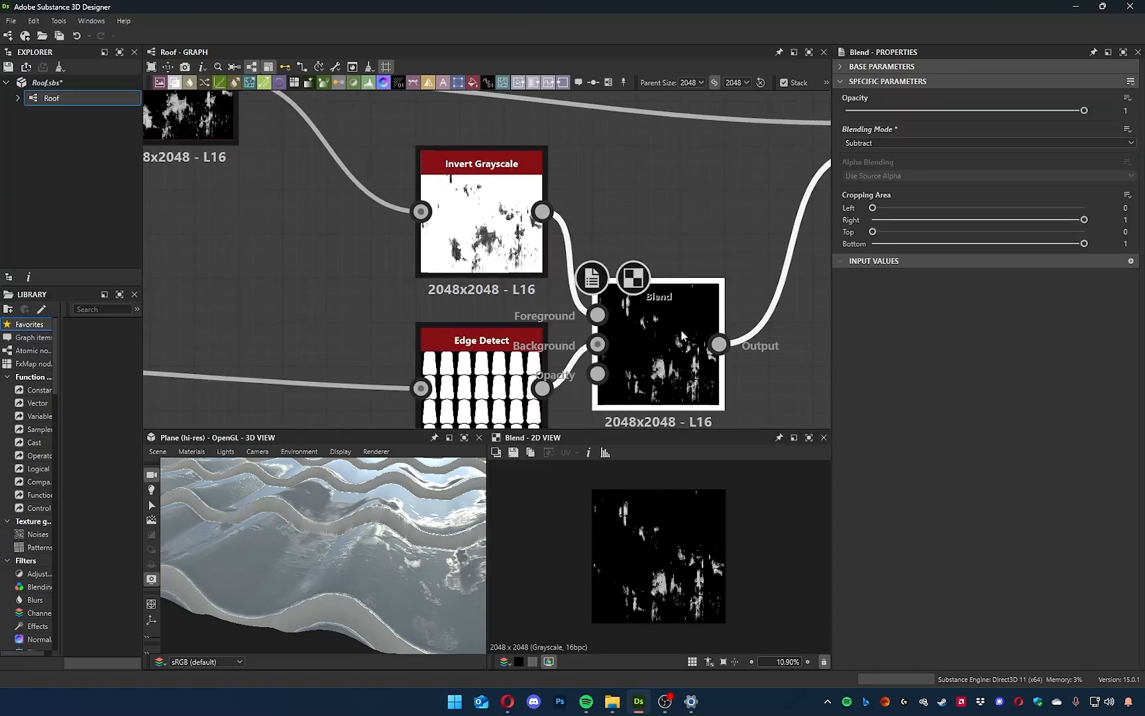
click(972, 143)
click(900, 174)
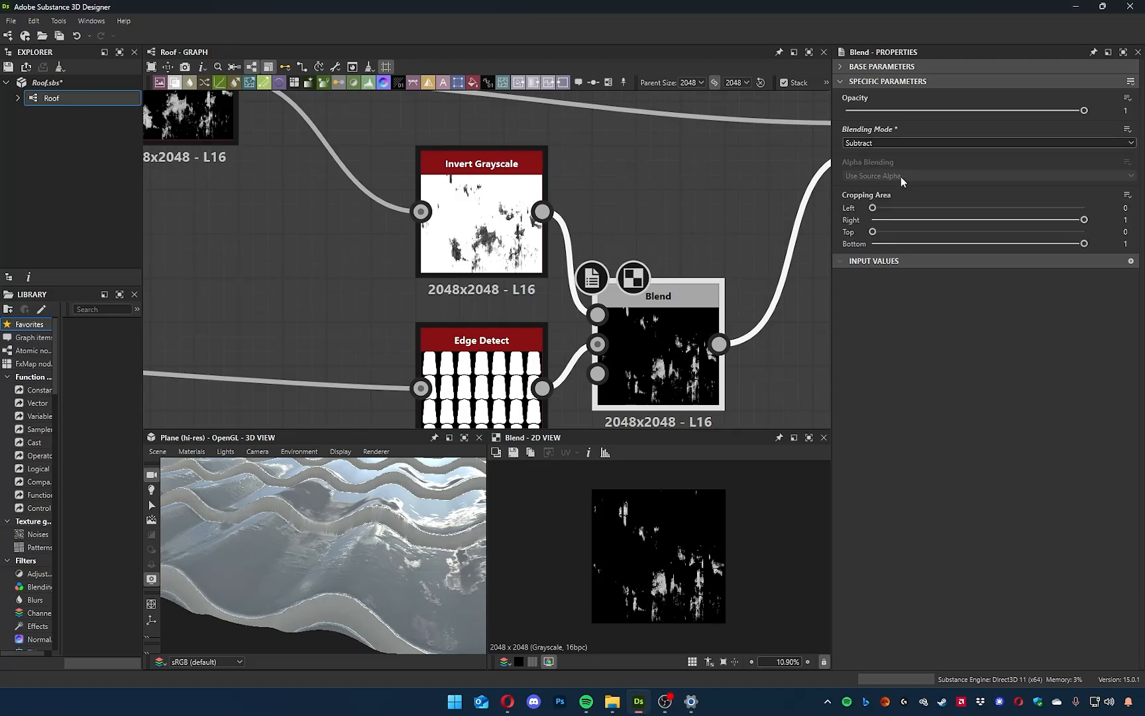
click(880, 145)
click(869, 182)
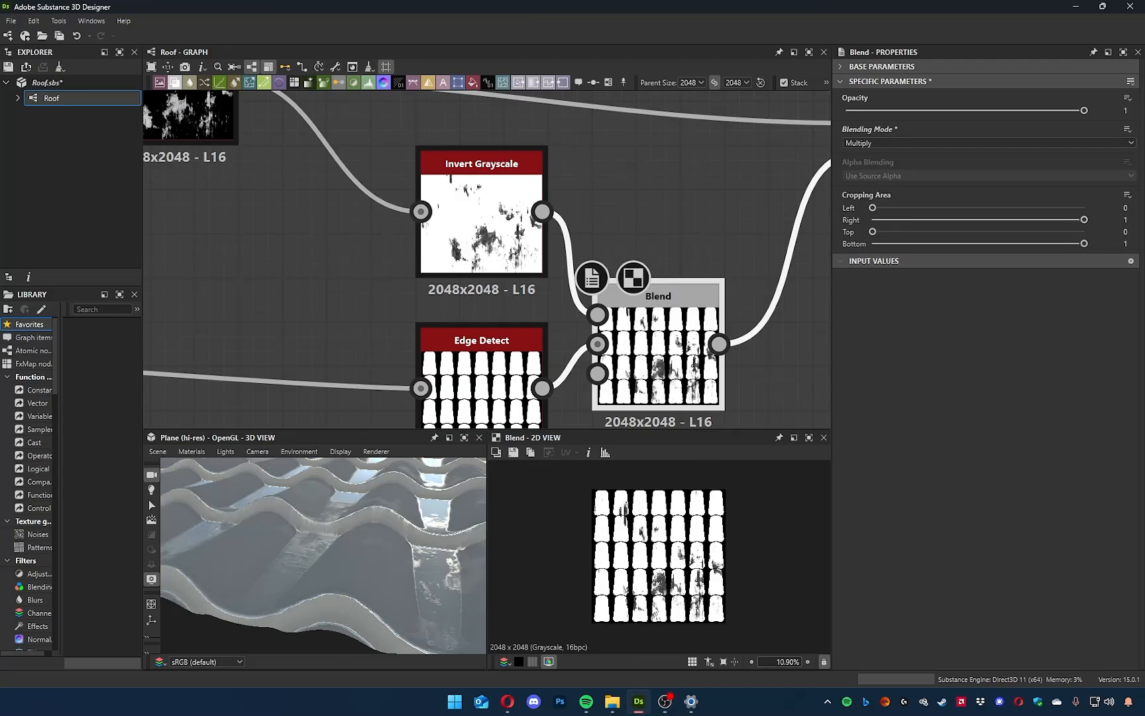
scroll(505, 621, up, 5)
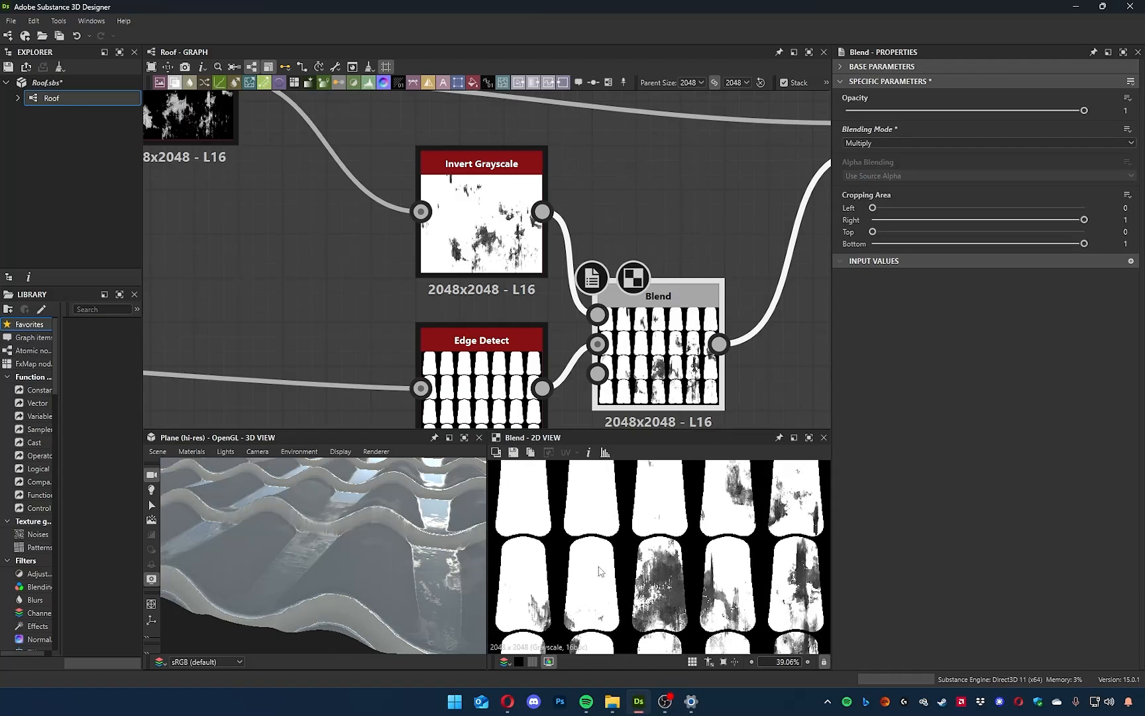
drag(403, 531, 583, 545)
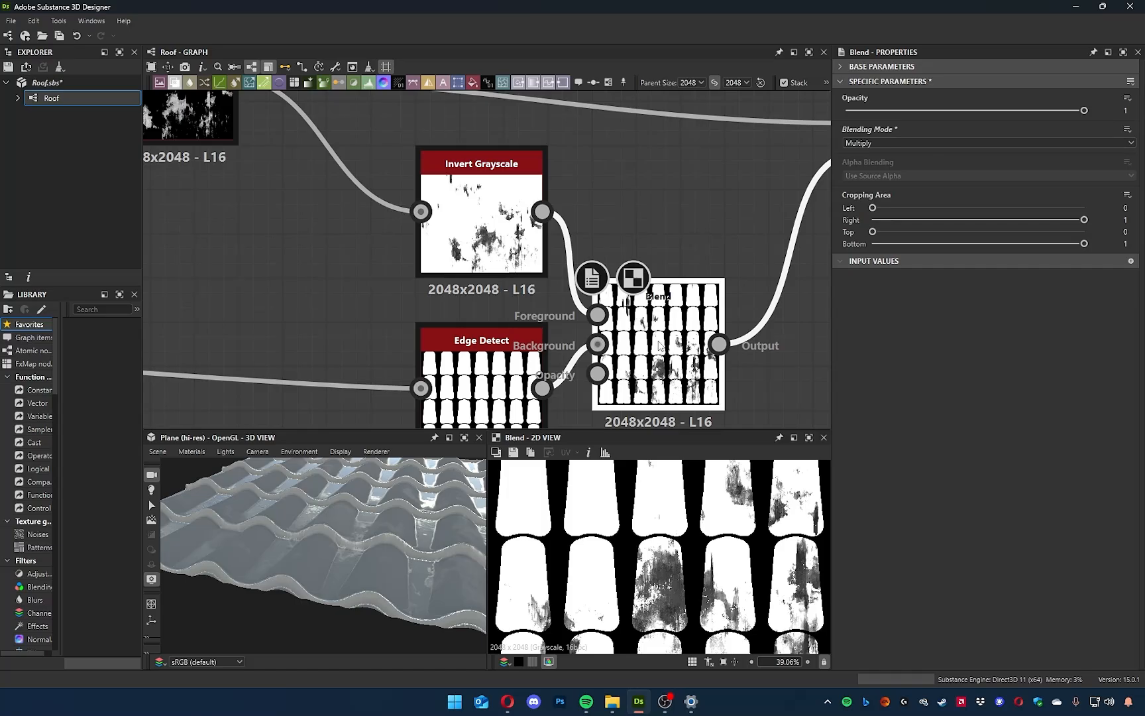
Move the new Blend slightly away from its inputs and examine its leak mask up close in 2D and 3D.
drag(670, 348, 714, 348)
scroll(677, 601, up, 4)
scroll(676, 601, up, 3)
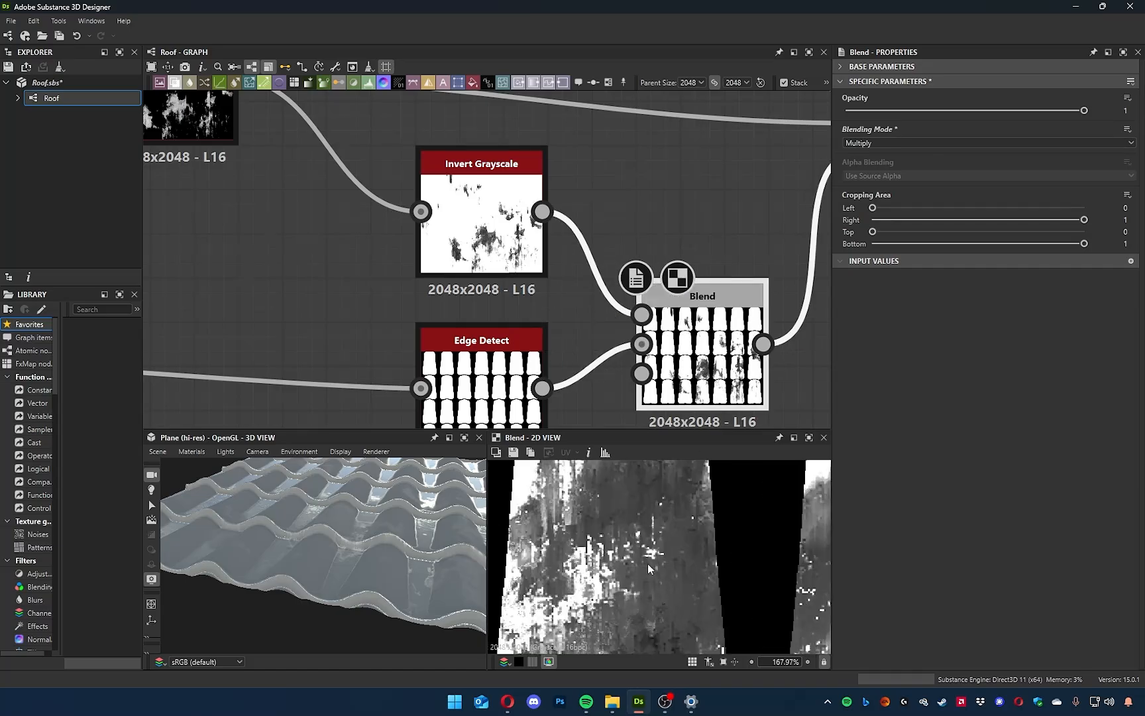
scroll(650, 570, down, 6)
scroll(665, 567, up, 4)
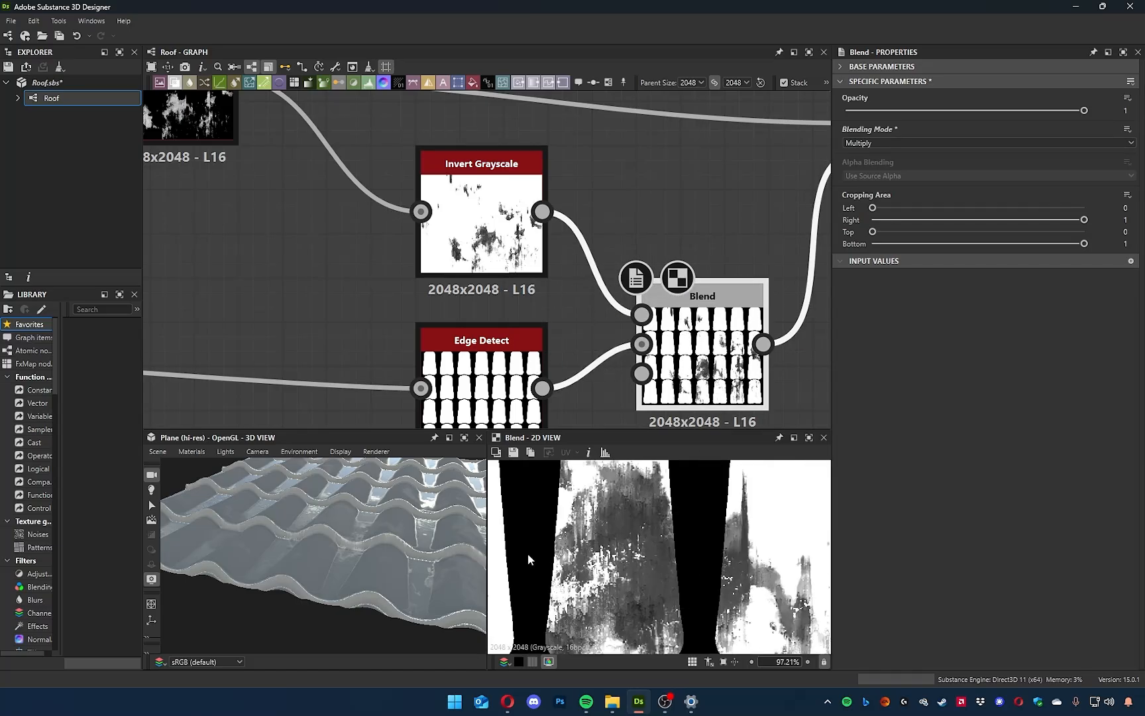
mouse_move(461, 561)
mouse_down()
mouse_move(319, 514)
mouse_move(384, 558)
mouse_move(361, 509)
mouse_move(390, 571)
mouse_move(397, 656)
mouse_move(360, 537)
mouse_move(359, 551)
mouse_move(380, 611)
mouse_move(381, 587)
mouse_move(422, 573)
mouse_move(373, 549)
mouse_move(388, 591)
mouse_move(411, 516)
mouse_up()
scroll(650, 547, down, 5)
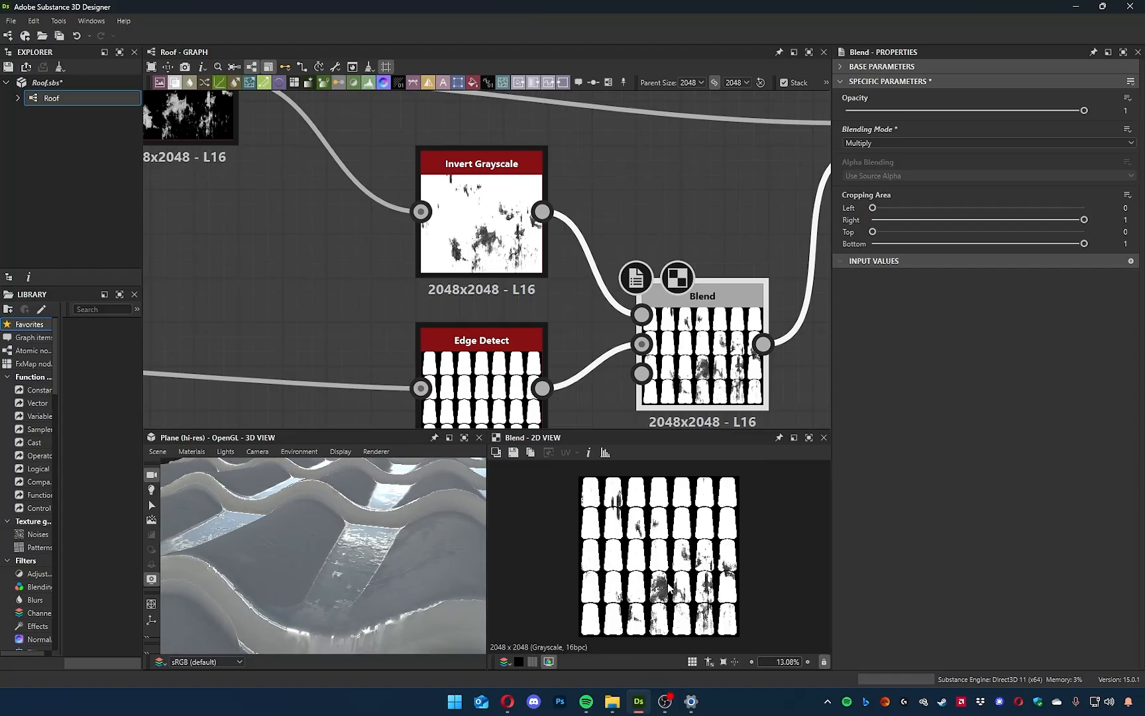
scroll(663, 606, up, 2)
drag(303, 572, 367, 554)
scroll(332, 550, up, 6)
middle_drag(633, 226, 551, 213)
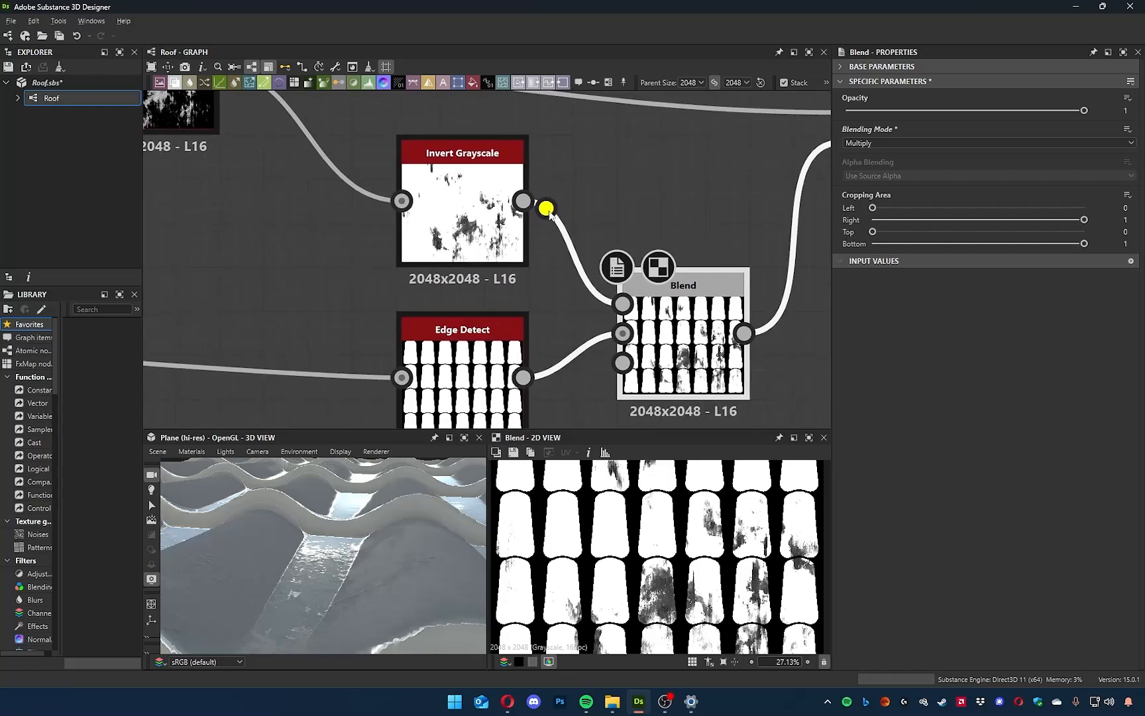
Compare the Add Sub and Max (Lighten) modes and set the new Blend to Min (Darken).
click(868, 143)
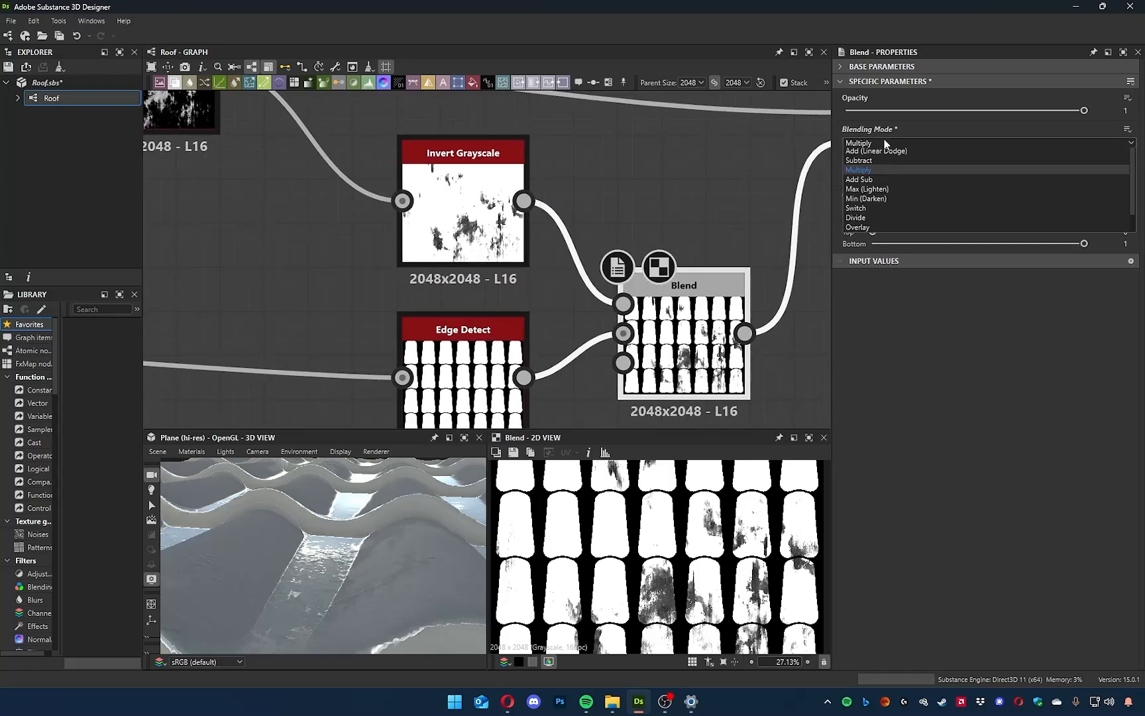
click(876, 197)
click(880, 143)
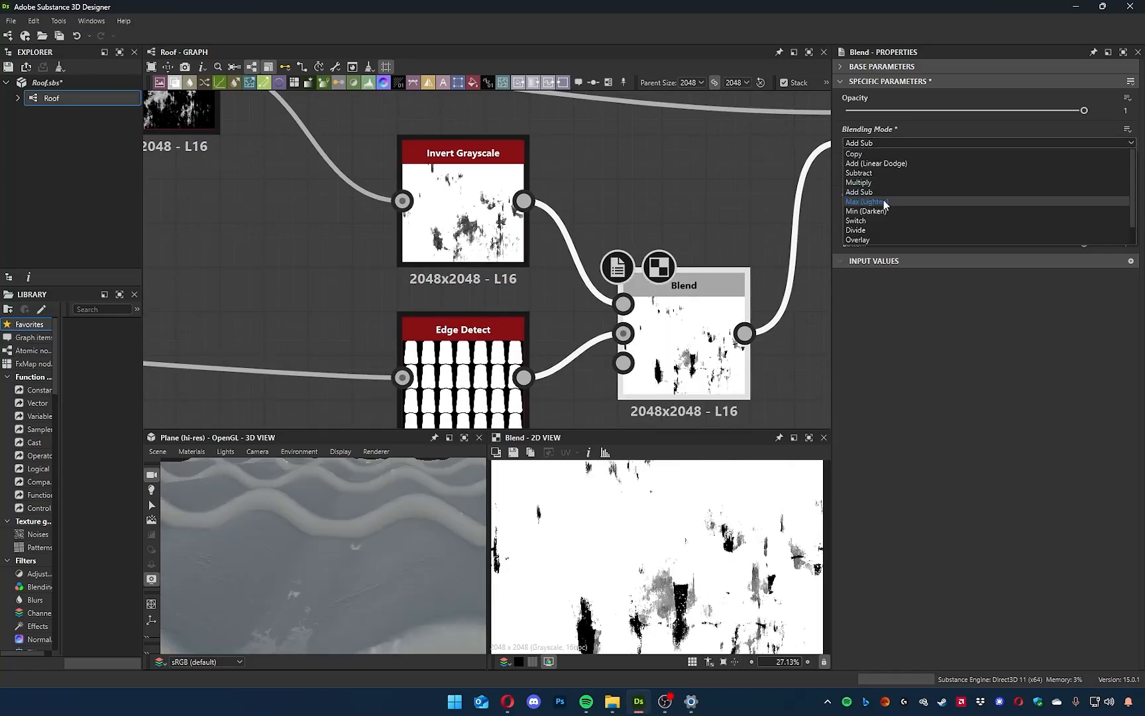
click(886, 201)
click(885, 147)
click(875, 212)
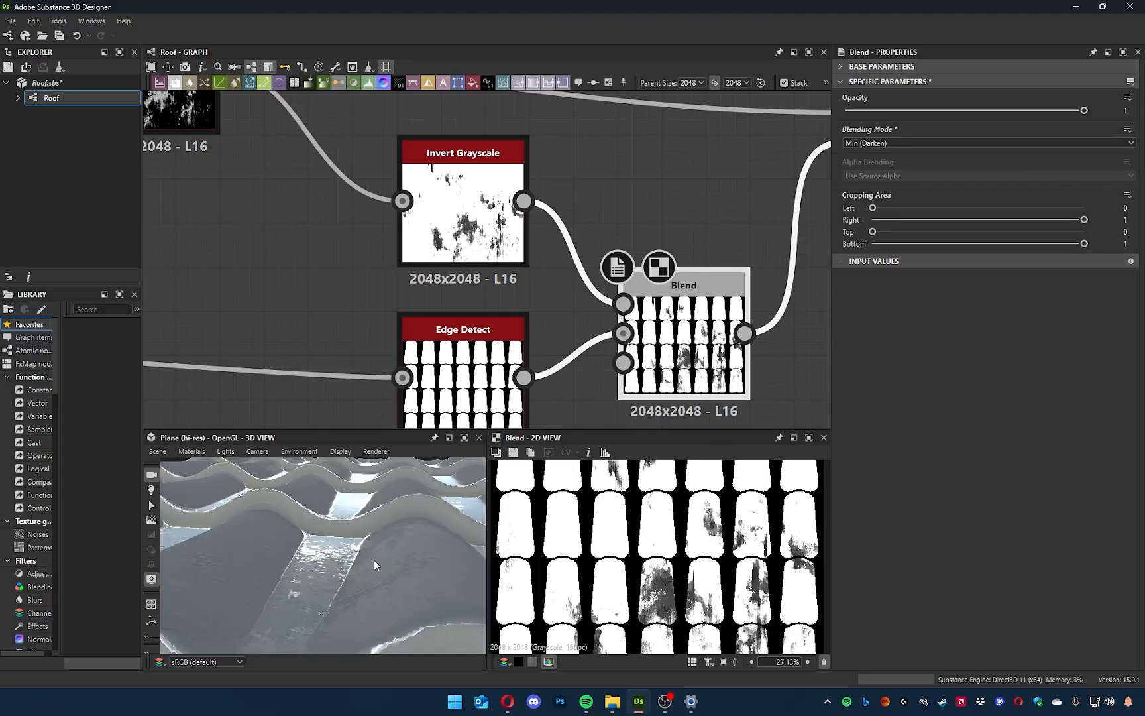
Move the Grunge Leaks node farther from Invert Grayscale to make room for another node.
middle_drag(350, 295, 552, 344)
scroll(542, 324, up, 2)
scroll(529, 298, down, 3)
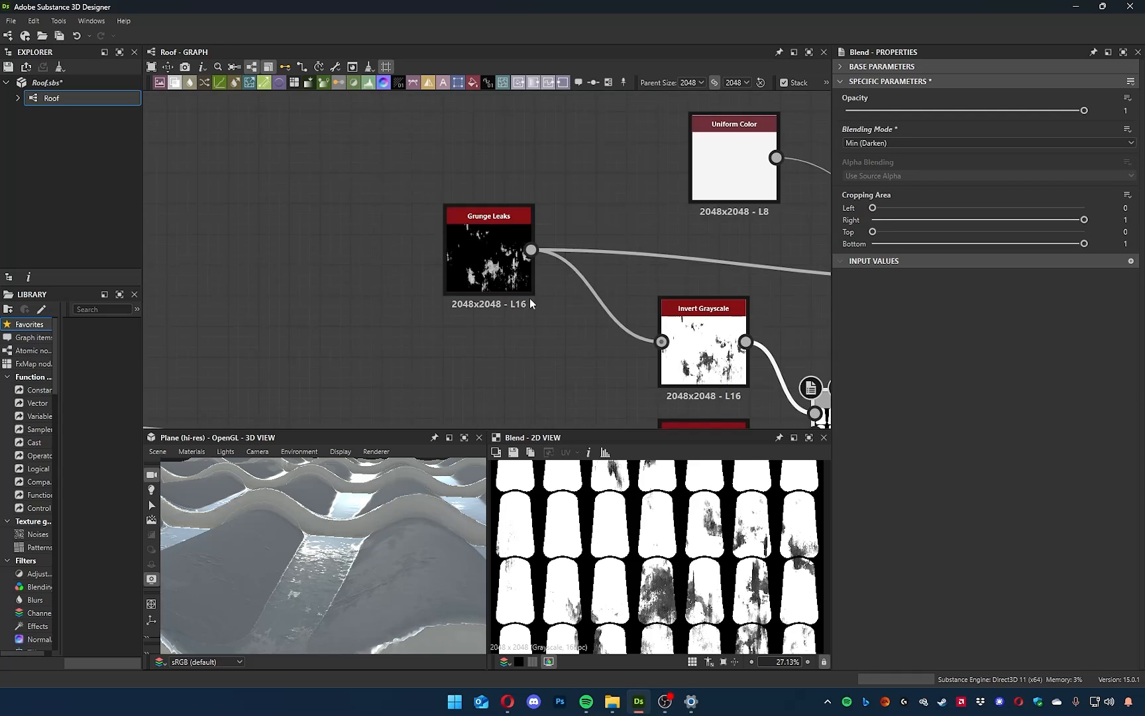
drag(384, 244, 322, 229)
middle_drag(389, 324, 370, 298)
Insert a Histogram Scan node on the link between Grunge Leaks and Invert Grayscale.
click(509, 260)
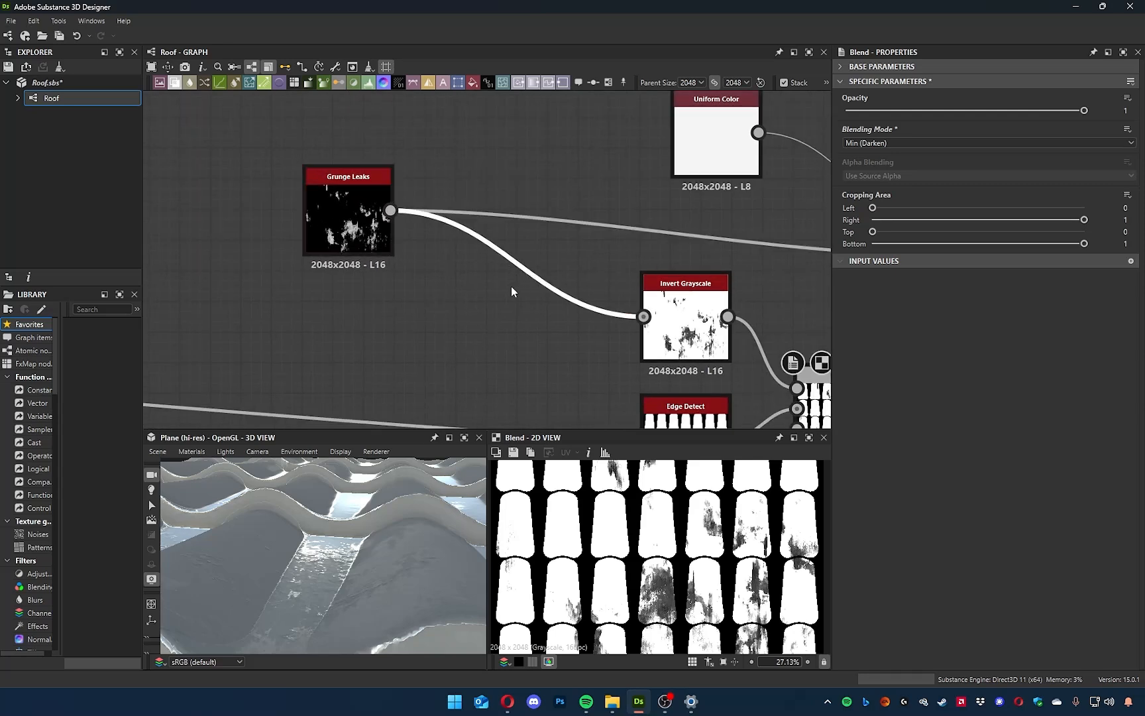
key(space)
text(hist)
key(Down)
key(Return)
drag(495, 270, 526, 301)
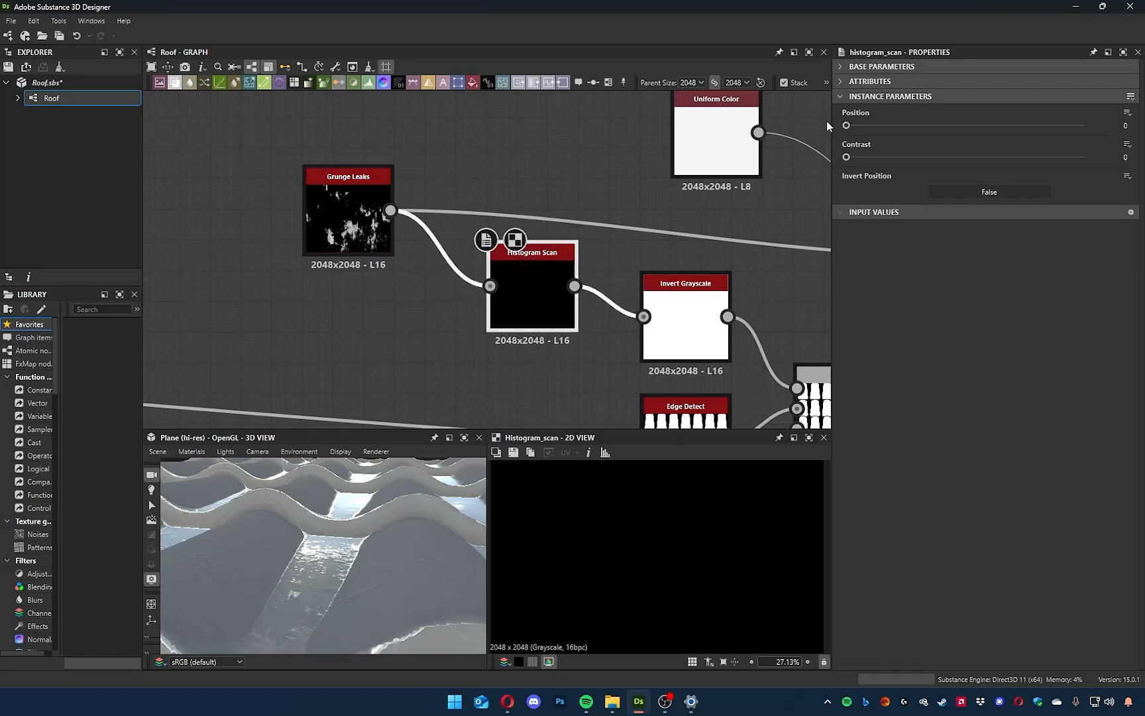
Set the Histogram Scan's Position to 0.9 and check the Blend's mask in 2D and the wet tiles in 3D.
drag(858, 125, 1062, 154)
scroll(737, 285, down, 3)
click(729, 342)
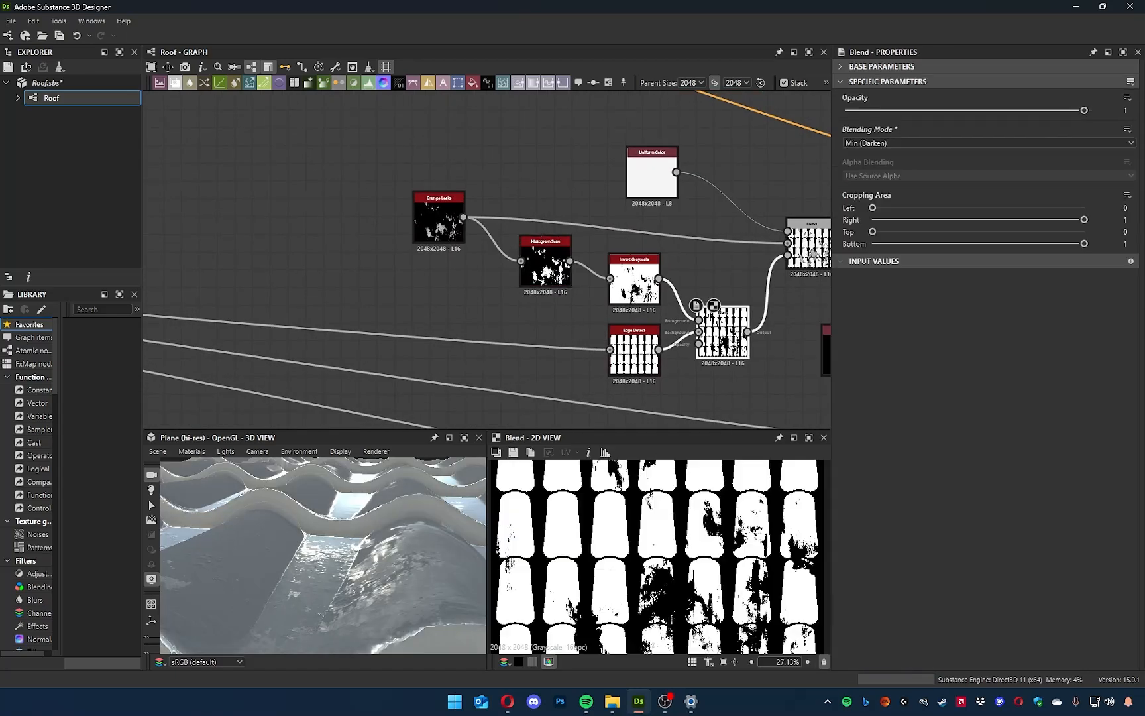
scroll(600, 648, up, 5)
scroll(623, 597, down, 3)
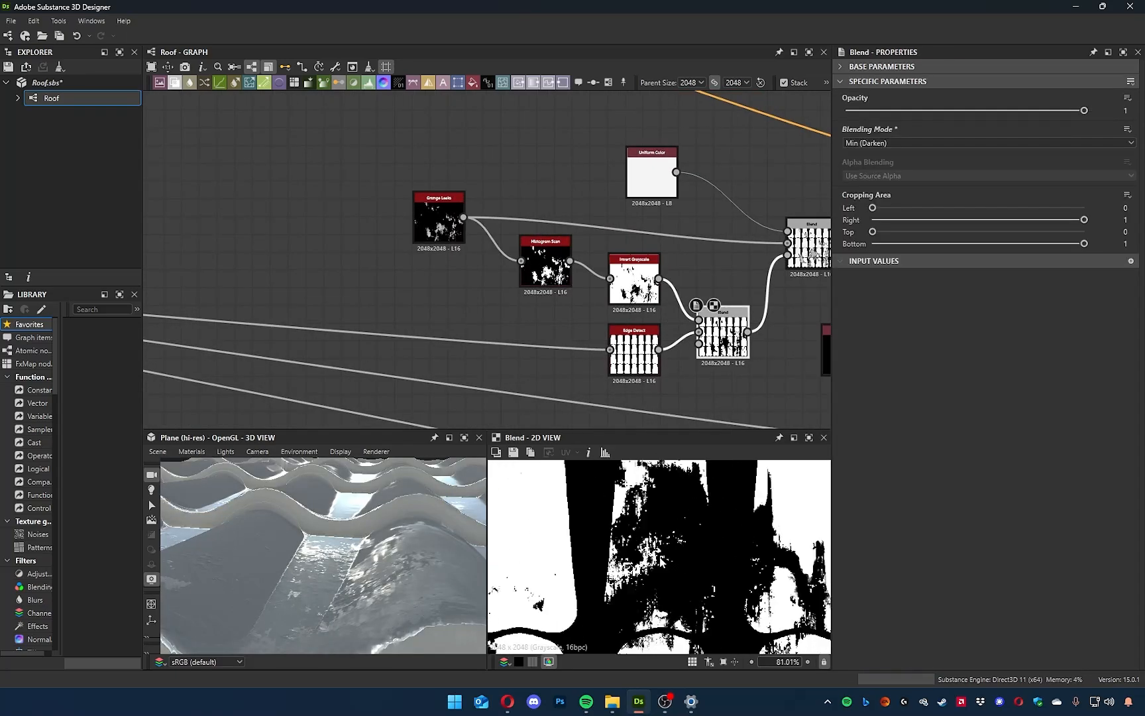
drag(340, 544, 316, 536)
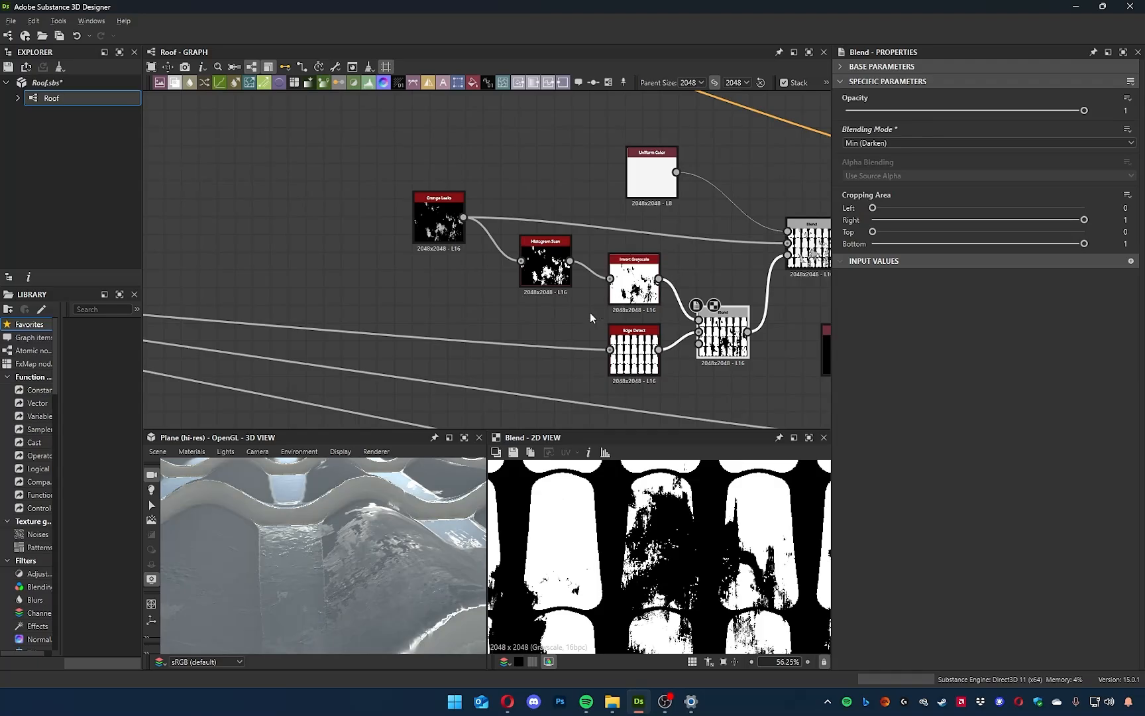
Tidy the layout around the new Blend by lowering Edge Detect and spacing the Histogram Scan and Invert Grayscale nodes.
middle_drag(590, 318, 560, 335)
drag(581, 373, 564, 391)
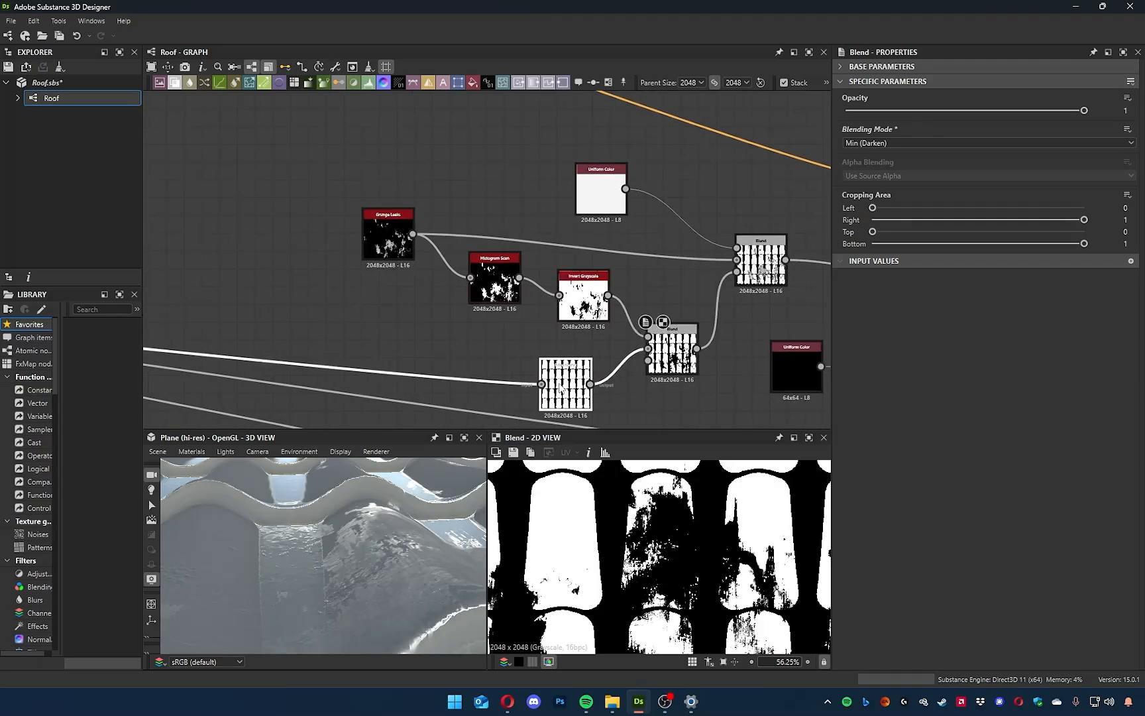
middle_drag(589, 287, 547, 244)
mouse_move(461, 243)
mouse_down()
mouse_move(460, 259)
mouse_move(444, 252)
mouse_move(451, 243)
mouse_up()
scroll(546, 283, up, 5)
middle_drag(517, 298, 676, 416)
scroll(549, 340, down, 3)
mouse_move(459, 375)
middle_down()
mouse_move(430, 369)
mouse_move(459, 356)
middle_up()
drag(602, 338, 600, 340)
click(550, 383)
middle_drag(550, 383, 509, 349)
Dock the Invert Grayscale and Histogram Scan nodes onto the new Blend's foreground input.
mouse_move(584, 300)
mouse_down()
mouse_move(596, 303)
mouse_move(582, 302)
mouse_up()
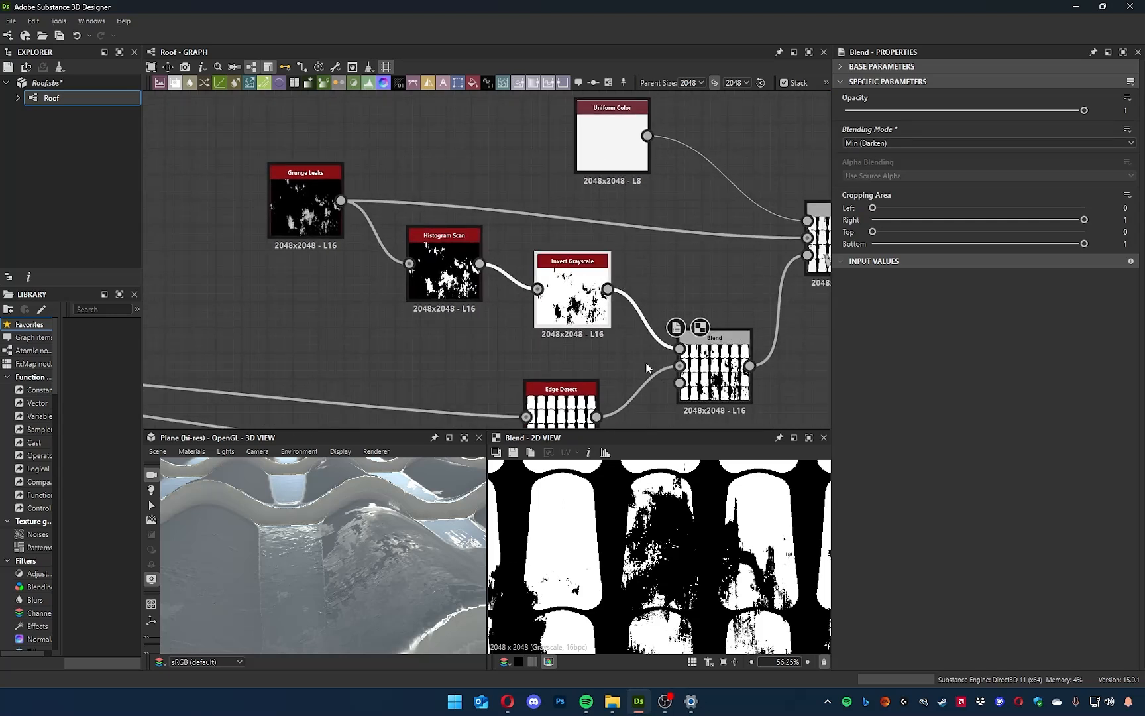
key(d)
click(464, 288)
key(d)
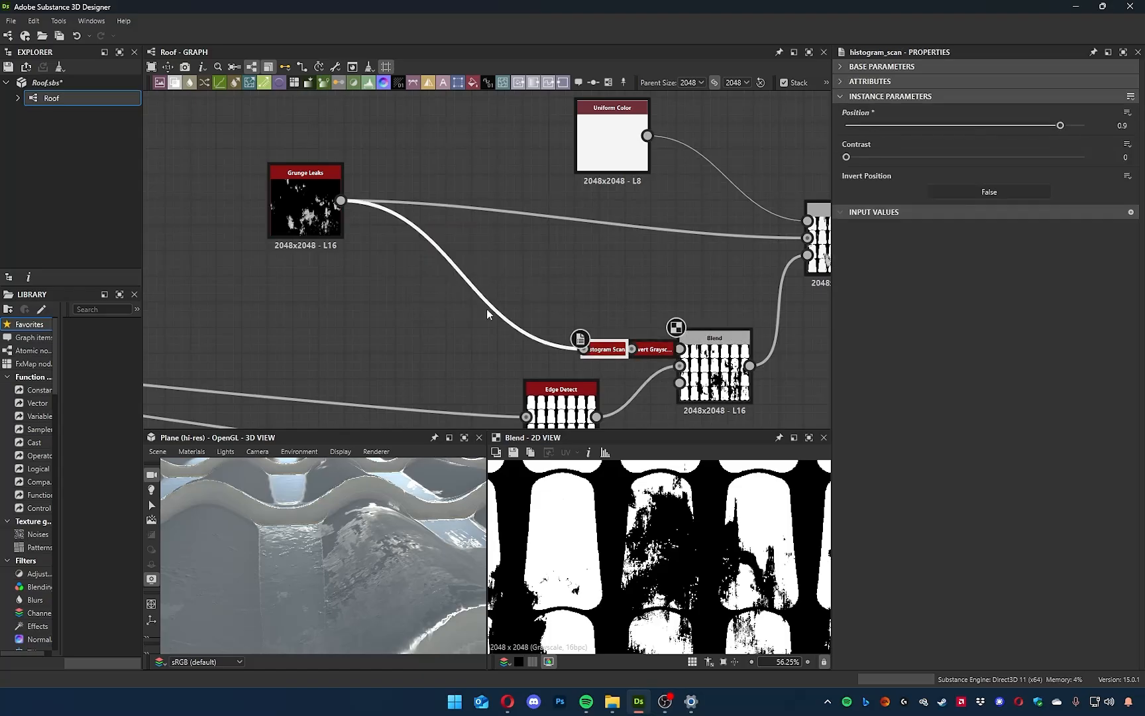
middle_drag(627, 307, 566, 259)
key(d)
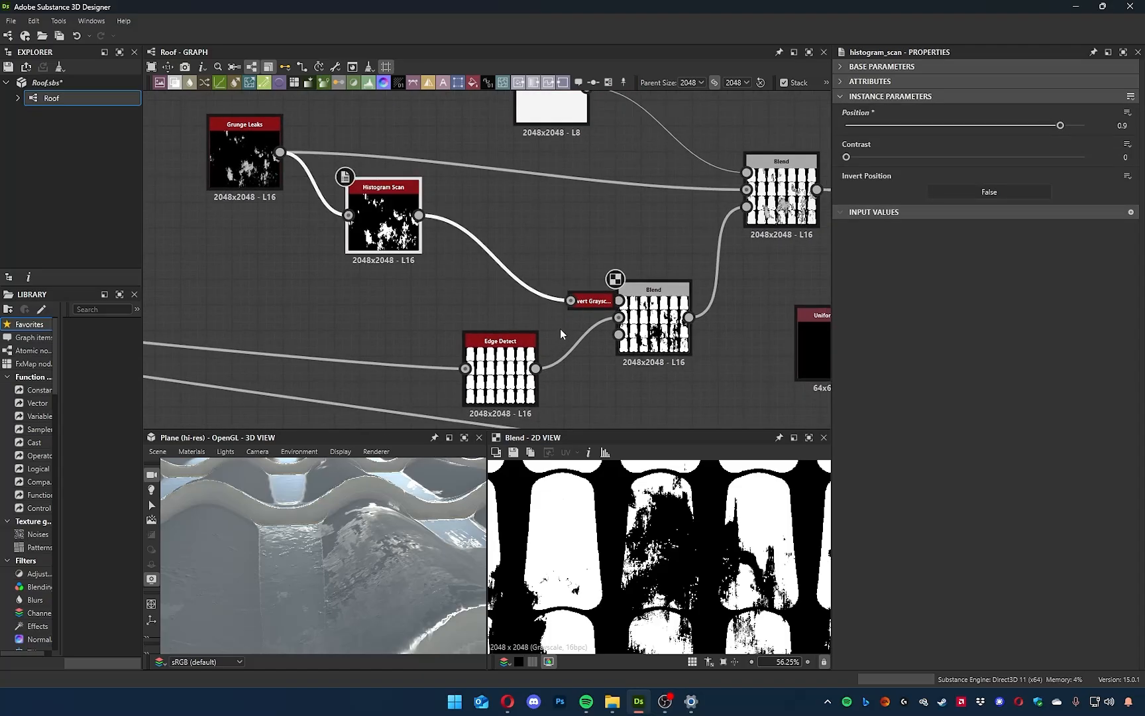
click(588, 300)
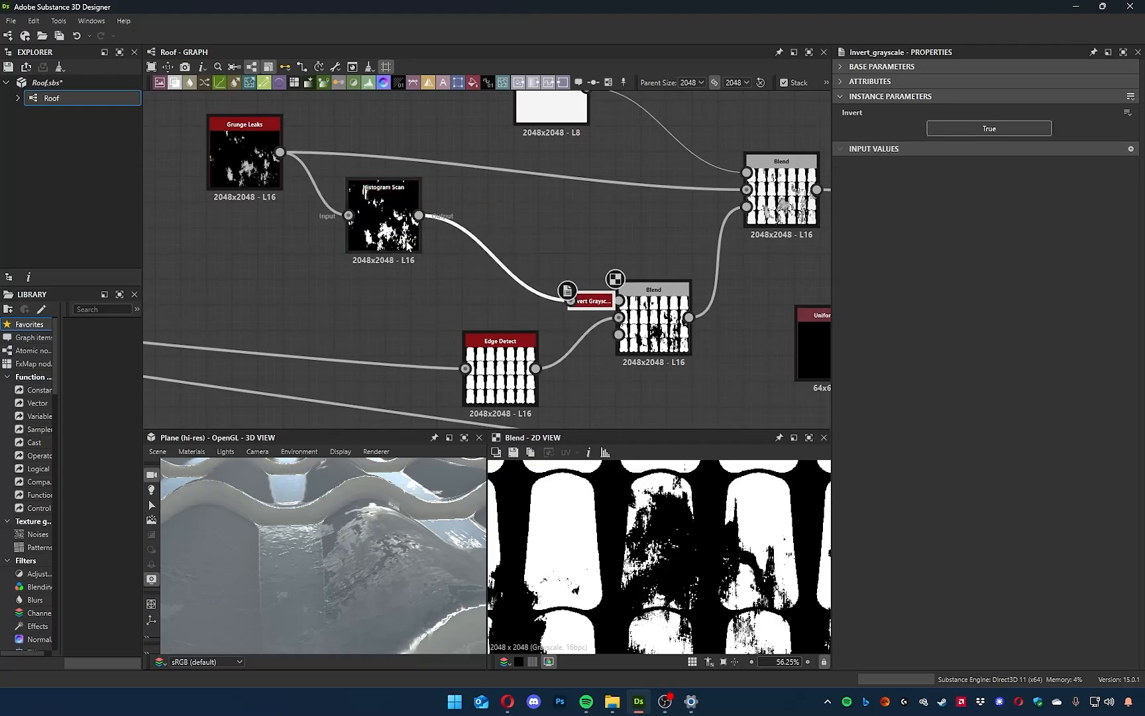
key(d)
Dock the white Uniform Color node onto the foreground input of the second Blend.
click(248, 165)
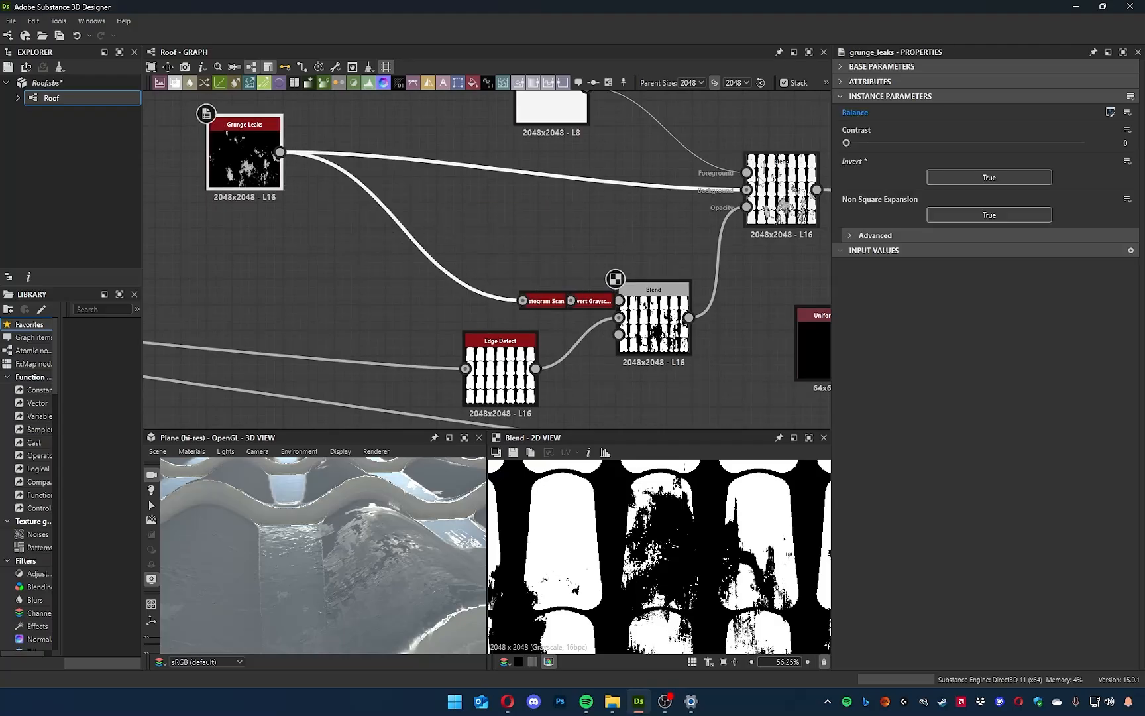
click(524, 190)
middle_drag(609, 188, 507, 163)
key(d)
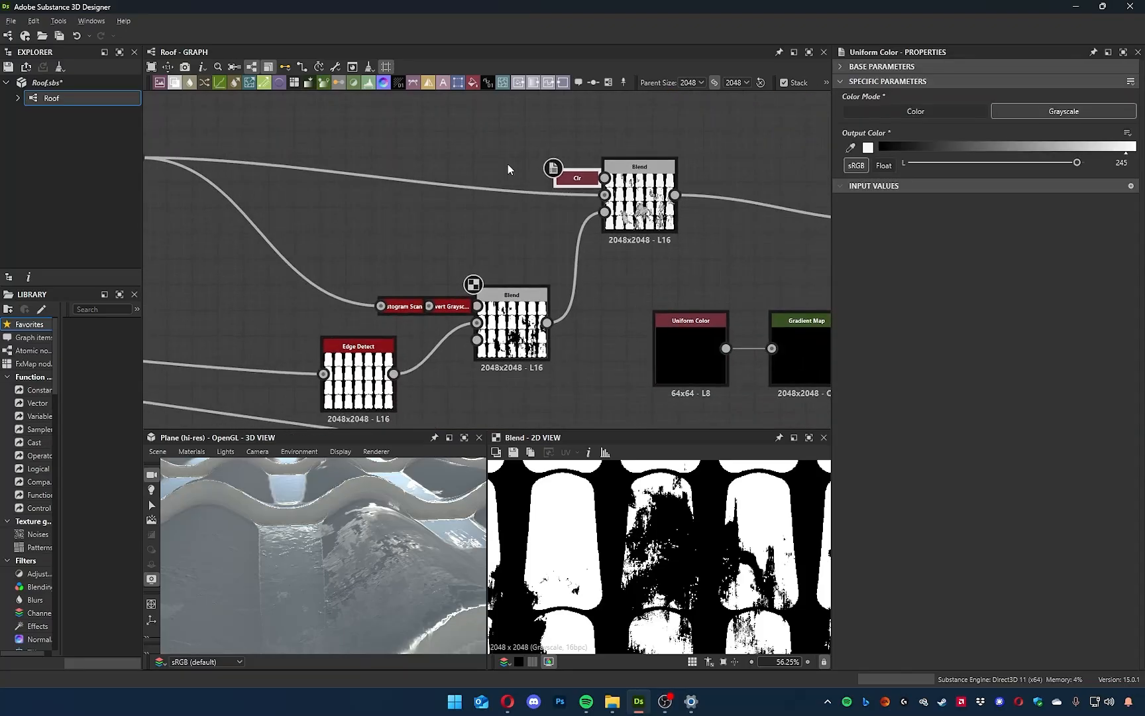
Dock the Edge Detect node onto the new Blend's background input.
scroll(582, 326, down, 3)
click(453, 361)
middle_drag(601, 383, 633, 387)
drag(375, 244, 641, 370)
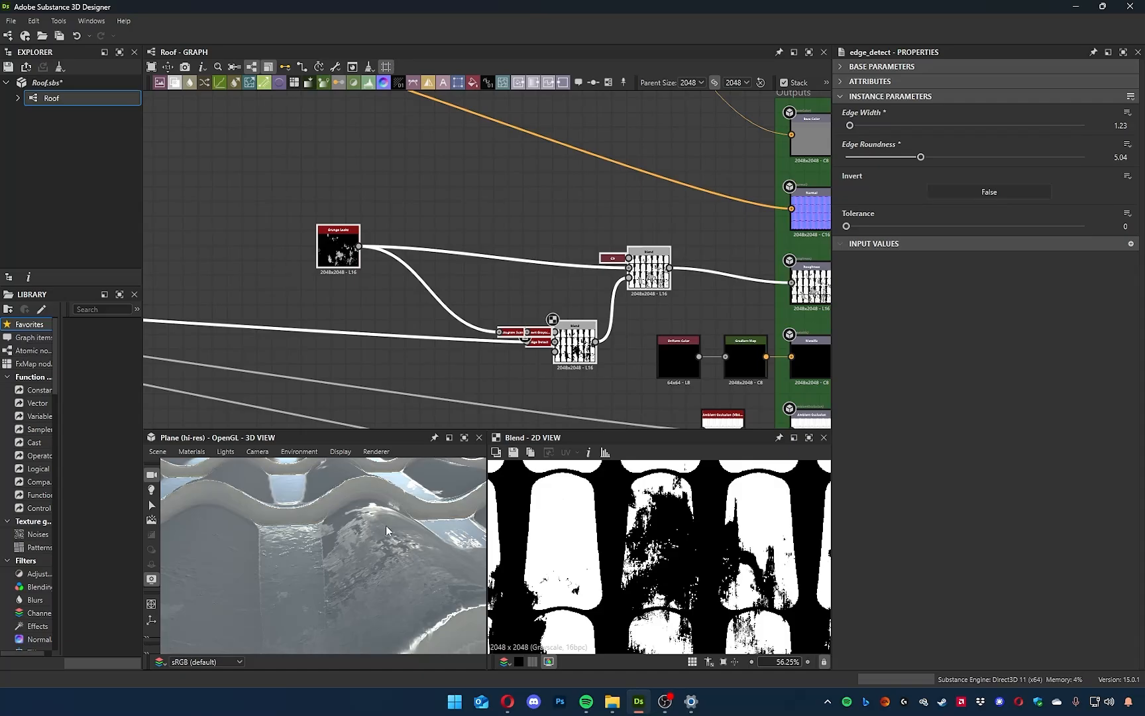
drag(386, 525, 431, 512)
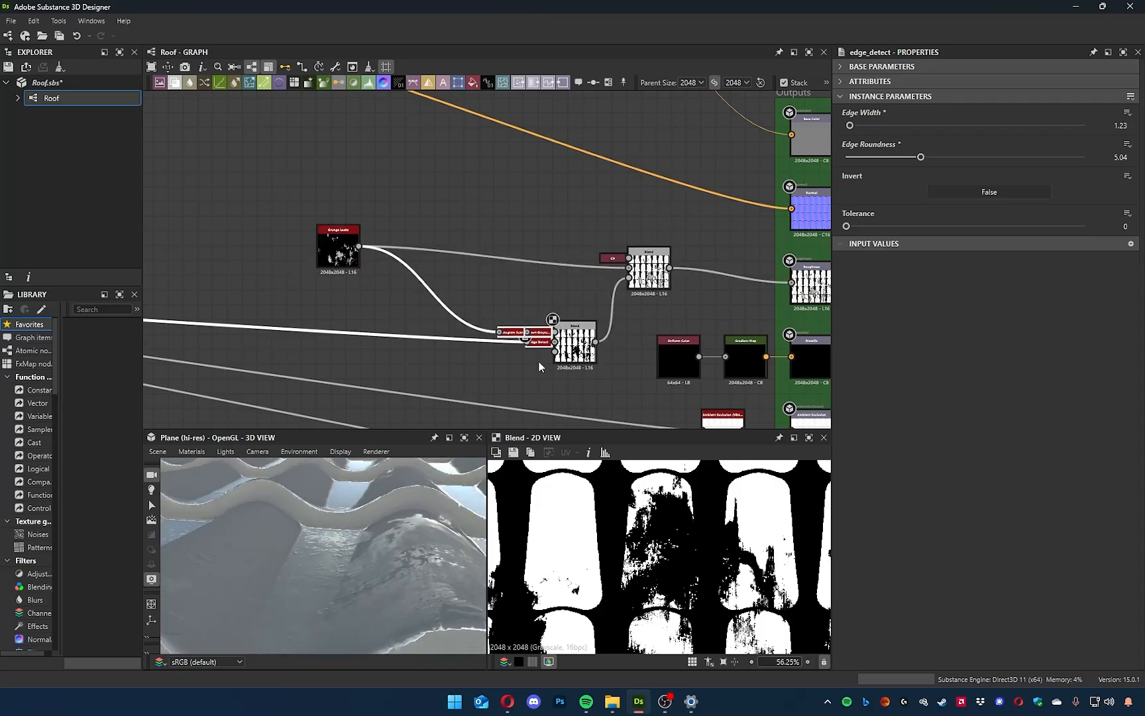
Undock the Histogram Scan, Invert Grayscale, Edge Detect and white Uniform Color nodes so they are separate again in the graph.
key(d)
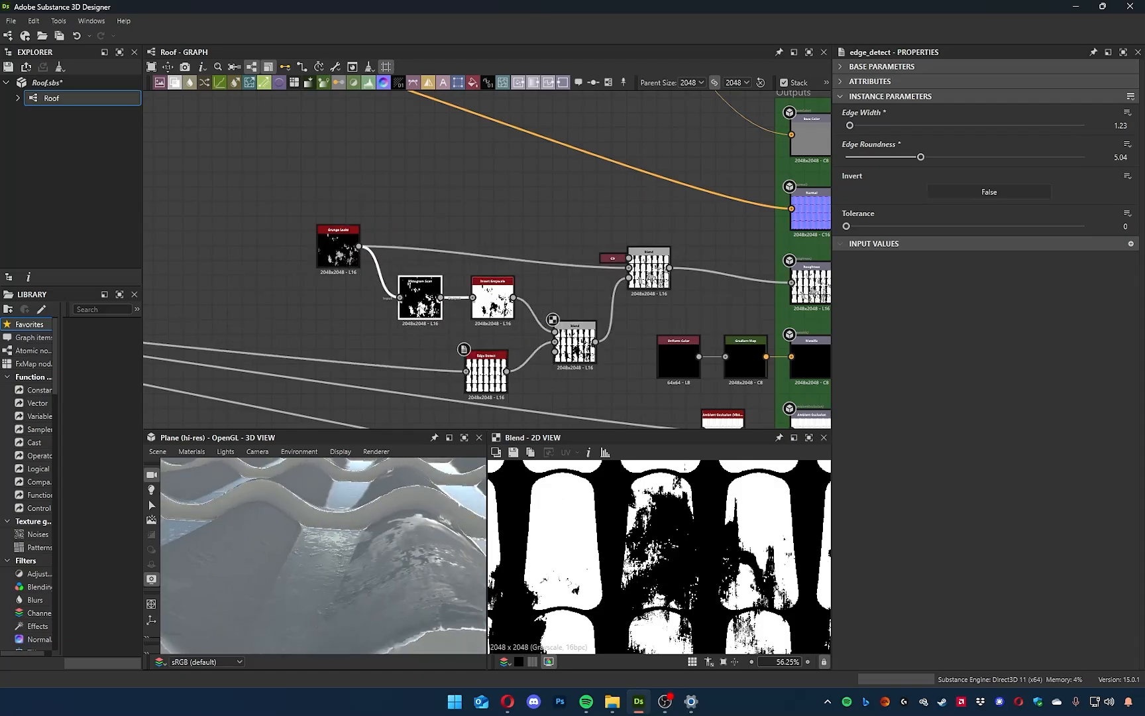
click(613, 258)
key(d)
middle_drag(515, 380, 529, 353)
drag(505, 345, 520, 345)
middle_drag(529, 466, 506, 374)
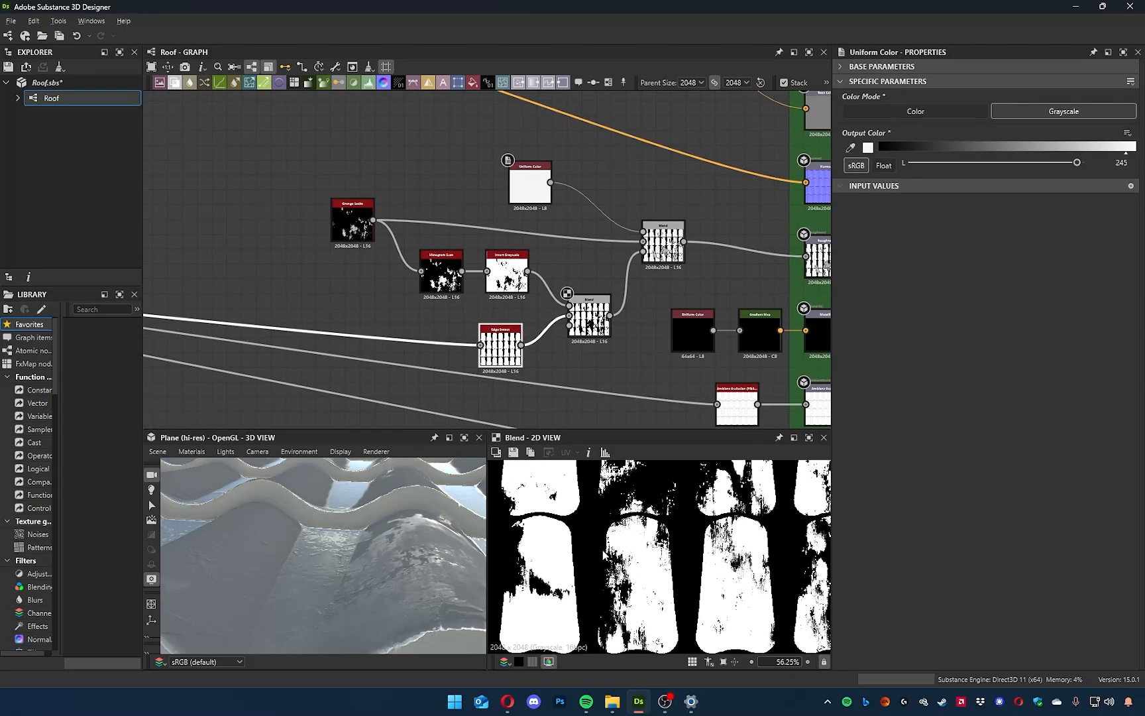
Examine the wet tiles in 3D, the Grunge Leaks settings and the settings of the Blend feeding Roughness.
scroll(358, 579, down, 2)
drag(358, 580, 370, 568)
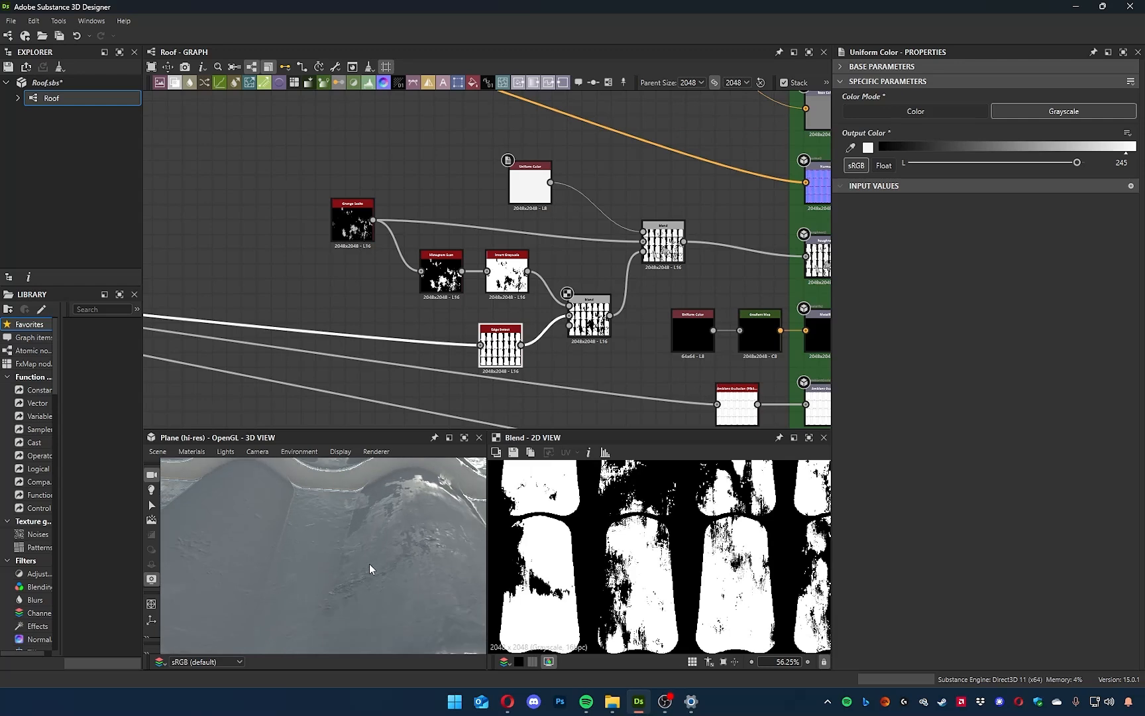
scroll(371, 568, down, 3)
scroll(397, 258, up, 5)
middle_drag(422, 239, 400, 156)
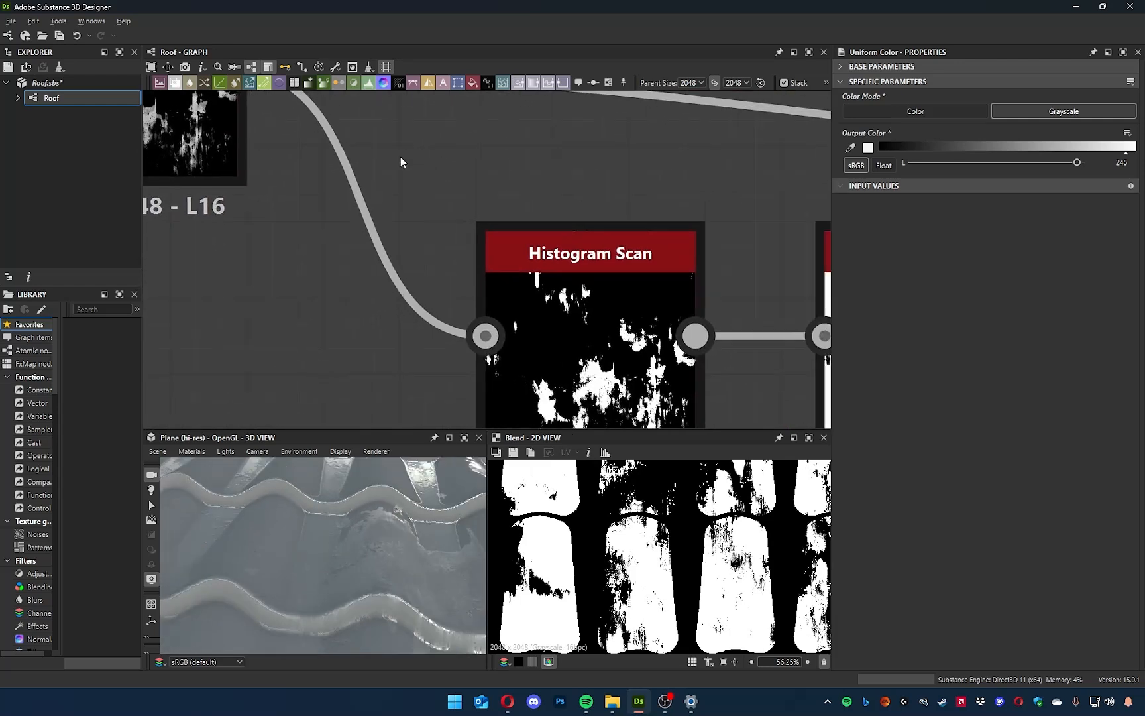
scroll(400, 166, down, 3)
middle_drag(372, 255, 371, 284)
click(317, 197)
middle_drag(466, 331, 234, 235)
middle_drag(663, 318, 404, 416)
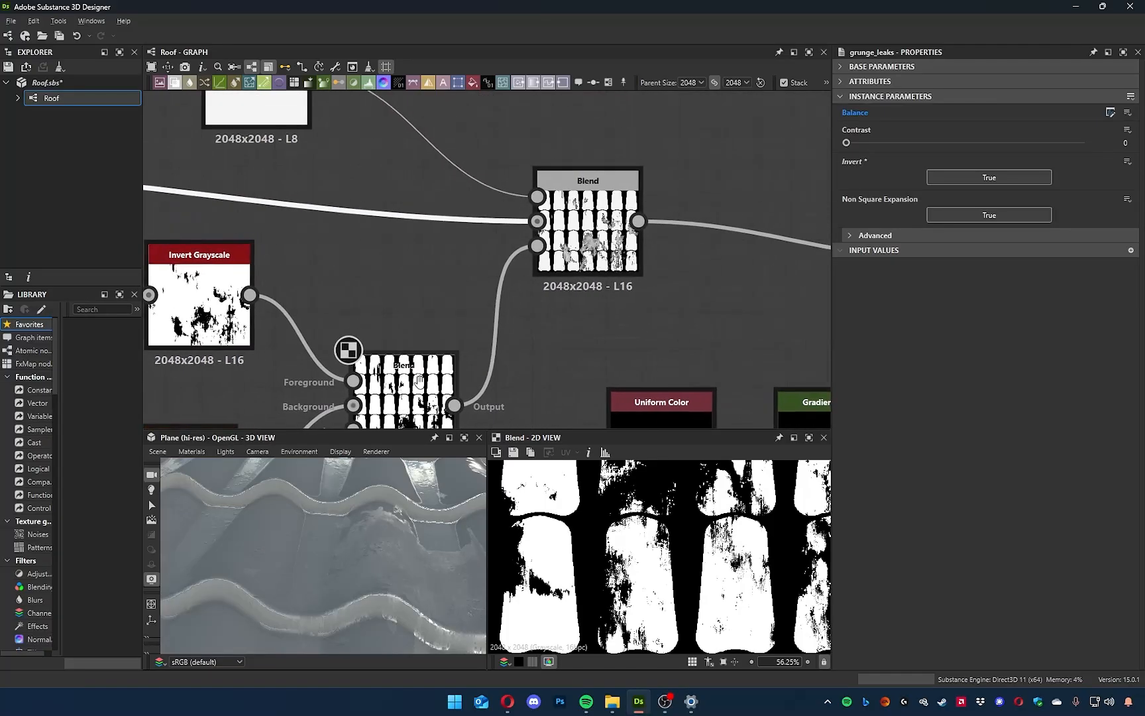
middle_drag(626, 260, 557, 336)
drag(485, 202, 537, 292)
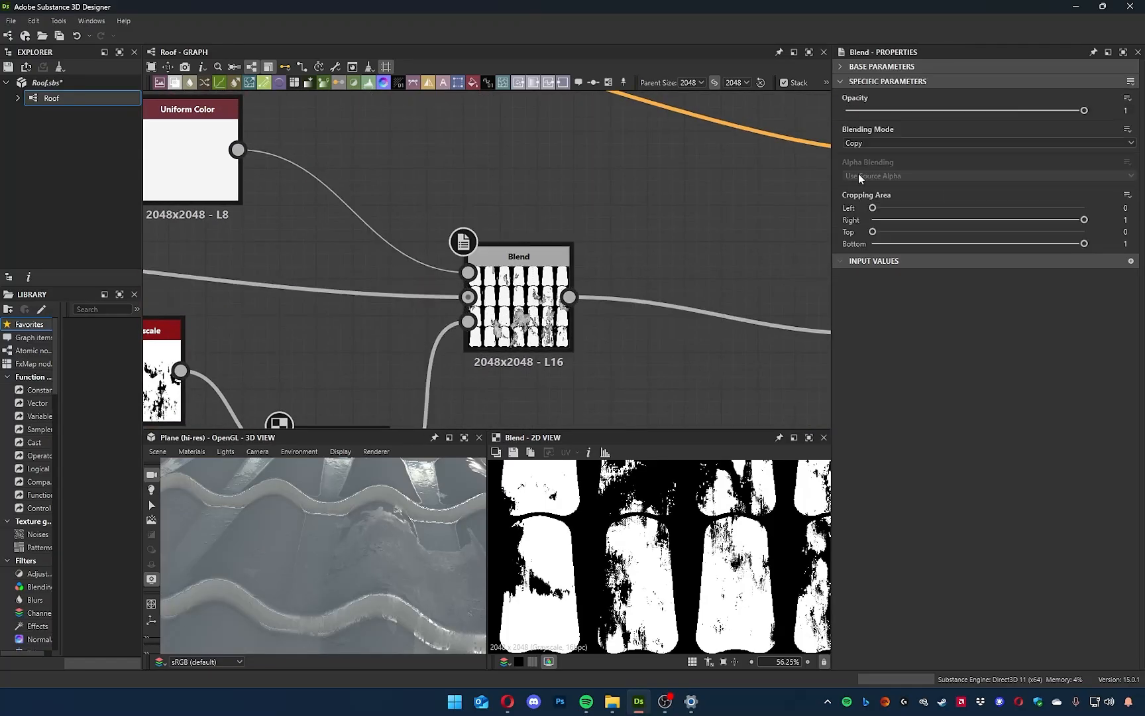
Set the graph's Water amount preview to 0 and check the tiles in 3D.
click(758, 215)
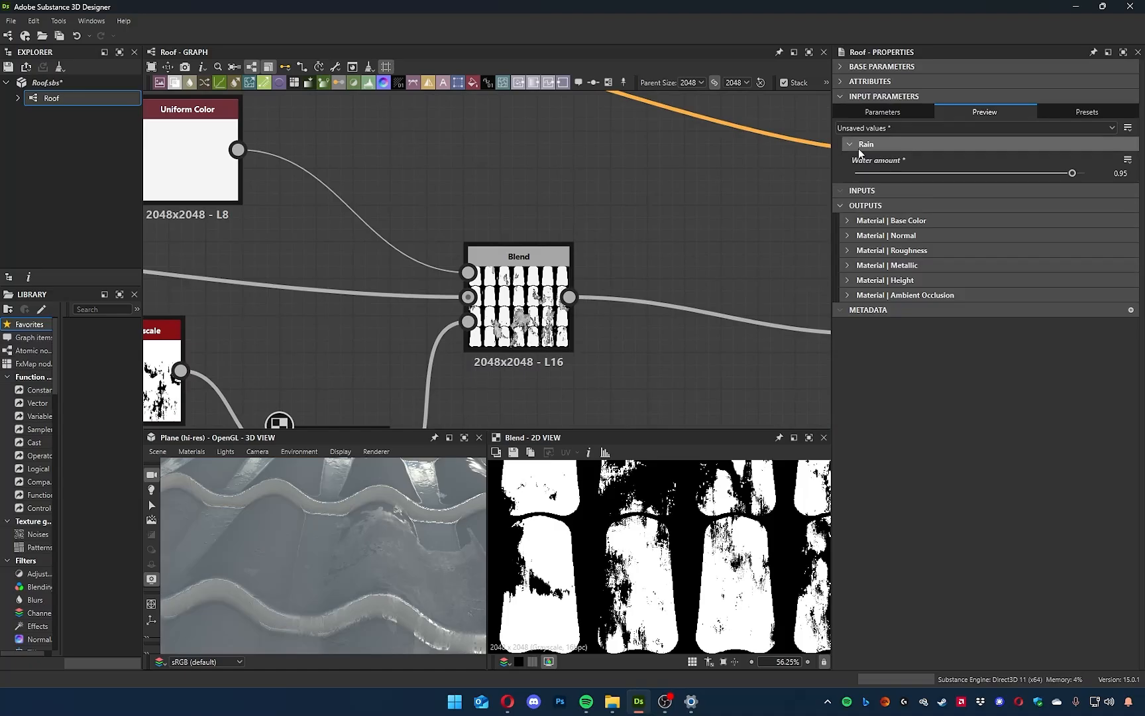
drag(1070, 174, 852, 172)
scroll(337, 549, down, 8)
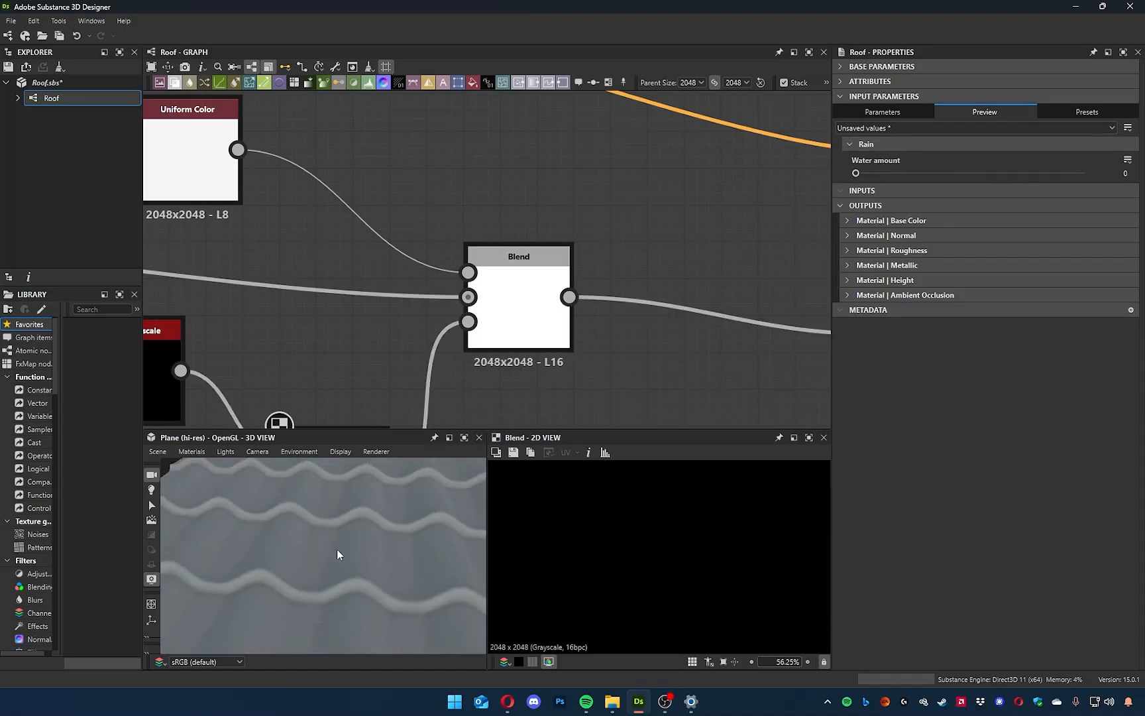
mouse_move(334, 532)
mouse_down()
mouse_move(326, 572)
mouse_move(346, 516)
mouse_move(358, 629)
mouse_move(332, 562)
mouse_move(336, 587)
mouse_up()
Review the roughness chain at zero water by viewing the final Blend and the Min (Darken) Blend in 2D.
middle_drag(367, 335, 474, 304)
scroll(484, 317, up, 4)
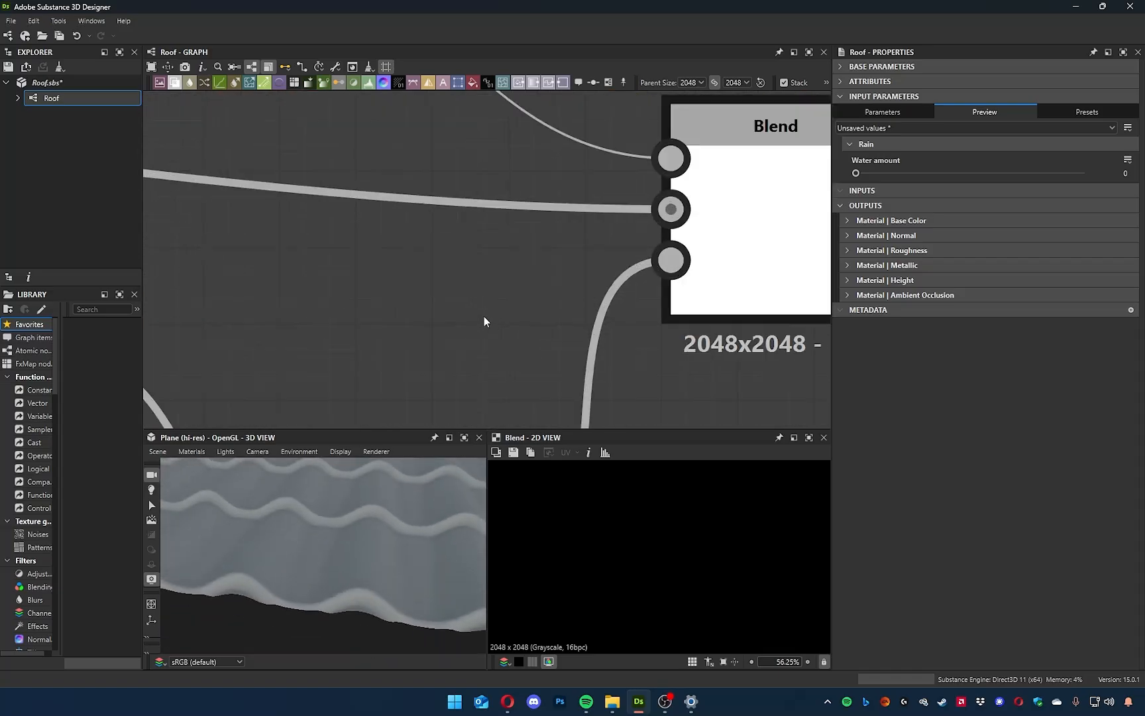
scroll(500, 313, down, 7)
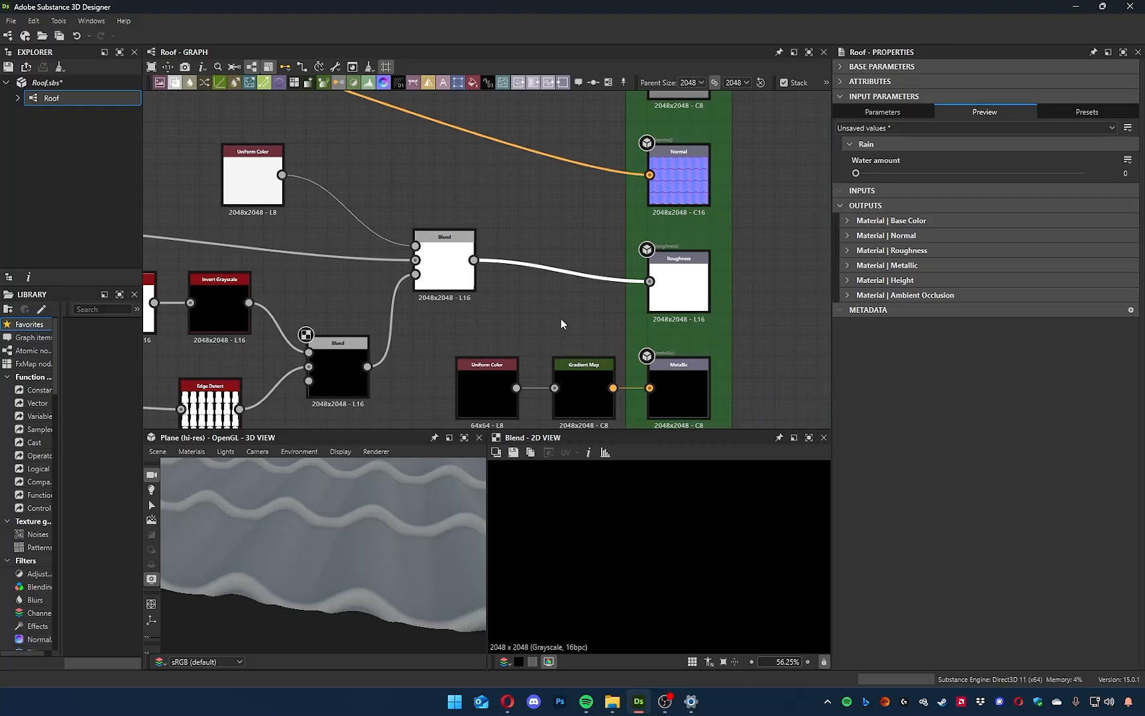
middle_drag(458, 322, 751, 314)
drag(240, 186, 560, 346)
middle_drag(748, 336, 700, 338)
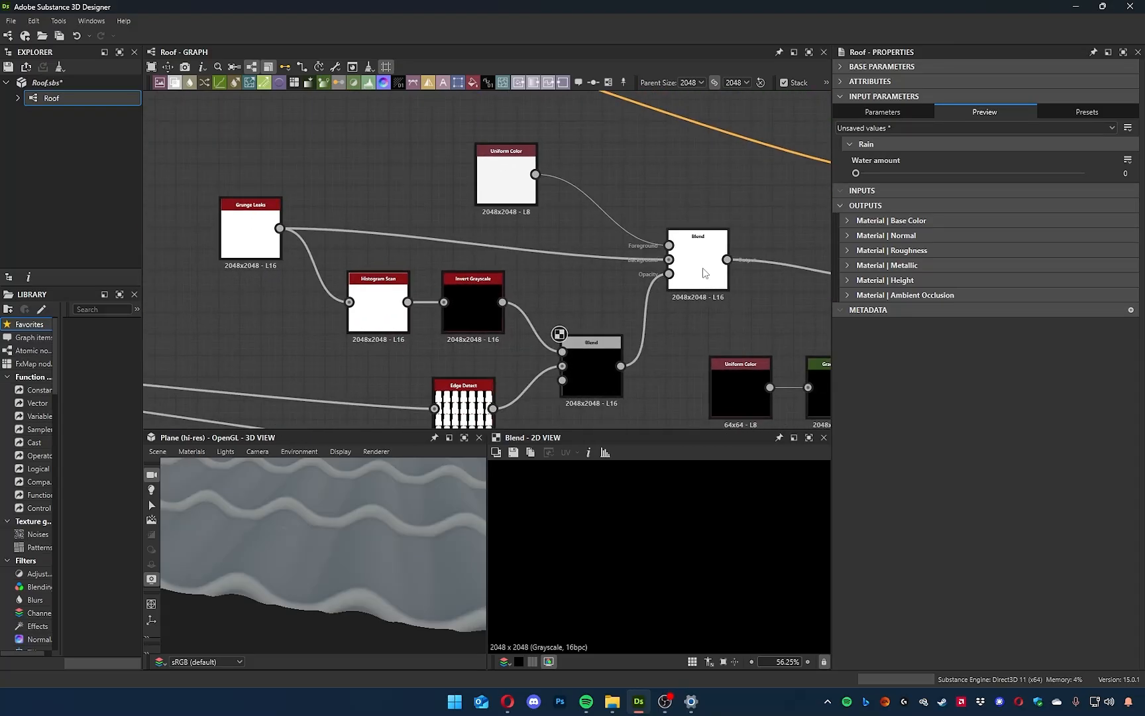
double_click(708, 271)
middle_drag(593, 259, 641, 223)
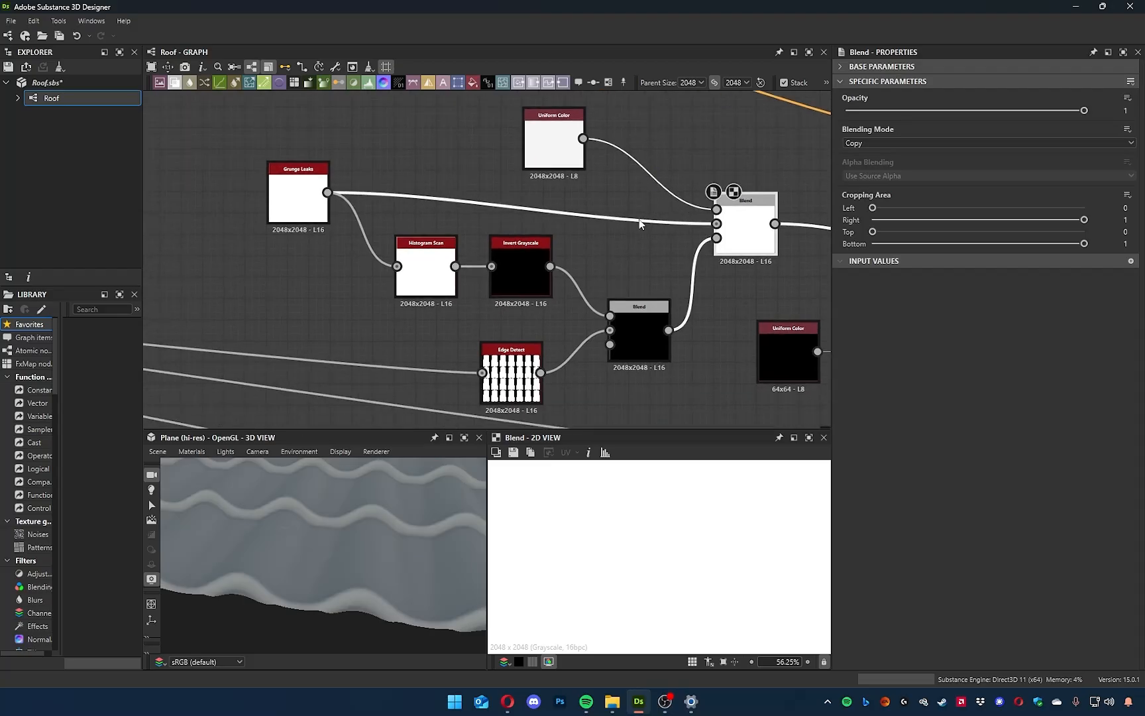
middle_drag(633, 348, 601, 361)
double_click(610, 350)
click(605, 200)
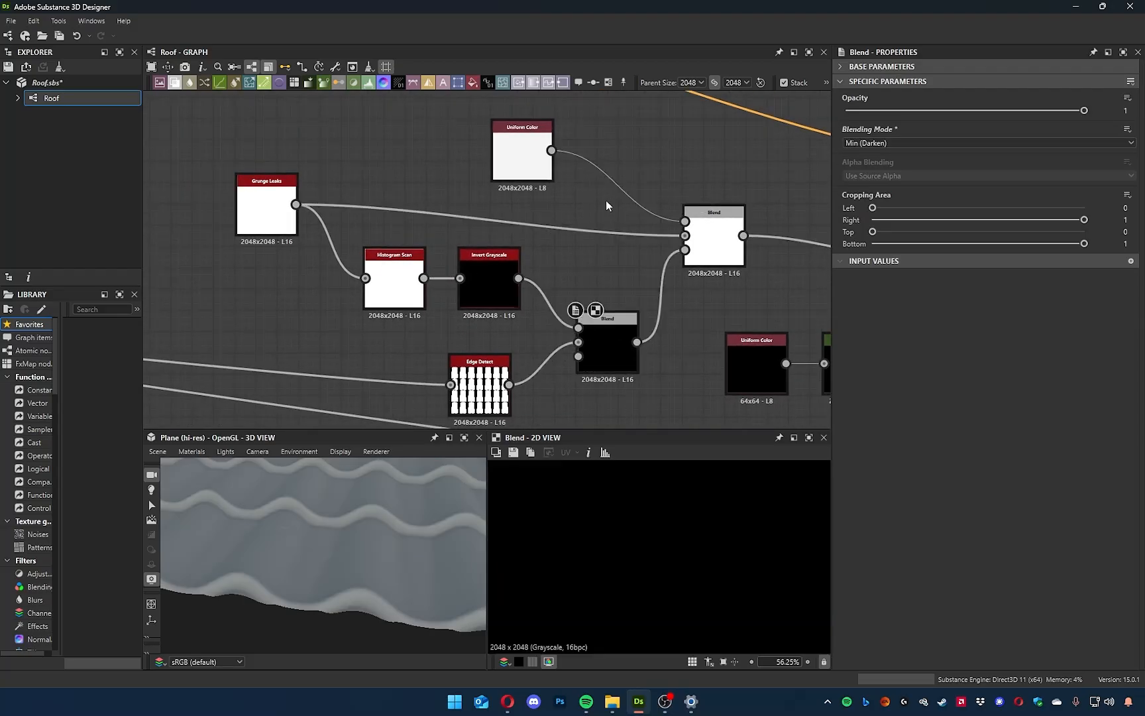
Raise the Water amount preview to 0.96 and check the whole mask in 2D and the wet tiles in 3D.
drag(862, 175, 1088, 194)
key(f)
drag(411, 550, 422, 525)
drag(1086, 174, 1077, 176)
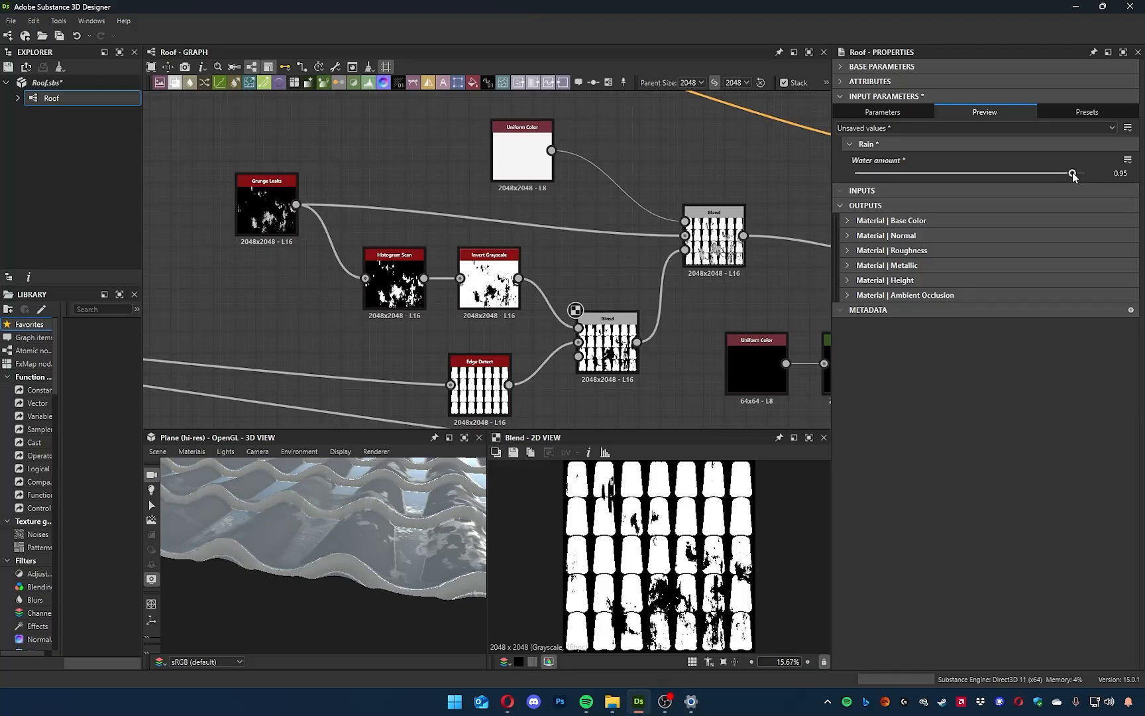
drag(297, 552, 345, 534)
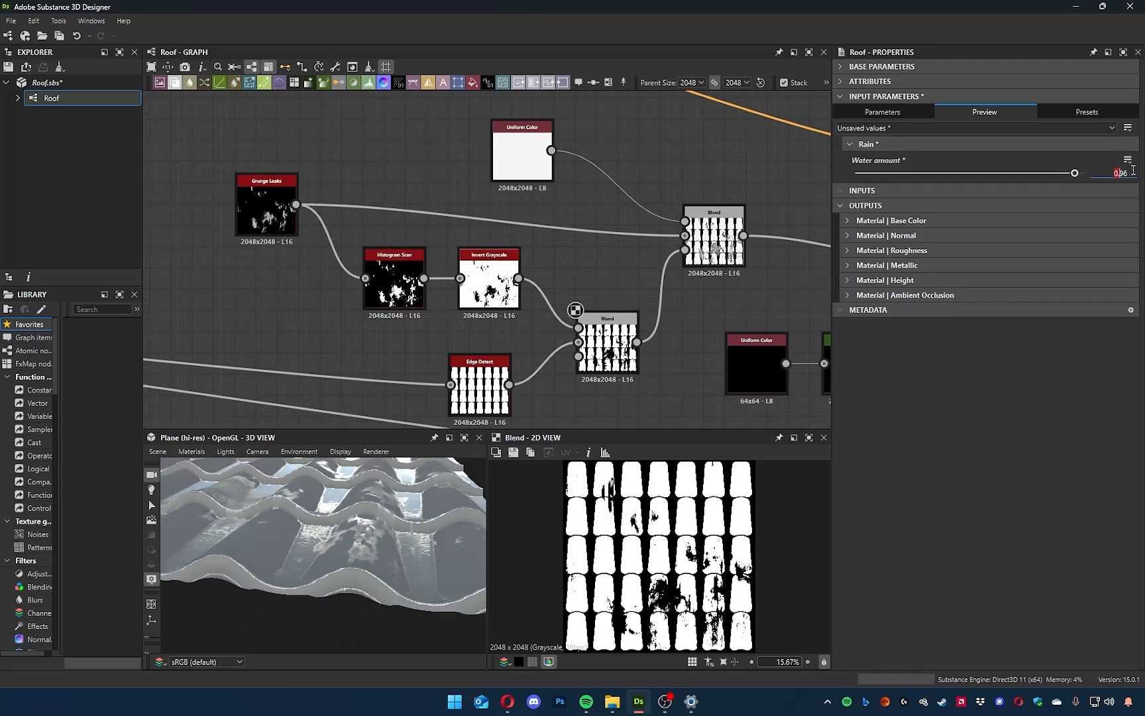
Set the Water amount parameter's Max to 0.96 and test the preview at that upper limit.
click(895, 111)
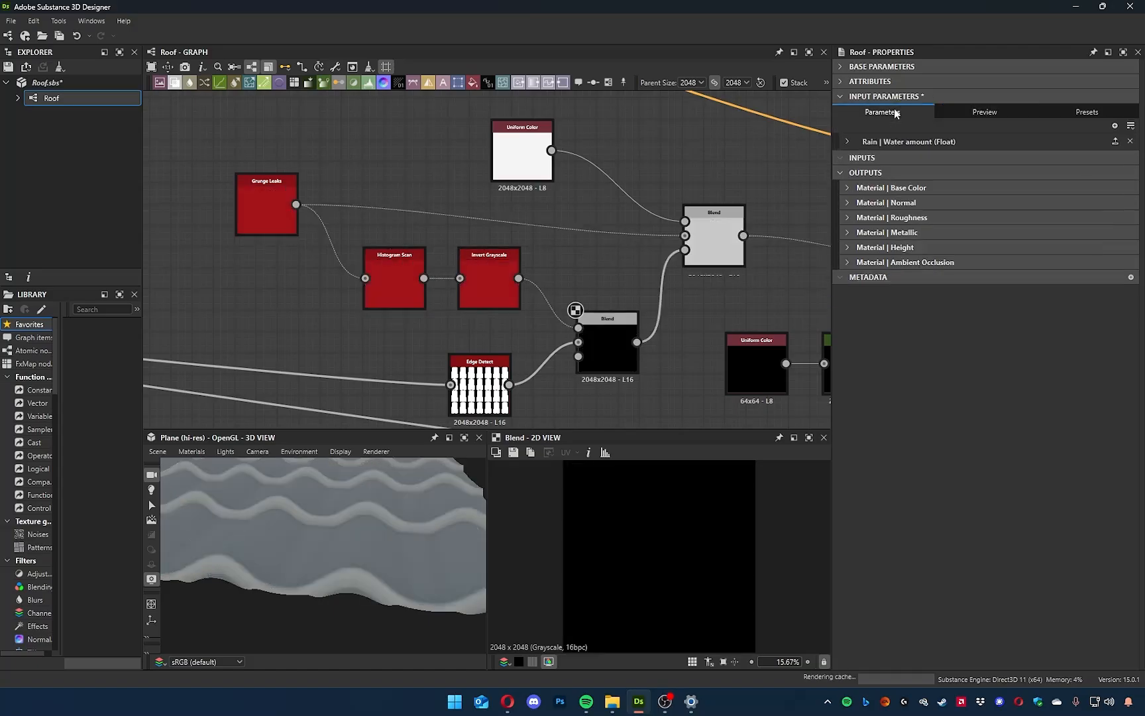
click(847, 141)
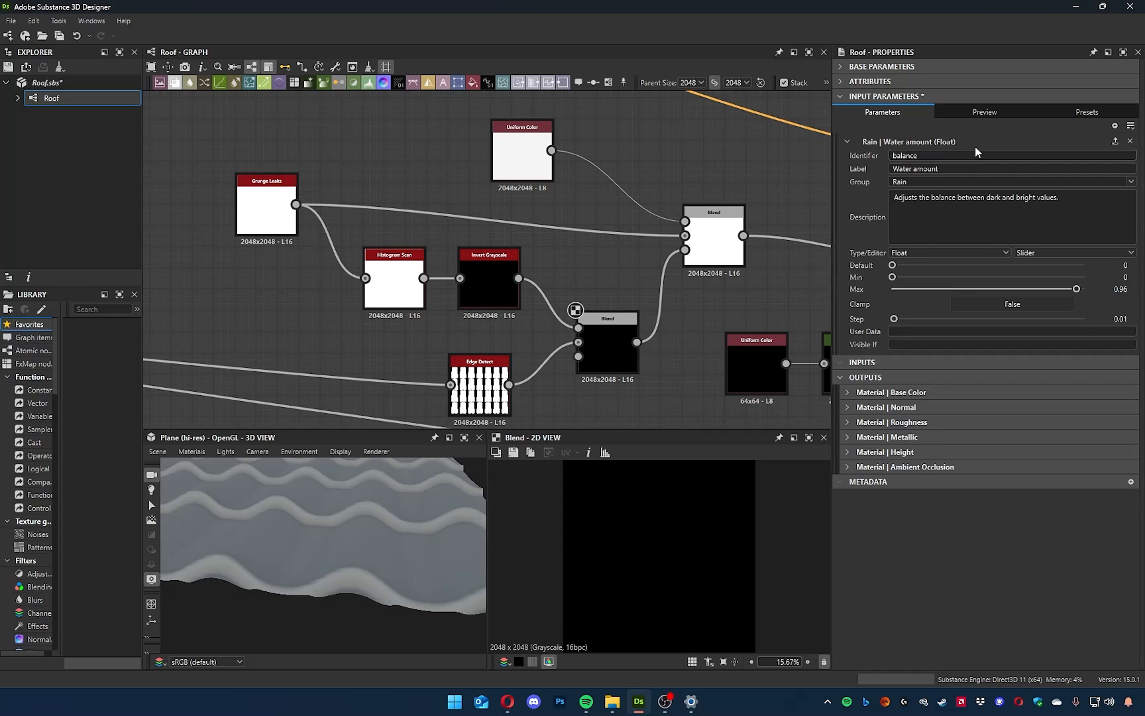
click(978, 113)
click(862, 144)
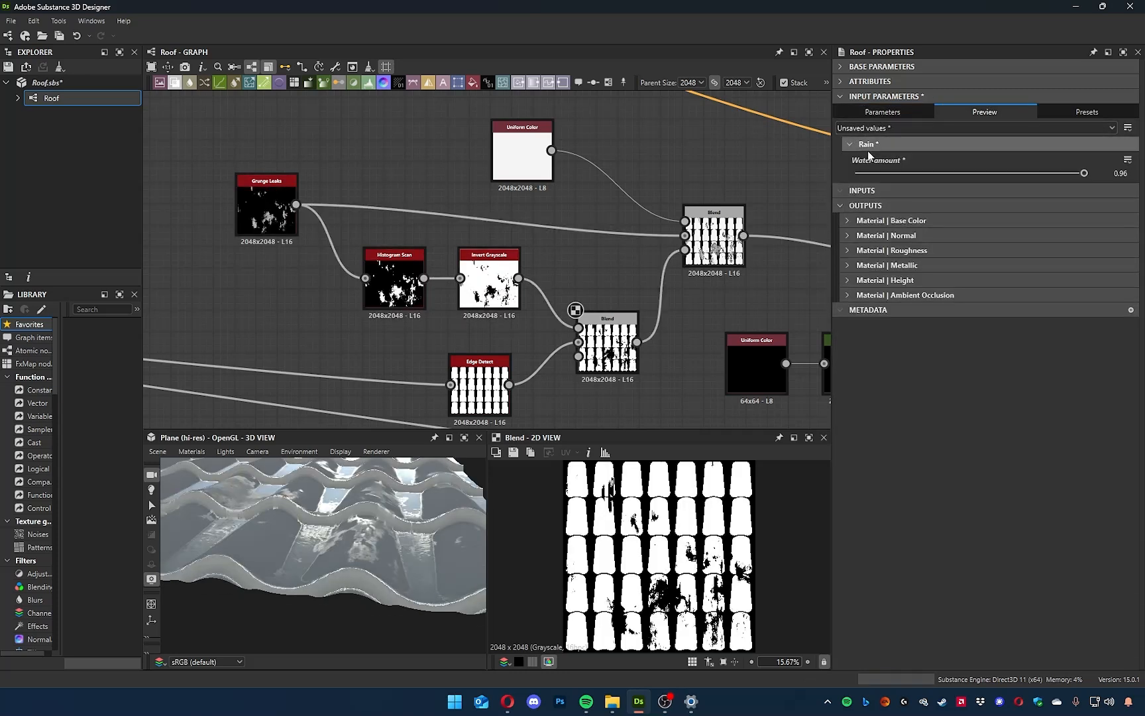
mouse_move(1085, 174)
mouse_down()
mouse_move(1058, 175)
mouse_move(1085, 177)
mouse_up()
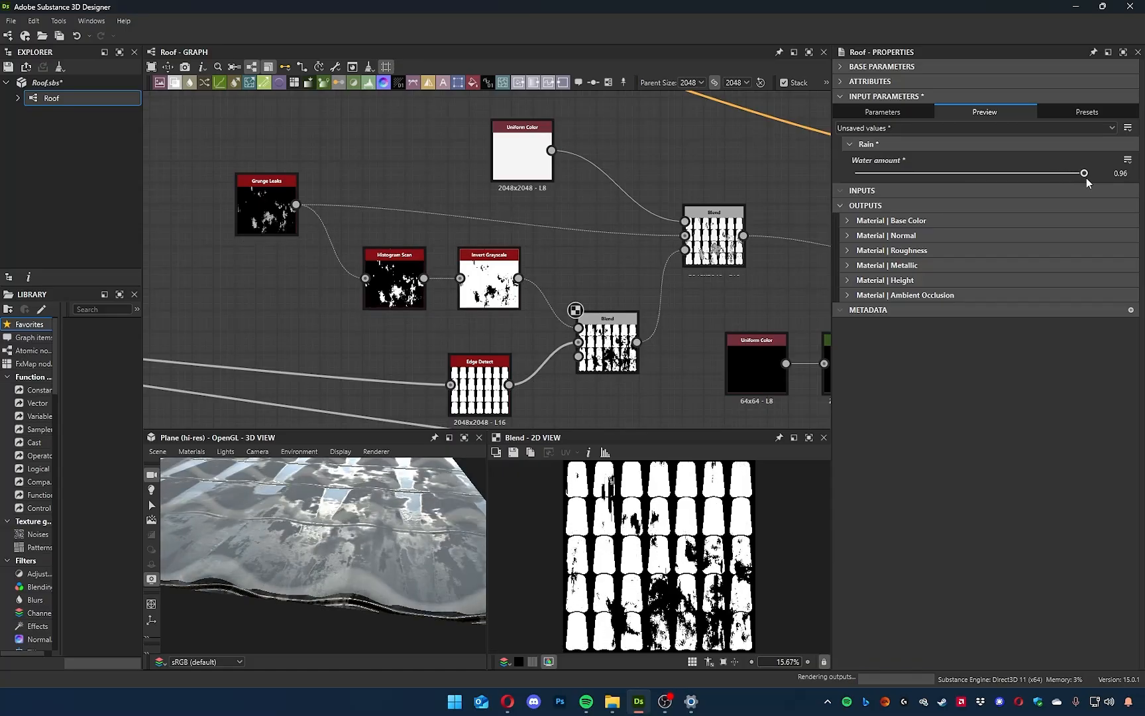
Select the grey Uniform Color node feeding Base Color and show it in the 2D view.
drag(380, 548, 259, 550)
middle_drag(571, 235, 417, 320)
scroll(454, 265, up, 4)
scroll(461, 267, down, 8)
middle_drag(482, 240, 597, 339)
scroll(539, 256, up, 6)
double_click(539, 197)
middle_drag(539, 198, 428, 346)
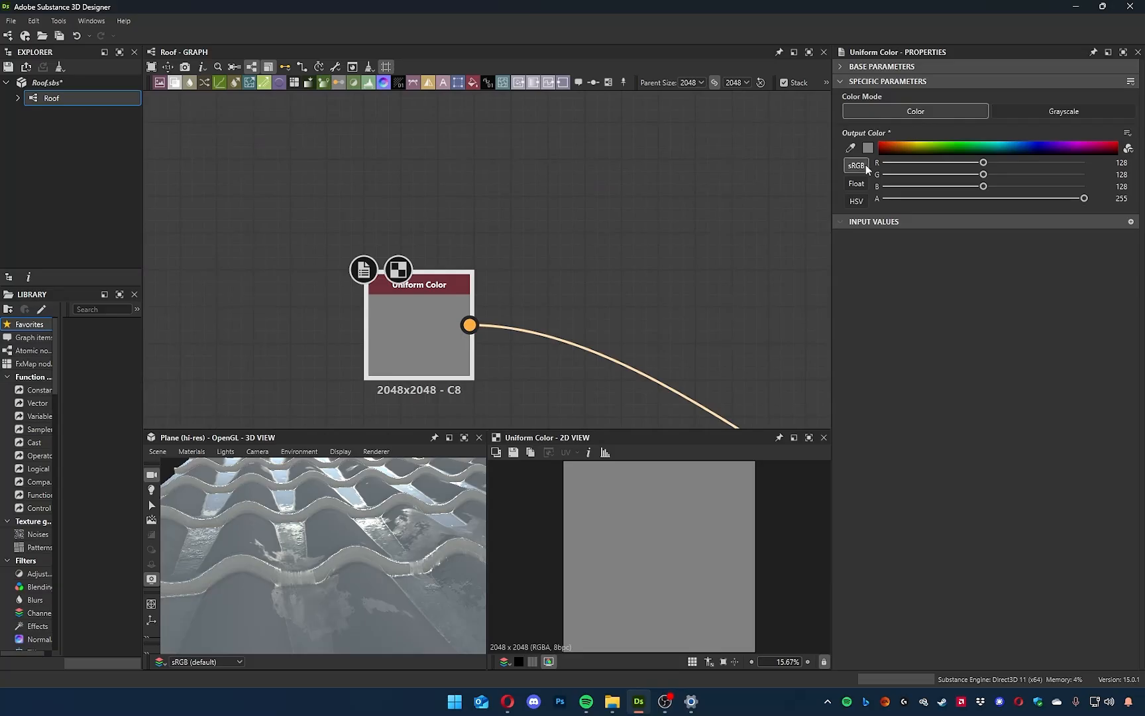
Set the base colour Uniform Color's output to a muted red, RGB 133, 84, 84, judging it on the tiles in 3D.
click(869, 147)
drag(1051, 496, 620, 276)
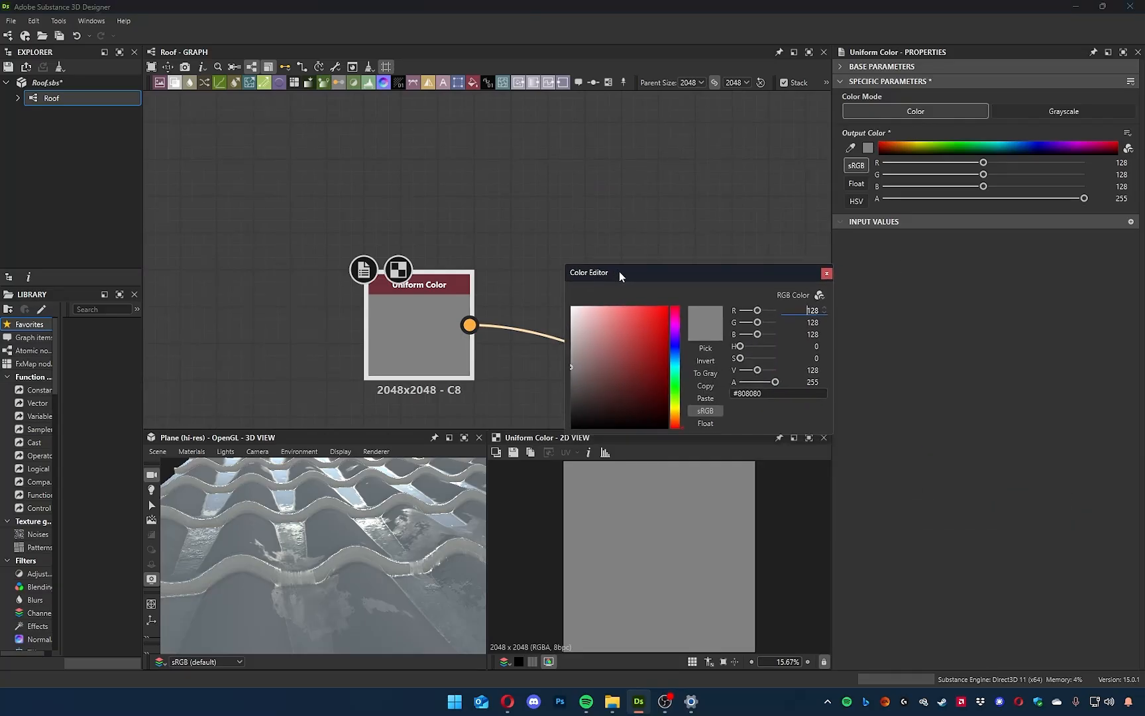
mouse_move(621, 341)
mouse_down()
mouse_move(631, 335)
mouse_move(610, 373)
mouse_move(710, 249)
mouse_up()
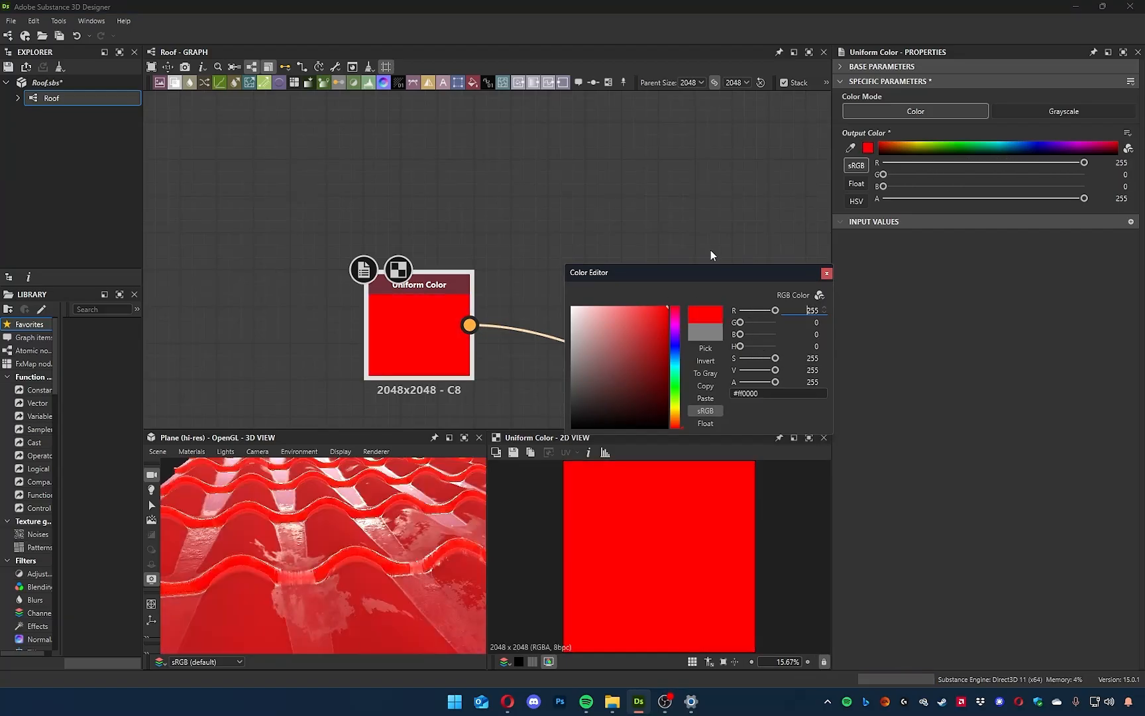
drag(656, 396, 760, 525)
drag(630, 385, 609, 298)
drag(332, 523, 315, 544)
drag(600, 328, 608, 361)
drag(625, 277, 593, 178)
drag(598, 253, 577, 262)
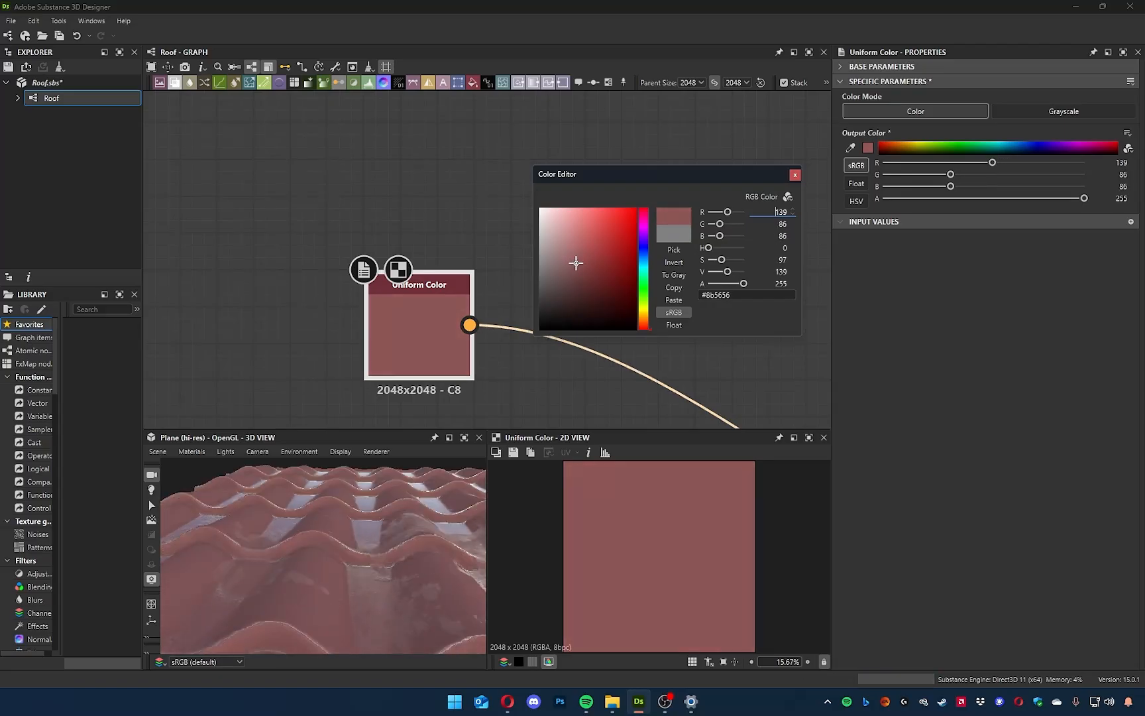
Check the reddish tiles in 3D and switch to the browser's enlarged Witcher 3 roof reference image on Imgur.
mouse_move(394, 509)
mouse_down()
mouse_move(424, 555)
mouse_move(400, 533)
mouse_up()
key(alt+Tab)
click(339, 360)
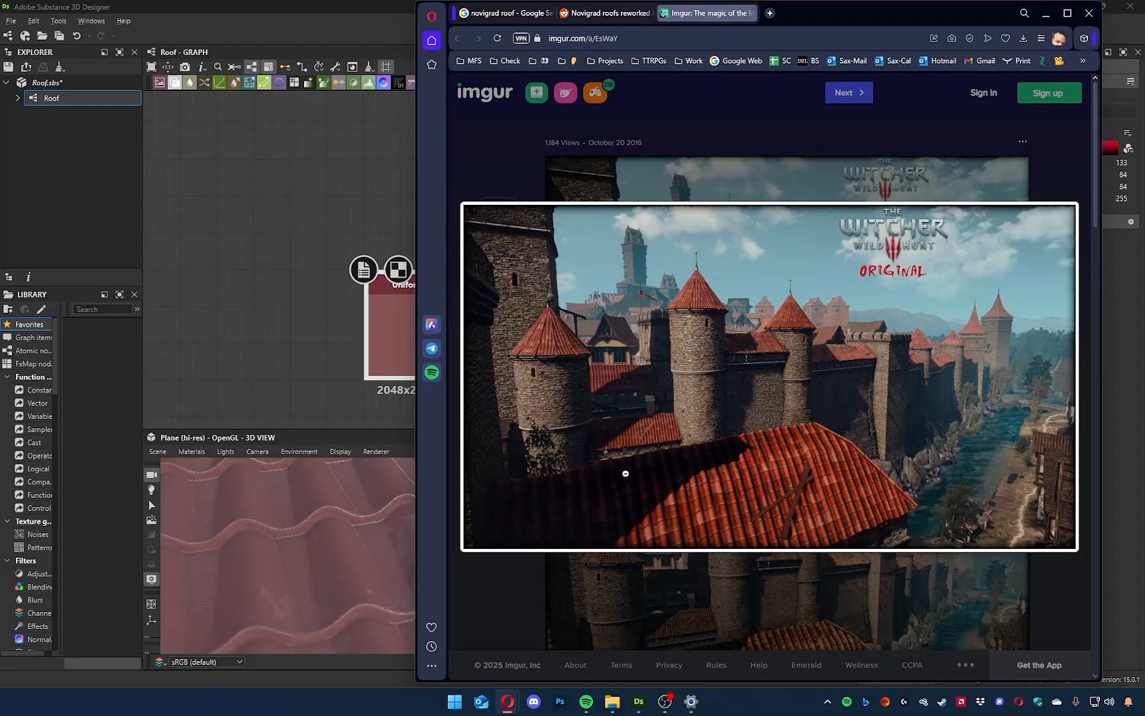
Switch back to Substance 3D Designer, deepen the base Uniform Color to a more saturated red, and check the tiles in 3D.
key(alt+Tab)
drag(588, 266, 822, 246)
drag(622, 266, 597, 271)
scroll(383, 560, down, 6)
drag(382, 558, 351, 529)
scroll(371, 575, up, 8)
Lower the previewed Water amount to 0.08 in the graph's input parameters and check the drier red tiles in 3D.
click(444, 214)
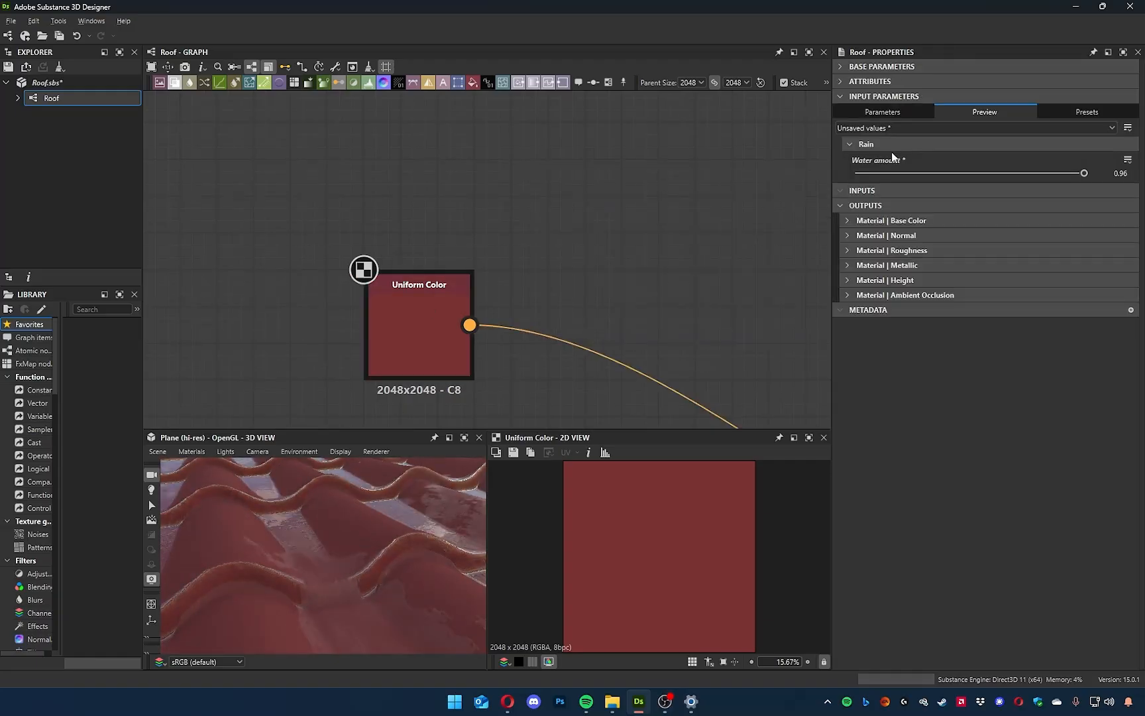
drag(936, 173, 900, 174)
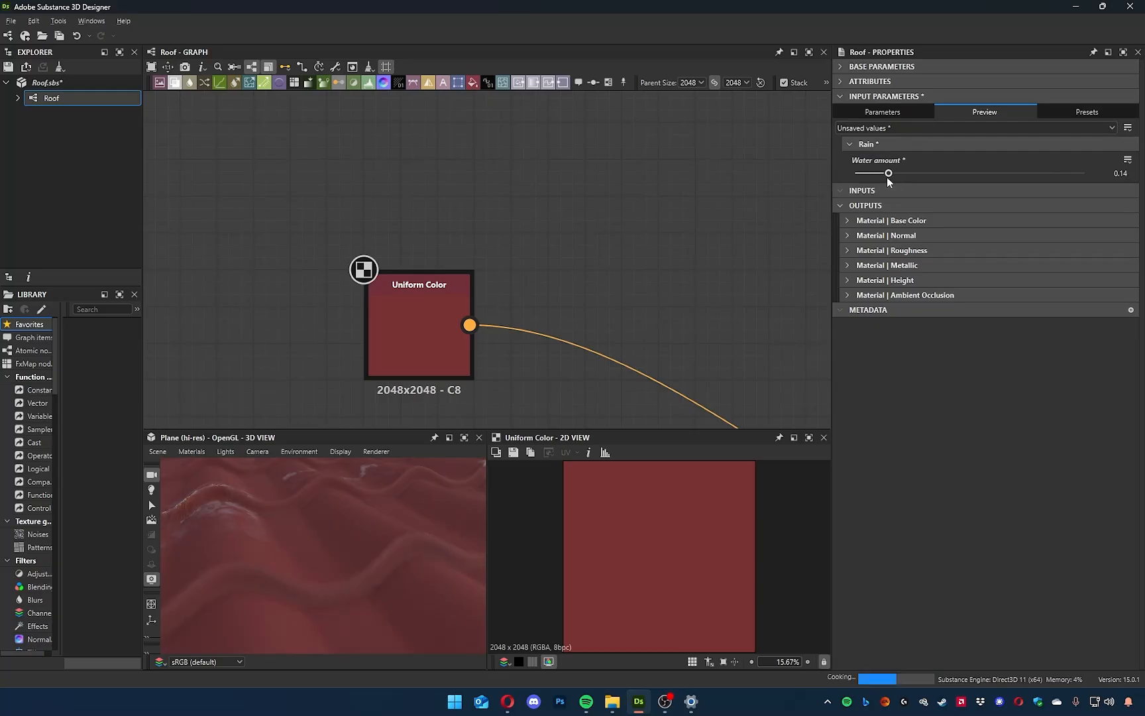
drag(285, 550, 324, 539)
scroll(557, 296, down, 3)
middle_drag(684, 289, 626, 192)
drag(433, 214, 539, 291)
drag(360, 547, 332, 507)
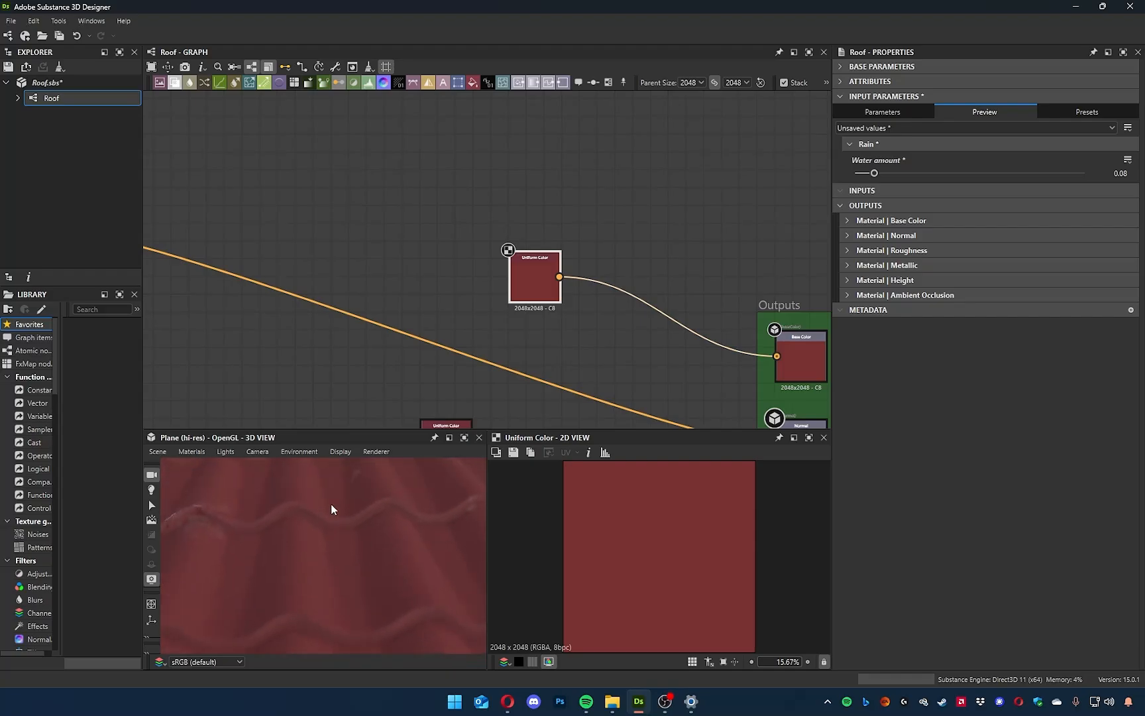
Add a second Uniform Color node just above the red Uniform Color in the graph.
middle_drag(613, 358, 612, 316)
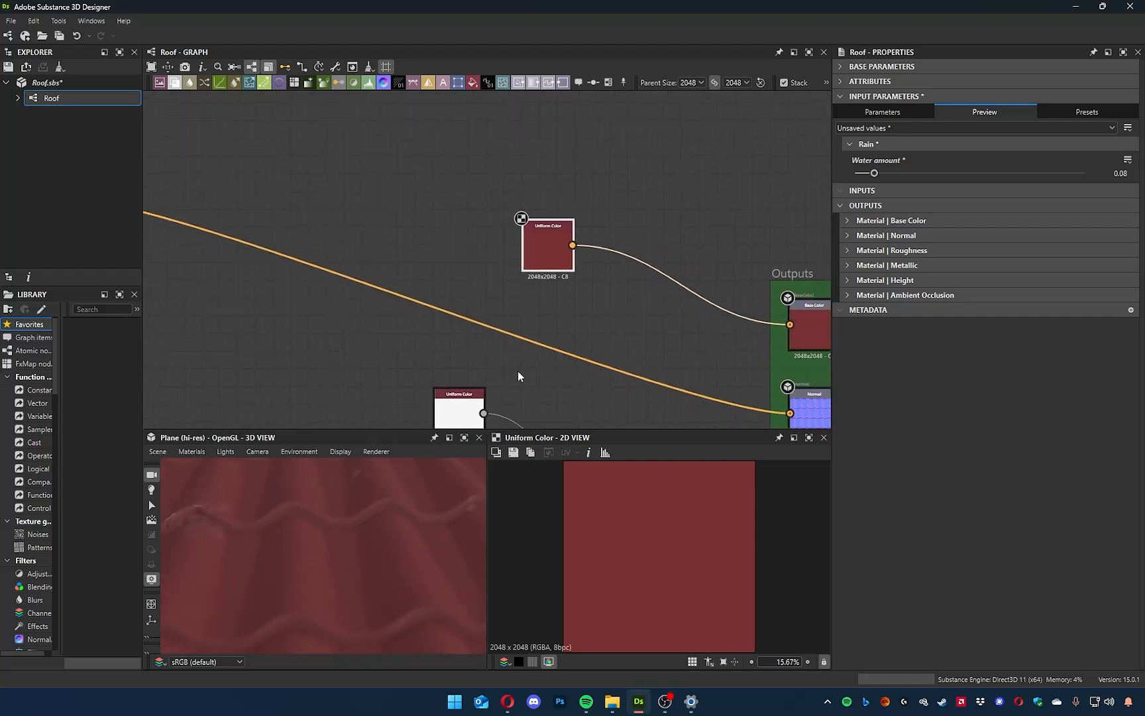
middle_drag(518, 372, 508, 305)
scroll(578, 246, up, 1)
middle_drag(589, 242, 626, 302)
scroll(613, 324, down, 3)
middle_drag(614, 251, 617, 271)
drag(617, 272, 495, 226)
key(space)
text(sun)
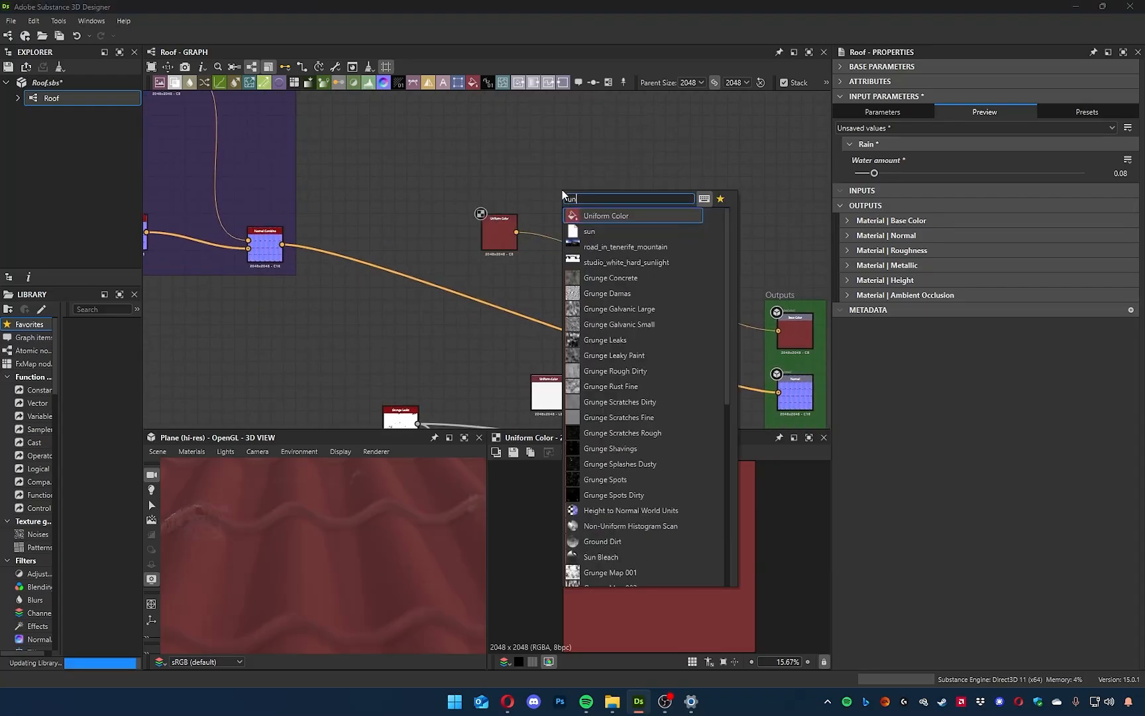
key(Return)
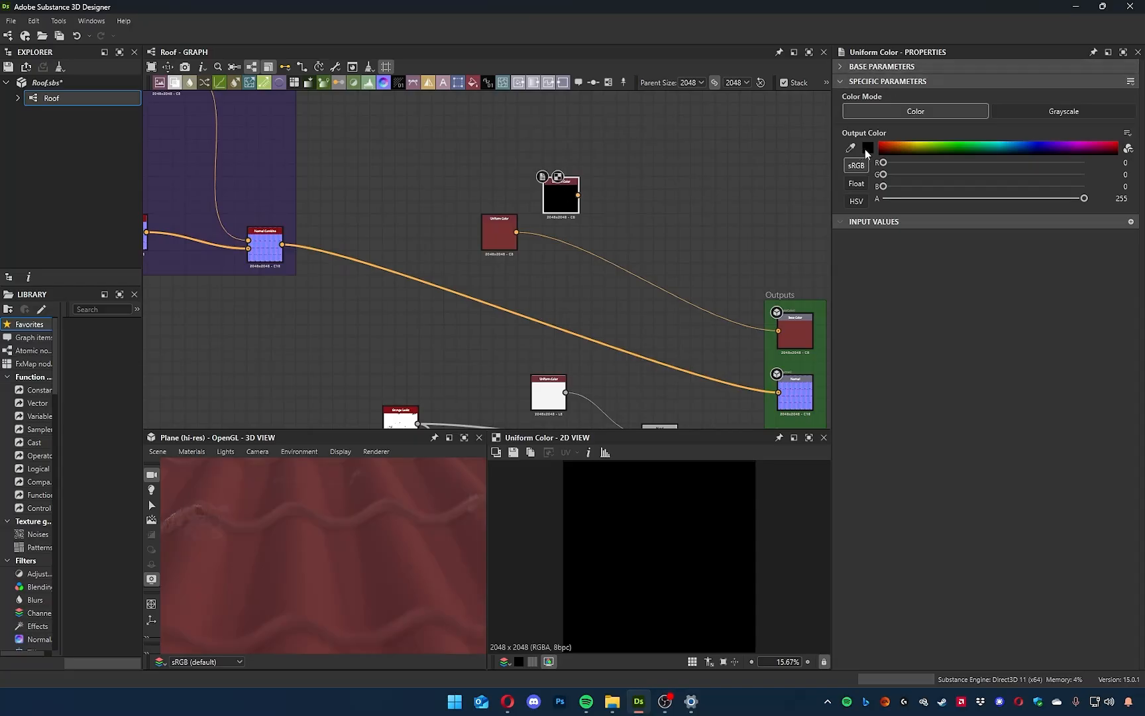
Set the new Uniform Color's output to a dark brownish grey, RGB 53, 50, 43.
click(867, 147)
drag(574, 326, 555, 317)
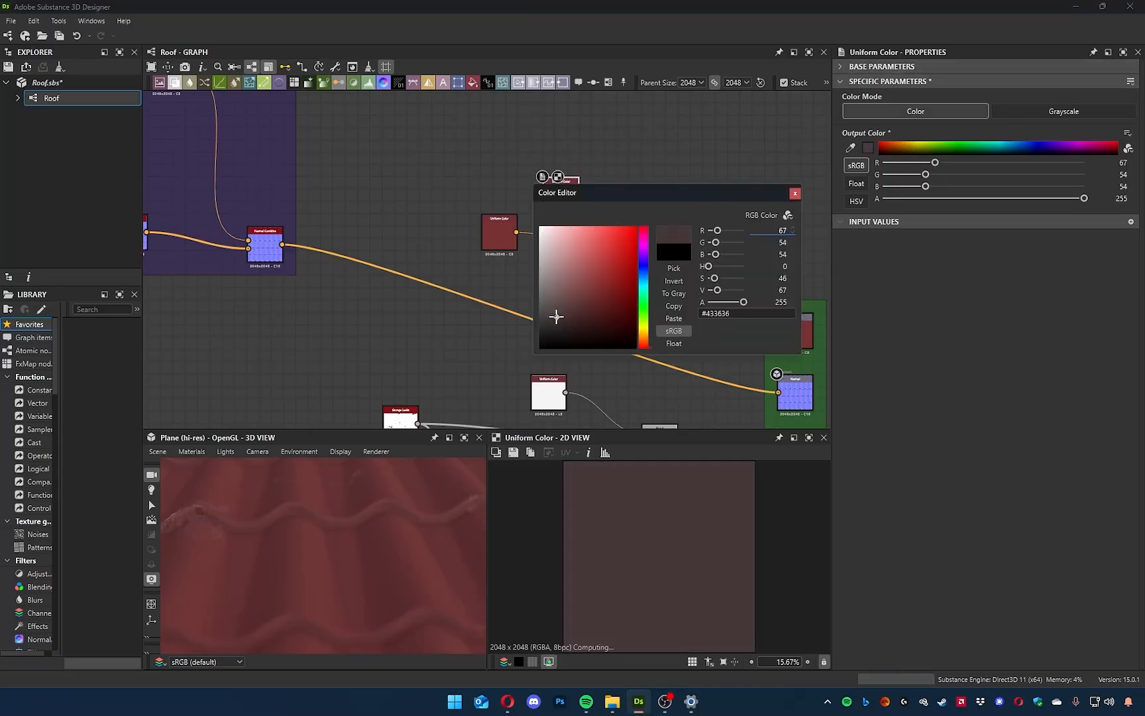
drag(643, 339, 643, 332)
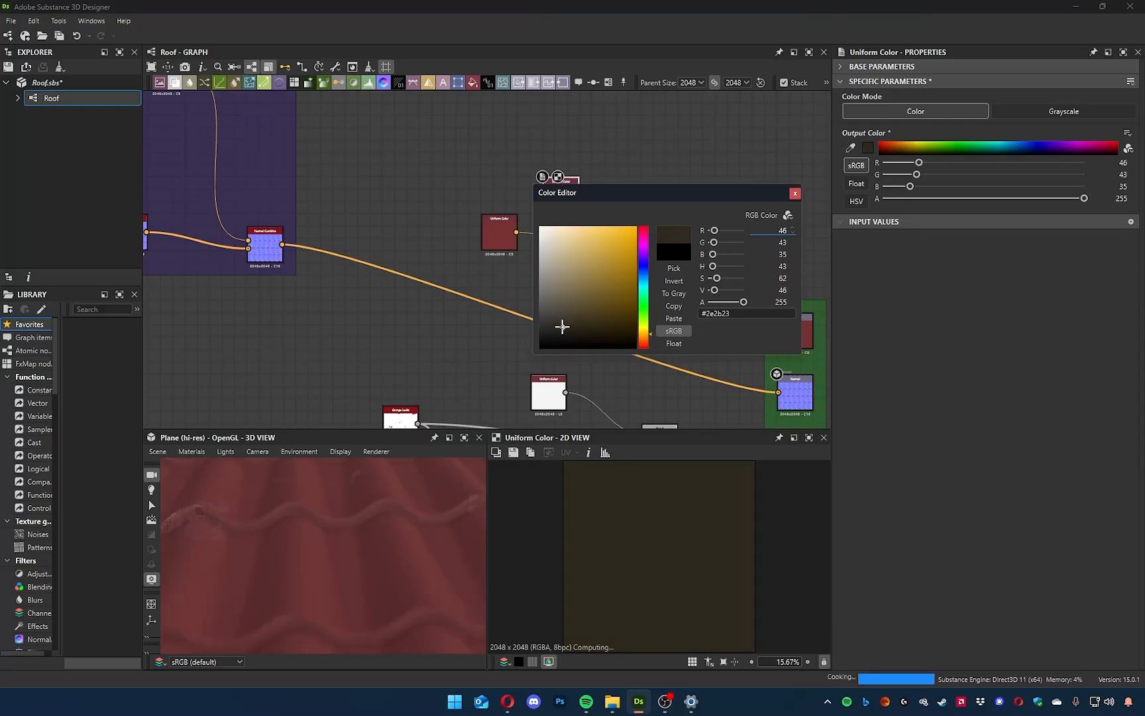
click(562, 323)
drag(562, 323, 560, 323)
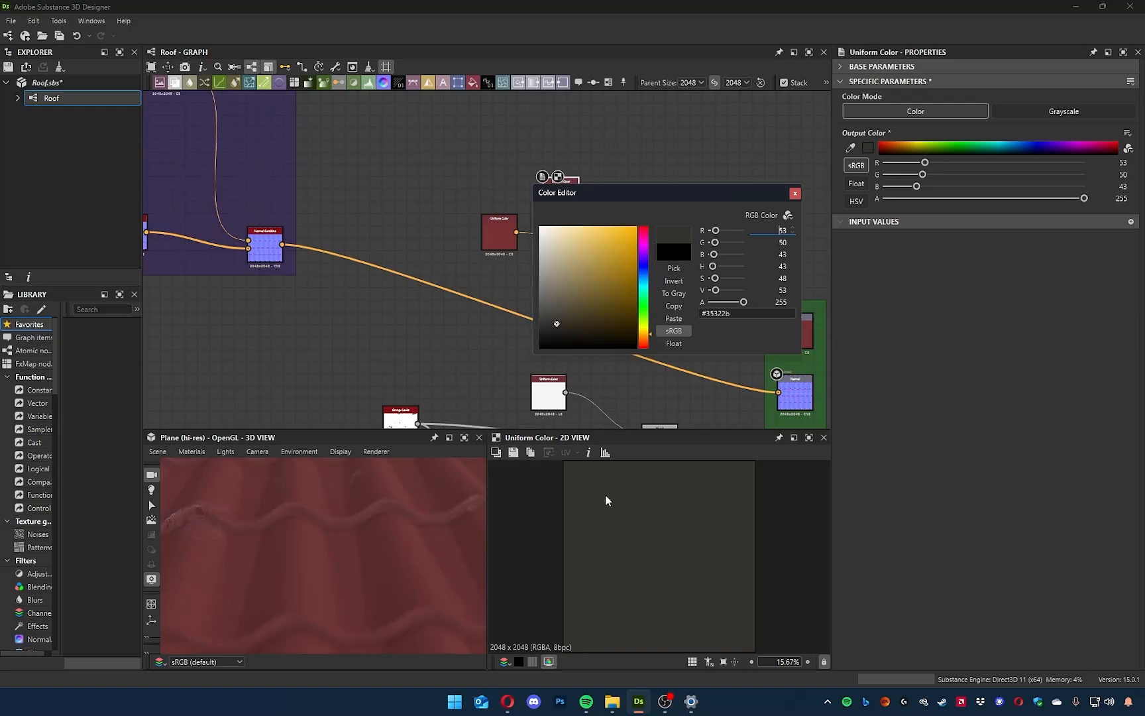
click(794, 196)
Examine the Base Color output connection, the two Uniform Color nodes and the red tiles in 3D.
scroll(757, 352, up, 3)
middle_drag(757, 352, 537, 325)
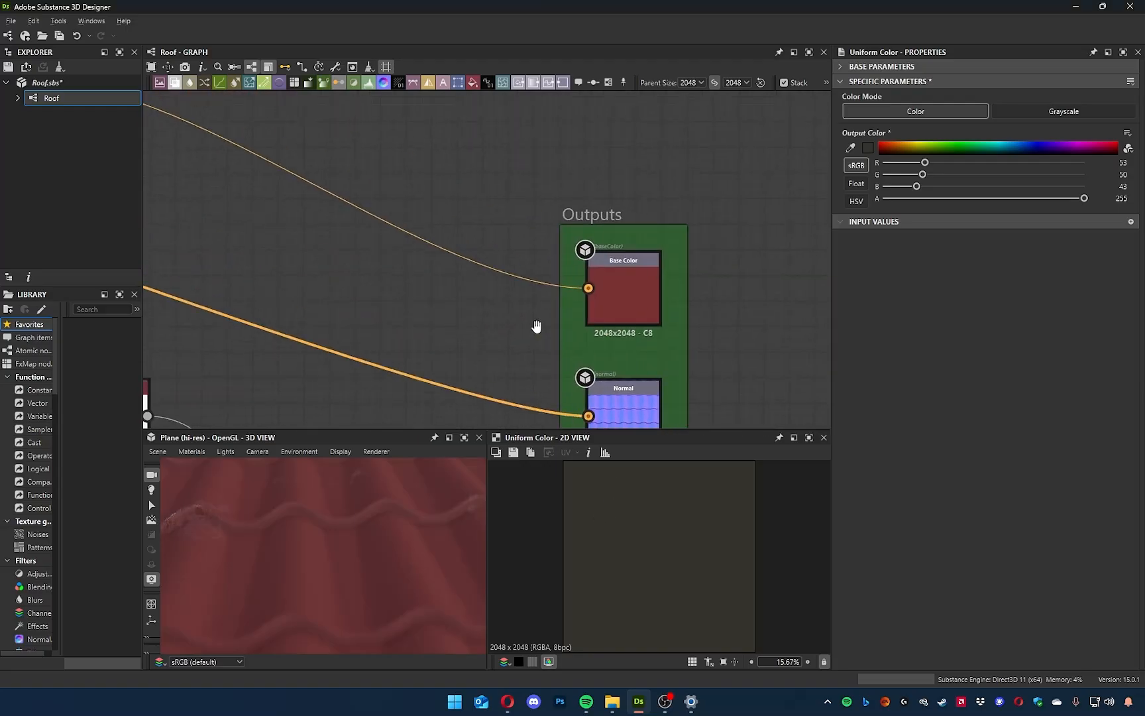
middle_drag(438, 218, 601, 299)
middle_drag(379, 203, 646, 366)
drag(561, 248, 435, 197)
click(550, 268)
middle_drag(588, 300, 526, 230)
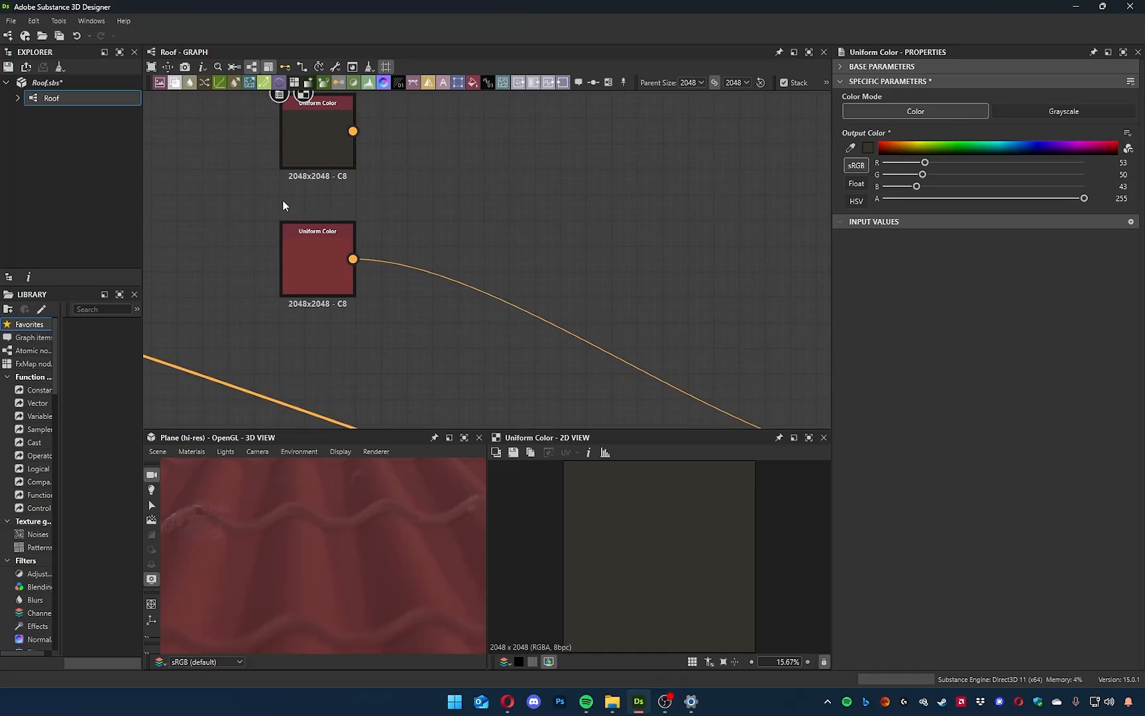
drag(273, 550, 337, 551)
Insert a PBR Albedo Safe Color node between the red Uniform Color and the Base Color output.
middle_drag(438, 346, 426, 391)
middle_drag(499, 315, 511, 284)
drag(546, 241, 486, 342)
key(space)
text(pbr)
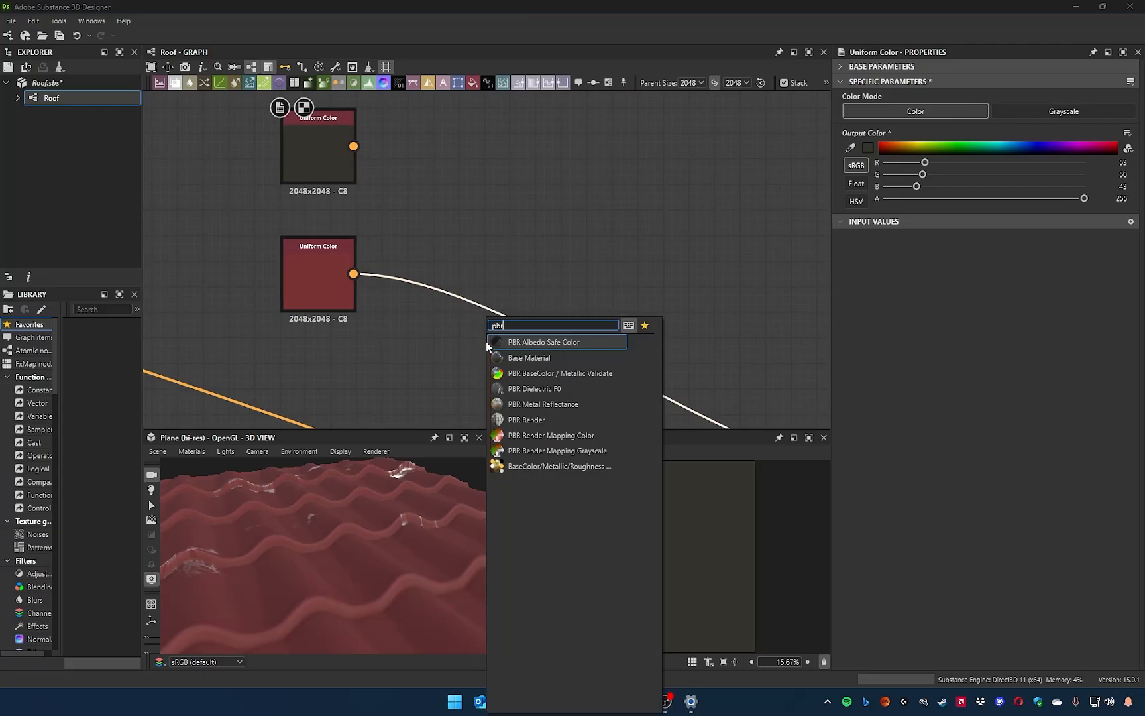
key(Return)
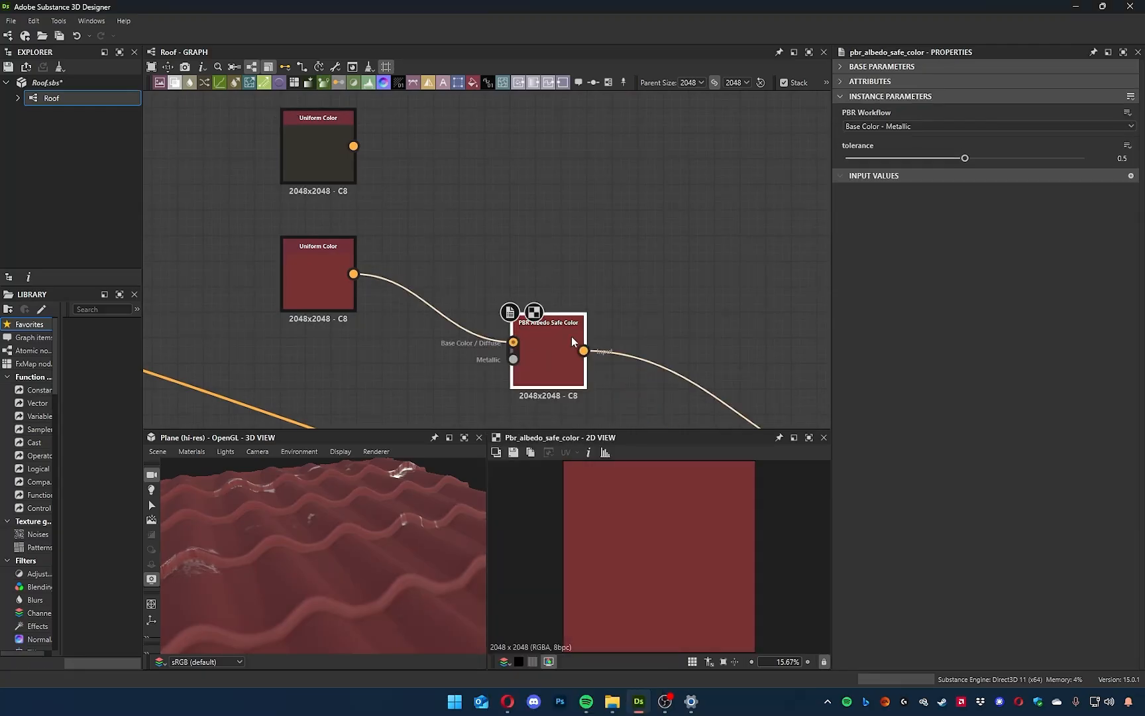
drag(542, 365, 554, 340)
scroll(510, 350, up, 5)
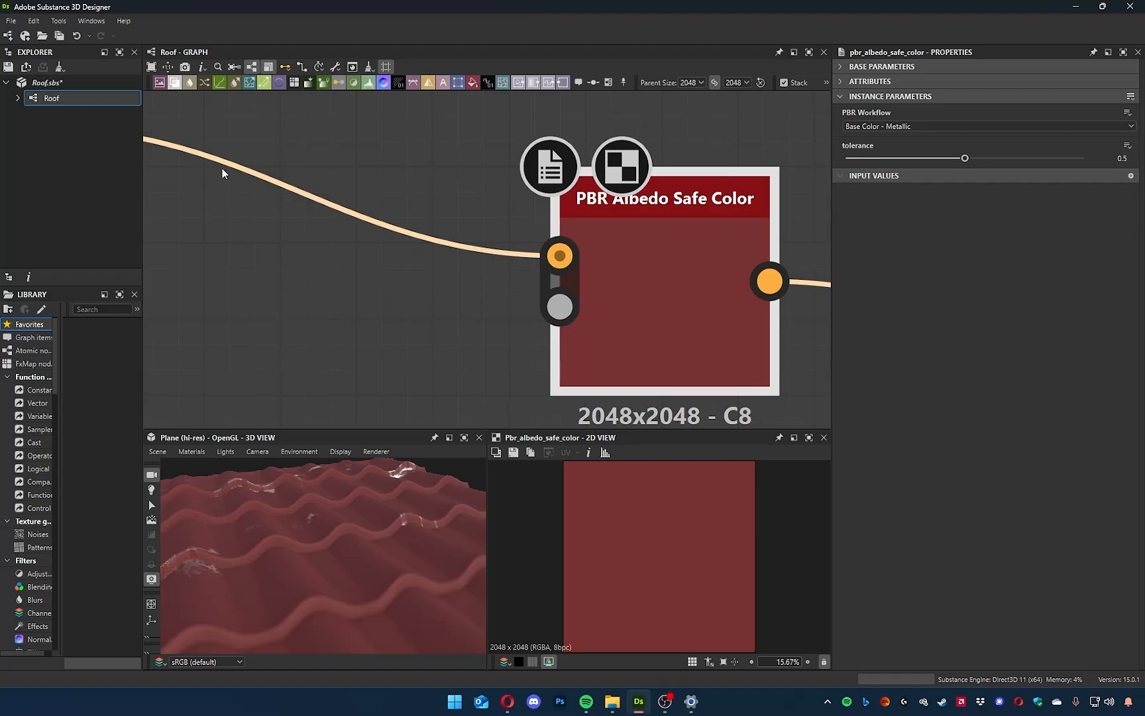
Try the Diffuse - Specular PBR workflow on the safe color node, then return it to Base Color - Metallic.
scroll(424, 239, down, 3)
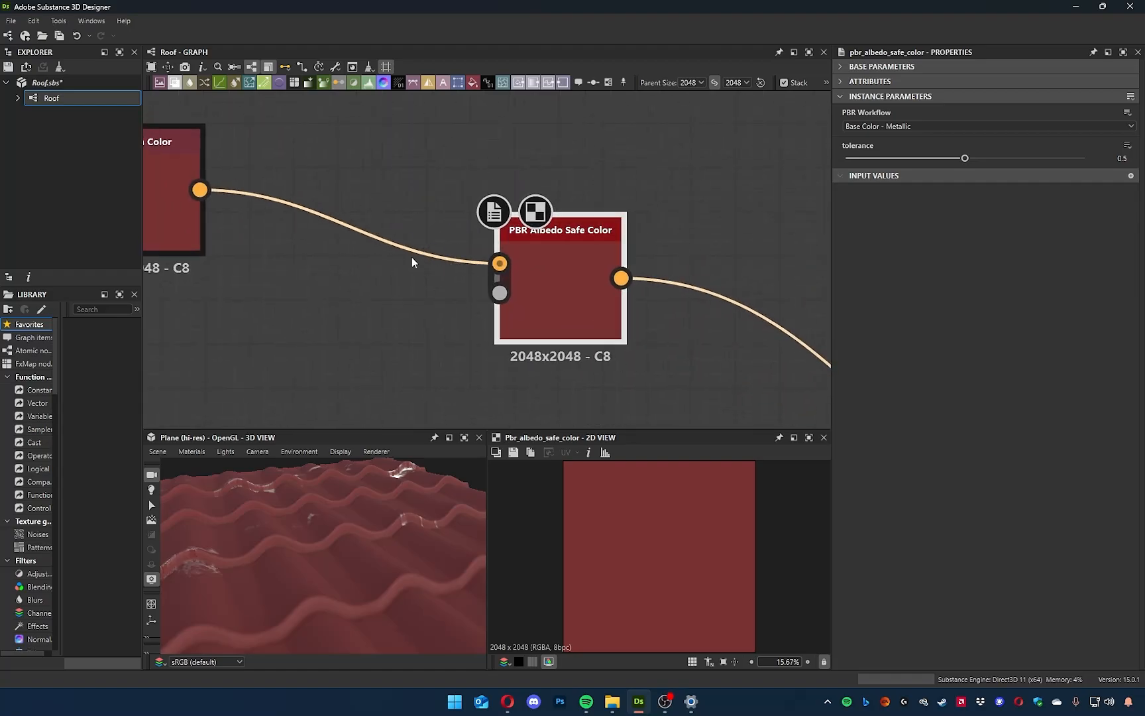
middle_drag(402, 246, 418, 262)
click(941, 124)
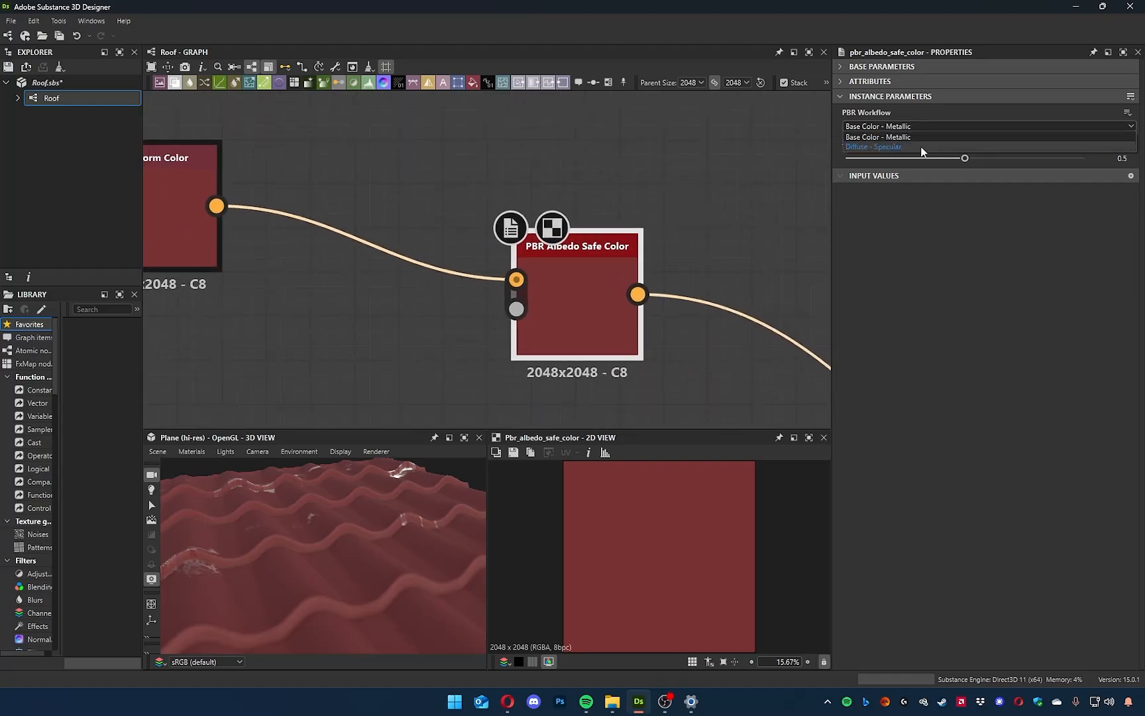
click(912, 144)
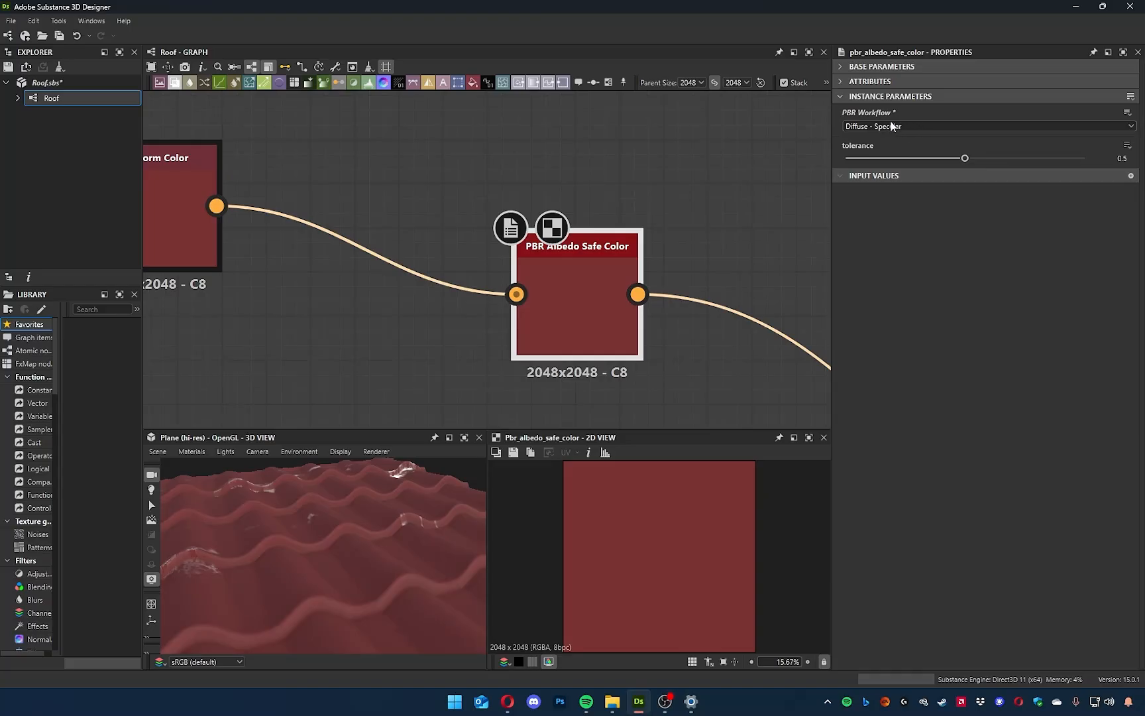
click(899, 128)
click(885, 135)
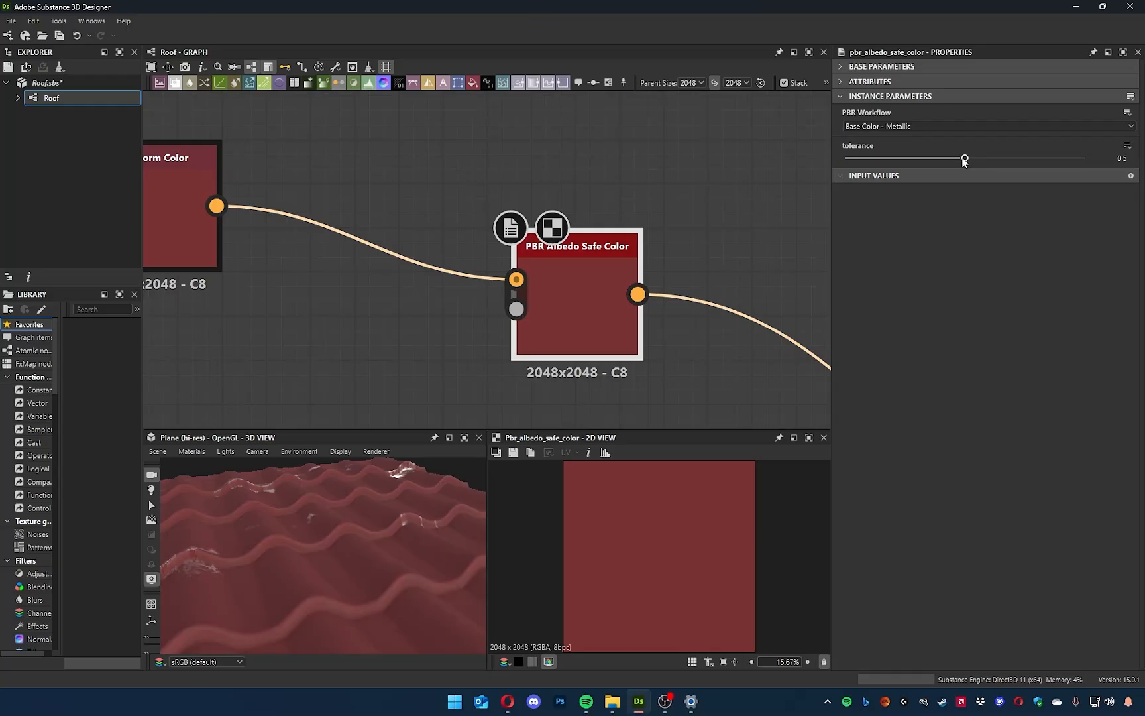
Test the safe color node's tolerance at 1 and at 0 while watching the red tiles in 3D.
drag(937, 162, 752, 167)
drag(855, 158, 1087, 163)
drag(392, 564, 372, 562)
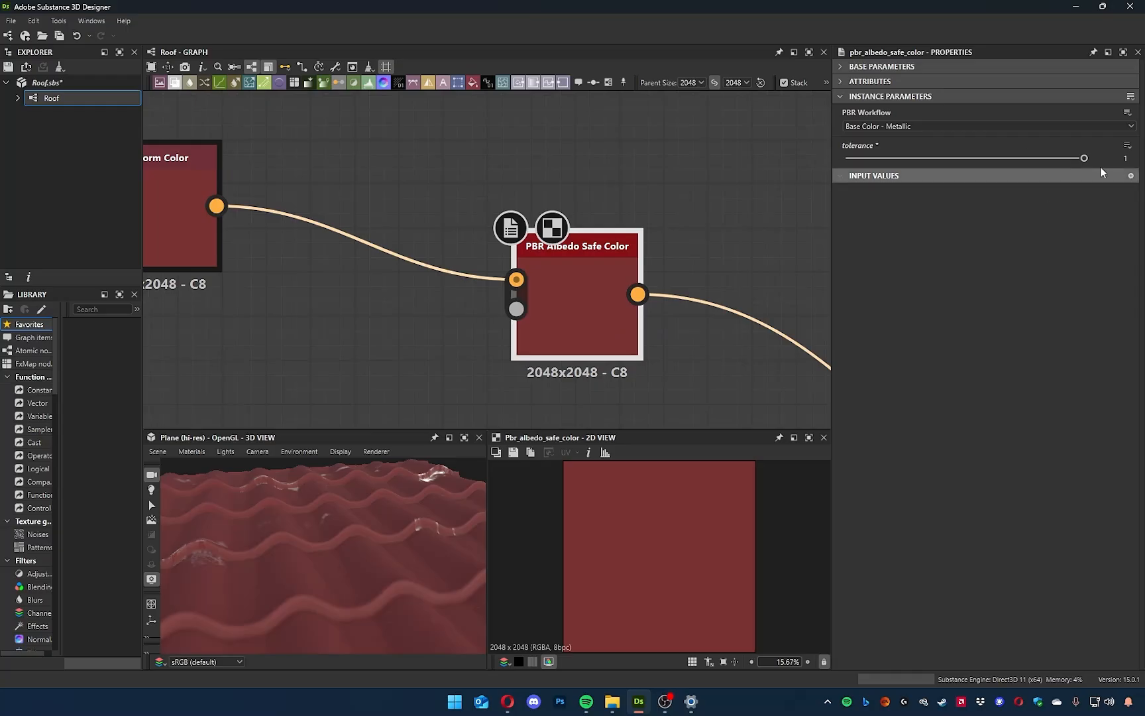
drag(1075, 159, 788, 166)
middle_drag(718, 265, 472, 312)
scroll(472, 312, up, 2)
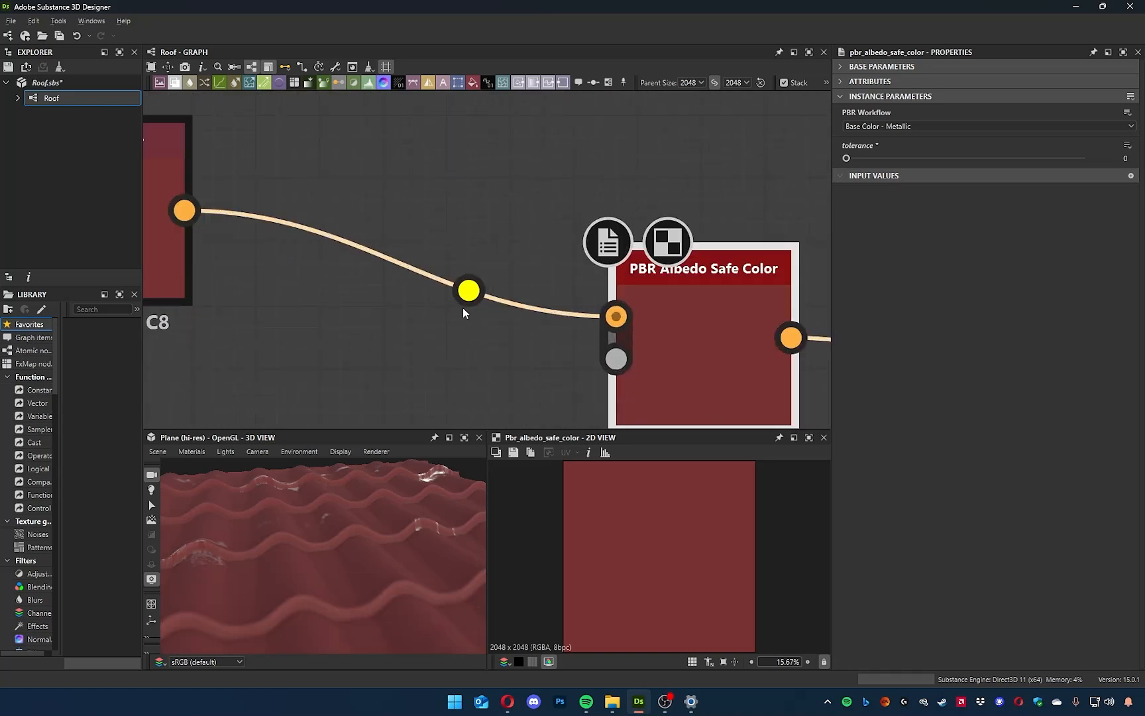
drag(382, 497, 366, 516)
middle_drag(507, 320, 493, 280)
scroll(519, 314, down, 3)
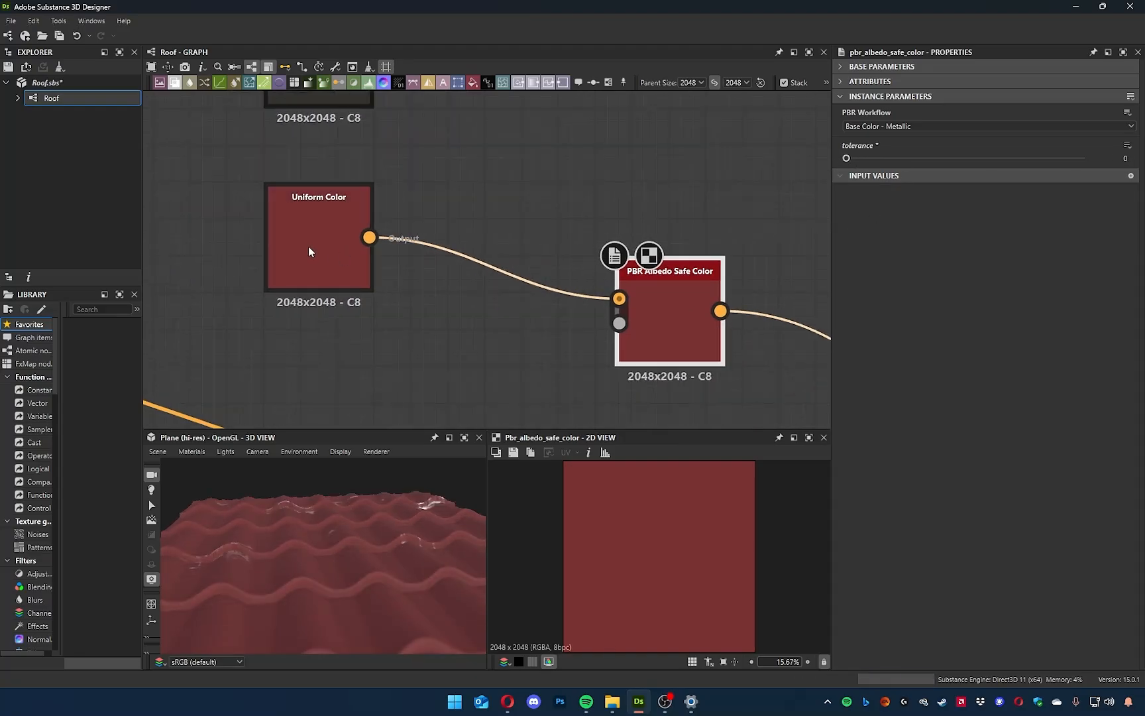
Set the Uniform Color feeding the safe color node to pure black and compare both nodes in the 2D view.
click(309, 251)
click(869, 147)
drag(662, 213, 900, 345)
drag(831, 447, 690, 530)
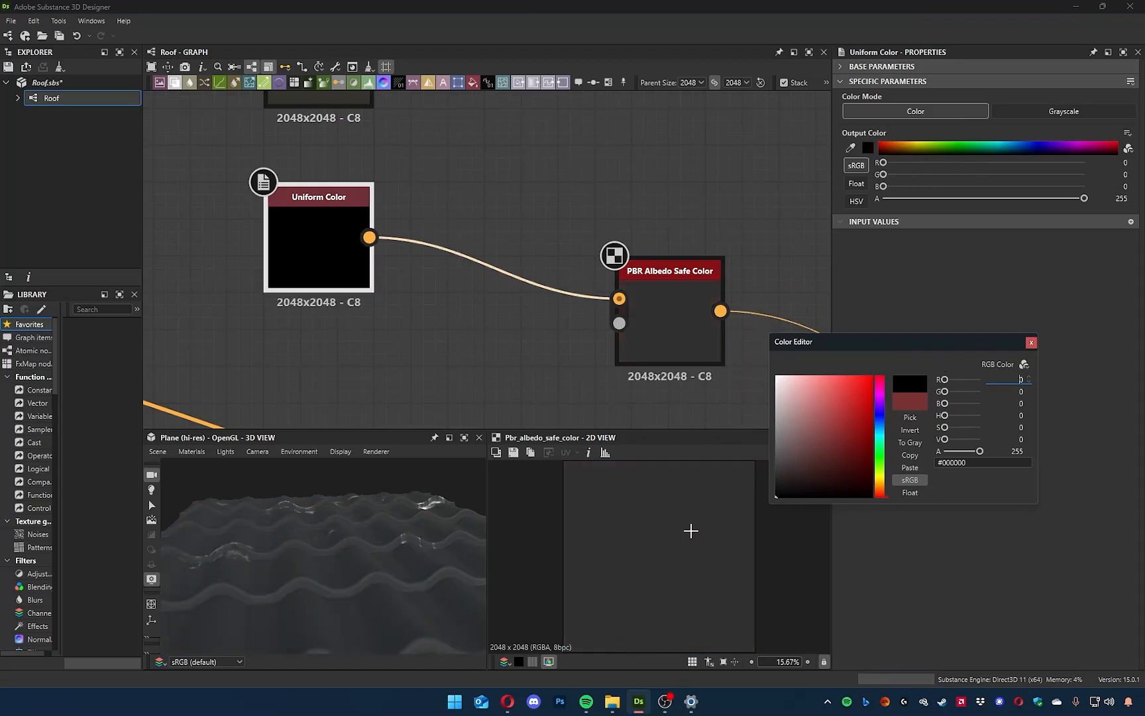
click(1029, 341)
double_click(313, 243)
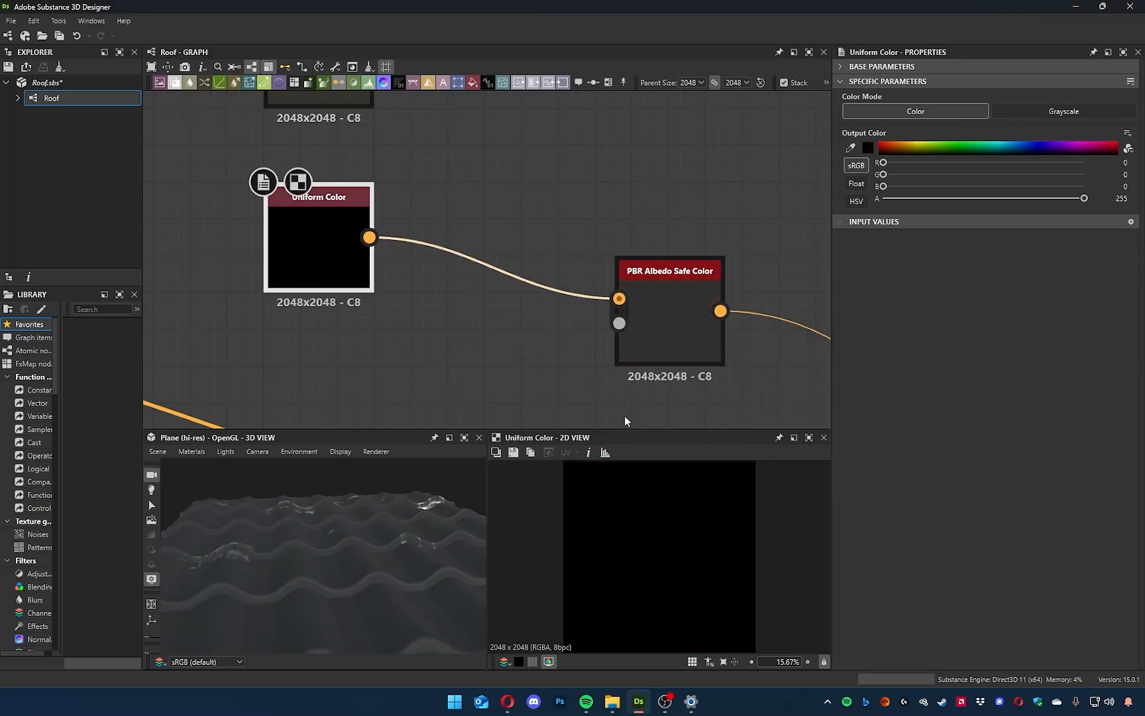
double_click(653, 314)
scroll(633, 530, up, 4)
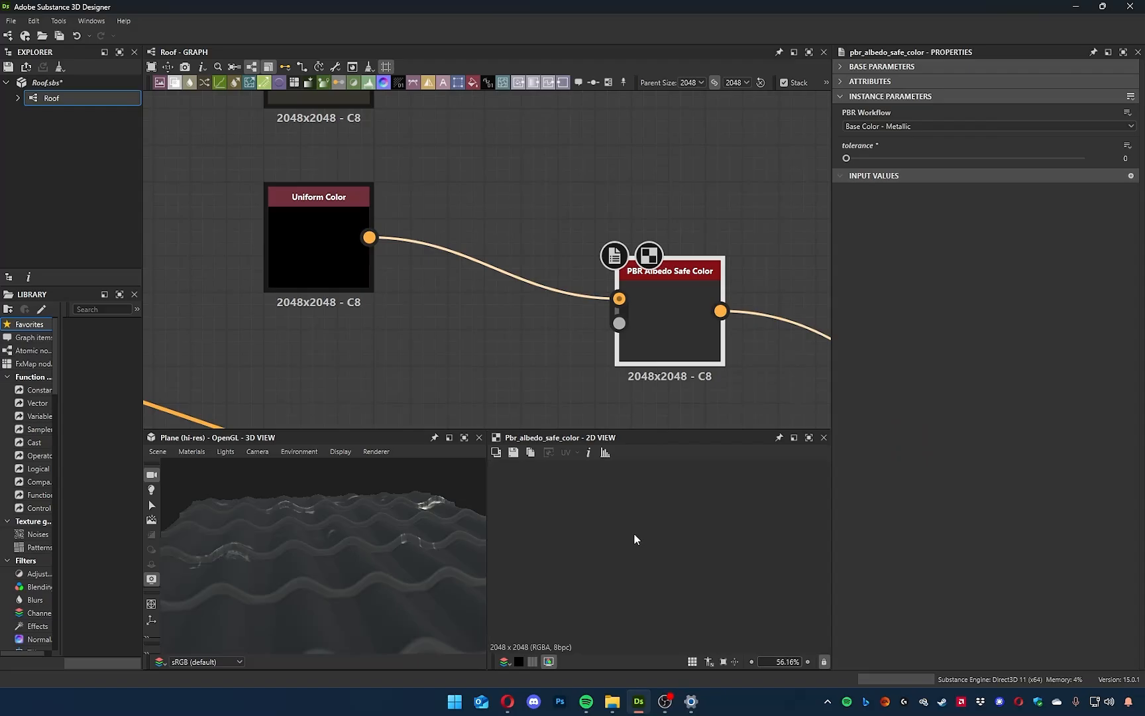
scroll(637, 520, down, 2)
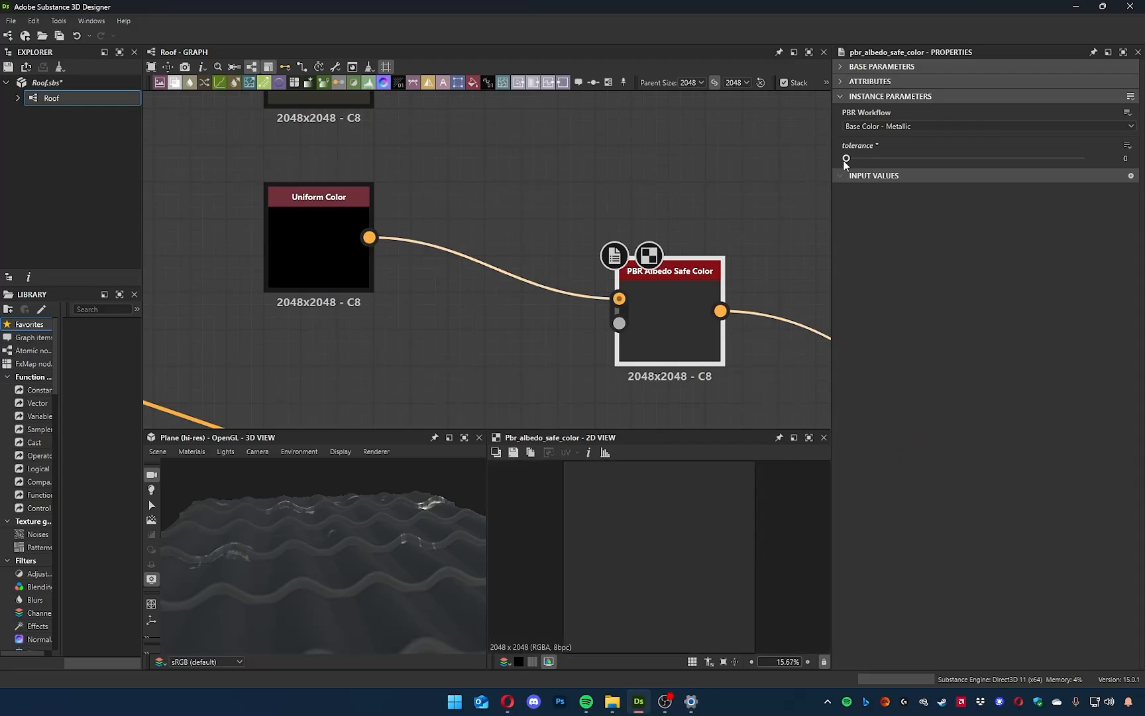
With the black input, raise the PBR Albedo Safe Color tolerance to 1 and return it to 0, comparing the 2D results.
drag(846, 158, 1140, 175)
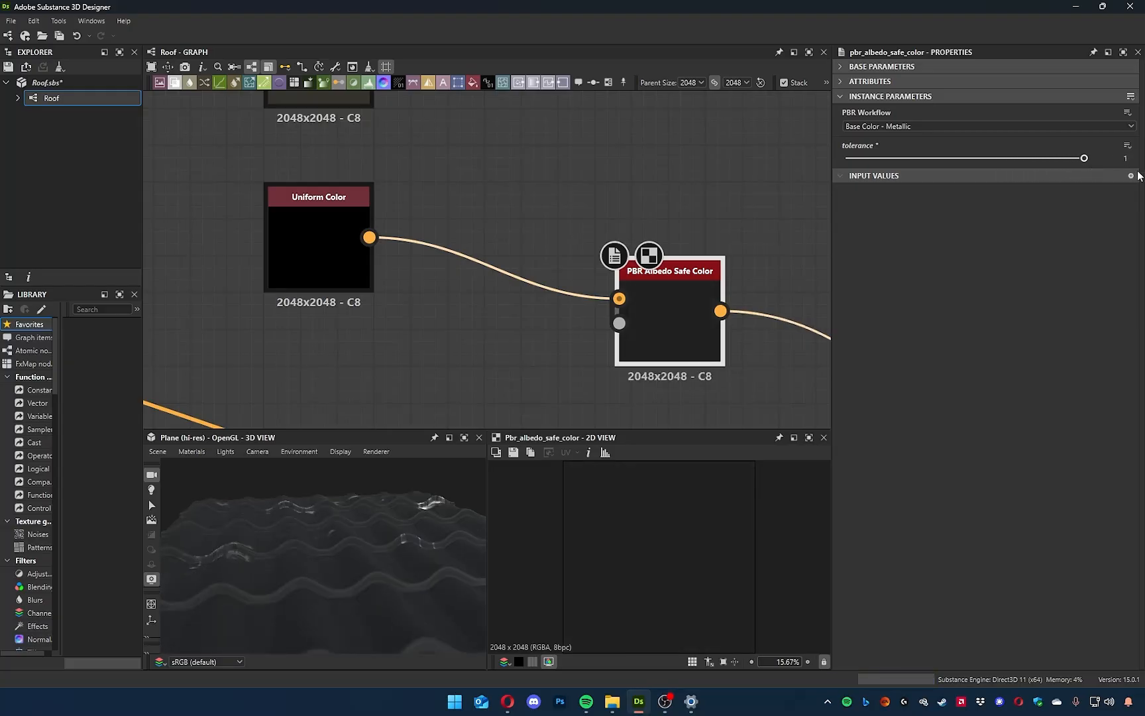
scroll(636, 547, down, 1)
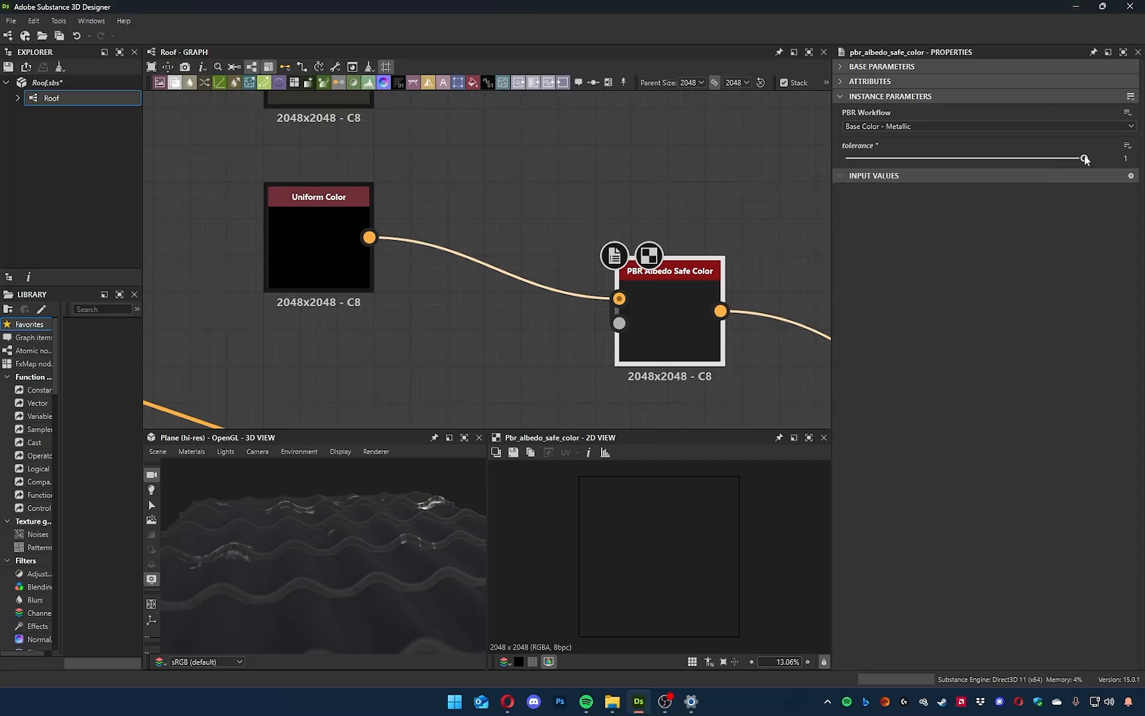
drag(1085, 161, 775, 166)
scroll(670, 319, up, 4)
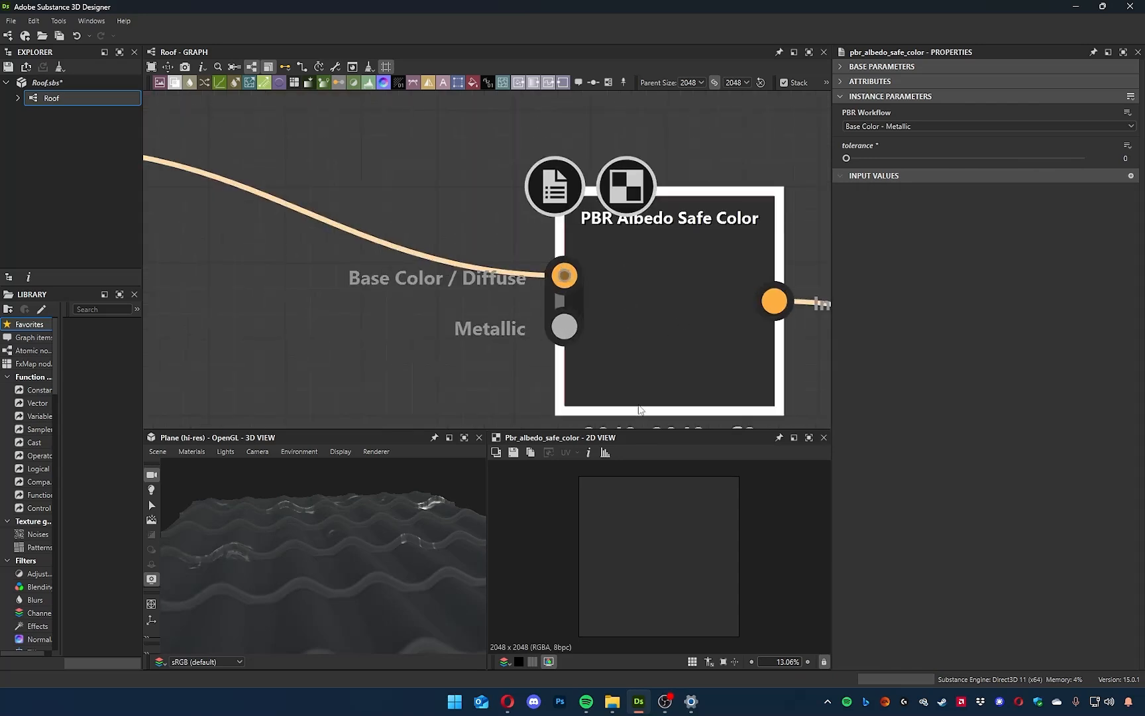
scroll(665, 542, down, 6)
scroll(656, 546, up, 7)
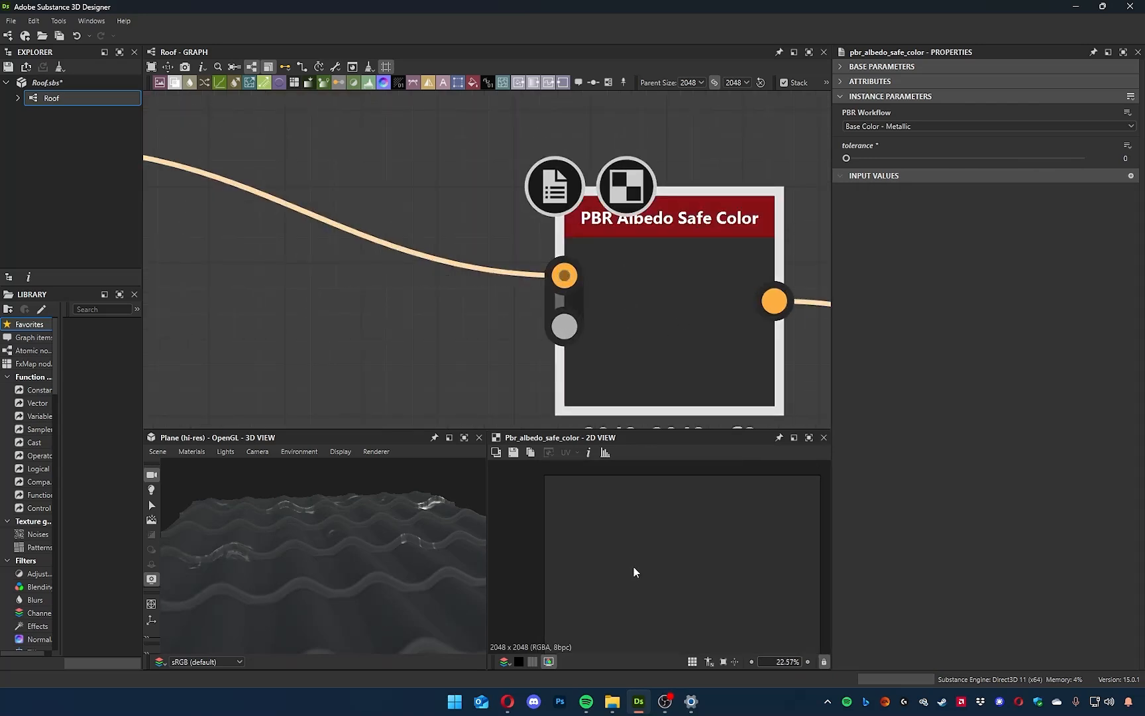
scroll(630, 543, down, 4)
Set the connected Uniform Color to pure white, RGB 255, 255, 255, and show the safe color node's output in the 2D view.
middle_drag(151, 267, 484, 323)
double_click(423, 267)
scroll(667, 358, down, 5)
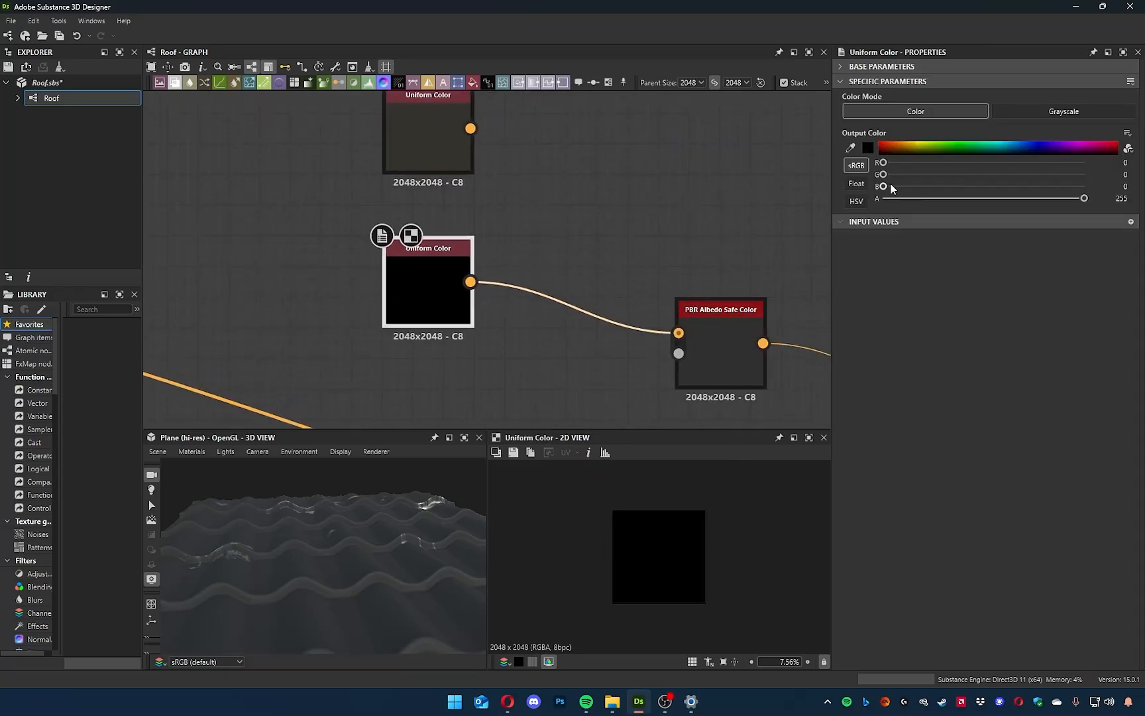
click(866, 151)
drag(798, 452, 586, 271)
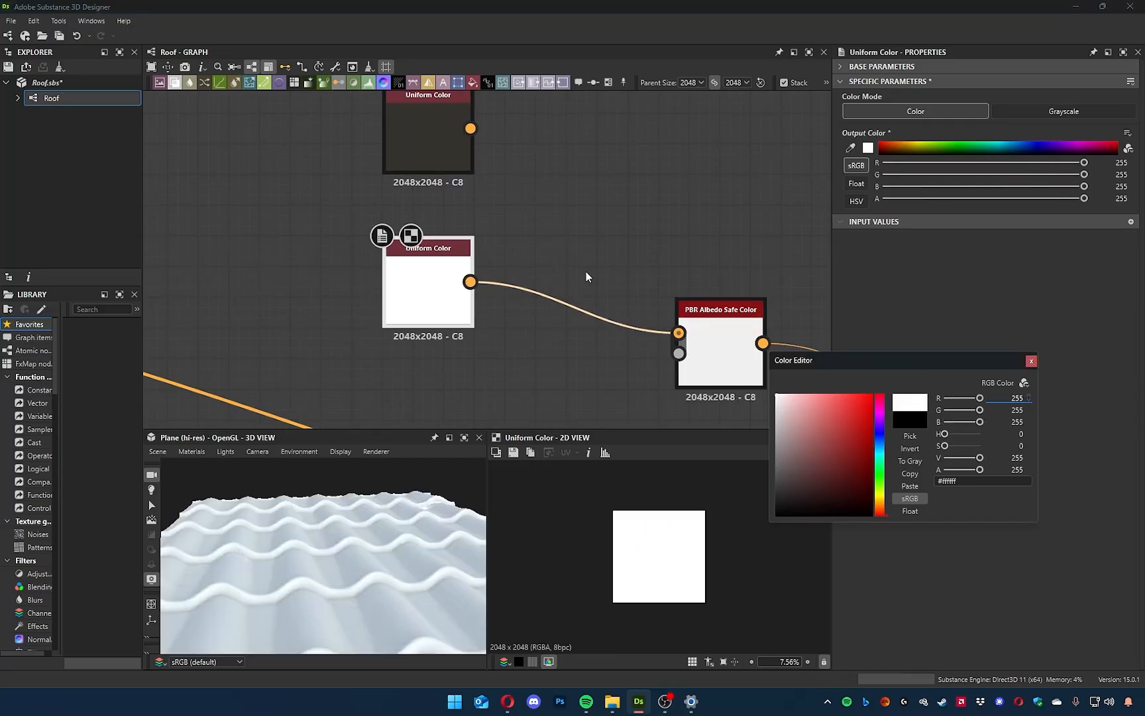
middle_drag(695, 234, 634, 202)
double_click(656, 310)
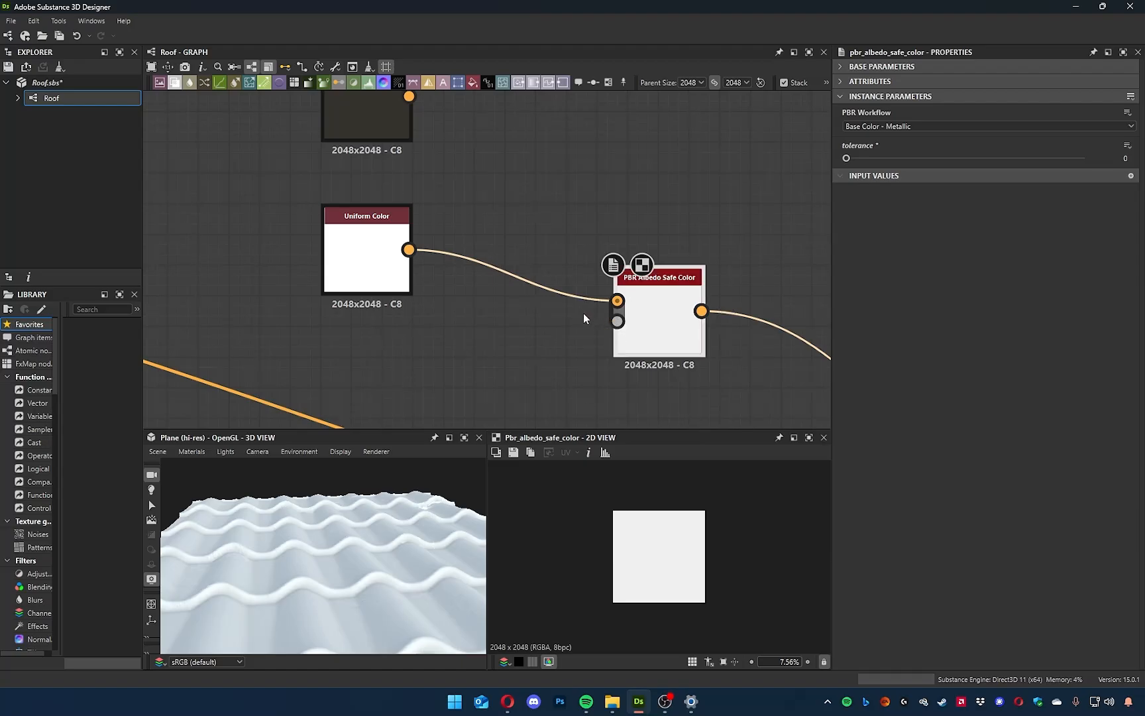
Set the white Uniform Color's output to a dark, muted reddish brown.
click(411, 262)
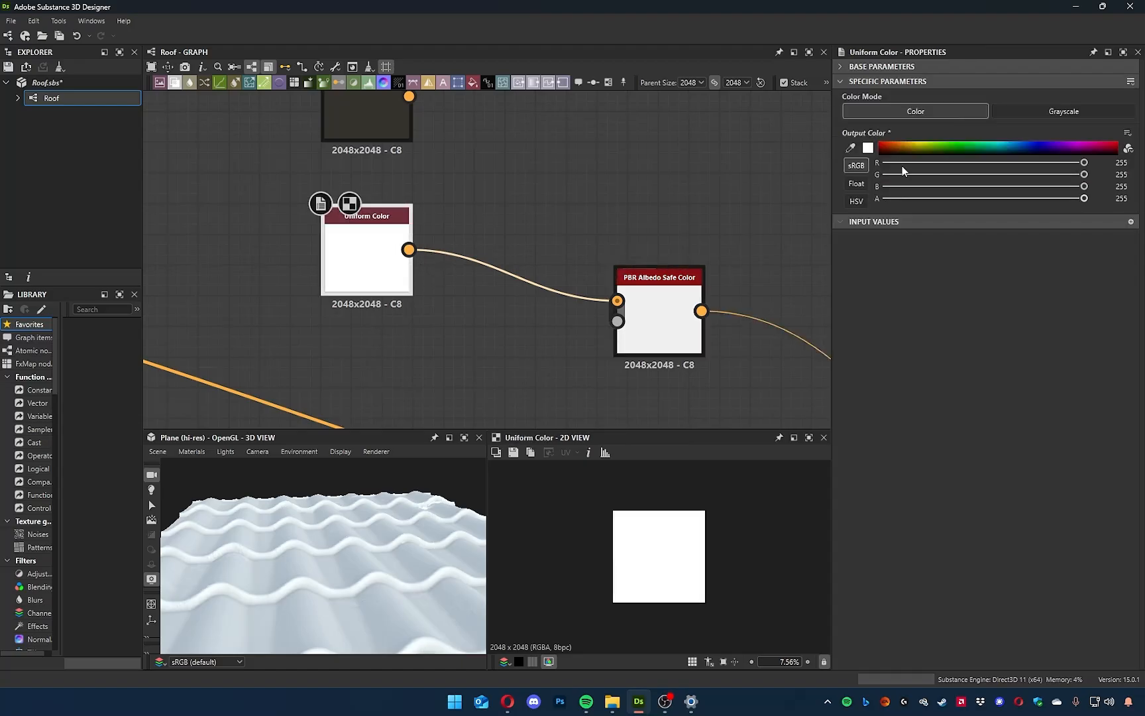
click(869, 149)
mouse_move(788, 490)
mouse_down()
mouse_move(690, 493)
mouse_move(674, 480)
mouse_move(800, 487)
mouse_move(805, 498)
mouse_up()
middle_drag(613, 363, 457, 264)
Delete the PBR Albedo Safe Color node, connect the reddish-brown Uniform Color directly to Base Color, and check the tiles in 3D.
scroll(457, 263, down, 3)
middle_drag(480, 193, 499, 218)
click(528, 284)
key(Delete)
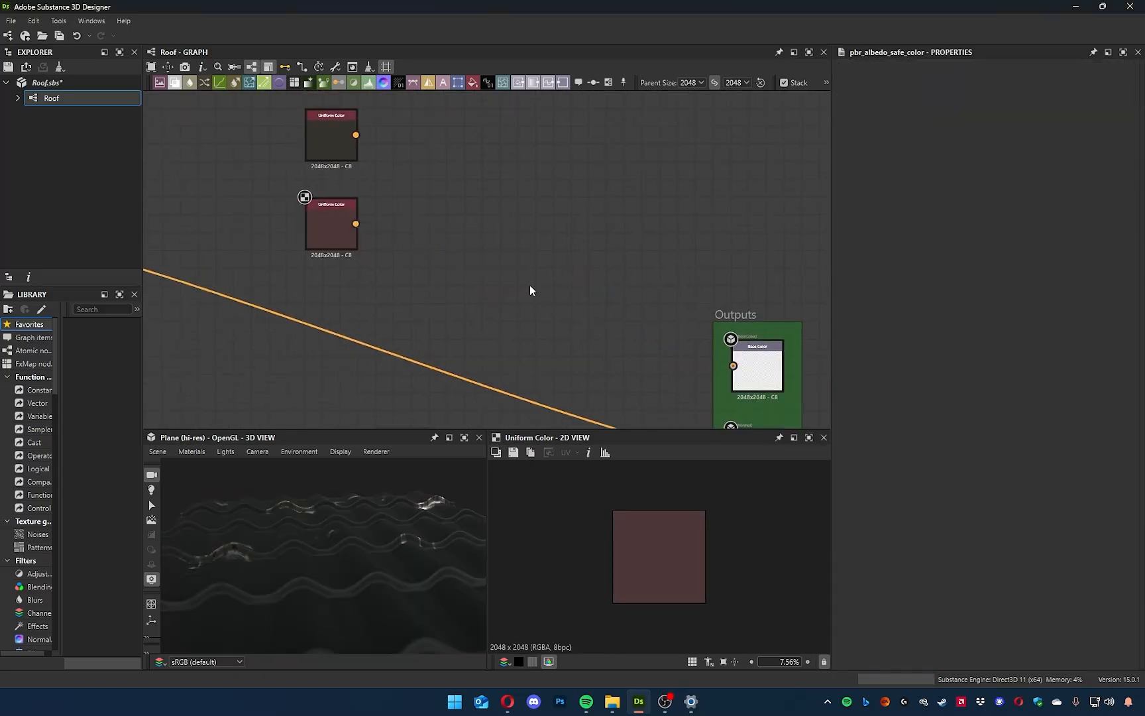
drag(356, 224, 768, 380)
middle_drag(435, 232, 529, 244)
scroll(401, 258, up, 3)
drag(377, 491, 265, 568)
middle_drag(424, 377, 454, 385)
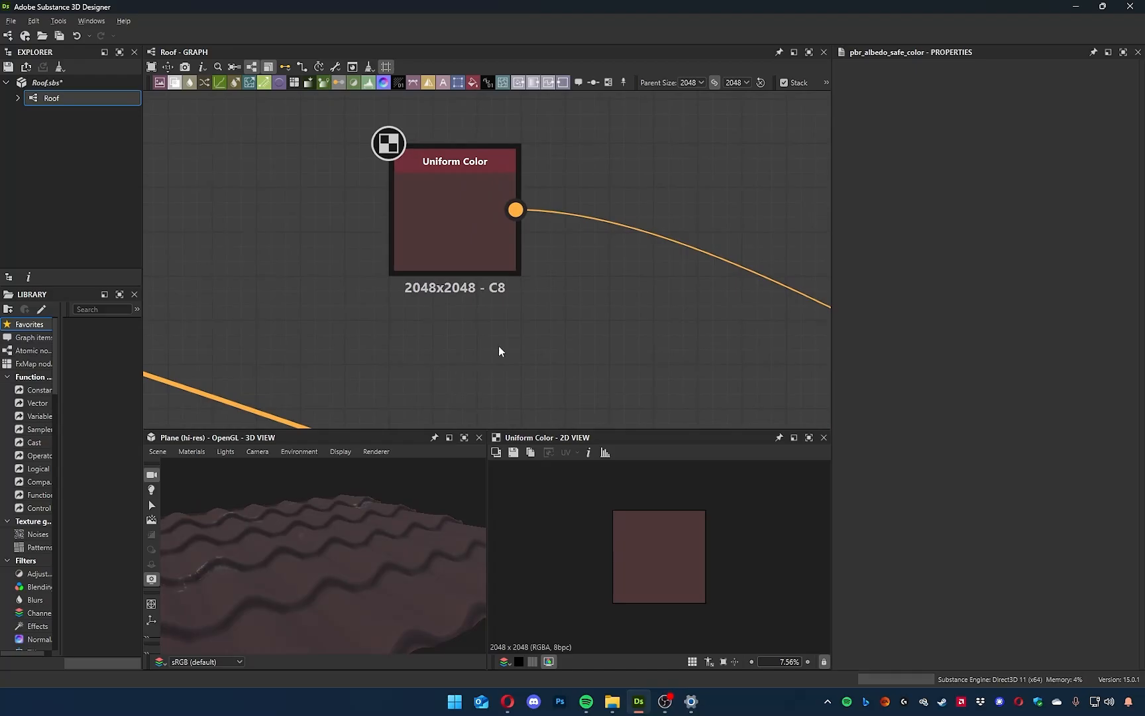
Brighten the Uniform Color connected to Base Color to a stronger reddish brown, RGB 126, 71, 71.
scroll(515, 336, down, 3)
middle_drag(580, 285, 578, 303)
click(470, 299)
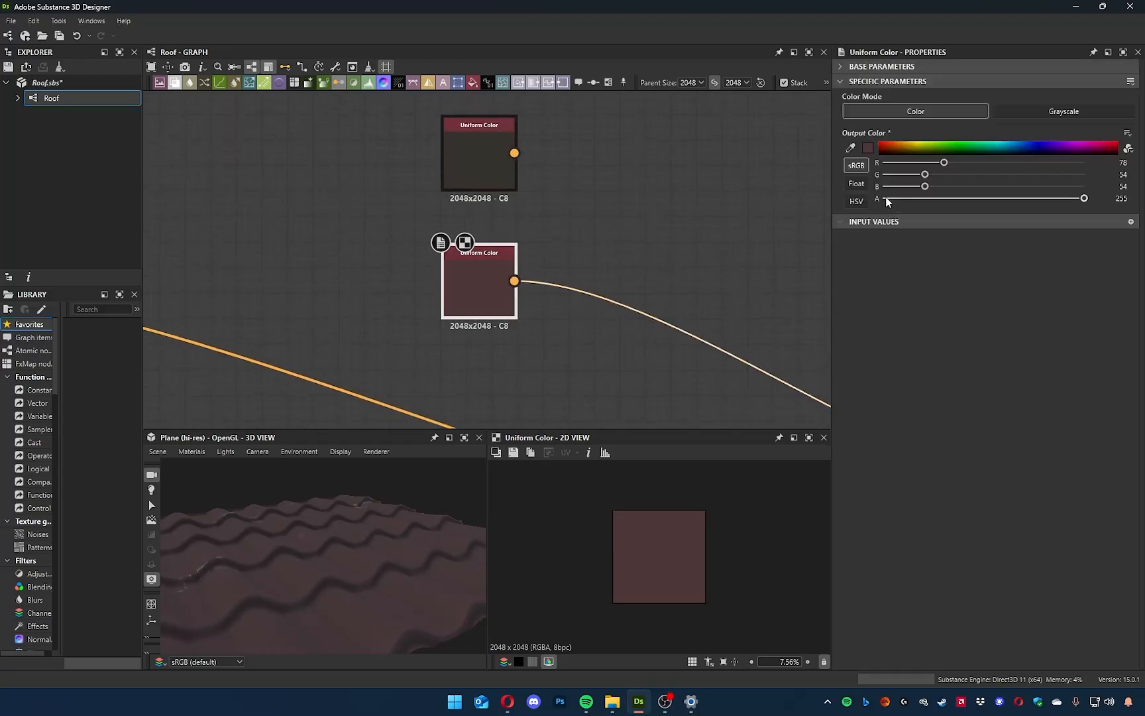
click(869, 145)
click(807, 499)
drag(802, 499, 817, 494)
click(1031, 397)
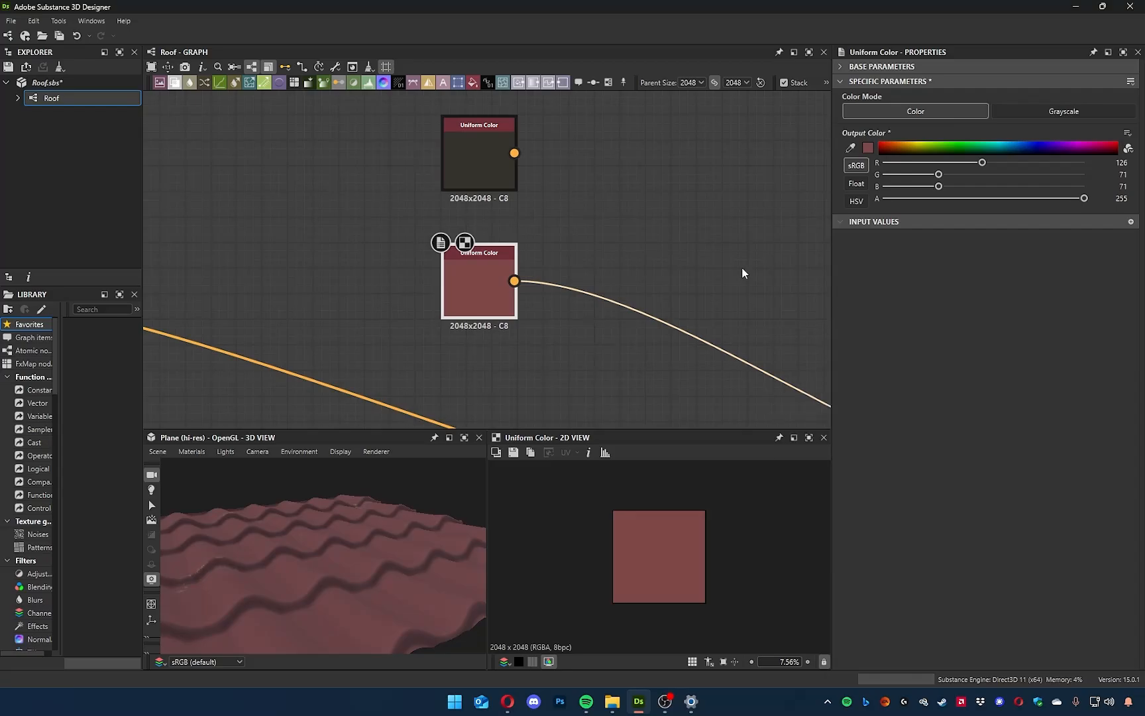
Connect a PBR Albedo Safe Color node to the dark, unconnected Uniform Color and set its tolerance to 0.
scroll(410, 184, down, 5)
middle_drag(448, 210, 721, 233)
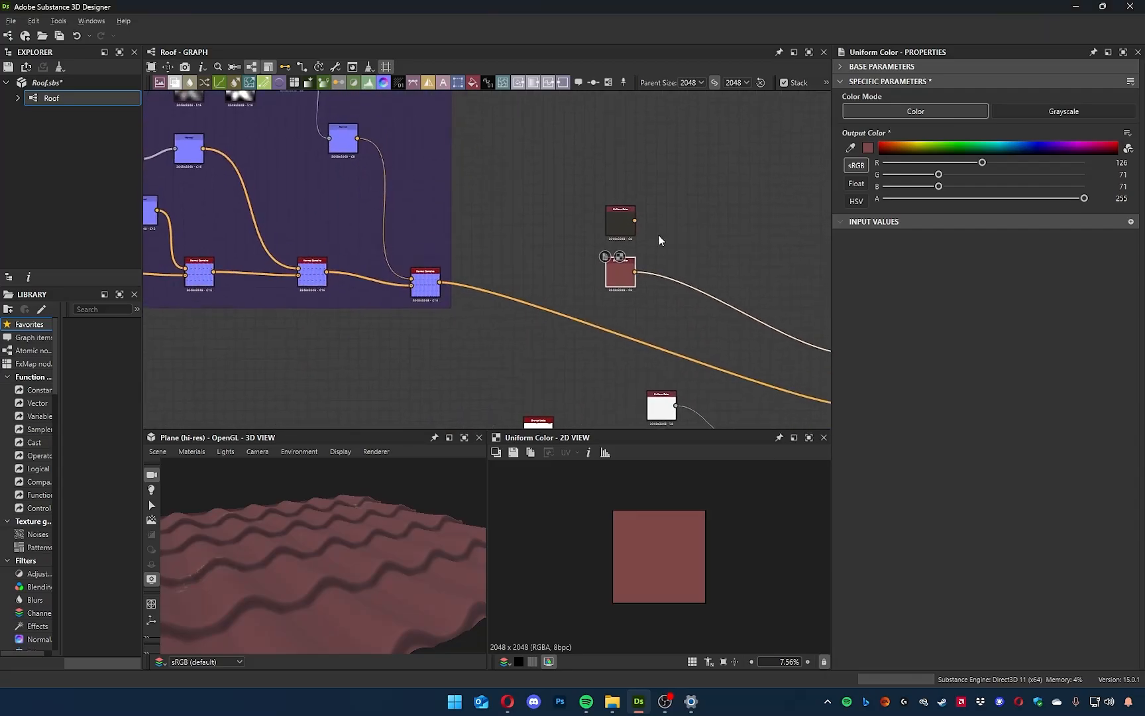
middle_drag(623, 262, 431, 290)
double_click(430, 255)
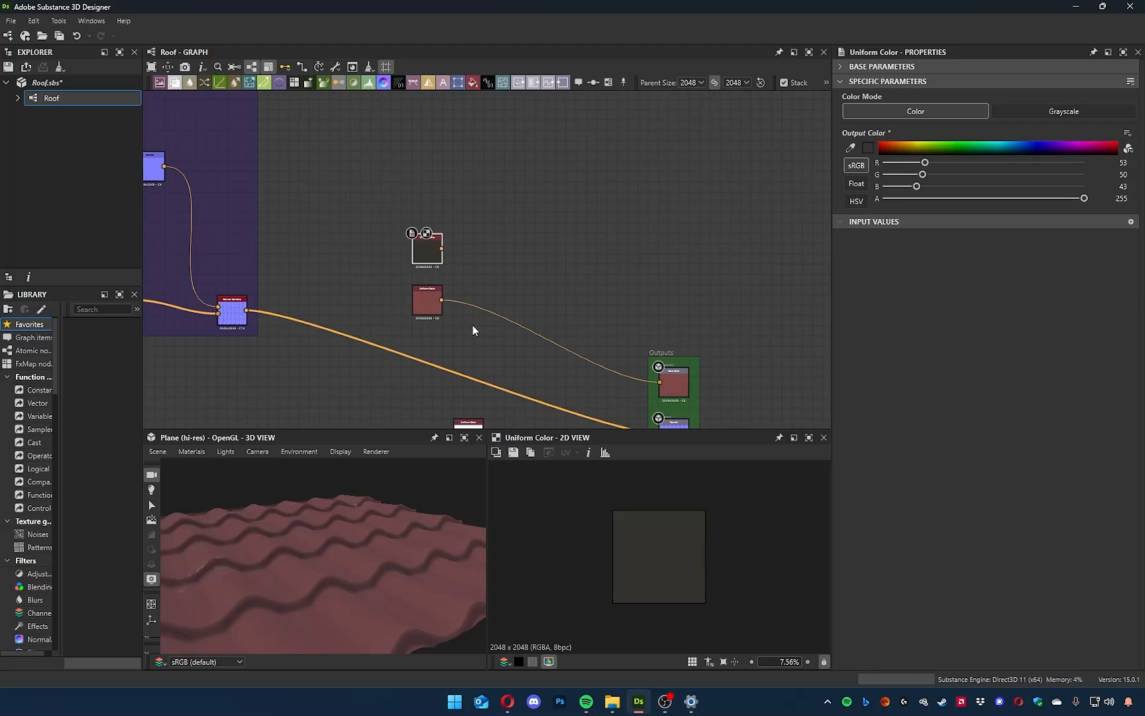
drag(441, 249, 541, 236)
text(pbr)
key(Return)
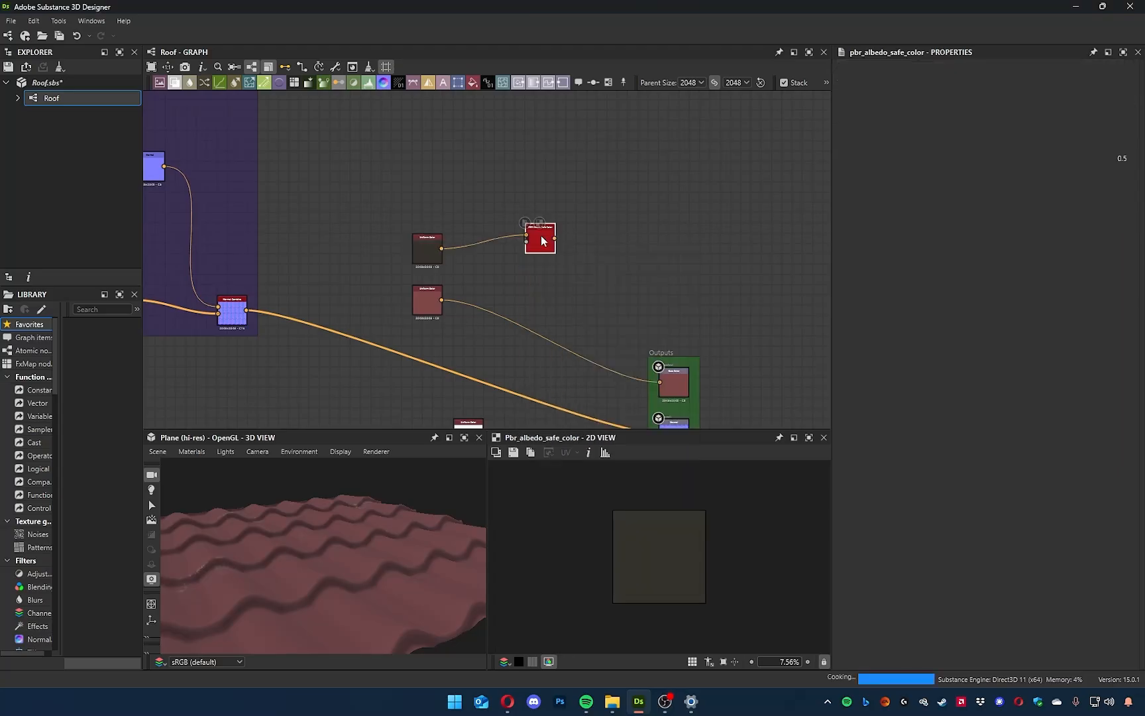
drag(965, 157, 846, 157)
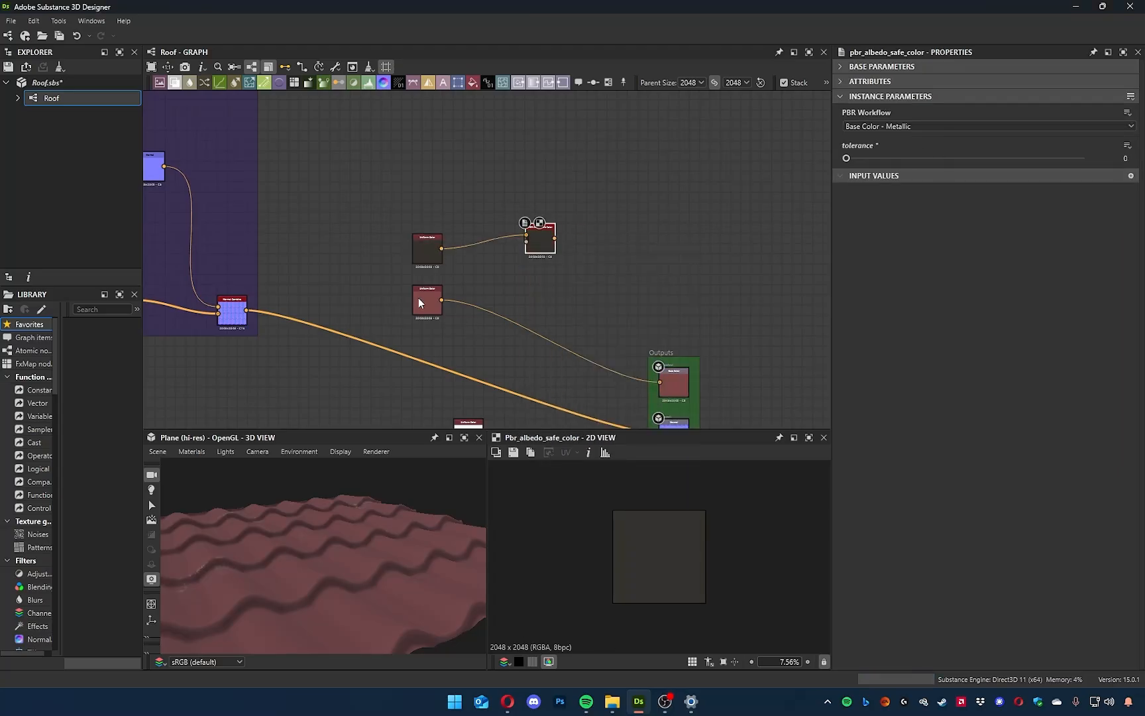
Compare the dark Uniform Color with its PBR Albedo Safe Color output in the 2D view.
scroll(420, 298, up, 7)
middle_drag(555, 199, 460, 309)
double_click(312, 192)
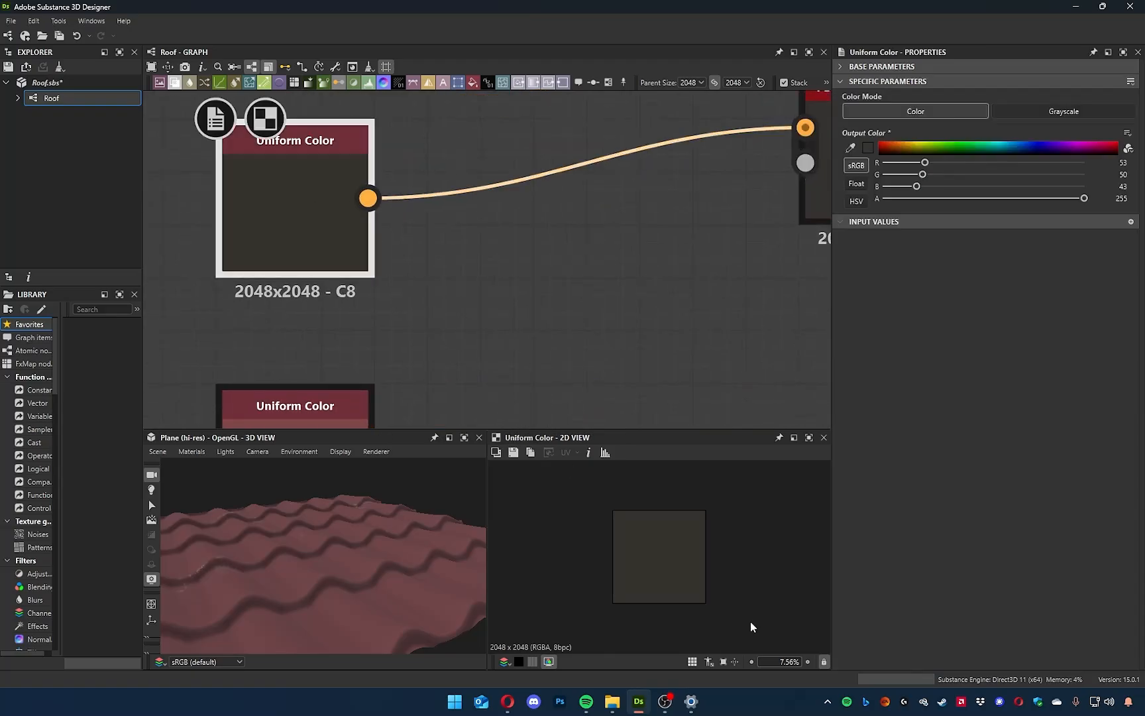
scroll(667, 575, up, 6)
middle_drag(789, 199, 642, 249)
double_click(715, 202)
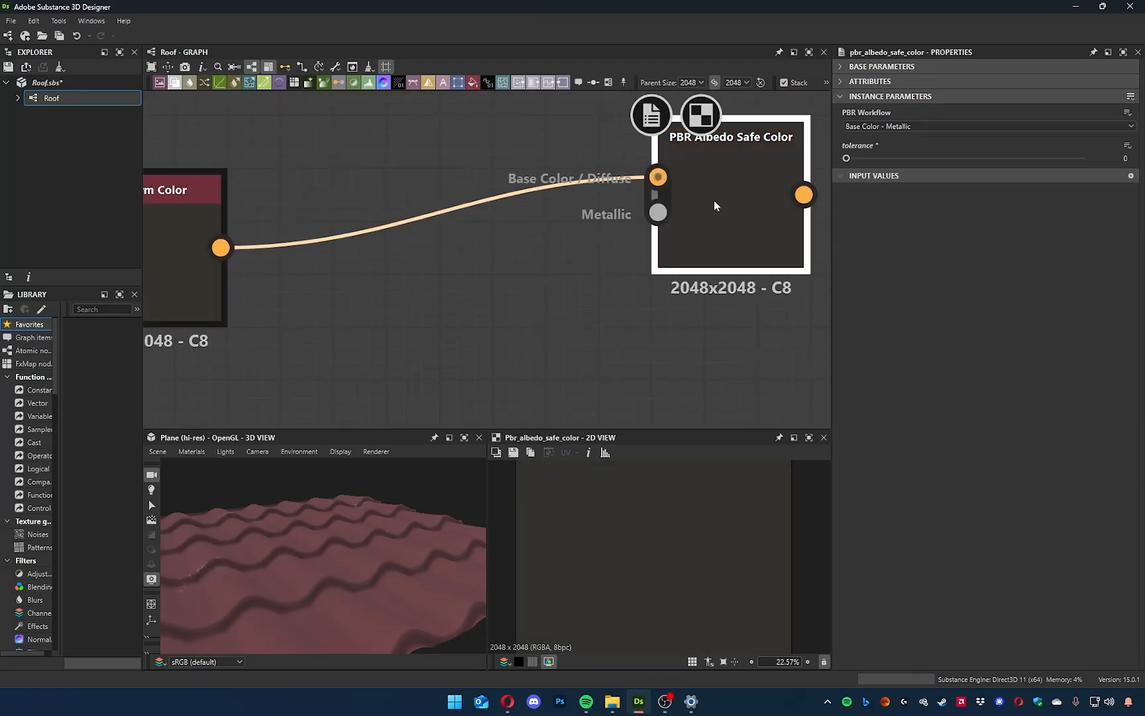
double_click(199, 227)
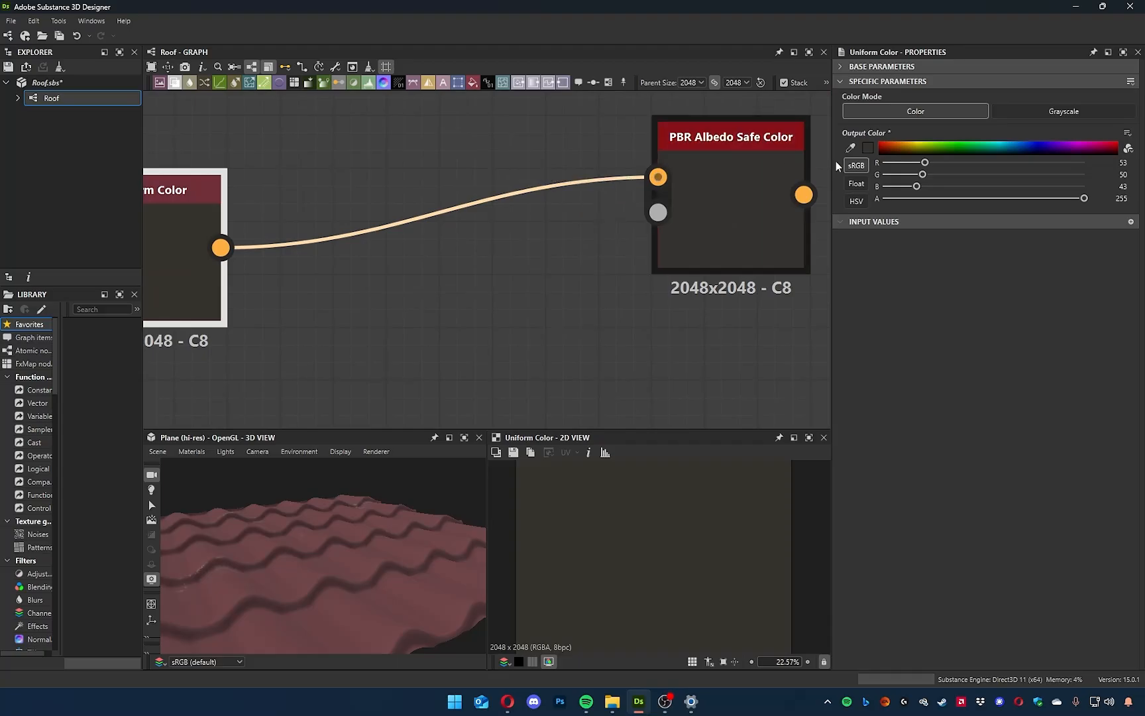
Lighten the dark Uniform Color to RGB 60, 59, 54 and delete the PBR Albedo Safe Color node.
click(867, 148)
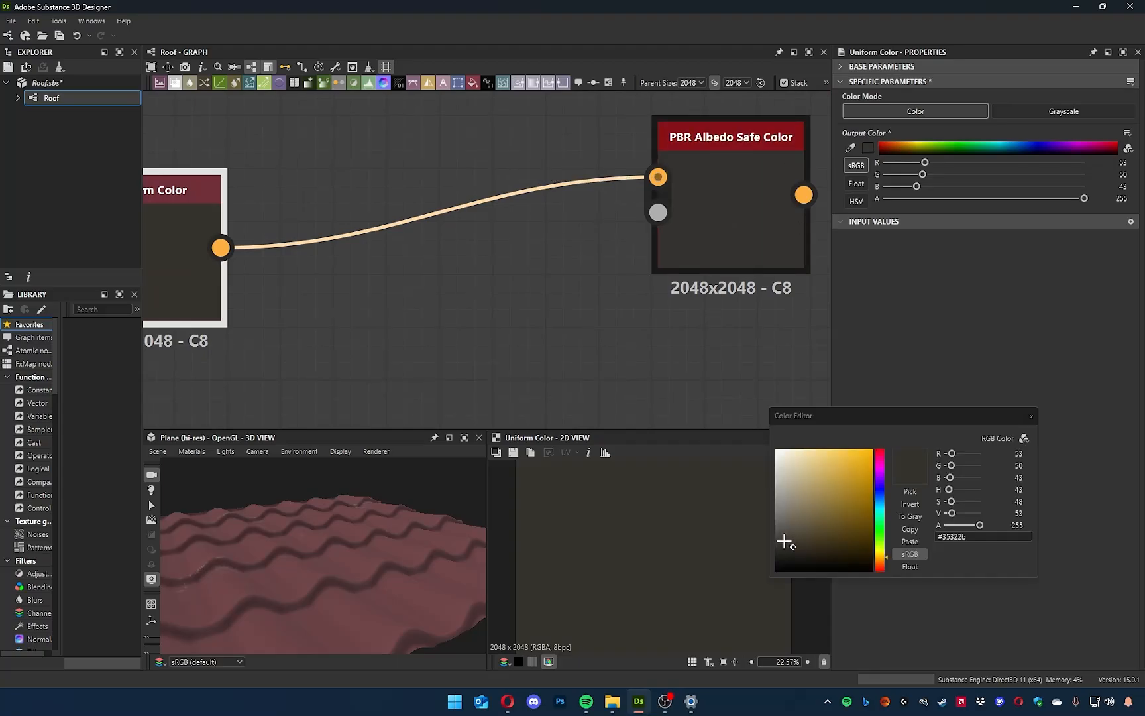
click(784, 542)
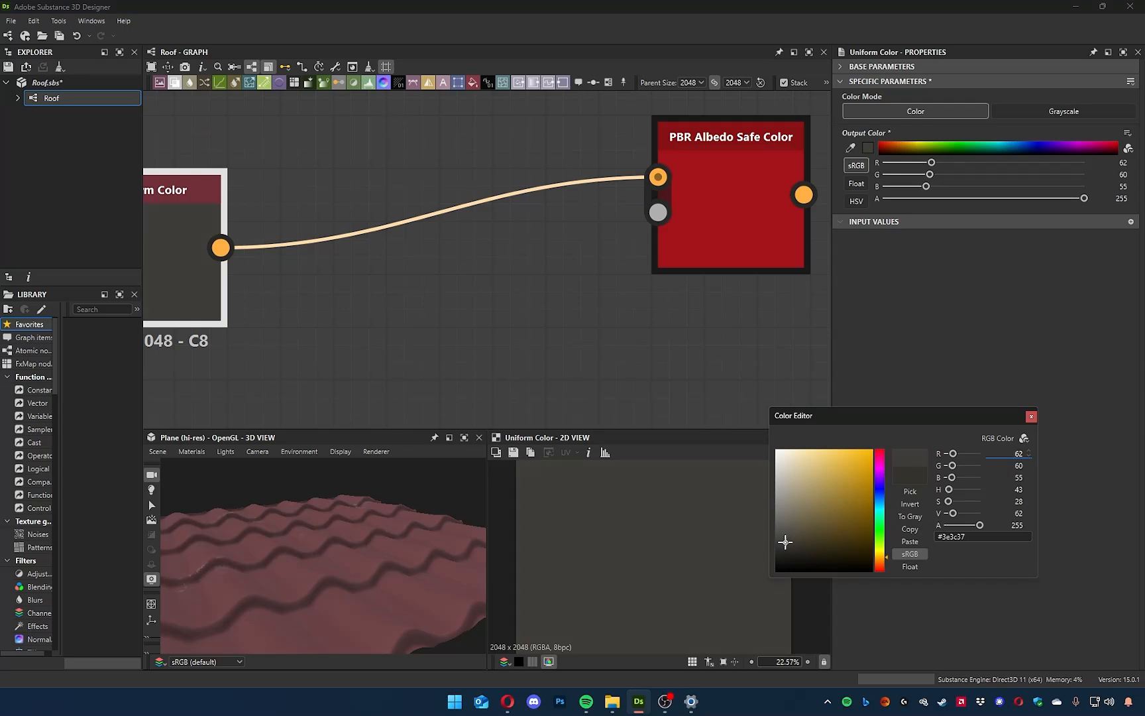
drag(787, 542, 785, 543)
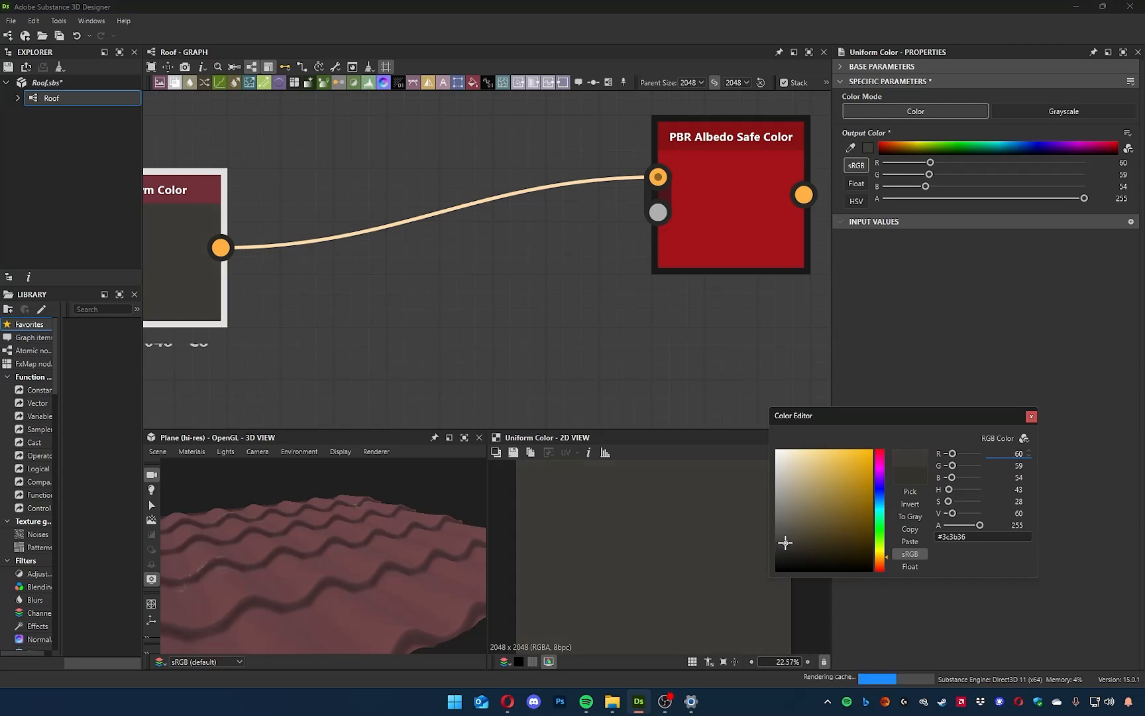
click(1031, 416)
click(684, 209)
key(Delete)
Examine the reddish tiles up close in 3D and view both Uniform Color outputs in the 2D view.
scroll(473, 277, down, 3)
scroll(474, 272, down, 4)
middle_drag(518, 269, 569, 88)
drag(267, 523, 315, 515)
scroll(322, 565, up, 5)
middle_drag(475, 176, 477, 238)
double_click(472, 225)
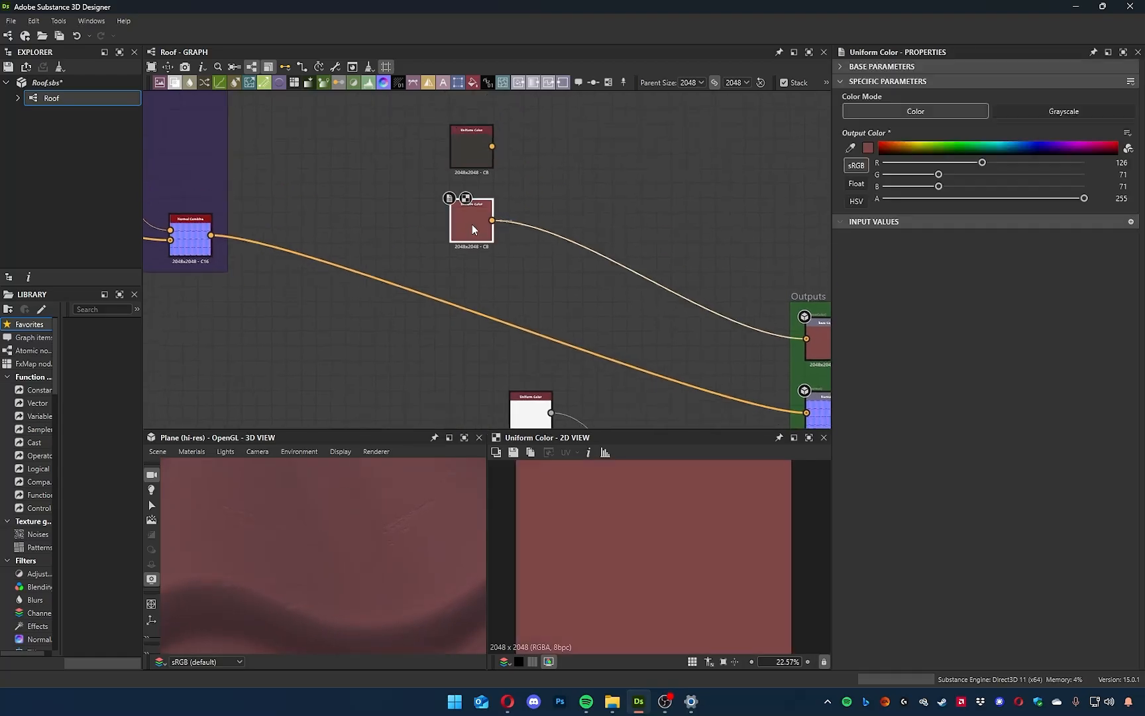
mouse_move(260, 524)
mouse_down()
mouse_move(292, 484)
mouse_move(283, 515)
mouse_move(301, 547)
mouse_up()
double_click(465, 159)
drag(401, 578, 331, 530)
middle_drag(556, 298, 532, 286)
Add a Dirt 1 node beside the two Uniform Color nodes and inspect its pattern in the 2D view.
scroll(532, 286, down, 5)
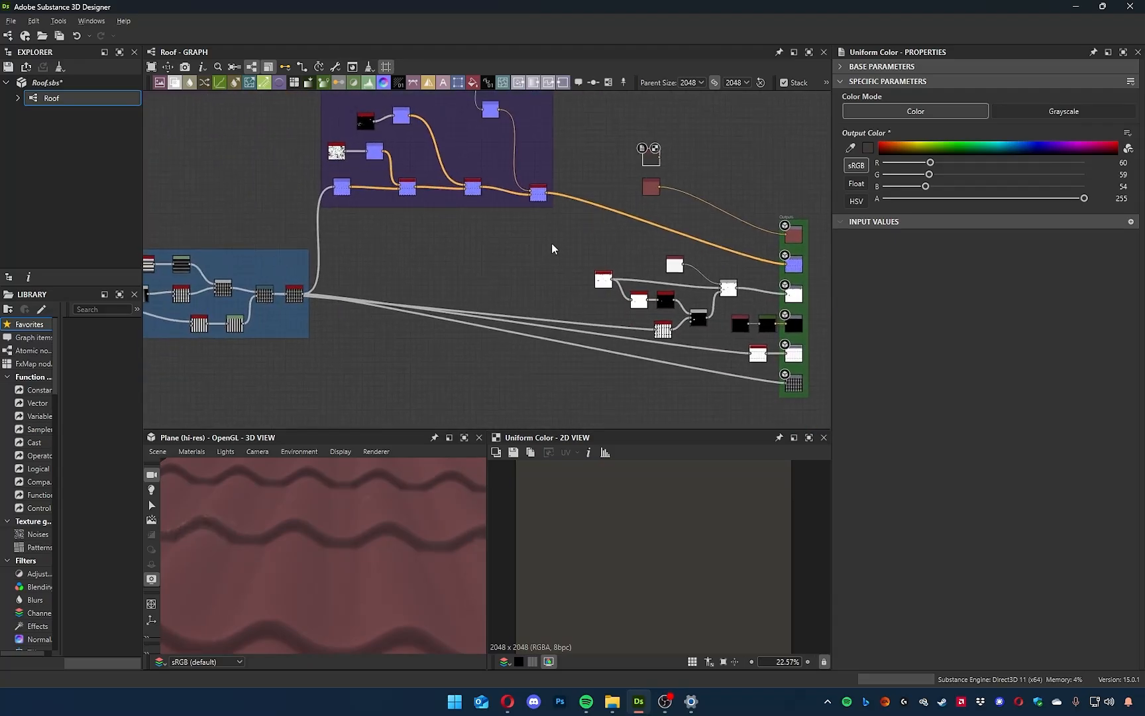
middle_drag(704, 194, 598, 227)
scroll(598, 227, up, 5)
key(space)
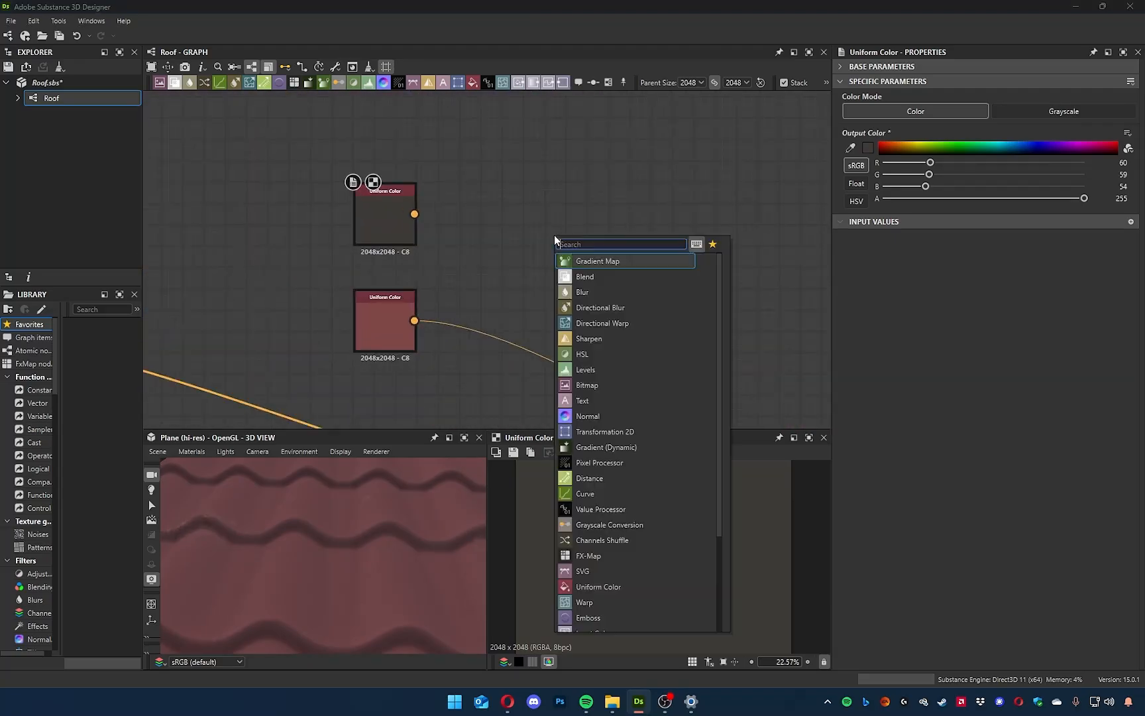
text(dirt)
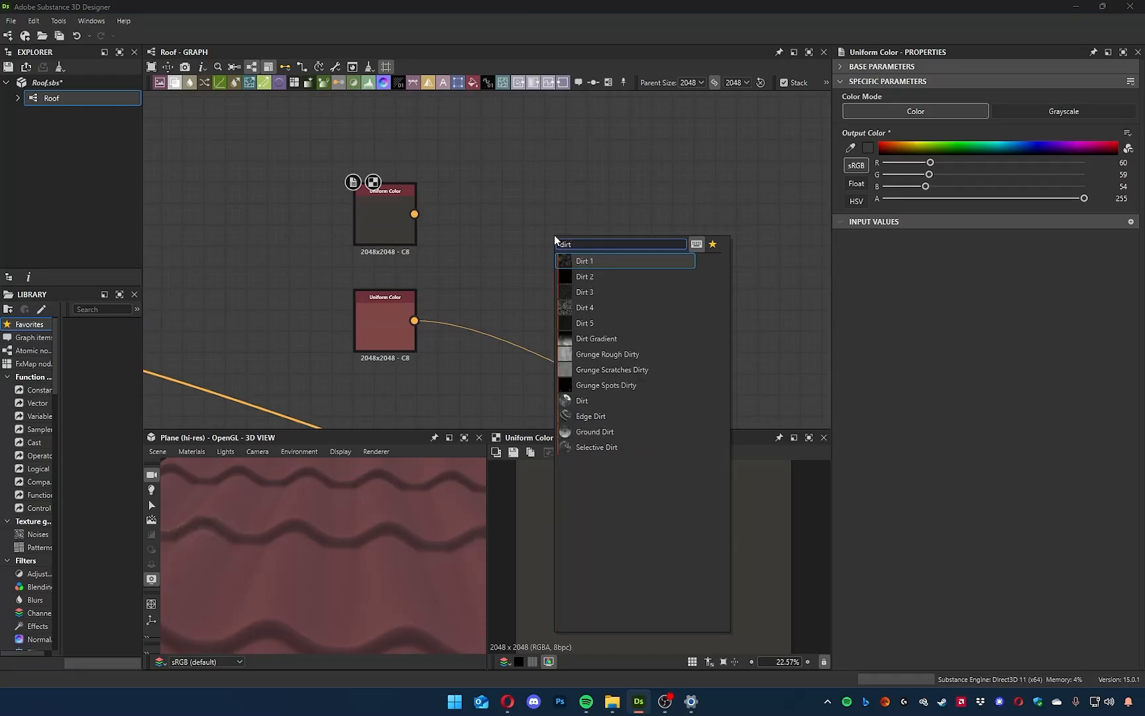
key(Return)
scroll(646, 573, up, 5)
scroll(656, 577, up, 4)
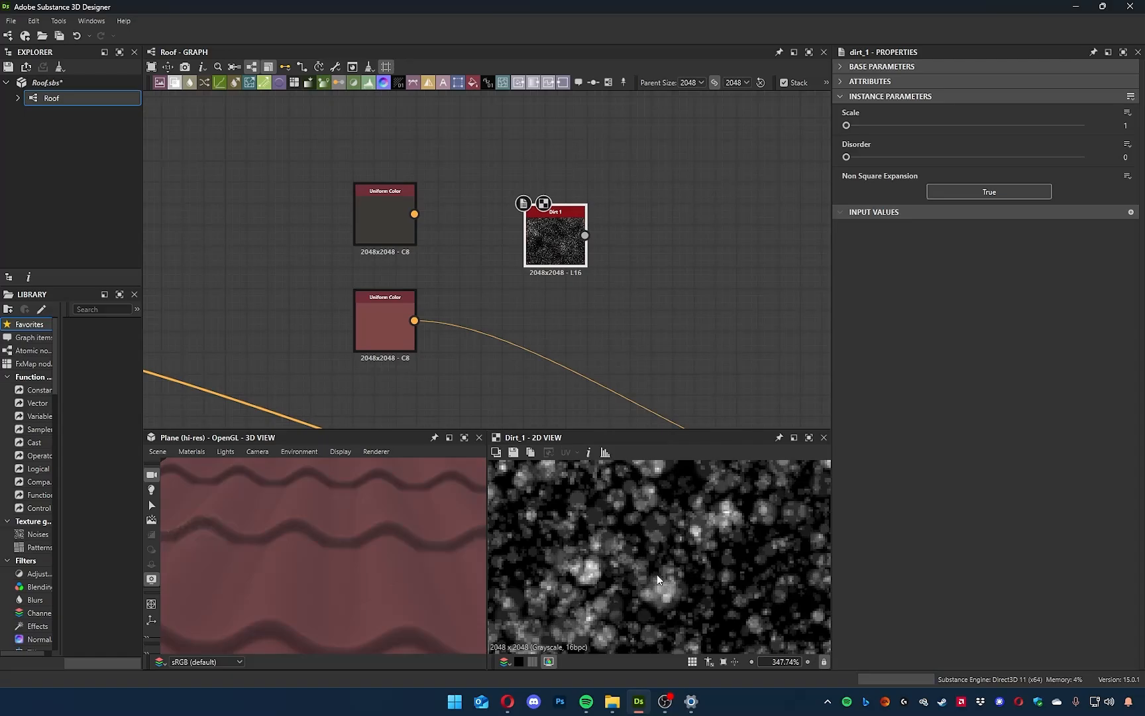
scroll(656, 564, down, 15)
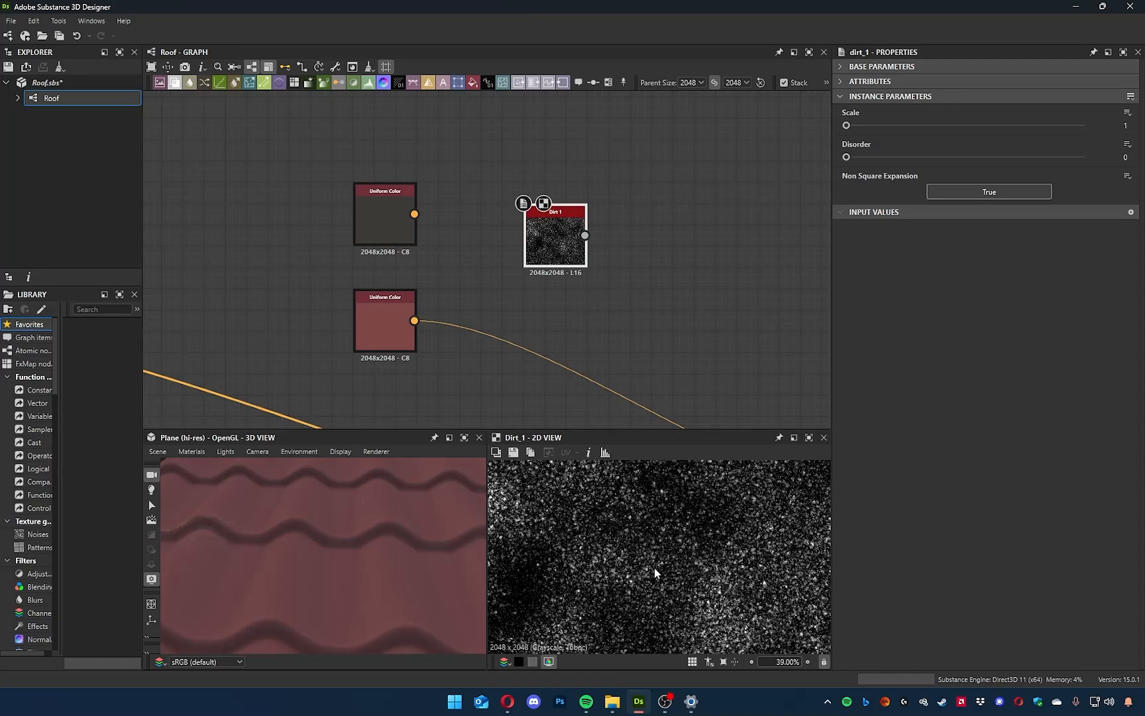
Insert a Blend between the reddish Uniform Color and Base Color, with the dark Uniform Color as foreground and Dirt 1 as mask.
middle_drag(630, 246, 576, 171)
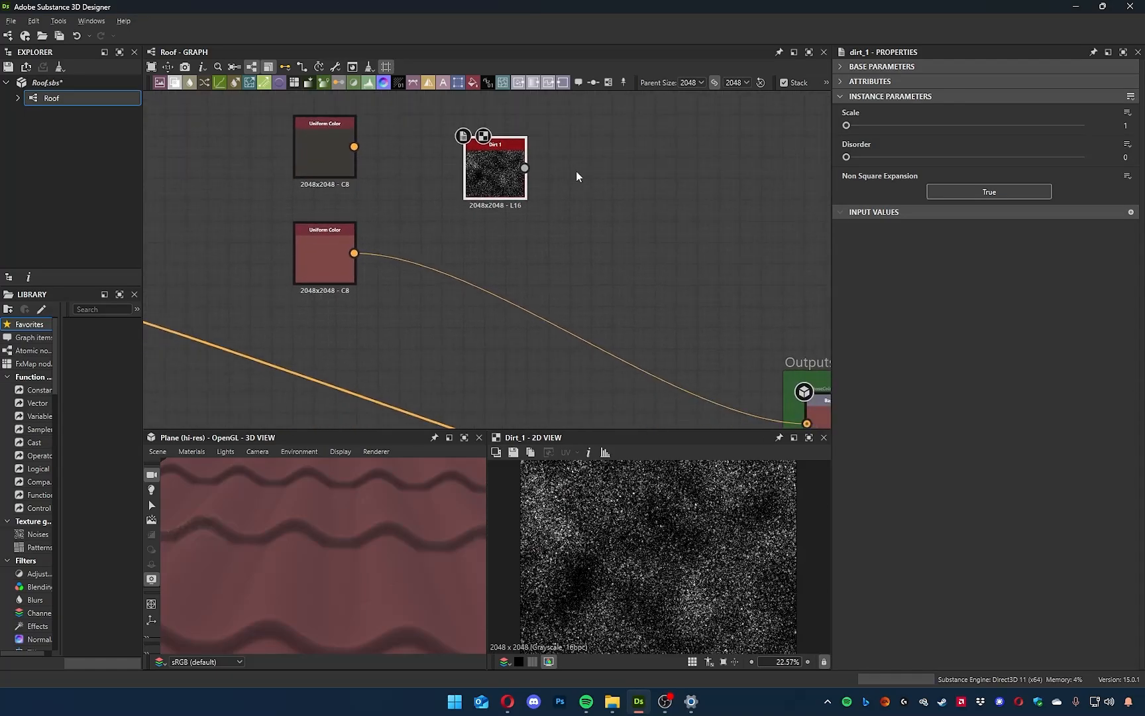
click(408, 260)
key(space)
text(blend)
key(Return)
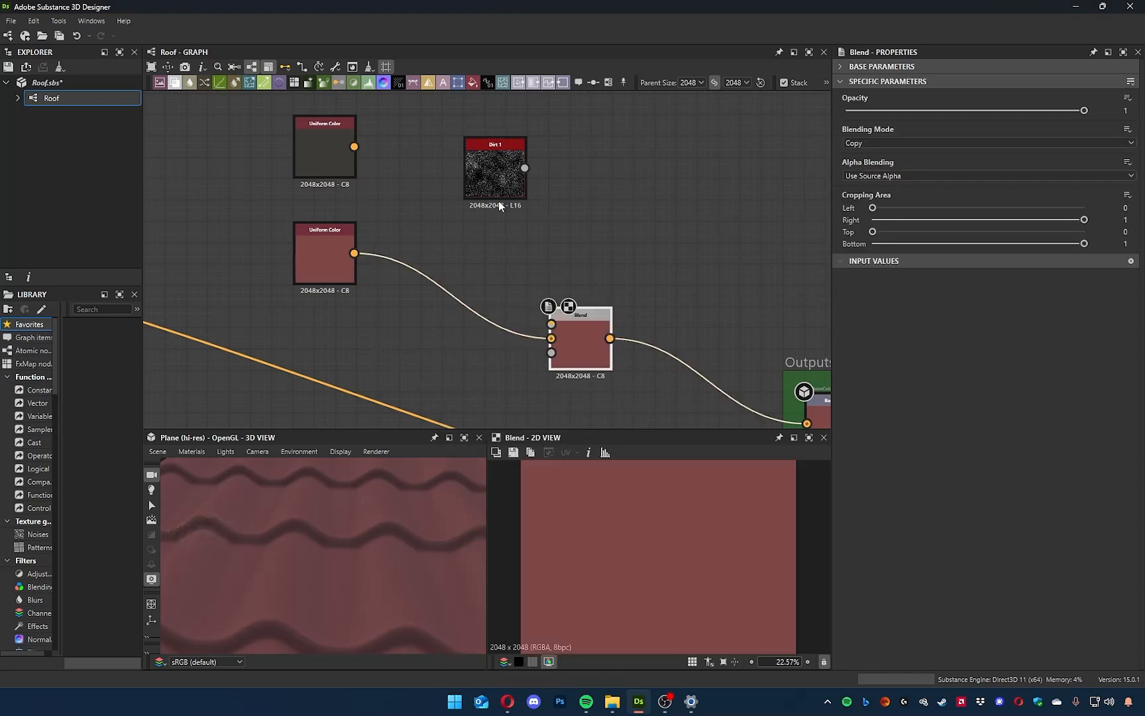
drag(354, 147, 605, 288)
drag(524, 176, 572, 289)
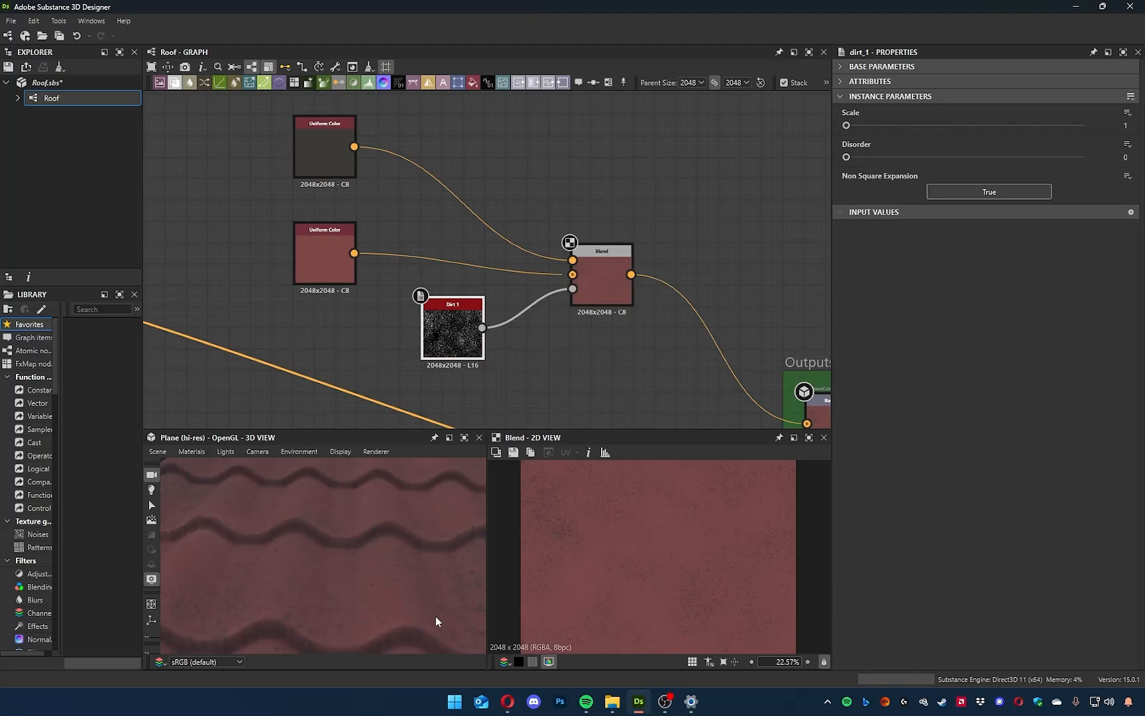
Try the Scale of Dirt 1, keep it at 1, and set Disorder to 0.51 while checking the tiles in 3D.
scroll(349, 604, up, 5)
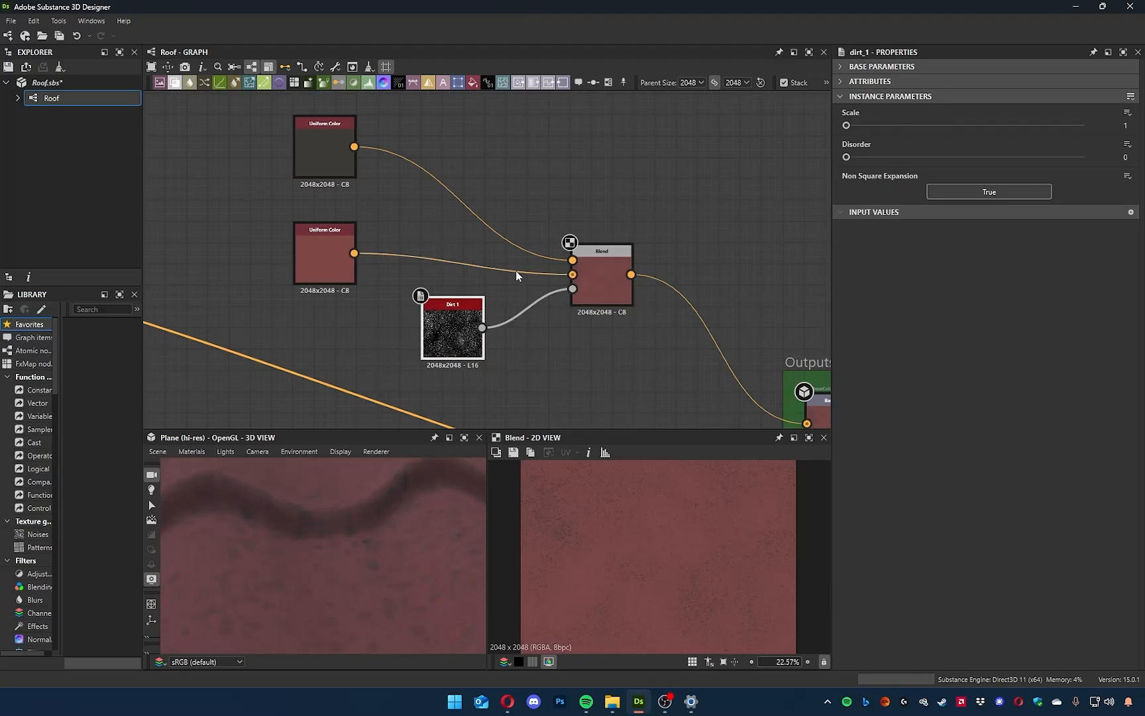
click(603, 268)
double_click(456, 320)
drag(846, 124, 767, 162)
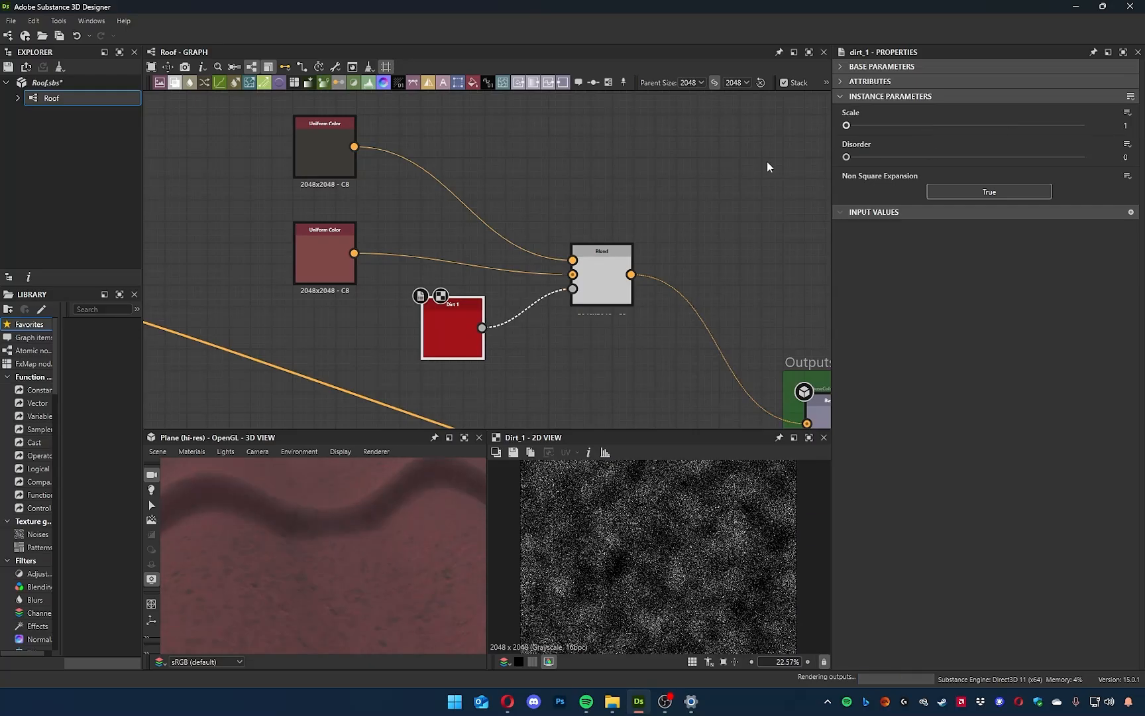
drag(846, 157, 967, 160)
scroll(325, 581, down, 5)
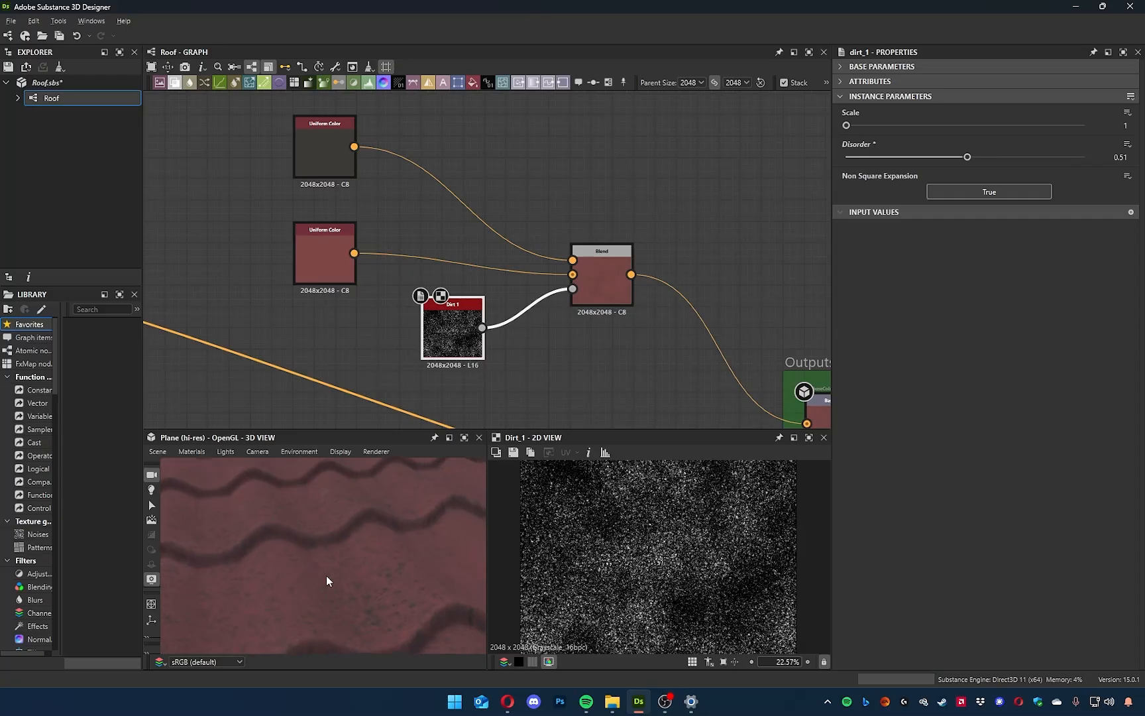
Change the dark Uniform Color to a warm brown, RGB 94, 71, 60, judging the dirt specks on the tiles in 3D.
middle_drag(567, 345, 651, 393)
click(384, 175)
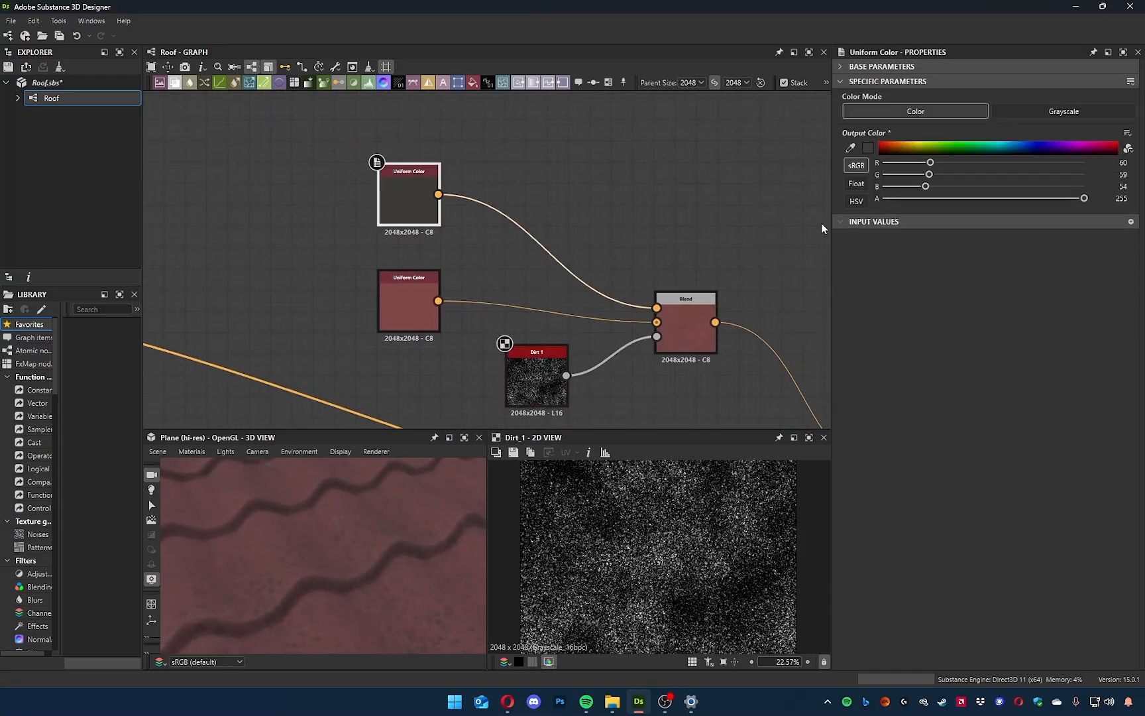
click(867, 147)
click(782, 550)
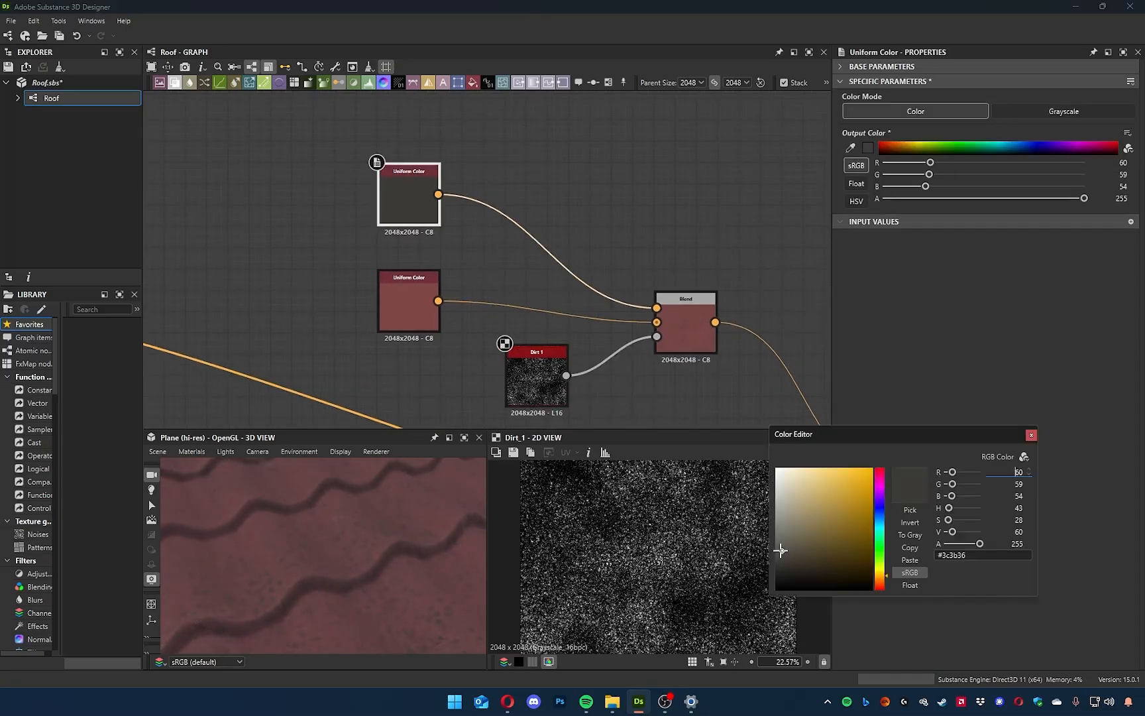
mouse_move(778, 551)
mouse_down()
mouse_move(783, 541)
mouse_move(784, 553)
mouse_up()
scroll(319, 562, up, 5)
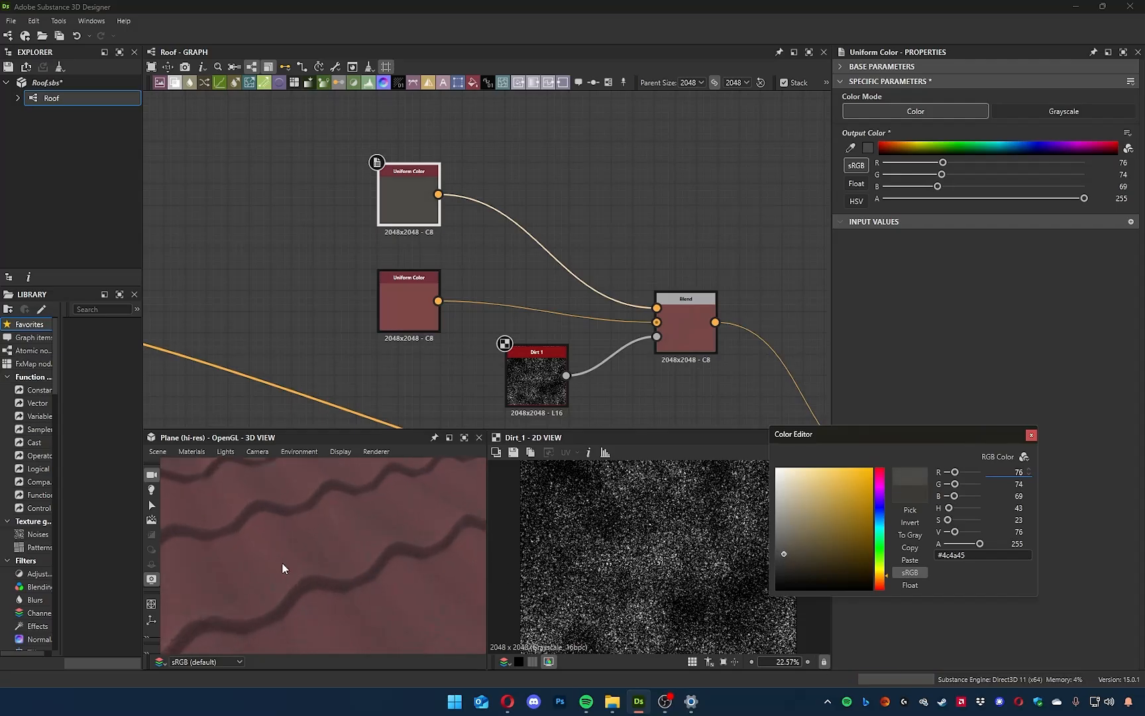
right_drag(248, 568, 370, 550)
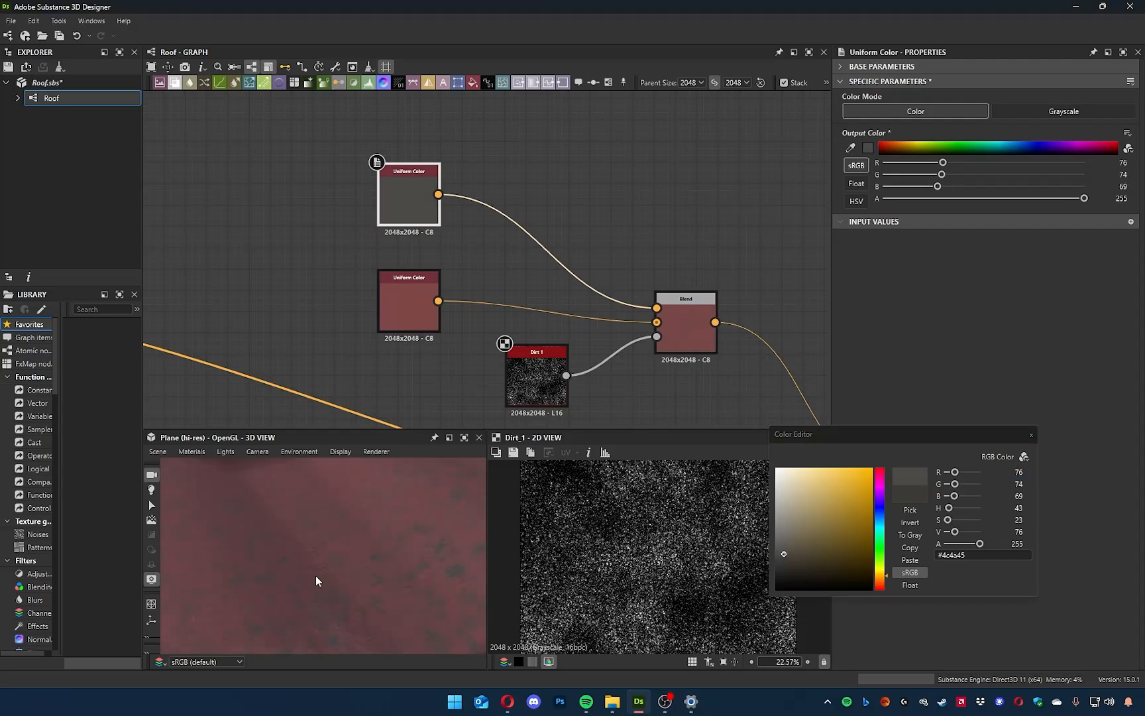
drag(782, 555, 782, 551)
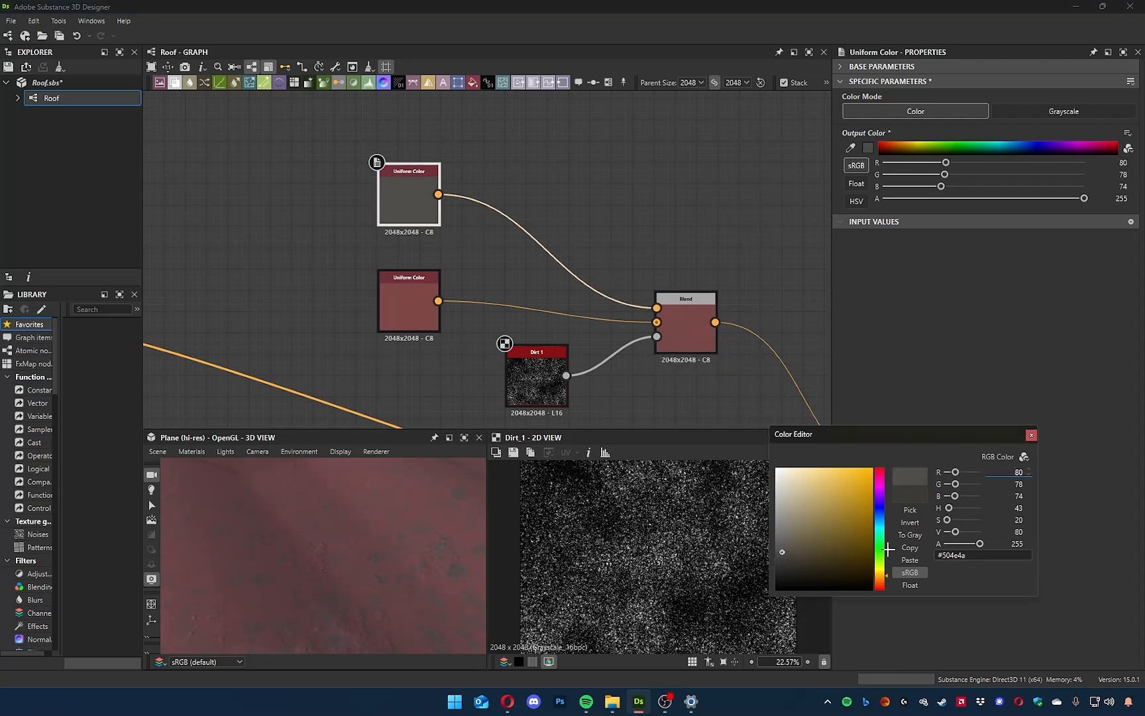
drag(884, 582, 882, 584)
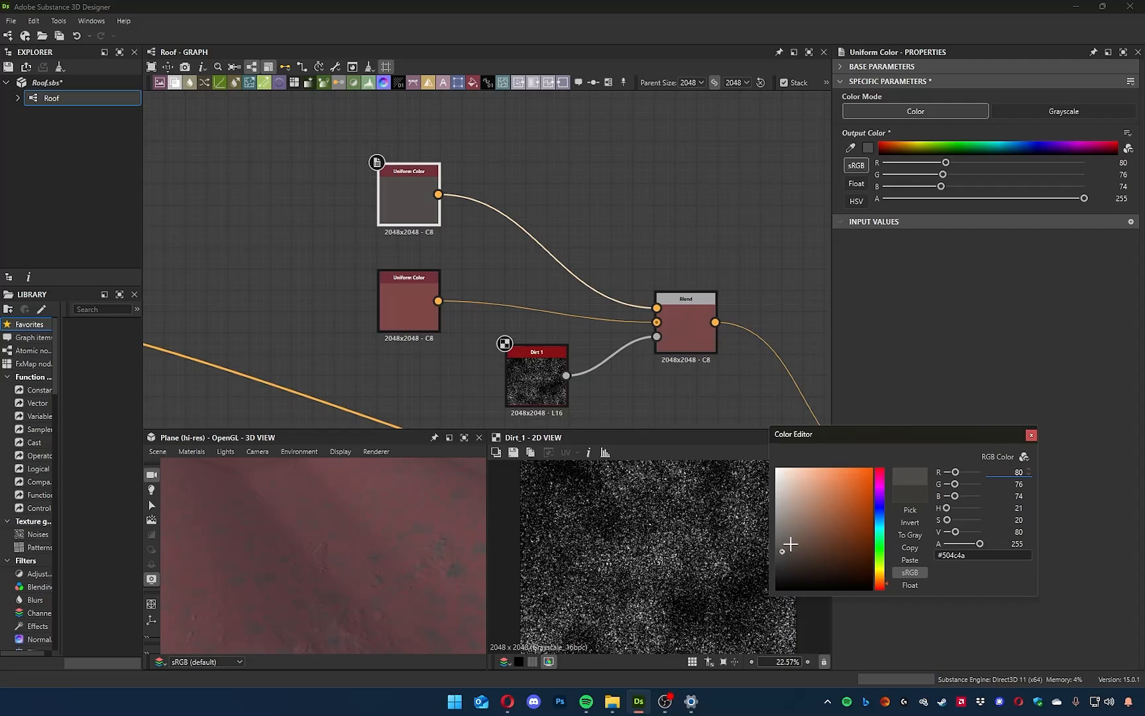
mouse_move(792, 547)
mouse_down()
mouse_move(820, 541)
mouse_move(802, 549)
mouse_move(811, 545)
mouse_up()
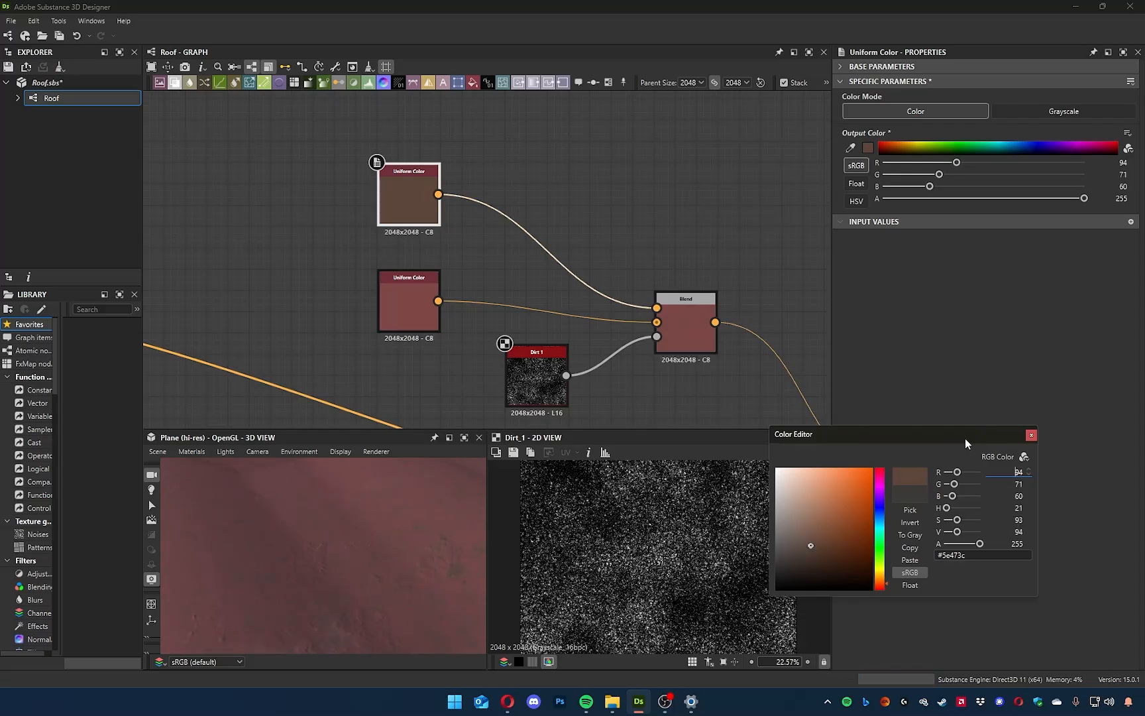
click(1031, 436)
Lower the graph's Rain Water amount preview to 0.01 and raise it to a wet setting, comparing the tiles in 3D.
mouse_move(397, 507)
mouse_down()
mouse_move(387, 579)
mouse_move(269, 528)
mouse_move(284, 539)
mouse_move(243, 532)
mouse_move(344, 613)
mouse_up()
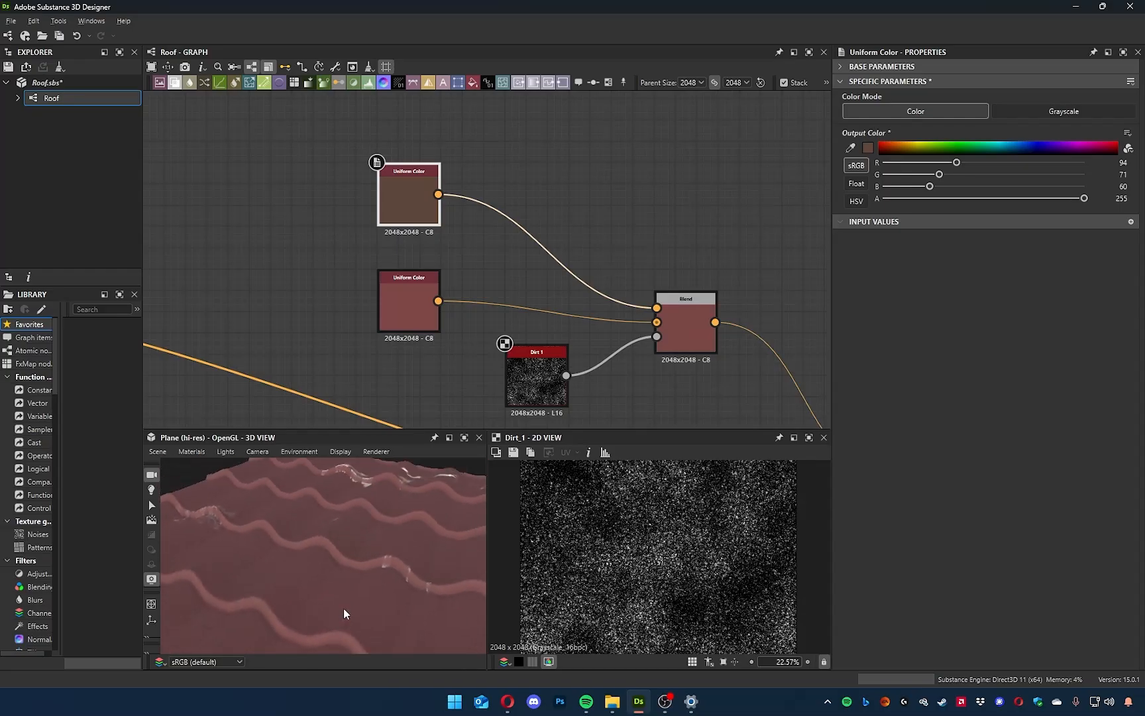
click(675, 179)
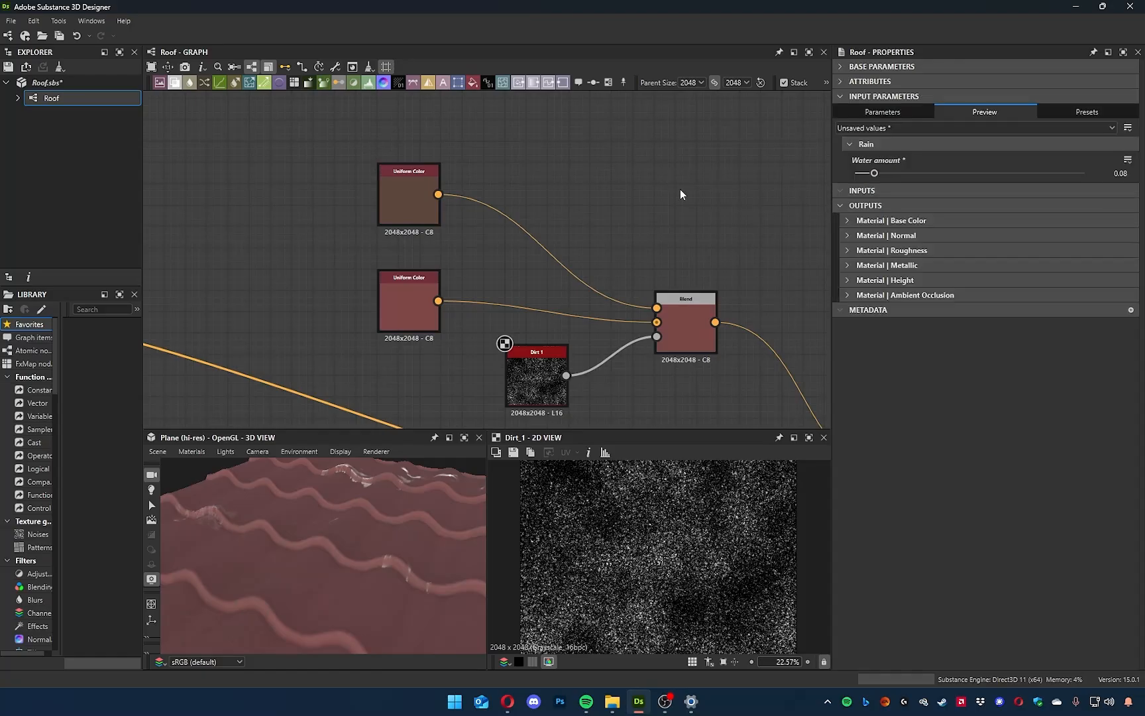
drag(864, 175, 858, 173)
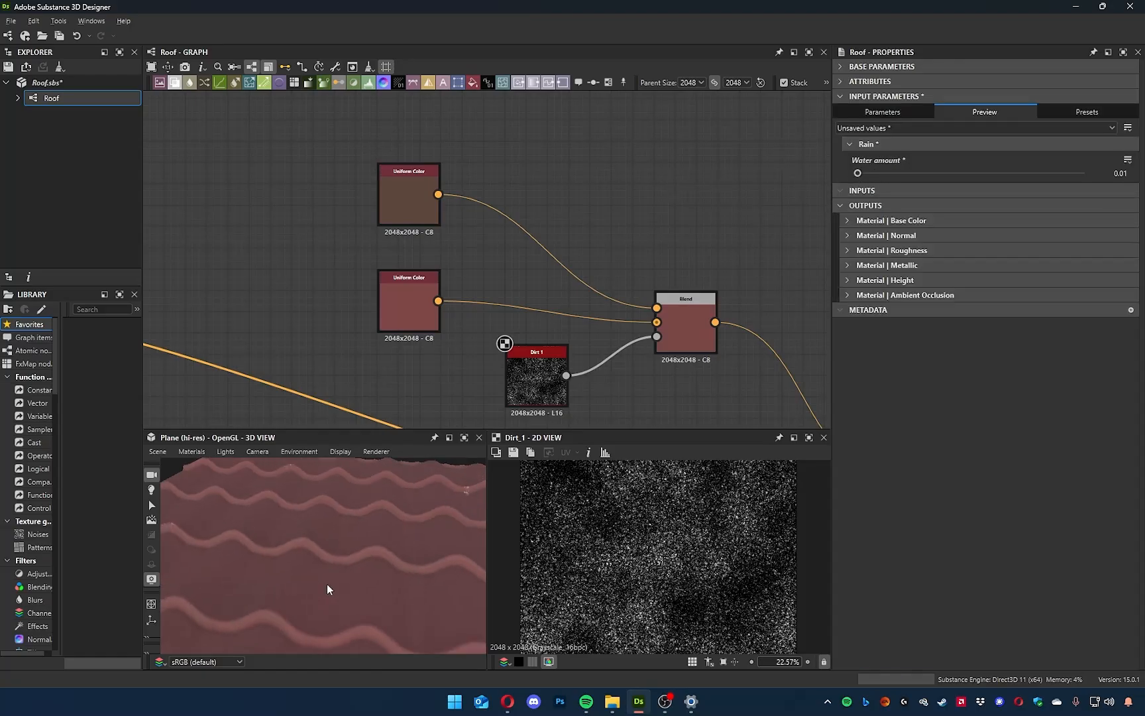
drag(328, 626, 320, 564)
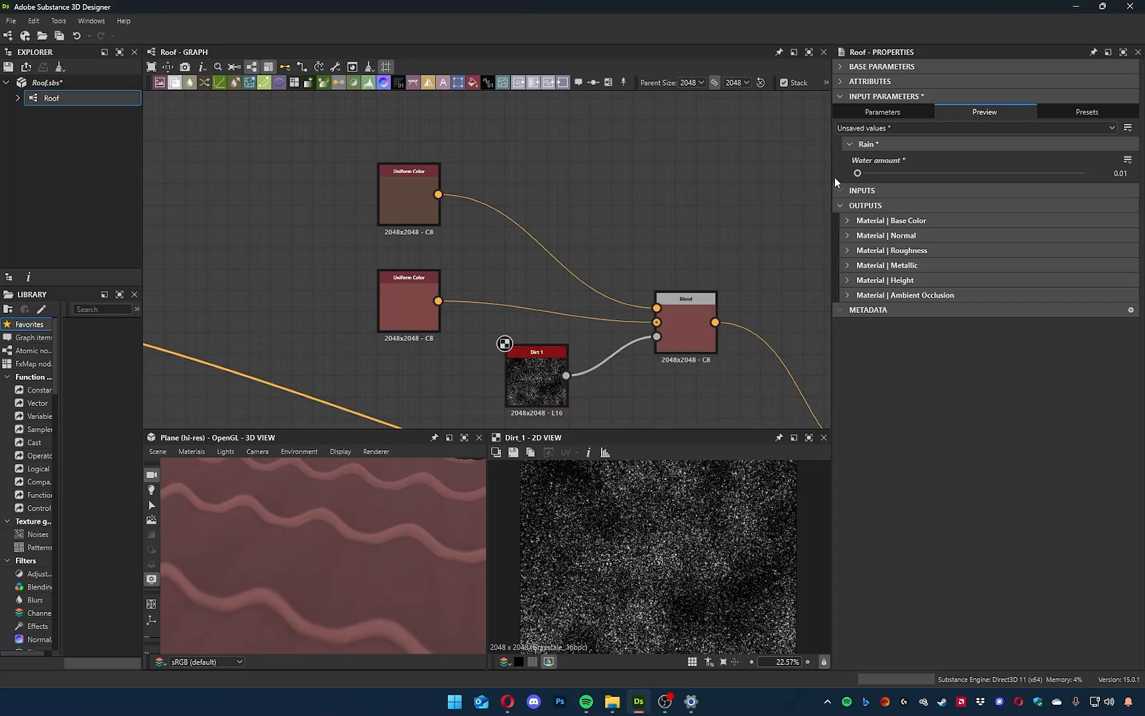
drag(856, 174, 1002, 173)
drag(348, 579, 322, 552)
scroll(382, 519, down, 5)
ctrl+shift+right_drag(322, 552, 348, 554)
Set the Ambient Occlusion (HBAO) node's Radius to 0.05 and Height Depth to 0.04.
middle_drag(693, 345, 506, 127)
middle_drag(513, 341, 572, 158)
click(562, 288)
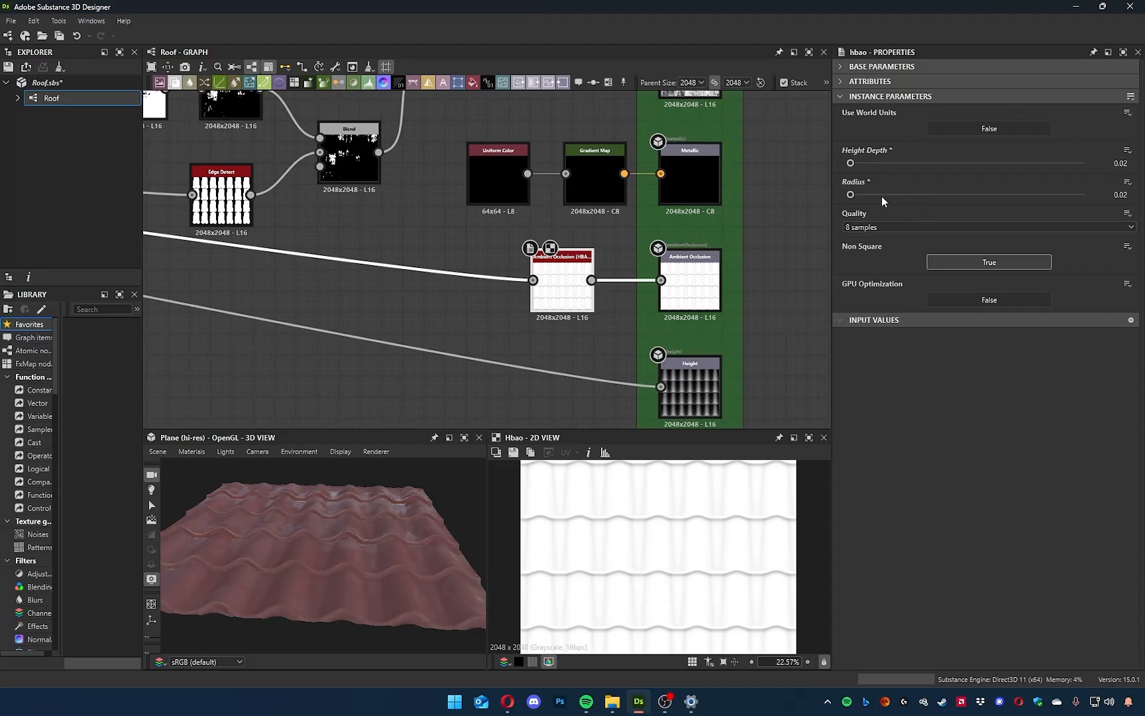
drag(851, 195, 855, 195)
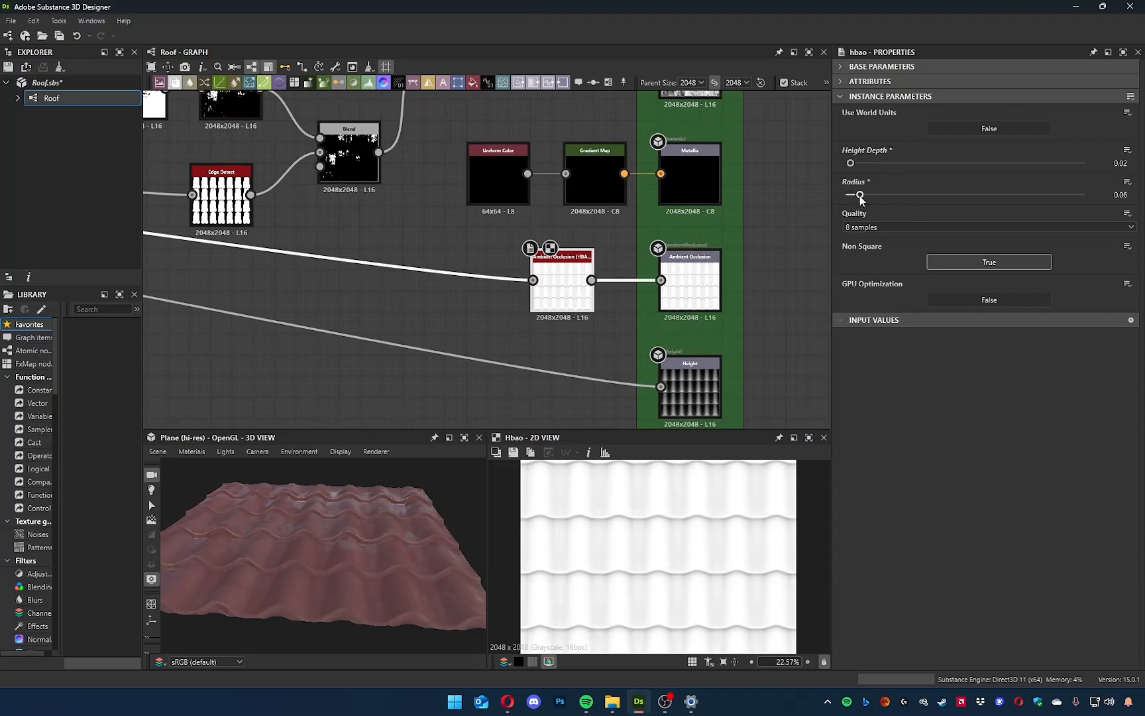
drag(850, 163, 854, 163)
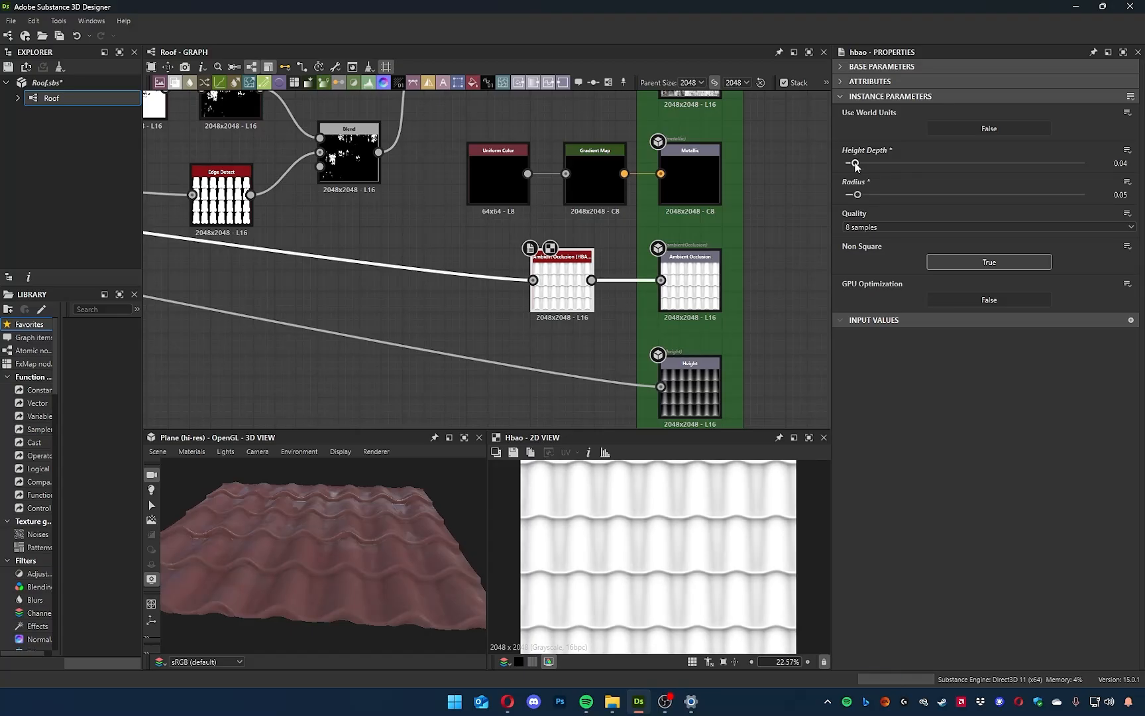
Examine the roof tiles' shading up close in the 3D view and review the base colour nodes in the graph.
scroll(320, 570, down, 3)
scroll(338, 561, up, 6)
drag(344, 563, 287, 624)
middle_drag(350, 305, 720, 402)
scroll(719, 402, down, 3)
mouse_move(359, 537)
mouse_down()
mouse_move(319, 557)
mouse_move(407, 524)
mouse_move(379, 536)
mouse_move(350, 521)
mouse_up()
scroll(557, 409, down, 3)
middle_drag(642, 393, 621, 358)
drag(637, 373, 609, 348)
drag(540, 314, 495, 252)
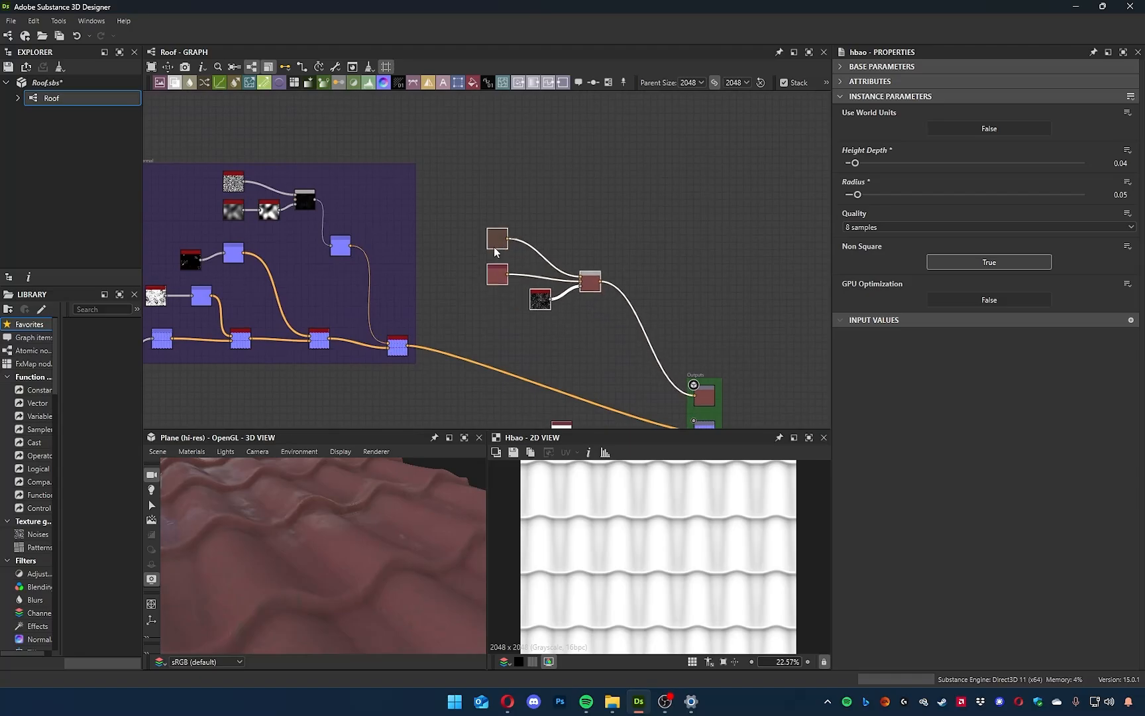
drag(370, 547, 299, 516)
Inspect the tile mask produced by the Edge Detect node in the 2D view.
middle_drag(509, 371, 492, 132)
scroll(579, 229, down, 5)
scroll(581, 234, up, 7)
scroll(587, 236, up, 4)
middle_drag(570, 255, 602, 358)
double_click(417, 418)
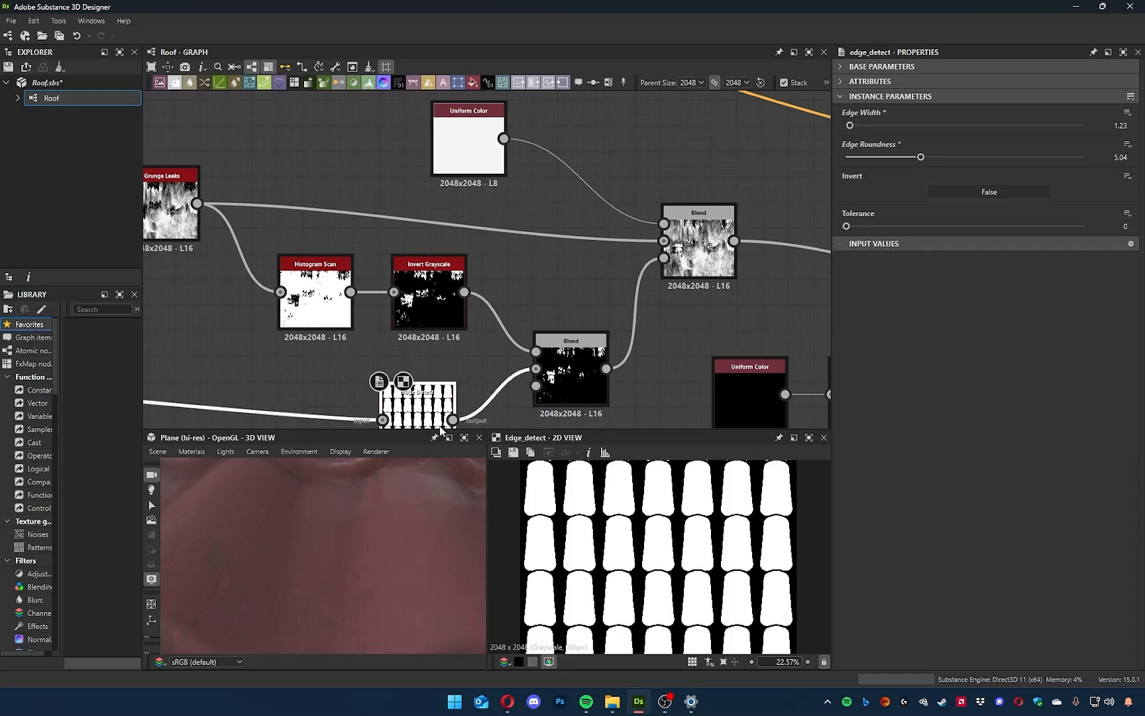
scroll(494, 268, down, 8)
middle_drag(540, 226, 557, 343)
scroll(543, 291, up, 7)
key(space)
text(dirt)
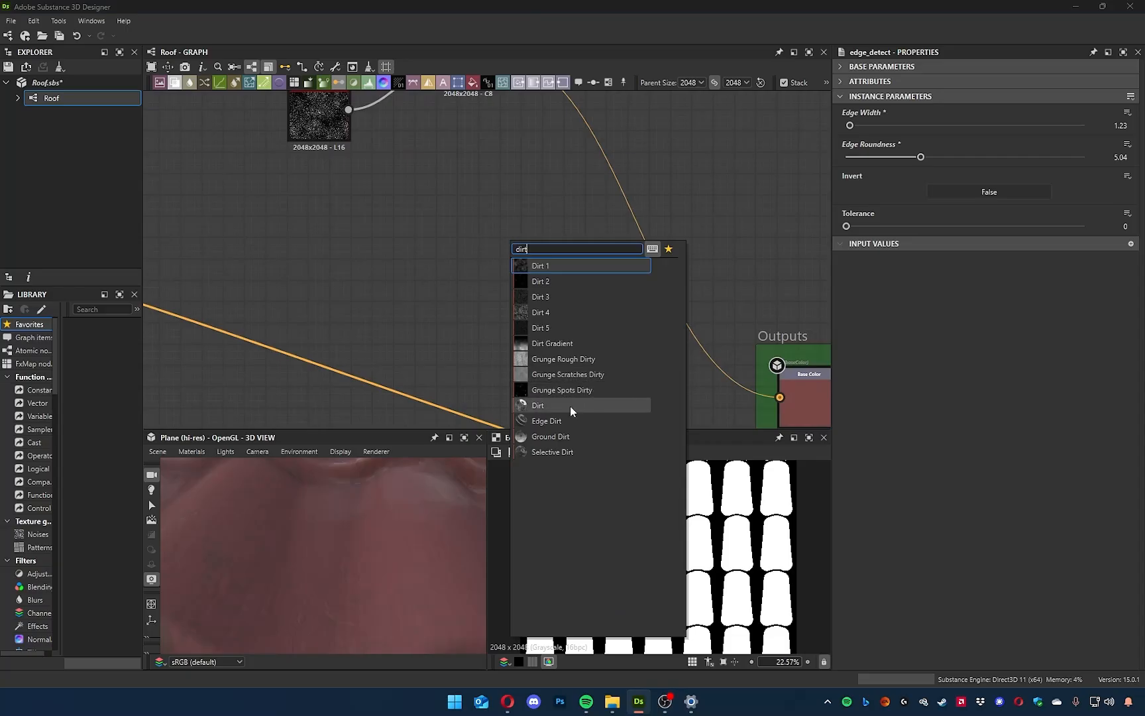
click(537, 406)
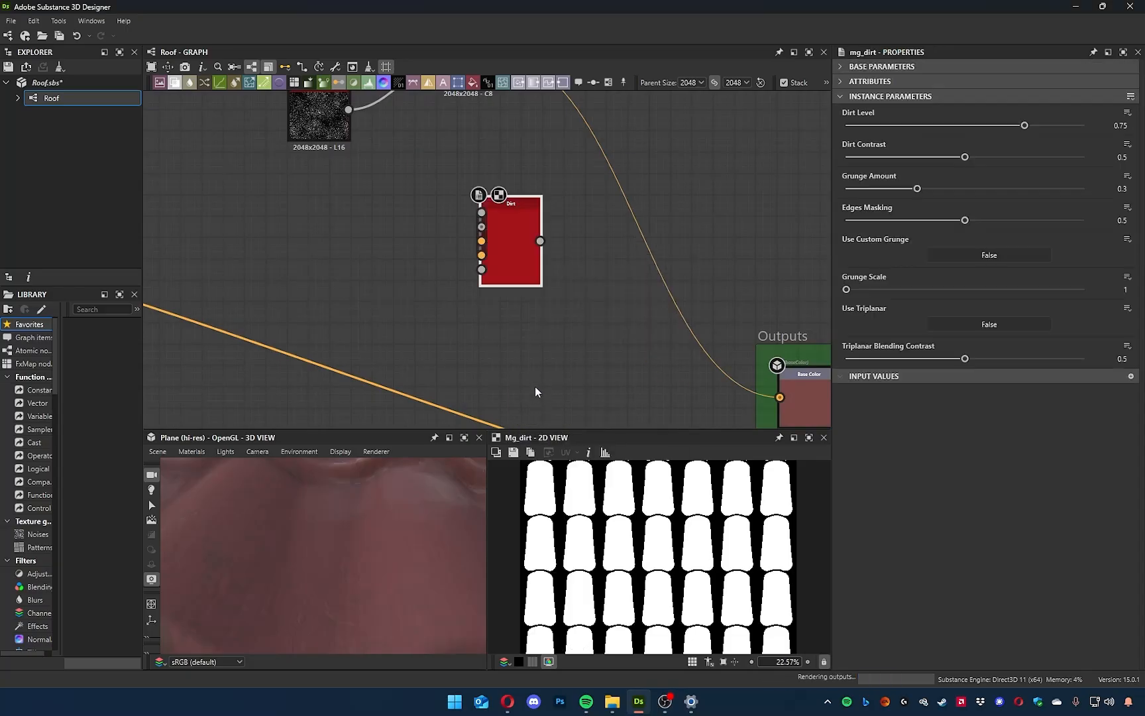
scroll(502, 271, up, 5)
scroll(502, 271, down, 2)
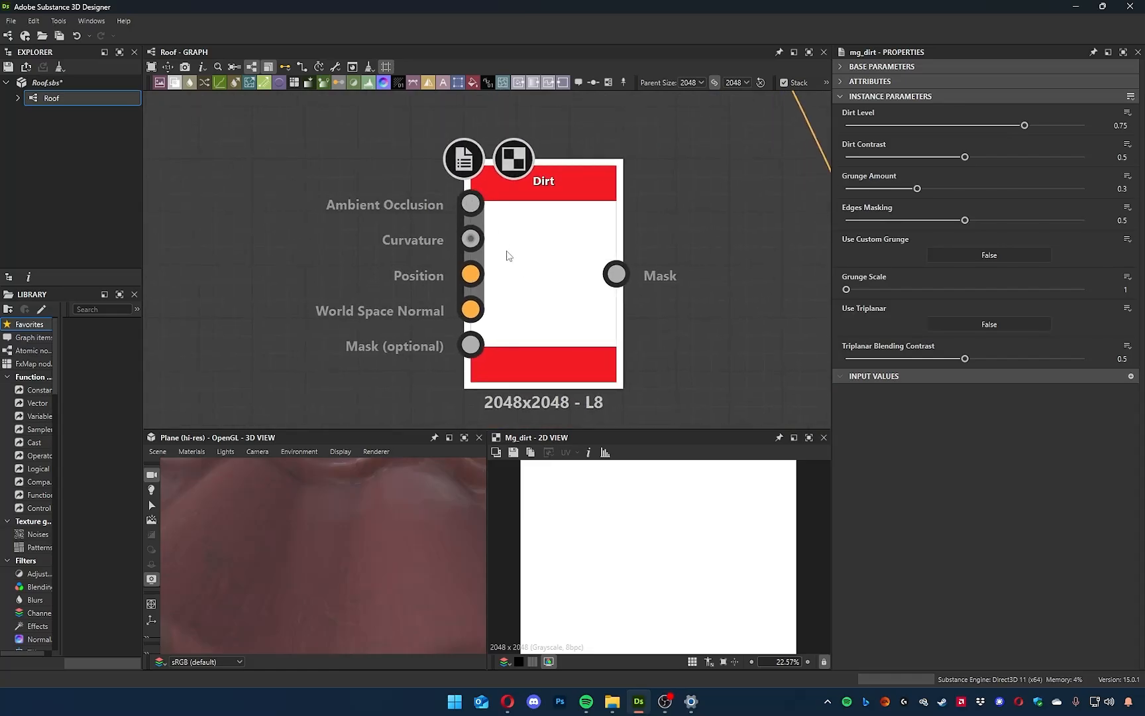
key(Delete)
Add a Dirt mask generator node in the free space below Dirt 1 and check its input names.
scroll(511, 255, down, 3)
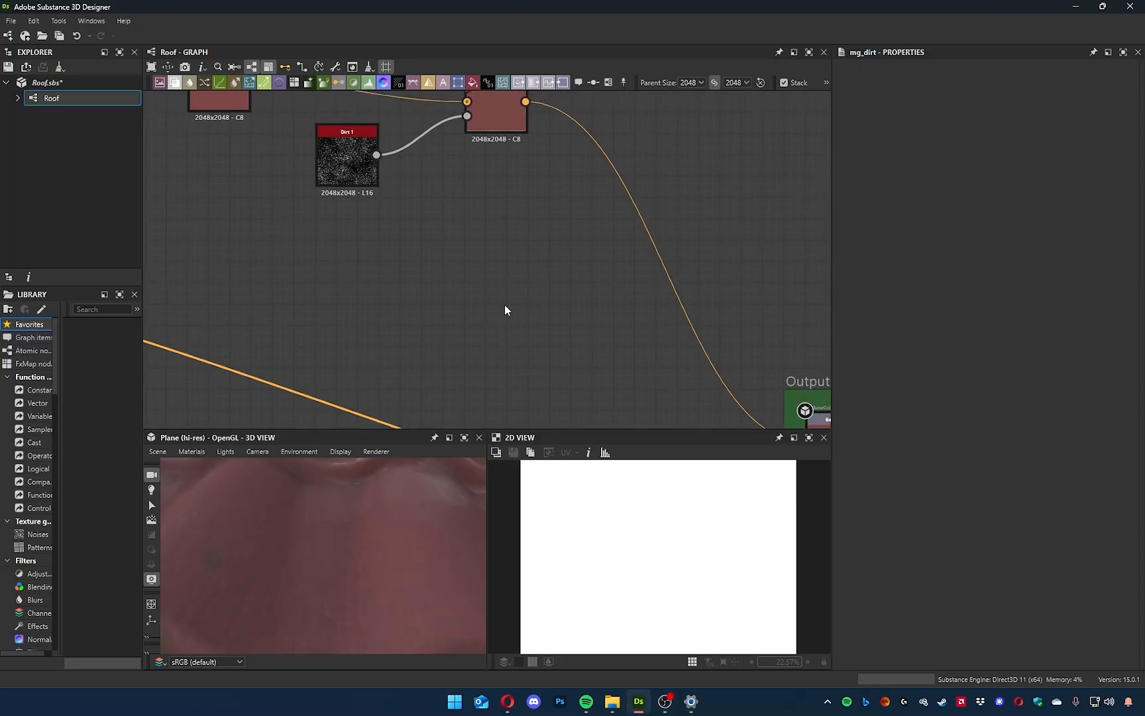
key(space)
text(dirt)
click(568, 475)
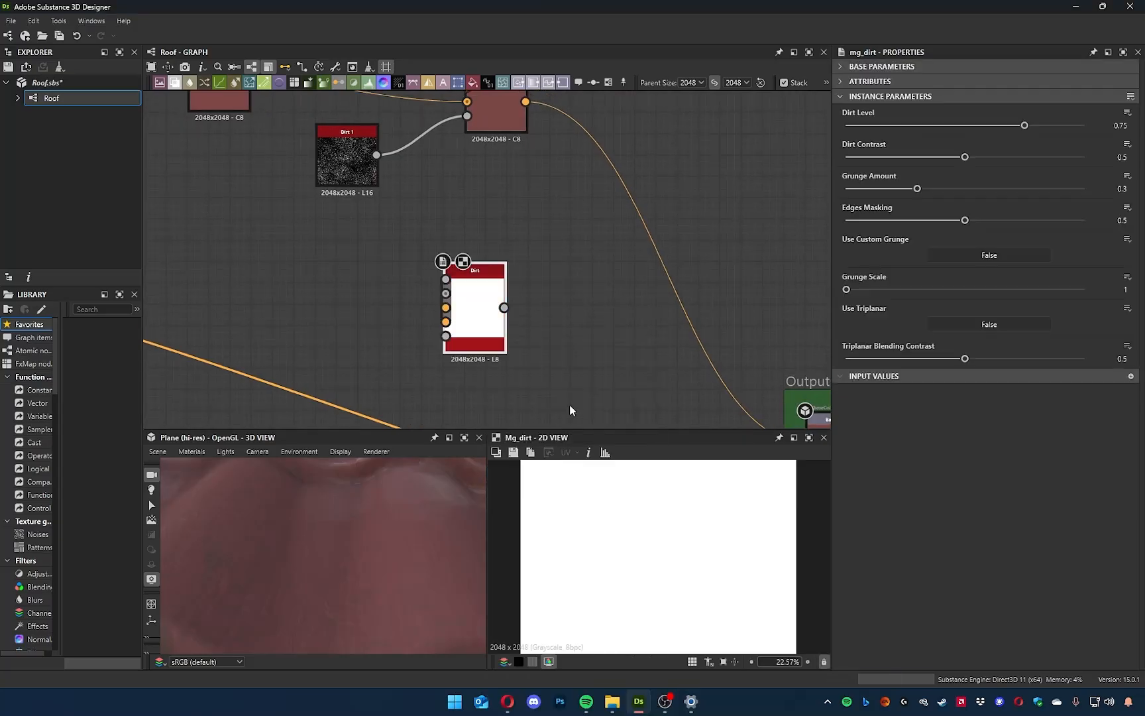
key(f)
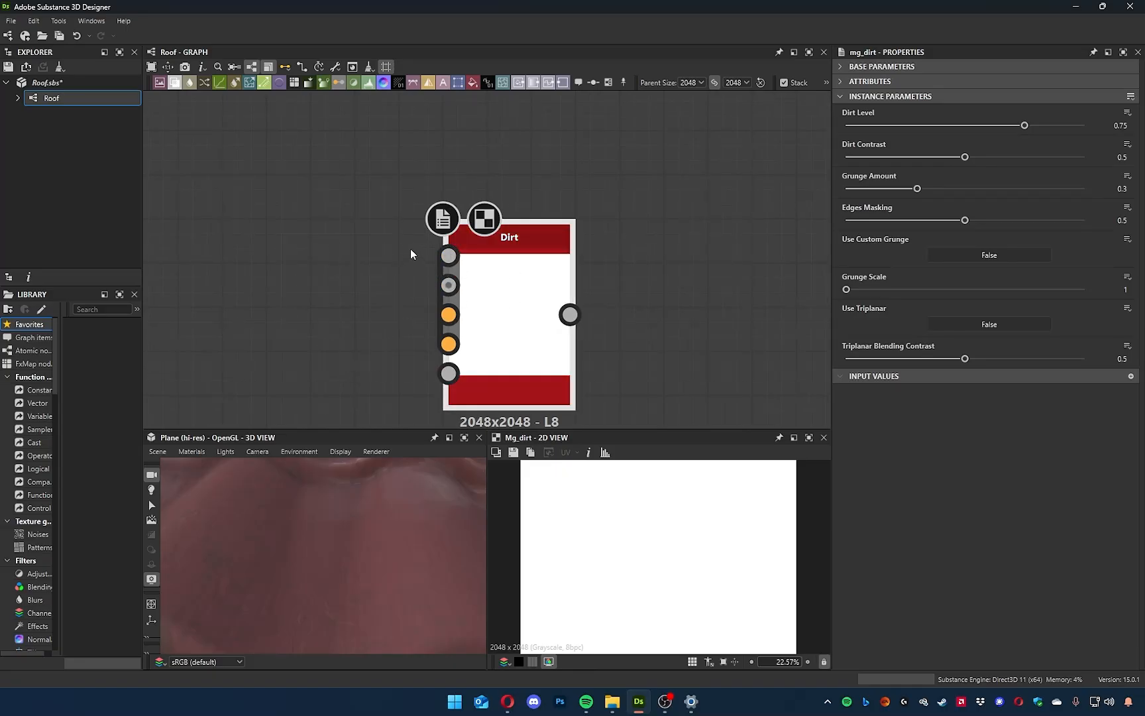
drag(466, 292, 441, 253)
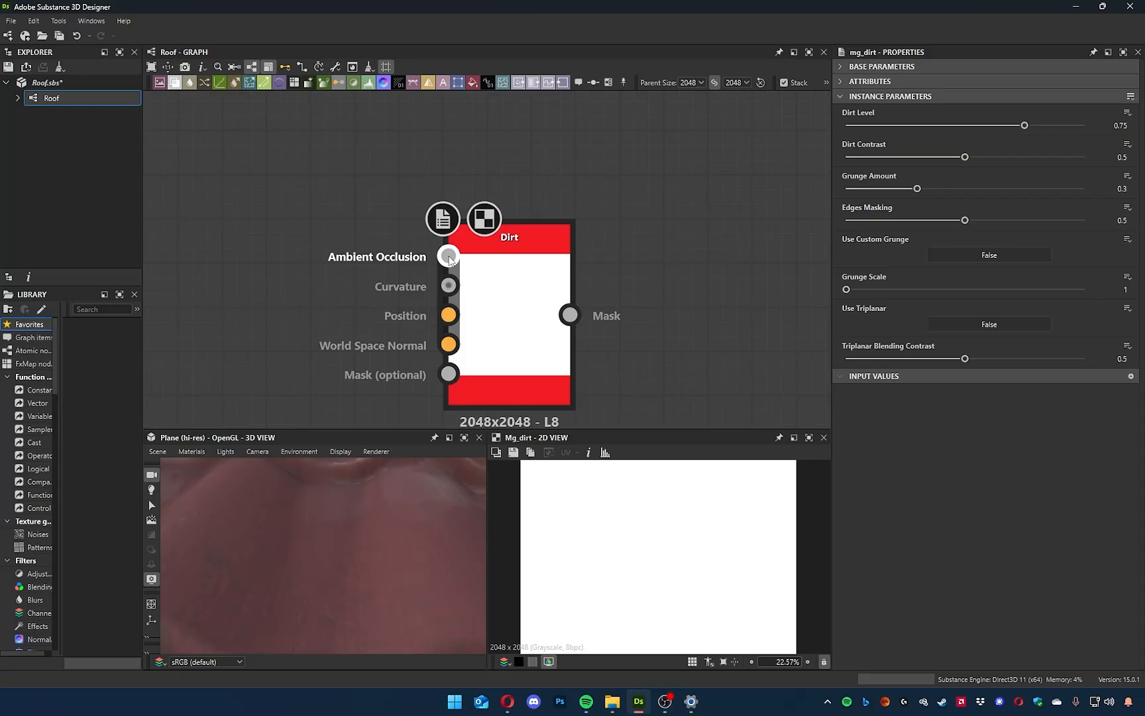
Connect the Ambient Occlusion (HBAO) output to the Dirt node's Ambient Occlusion input and check the mask in 2D.
scroll(564, 265, down, 6)
middle_drag(643, 304, 508, 193)
drag(422, 174, 483, 248)
middle_drag(524, 237, 516, 116)
drag(545, 370, 402, 358)
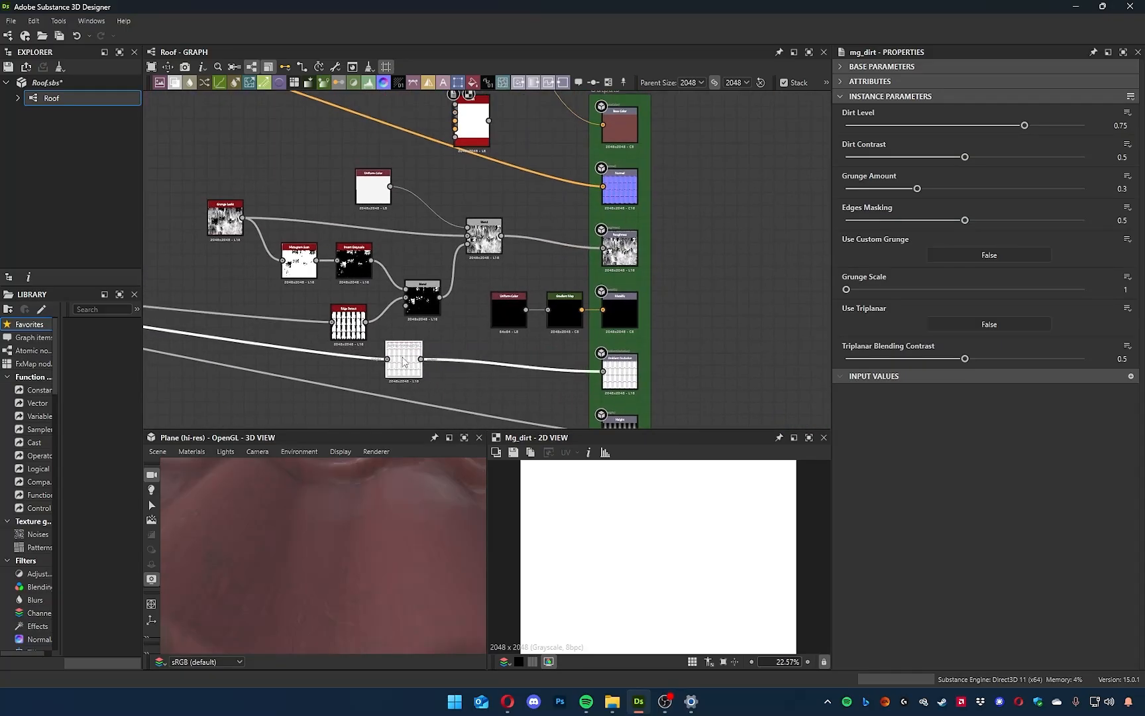
middle_drag(439, 358, 429, 386)
drag(463, 149, 462, 121)
scroll(674, 560, up, 5)
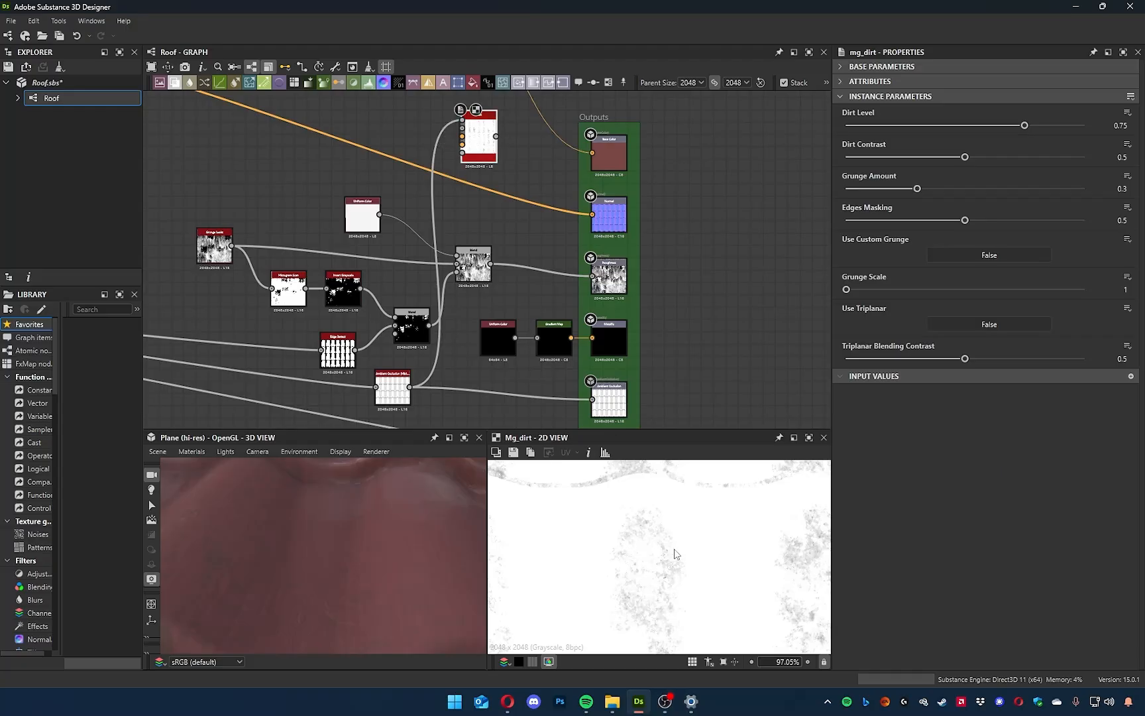
scroll(675, 554, down, 4)
Add a Curvature node beside the Dirt node to supply its Curvature input, and check which input it needs.
middle_drag(492, 205, 541, 360)
scroll(528, 285, up, 7)
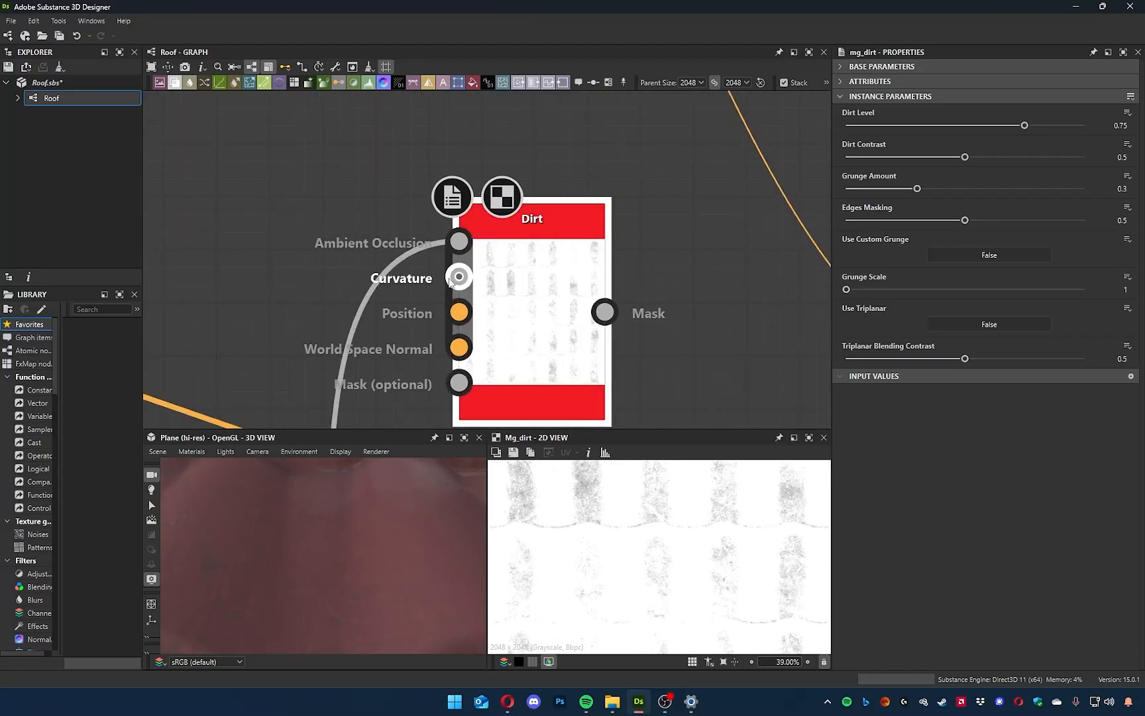
scroll(654, 528, down, 4)
scroll(554, 343, down, 5)
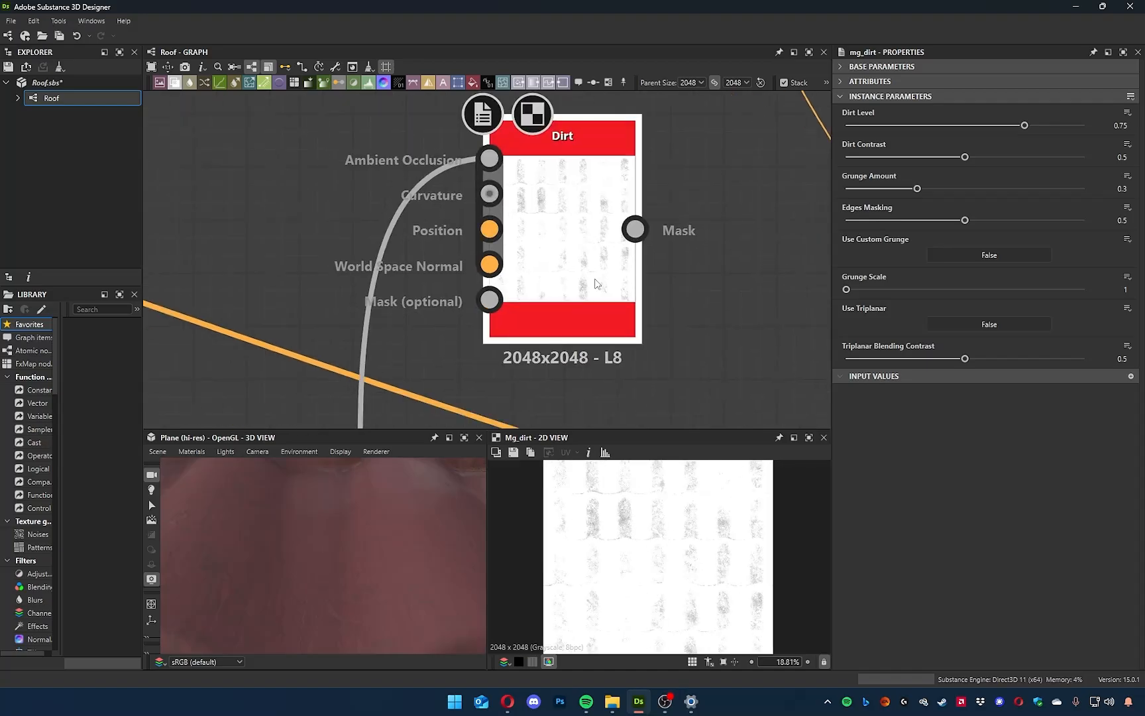
middle_drag(539, 245, 569, 348)
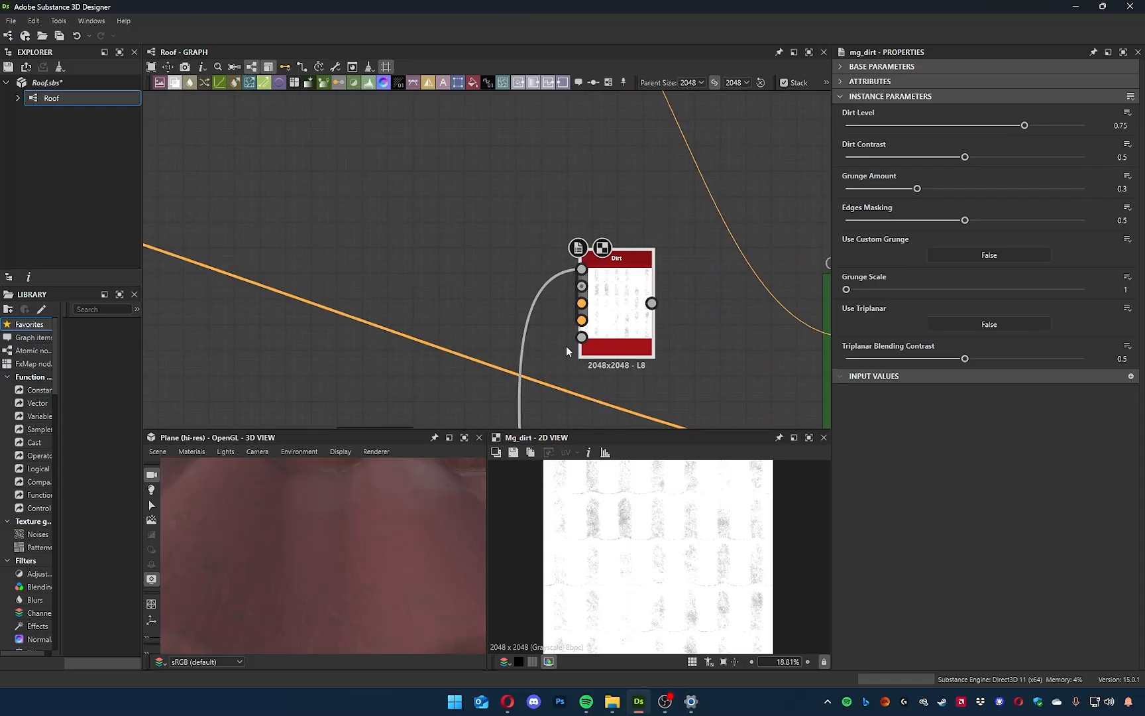
key(space)
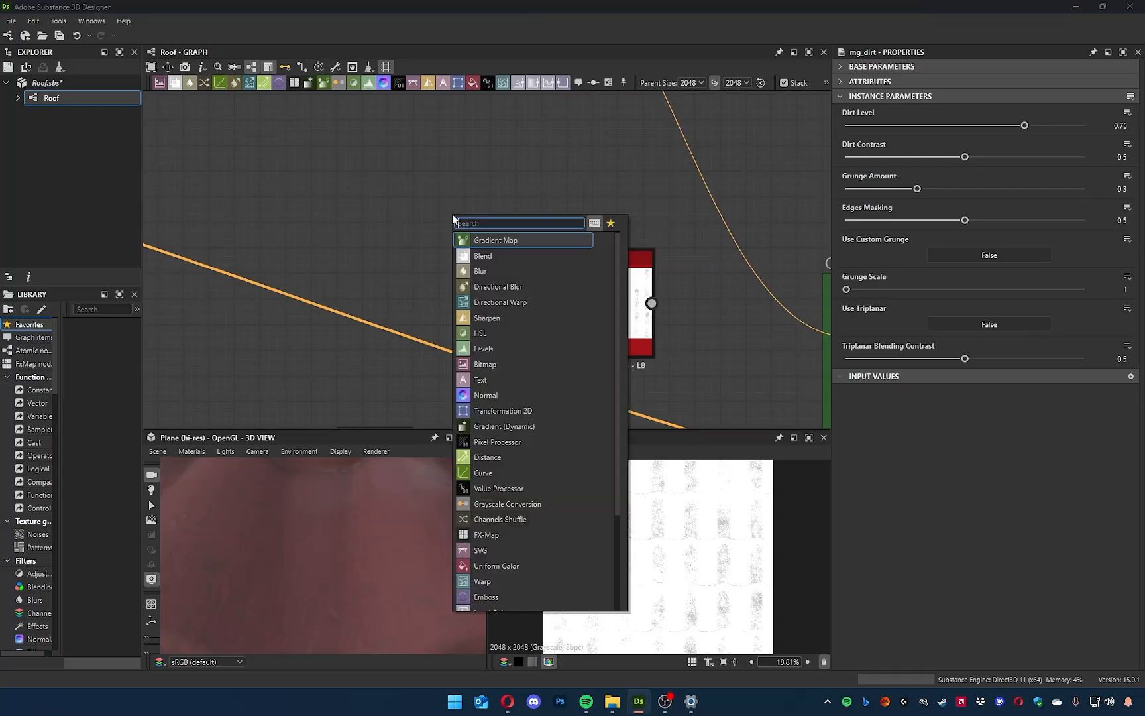
text(curv)
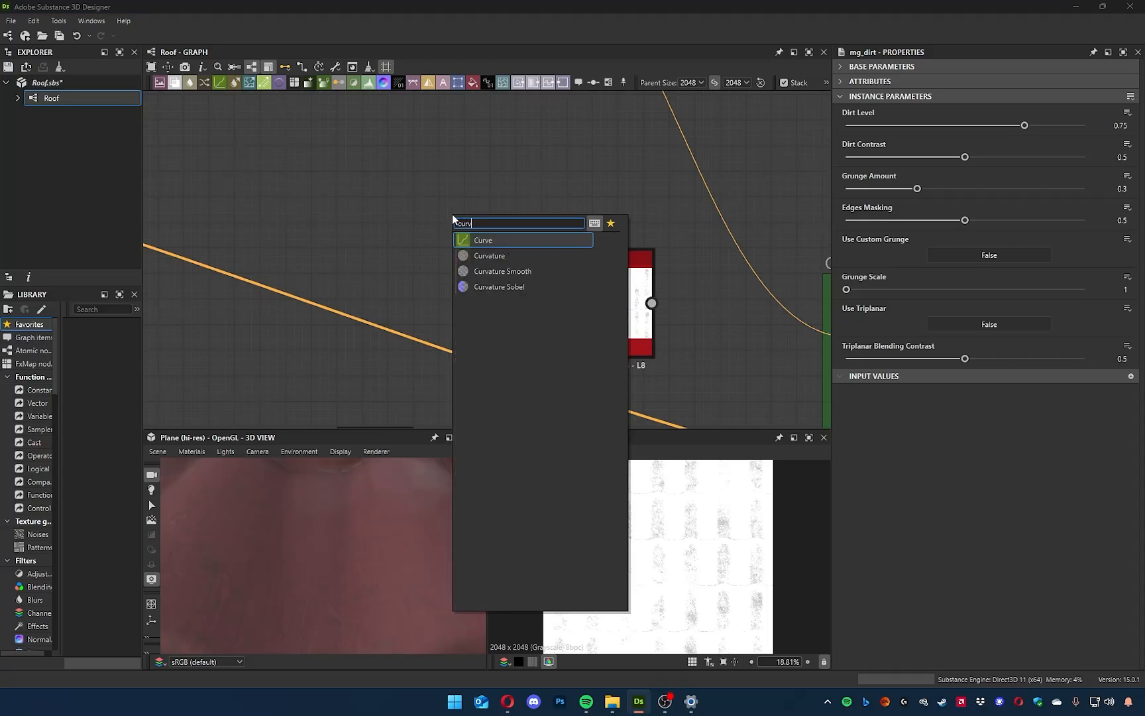
key(Down)
key(Return)
scroll(441, 189, up, 5)
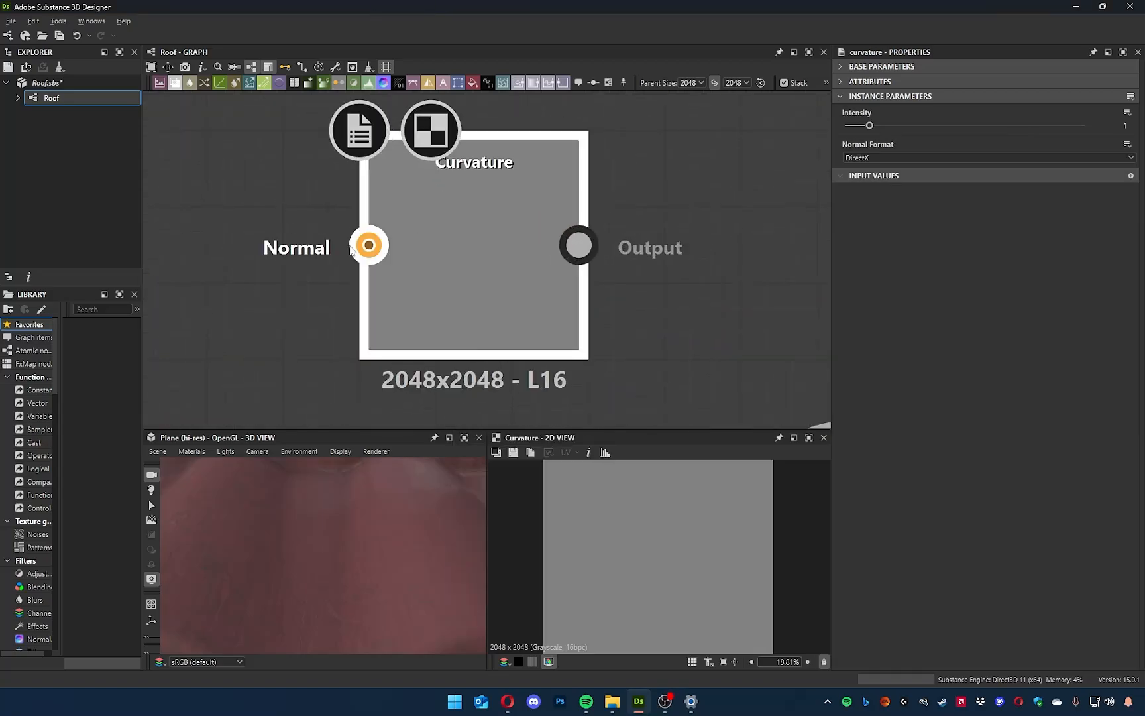
scroll(362, 263, down, 3)
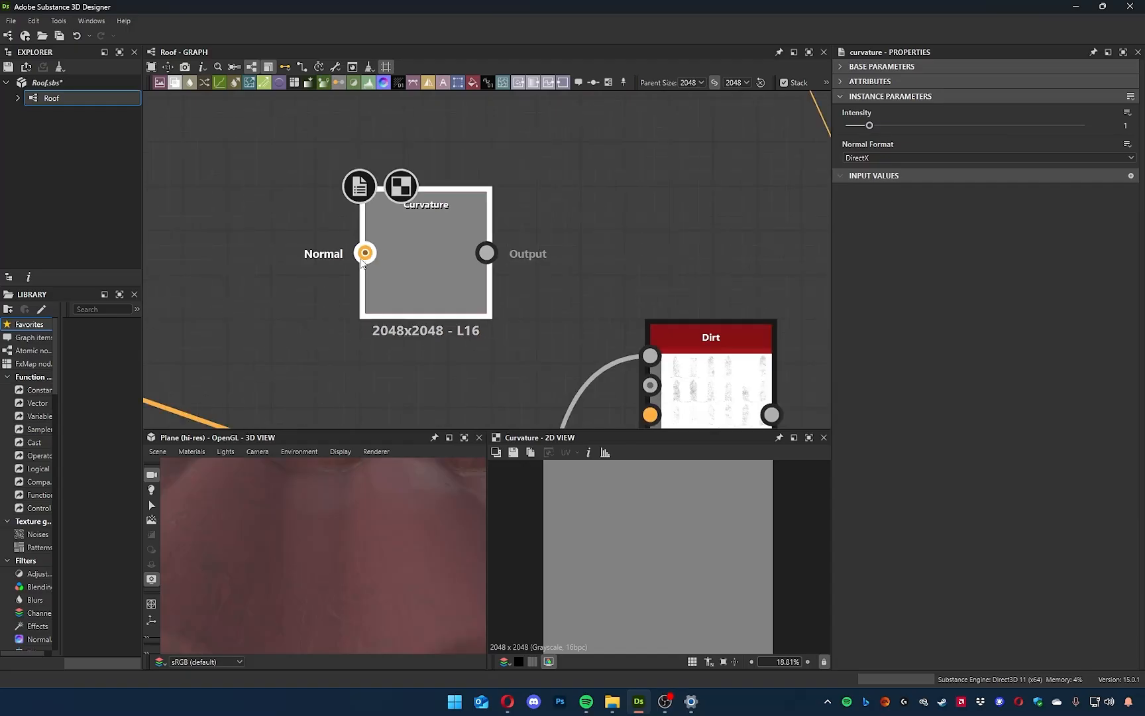
scroll(362, 262, down, 3)
scroll(358, 260, up, 2)
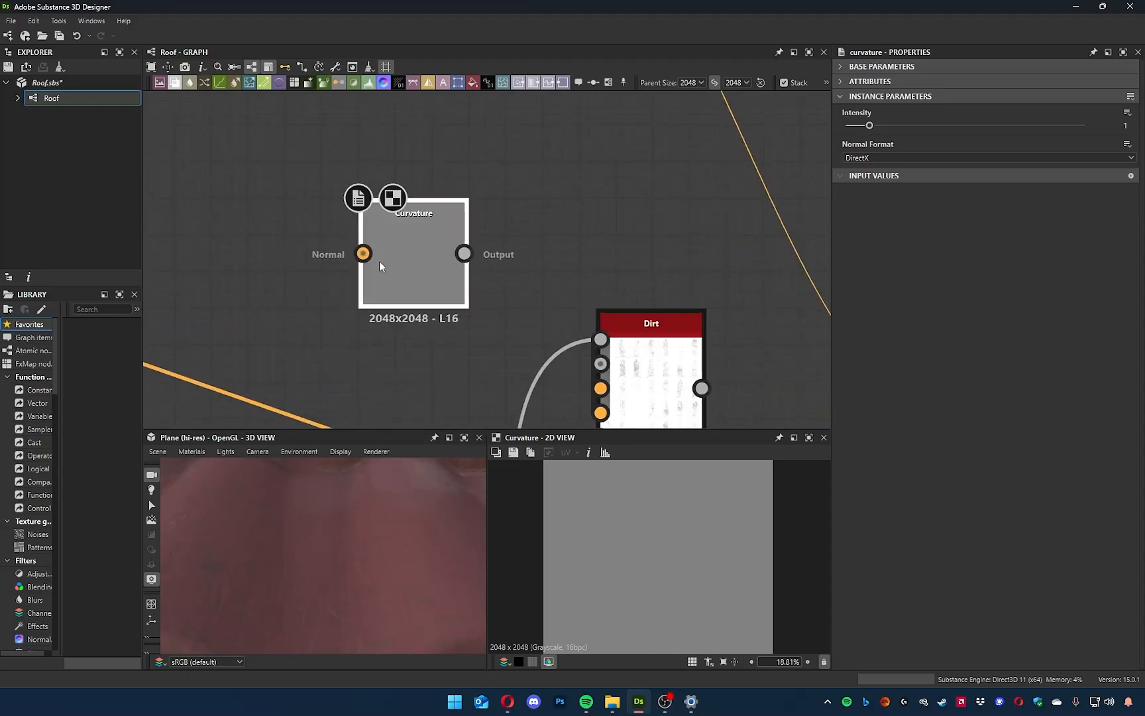
Locate the last Normal Combine node in the normal frame and examine its normal map in 2D.
drag(579, 361, 550, 251)
click(413, 390)
scroll(432, 356, down, 3)
middle_drag(488, 375, 406, 106)
scroll(439, 229, down, 3)
middle_drag(414, 247, 660, 390)
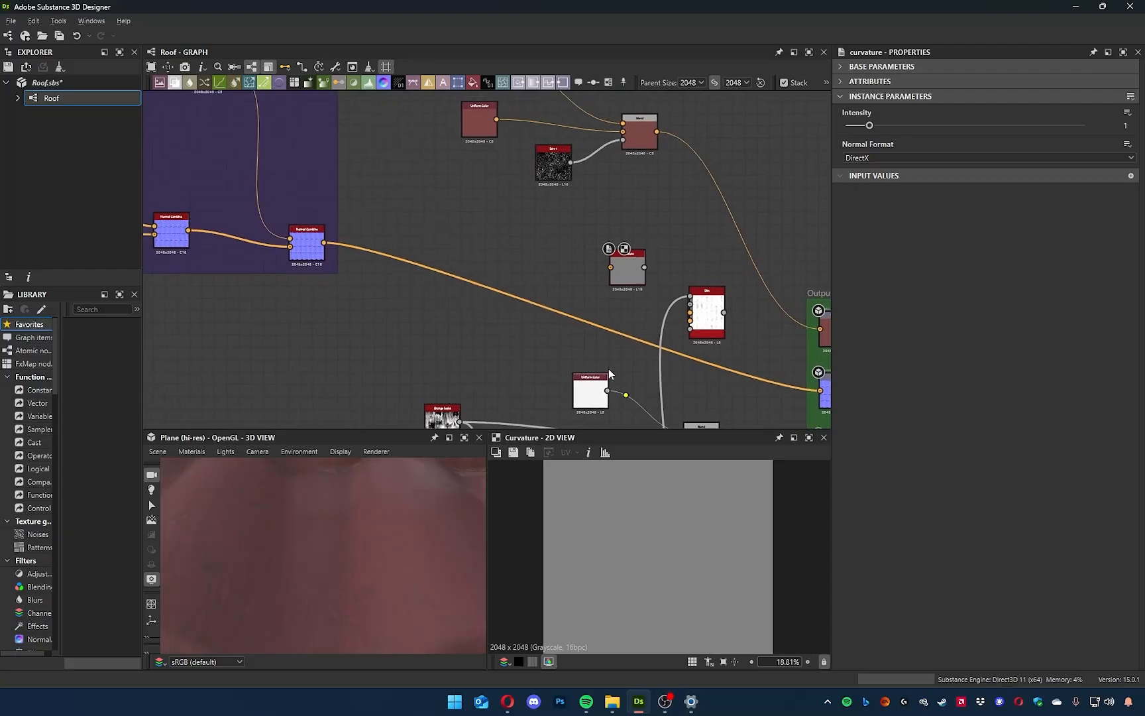
scroll(303, 230, up, 3)
scroll(429, 302, up, 3)
click(430, 299)
scroll(715, 610, up, 3)
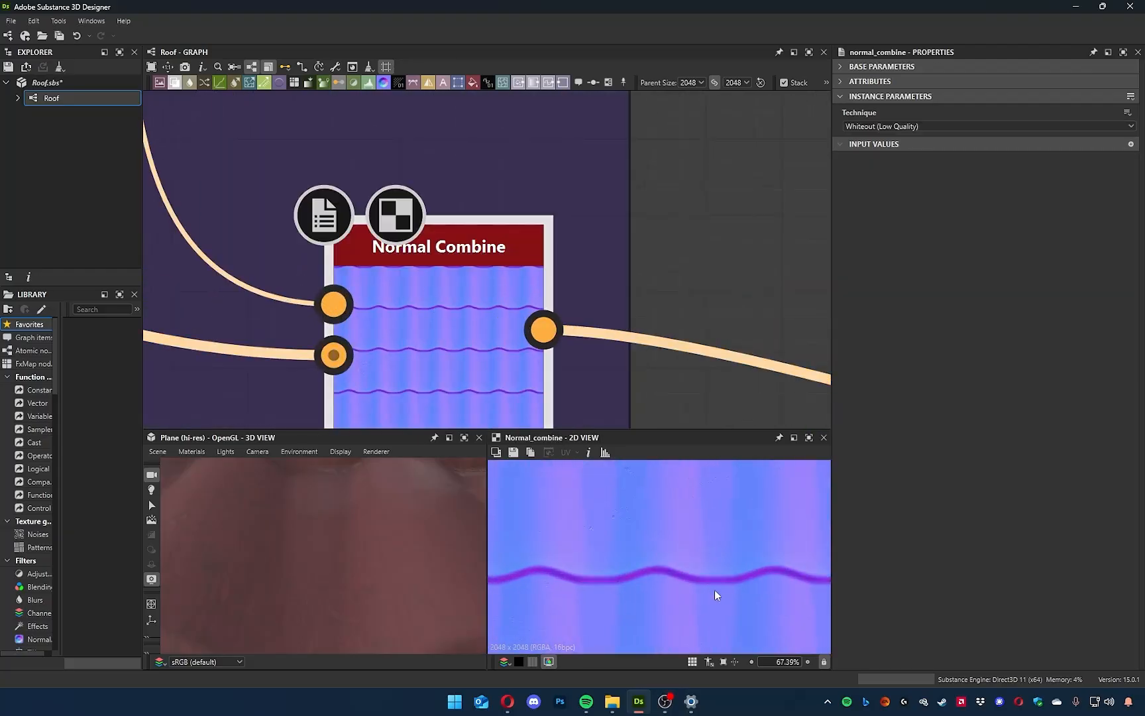
scroll(715, 590, up, 2)
scroll(691, 536, down, 8)
Connect the last Normal Combine output to the Curvature node's Normal input.
middle_drag(741, 258, 241, 127)
scroll(408, 224, down, 5)
middle_drag(544, 242, 454, 286)
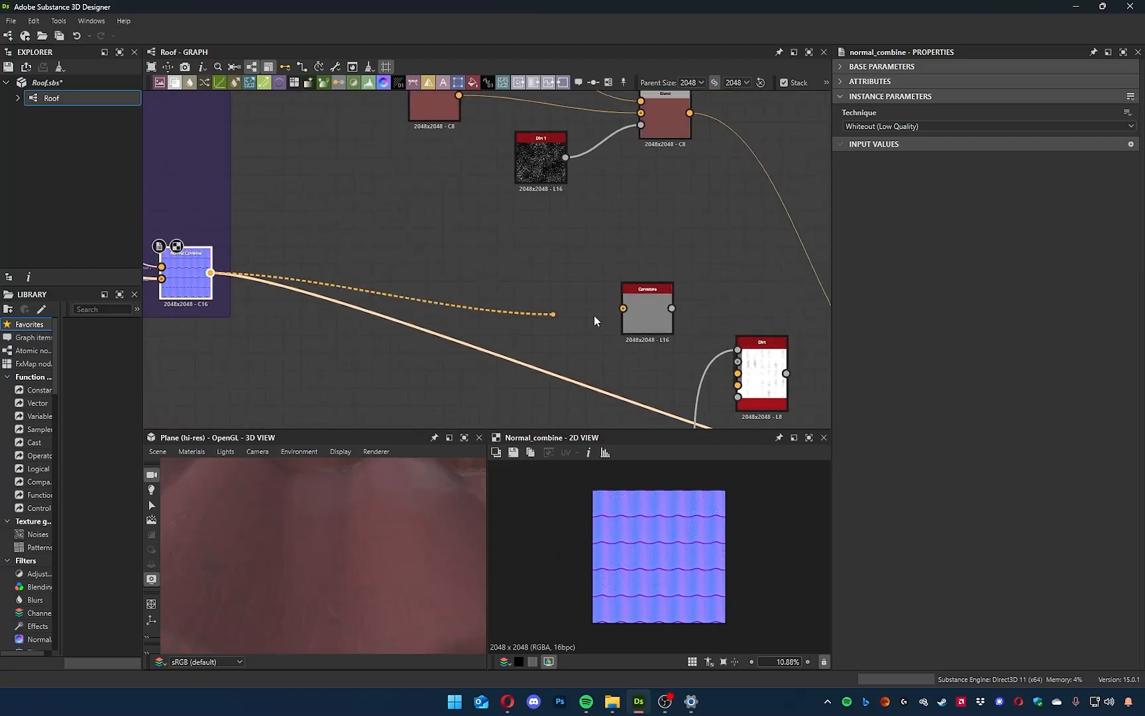
drag(594, 320, 623, 309)
Set the Curvature node's Intensity to 10, examining its output at several zoom levels in 2D.
middle_drag(641, 359, 552, 332)
scroll(552, 332, up, 4)
double_click(552, 256)
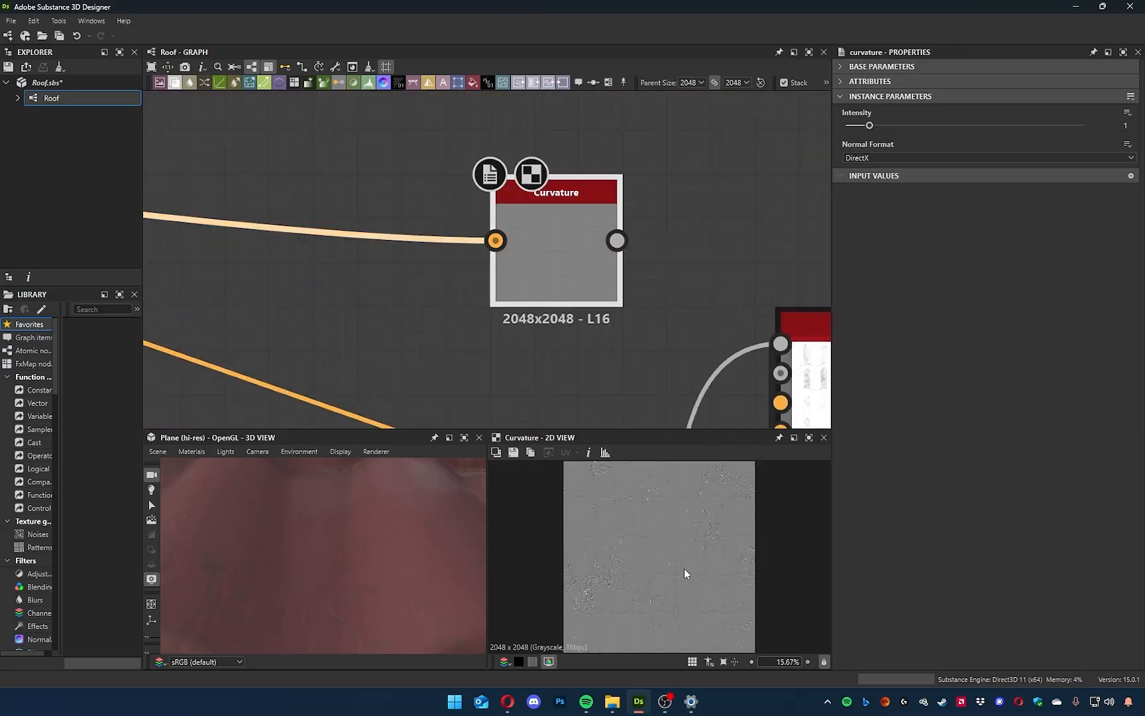
scroll(683, 568, up, 6)
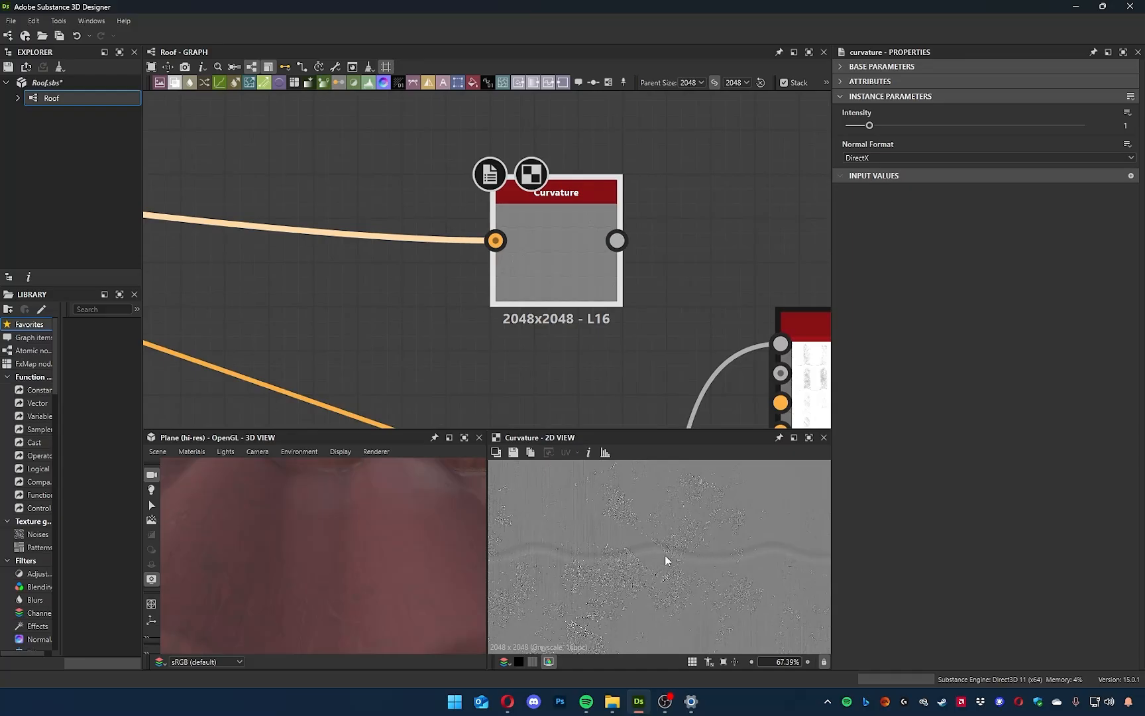
scroll(624, 578, up, 8)
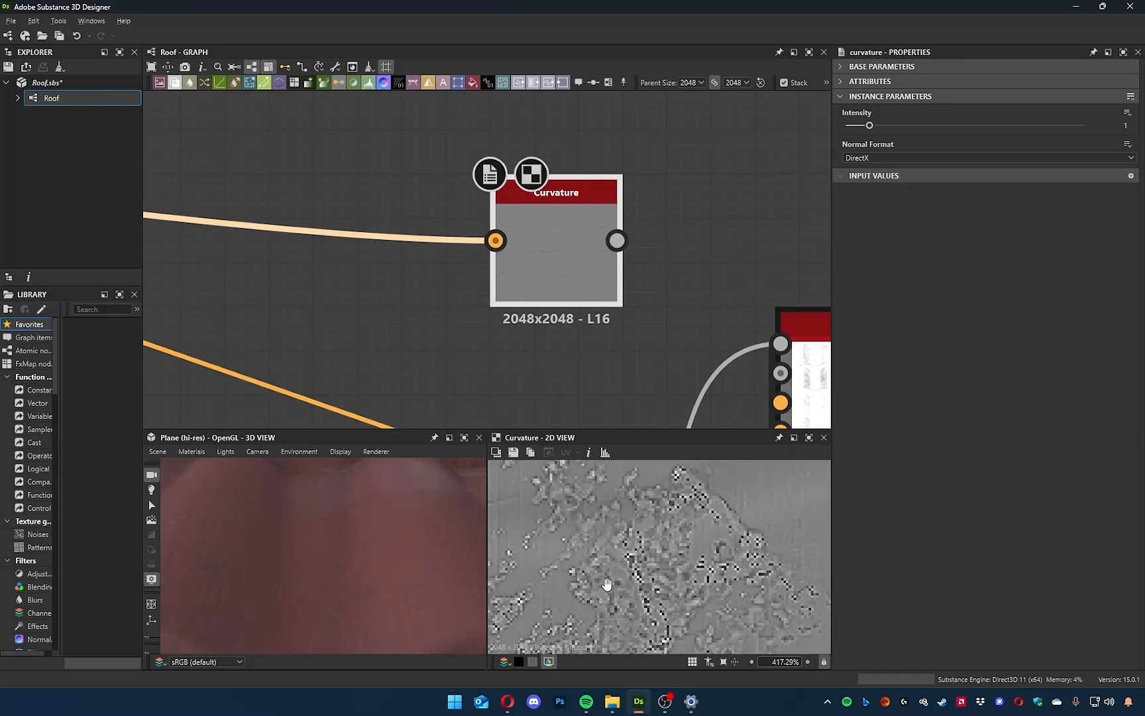
drag(889, 121, 1090, 127)
scroll(721, 549, down, 11)
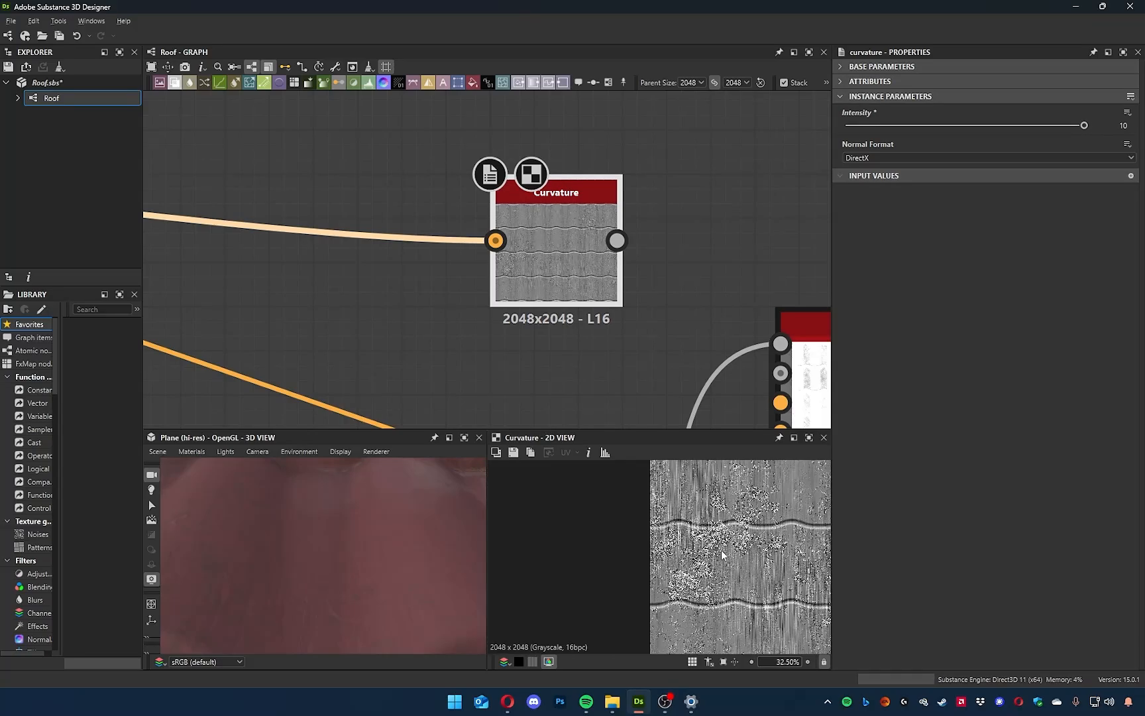
scroll(603, 580, up, 8)
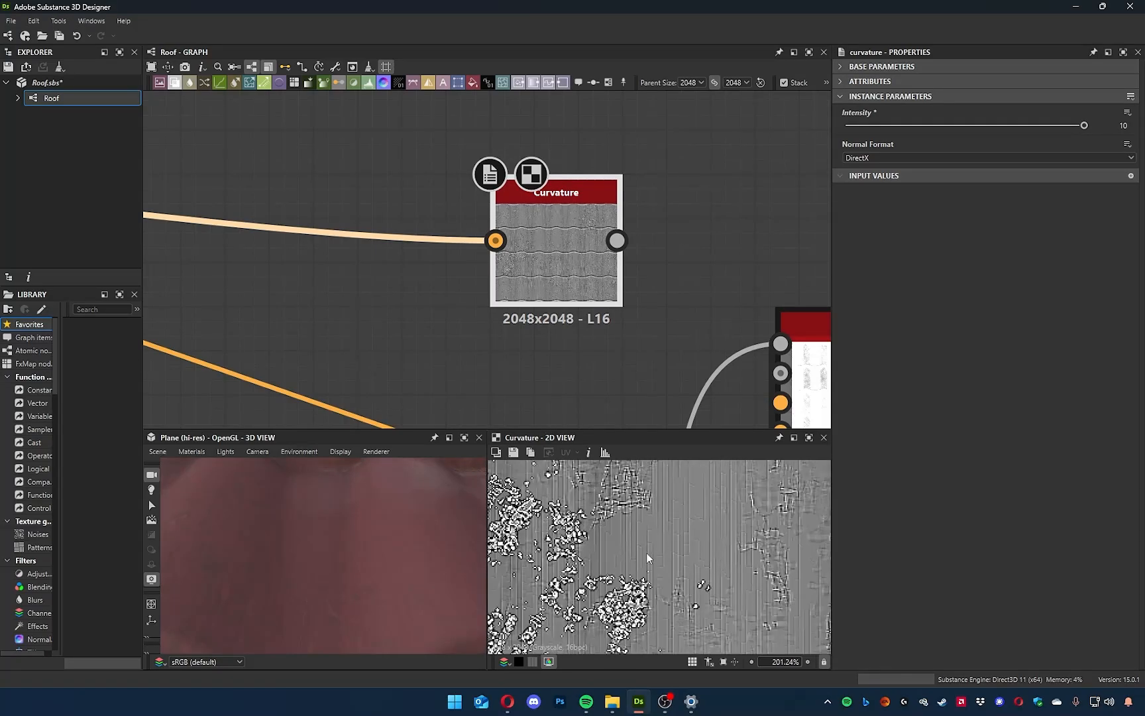
scroll(653, 553, up, 4)
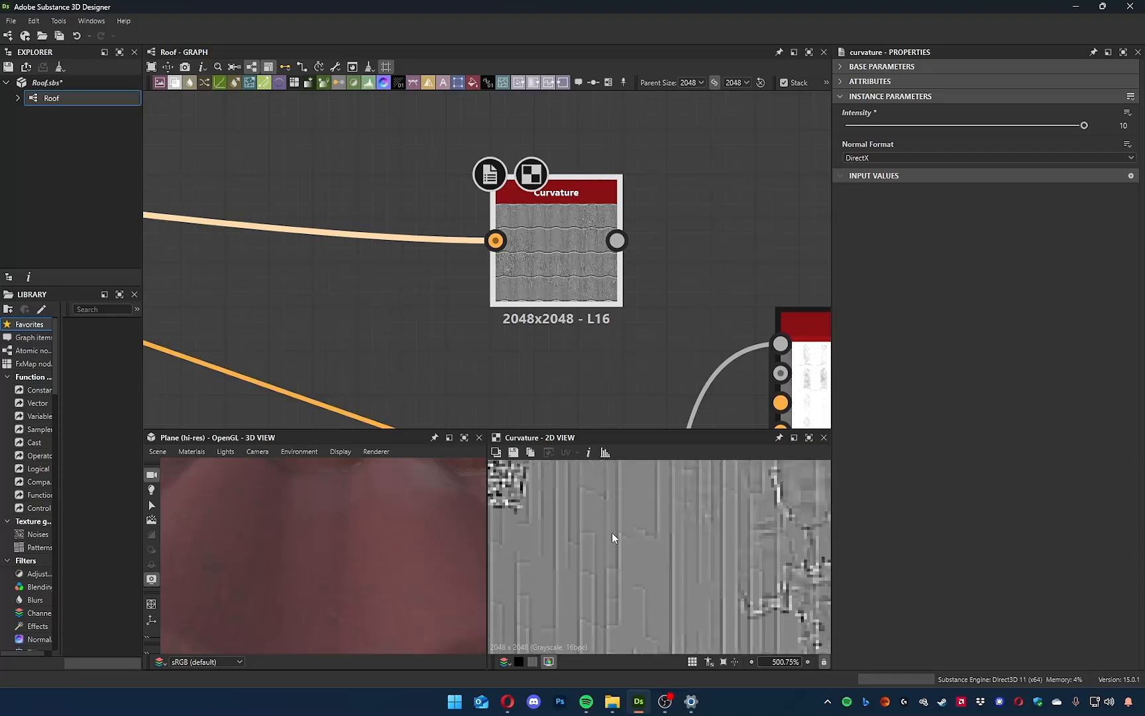
scroll(619, 539, down, 6)
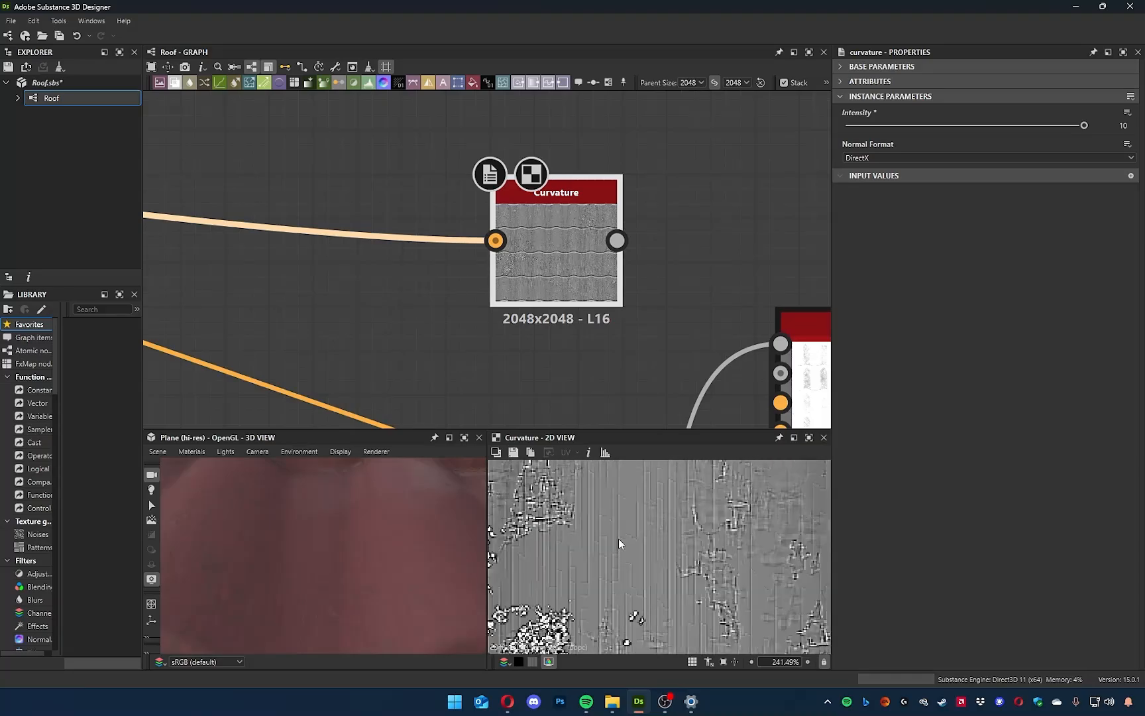
scroll(599, 289, down, 8)
Inspect the normal map of the Normal Combine node preceding the last one in the 2D view.
middle_drag(520, 309, 626, 326)
scroll(623, 314, up, 8)
middle_drag(265, 264, 762, 342)
middle_drag(356, 333, 697, 373)
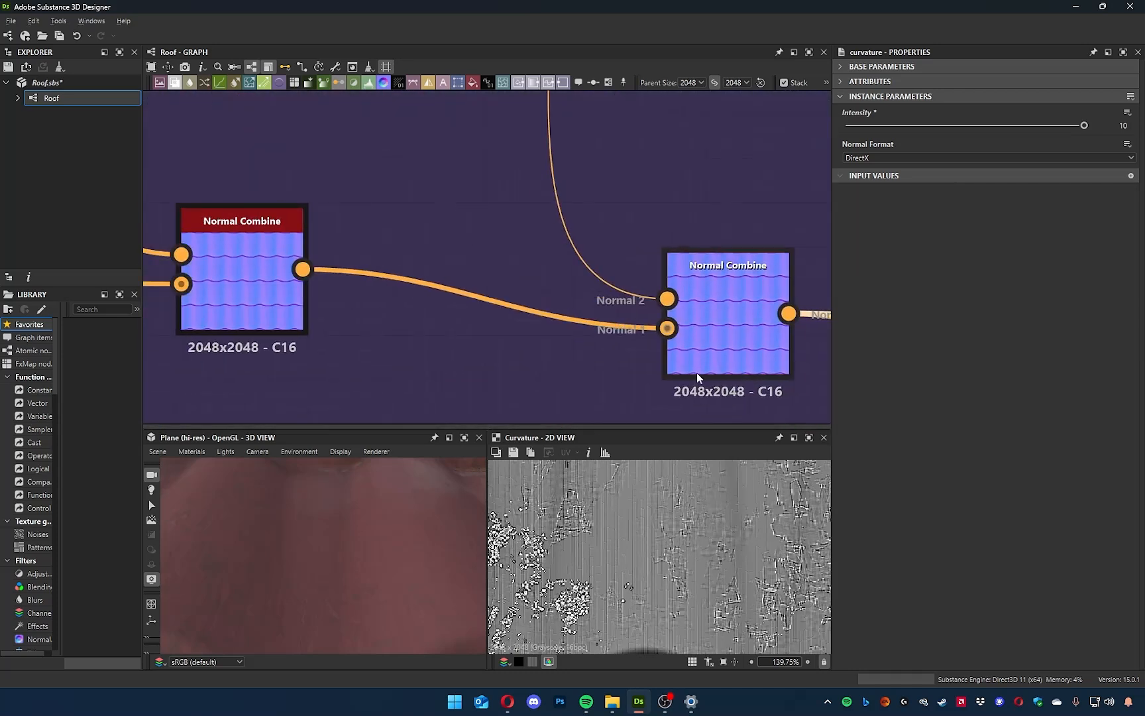
double_click(253, 263)
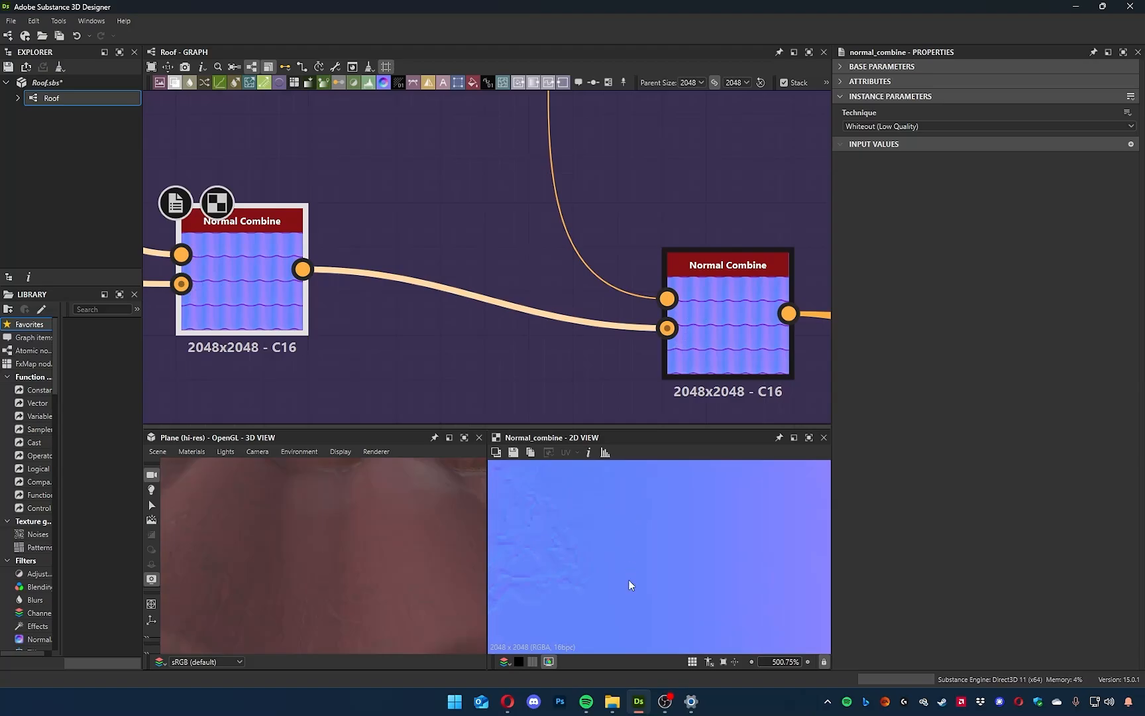
scroll(646, 516, down, 12)
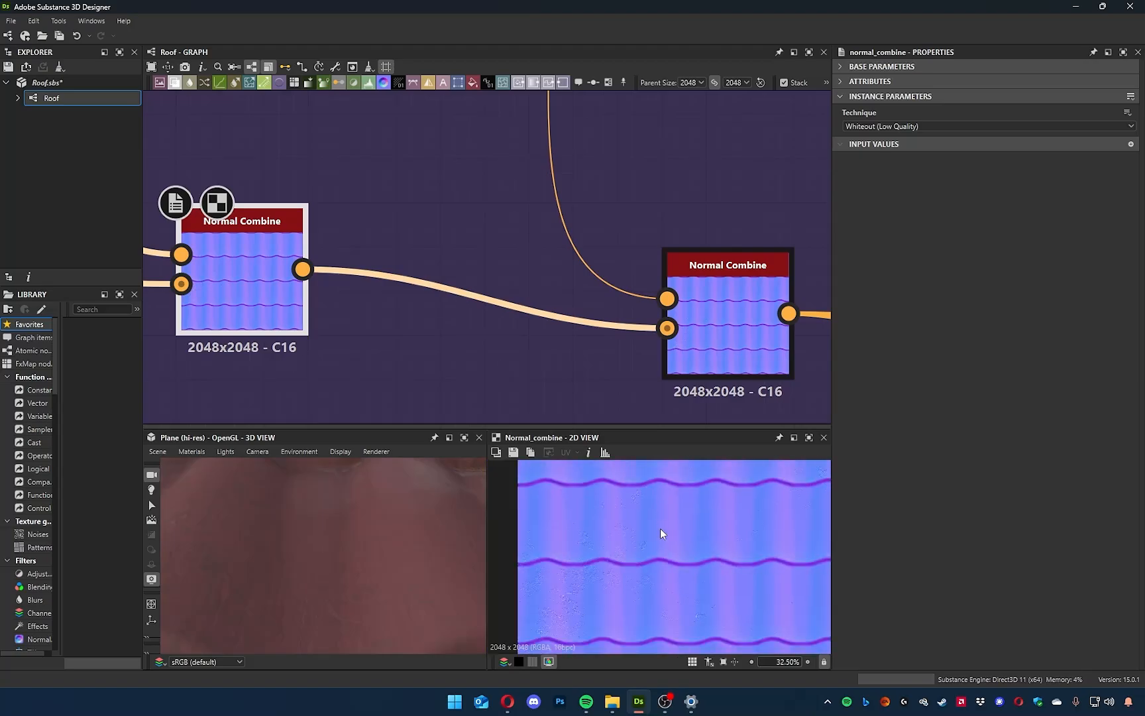
Rewire the Curvature node's Normal input to earlier nodes in the normal chain, comparing its output in the 2D view.
scroll(511, 264, up, 3)
scroll(511, 264, down, 5)
middle_drag(618, 330, 526, 325)
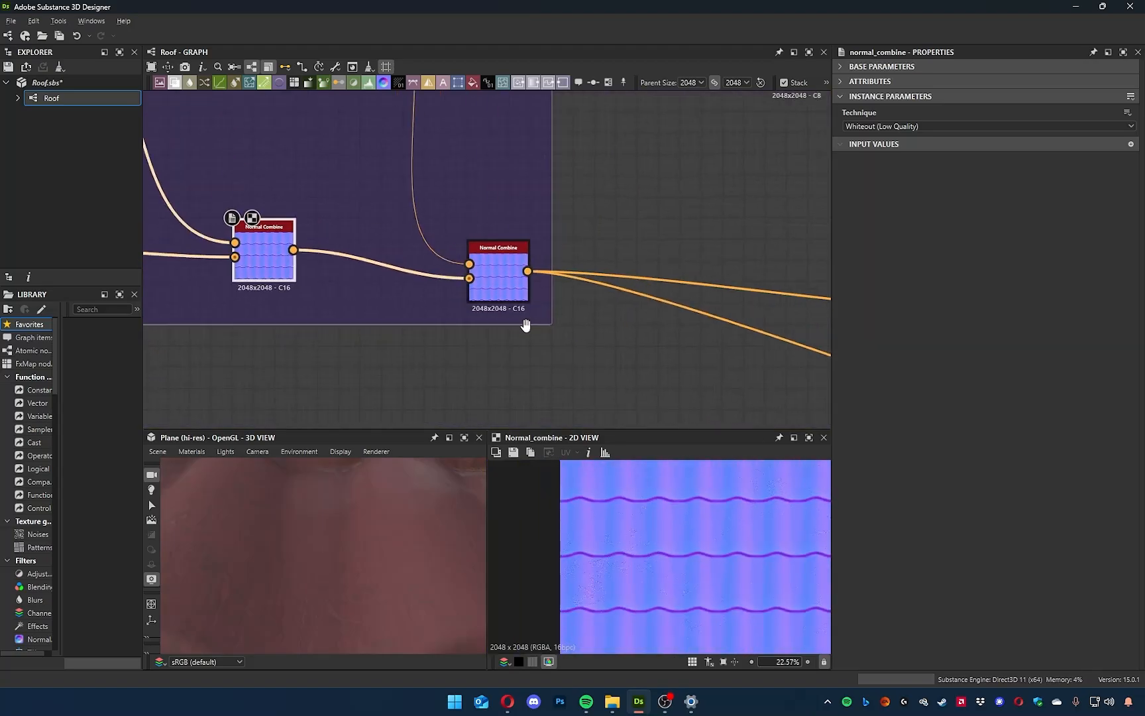
scroll(531, 328, down, 4)
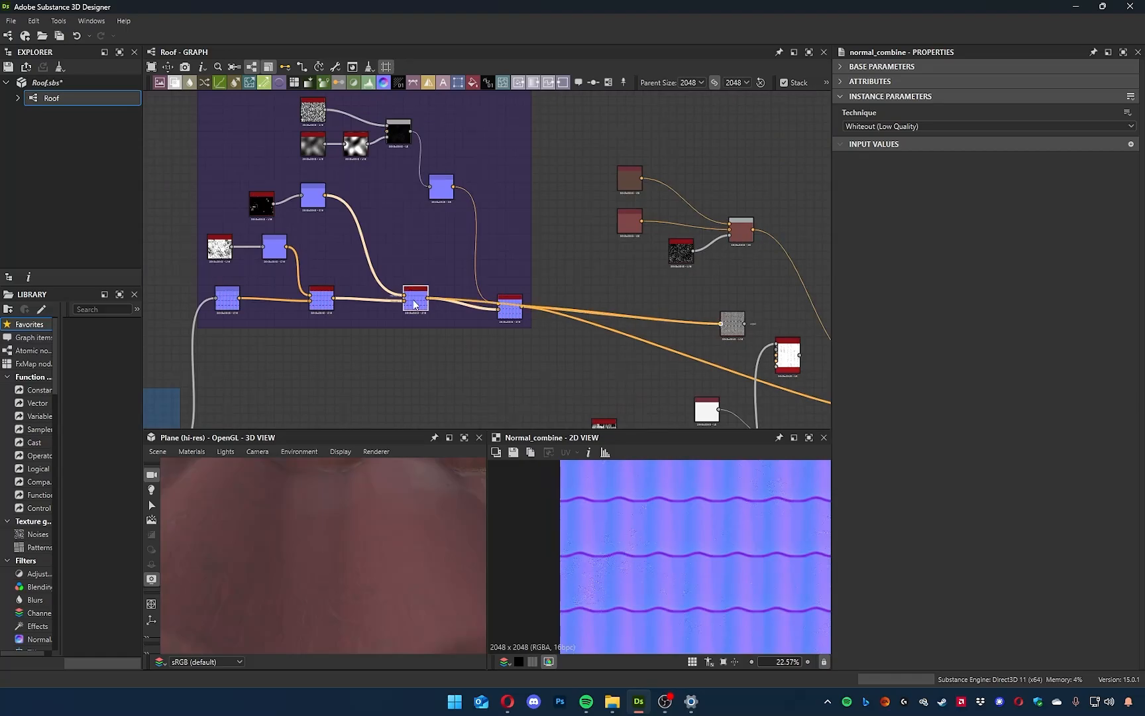
scroll(708, 588, up, 6)
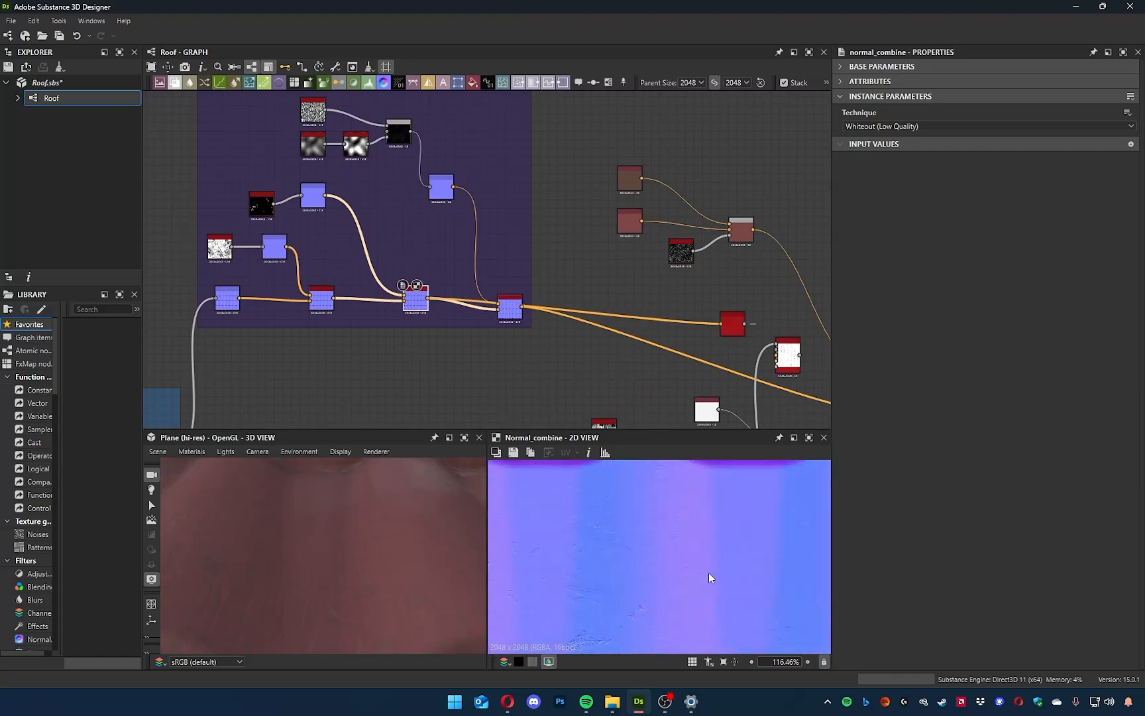
double_click(735, 326)
scroll(713, 556, down, 4)
scroll(669, 569, up, 4)
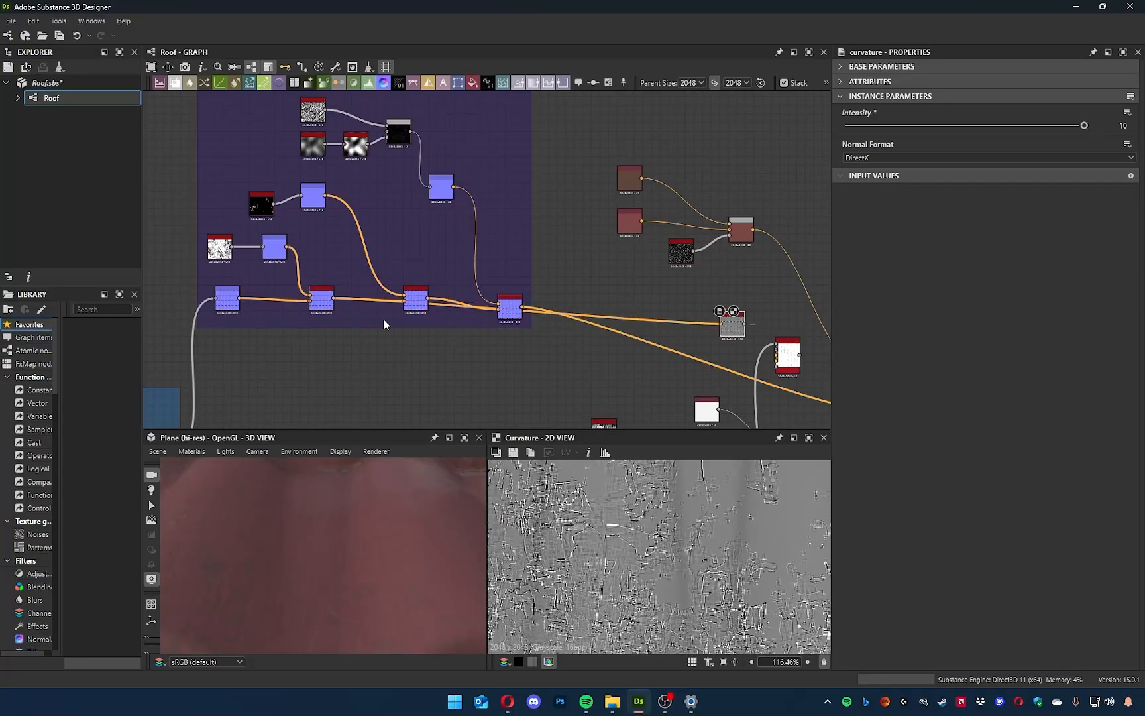
scroll(609, 539, down, 6)
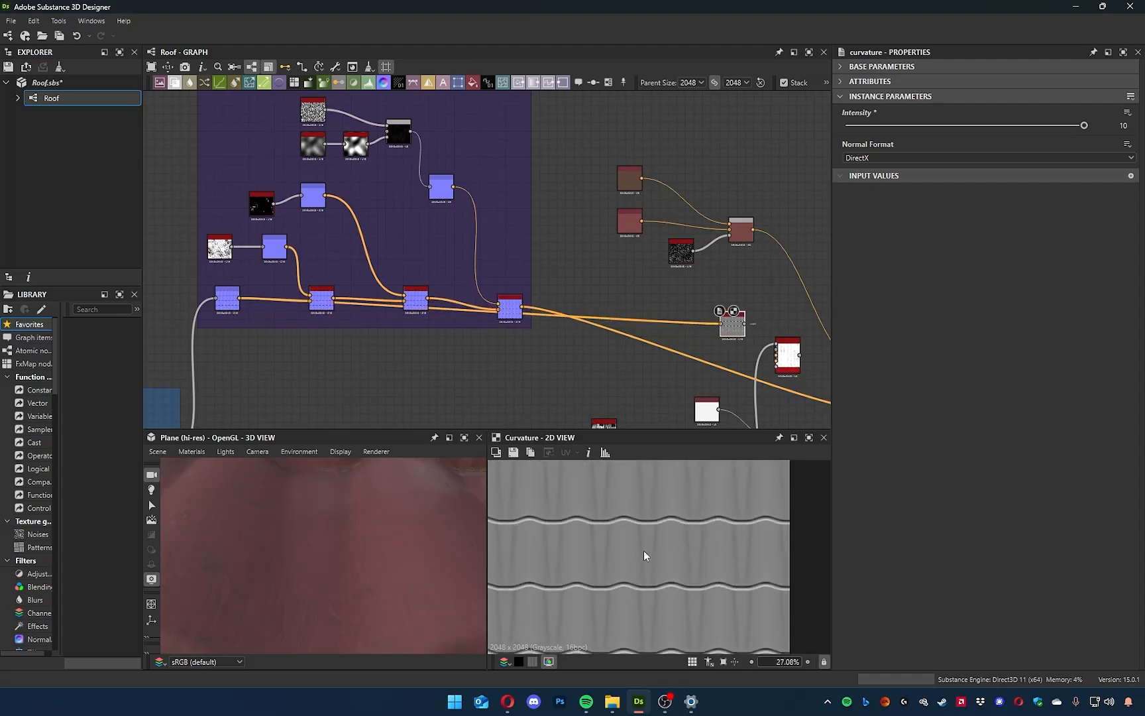
scroll(643, 556, up, 2)
scroll(693, 338, up, 8)
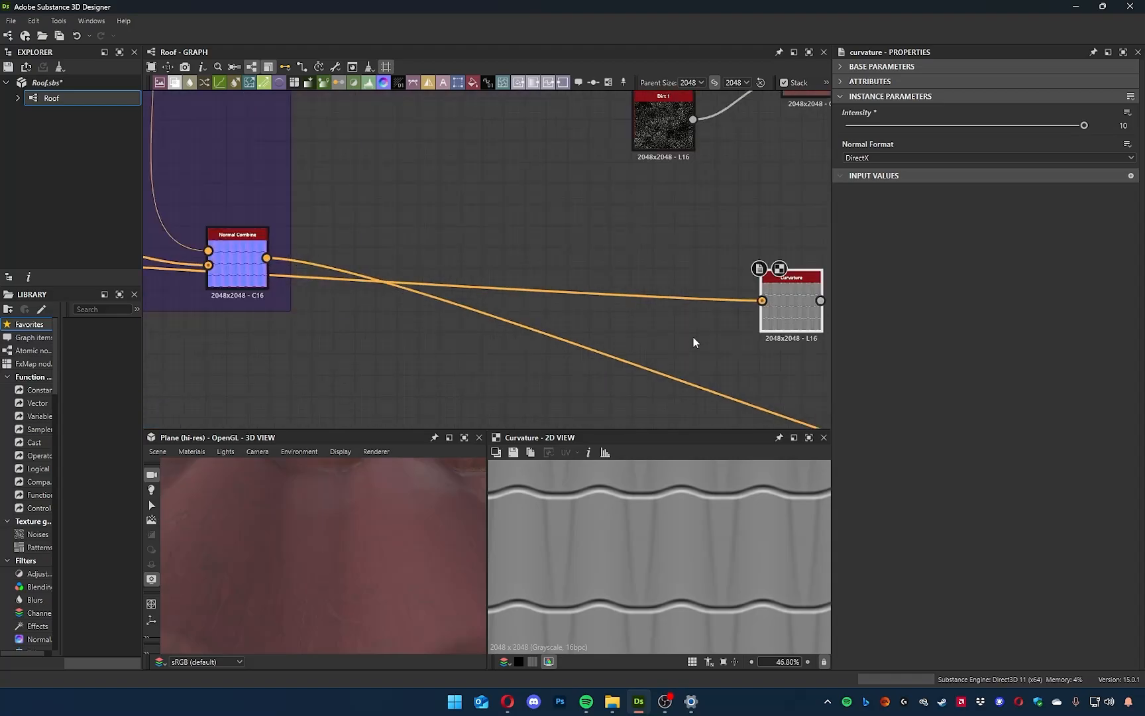
Connect the Curvature output to the Dirt node's Curvature input and inspect the resulting mask in 2D.
middle_drag(693, 338, 453, 340)
middle_drag(641, 554, 503, 464)
middle_drag(613, 398, 453, 325)
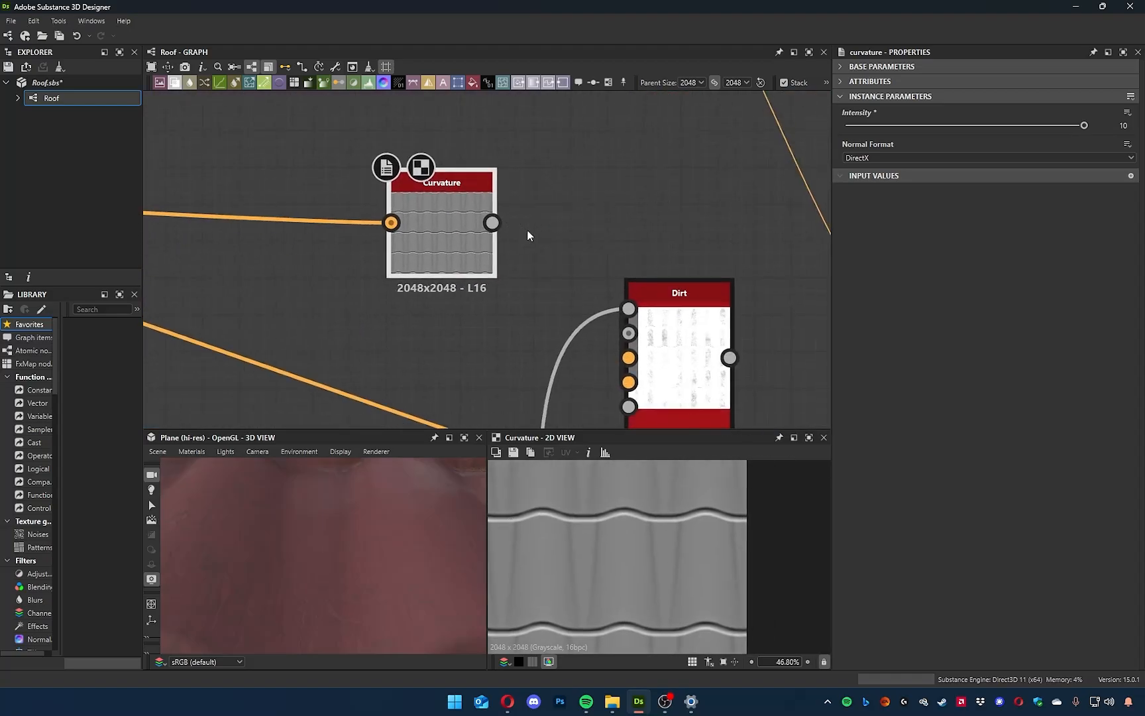
drag(492, 222, 686, 352)
double_click(685, 352)
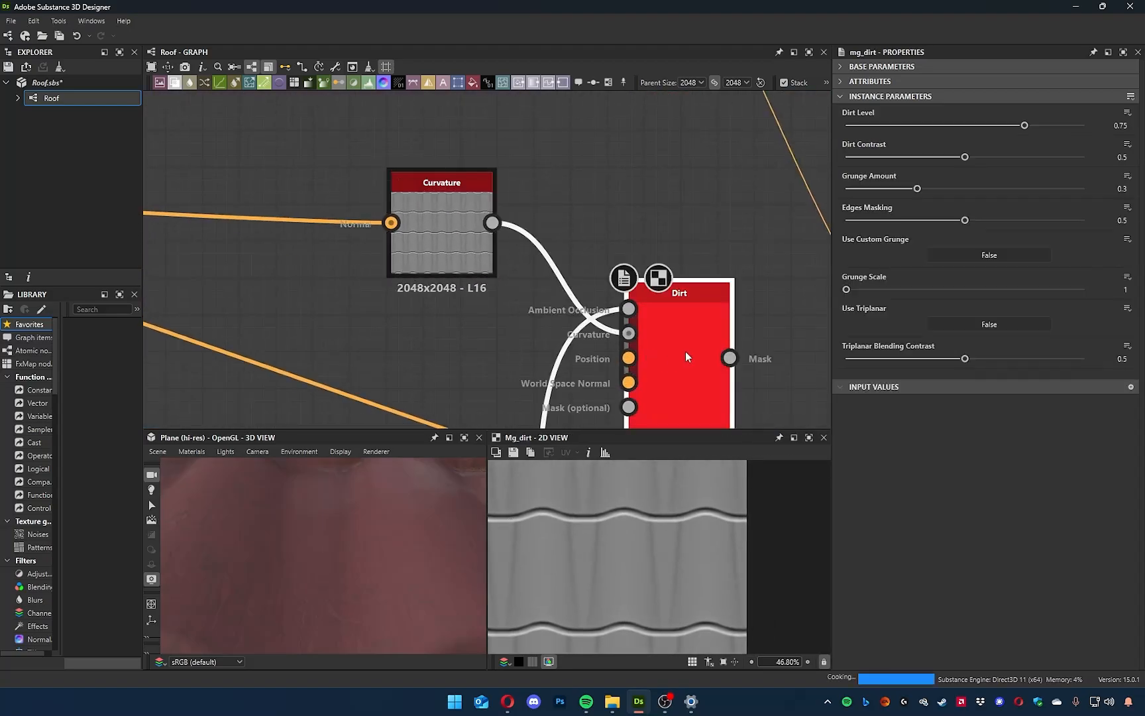
scroll(666, 562, down, 3)
scroll(689, 592, up, 5)
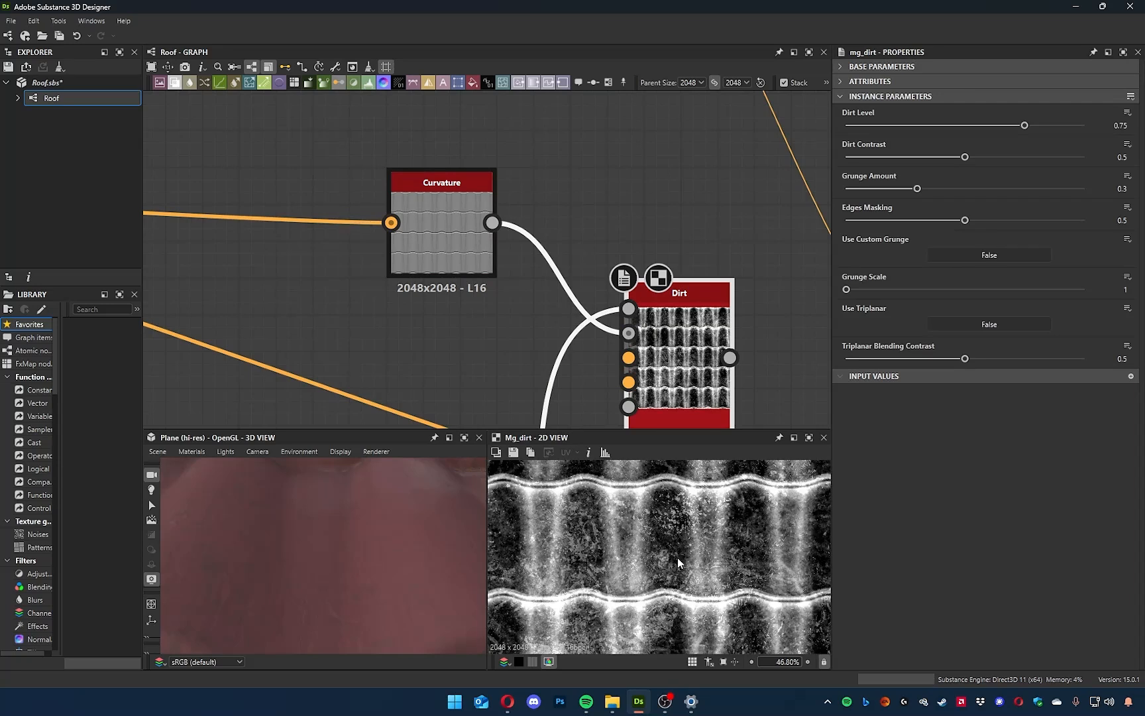
Rearrange the Curvature, Dirt and colour Blend nodes so that Curvature lines up beside Dirt below the colour branch.
middle_drag(664, 370, 416, 410)
scroll(439, 296, down, 5)
middle_drag(455, 279, 465, 339)
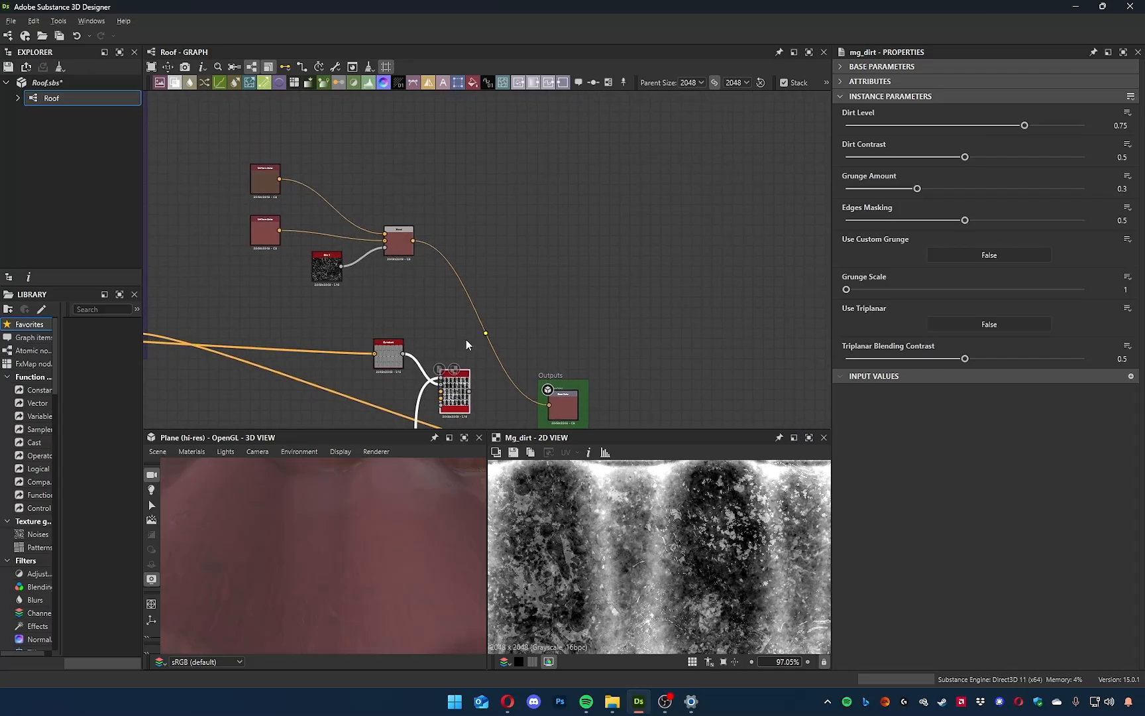
scroll(454, 407, up, 2)
drag(455, 407, 433, 278)
drag(363, 343, 228, 315)
middle_drag(470, 253, 522, 260)
drag(480, 272, 410, 331)
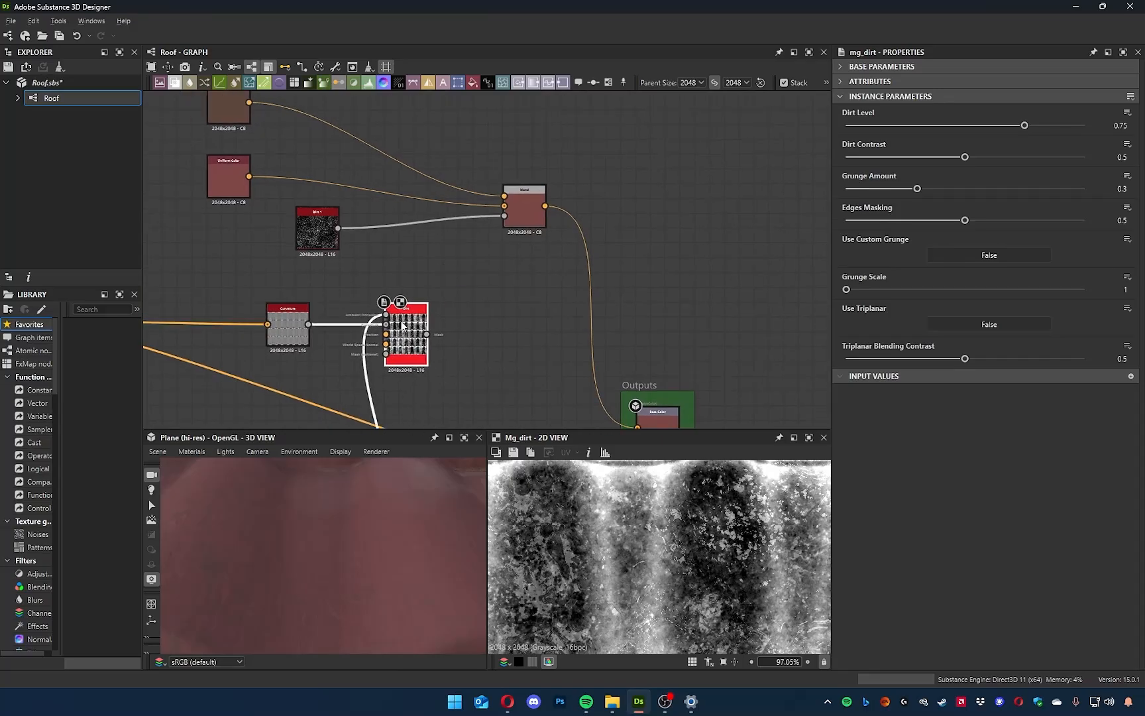
middle_drag(408, 331, 434, 334)
Examine the curvature and ambient occlusion links entering the Dirt node up close.
scroll(421, 366, up, 2)
scroll(420, 355, up, 3)
middle_drag(399, 265, 443, 294)
drag(369, 207, 432, 327)
middle_drag(279, 314, 350, 328)
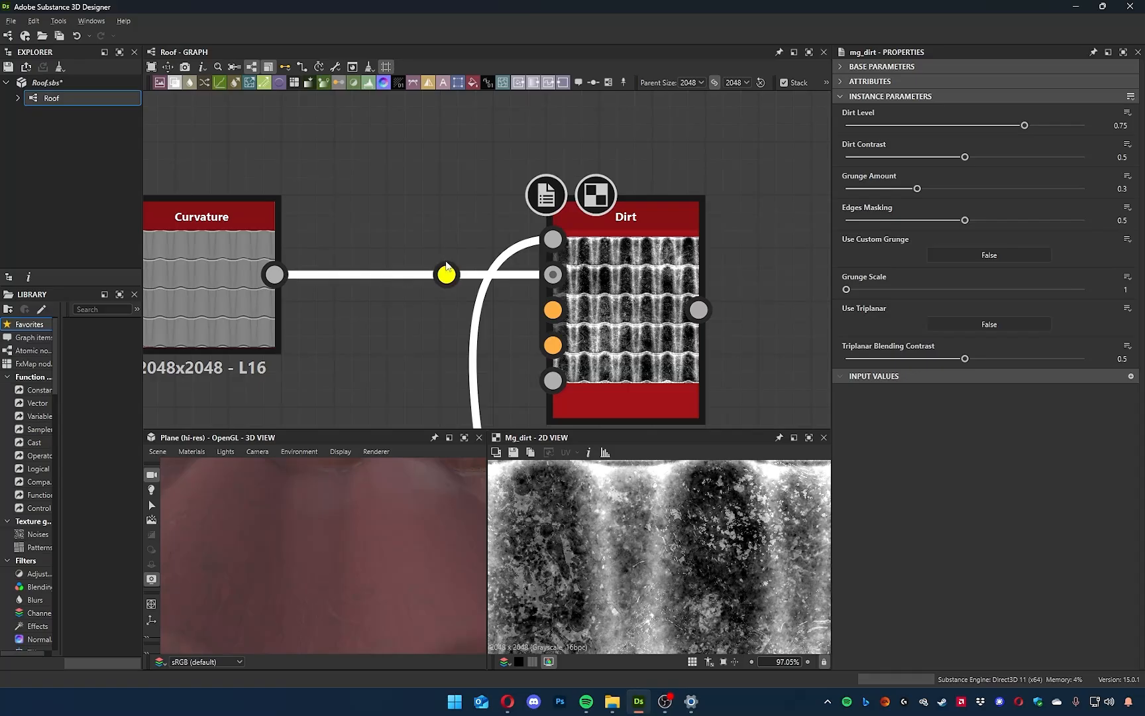
middle_drag(444, 273, 442, 297)
click(344, 209)
middle_drag(198, 260, 325, 276)
scroll(325, 267, down, 3)
middle_drag(208, 268, 296, 305)
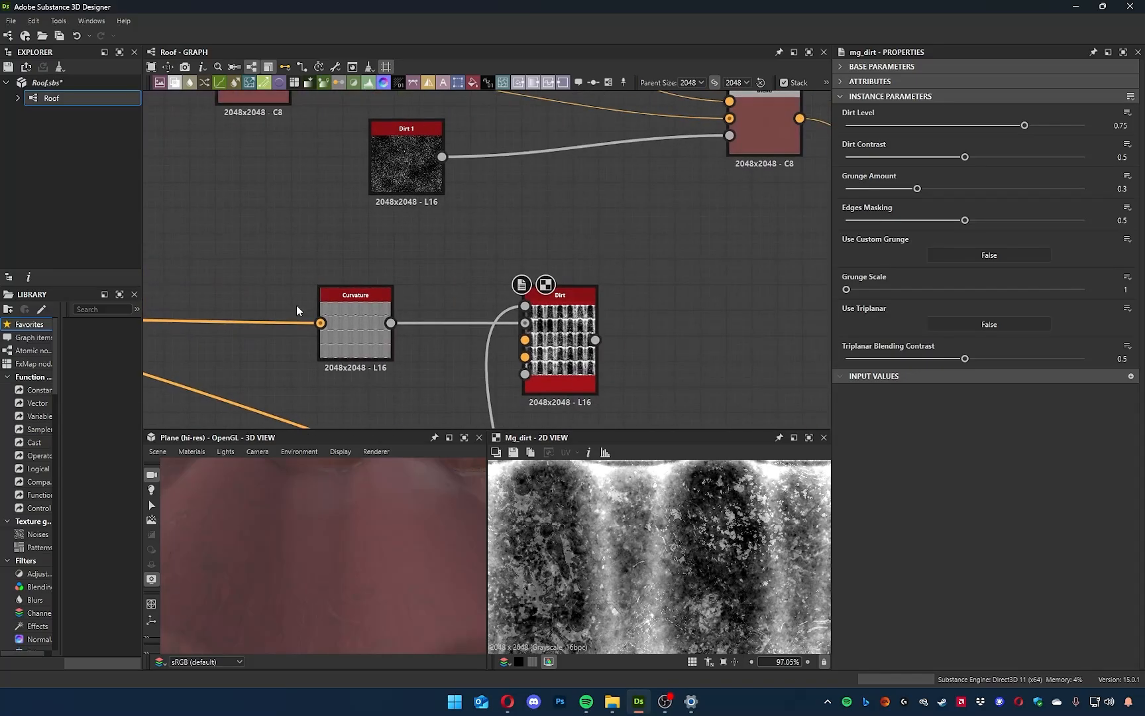
scroll(296, 305, up, 3)
middle_drag(452, 311, 158, 324)
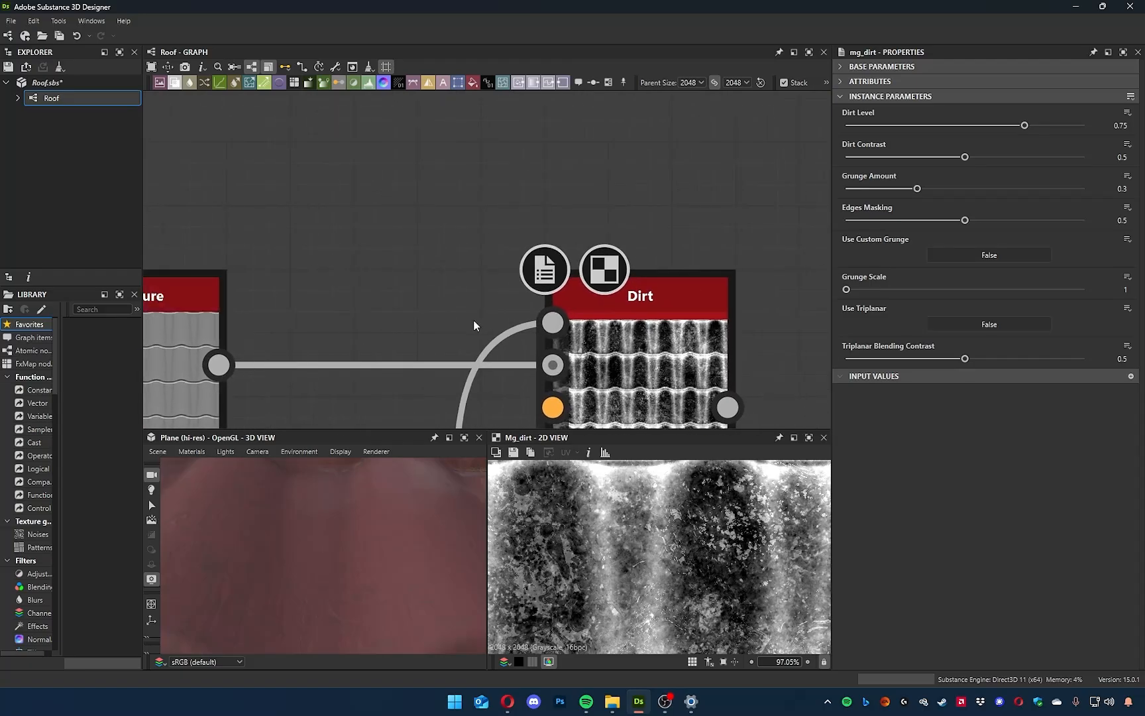
Insert a second Blend node between the existing colour Blend and the Base Color output, with the existing colour as background.
middle_drag(476, 319, 404, 273)
scroll(474, 286, down, 4)
middle_drag(547, 248, 480, 307)
scroll(509, 292, down, 2)
middle_drag(553, 281, 543, 301)
drag(600, 202, 502, 207)
key(space)
text(bl)
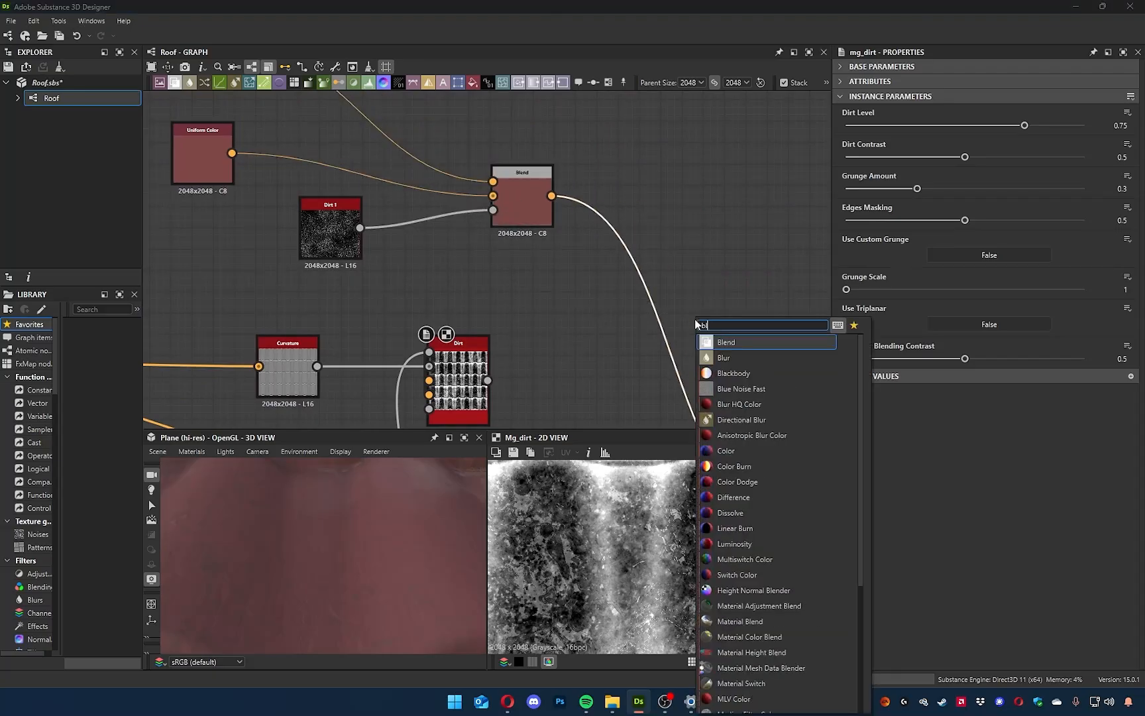
key(Return)
drag(637, 297, 690, 209)
middle_drag(629, 233, 606, 266)
click(494, 219)
click(668, 250)
Duplicate the brown Uniform Color node and place the copy above the Blend nodes.
middle_drag(512, 301, 581, 410)
click(475, 231)
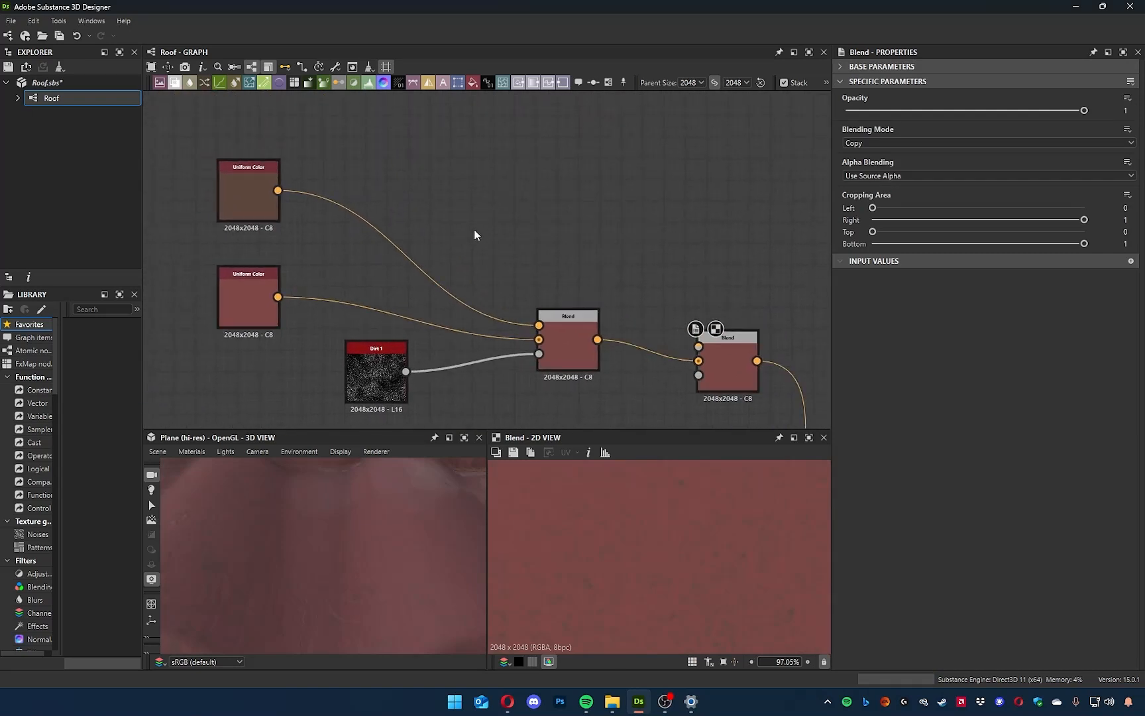
middle_drag(302, 189, 332, 215)
click(277, 200)
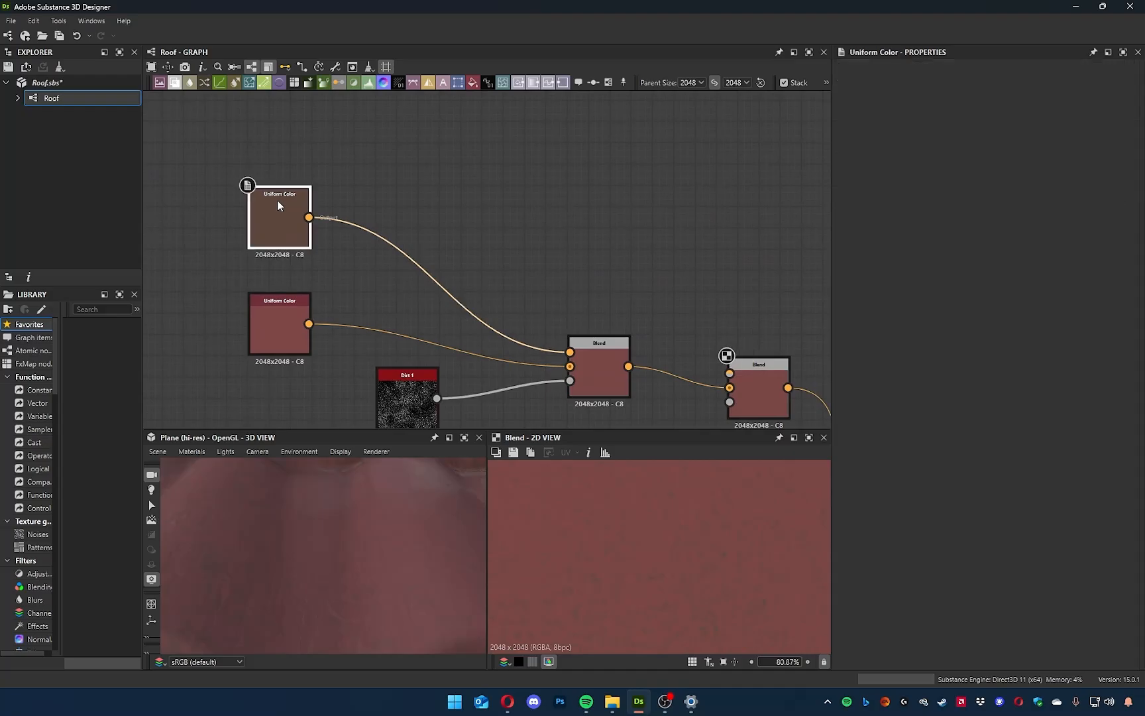
drag(412, 205, 561, 163)
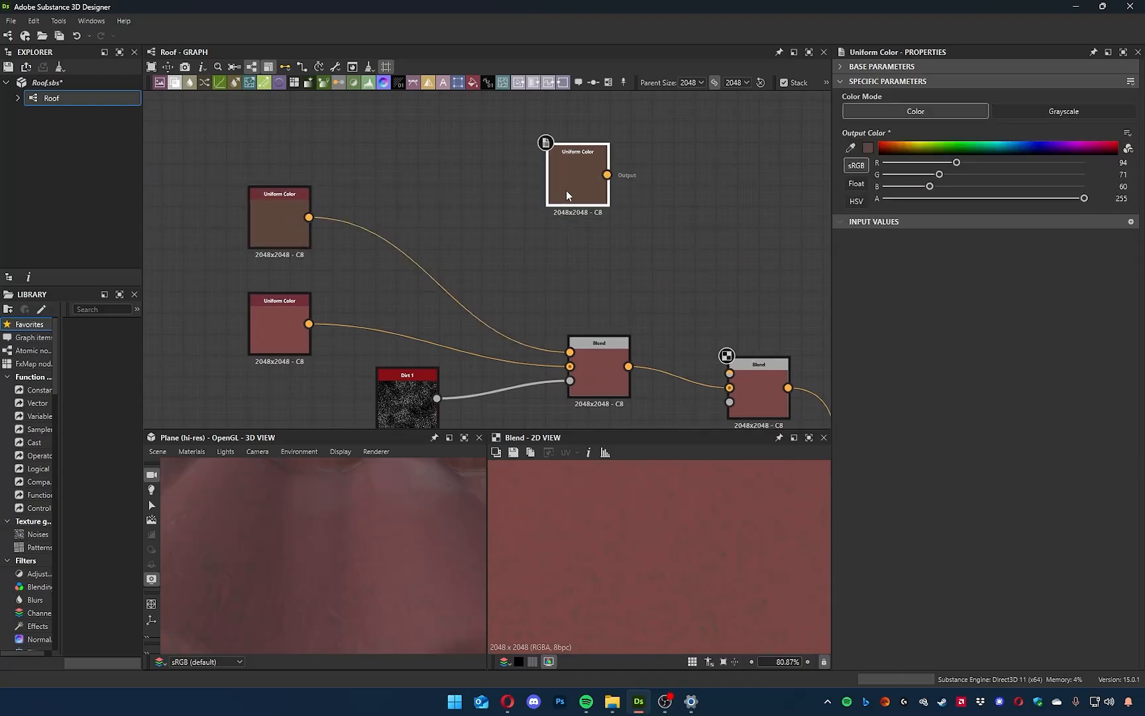
Set the duplicated Uniform Color to the dark grey-brown #453f3c and preview it in 2D.
click(868, 147)
drag(813, 561, 788, 574)
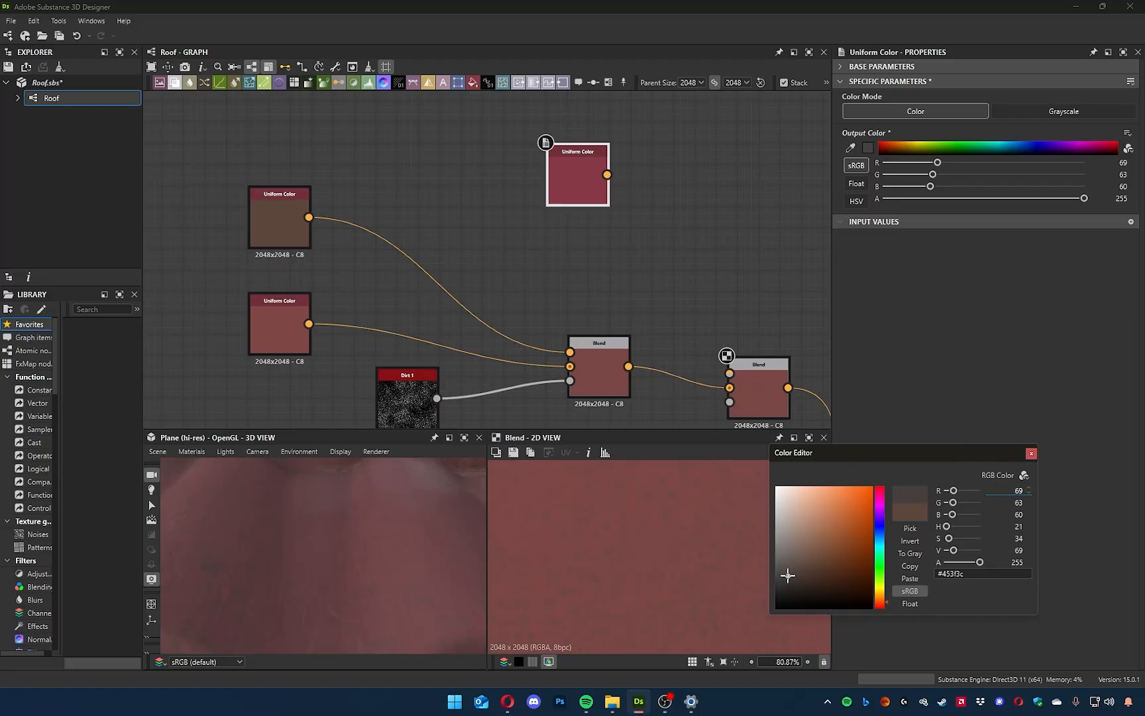
click(1032, 453)
scroll(577, 156, up, 4)
double_click(583, 158)
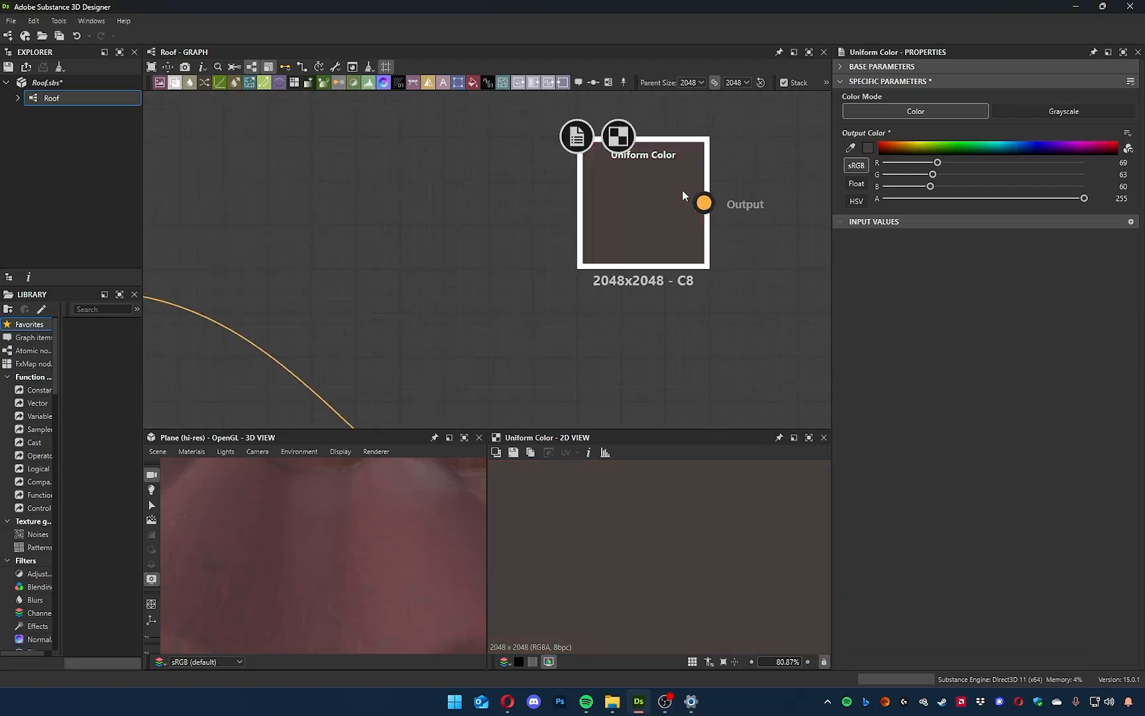
scroll(642, 554, down, 5)
middle_drag(676, 342, 610, 419)
drag(557, 293, 433, 260)
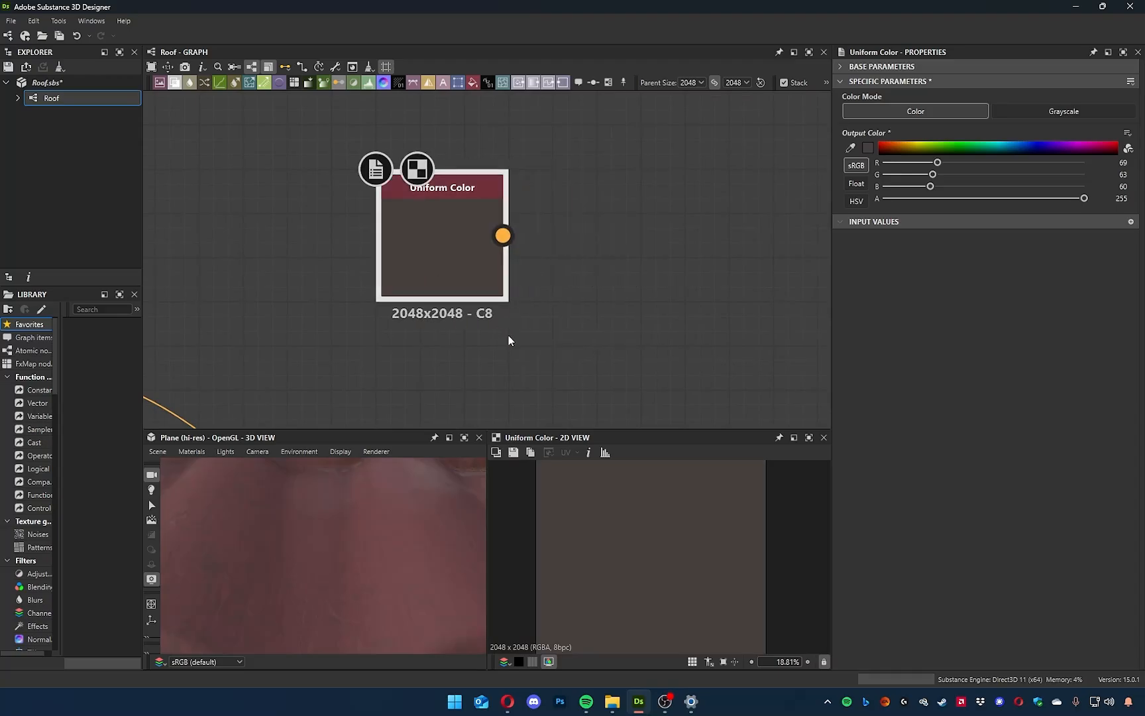
Add a BnW Spots 3 noise node near the dark Uniform Color and examine its pattern in 2D.
scroll(508, 340, down, 3)
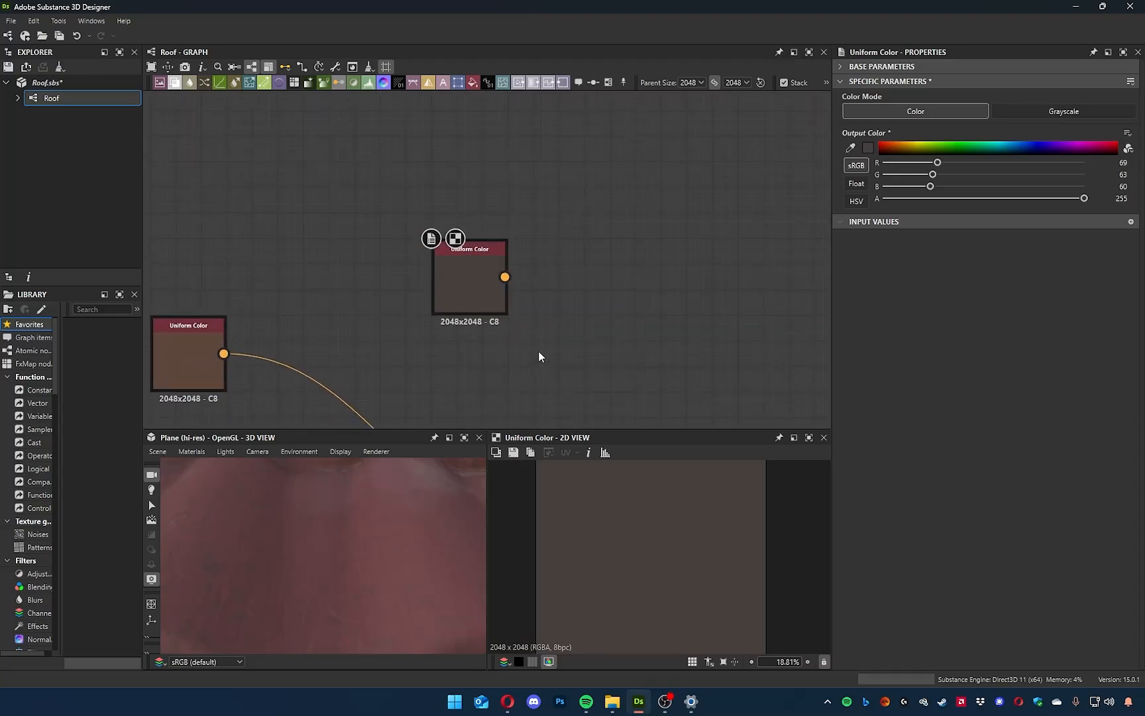
key(space)
text(bnw)
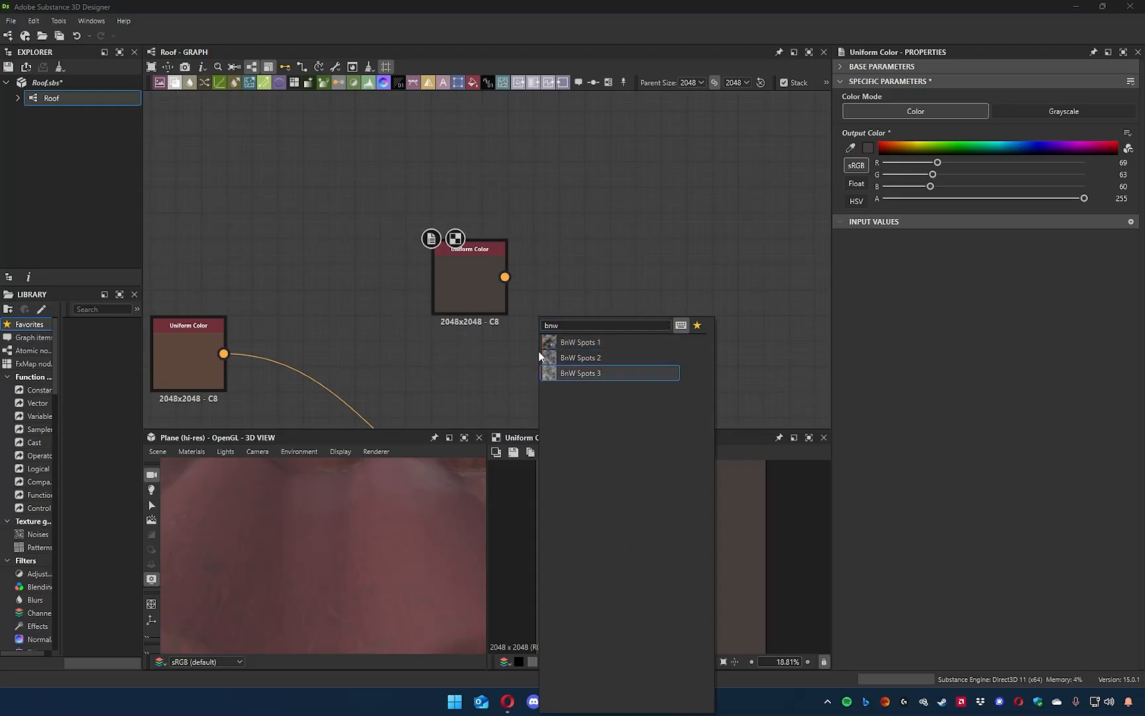
key(Return)
scroll(609, 534, up, 5)
middle_drag(639, 534, 685, 544)
scroll(686, 544, down, 2)
Add a Blend node with the dark Uniform Color as background, placing BnW Spots 3 above the Uniform Color.
middle_drag(556, 340, 590, 398)
drag(583, 397, 504, 209)
drag(540, 333, 583, 290)
text(b)
click(618, 312)
drag(540, 232, 438, 205)
key(ctrl+z)
drag(510, 334, 459, 361)
click(558, 260)
key(Delete)
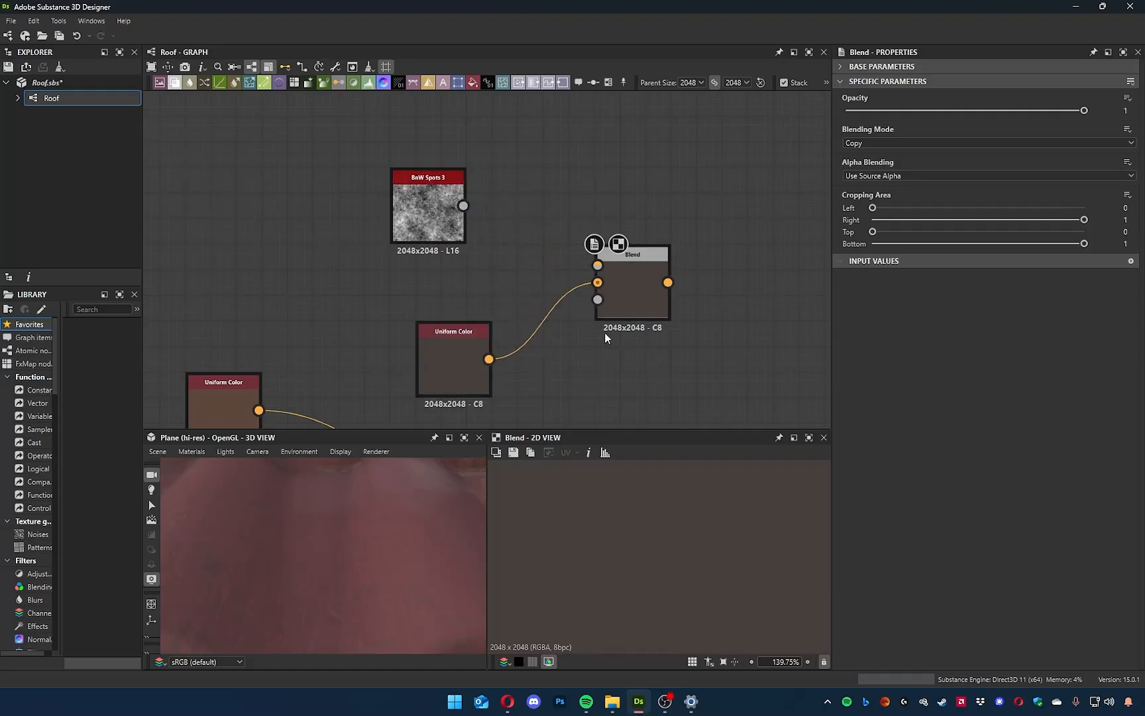
Connect BnW Spots 3 to the new Blend's Foreground and align the dark Uniform Color beneath the noise node.
scroll(597, 282, up, 5)
scroll(590, 262, down, 3)
middle_drag(337, 171, 361, 179)
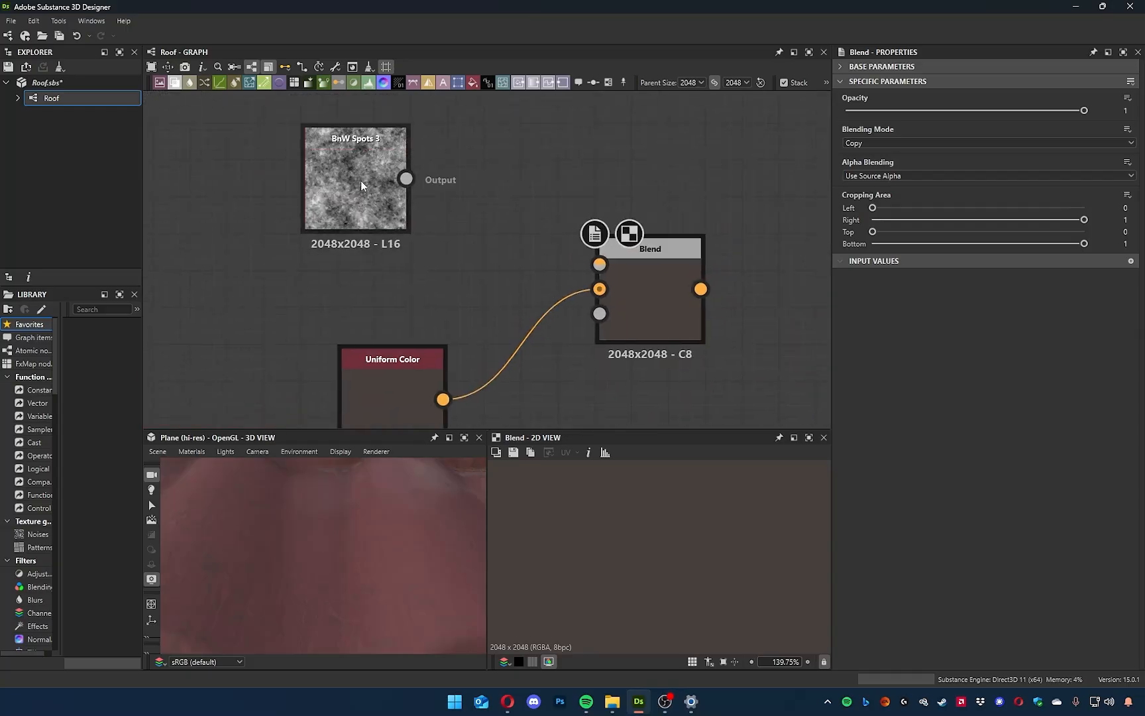
drag(406, 178, 599, 263)
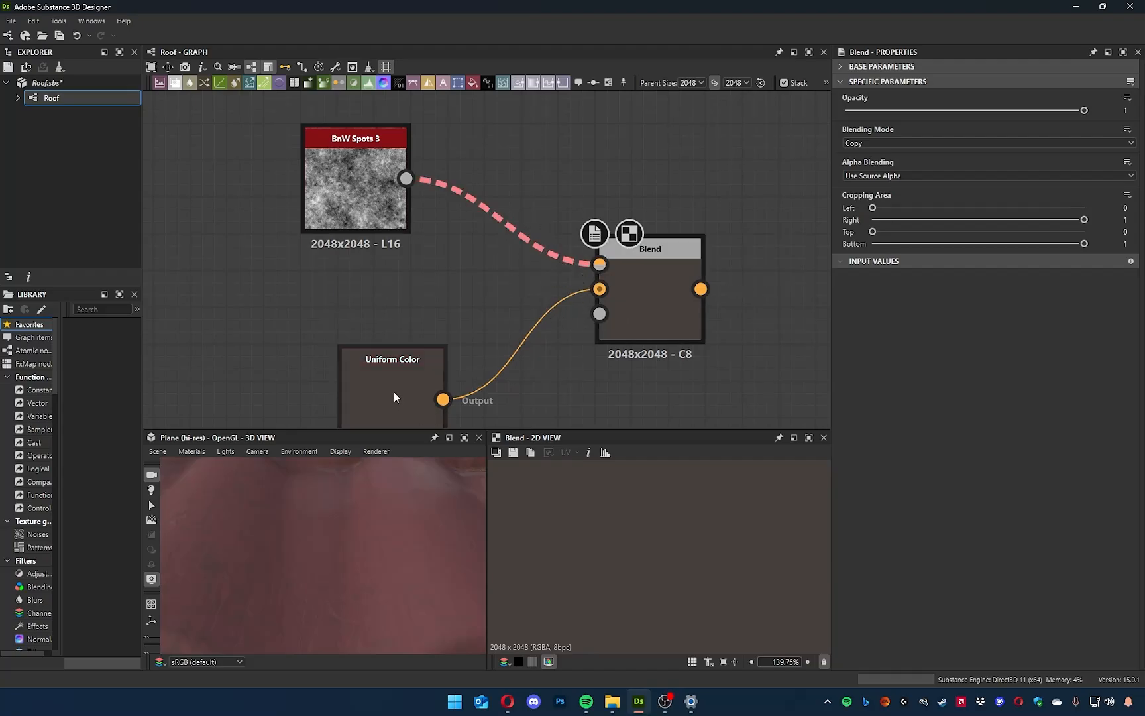
drag(395, 393, 346, 304)
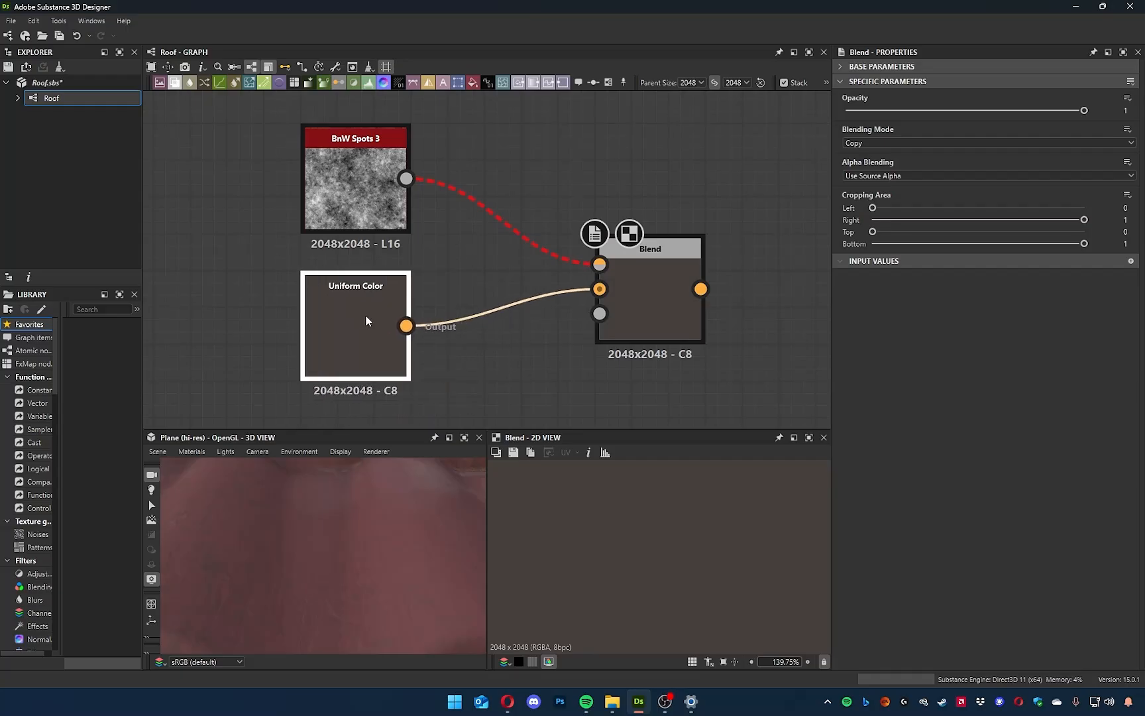
click(544, 307)
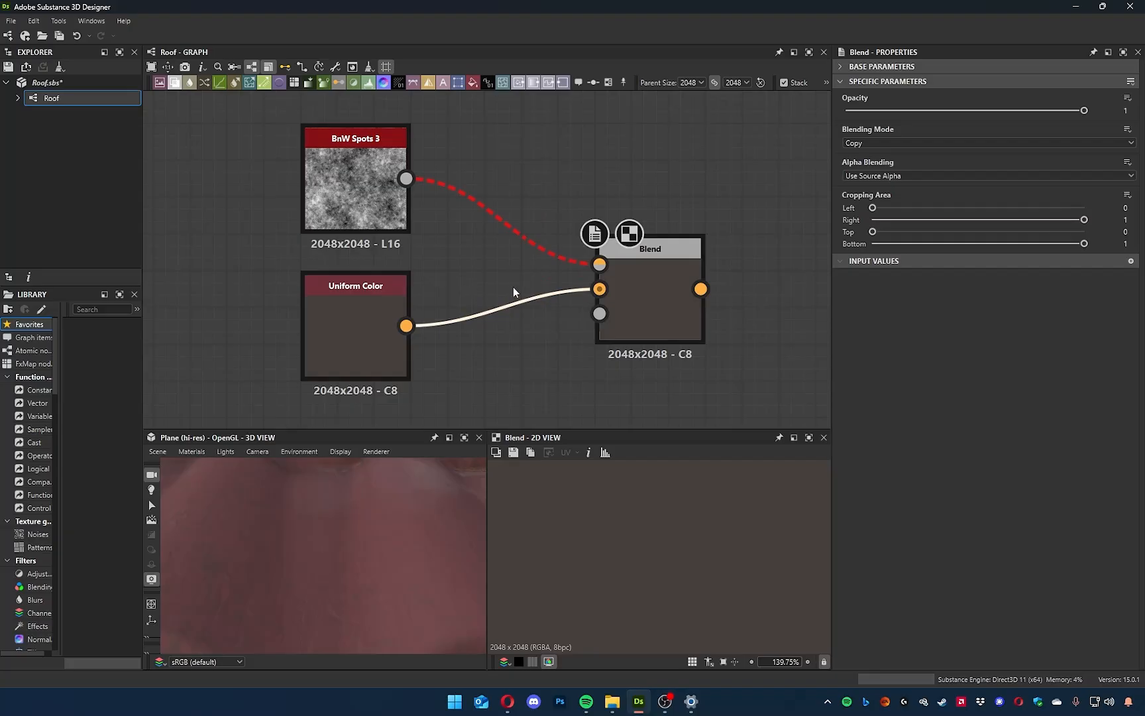
Remove the new Blend's input links, then reconnect BnW Spots 3 to Foreground and the dark Uniform Color to Background.
double_click(554, 294)
drag(540, 237, 523, 256)
key(Delete)
drag(406, 178, 600, 265)
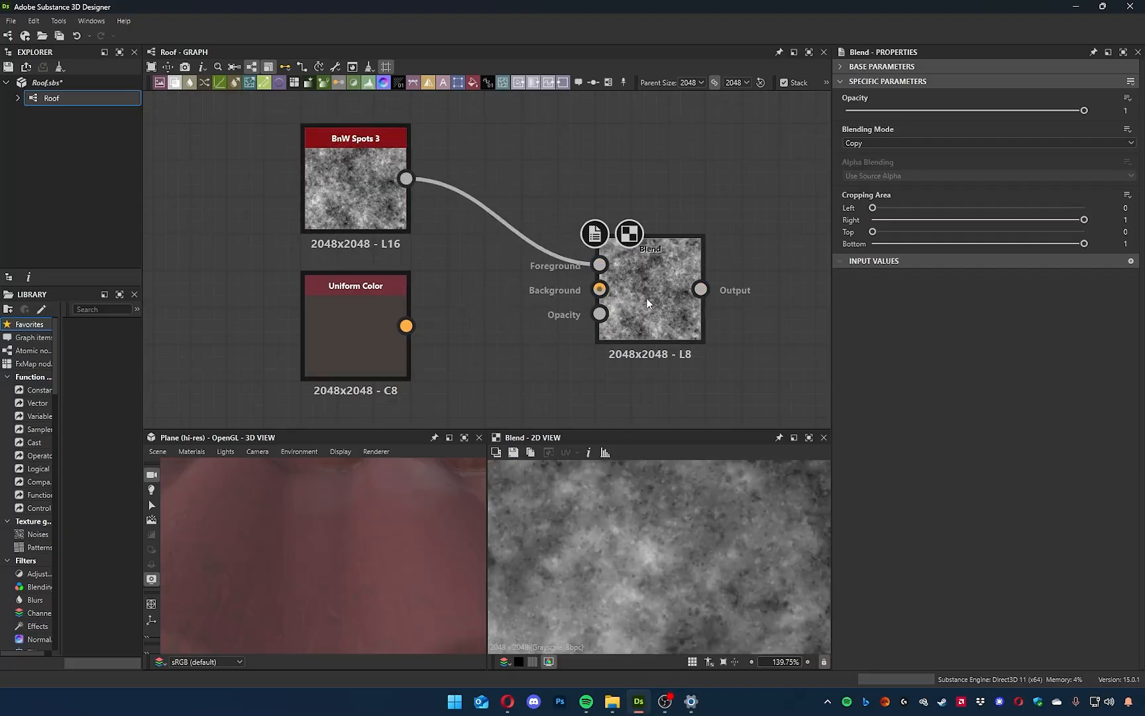
drag(406, 325, 599, 289)
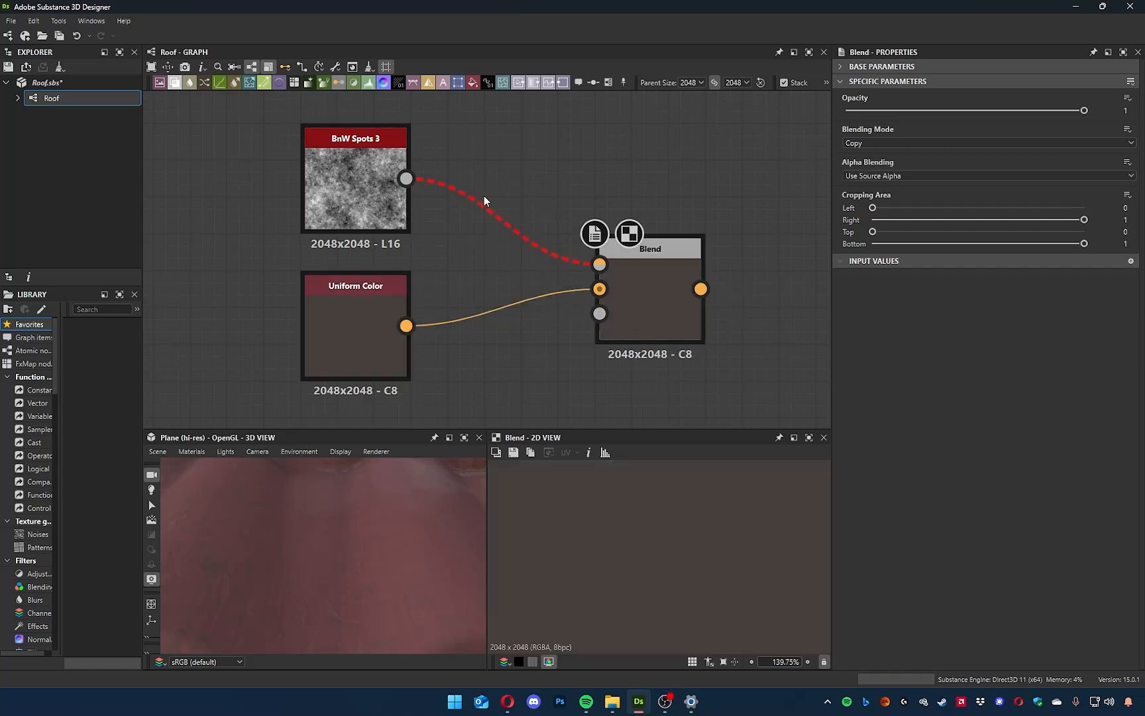
drag(499, 179, 483, 220)
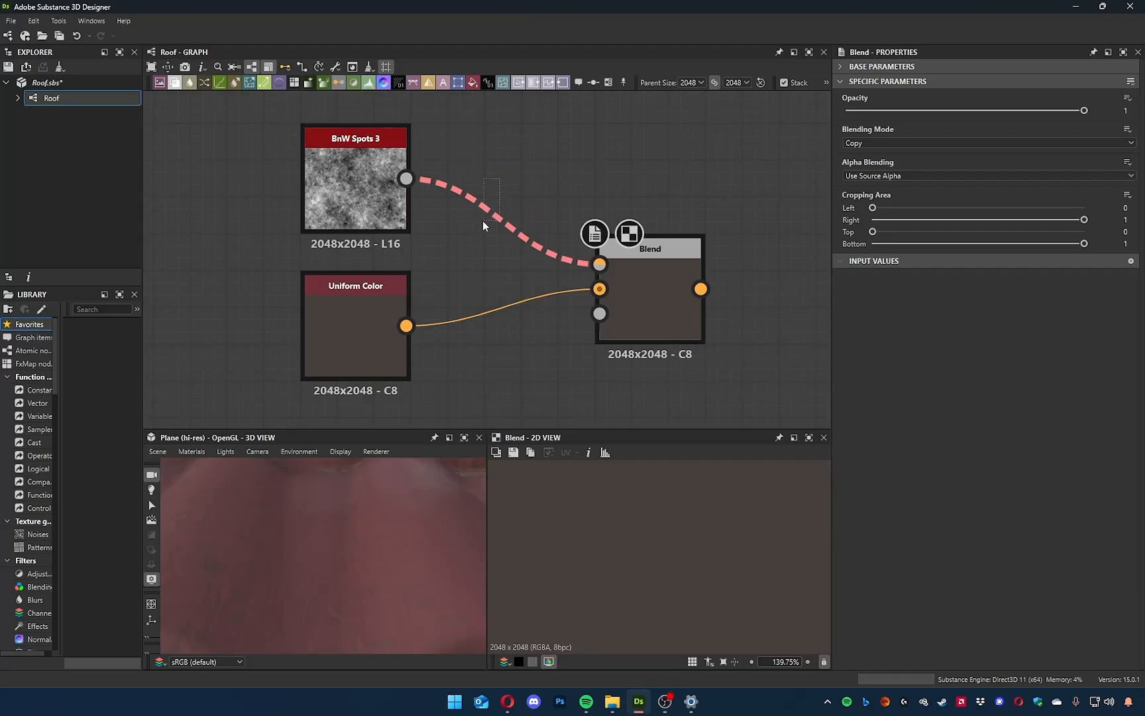
Insert a Gradient Map between BnW Spots 3 and the Blend's Foreground input, aligned beside the noise node.
mouse_move(354, 184)
mouse_down()
mouse_move(334, 176)
mouse_move(364, 196)
mouse_up()
key(space)
text(g)
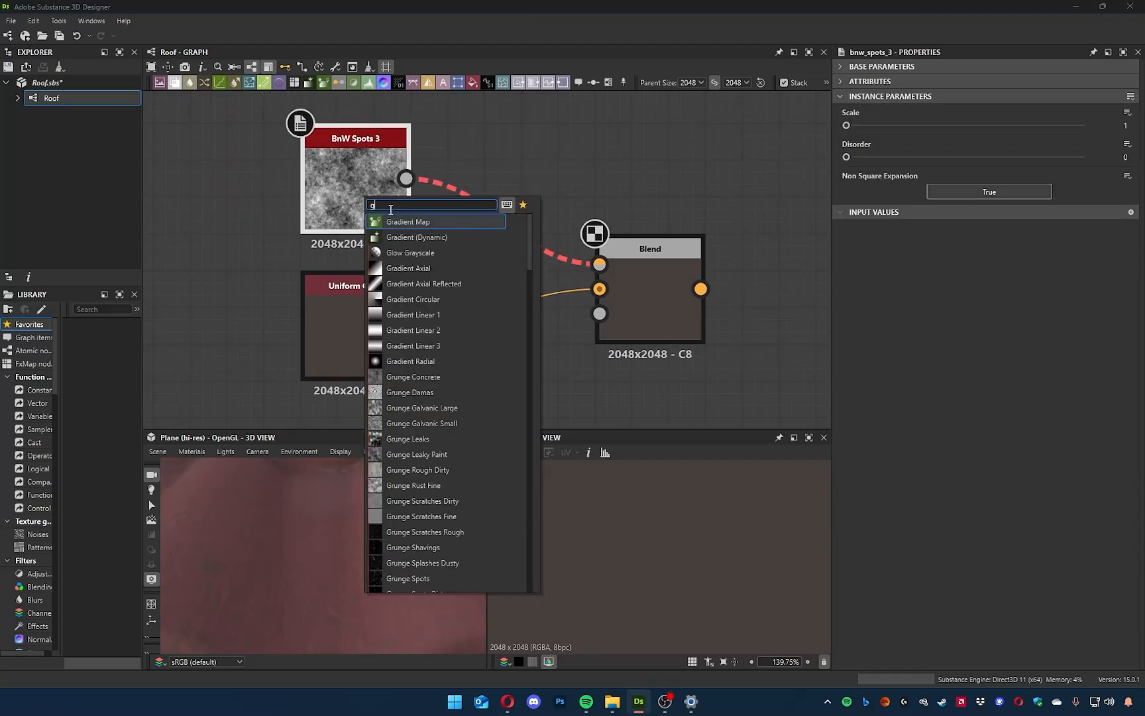
click(430, 224)
drag(538, 100, 499, 227)
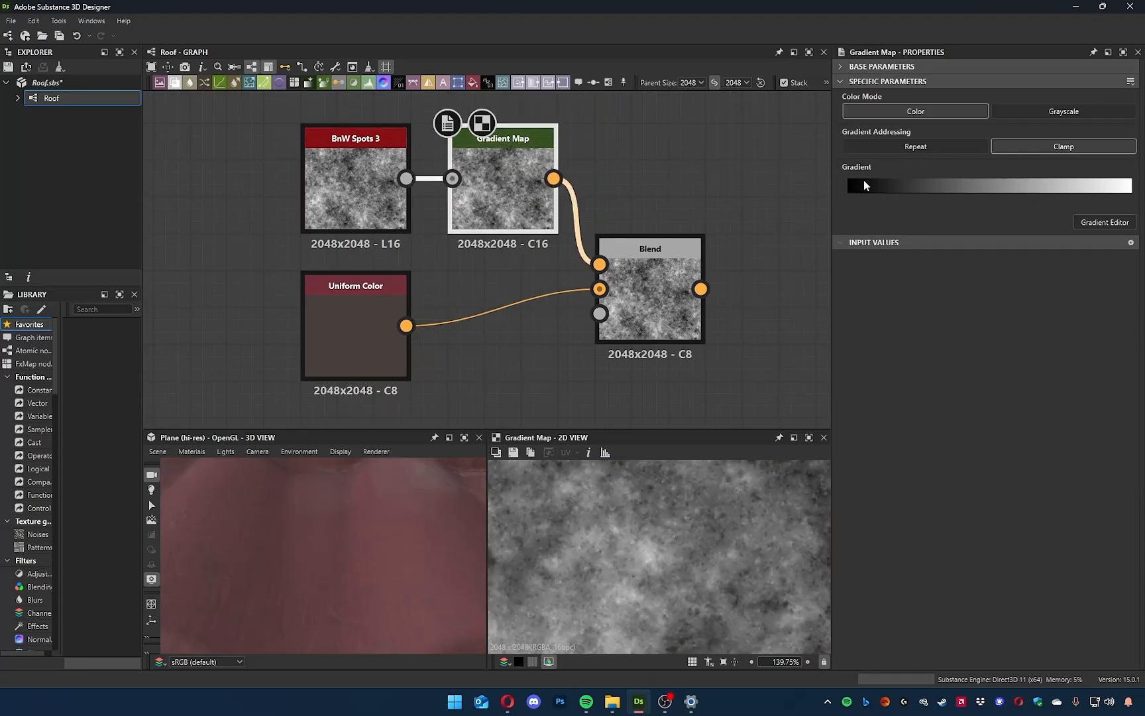
click(1083, 222)
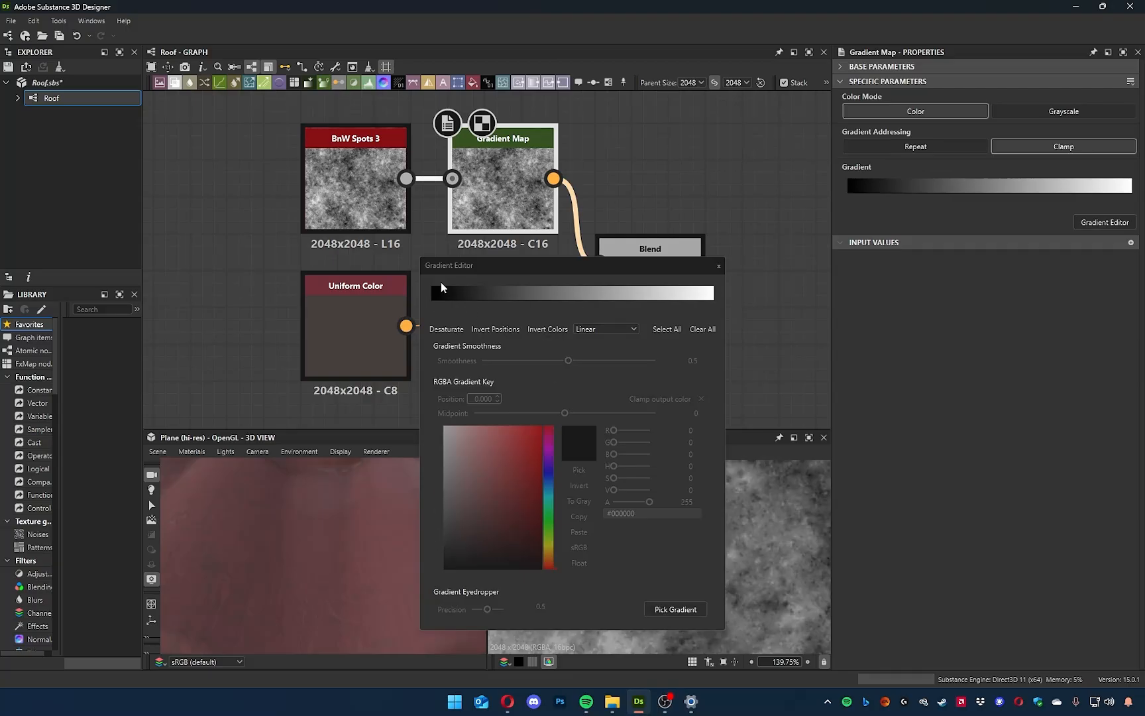
drag(549, 268, 624, 265)
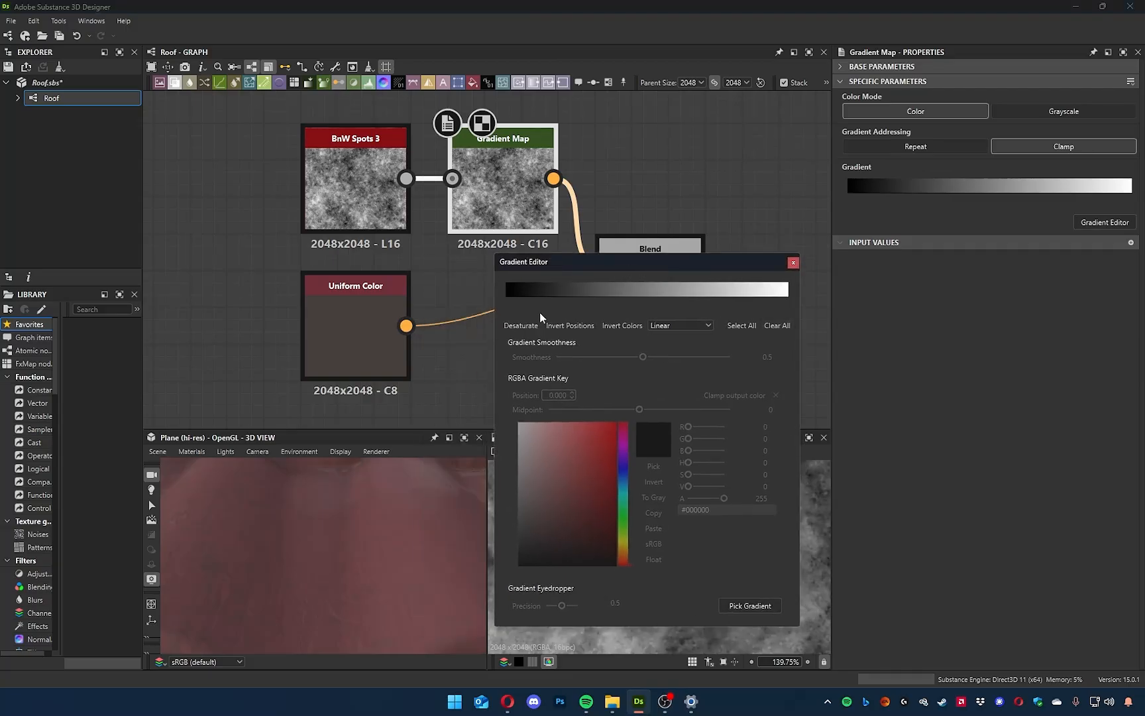
drag(653, 262, 788, 288)
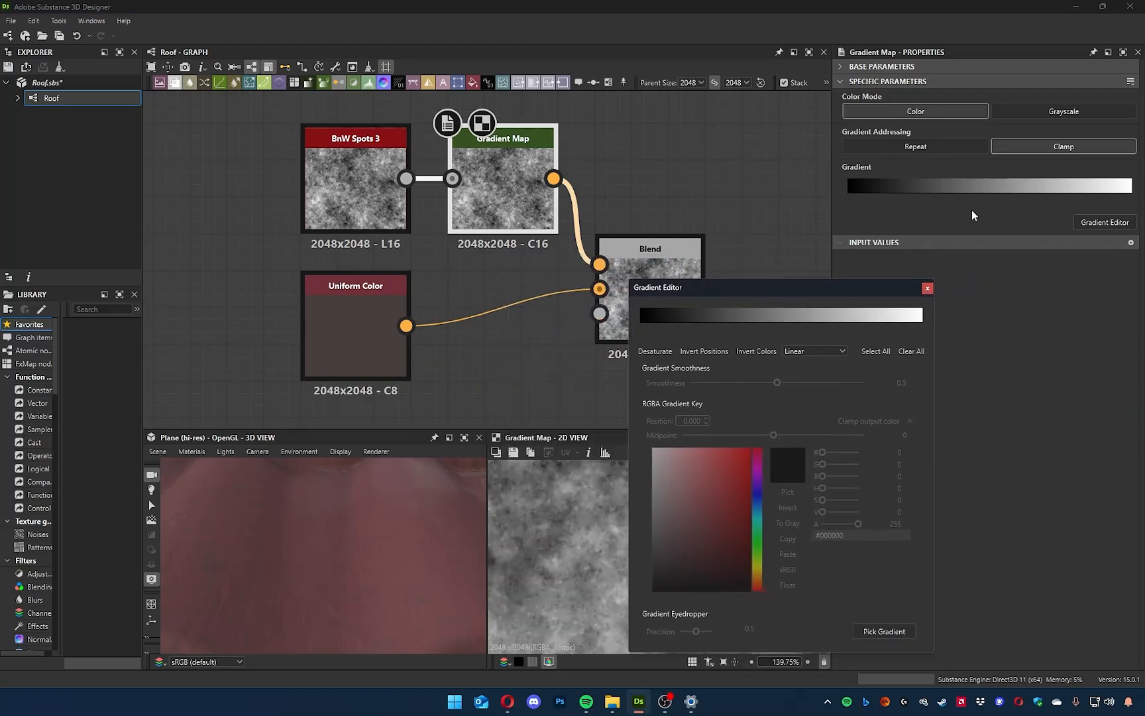
click(926, 289)
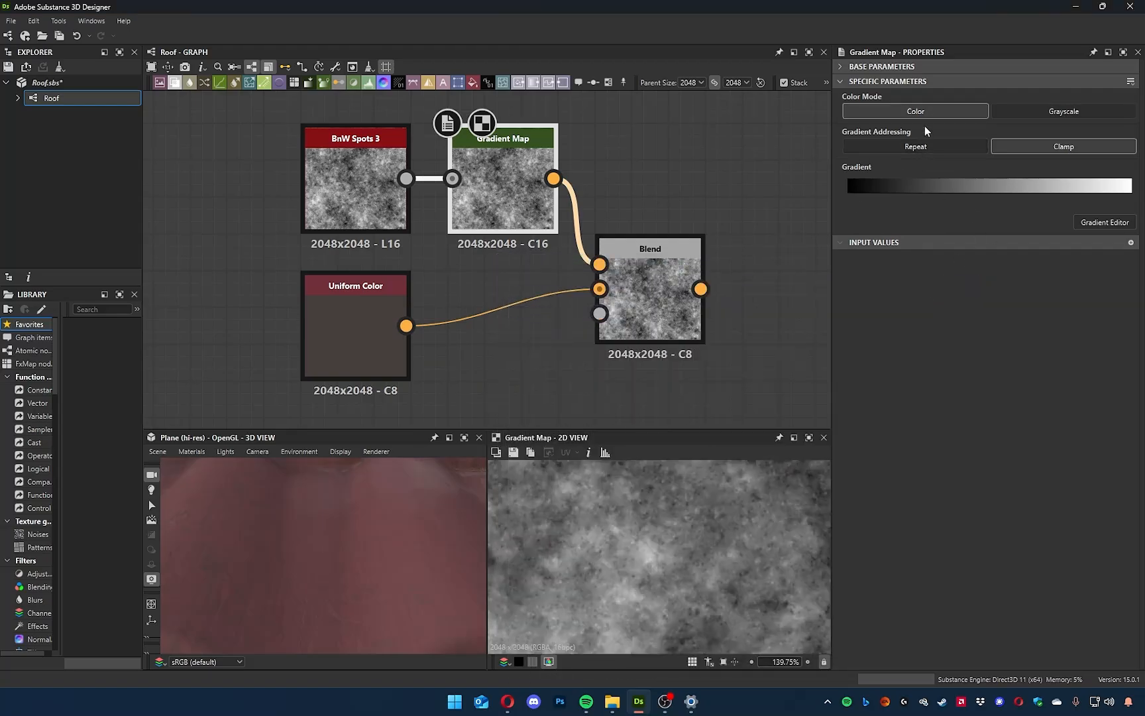
click(1045, 110)
click(957, 108)
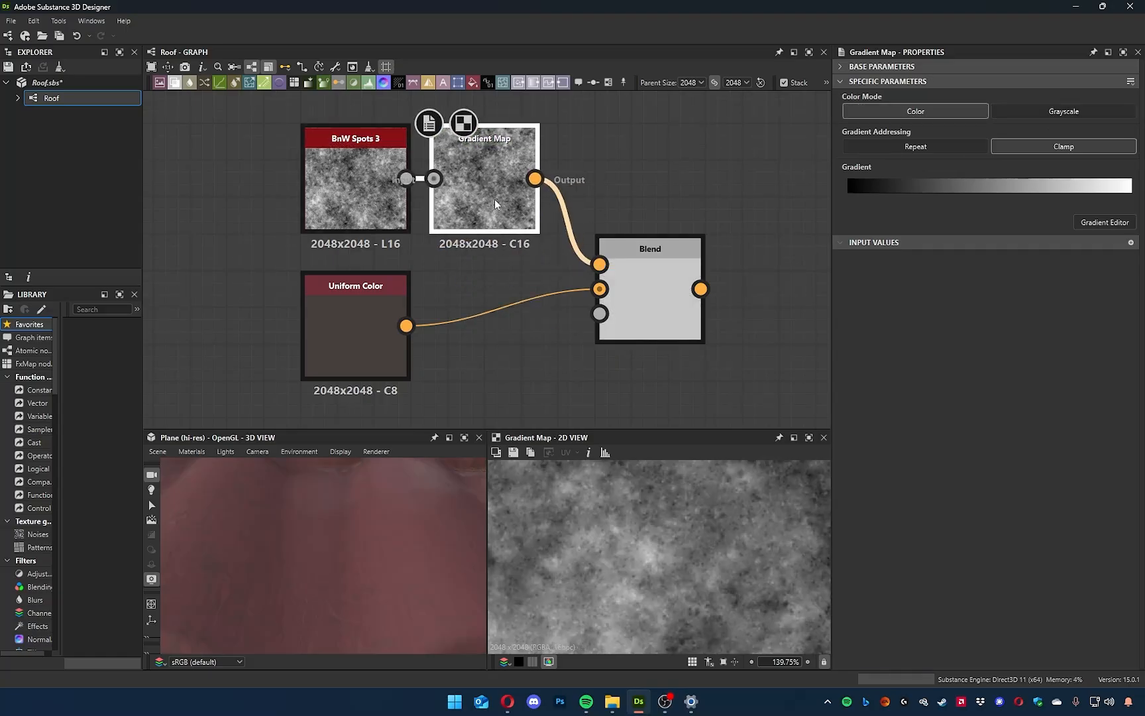
Dock the Gradient Map node onto the Foreground input of the Blend that combines BnW Spots 3 with the dark Uniform Color.
drag(597, 177, 565, 212)
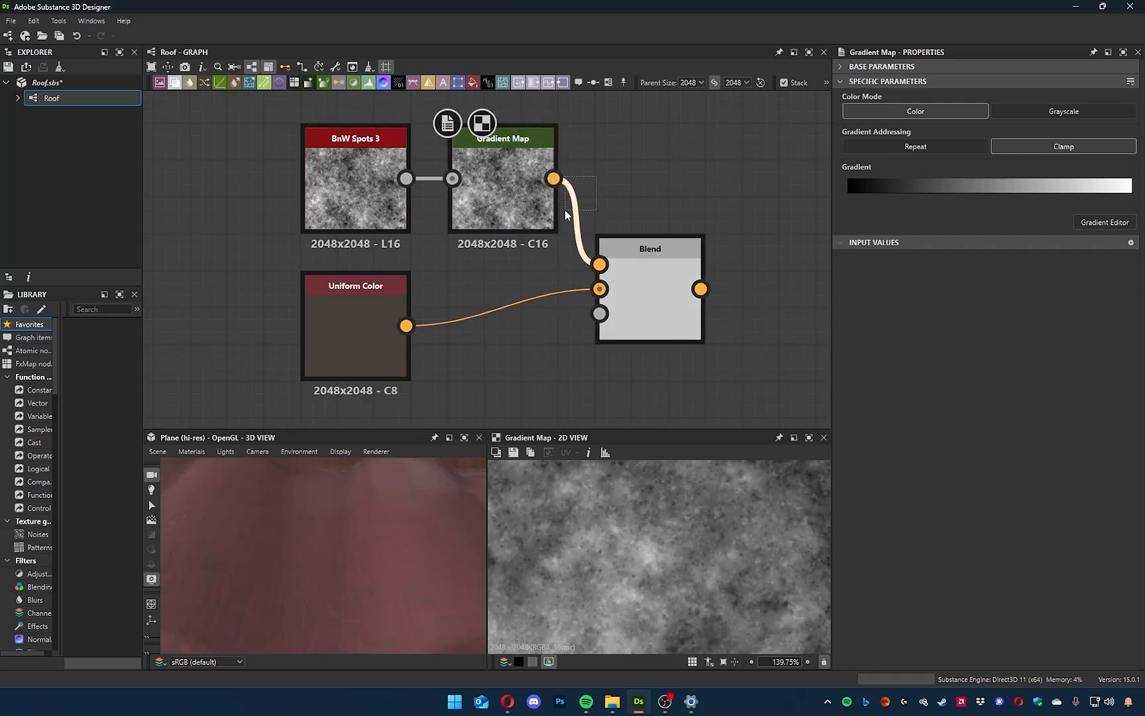
click(335, 201)
click(496, 194)
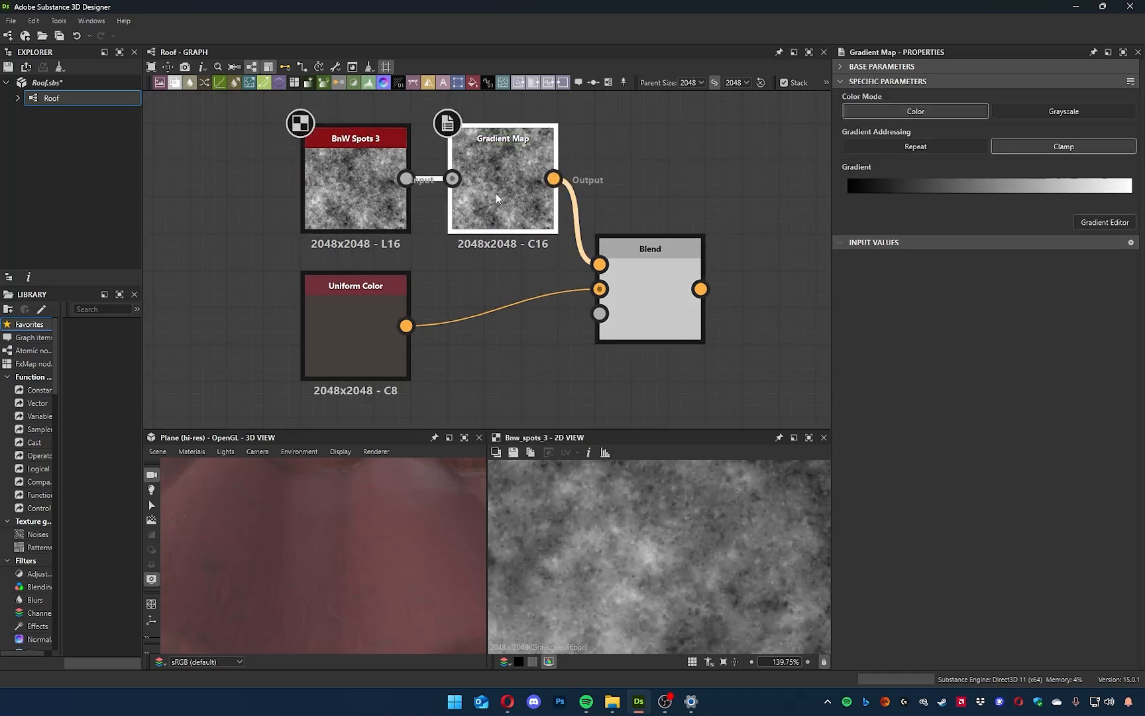
scroll(663, 550, up, 8)
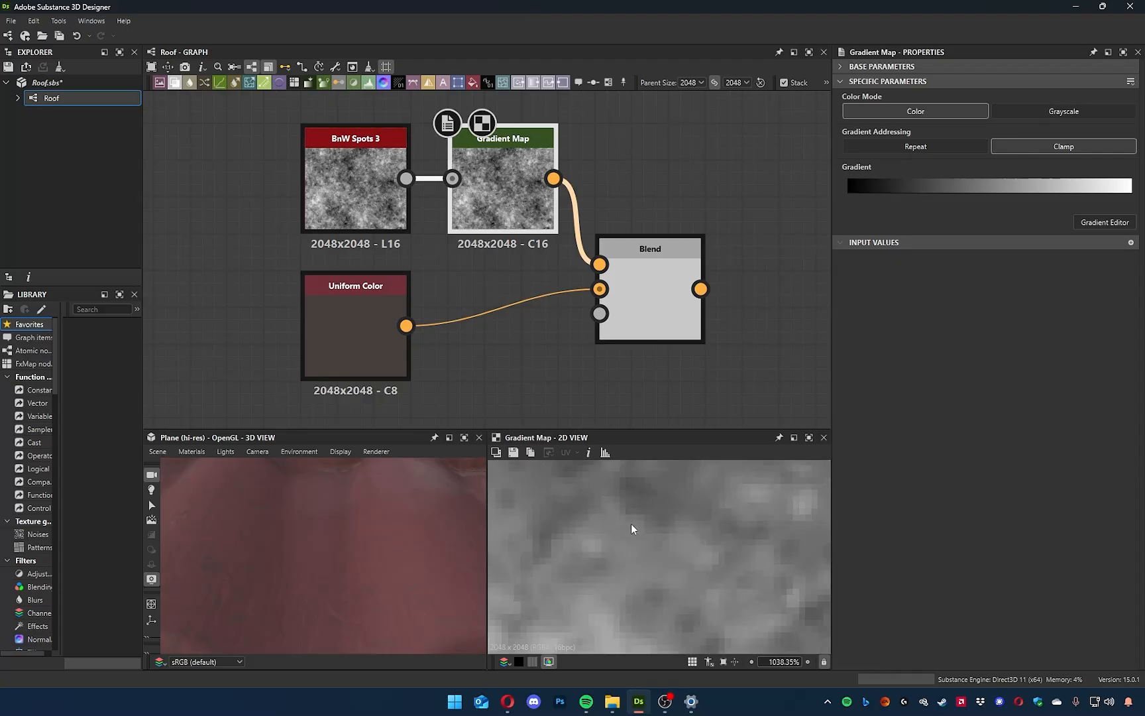
scroll(613, 521, down, 1)
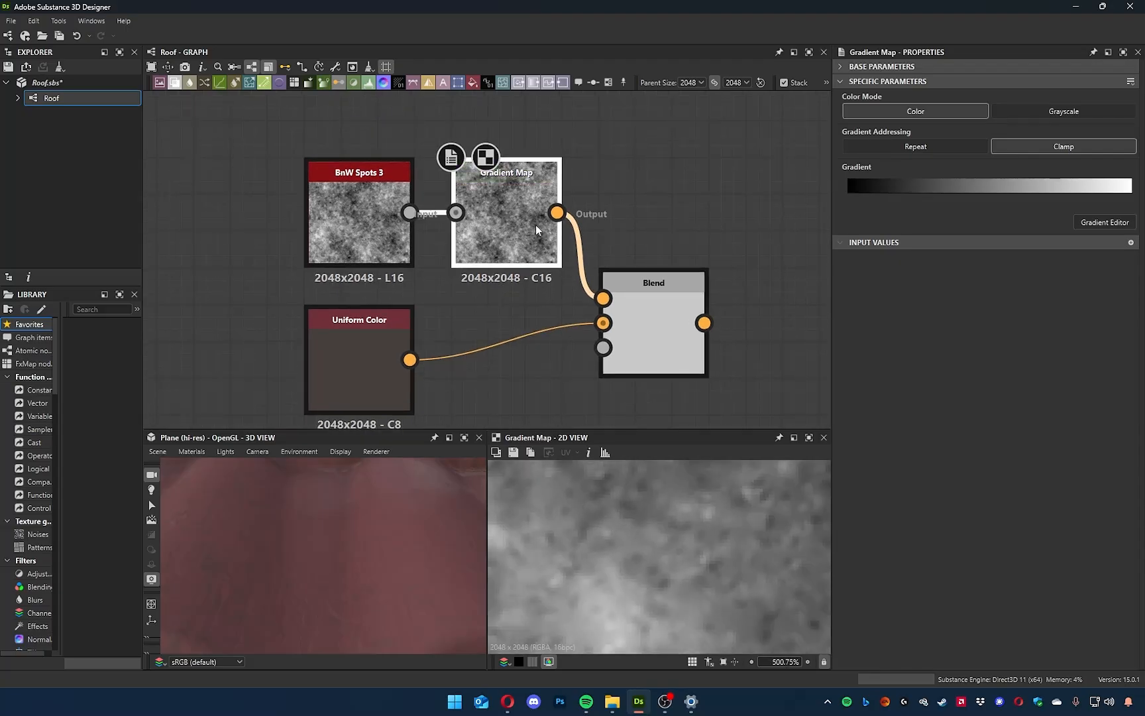
key(d)
scroll(621, 322, down, 2)
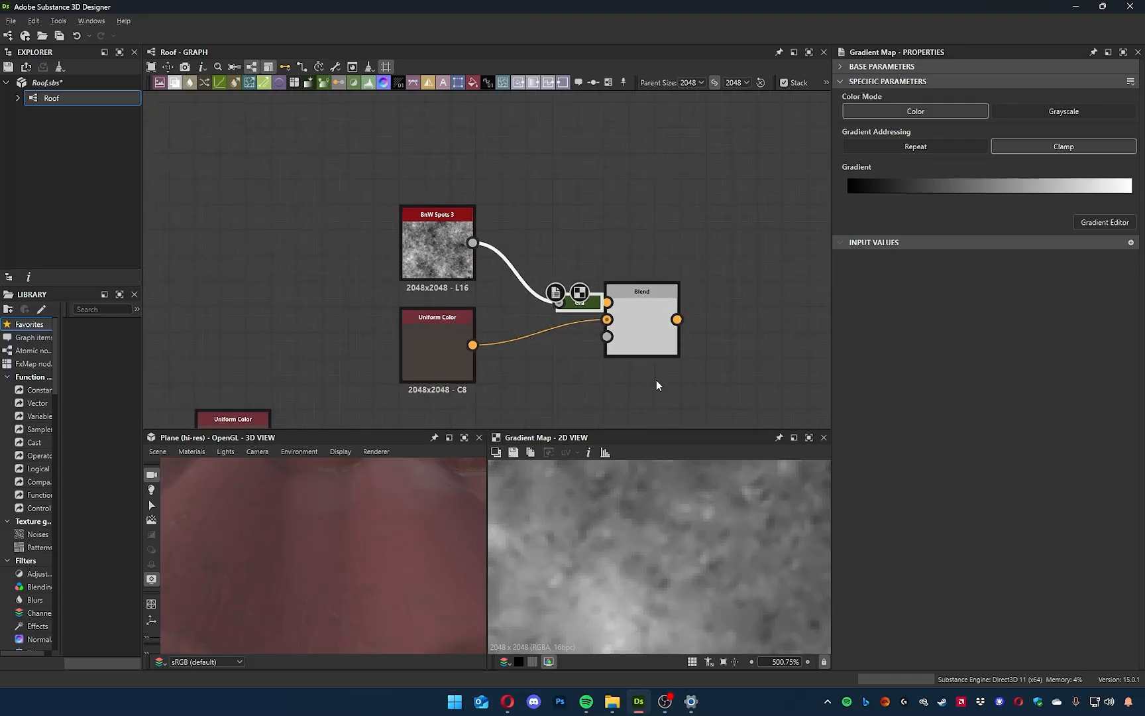
middle_drag(656, 385, 530, 295)
Set the dark dirt Blend's opacity to 0.2 and its blending mode to Subtract.
click(520, 262)
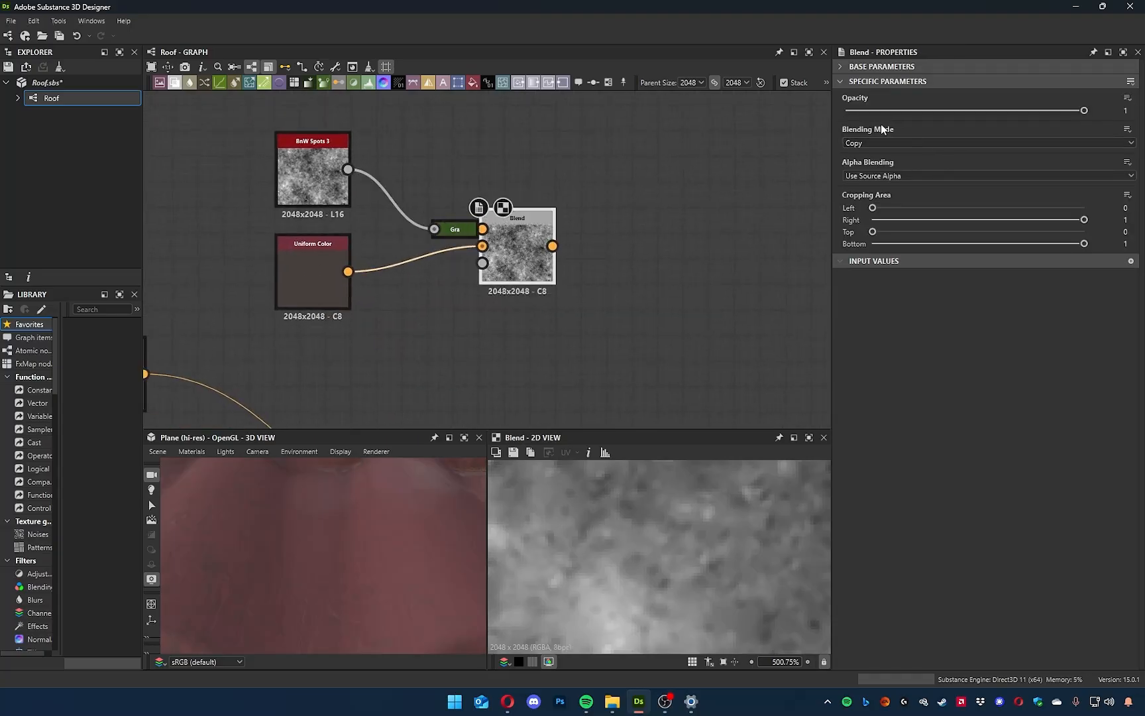
click(314, 178)
click(316, 269)
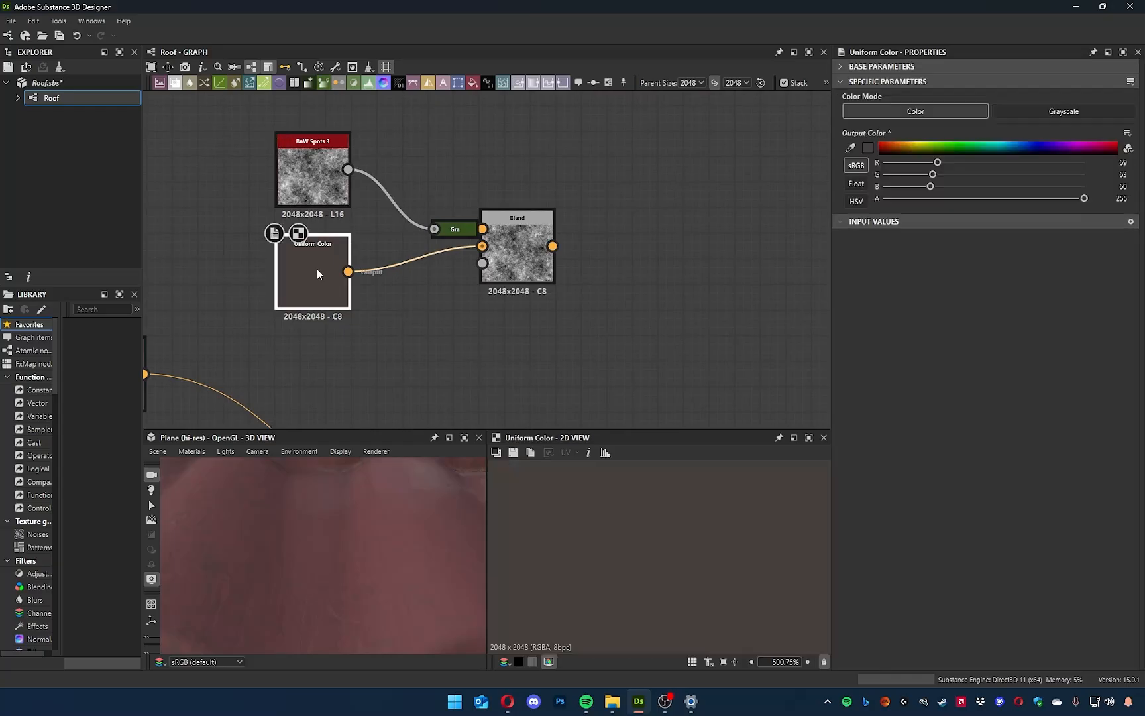
click(531, 247)
drag(1083, 110, 893, 110)
scroll(633, 569, down, 5)
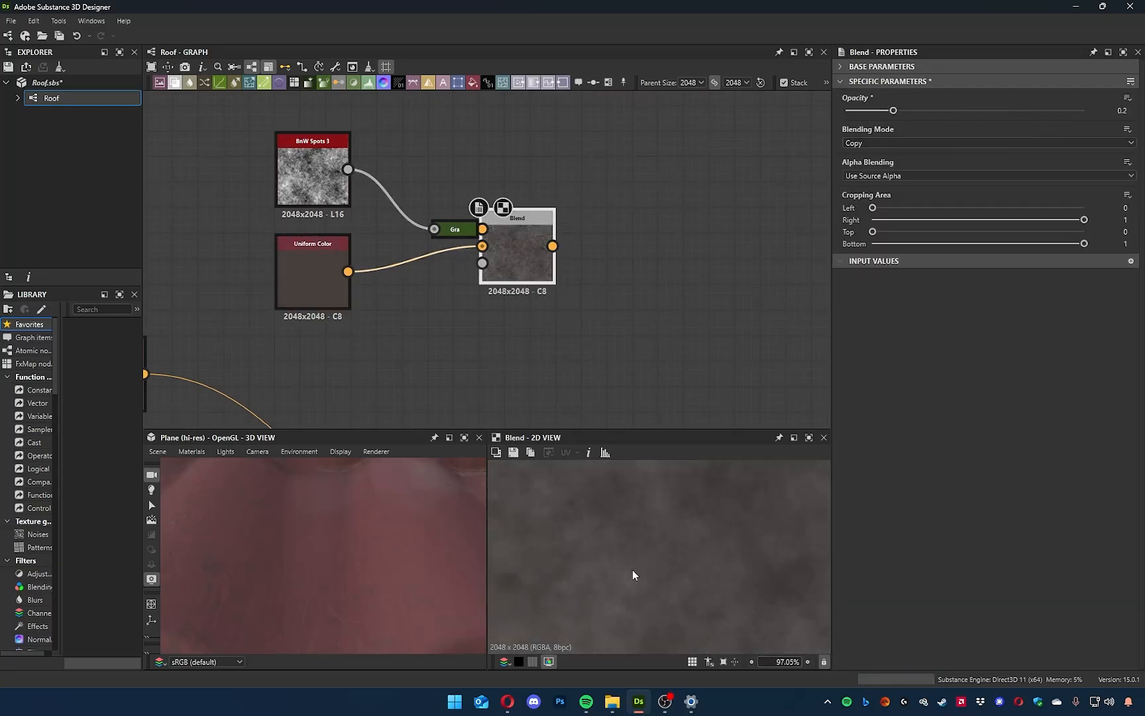
click(878, 143)
click(872, 171)
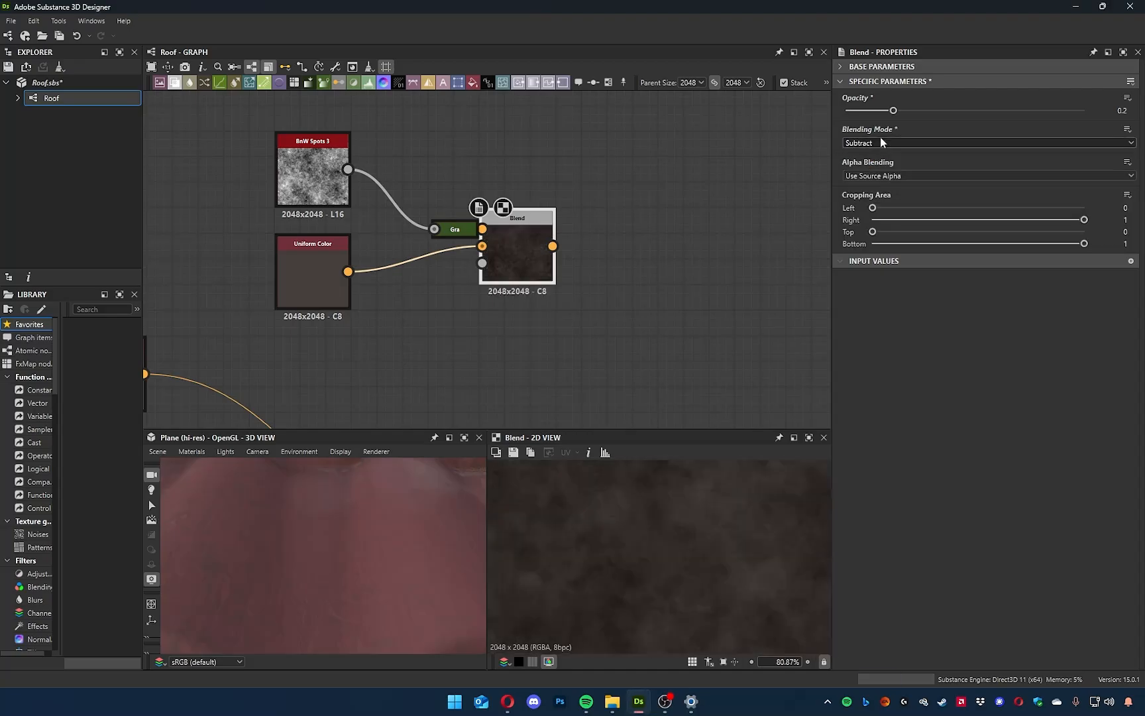
Try Multiply and Add (Linear Dodge) on the dark dirt Blend, settling on Subtract with an opacity of 0.12.
scroll(888, 142, down, 1)
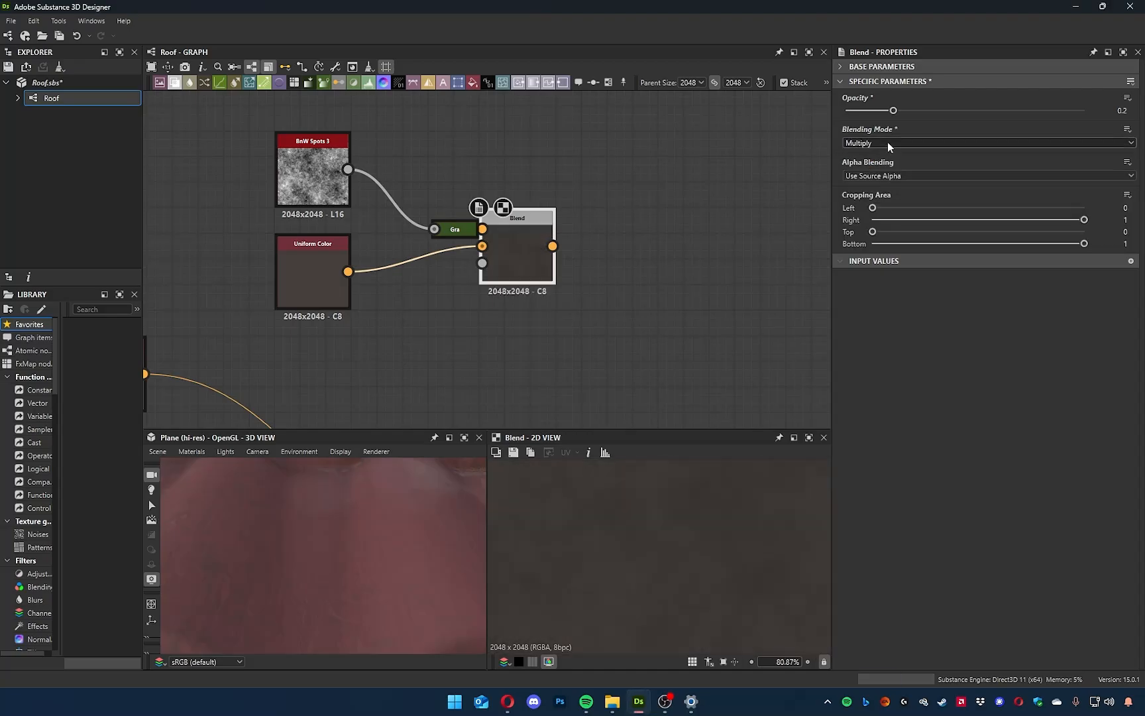
scroll(887, 143, down, 1)
scroll(887, 142, down, 3)
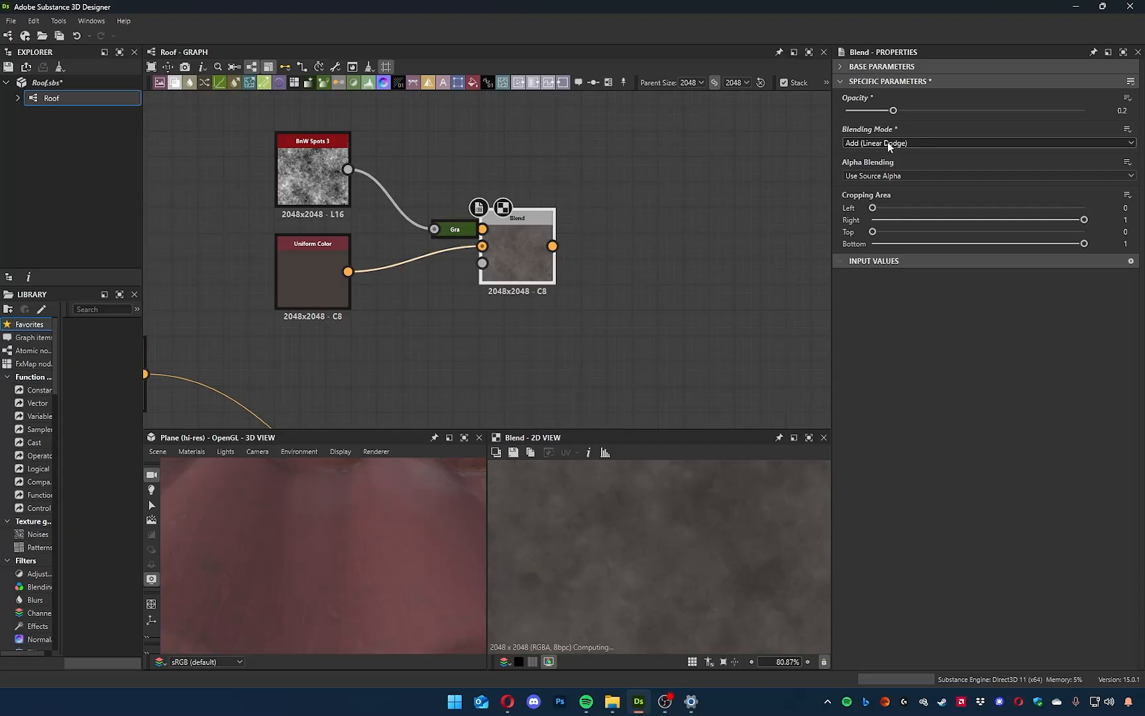
drag(894, 111, 875, 131)
scroll(602, 334, down, 3)
Shift the downstream base-colour Blend slightly aside and connect the dark dirt Blend's output to its Foreground.
middle_drag(603, 334, 570, 229)
drag(375, 106, 598, 283)
middle_drag(652, 340, 549, 196)
drag(503, 259, 362, 218)
drag(250, 238, 161, 260)
middle_drag(451, 201, 447, 246)
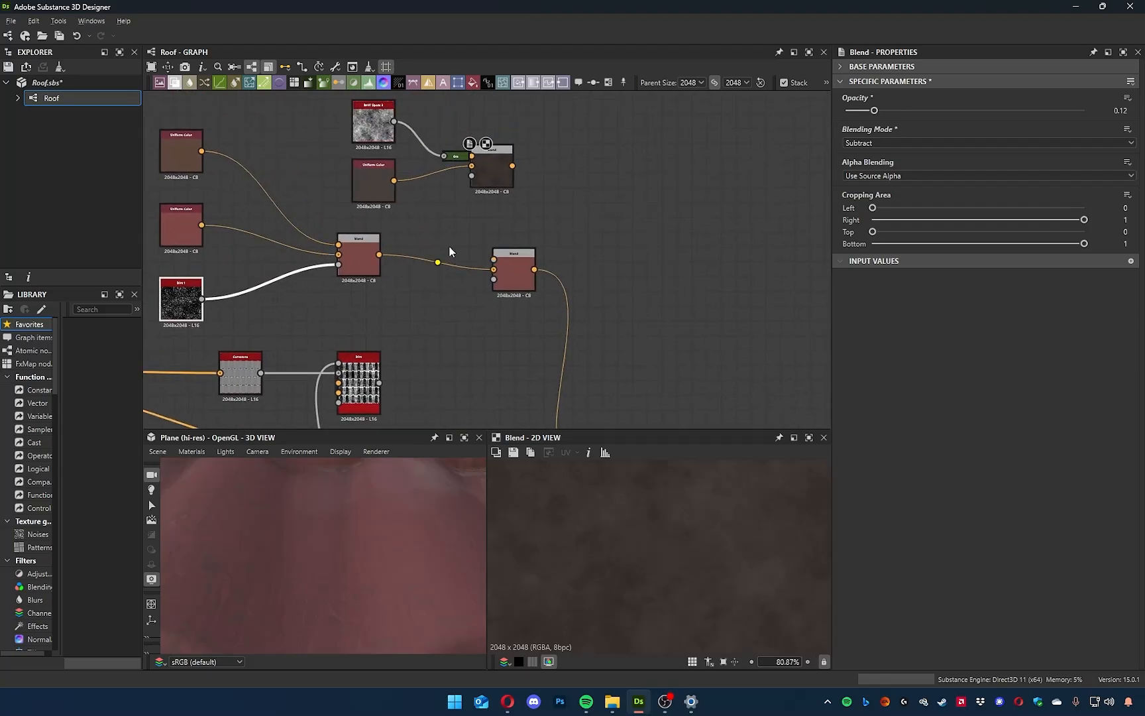
drag(519, 256, 549, 255)
drag(512, 166, 523, 260)
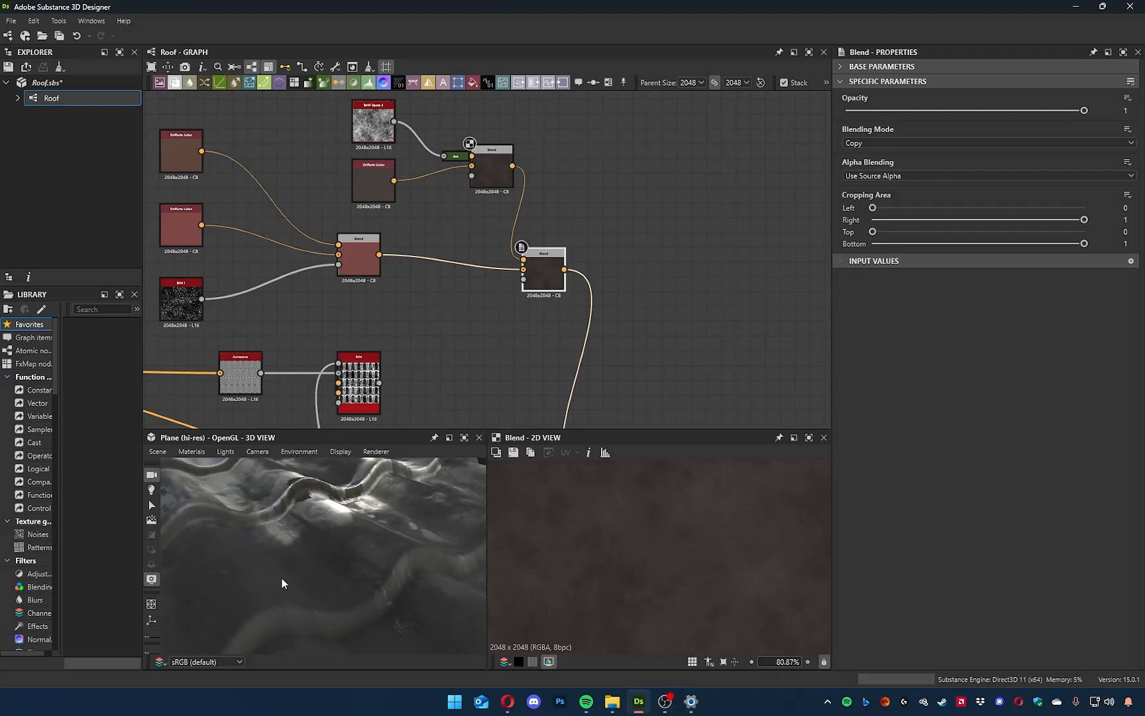
Connect the Dirt node's Mask output to the Opacity input of the downstream base-colour Blend.
scroll(401, 378, up, 4)
middle_drag(406, 342, 466, 267)
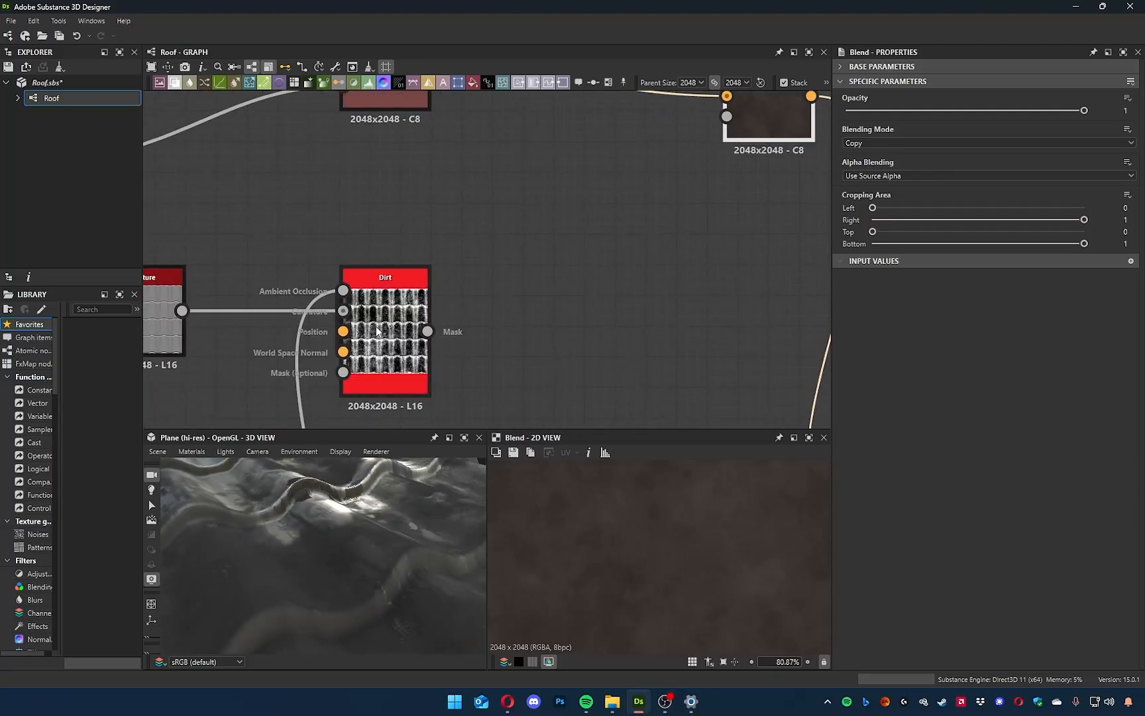
middle_drag(373, 331, 285, 390)
drag(340, 390, 671, 177)
drag(369, 568, 328, 562)
scroll(429, 315, up, 5)
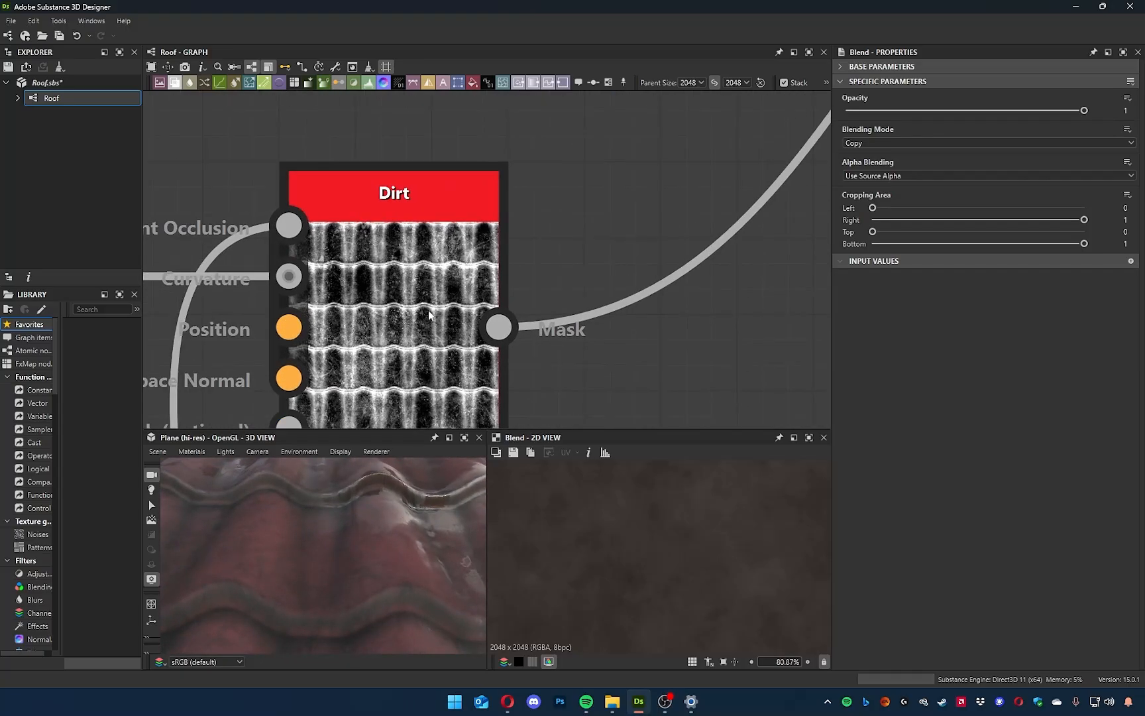
Display the Dirt mask in the 2D view and set the graph's previewed Water amount to 0.
middle_drag(400, 333, 424, 370)
scroll(460, 339, down, 5)
double_click(424, 370)
drag(332, 522, 380, 495)
click(591, 352)
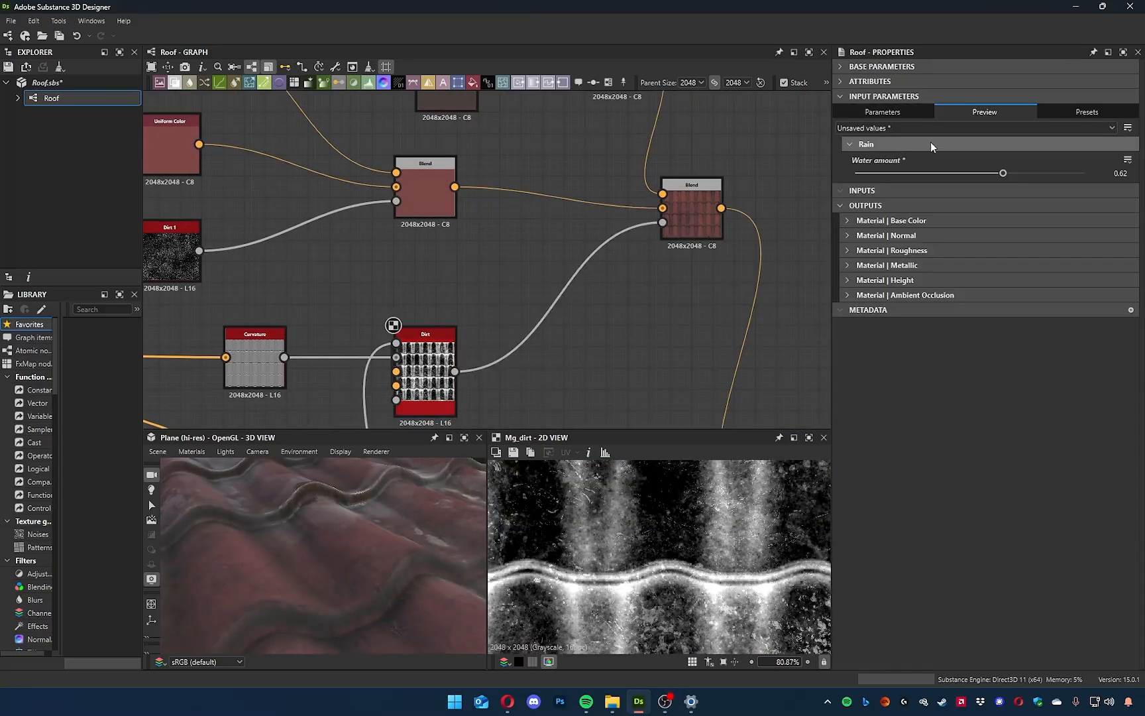
drag(999, 174, 665, 171)
drag(332, 550, 402, 556)
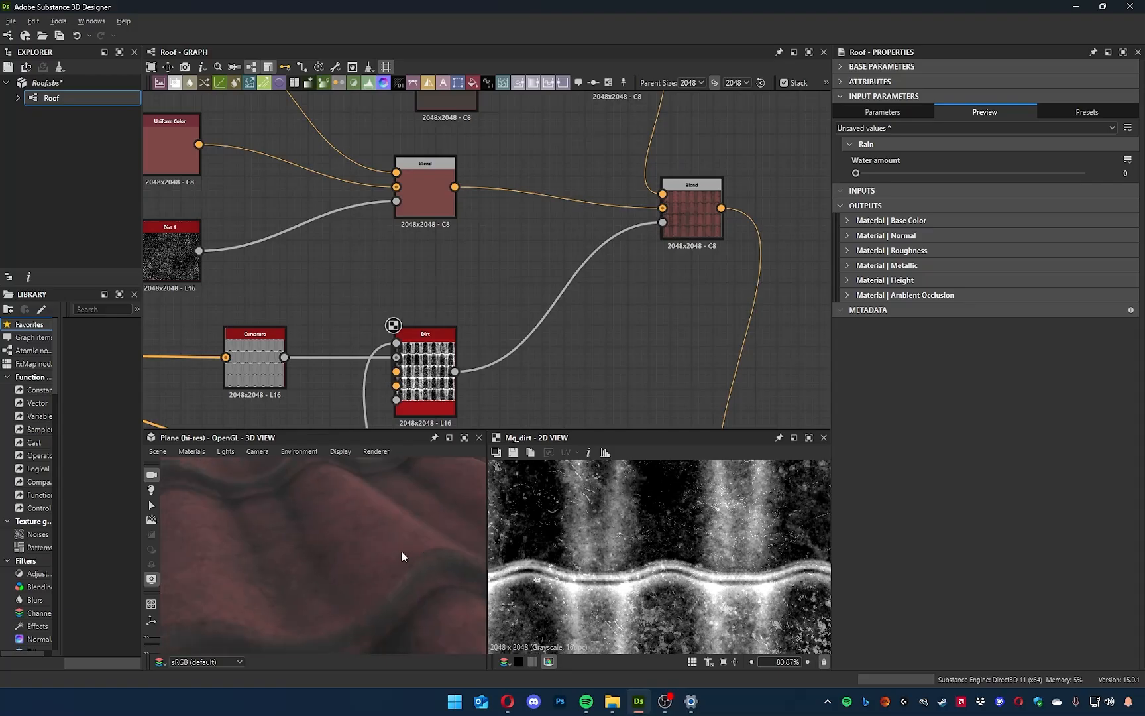
Open the Dirt node's referenced mg_dirt graph, loading the package that contains it.
middle_drag(552, 323, 517, 350)
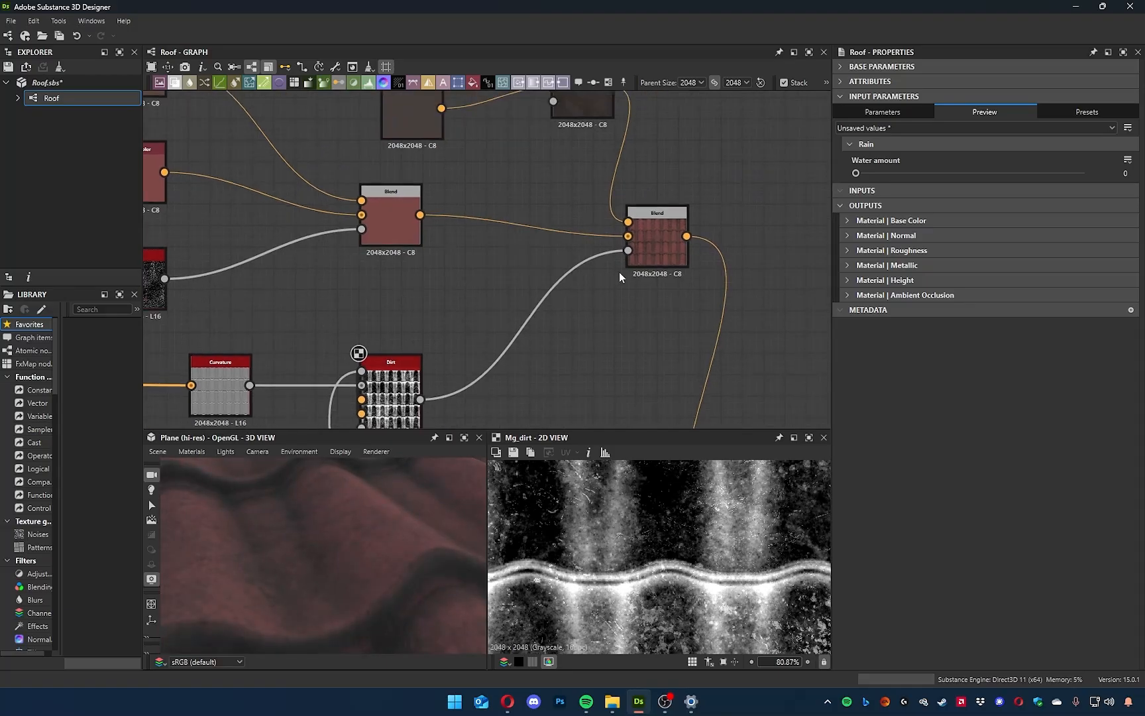
click(656, 240)
click(388, 395)
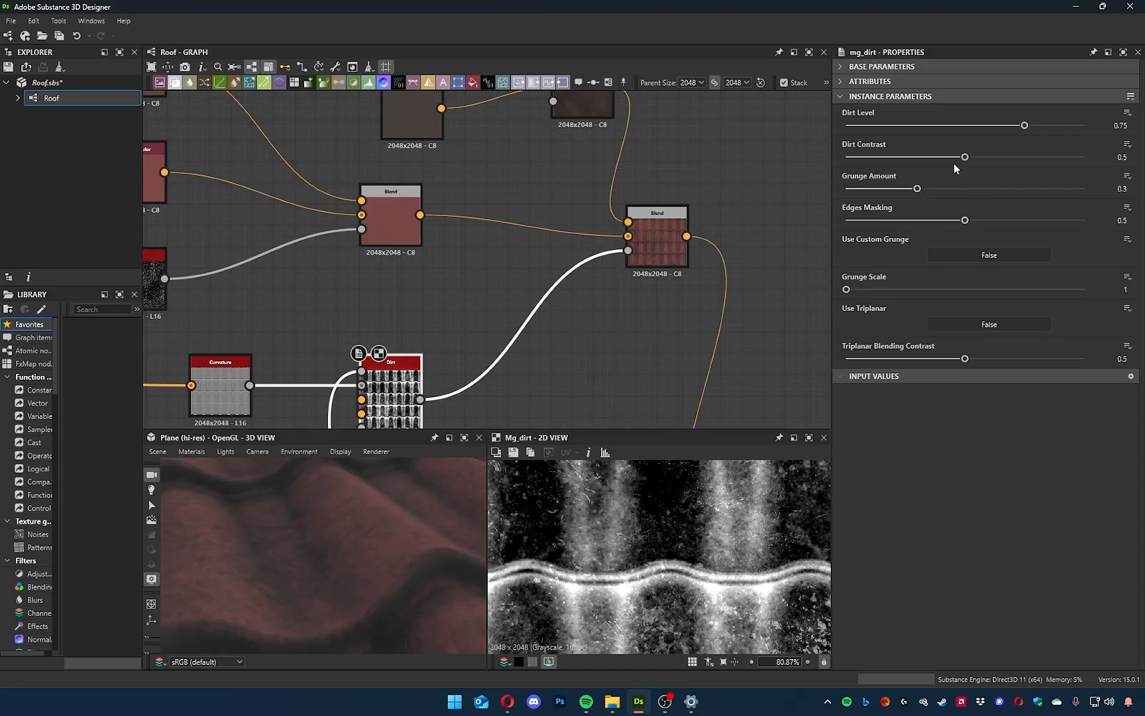
scroll(731, 521, down, 5)
middle_drag(554, 374, 661, 293)
right_click(502, 314)
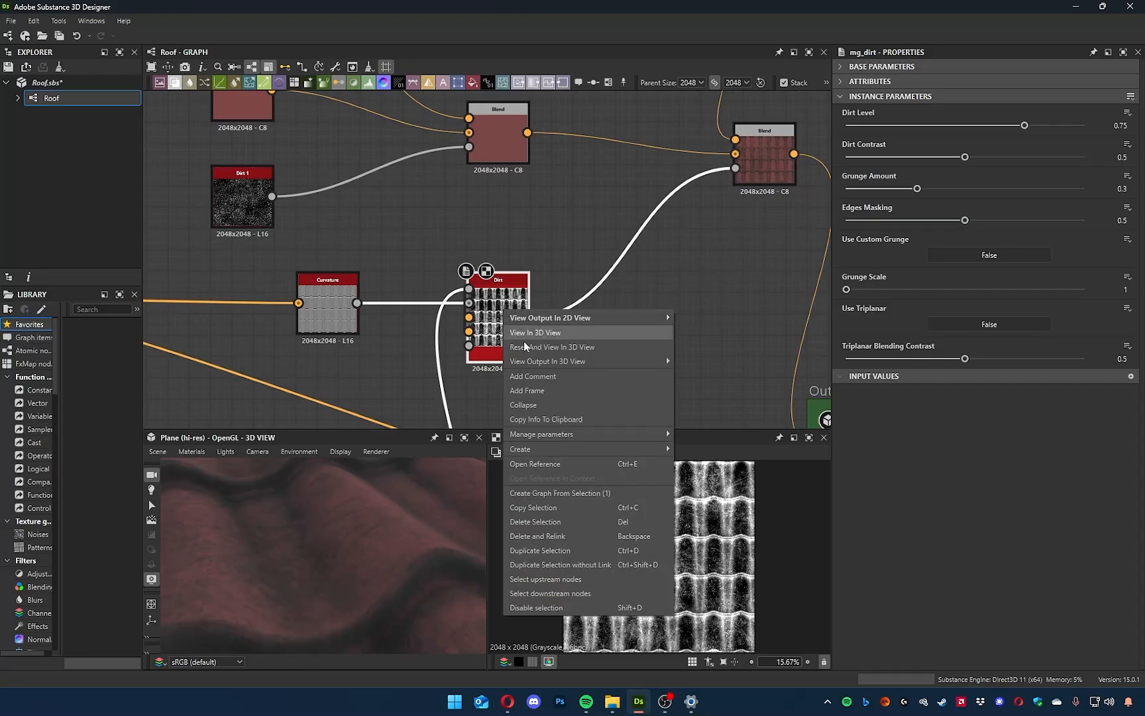
click(552, 465)
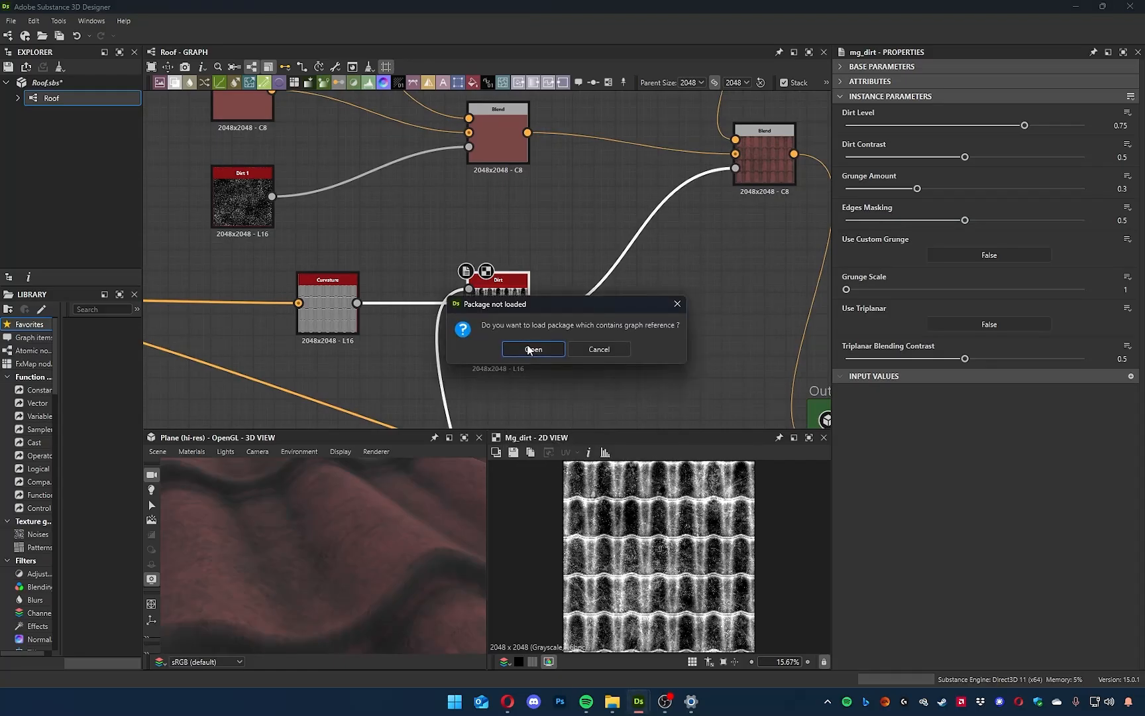
click(532, 349)
Examine the node network and Dirt frame of the mg_dirt graph and close that graph.
scroll(542, 345, down, 5)
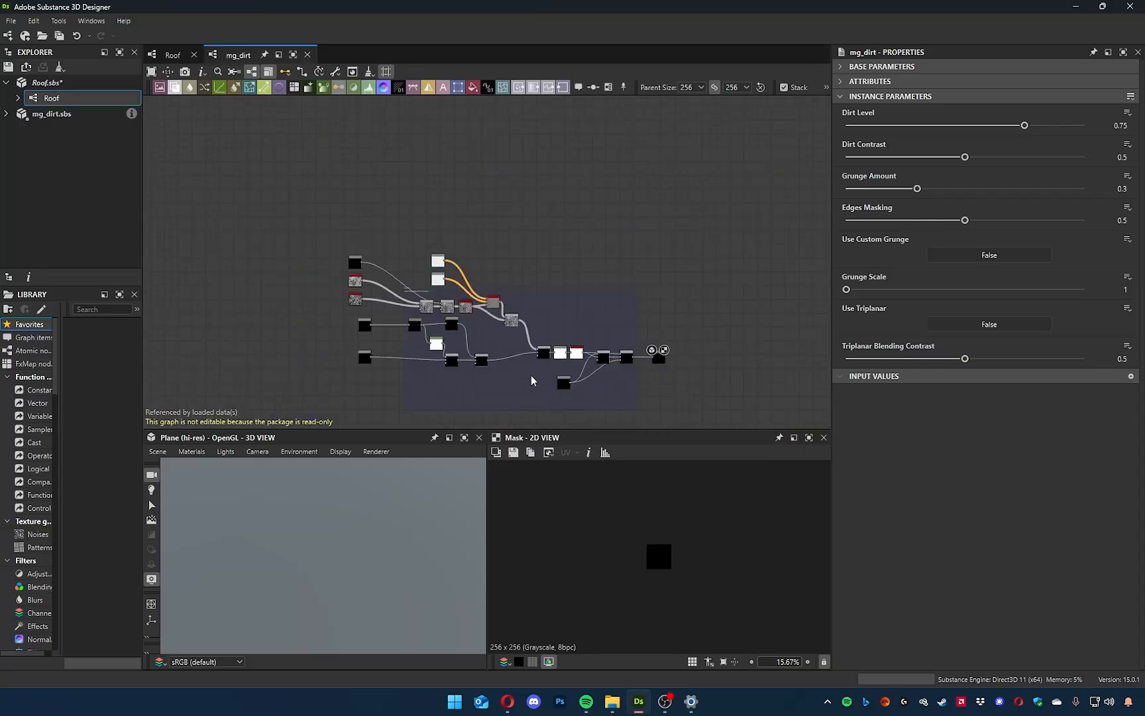
scroll(519, 310, up, 5)
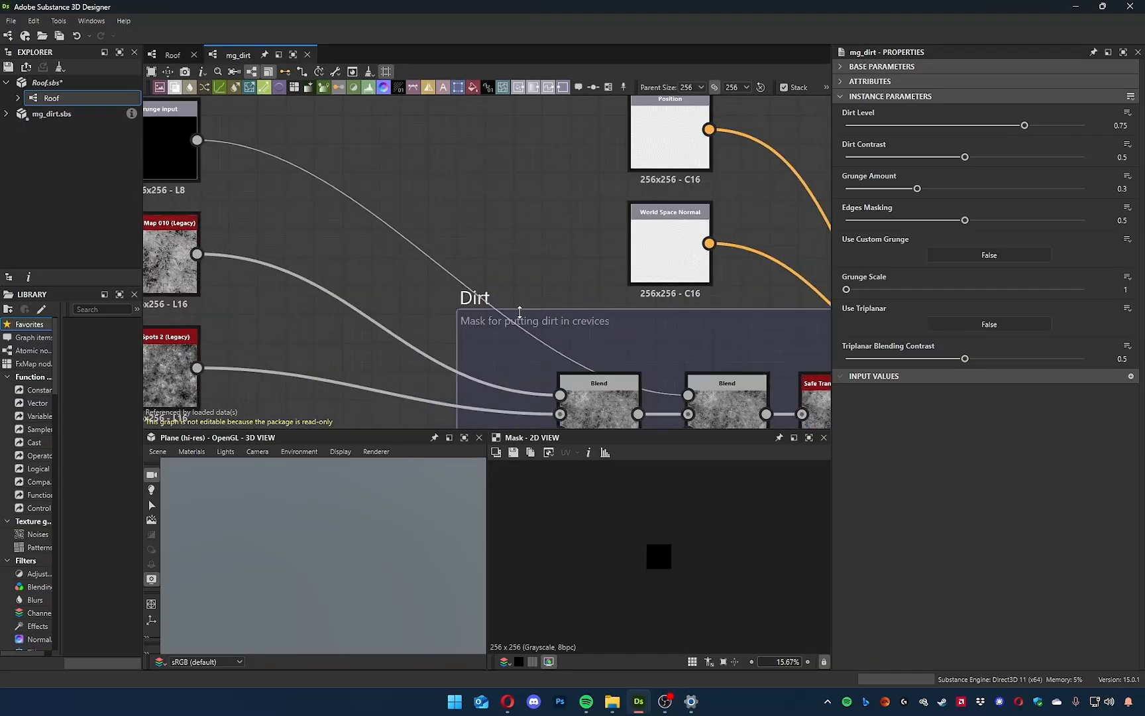
scroll(499, 315, down, 2)
scroll(493, 319, down, 4)
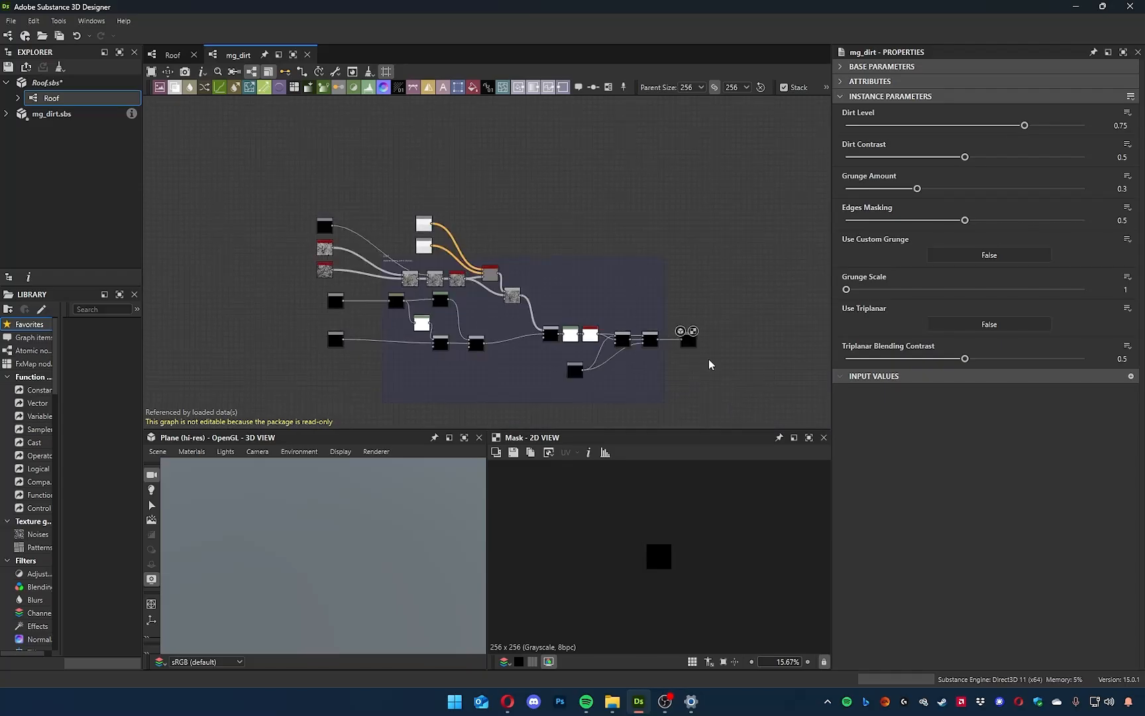
click(307, 55)
Set the Dirt node's Dirt Contrast to 0.33 and display the downstream base-colour Blend in the 2D view.
scroll(545, 360, up, 4)
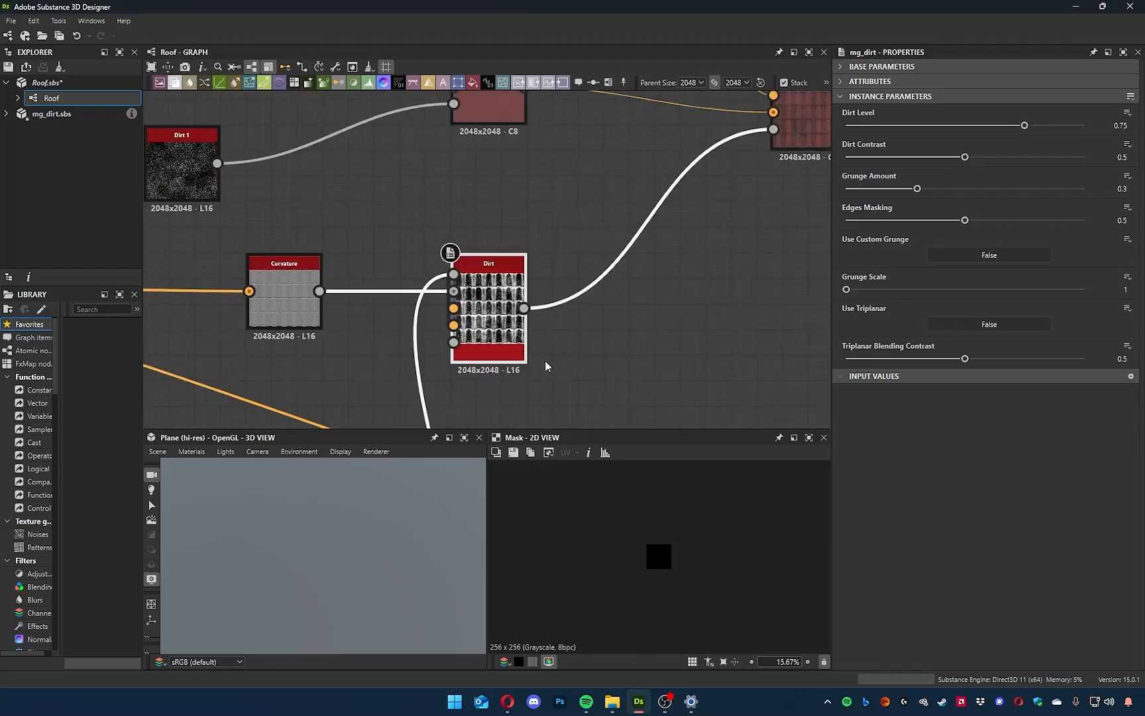
double_click(473, 318)
drag(965, 157, 926, 159)
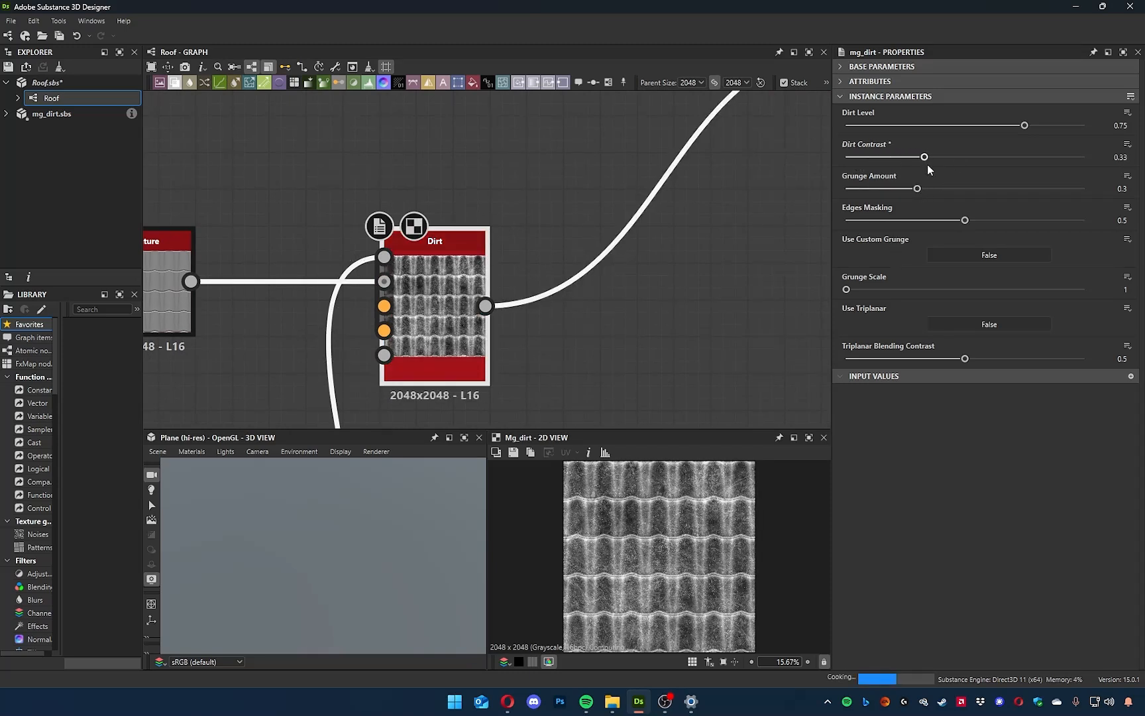
middle_drag(623, 302, 378, 427)
middle_drag(608, 239, 529, 309)
double_click(591, 210)
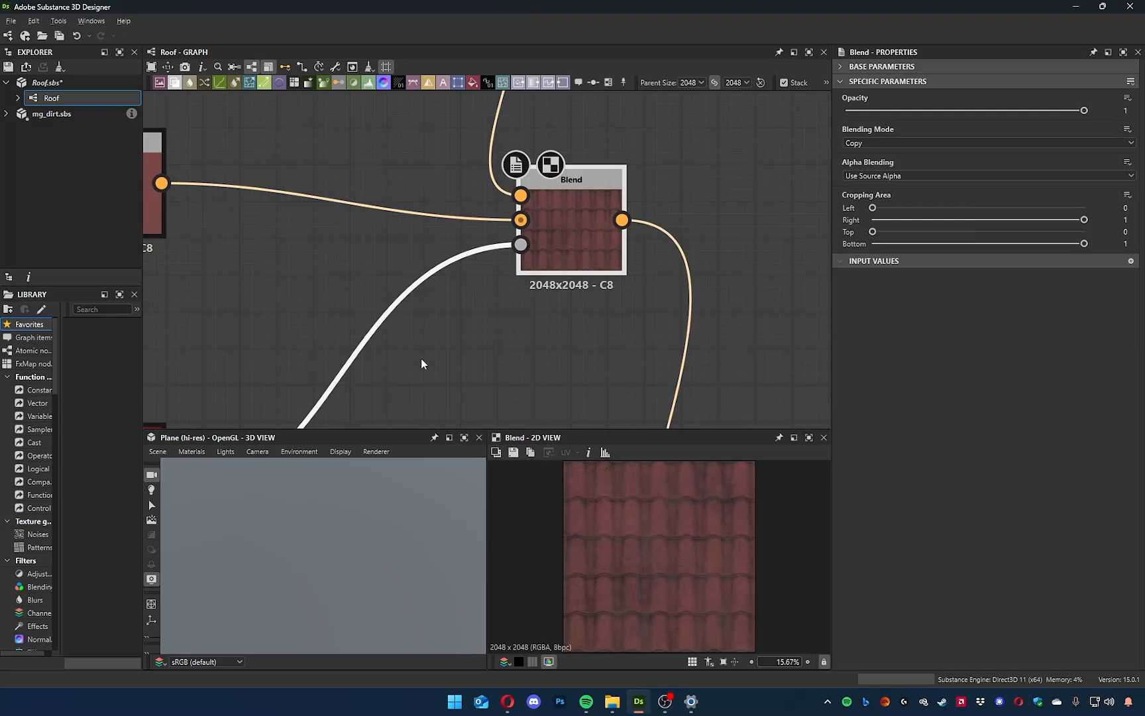
middle_drag(421, 363, 736, 172)
Set the Dirt node's Dirt Level to 0.62, Dirt Contrast to 0.7, Grunge Amount to 0.43, Edges Masking to 0 and Grunge Scale to 4.
click(381, 292)
mouse_move(987, 125)
mouse_down()
mouse_move(914, 126)
mouse_move(993, 126)
mouse_up()
scroll(630, 548, up, 5)
drag(927, 157, 1012, 174)
drag(917, 189, 728, 225)
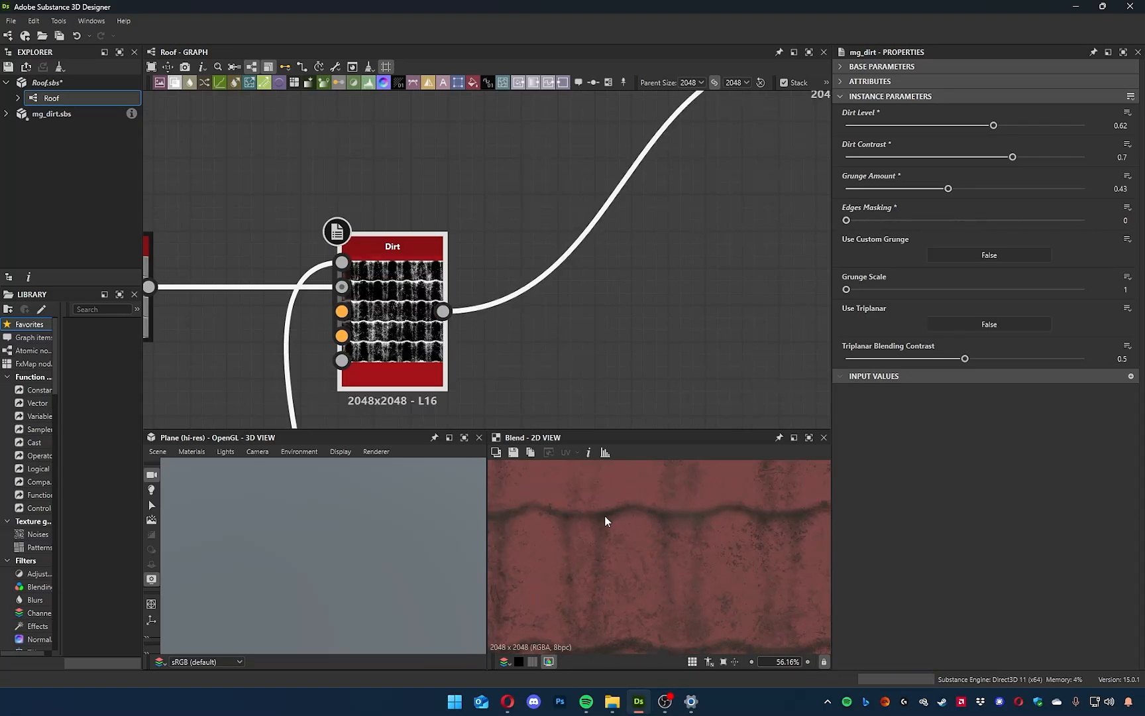
middle_drag(635, 525, 638, 591)
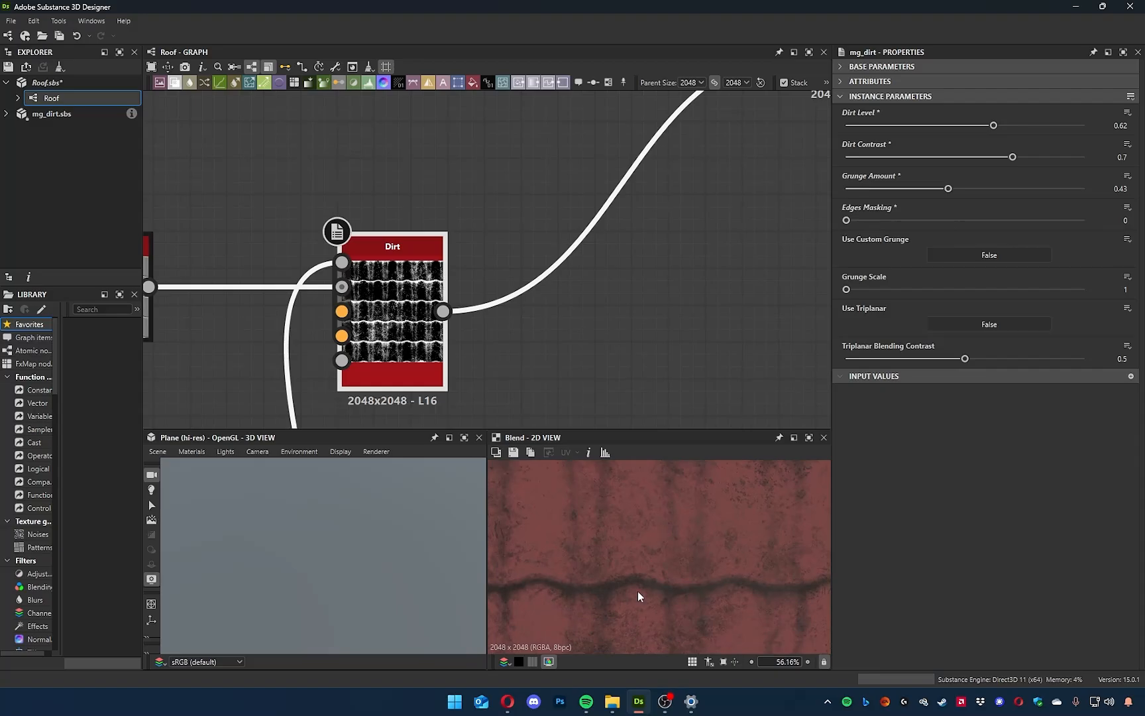
drag(847, 290, 888, 292)
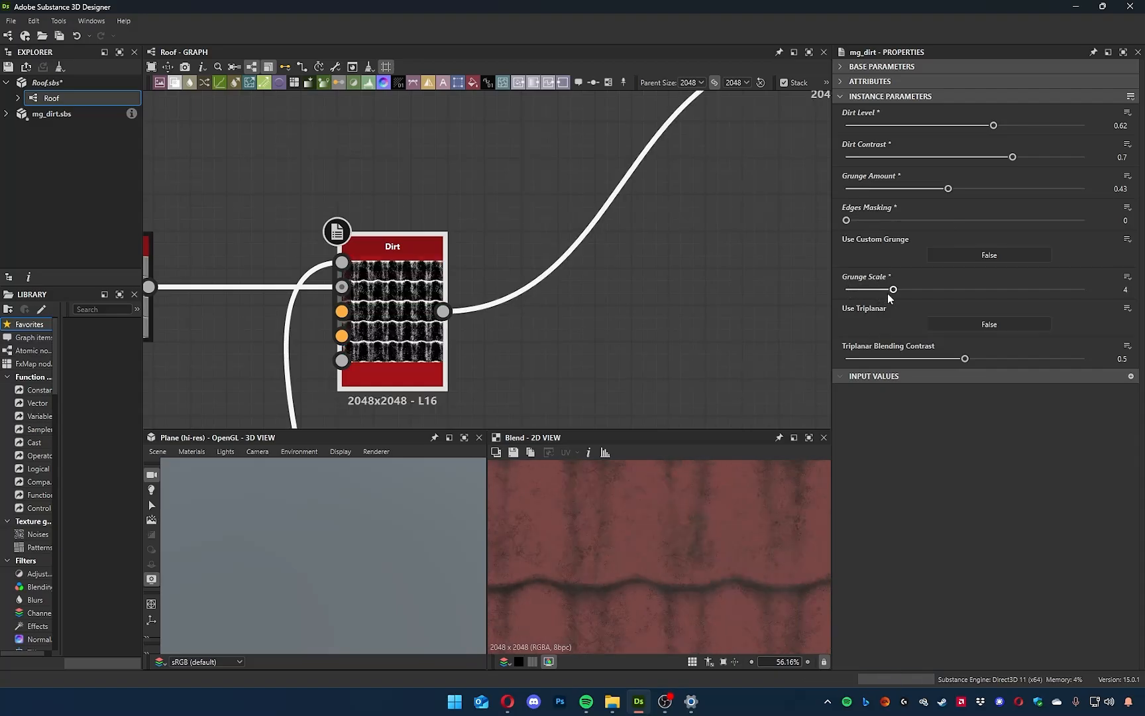
Send the Roof graph's material outputs to the 3D view and frame the tiles on the plane.
scroll(713, 560, down, 3)
middle_drag(708, 568, 662, 548)
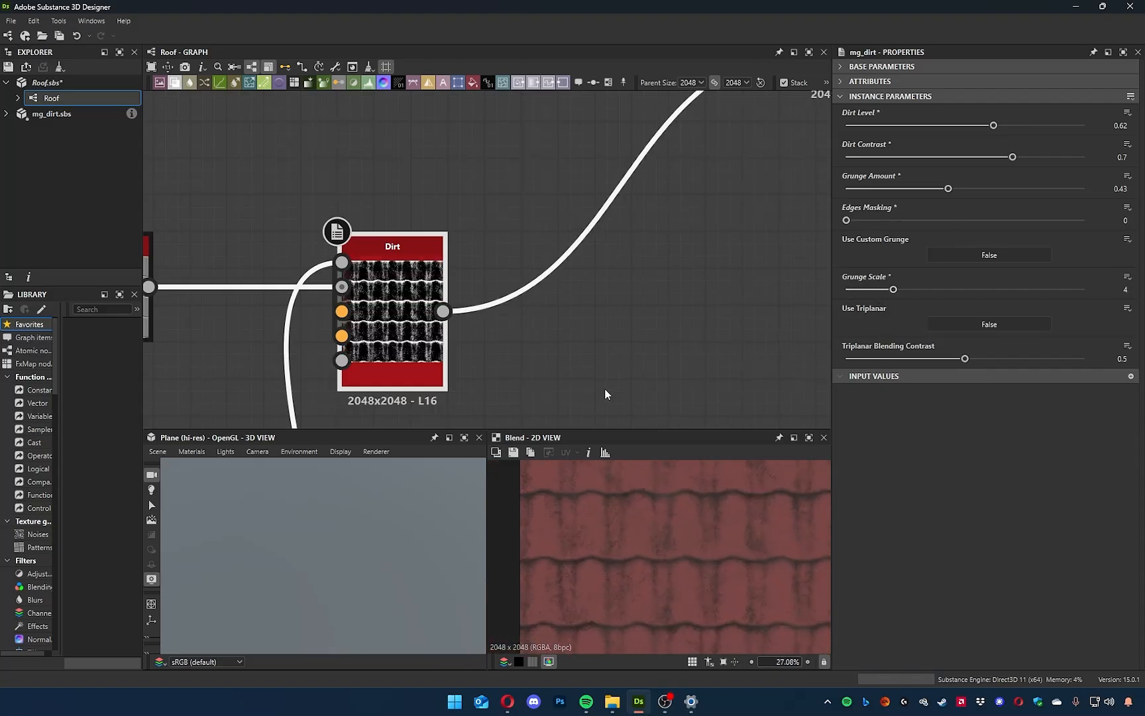
scroll(605, 394, down, 4)
middle_drag(625, 361, 555, 237)
right_click(715, 317)
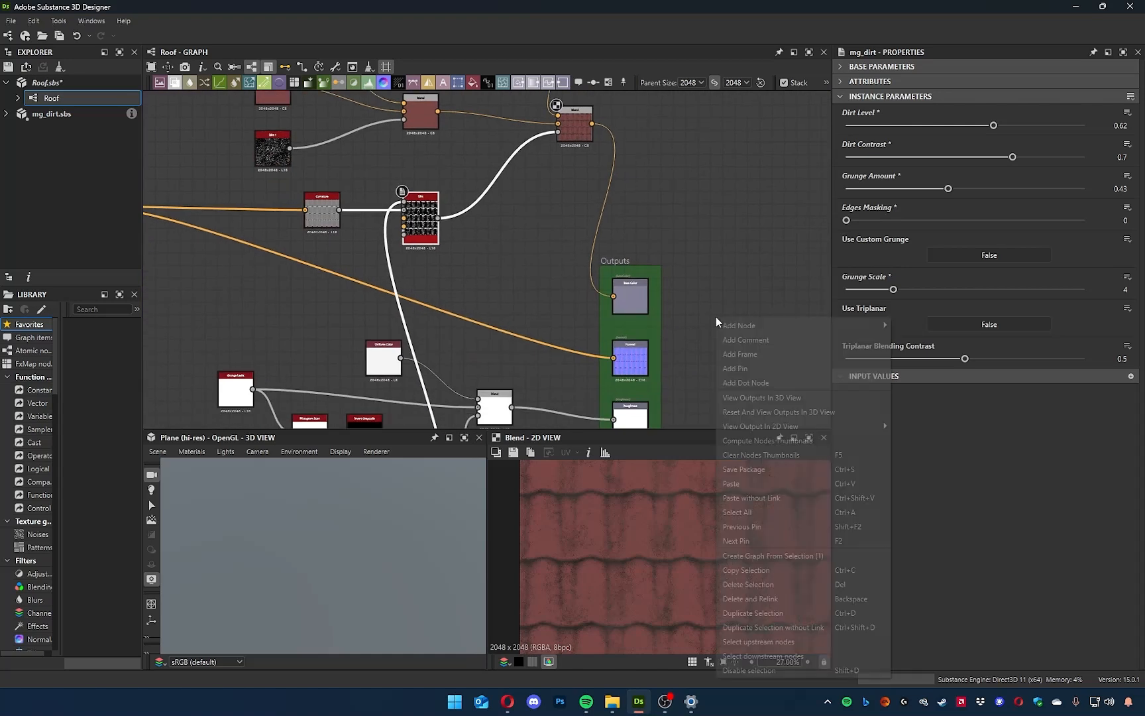
click(773, 397)
scroll(385, 548, down, 4)
drag(384, 547, 345, 569)
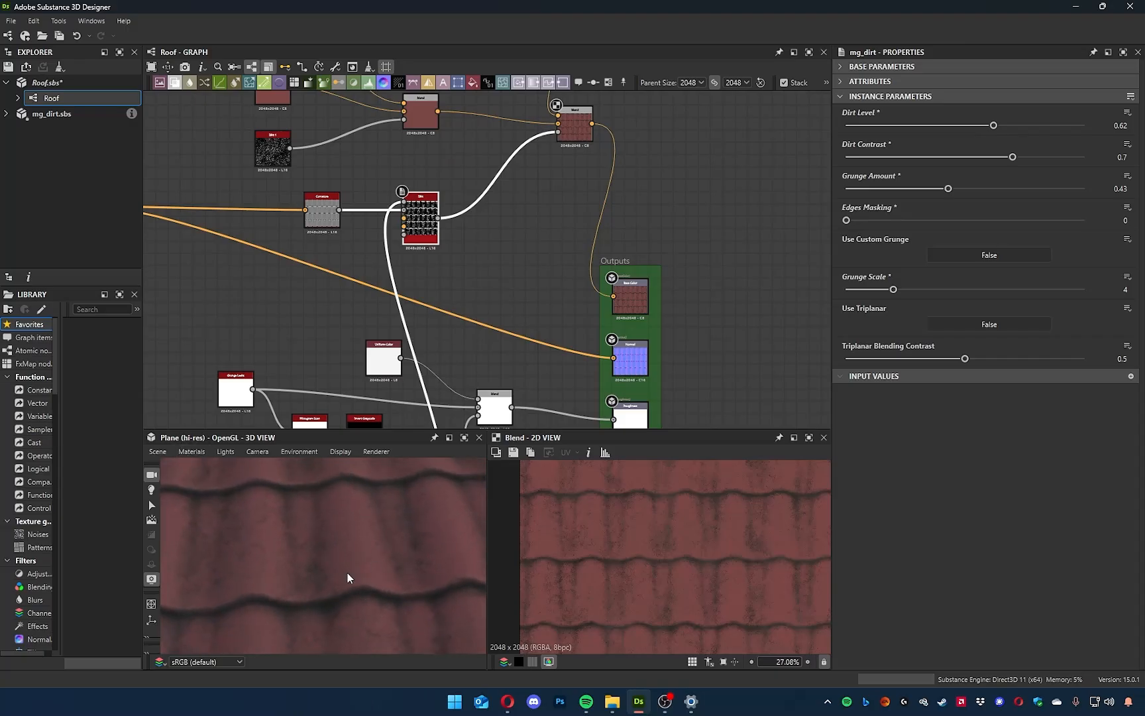
Show the 3D view's Default material properties and set its Height Scale to 5.24.
click(184, 454)
click(258, 468)
drag(262, 624, 371, 530)
drag(1009, 305, 976, 309)
drag(202, 534, 379, 581)
scroll(370, 575, up, 5)
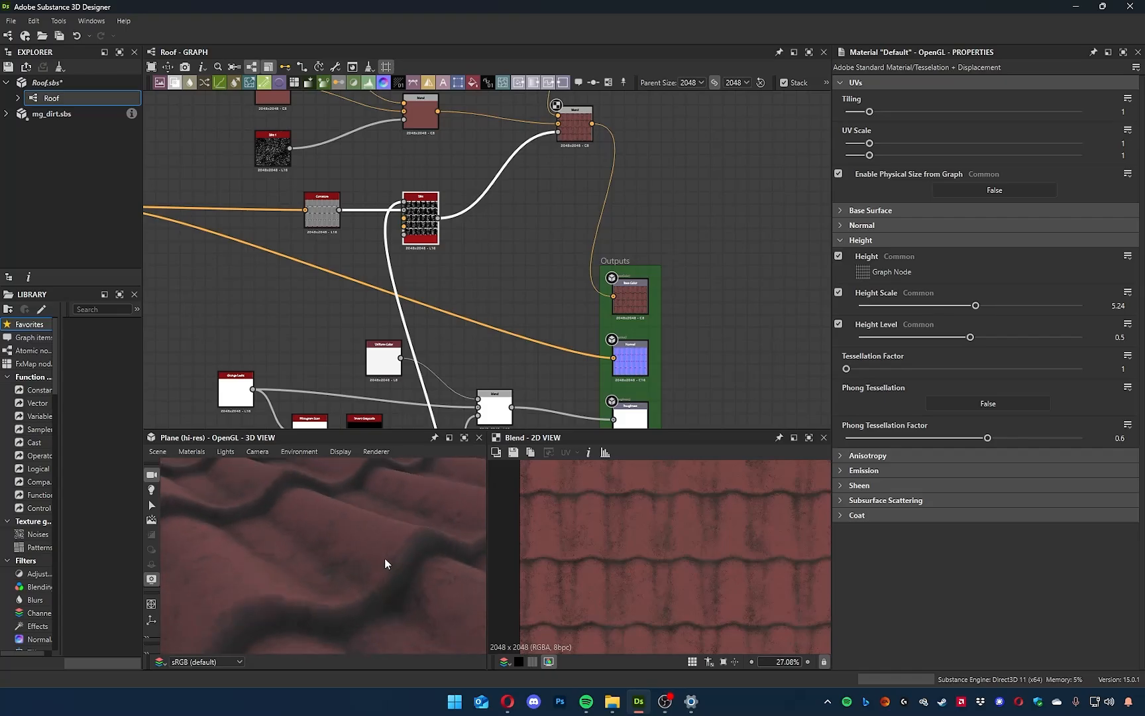
drag(384, 558, 353, 575)
scroll(668, 306, down, 3)
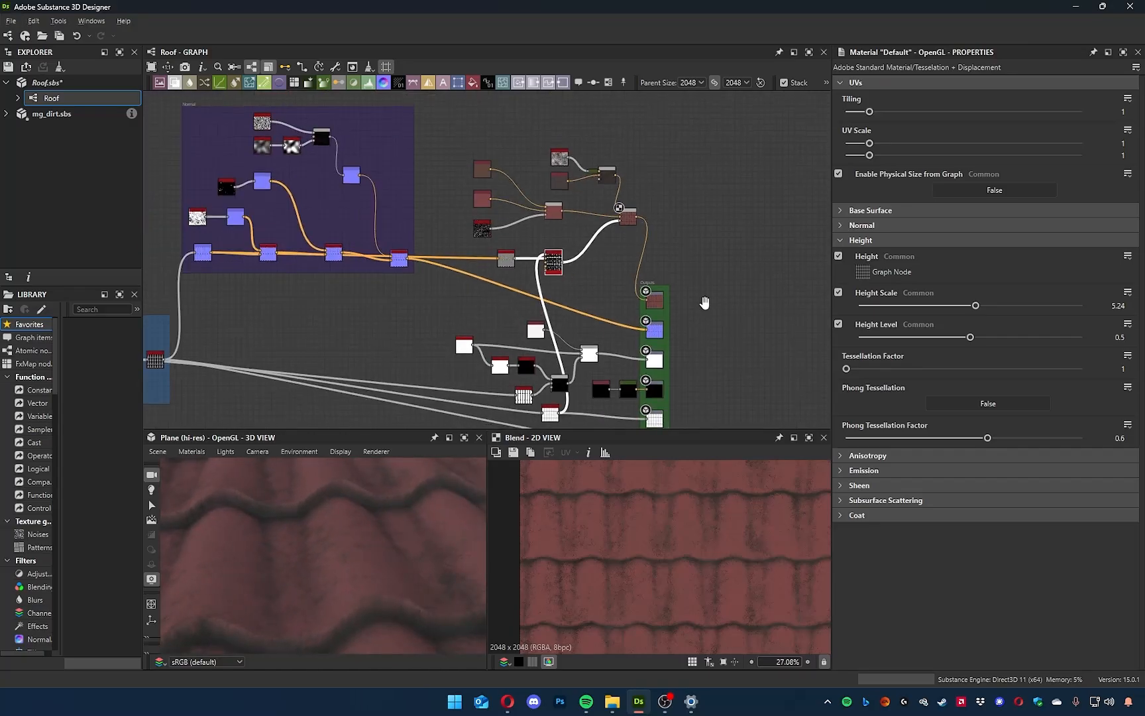
Rearrange the roughness, metallic and ambient occlusion nodes into a tidier layout beside the Outputs frame.
middle_drag(703, 302, 536, 172)
drag(534, 188, 616, 188)
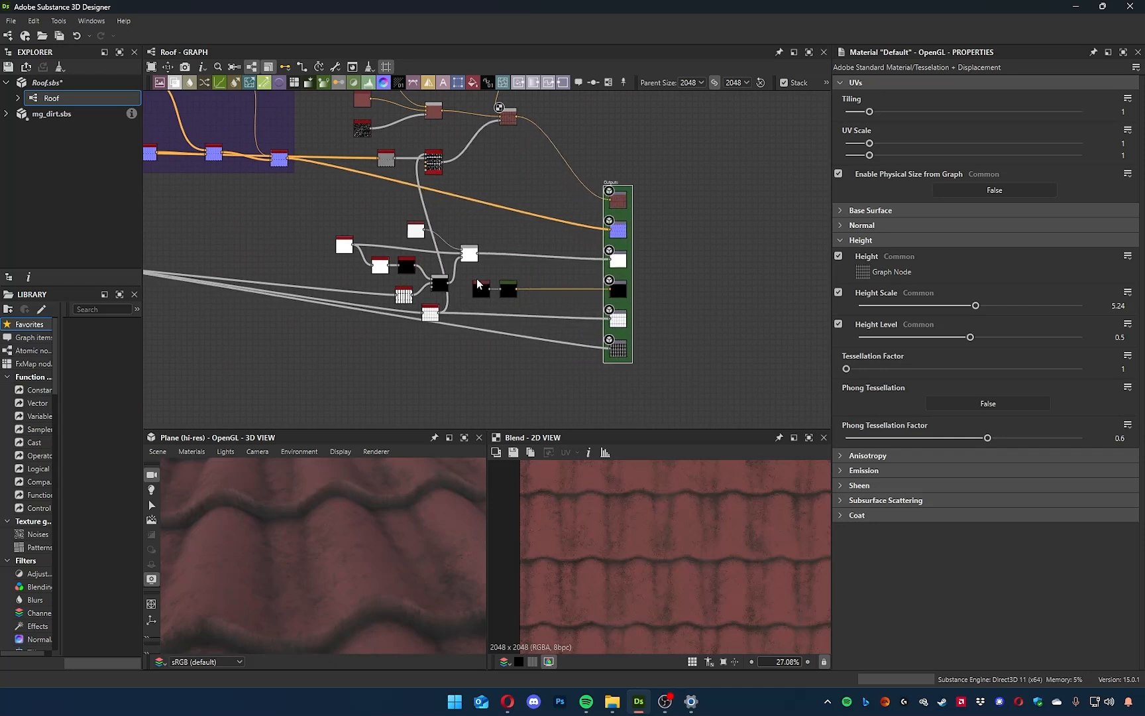
drag(469, 253, 499, 253)
drag(408, 224, 448, 230)
drag(364, 276, 445, 295)
drag(439, 283, 416, 265)
click(435, 295)
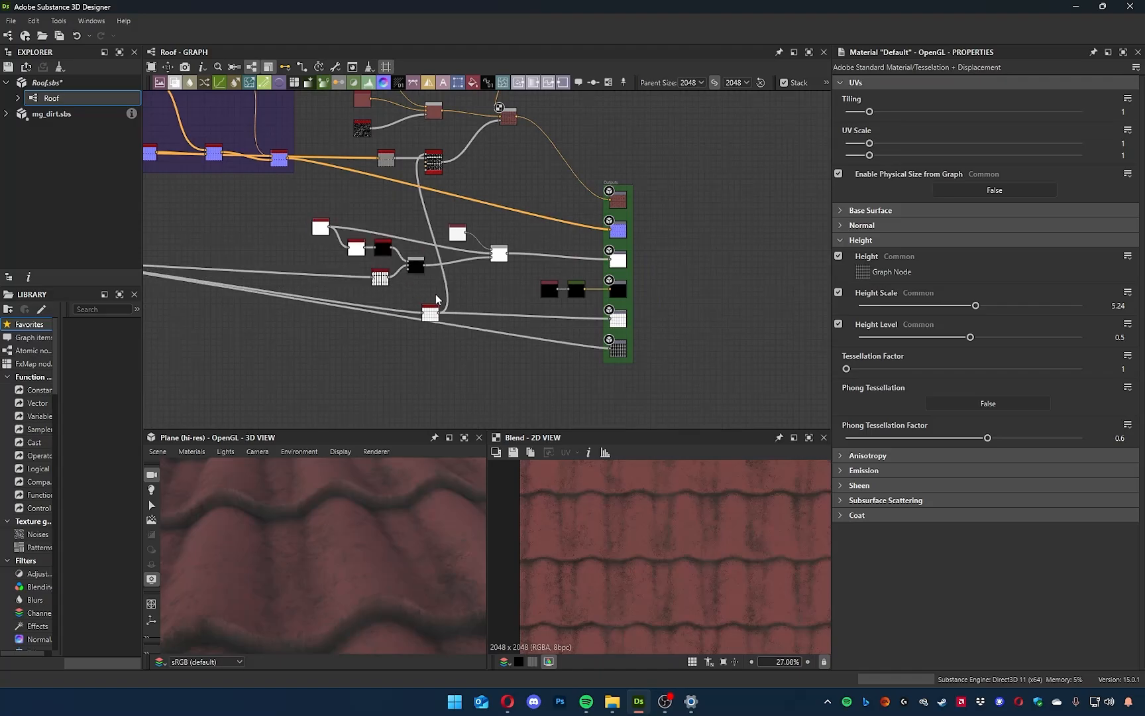
mouse_move(437, 320)
mouse_down()
mouse_move(460, 297)
mouse_move(450, 301)
mouse_up()
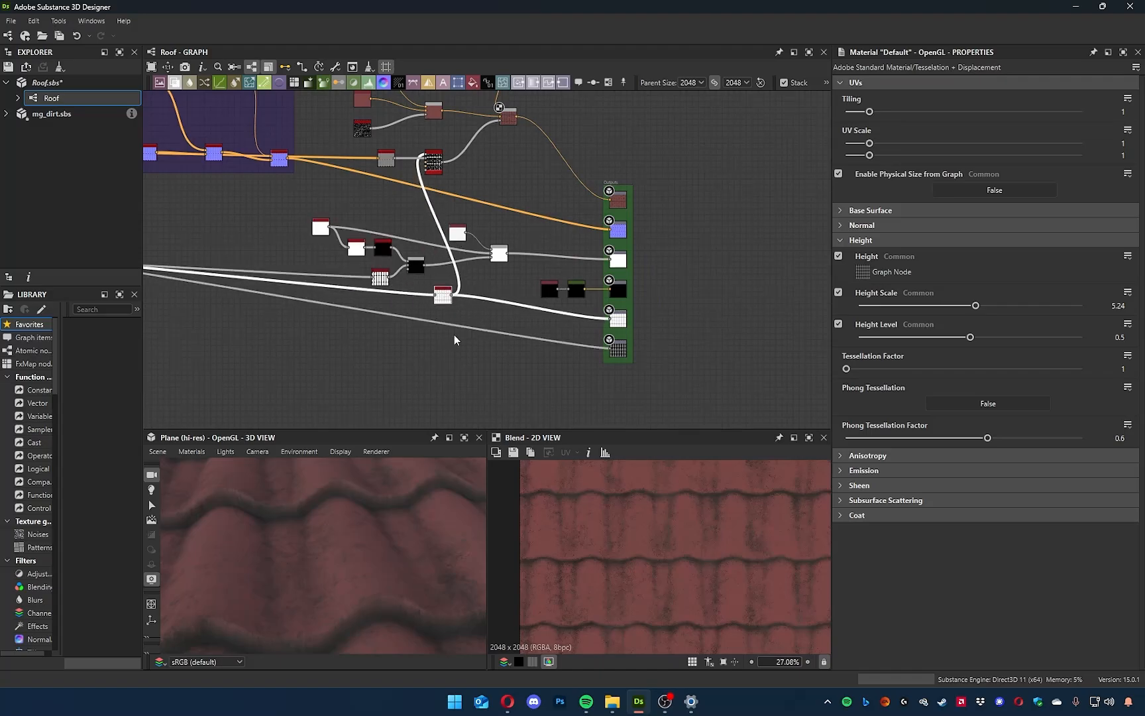
Set the Roof graph's Rain Water amount preview value to 0.67.
drag(319, 561, 353, 542)
middle_drag(523, 323, 545, 384)
drag(452, 512, 310, 557)
click(485, 389)
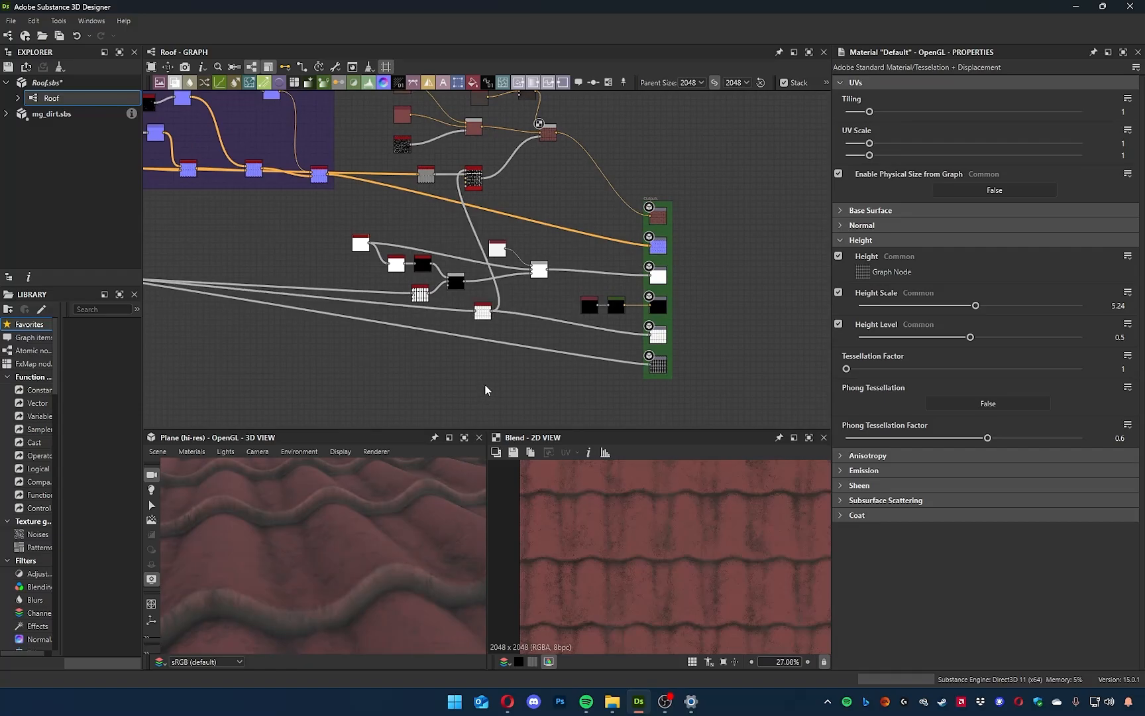
drag(855, 173, 1084, 173)
drag(385, 540, 360, 547)
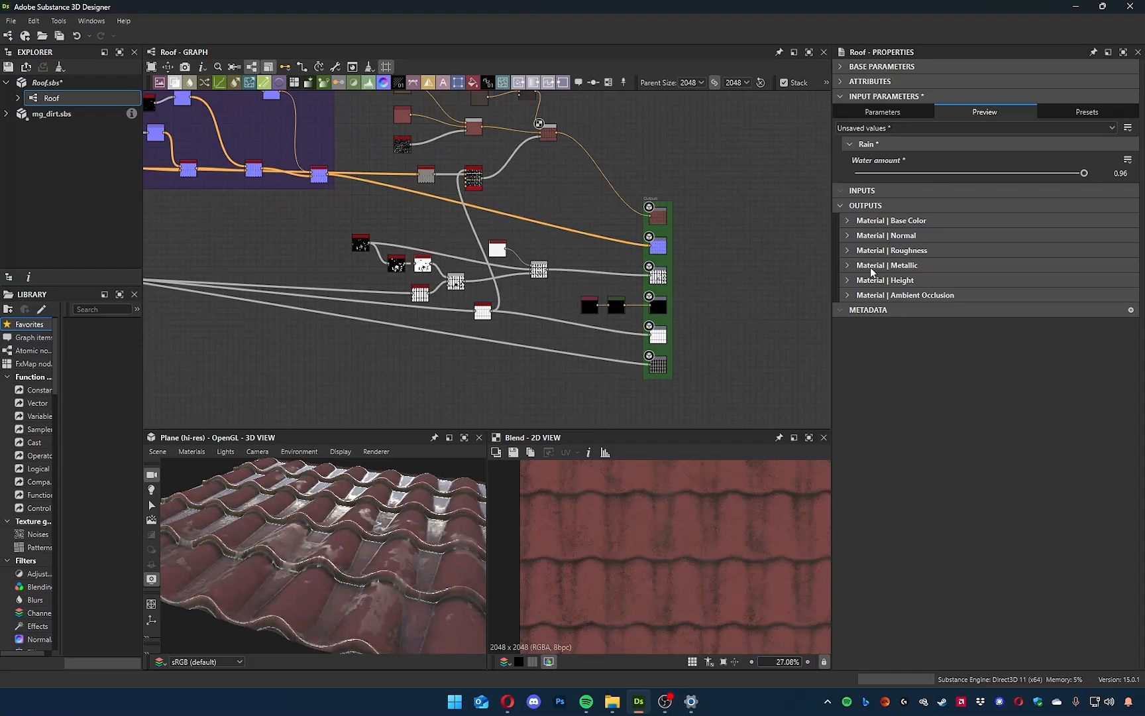
drag(1049, 174, 1009, 199)
Preview the wet roof tiles up close with the Rasterizer renderer and switch the 3D view back to OpenGL.
click(373, 453)
click(411, 524)
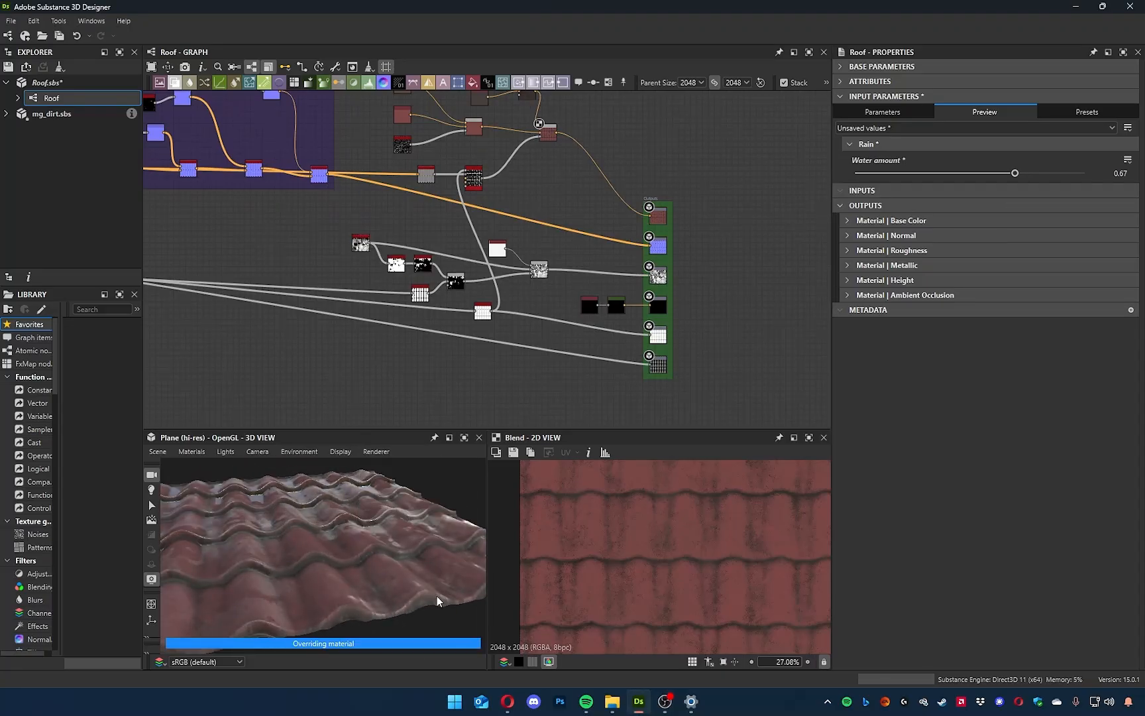
drag(400, 582, 372, 518)
scroll(389, 517, up, 5)
scroll(390, 517, down, 4)
middle_drag(390, 517, 348, 583)
scroll(319, 591, up, 3)
drag(319, 591, 334, 554)
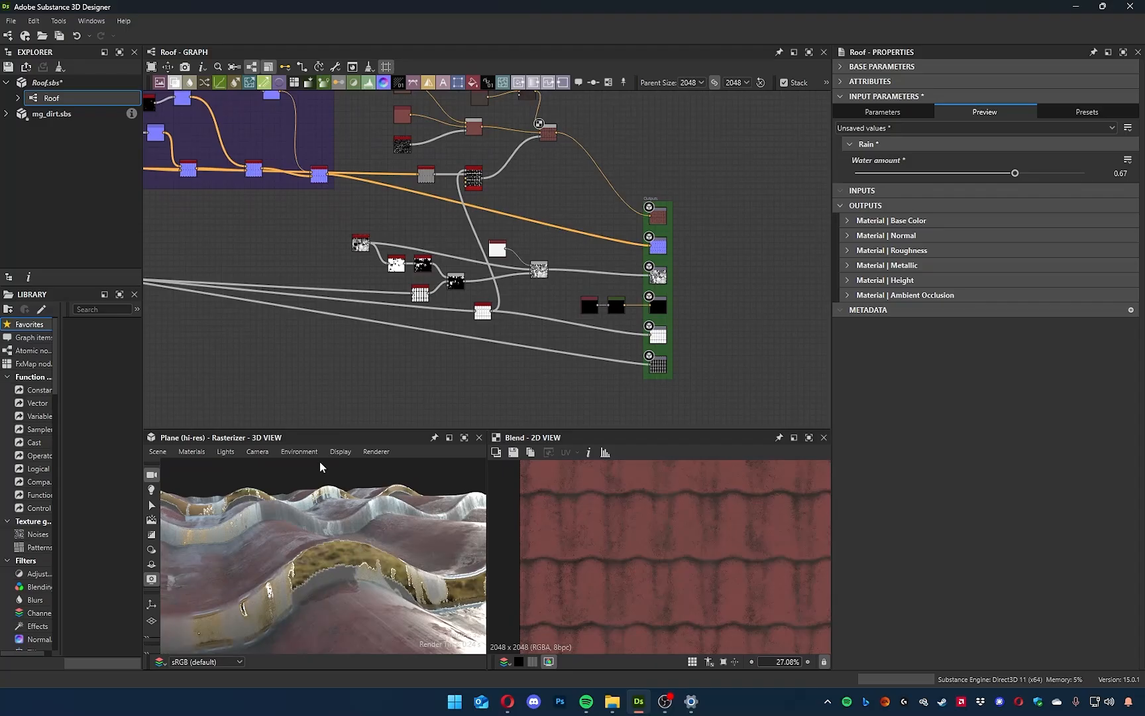
click(377, 452)
click(393, 525)
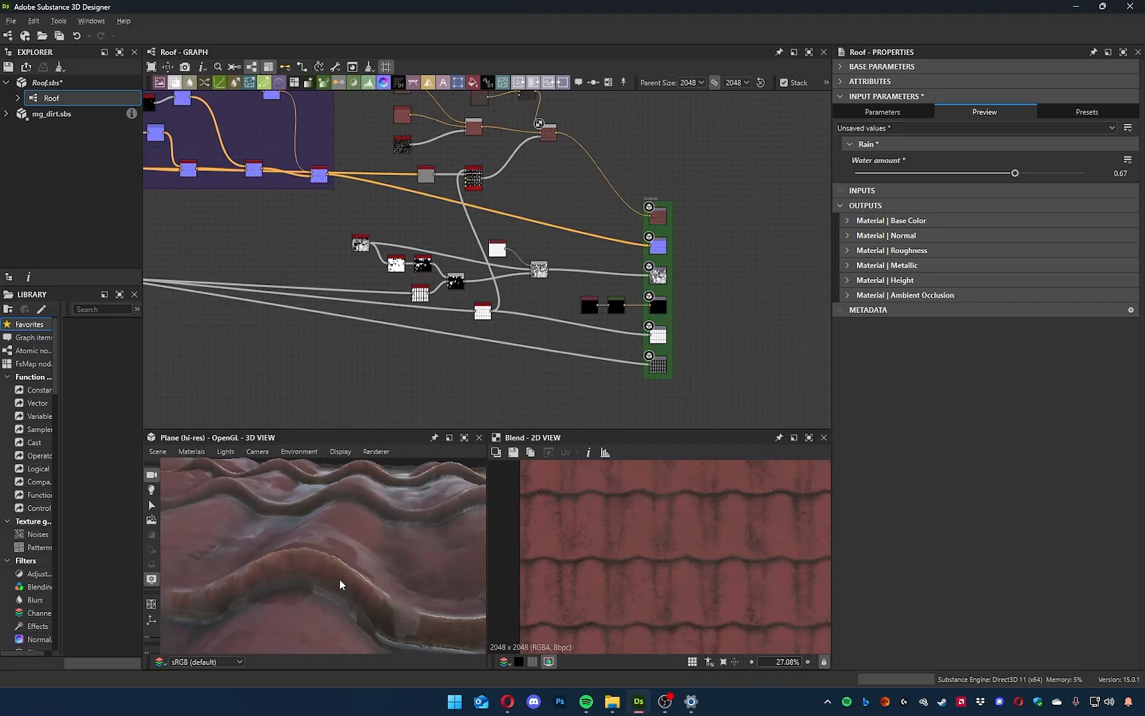
Examine the base-colour network and the Grunge Leaks, Histogram Scan and Blend nodes that drive the roughness.
scroll(524, 345, up, 6)
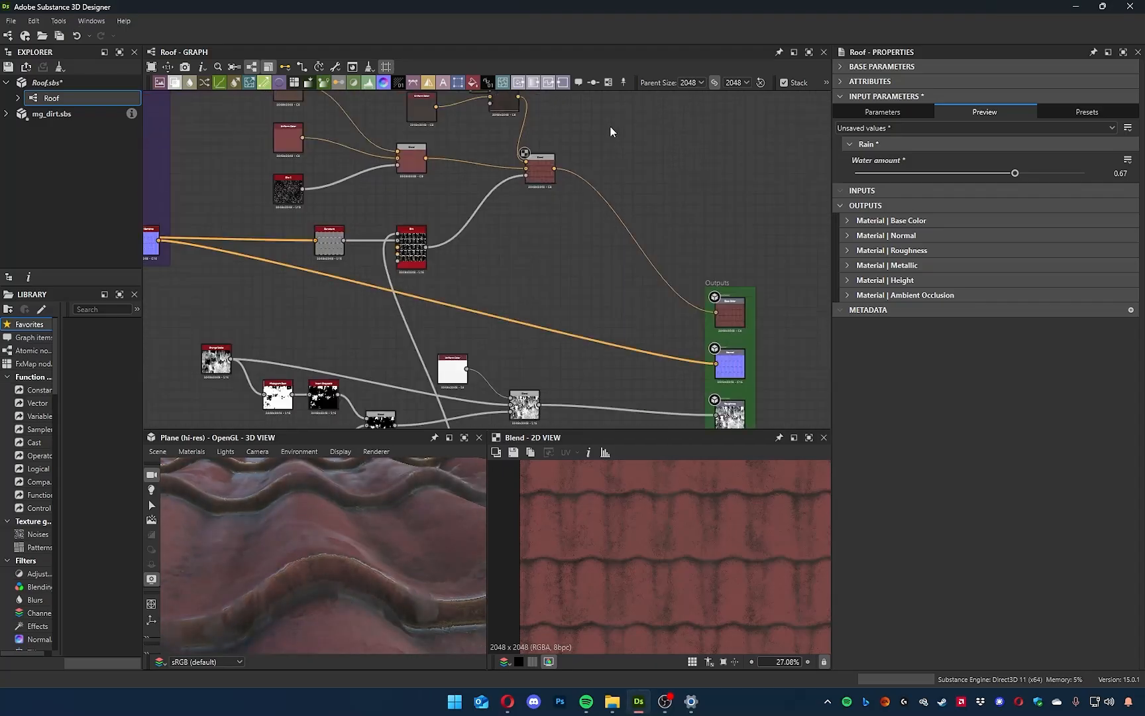
middle_drag(524, 332, 476, 143)
middle_drag(571, 371, 406, 102)
middle_drag(536, 396, 462, 240)
middle_drag(463, 306, 661, 298)
middle_drag(457, 229, 550, 323)
scroll(478, 347, down, 1)
middle_drag(387, 351, 671, 275)
middle_drag(548, 292, 654, 320)
scroll(533, 336, up, 3)
scroll(484, 345, up, 4)
middle_drag(523, 305, 518, 412)
scroll(475, 320, down, 1)
scroll(474, 320, down, 3)
middle_drag(419, 327, 484, 316)
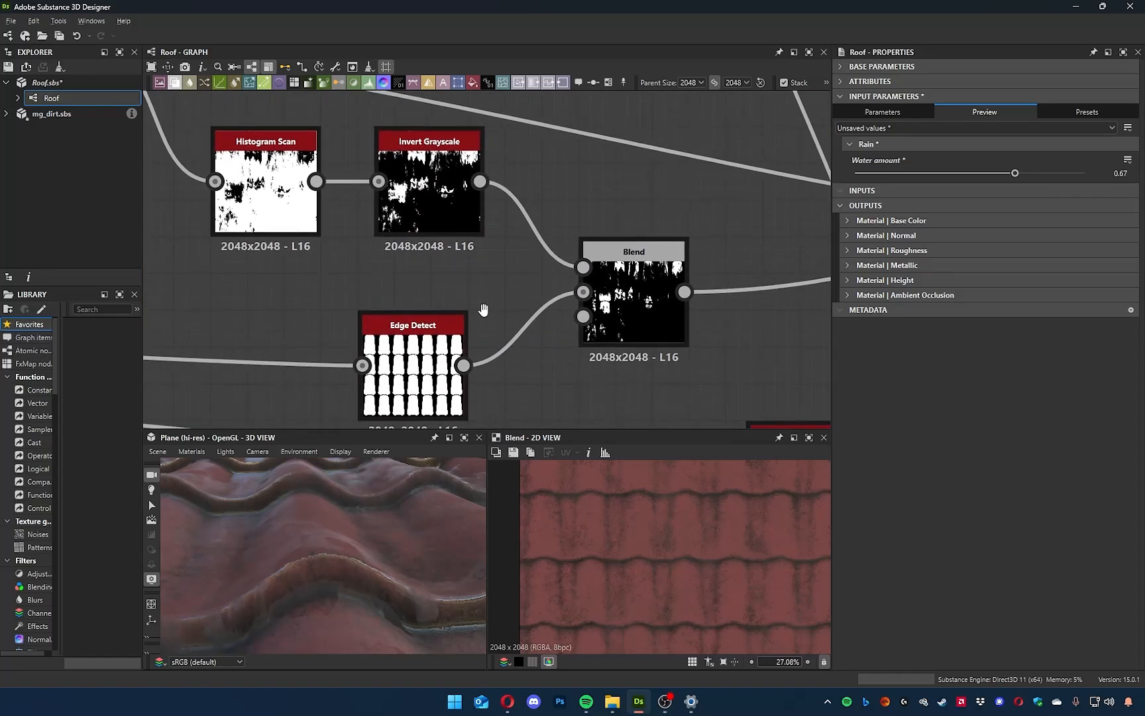
Inspect the Edge Detect mask in the 2D view and the matching tile edge in the 3D view.
double_click(425, 365)
scroll(687, 593, up, 5)
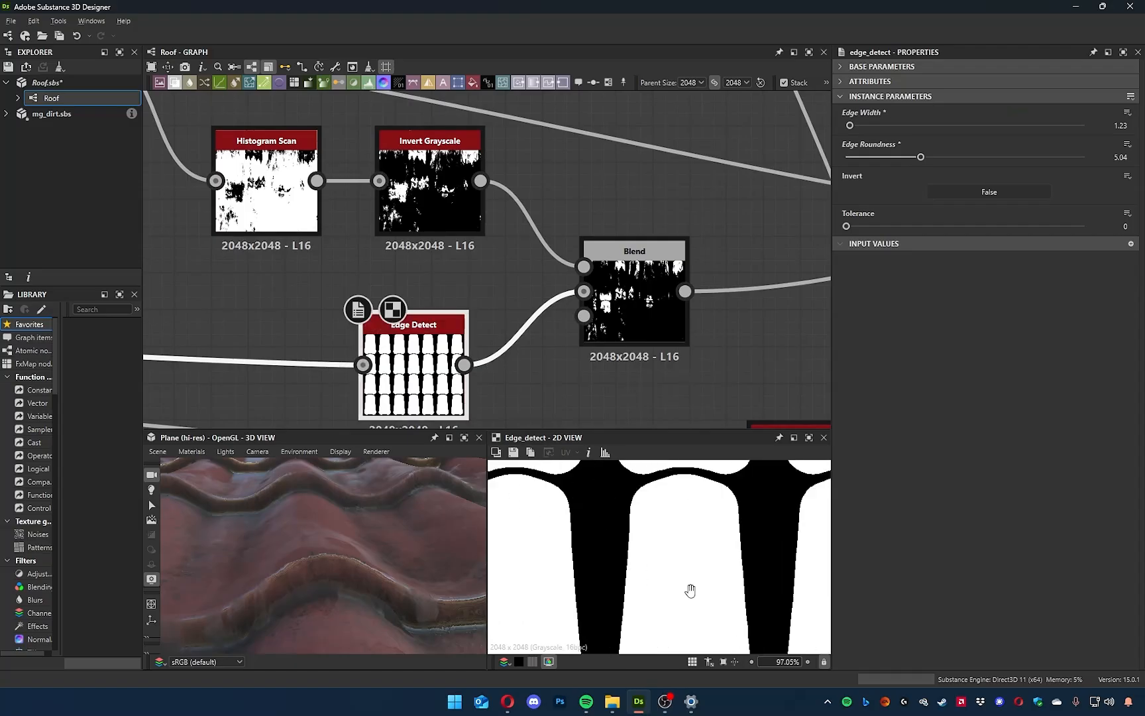
scroll(656, 509, down, 5)
middle_drag(652, 349, 714, 356)
scroll(711, 361, up, 4)
scroll(701, 361, down, 6)
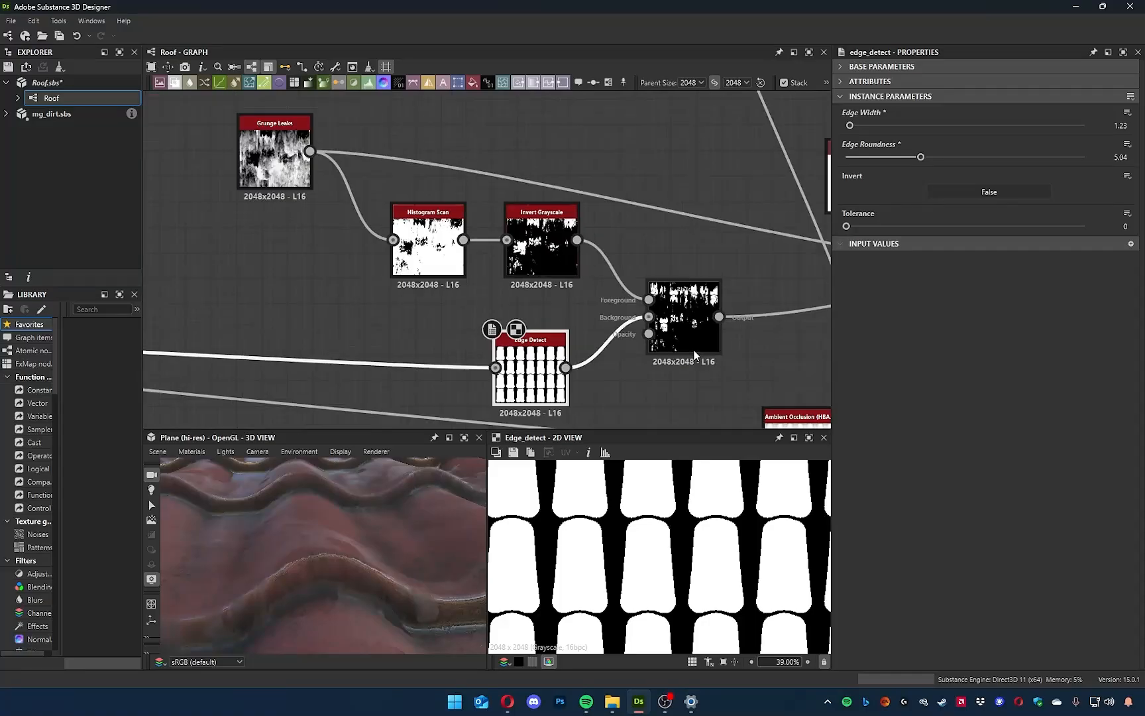
scroll(694, 350, down, 3)
drag(335, 577, 367, 513)
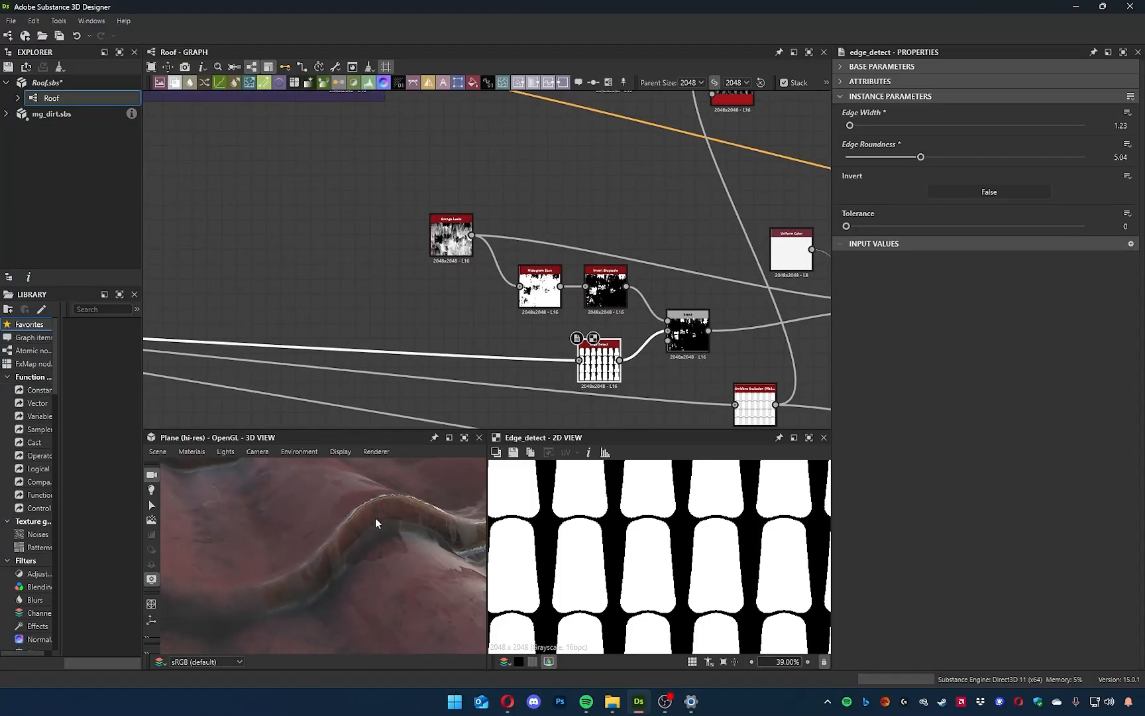
Display the Blur HQ Grayscale node at the end of the blue height frame in the 2D view.
scroll(355, 360, down, 2)
middle_drag(355, 359, 798, 323)
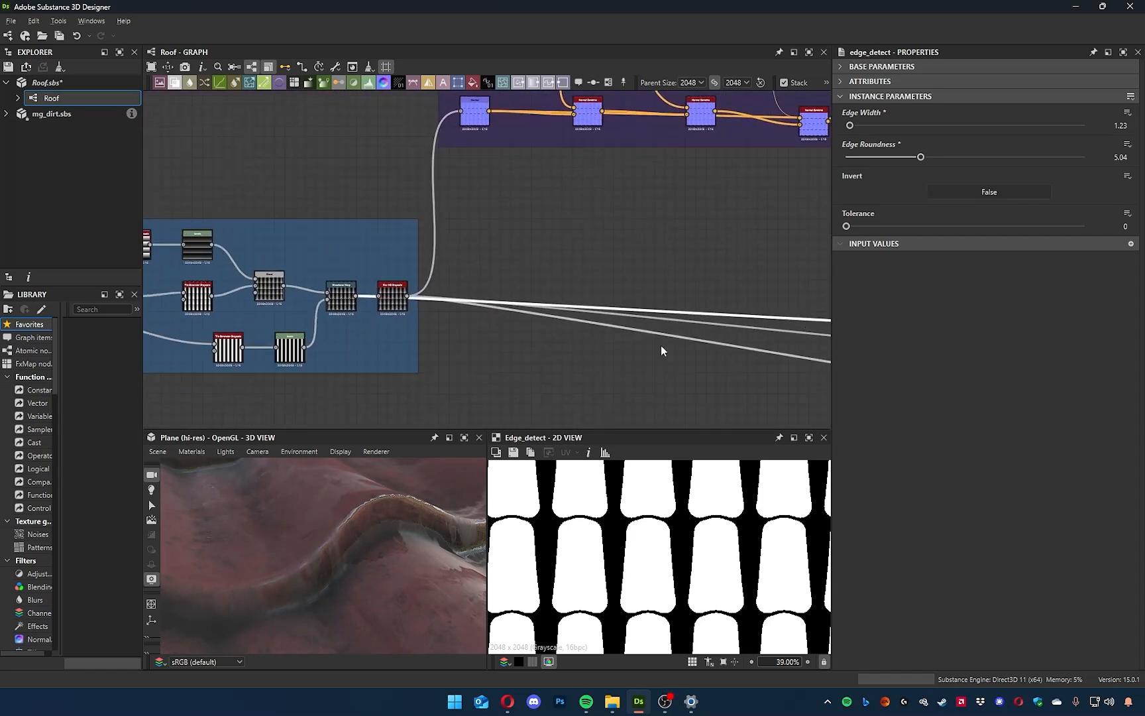
middle_drag(431, 340, 546, 353)
scroll(404, 351, up, 3)
middle_drag(278, 316, 351, 296)
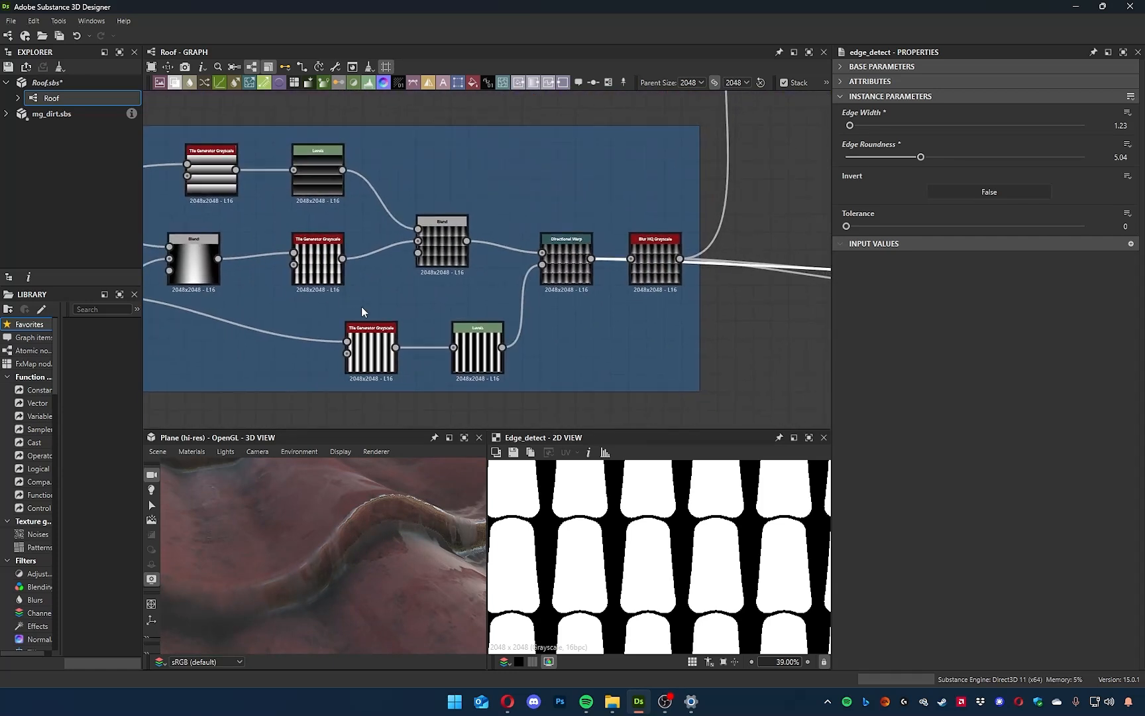
scroll(361, 307, up, 3)
middle_drag(378, 237, 160, 273)
middle_drag(396, 317, 298, 320)
scroll(571, 285, up, 5)
double_click(540, 274)
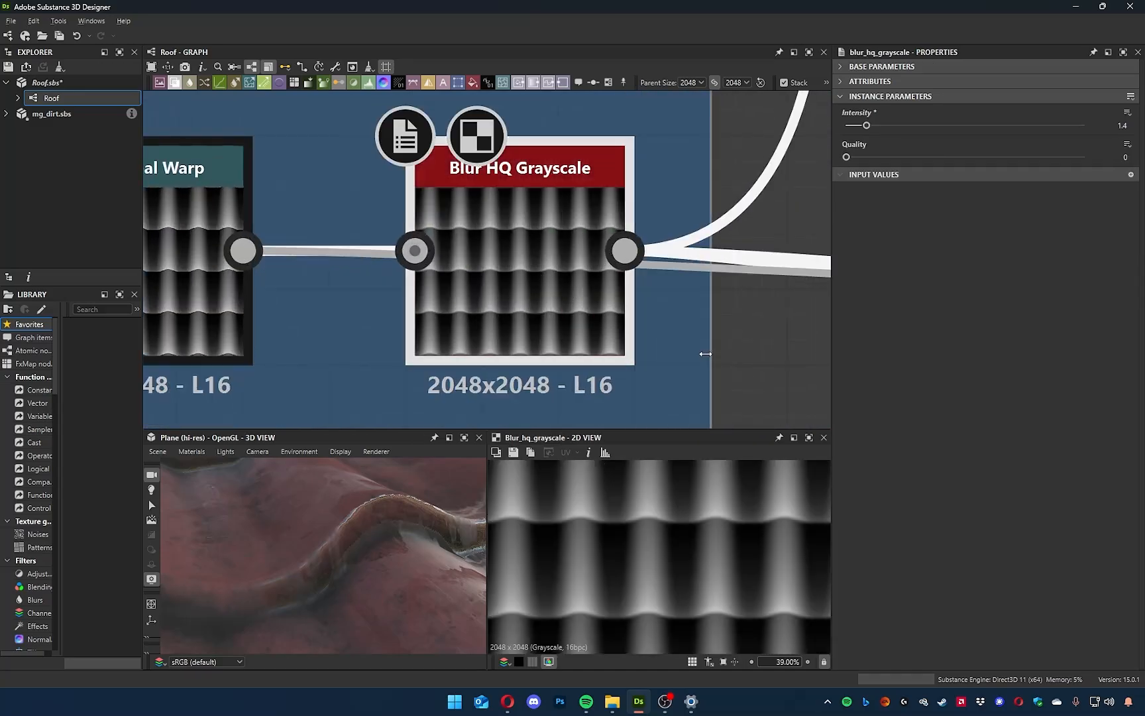
Add a Shadows node connected to the output of the Blur HQ Grayscale node.
scroll(355, 275, down, 5)
drag(516, 366, 547, 376)
text(shadow)
key(Return)
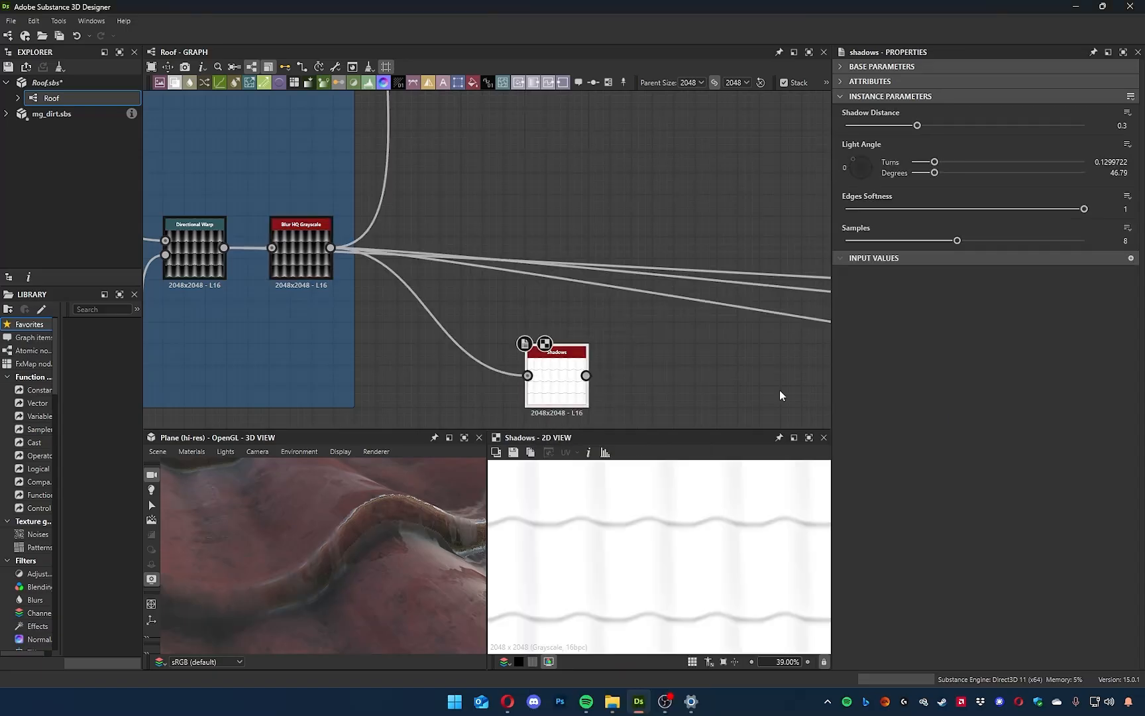
Set the Shadows node's Light Angle to 98.72 degrees, Shadow Distance to 0.6, Edges Softness to 0.62 and Samples to 12.
click(862, 163)
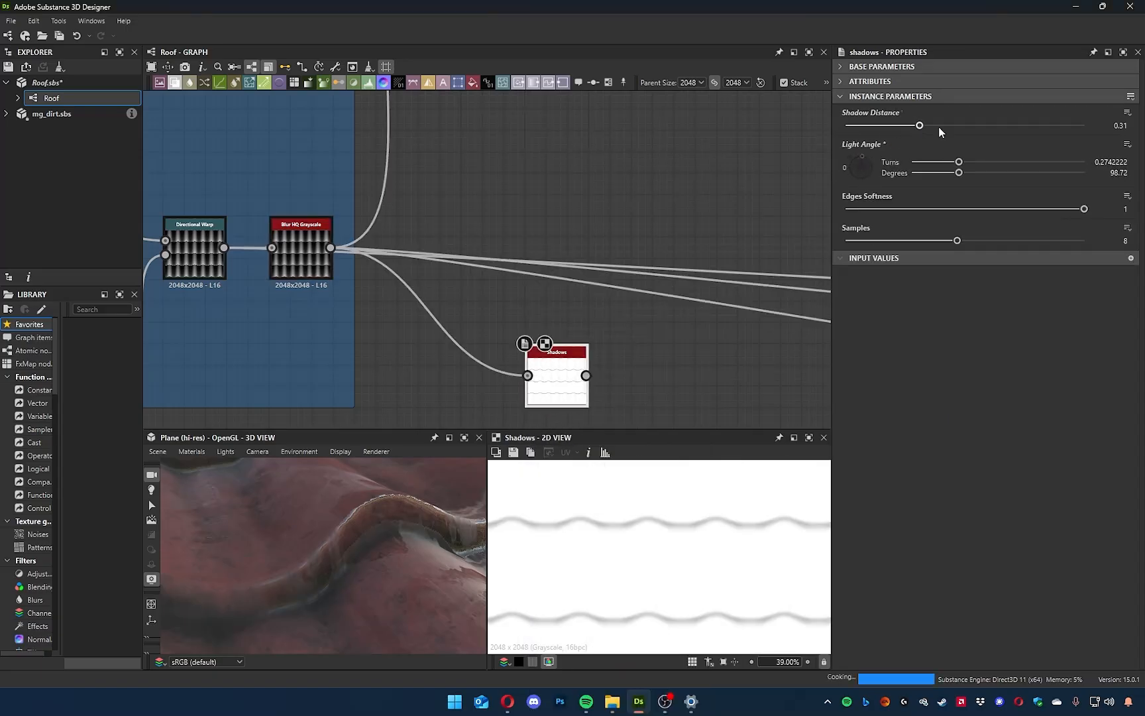
drag(939, 132, 1084, 126)
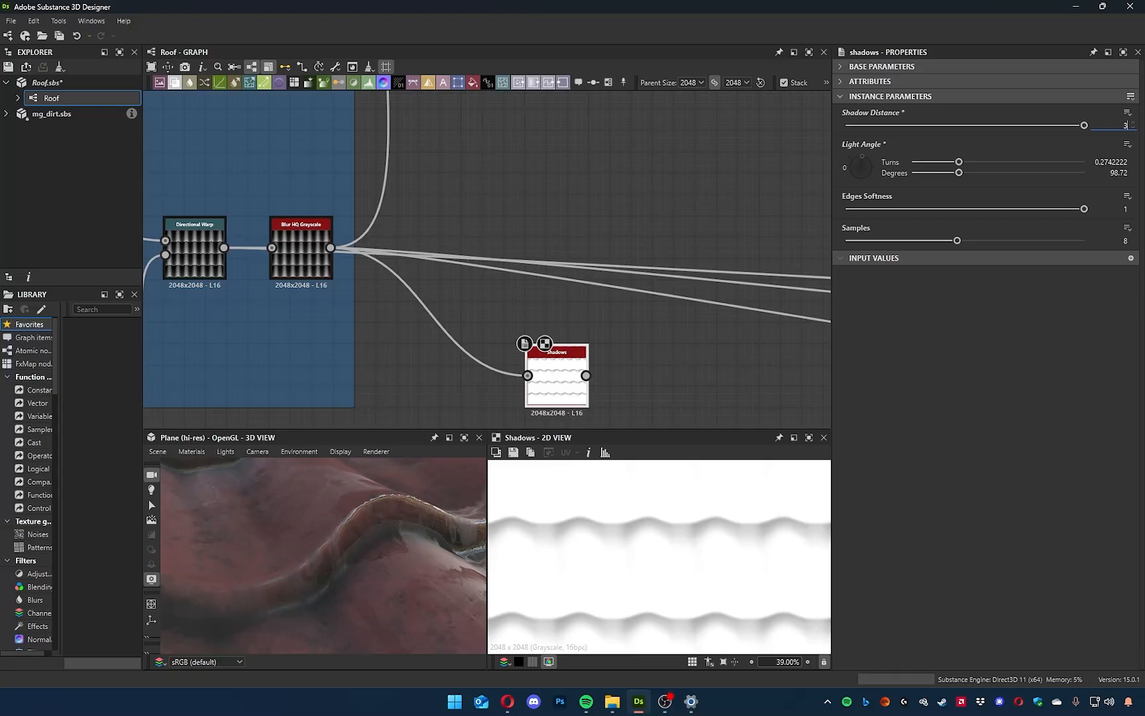
key(Return)
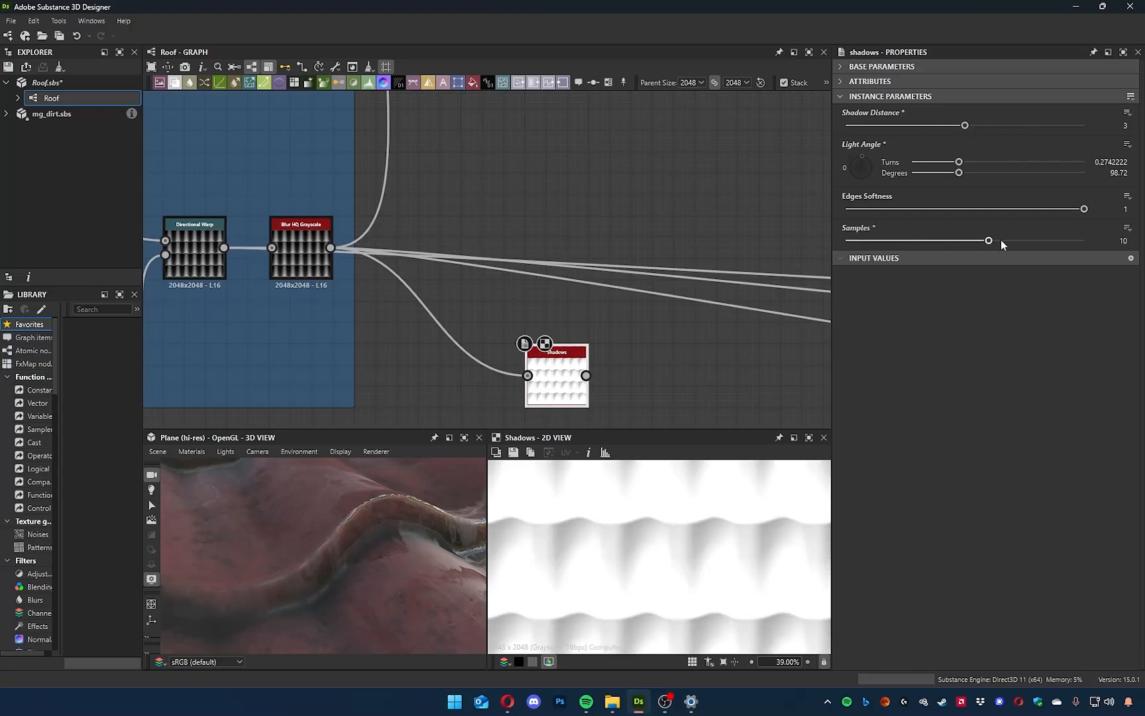
drag(1084, 209, 1004, 233)
drag(965, 125, 870, 145)
middle_drag(618, 391, 577, 344)
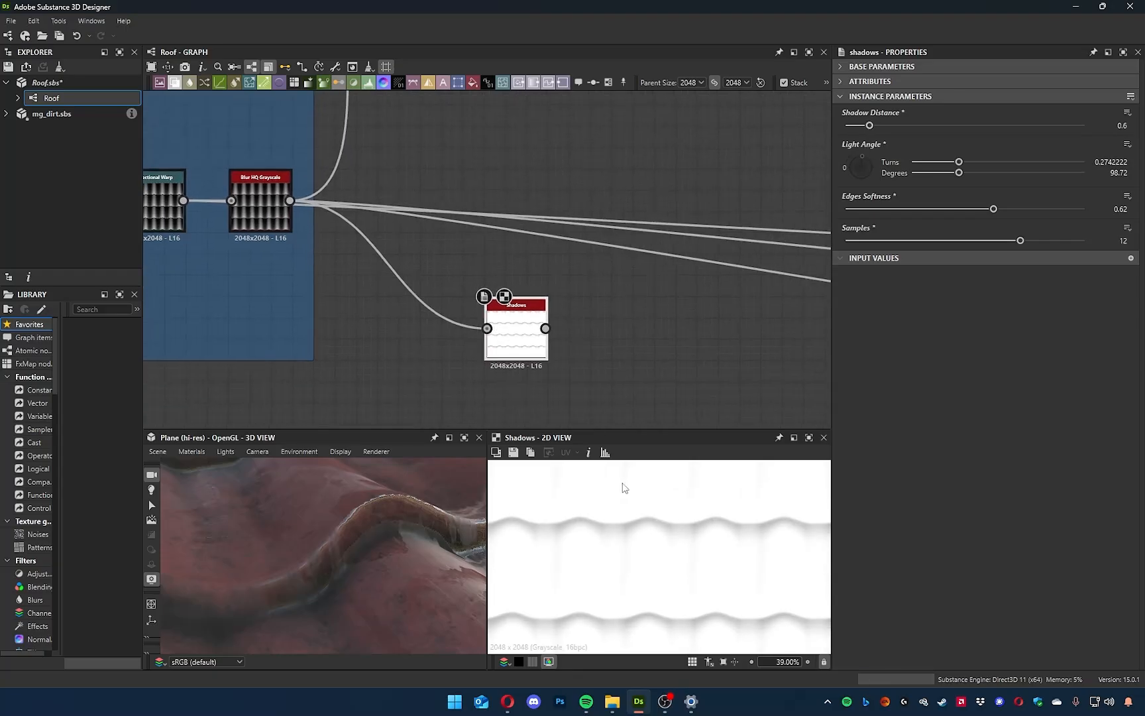
scroll(646, 523, up, 5)
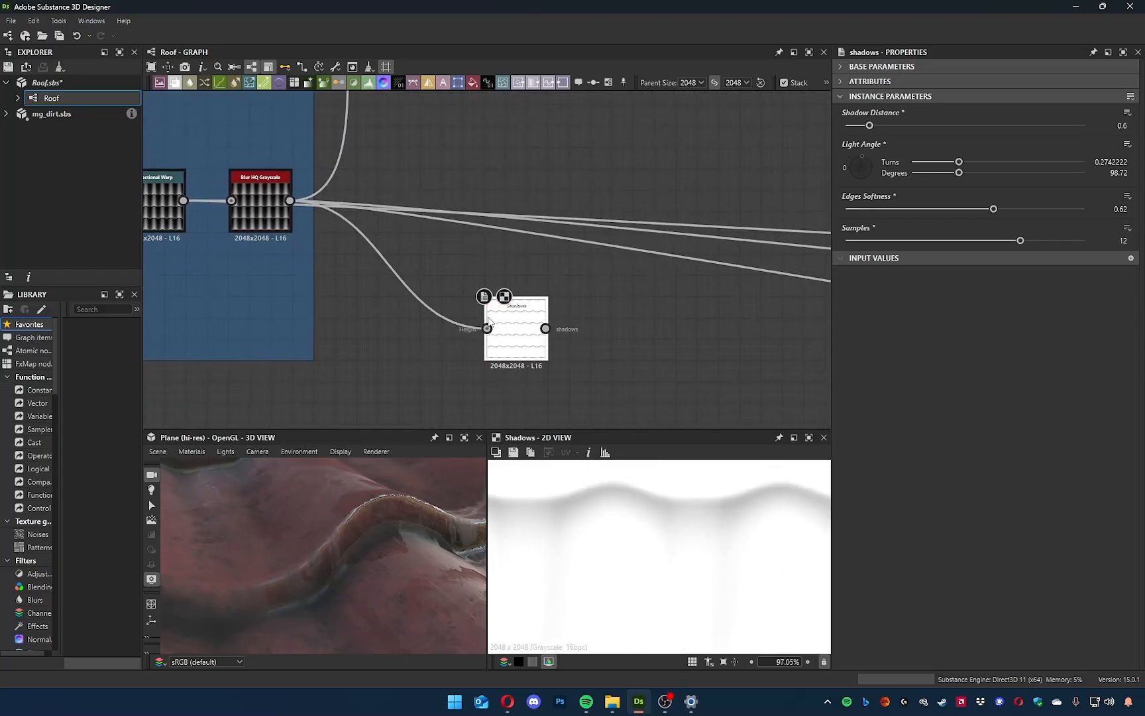
middle_drag(530, 345, 550, 356)
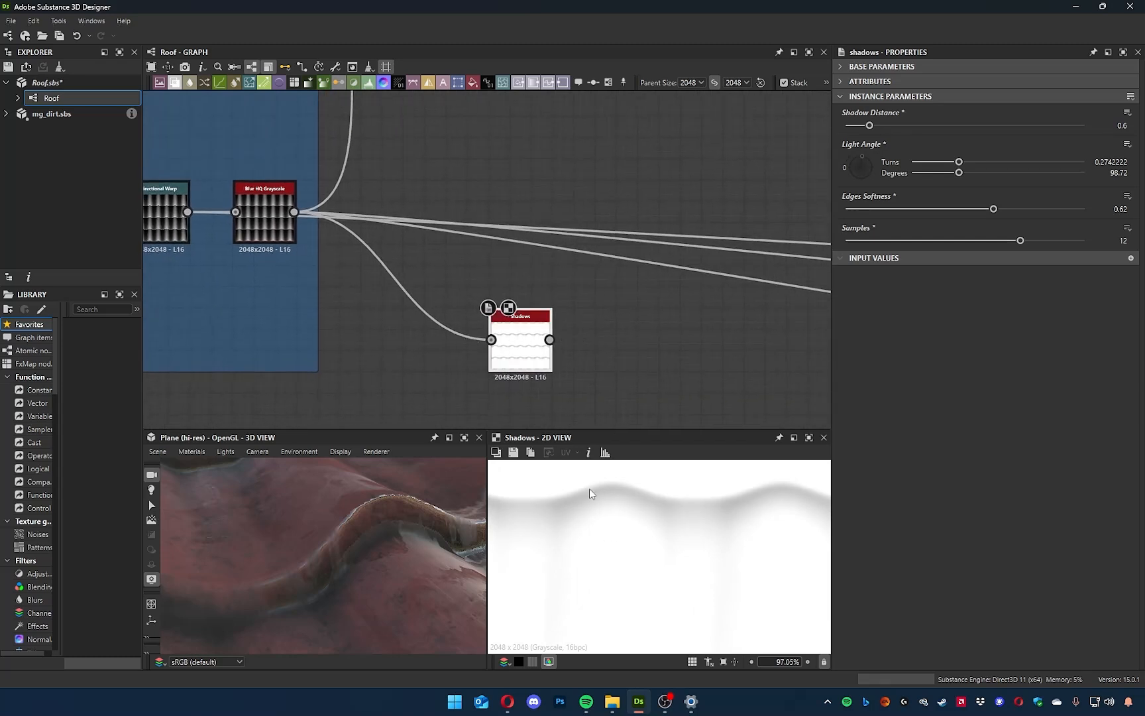
Add a Histogram Select node connected to the Shadows output.
middle_drag(562, 337, 477, 306)
drag(465, 308, 524, 298)
text(his)
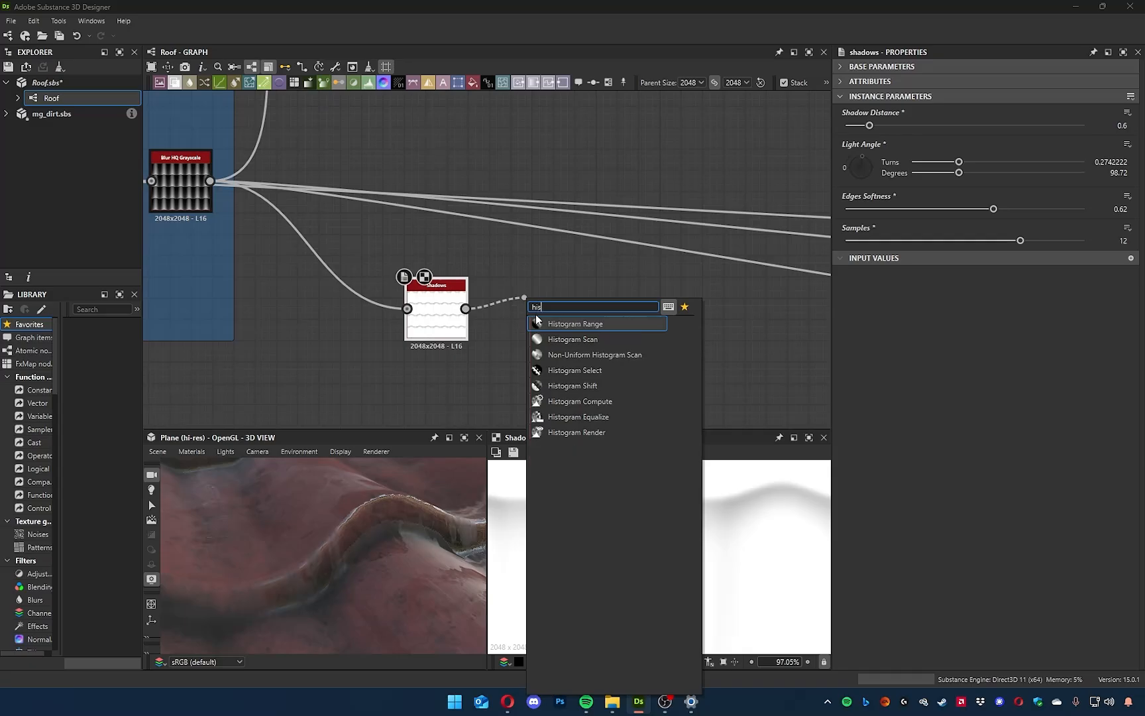
key(Down)
key(Down)
key(Down)
key(Return)
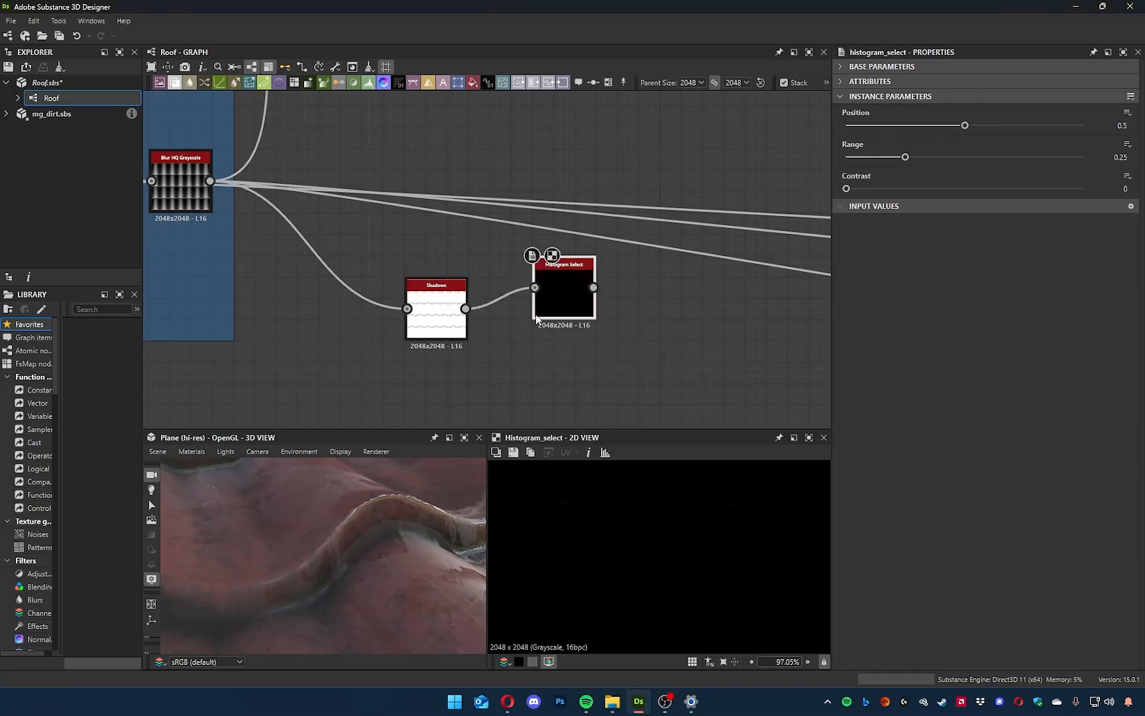
Set the Histogram Select's Position to 0.47, Range to 0.6 and Contrast to 0.51.
mouse_move(906, 156)
mouse_down()
mouse_move(962, 159)
mouse_move(938, 128)
mouse_move(948, 127)
mouse_up()
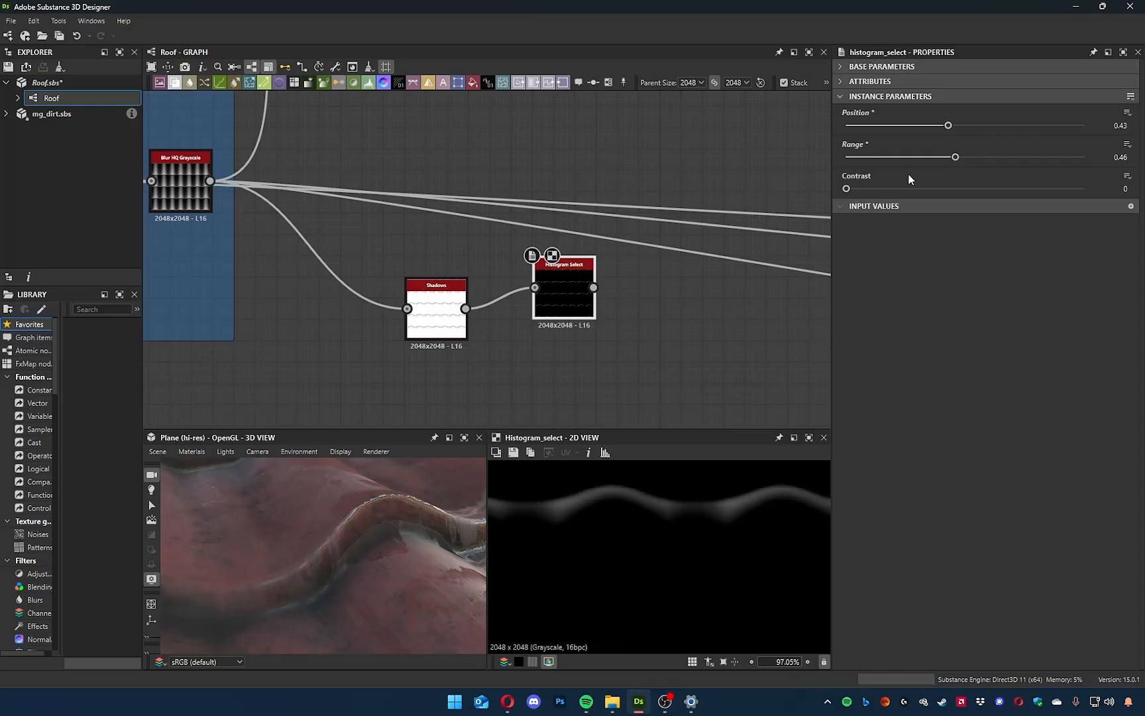
drag(848, 190, 1051, 200)
mouse_move(953, 198)
mouse_down()
mouse_move(1003, 159)
mouse_move(1026, 164)
mouse_move(994, 161)
mouse_up()
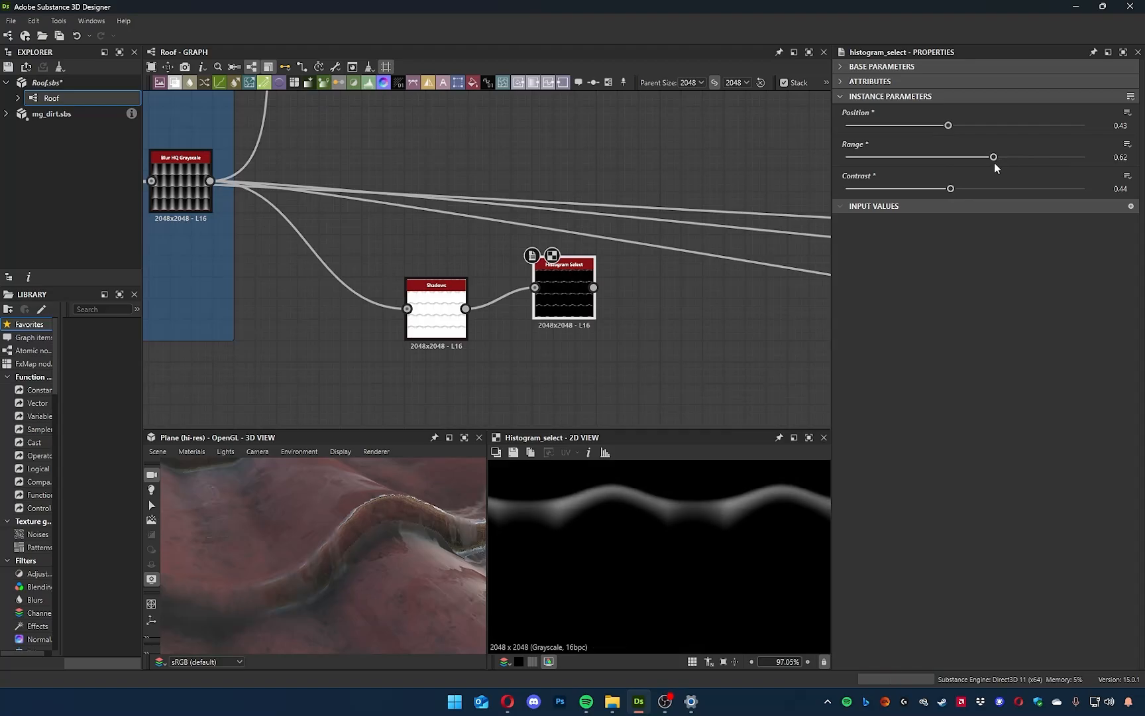
mouse_move(948, 126)
mouse_down()
mouse_move(979, 136)
mouse_move(960, 138)
mouse_up()
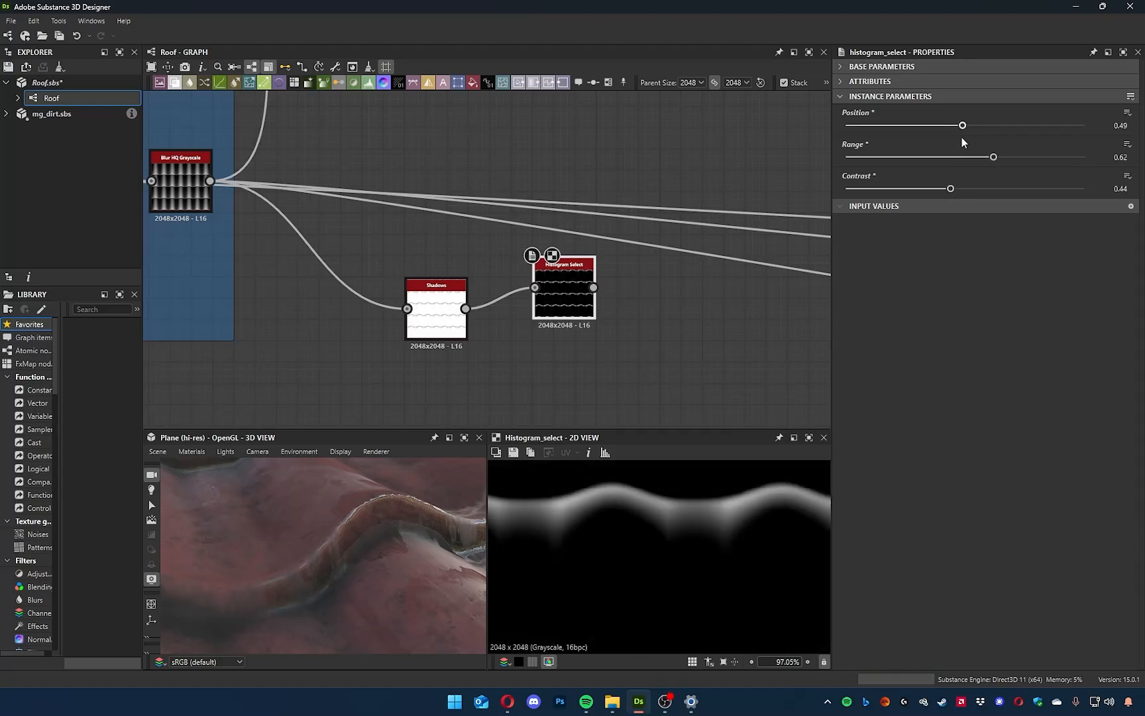
drag(951, 188, 989, 157)
scroll(706, 552, down, 4)
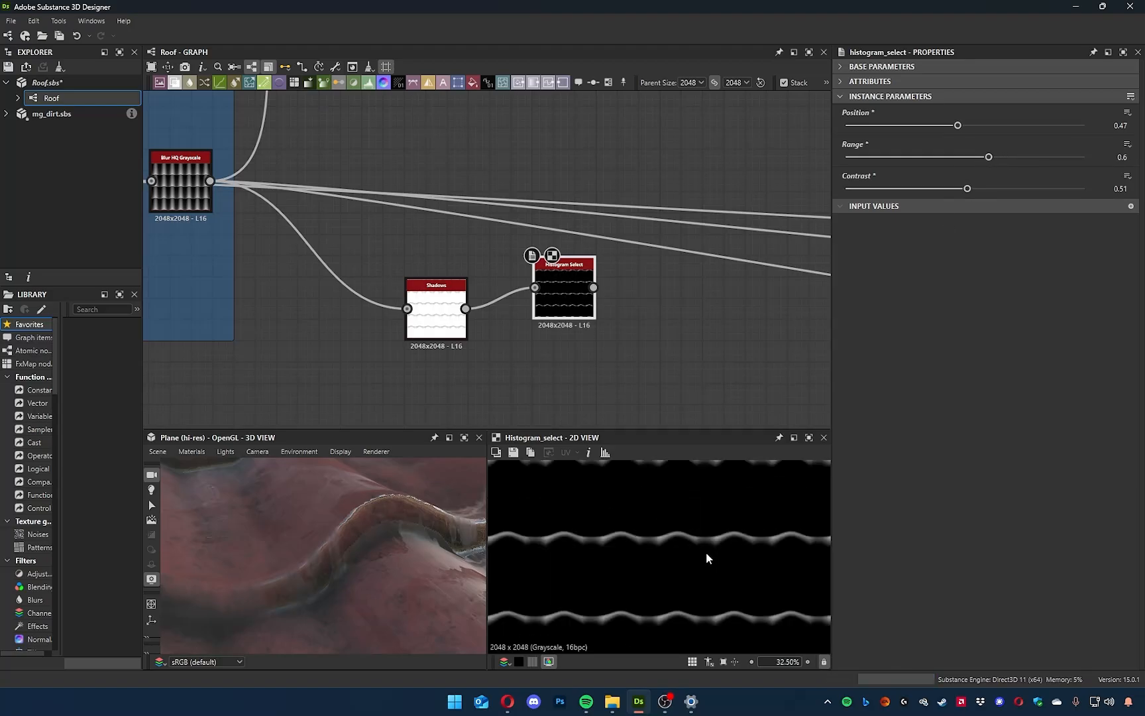
scroll(701, 576, up, 3)
middle_drag(683, 557, 641, 613)
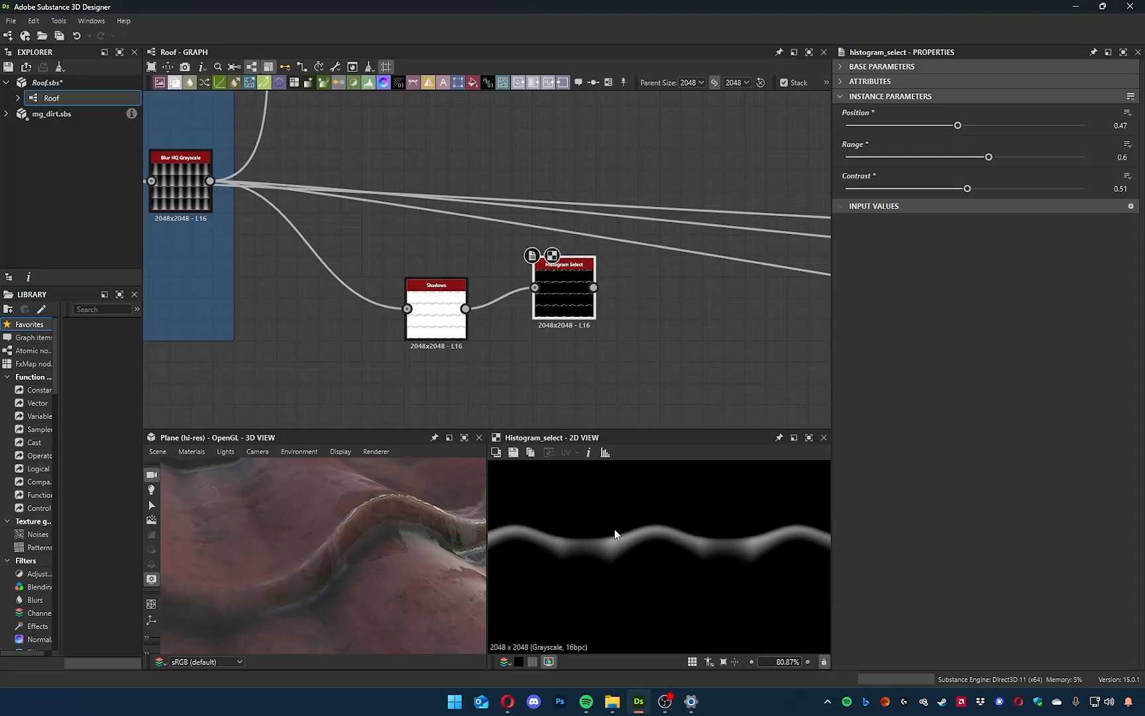
scroll(686, 334, up, 2)
scroll(675, 341, down, 6)
Move the Shadows and Histogram Select nodes together to below the roughness network near the outputs.
drag(428, 265, 322, 227)
drag(375, 232, 803, 326)
middle_drag(803, 325, 419, 394)
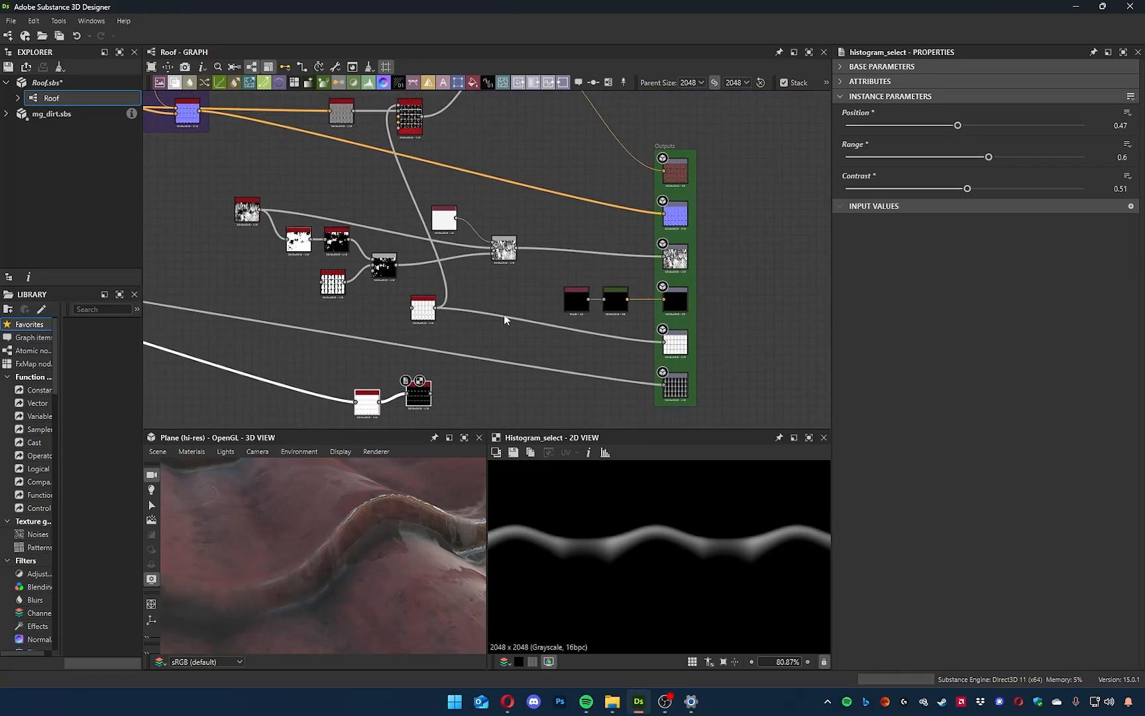
Enclose the roughness network nodes in a frame titled Roughness, coloured neutral grey with RGB 147, 147, 147.
drag(525, 345, 210, 196)
key(space)
text(fra)
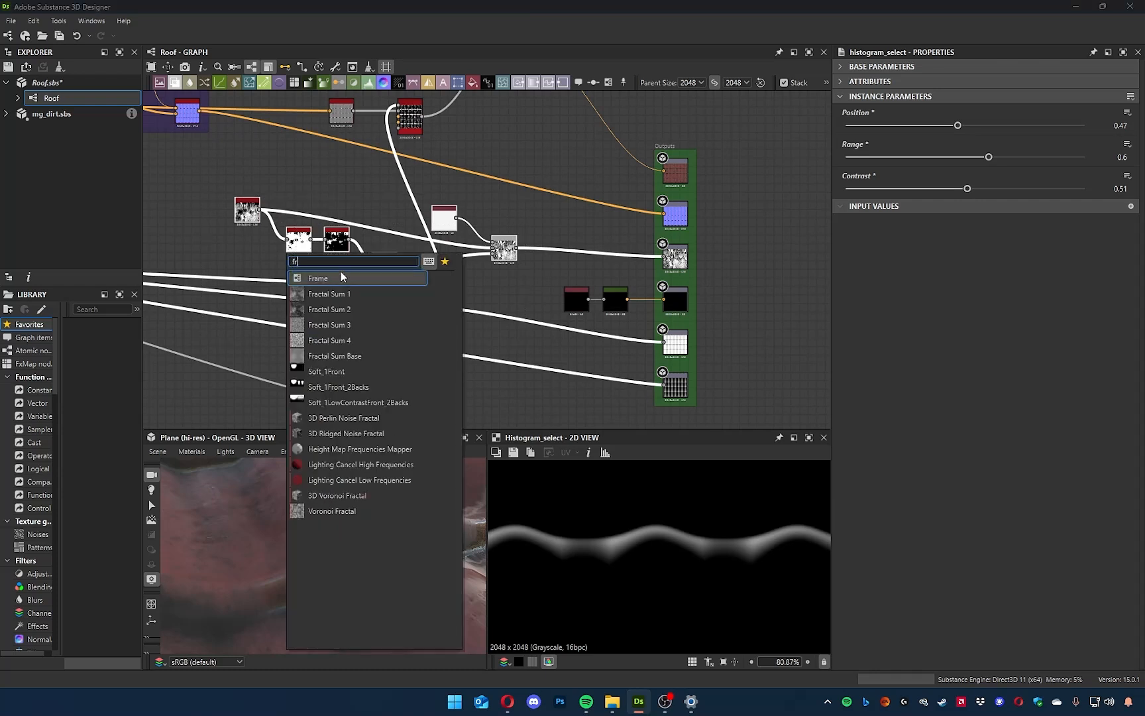
click(343, 274)
click(870, 161)
drag(803, 554, 787, 520)
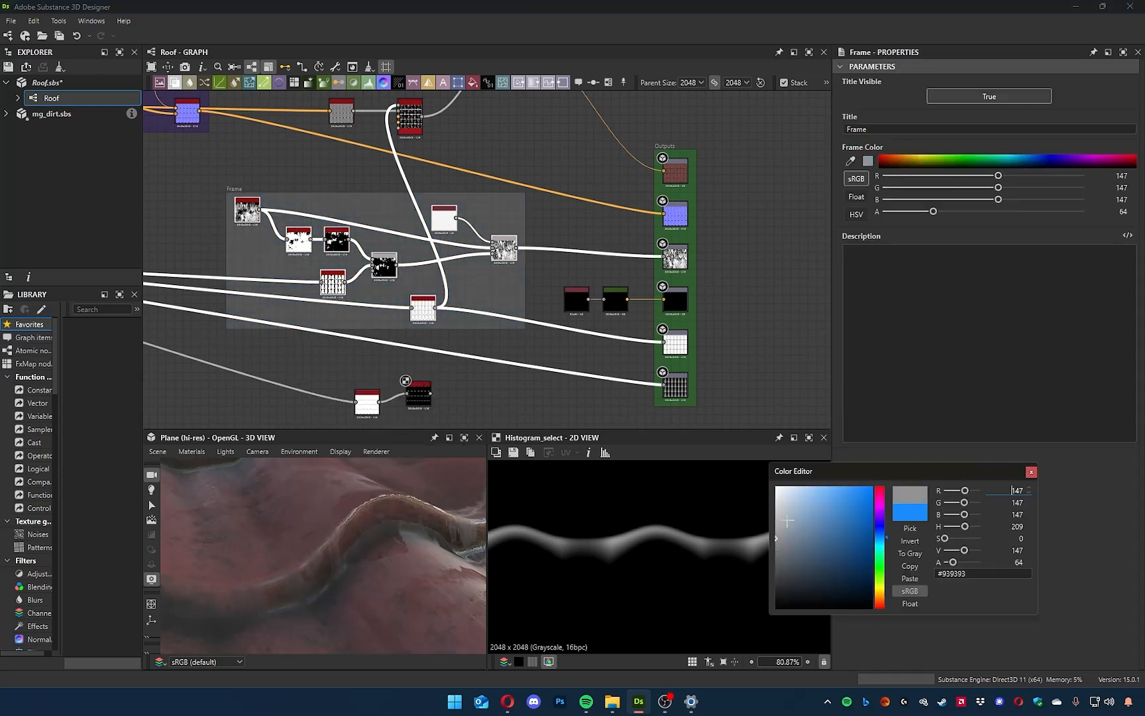
click(1031, 471)
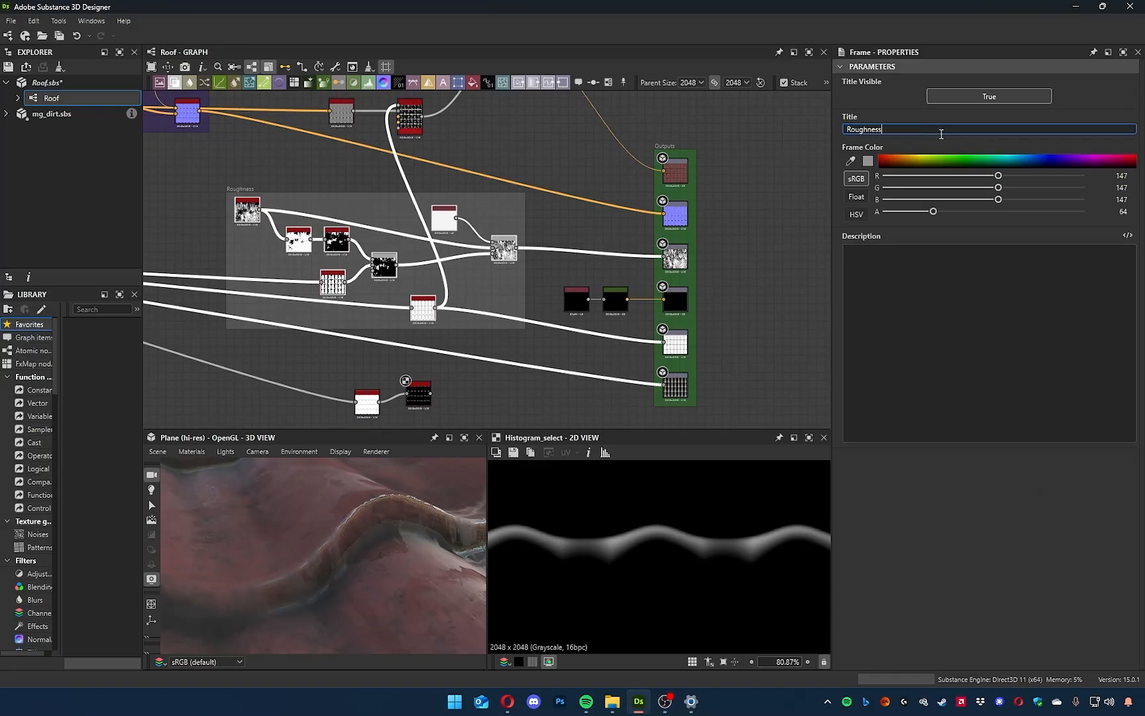
Move the Shadows and Histogram Select nodes together to just above the Roughness frame.
middle_drag(467, 243, 668, 229)
drag(437, 173, 318, 173)
click(617, 384)
key(space)
click(663, 407)
drag(612, 384, 372, 145)
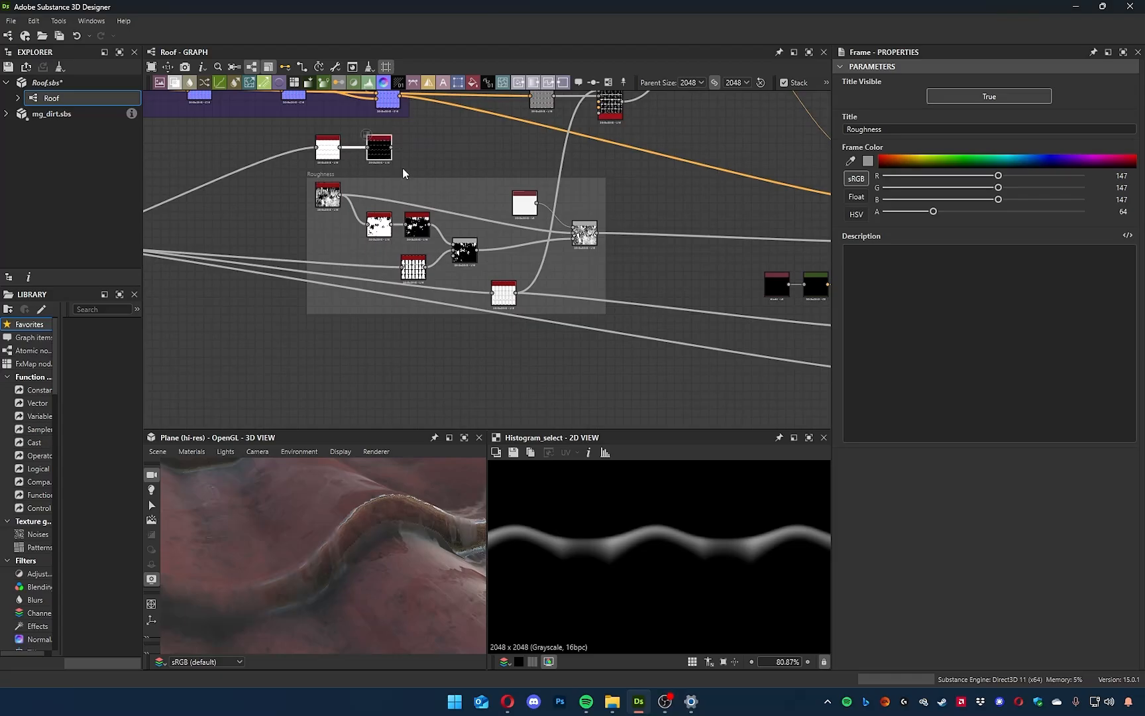
Display the output of the final Blend node in the Roughness frame in the 2D view and inspect it.
scroll(403, 170, up, 5)
drag(452, 198, 504, 210)
click(707, 212)
middle_drag(674, 332, 230, 248)
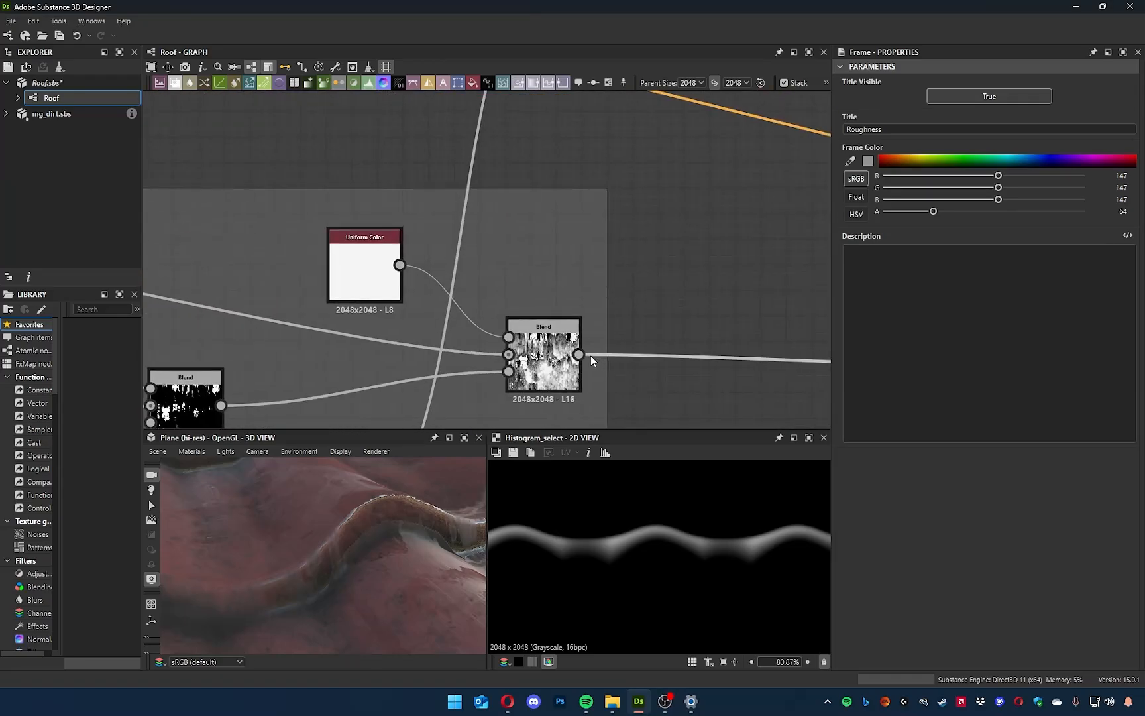
double_click(575, 370)
scroll(616, 554, down, 5)
scroll(617, 556, up, 7)
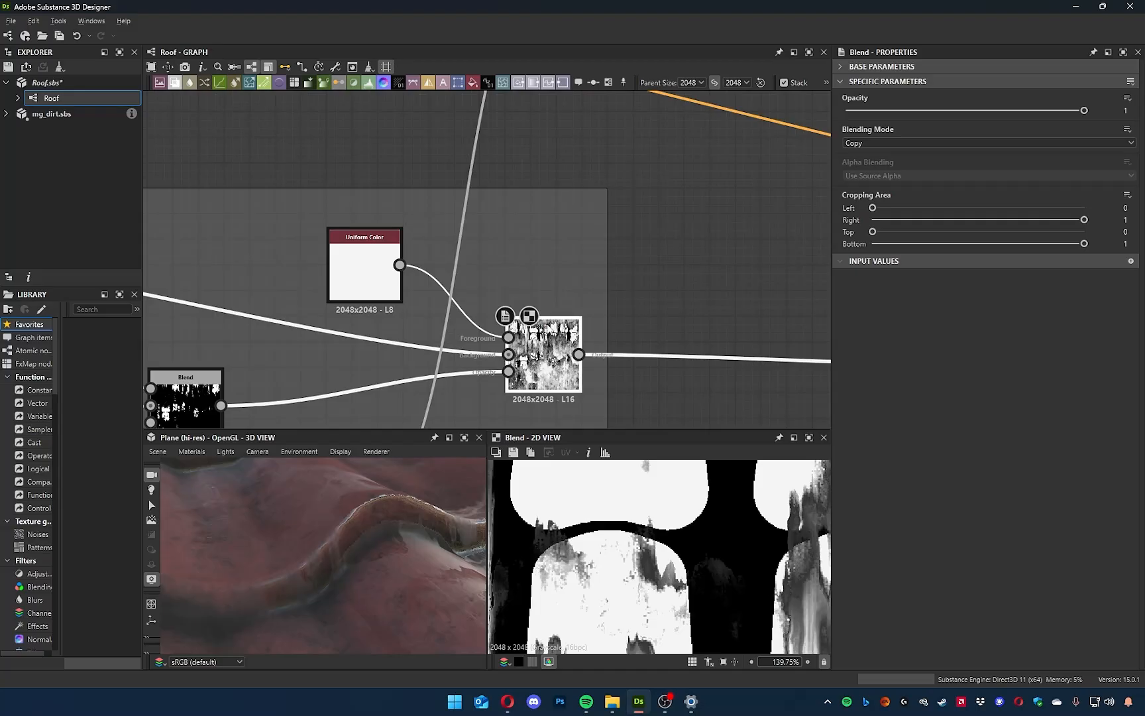
Widen the Roughness frame beyond its final Blend node to make room for another node.
middle_drag(587, 322, 496, 268)
drag(516, 263, 797, 259)
click(639, 254)
middle_drag(589, 255, 591, 247)
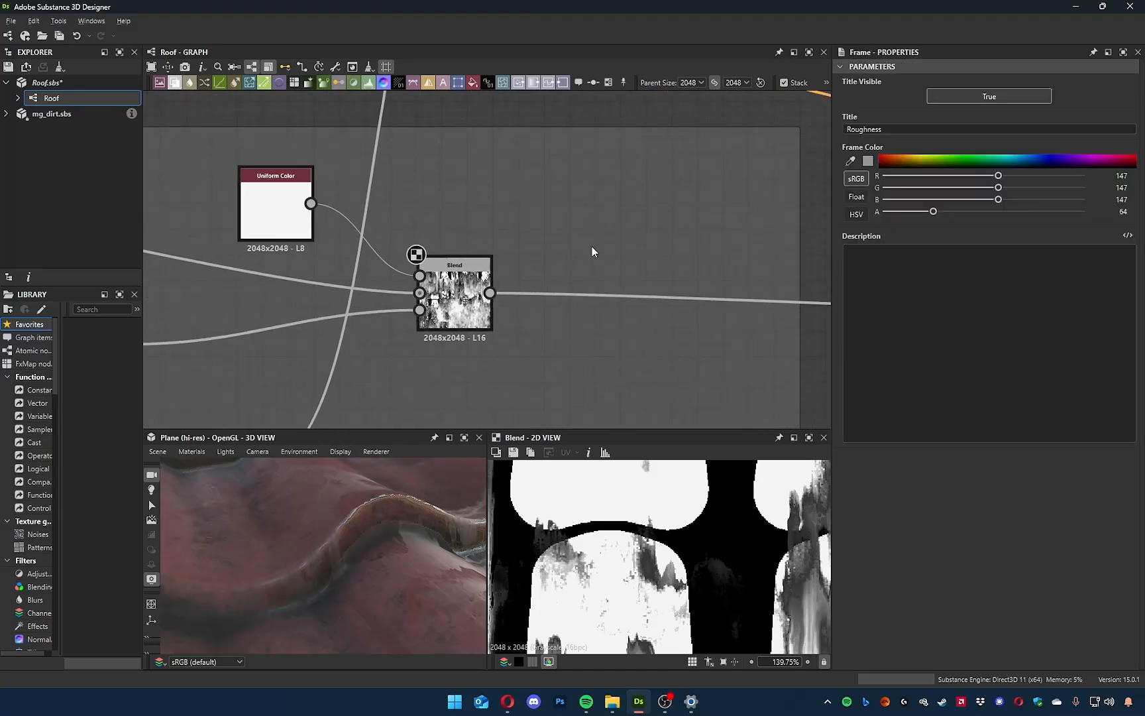
Insert a second Blend node between the Roughness frame's final Blend and the roughness output.
click(462, 293)
key(space)
text(b)
click(536, 314)
drag(596, 320, 624, 276)
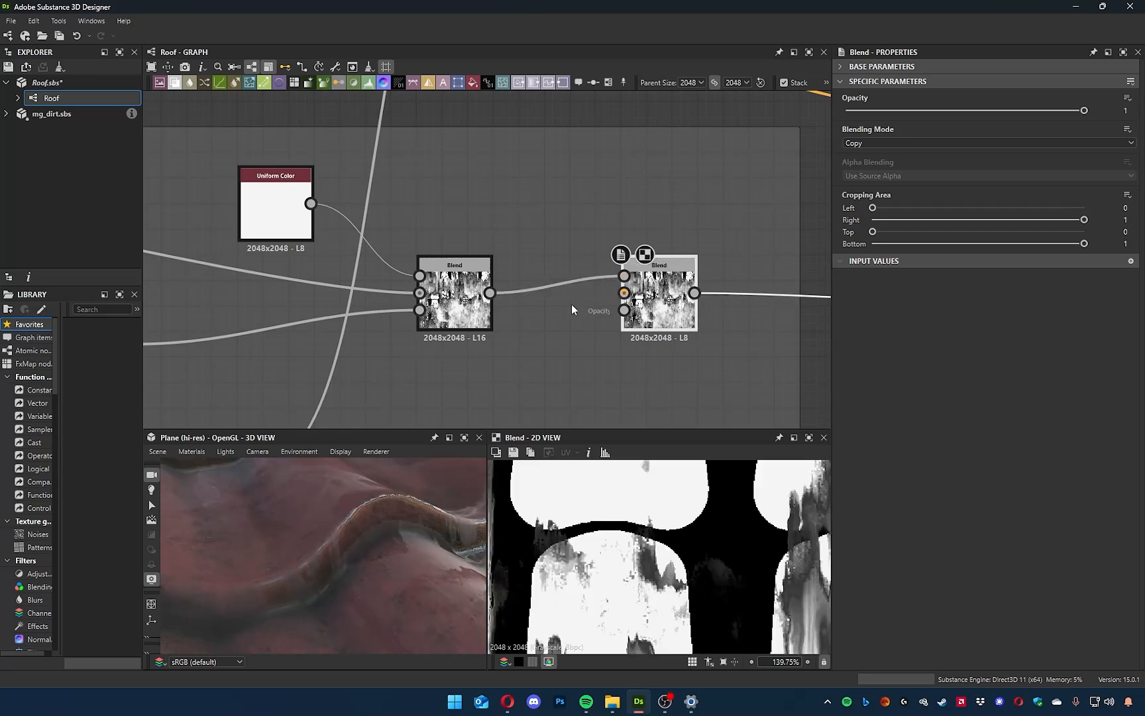
Connect the Histogram Select output to the new Blend's Opacity input and inspect the masked result.
scroll(572, 304, down, 3)
middle_drag(226, 177, 336, 198)
drag(339, 176, 729, 330)
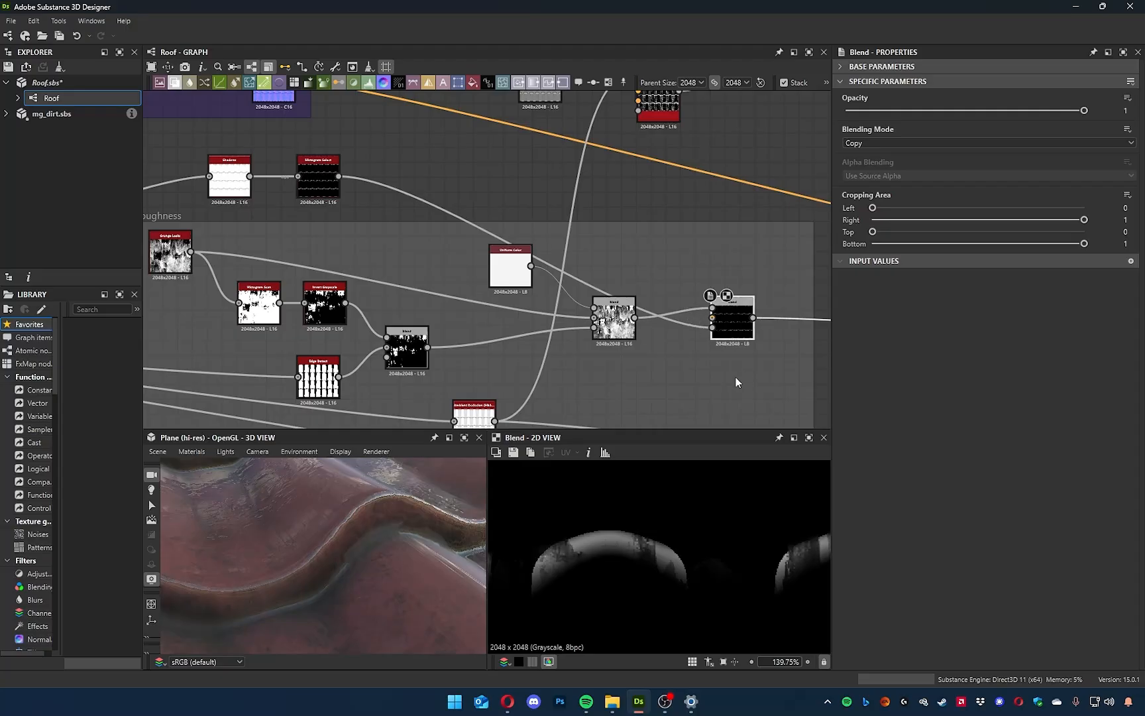
drag(287, 173, 288, 174)
click(698, 319)
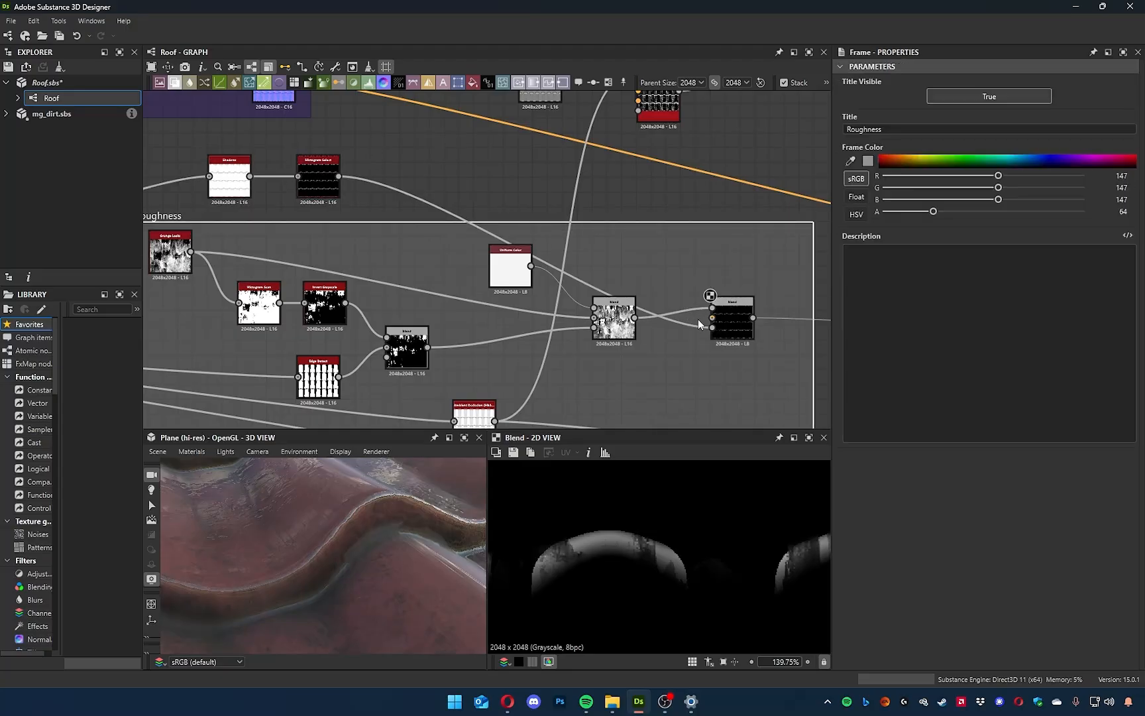
scroll(698, 318, up, 4)
scroll(621, 558, down, 2)
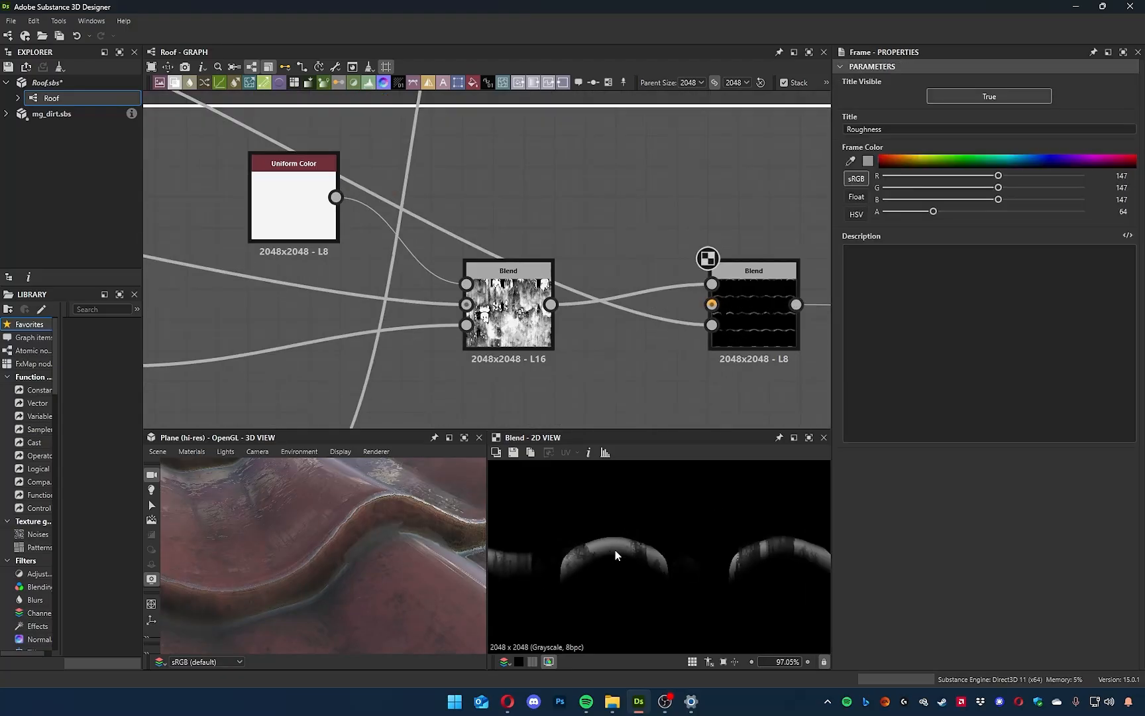
Reroute the first Blend's output to the new Blend's Background input and connect the Uniform Color to its Foreground.
middle_drag(654, 341, 631, 377)
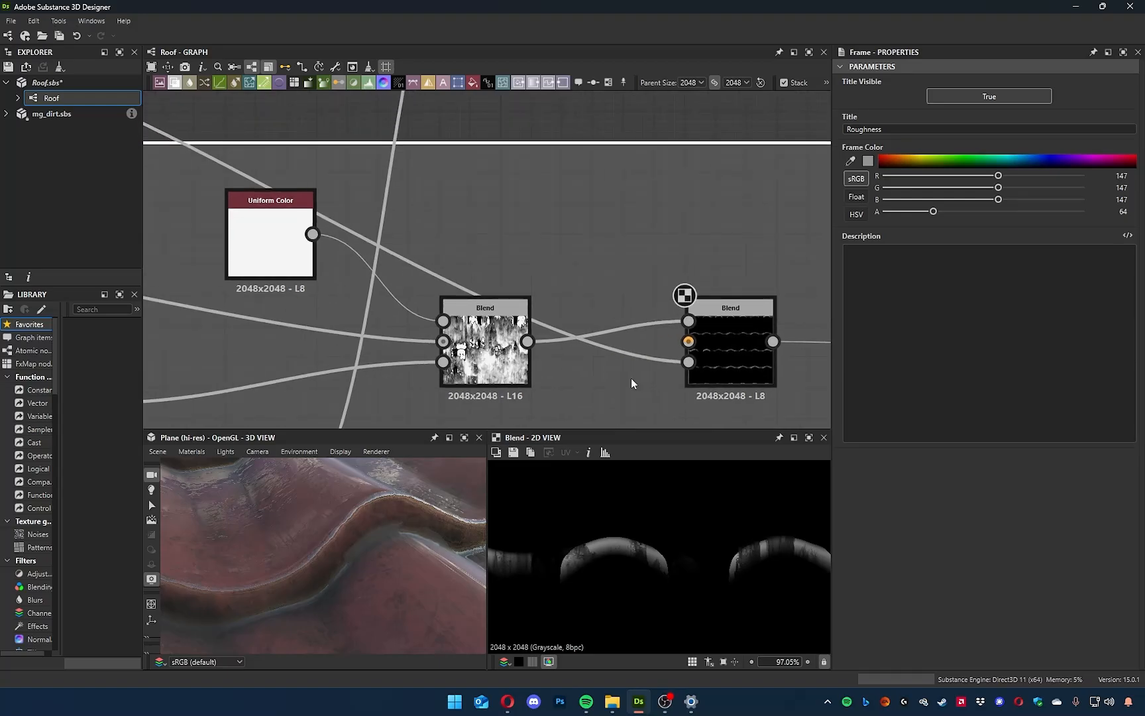
middle_drag(583, 271, 569, 233)
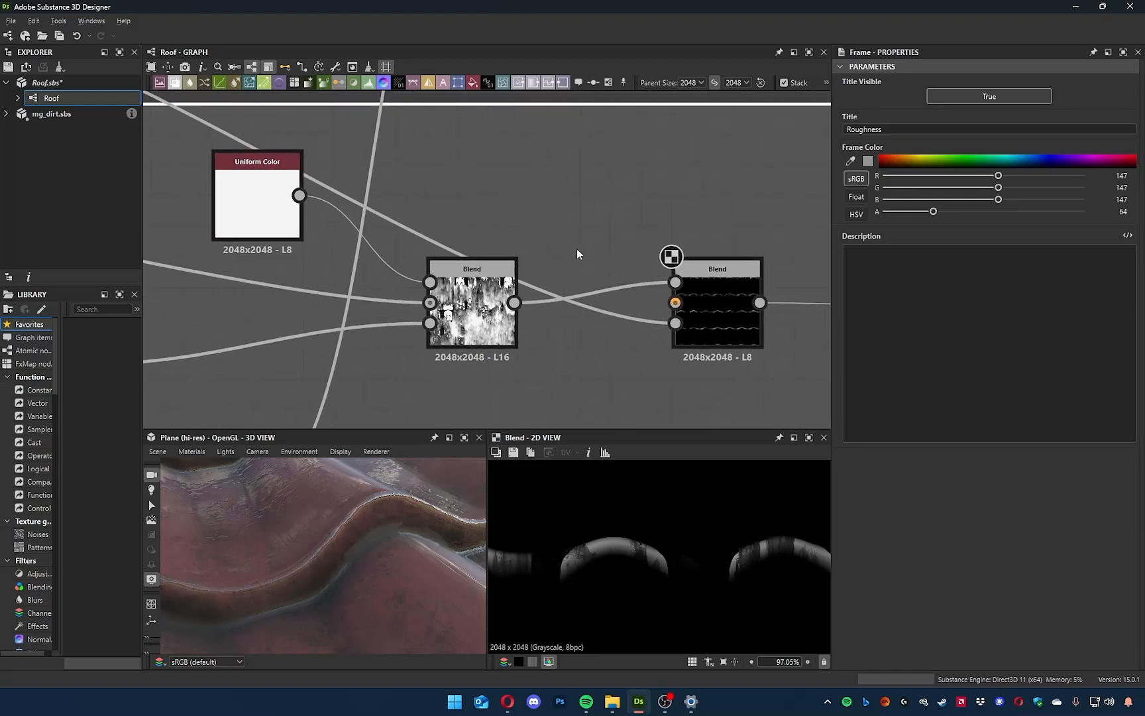
click(517, 295)
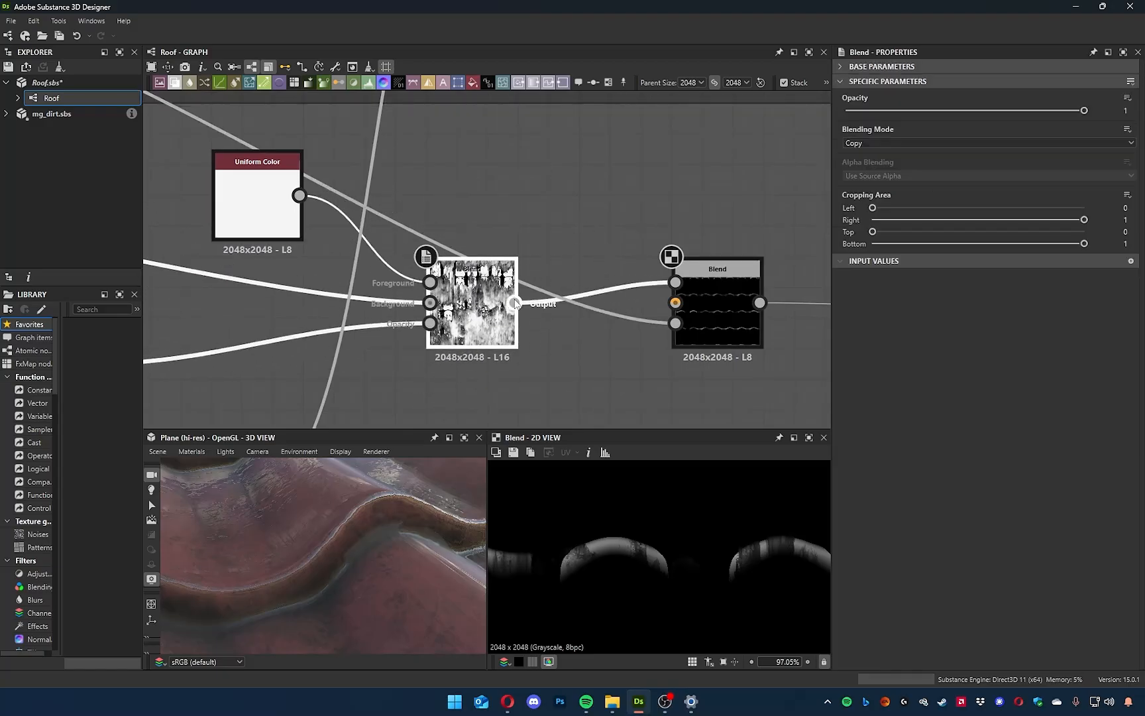
shift+drag(674, 283, 733, 240)
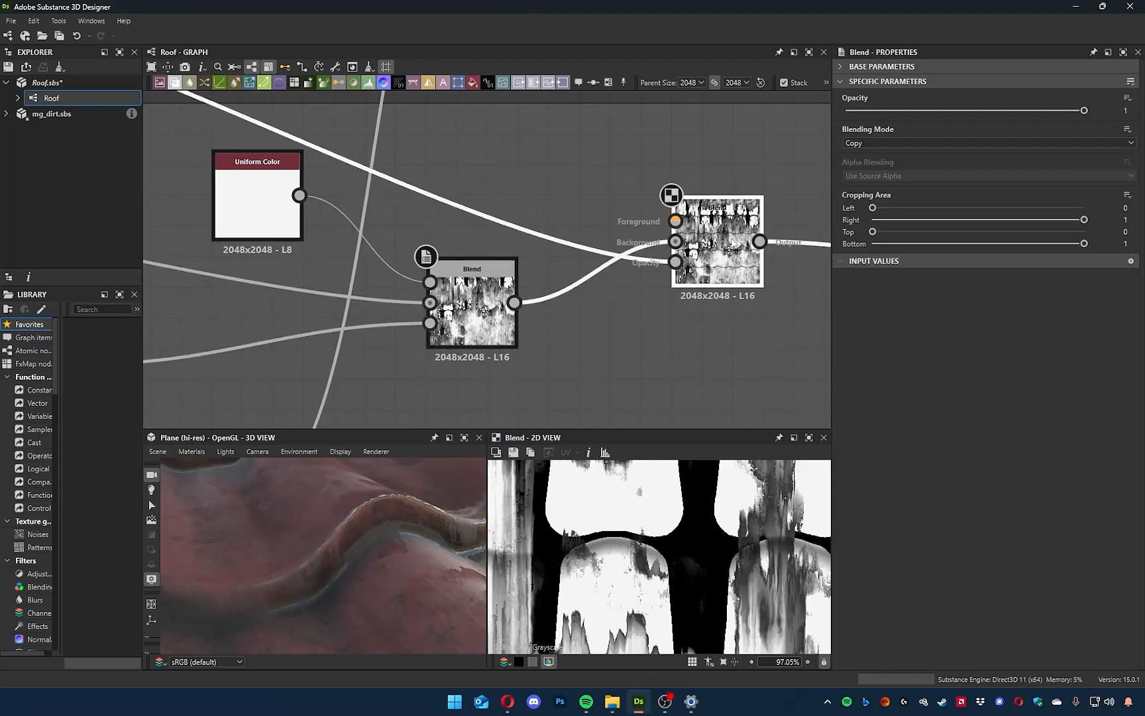
middle_drag(622, 318, 648, 386)
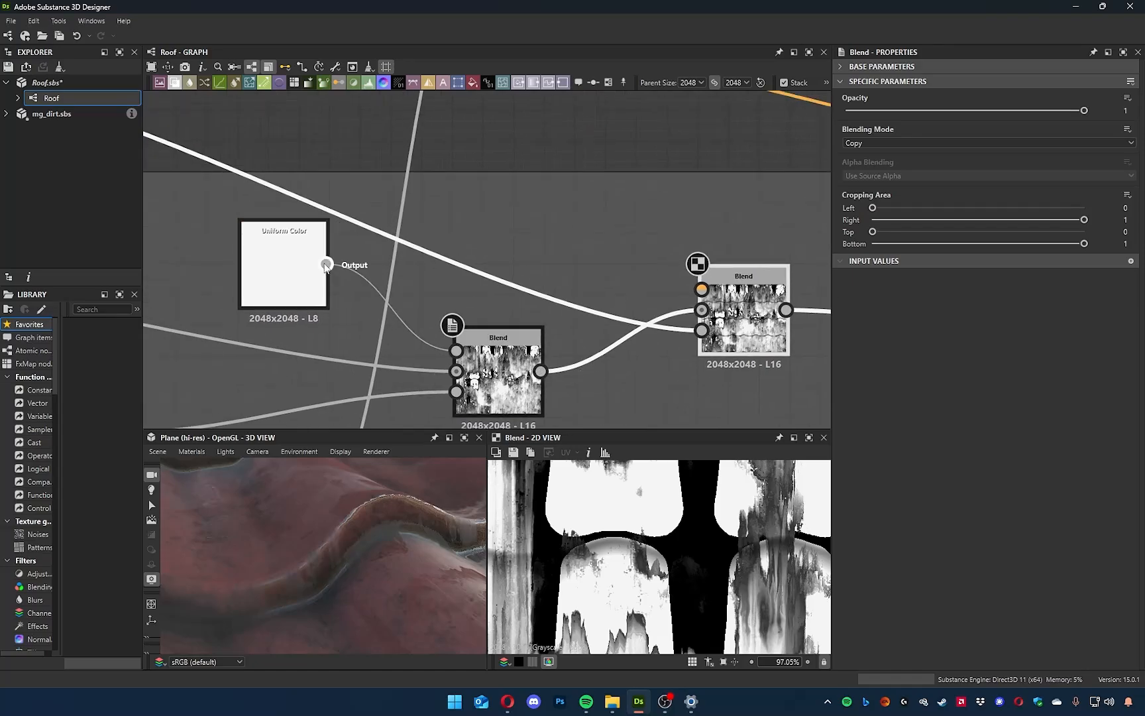
drag(578, 265, 701, 289)
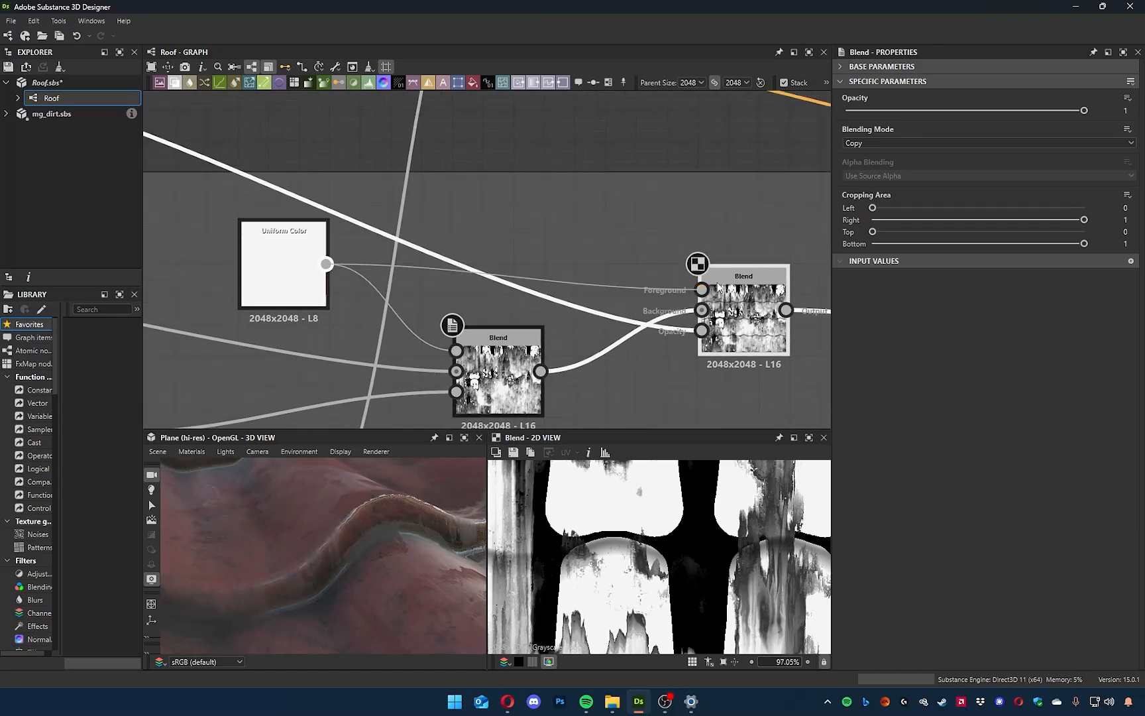
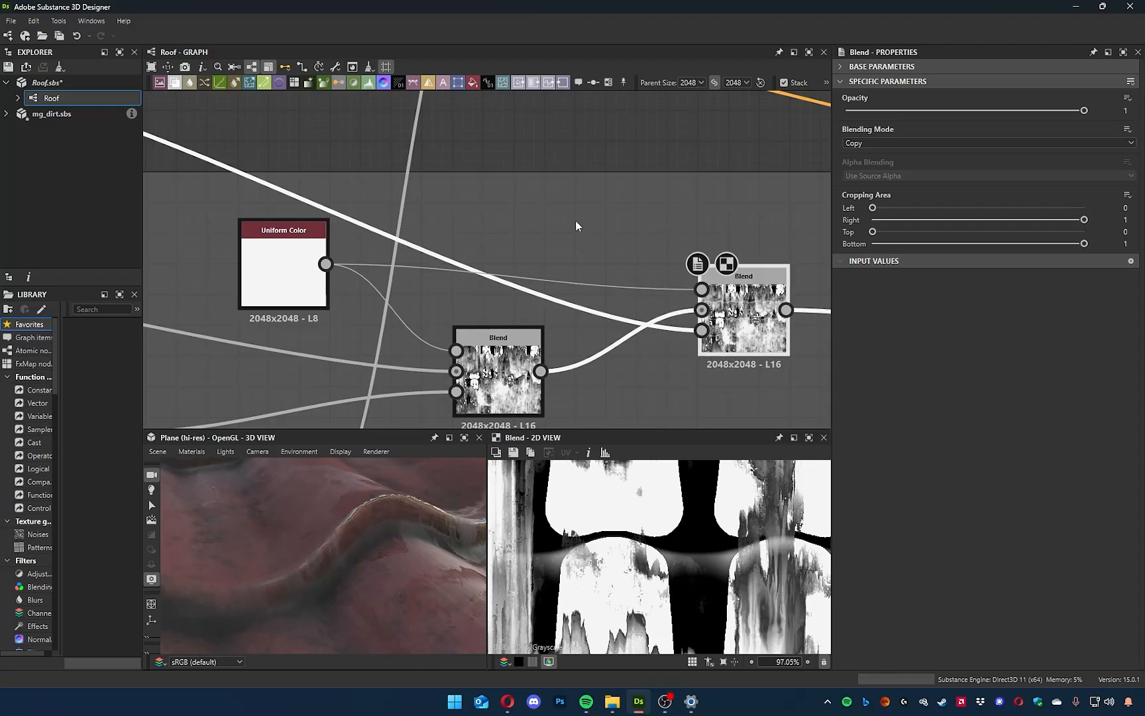
Preview the Histogram Select mask and set the roughness section's last Blend node to the Add (Linear Dodge) blending mode.
scroll(575, 226, down, 3)
click(275, 202)
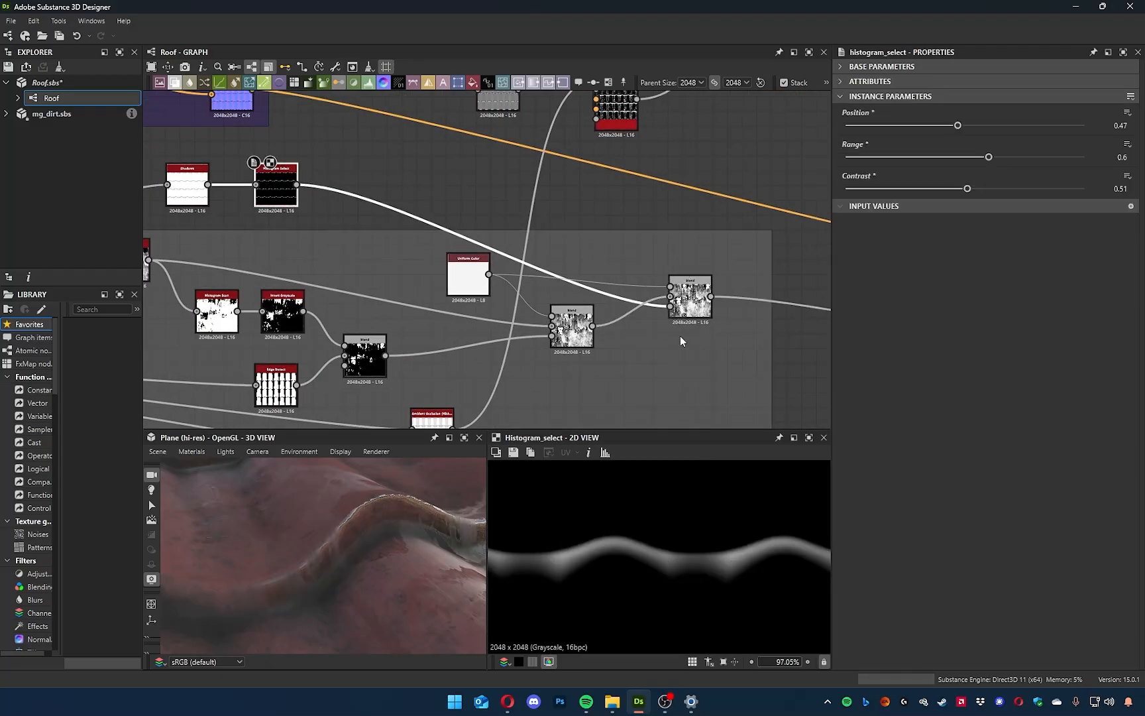
click(689, 295)
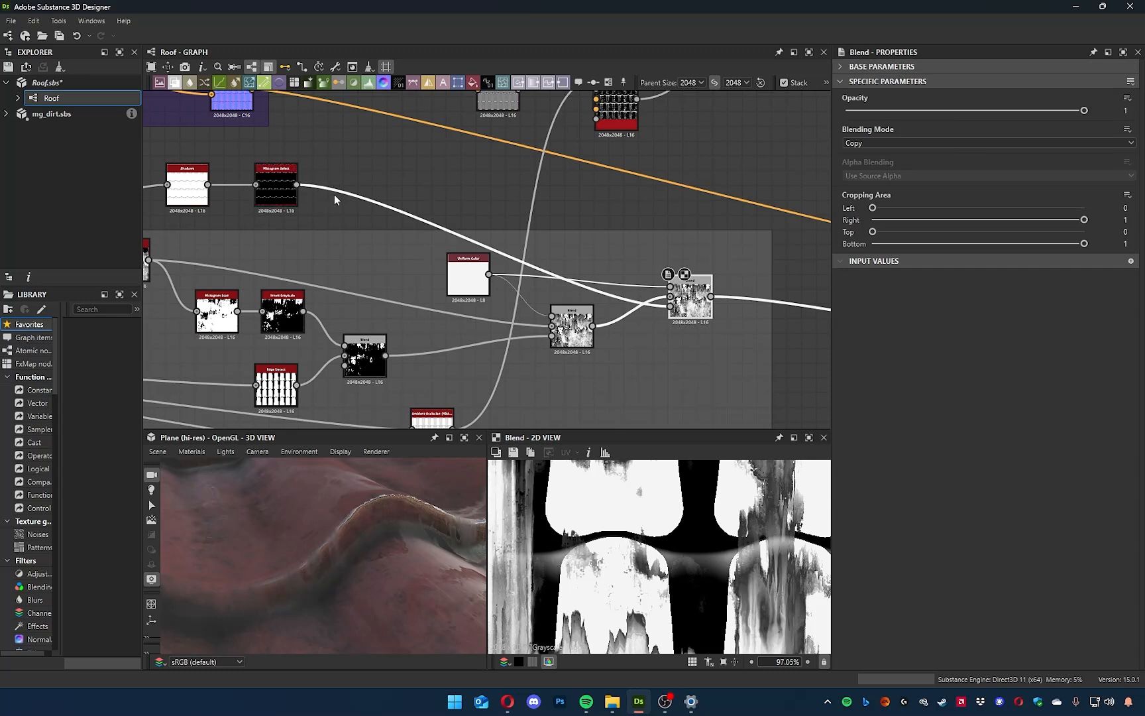
click(975, 143)
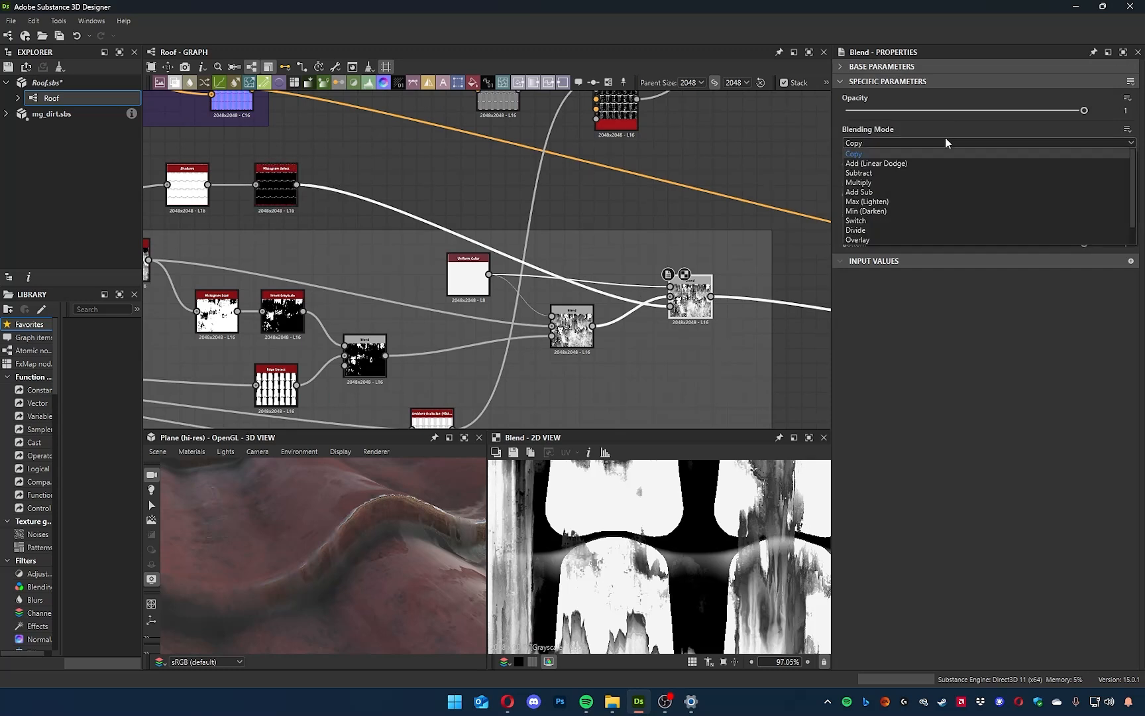
click(896, 177)
scroll(880, 146, down, 5)
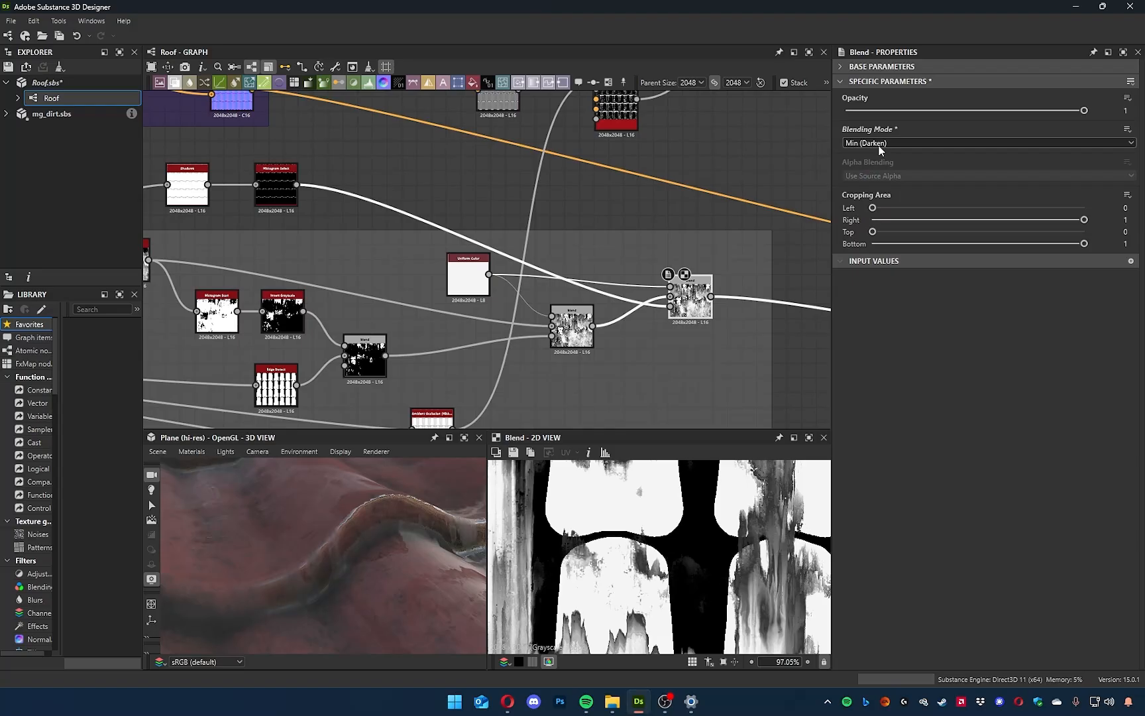
scroll(881, 146, up, 7)
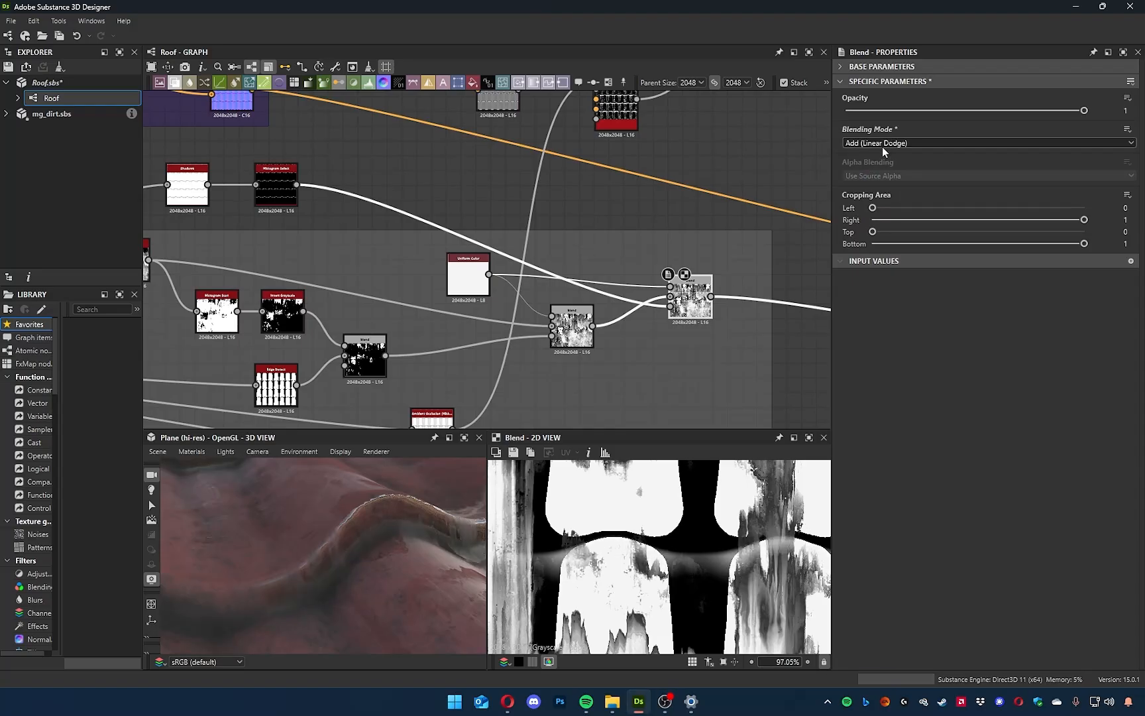
Move the Histogram Select node nearer the last Blend and set its Position to 0.48, Range to 0.47 and Contrast to 0.15.
drag(277, 188, 426, 197)
double_click(689, 294)
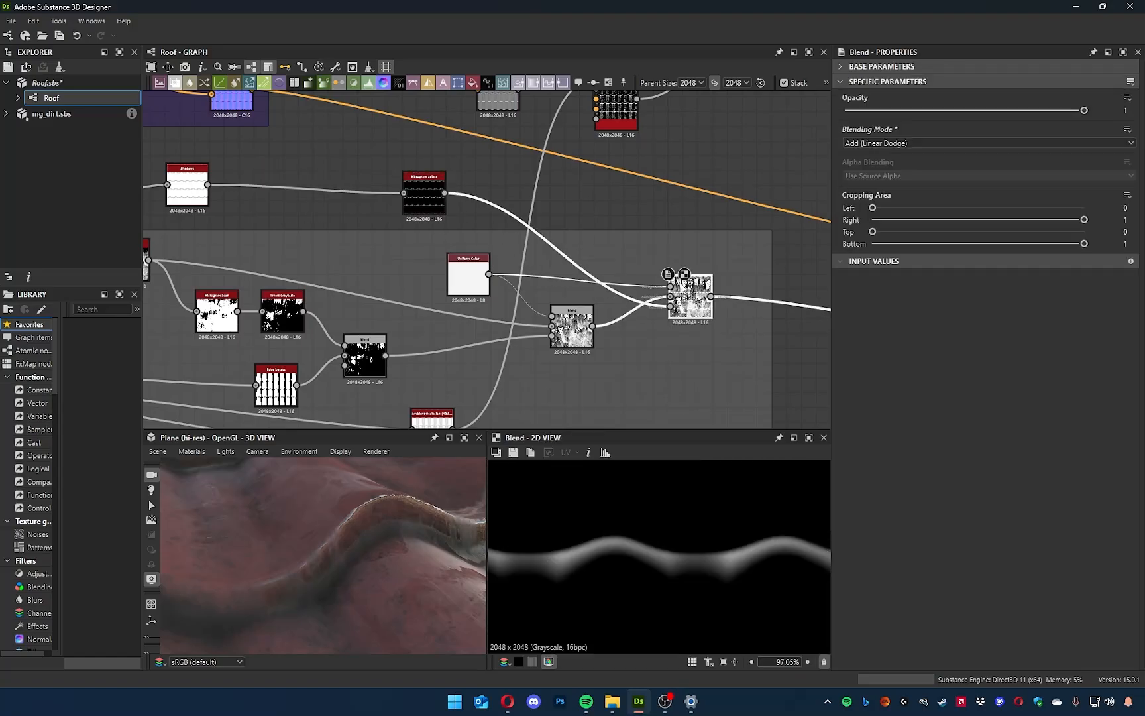
click(432, 190)
drag(961, 127, 879, 202)
Preview the Shadows and Histogram Select outputs, and try other light angles on the Shadows node, including 0 degrees.
middle_drag(314, 295, 447, 320)
scroll(337, 228, up, 5)
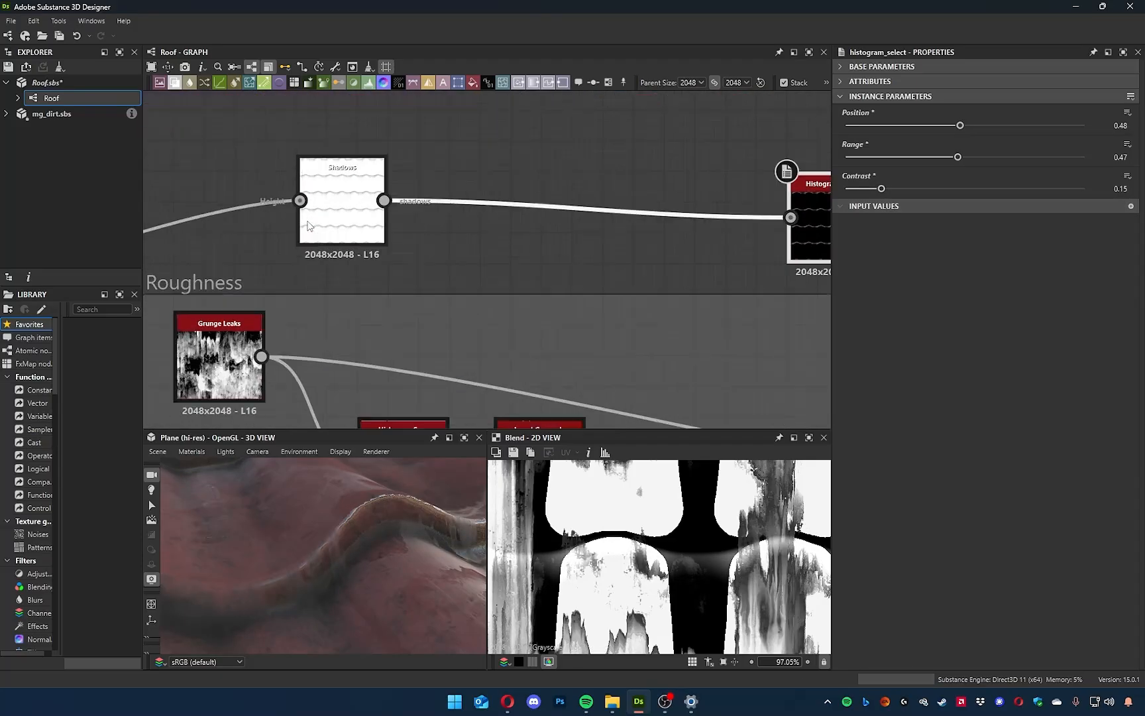
double_click(336, 222)
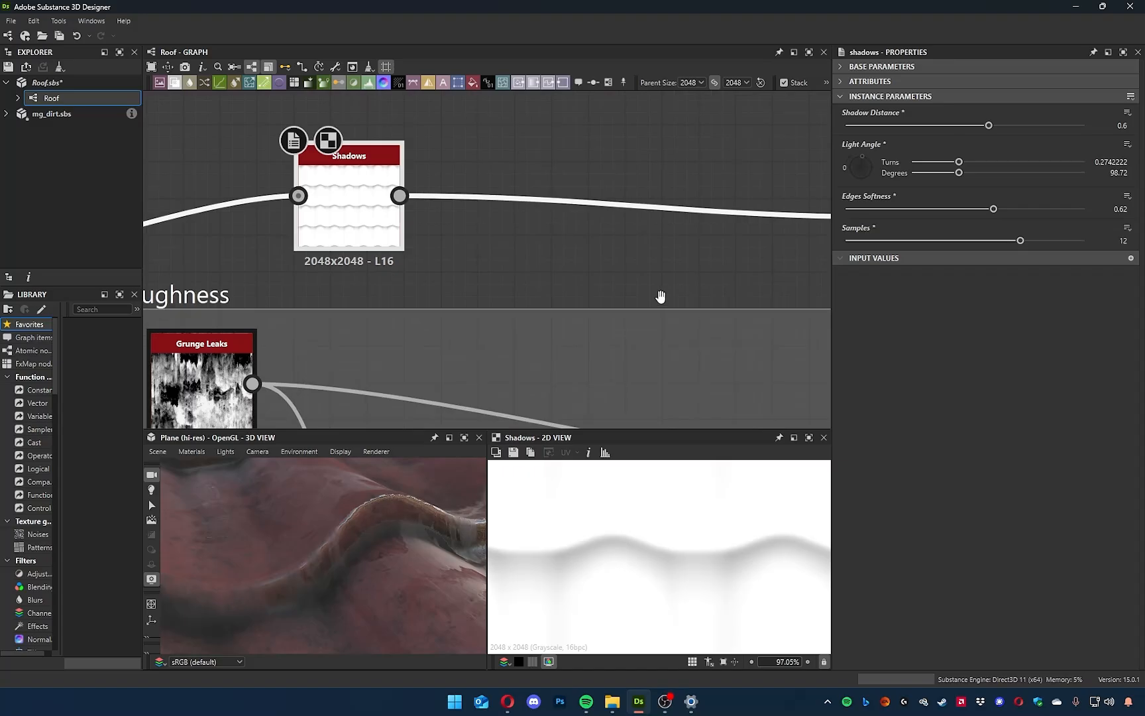
scroll(649, 379, down, 2)
scroll(631, 574, down, 1)
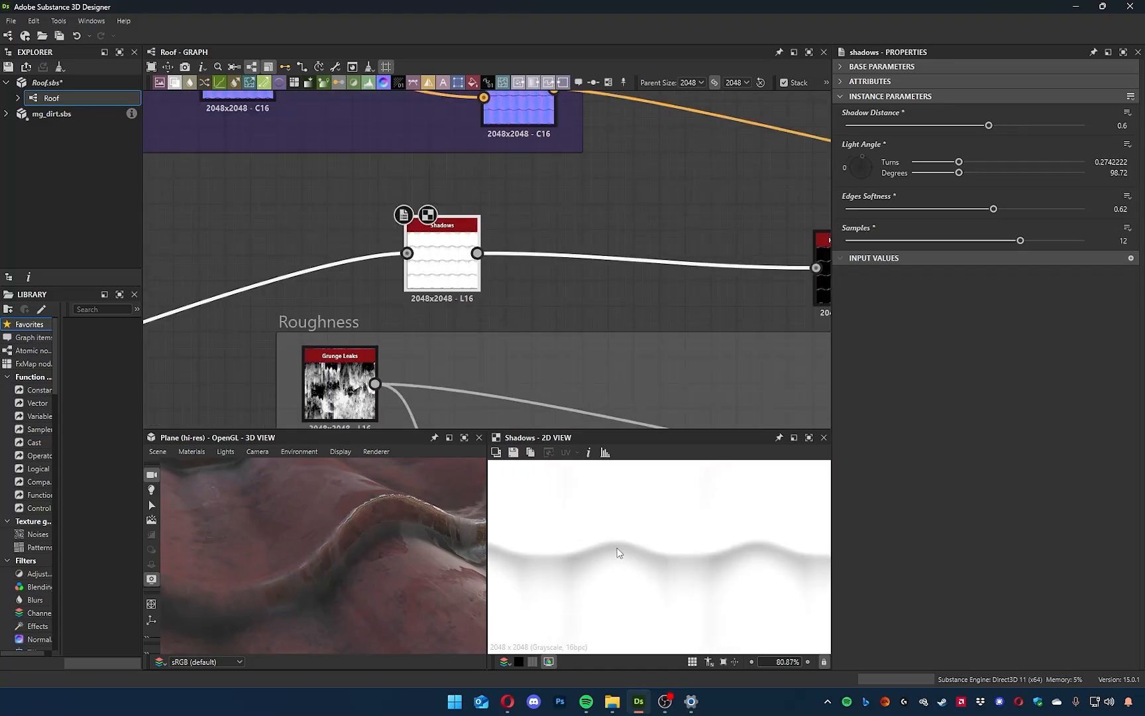
middle_drag(666, 218, 425, 177)
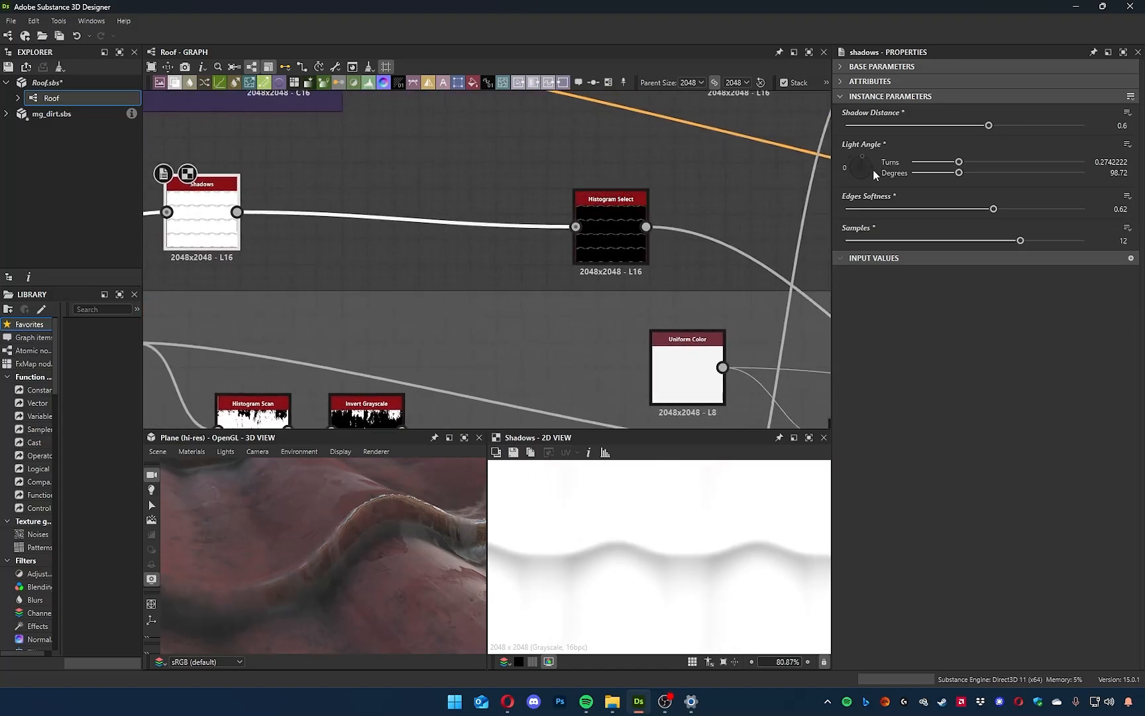
double_click(621, 237)
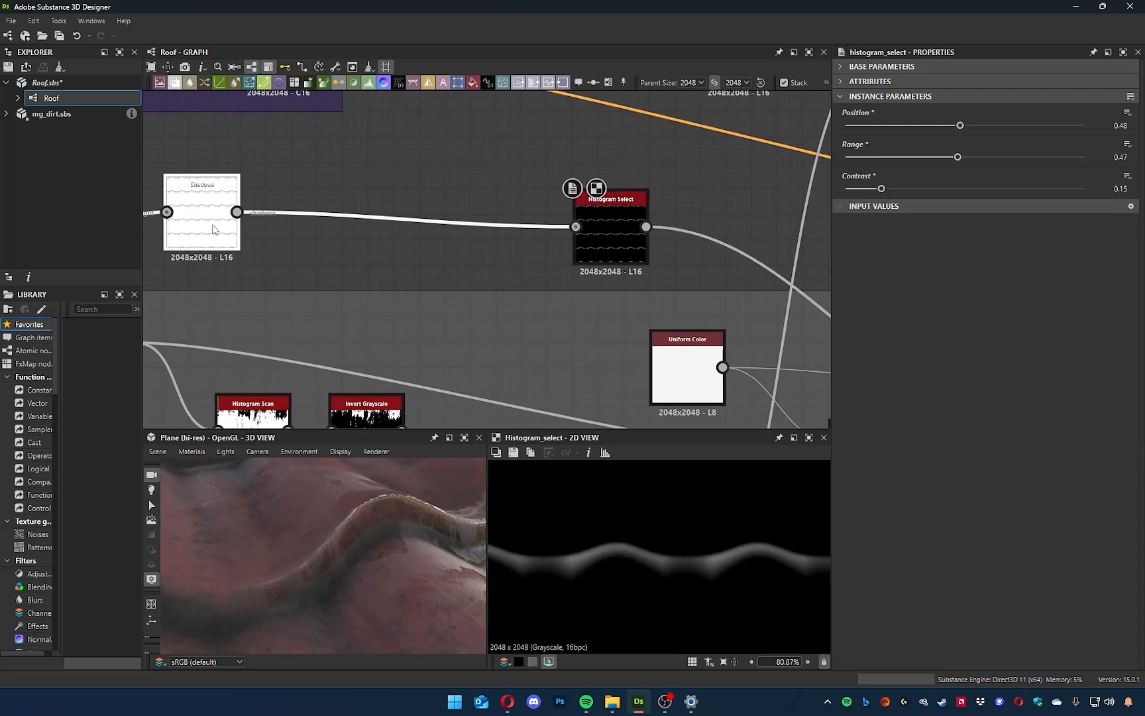
click(212, 229)
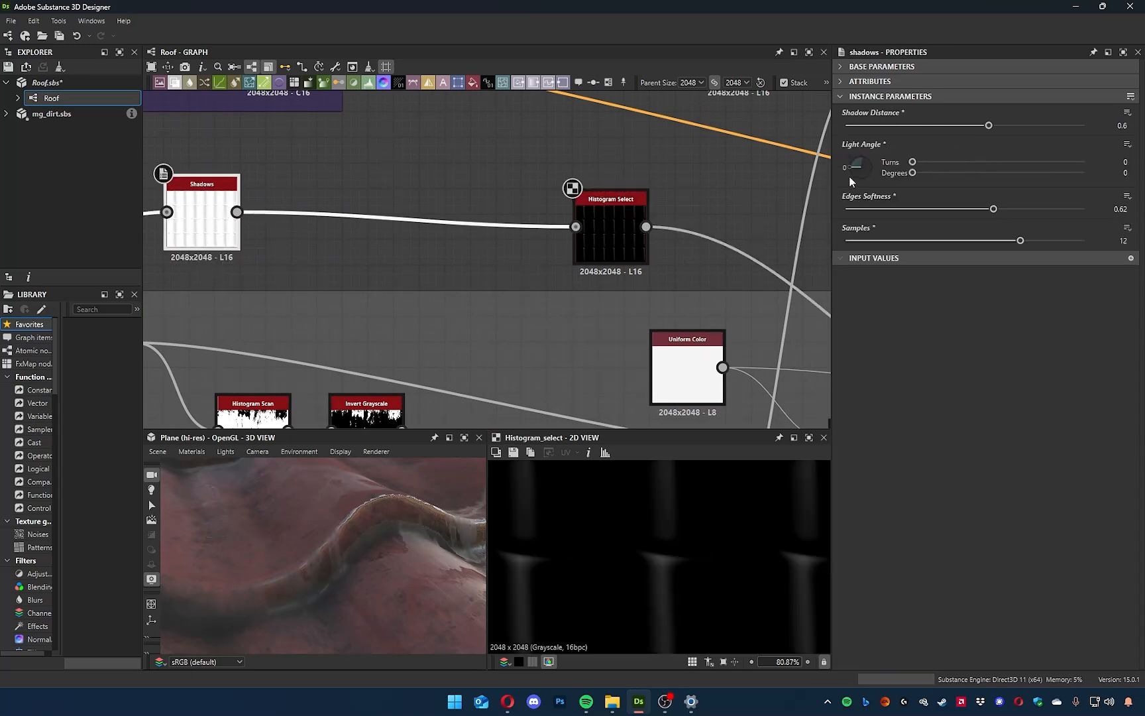
mouse_move(864, 173)
mouse_down()
mouse_move(892, 174)
mouse_move(866, 165)
mouse_move(852, 210)
mouse_move(851, 200)
mouse_up()
Shift the Histogram Select node toward Shadows and insert a Transformation 2D node on its output connection.
middle_drag(620, 268, 512, 256)
click(513, 220)
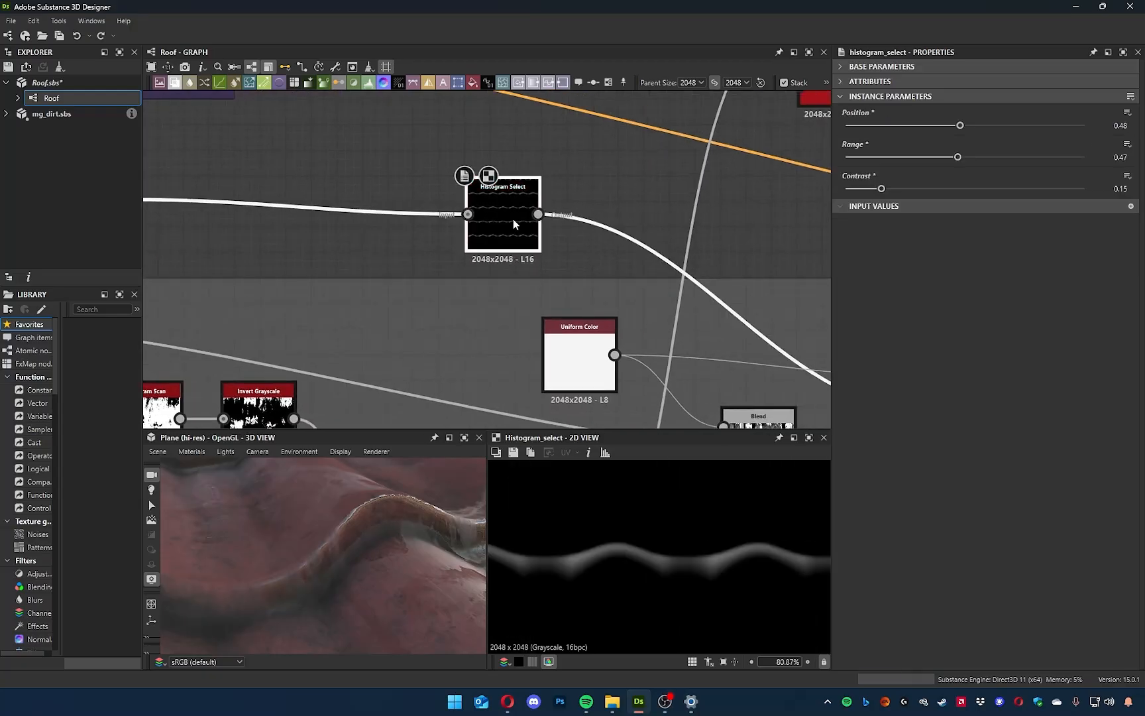
drag(513, 221, 375, 195)
click(483, 208)
key(space)
text(t)
click(501, 252)
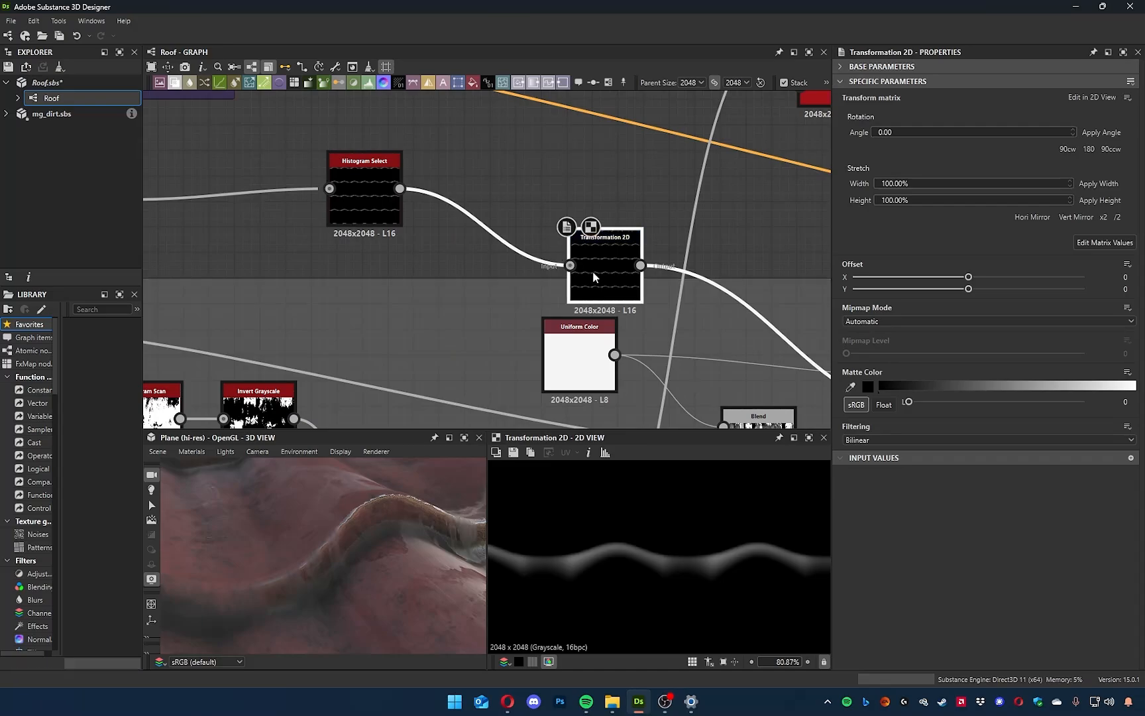
drag(592, 270, 519, 225)
Shift the mask slightly by increasing the Transformation 2D node's Y offset.
scroll(694, 522, down, 4)
scroll(709, 533, up, 3)
middle_drag(710, 534, 702, 599)
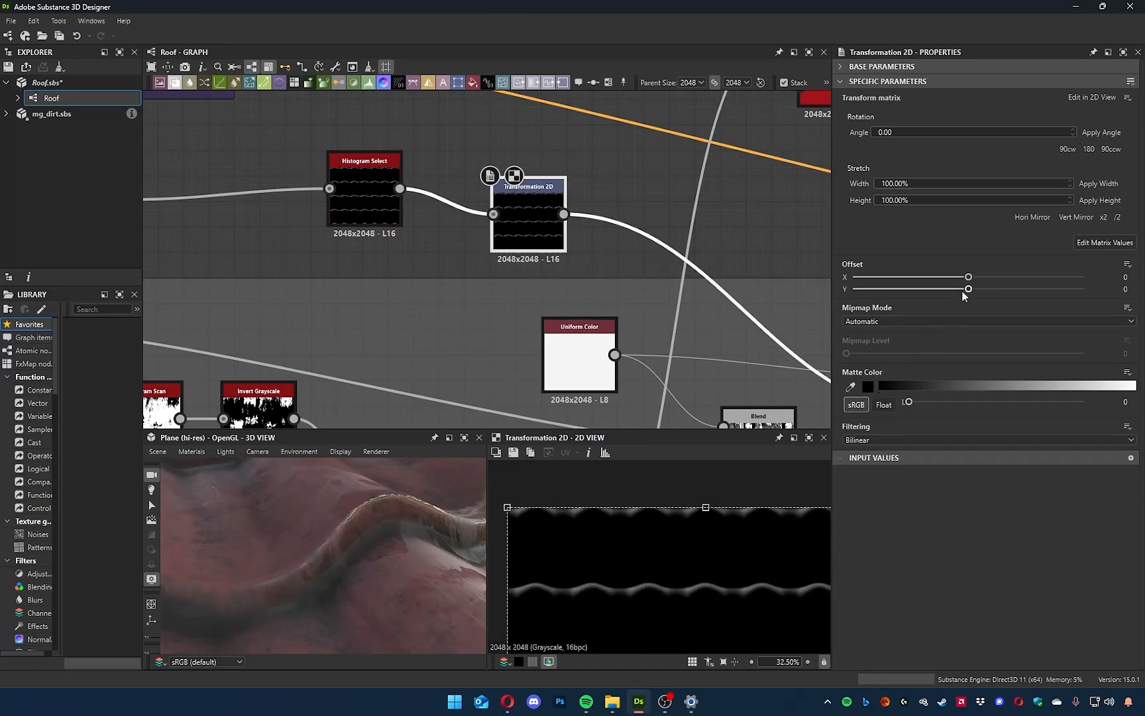
drag(968, 290, 972, 292)
Change the last roughness Blend node's blending mode to Add Sub and inspect the roof's reflections in the 3D view.
middle_drag(508, 274, 260, 203)
double_click(709, 348)
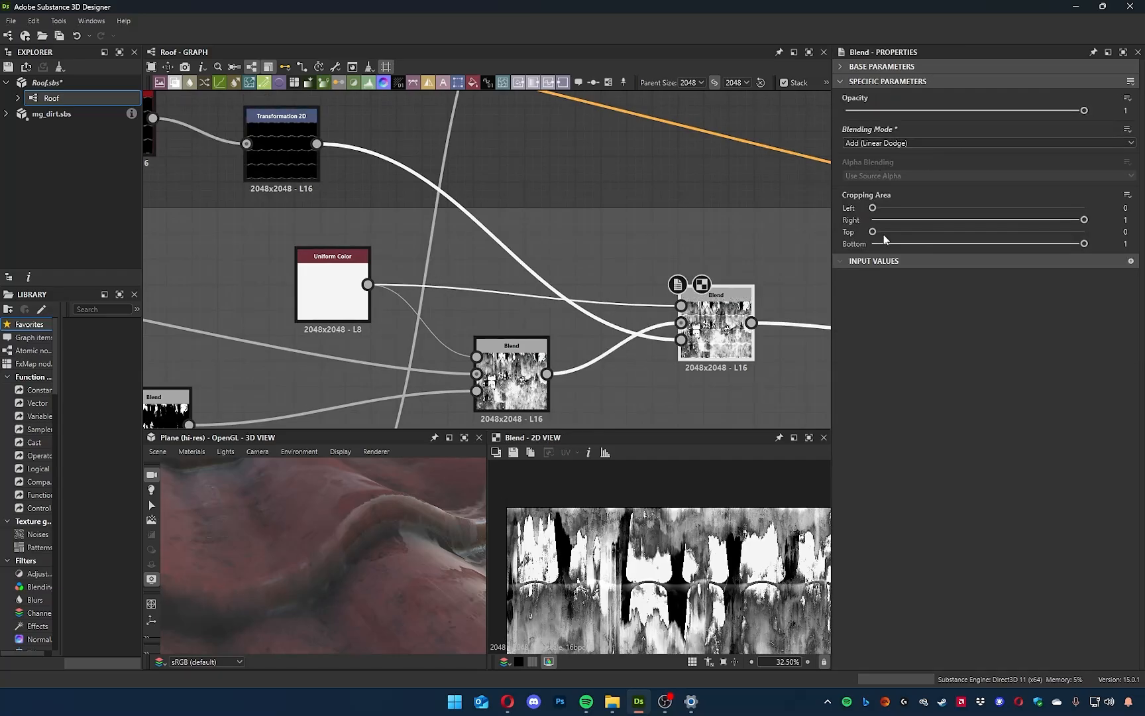
scroll(648, 598, up, 7)
mouse_move(431, 227)
middle_down()
mouse_move(577, 326)
mouse_move(442, 241)
middle_up()
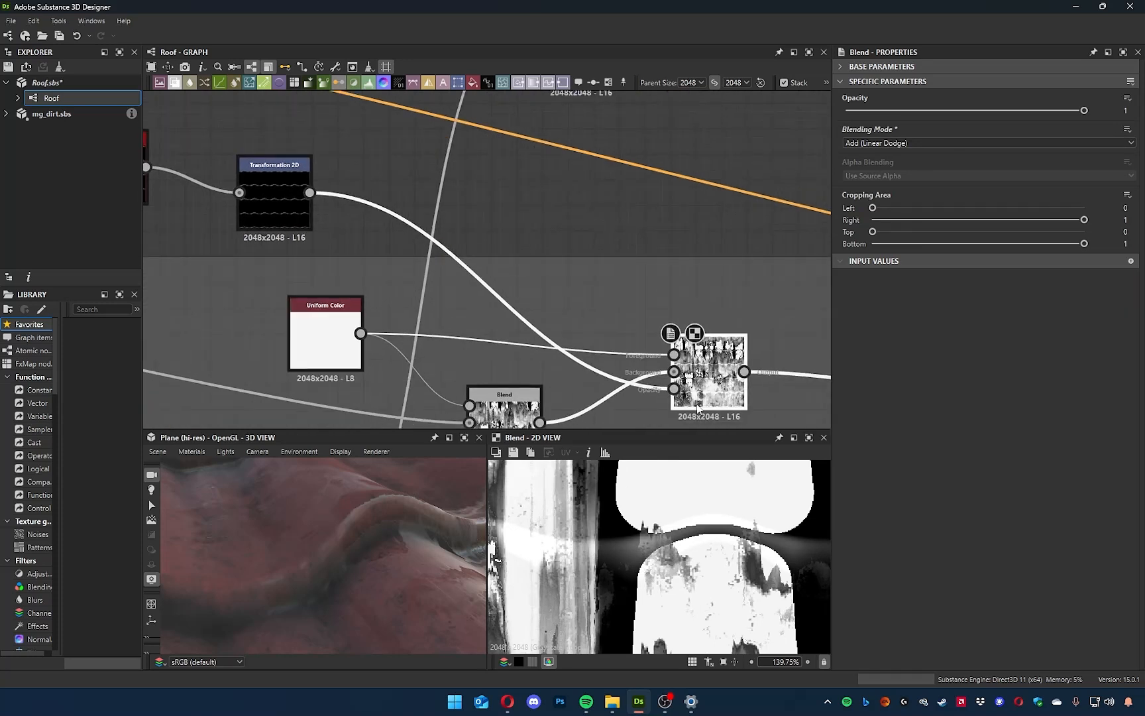
click(907, 143)
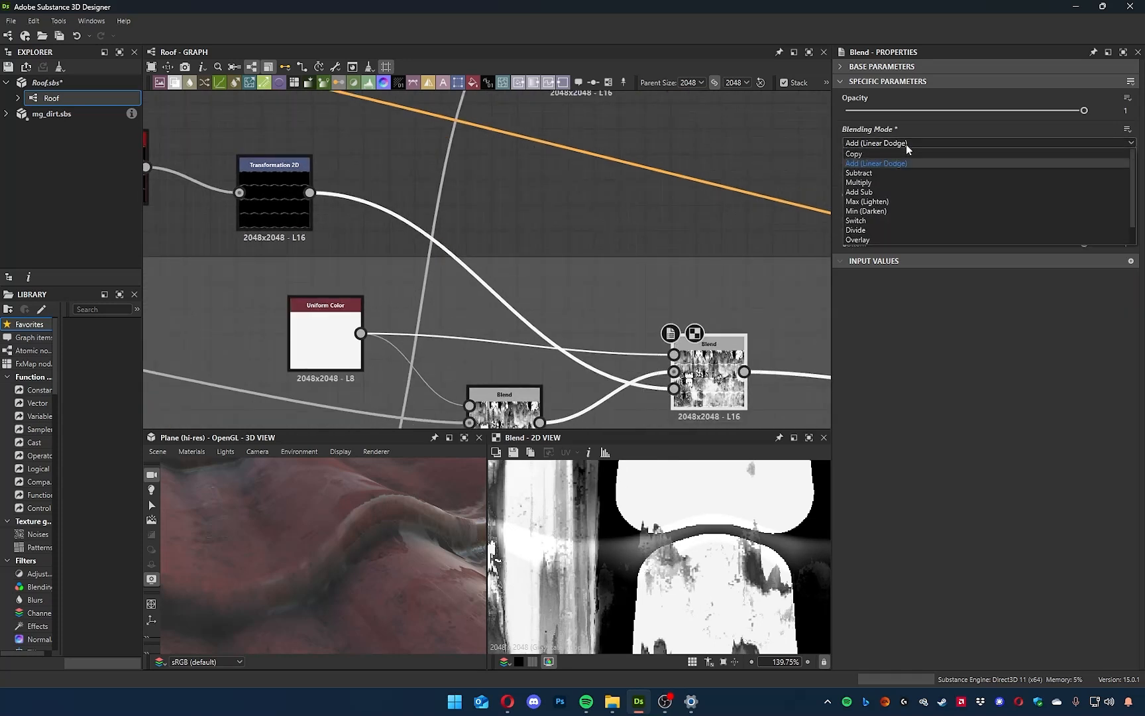
click(882, 230)
scroll(876, 144, down, 2)
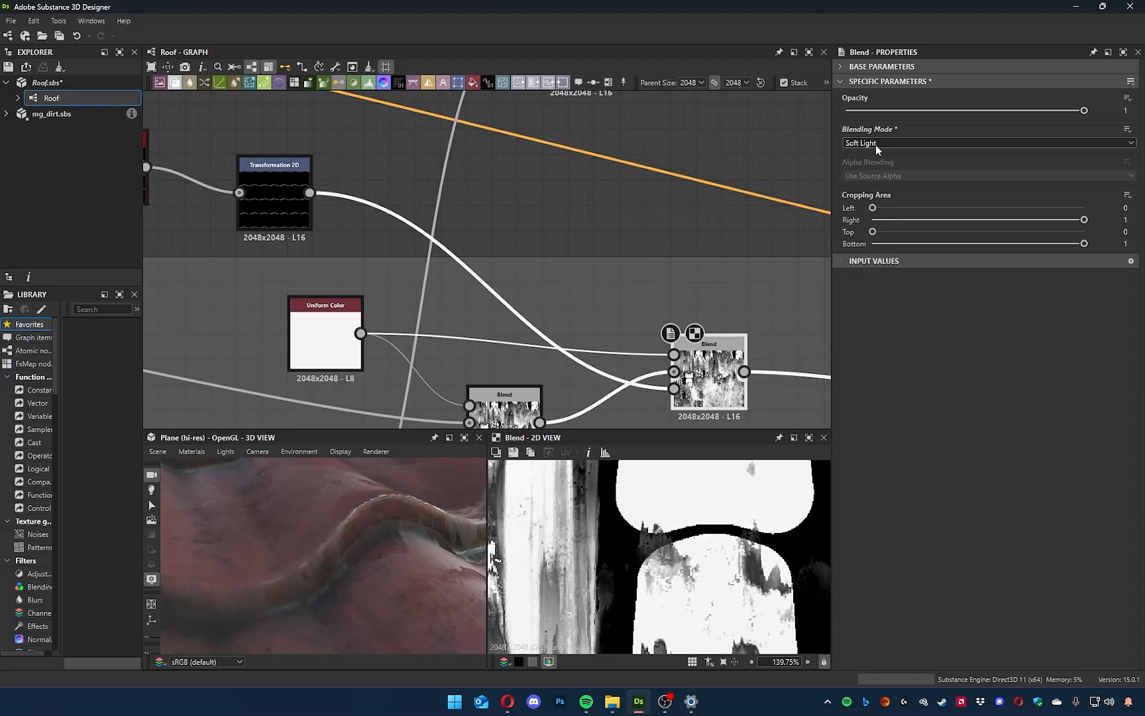
scroll(876, 144, up, 4)
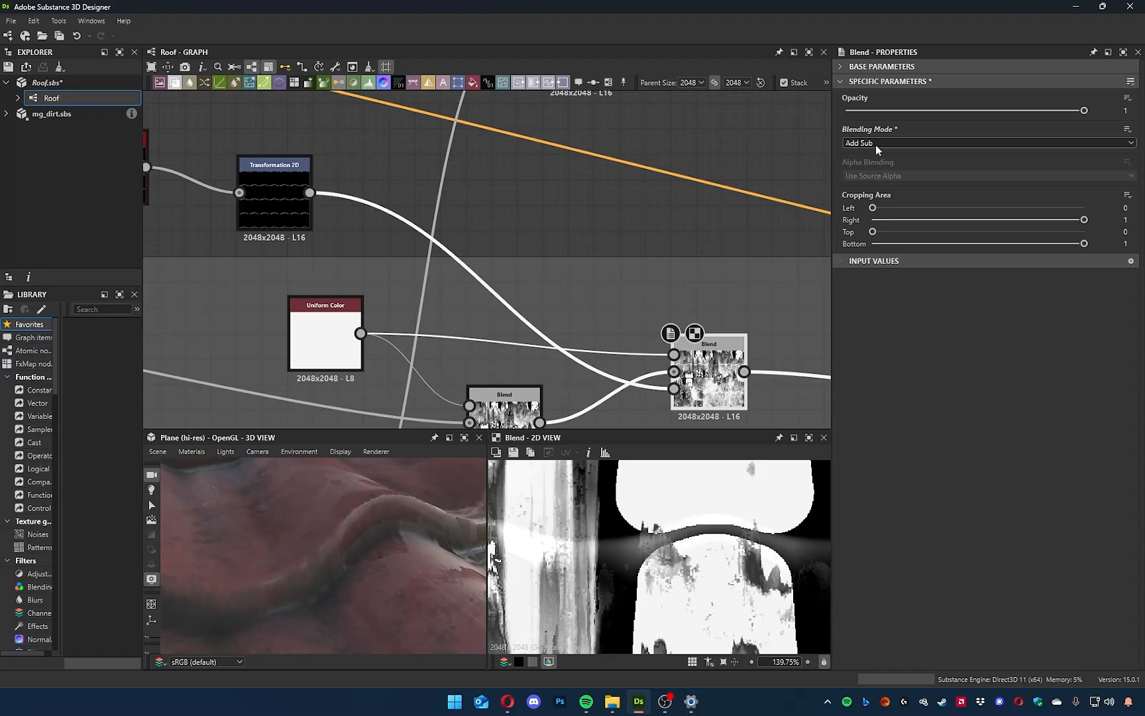
mouse_move(334, 550)
mouse_down()
mouse_move(370, 554)
mouse_move(328, 547)
mouse_move(325, 527)
mouse_up()
Replace the Histogram Select node with a Levels node connected between Shadows and Transformation 2D.
middle_drag(334, 351, 518, 389)
click(293, 207)
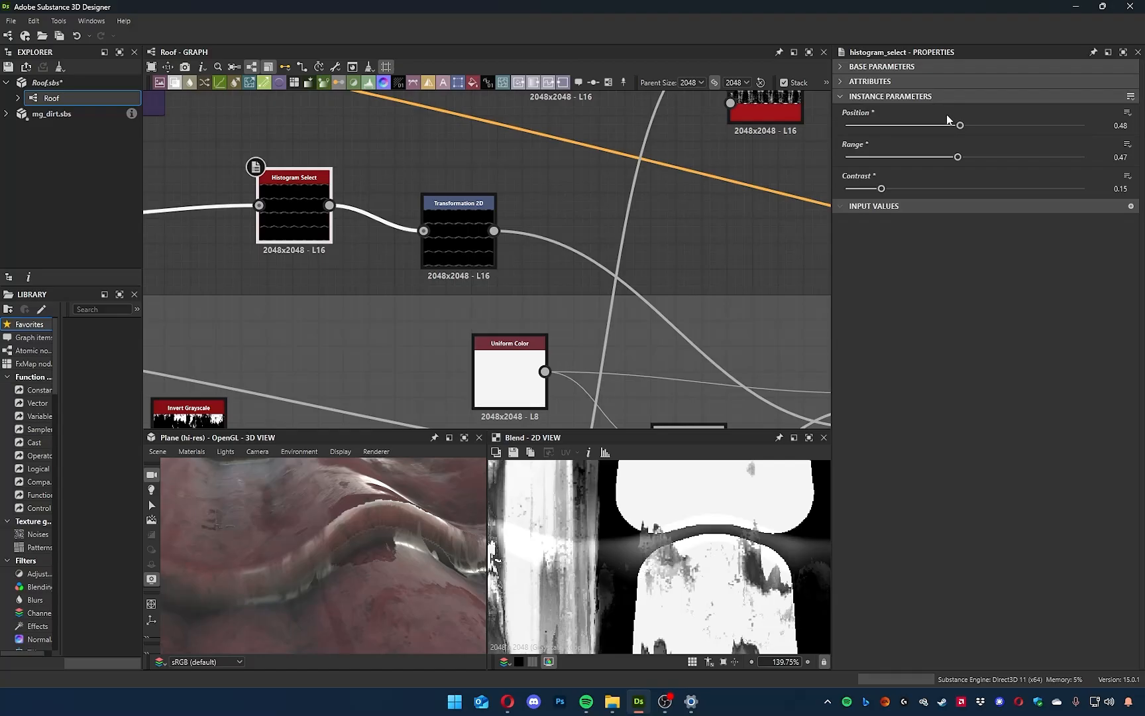
middle_drag(314, 215, 439, 242)
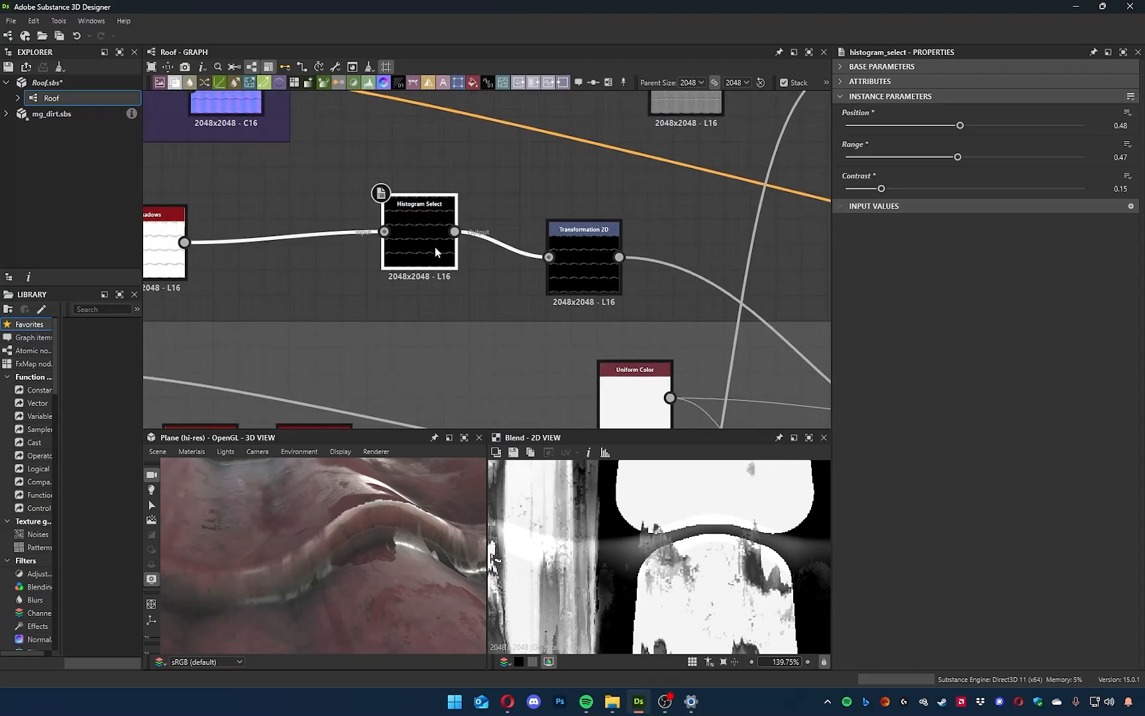
key(Delete)
drag(185, 242, 258, 239)
text(levels)
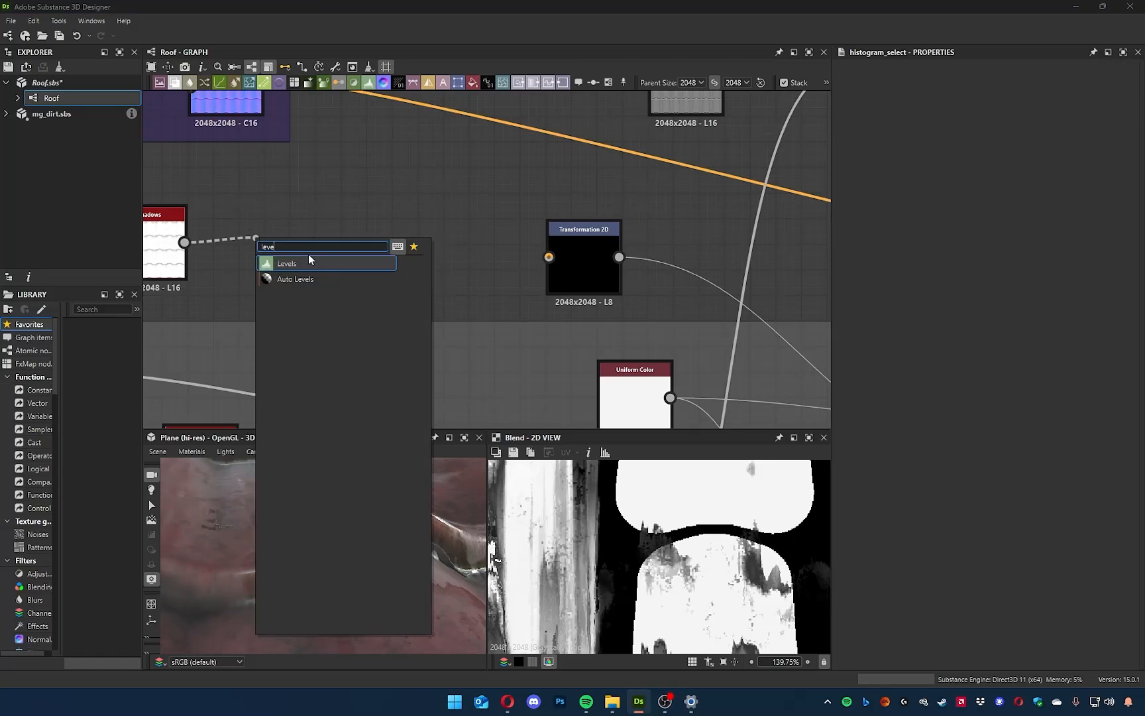
key(Return)
drag(435, 249, 549, 257)
drag(310, 240, 388, 242)
Sharpen the shadow mask in the Levels node by raising the input black point and lowering the input white point.
scroll(696, 549, down, 5)
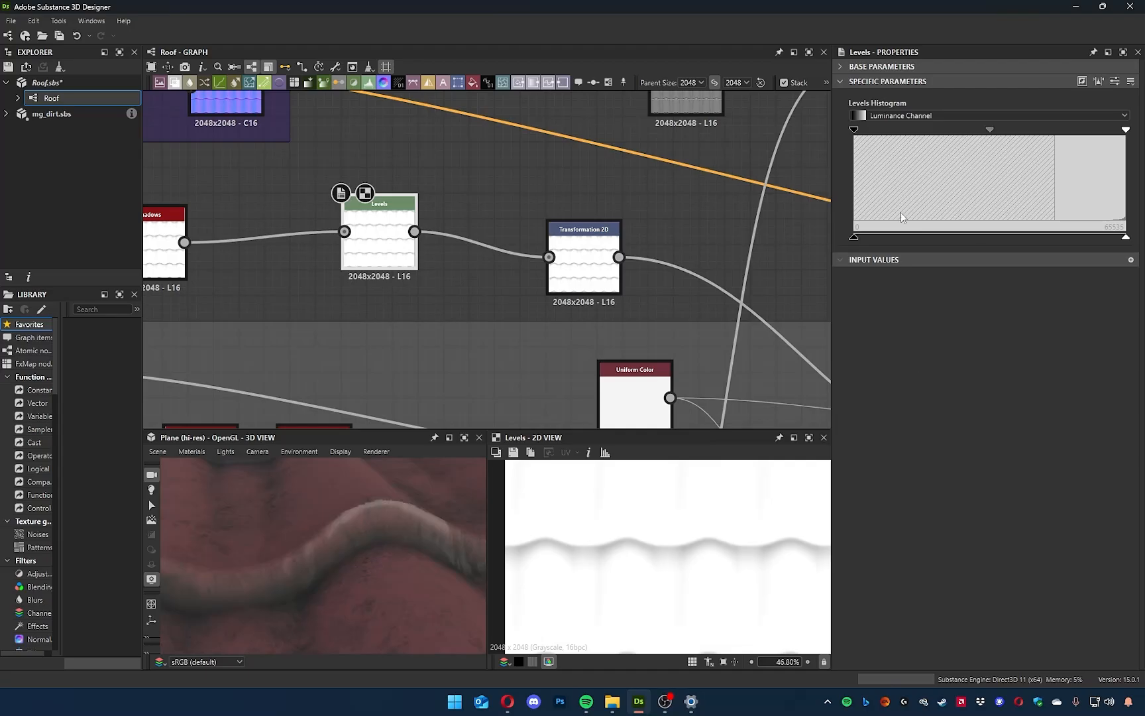
drag(855, 130, 980, 152)
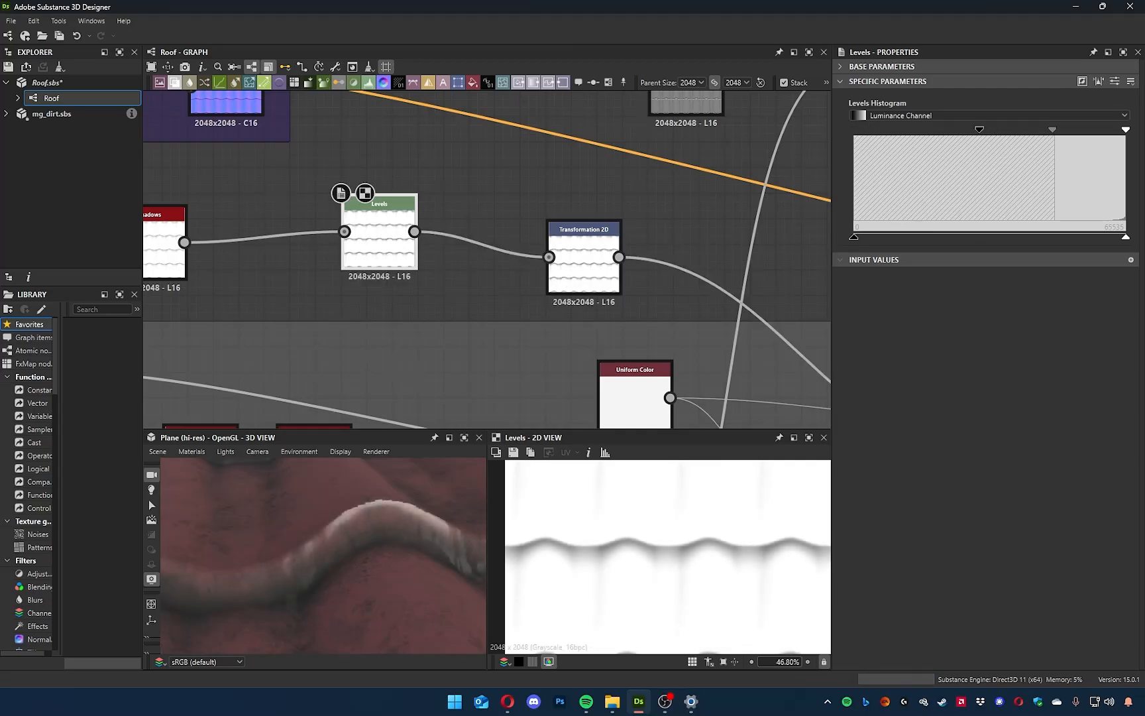
drag(1126, 130, 1092, 138)
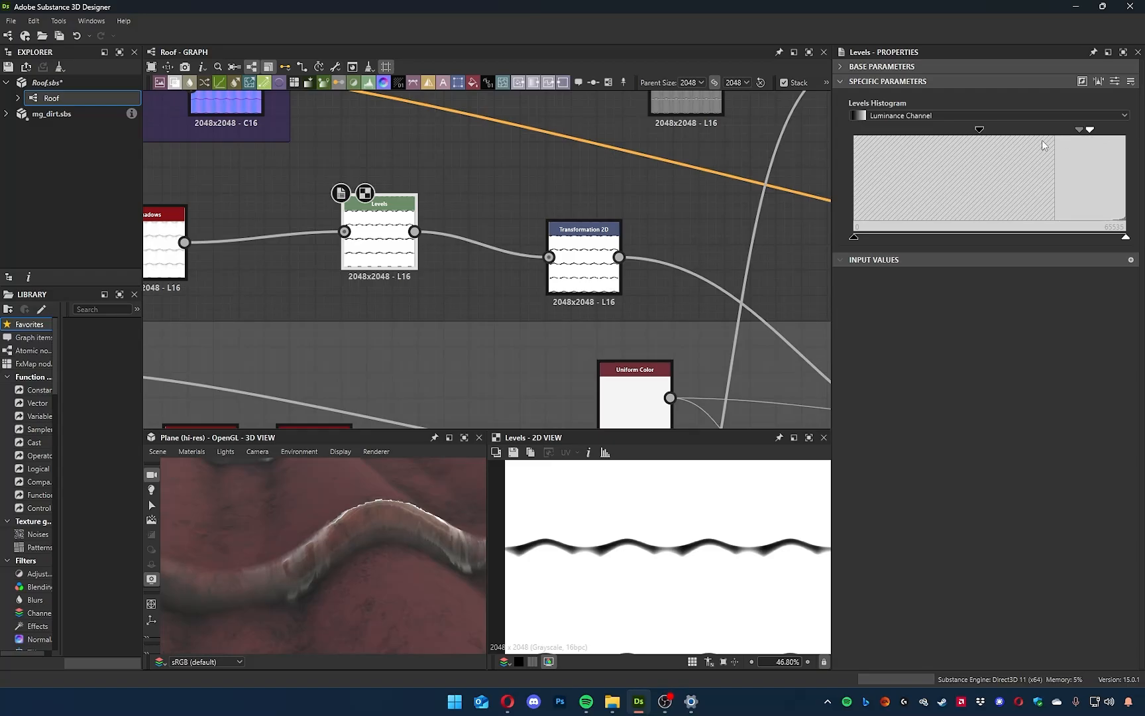
drag(984, 134, 1053, 137)
Preview the Transformation 2D output, check the last Blend's settings, and set the transformation's Y offset to 0.01.
middle_drag(405, 278, 448, 304)
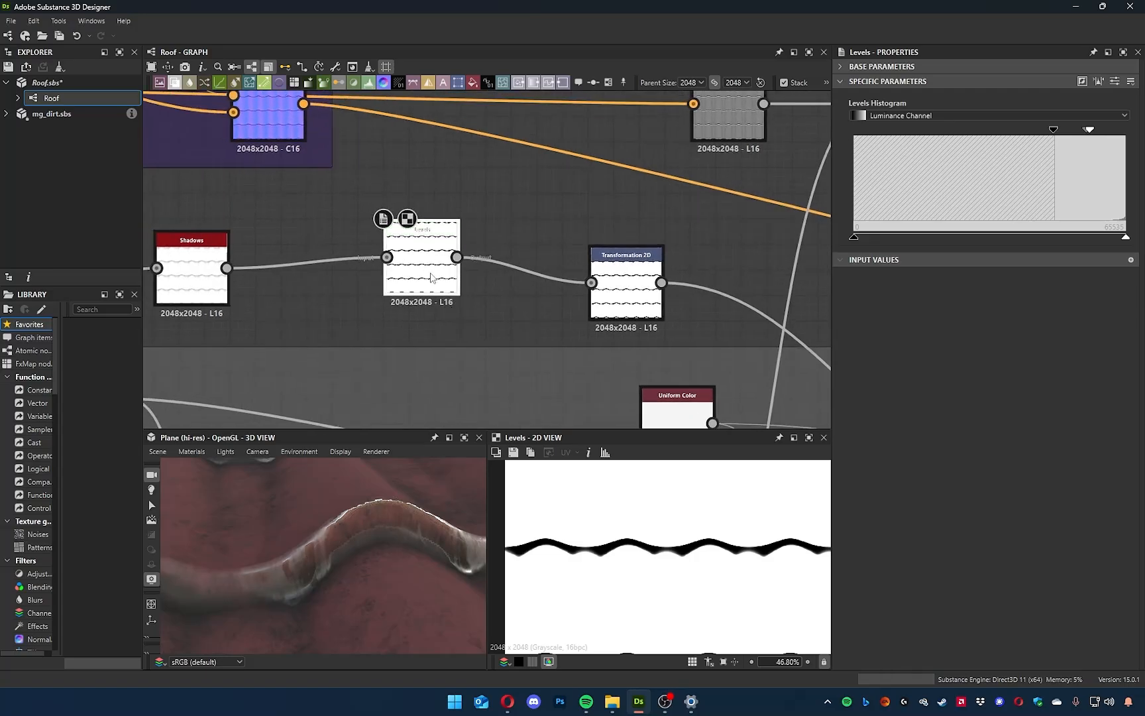
double_click(639, 285)
middle_drag(635, 330, 377, 195)
click(603, 279)
middle_drag(453, 159, 536, 213)
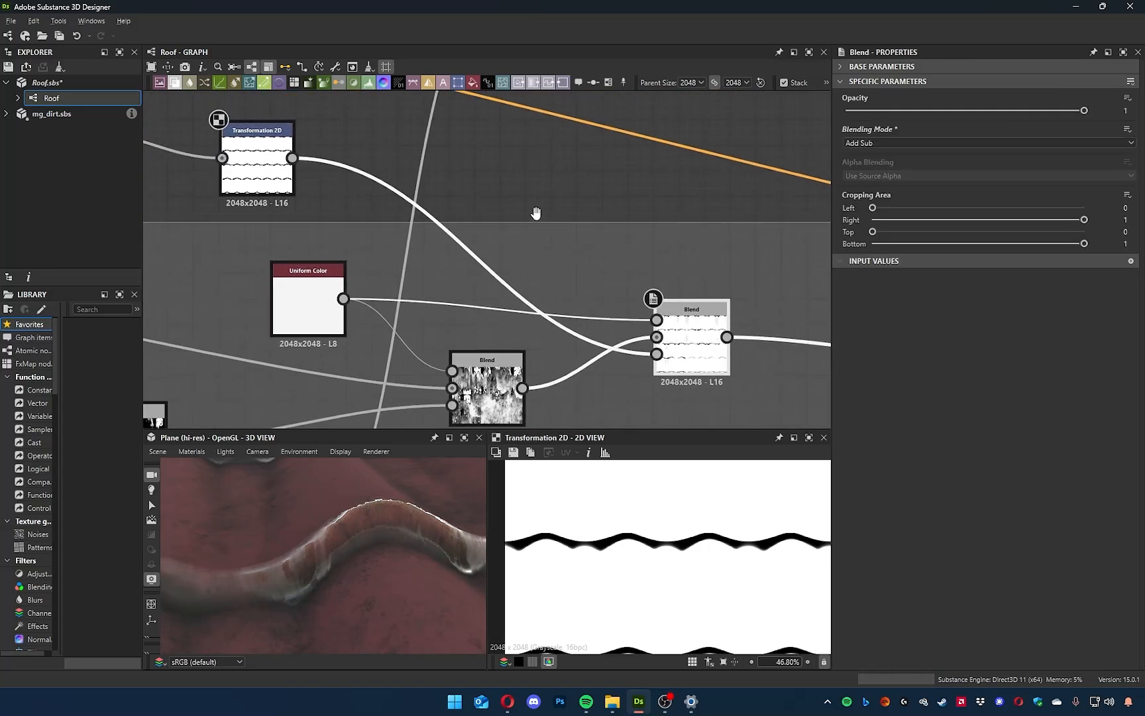
click(264, 170)
scroll(711, 486, down, 2)
drag(971, 287, 971, 288)
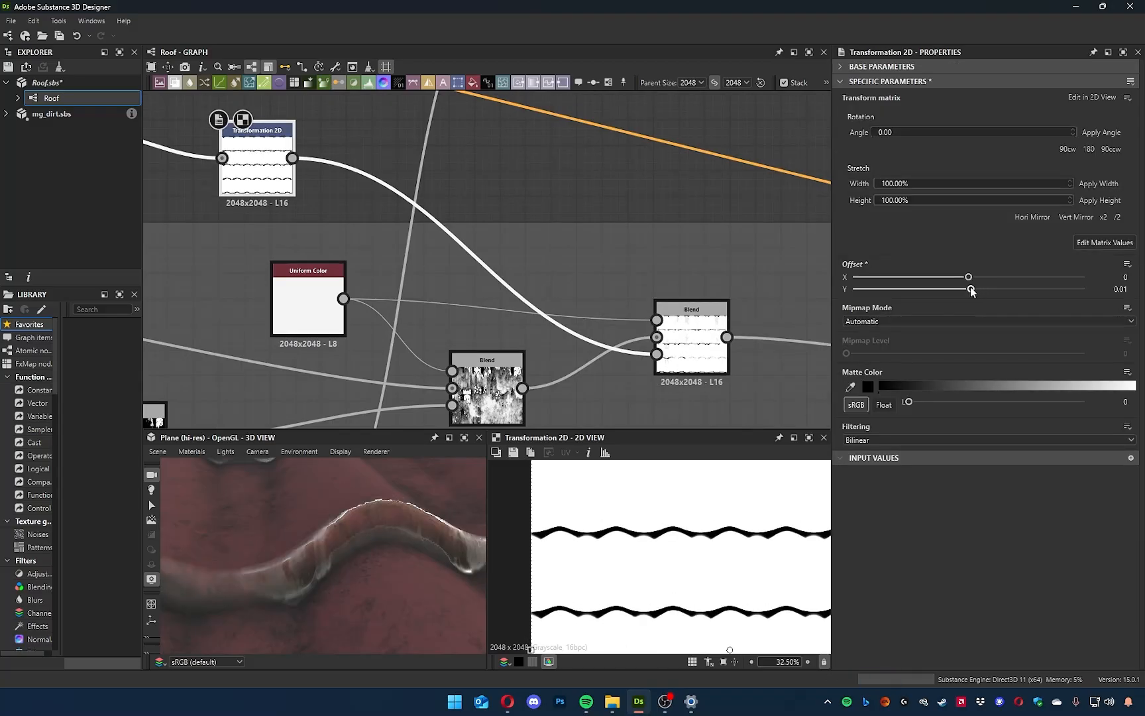
Insert a Blur HQ Grayscale node after Transformation 2D and set its Intensity to 1.92.
middle_drag(578, 247, 618, 268)
key(space)
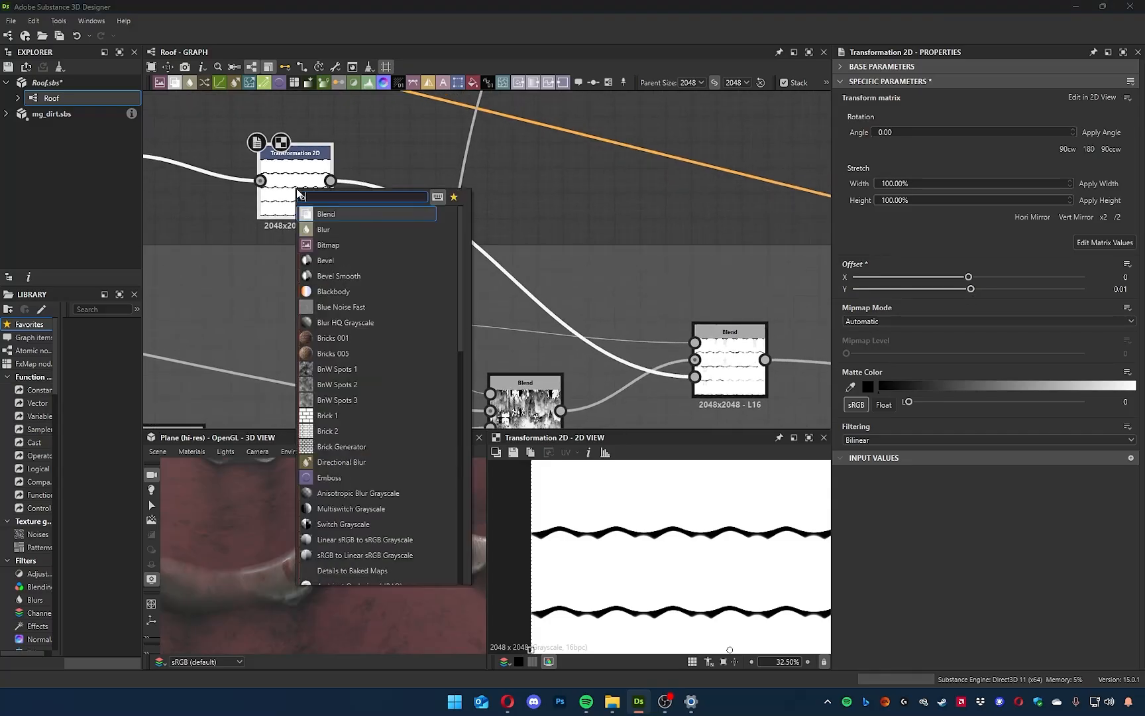
text(blur)
key(Down)
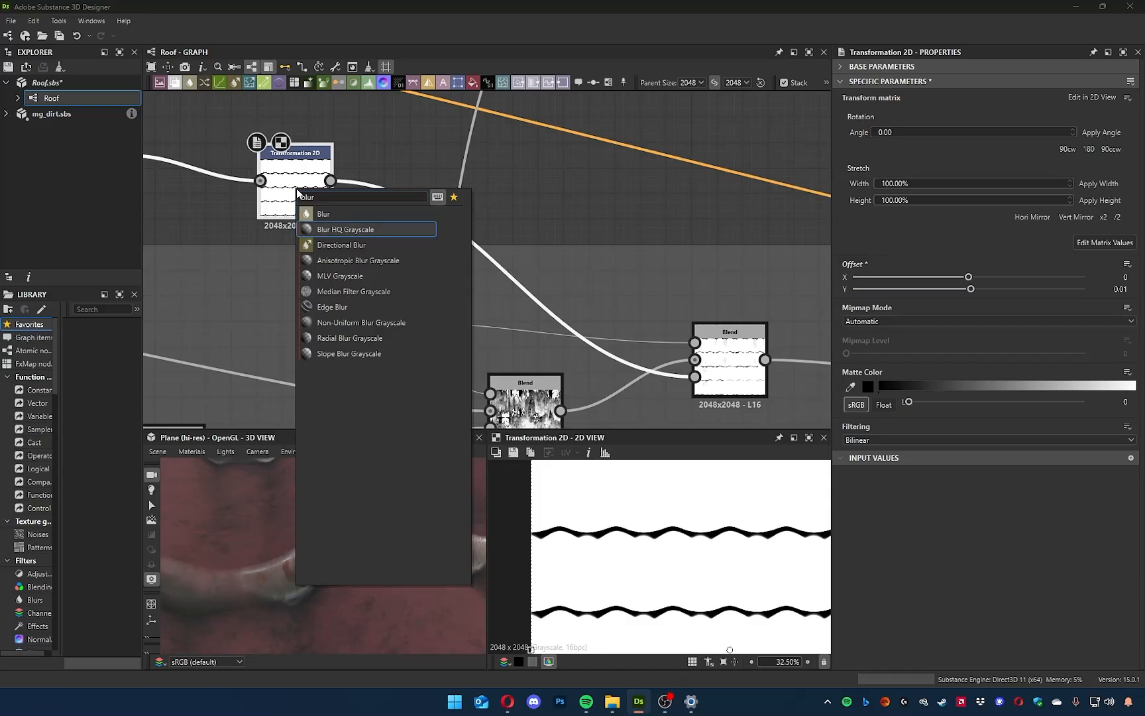
key(Return)
drag(965, 126, 874, 142)
Try Min (Darken), Overlay, Add Sub, Copy and Multiply as the blending mode of the last Blend node.
middle_drag(751, 392, 658, 378)
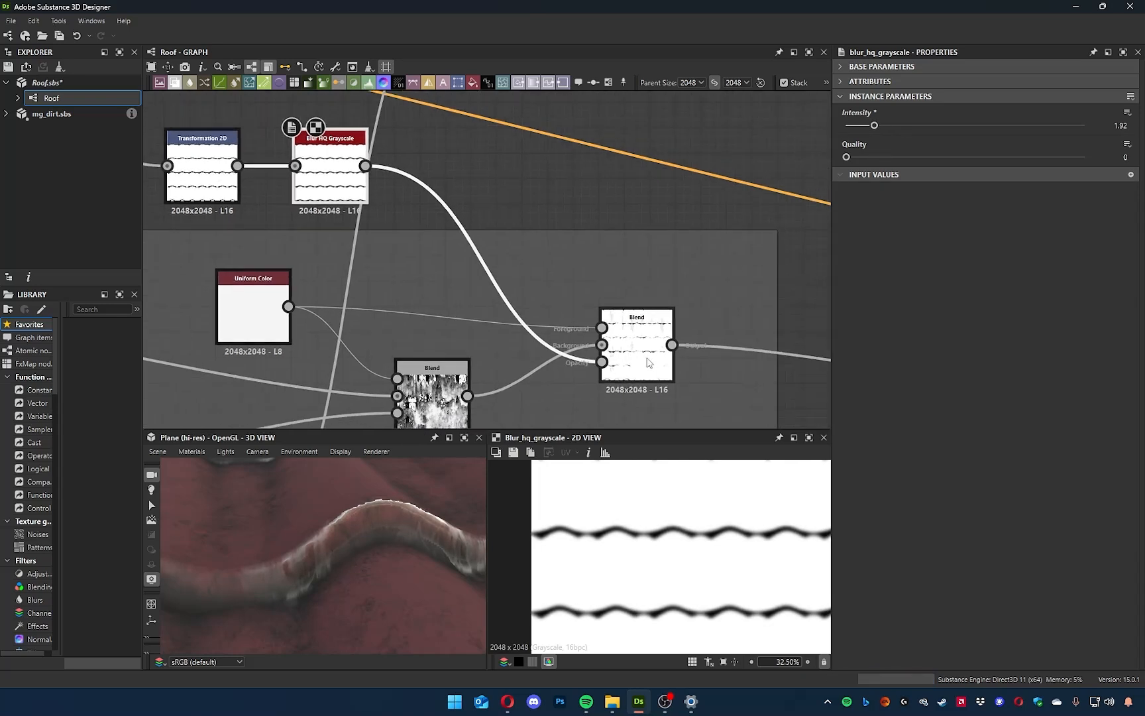
click(658, 391)
scroll(674, 517, up, 5)
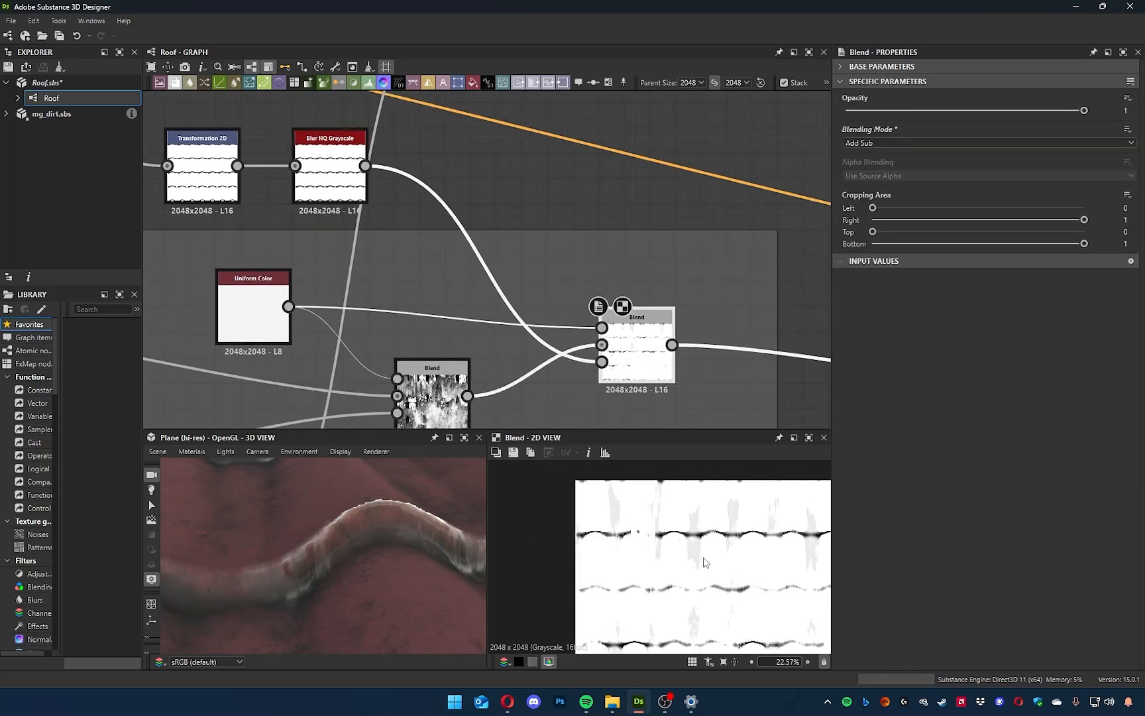
middle_drag(616, 538, 631, 581)
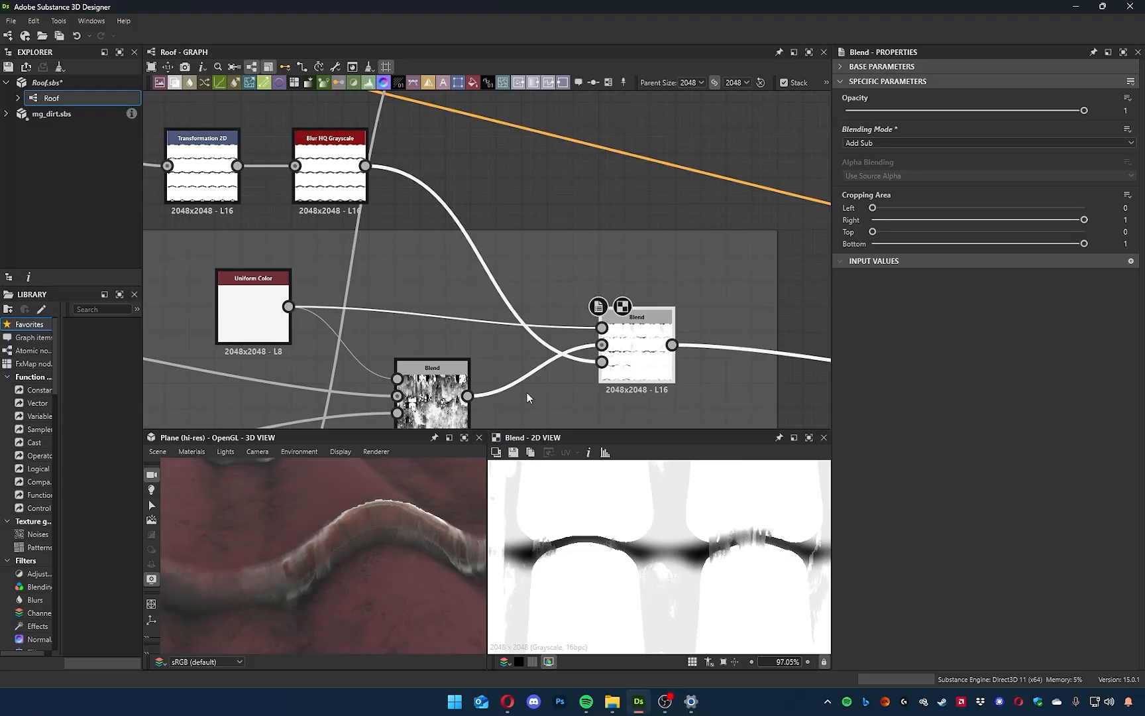
click(885, 143)
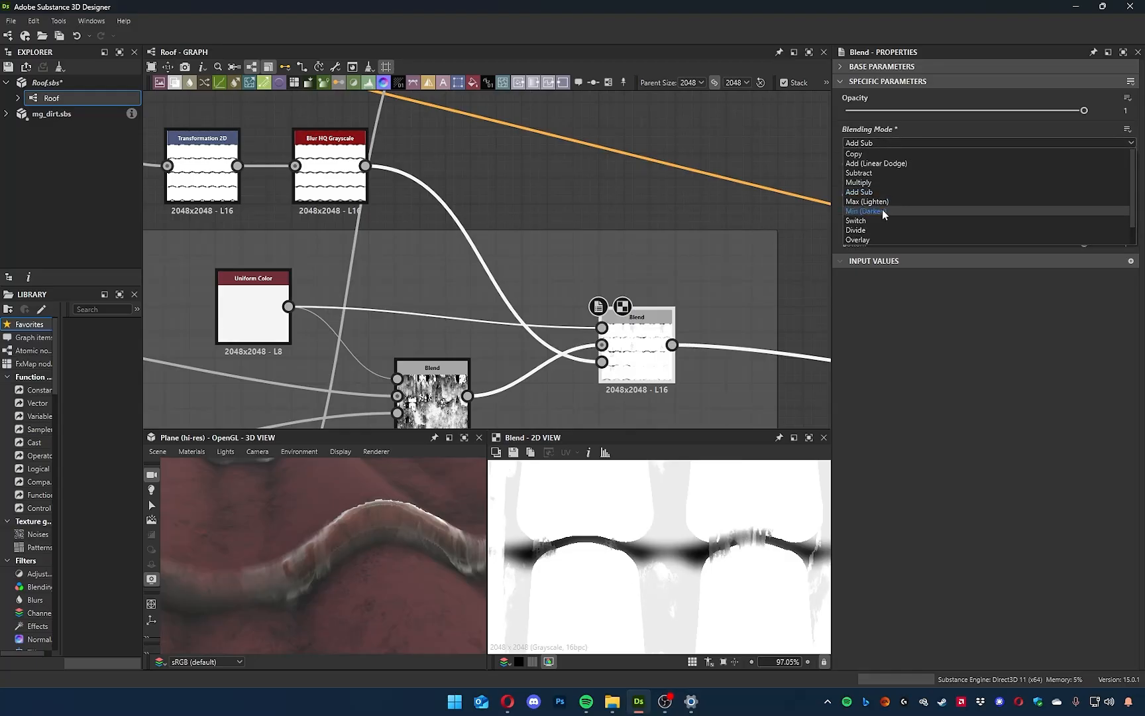
click(876, 202)
scroll(880, 142, down, 3)
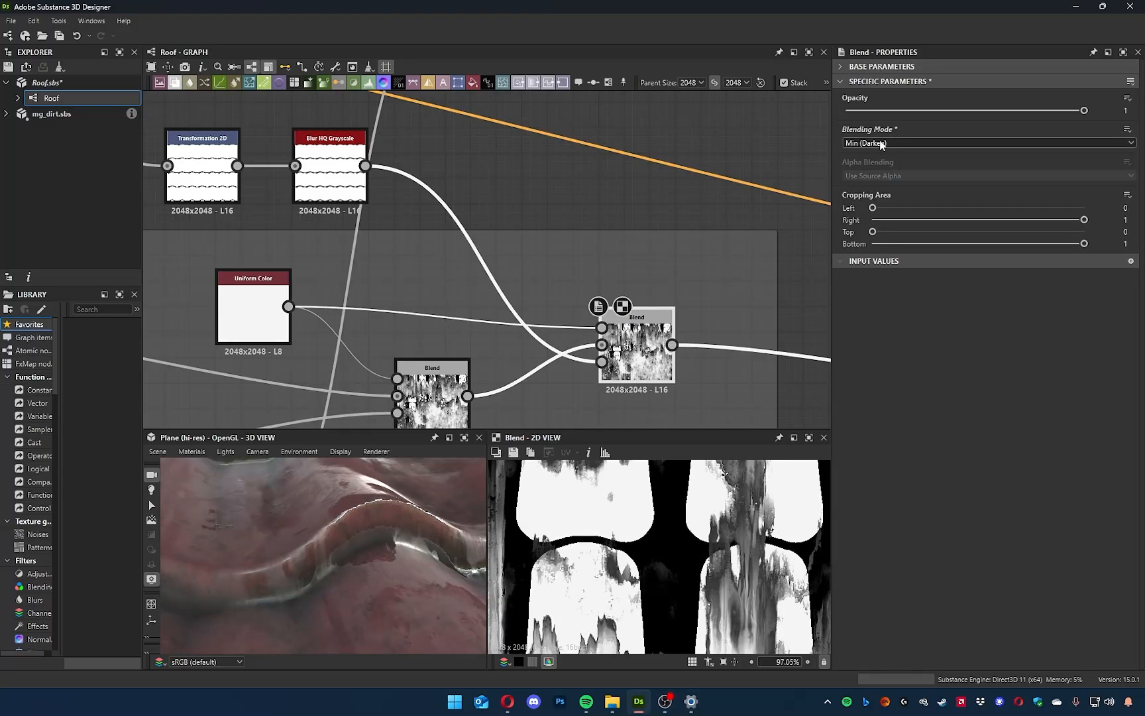
scroll(880, 141, down, 3)
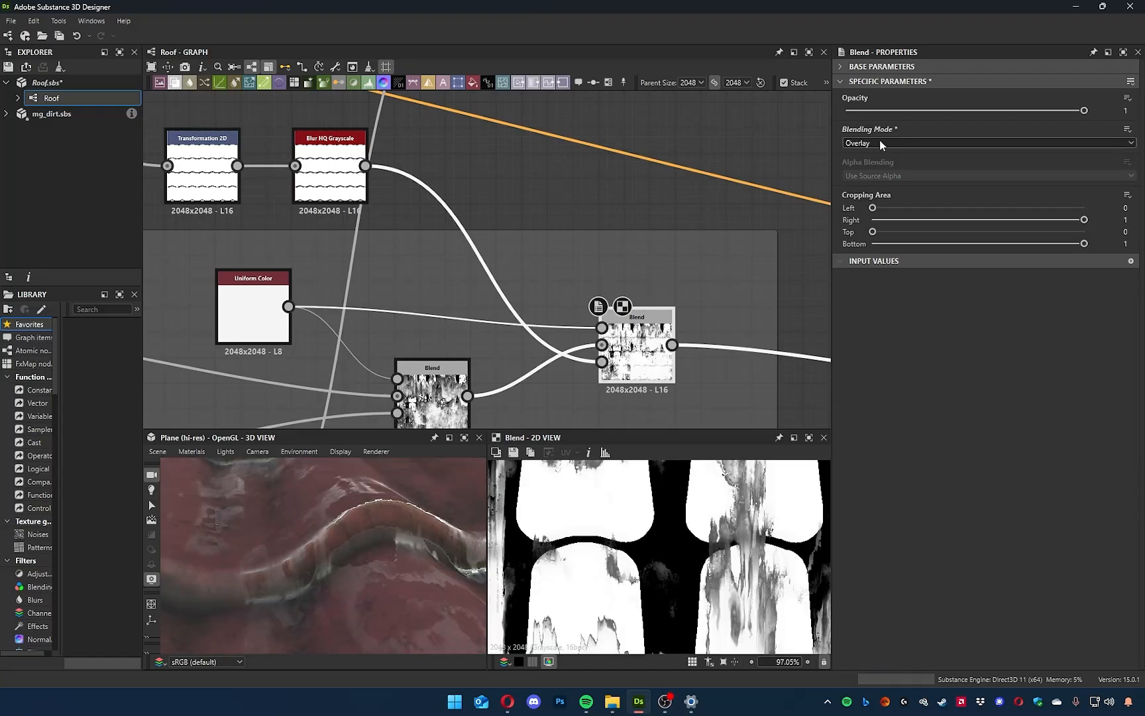
scroll(879, 142, up, 10)
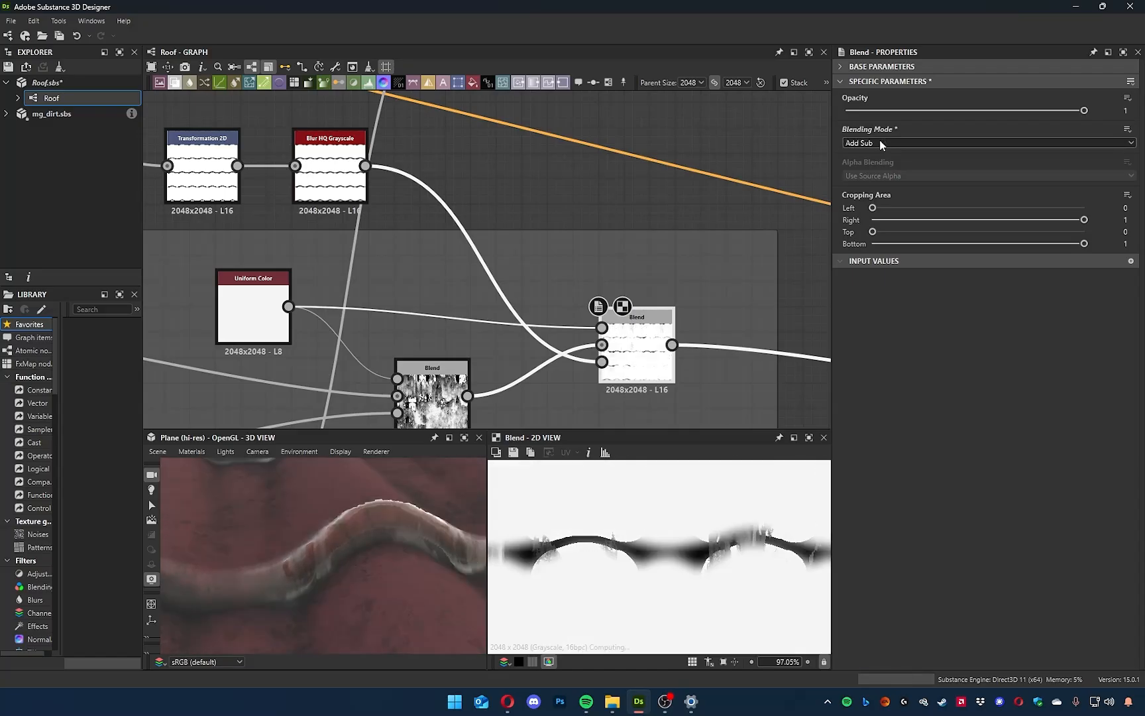
scroll(880, 143, up, 2)
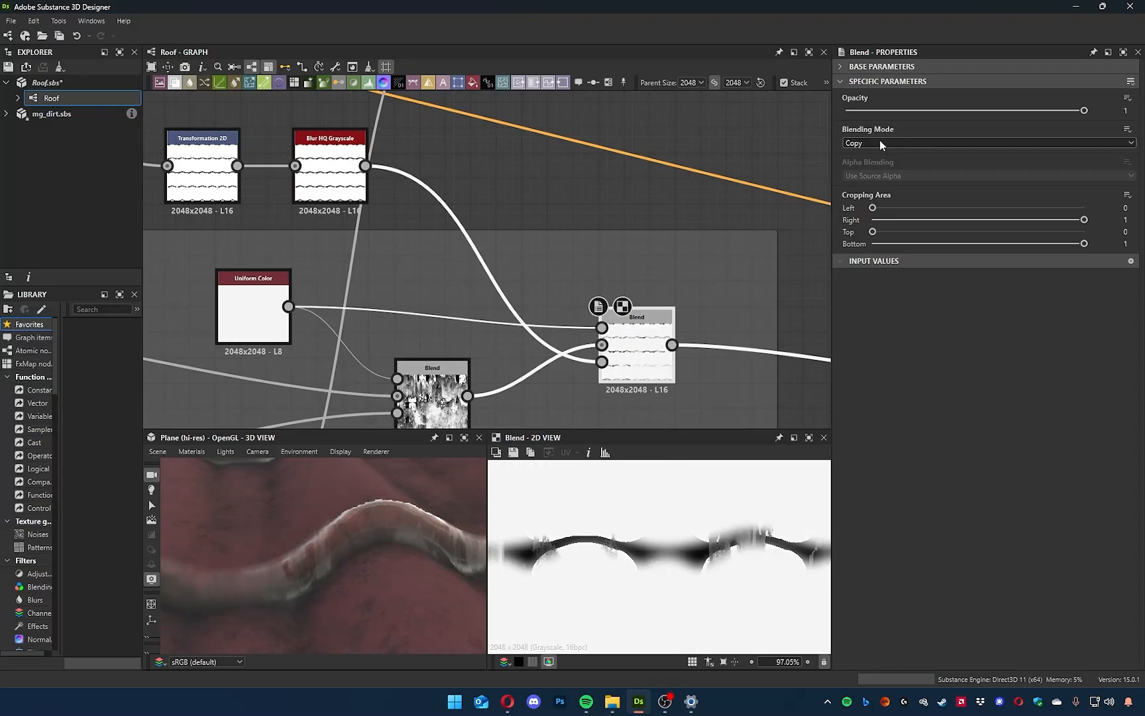
scroll(879, 142, down, 4)
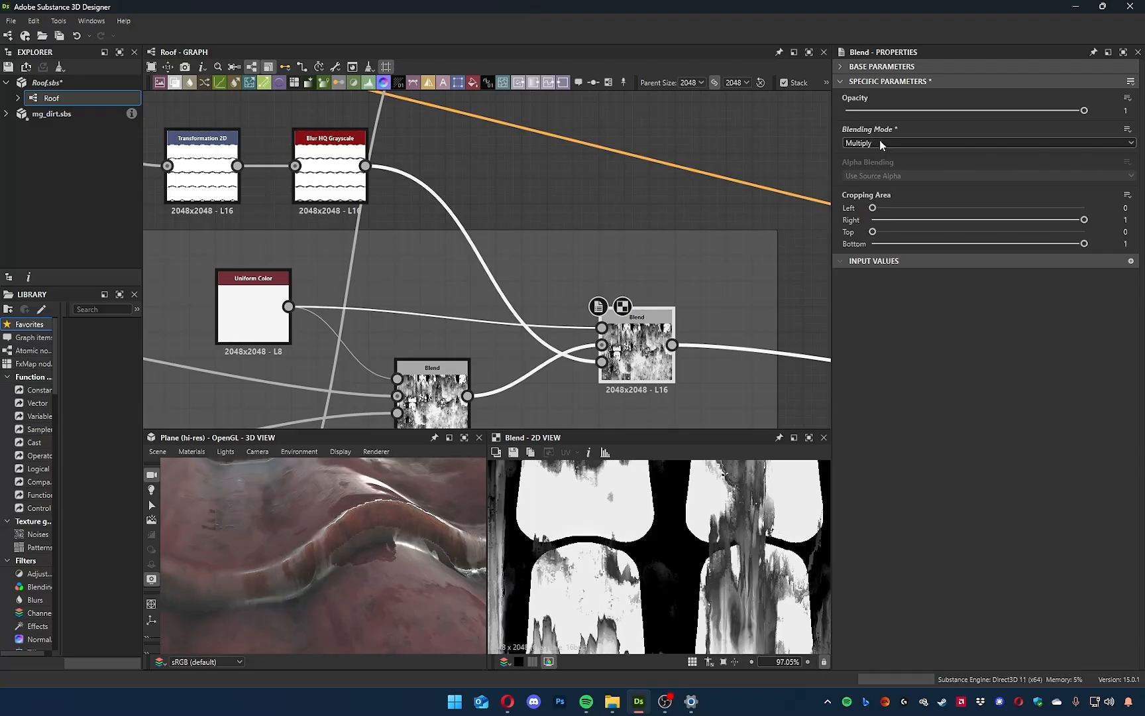
scroll(879, 141, down, 2)
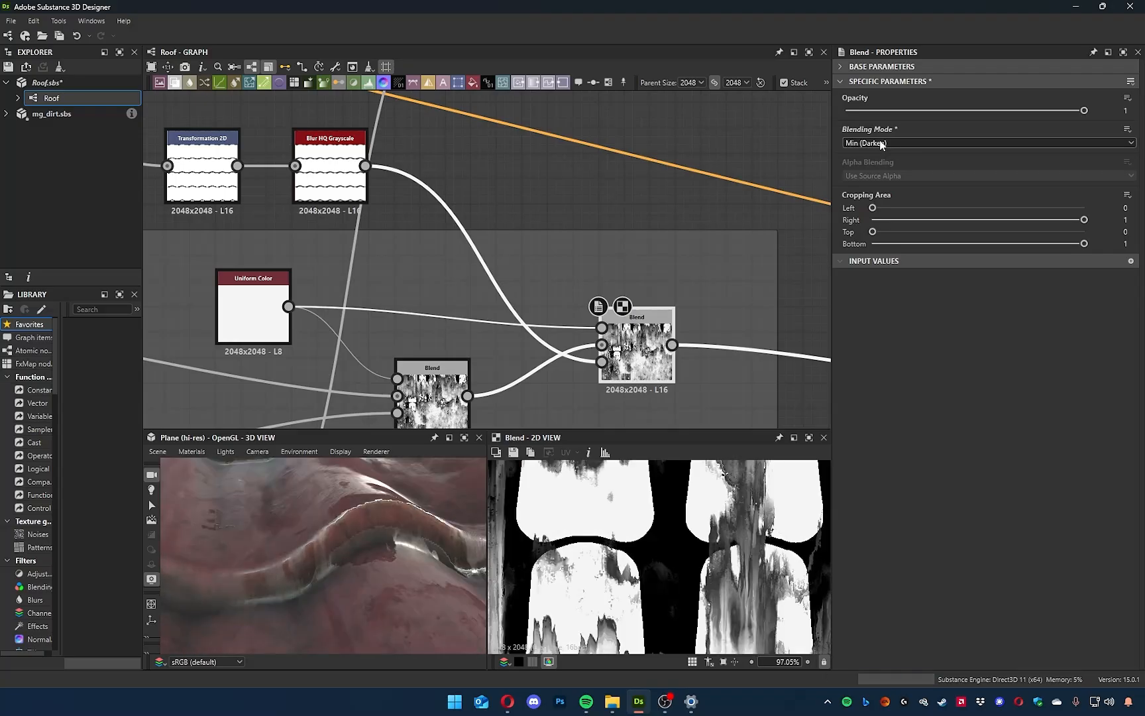
Invert the shadow mask in the Levels node by swapping the output black and white points.
middle_drag(325, 227, 733, 295)
middle_drag(412, 302, 434, 306)
double_click(419, 240)
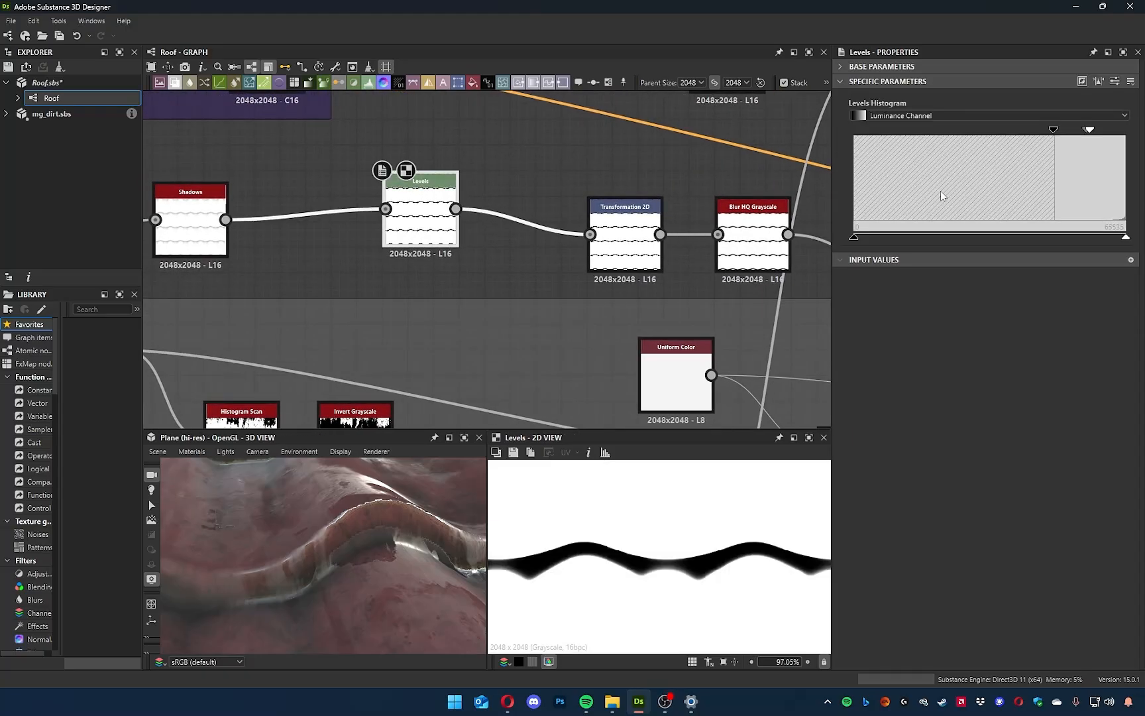
drag(855, 236, 1127, 239)
Disconnect the mask from the last Blend's opacity and connect the Blur HQ Grayscale output to its foreground instead.
middle_drag(612, 326, 153, 253)
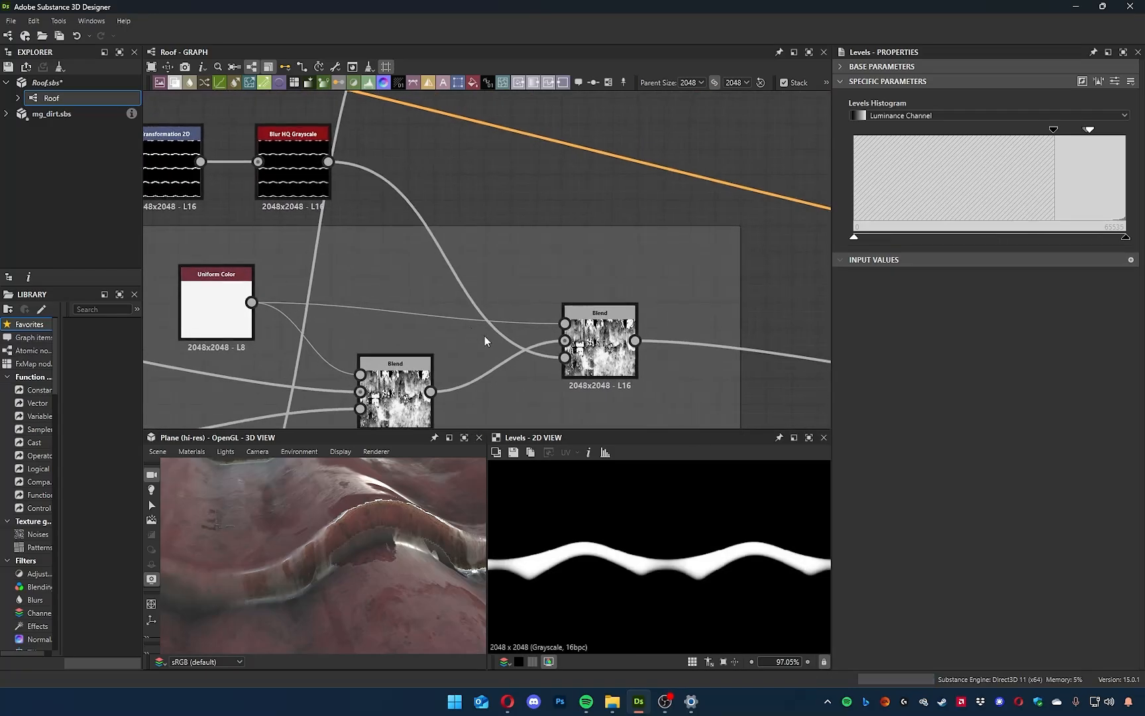
double_click(601, 342)
drag(566, 341, 565, 358)
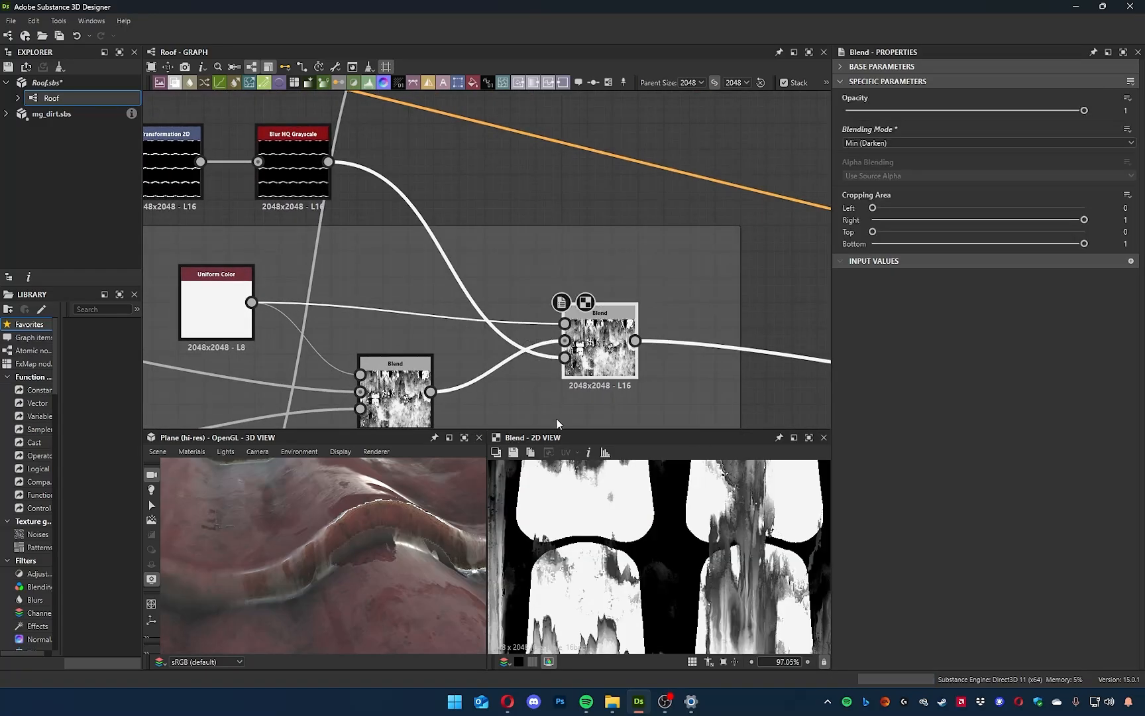
click(543, 356)
key(Delete)
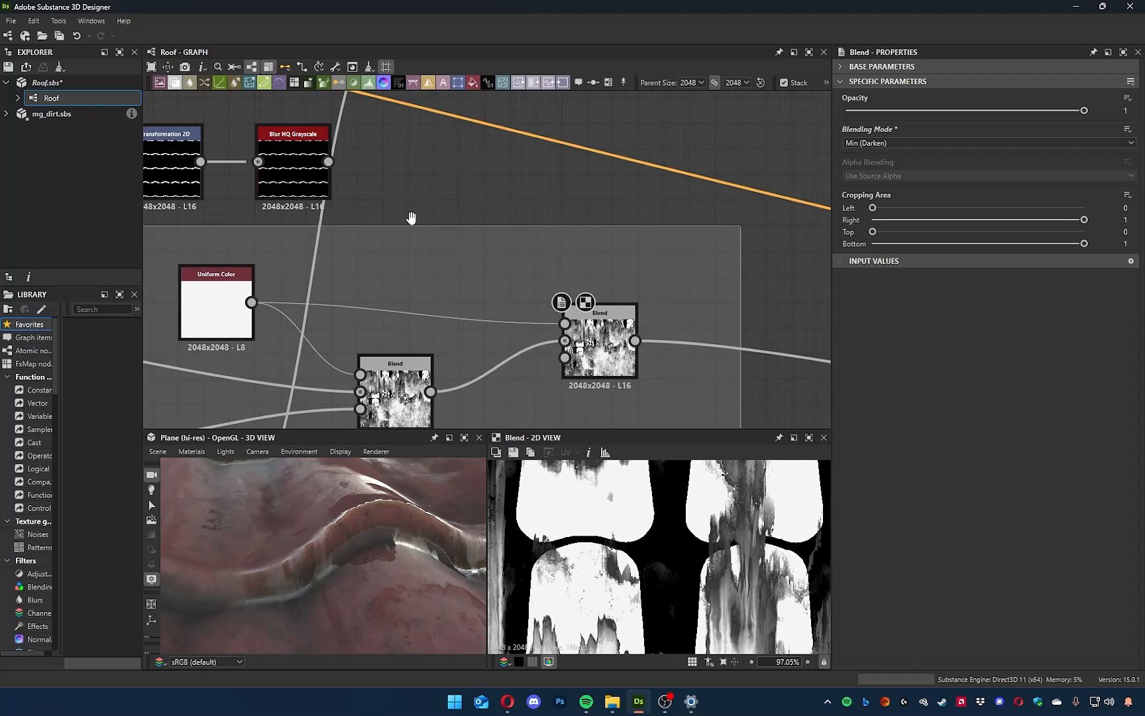
drag(328, 162, 564, 323)
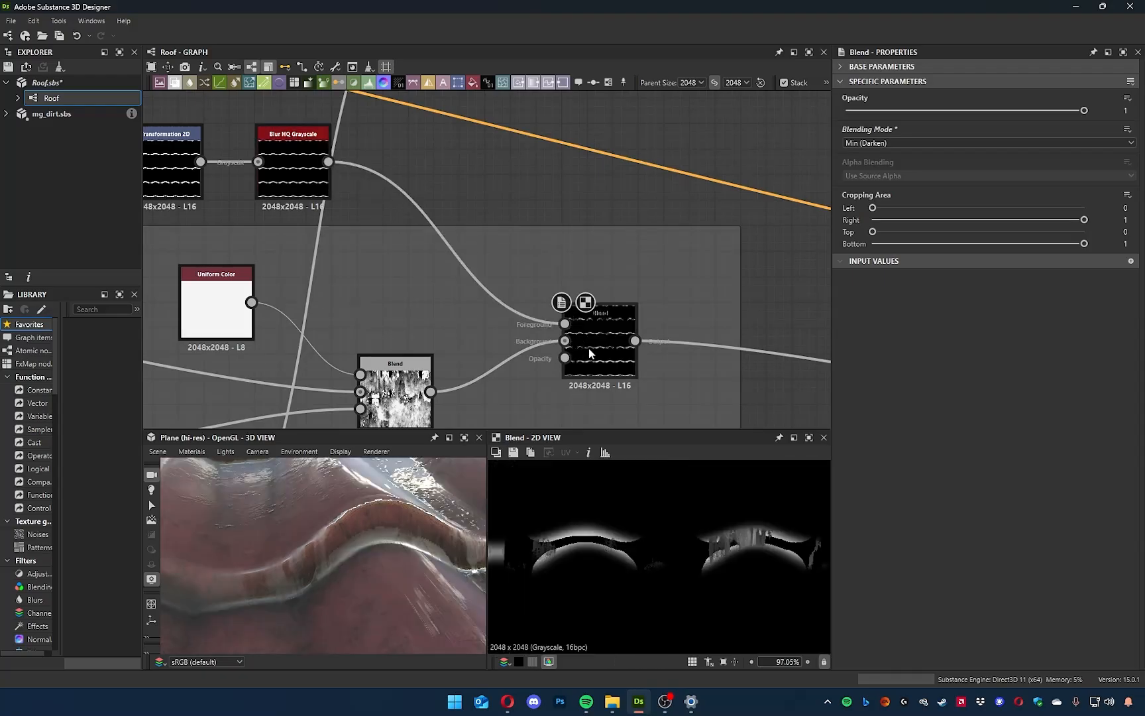
Set the last Blend's blending mode to Max (Lighten) after comparing it with Add (Linear Dodge) and Add Sub.
click(905, 143)
click(894, 151)
scroll(895, 142, down, 3)
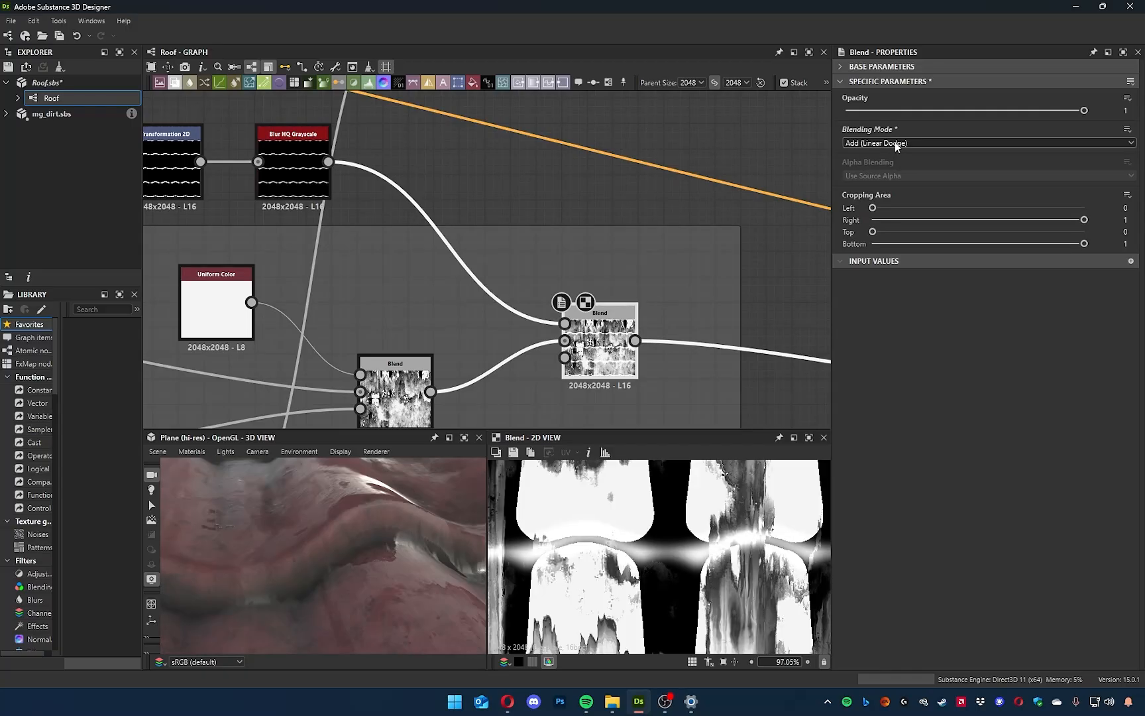
scroll(895, 142, down, 1)
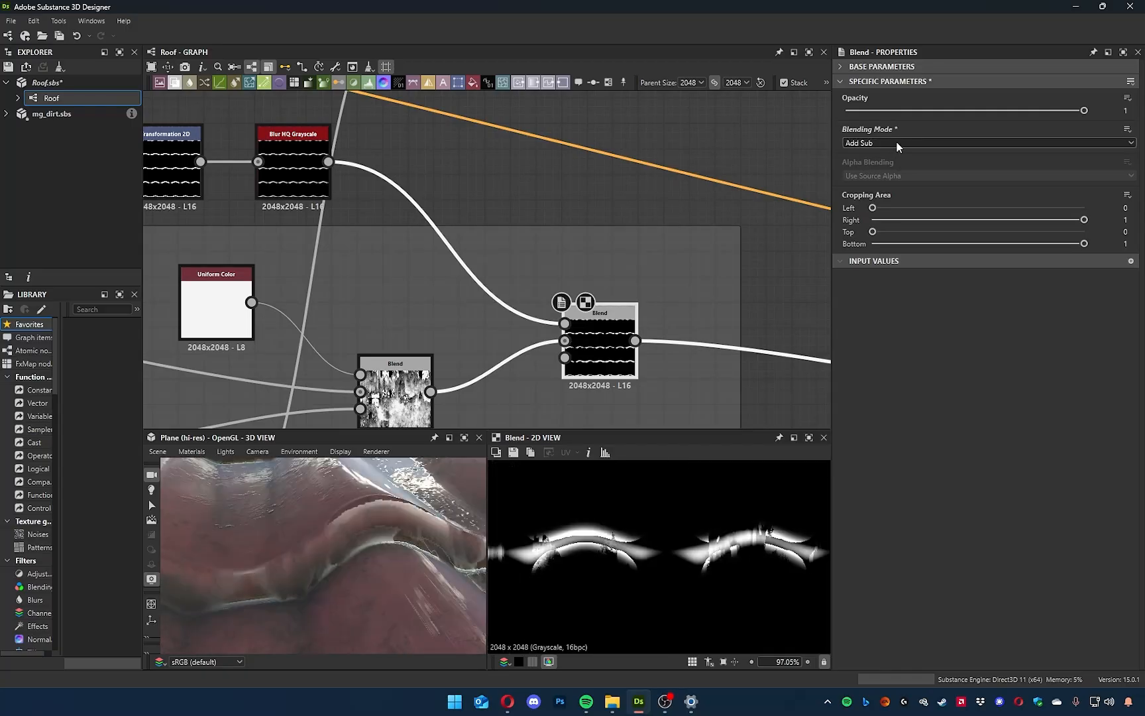
scroll(896, 142, down, 1)
drag(328, 595, 311, 561)
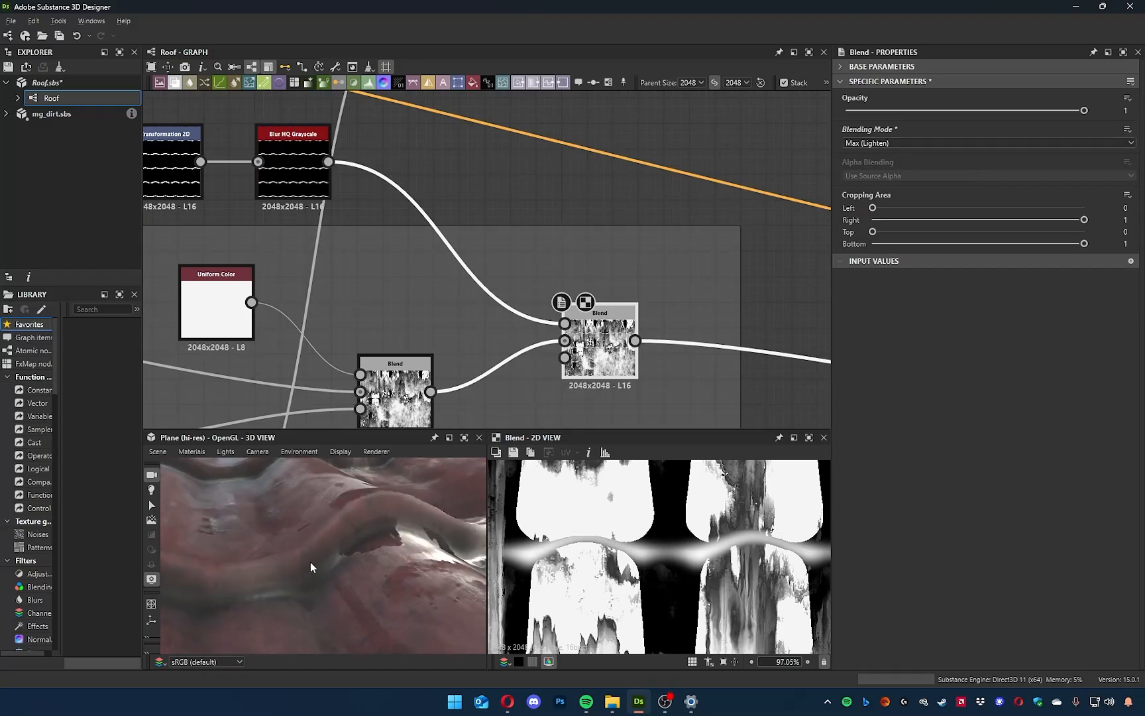
Set the Blur HQ Grayscale node's Intensity to 0.64.
middle_drag(454, 256, 462, 278)
click(320, 202)
drag(878, 126, 857, 126)
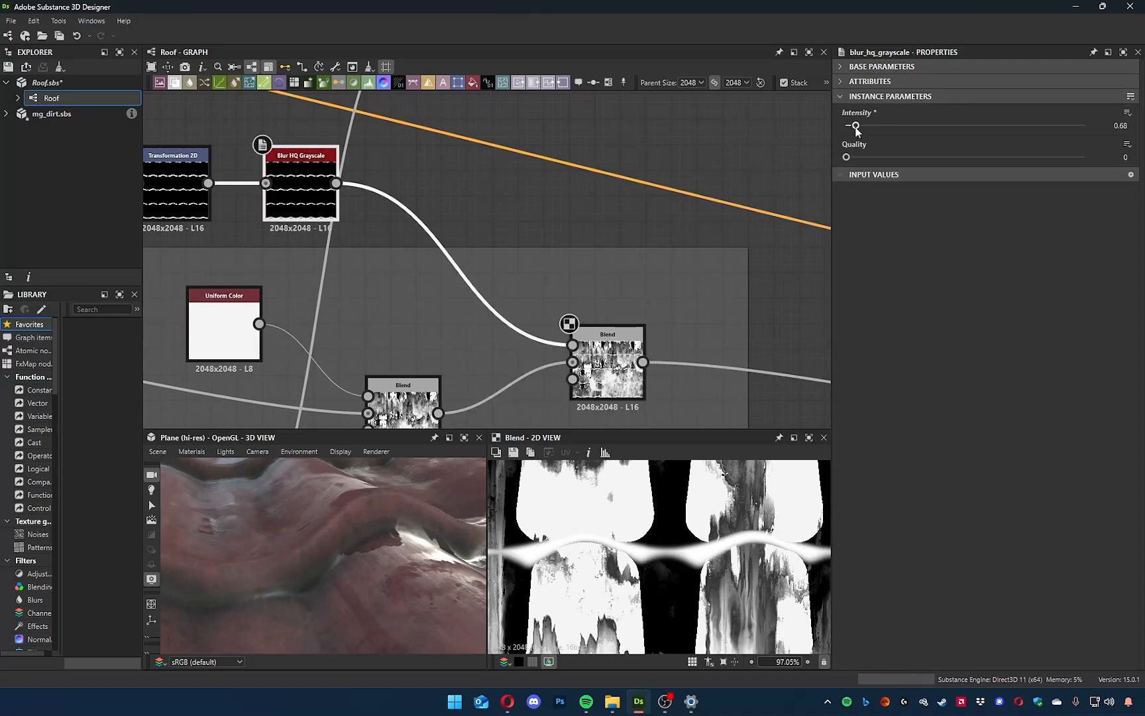
drag(377, 543, 411, 517)
Preview the roof with the graph's Water amount parameter at 0 and at 0.84.
click(642, 202)
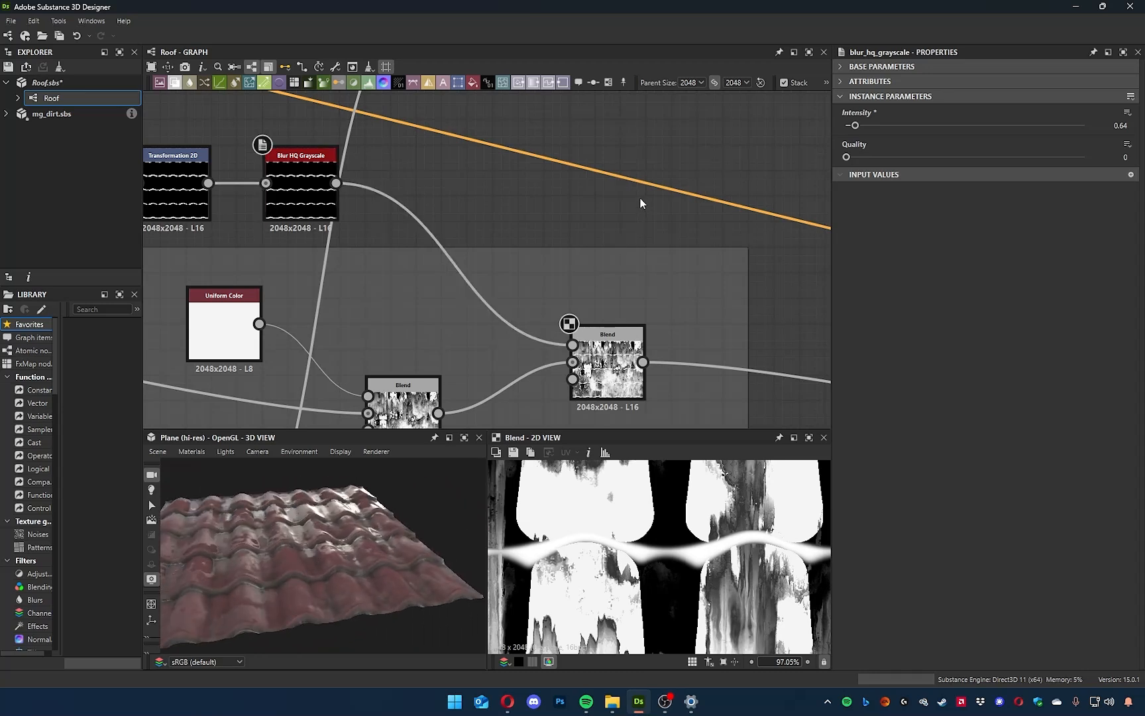
click(700, 231)
click(780, 347)
drag(984, 171, 745, 175)
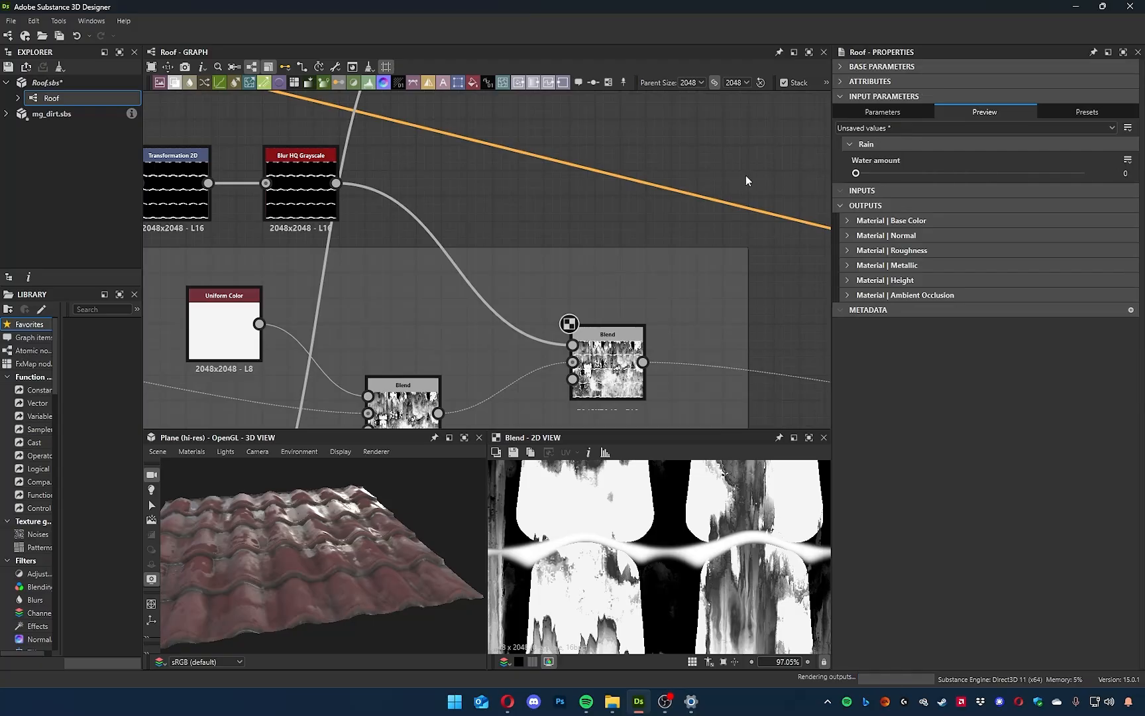
scroll(327, 578, up, 5)
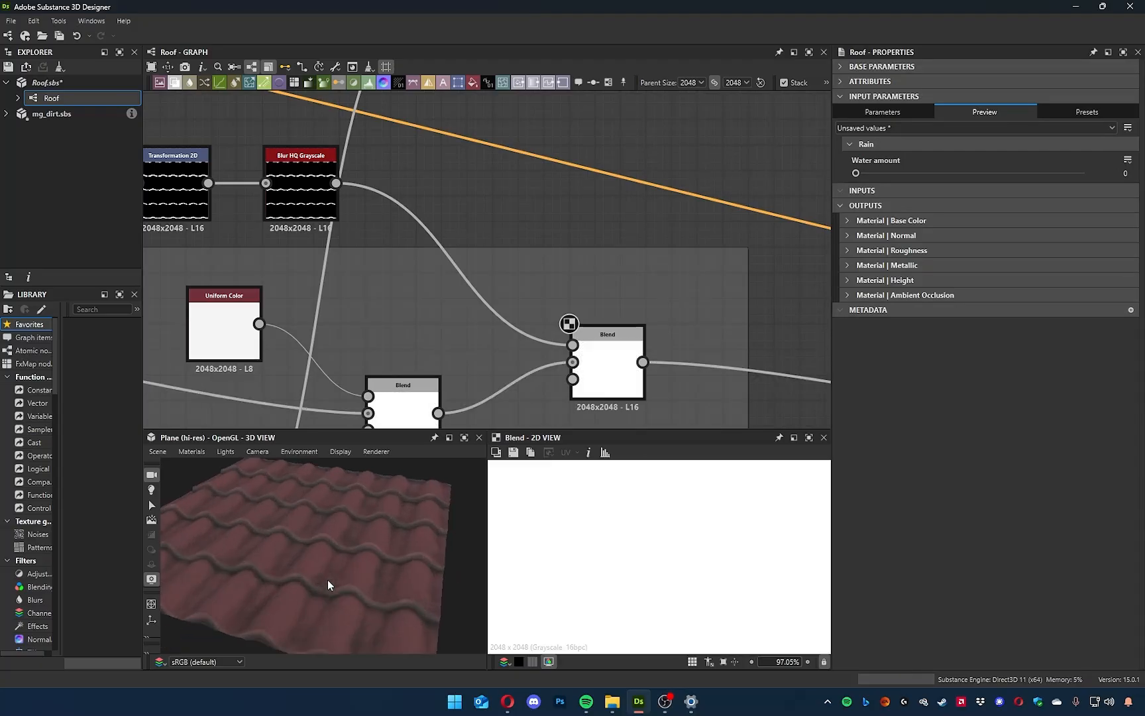
middle_drag(556, 262, 465, 253)
drag(890, 173, 1056, 198)
drag(393, 578, 371, 544)
Set the Dirt node's Dirt Level to 0 and inspect the roof surface up close.
scroll(468, 242, down, 6)
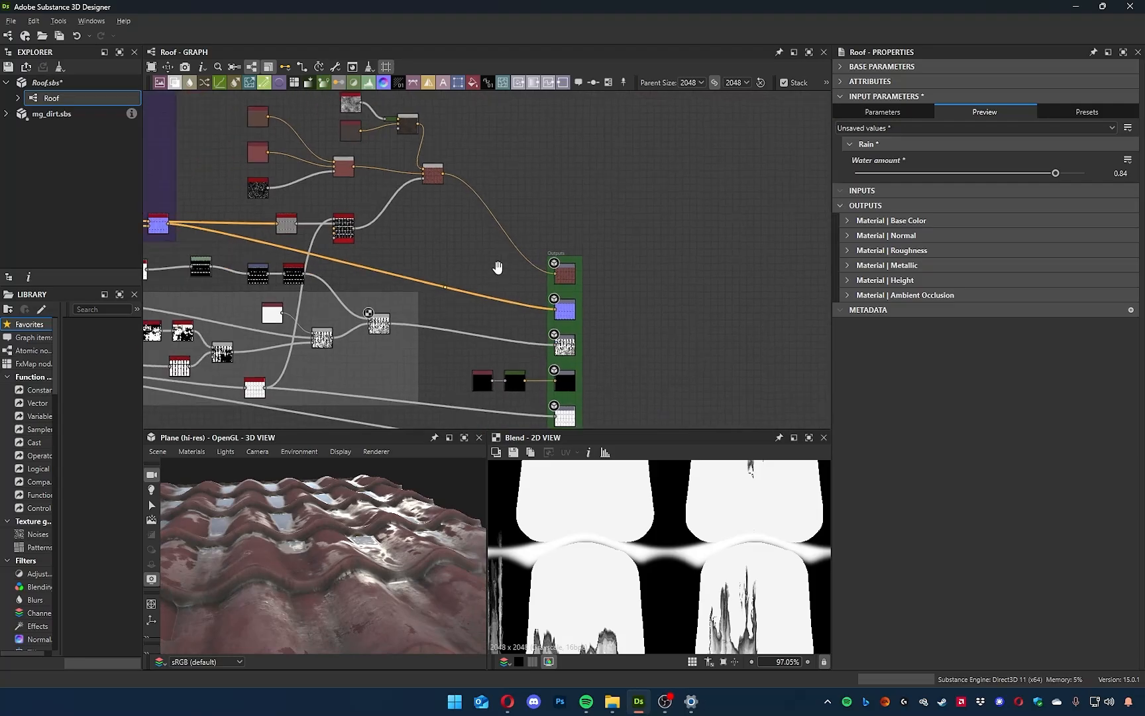
middle_drag(498, 268, 653, 340)
scroll(568, 321, up, 8)
middle_drag(381, 255, 656, 325)
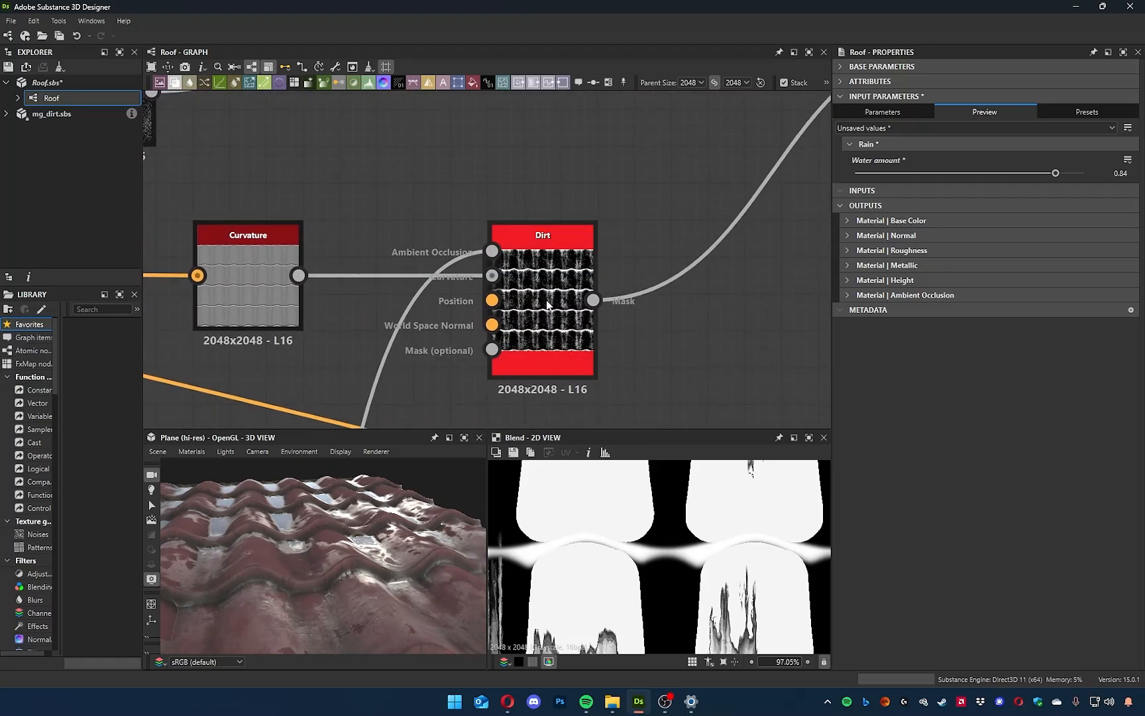
double_click(548, 303)
drag(992, 127, 840, 126)
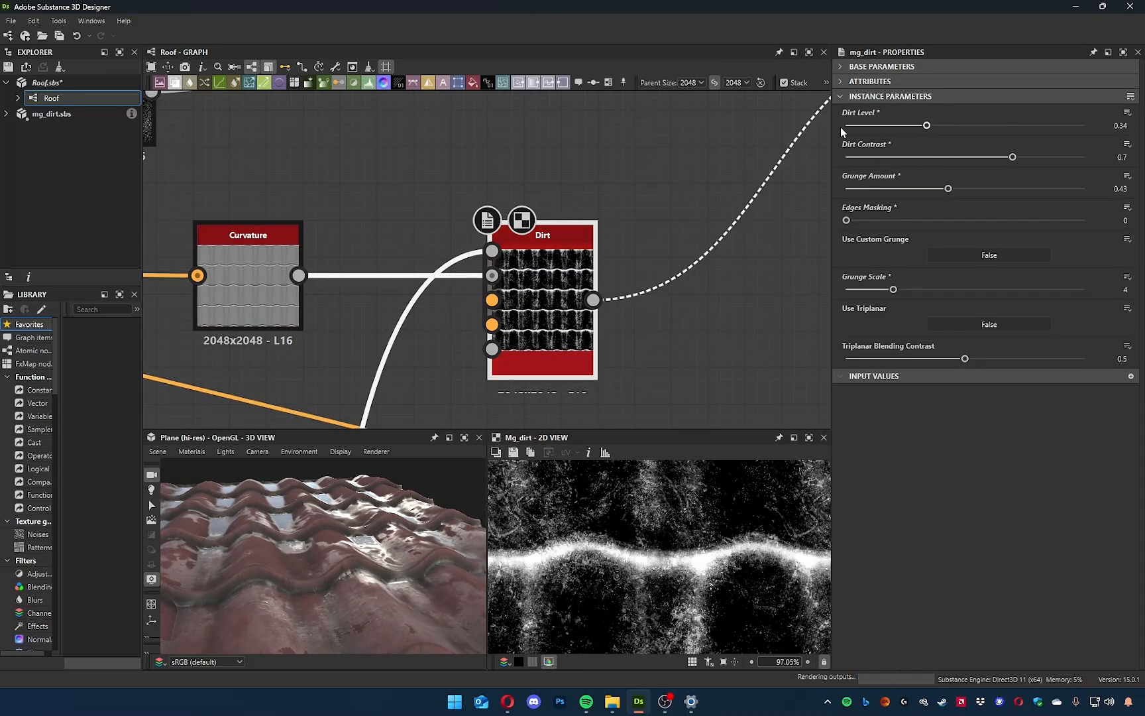
drag(371, 508, 410, 520)
scroll(341, 551, up, 5)
middle_drag(632, 181, 598, 208)
Expose Dirt Level as a new graph input labelled "Dirt amount" in the group "Dirty mothaflippa".
click(1127, 114)
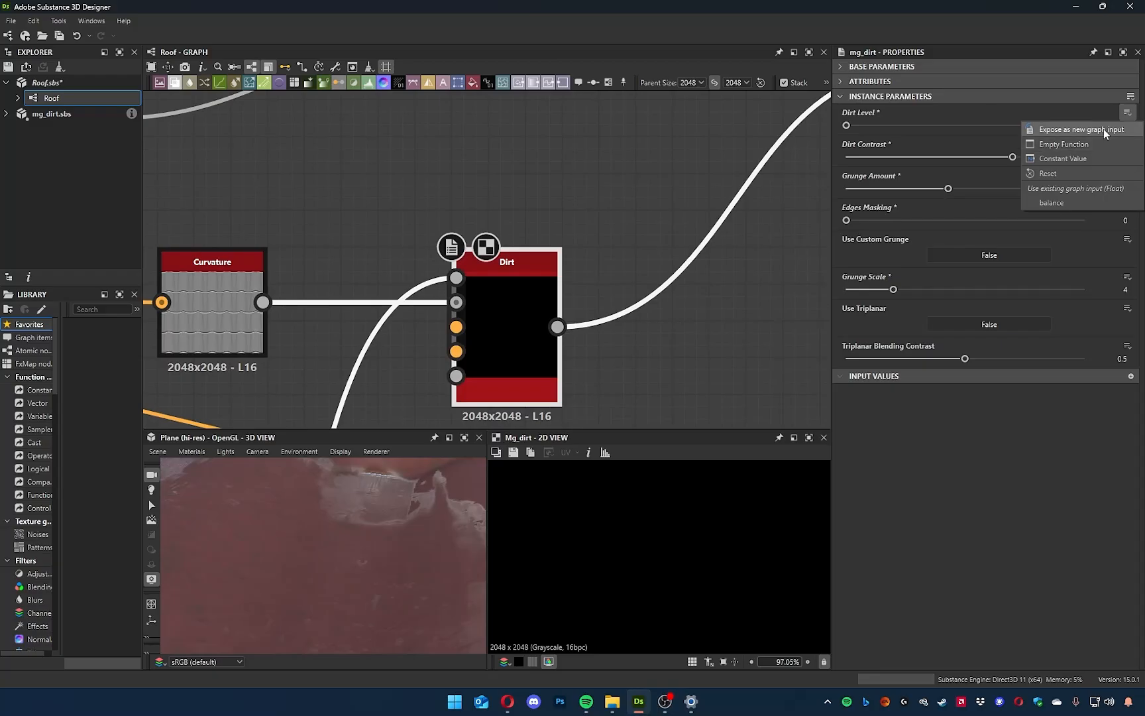
click(1104, 128)
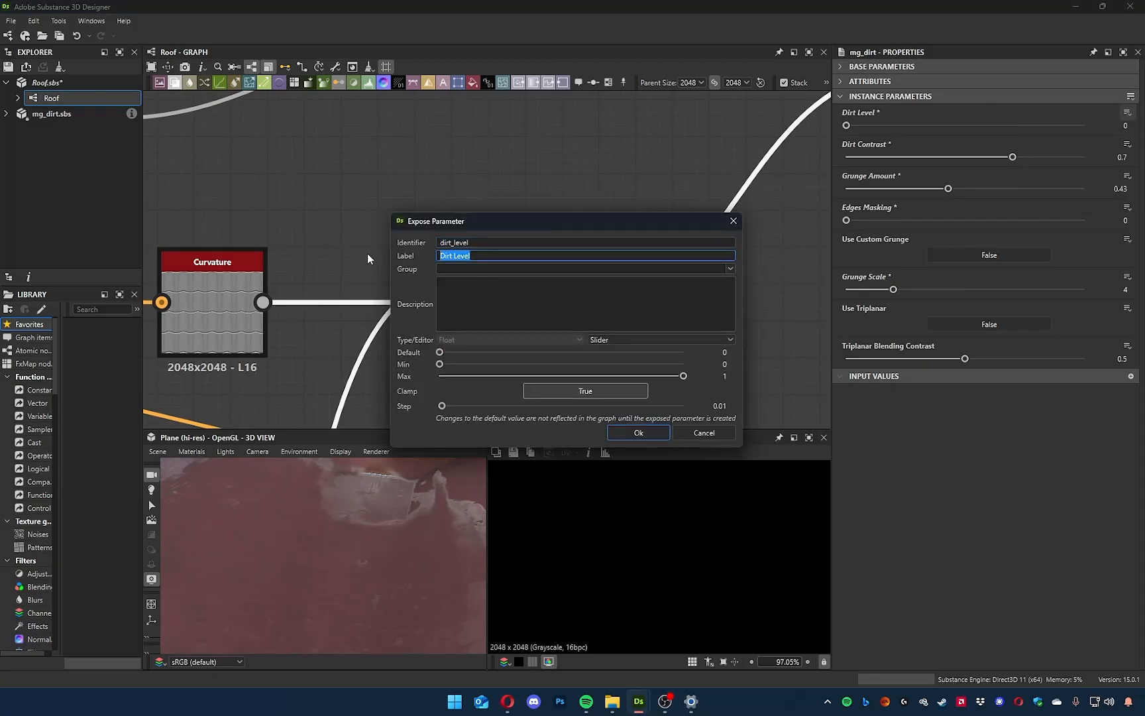
text(Dirt amount)
key(Tab)
text(Dirty m)
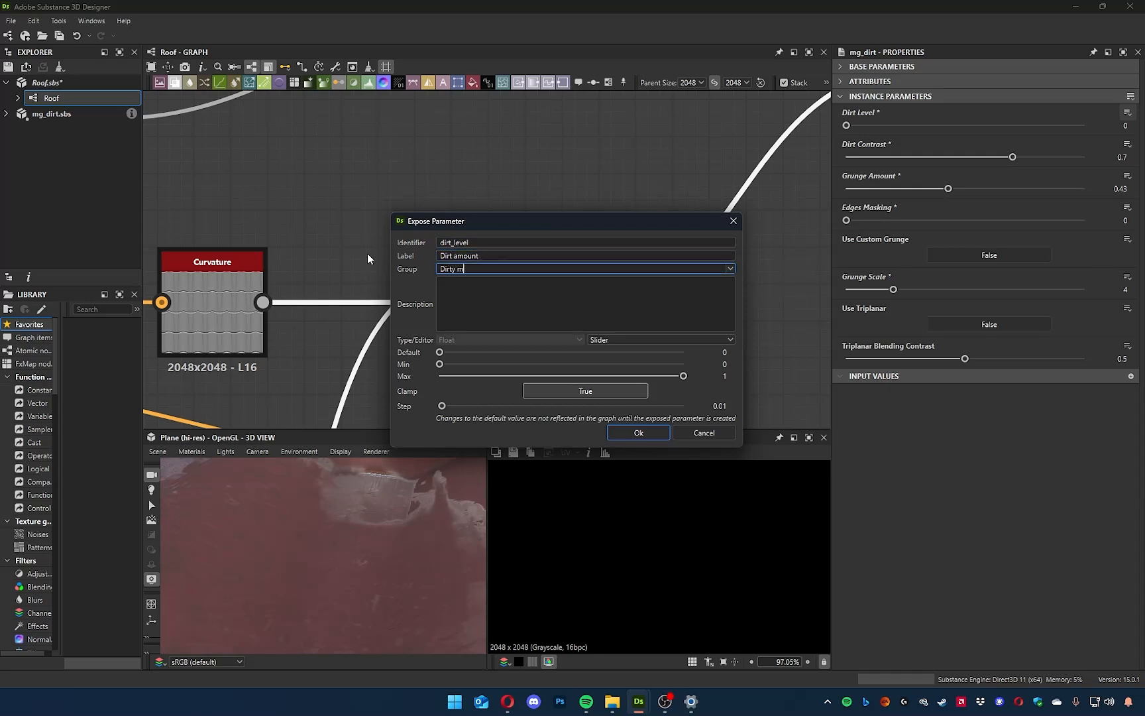
text(othaflippa)
key(Return)
Test the exposed parameters on the roof with Water amount at 0 and Dirt amount at levels including 0.62 and 0.81.
click(575, 245)
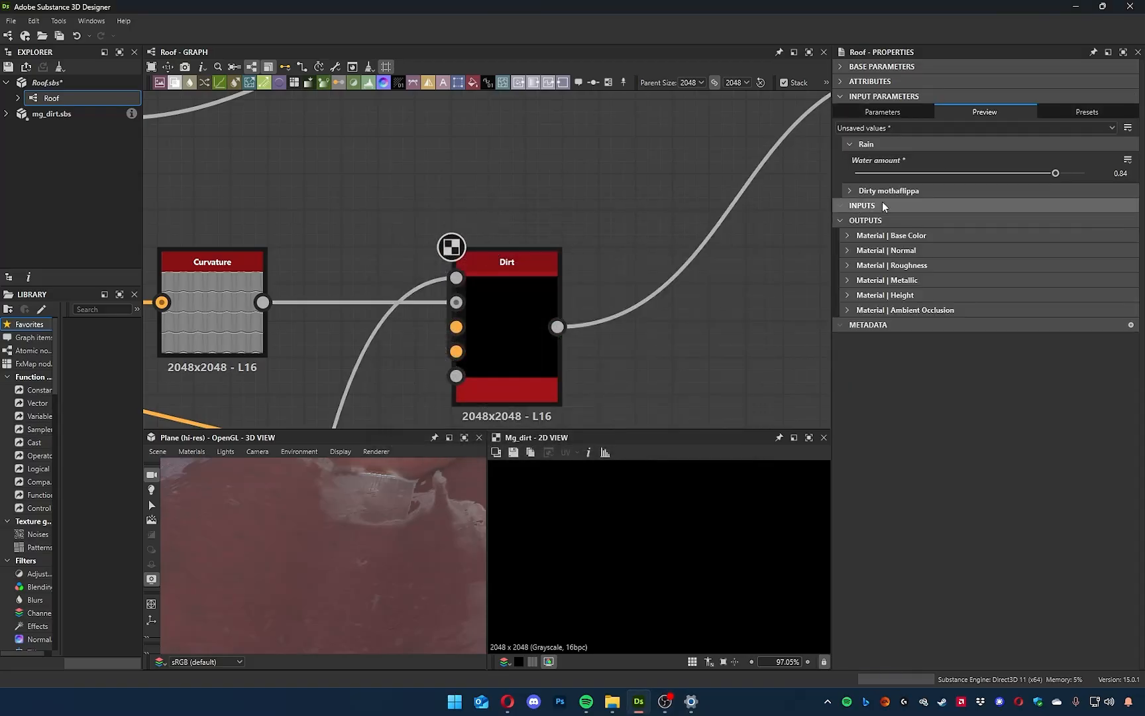
click(855, 190)
drag(857, 219, 997, 221)
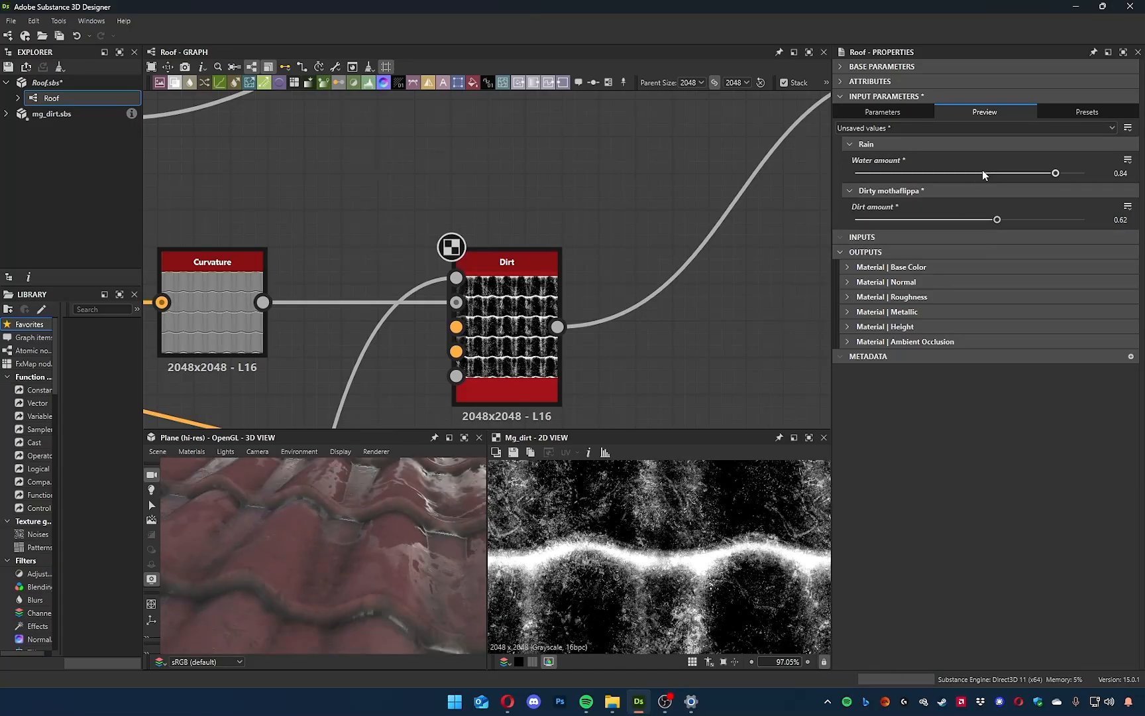
drag(982, 173, 852, 177)
drag(996, 221, 1098, 228)
drag(320, 583, 332, 558)
drag(1084, 224, 1041, 221)
mouse_move(288, 575)
mouse_down()
mouse_move(200, 565)
mouse_move(291, 587)
mouse_move(275, 591)
mouse_up()
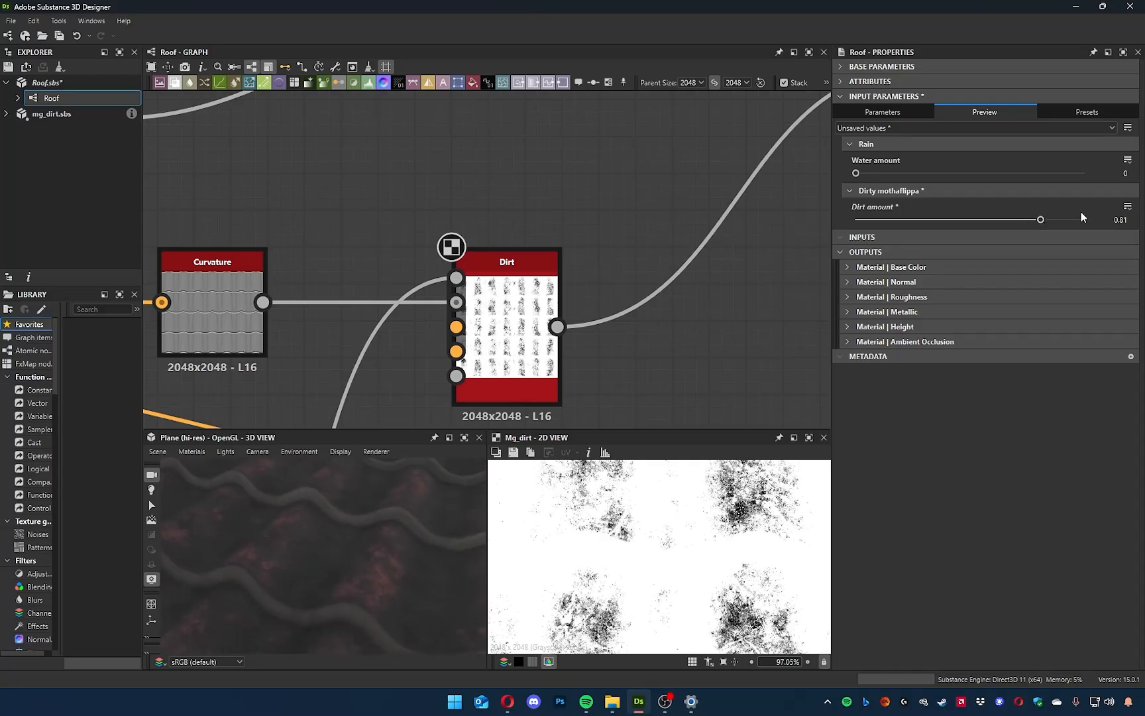
Set the maximum of the exposed Dirt amount parameter to 0.8 and open the Dirt node's parameters.
click(882, 113)
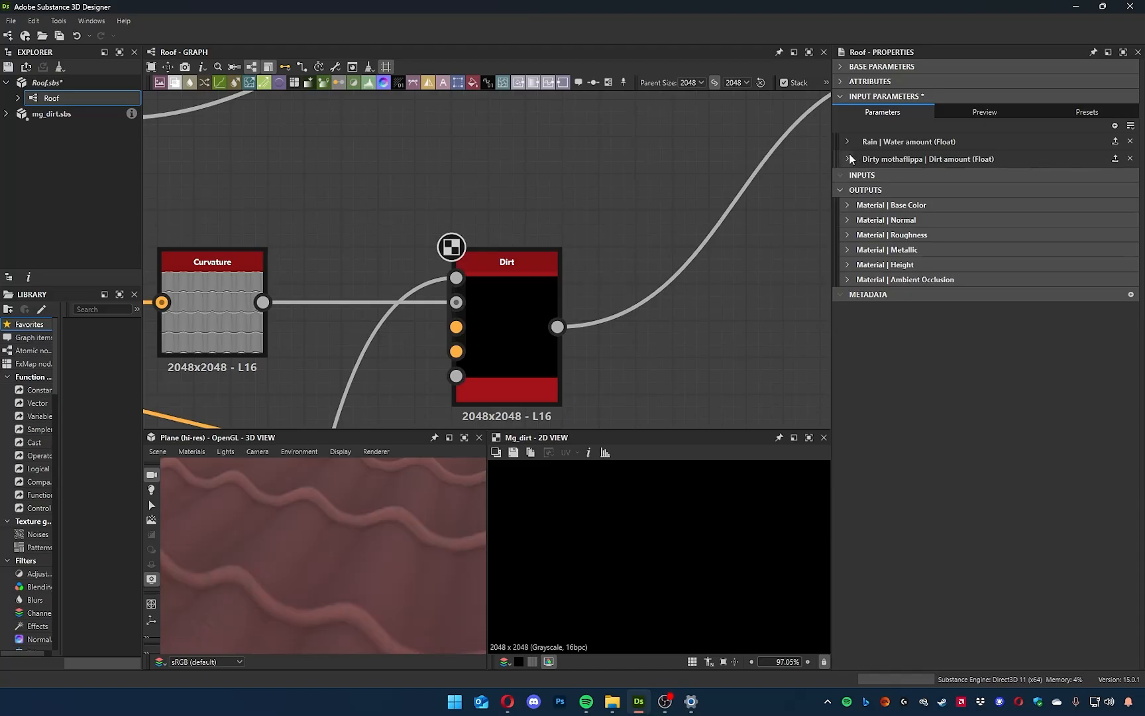
click(848, 159)
double_click(1119, 307)
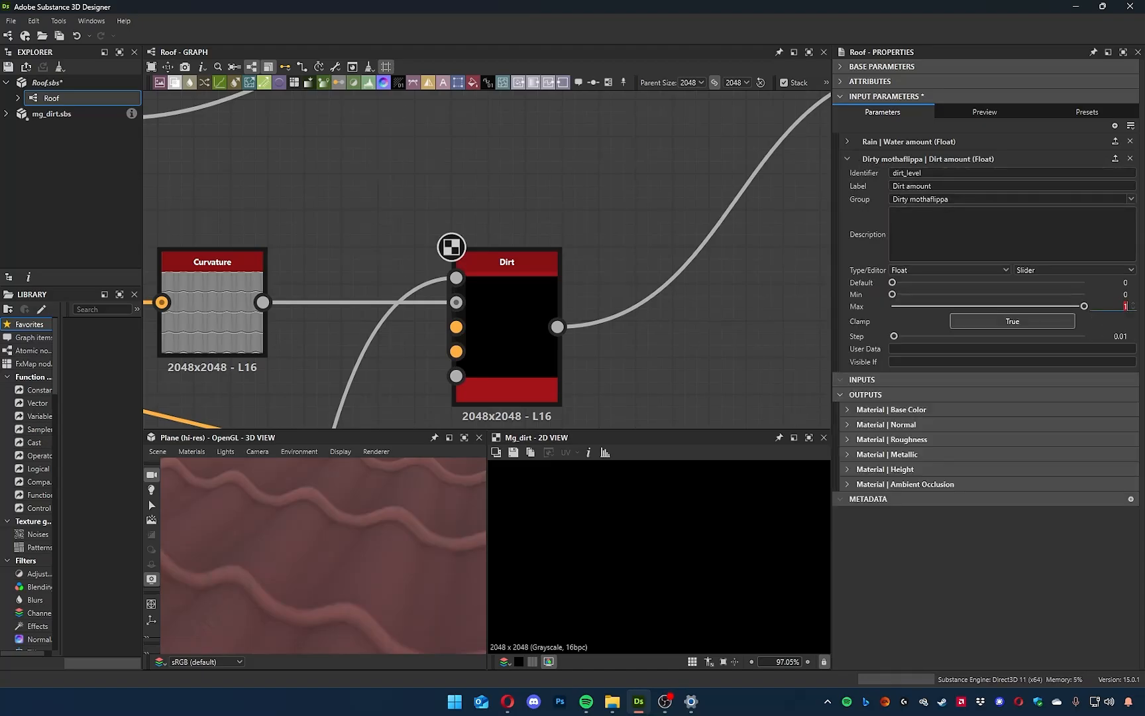
key(BackSpace)
text(.80)
key(Return)
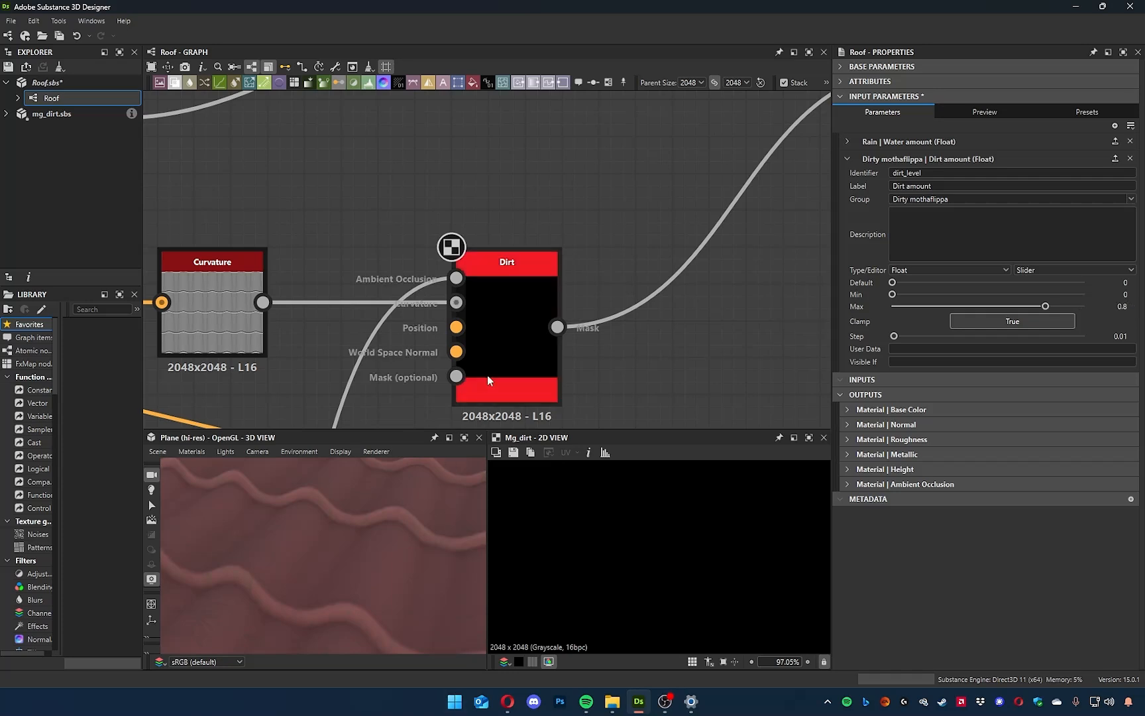
click(538, 260)
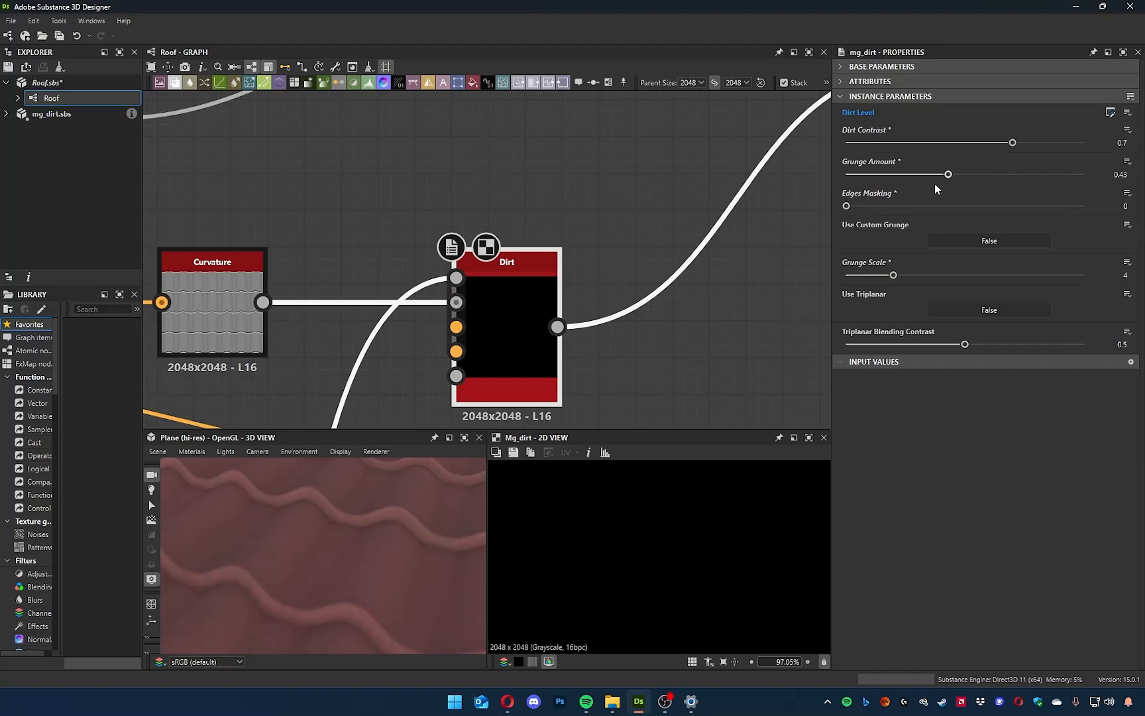
Preview the graph's exposed parameters with Water amount at 0 and Dirt amount at 0.8, and inspect the whole roof.
click(522, 197)
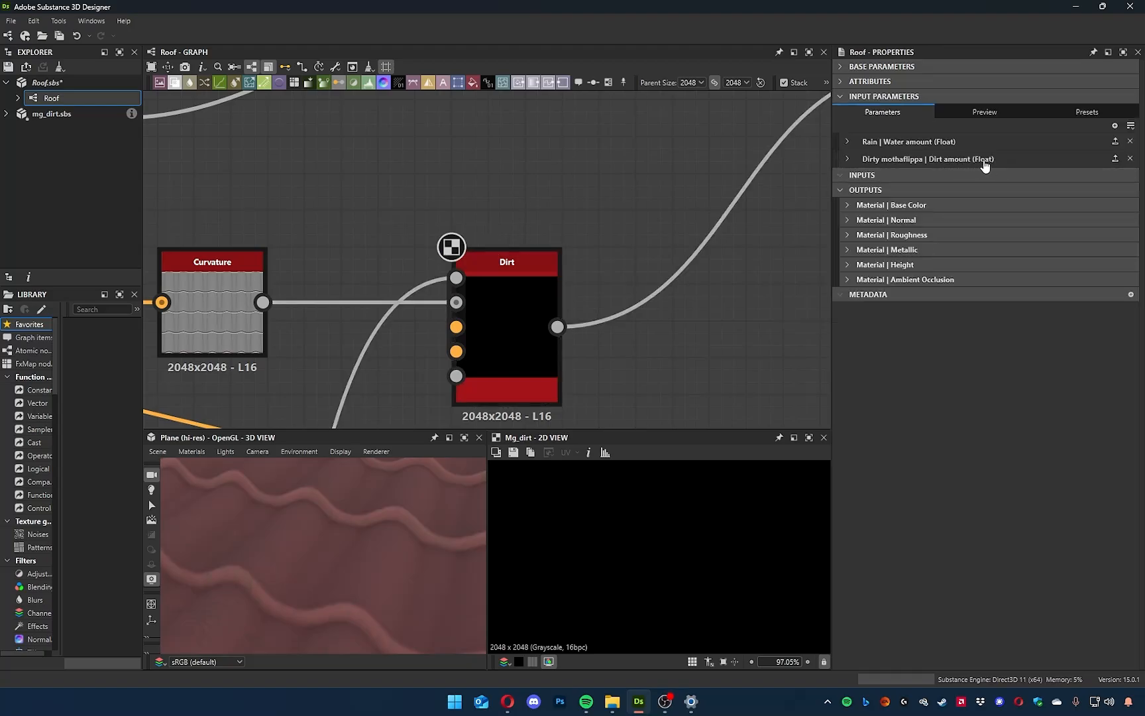
click(937, 111)
click(915, 162)
click(862, 145)
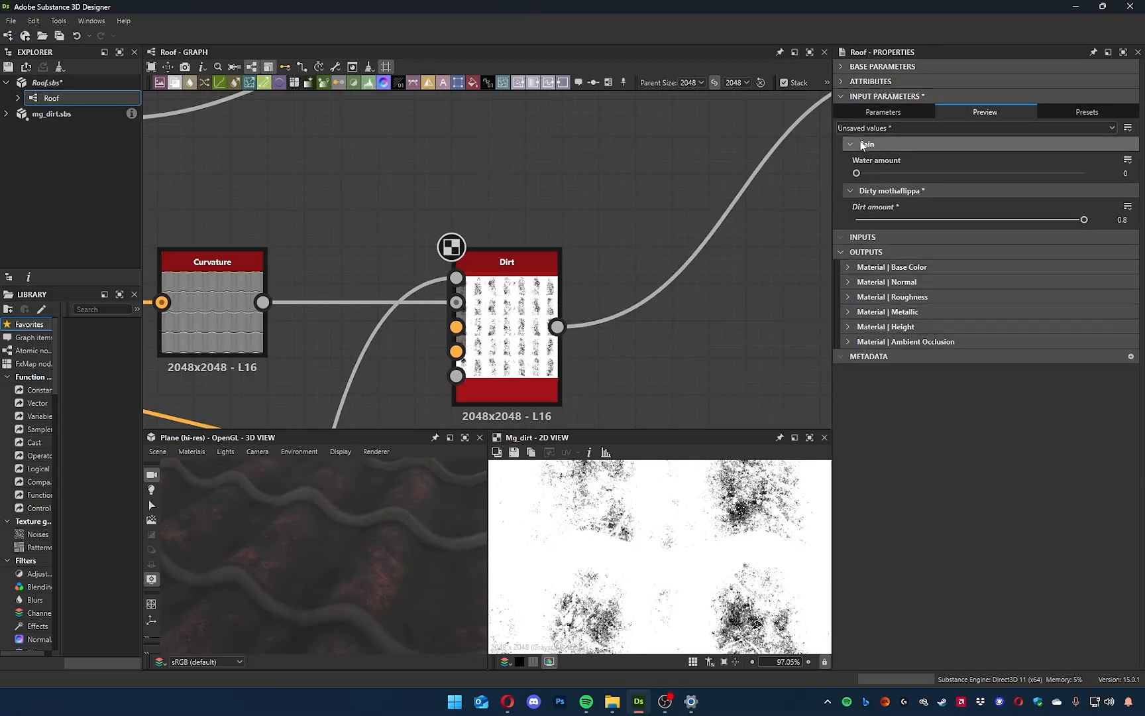
mouse_move(857, 173)
mouse_down()
mouse_move(1057, 179)
mouse_move(849, 187)
mouse_up()
drag(1043, 222, 1093, 233)
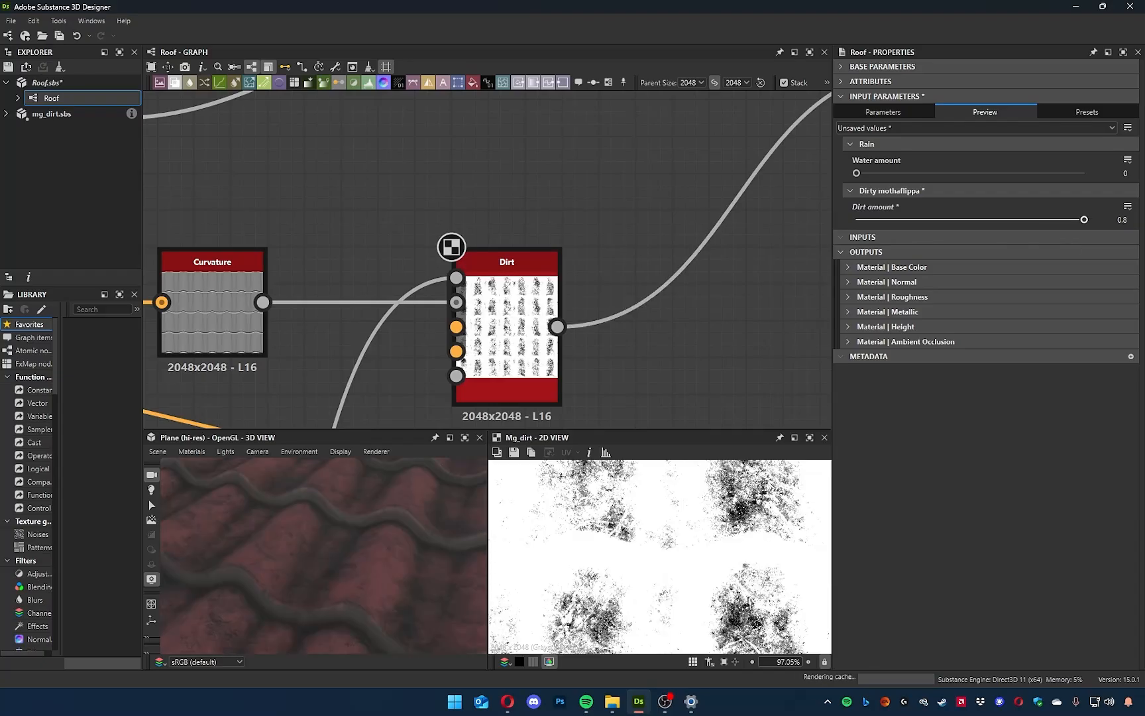
scroll(352, 588, down, 4)
drag(347, 587, 409, 576)
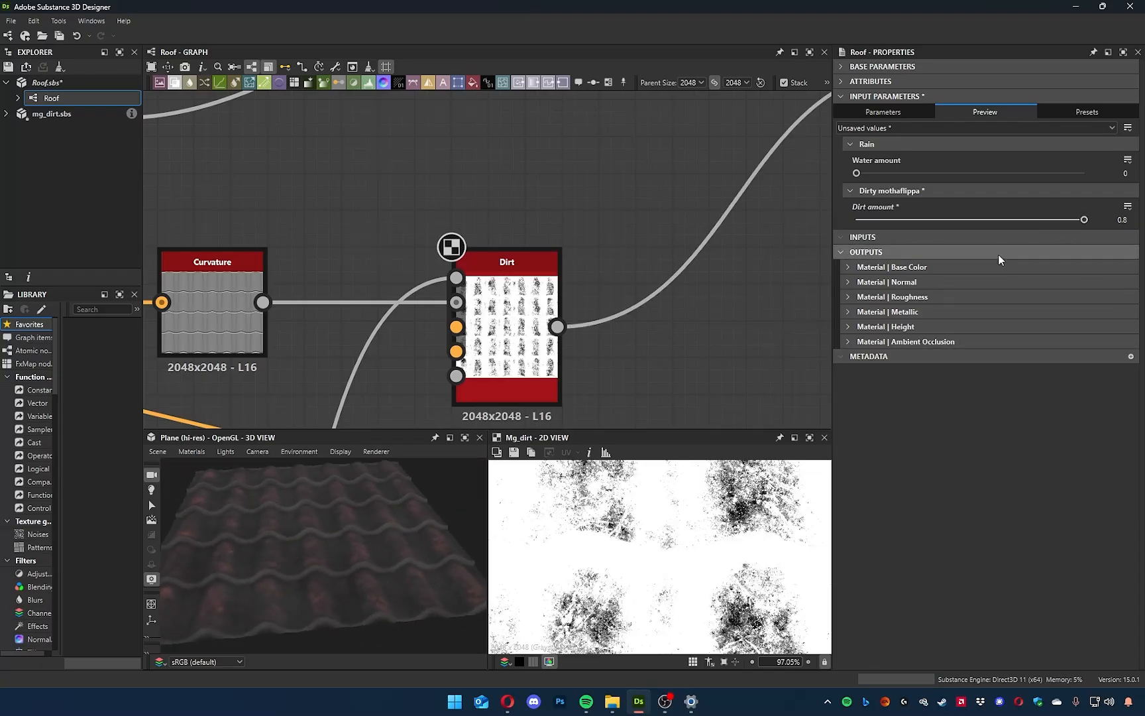
Set the previewed Dirt amount to 0.62 and inspect the dirt along the tile edges up close.
mouse_move(1040, 220)
mouse_down()
mouse_move(963, 218)
mouse_move(1033, 219)
mouse_up()
drag(268, 575, 282, 550)
scroll(280, 565, up, 10)
scroll(282, 566, down, 6)
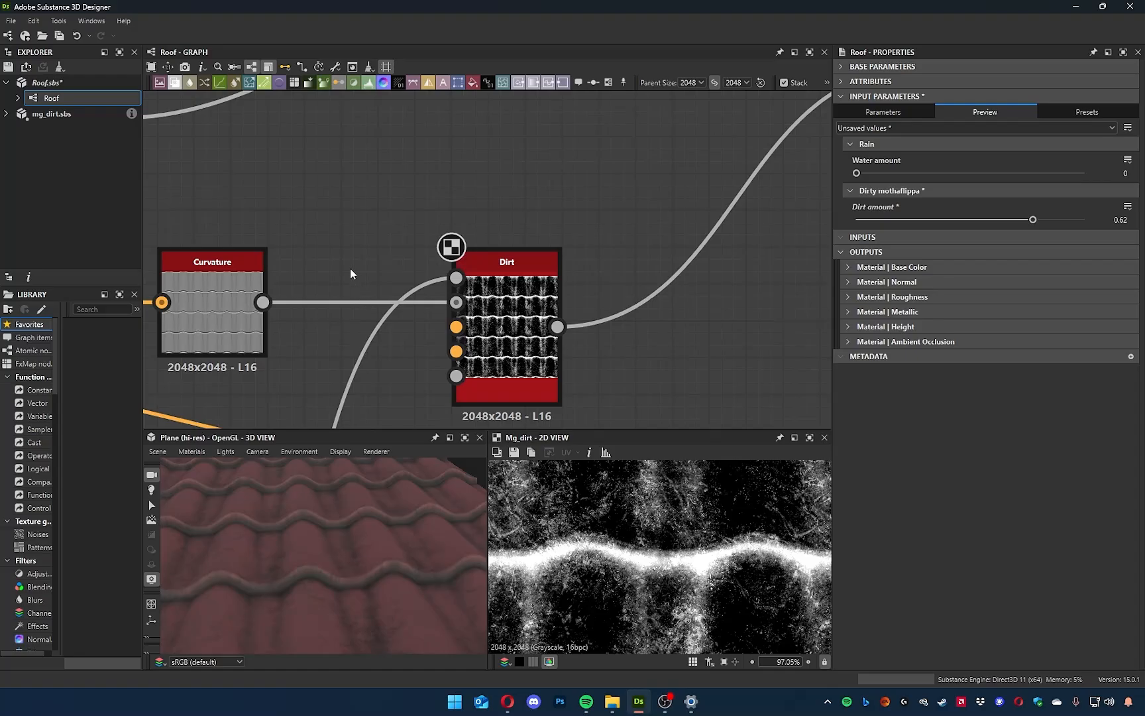
Save the Roof.sbs package and view the roof in 3D.
scroll(350, 268, down, 2)
click(64, 83)
drag(370, 582, 357, 575)
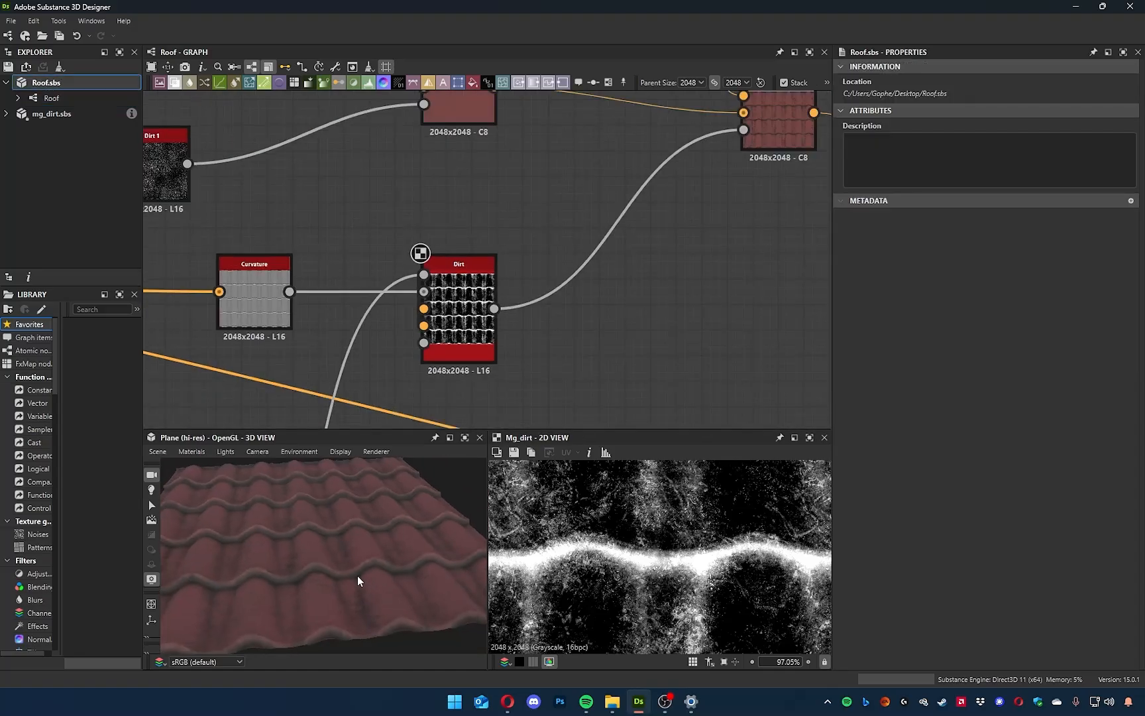